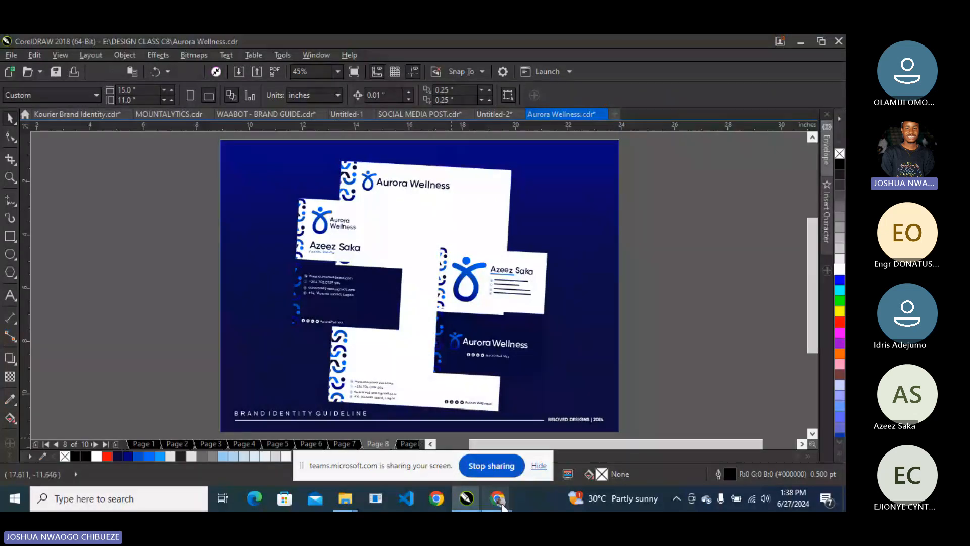
Switch to Chrome and search Google Images for "QR CODE" in a new tab.
mouse_move(497, 498)
click(486, 470)
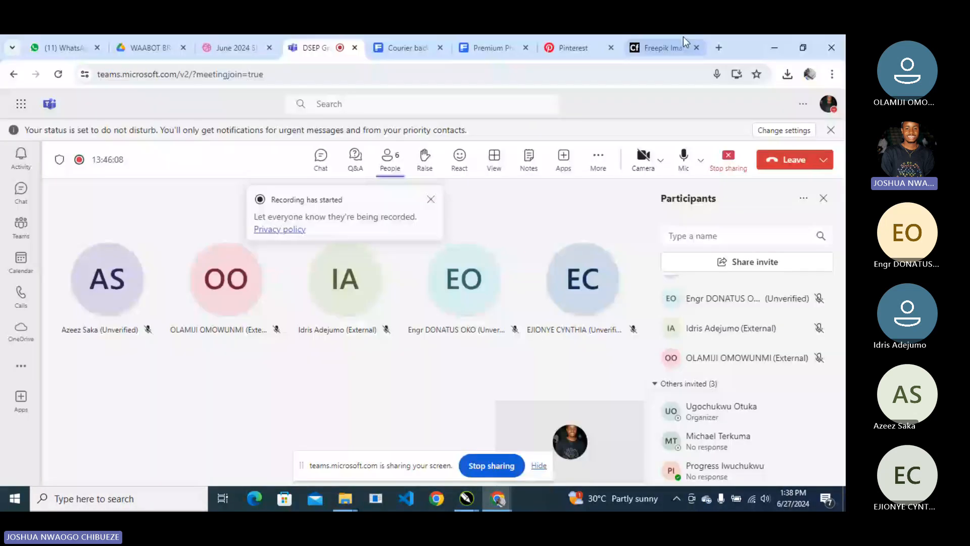
click(708, 46)
text(QR COD)
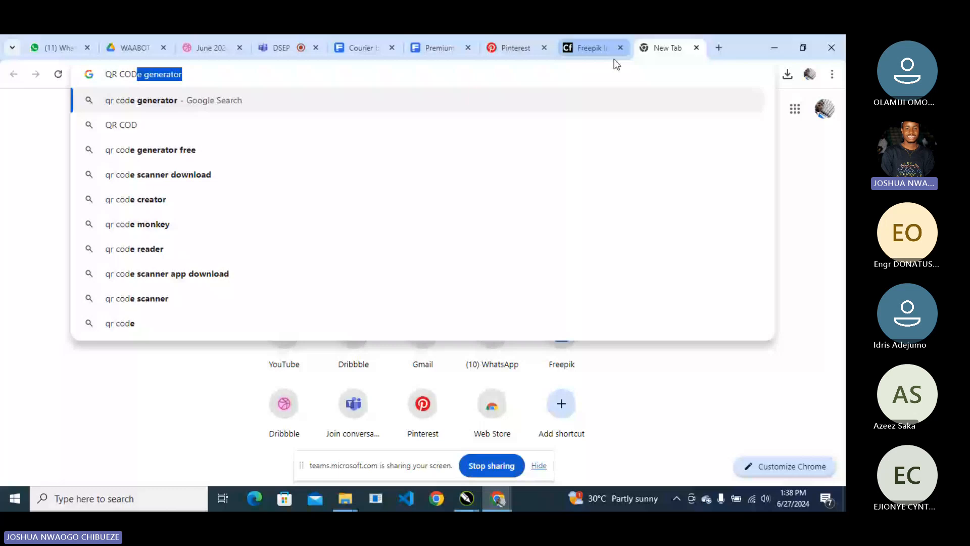
text(E)
key(Return)
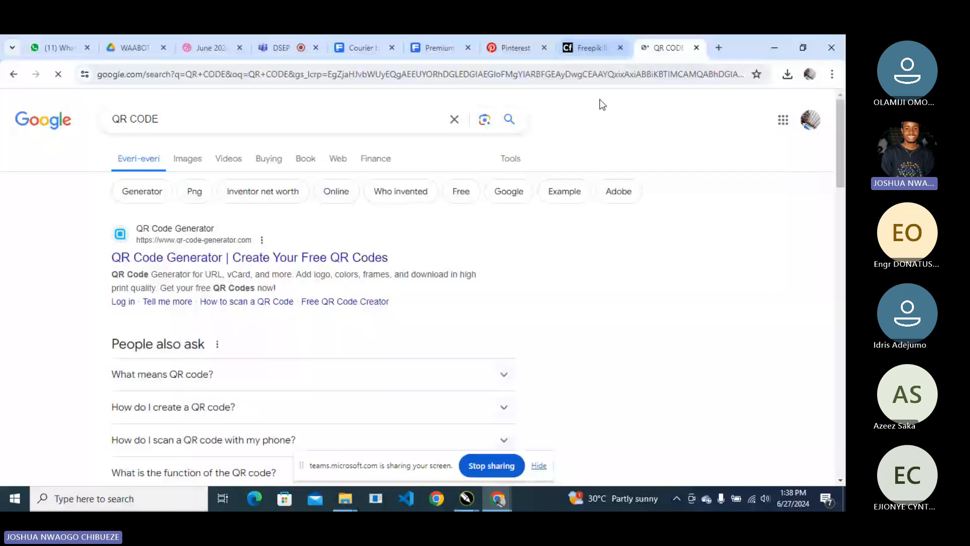
click(187, 158)
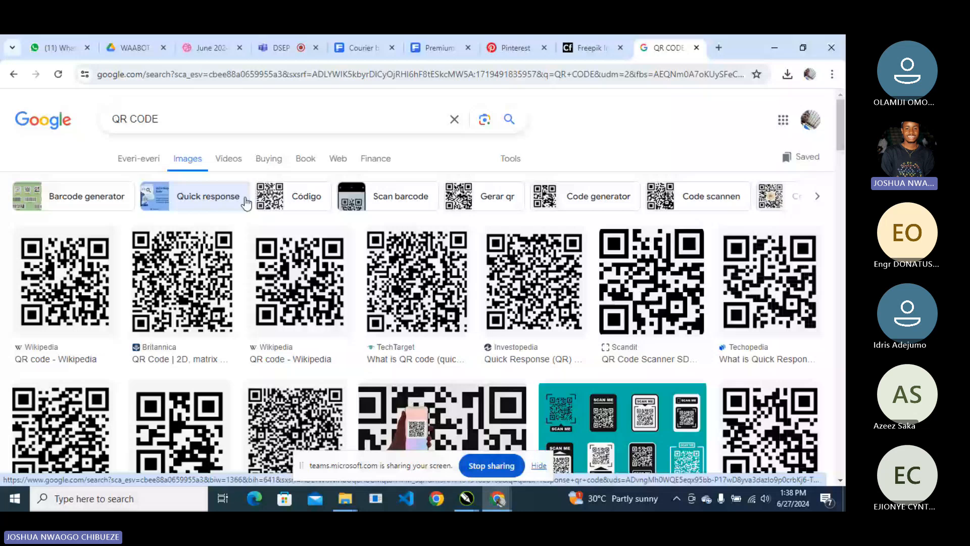
Copy the Britannica QR code image and paste it into CorelDRAW beside page 8 at about 4.9 inches square.
click(88, 276)
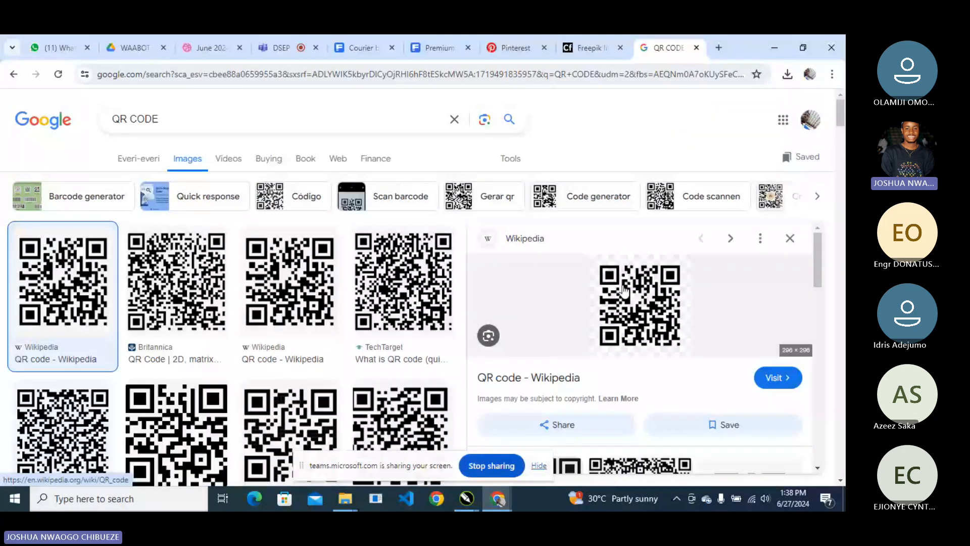
scroll(626, 293, down, 1)
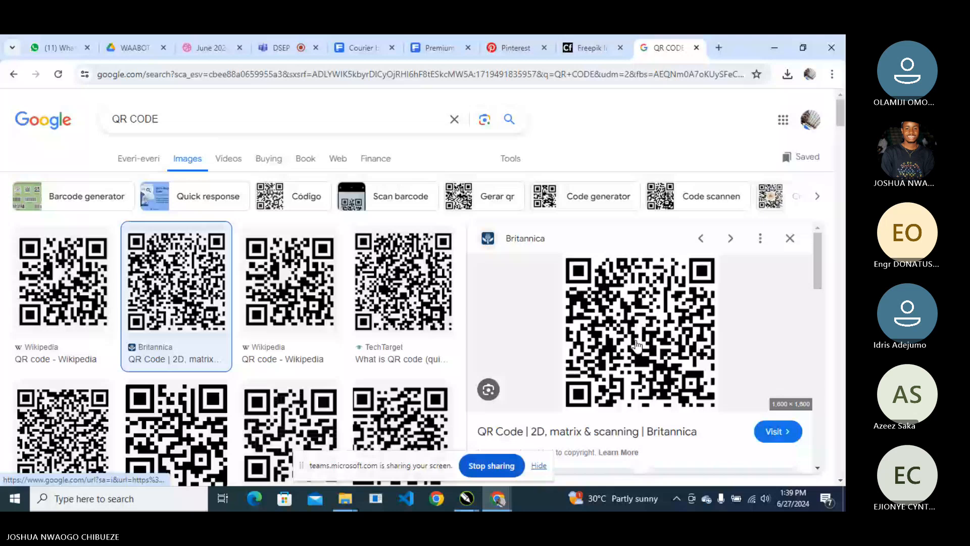
right_click(620, 296)
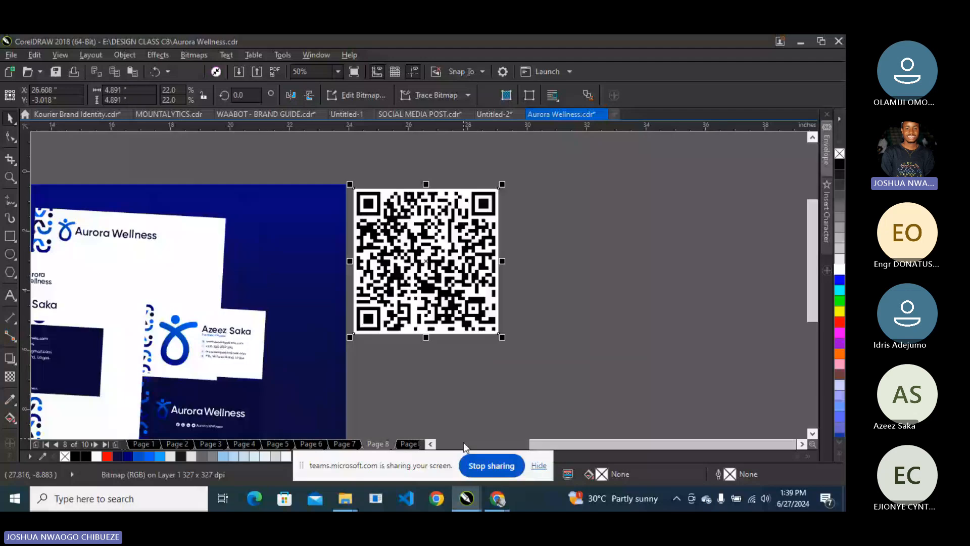
Switch back to Chrome and browse Google Images results for "BARCODE".
key(alt+Tab)
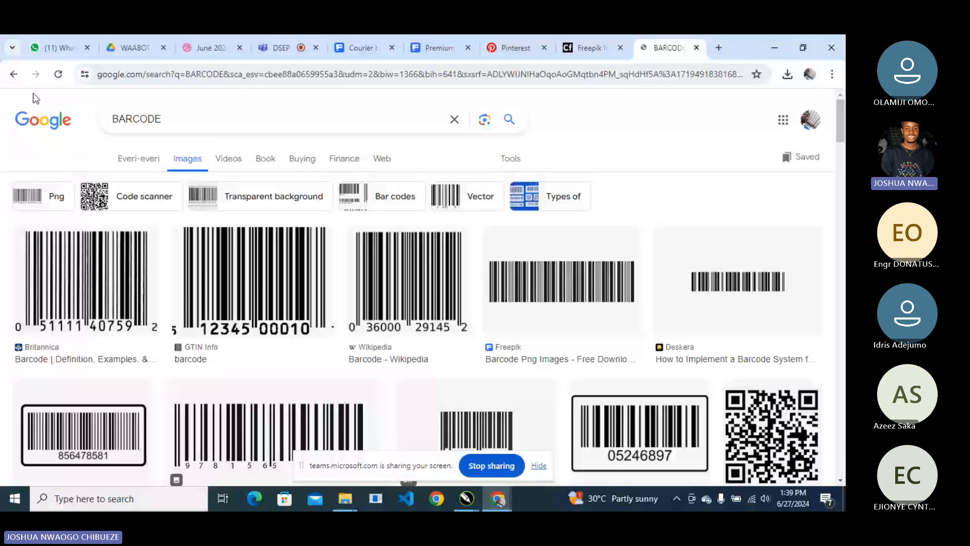
scroll(360, 297, down, 1)
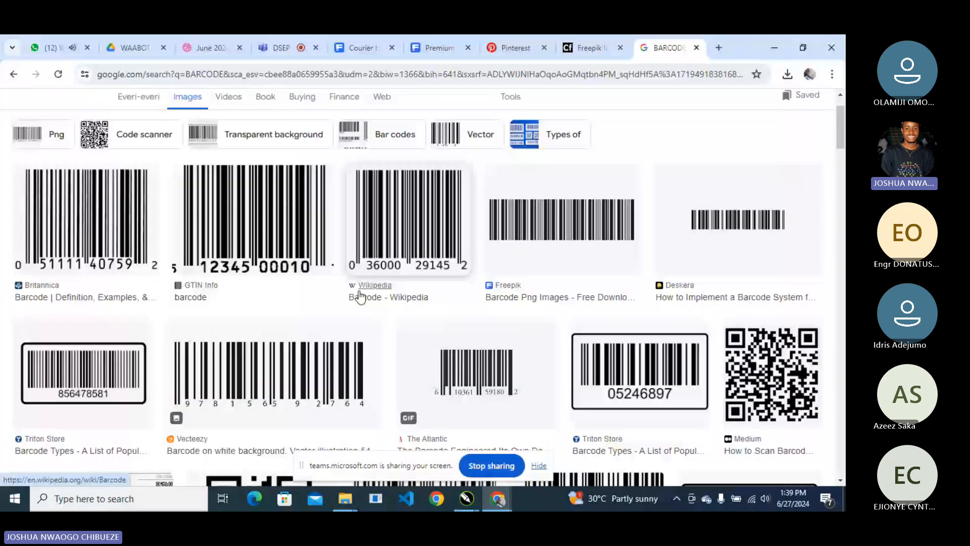
scroll(319, 278, down, 3)
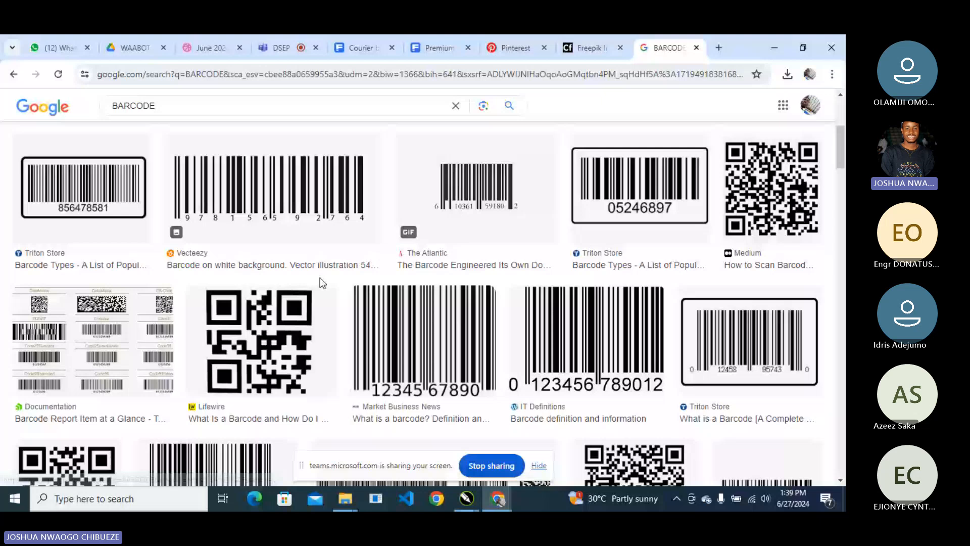
key(alt+Tab)
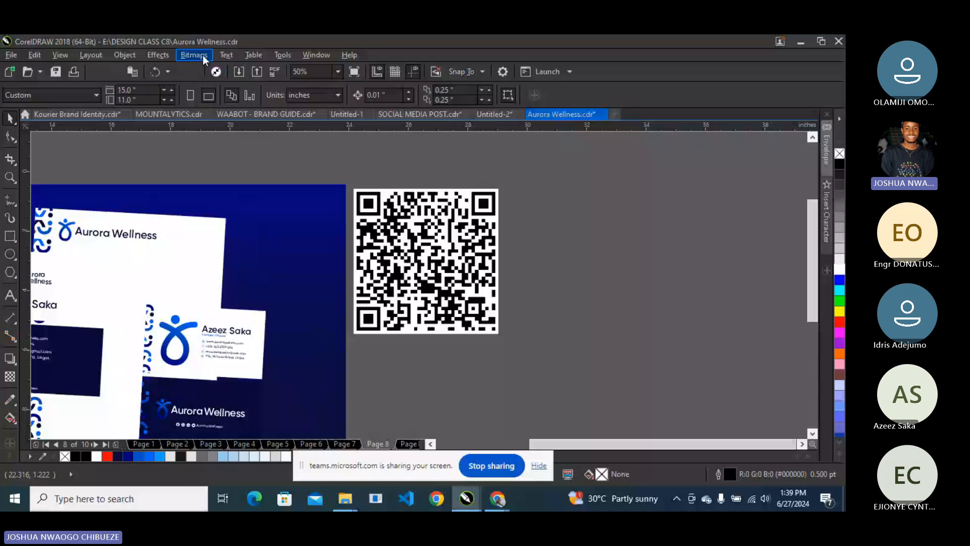
click(224, 57)
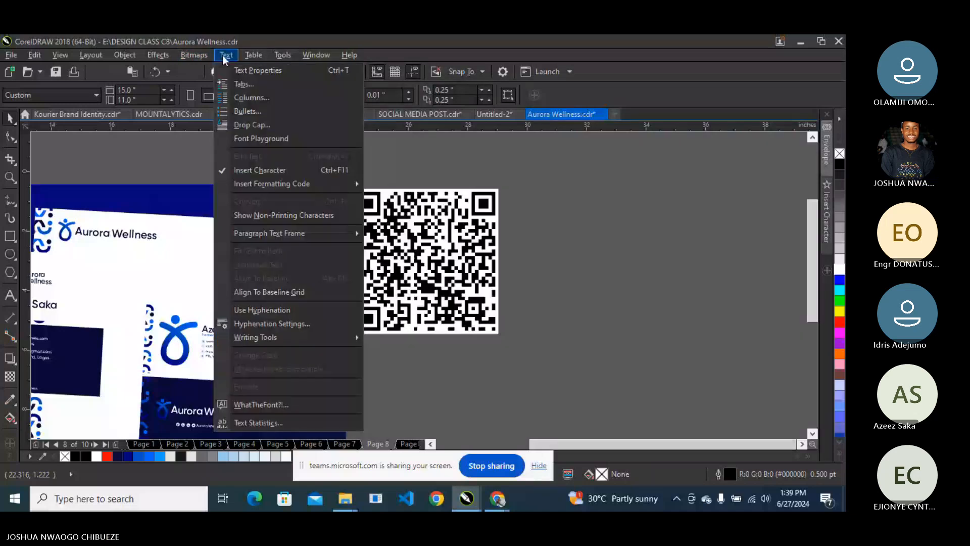
mouse_move(100, 56)
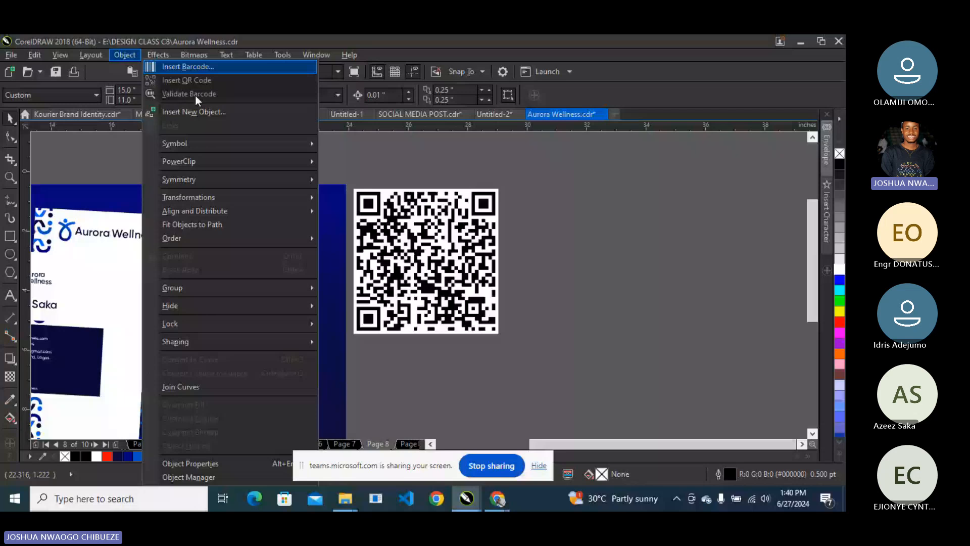
click(205, 69)
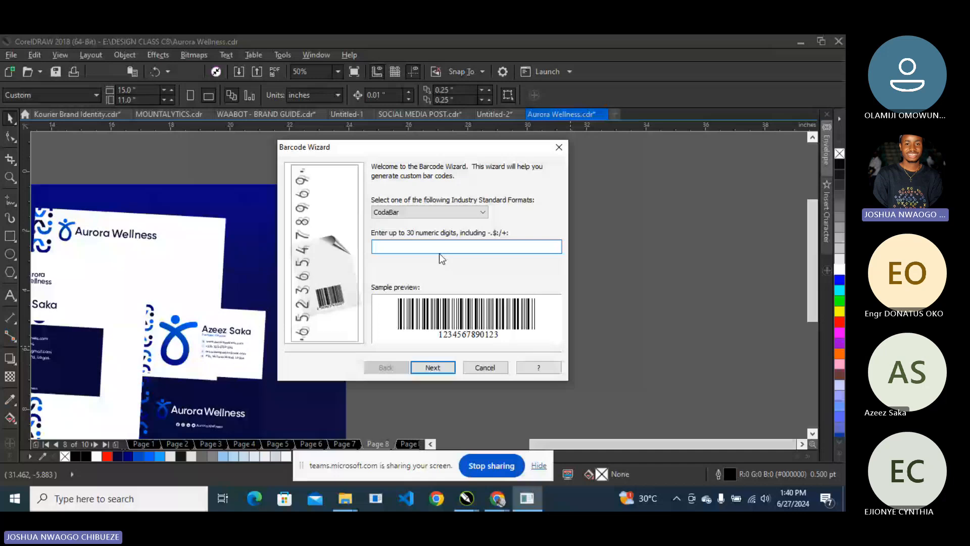
key(ctrl+v)
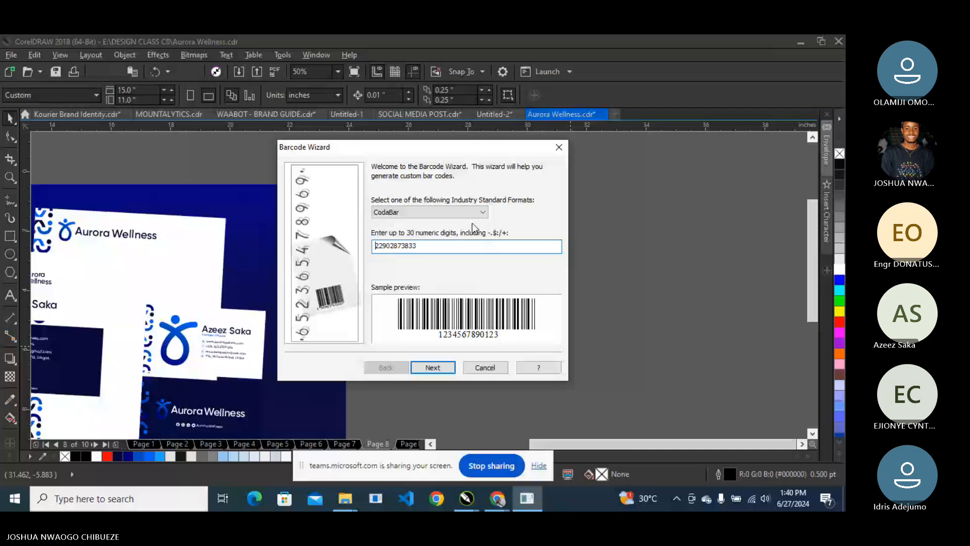
click(430, 368)
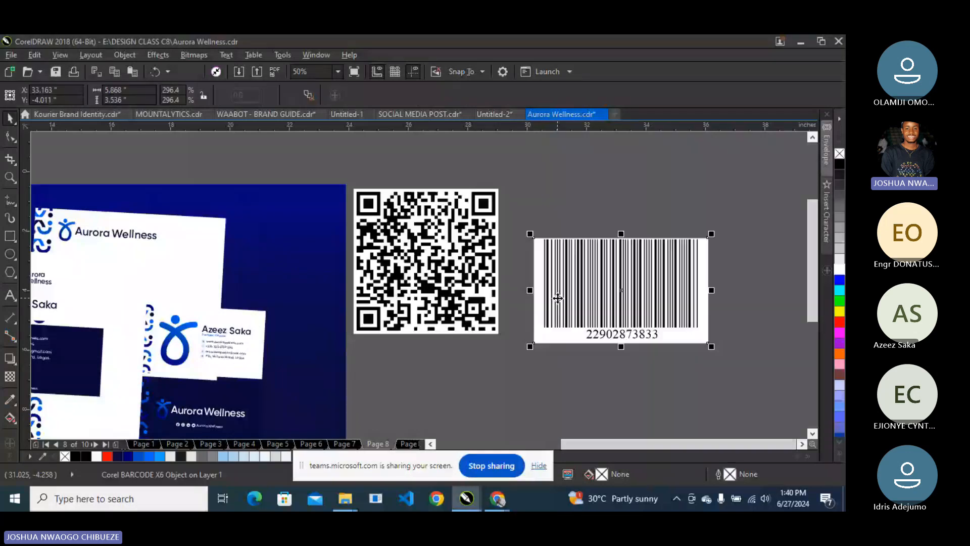
key(Delete)
Clear the artwork from page 9 and copy the second business card group, front and back, onto it from page 7.
scroll(467, 238, down, 1)
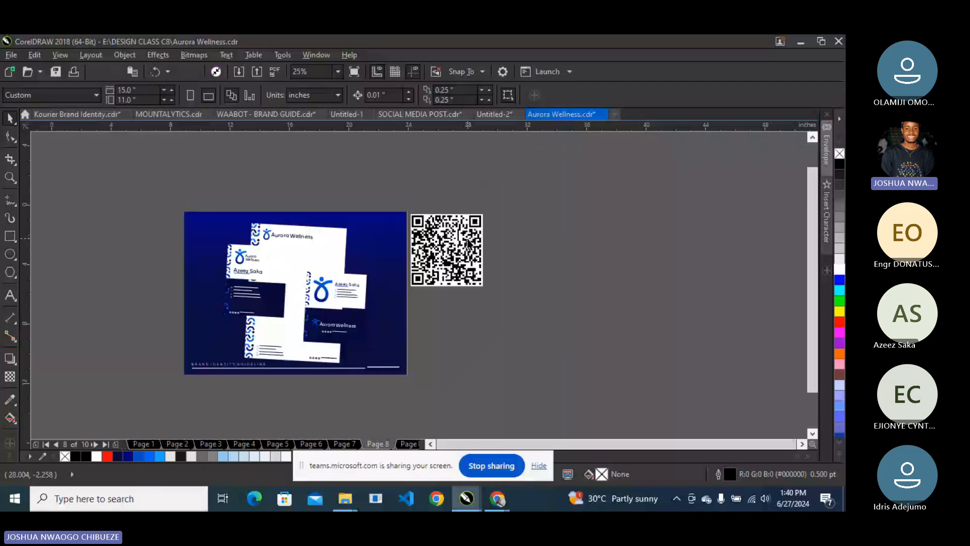
scroll(468, 243, up, 1)
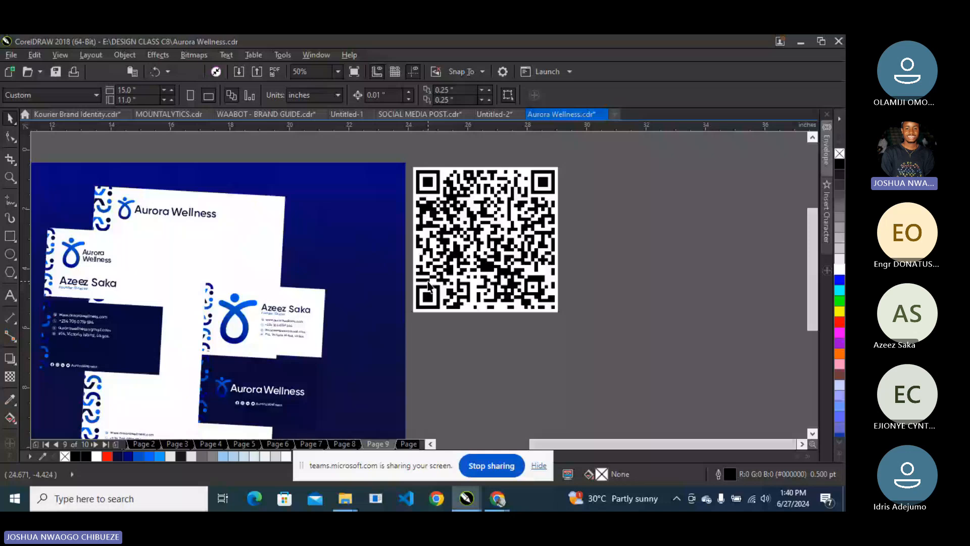
key(Page_Up)
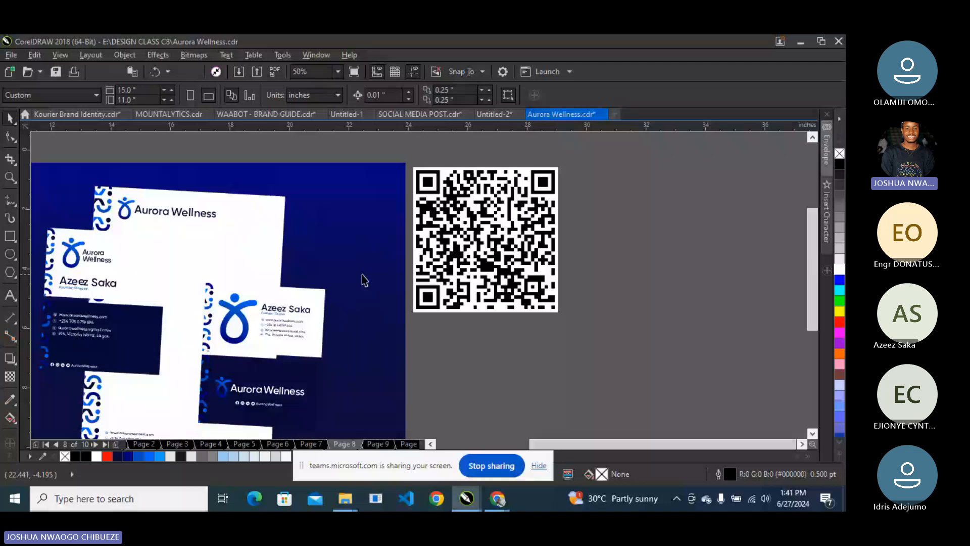
key(Page_Up)
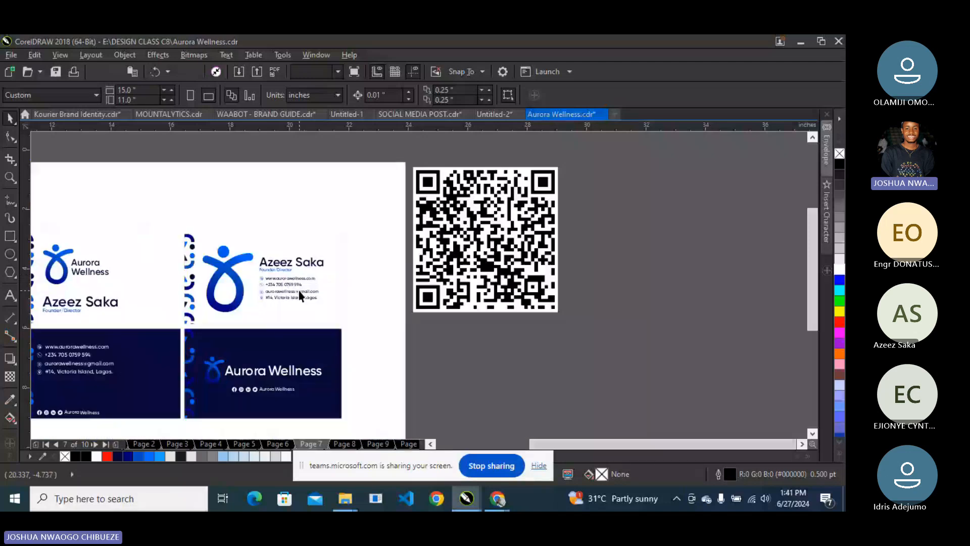
key(Page_Up)
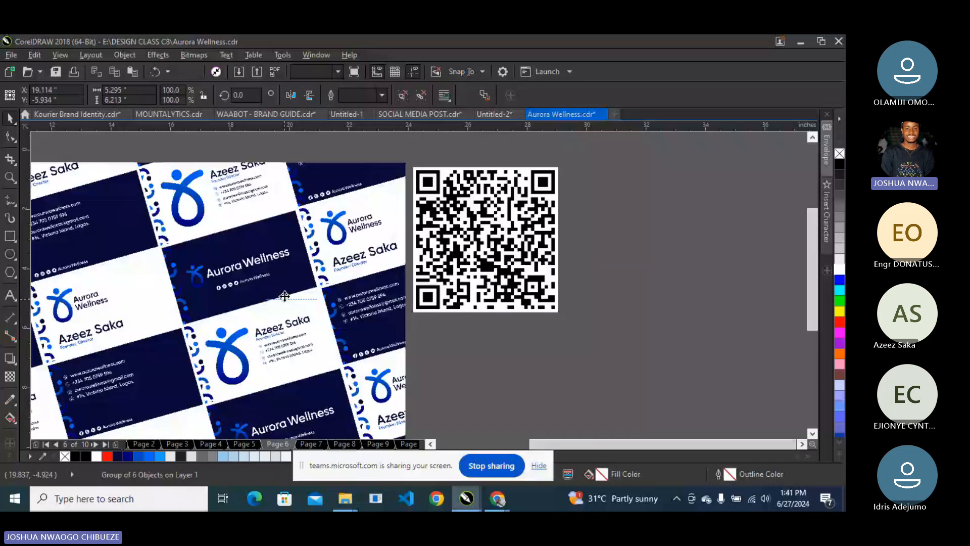
key(Page_Down)
key(Page_Down)
key(Page_Down)
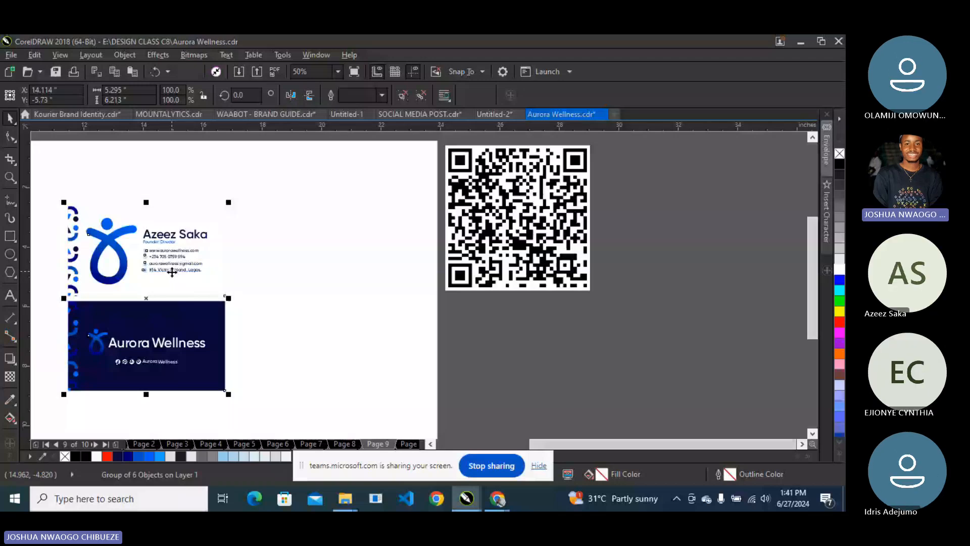
click(491, 326)
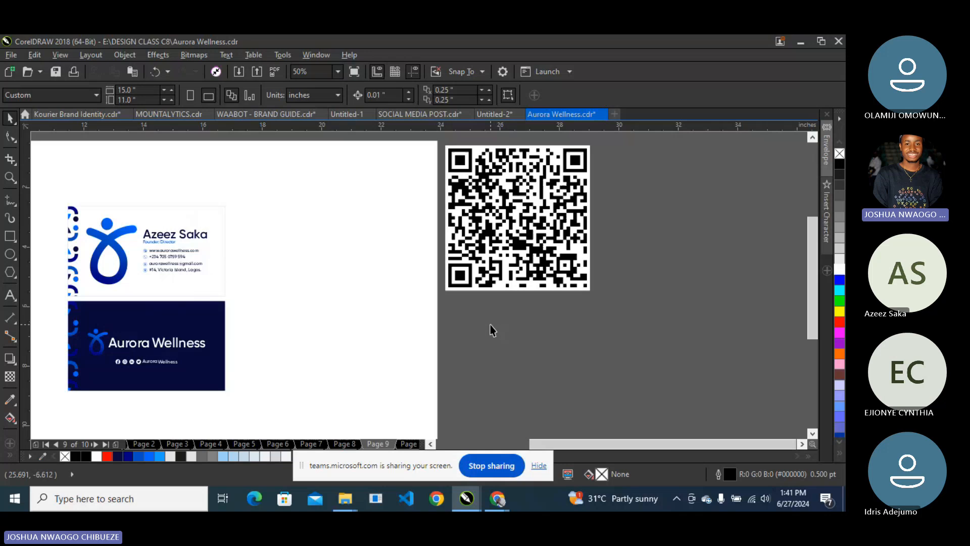
Duplicate the business card group to the right of the original and ungroup the duplicate.
click(116, 237)
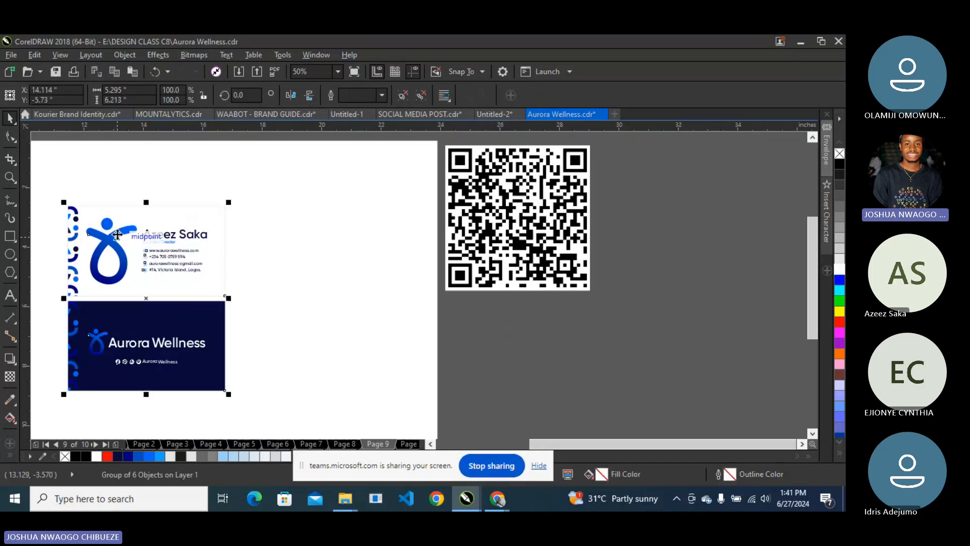
drag(117, 235, 124, 229)
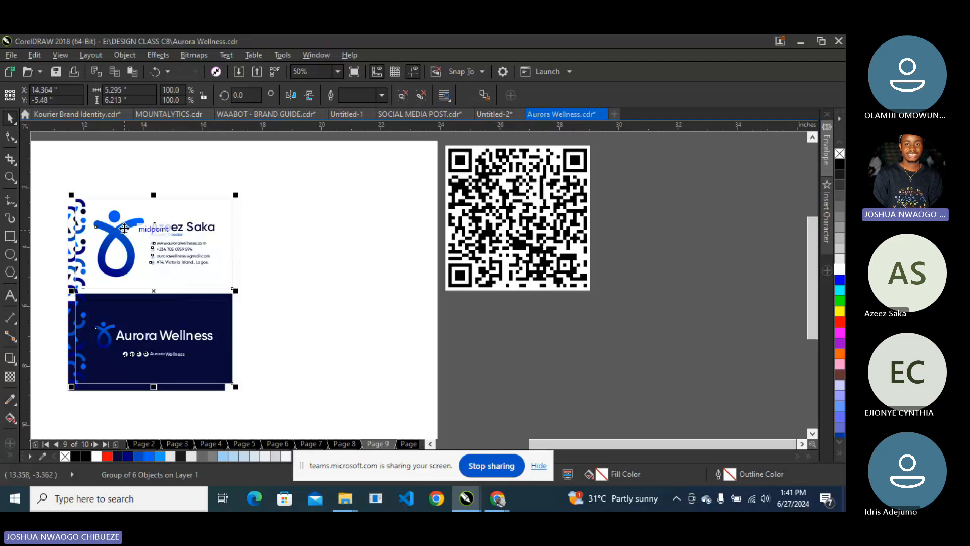
drag(124, 229, 319, 227)
key(ctrl+u)
click(612, 188)
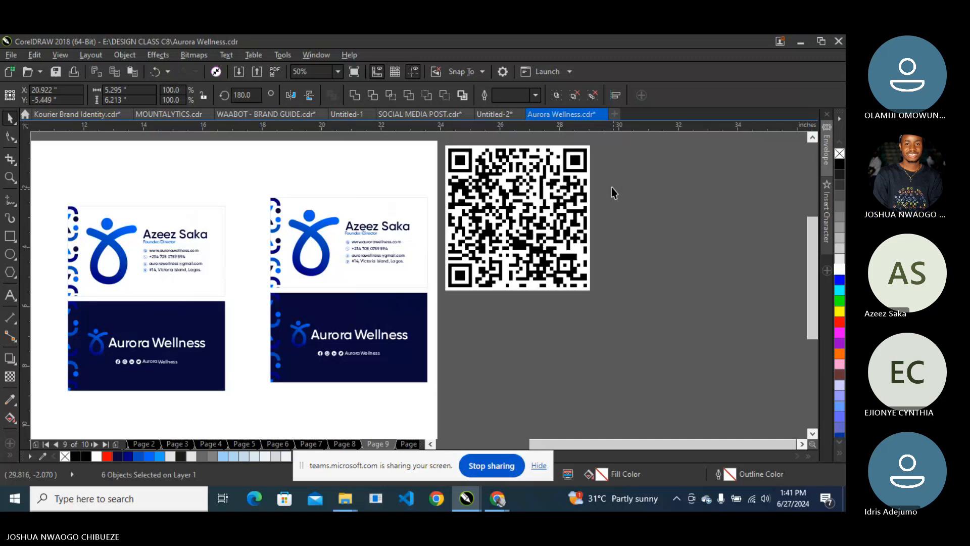
Rotate the white patterned background of the duplicated card front to 90 degrees.
click(389, 212)
drag(255, 95, 206, 95)
text(0)
key(Return)
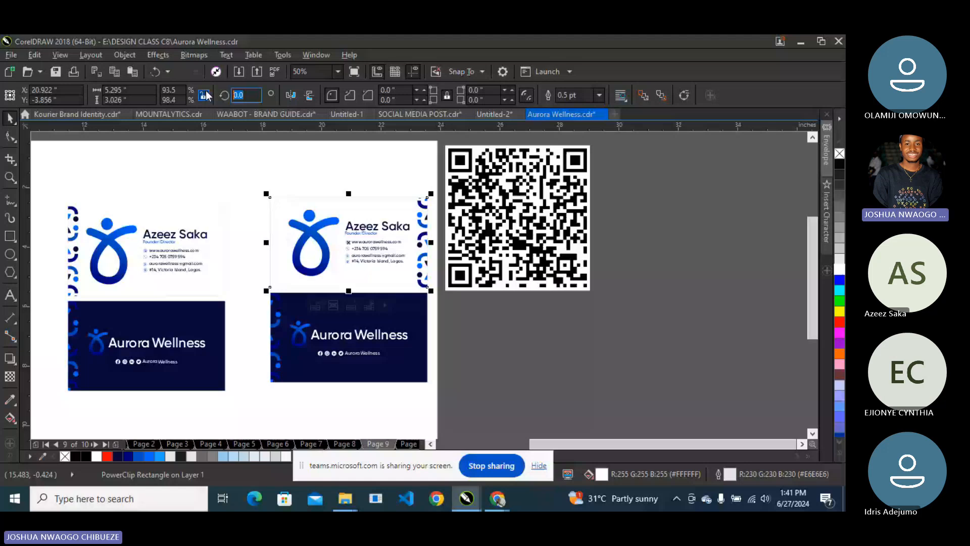
text(90)
key(Return)
Move the original card group to the page's left edge and the rotated background to the middle of the page.
scroll(349, 213, down, 1)
drag(253, 266, 184, 266)
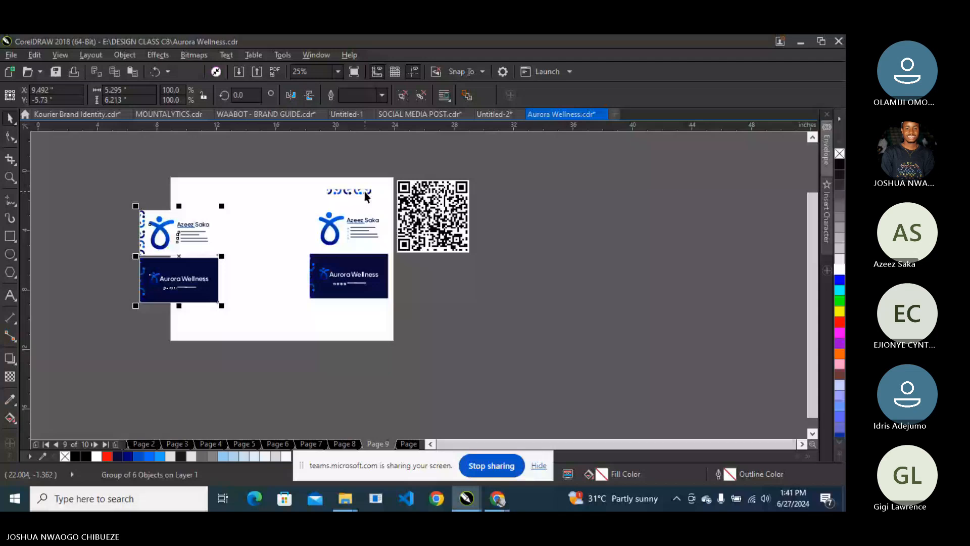
drag(365, 192, 273, 213)
scroll(261, 227, up, 1)
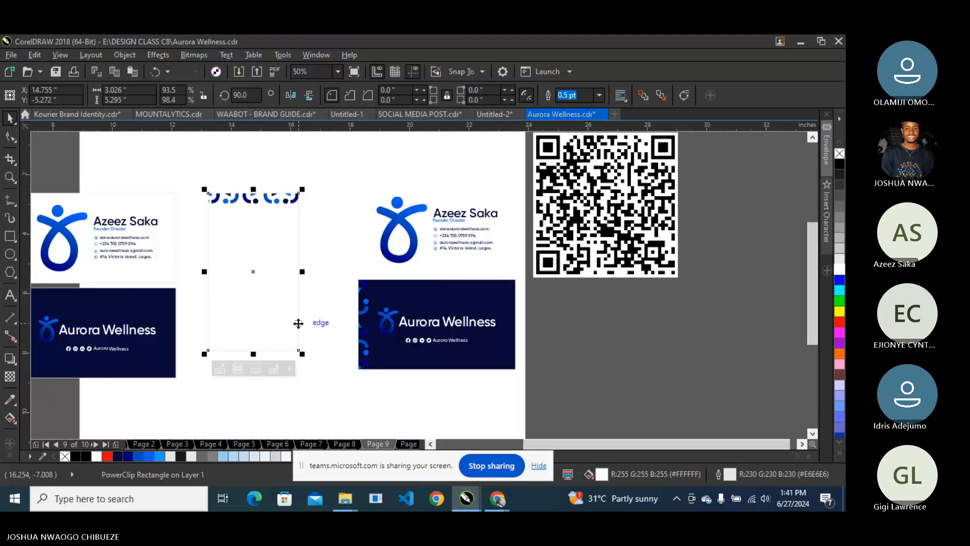
Enlarge the rotated portrait background to about 3.53 by 6.18 inches.
drag(303, 354, 337, 384)
click(341, 368)
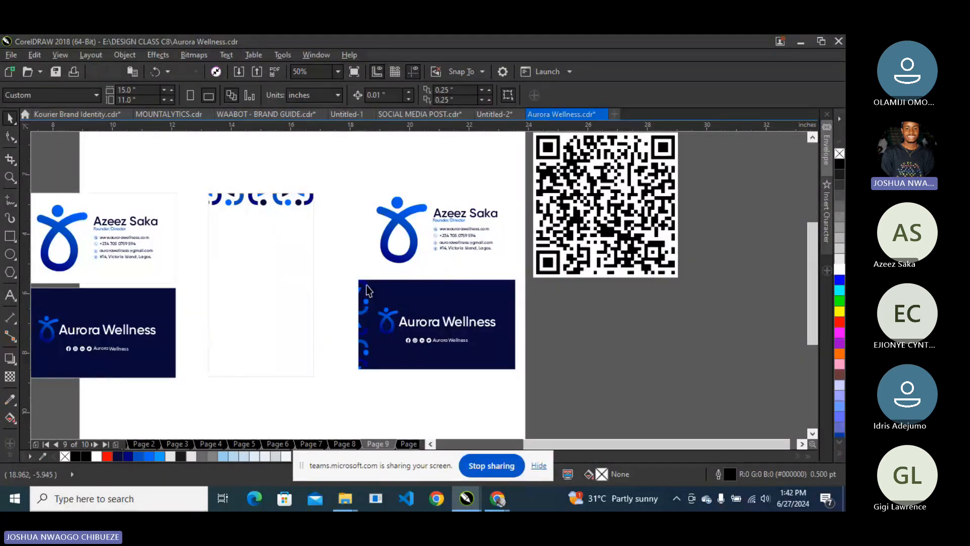
click(250, 254)
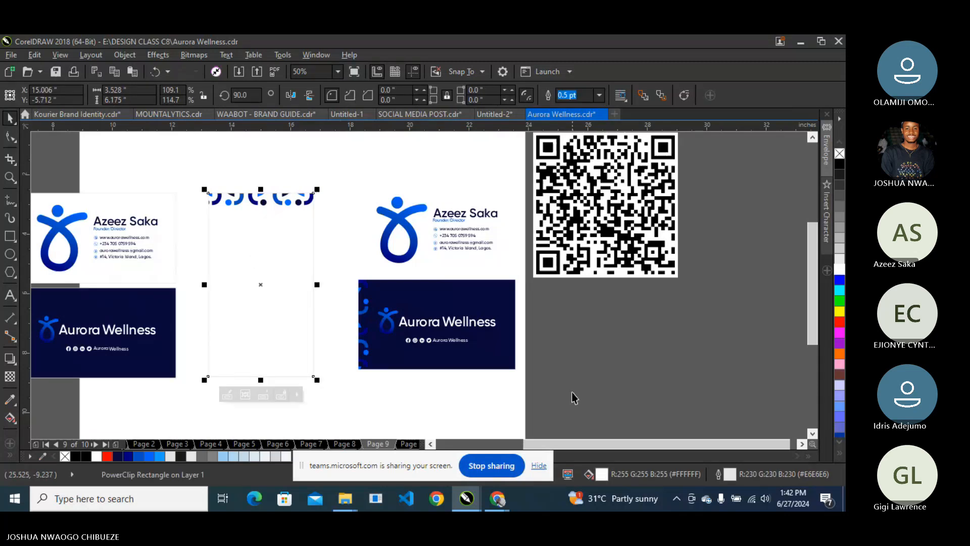
Move the leftover card parts off the page beside the QR code and duplicate the portrait background to its right.
drag(568, 399, 339, 183)
drag(420, 289, 649, 309)
click(269, 225)
drag(270, 225, 380, 234)
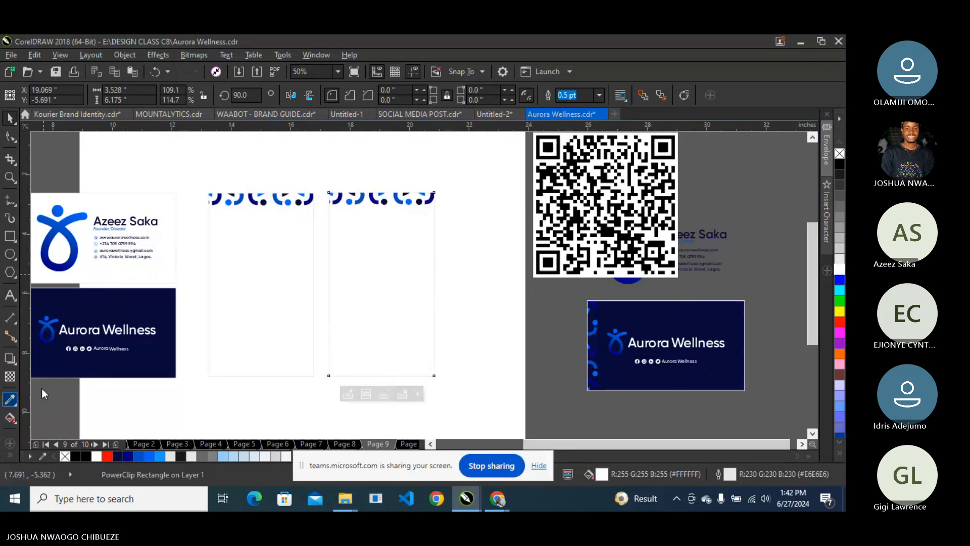
Fill the duplicated portrait background with the dark card's navy, #08083A, using the Color Eyedropper, and remove its outline.
click(10, 399)
click(410, 282)
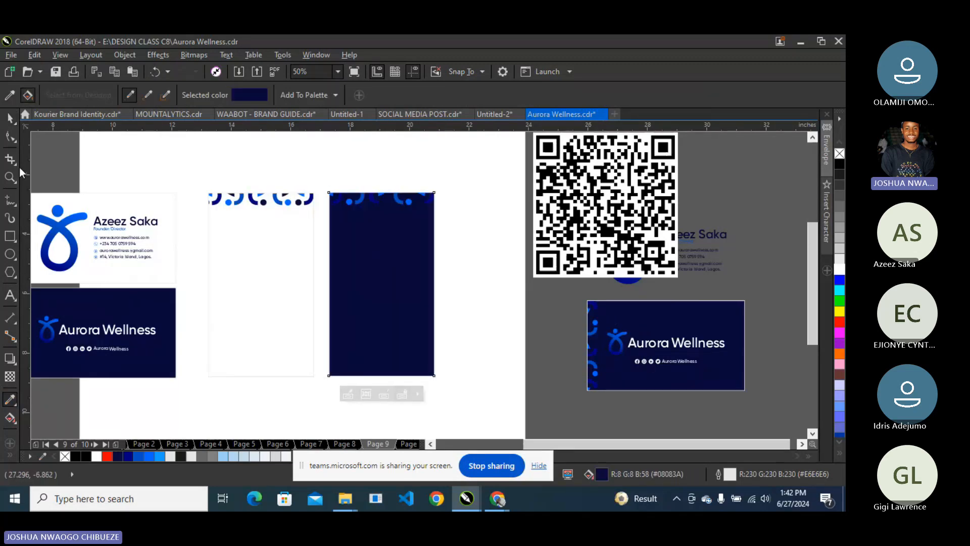
key(space)
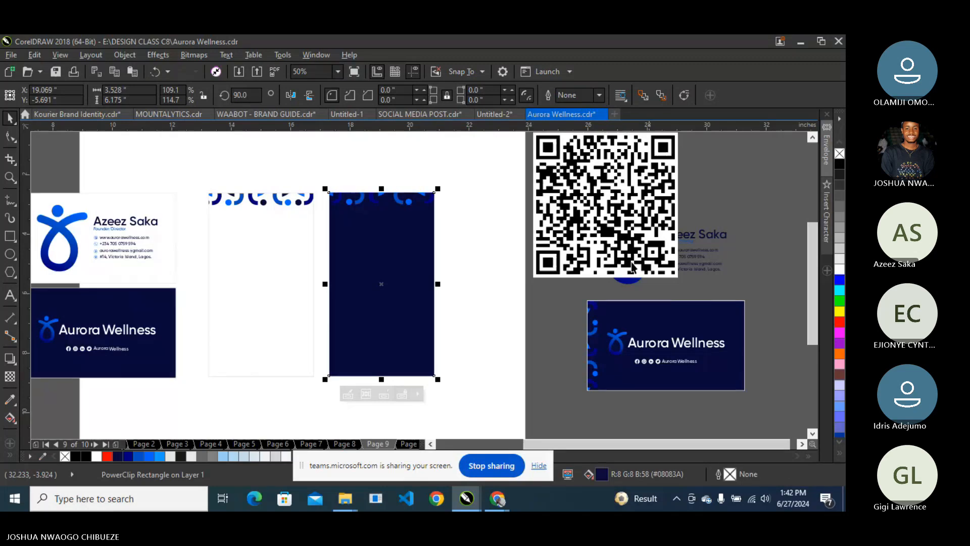
click(543, 308)
click(357, 275)
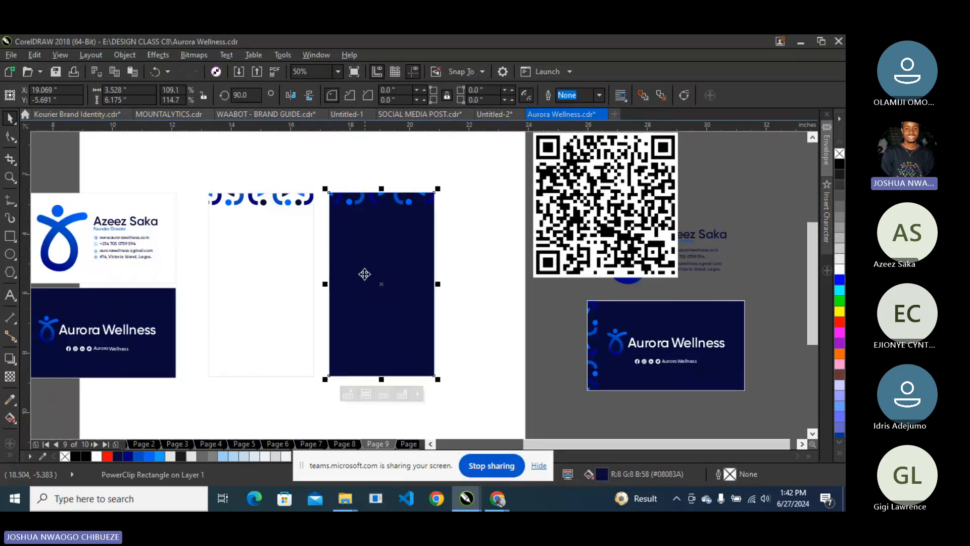
Draw a photo frame rectangle about 2.21 by 2.42 inches and place it in the upper middle of the white portrait background.
click(279, 275)
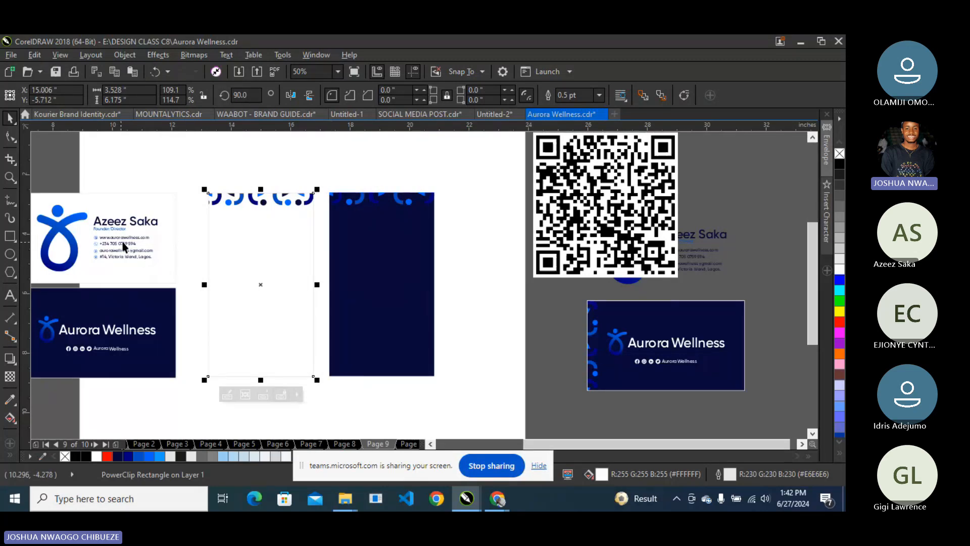
key(F6)
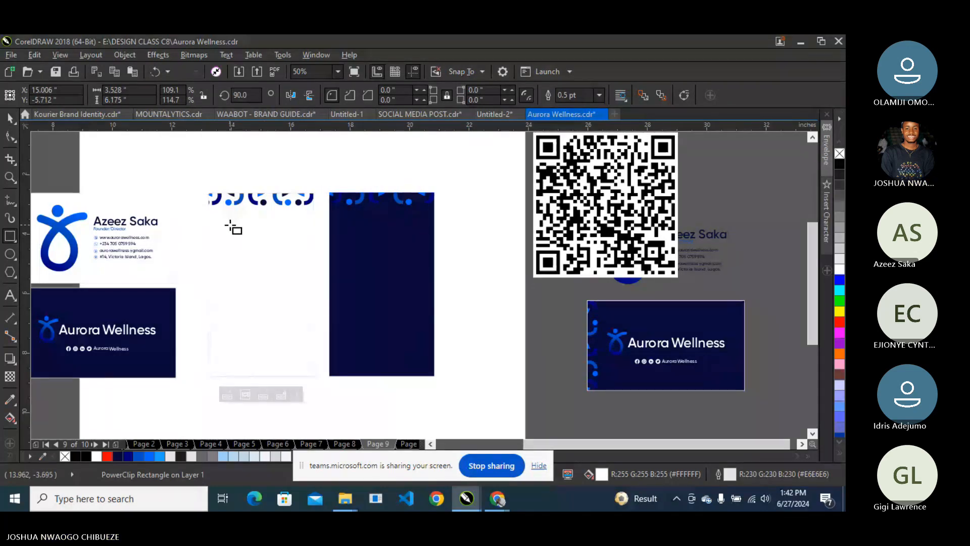
drag(230, 225, 296, 297)
key(space)
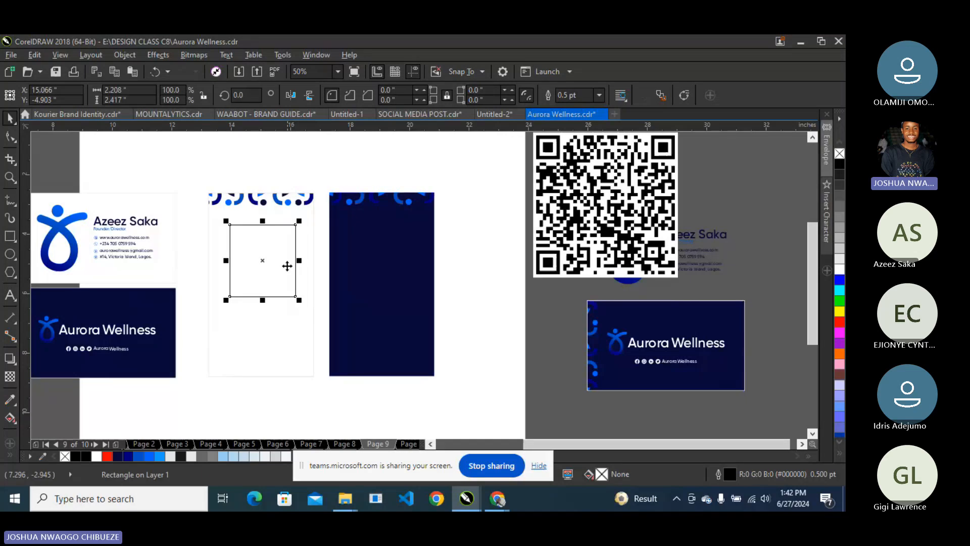
drag(263, 261, 260, 273)
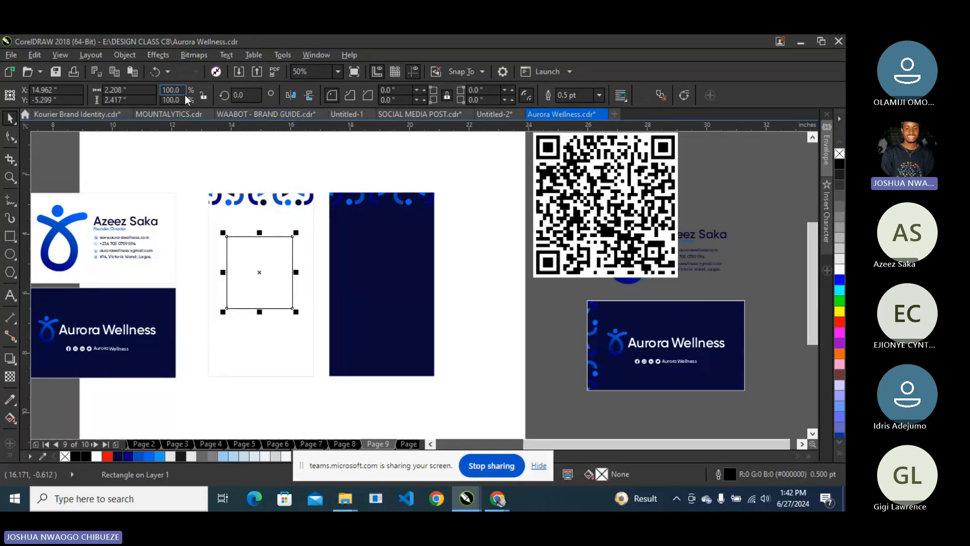
Set the rectangle's width and height to 2 inches each.
click(129, 89)
text(2)
key(Tab)
text(2)
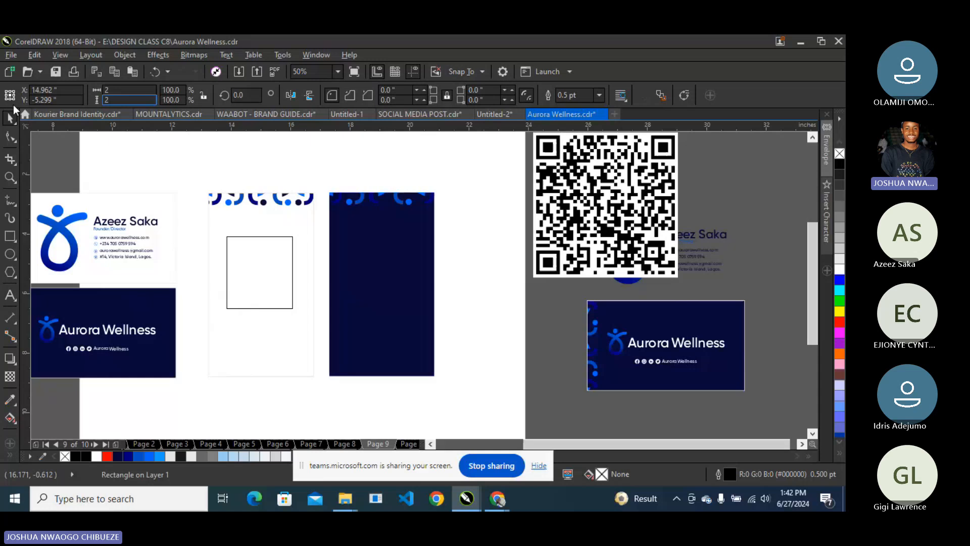
key(Return)
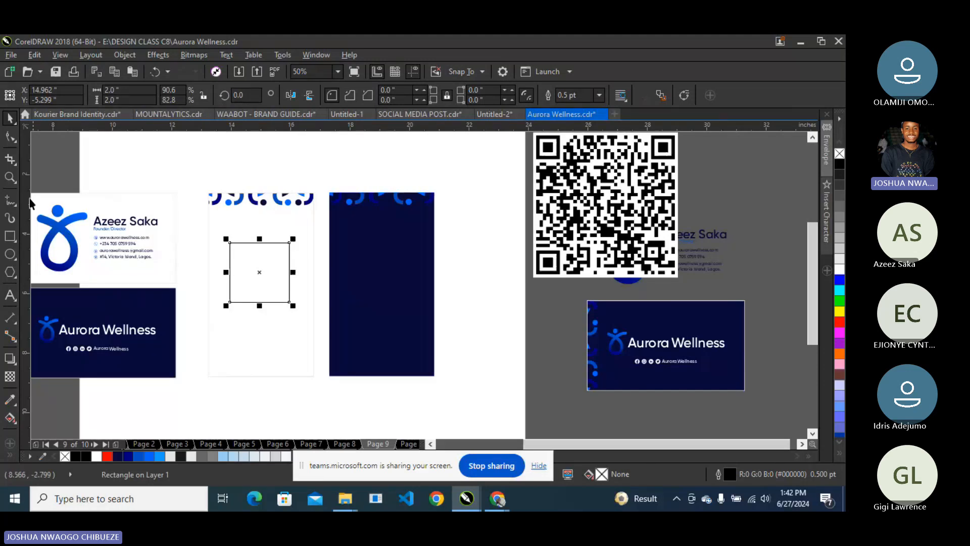
Try rounding all four corners of the square by about 0.19 inches with the Shape tool, and undo the rounding.
scroll(75, 224, up, 3)
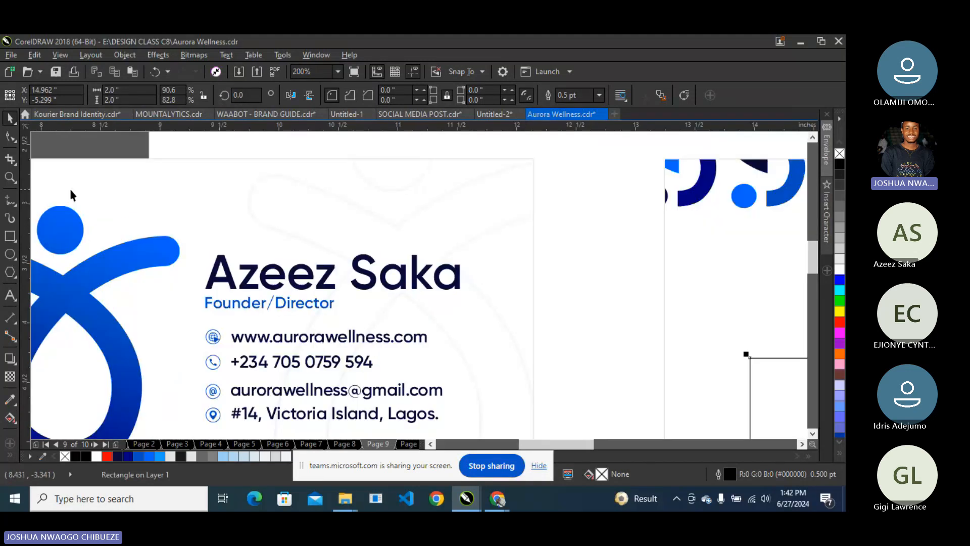
scroll(429, 277, down, 3)
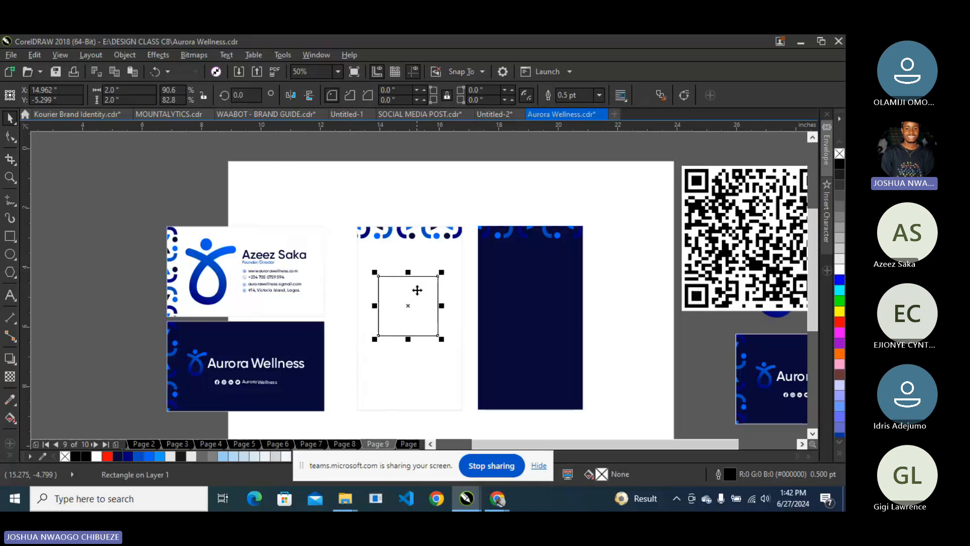
scroll(416, 290, up, 2)
key(F10)
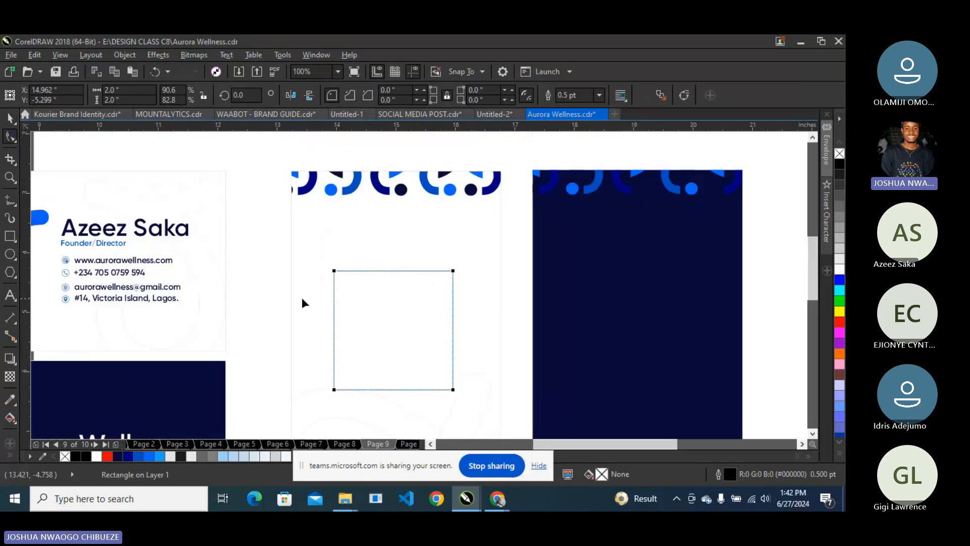
drag(335, 270, 334, 282)
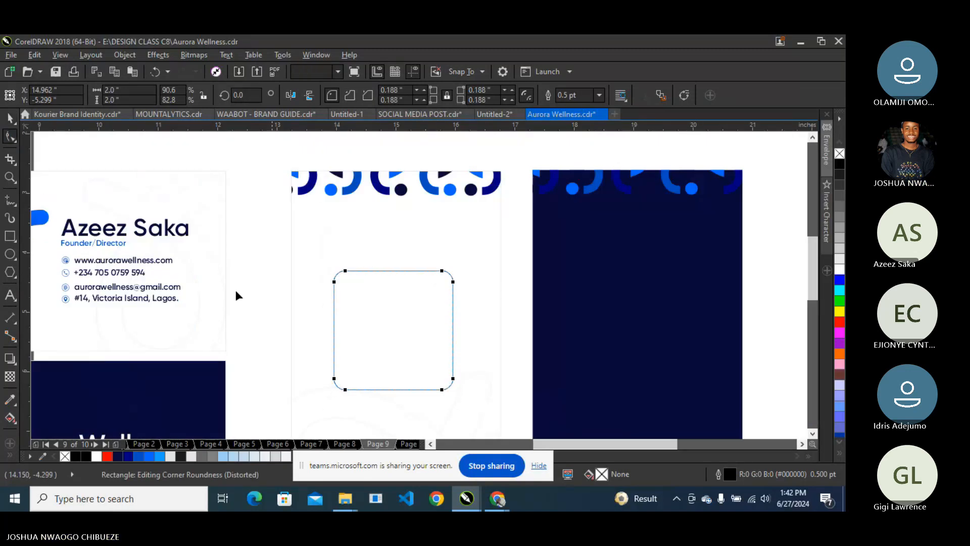
key(space)
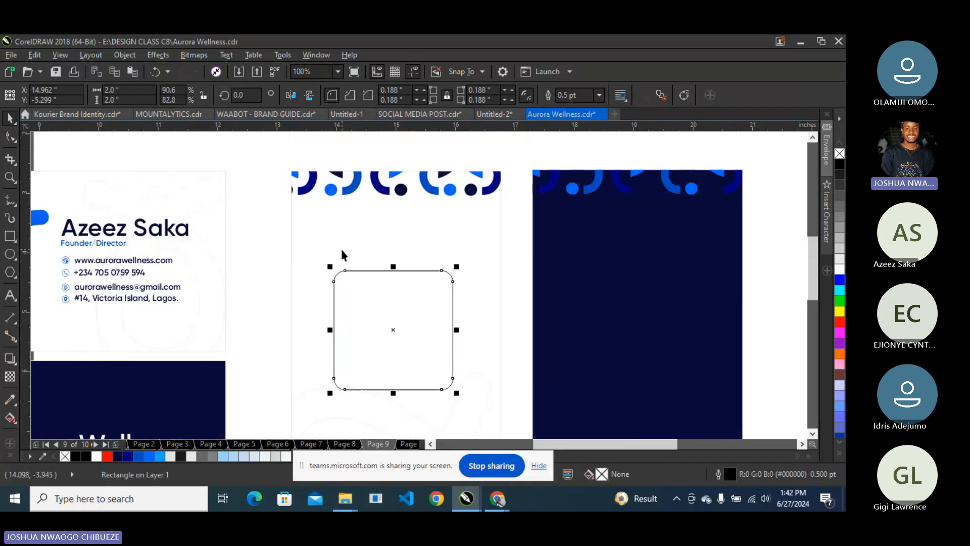
key(ctrl+z)
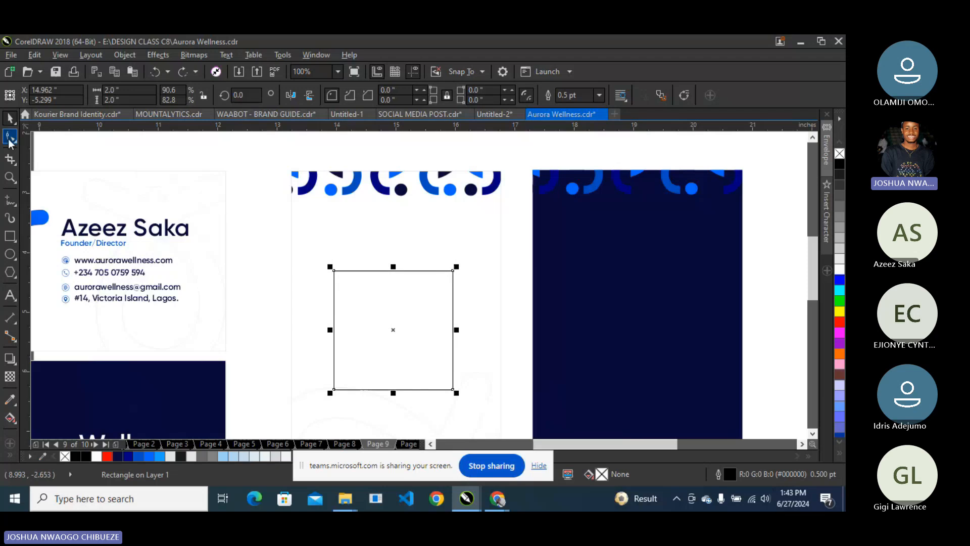
Round only the square's upper-left and lower-right corners with the Shape tool, to a radius of about 0.46 inches.
click(10, 139)
mouse_move(335, 271)
mouse_down()
mouse_move(362, 264)
mouse_move(338, 271)
mouse_up()
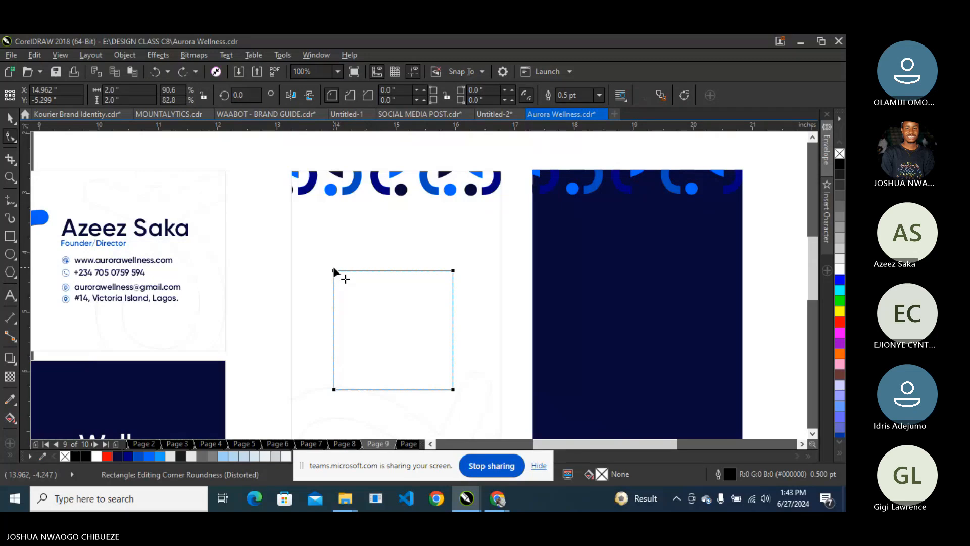
drag(335, 272, 362, 271)
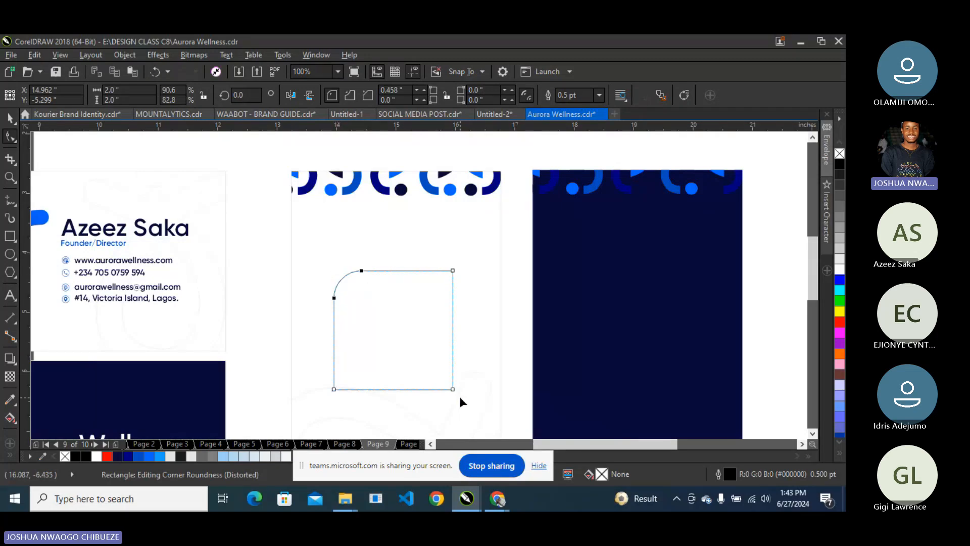
drag(453, 389, 466, 377)
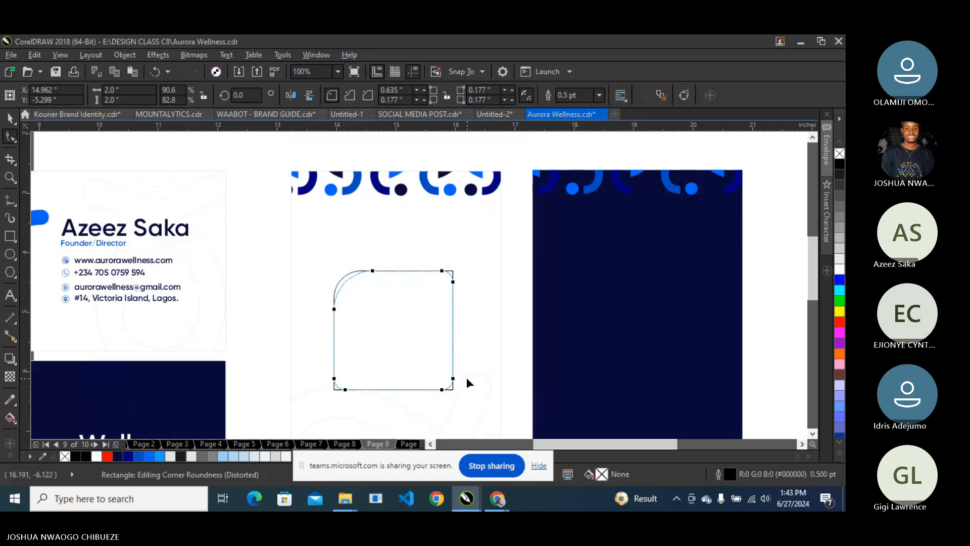
key(ctrl+z)
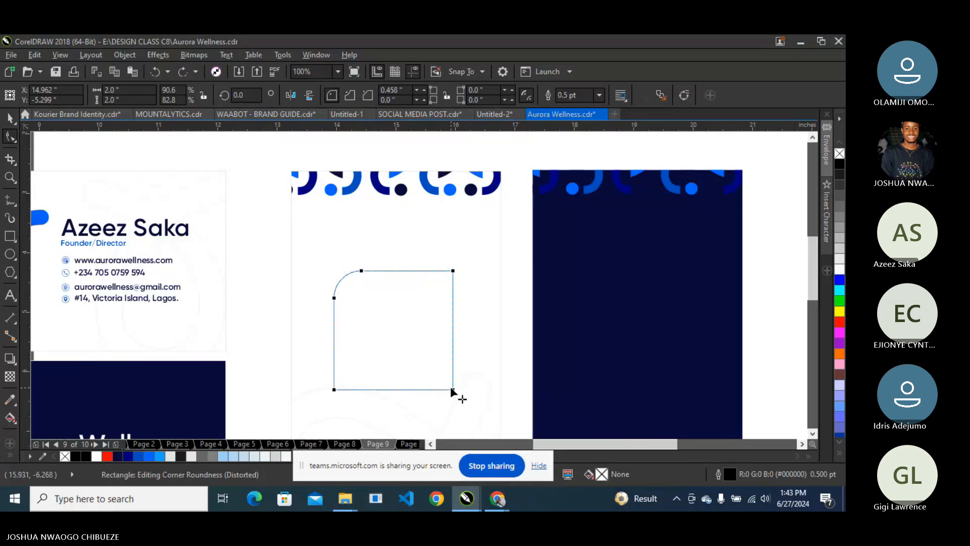
drag(452, 388, 472, 363)
Enlarge the square with two rounded corners from its center to about 2.13 by 2.13 inches.
click(9, 120)
click(328, 231)
scroll(329, 230, down, 1)
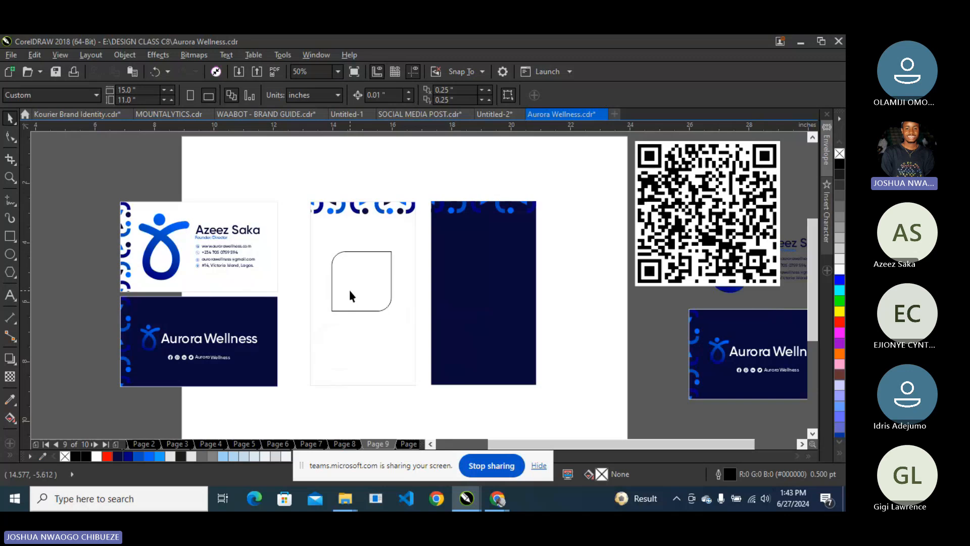
click(347, 292)
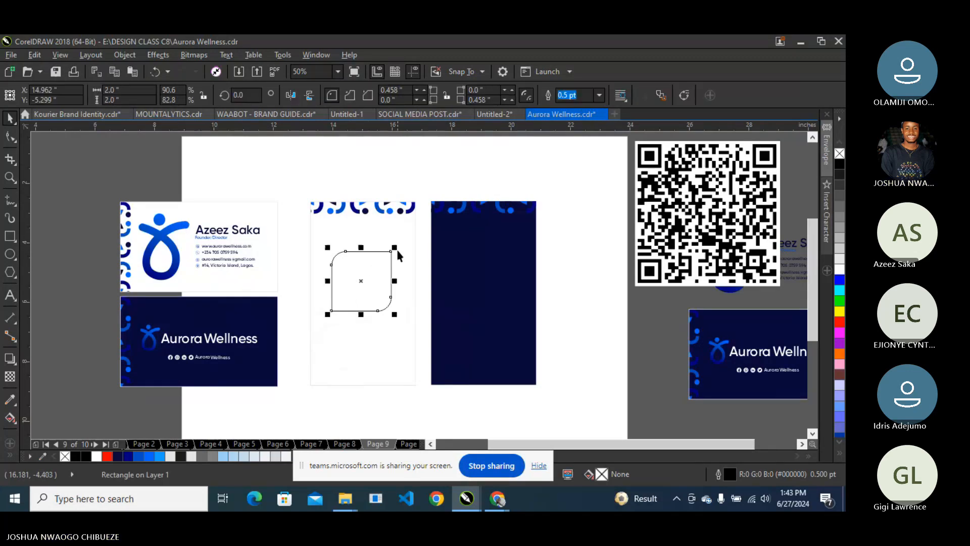
drag(395, 249, 397, 246)
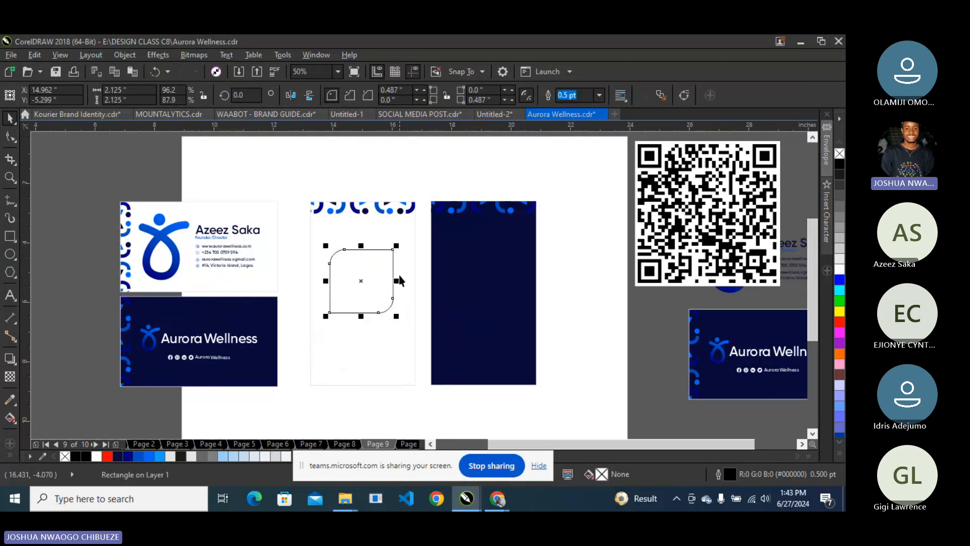
Try flipping the white portrait background so its pattern strip runs along the card's lower edge, and undo the flip.
click(354, 247)
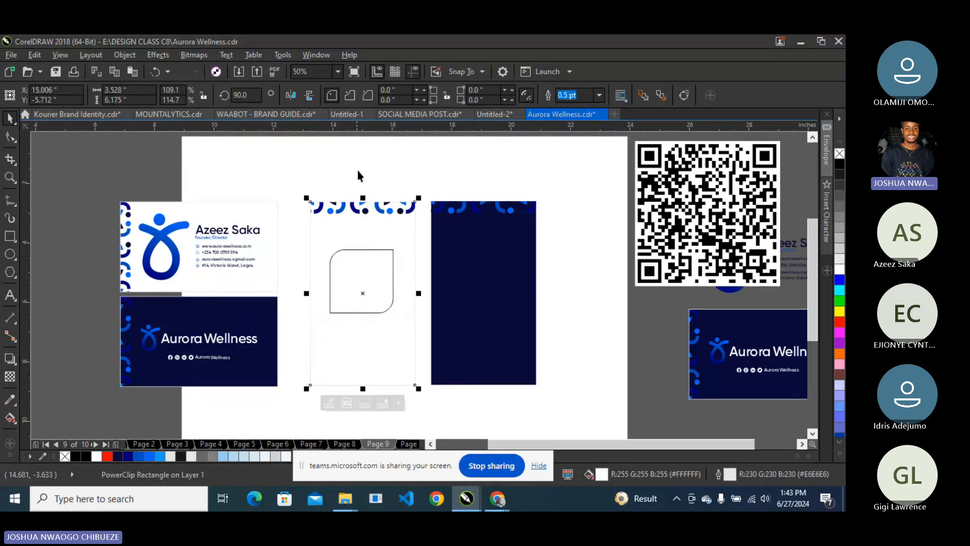
click(302, 95)
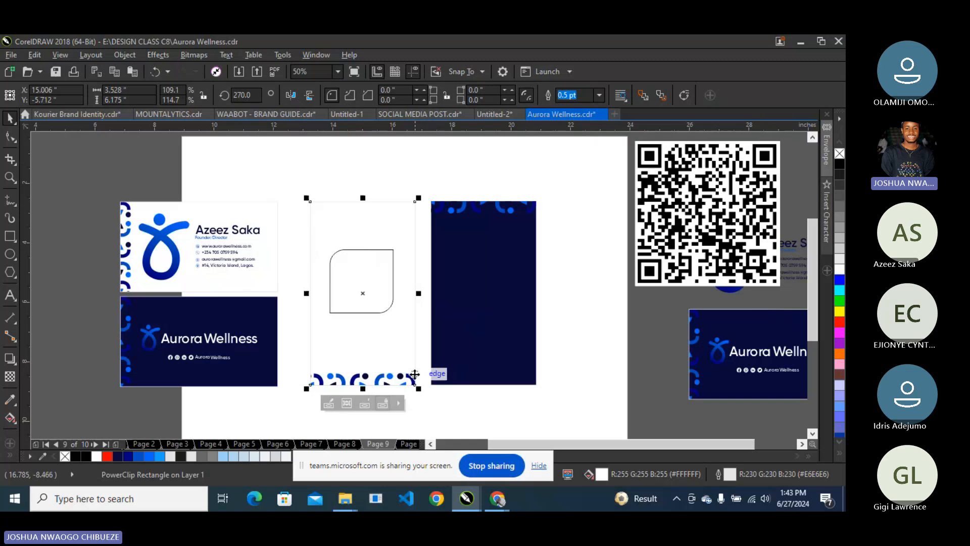
key(ctrl+z)
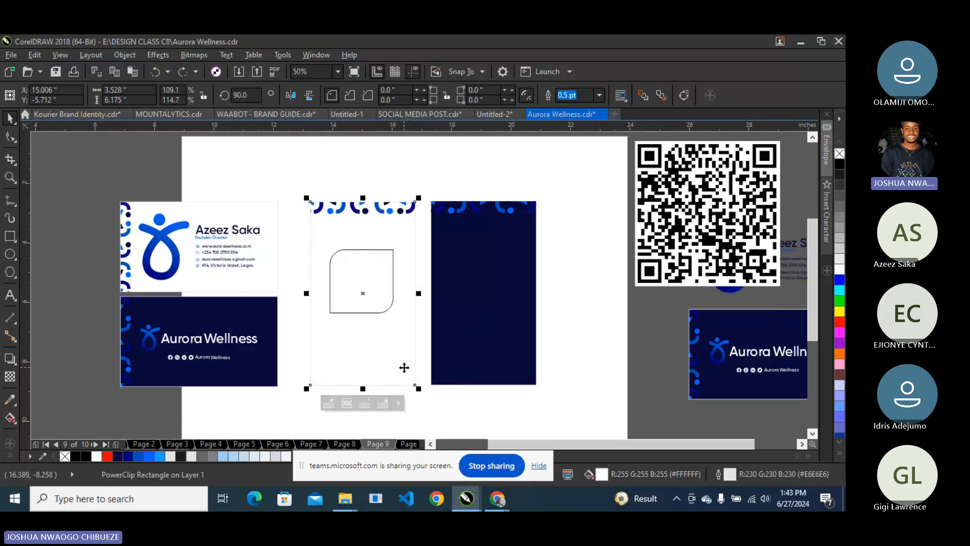
Try moving the pattern inside the white background's PowerClip to run down the card's left edge, and undo the move.
click(608, 327)
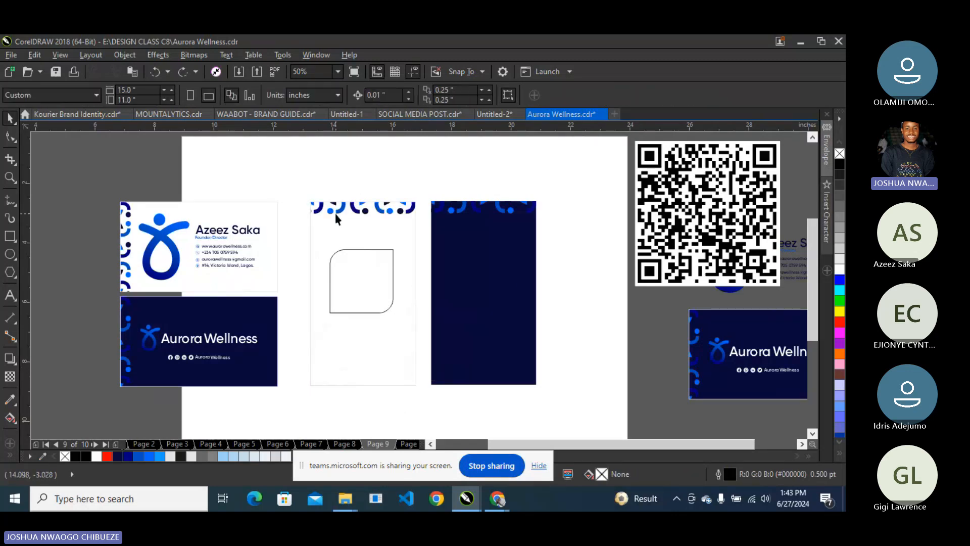
right_click(335, 213)
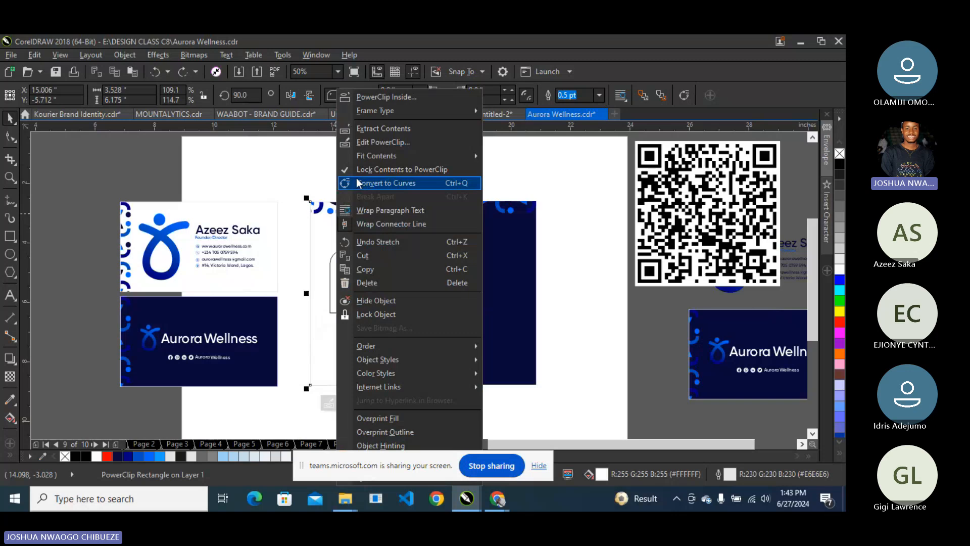
click(373, 143)
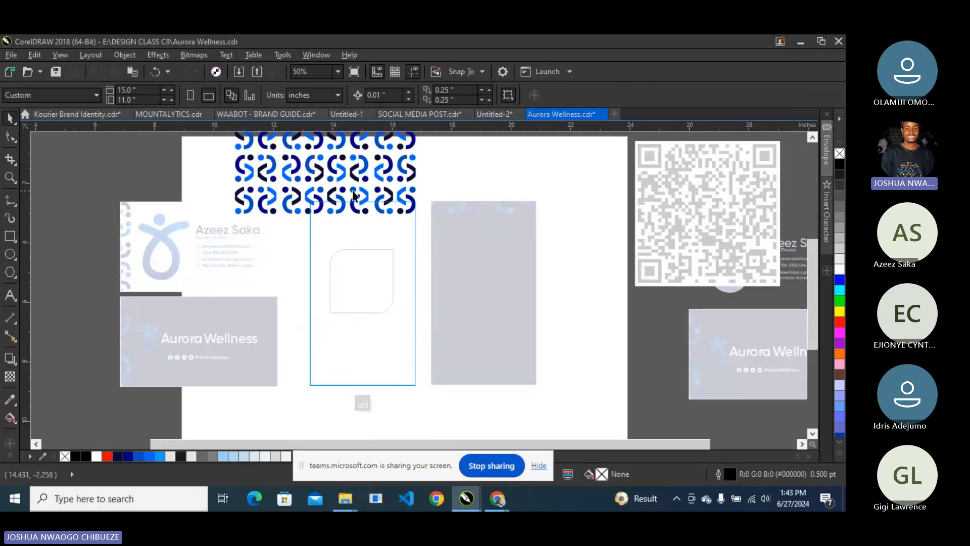
drag(354, 194, 280, 374)
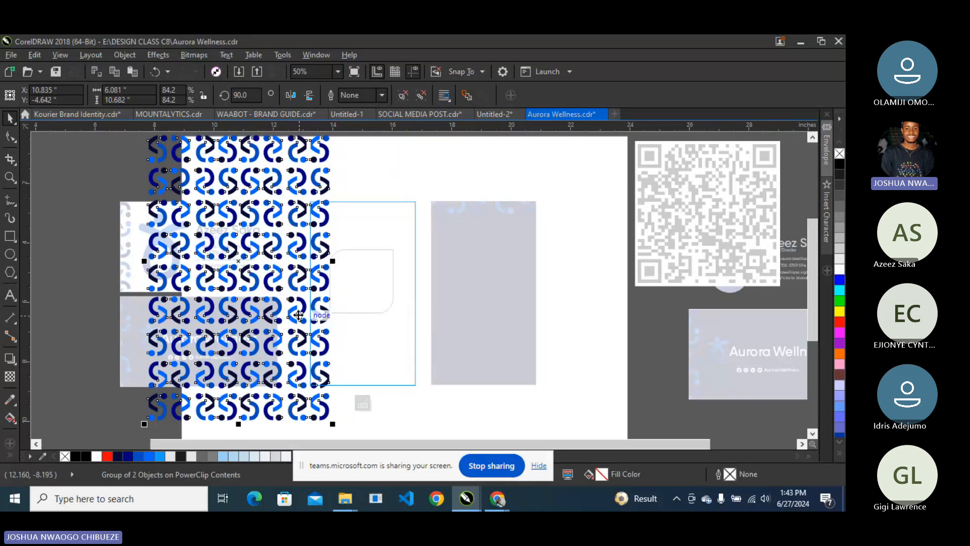
click(361, 402)
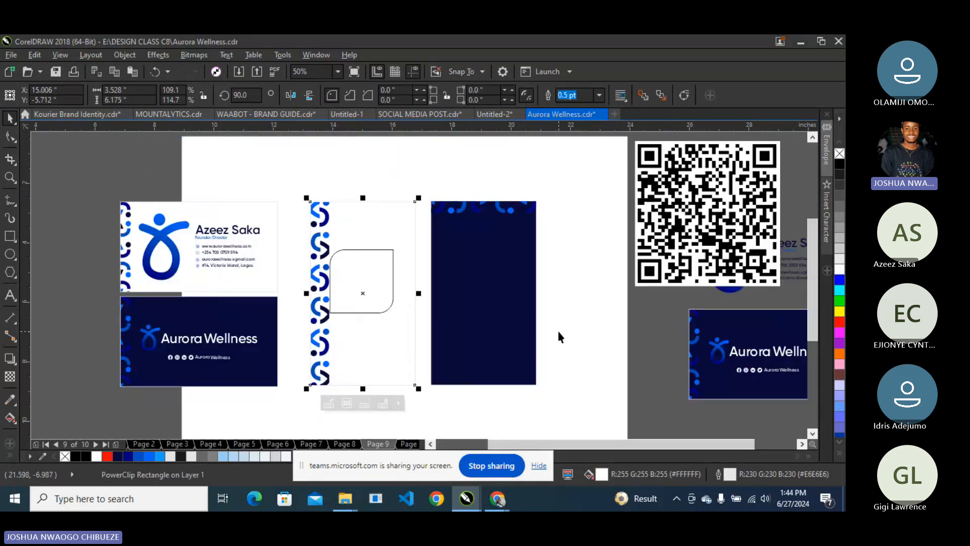
key(ctrl+z)
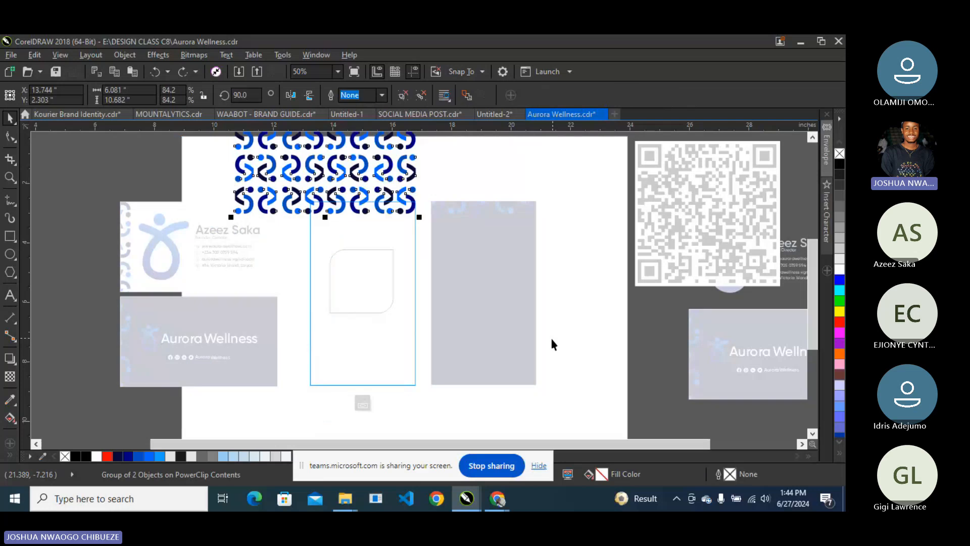
key(ctrl+z)
Duplicate the rounded frame up and to the right, and align both copies on their horizontal and vertical centers.
click(393, 309)
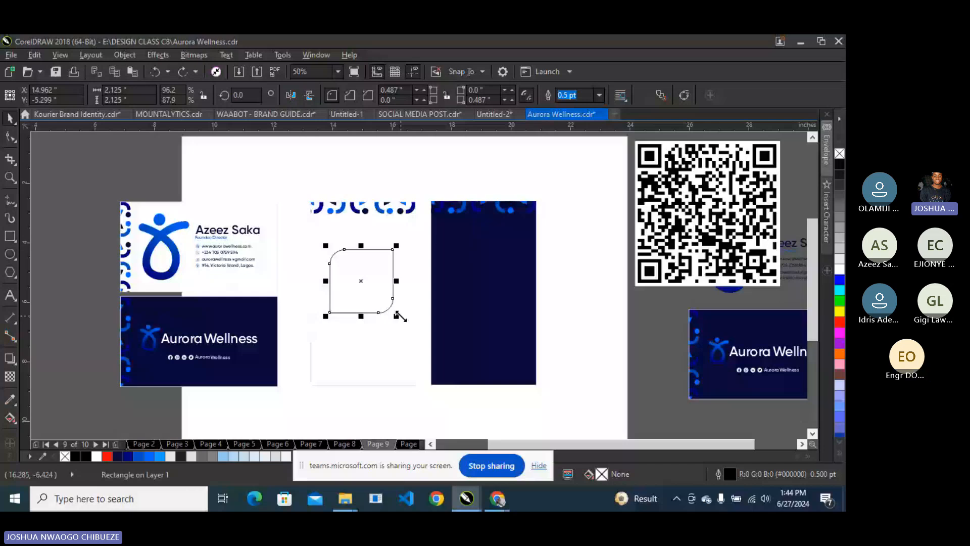
scroll(354, 273, up, 2)
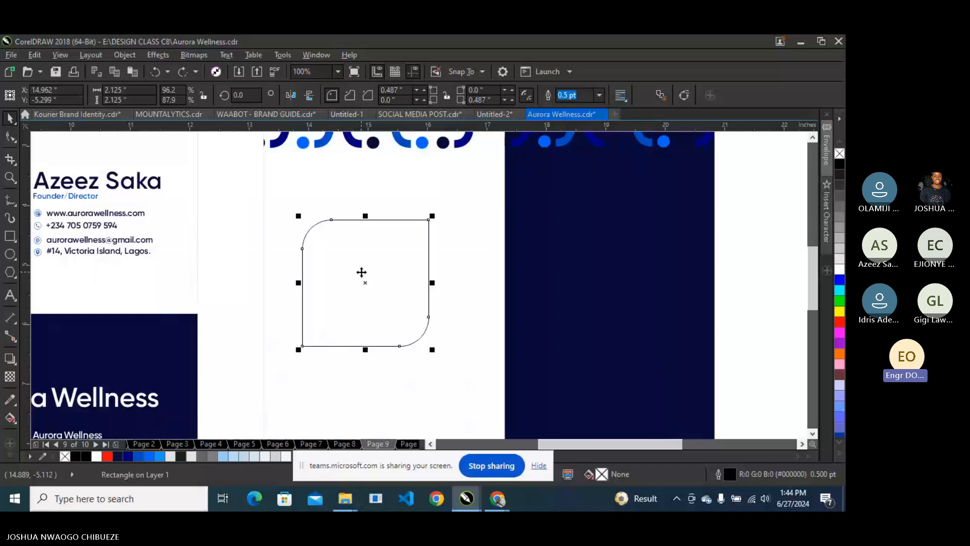
drag(354, 274, 444, 204)
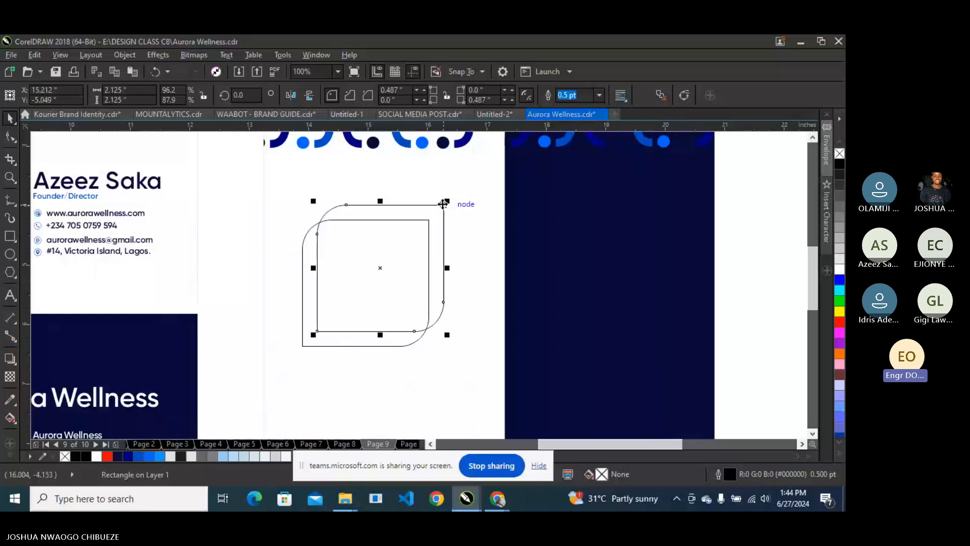
shift+click(338, 337)
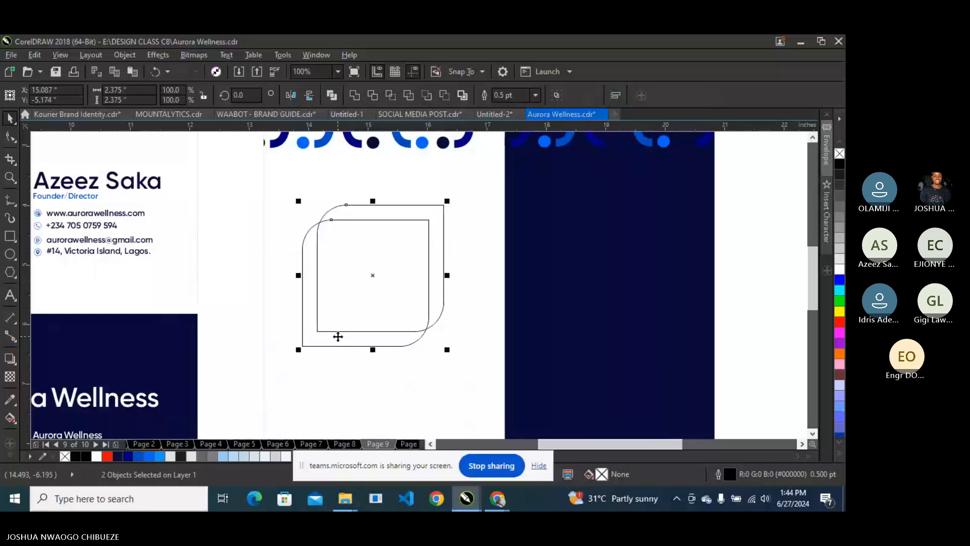
key(c)
key(e)
Switch to the Teams meeting in Chrome and mute the participant whose microphone is on.
click(498, 499)
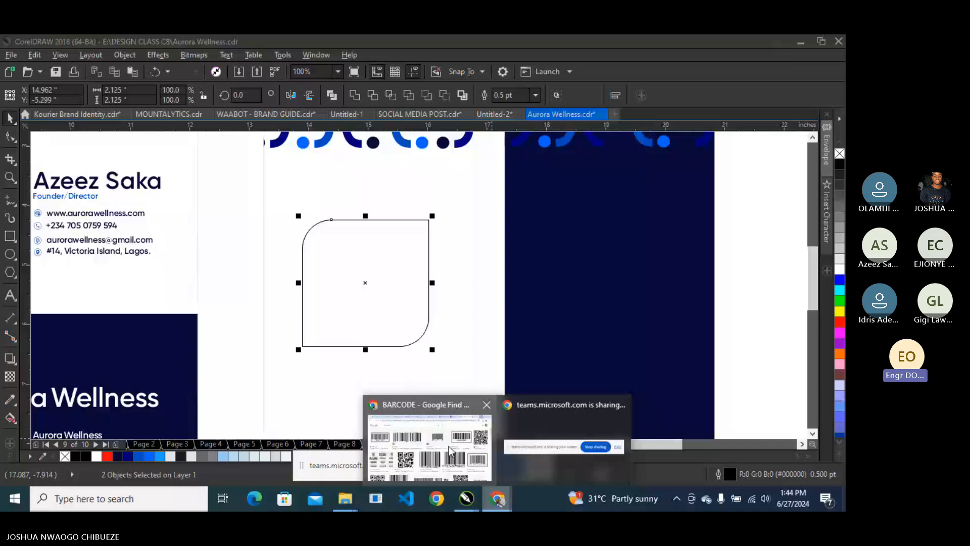
click(449, 447)
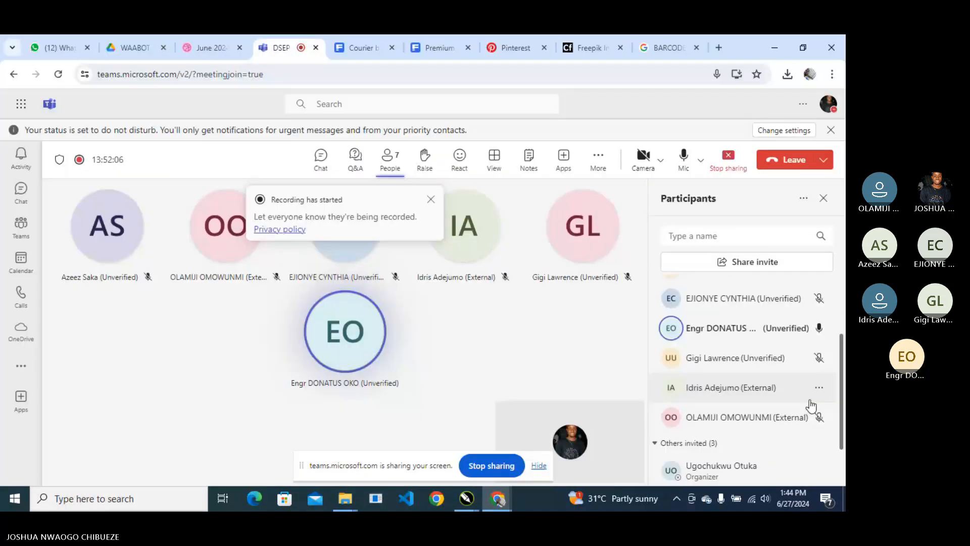
click(820, 331)
click(768, 175)
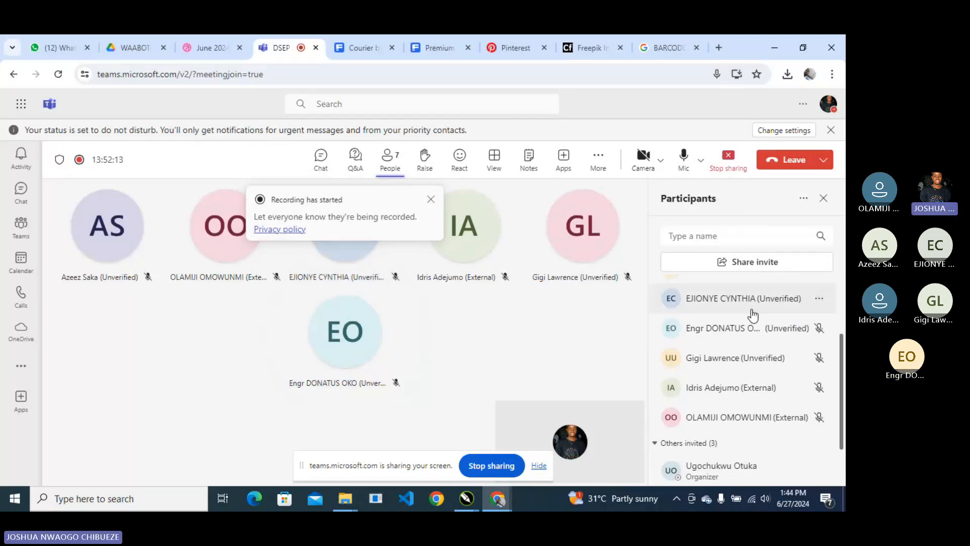
Switch back to CorelDRAW and shrink one of the two stacked frames about its center to about 2.083 inches square.
click(775, 48)
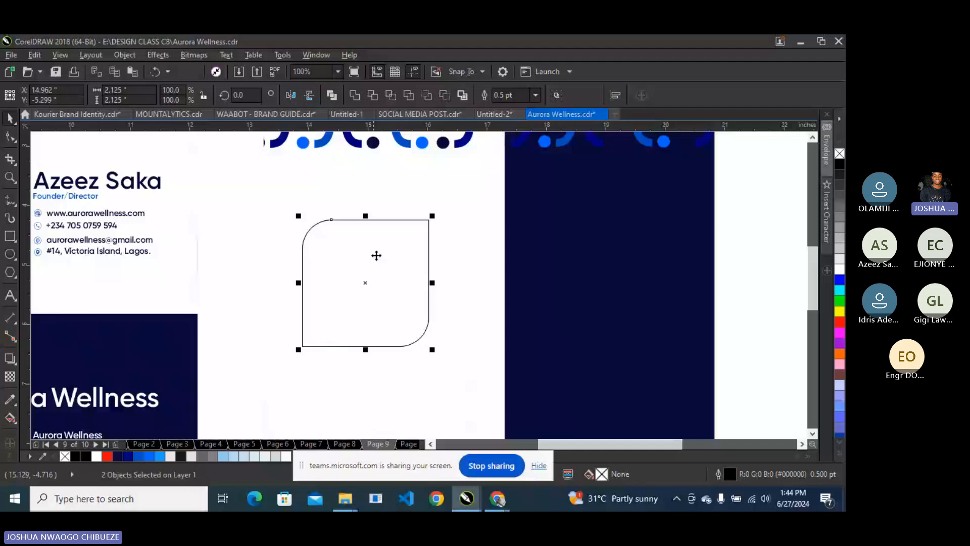
click(390, 254)
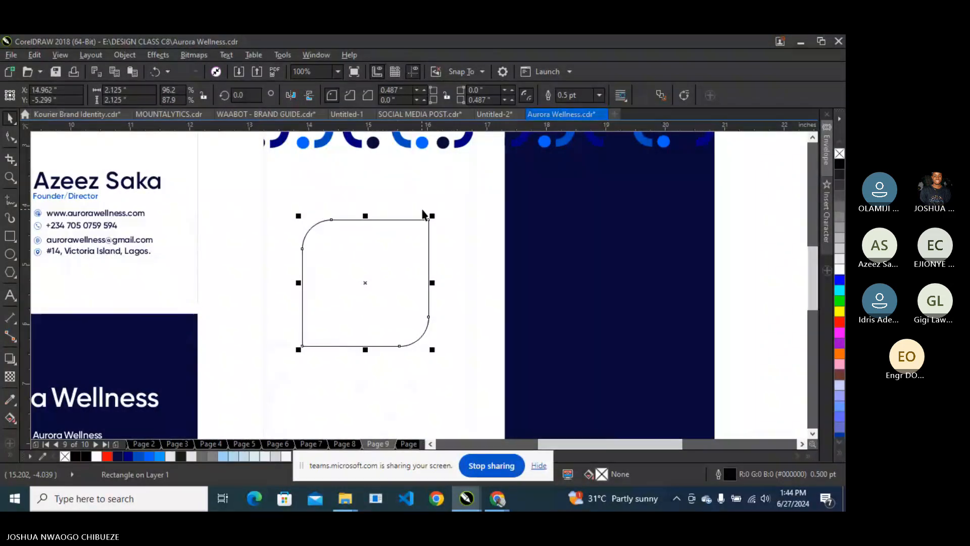
scroll(424, 212, up, 2)
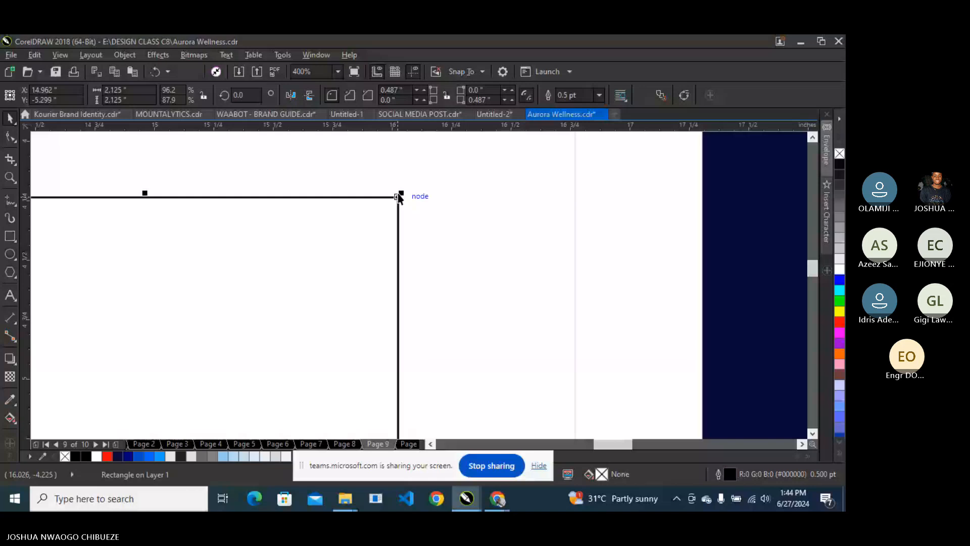
scroll(398, 197, up, 1)
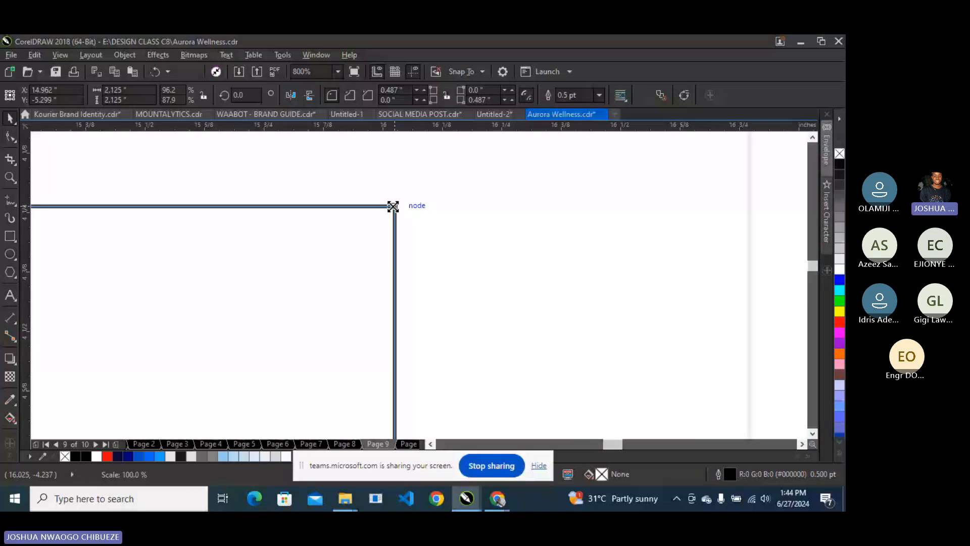
drag(394, 207, 384, 216)
scroll(525, 182, down, 2)
Rotate the larger outer frame slightly clockwise about its center, to an angle of about 355.6 degrees.
click(462, 188)
scroll(496, 182, up, 1)
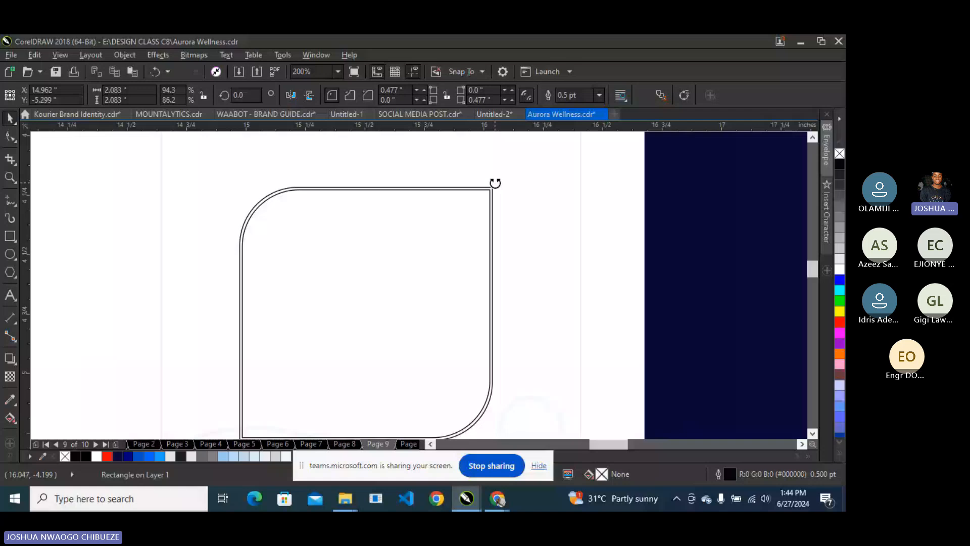
scroll(495, 183, up, 3)
click(474, 228)
click(474, 203)
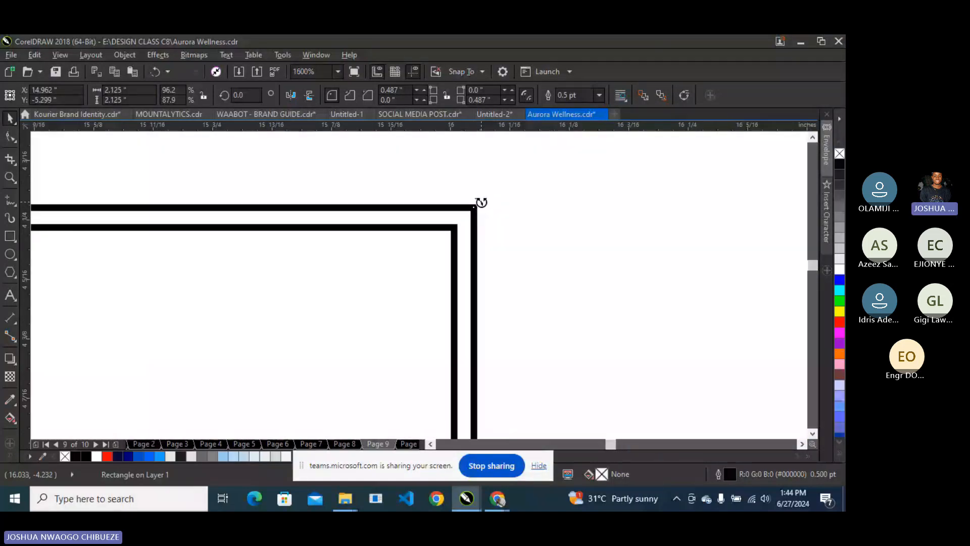
drag(472, 201, 500, 214)
scroll(499, 215, down, 5)
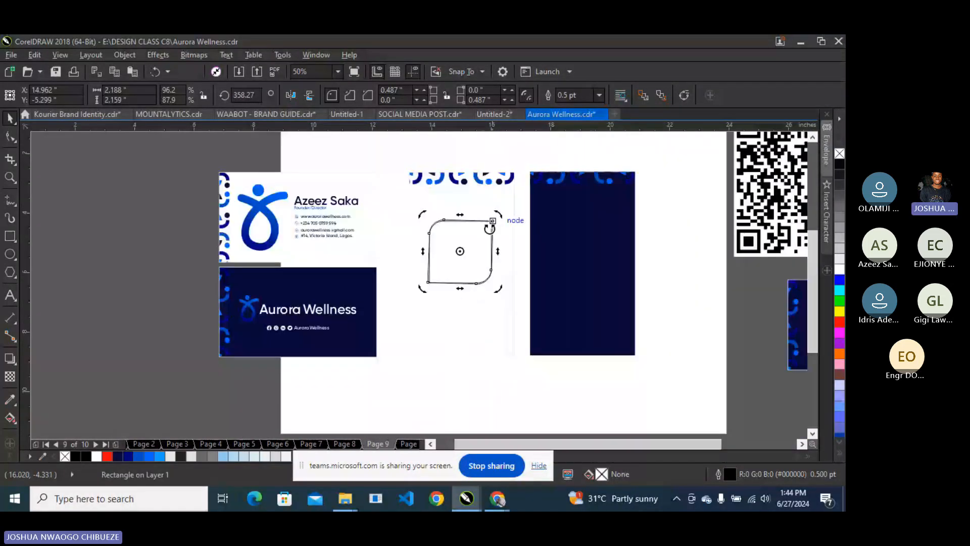
scroll(480, 245, up, 1)
drag(510, 188, 517, 190)
Fill the straight inner frame with white and bring it in front of the tilted frame.
click(486, 215)
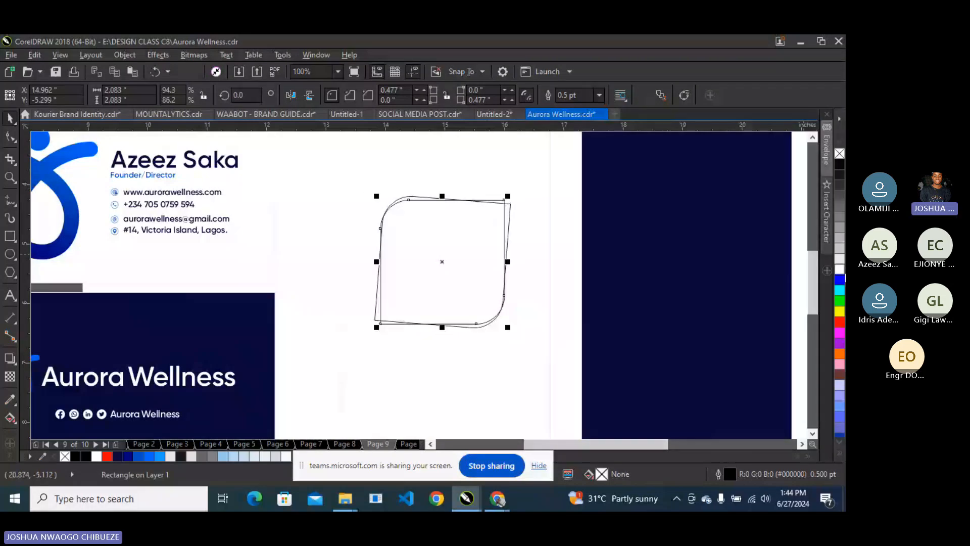
key(shift+Page_Up)
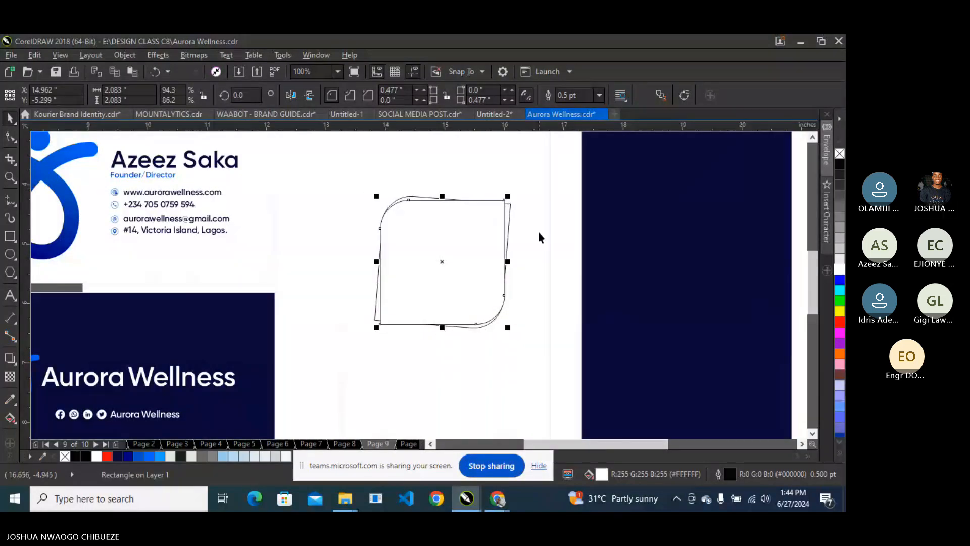
Copy the logo's blue gradient fill and its lack of outline to the tilted frame, and make the straight frame's outline white.
click(510, 211)
scroll(479, 214, down, 2)
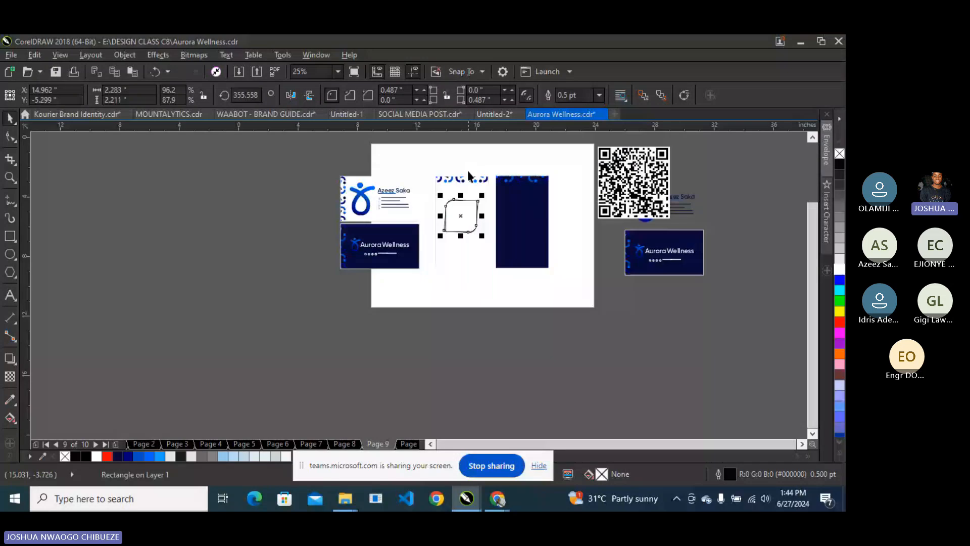
scroll(468, 171, up, 3)
click(34, 54)
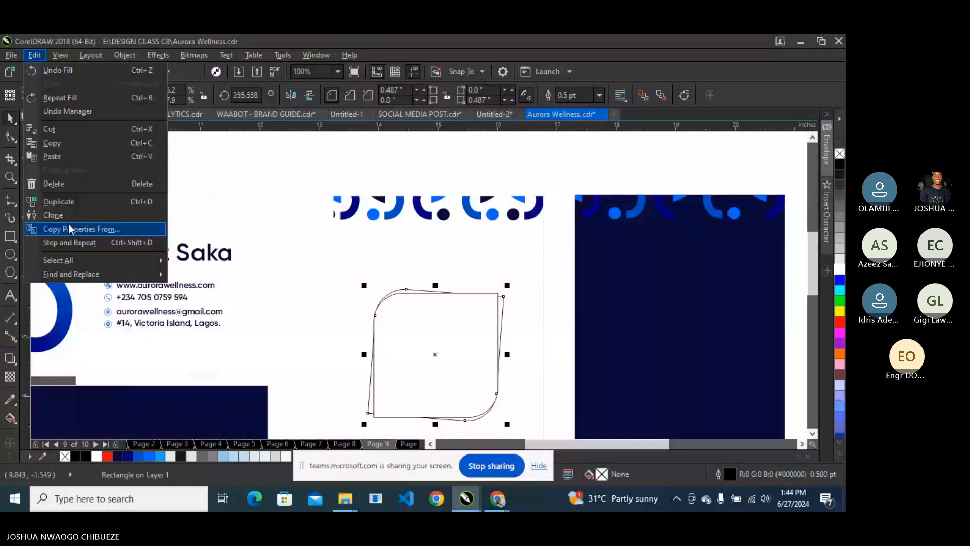
click(69, 229)
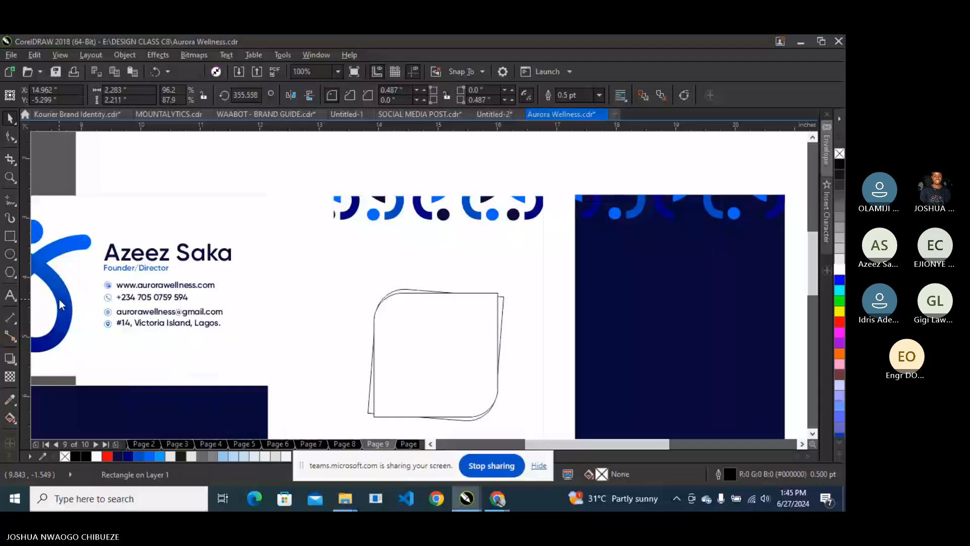
click(632, 296)
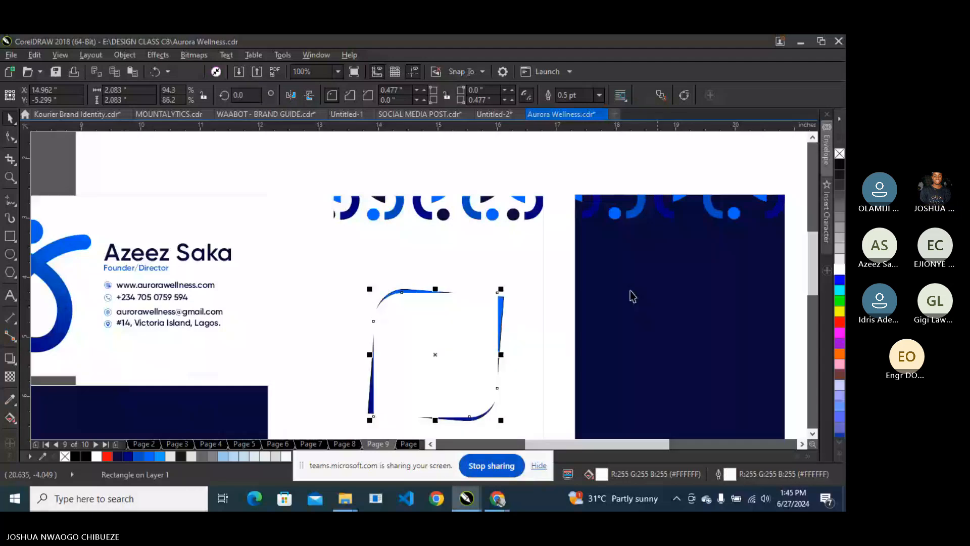
click(482, 170)
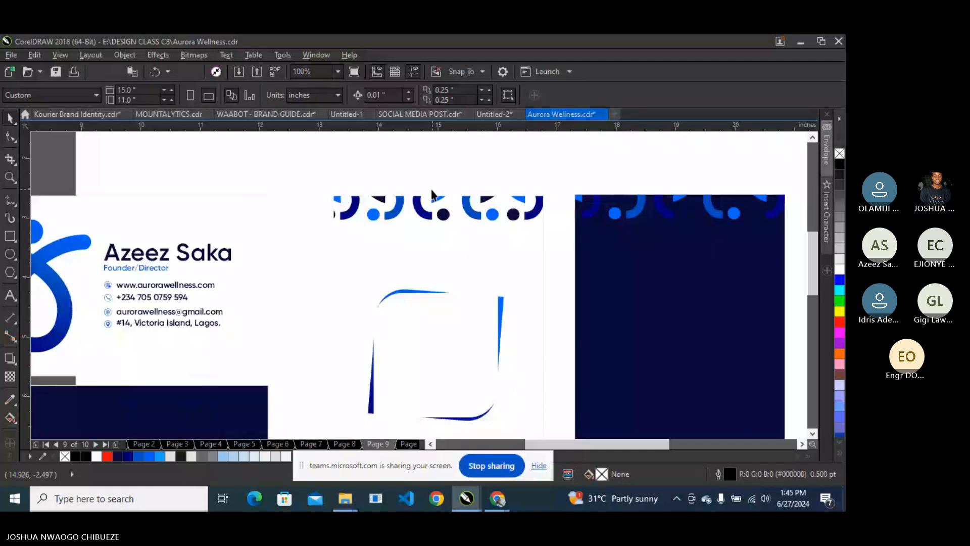
Mirror the tilted gradient frame horizontally and vertically, and set the straight white frame's outline width to 4 pt.
scroll(432, 194, down, 2)
click(432, 194)
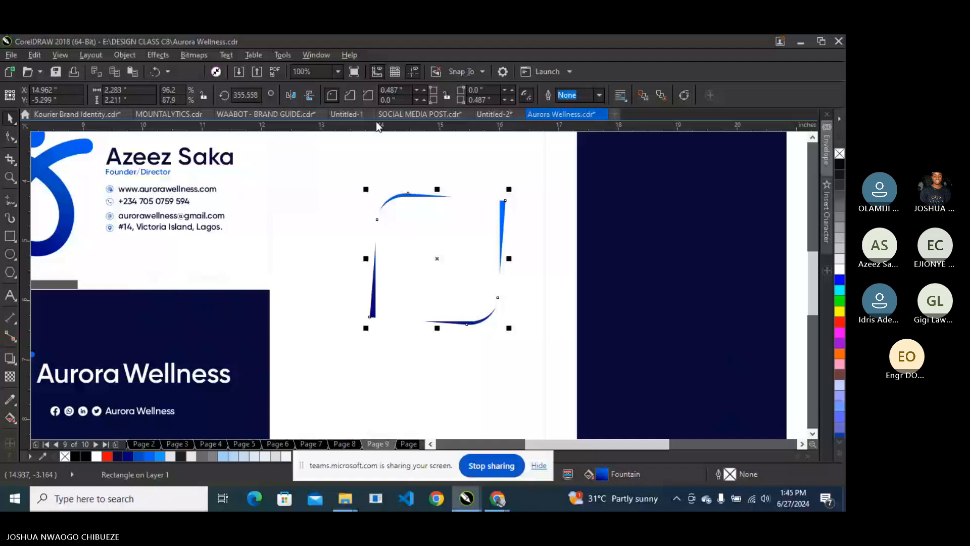
click(291, 95)
click(310, 95)
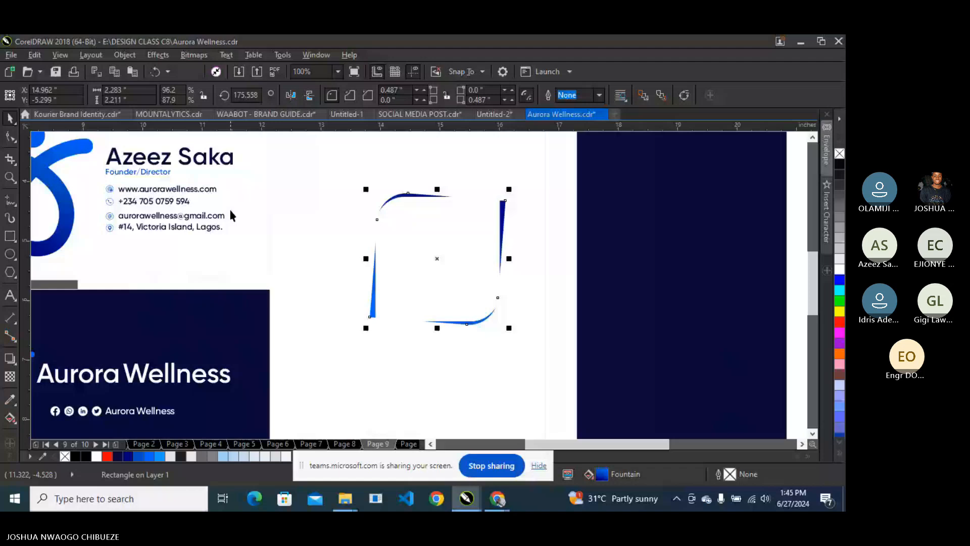
click(438, 249)
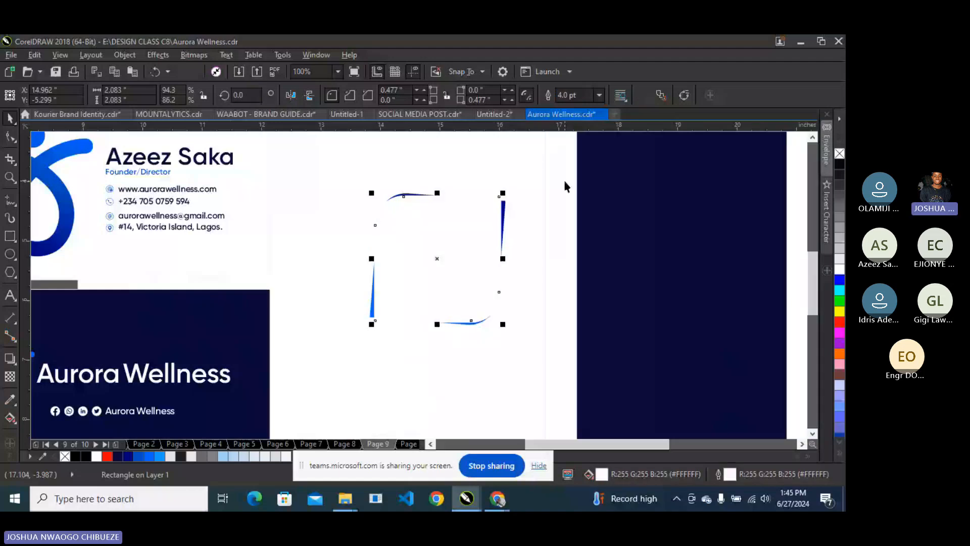
drag(443, 249, 439, 259)
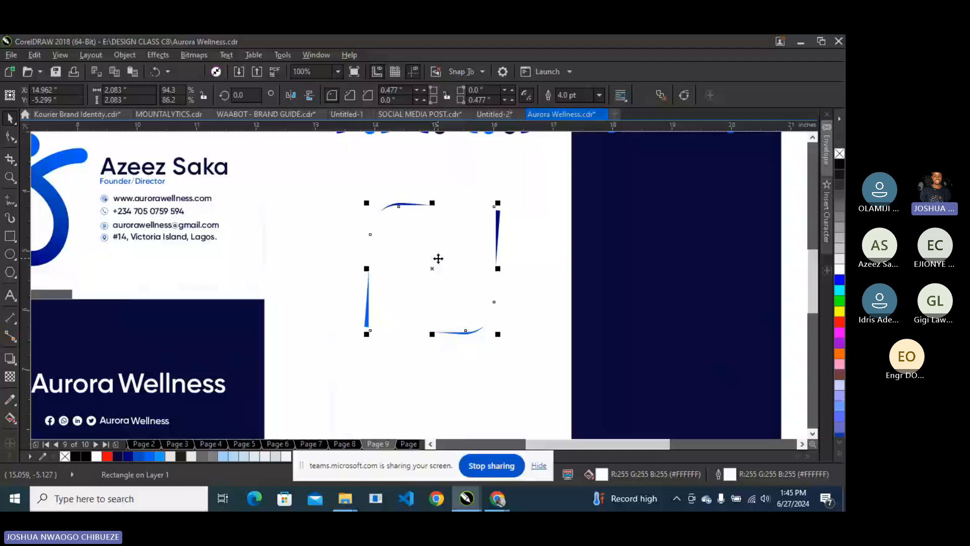
Switch to Freepik in Chrome and search its assets for "professional id card picture".
key(alt+Tab)
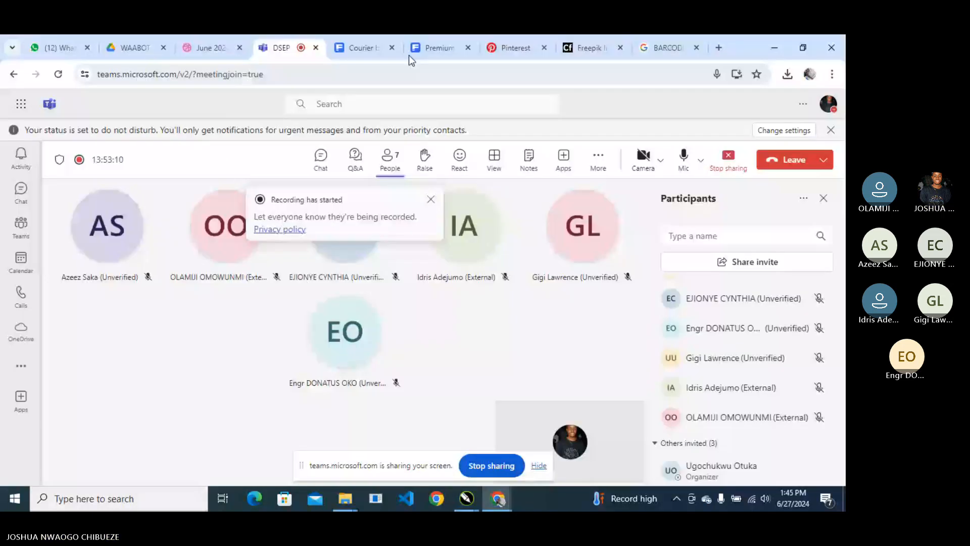
click(361, 47)
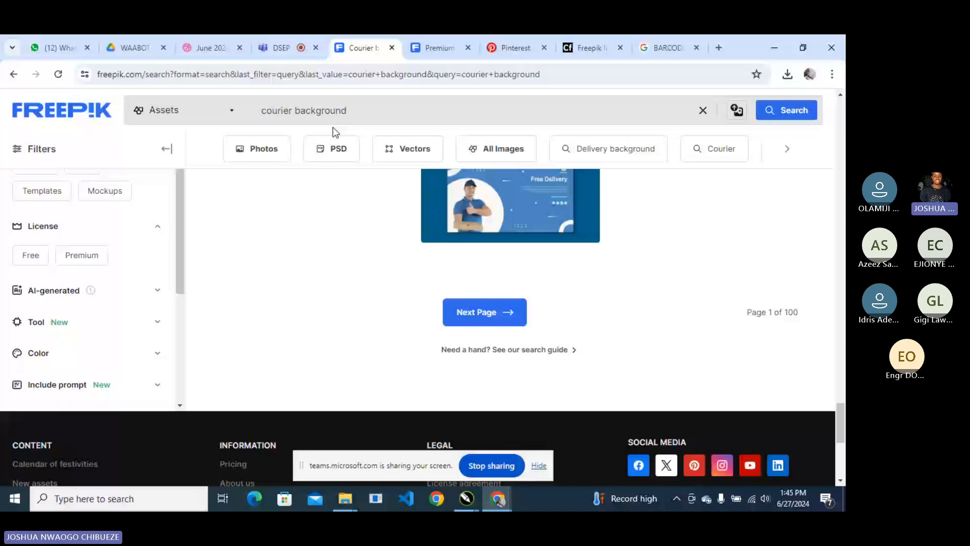
drag(347, 110, 126, 104)
text(professional i)
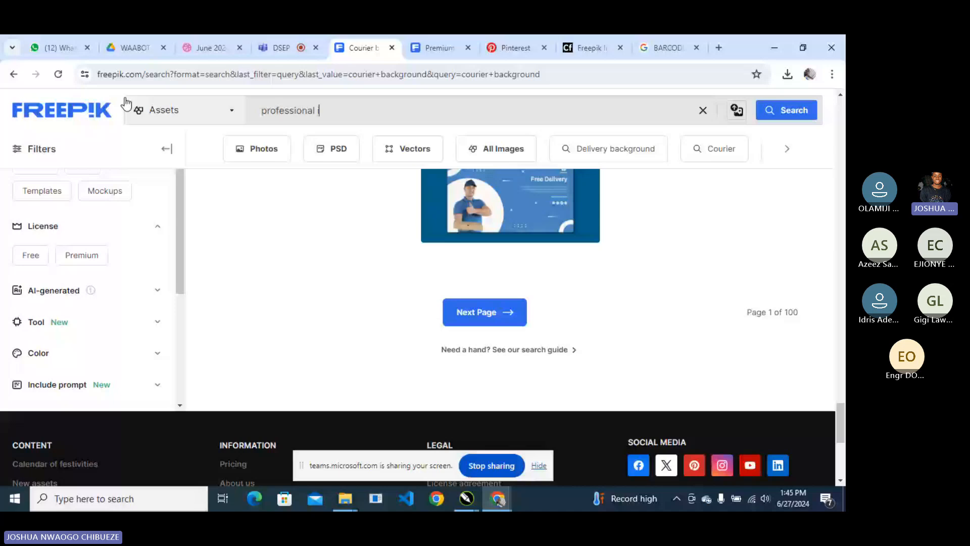
text(d card picture)
key(Return)
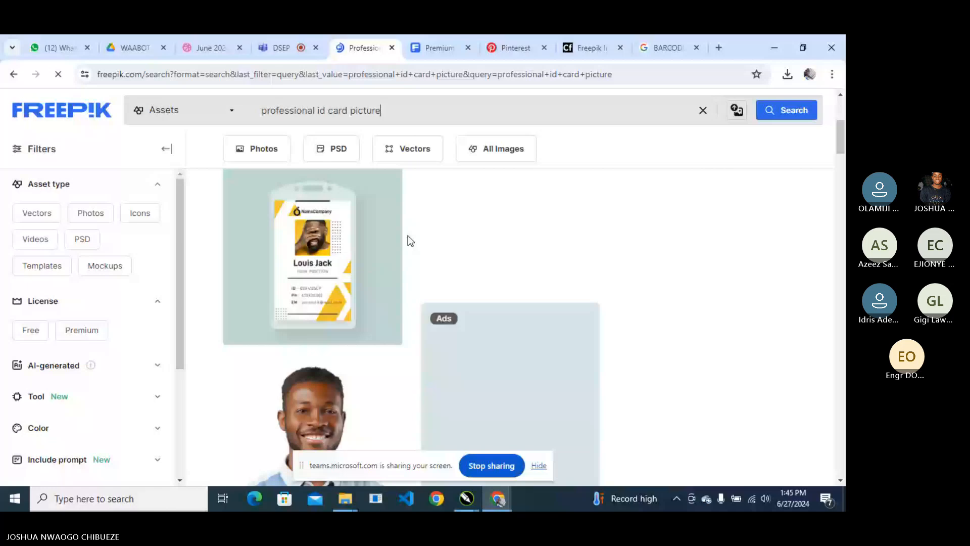
Look through the search results for a professional portrait that suits the ID card's photo frame.
scroll(307, 292, down, 2)
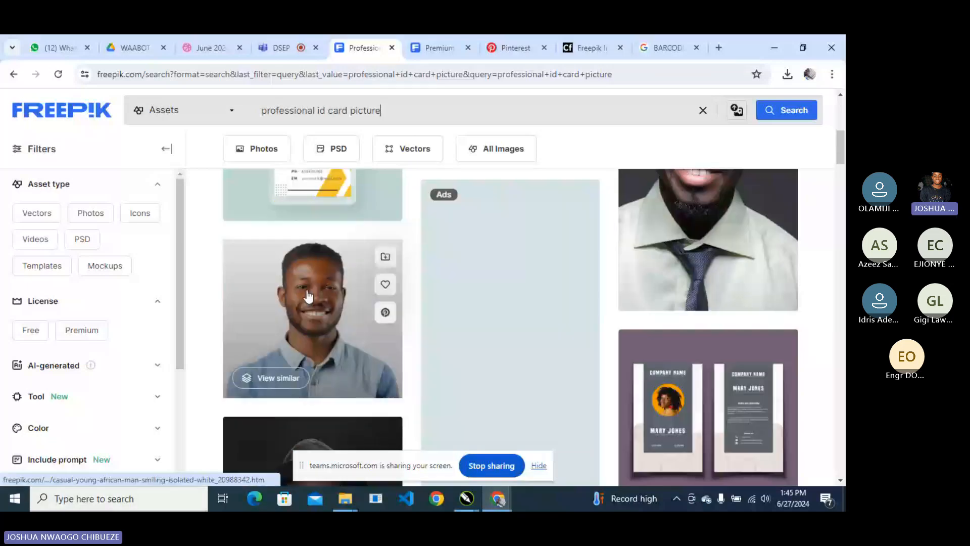
scroll(309, 296, down, 3)
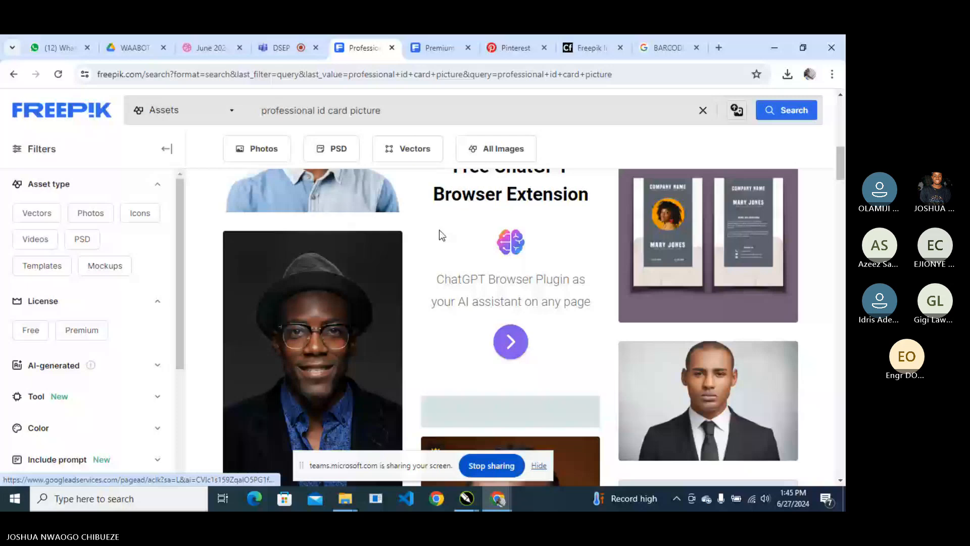
scroll(441, 235, down, 3)
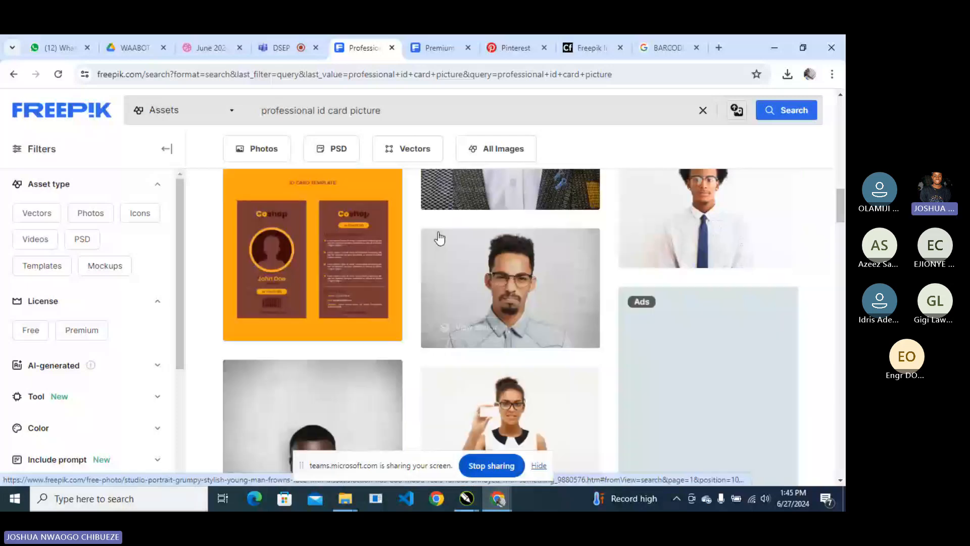
scroll(440, 239, down, 3)
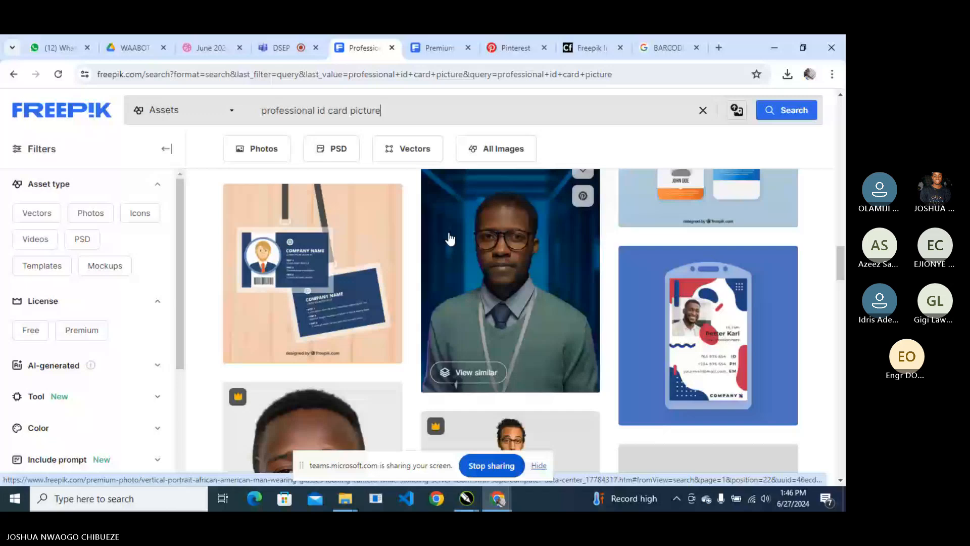
scroll(570, 215, down, 5)
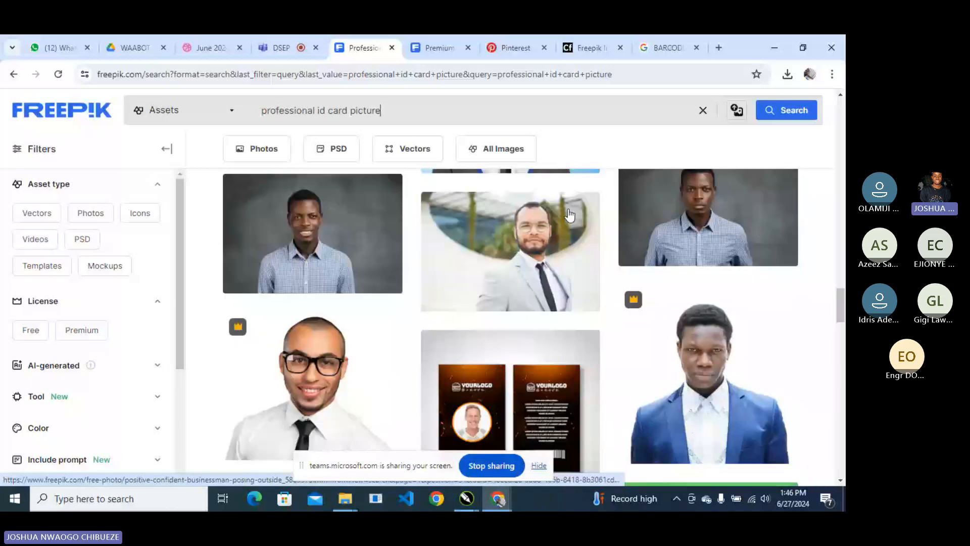
scroll(570, 214, down, 3)
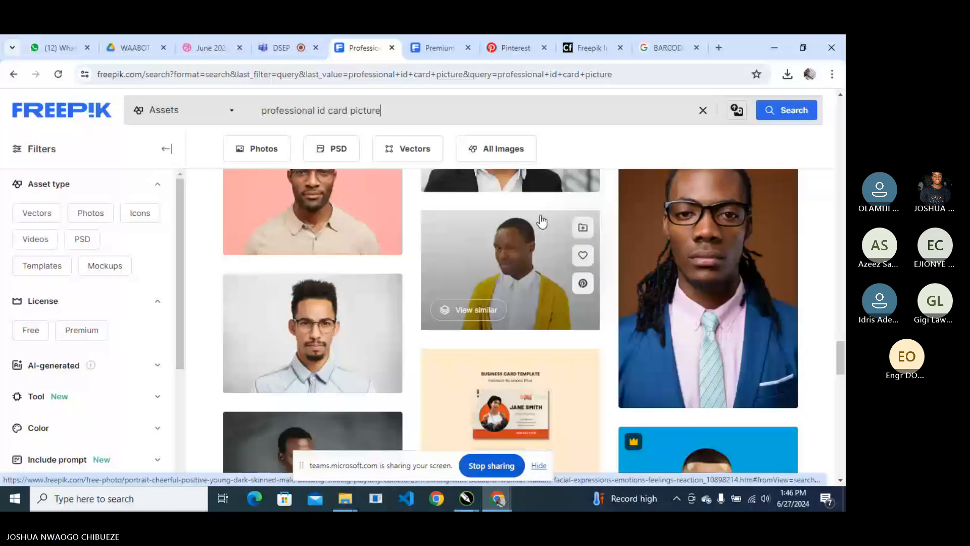
scroll(541, 222, down, 5)
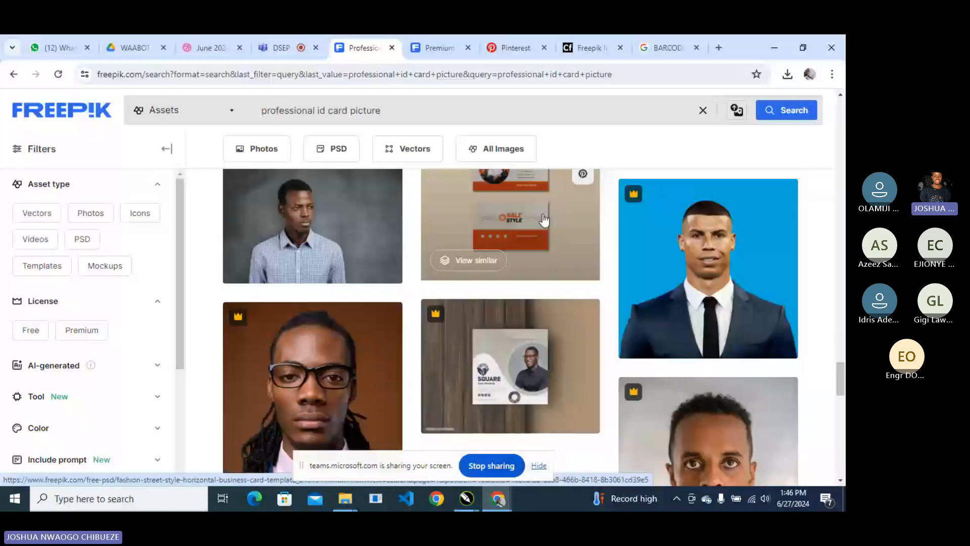
scroll(323, 293, down, 4)
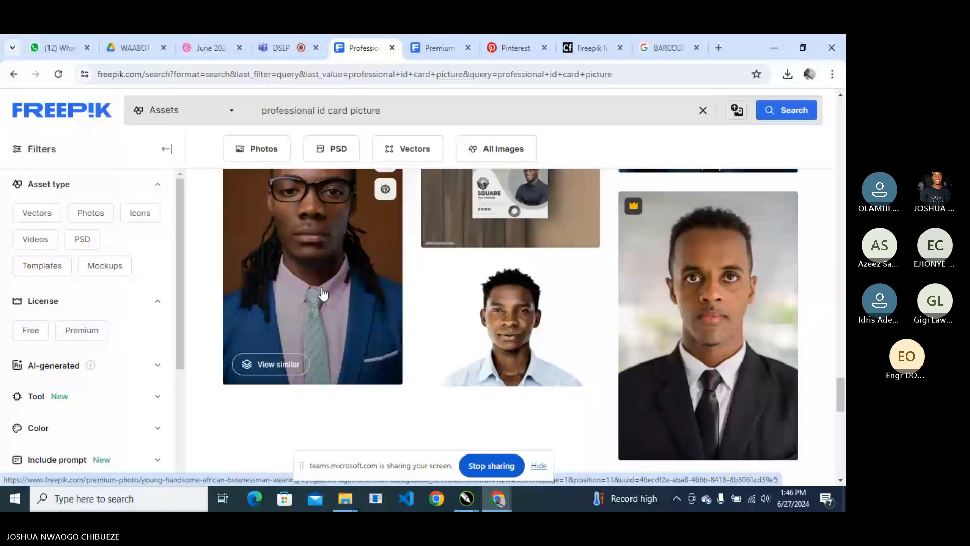
scroll(663, 284, up, 6)
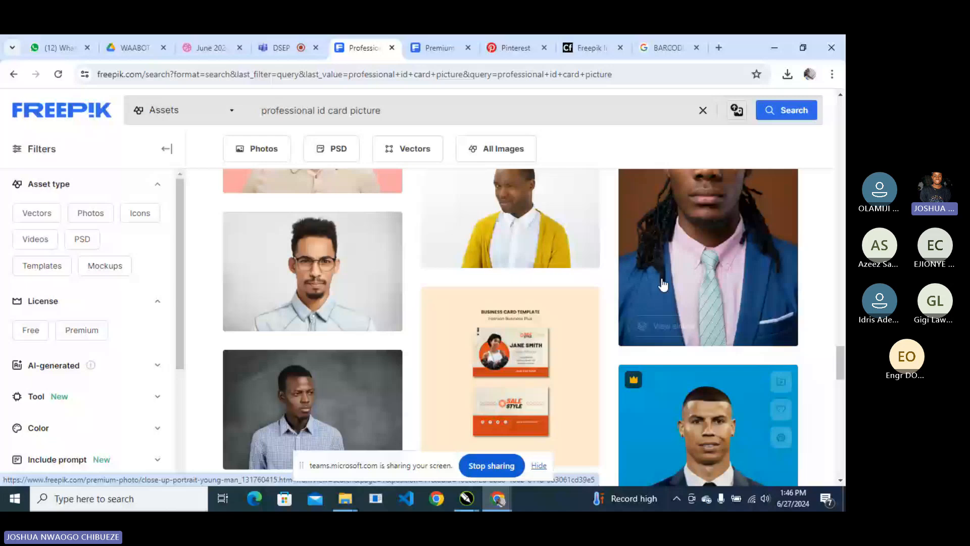
scroll(349, 302, up, 5)
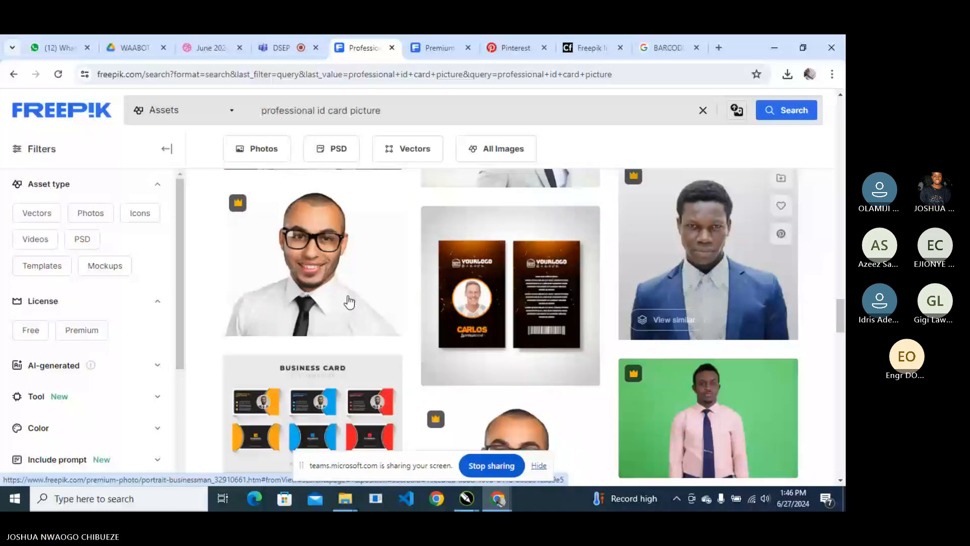
scroll(494, 229, up, 5)
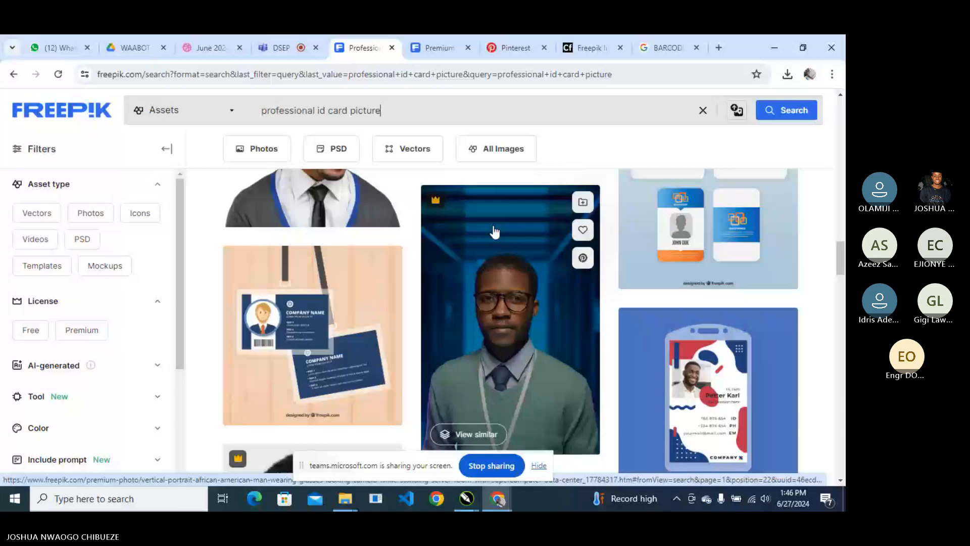
Copy the Freepik portrait of the man in glasses, switch to CorelDRAW and paste it beside the ID card's photo frame.
click(494, 231)
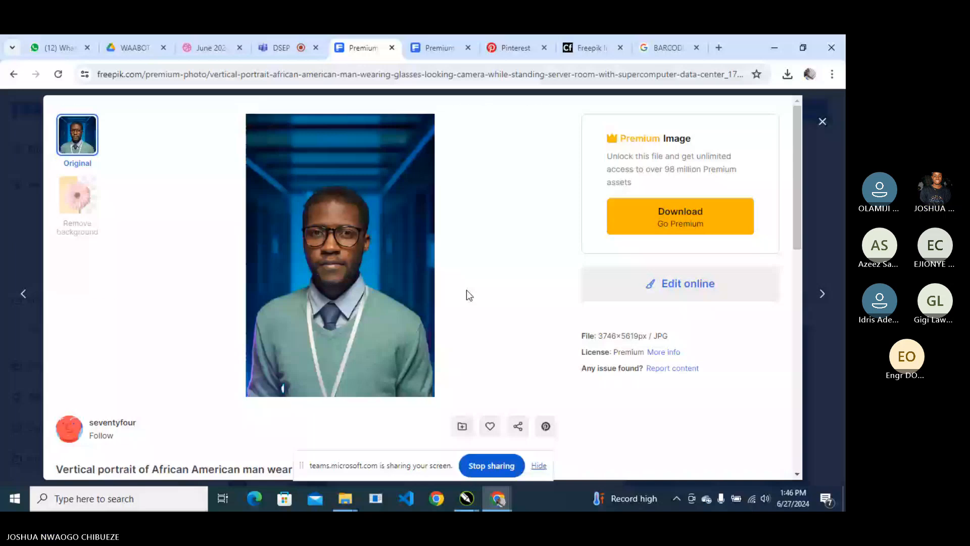
scroll(466, 290, down, 5)
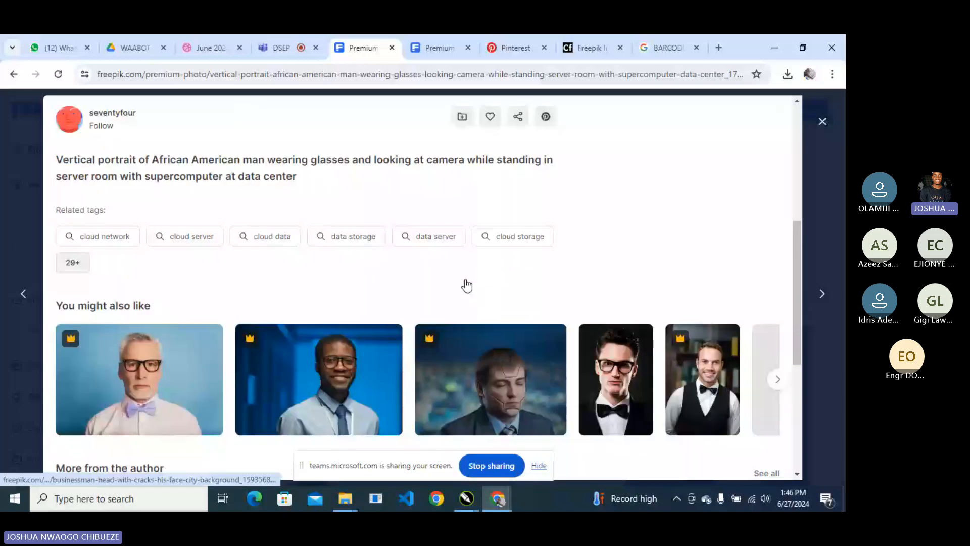
scroll(464, 284, up, 5)
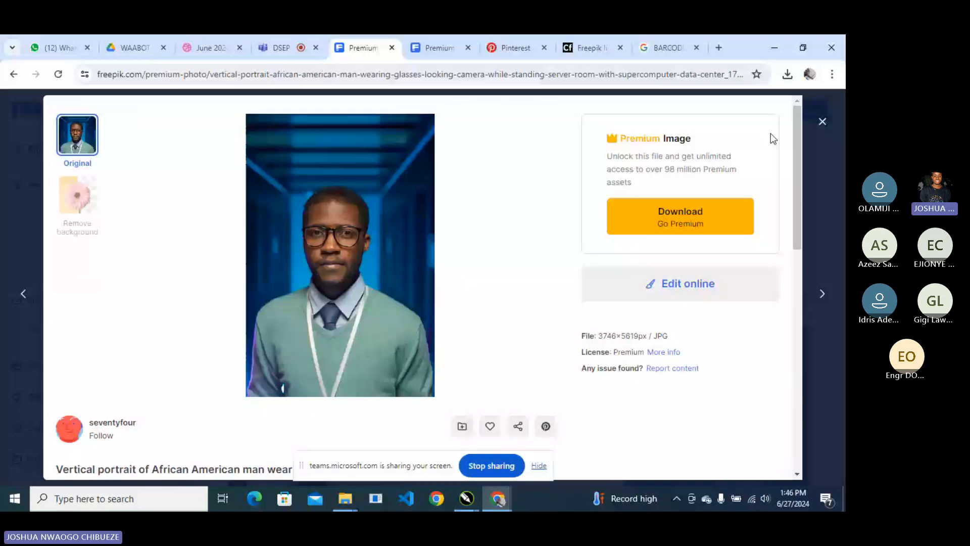
key(alt+Tab)
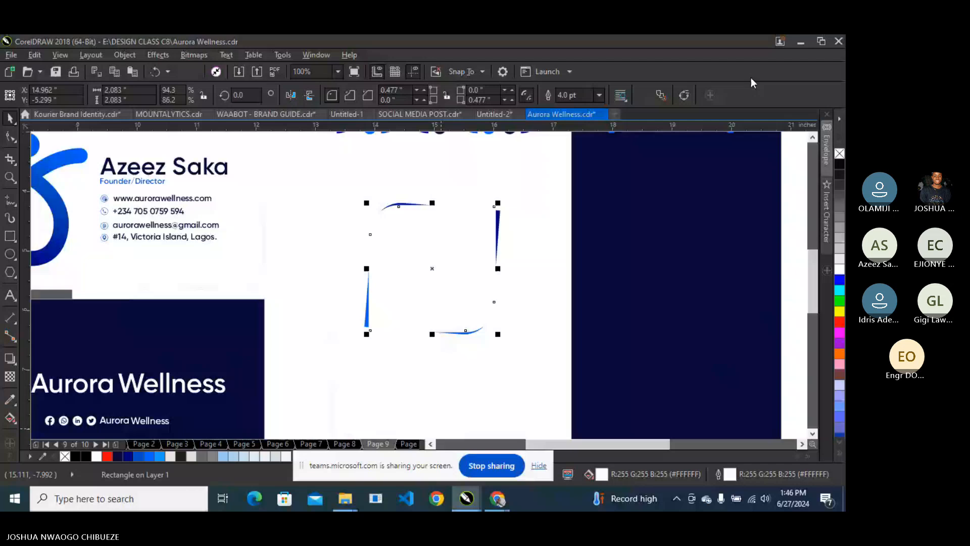
key(ctrl+v)
scroll(334, 371, down, 1)
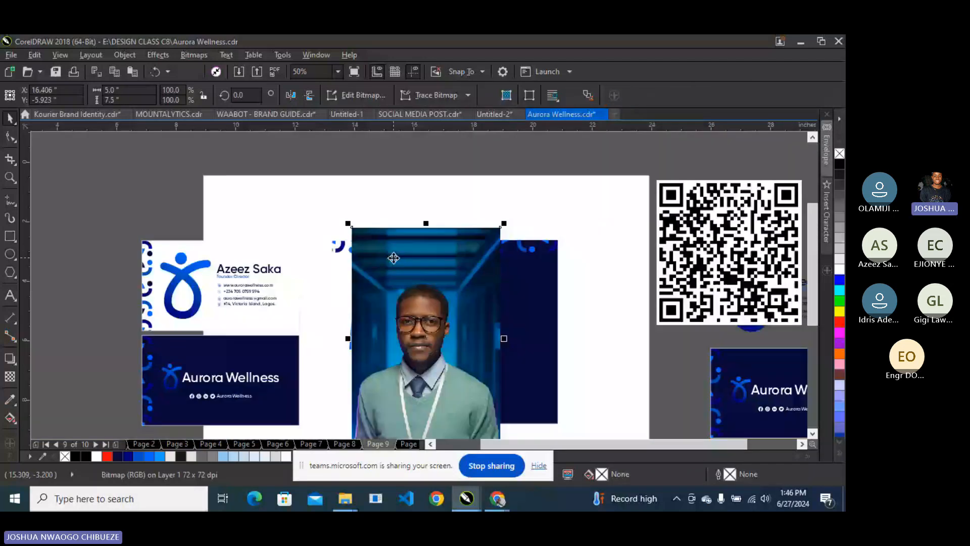
drag(394, 258, 449, 282)
drag(482, 346, 453, 258)
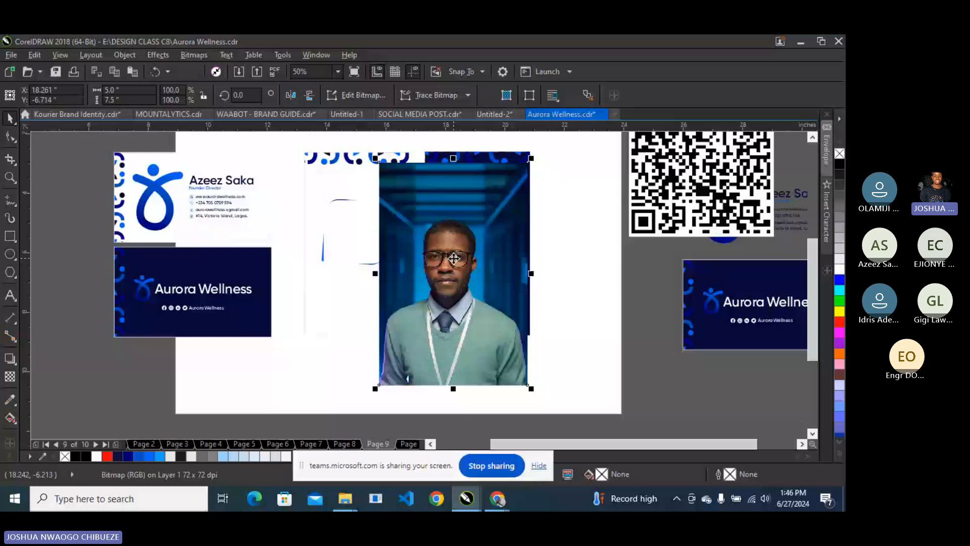
PowerClip the portrait inside the straight white frame and fit it proportionally so that it fills the frame.
drag(454, 259, 356, 222)
right_click(357, 222)
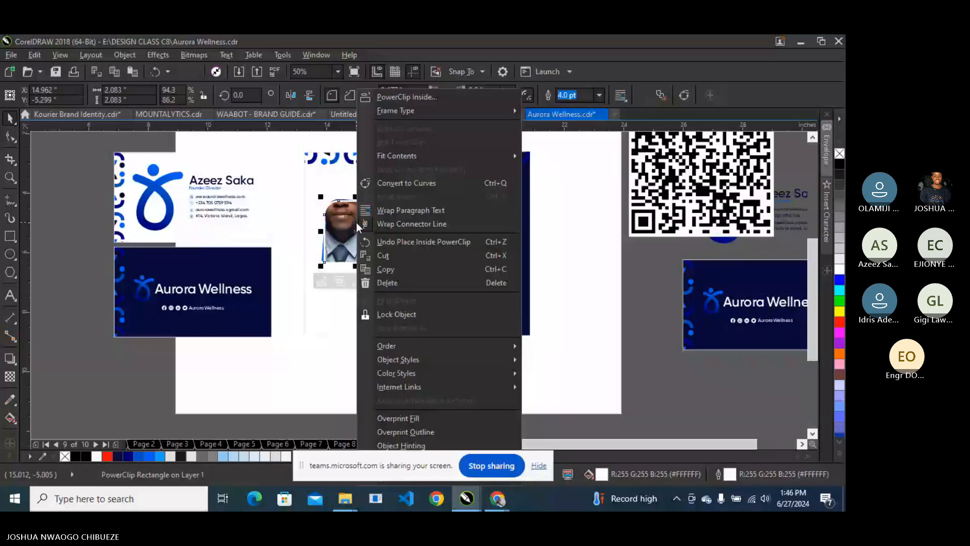
mouse_move(397, 156)
click(571, 183)
scroll(364, 213, up, 2)
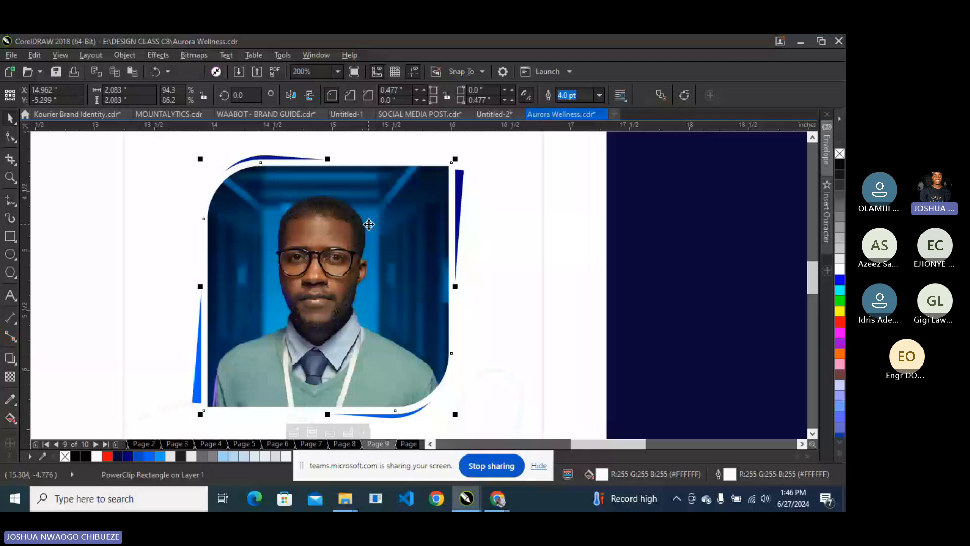
key(Escape)
Set the photo frame's outline width to 1.5 pt.
scroll(300, 259, down, 1)
scroll(276, 213, up, 1)
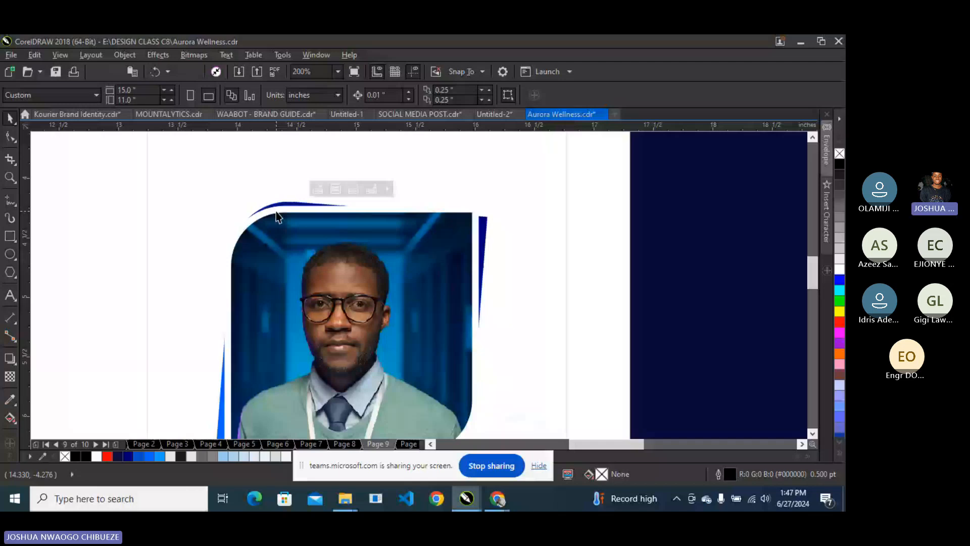
click(277, 217)
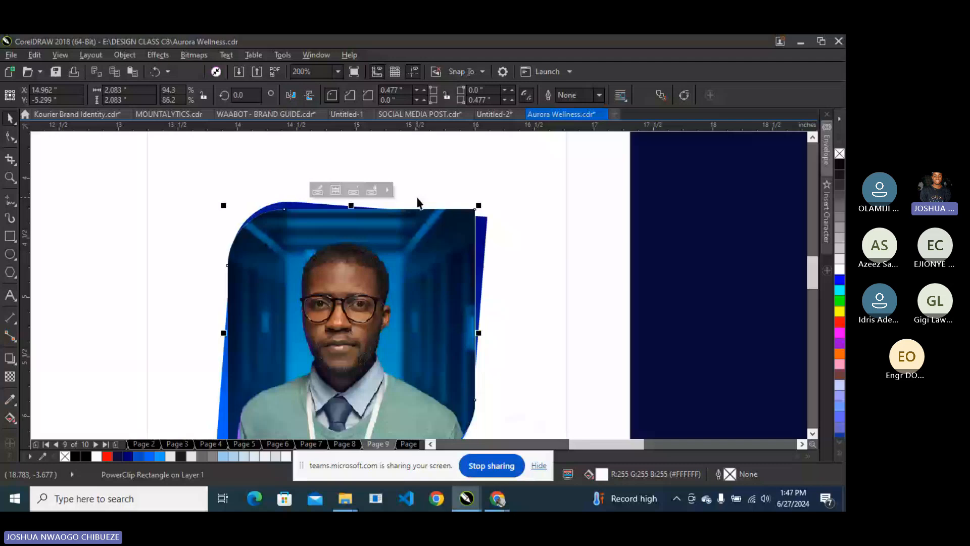
click(599, 95)
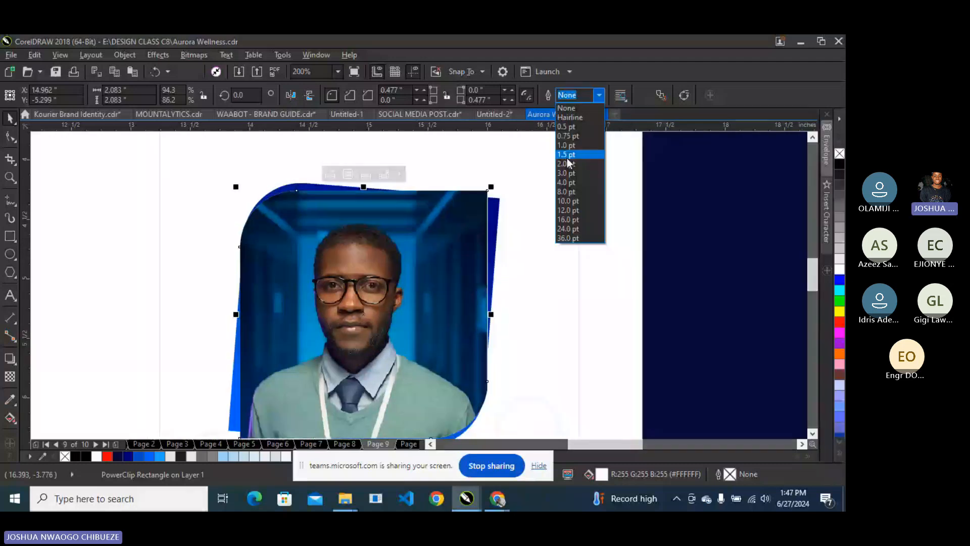
click(568, 157)
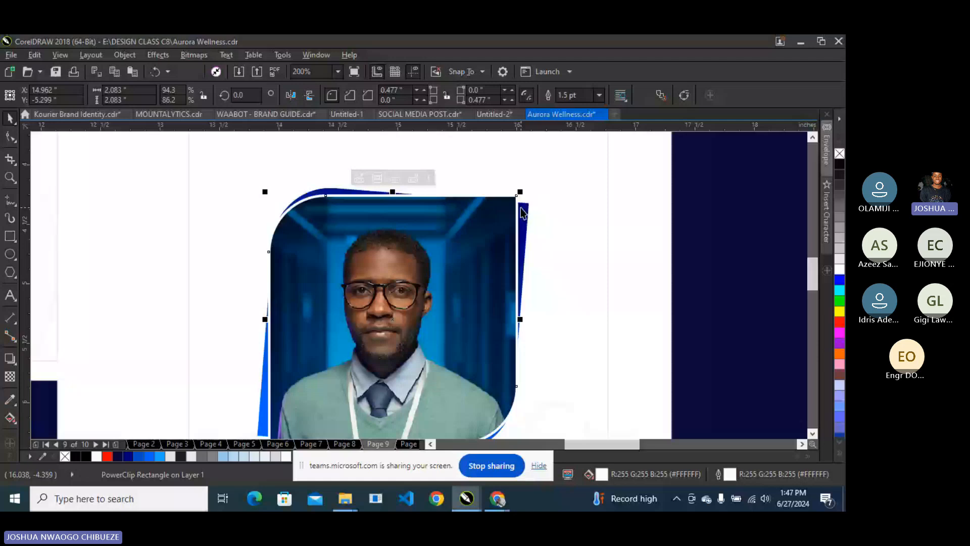
Slightly round the sharp corners of both the photo frame and the tilted gradient frame with the Shape tool.
key(F10)
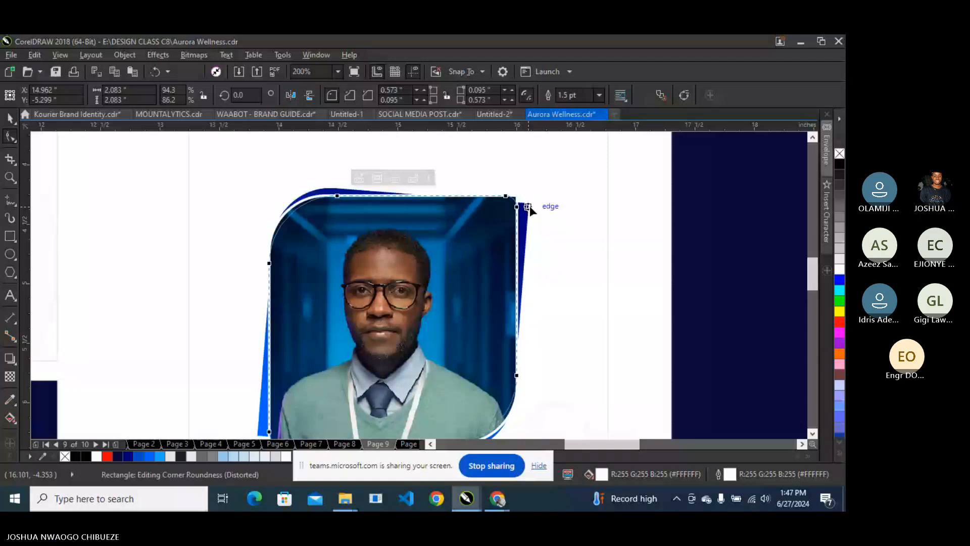
click(530, 206)
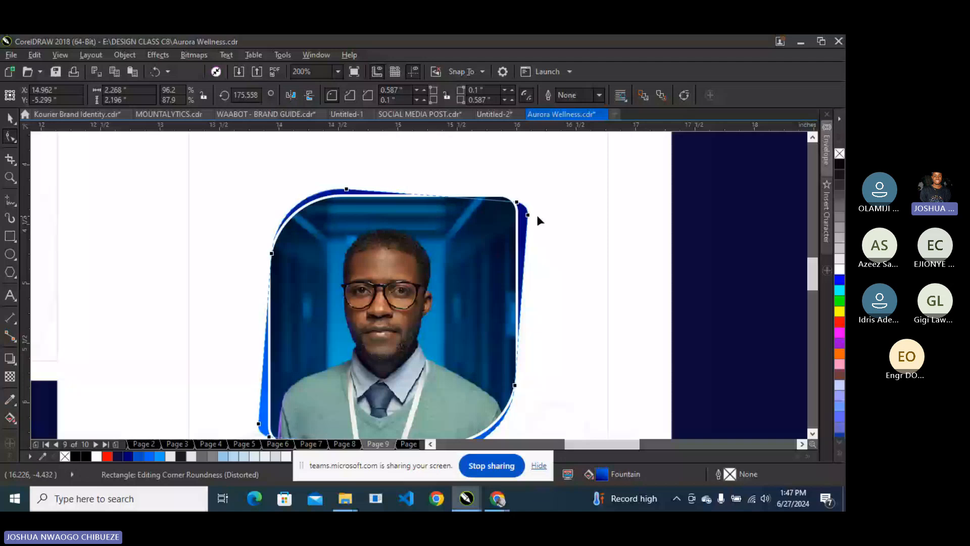
key(space)
scroll(395, 194, down, 1)
click(291, 277)
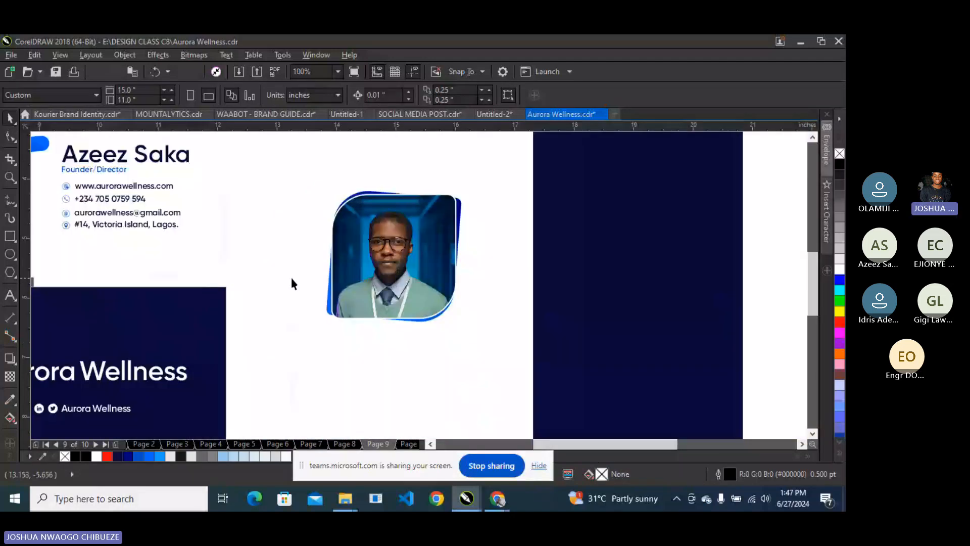
Set the white outline of the rounded photo frame to 3 pt.
scroll(408, 219, up, 1)
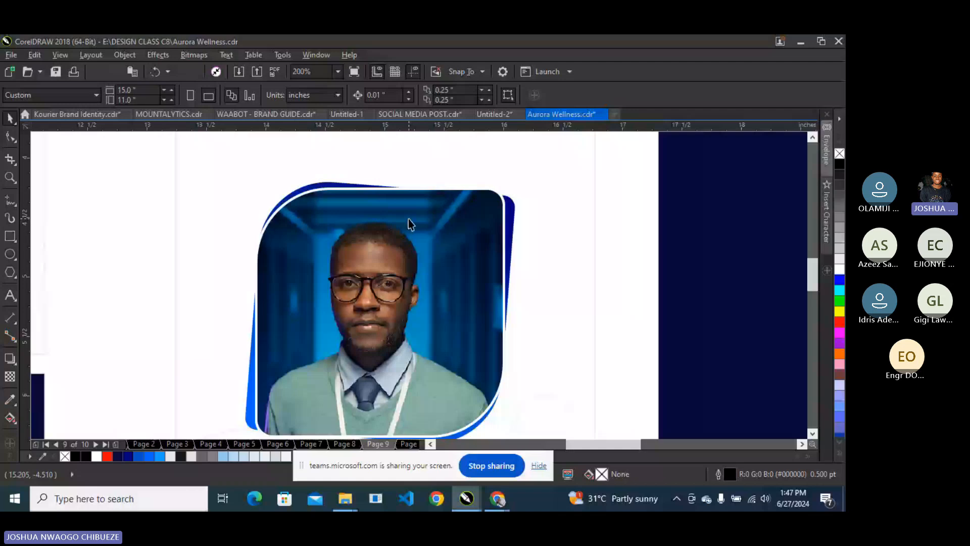
click(408, 219)
click(600, 96)
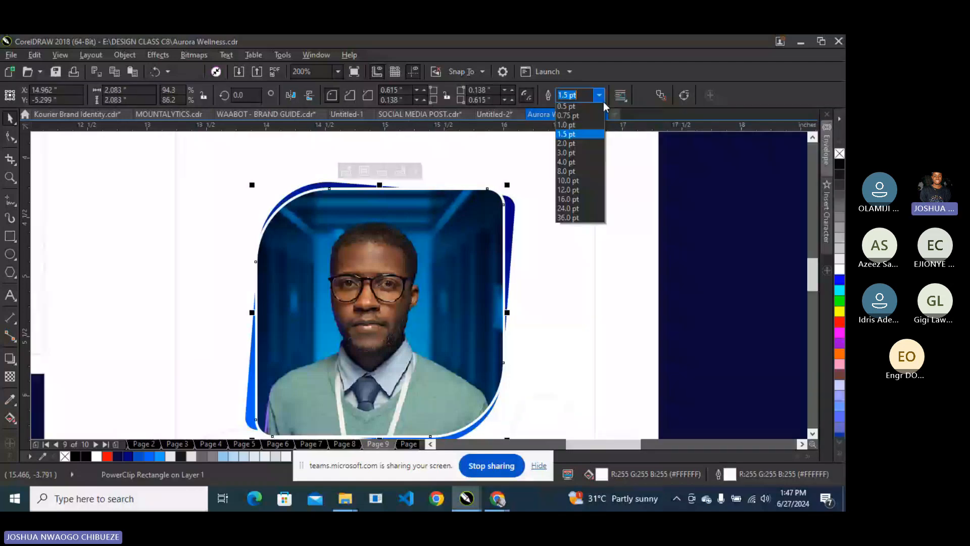
click(566, 152)
scroll(434, 214, down, 2)
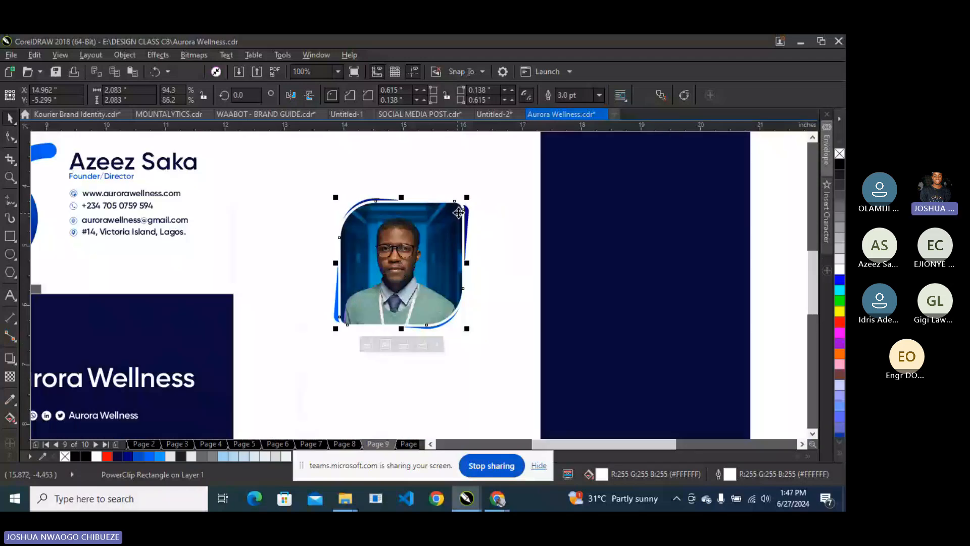
Rotate the gradient frame behind the photo to about 170.5° so that more of its edges stick out.
click(458, 212)
drag(467, 197, 480, 197)
click(262, 259)
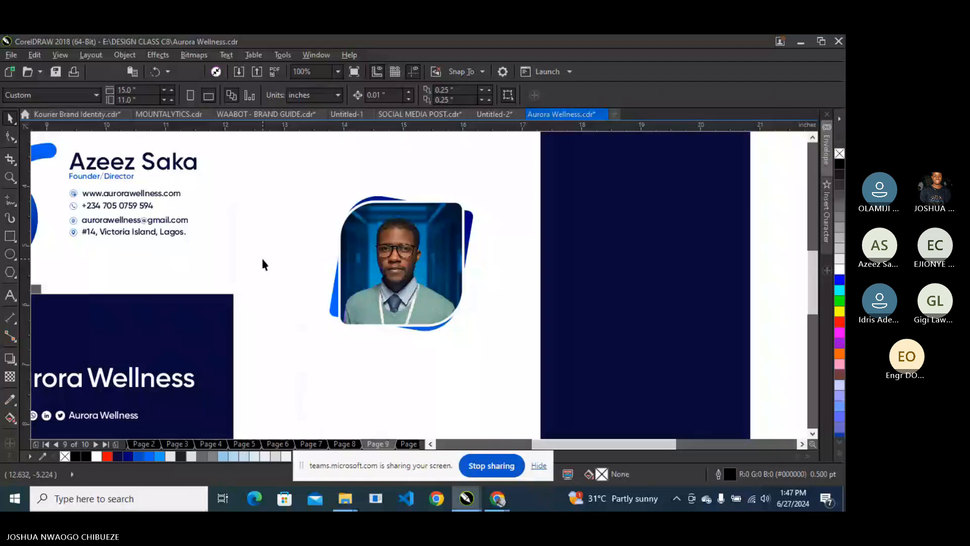
Enlarge the photo and its gradient frame together to about 2.53 by 2.37 inches and raise them slightly.
scroll(272, 227, down, 1)
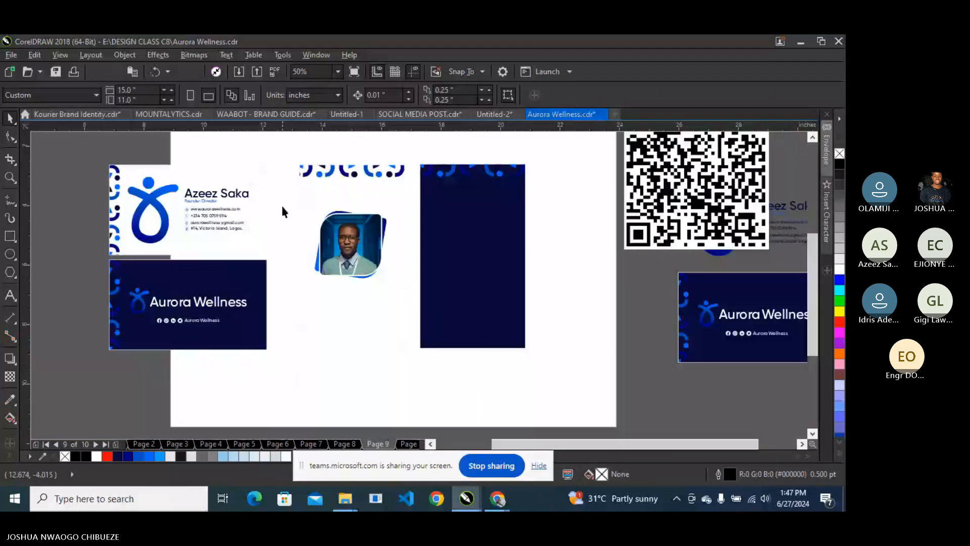
drag(283, 207, 398, 296)
scroll(391, 208, up, 1)
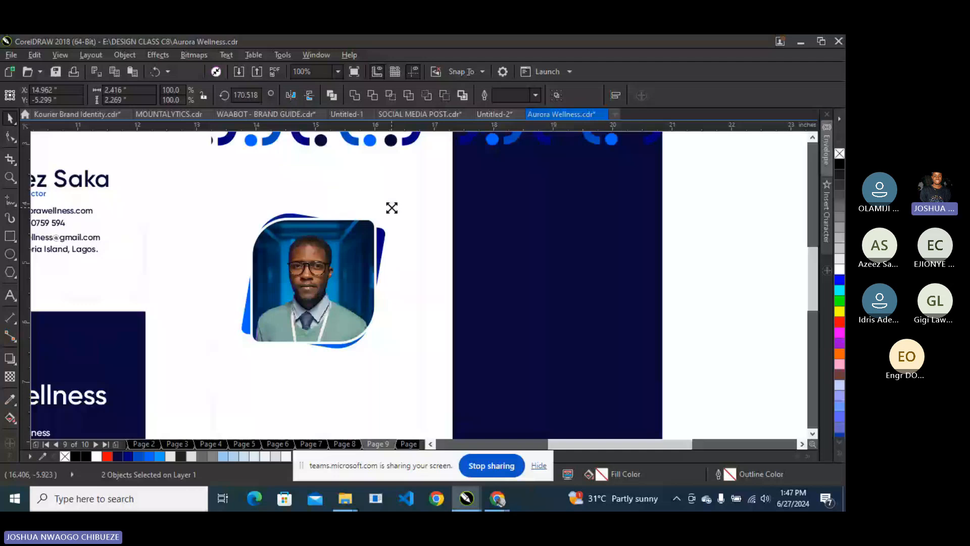
drag(392, 207, 397, 201)
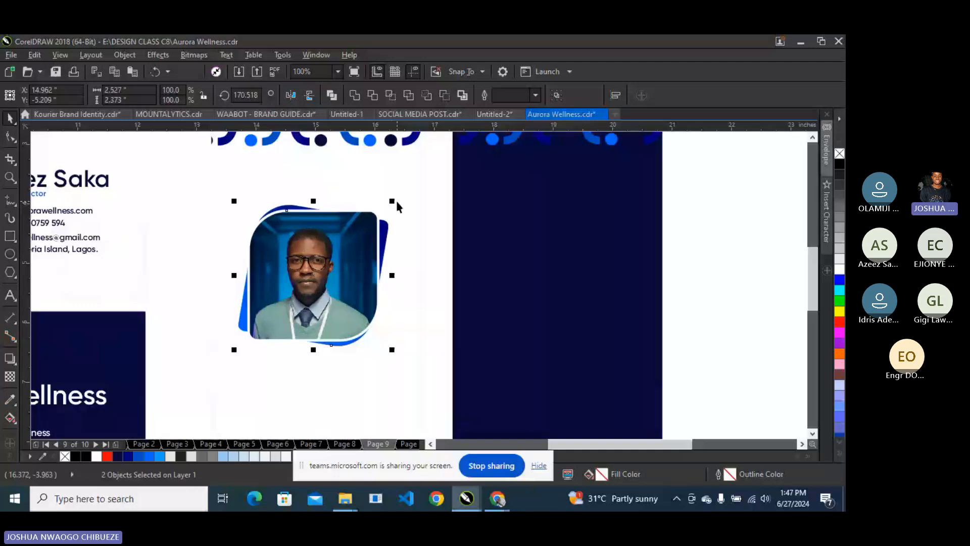
click(429, 262)
scroll(429, 262, down, 1)
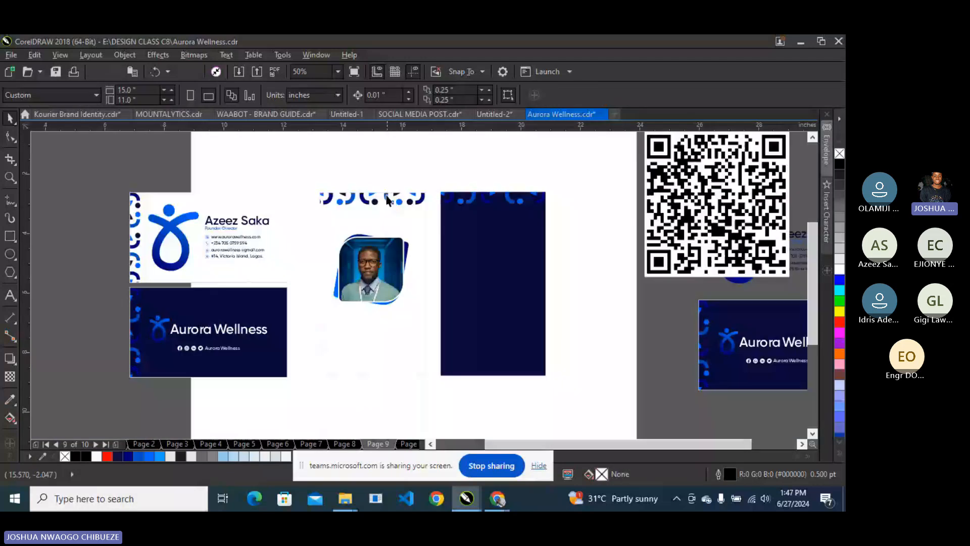
Copy the founder's name and Founder/Director title from the white business card to just below the ID card photo.
scroll(406, 287, up, 1)
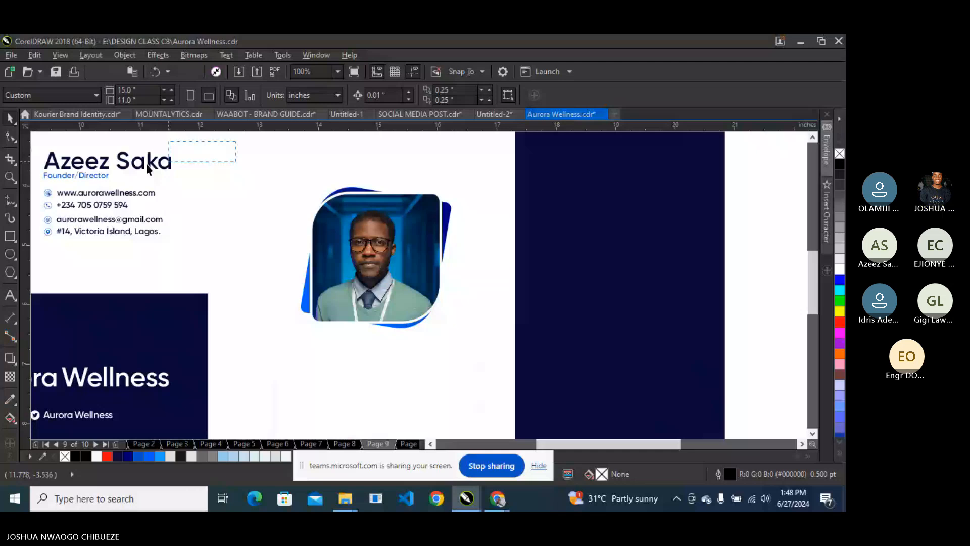
drag(148, 169, 376, 350)
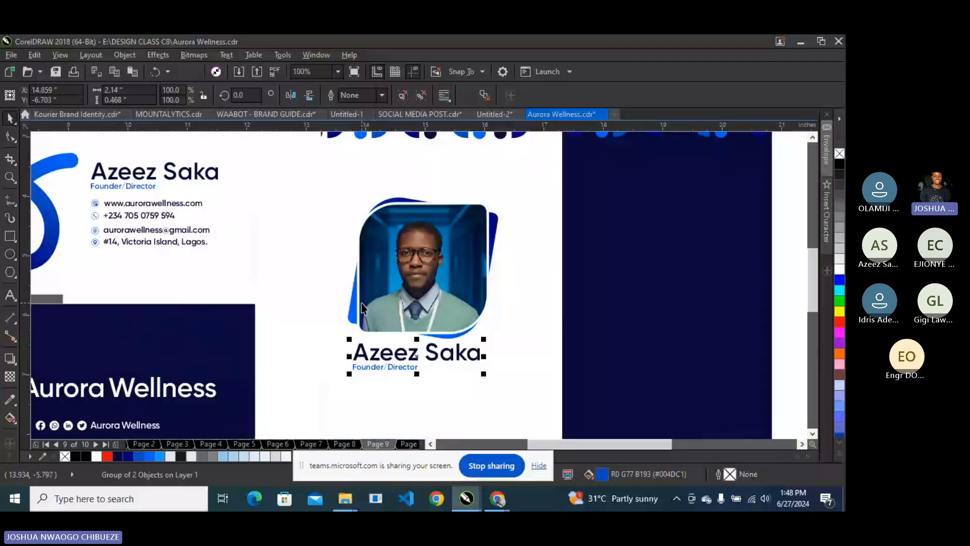
key(Escape)
scroll(362, 282, down, 1)
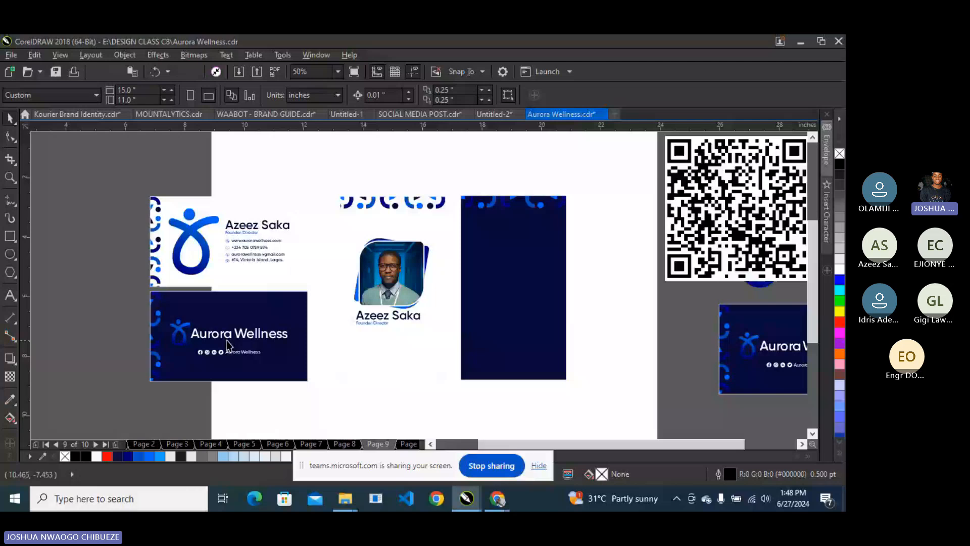
Copy the Aurora Wellness logo and wordmark from the dark business card to above the photo on the front ID card.
drag(117, 308, 339, 349)
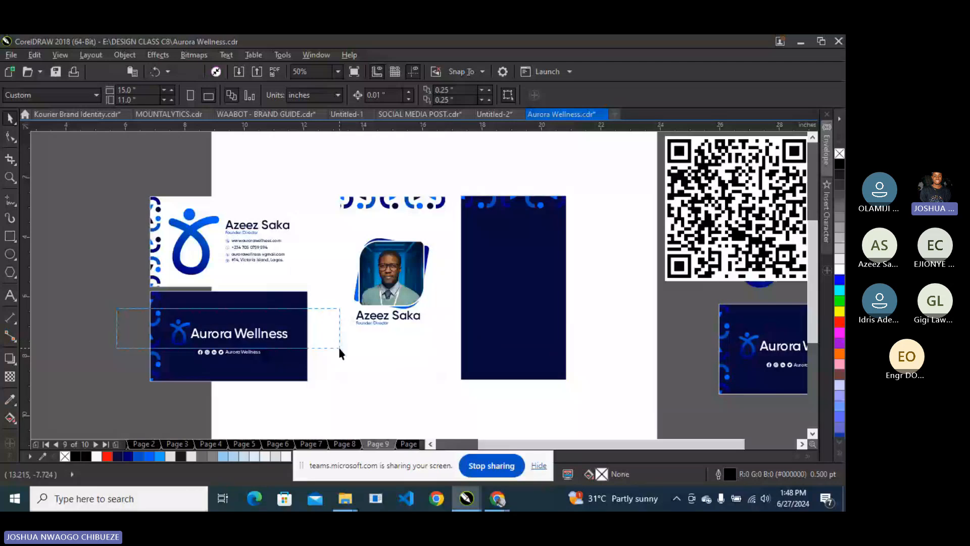
drag(338, 347, 339, 347)
drag(215, 324, 439, 235)
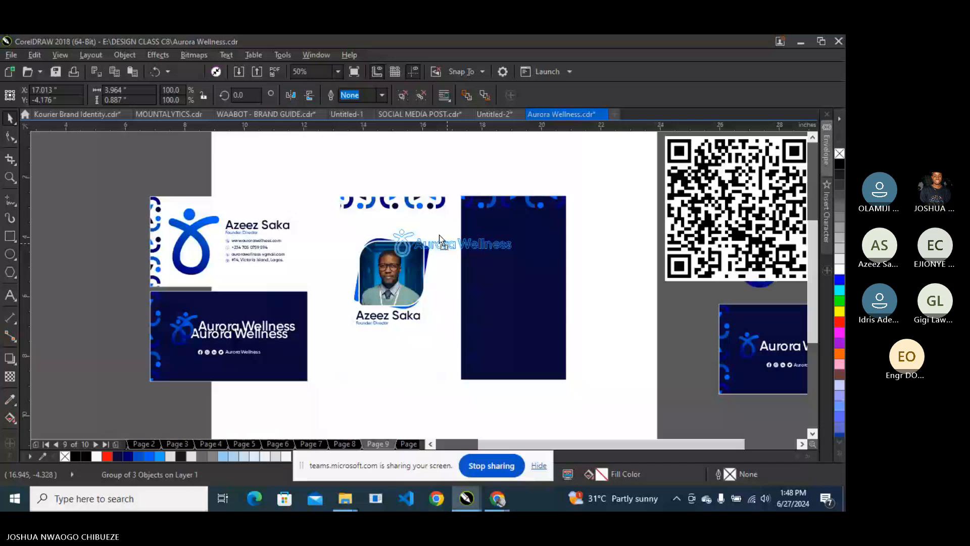
drag(439, 235, 407, 226)
Recolour both words of the copied Aurora Wellness wordmark with the dark navy fill R8 G8 B58.
click(460, 229)
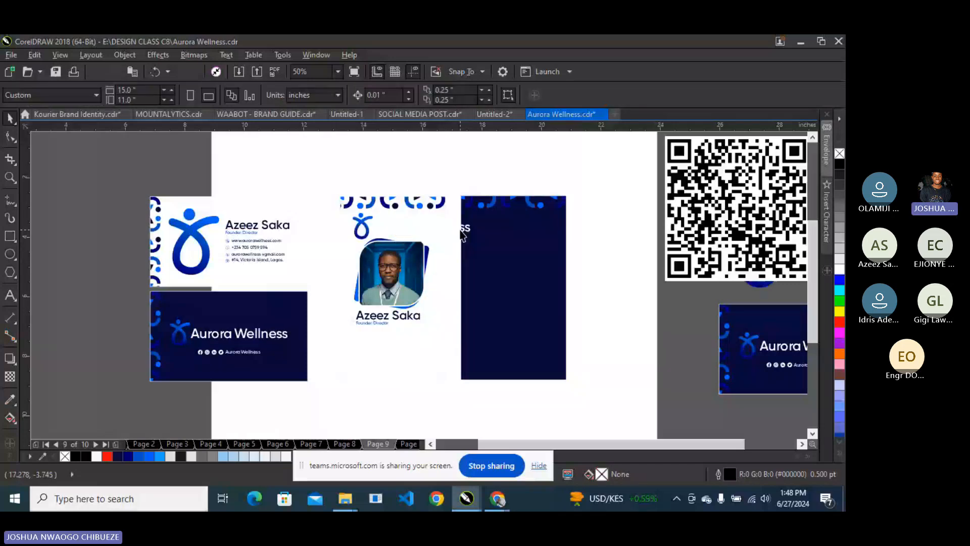
click(458, 231)
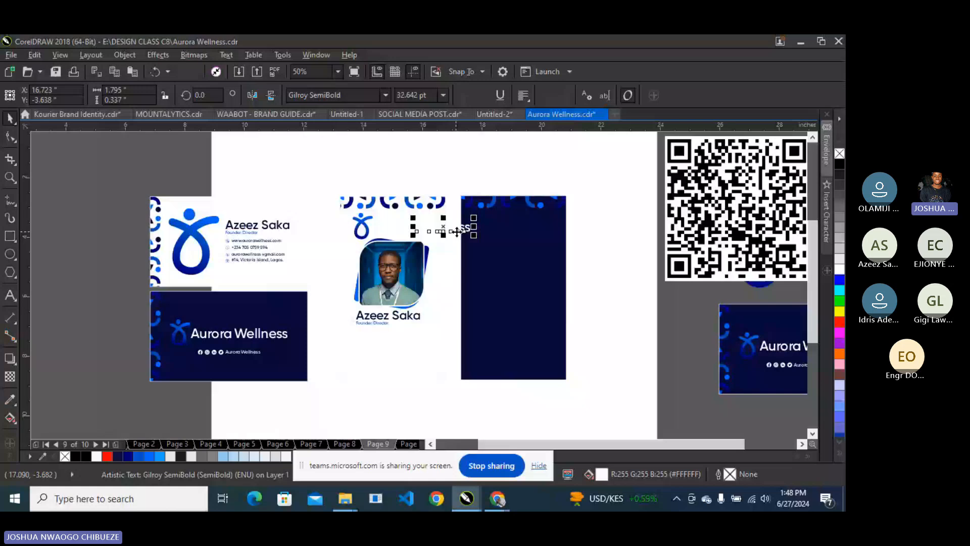
click(10, 399)
scroll(463, 228, up, 3)
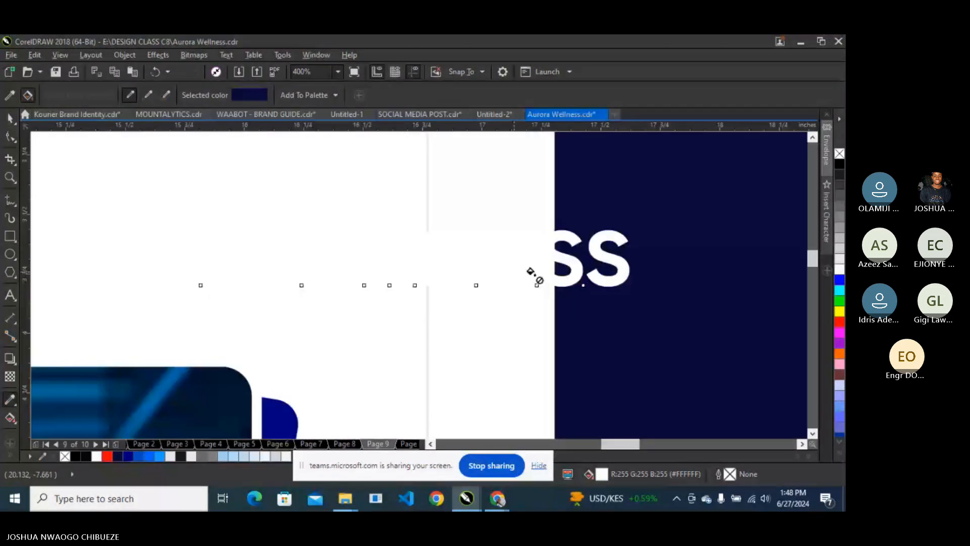
click(570, 276)
scroll(359, 289, down, 2)
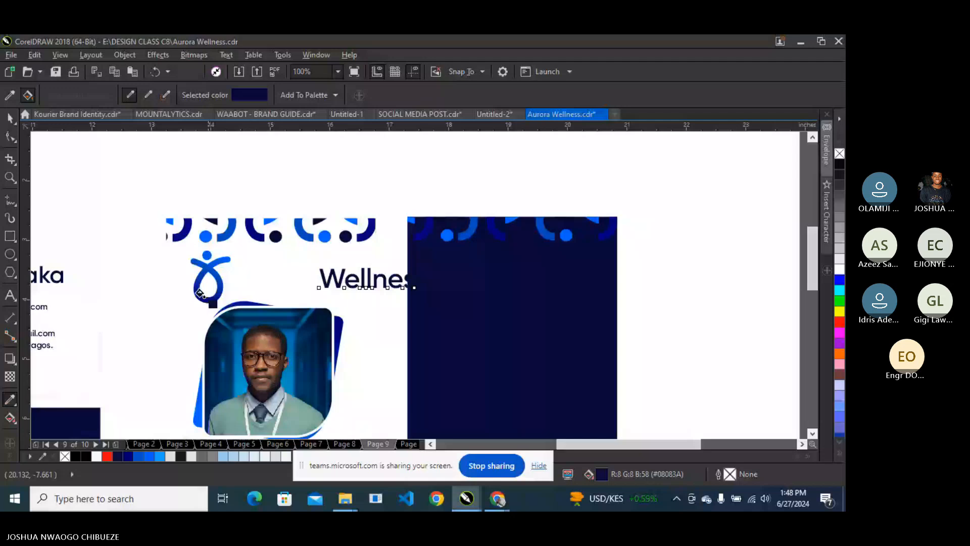
key(space)
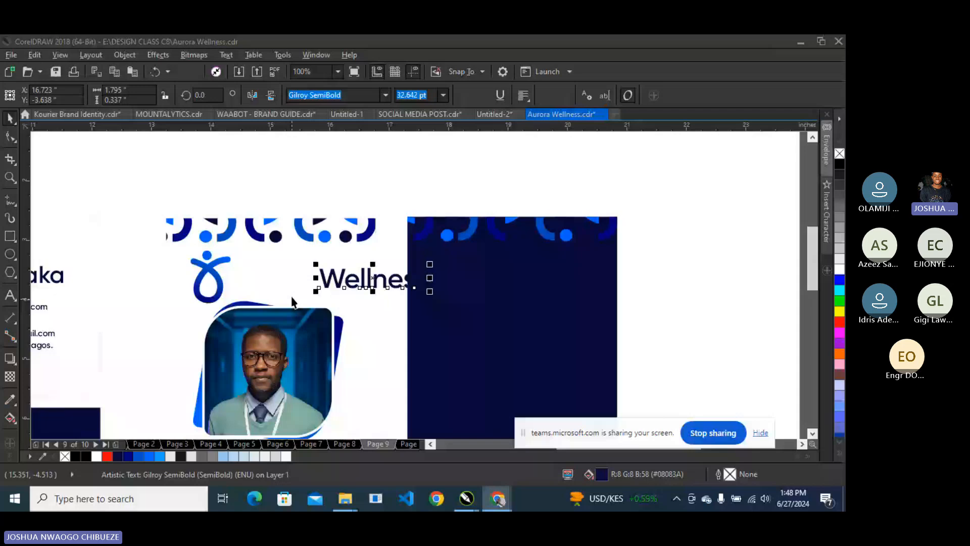
click(289, 283)
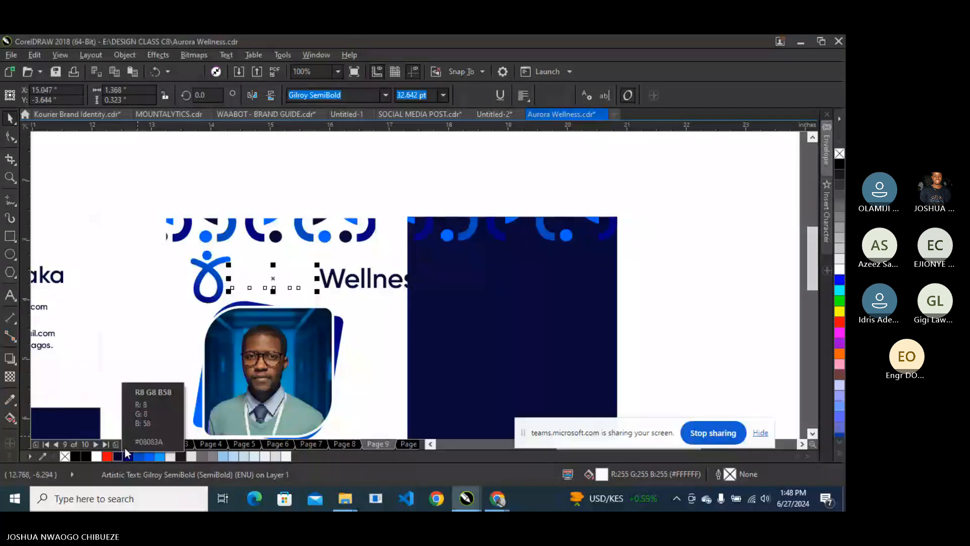
click(338, 281)
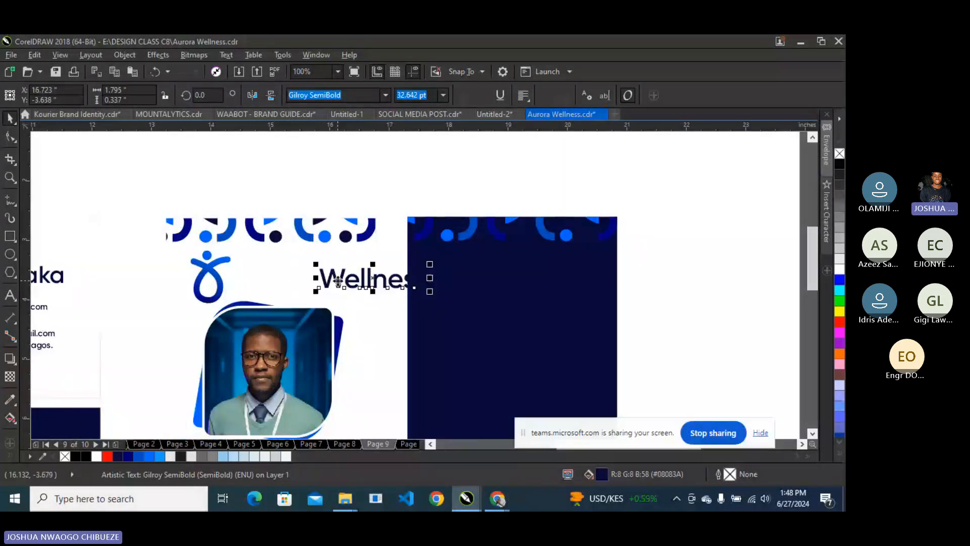
click(302, 283)
click(117, 457)
Group the logo symbol with both wordmark words and scale the group down to about 2.16 by 0.48 inches.
shift+click(338, 281)
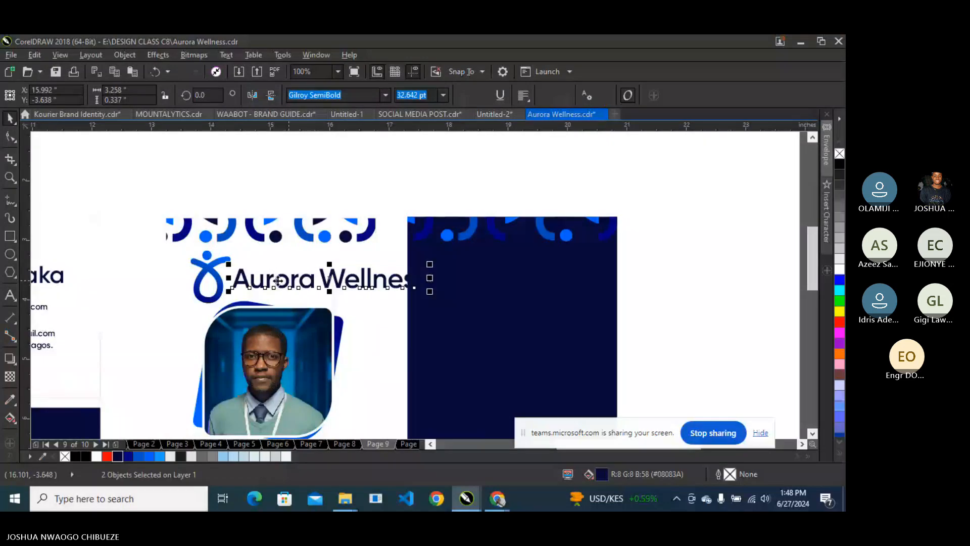
shift+click(221, 281)
key(ctrl+g)
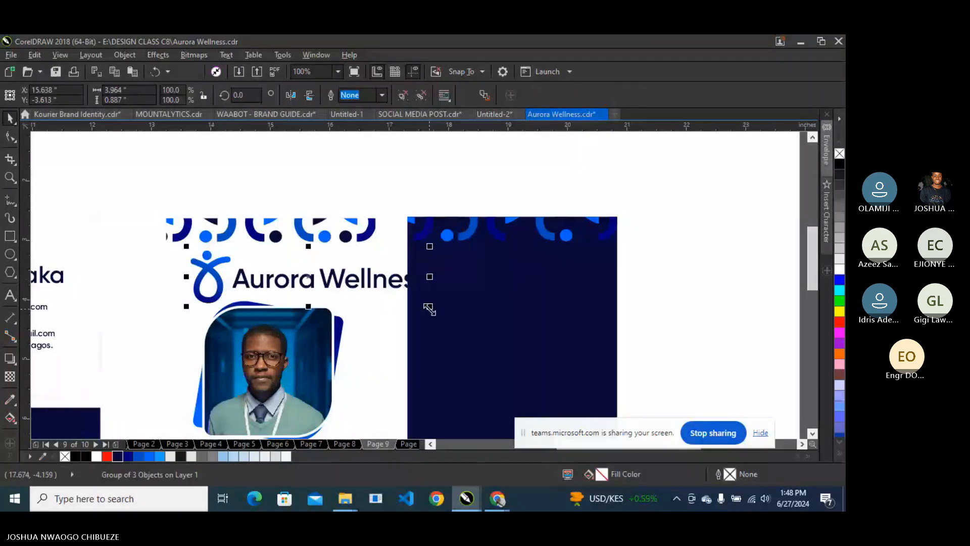
drag(429, 308, 292, 301)
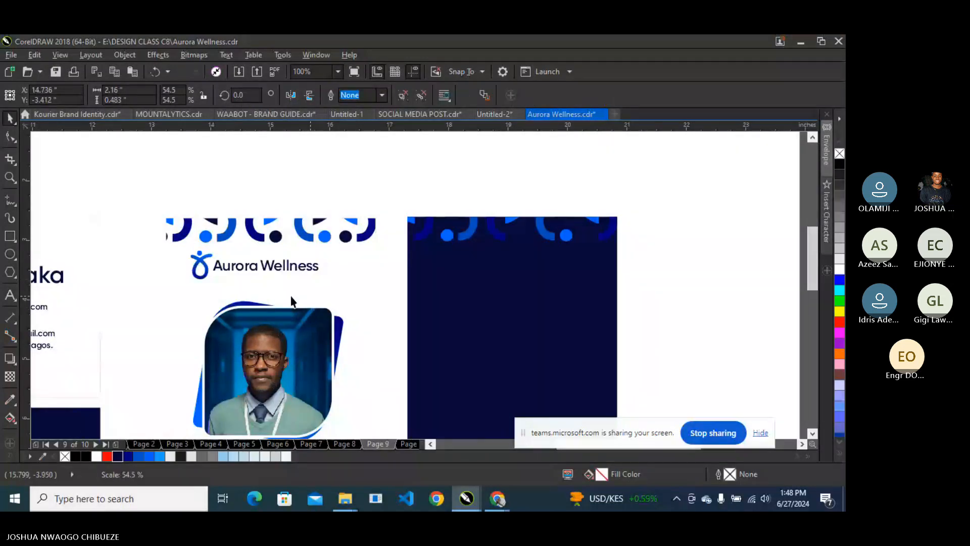
Place the logo group midway between the pattern strip and photo, shrink it slightly, and centre it horizontally on the front card.
drag(278, 266, 296, 279)
drag(341, 297, 336, 295)
shift+click(308, 232)
key(c)
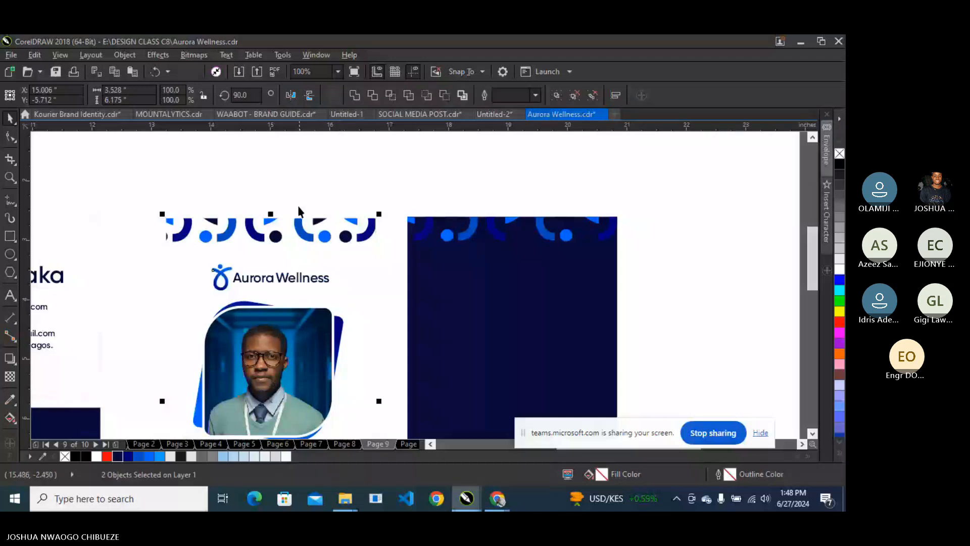
Move the photo, its gradient frame and the name block down together to about Y -5.6 inches.
scroll(298, 207, down, 1)
scroll(293, 297, up, 1)
drag(155, 206, 234, 303)
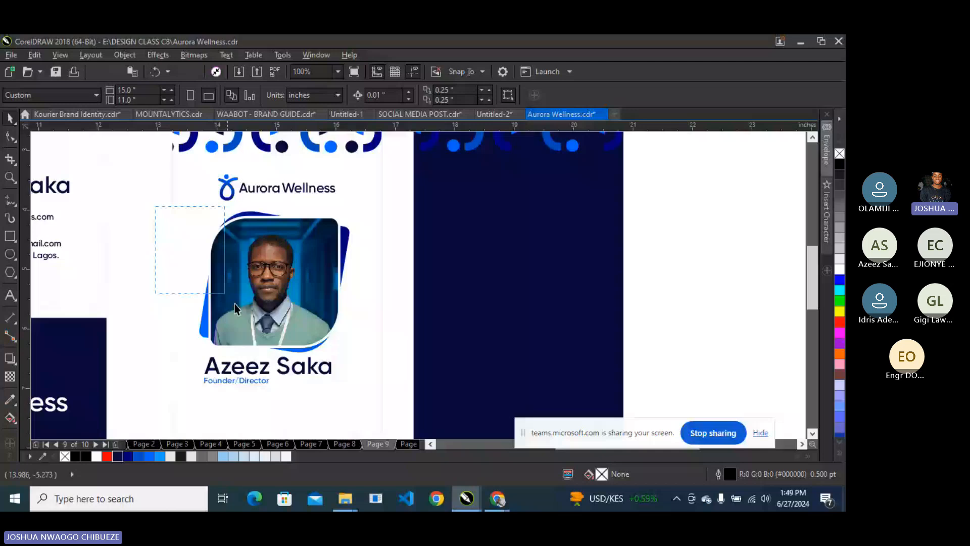
drag(235, 306, 399, 418)
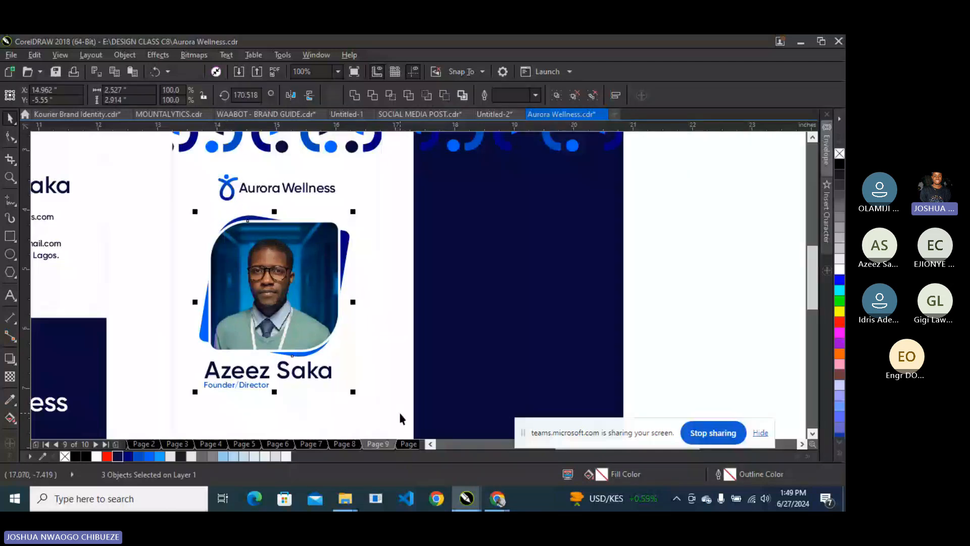
key(Down)
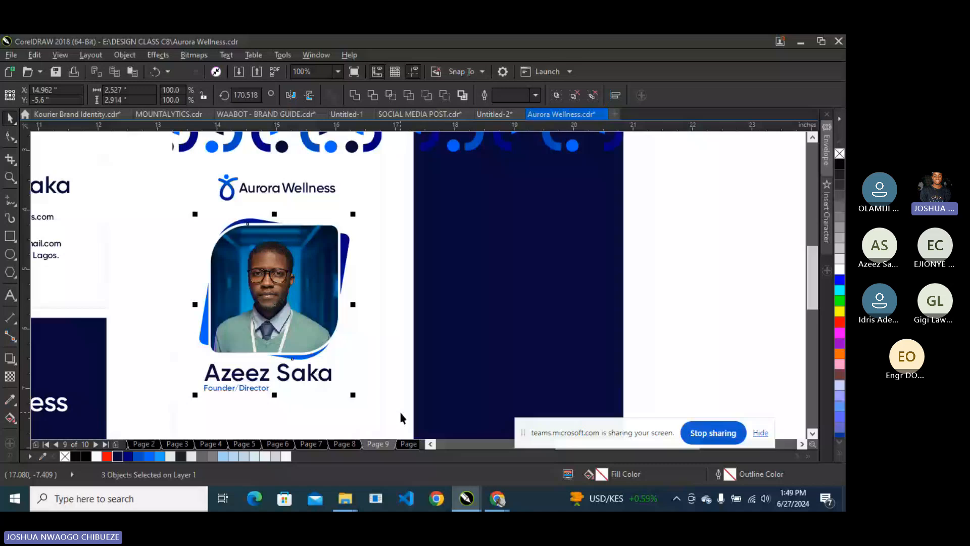
Ungroup the name block and centre the Founder/Director title horizontally under the name.
click(228, 170)
scroll(228, 171, up, 2)
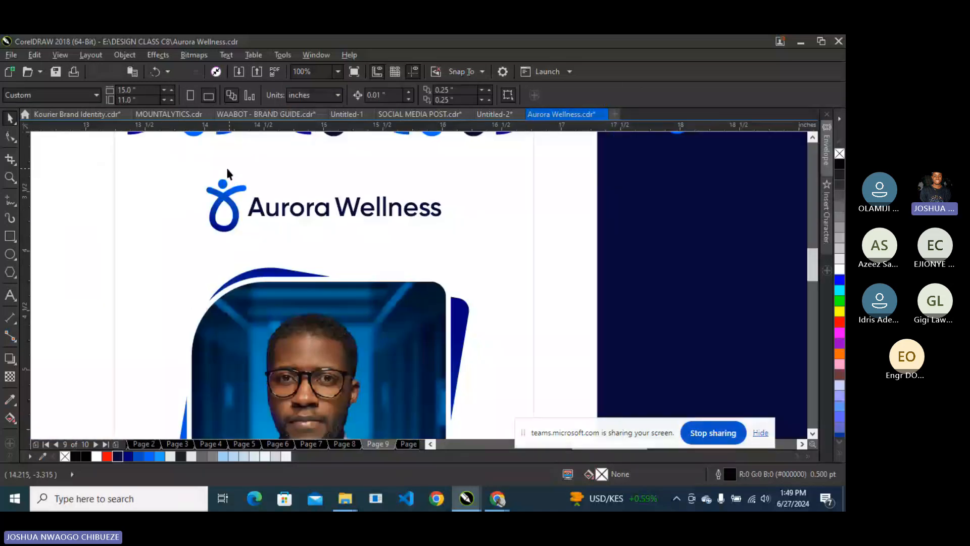
scroll(228, 174, down, 3)
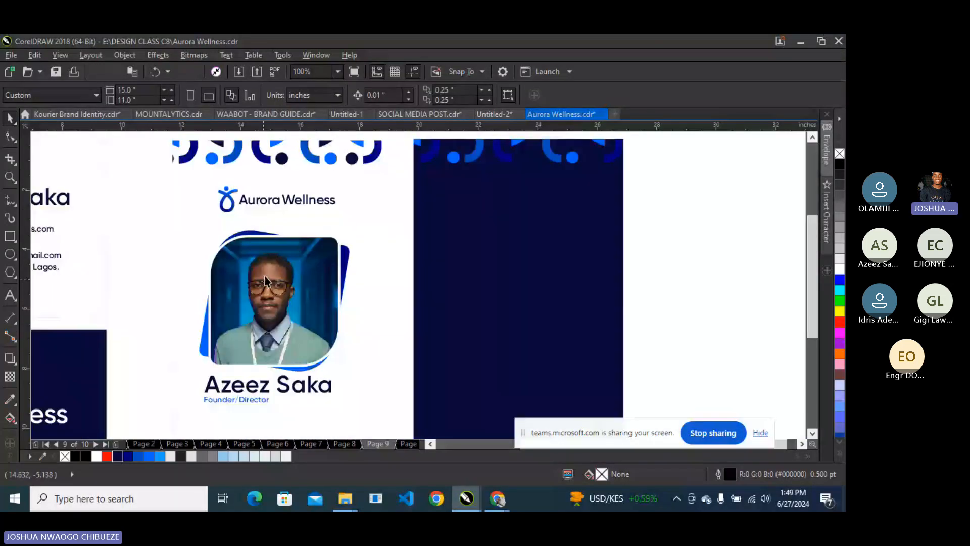
scroll(261, 351, up, 1)
right_click(249, 327)
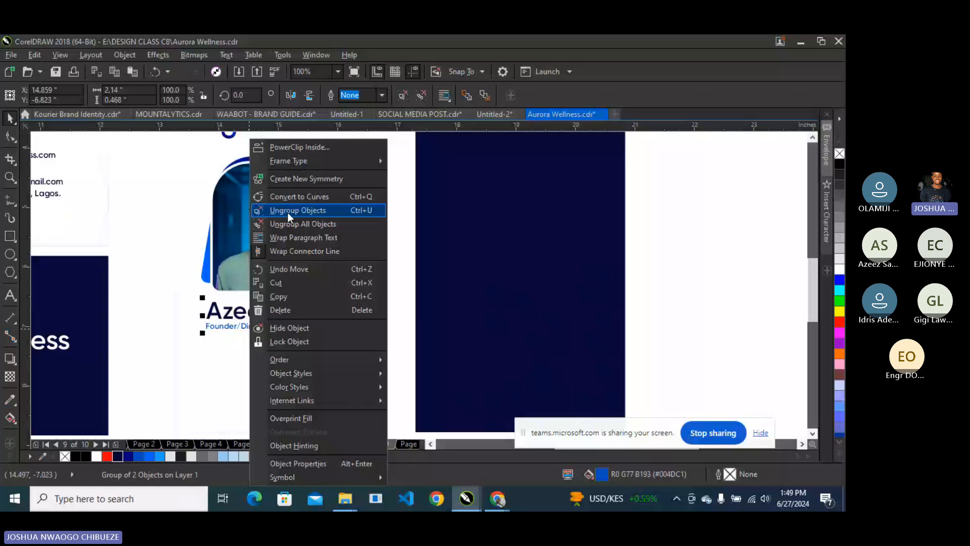
click(287, 212)
click(222, 349)
scroll(221, 312, down, 1)
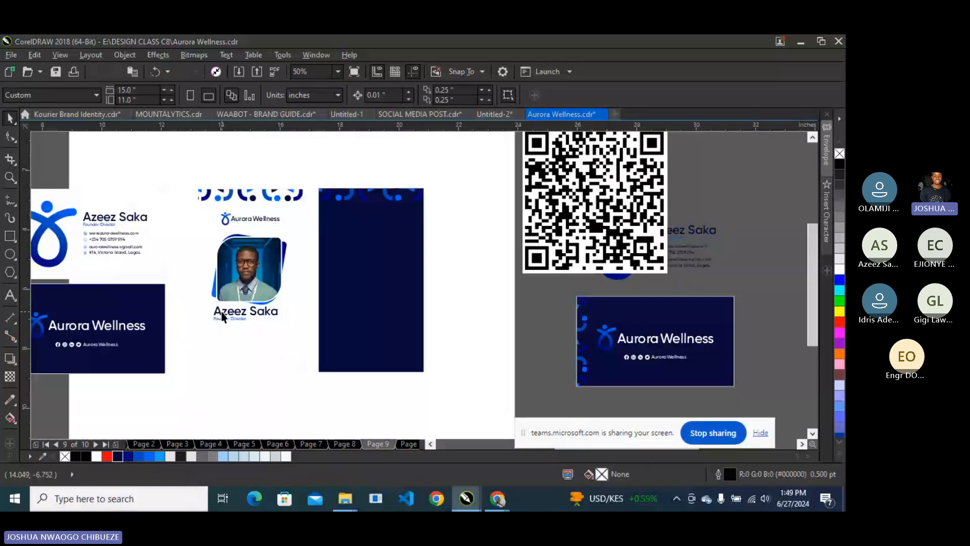
scroll(223, 317, up, 1)
click(248, 327)
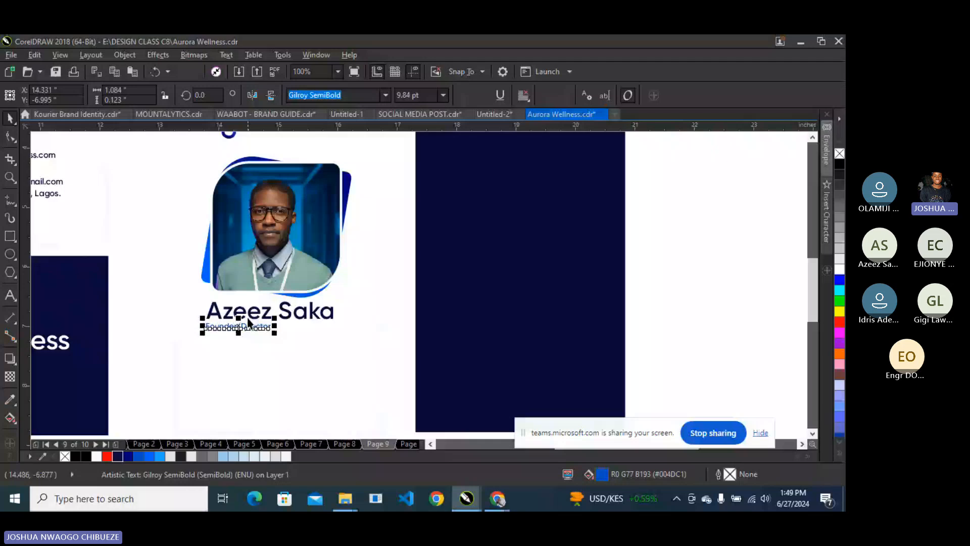
shift+click(234, 316)
key(c)
click(159, 235)
Centre the logo, framed photo, name and title horizontally on the front ID card.
scroll(159, 235, up, 2)
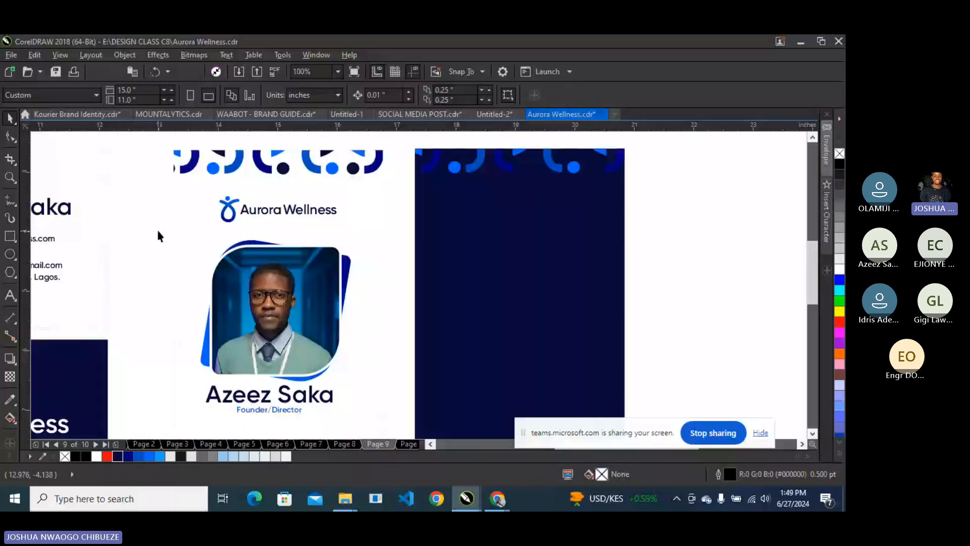
click(267, 326)
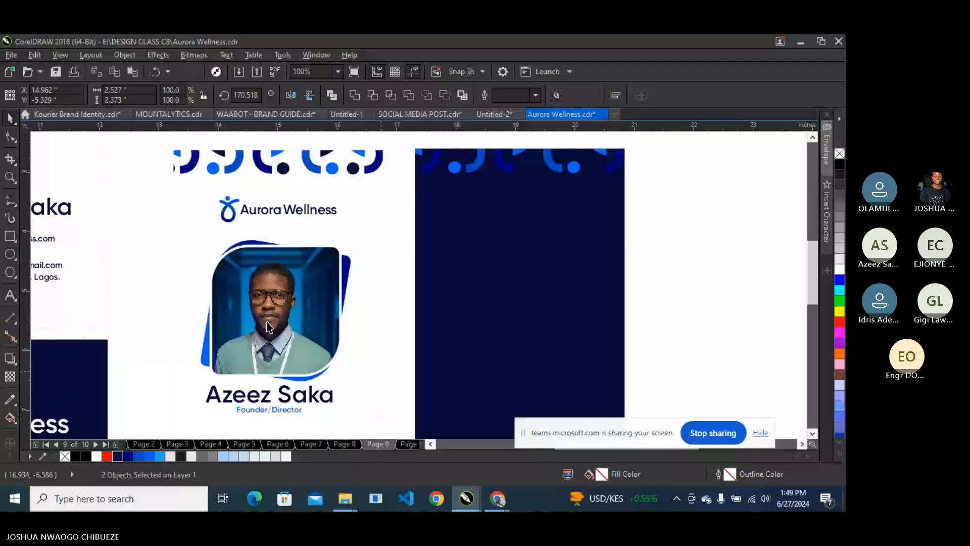
drag(174, 188, 376, 429)
key(c)
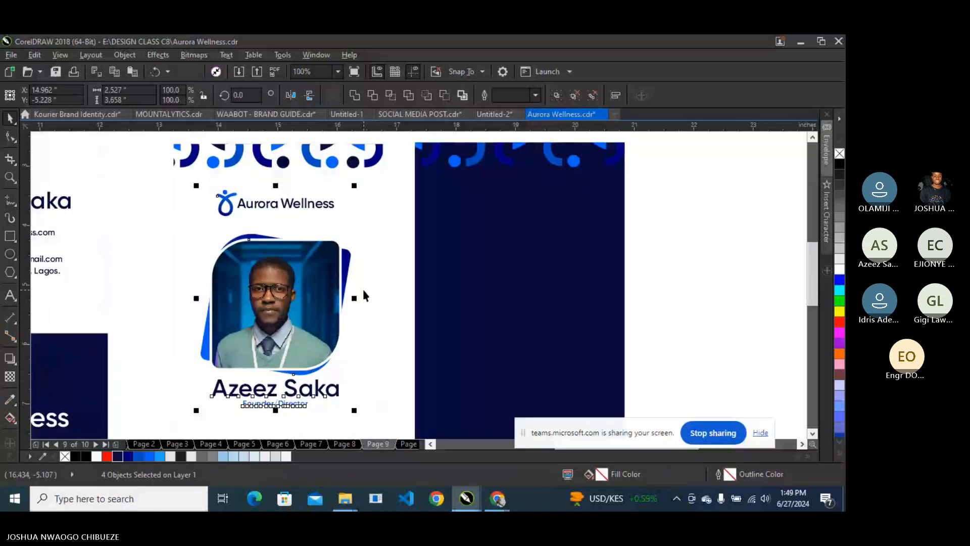
scroll(251, 247, down, 1)
shift+click(256, 329)
key(c)
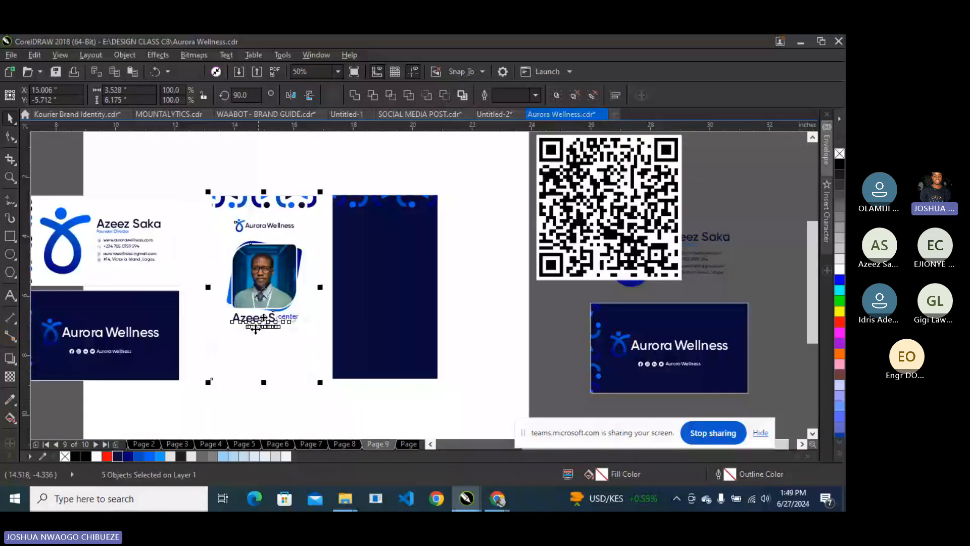
Nudge the framed photo, name and title slightly lower on the front ID card.
click(325, 345)
scroll(325, 345, down, 1)
scroll(298, 354, up, 1)
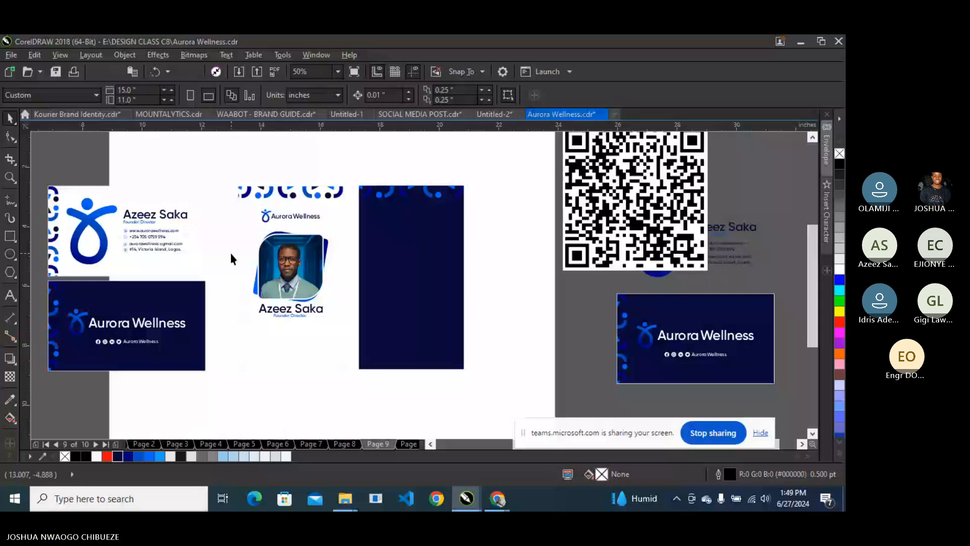
drag(231, 252, 340, 342)
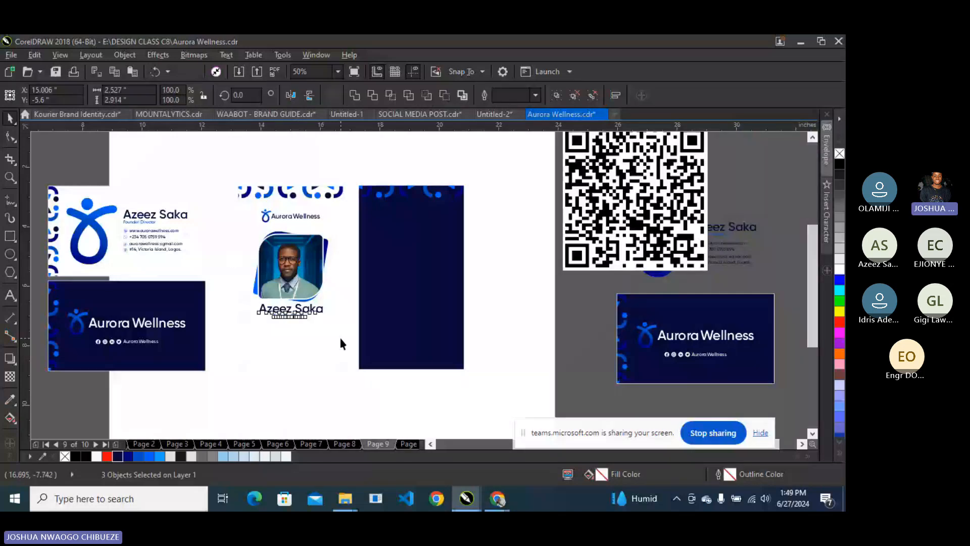
Move the social media row from the dark business card to the foot of the front ID card and colour it navy R8 G8 B58.
click(142, 349)
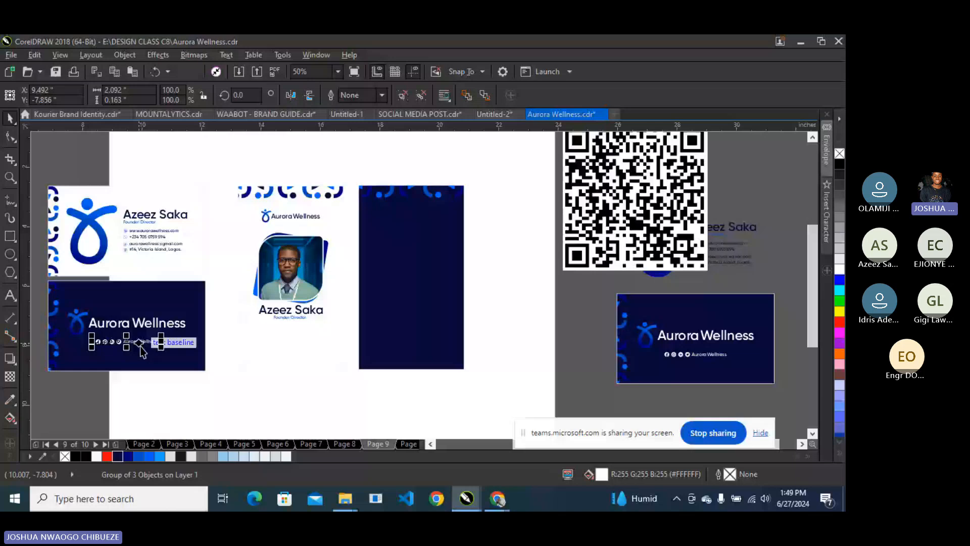
drag(140, 346, 282, 366)
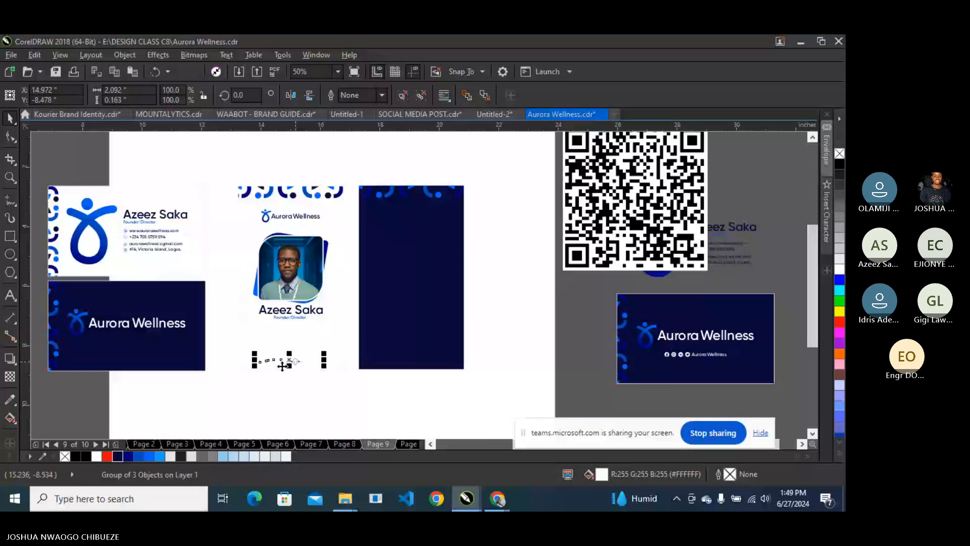
click(120, 457)
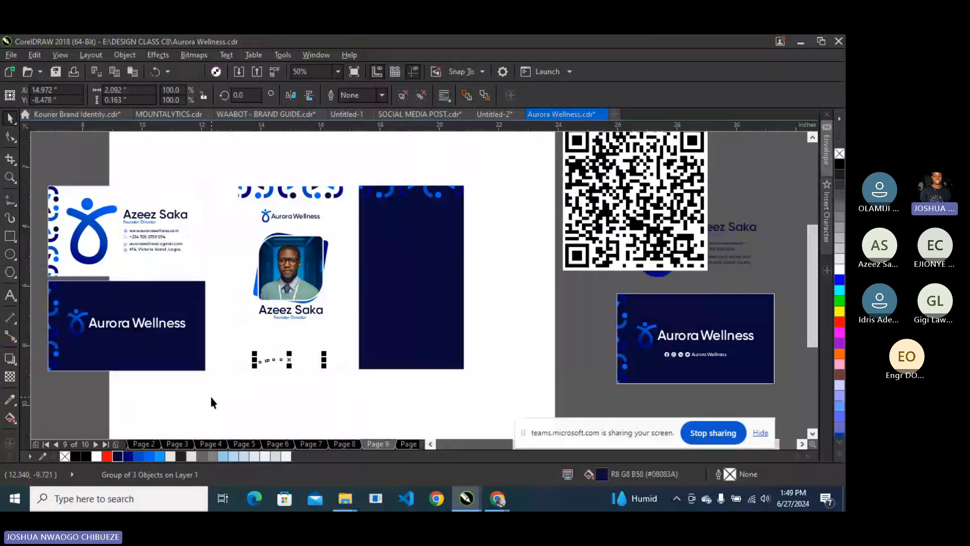
click(212, 399)
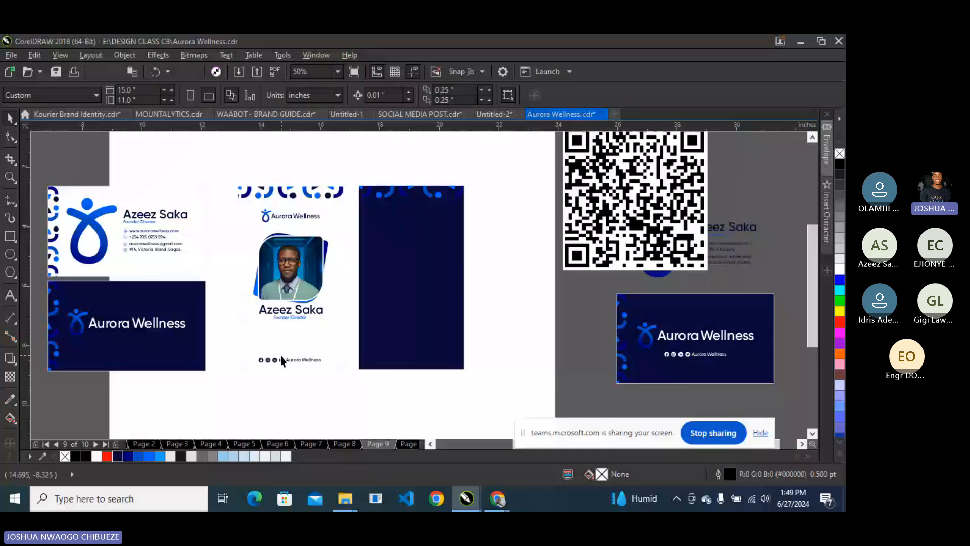
Ungroup the social media row and copy the Founder/Director title's blue fill onto its icons.
click(282, 360)
scroll(281, 360, up, 2)
right_click(281, 367)
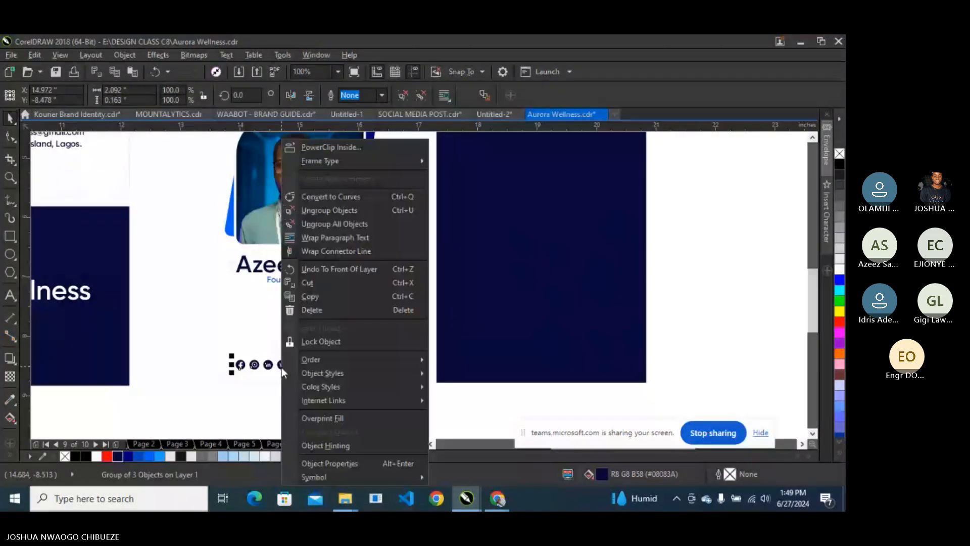
click(342, 210)
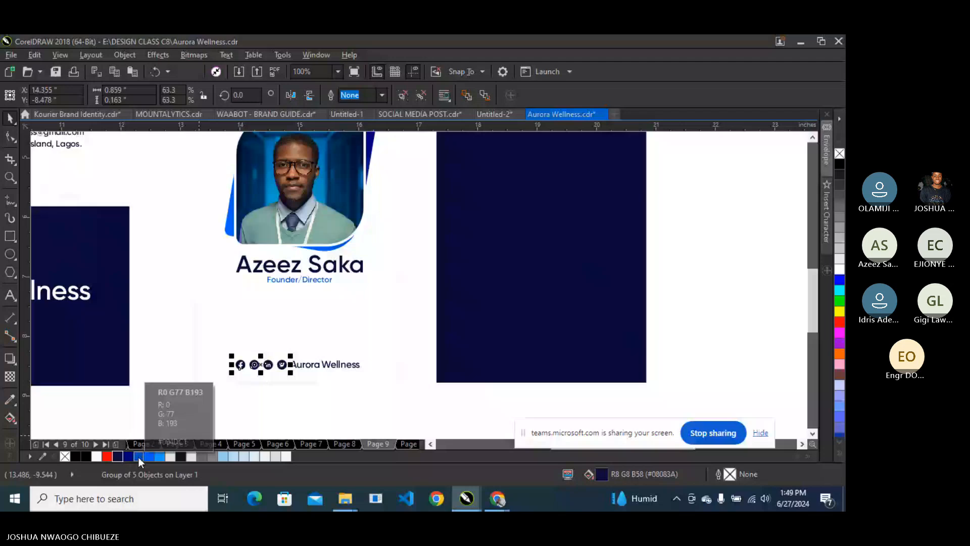
click(43, 55)
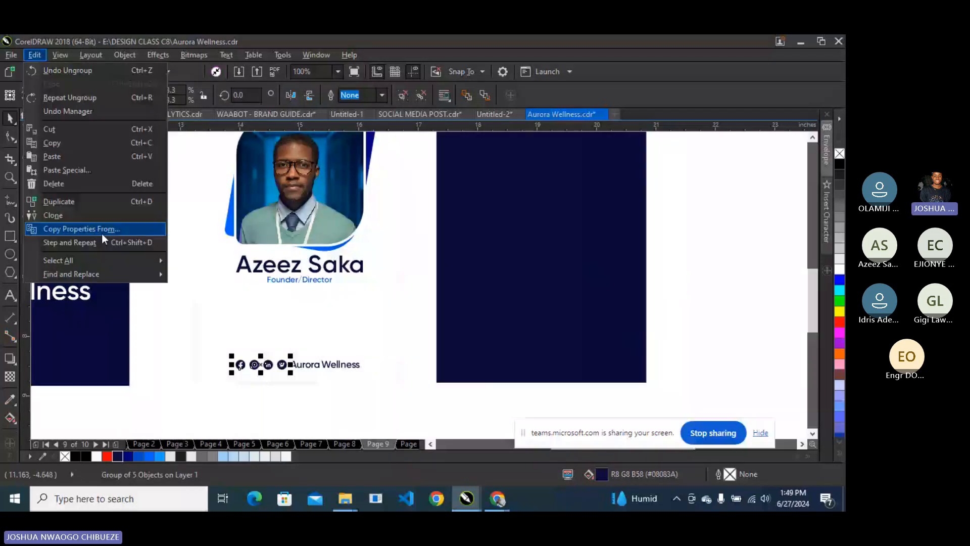
click(102, 234)
click(456, 286)
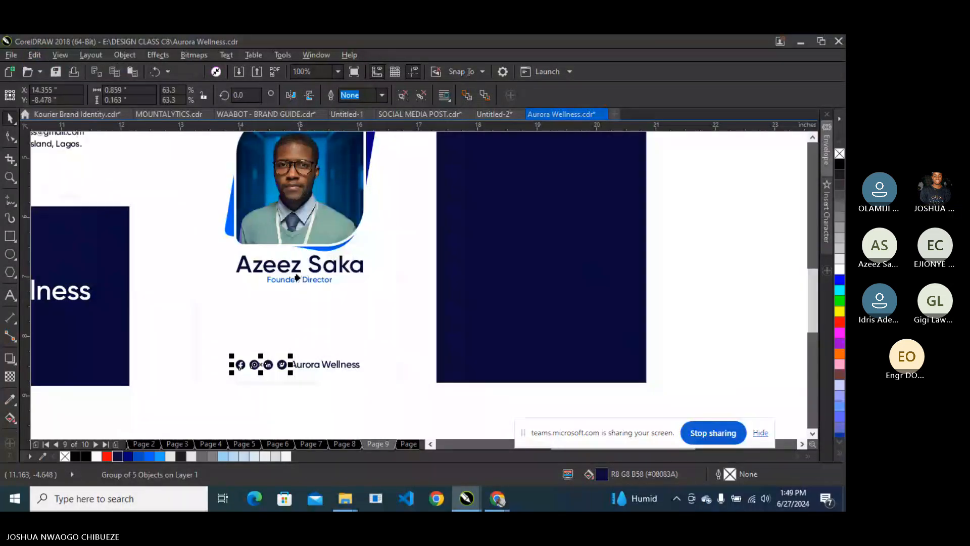
click(297, 275)
Regroup the social media row, scale it to about 1.78 by 0.14 inches, and lower it to about Y -8.61 inches.
drag(159, 342, 375, 368)
scroll(359, 369, up, 2)
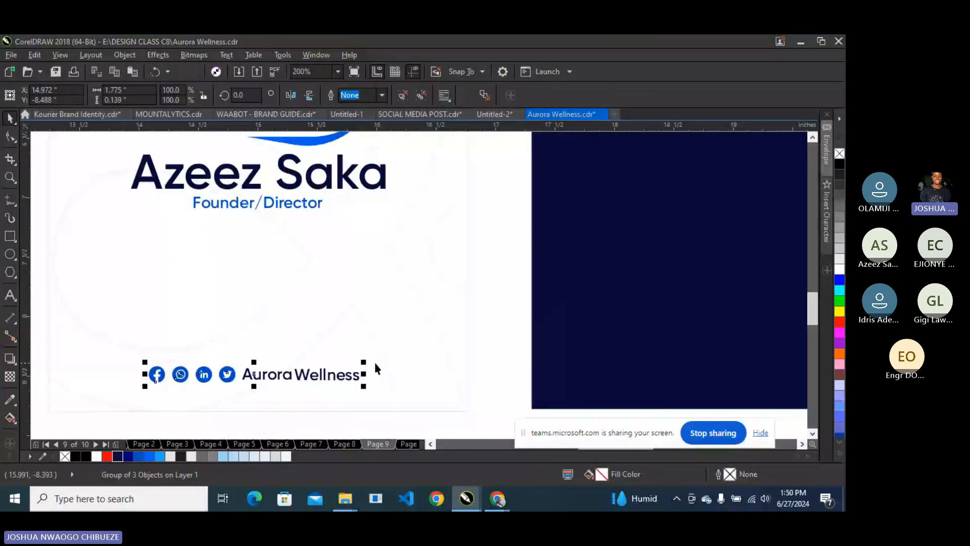
key(Down)
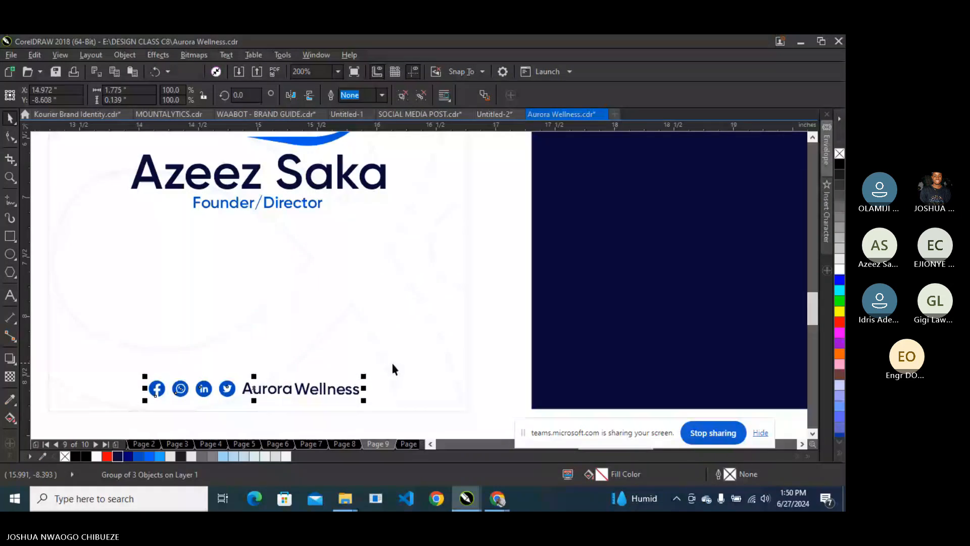
Nudge the framed photo, name and title on the front ID card down to Y -5.75 inches.
scroll(392, 364, down, 4)
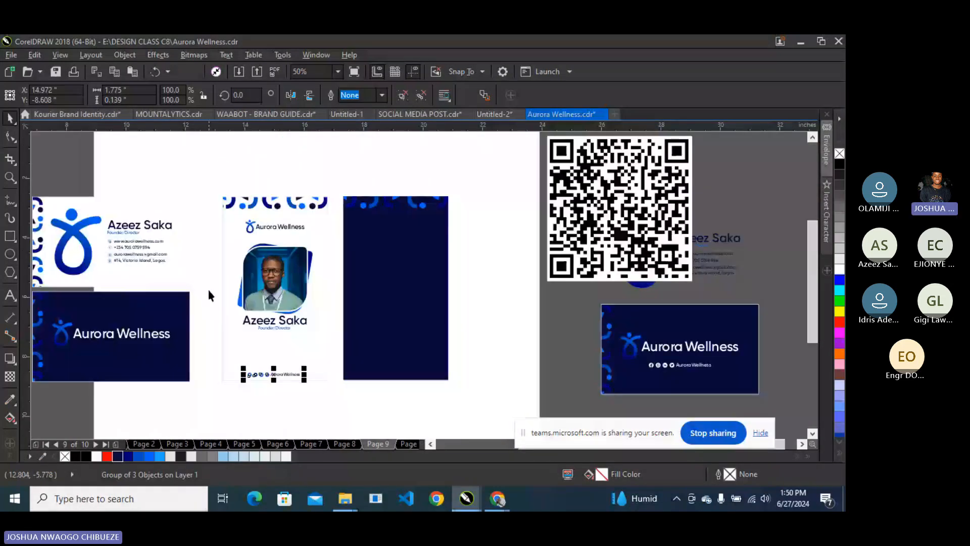
click(209, 292)
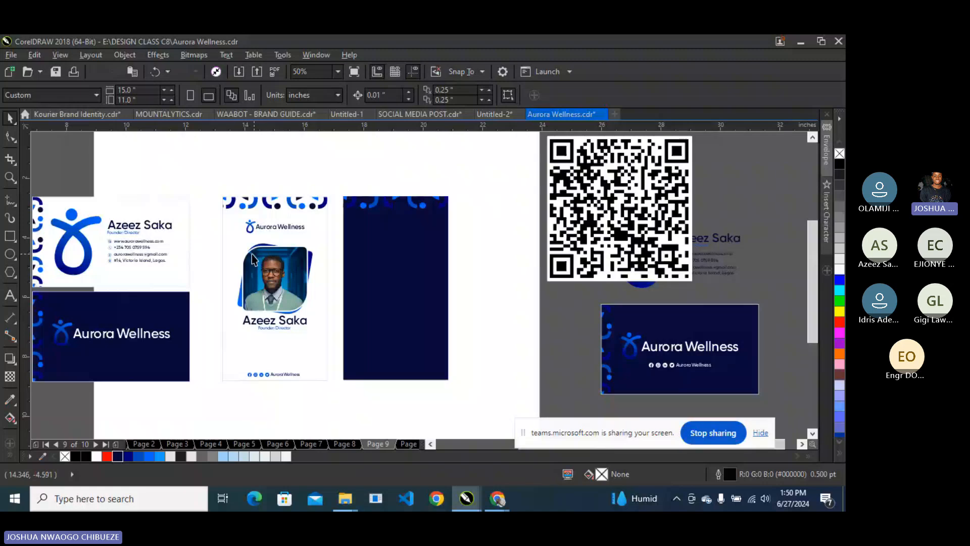
drag(213, 238, 339, 351)
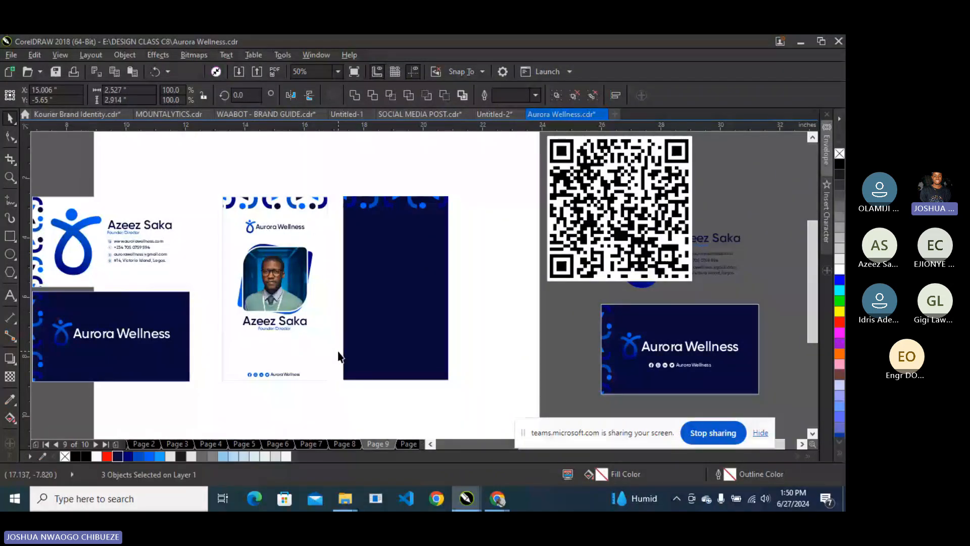
key(Down)
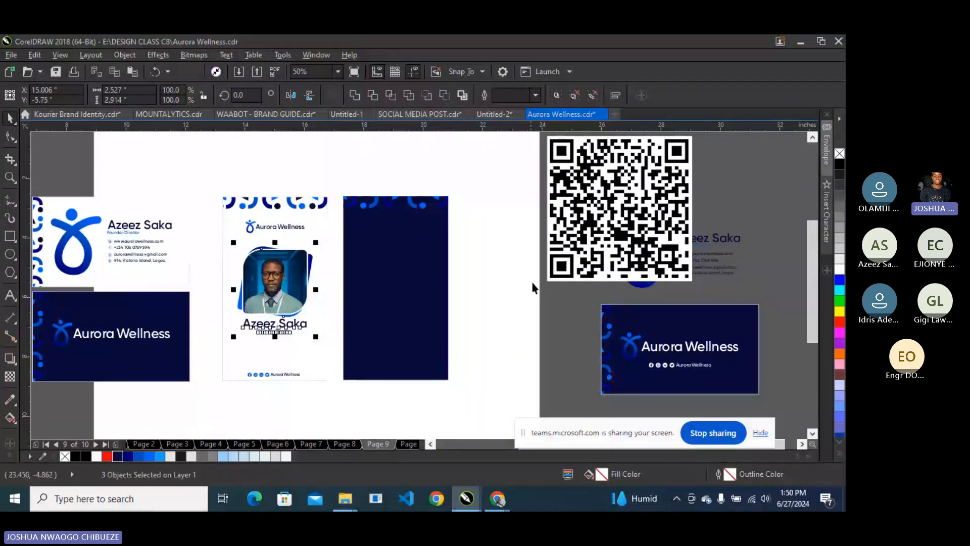
Try mirroring the dark back ID card vertically, and flip it back.
click(373, 253)
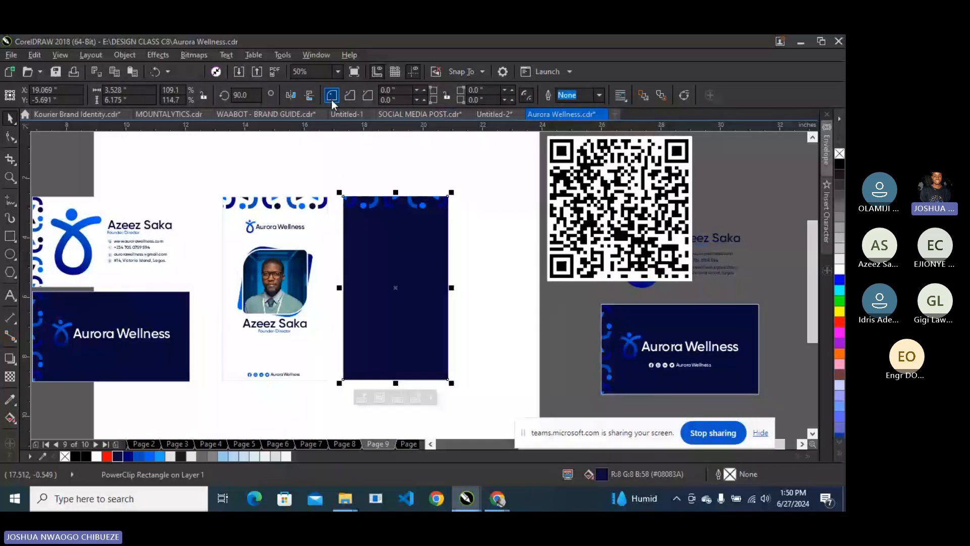
click(309, 96)
click(309, 96)
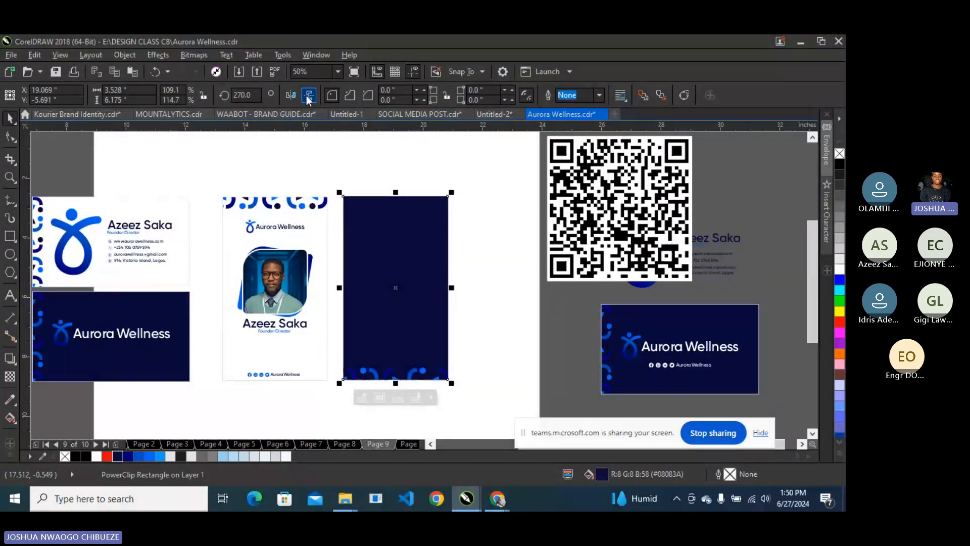
click(309, 96)
Move the QR code bitmap next to the back ID card and outline-trace it as a Detailed logo with the background removed.
click(607, 246)
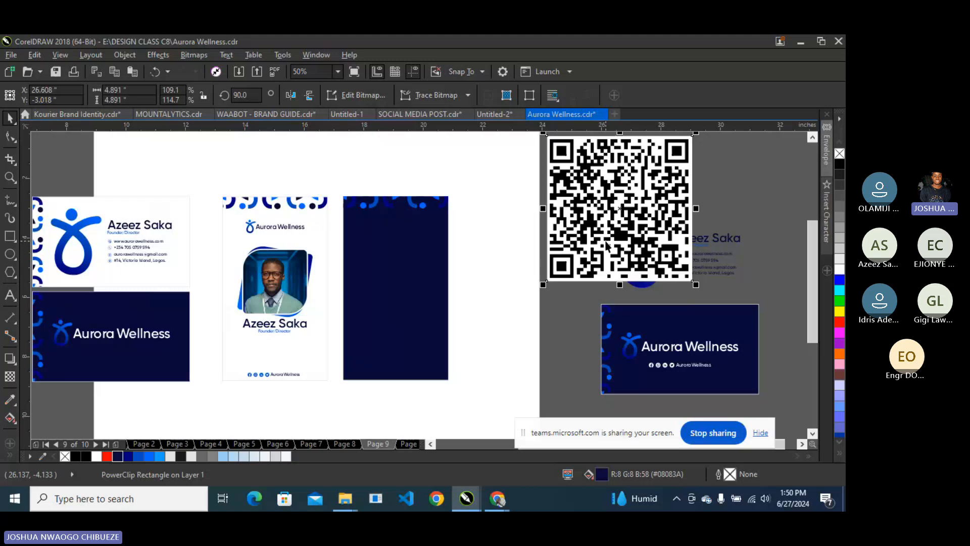
drag(602, 189, 493, 222)
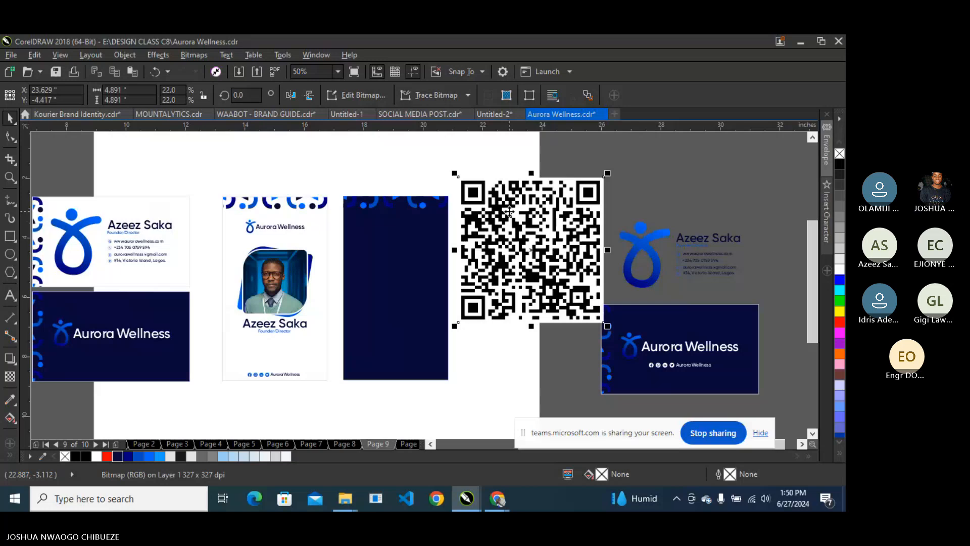
right_click(509, 212)
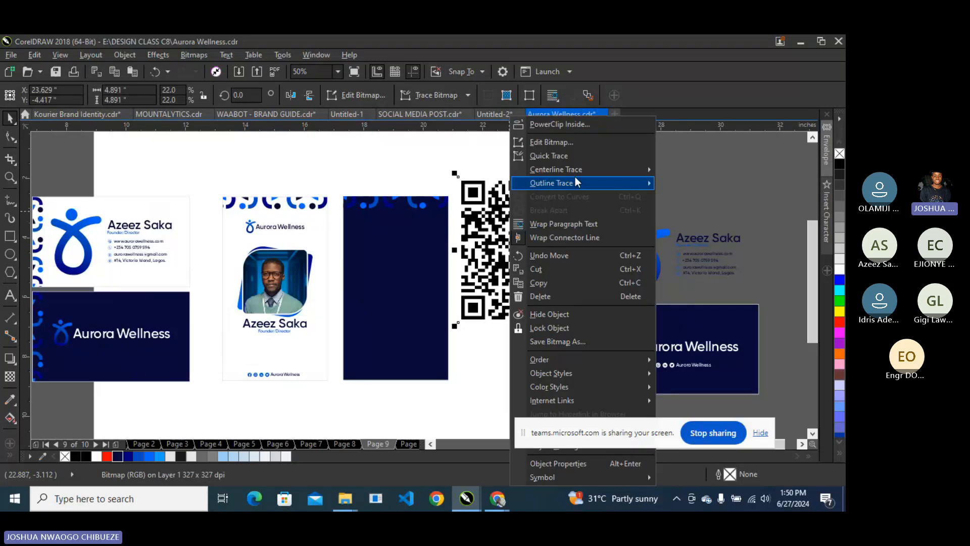
mouse_move(607, 180)
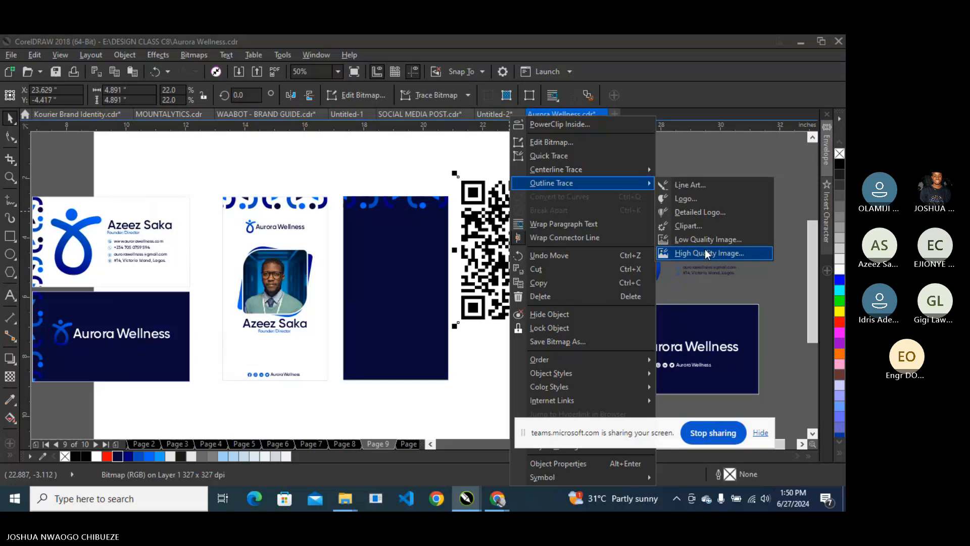
click(706, 250)
click(289, 266)
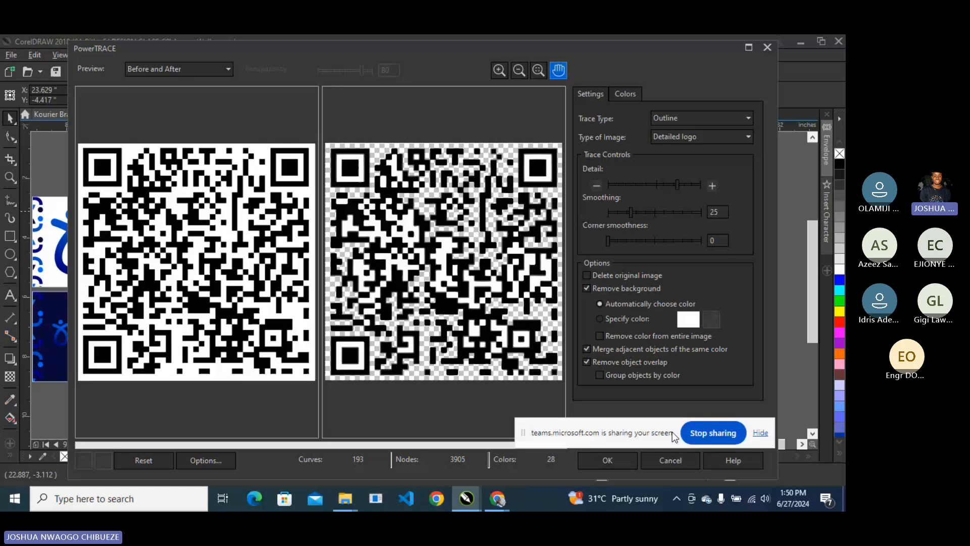
click(607, 460)
Place the traced QR code on the dark back ID card at about 1.94 by 1.94 inches and delete the original bitmap.
drag(534, 234, 449, 294)
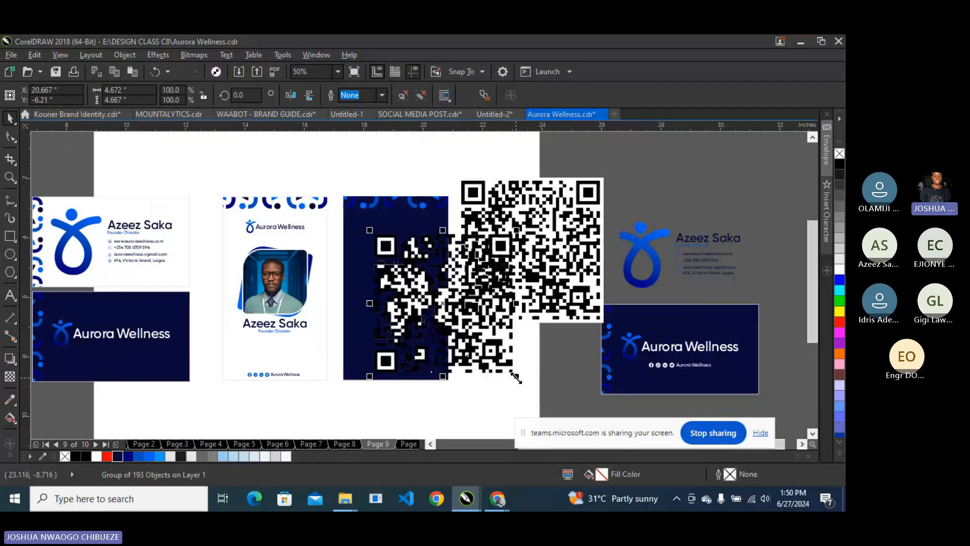
click(494, 229)
key(Delete)
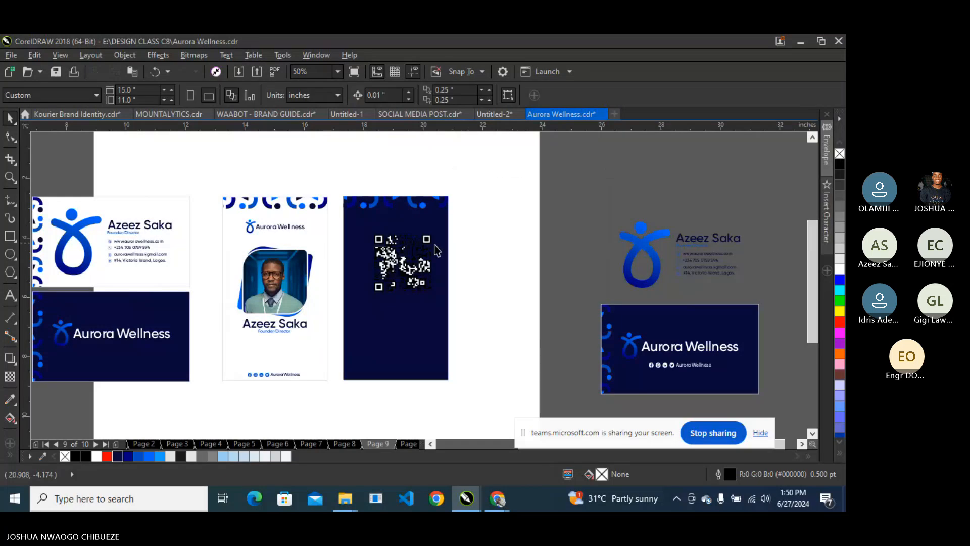
Ungroup the traced QR code and shift its pieces together to about X 19.07 inches on the back ID card.
scroll(404, 259, up, 2)
scroll(390, 275, down, 1)
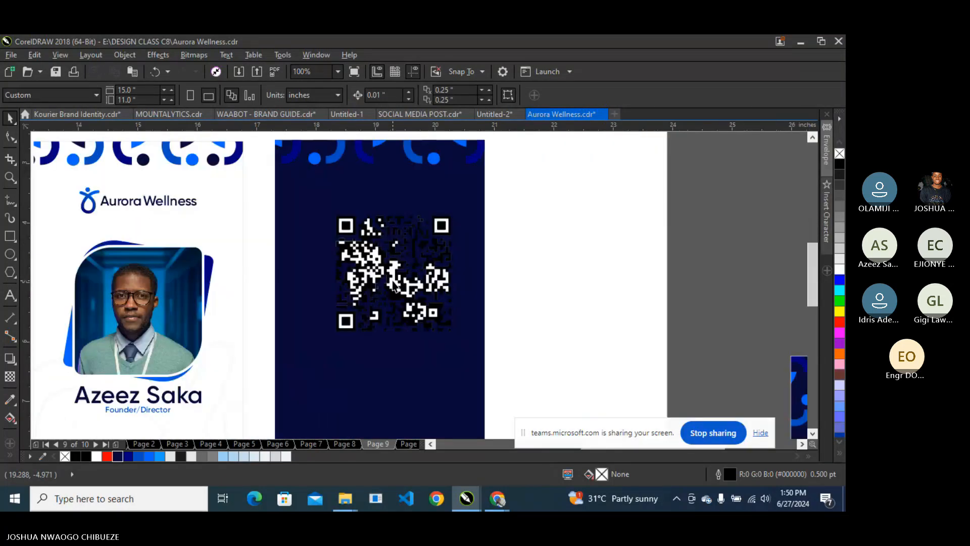
right_click(394, 275)
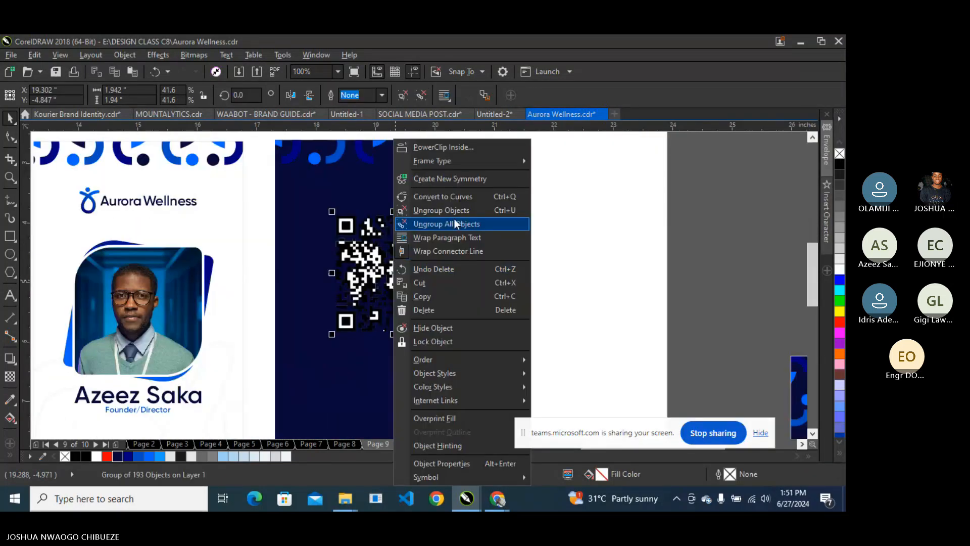
click(456, 214)
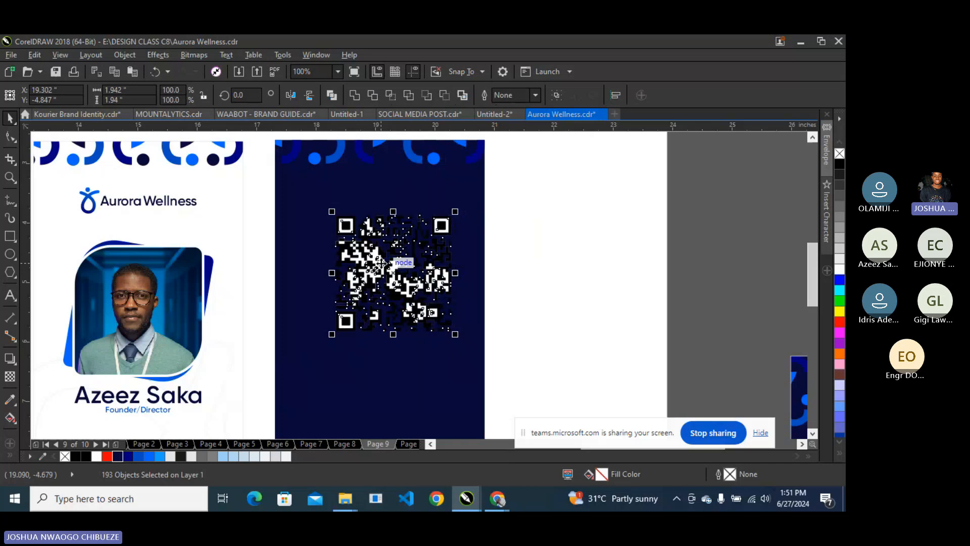
drag(383, 264, 369, 263)
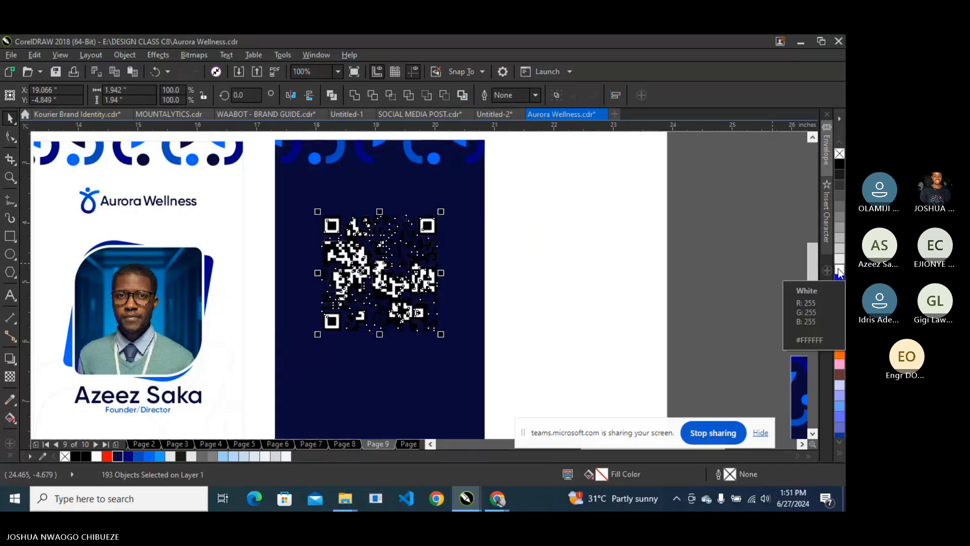
key(Escape)
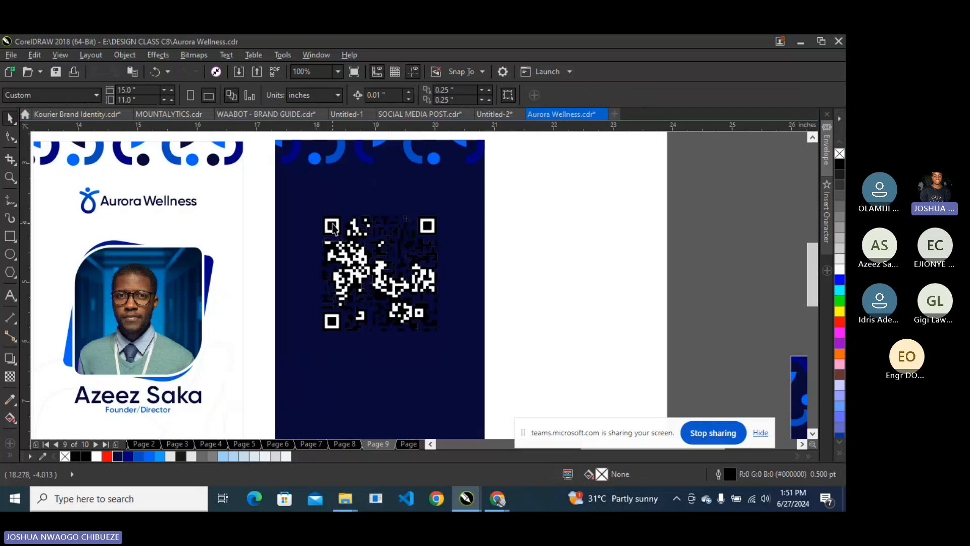
Delete the white rings inside the QR code's two upper corner markers.
scroll(333, 227, up, 2)
click(342, 226)
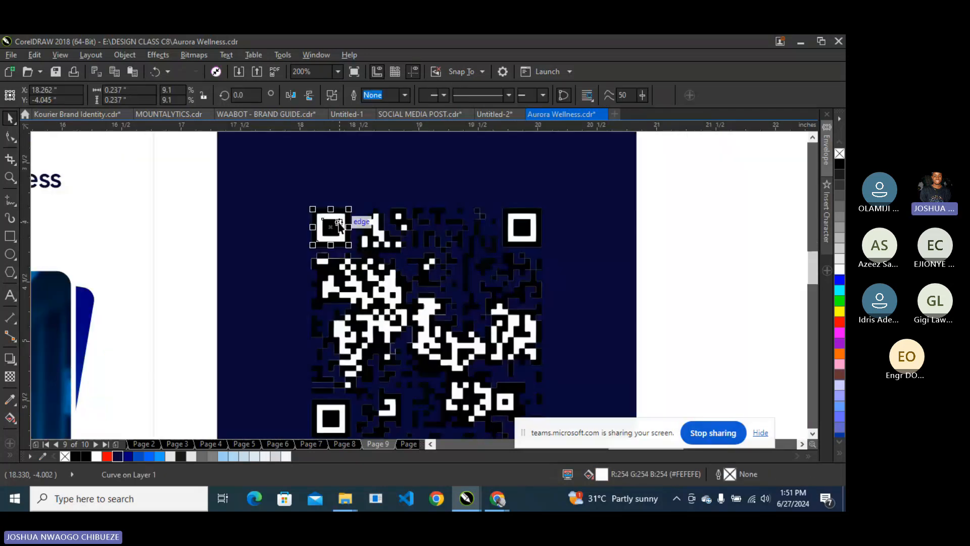
key(Delete)
click(511, 224)
key(Delete)
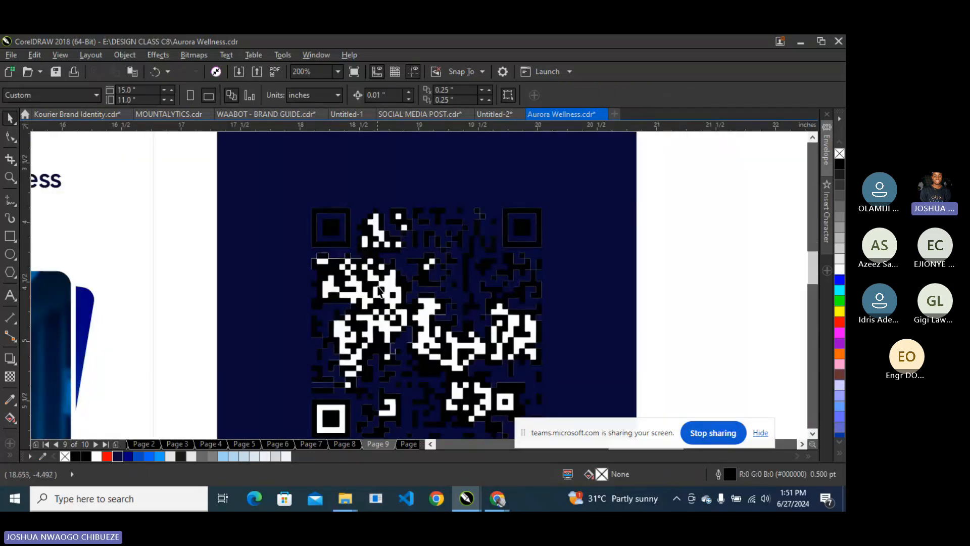
Delete the large white background pieces in the left and central areas of the QR code.
click(381, 286)
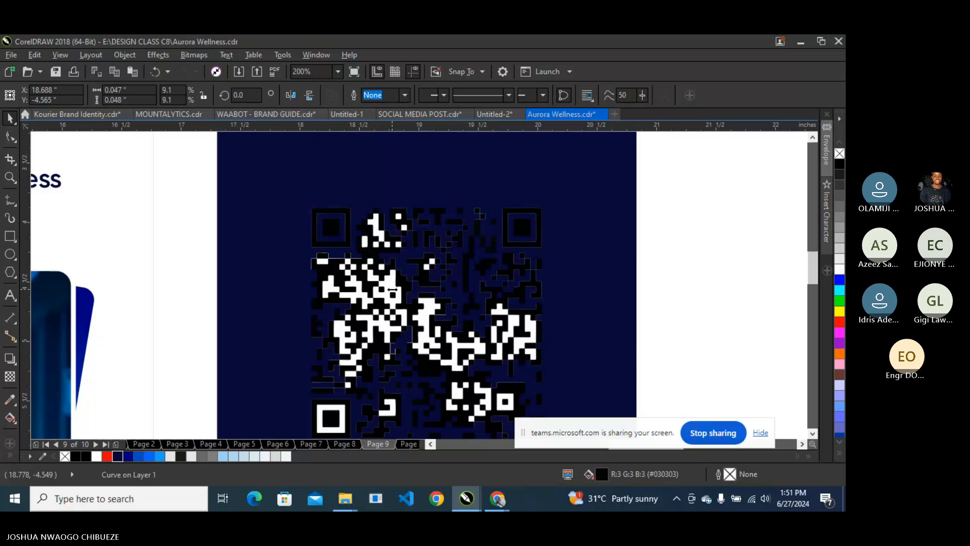
key(Delete)
click(367, 304)
key(Delete)
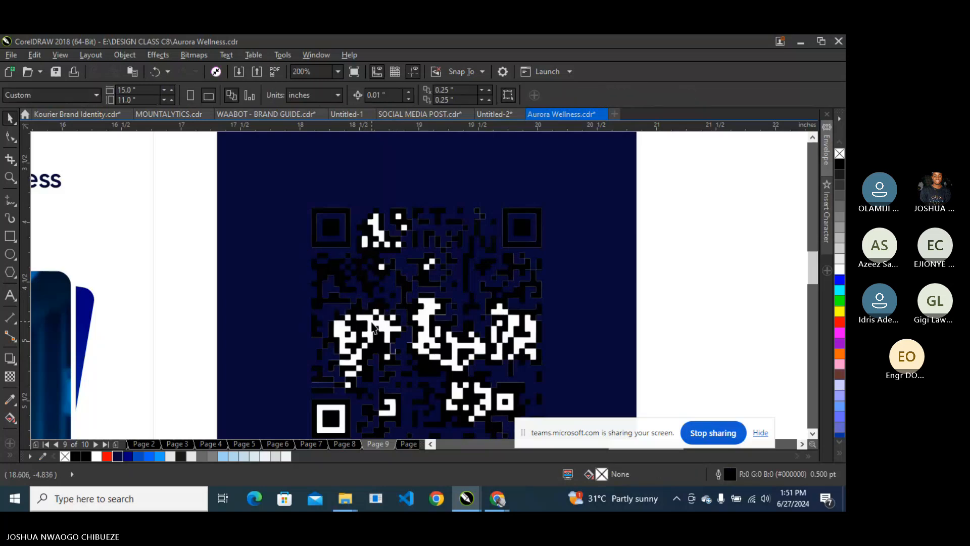
click(372, 328)
key(Delete)
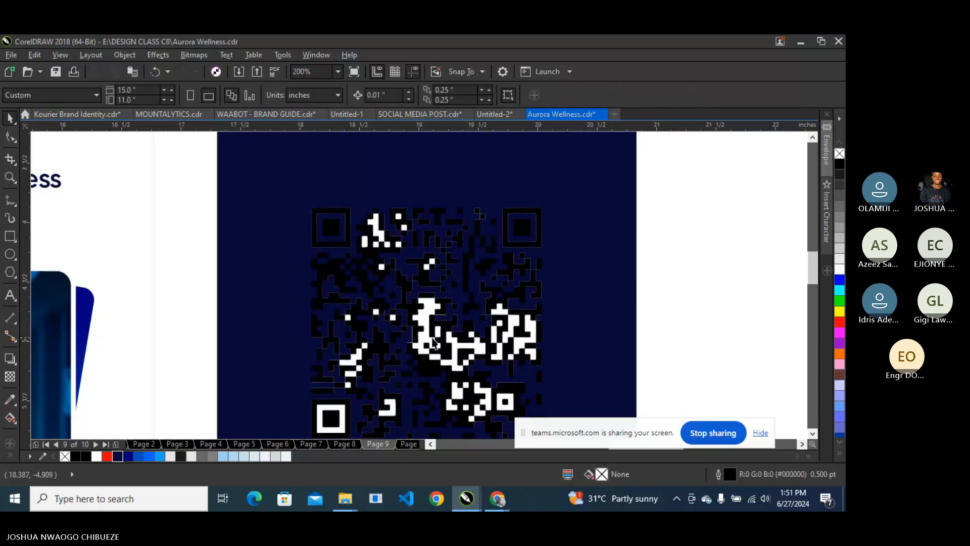
click(419, 327)
key(Delete)
Delete the large white background pieces in the right and lower-right areas of the QR code.
click(512, 323)
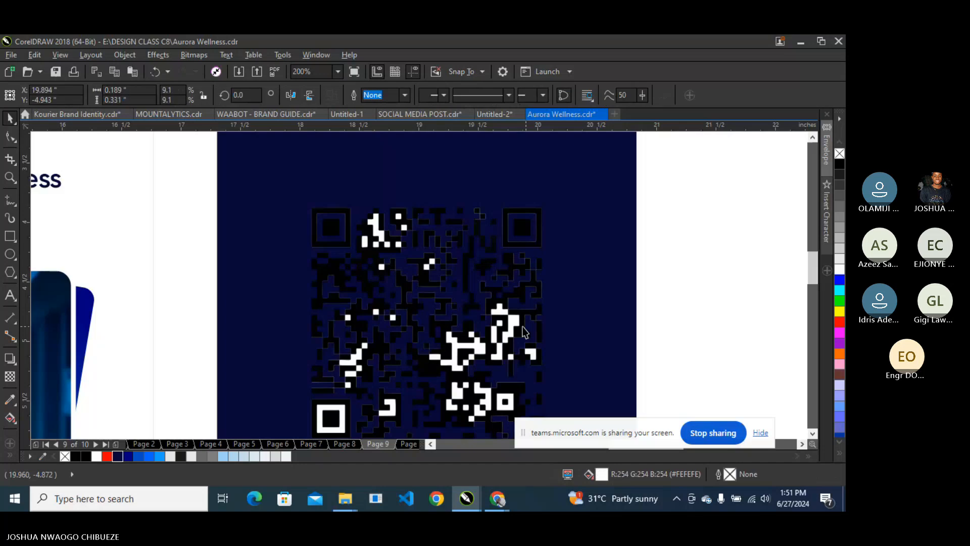
key(Delete)
click(496, 327)
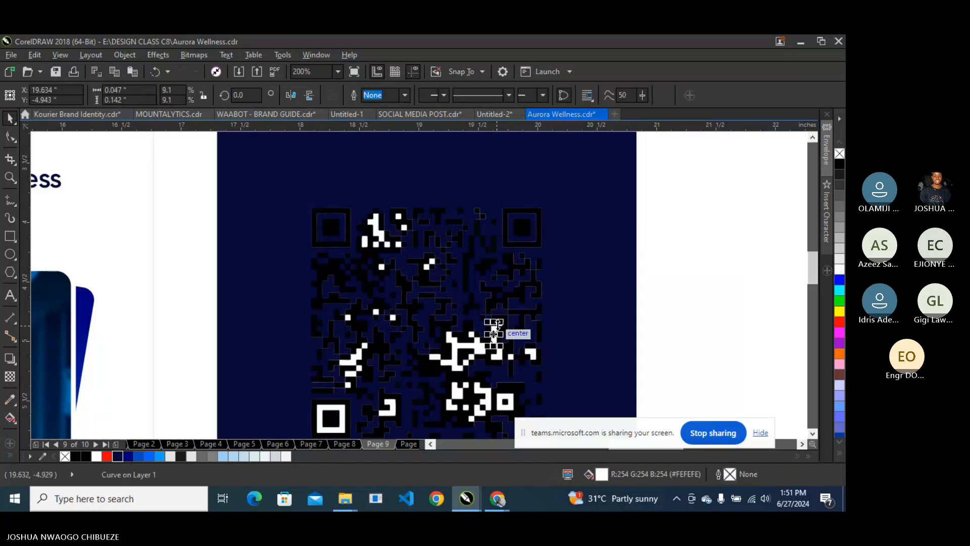
key(Delete)
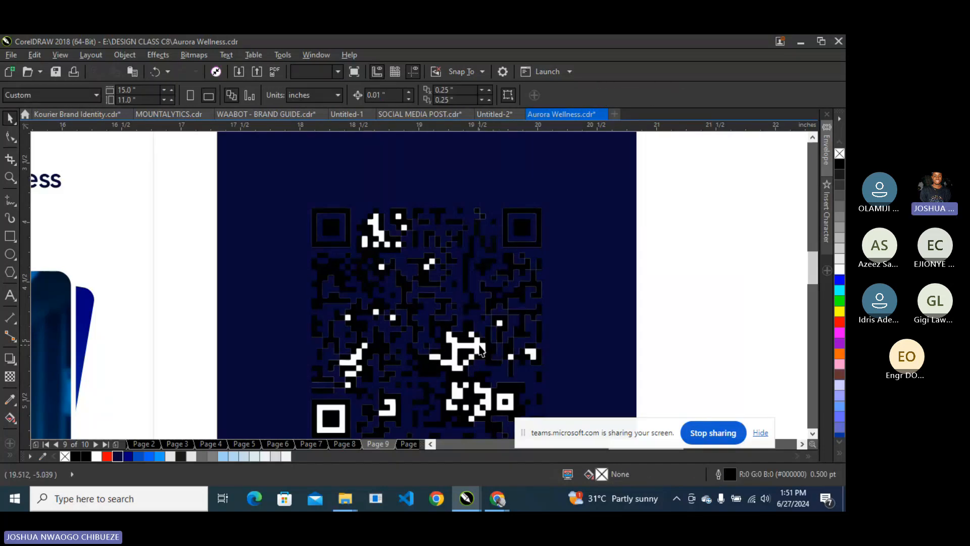
click(480, 349)
key(Delete)
click(498, 401)
key(Delete)
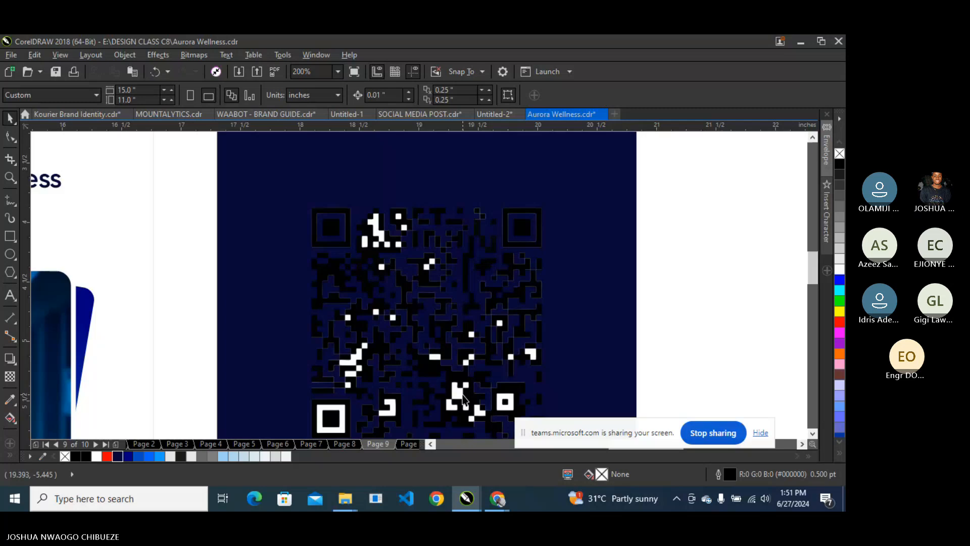
click(529, 352)
key(Delete)
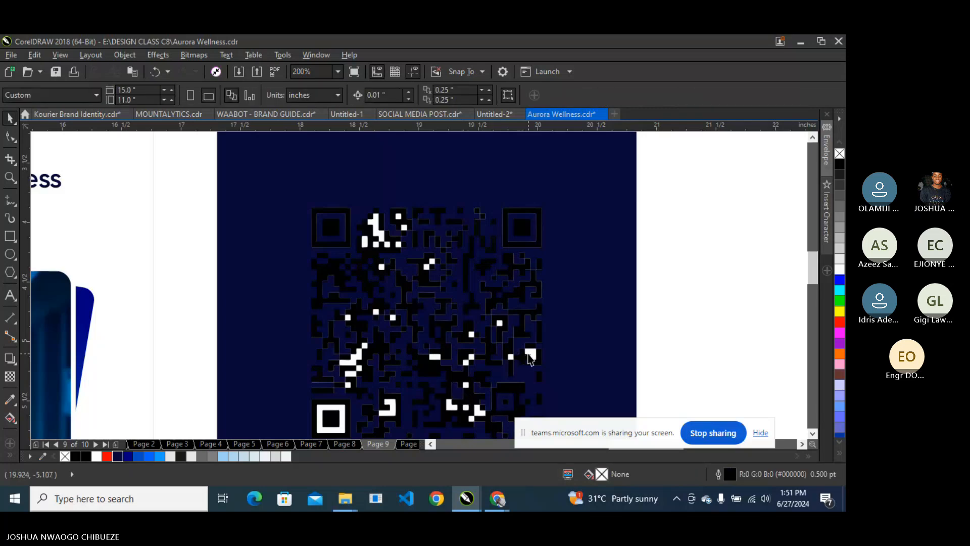
Delete the large white piece beside the QR code's upper-left corner marker.
click(415, 254)
key(Delete)
click(376, 235)
key(Delete)
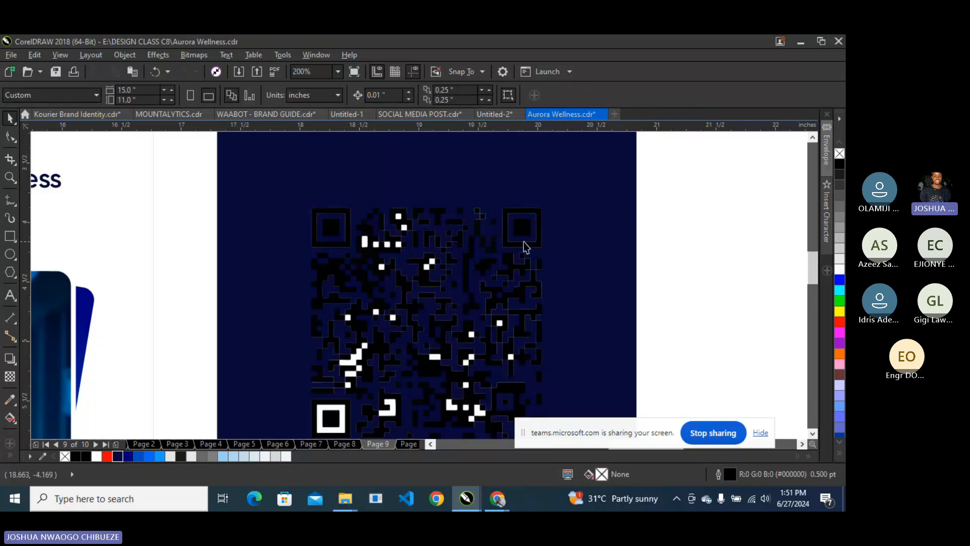
Select the nine small white pieces in the upper part of the QR code and delete them together.
drag(678, 196, 439, 244)
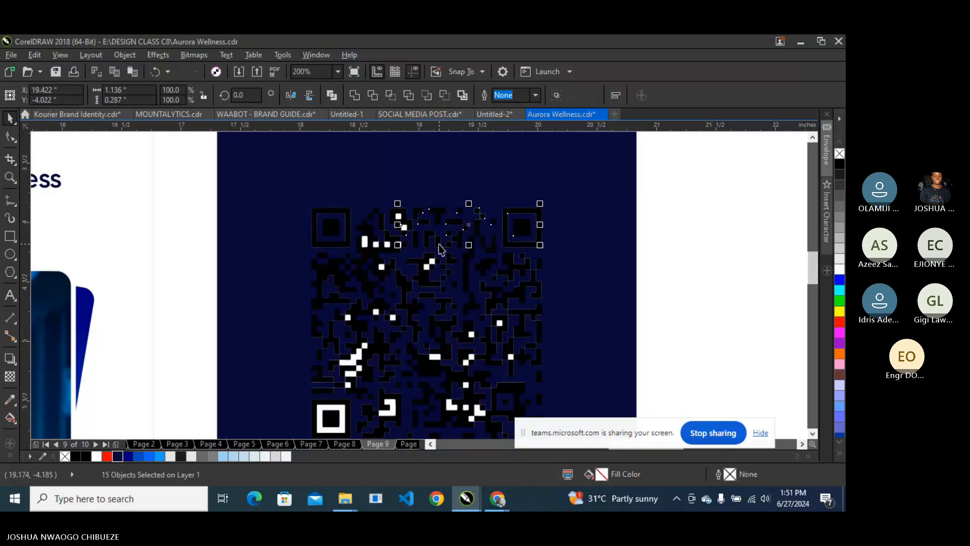
click(384, 226)
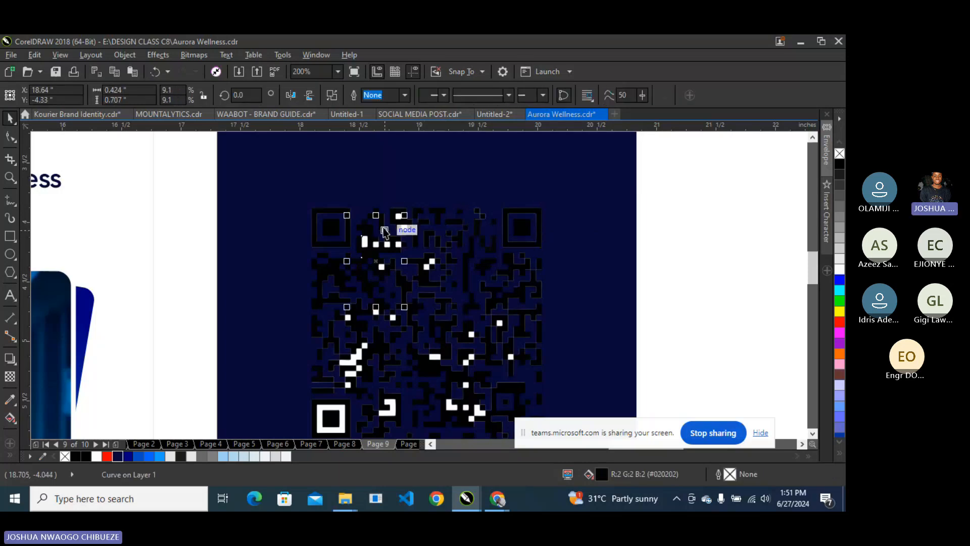
scroll(384, 226, up, 2)
click(316, 291)
shift+click(350, 298)
shift+click(396, 299)
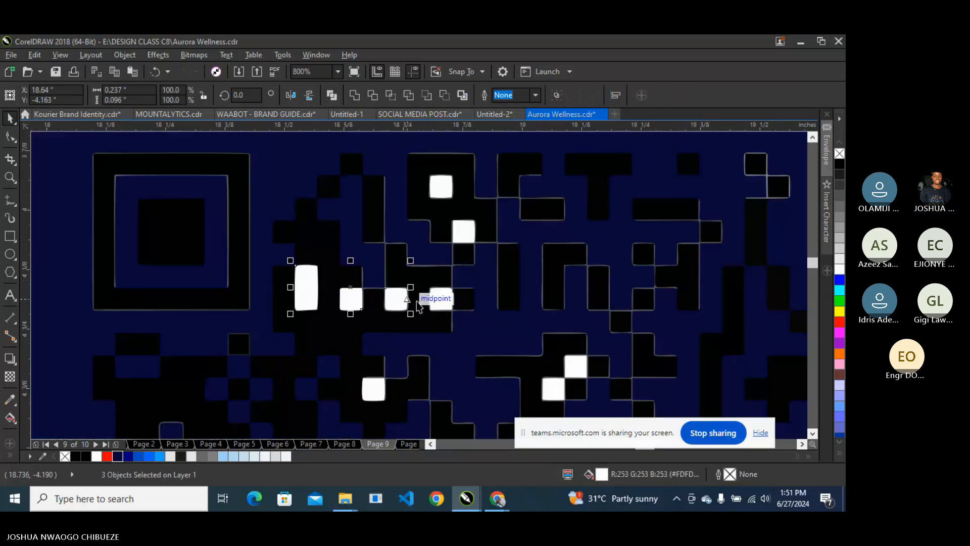
shift+click(441, 299)
shift+click(465, 230)
shift+click(441, 187)
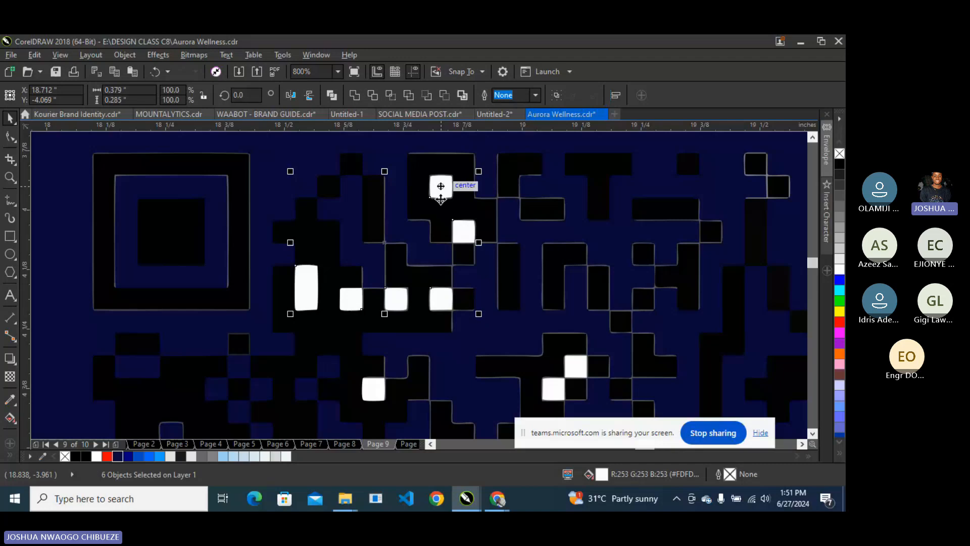
shift+click(374, 389)
shift+click(555, 390)
shift+click(574, 367)
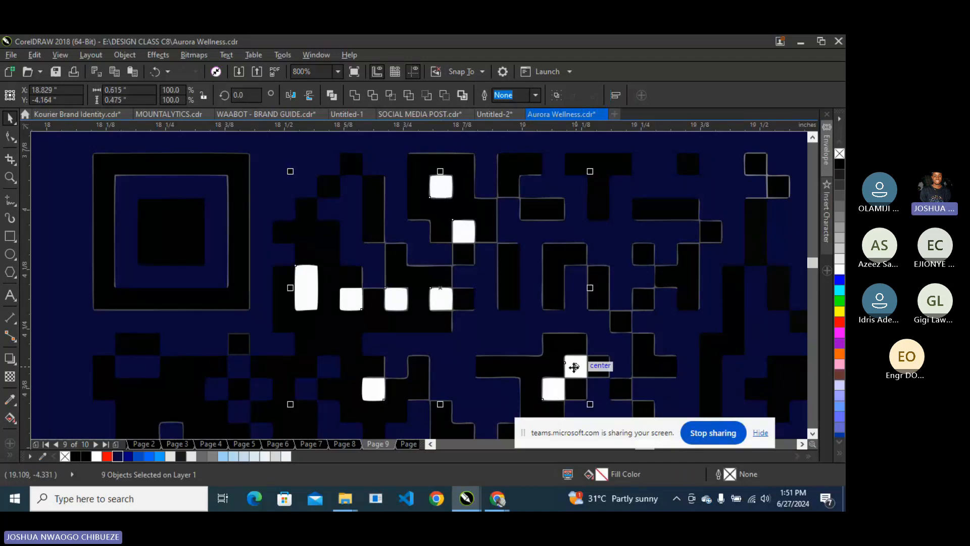
key(Delete)
scroll(445, 290, down, 3)
scroll(442, 375, up, 2)
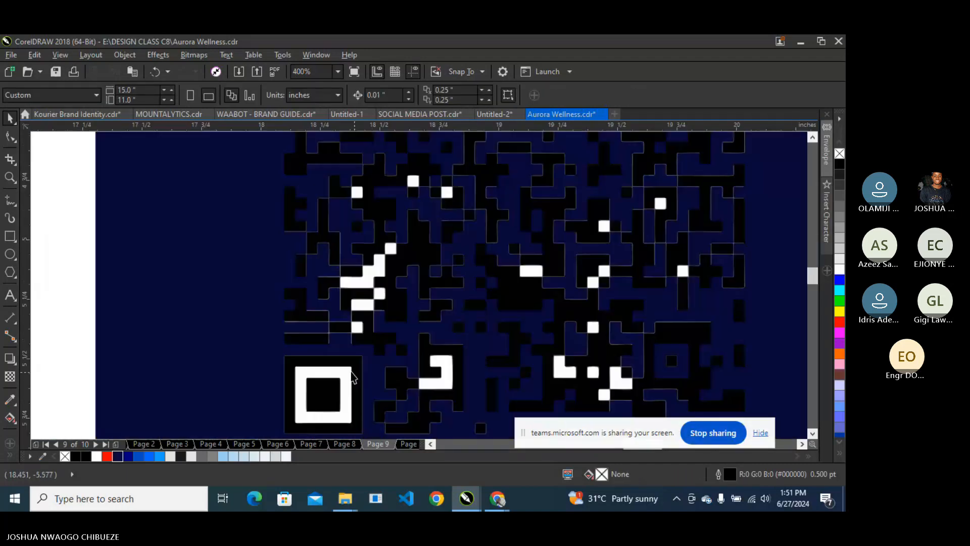
Delete the white ring in the QR code's lower-left corner marker and the two larger white pieces just above it.
click(353, 376)
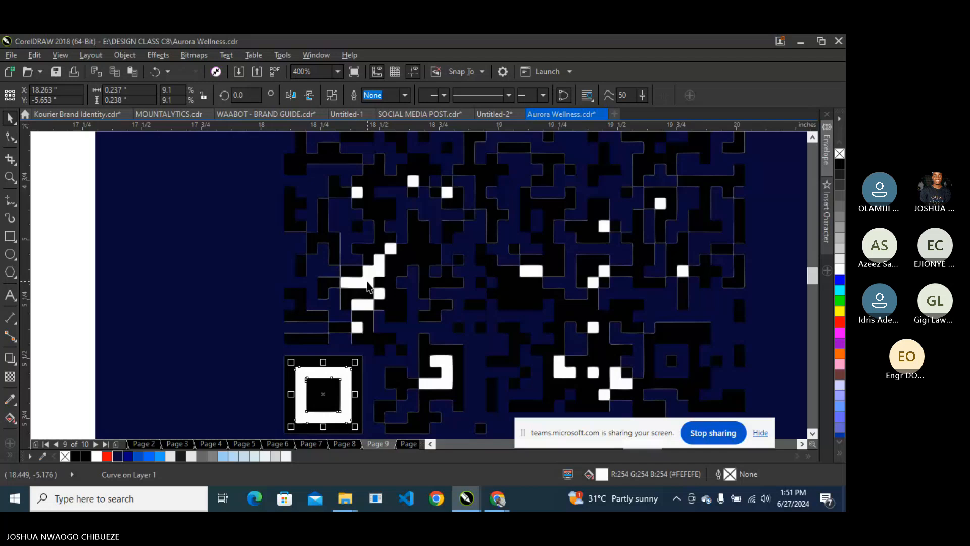
shift+click(368, 287)
shift+click(375, 307)
key(Delete)
Select twelve small white pieces across the middle of the QR code and delete them together.
click(357, 327)
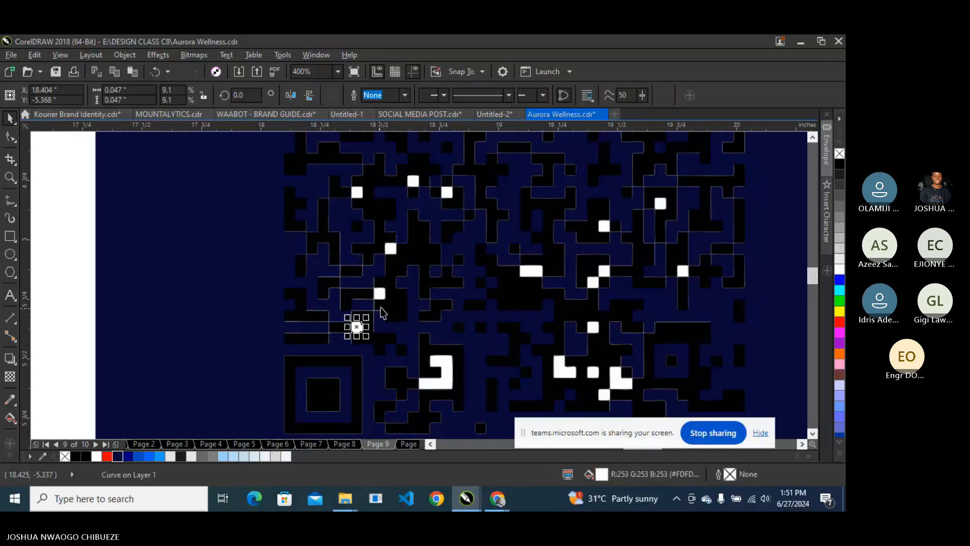
shift+click(379, 293)
shift+click(390, 250)
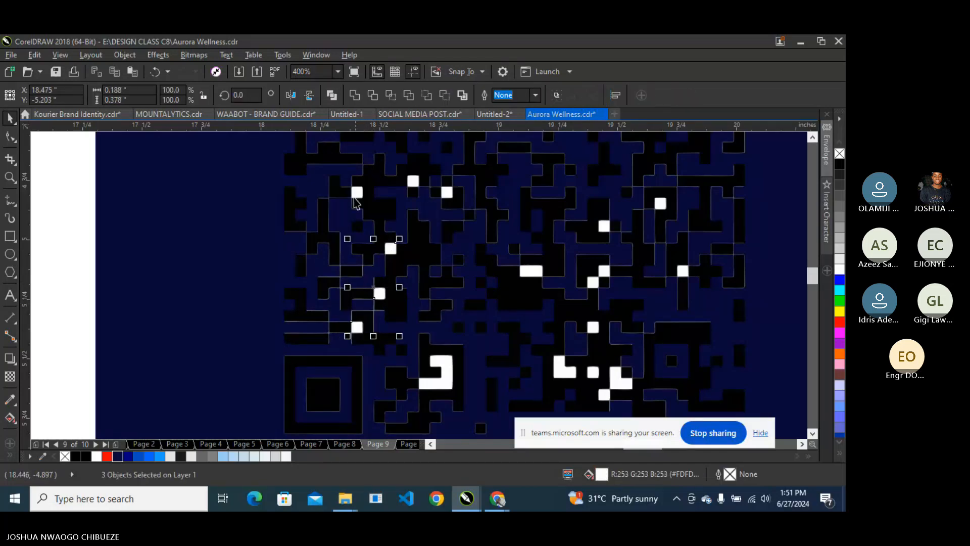
shift+click(414, 185)
shift+click(414, 184)
shift+click(446, 193)
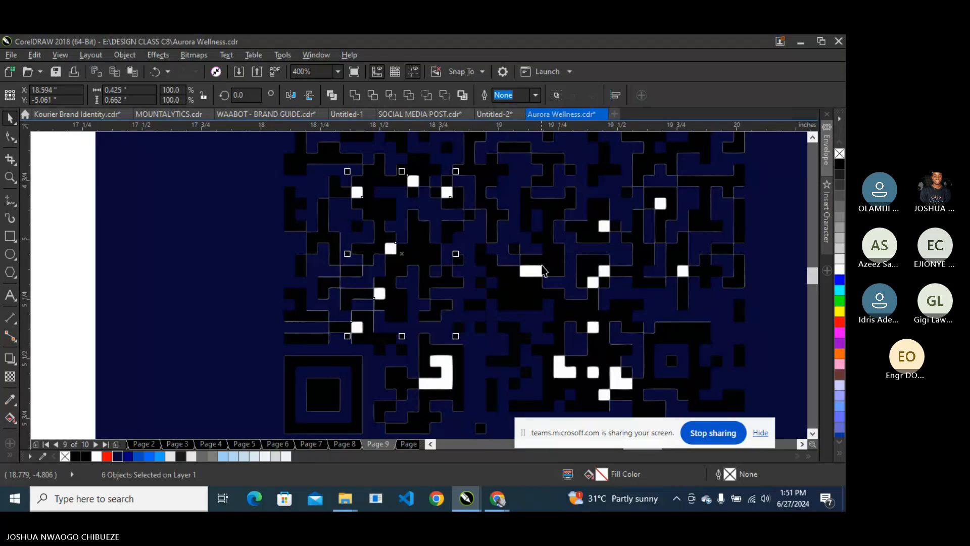
shift+click(541, 269)
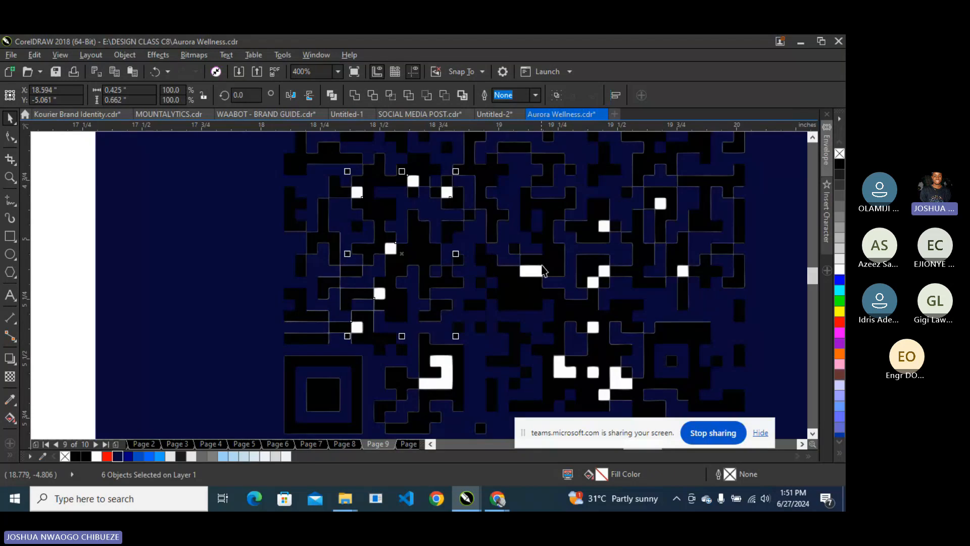
shift+click(593, 283)
shift+click(603, 227)
shift+click(661, 203)
shift+click(680, 258)
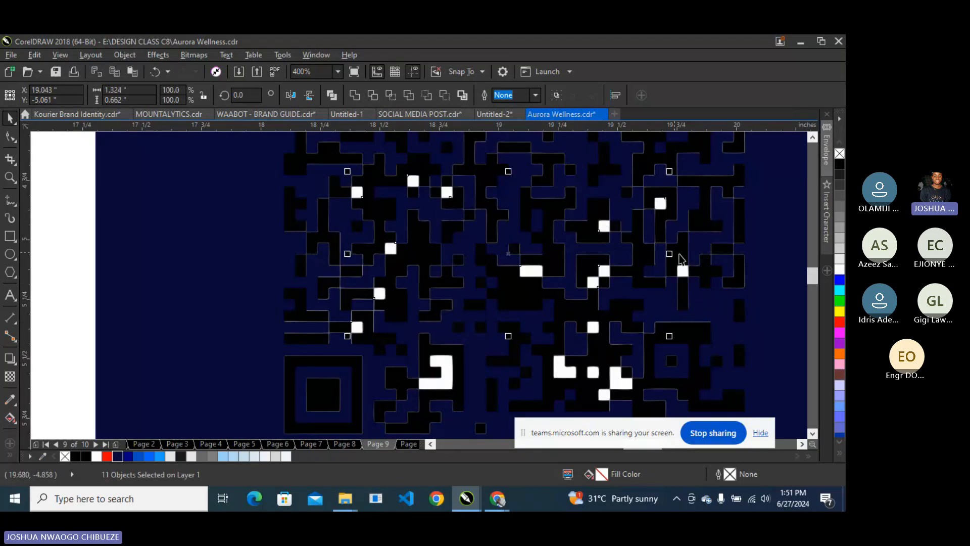
shift+click(682, 269)
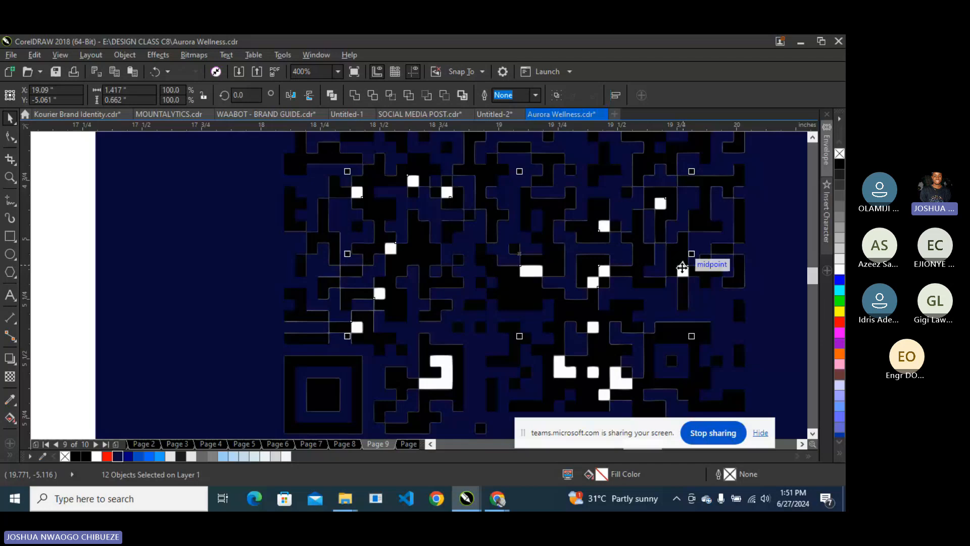
key(Delete)
Try a white outline on the grouped QR code, then undo it.
scroll(550, 306, down, 3)
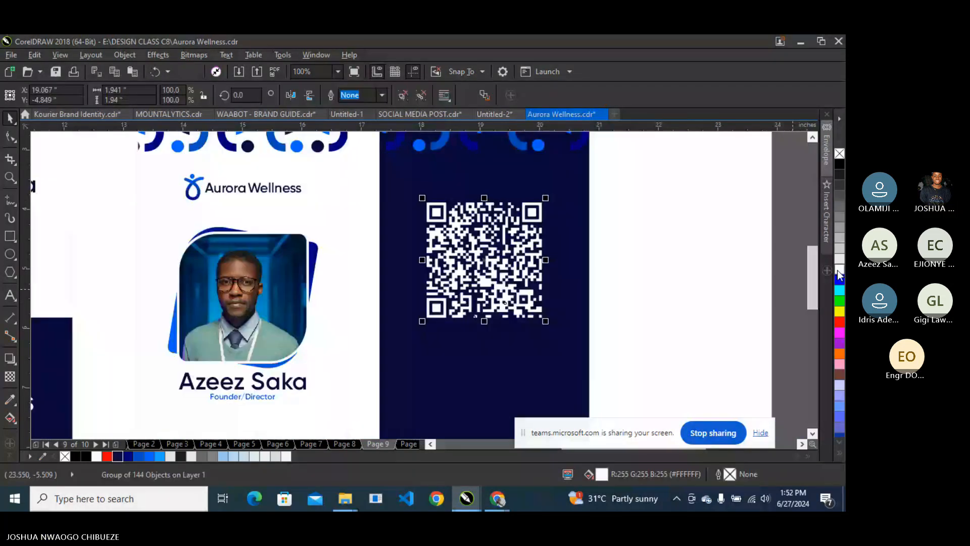
right_click(838, 270)
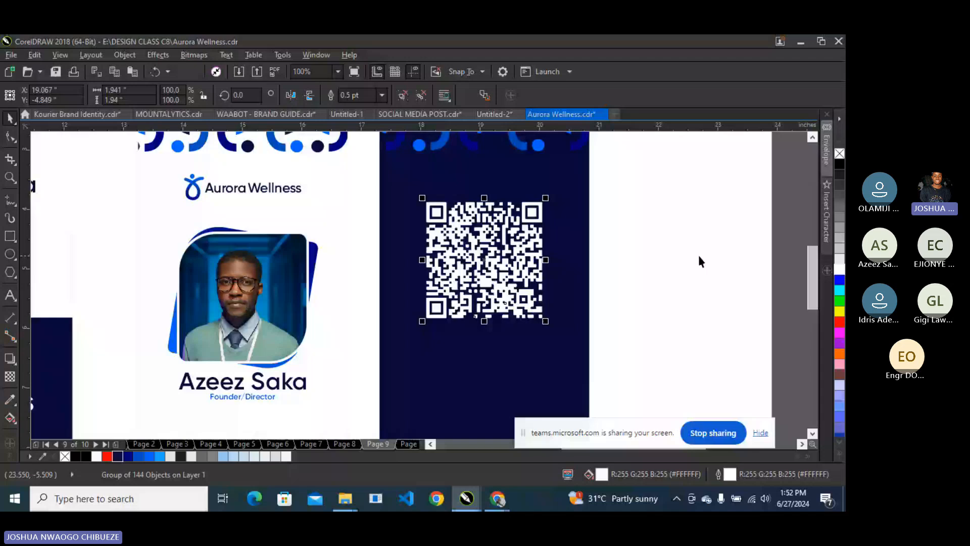
key(ctrl+z)
scroll(429, 218, up, 2)
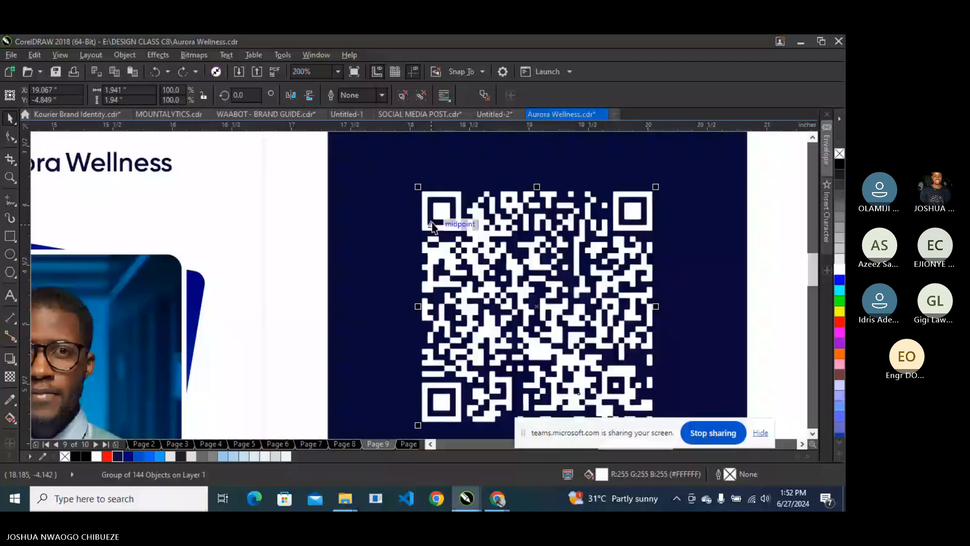
scroll(432, 226, down, 2)
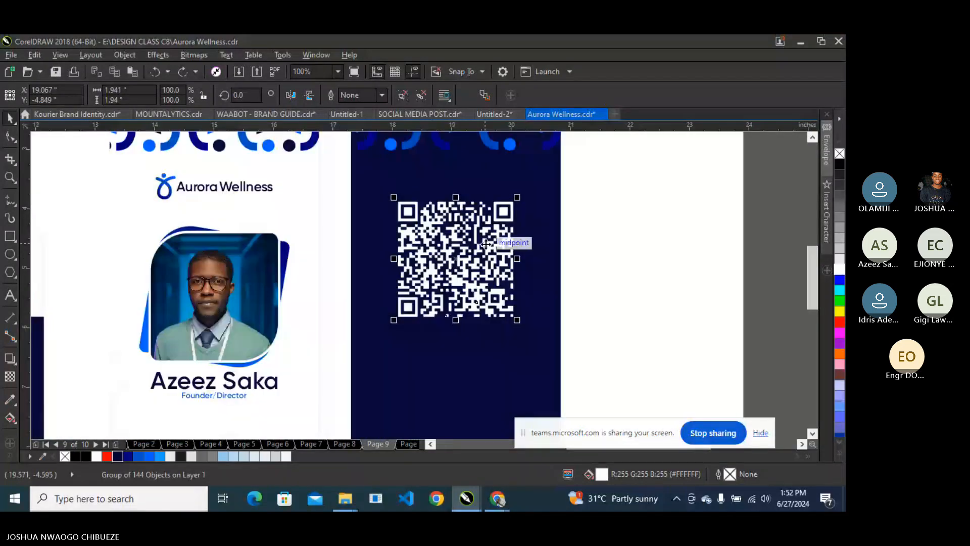
right_click(839, 268)
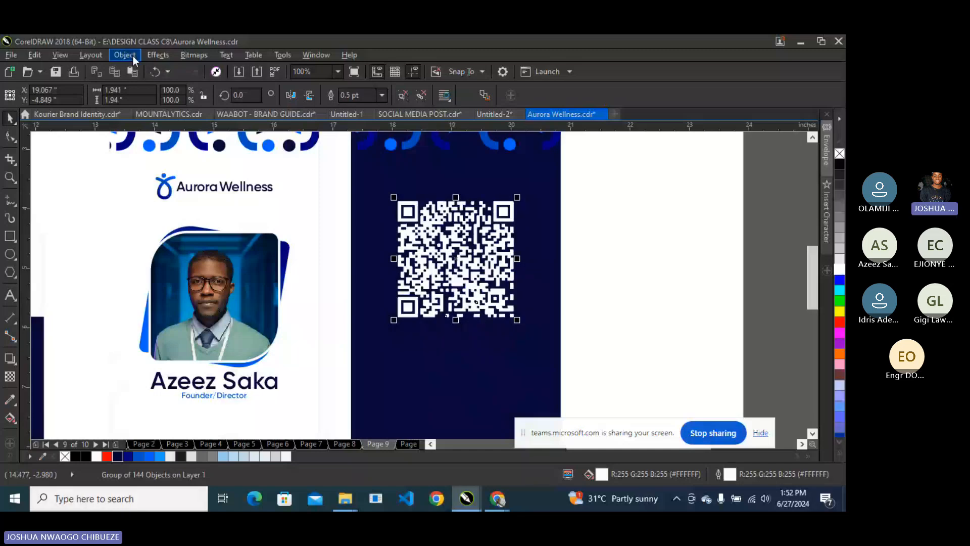
click(132, 56)
click(520, 226)
key(ctrl+z)
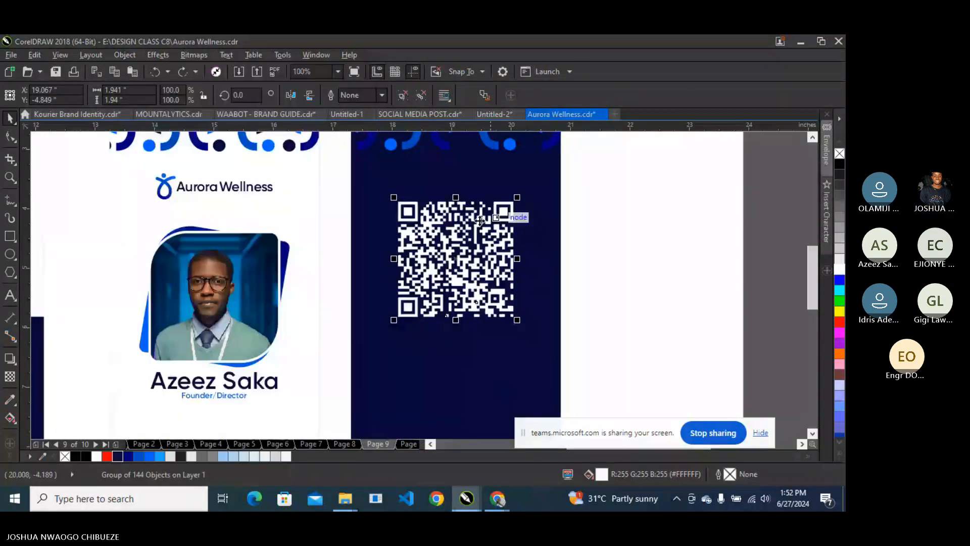
Ungroup the QR code and convert white 0.5 pt outlines on its pieces into separate objects.
right_click(443, 223)
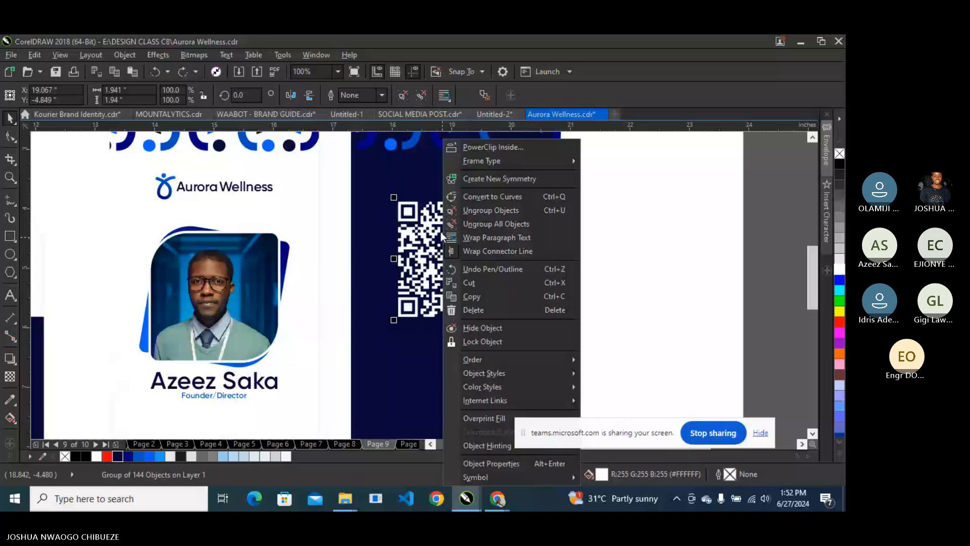
click(498, 211)
right_click(837, 269)
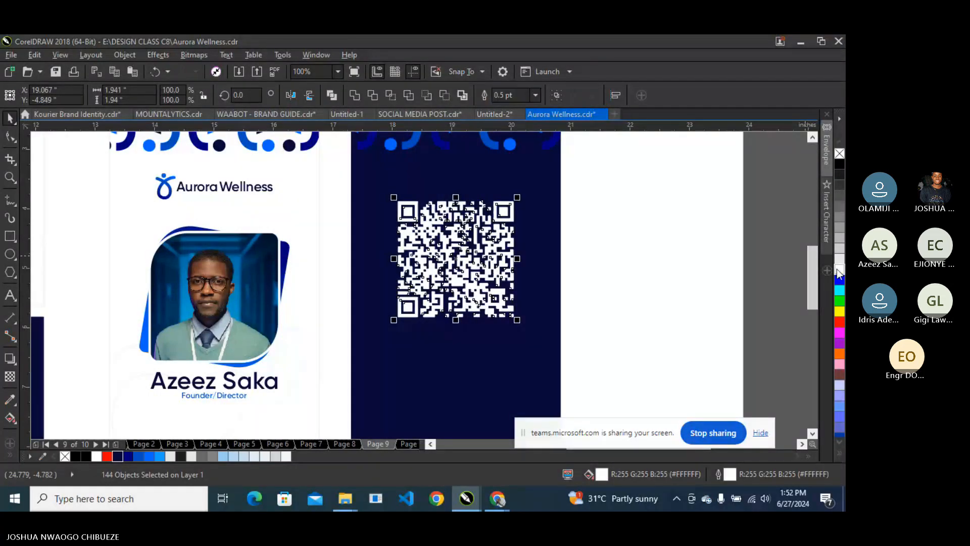
click(128, 54)
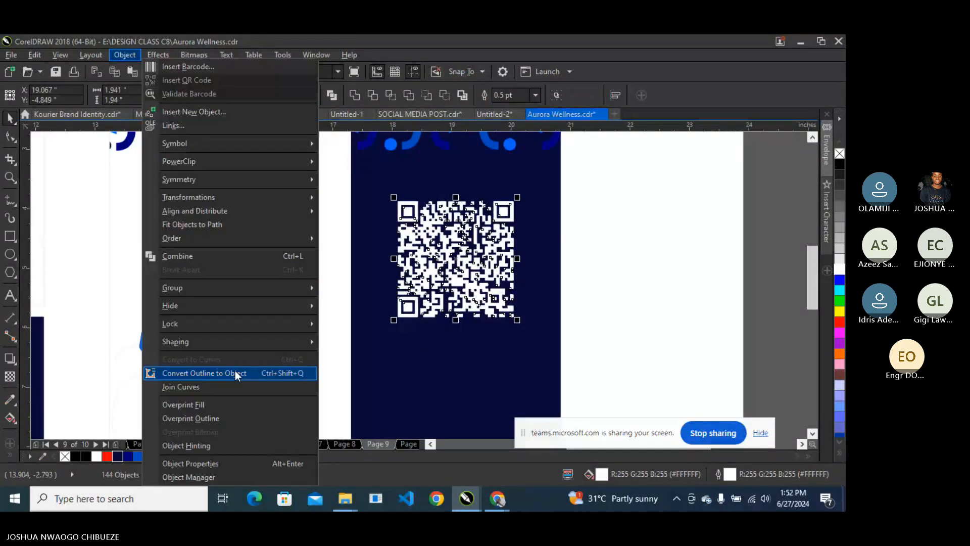
click(235, 372)
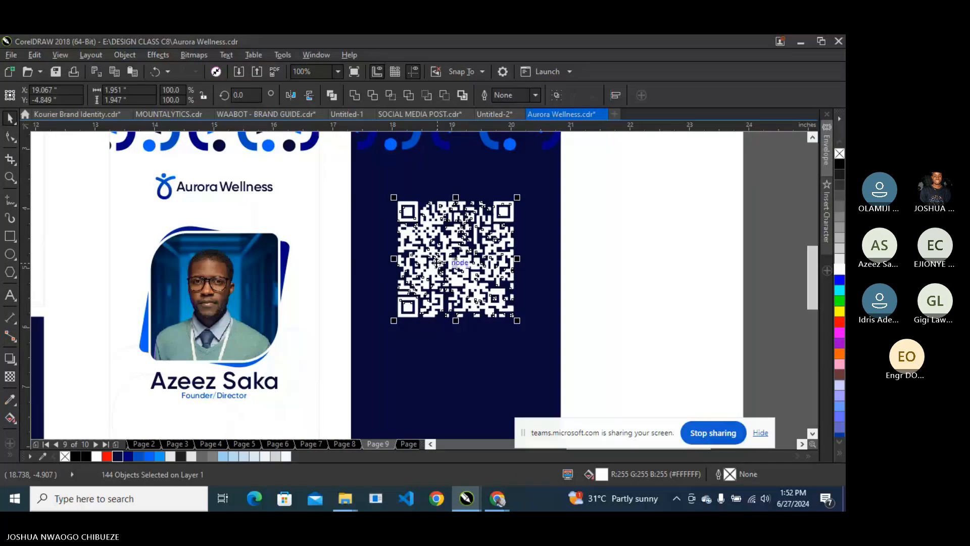
Move the converted outline objects below the QR code and delete them.
drag(437, 261, 422, 392)
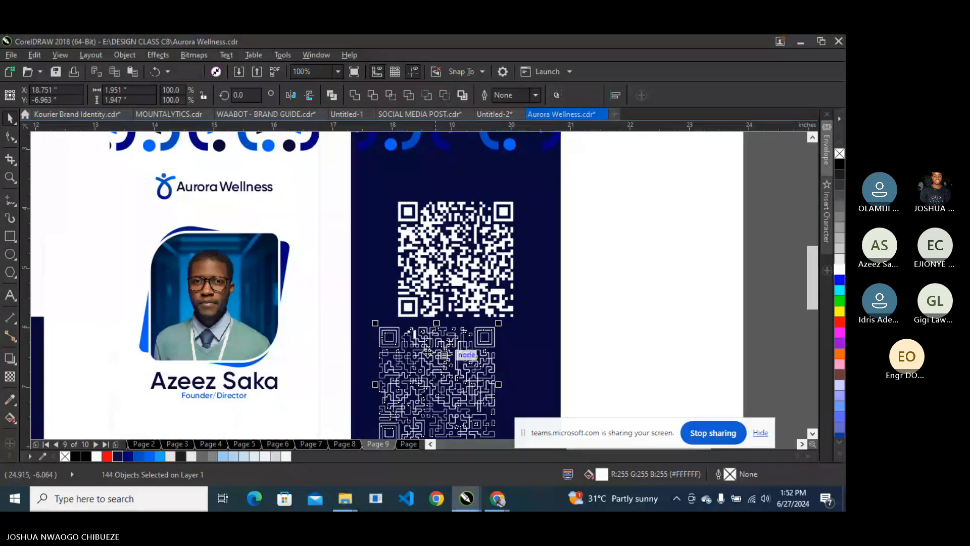
right_click(400, 352)
click(430, 310)
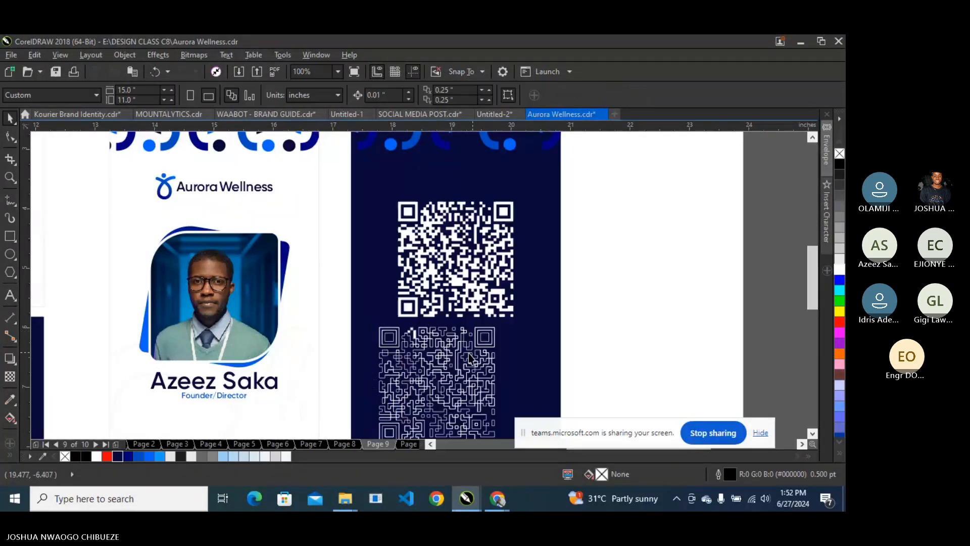
click(441, 355)
drag(592, 309, 367, 428)
click(574, 303)
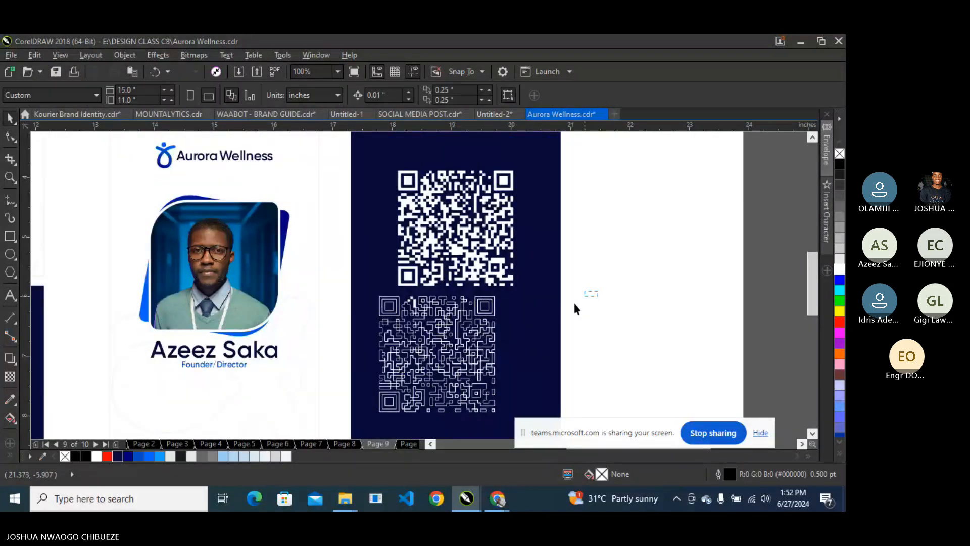
drag(575, 302, 362, 418)
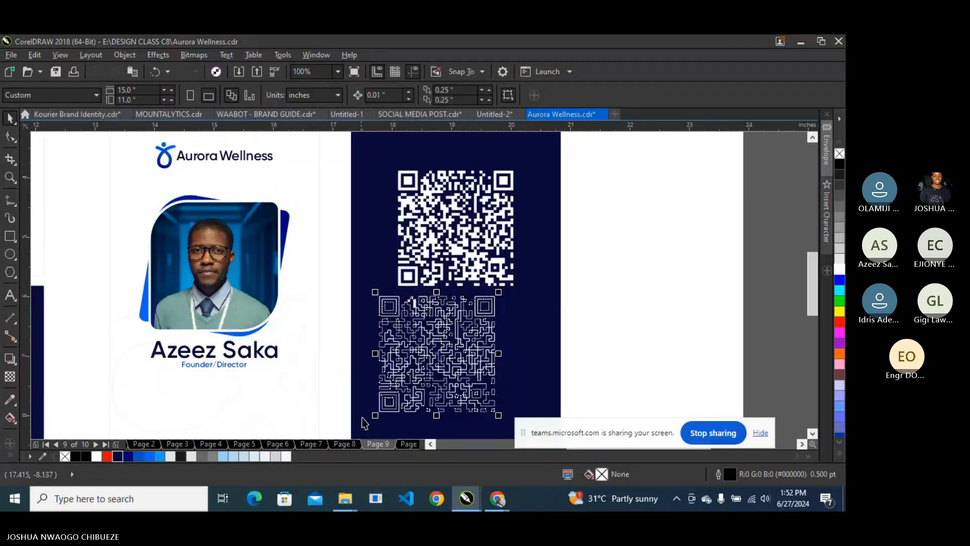
right_click(838, 268)
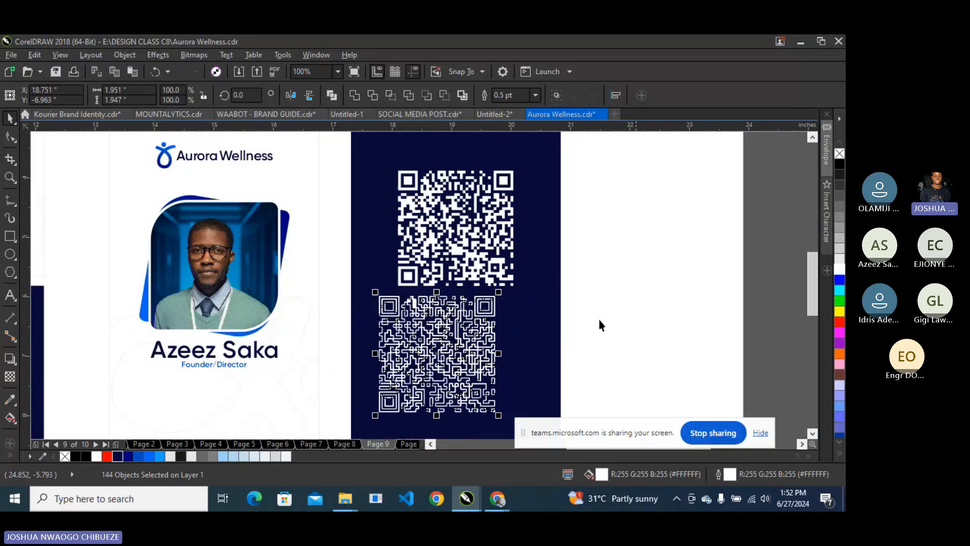
key(Delete)
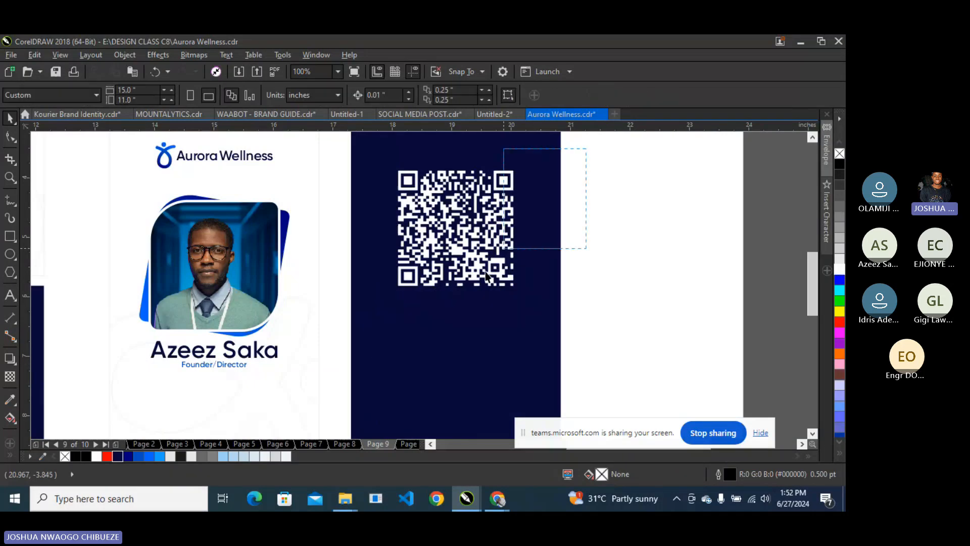
Fill the QR code on the dark back card with the bright blue #0065FF.
click(485, 276)
scroll(383, 315, down, 2)
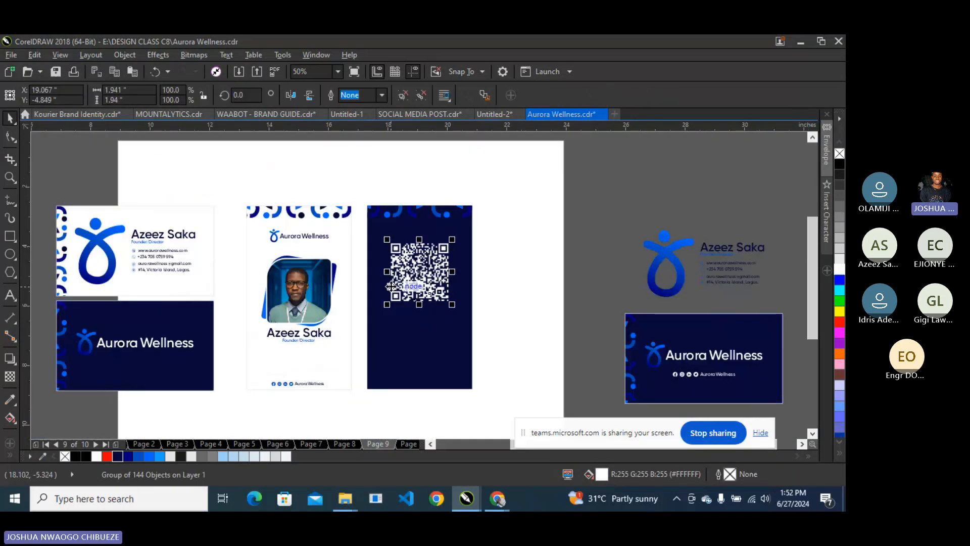
scroll(390, 286, up, 2)
click(149, 456)
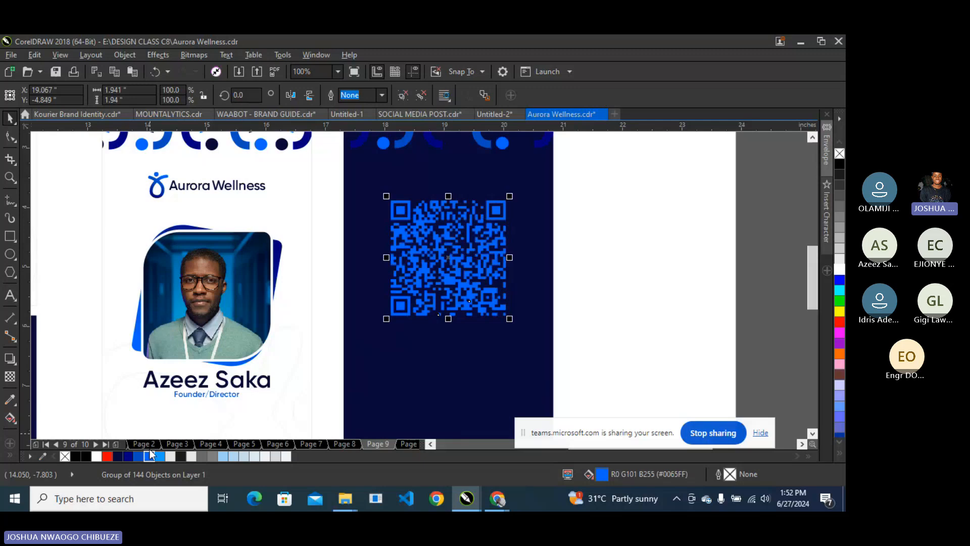
click(608, 205)
scroll(470, 276, down, 2)
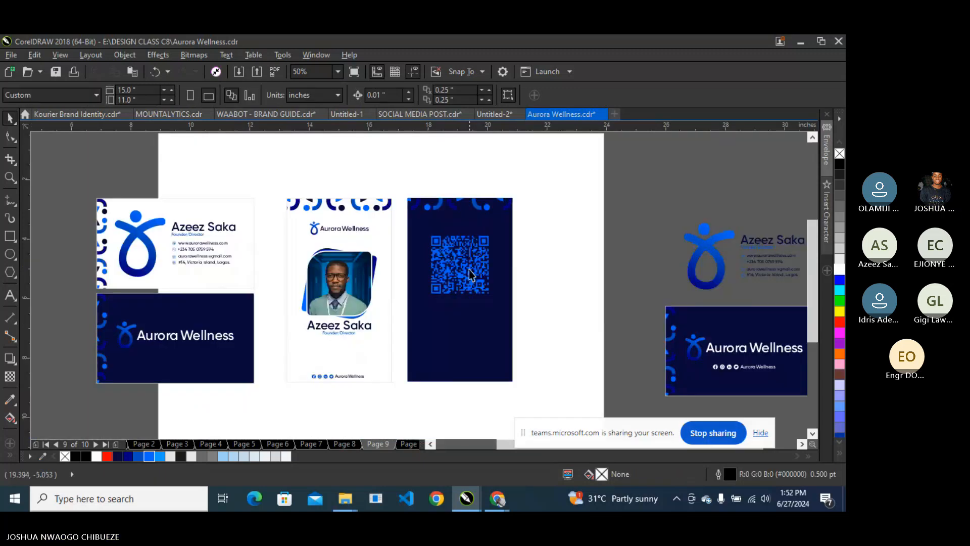
Scale the QR code down to about 1.74 in wide and move it up about 0.25 in on the back card.
scroll(472, 276, up, 2)
drag(560, 178, 316, 349)
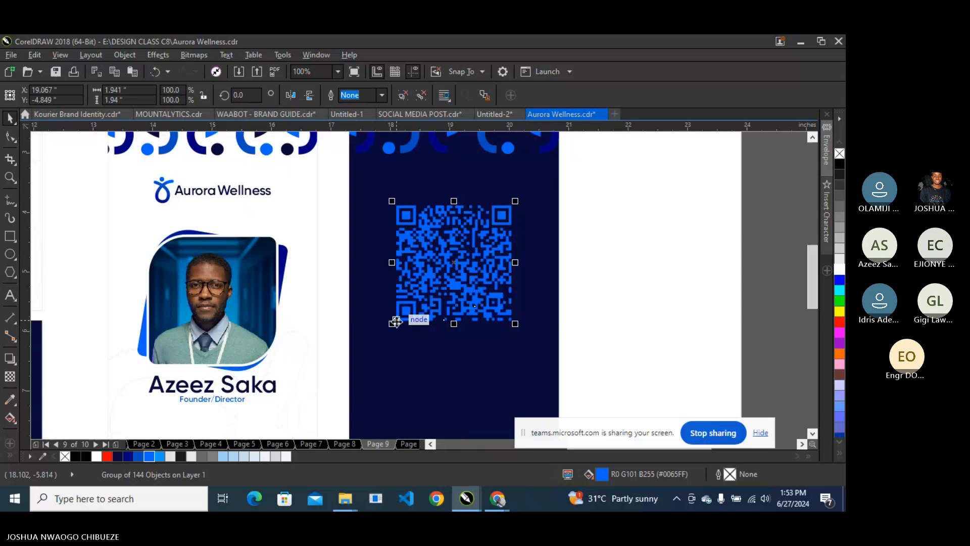
drag(395, 322, 402, 317)
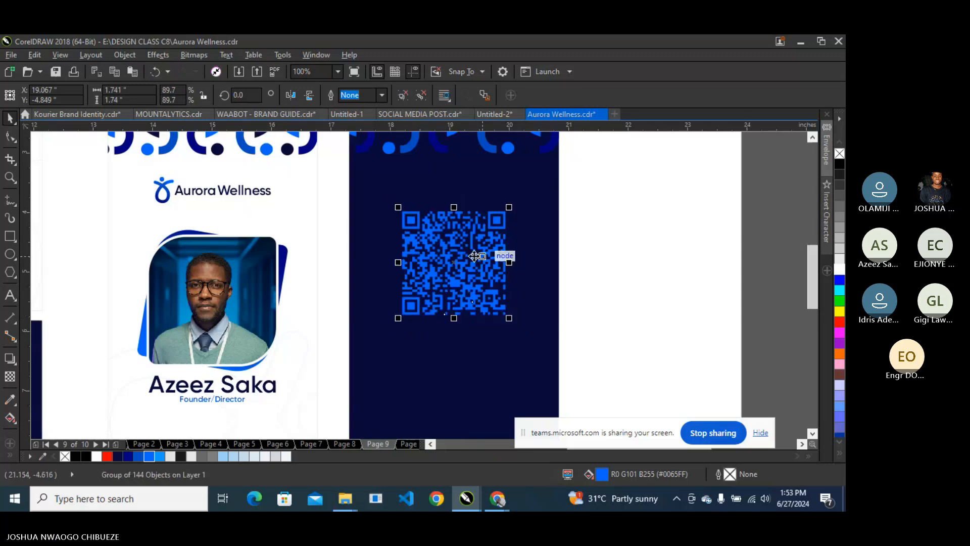
drag(475, 256, 459, 245)
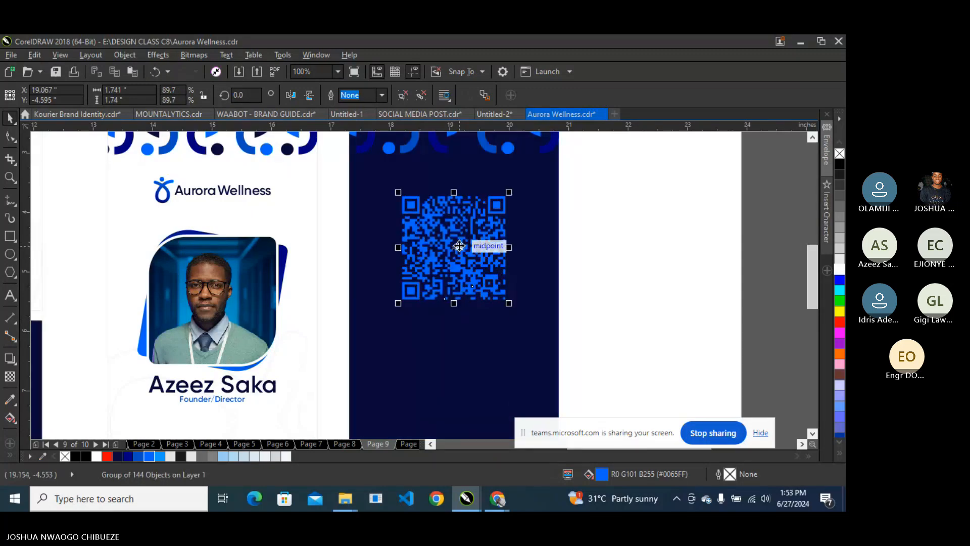
scroll(459, 246, down, 1)
scroll(454, 250, up, 1)
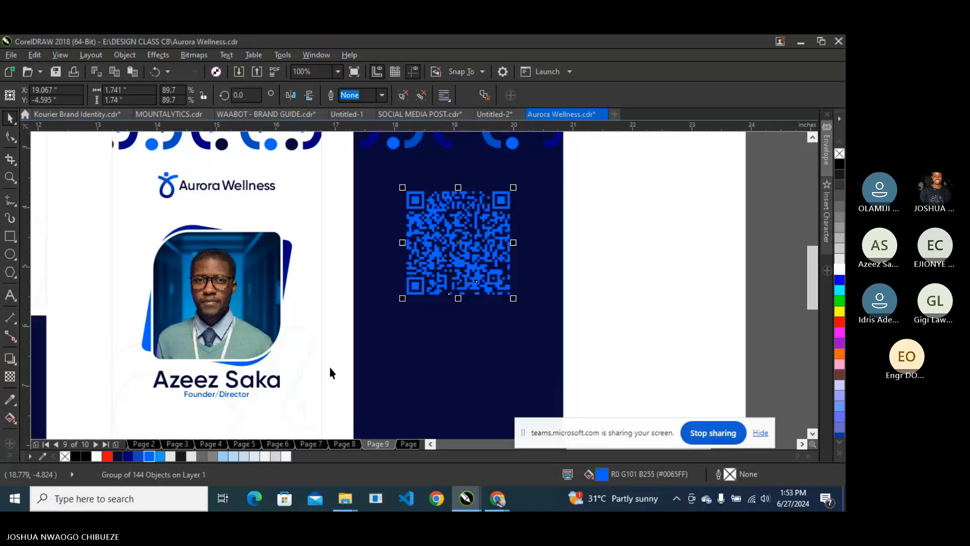
Fill the QR code with the off-white palette colour #F2F5F7.
click(277, 460)
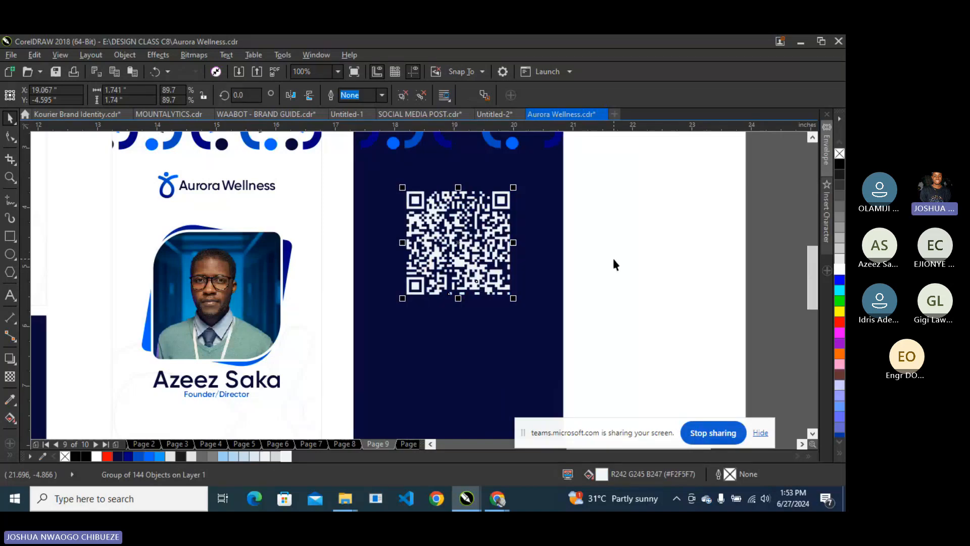
shift+click(532, 210)
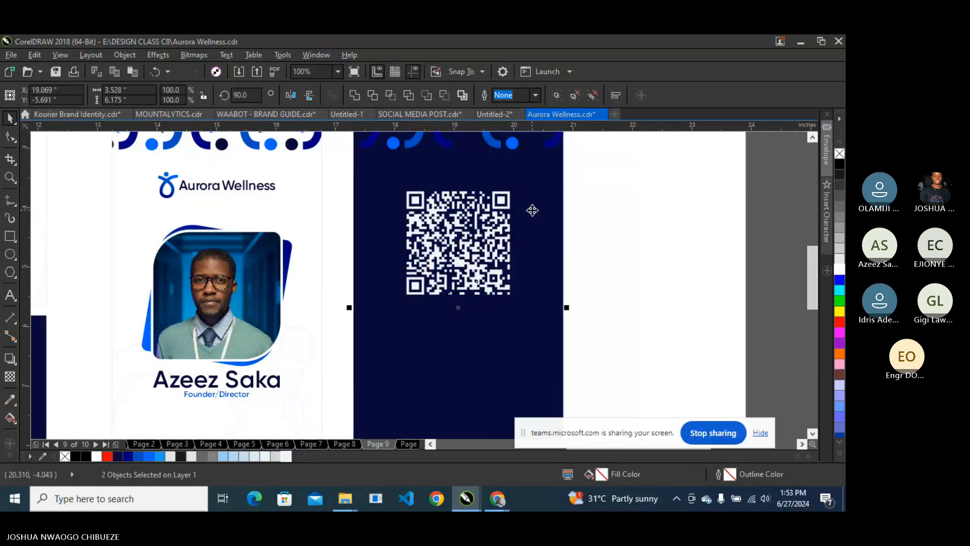
click(581, 201)
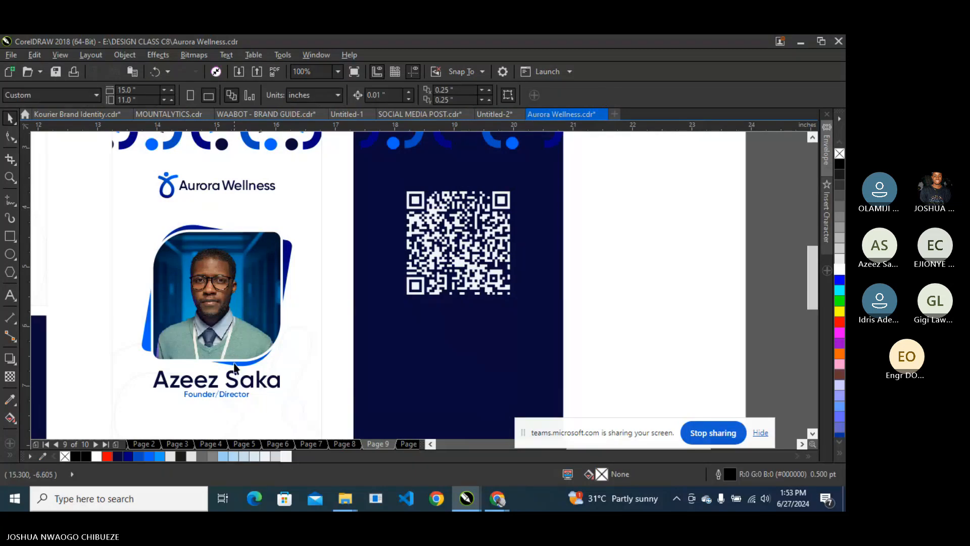
Copy the cardholder's name from the front card to just below the QR code and fill the copy white.
click(217, 385)
drag(216, 376, 459, 315)
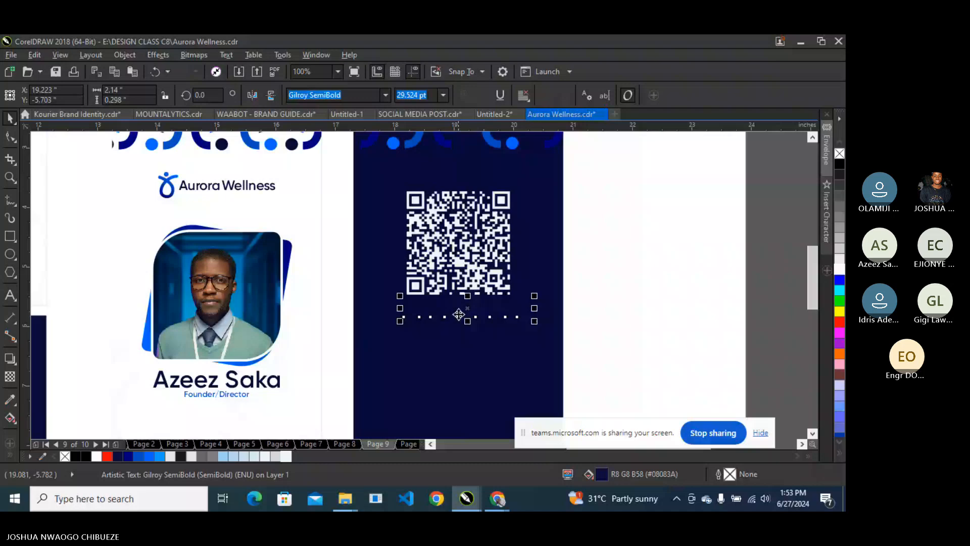
click(840, 273)
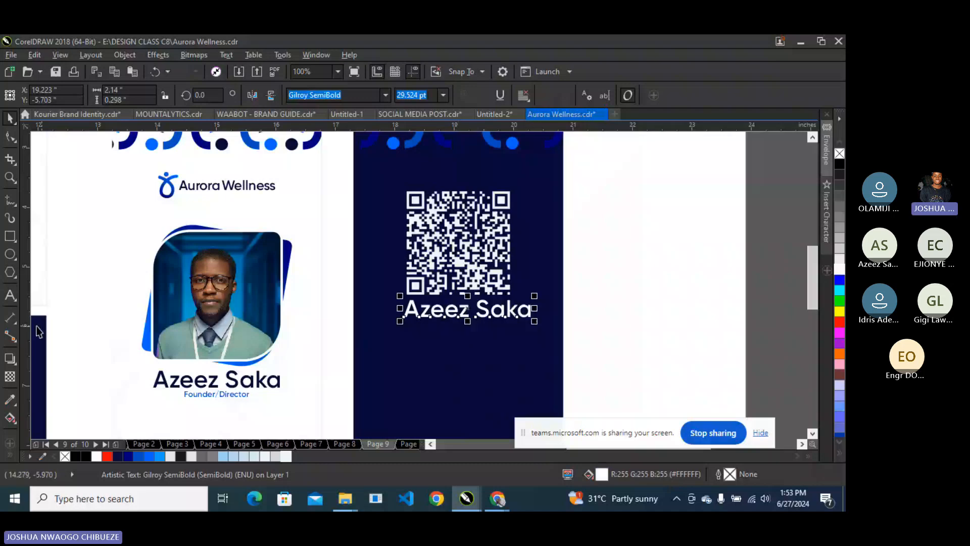
Replace the copied name below the QR code with the text "SCAN QR CODE".
key(F8)
key(ctrl+a)
text(SCAN BAR)
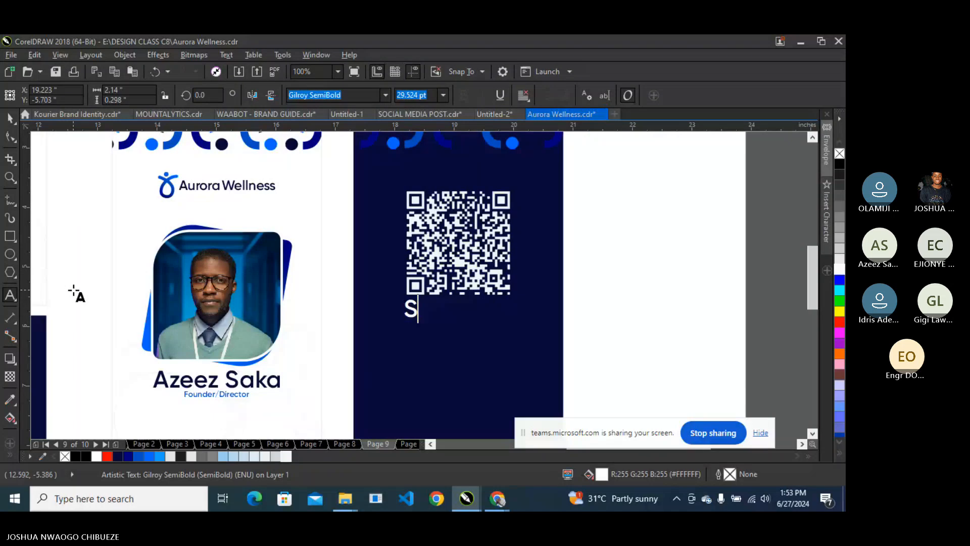
key(BackSpace)
key(BackSpace)
key(BackSpace)
text(Q)
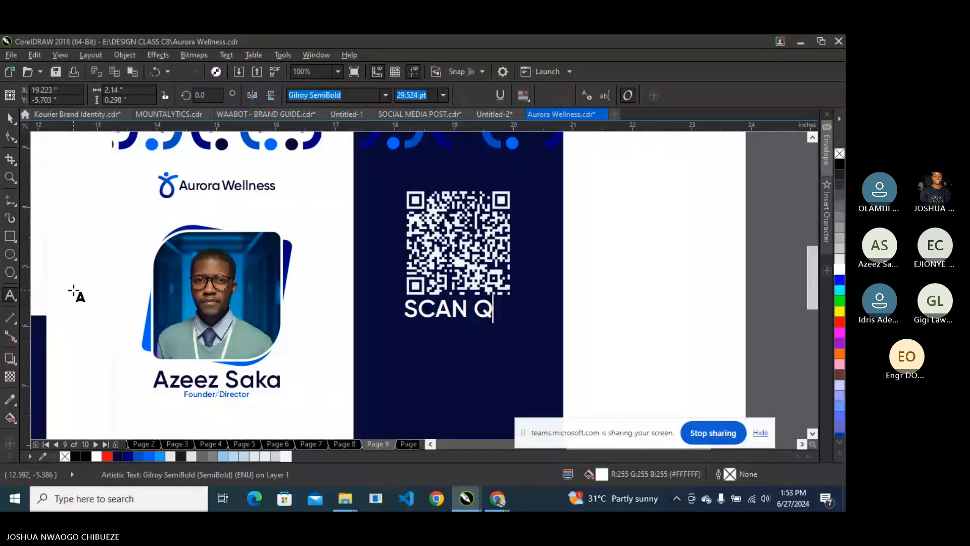
text(R CODE)
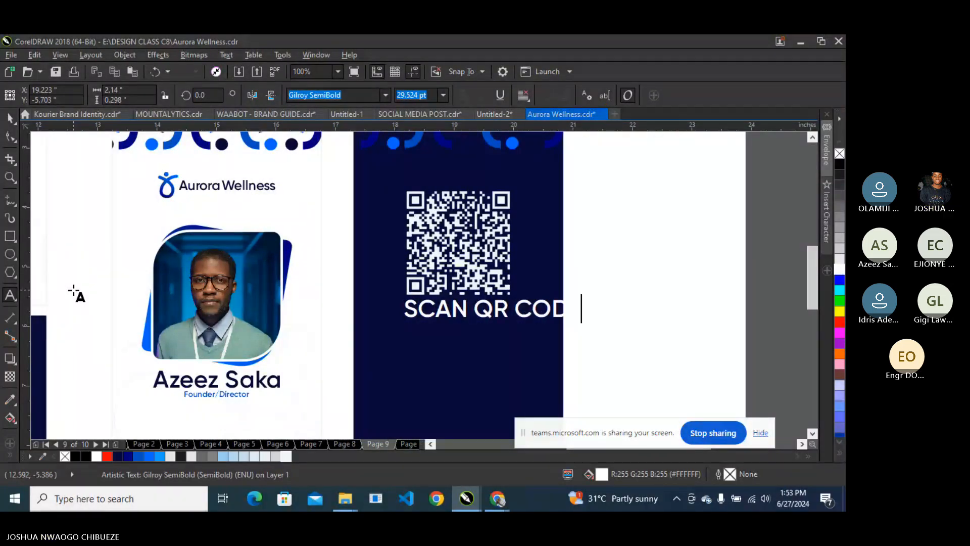
click(11, 117)
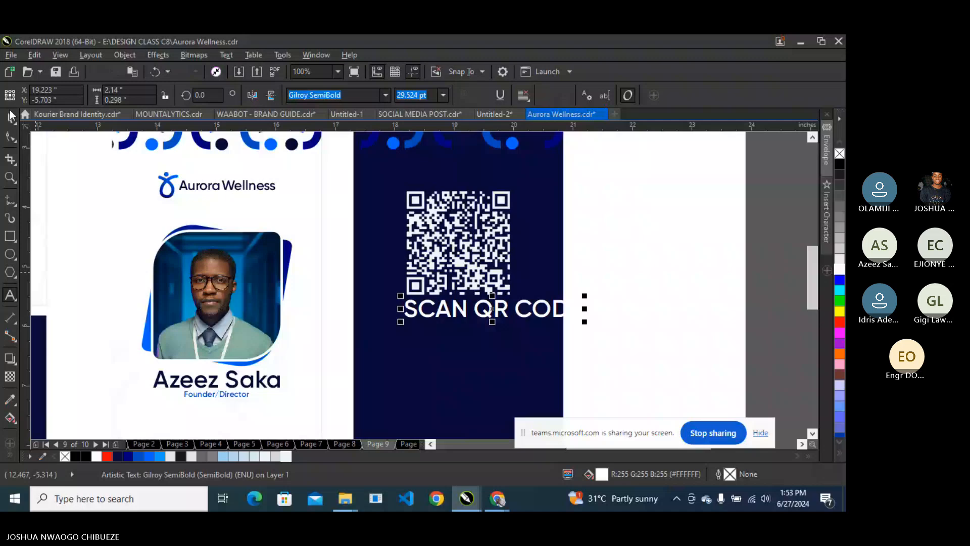
Scale the "SCAN QR CODE" caption down to about 17.8 pt and set its font to Gilroy Heavy.
drag(585, 322, 514, 323)
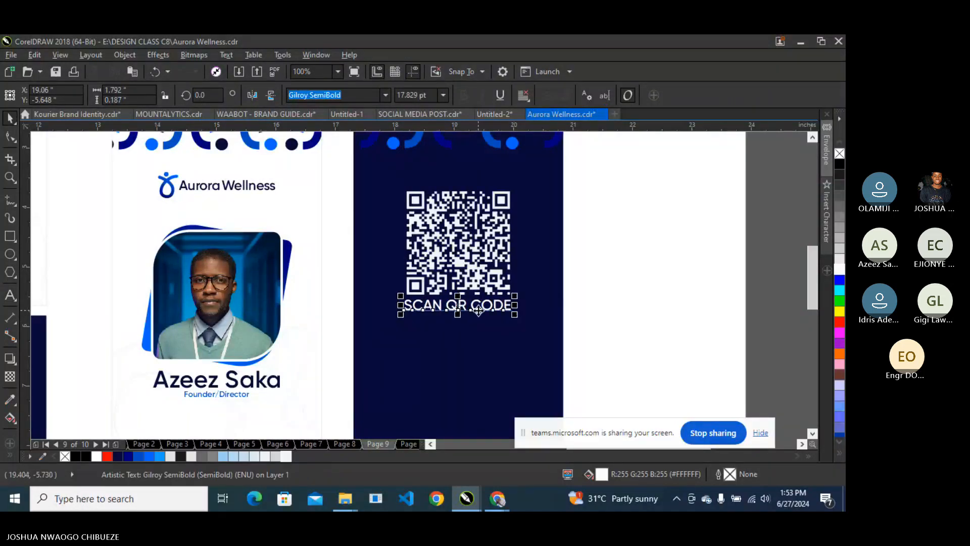
key(Down)
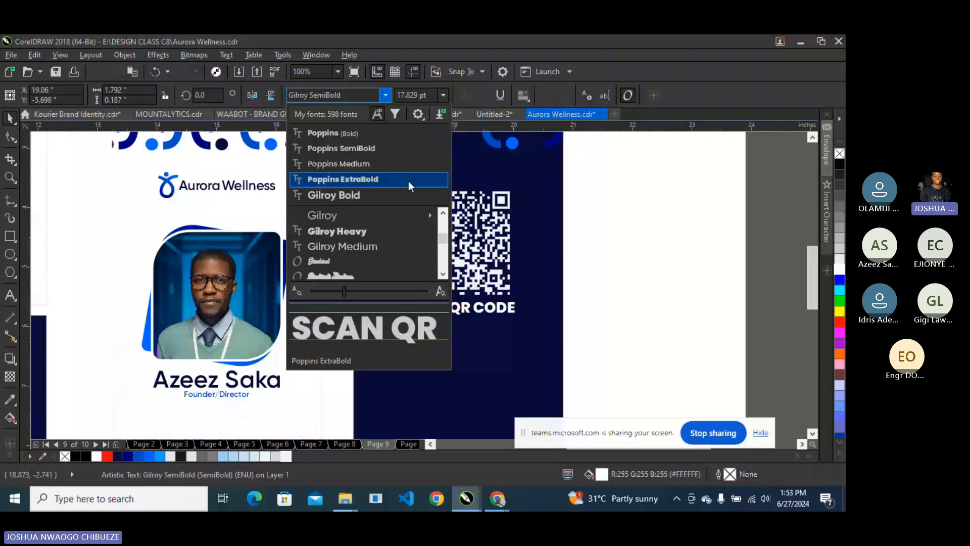
click(409, 181)
click(253, 380)
click(405, 310)
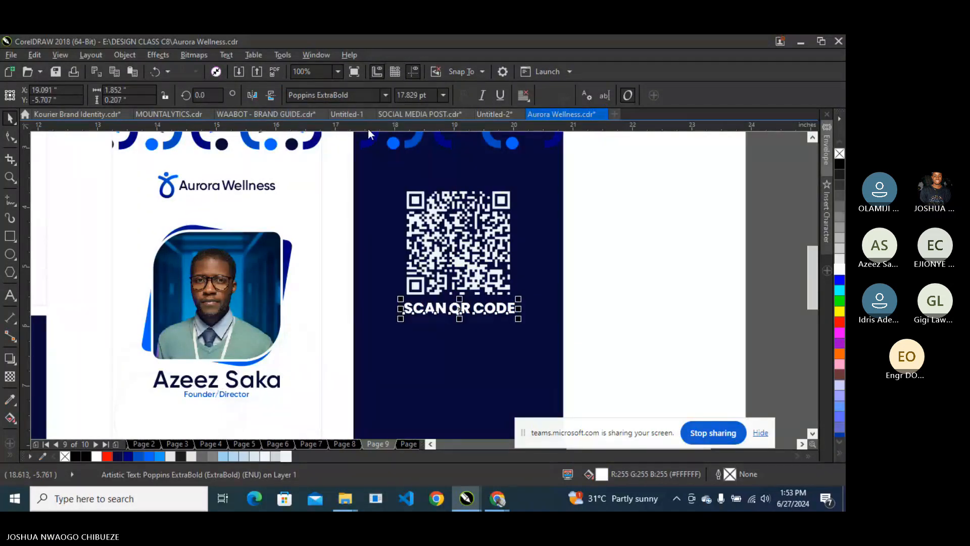
click(385, 95)
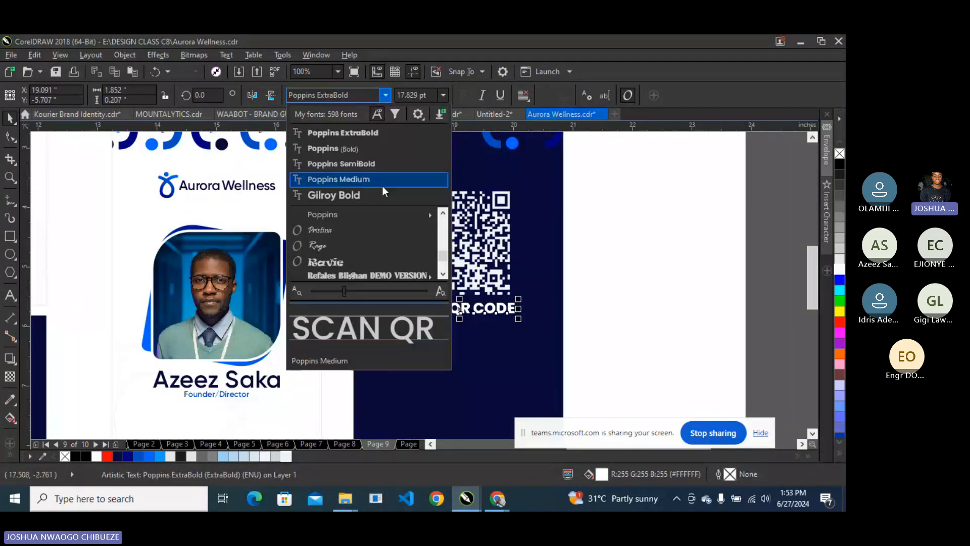
click(382, 192)
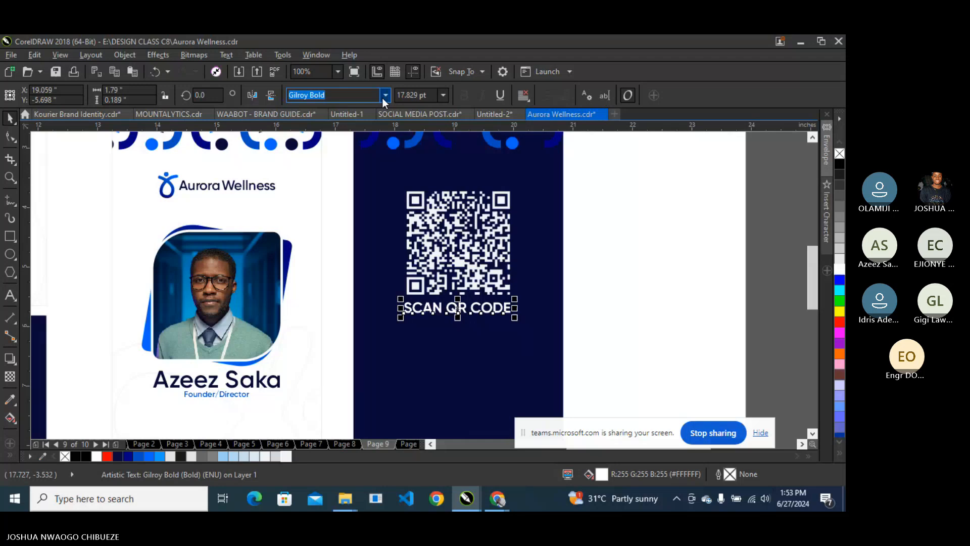
click(384, 97)
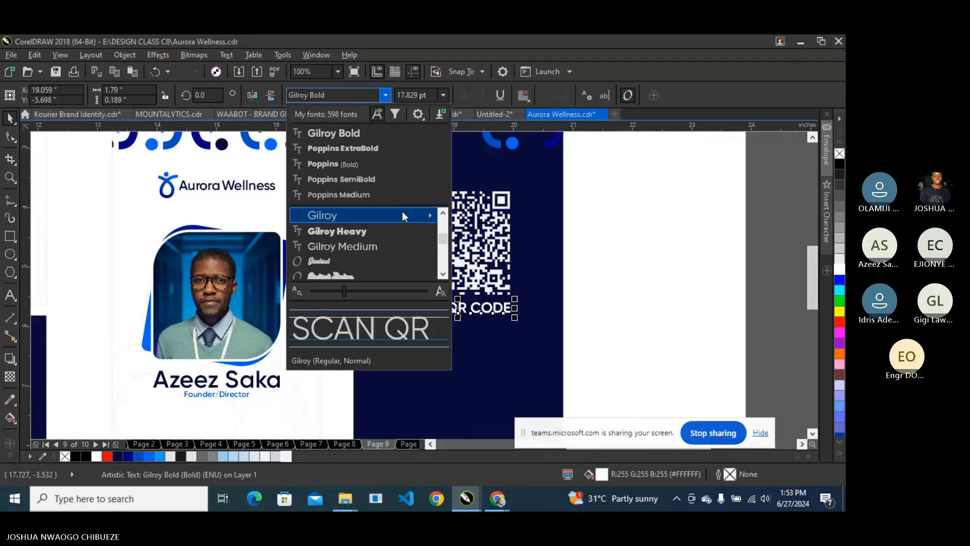
click(381, 234)
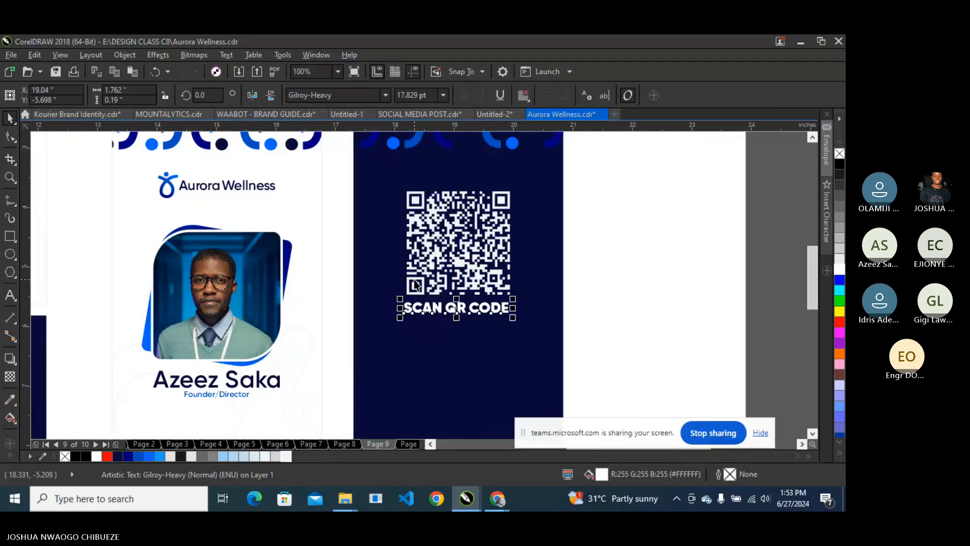
Centre the caption horizontally under the QR code on the back card.
click(415, 284)
shift+click(457, 307)
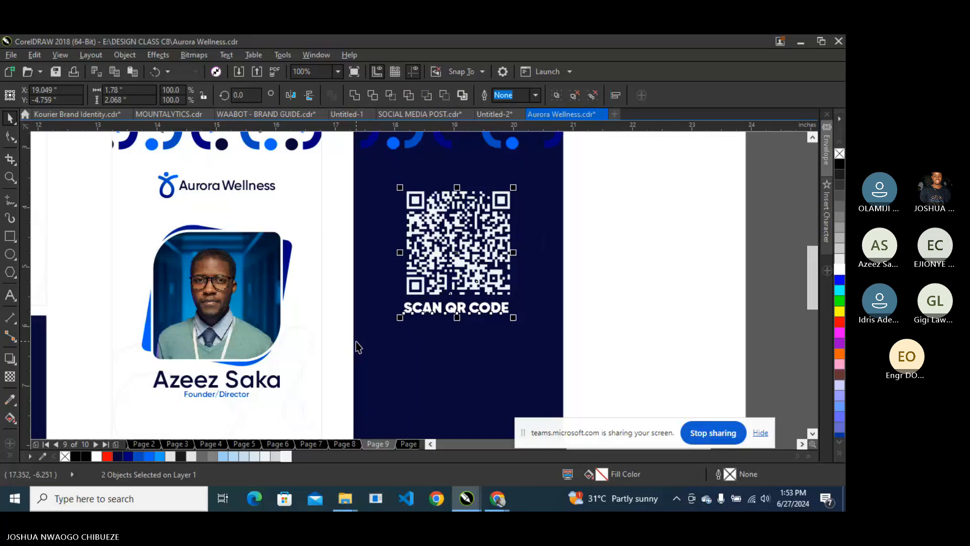
shift+click(355, 342)
key(c)
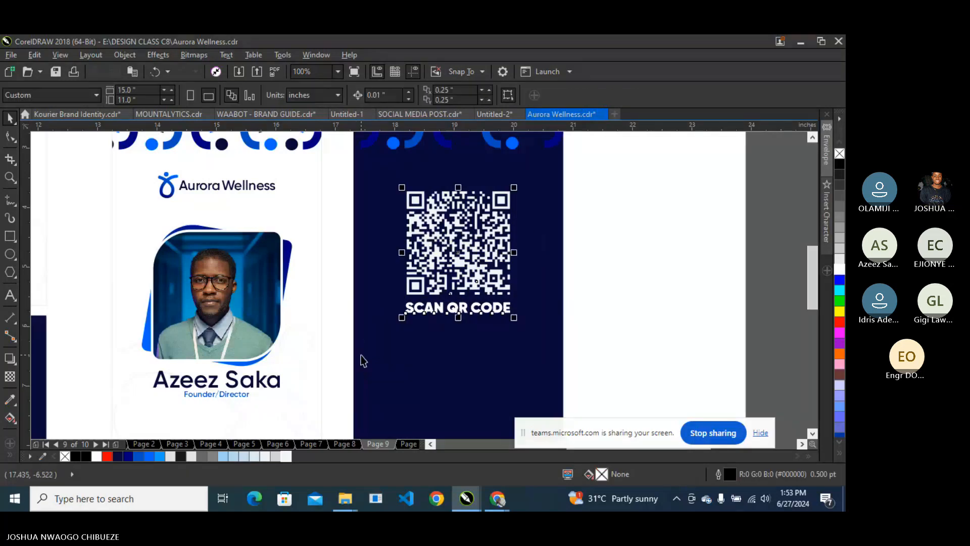
shift+click(361, 362)
key(Escape)
Place the spare contact details group below the caption on the back card, filled white and enlarged to about 2.24 in wide.
scroll(384, 234, down, 2)
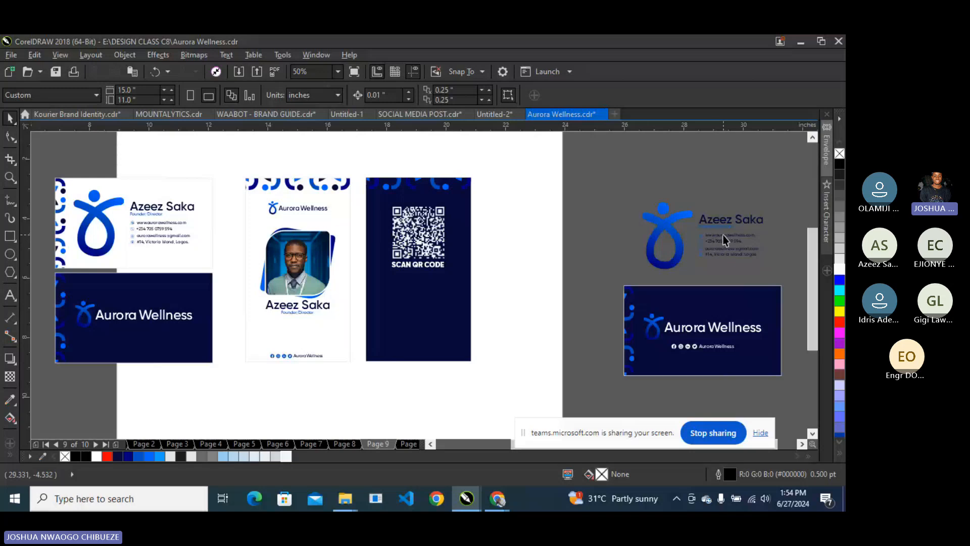
drag(716, 244, 389, 296)
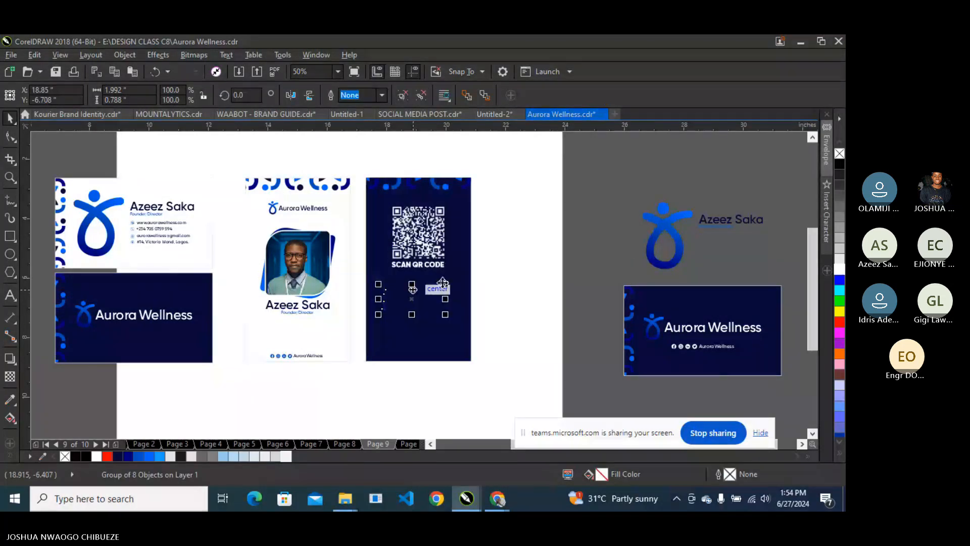
click(837, 270)
scroll(413, 284, up, 2)
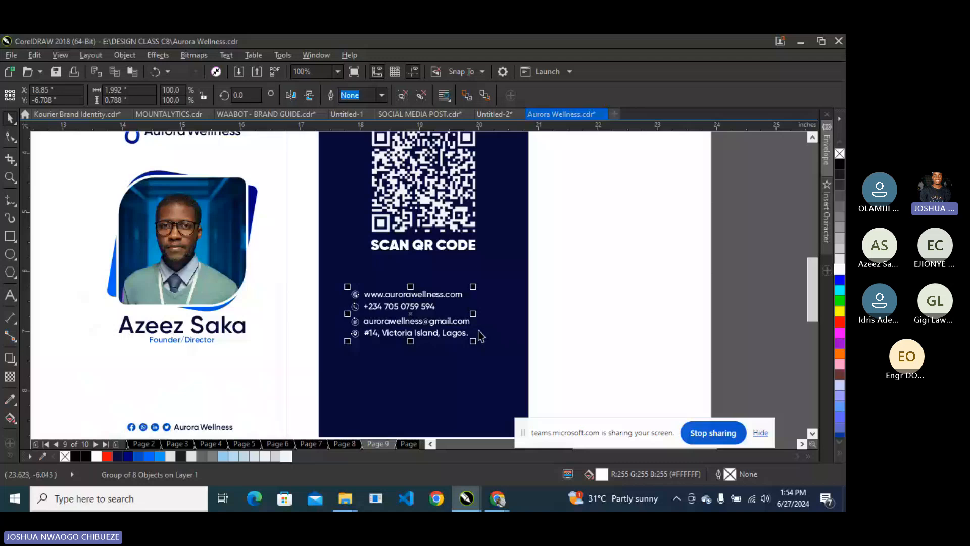
drag(474, 343, 488, 346)
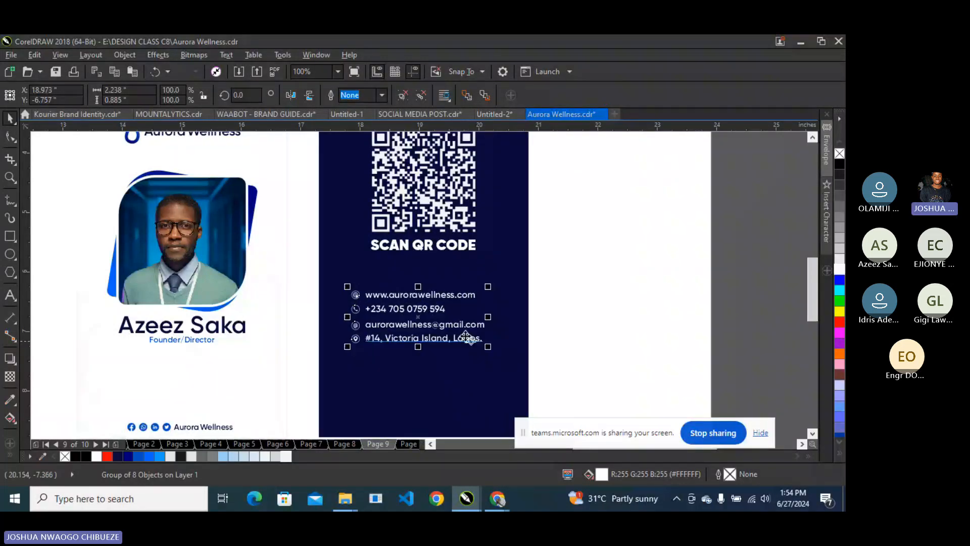
Ungroup the contact details and regroup each of the four lines with its own icon.
right_click(466, 337)
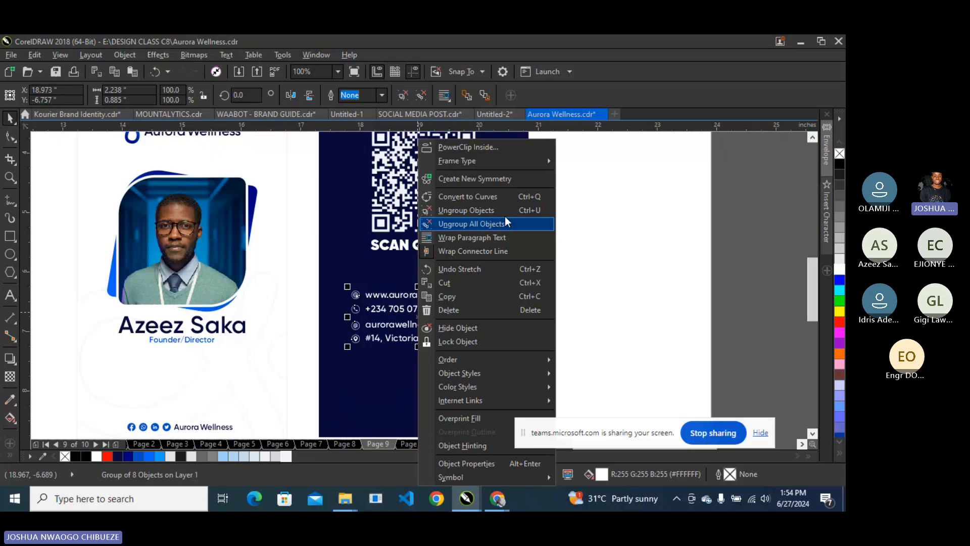
click(654, 289)
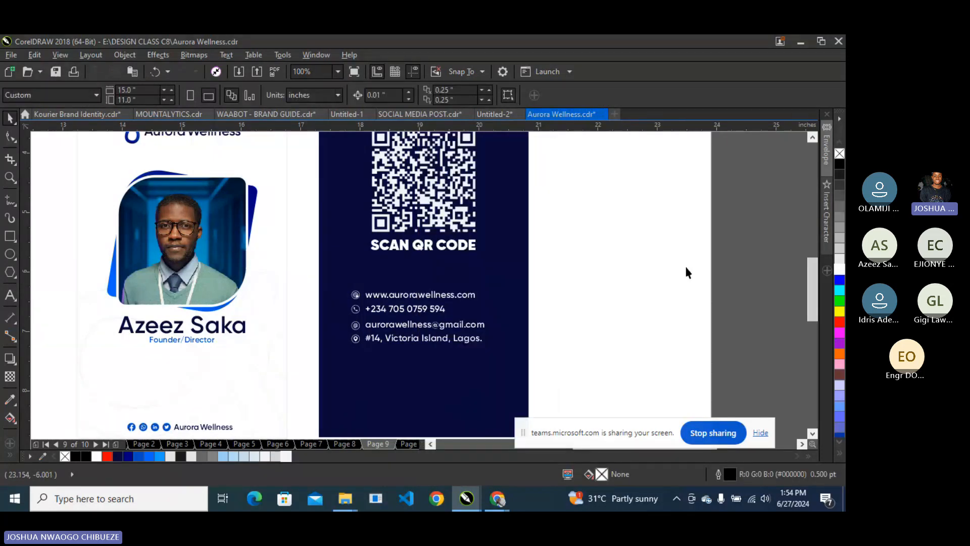
drag(684, 264, 336, 305)
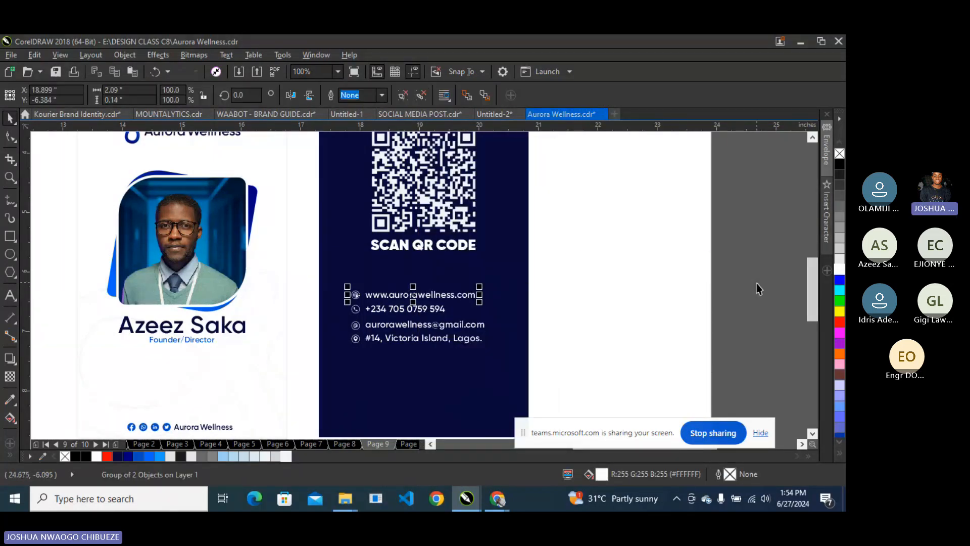
drag(455, 302, 326, 326)
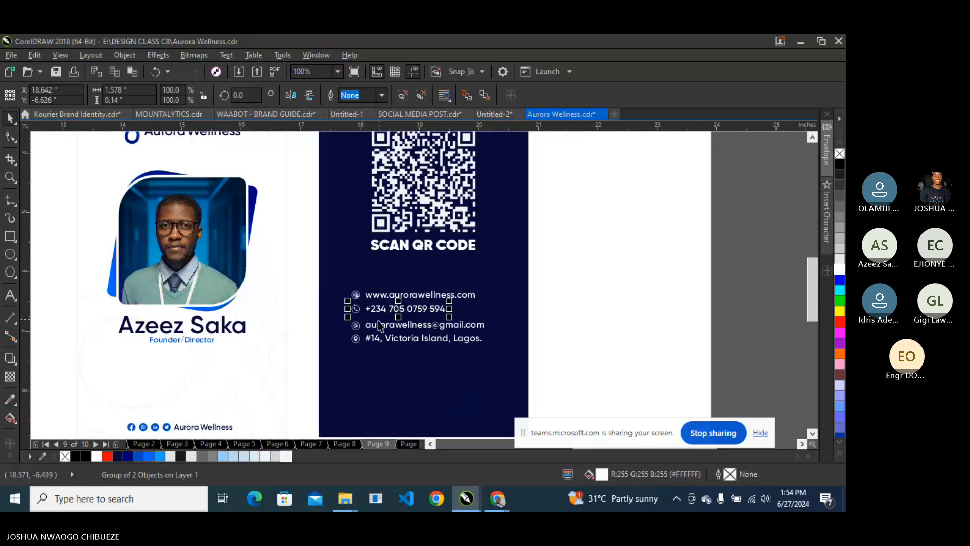
click(378, 324)
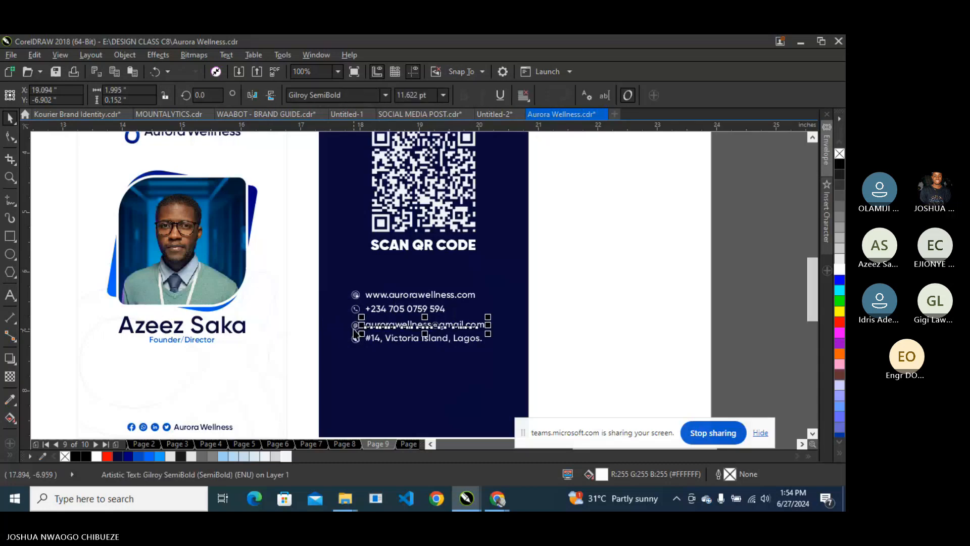
click(355, 339)
Centre the four contact lines horizontally with the QR code and caption on the back card.
drag(756, 255, 346, 339)
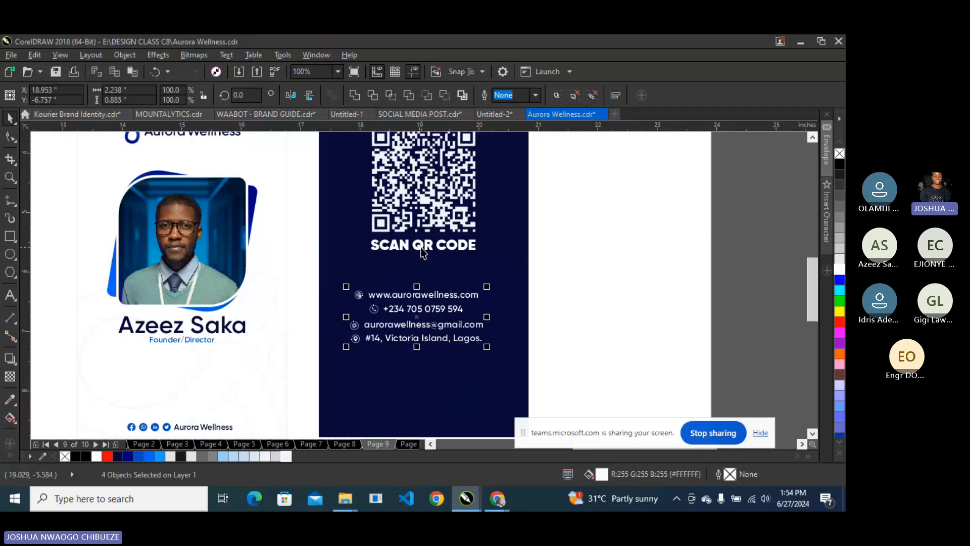
key(c)
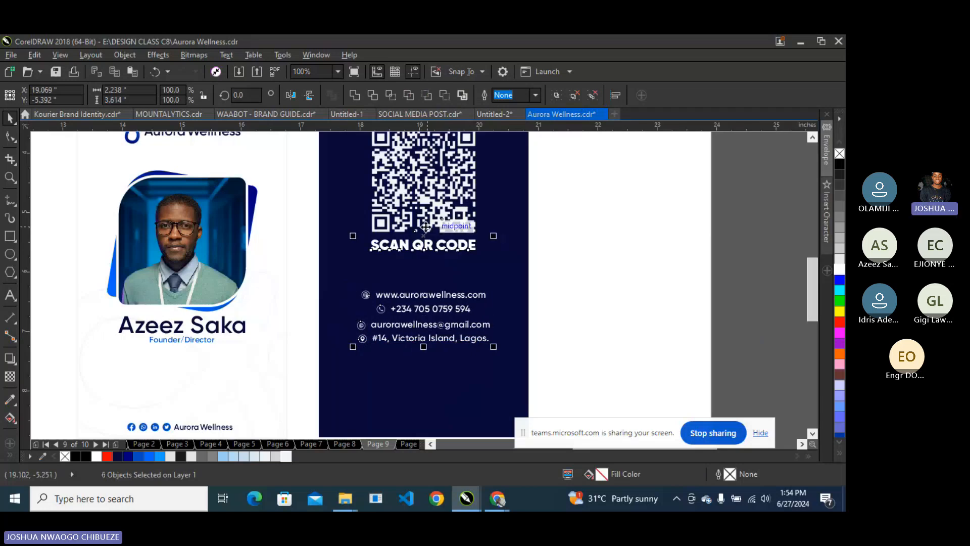
shift+click(500, 219)
scroll(501, 219, down, 1)
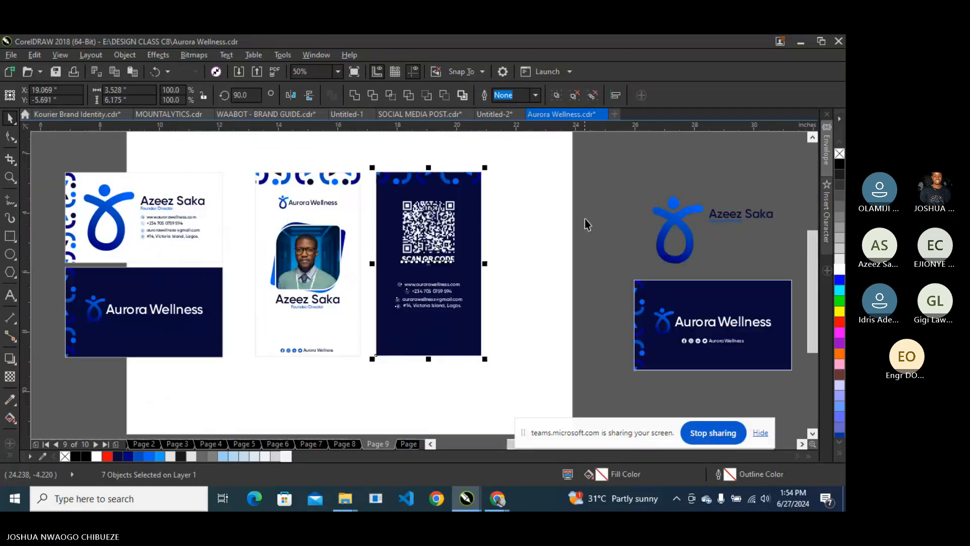
Enlarge the QR code about its centre and move the caption down clear of its lower edge.
click(457, 207)
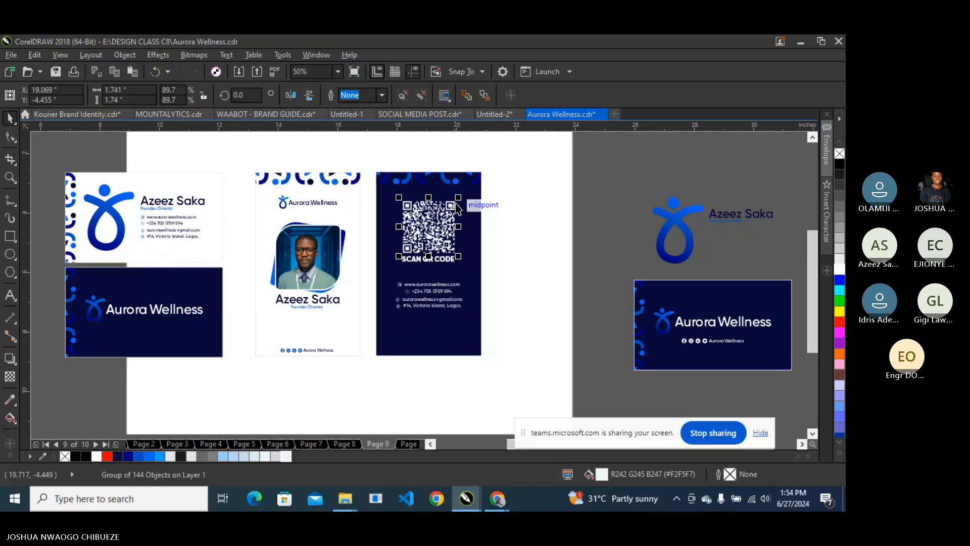
drag(585, 240, 369, 280)
key(Down)
key(Down)
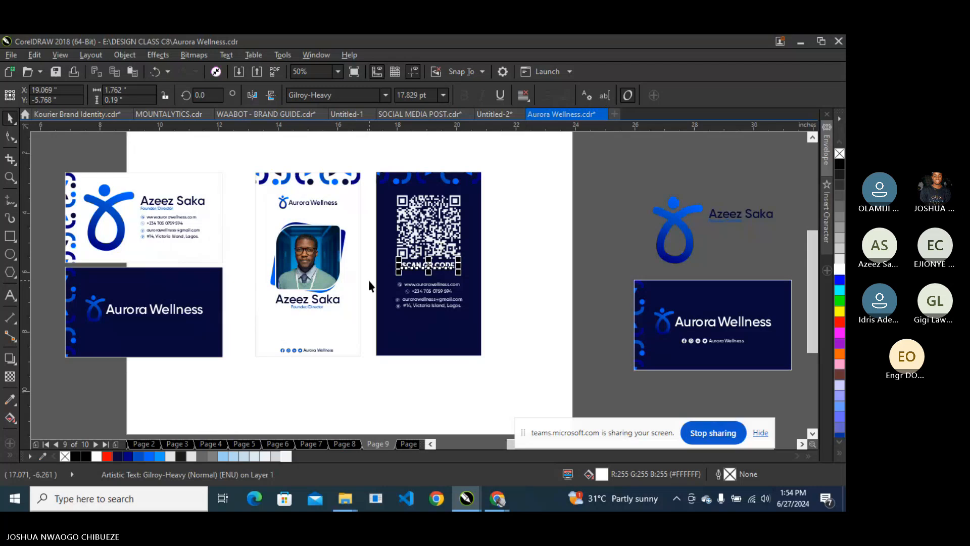
Set the caption's font size to 15 pt and keep it centred under the QR code.
click(412, 95)
text(15)
key(Return)
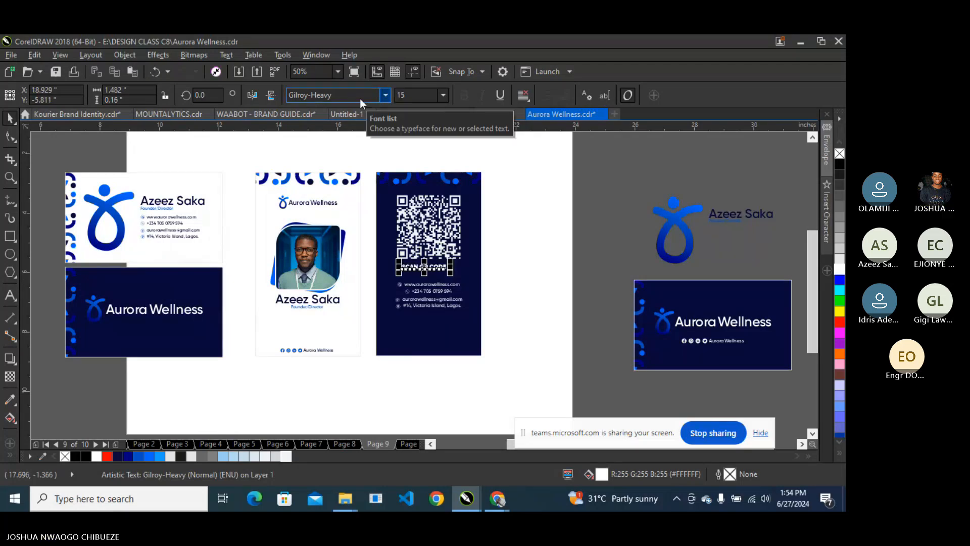
key(Escape)
Scale the QR code about its centre to about 2.01 in wide.
scroll(450, 207, up, 2)
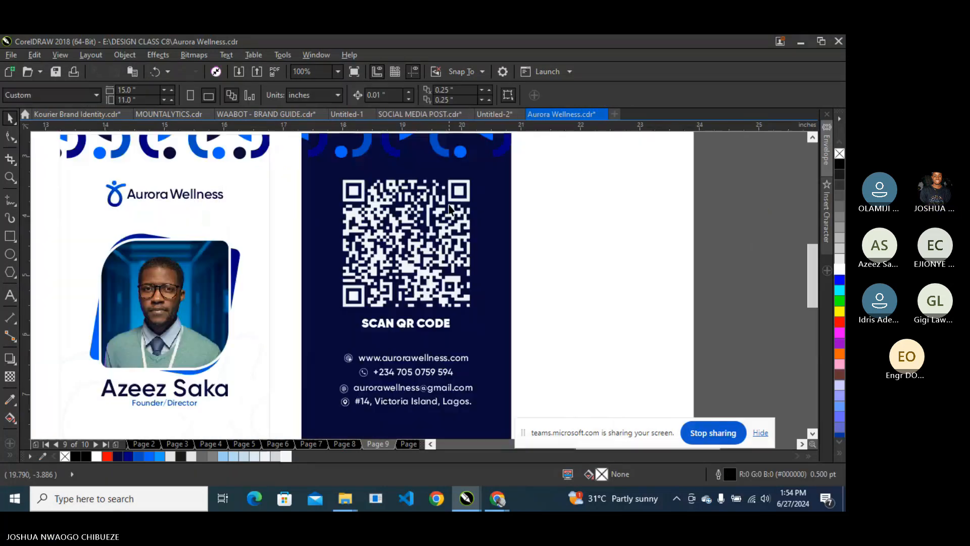
click(450, 207)
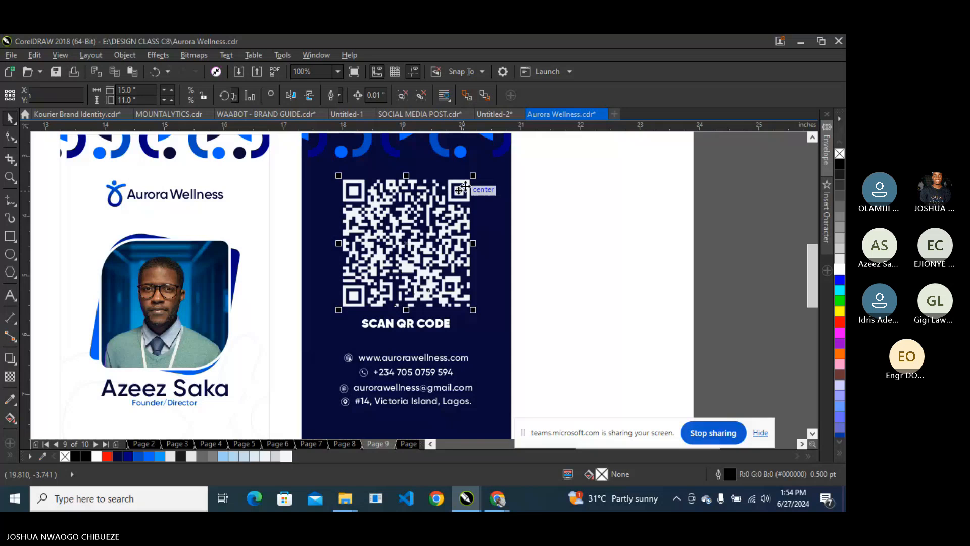
scroll(423, 278, down, 2)
scroll(423, 278, up, 2)
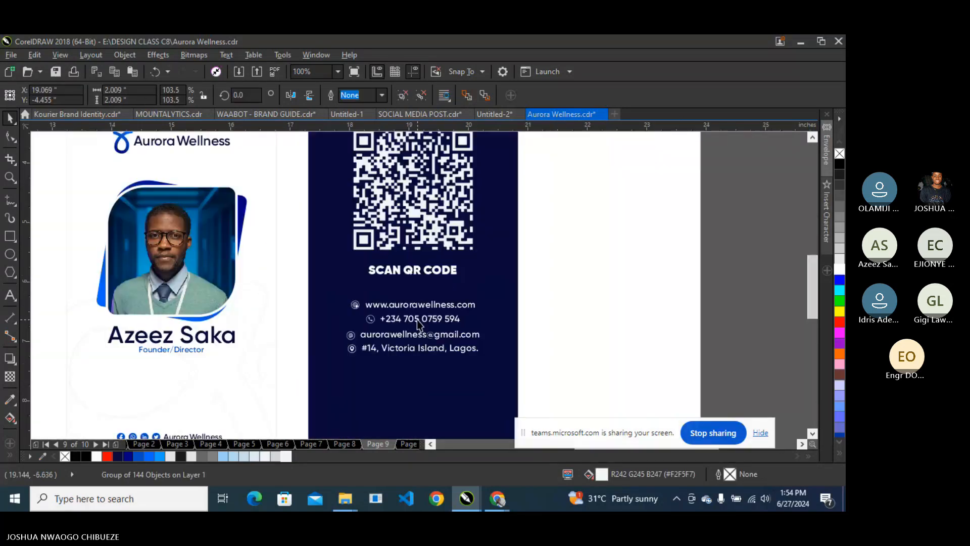
Enlarge the four contact lines together to about 2.4 in wide and move them down about 0.06 in.
click(417, 320)
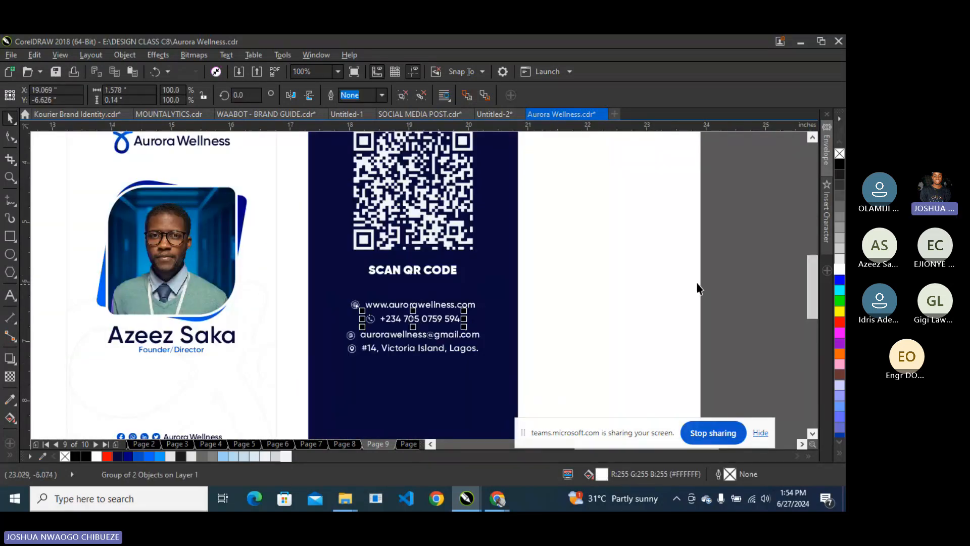
key(ctrl+u)
drag(483, 295, 488, 295)
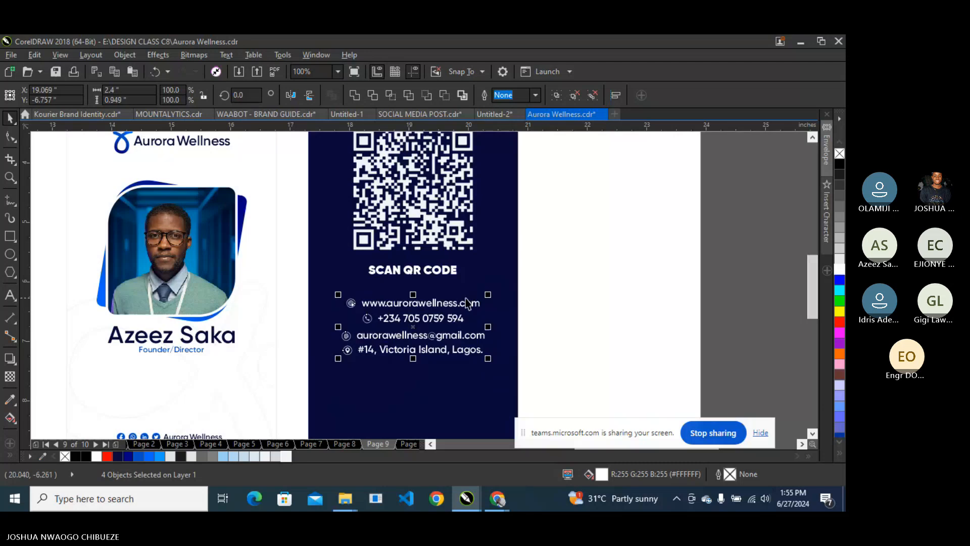
key(Down)
key(Down)
key(Down)
key(Down)
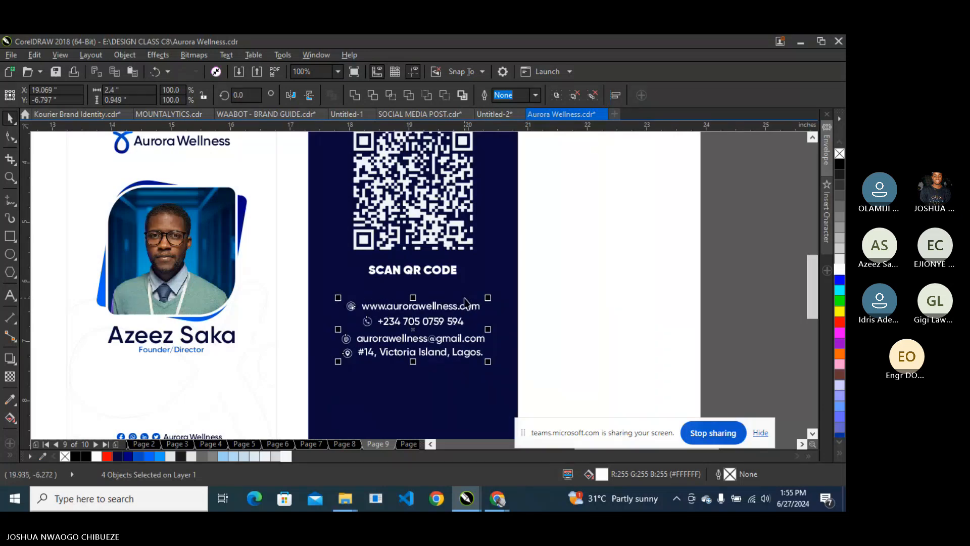
key(Down)
key(Down)
key(Escape)
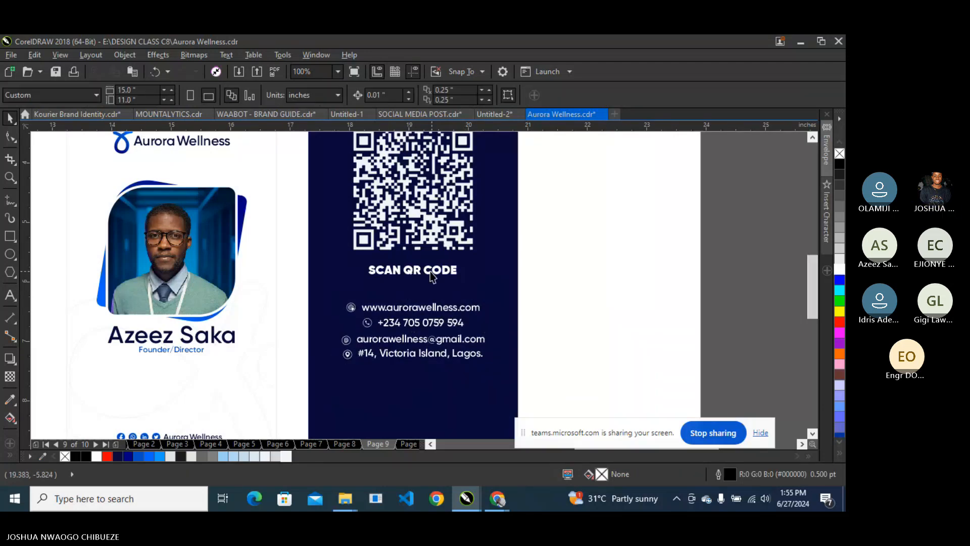
Ungroup all four contact lines on the dark card so every icon and text is a separate object.
scroll(430, 271, down, 2)
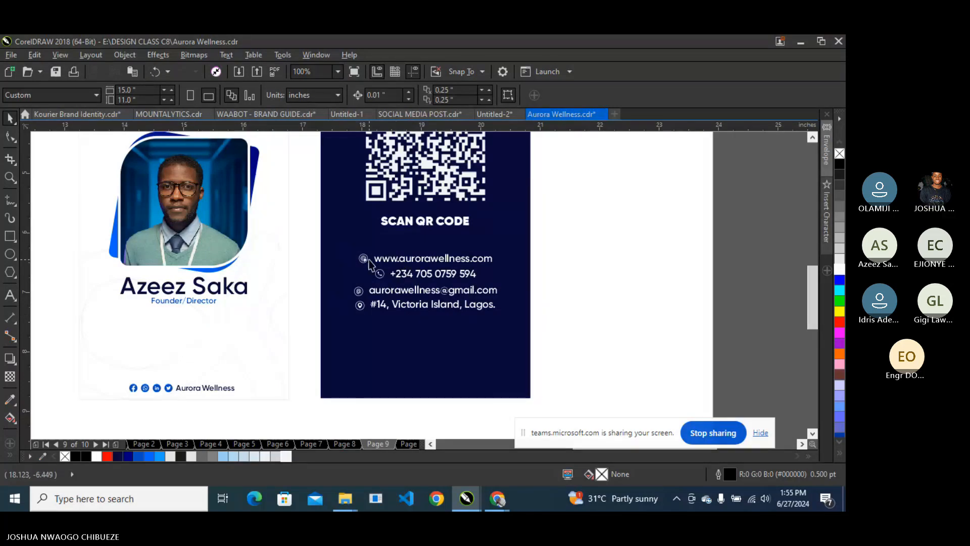
click(401, 263)
click(365, 258)
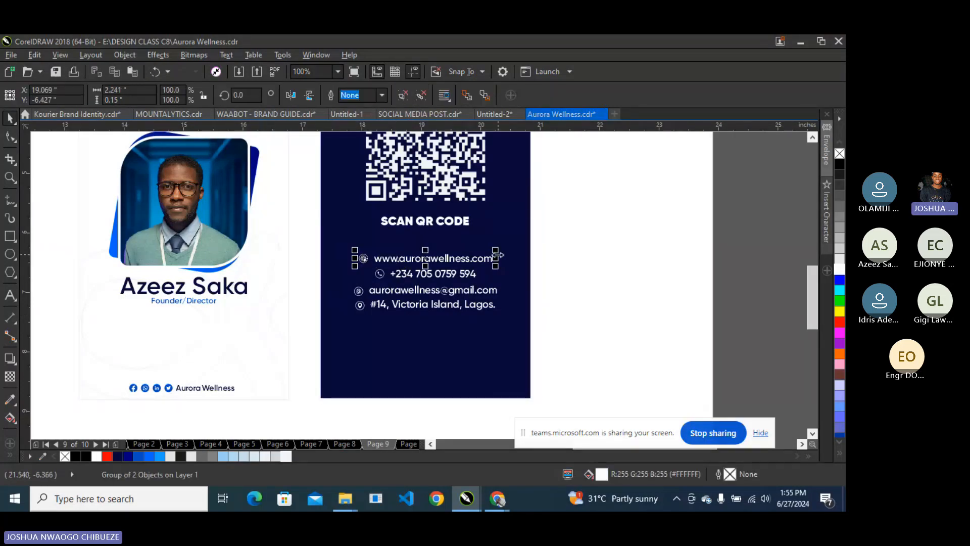
drag(568, 245, 311, 332)
right_click(378, 272)
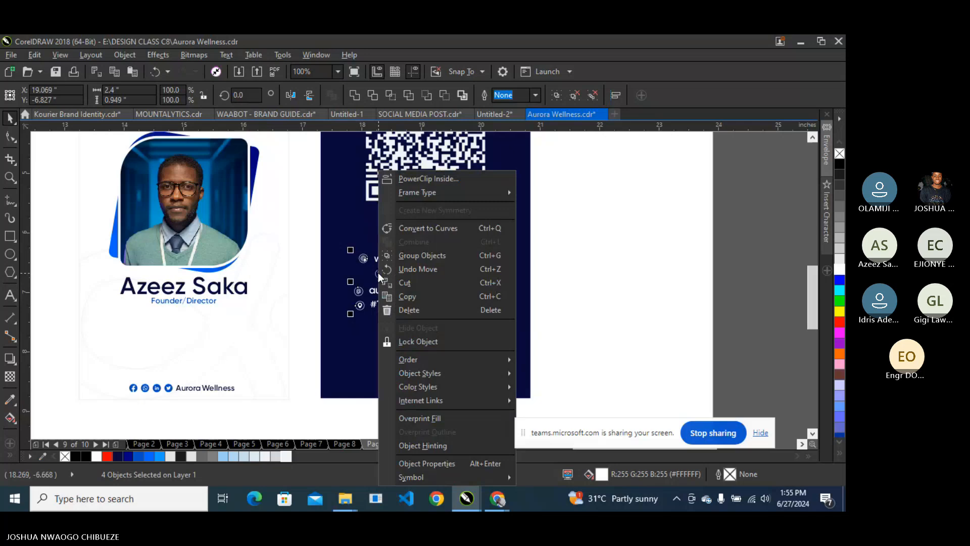
click(417, 255)
right_click(413, 255)
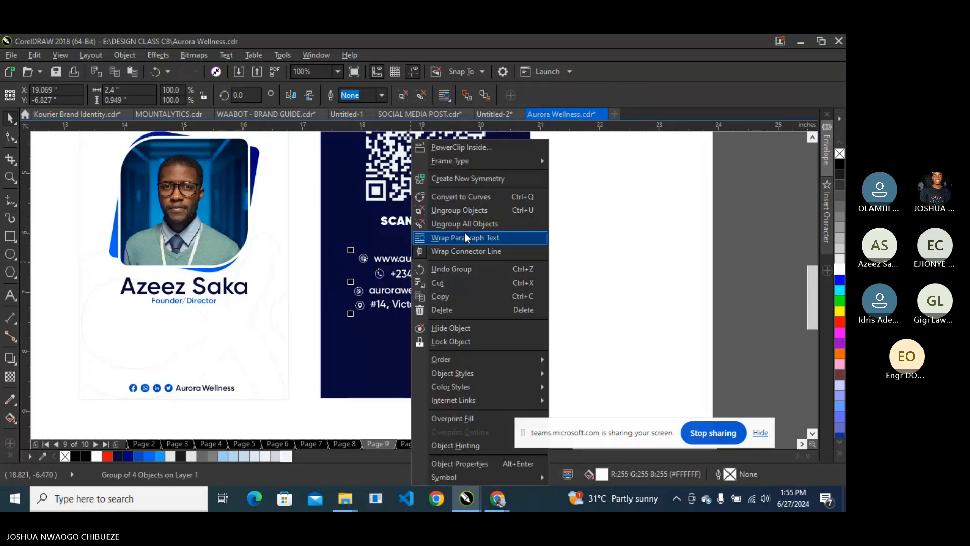
click(465, 235)
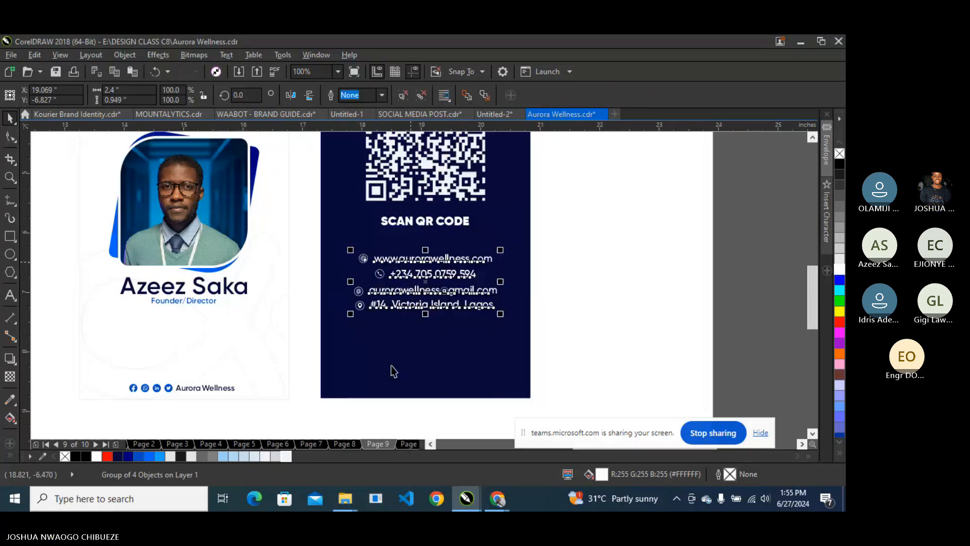
Select the four contact icons and fill them with blue #004DC1, matching the job title on the front card.
drag(383, 417, 318, 233)
drag(403, 419, 343, 254)
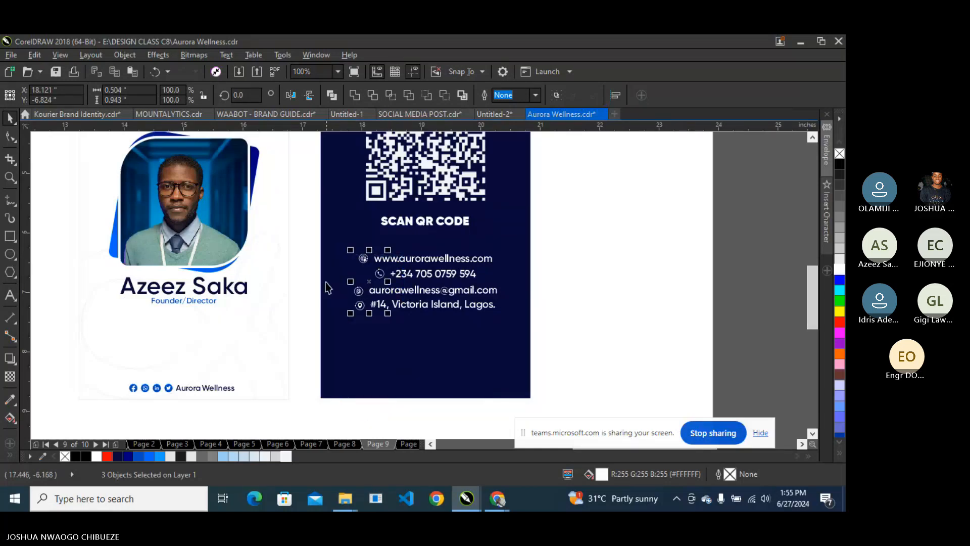
click(141, 455)
click(34, 55)
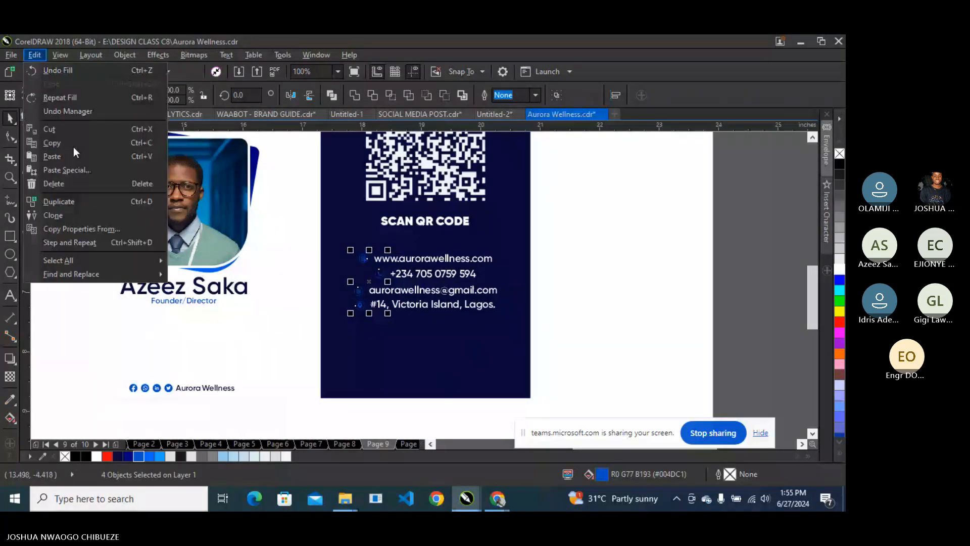
click(95, 229)
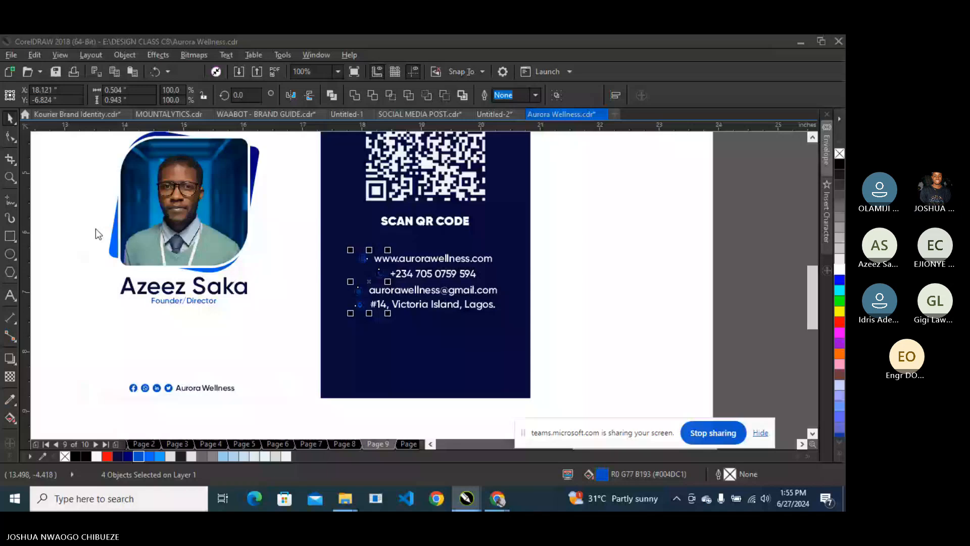
key(Return)
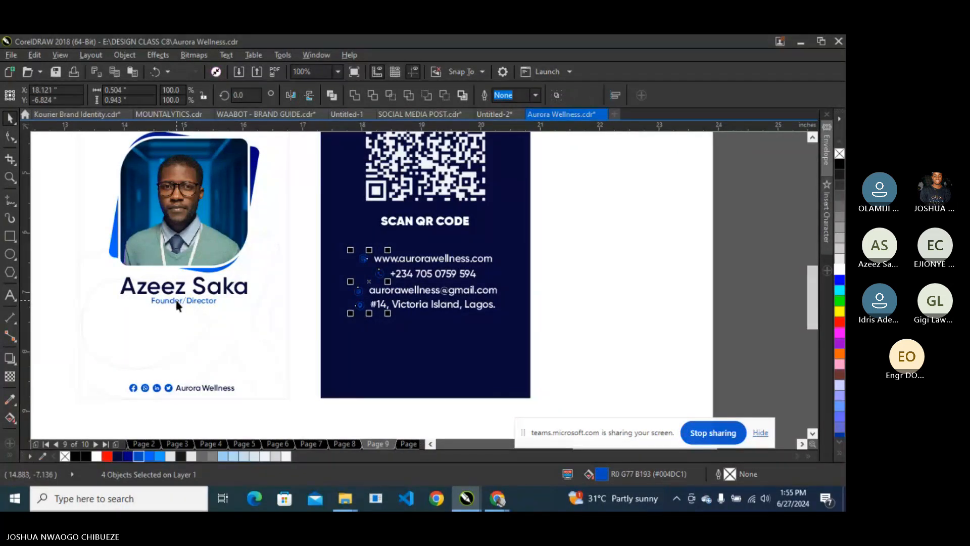
Try a blue fill on the SCAN QR CODE caption and undo it.
click(422, 224)
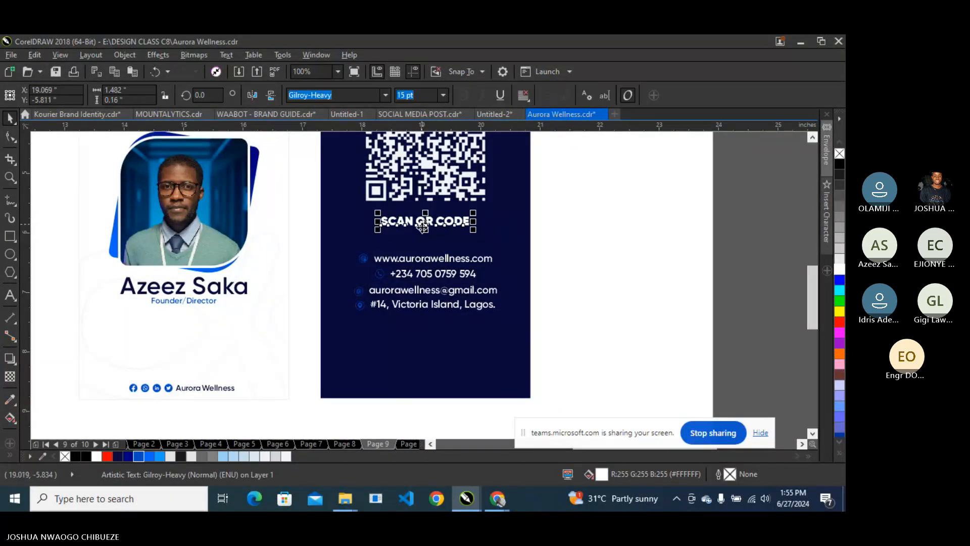
click(149, 460)
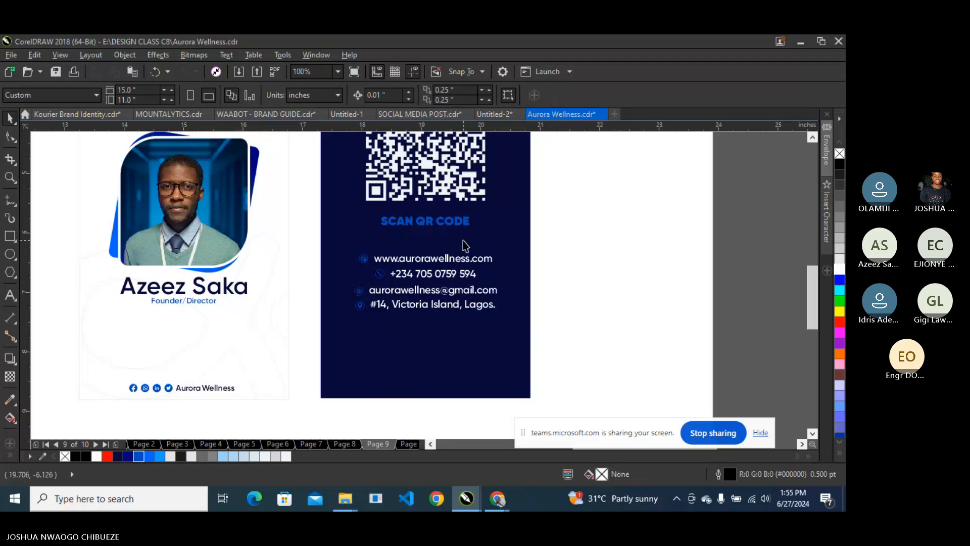
key(ctrl+z)
Nudge the SCAN QR CODE caption up about 0.08 in, closer to the QR code.
key(Up)
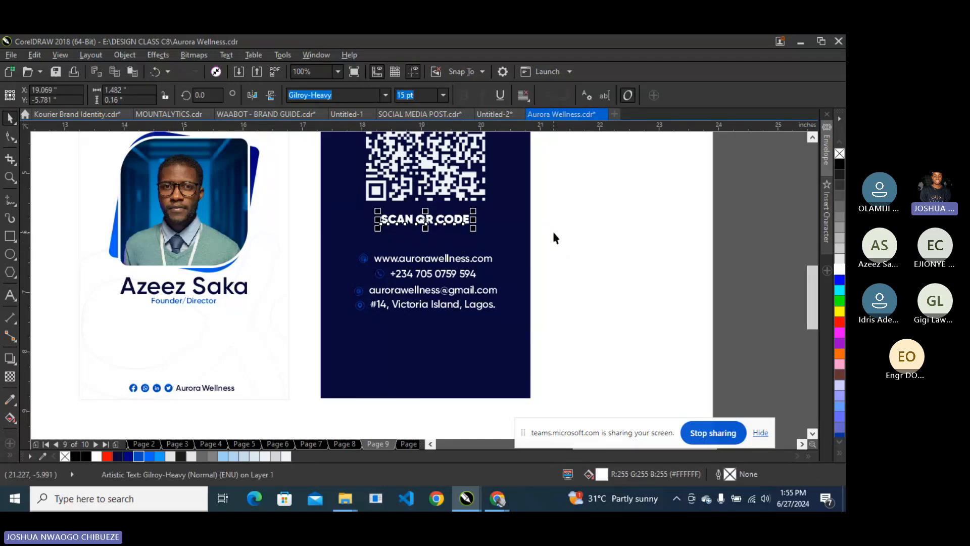
click(541, 233)
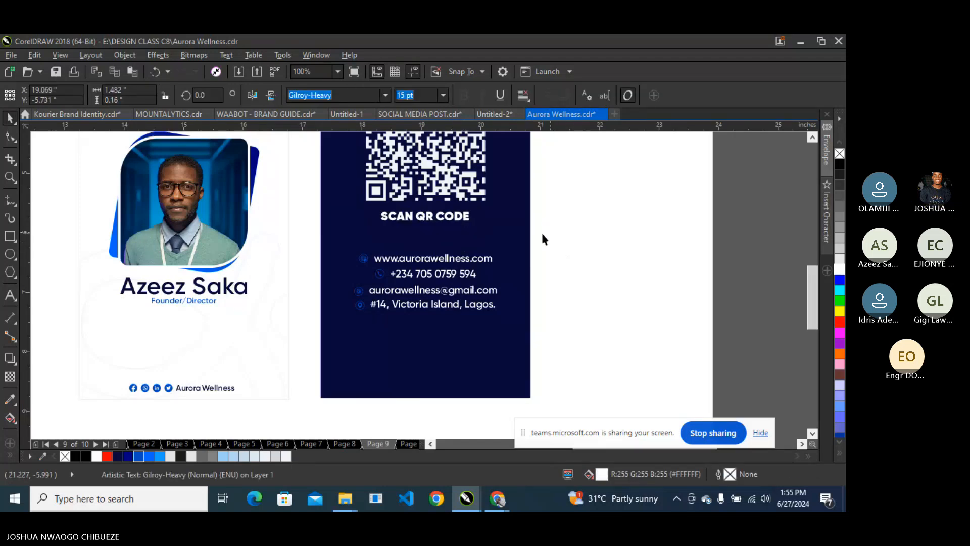
Duplicate the website text near the dark card's lower edge and replace its wording with "IF FOUND KINDLY RETURN TO THE".
click(407, 259)
drag(406, 259, 364, 375)
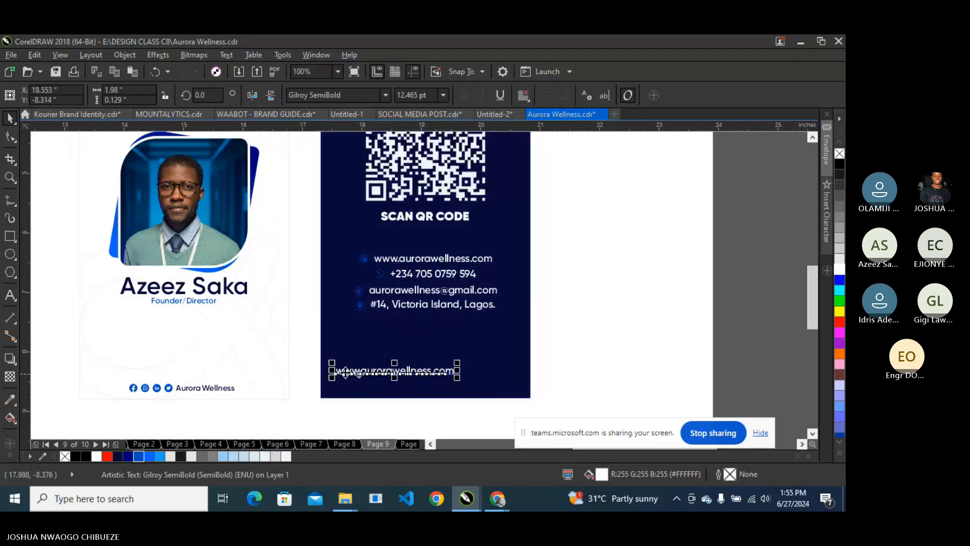
key(F8)
key(ctrl+a)
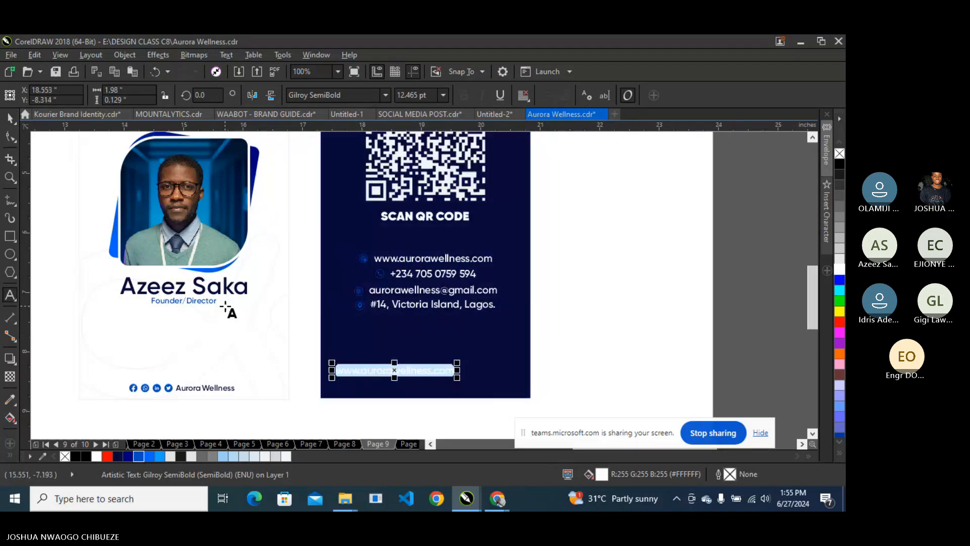
text(IF FOUN)
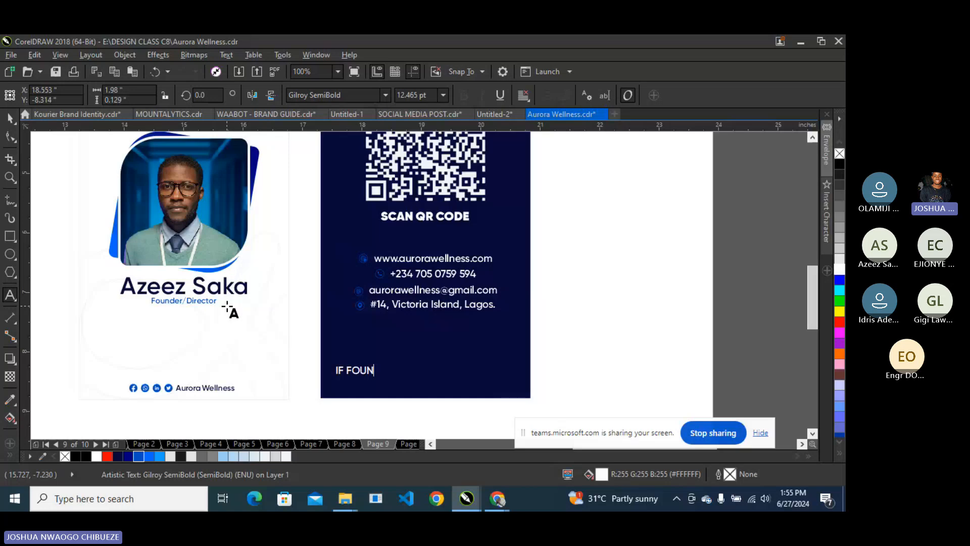
text(D KINDL)
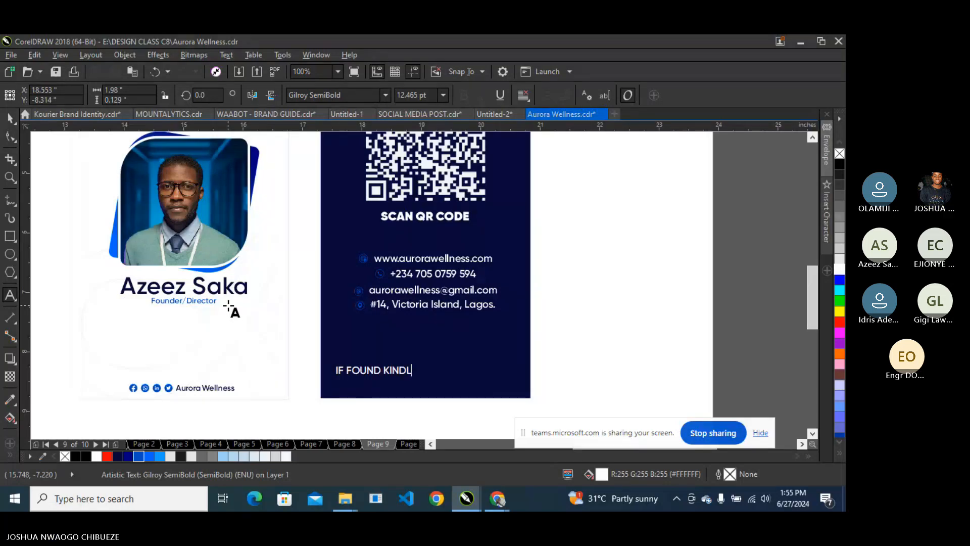
text(Y RETURN TO THE)
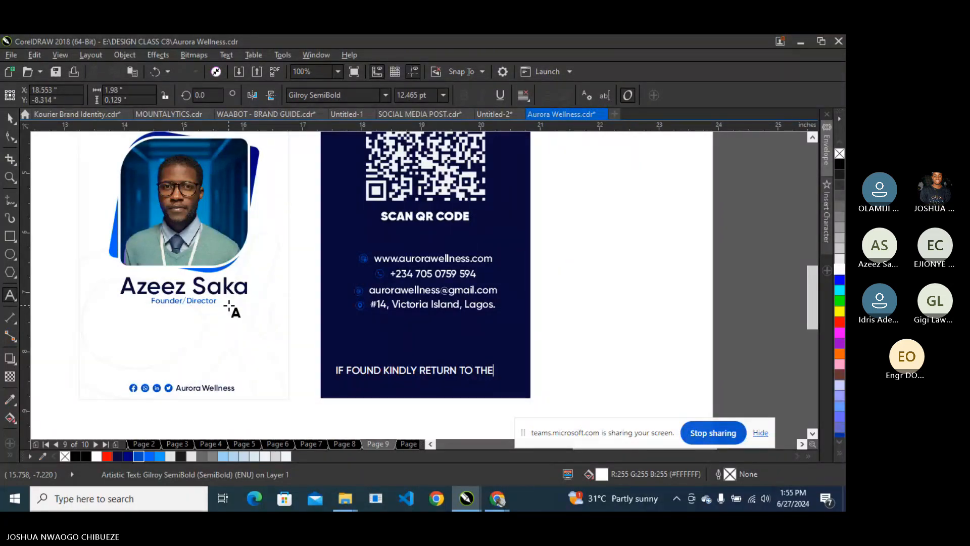
Continue the notice on two new lines reading "ADDRESS OR NEAREST POLICE" and "STATION, THANK.".
key(Return)
text(ADD)
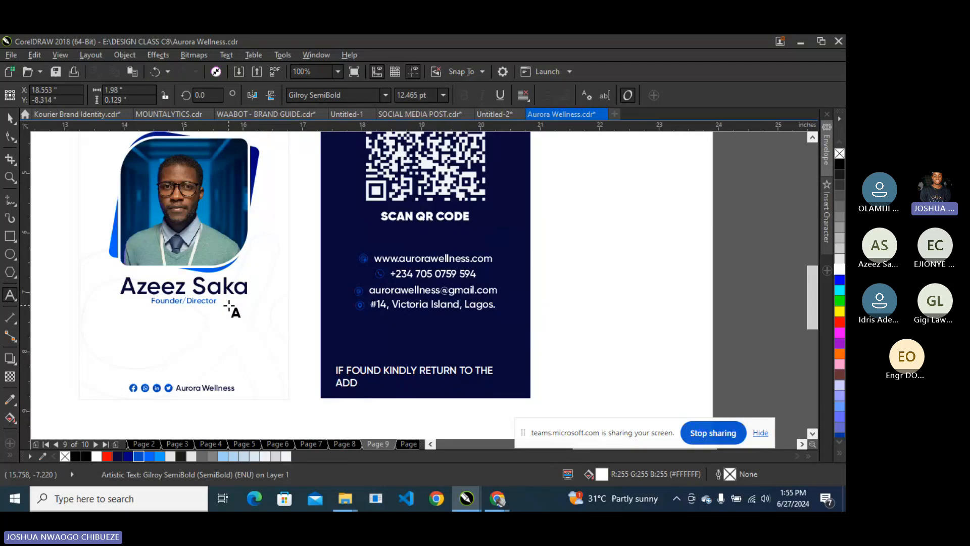
text(RESS )
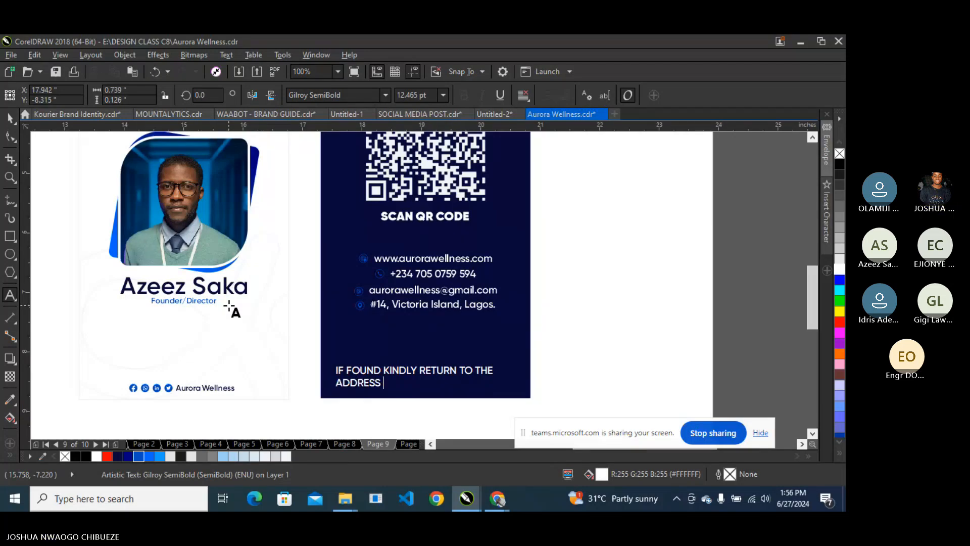
text(OR NEAREST)
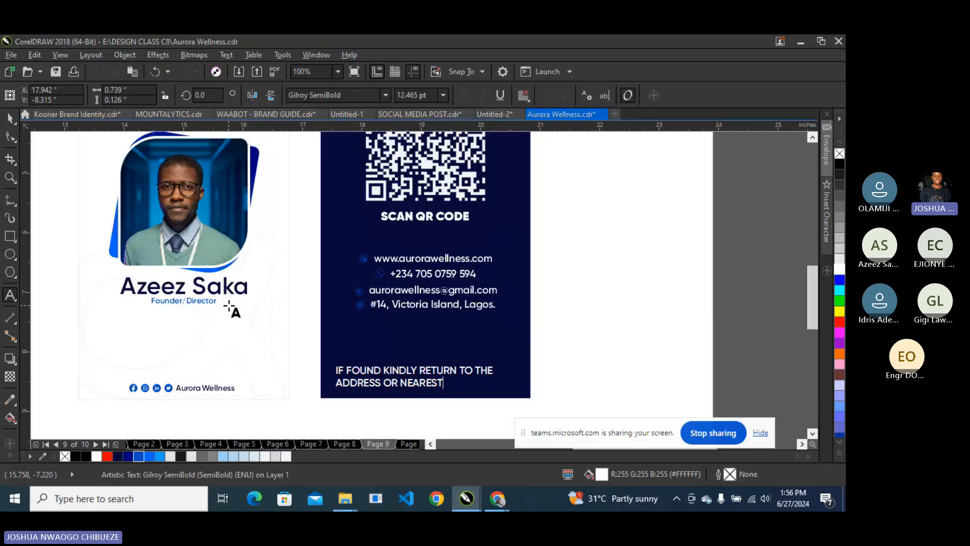
text( POLIC)
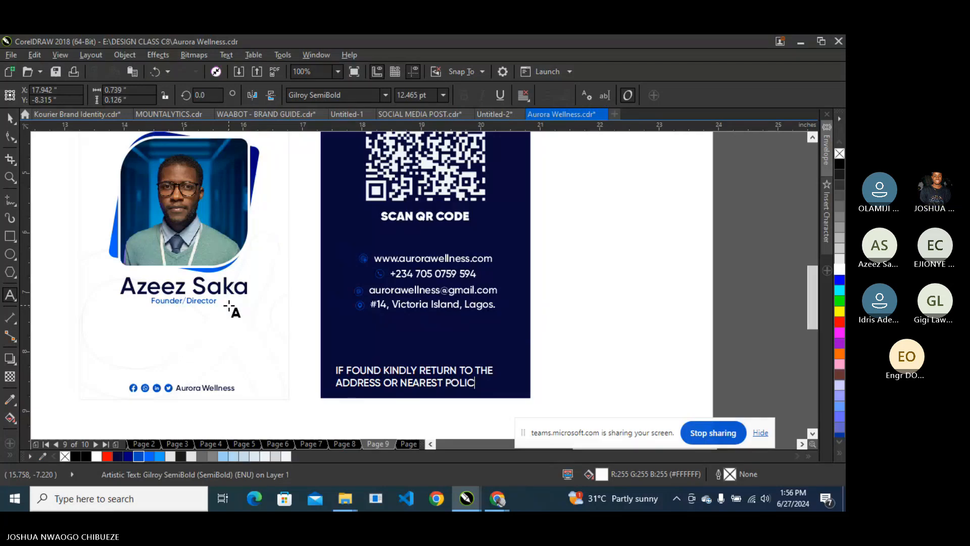
text(E)
key(Return)
text(STATION)
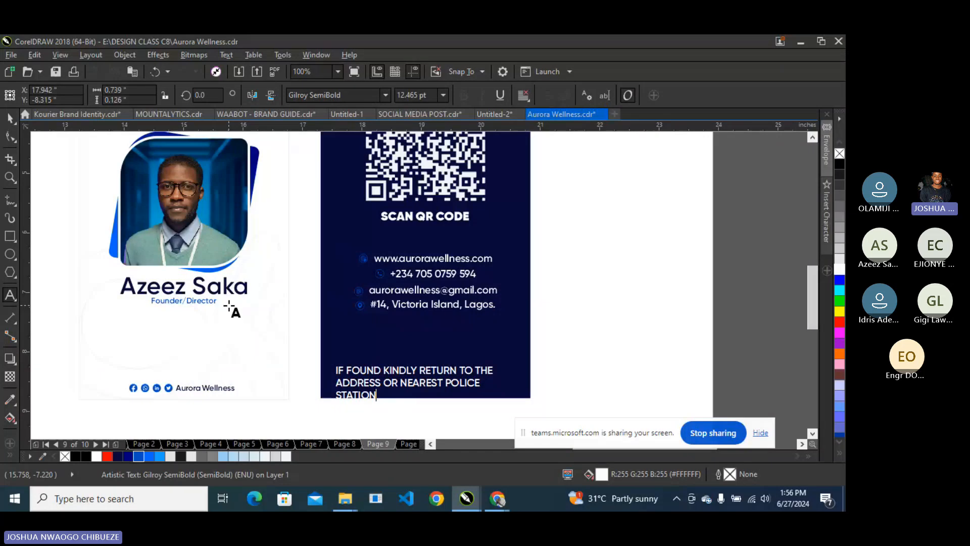
text(. THAN)
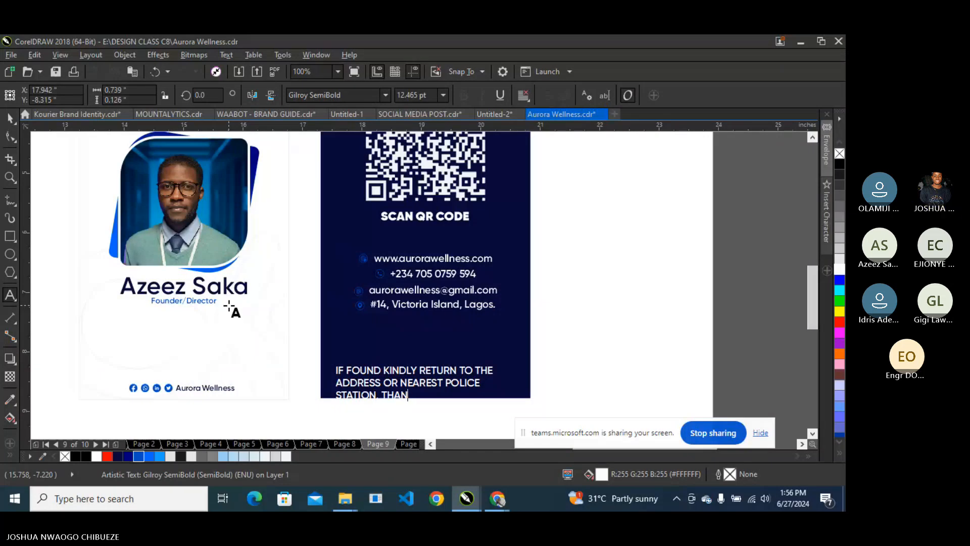
text(K)
key(ctrl+space)
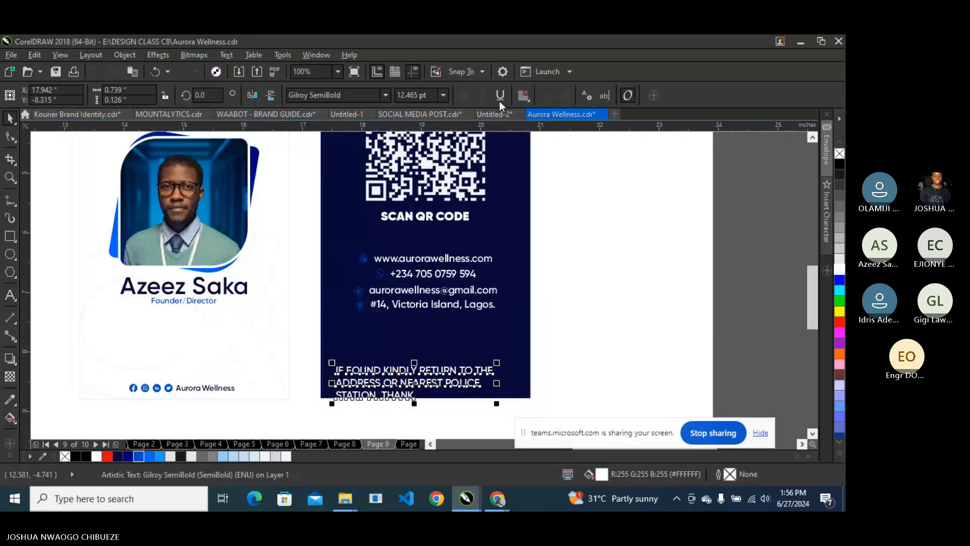
Set the return notice to centre alignment and scale it down to about 1.75 in wide.
click(522, 95)
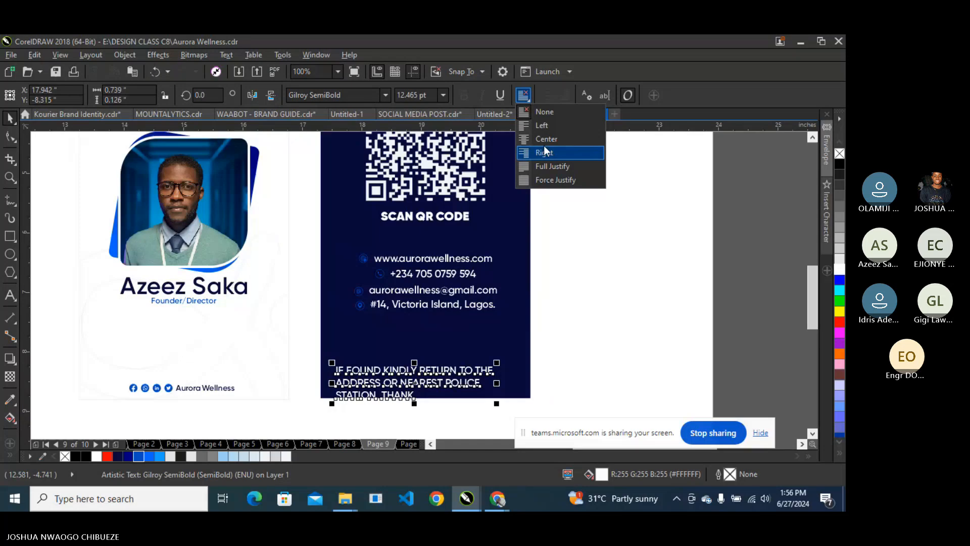
click(542, 140)
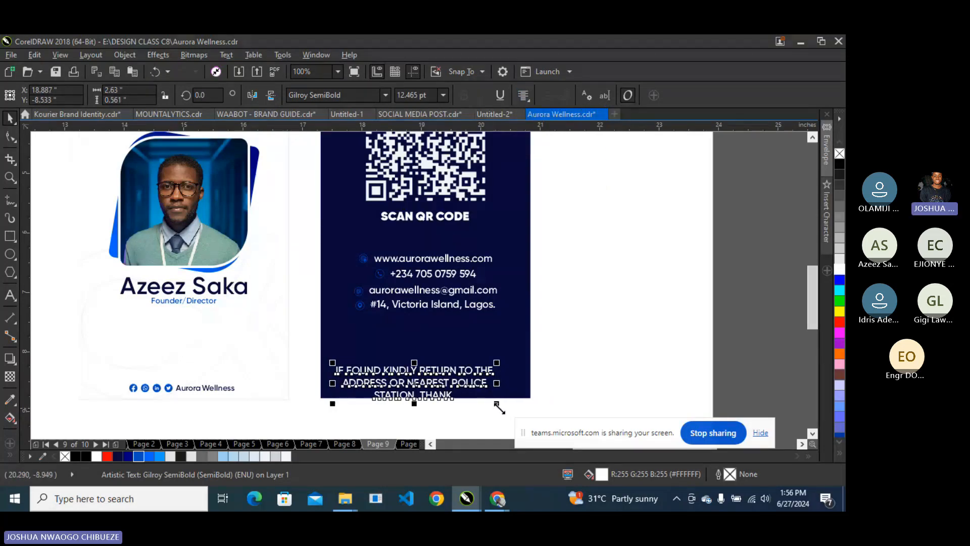
drag(497, 404, 448, 375)
Group the contact lines with their icons and centre the return notice horizontally beneath the group.
shift+click(434, 305)
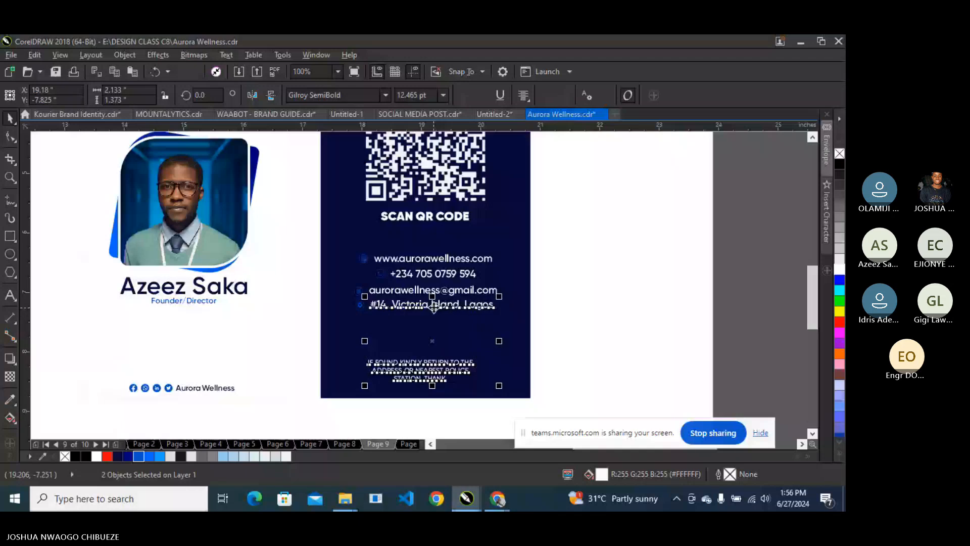
drag(733, 229, 230, 326)
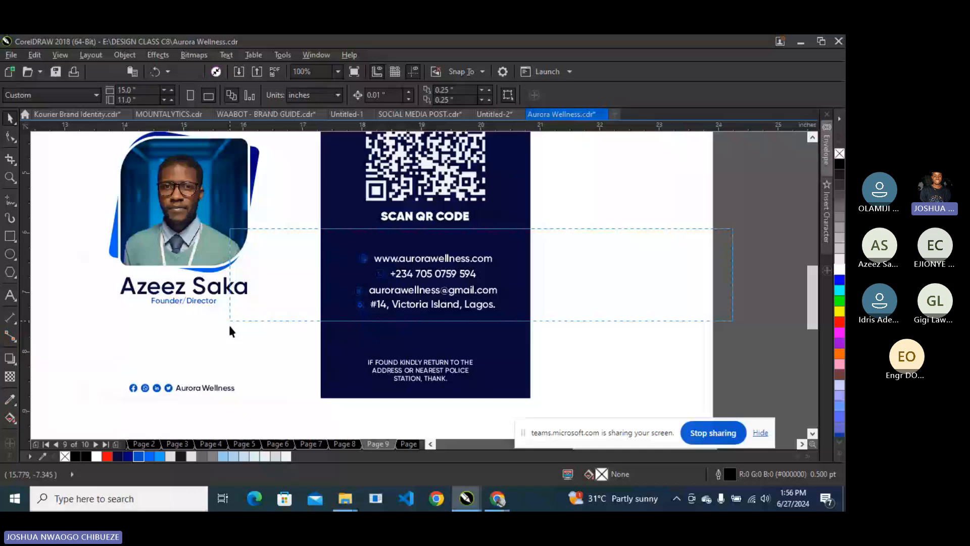
drag(230, 327, 230, 326)
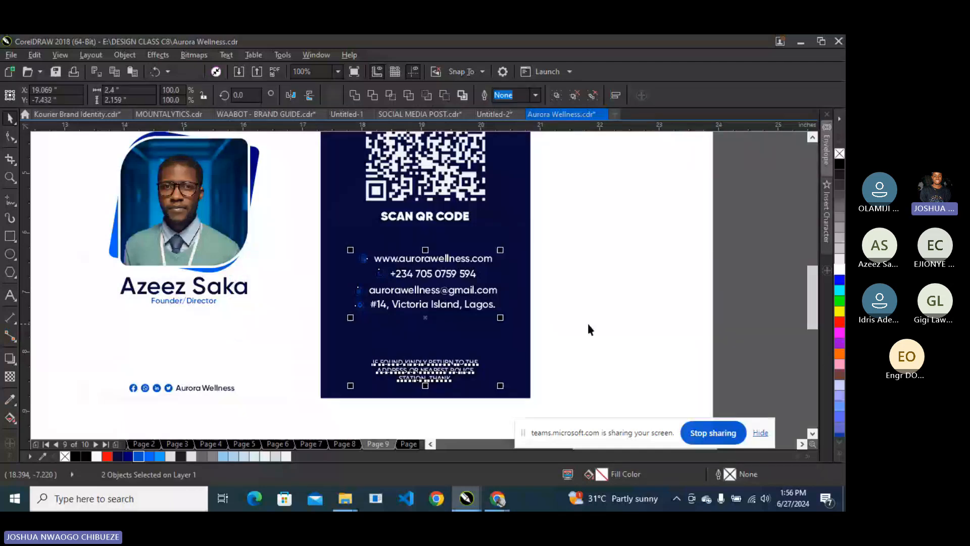
click(588, 324)
Rebreak the return notice so ADDRESS ends the first line and OR starts the second.
scroll(444, 375, up, 1)
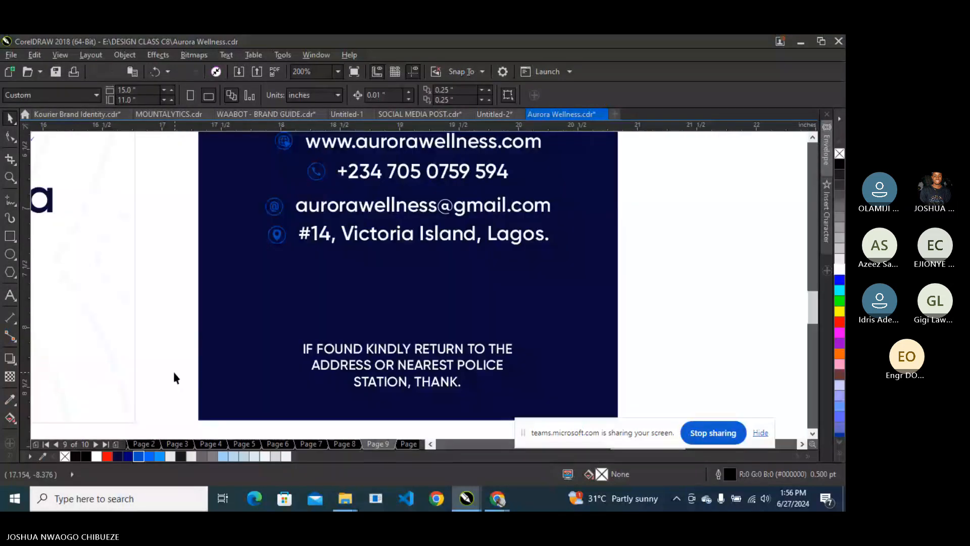
click(9, 298)
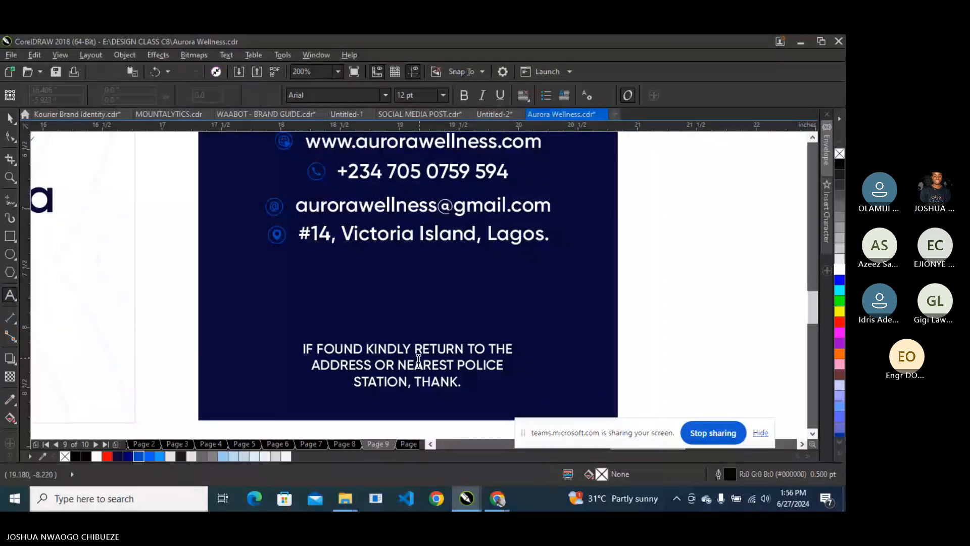
click(372, 365)
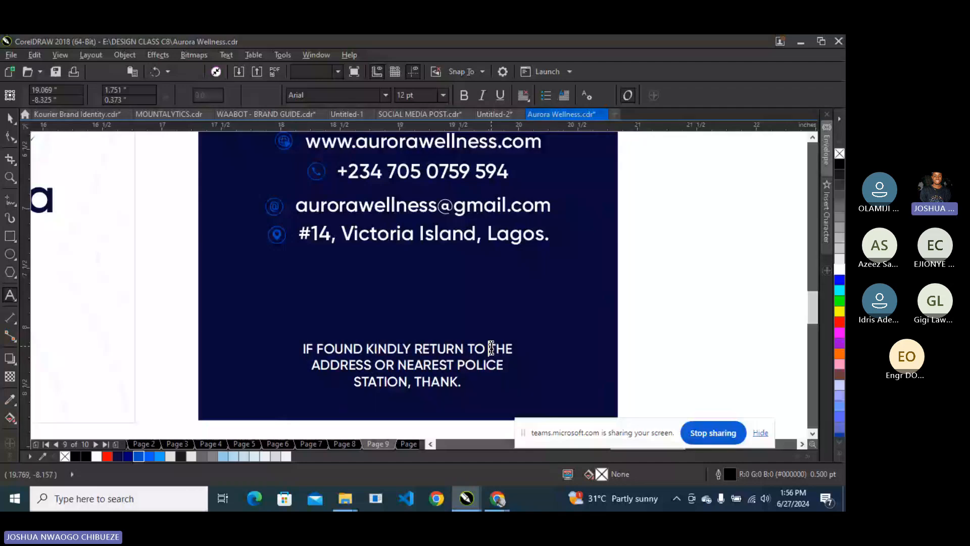
click(311, 365)
key(BackSpace)
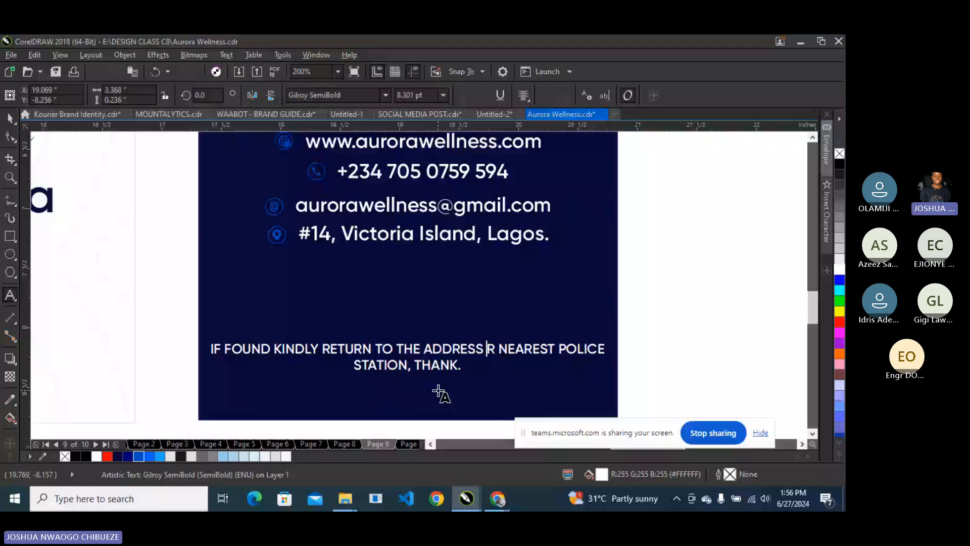
key(Return)
text(O)
Join the notice's last line to the second and change THANK to THANKS, reading "OR NEAREST POLICE STATION, THANKS.".
key(Right)
key(Right)
key(Right)
key(Right)
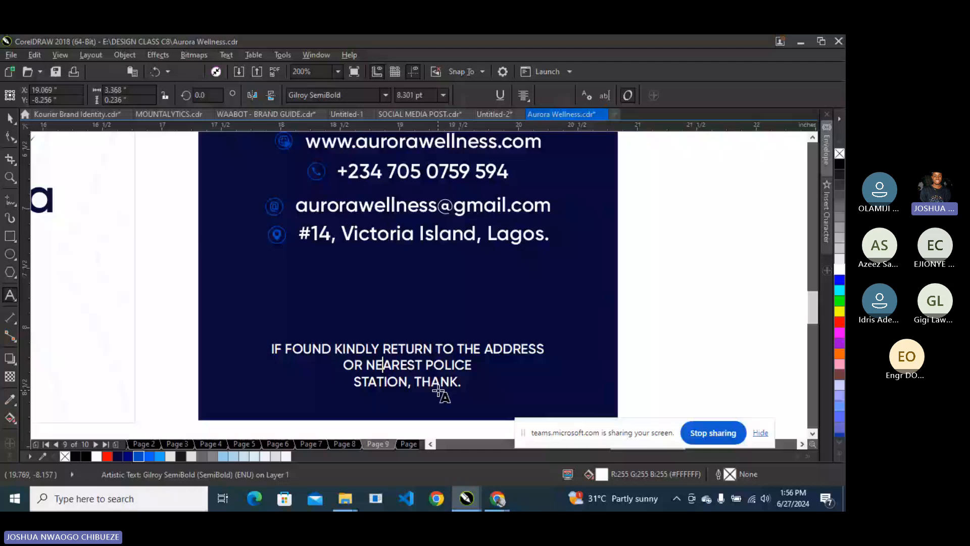
key(Right)
key(Right)
key(Right)
key(Right)
key(Right)
key(Right)
key(Right)
key(Right)
key(Right)
key(Right)
key(Right)
key(Right)
key(Delete)
key(Right)
key(Right)
key(Right)
key(Right)
key(Right)
key(Right)
key(Right)
key(Right)
key(Right)
key(Right)
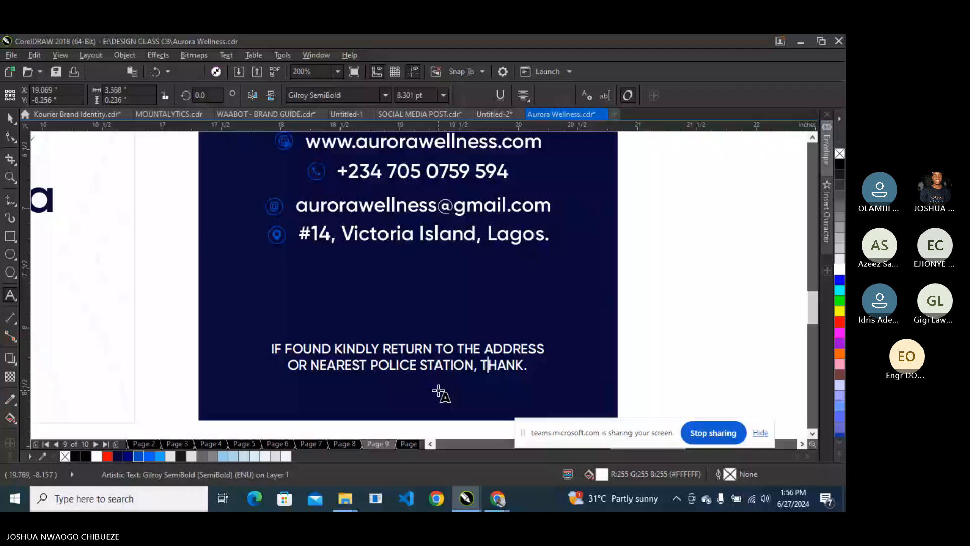
key(Right)
key(Right)
key(Right)
key(Right)
text(S)
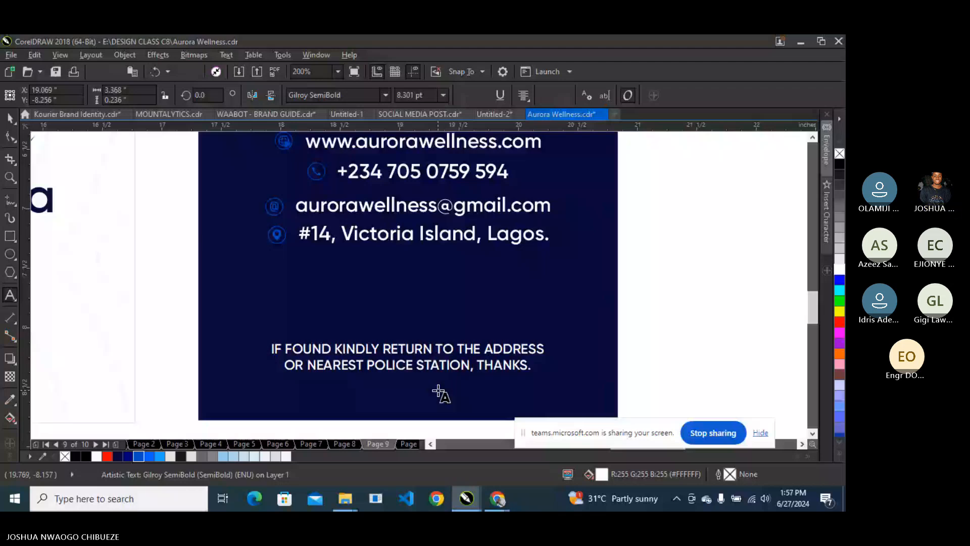
key(ctrl+space)
key(Escape)
Bottom-align the return notice with the front card's social media line and nudge both up slightly.
scroll(439, 310, down, 1)
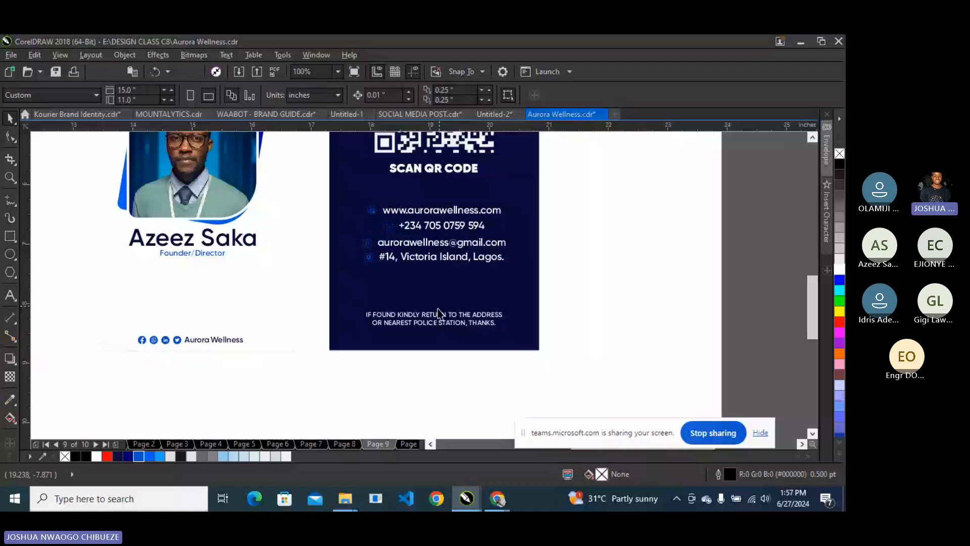
click(439, 314)
shift+click(214, 338)
key(b)
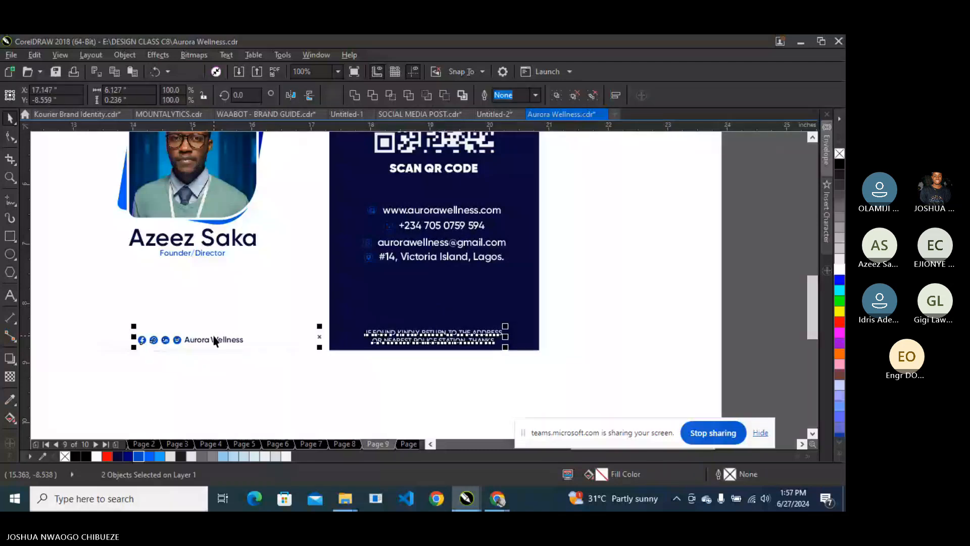
key(Up)
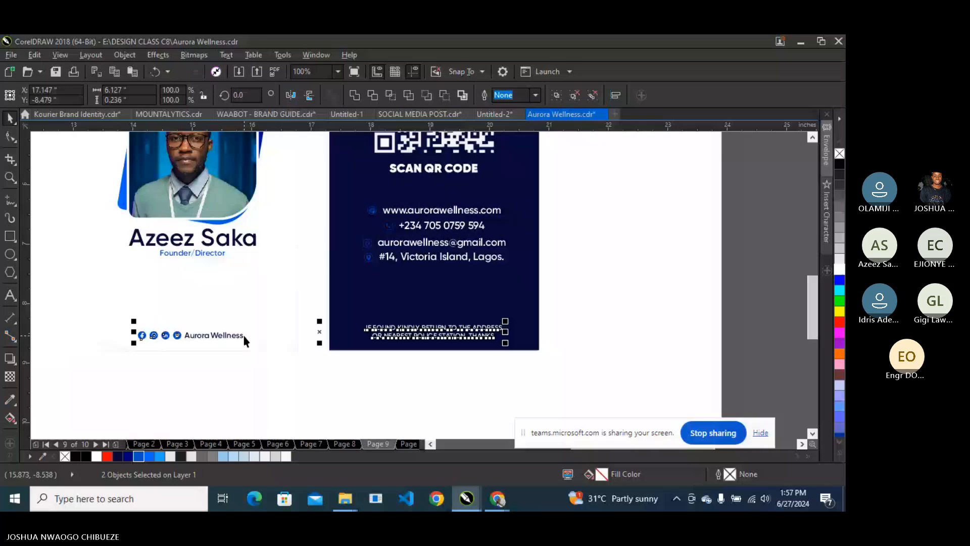
Nudge the back card's contact details group down slightly and enlarge it from its centre to about 2.57 in wide.
scroll(247, 341, down, 4)
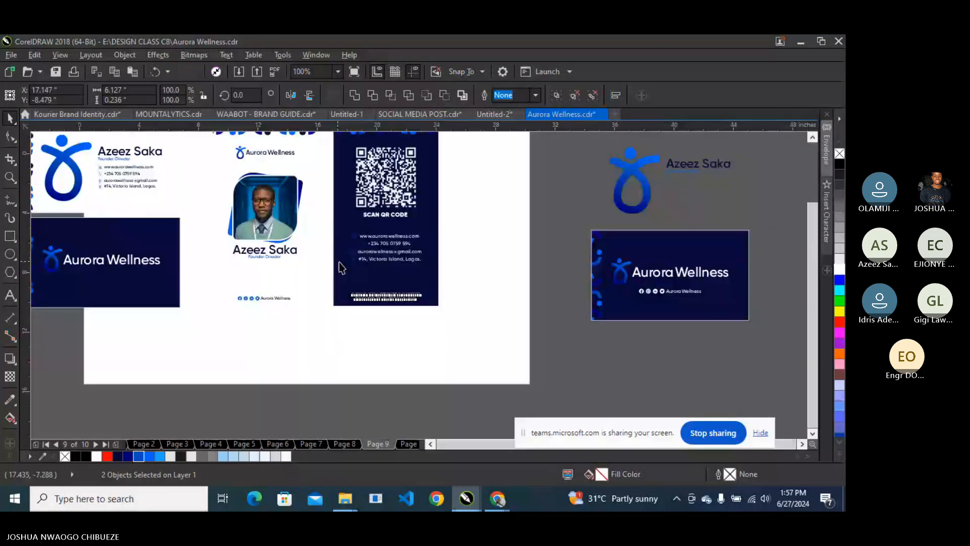
scroll(338, 223, up, 1)
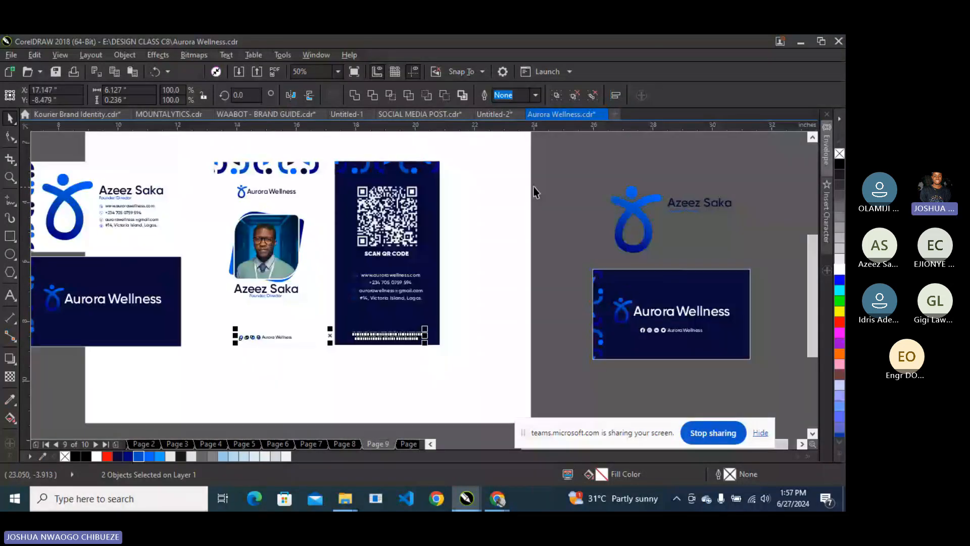
click(578, 238)
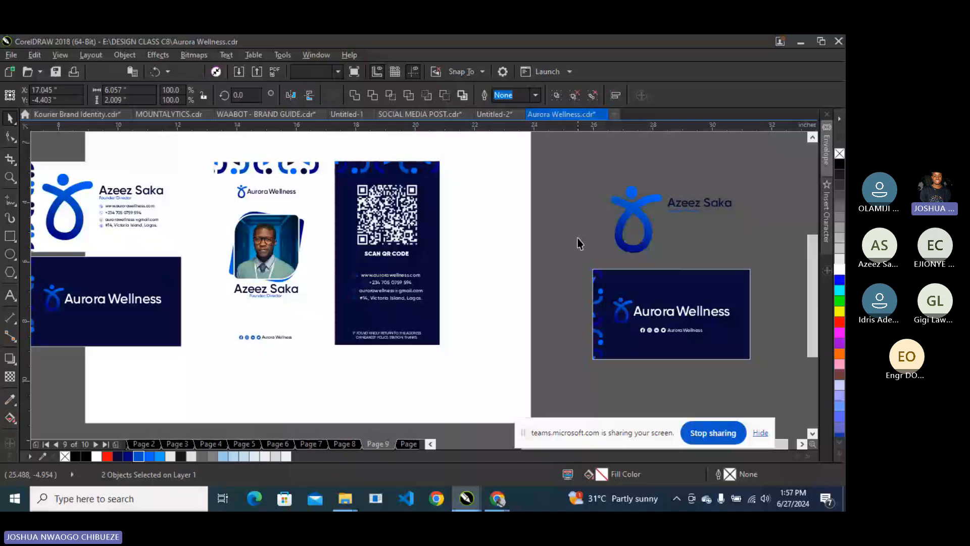
scroll(346, 321, up, 2)
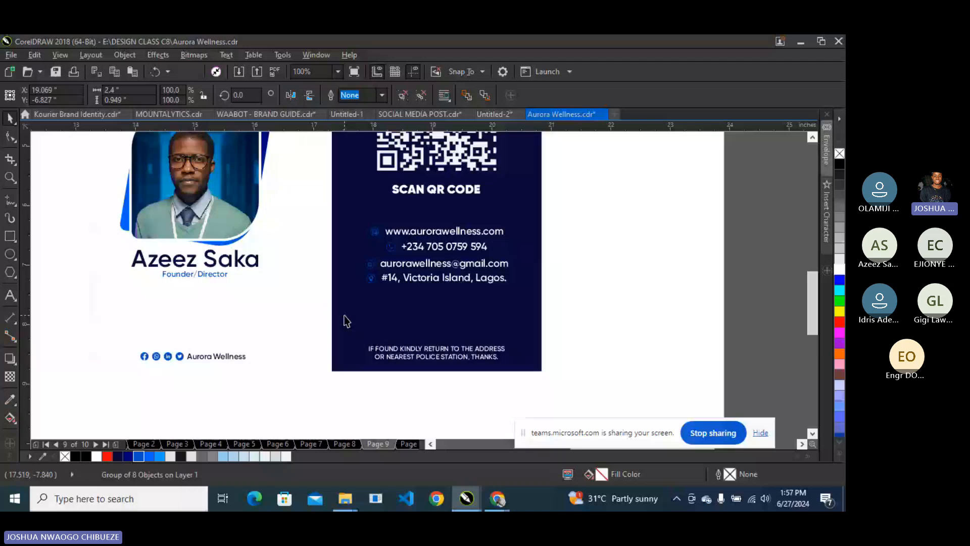
key(Down)
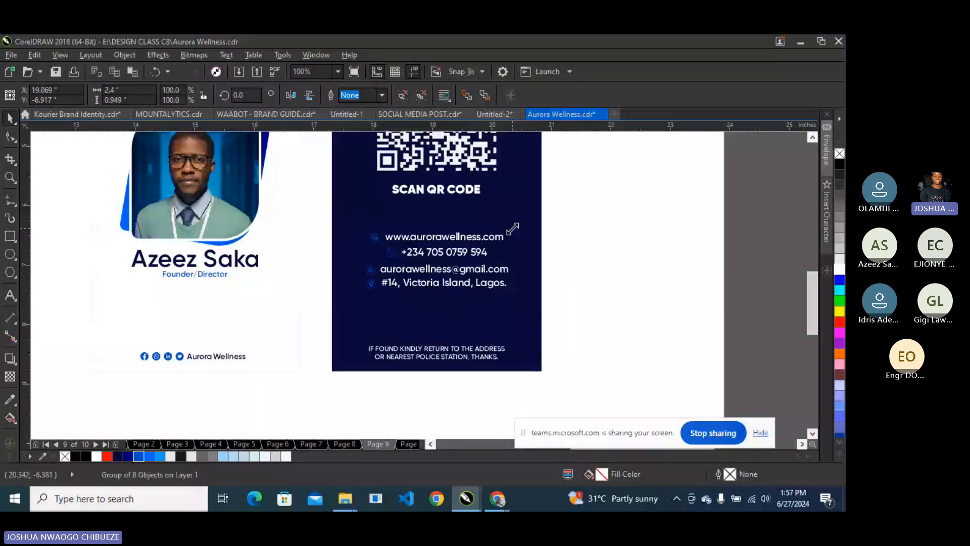
drag(513, 229, 519, 226)
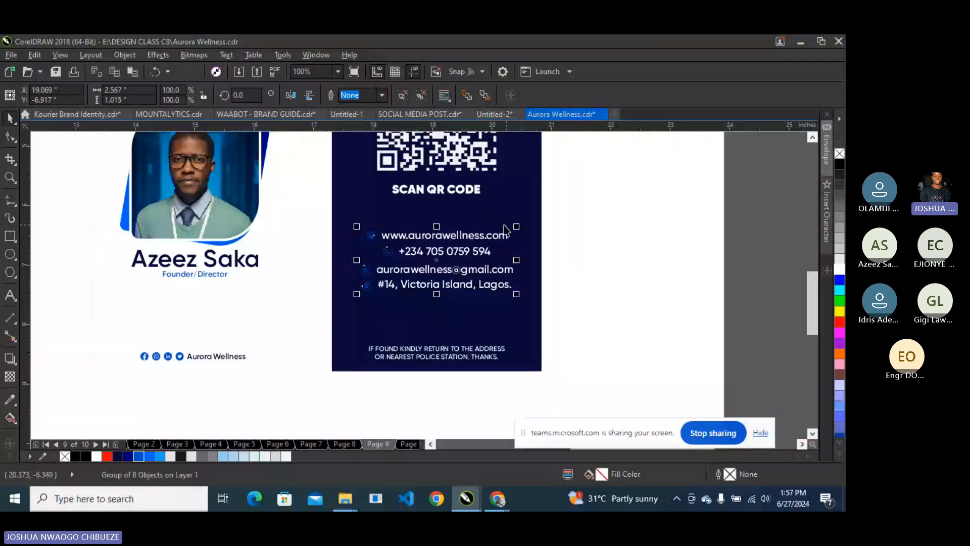
Preview the whole page with the ID cards in full screen.
scroll(490, 232, down, 2)
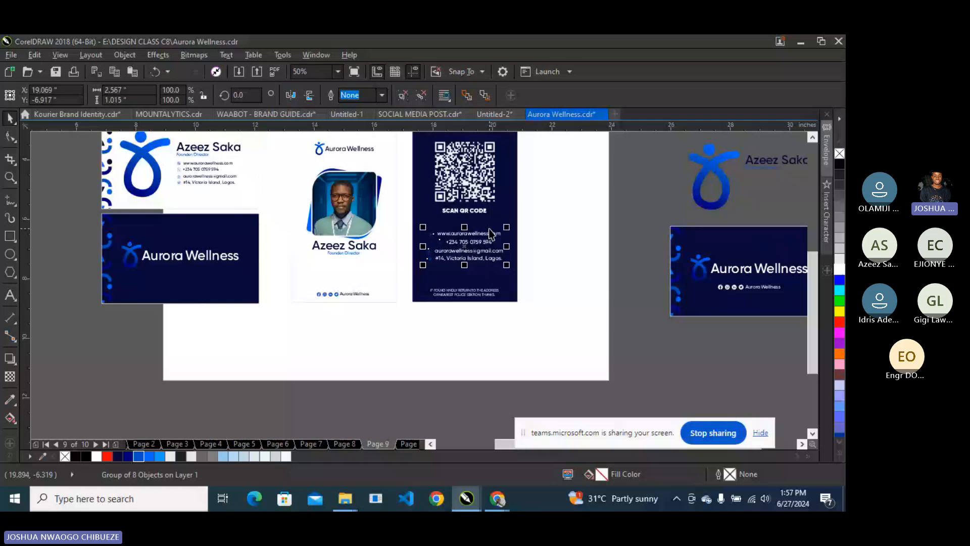
scroll(490, 229, down, 1)
scroll(439, 175, up, 1)
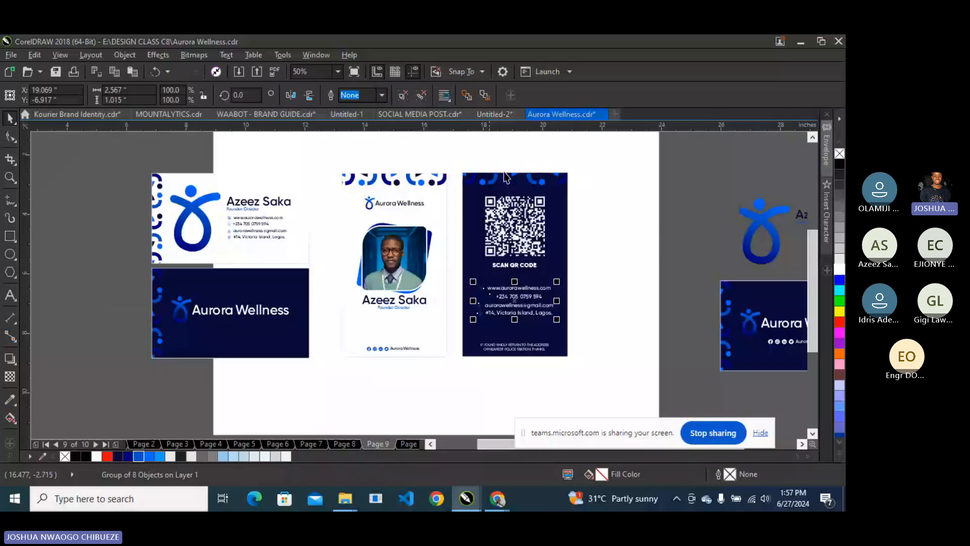
click(337, 71)
click(329, 84)
key(F9)
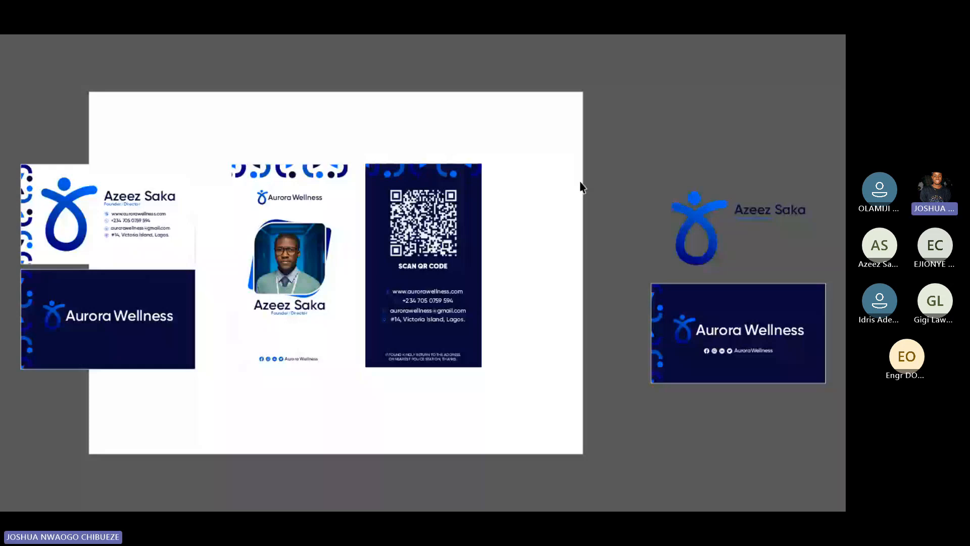
key(Escape)
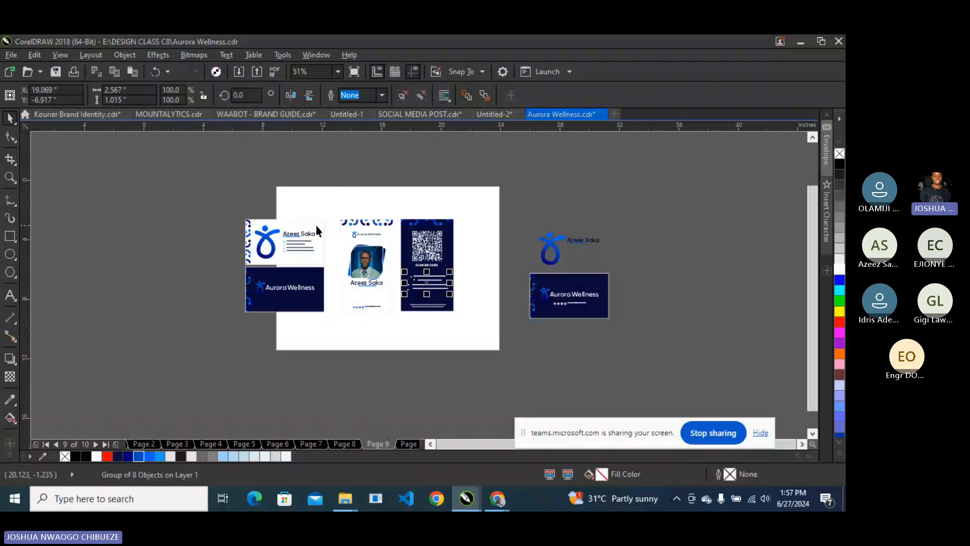
Delete the white and dark business card designs to the left of the ID cards.
scroll(262, 270, up, 1)
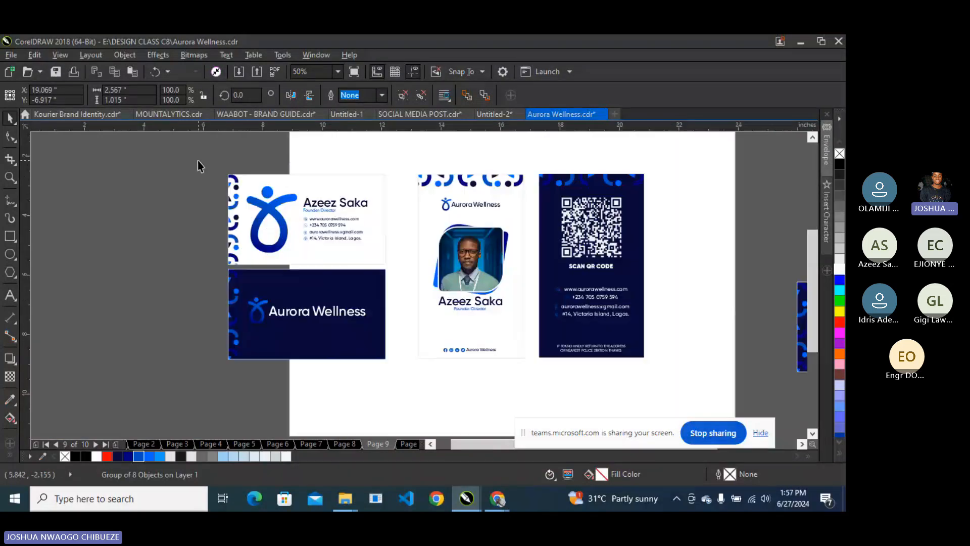
drag(199, 160, 414, 393)
key(Delete)
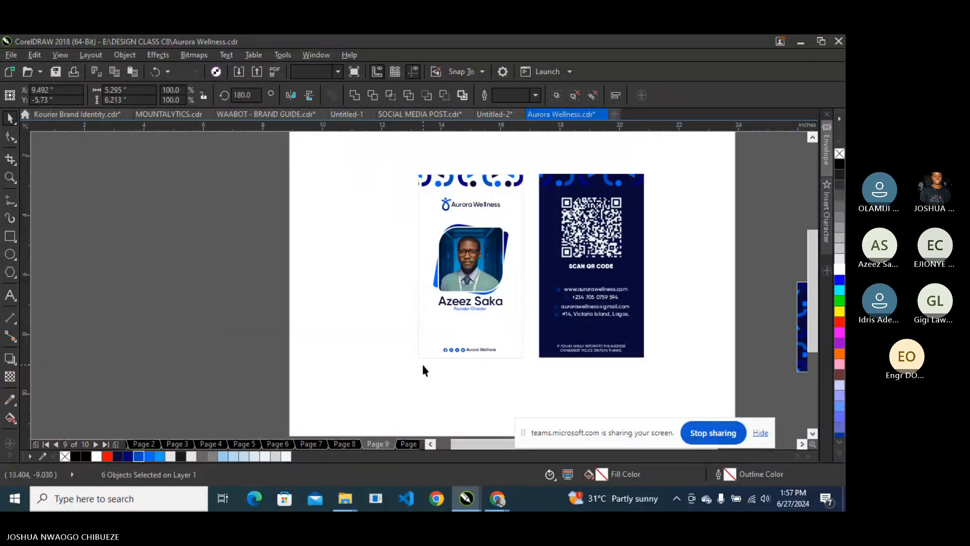
Move the dark back card with all its contents left until it sits close beside the front card.
drag(784, 169, 520, 387)
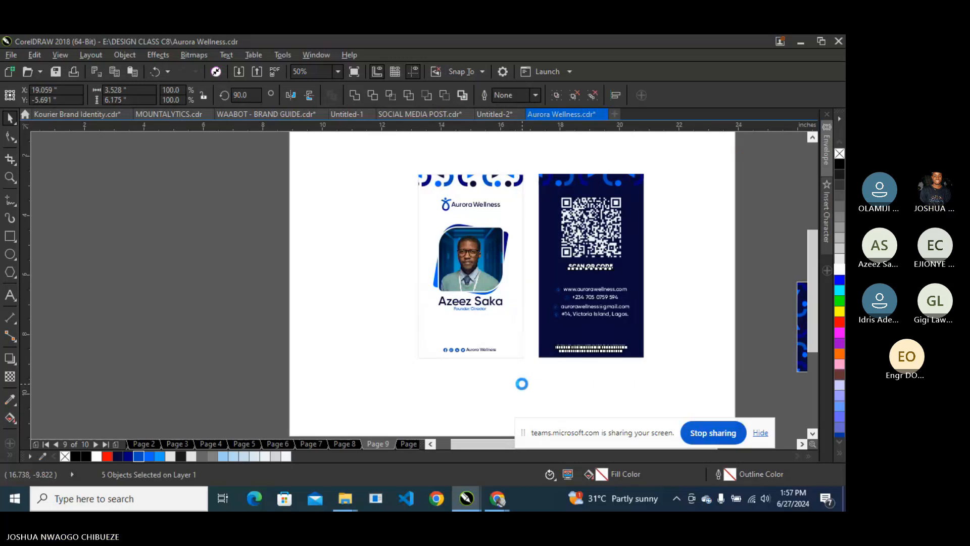
key(Left)
key(Left)
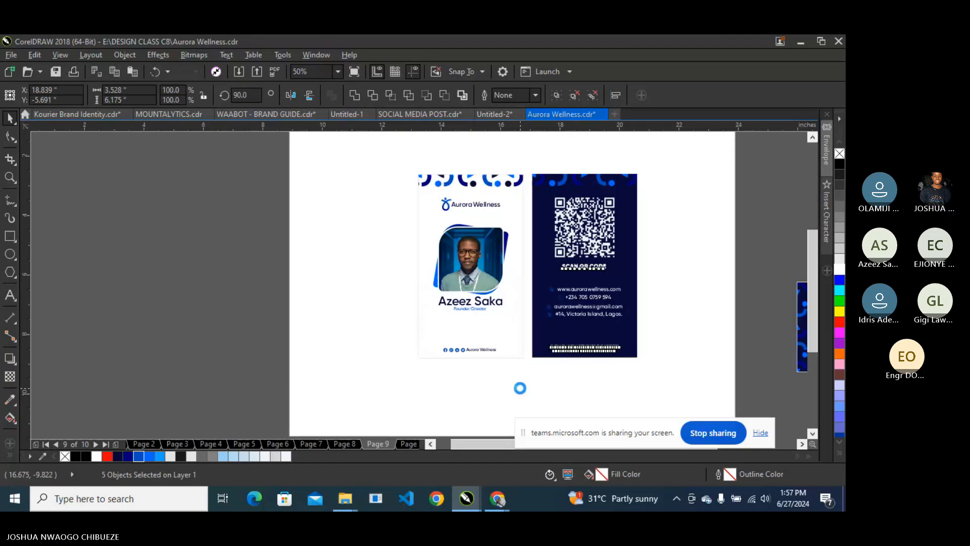
key(Left)
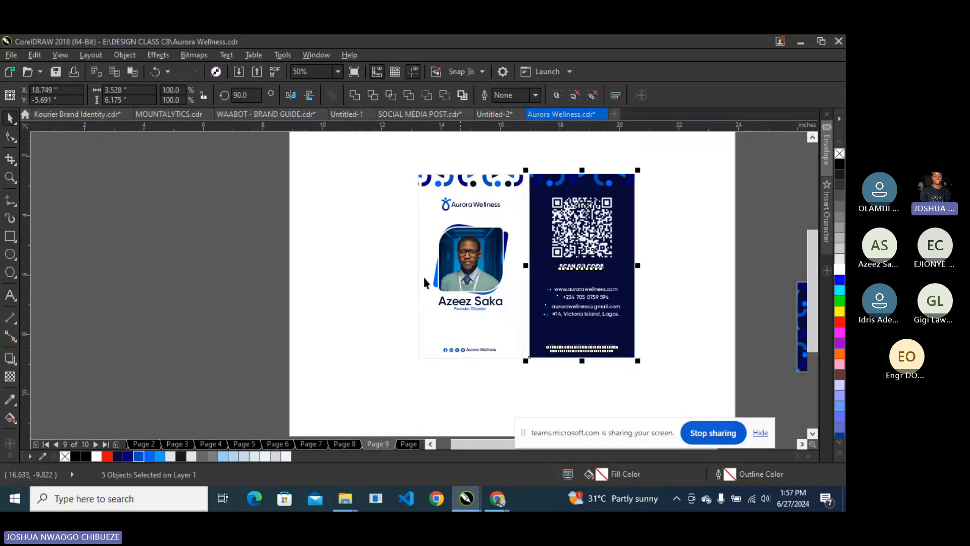
Ungroup the front card's framed portrait and open its PowerClip contents for editing.
right_click(494, 263)
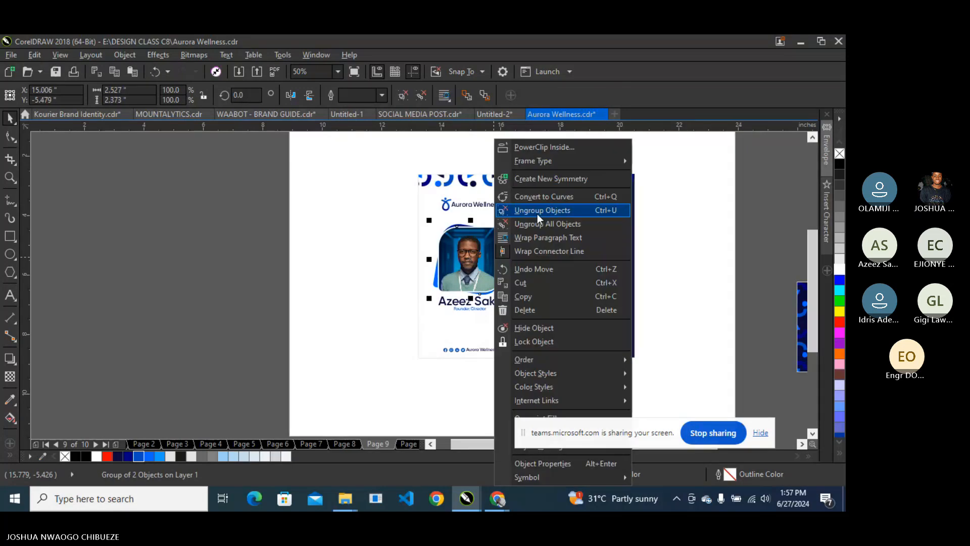
click(537, 210)
key(Escape)
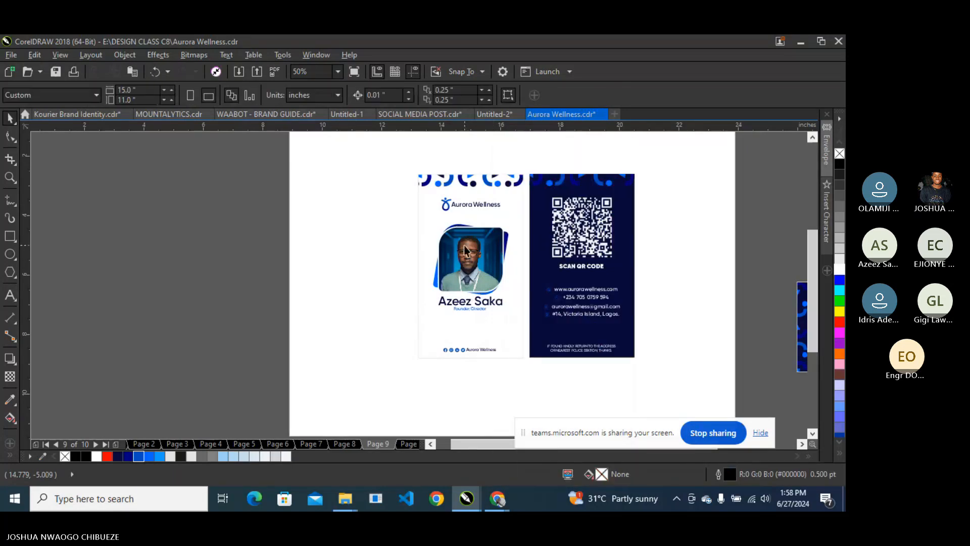
right_click(465, 249)
click(512, 142)
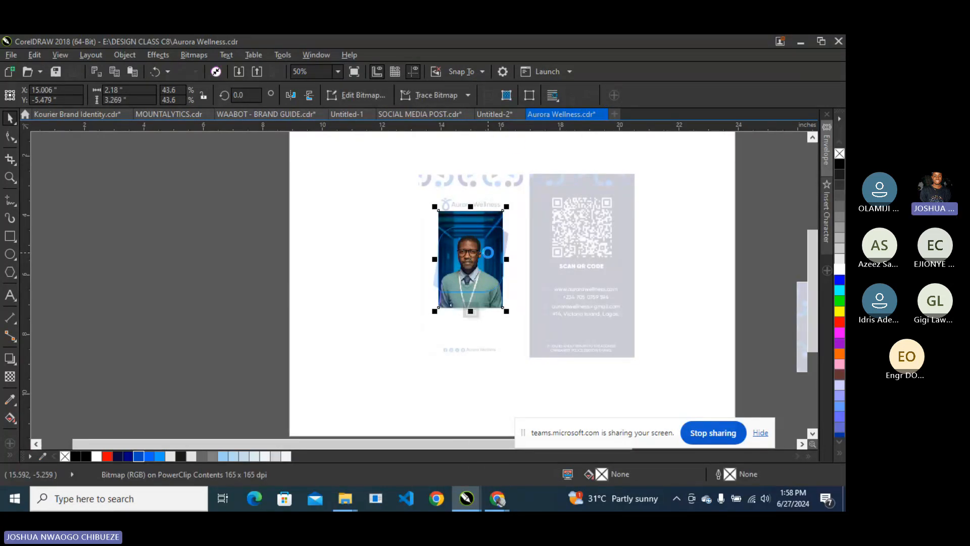
click(238, 272)
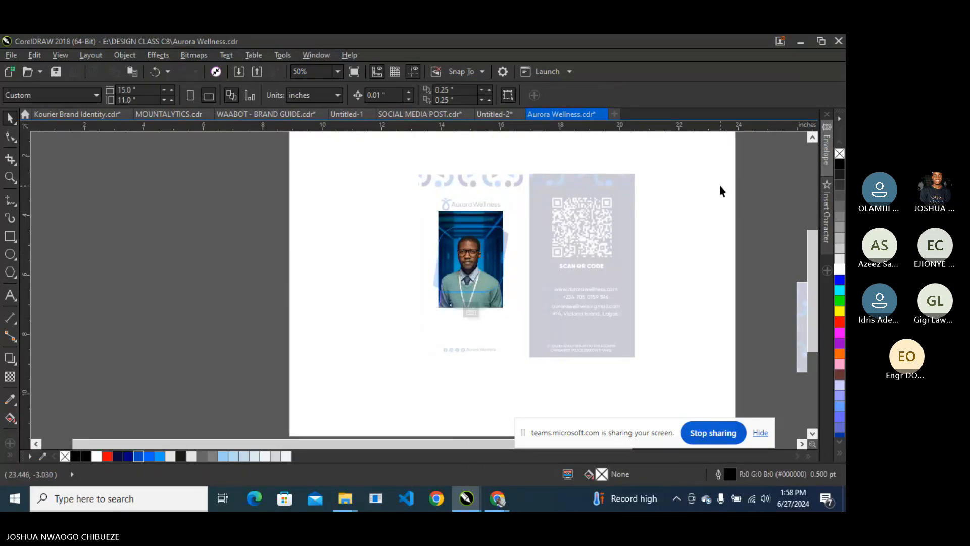
Minimise the CorelDRAW window, launch Adobe Photoshop 2022 and move the screen-sharing bar out of the way.
click(804, 44)
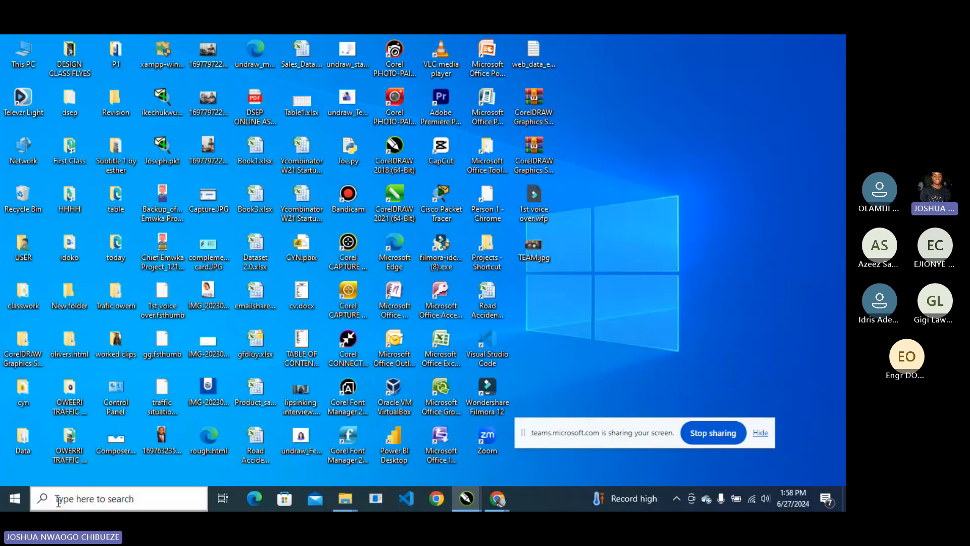
click(78, 500)
text(P)
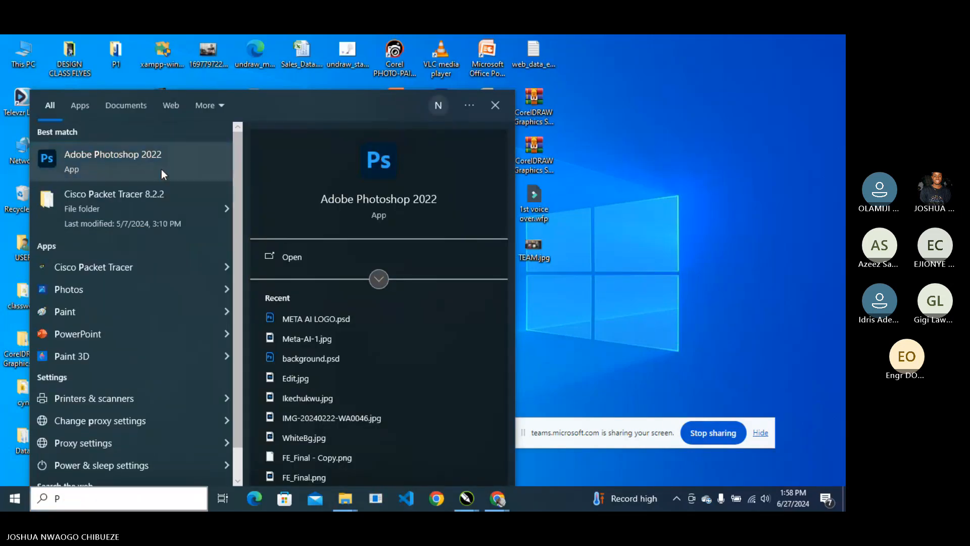
click(161, 169)
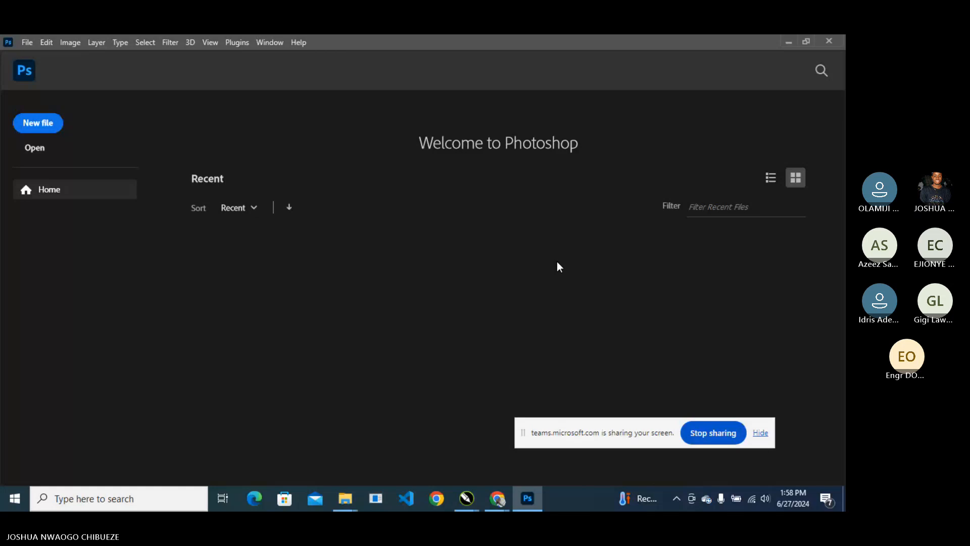
drag(651, 431, 620, 486)
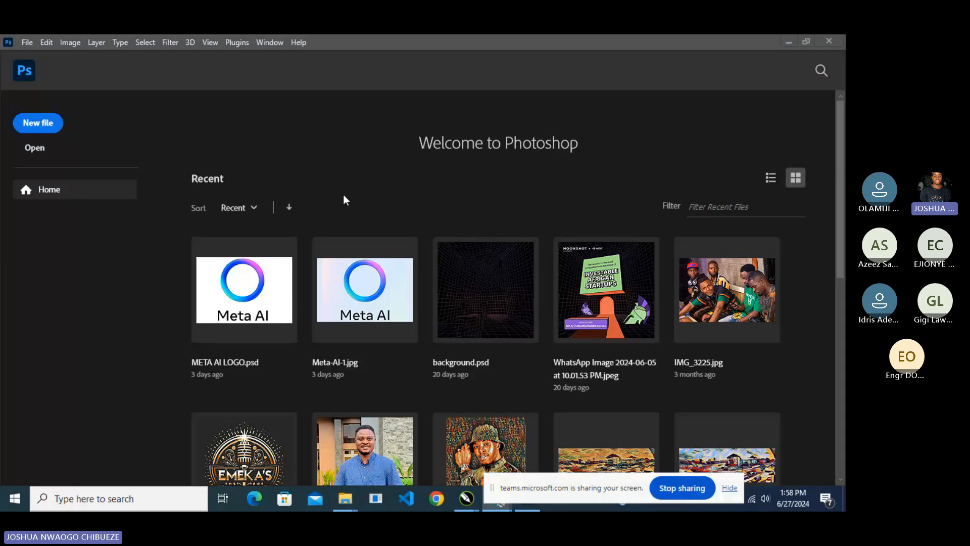
Create a new 360 x 540 px RGB document with a transparent background.
click(18, 41)
click(38, 56)
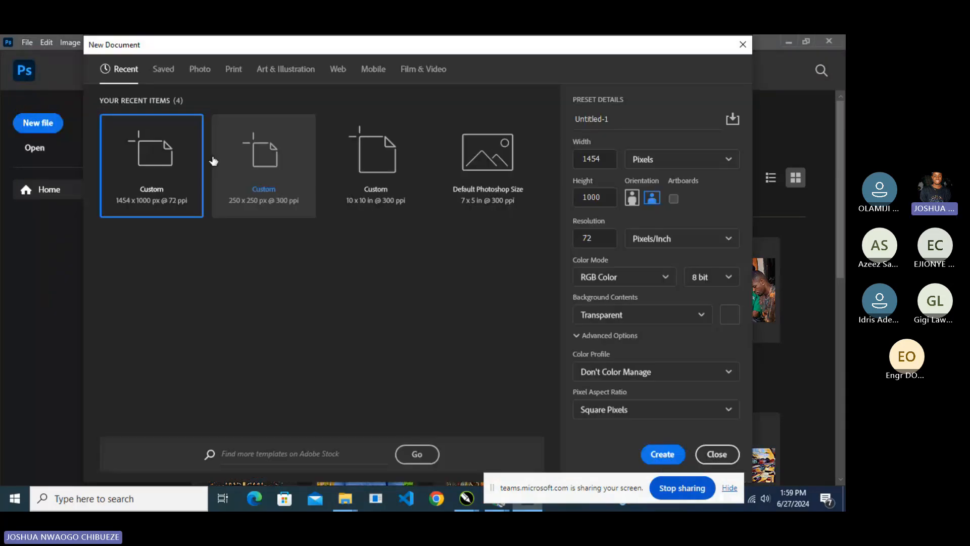
click(668, 458)
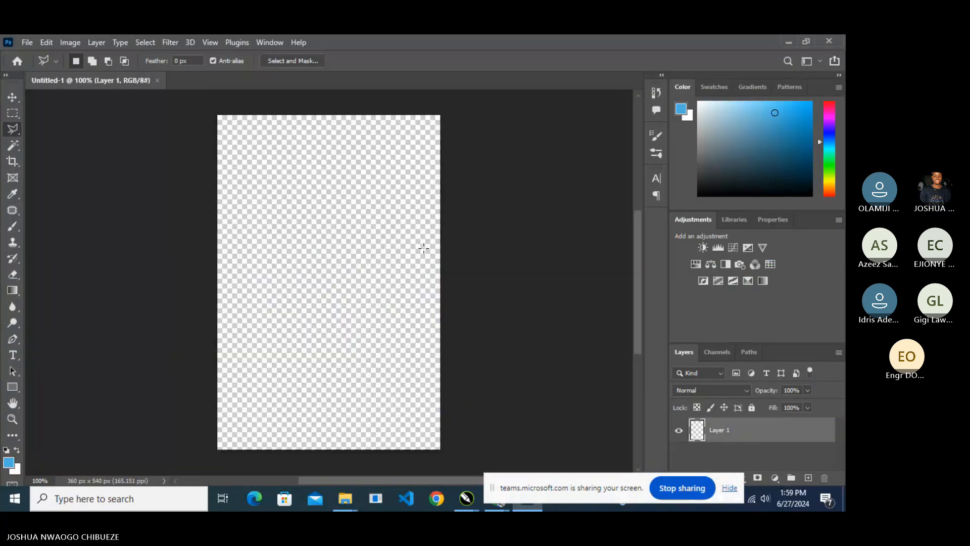
Paste the portrait photo into the new document and pick the Object Selection Tool.
key(ctrl+v)
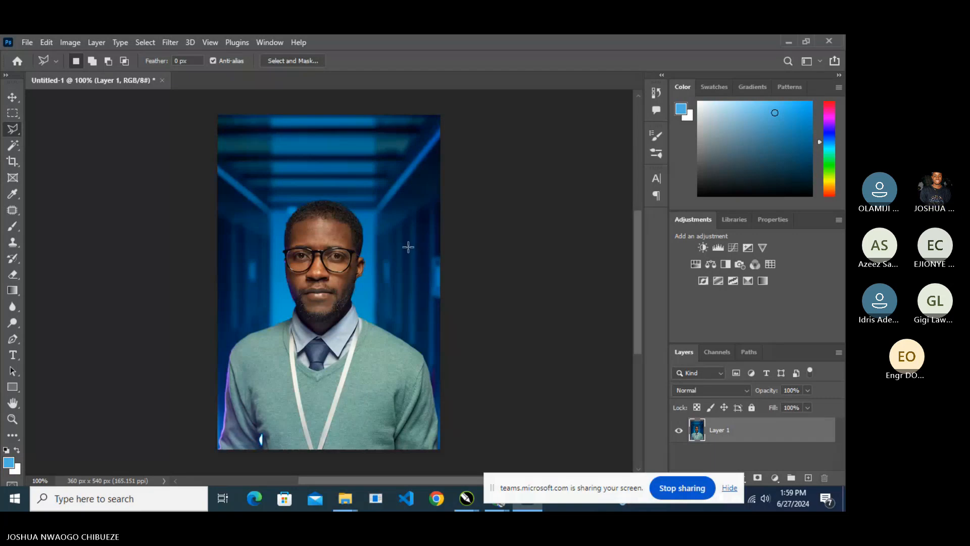
click(21, 149)
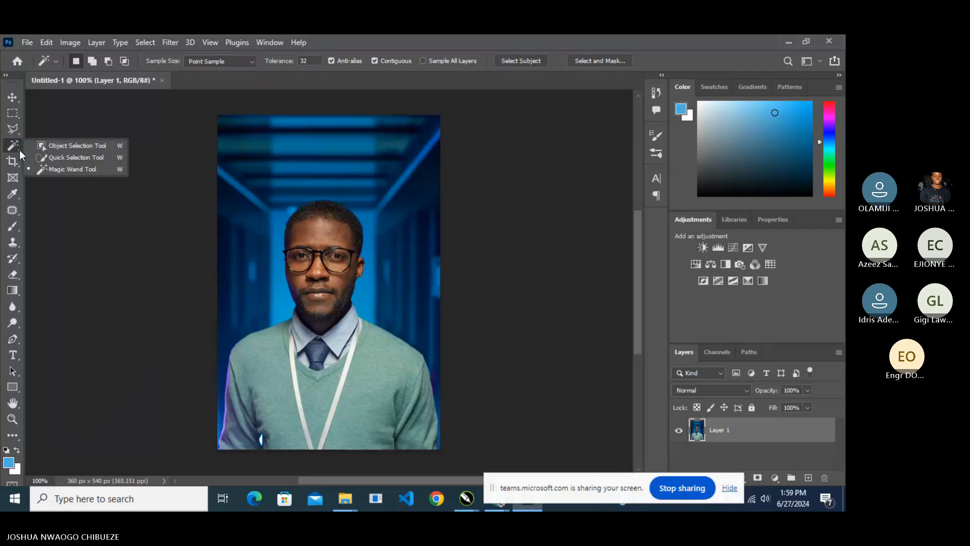
click(43, 147)
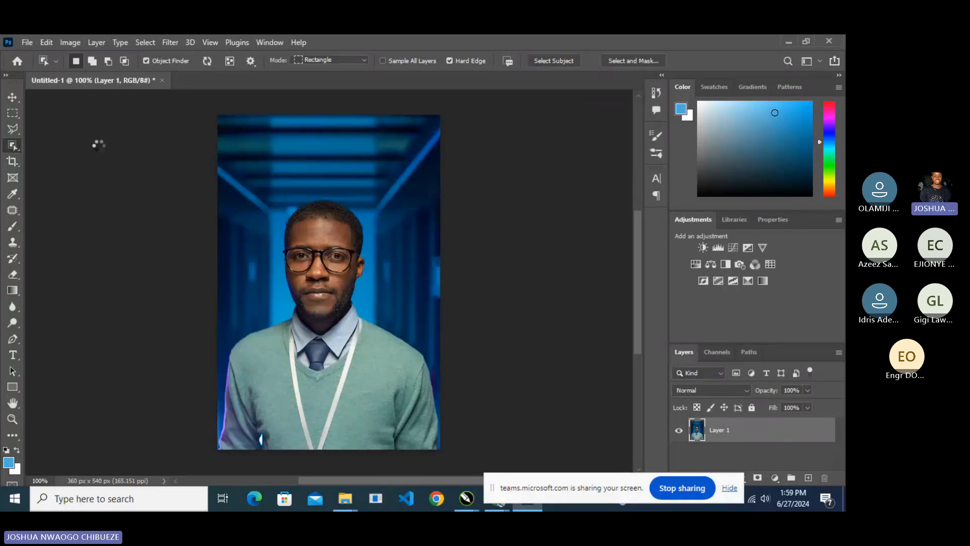
Switch to Chrome, search for "remove bg" in a new tab and open the remove.bg website.
drag(493, 488, 511, 435)
click(499, 500)
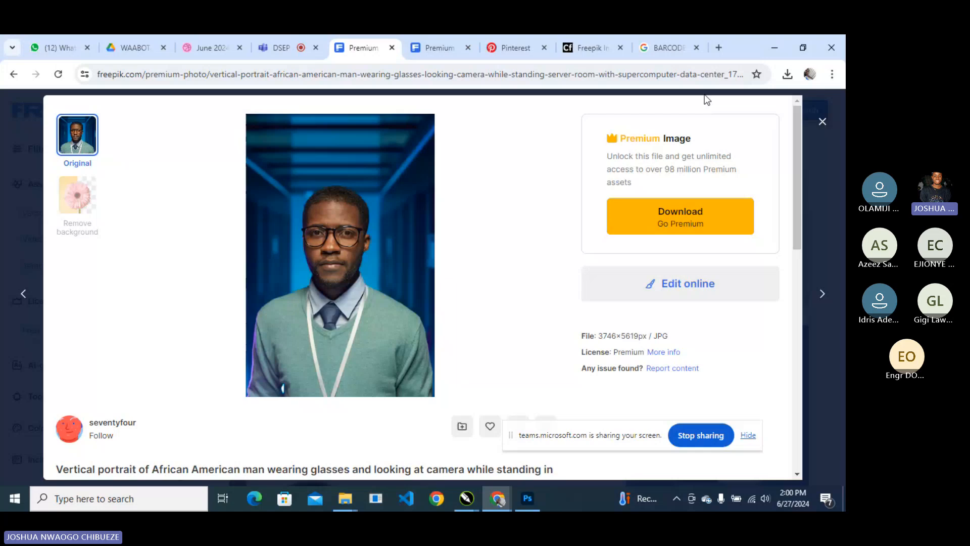
click(719, 48)
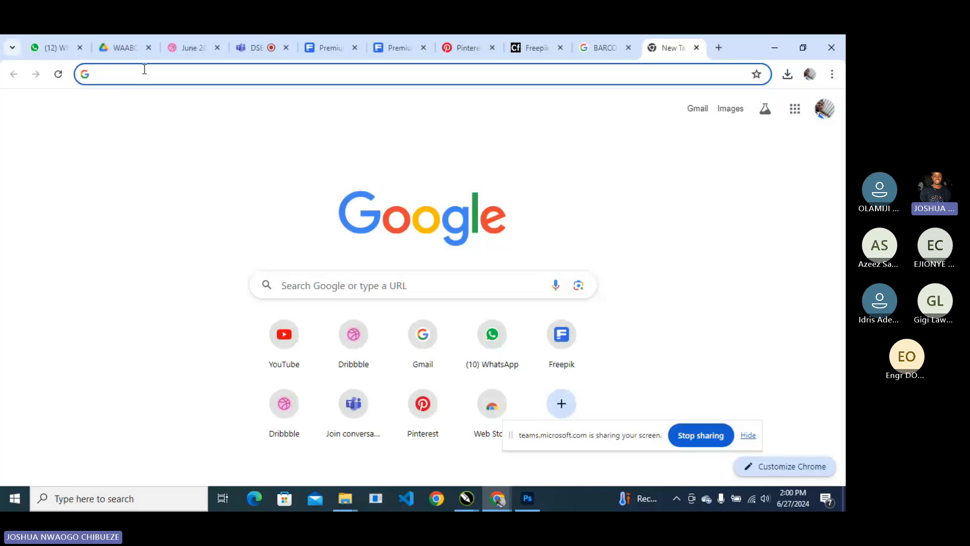
text(remove bg)
key(Return)
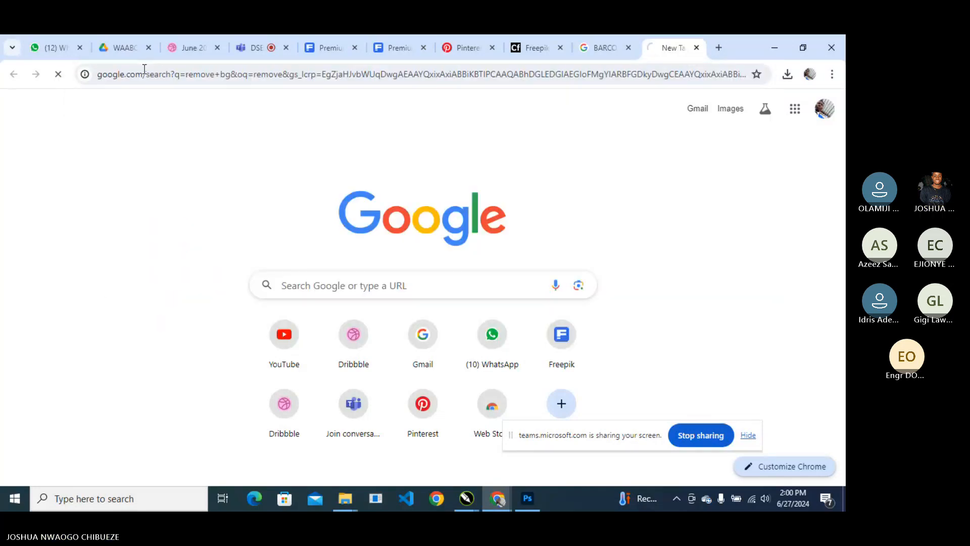
click(531, 503)
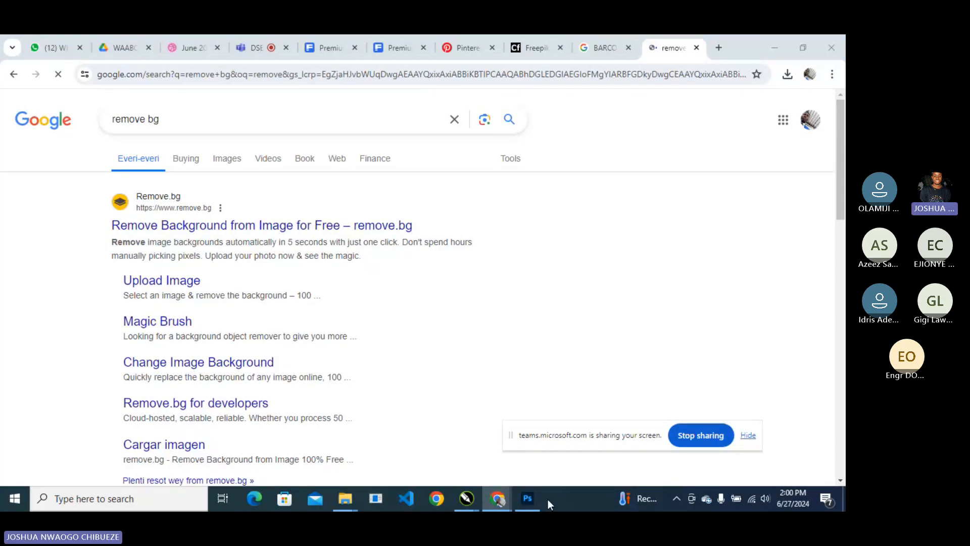
click(162, 228)
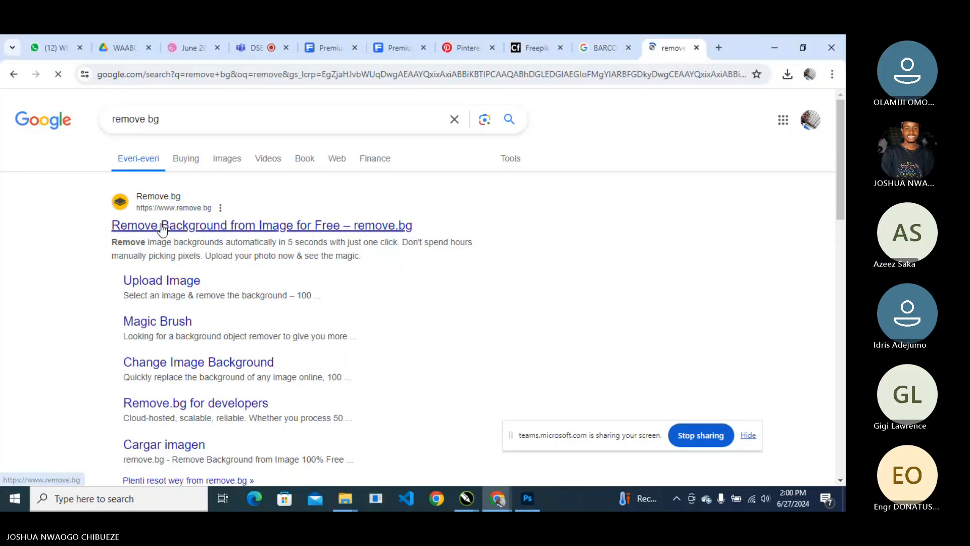
click(773, 47)
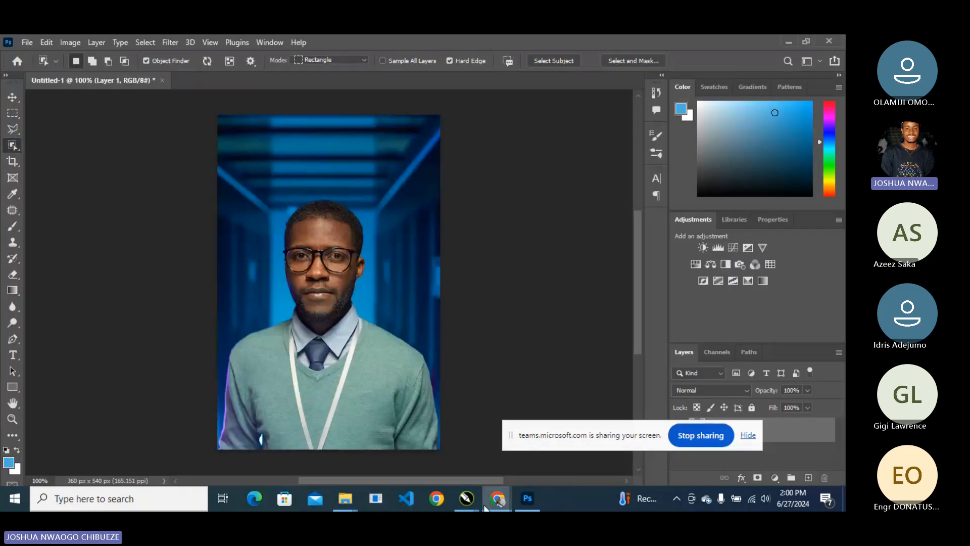
click(486, 504)
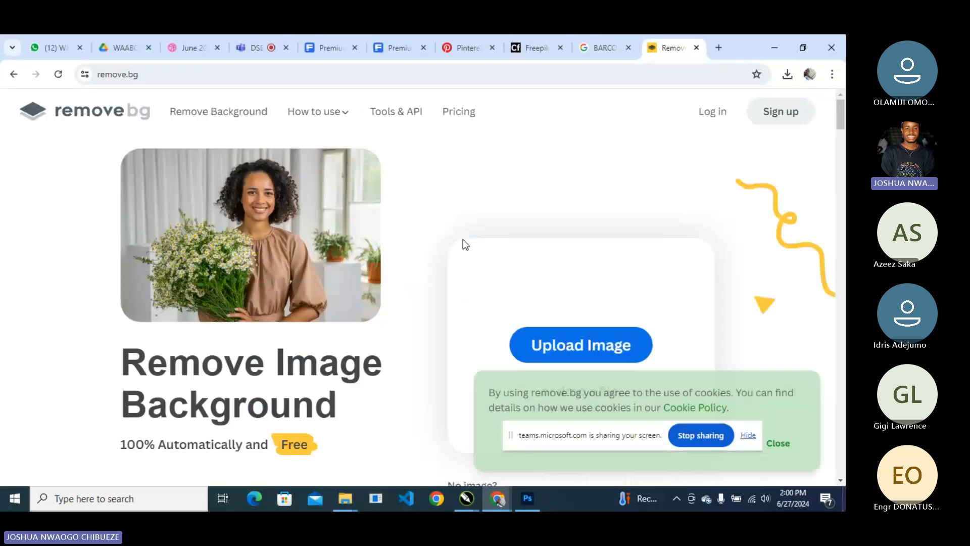
Open the remove.bg image upload page and dismiss the file chooser without picking a file.
click(576, 331)
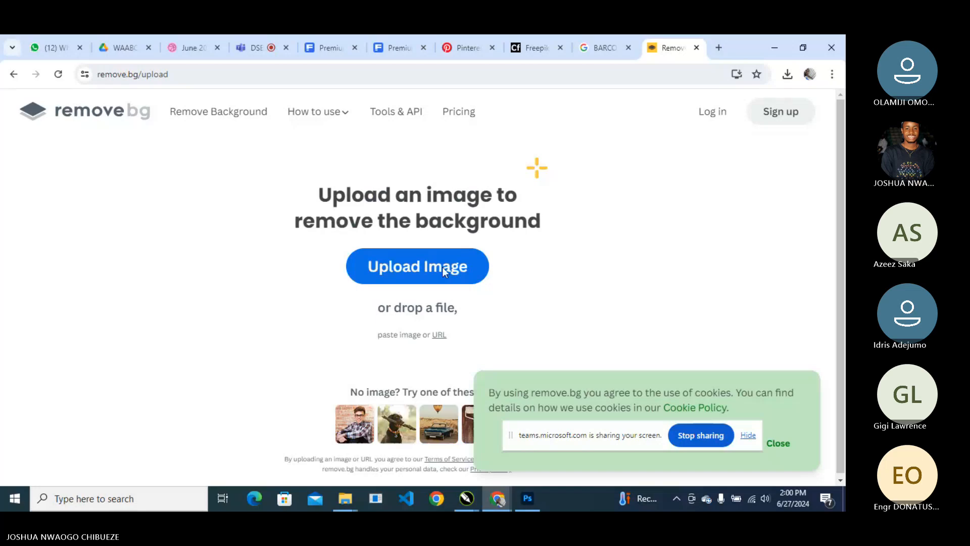
click(453, 275)
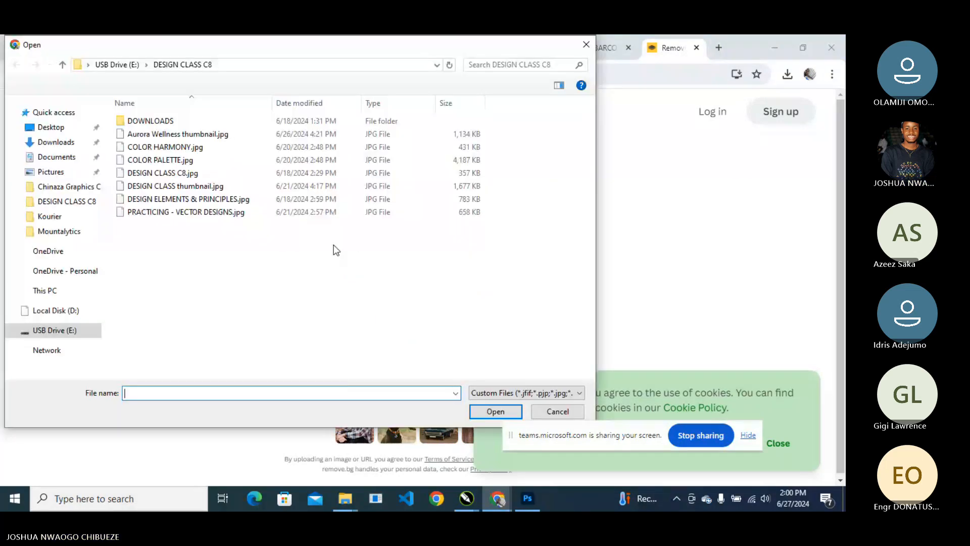
click(586, 44)
Switch to the Aurora Wellness document in CorelDRAW and finish editing the portrait's PowerClip contents.
click(463, 500)
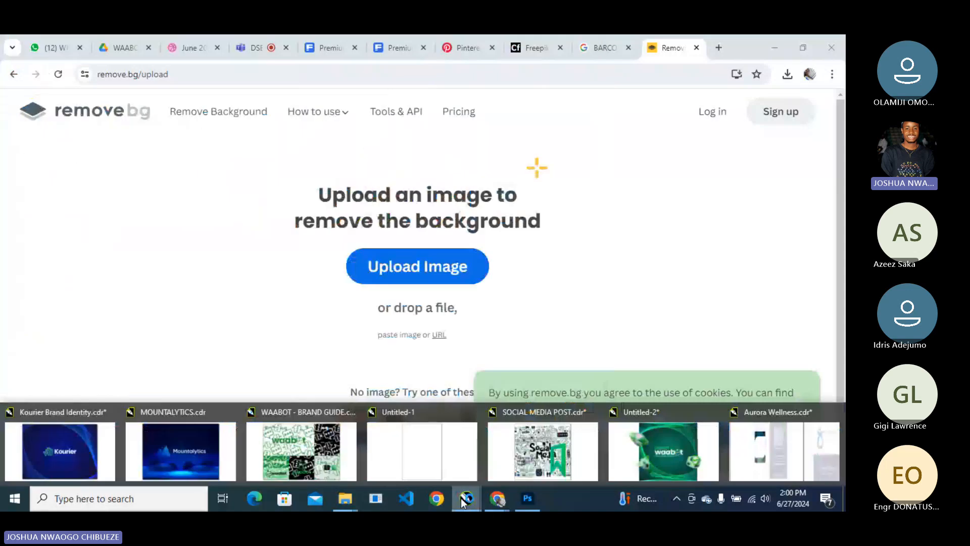
click(463, 500)
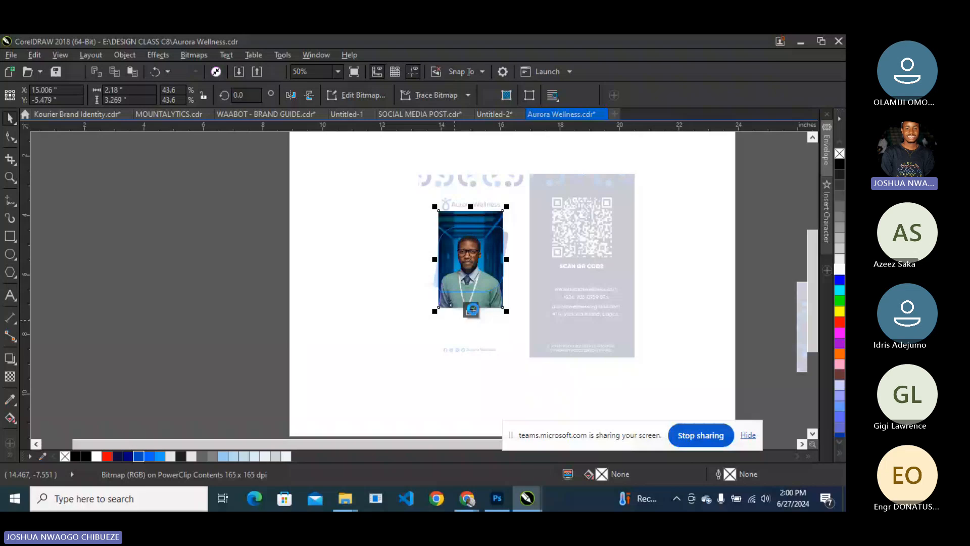
click(471, 309)
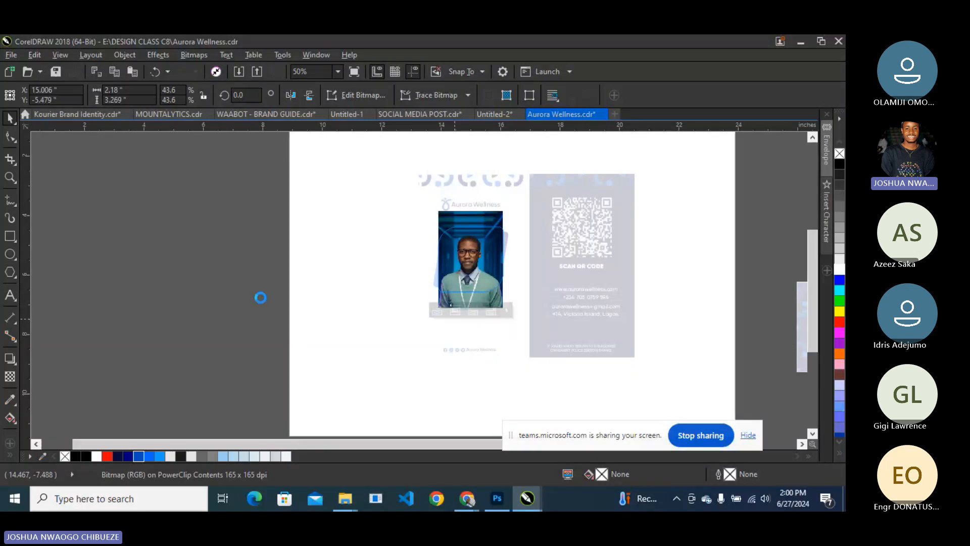
Switch to Chrome and copy the web address of the Freepik portrait of the man with glasses.
mouse_move(467, 498)
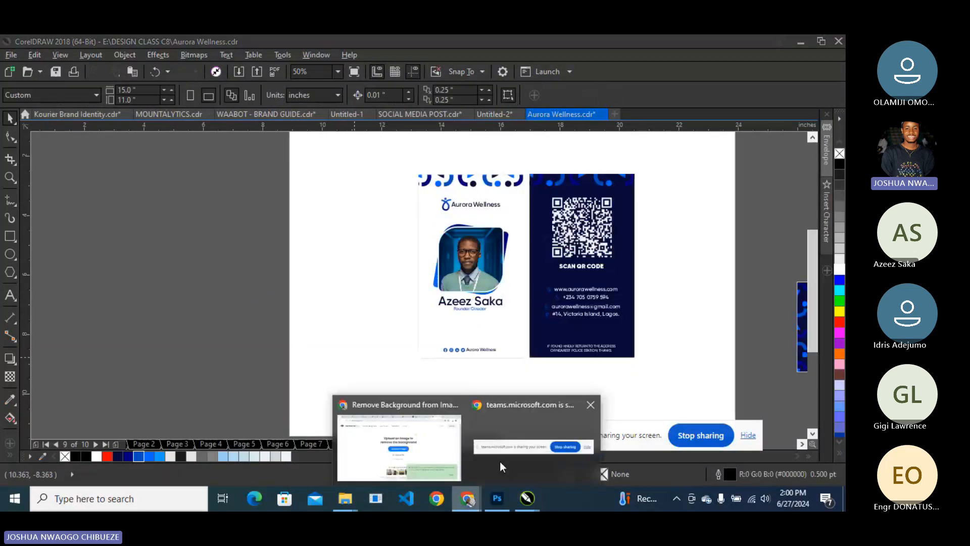
click(499, 462)
click(413, 49)
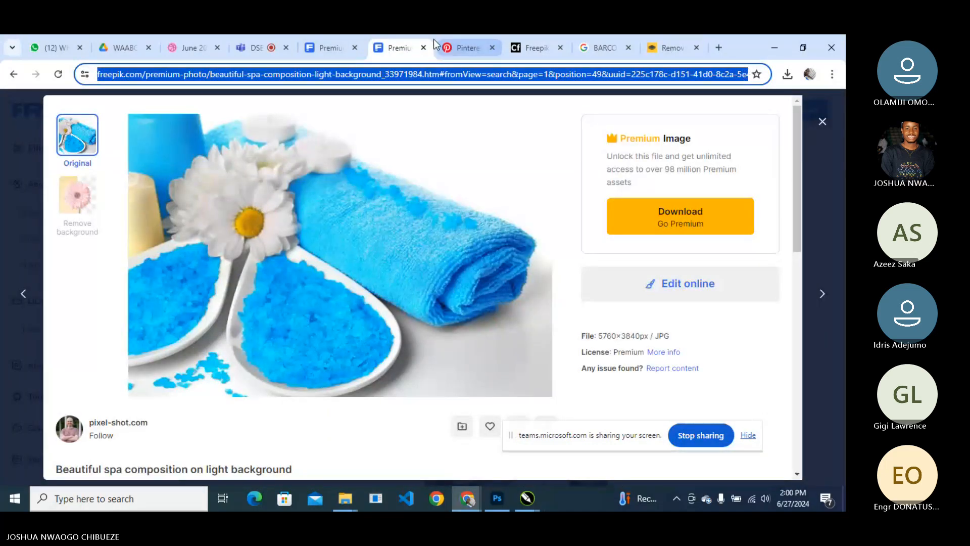
click(331, 48)
click(422, 68)
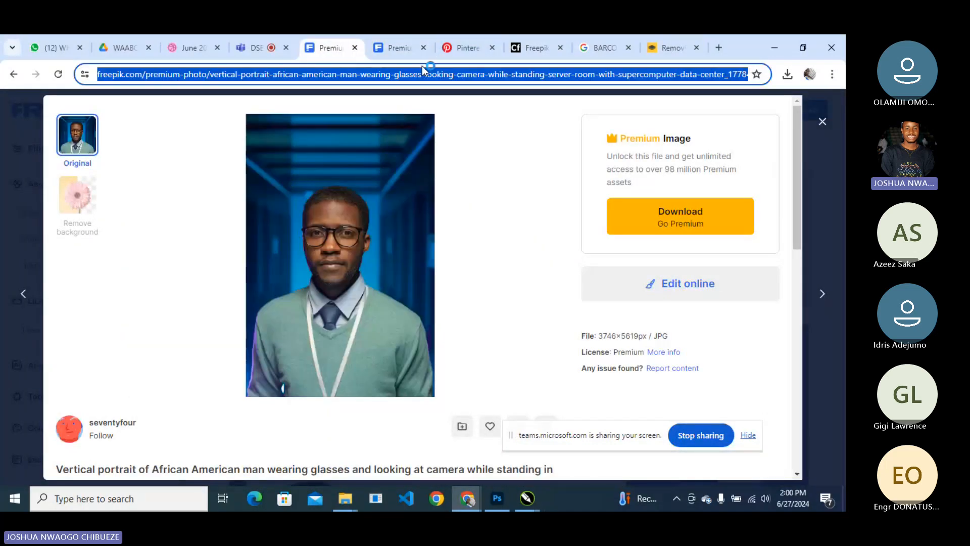
Fetch the portrait in the Freepik Image Free Downloader using the copied address and download the image.
click(535, 47)
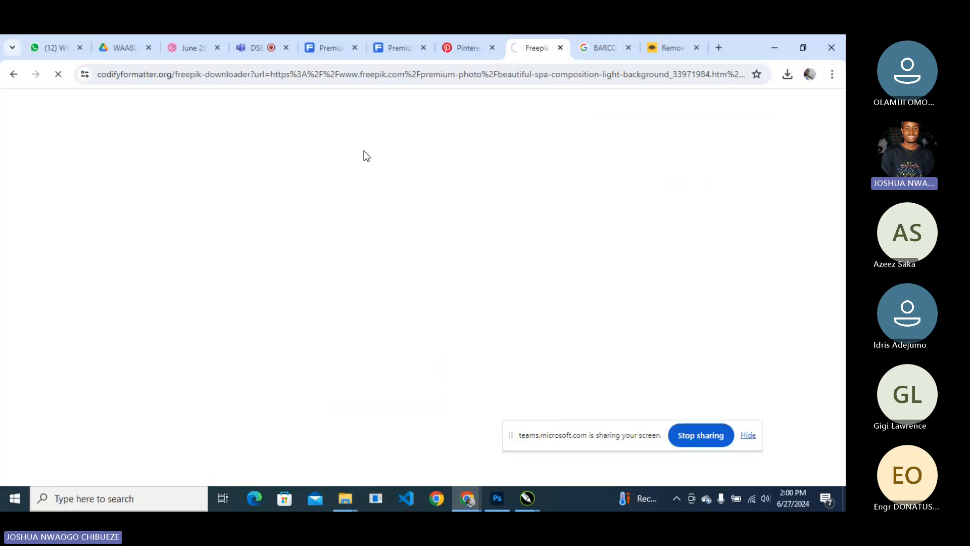
scroll(354, 182, down, 3)
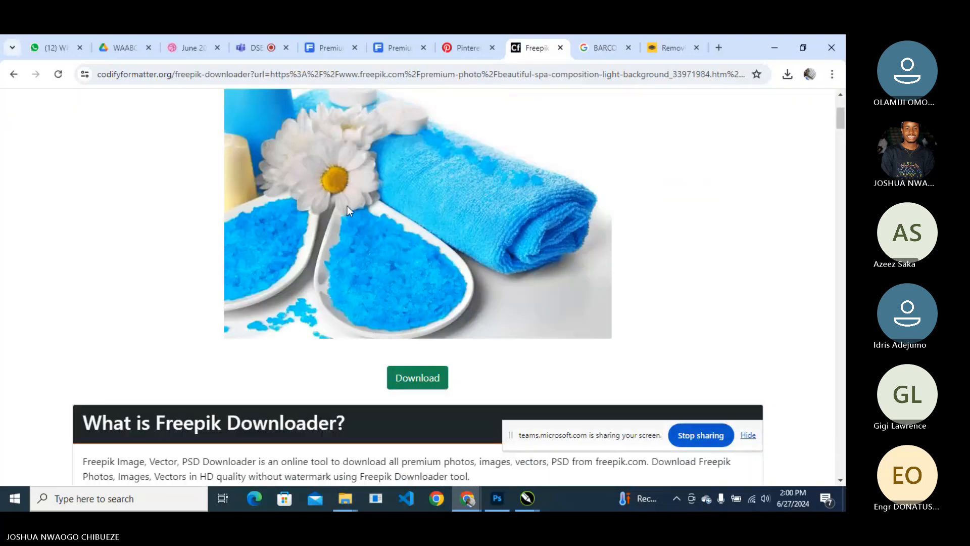
scroll(347, 206, up, 3)
click(326, 184)
key(ctrl+v)
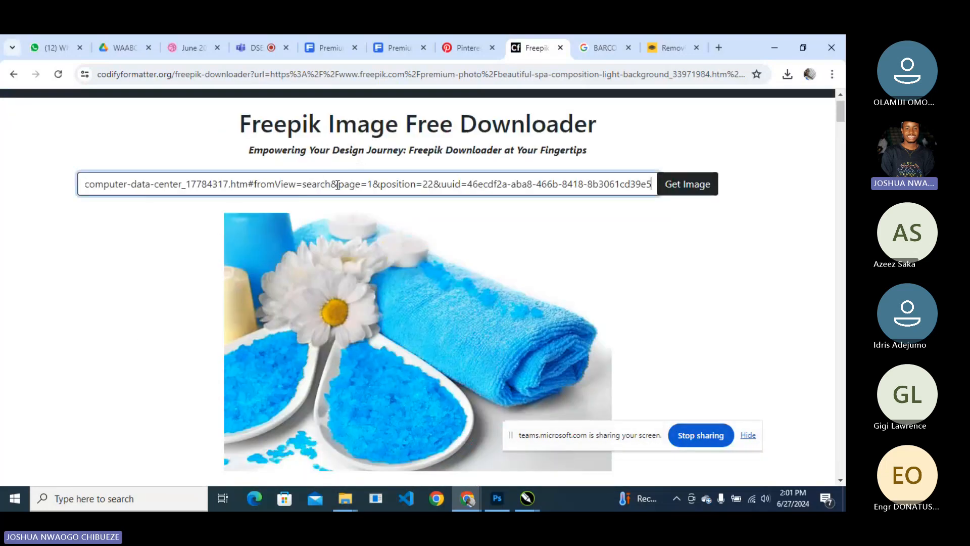
click(689, 192)
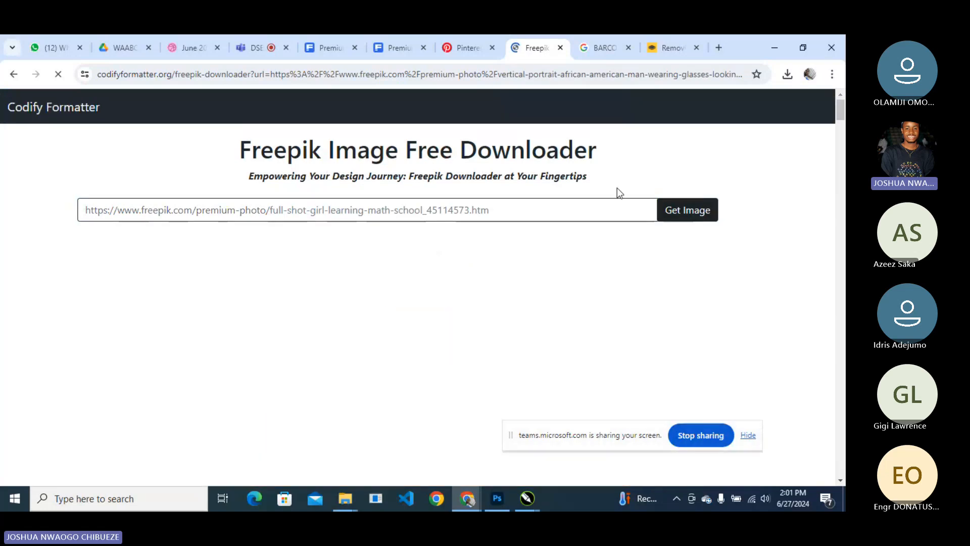
scroll(554, 219, down, 4)
scroll(390, 329, down, 2)
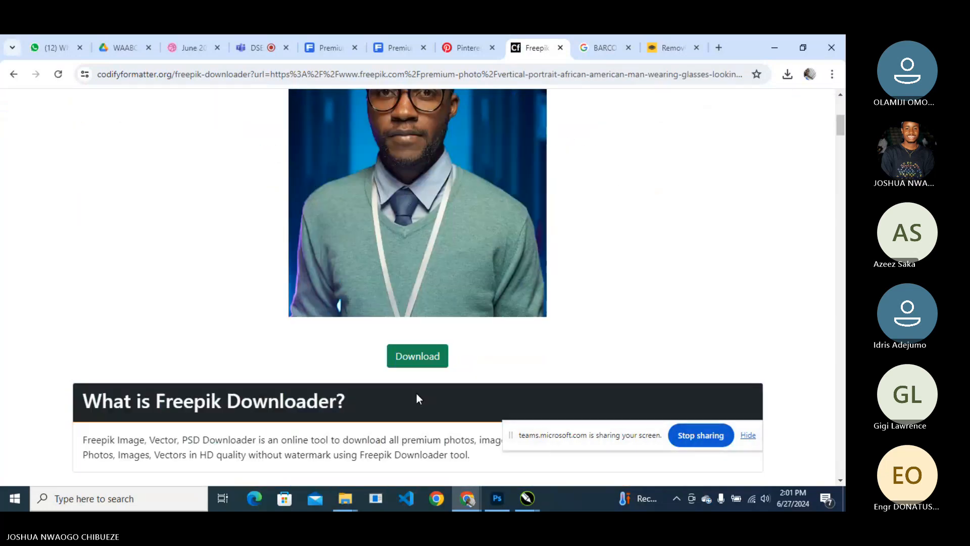
click(425, 360)
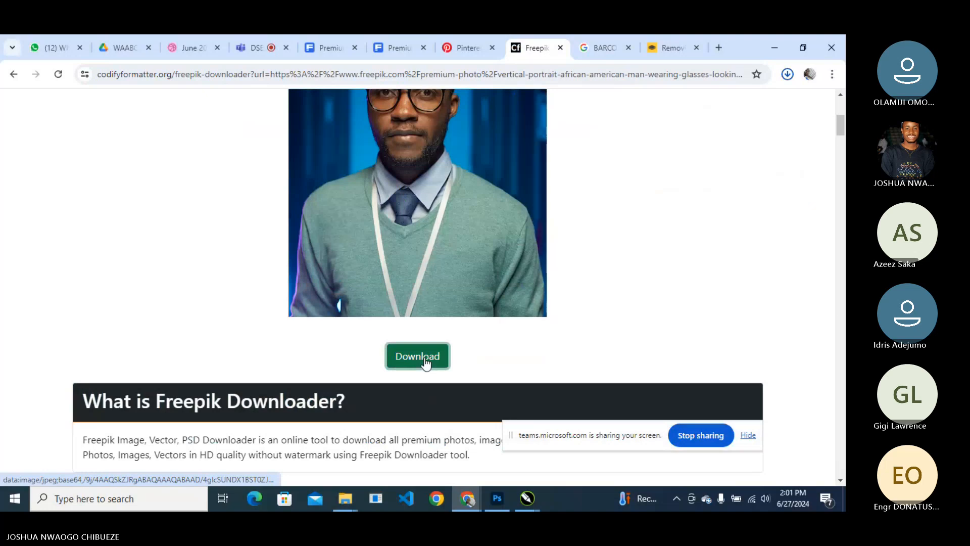
Upload codifyformatter (5).jpg to remove.bg and download the portrait with its background removed.
click(687, 47)
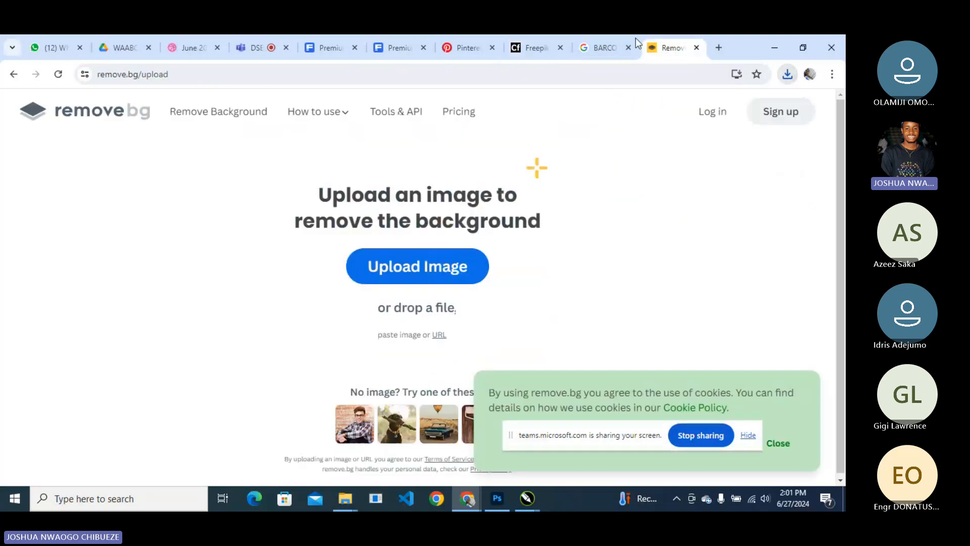
click(384, 262)
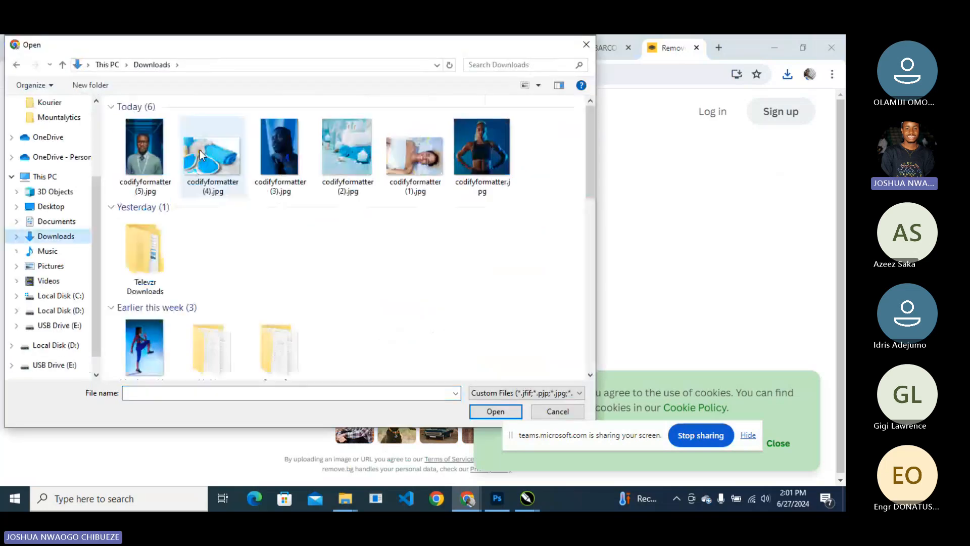
double_click(201, 154)
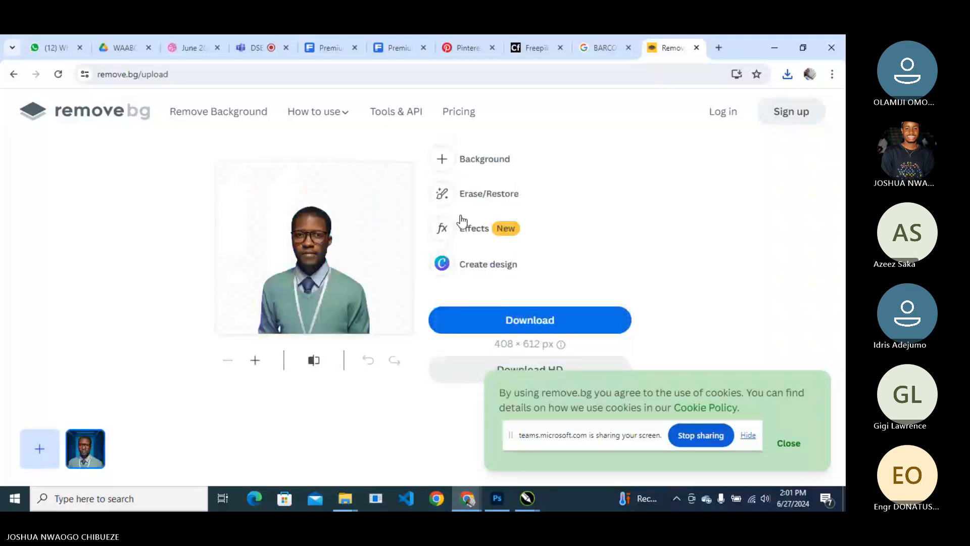
click(503, 322)
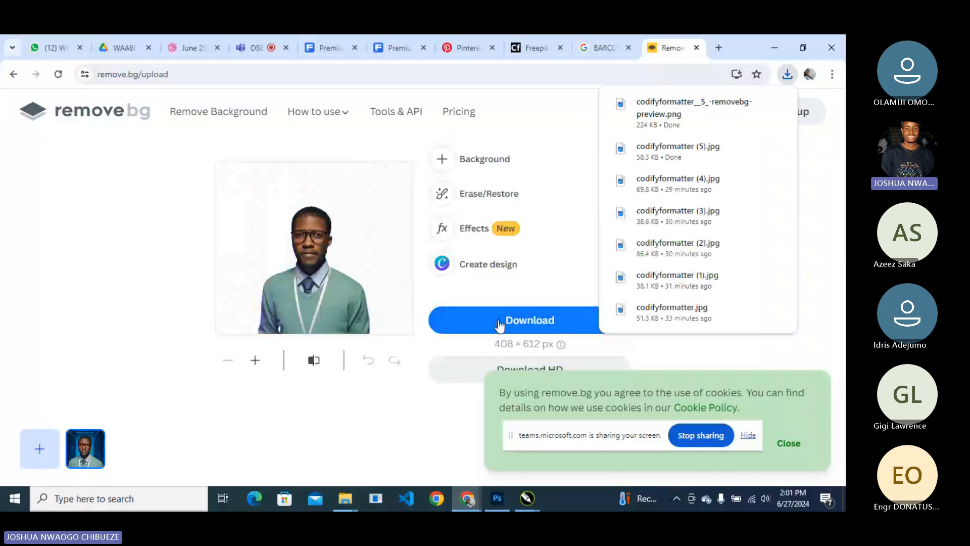
In CorelDRAW, import codifyformatter (5).jpg at about 3.83 x 5.75 in and its removebg-preview PNG, placing both left of the front card.
click(782, 44)
key(ctrl+i)
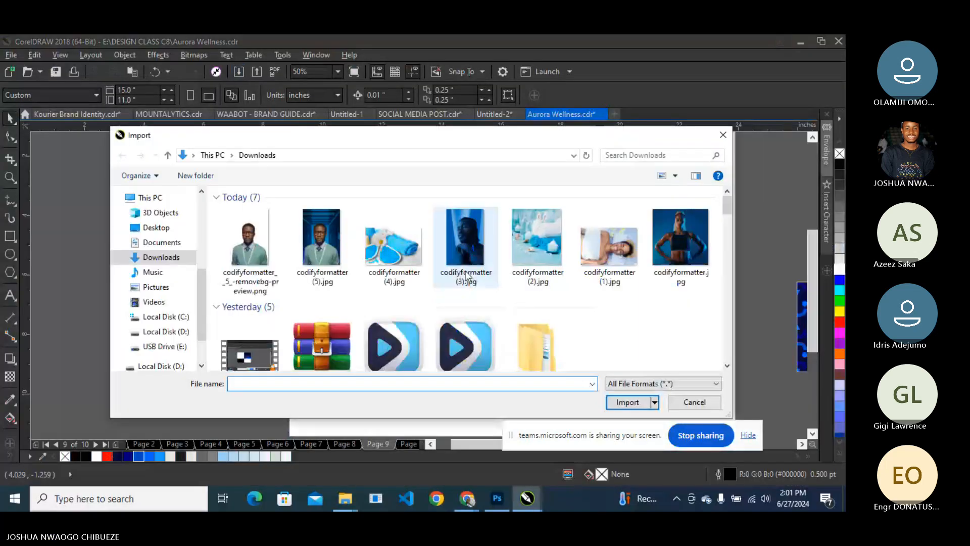
click(250, 247)
ctrl+click(322, 248)
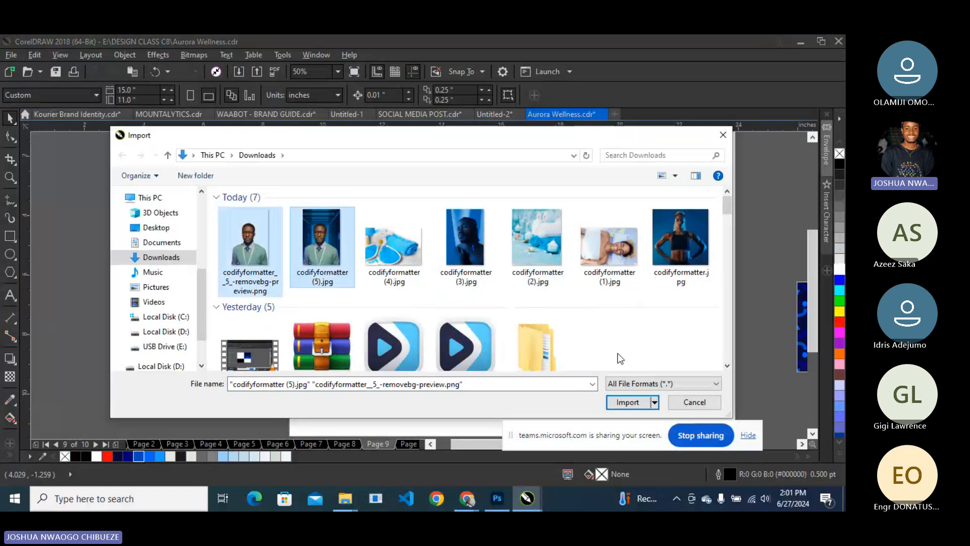
key(Return)
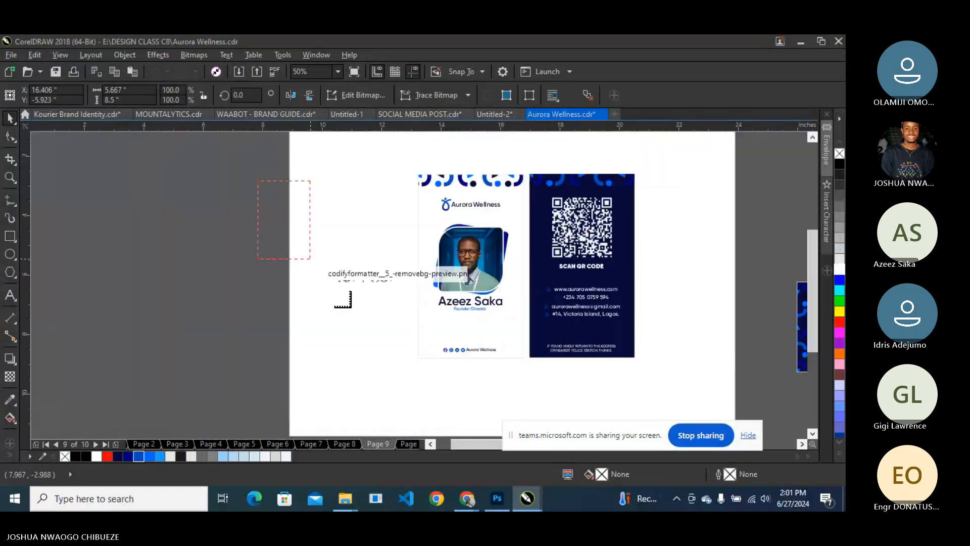
drag(351, 306, 382, 369)
drag(78, 199, 200, 377)
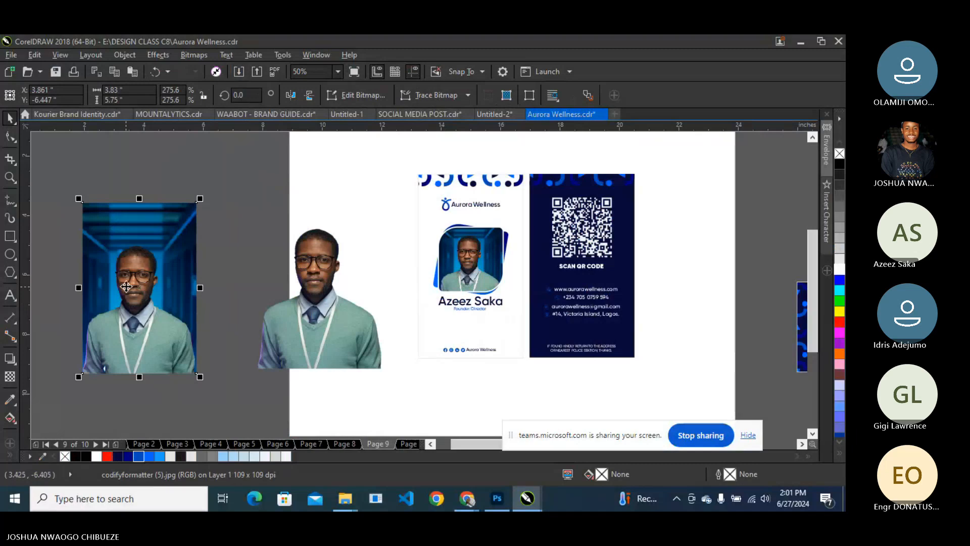
PowerClip the imported full-background photo into the front card's portrait frame and, editing the contents, move it left of the existing photo.
drag(125, 286, 460, 260)
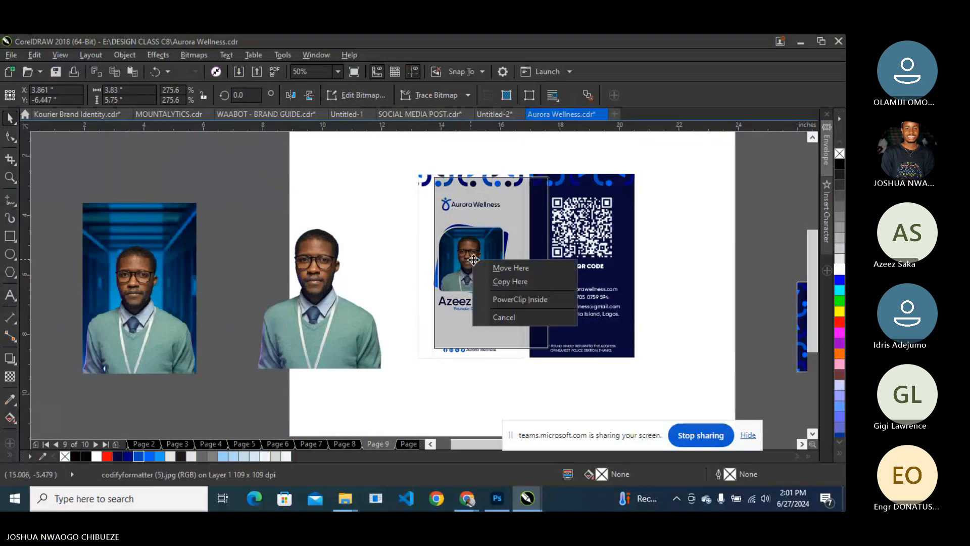
click(488, 298)
right_click(478, 262)
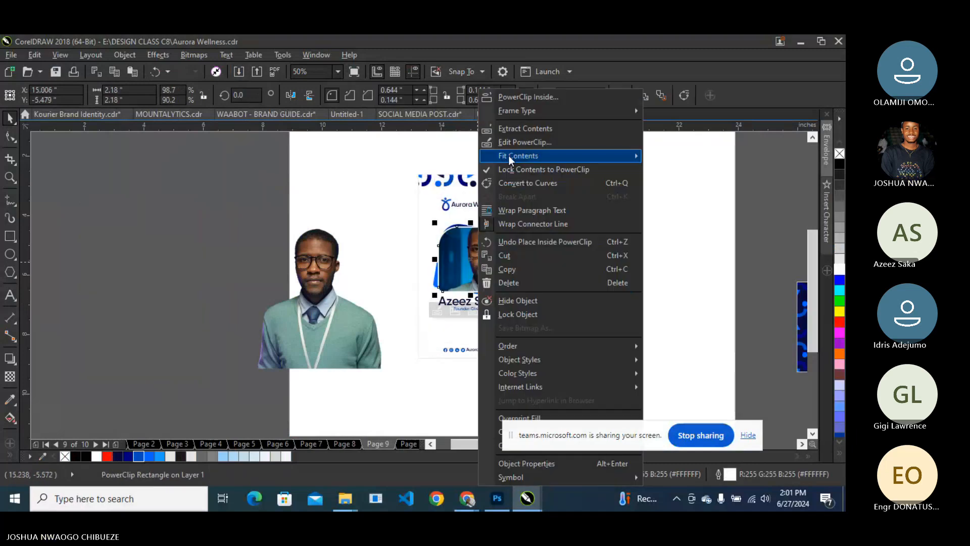
click(508, 155)
drag(500, 228, 356, 251)
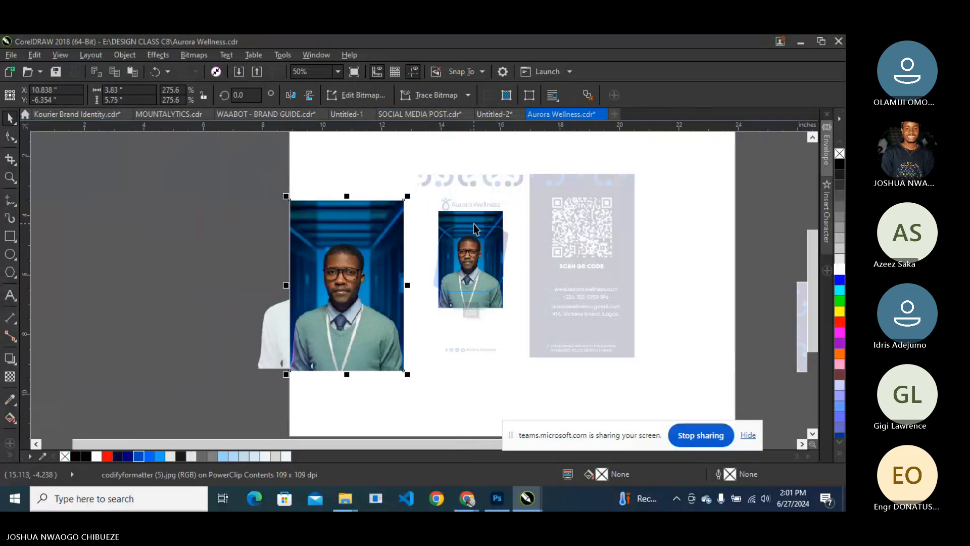
Delete the old photo from the front card's portrait frame, finish editing the PowerClip, and fill the frame proportionally with the new photo.
click(474, 227)
key(Delete)
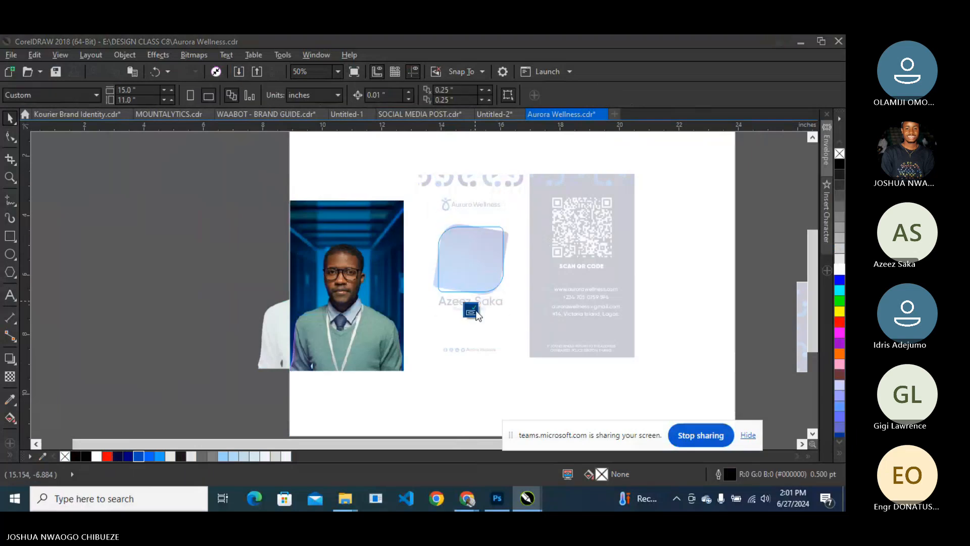
click(471, 311)
right_click(473, 263)
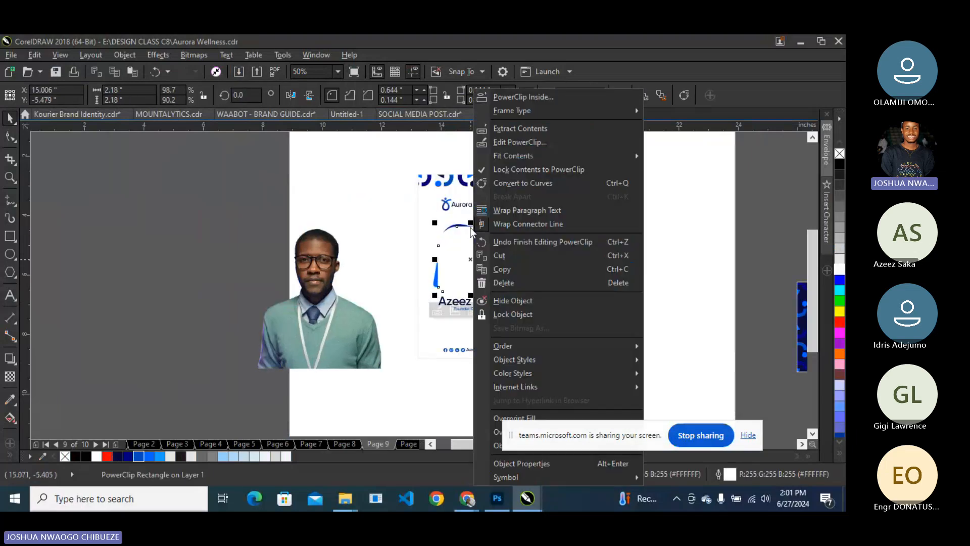
mouse_move(615, 156)
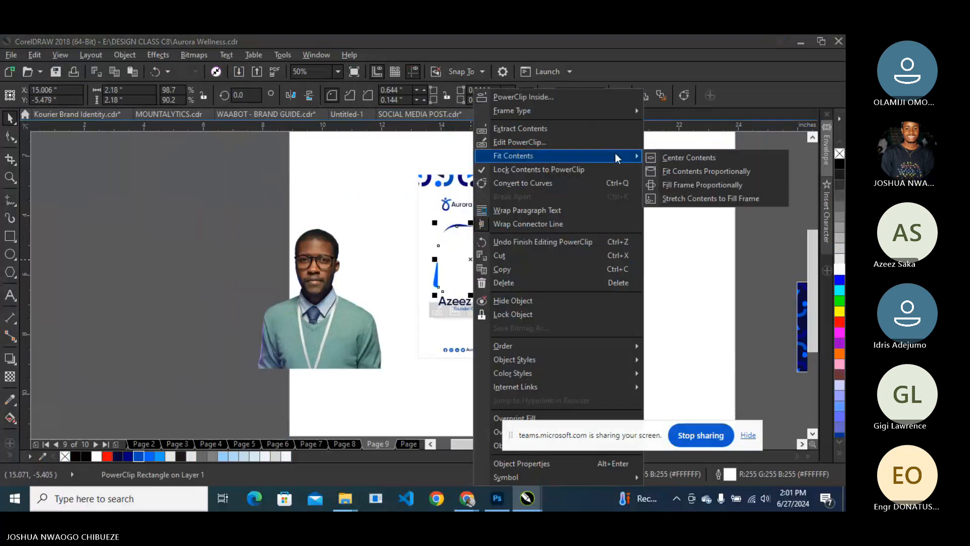
click(658, 181)
Duplicate the front and back cards beside the originals and move the background-free portrait off the page, left of all the cards.
click(315, 279)
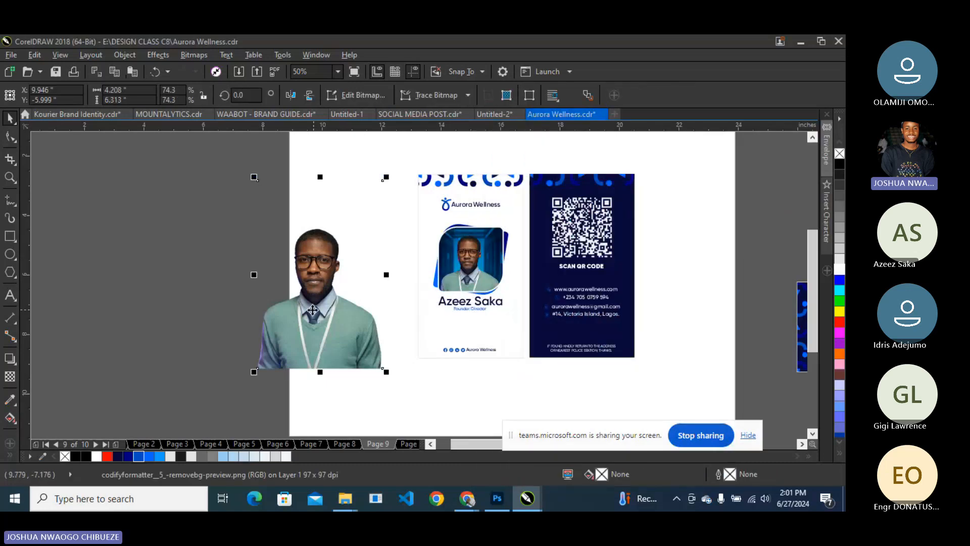
drag(309, 308, 201, 307)
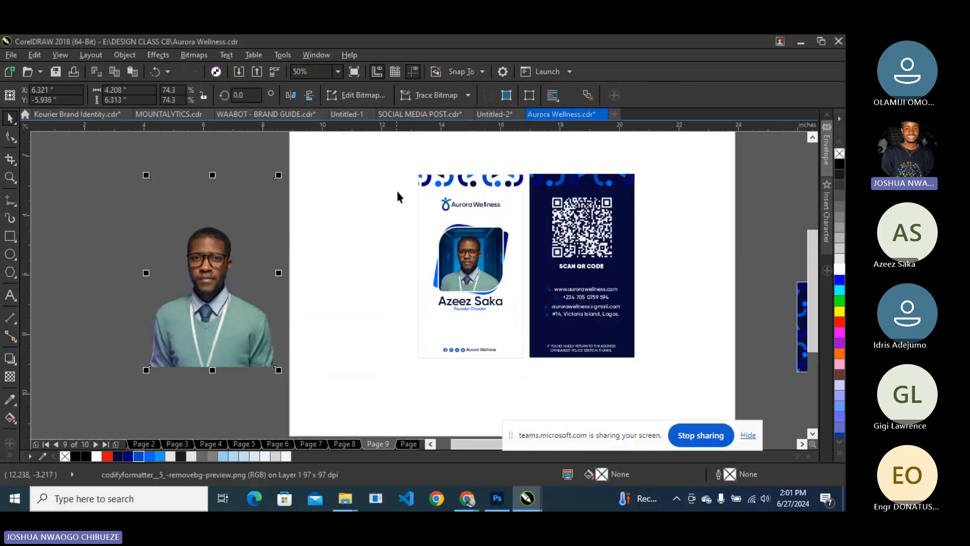
drag(396, 148, 652, 362)
drag(564, 239, 443, 228)
click(214, 223)
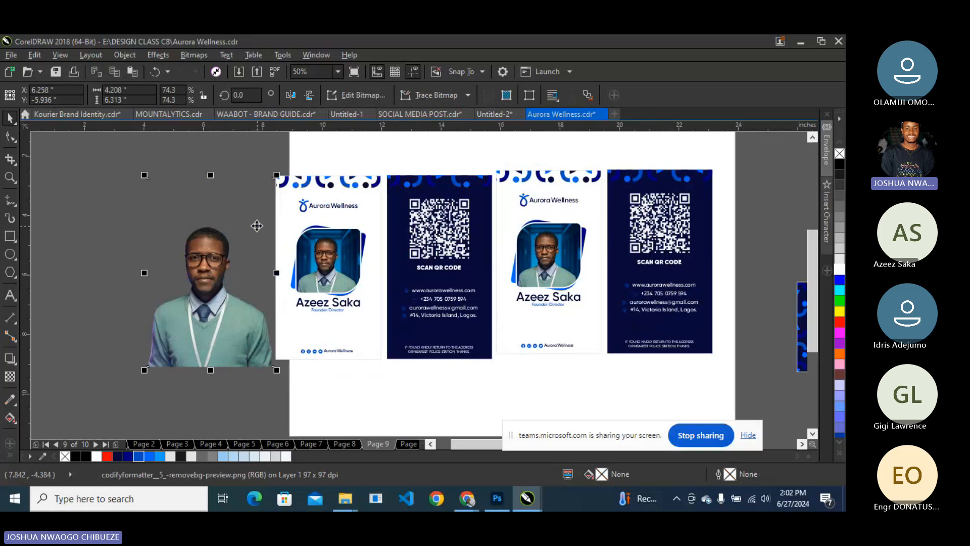
drag(213, 222, 177, 223)
Delete the framed portrait and its backing shape from the leftmost front card and PowerClip the background-free portrait into the card.
drag(259, 215, 384, 302)
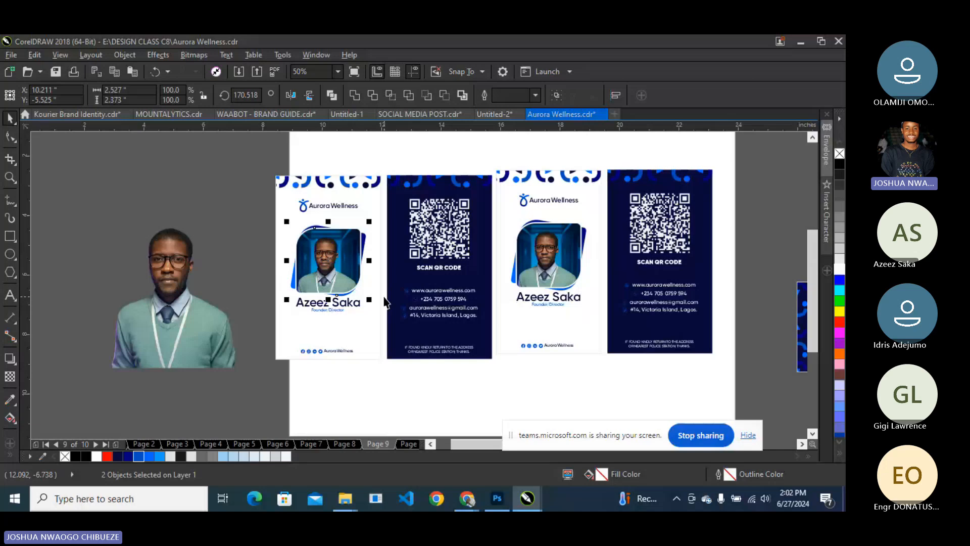
key(Delete)
click(167, 278)
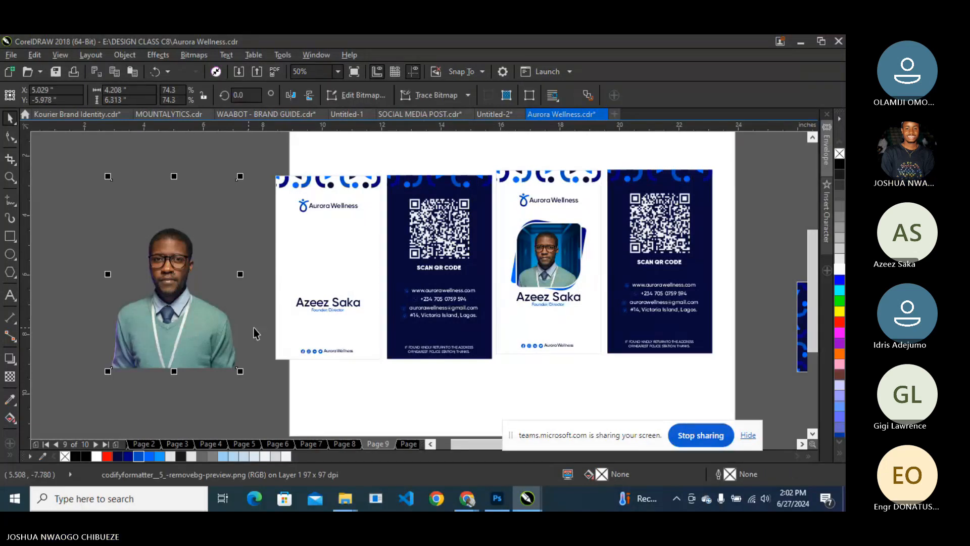
drag(154, 273, 316, 283)
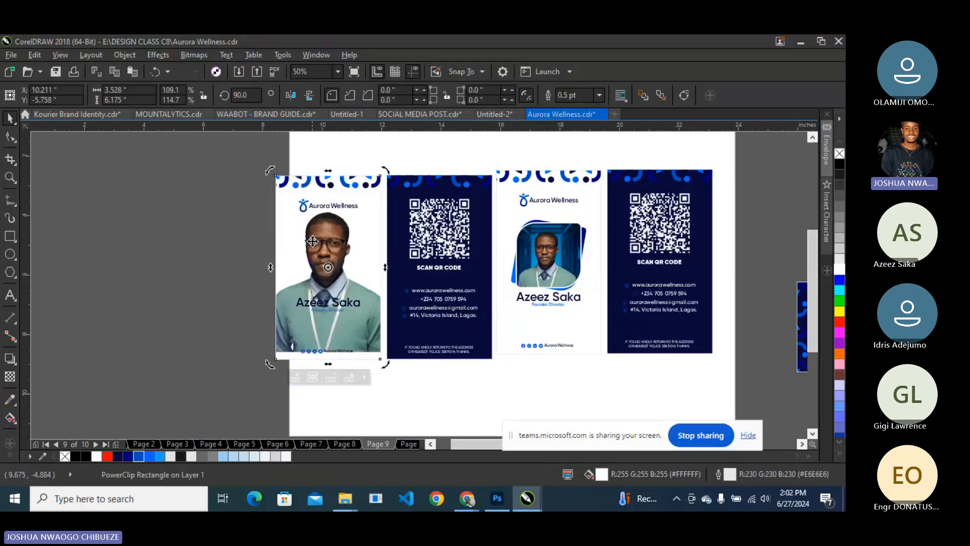
Edit the card's PowerClip to scale the portrait to about 3.86 x 5.79 in and lower it 0.5 in to the card's bottom edge.
right_click(316, 283)
click(356, 142)
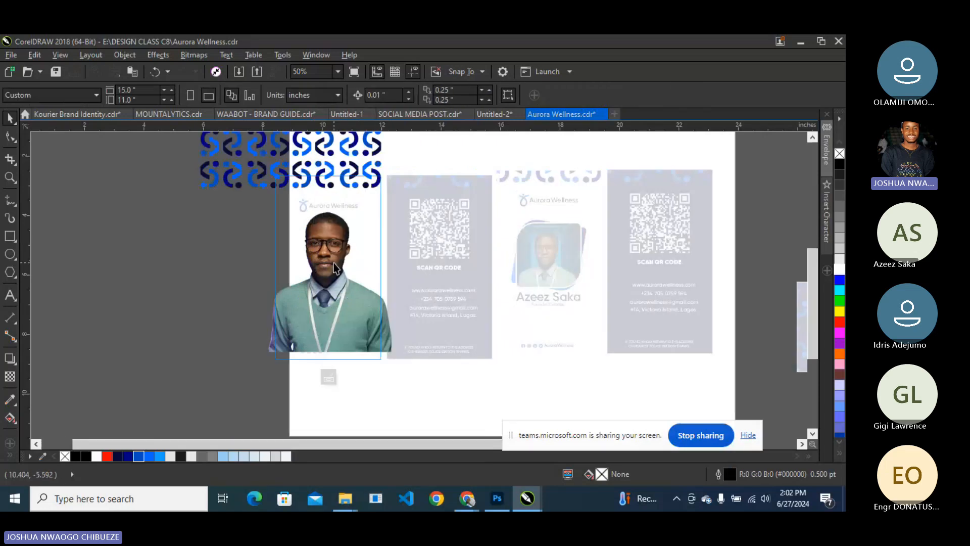
drag(328, 269, 328, 269)
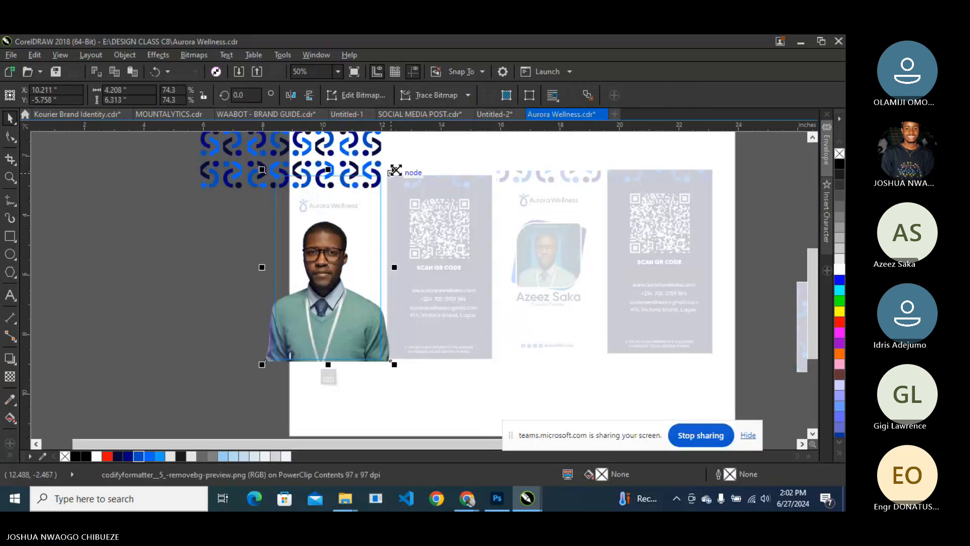
drag(395, 170, 387, 174)
key(Down)
key(Down)
key(Down)
key(Down)
key(Down)
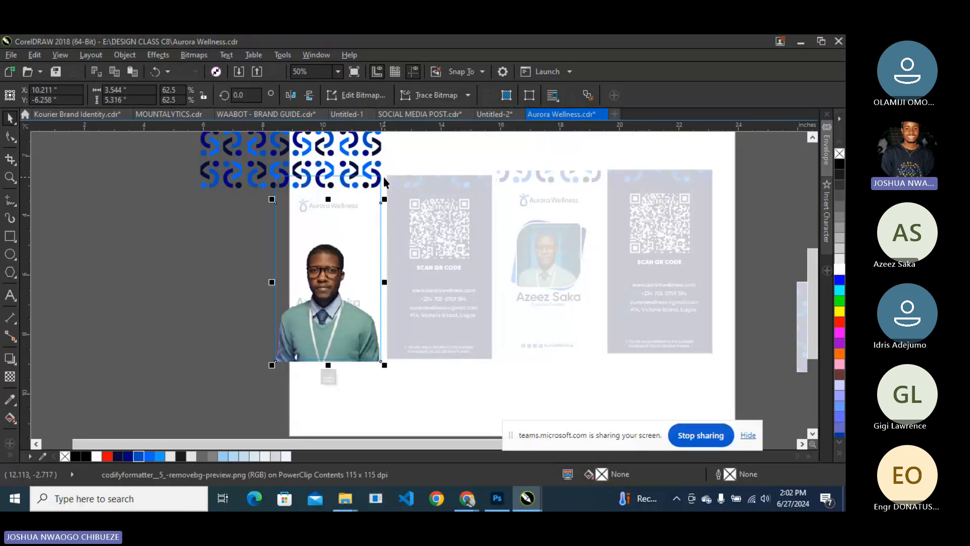
drag(384, 201, 389, 200)
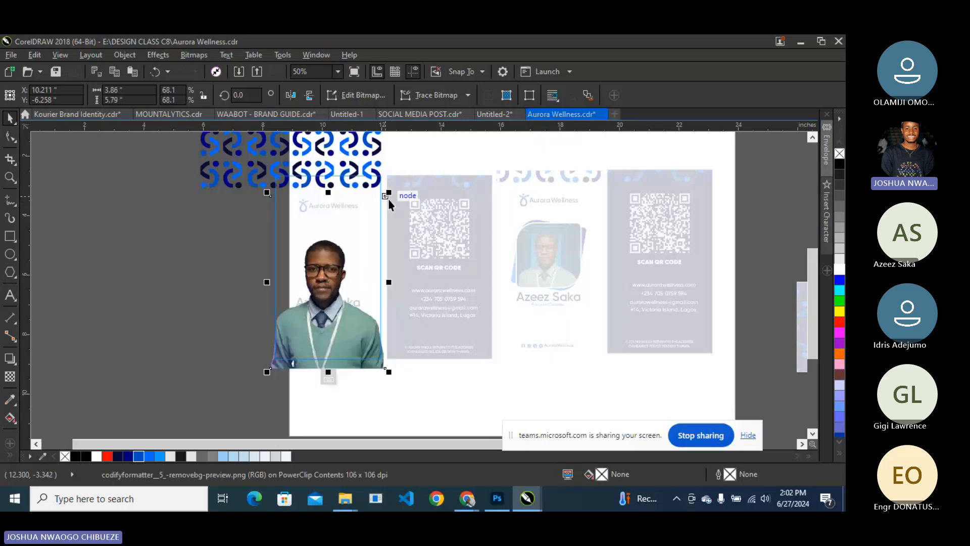
click(328, 377)
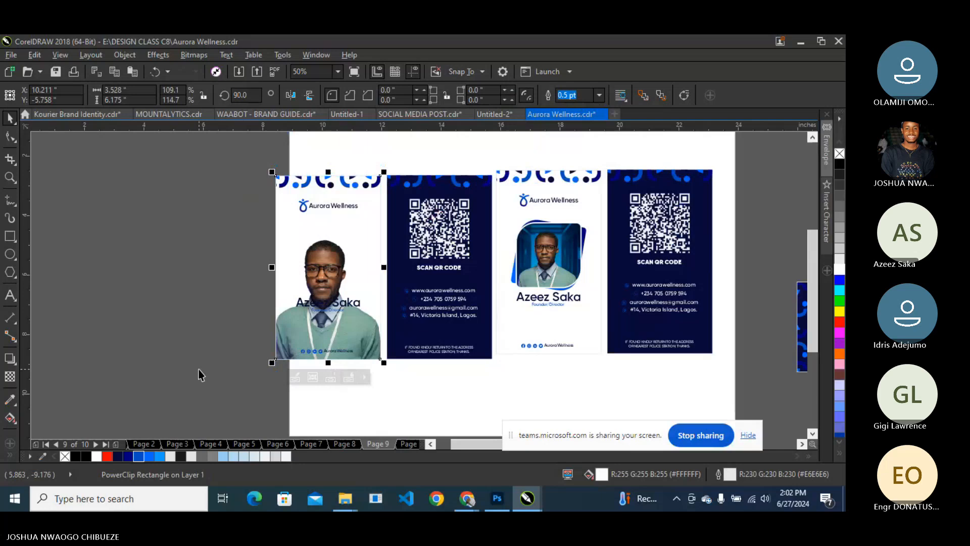
Move the name and job title on the leftmost front card up between the Aurora Wellness logo and the portrait's head.
click(213, 296)
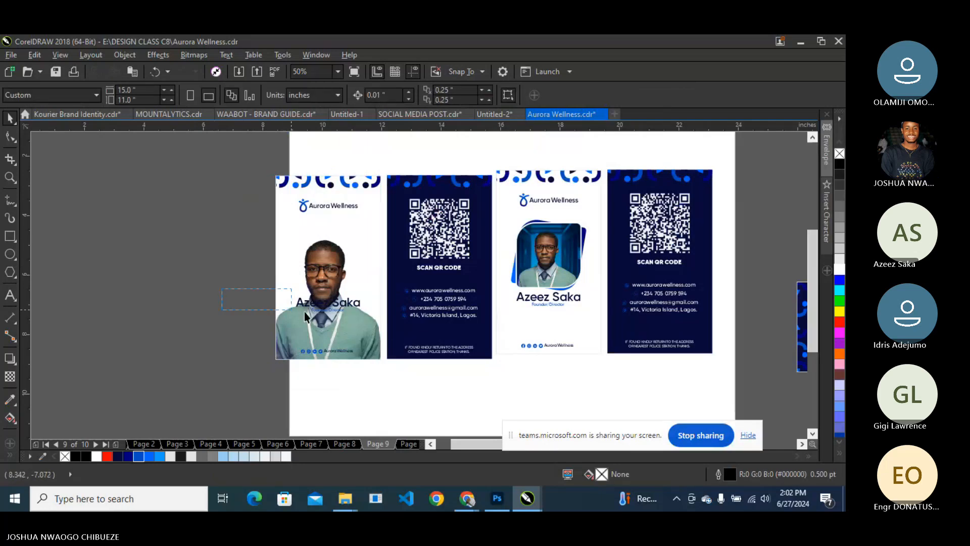
click(330, 307)
drag(330, 307, 323, 226)
scroll(322, 224, up, 2)
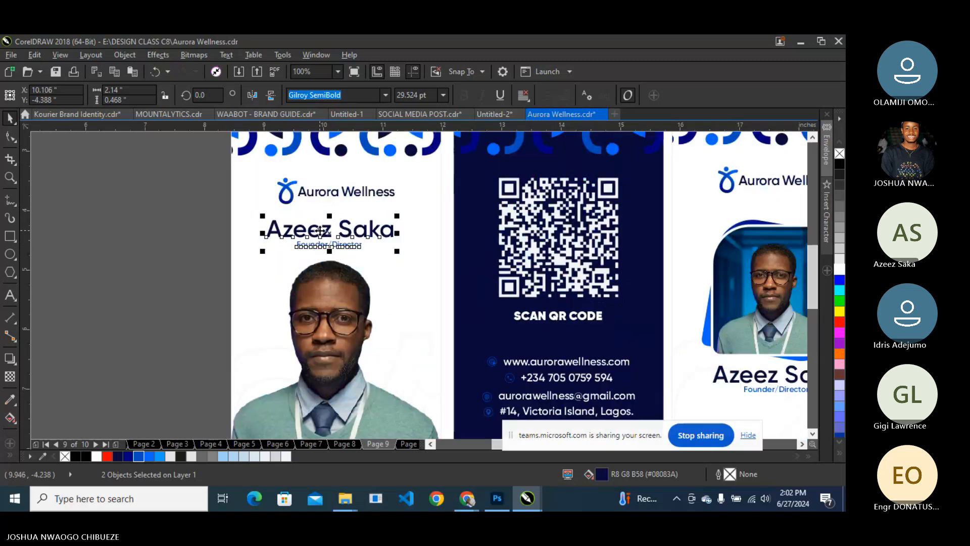
scroll(322, 236, down, 2)
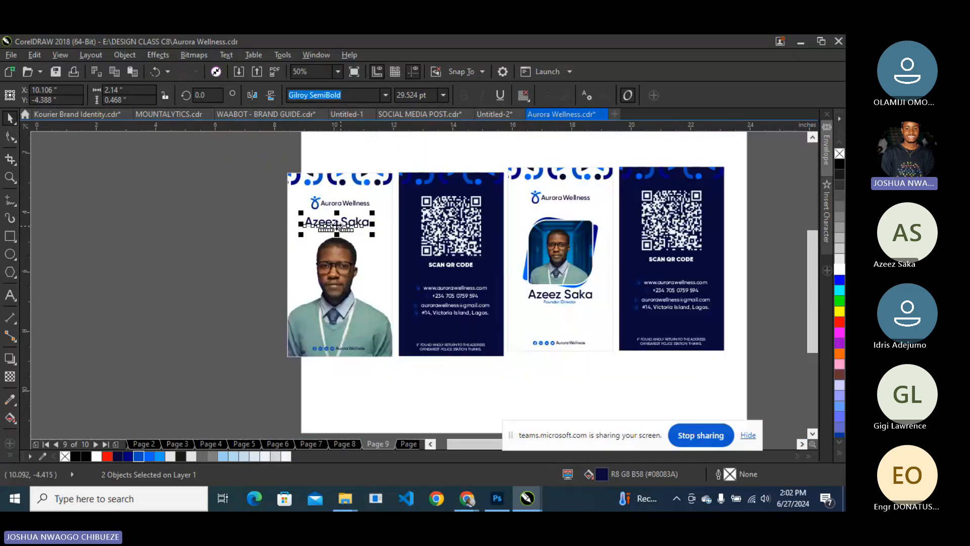
scroll(336, 224, up, 2)
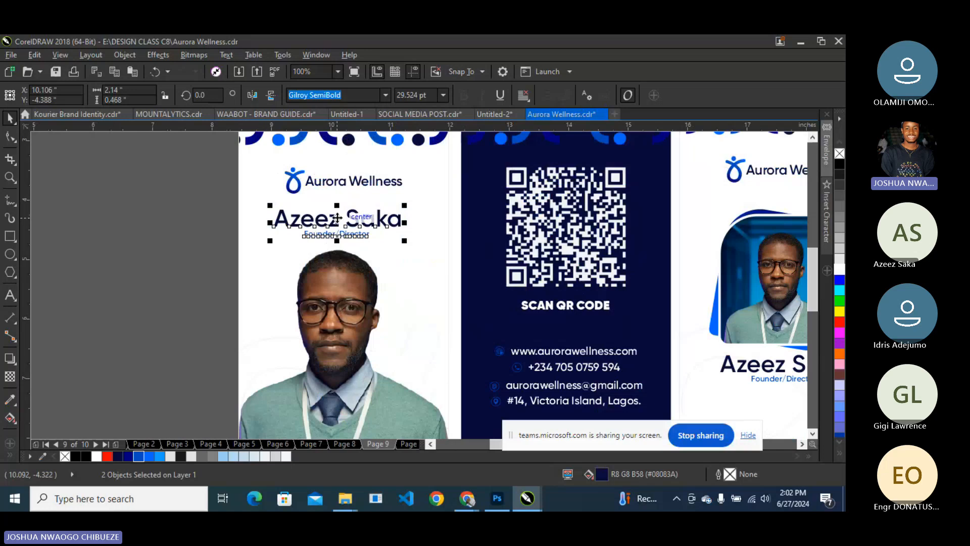
scroll(337, 224, down, 2)
Open the leftmost front card's PowerClip contents for editing and select the background-free portrait for a bitmap adjustment.
click(335, 255)
right_click(328, 252)
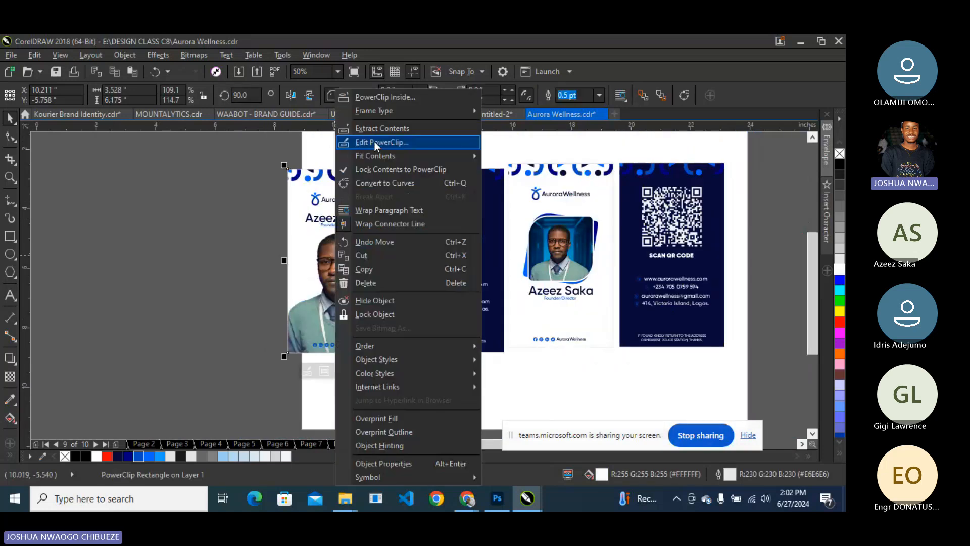
click(375, 141)
click(313, 299)
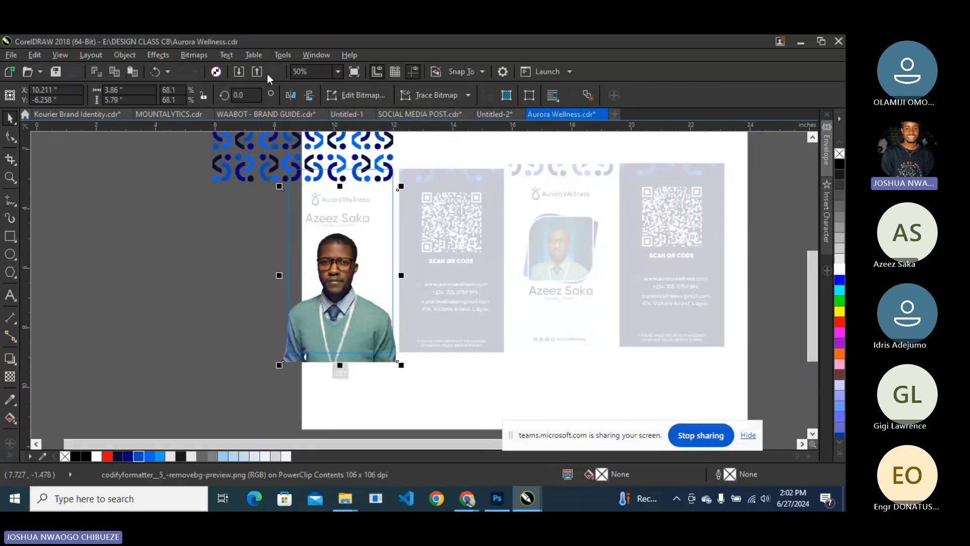
click(190, 56)
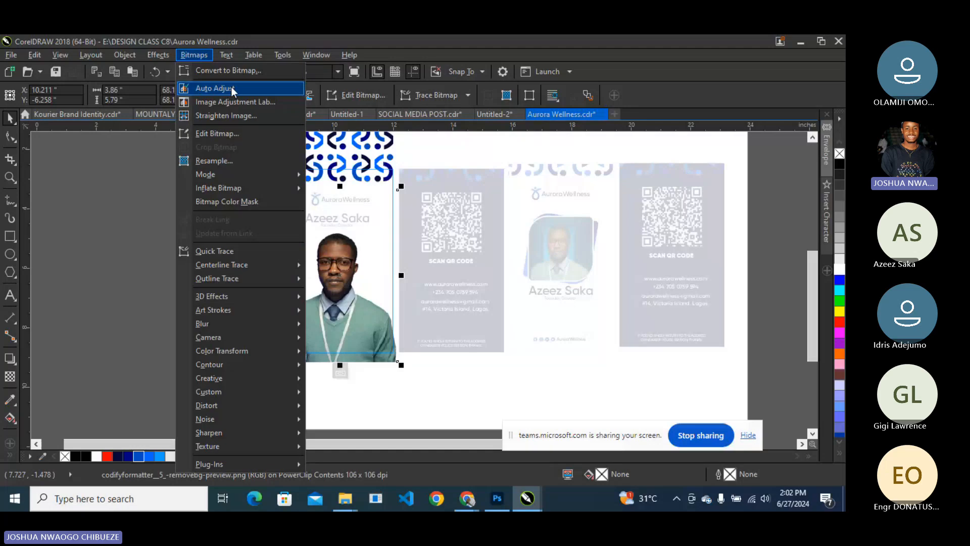
Set the portrait's colour temperature to 6,698 in the Image Adjustment Lab and finish editing the PowerClip.
click(248, 104)
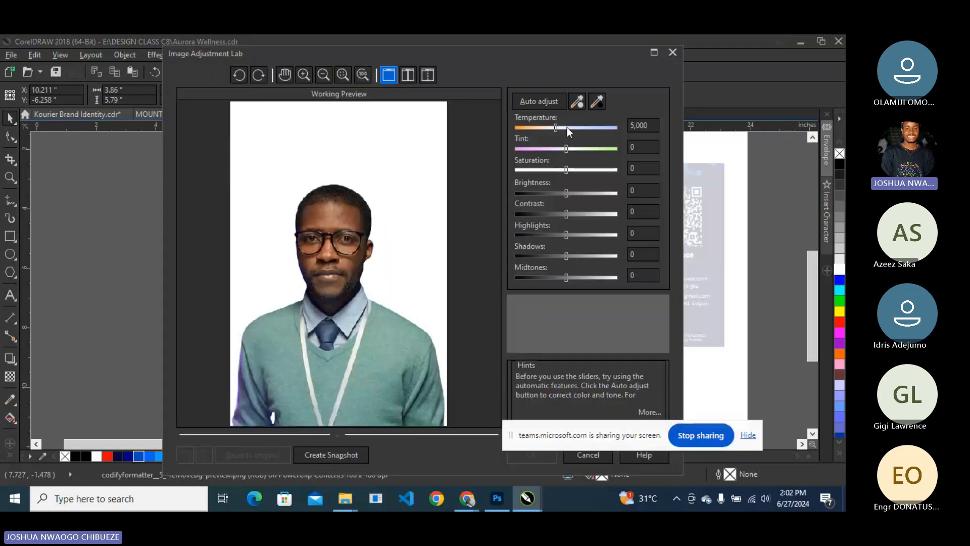
drag(569, 127, 560, 148)
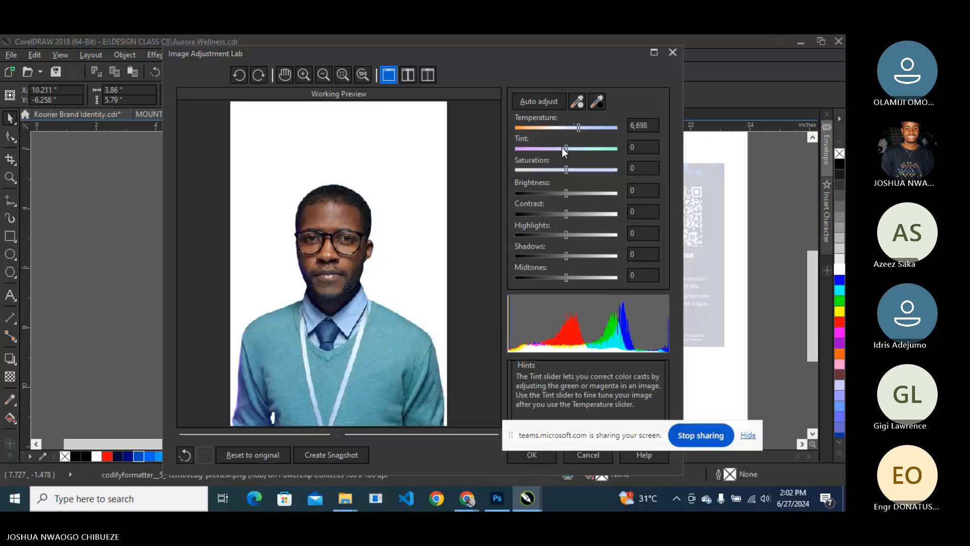
click(533, 456)
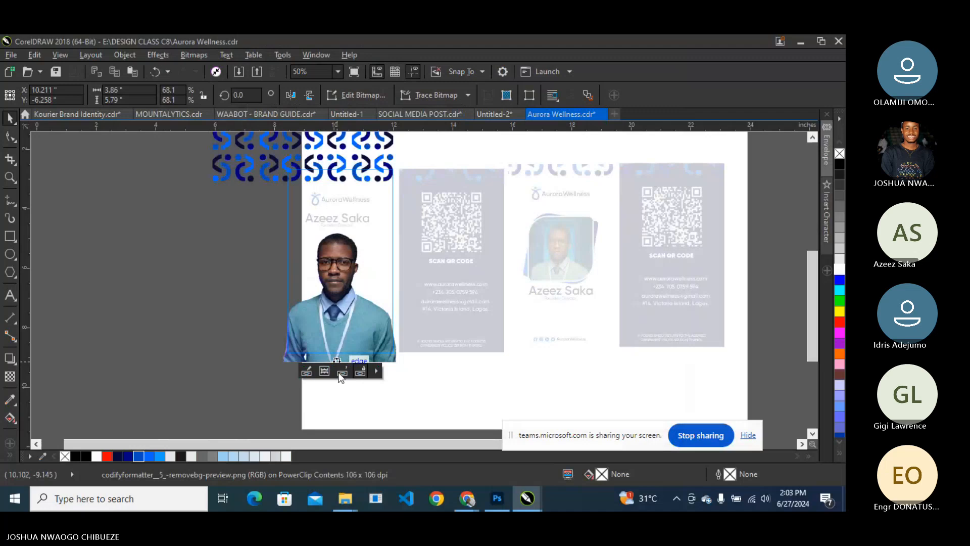
click(341, 373)
Move the name and job title down onto the portrait's sweater, try a different fill colour and undo it.
scroll(334, 228, up, 1)
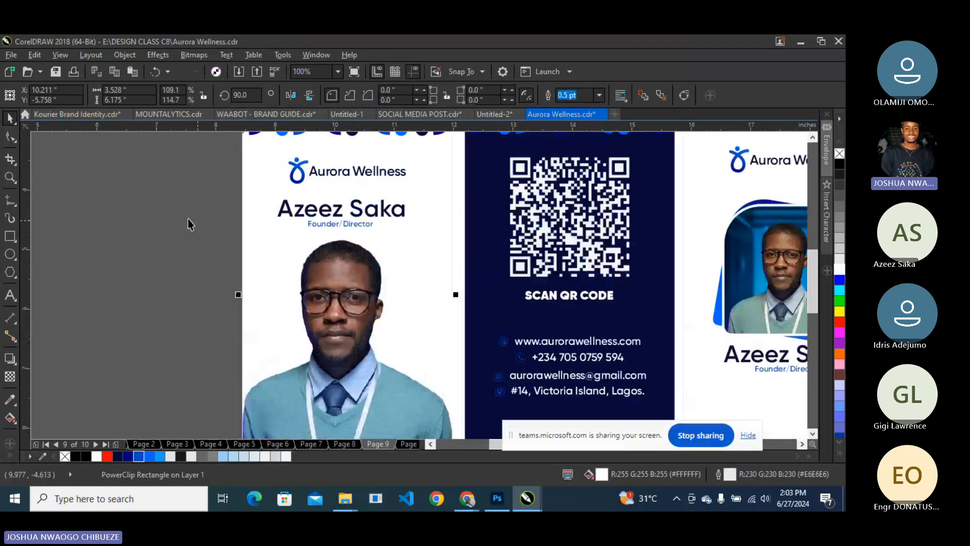
click(188, 223)
click(297, 210)
drag(208, 192, 353, 235)
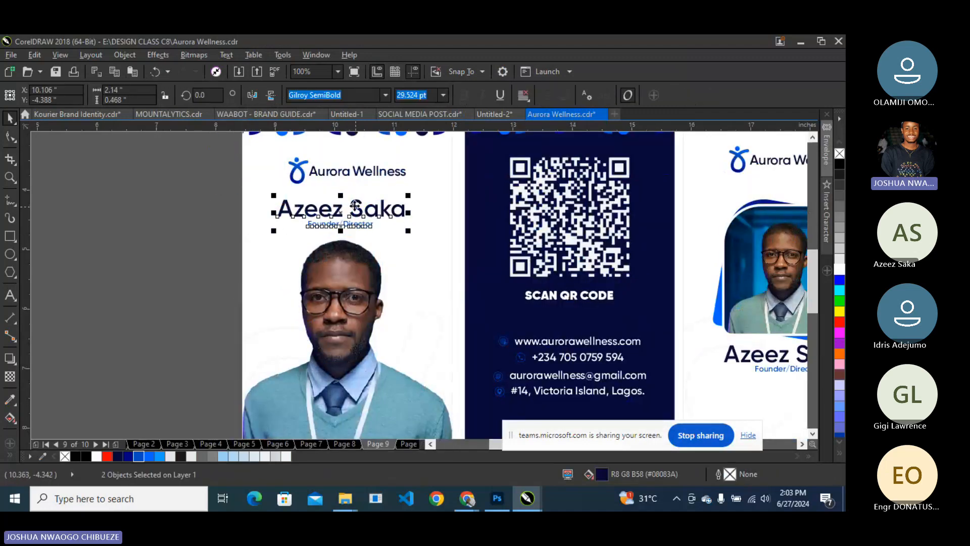
scroll(355, 206, down, 1)
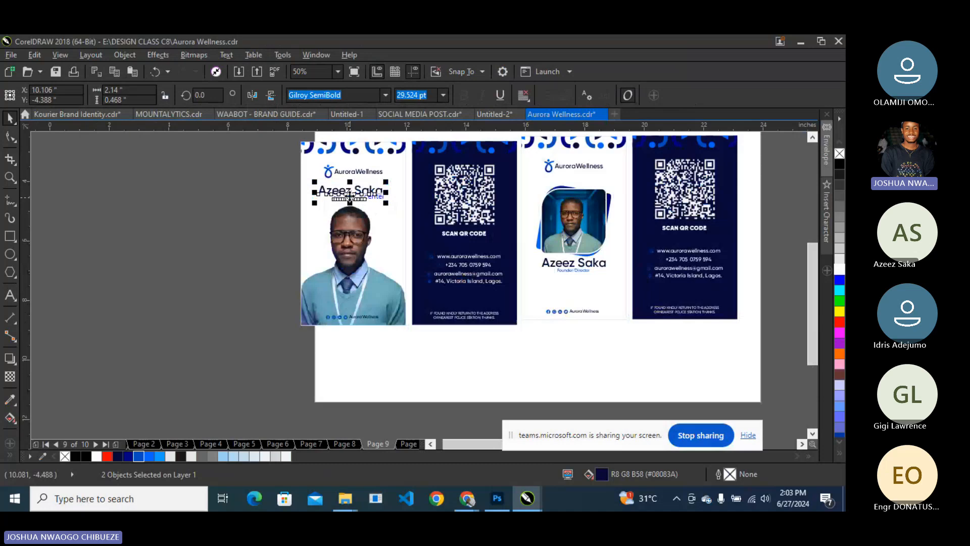
drag(349, 196, 347, 304)
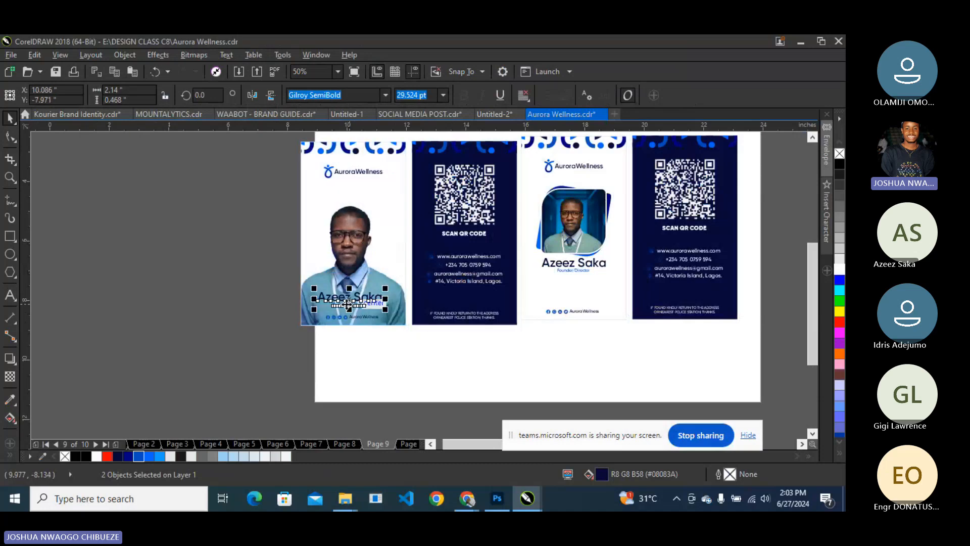
scroll(348, 302, up, 1)
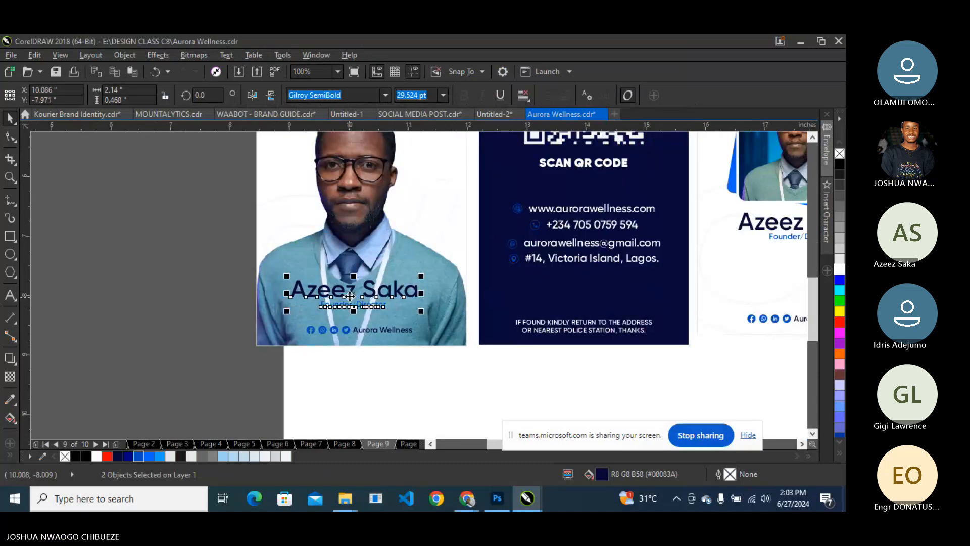
click(838, 270)
key(ctrl+z)
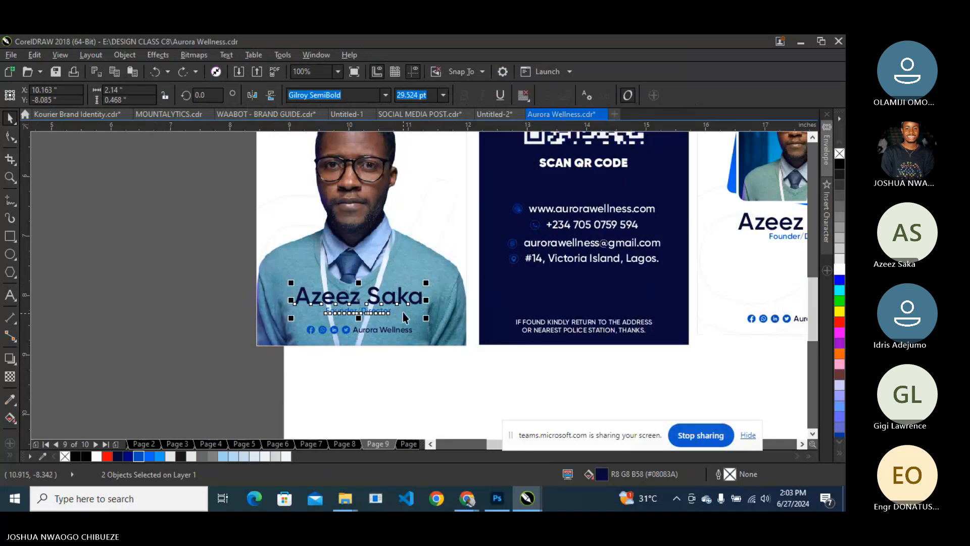
Move the name and job title back up between the logo and the portrait's head.
scroll(402, 313, down, 1)
drag(371, 314, 380, 196)
scroll(373, 175, up, 1)
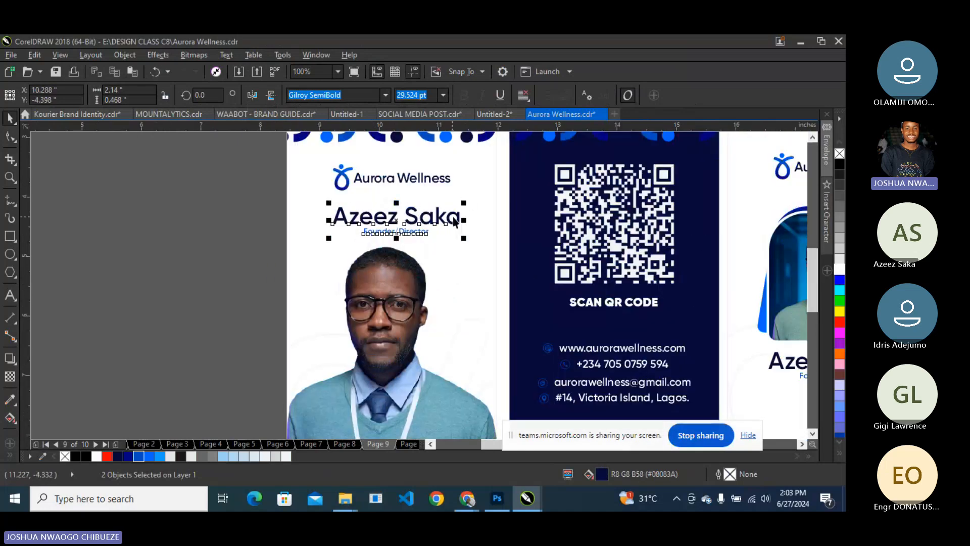
Shrink the name and job title to about 1.75 inches wide and centre them on the card as one group.
drag(473, 200, 453, 207)
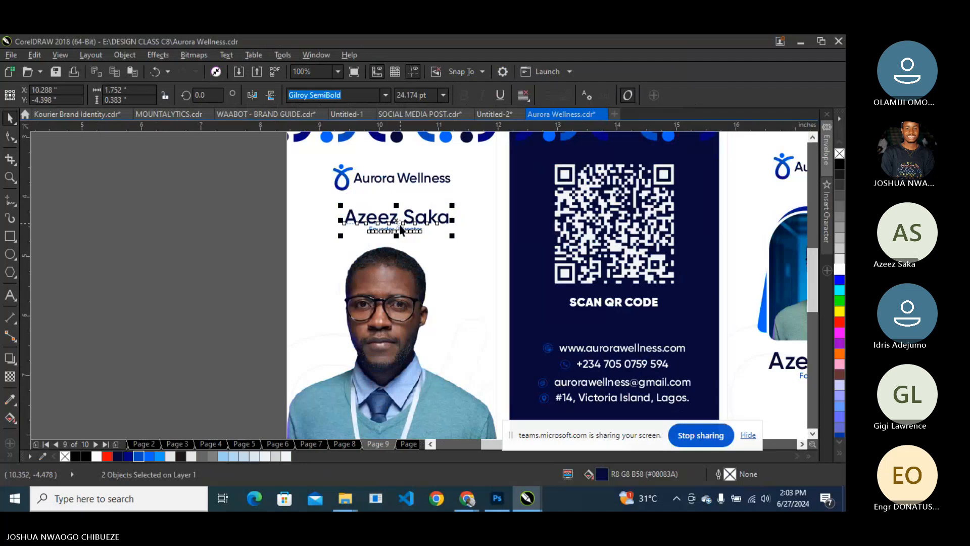
drag(400, 230, 389, 233)
key(ctrl+g)
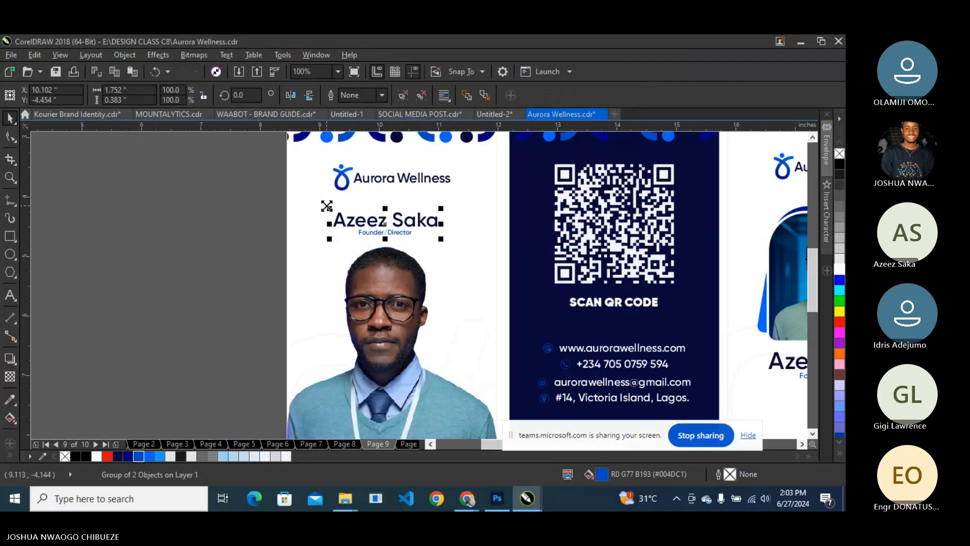
key(Escape)
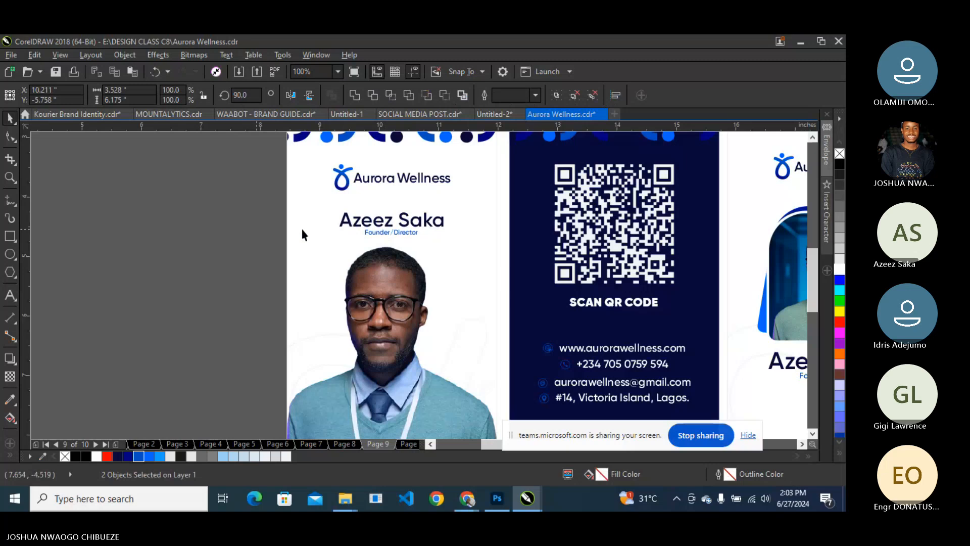
Move the name and job title group onto the sweater just above the social icons and centre it horizontally on the card.
scroll(399, 258, down, 1)
scroll(380, 248, up, 1)
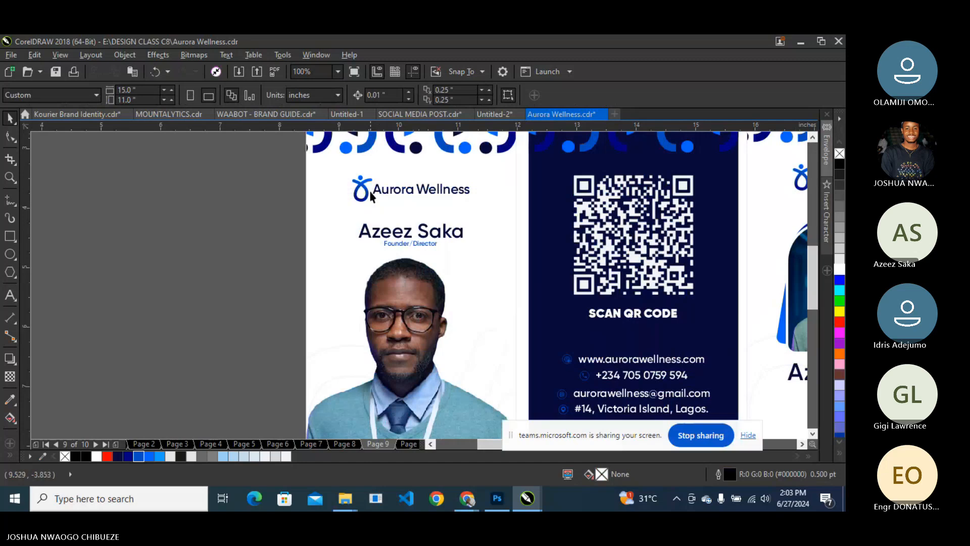
scroll(369, 195, down, 2)
scroll(371, 192, up, 2)
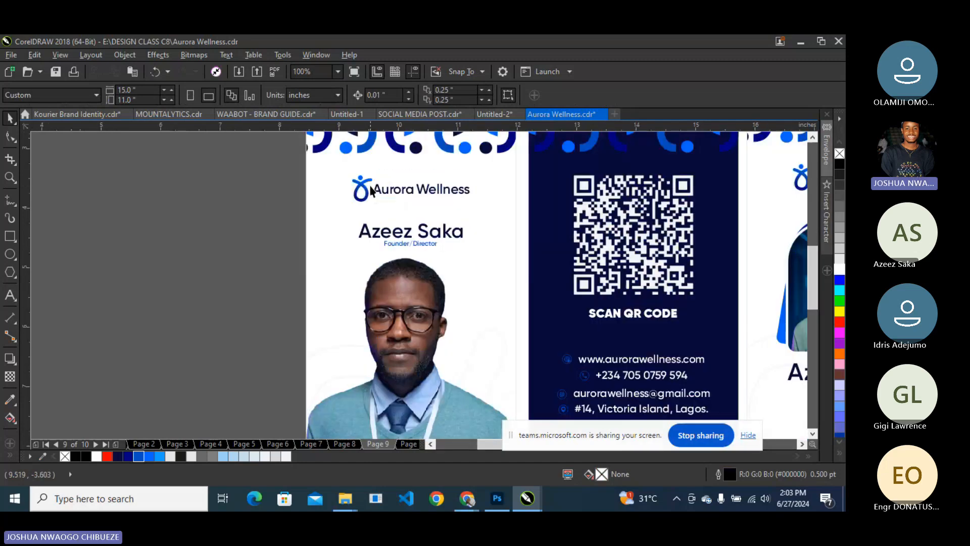
scroll(375, 201, down, 1)
click(384, 213)
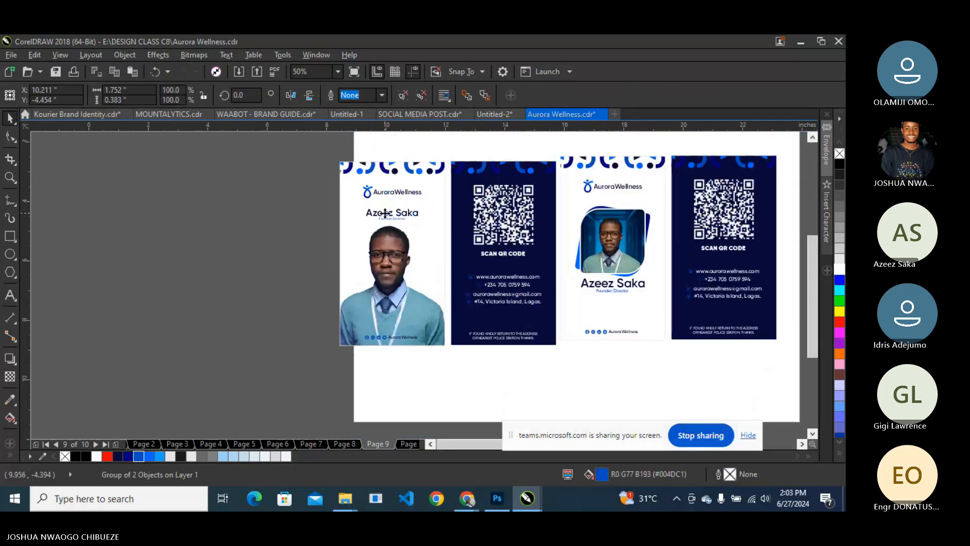
drag(384, 212, 398, 326)
scroll(383, 325, up, 1)
scroll(386, 327, up, 1)
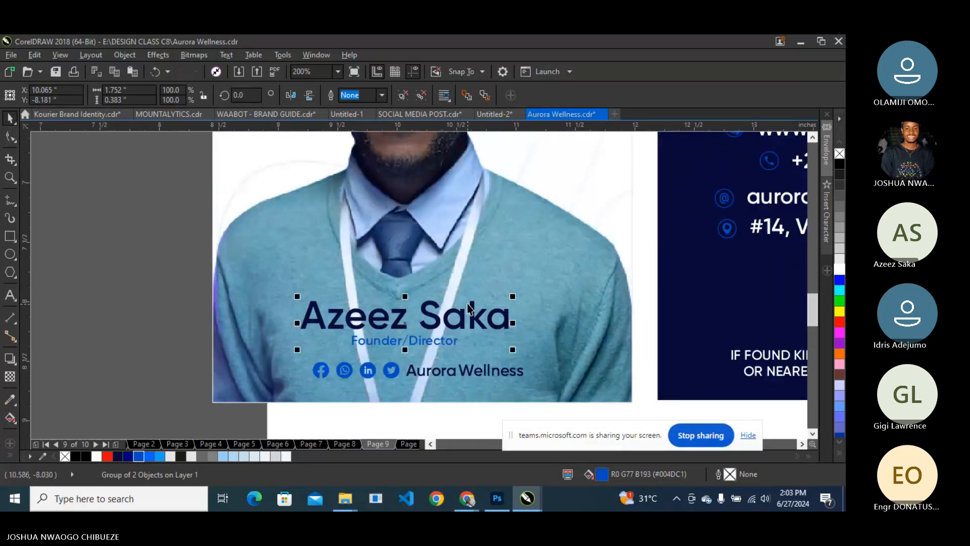
shift+click(478, 291)
key(c)
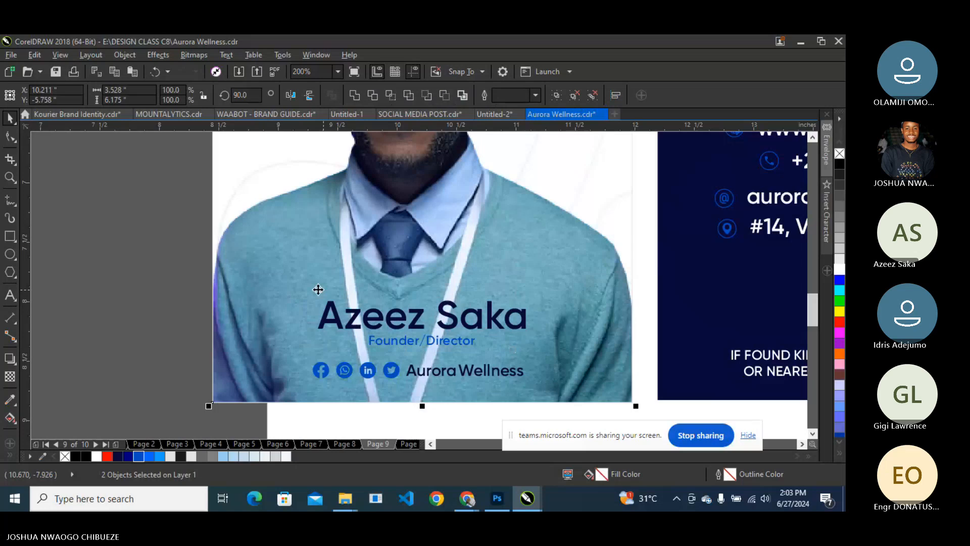
click(191, 304)
Edit the card's PowerClip contents and enlarge the portrait to about 3.99 × 5.98 inches, filling the card's width.
scroll(534, 352, down, 1)
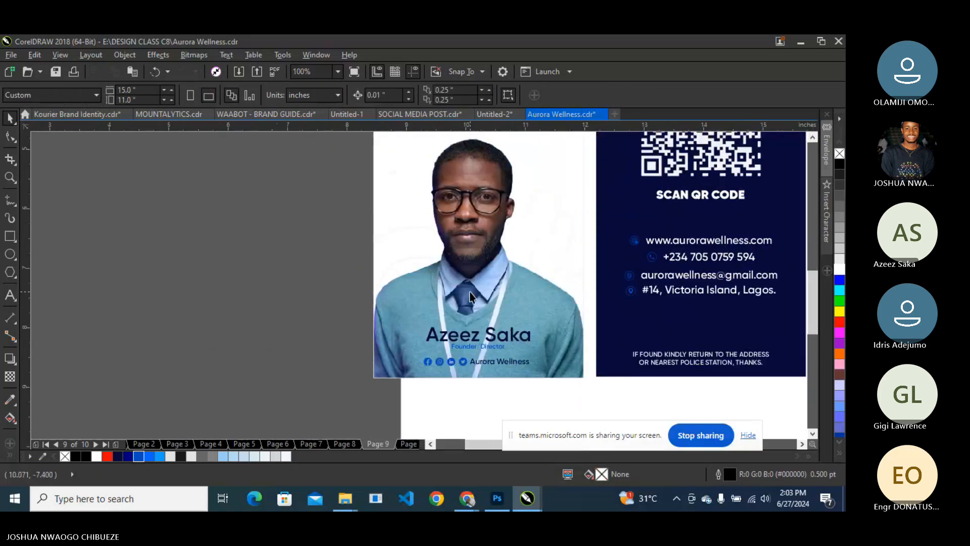
click(470, 291)
right_click(469, 291)
click(514, 142)
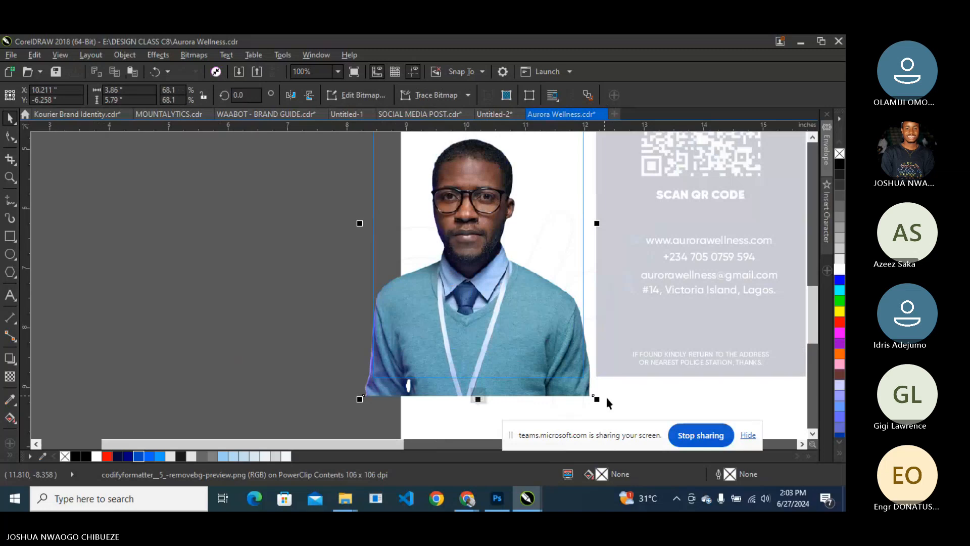
mouse_move(598, 400)
mouse_down()
mouse_move(611, 402)
mouse_move(602, 409)
mouse_up()
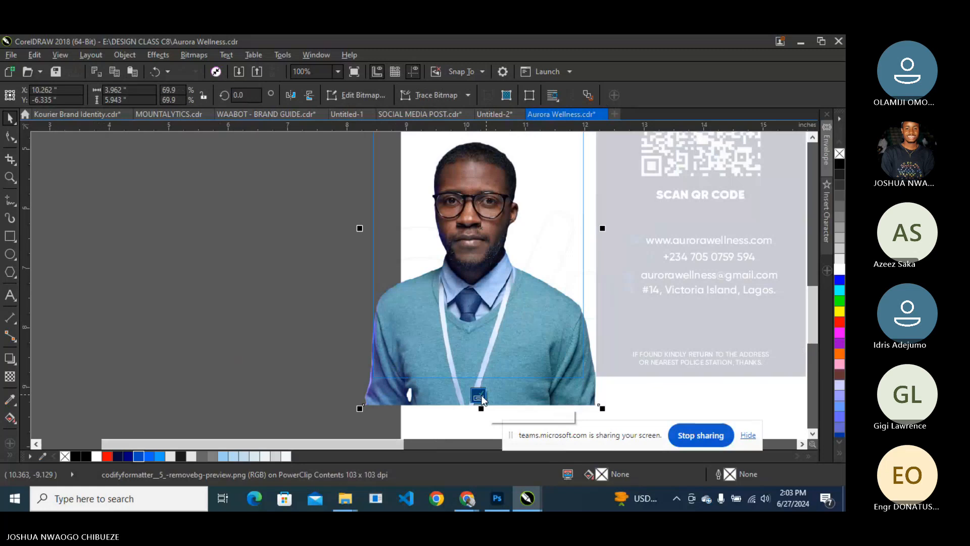
mouse_move(483, 399)
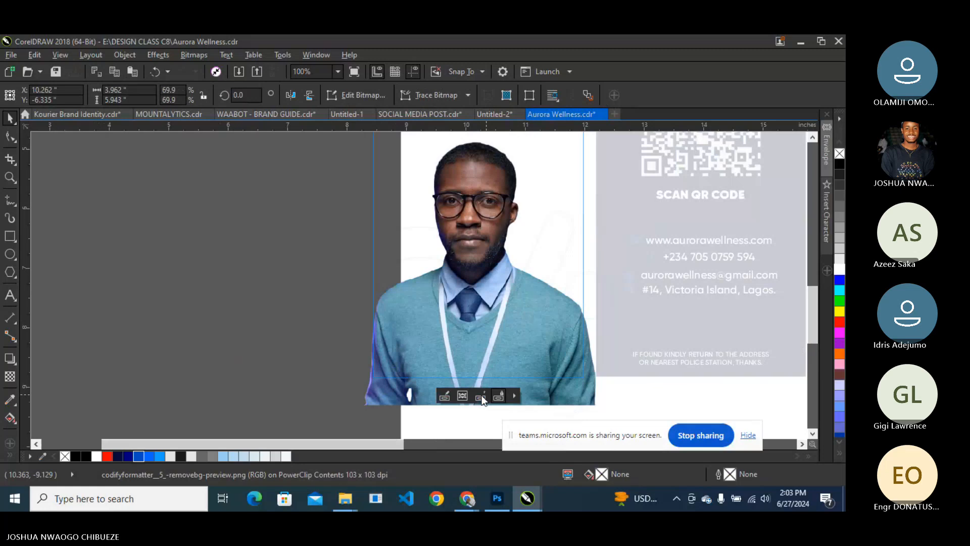
click(481, 398)
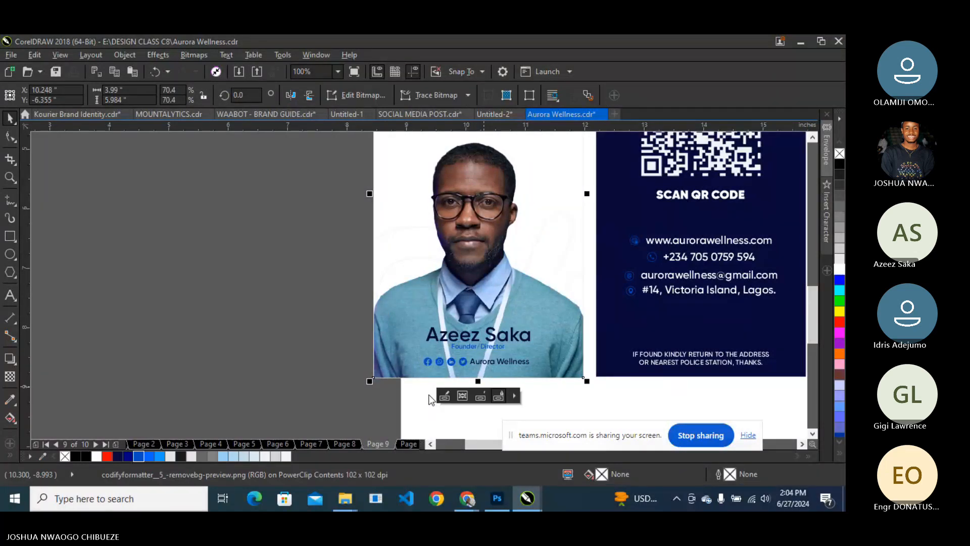
key(Escape)
Reopen the card's PowerClip contents, nudge the portrait up about 0.2 inches and finish editing.
scroll(488, 342, down, 2)
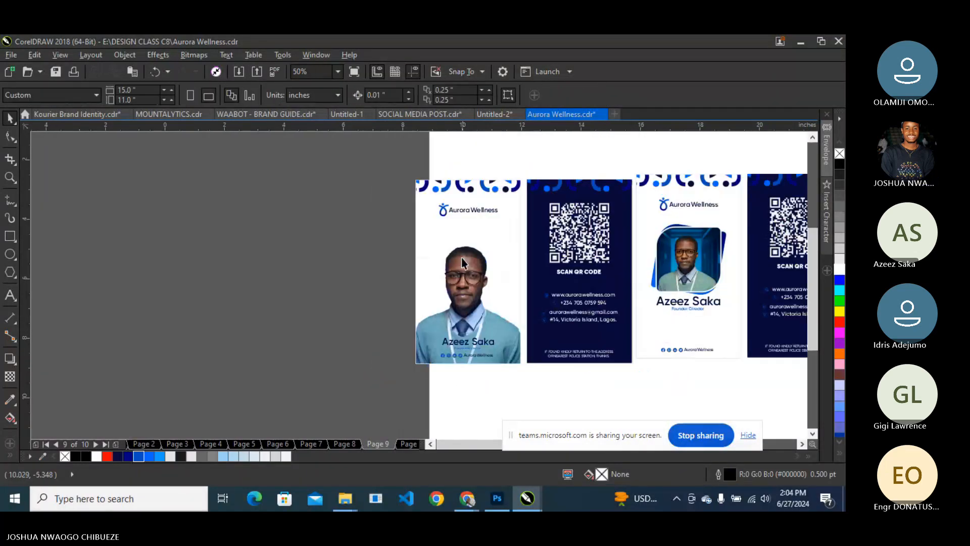
scroll(462, 258, up, 2)
right_click(471, 270)
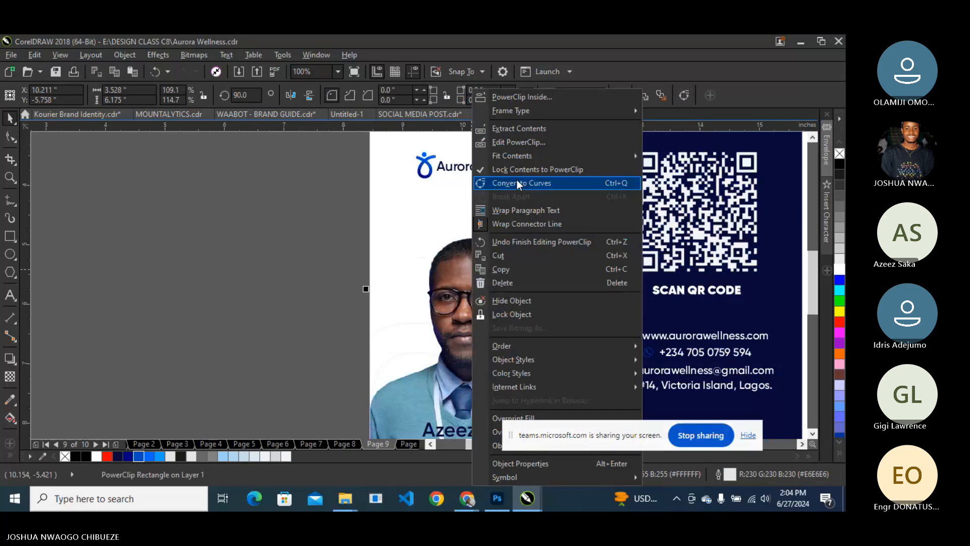
click(520, 142)
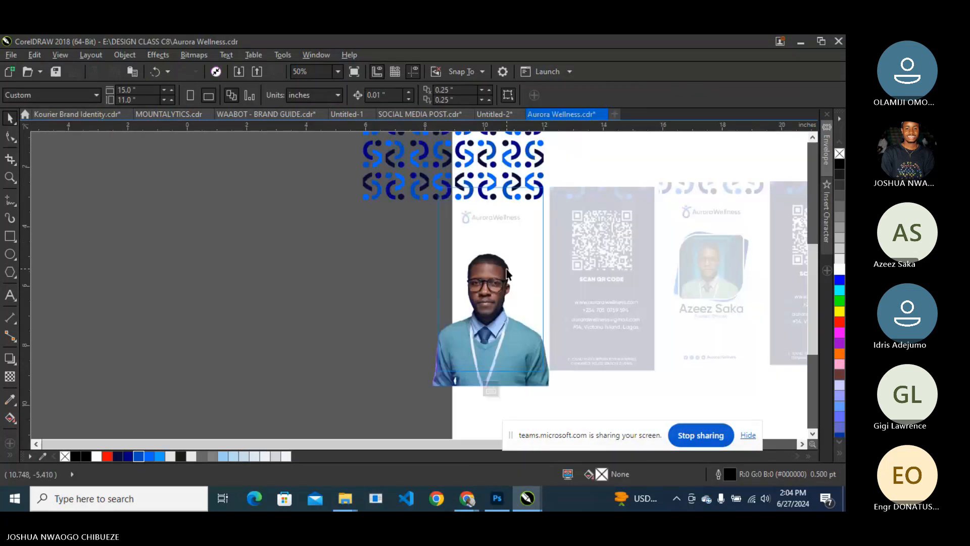
click(507, 273)
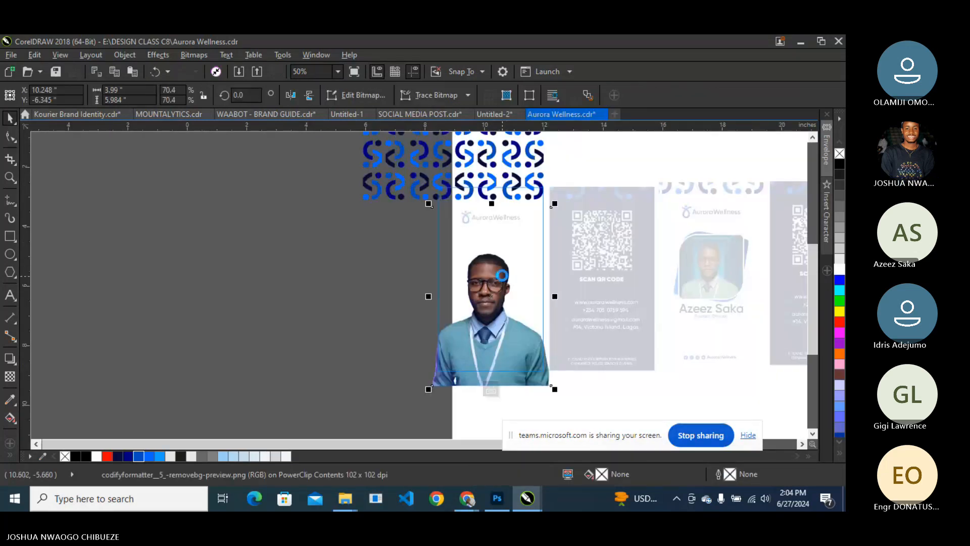
key(Up)
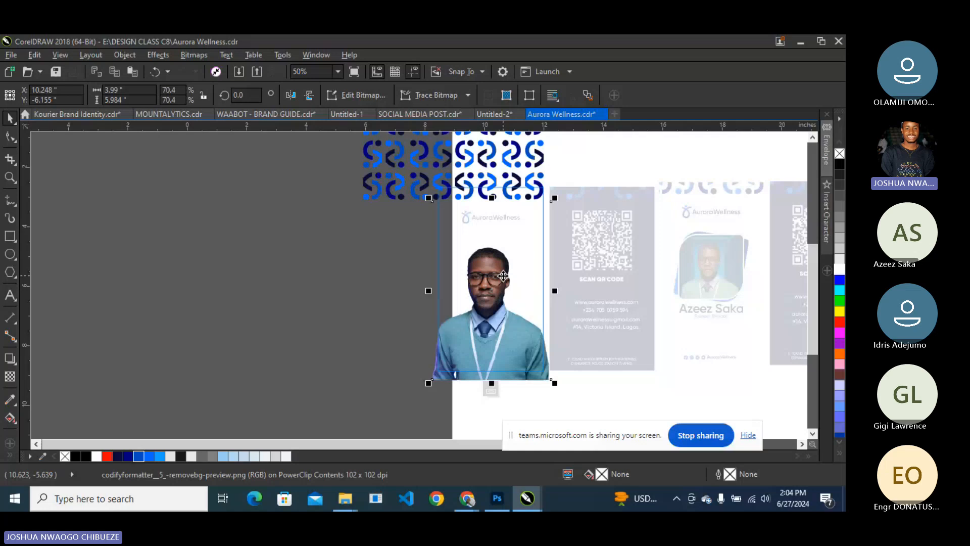
click(490, 390)
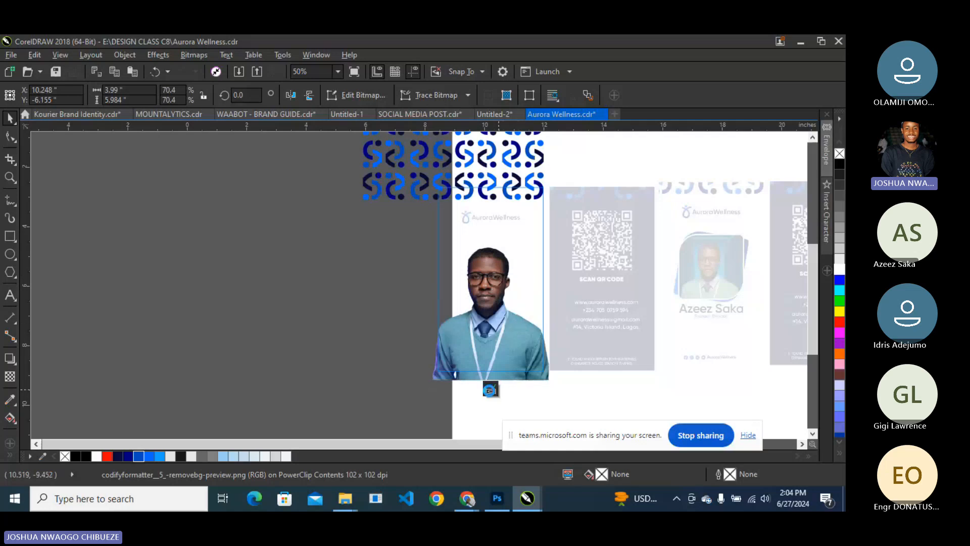
click(376, 332)
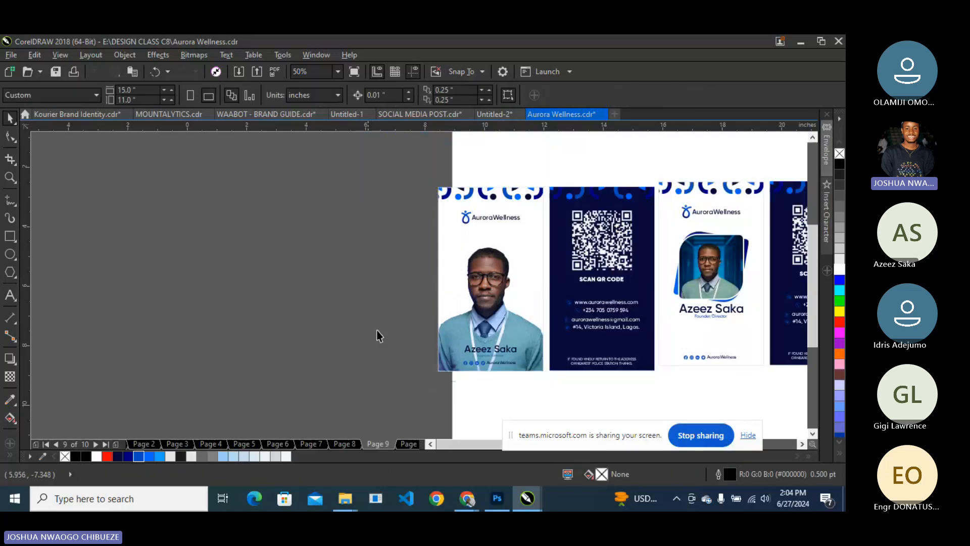
Add a white rectangle of about 3.53 × 0.51 inches without outline across the card, behind the name and job title.
scroll(486, 341, up, 2)
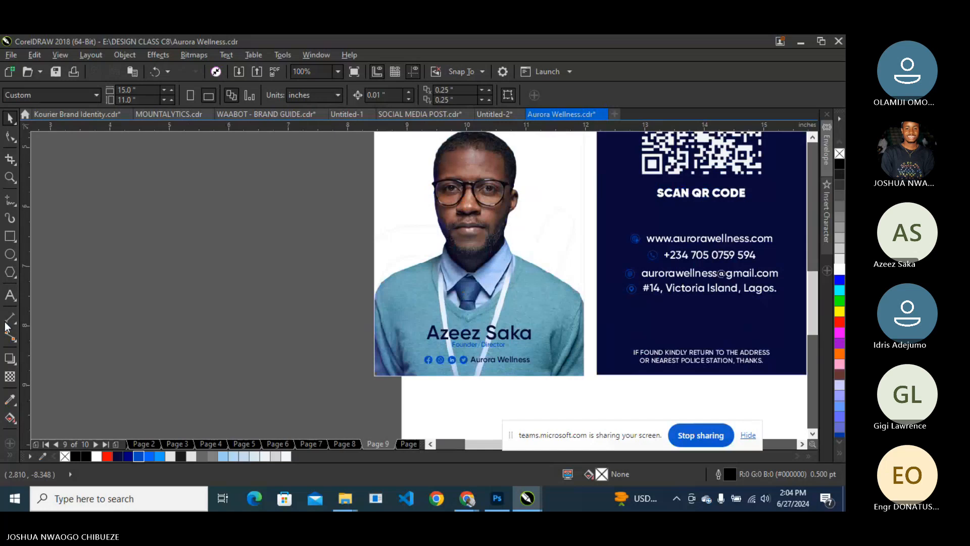
key(F6)
drag(374, 320, 584, 351)
click(840, 273)
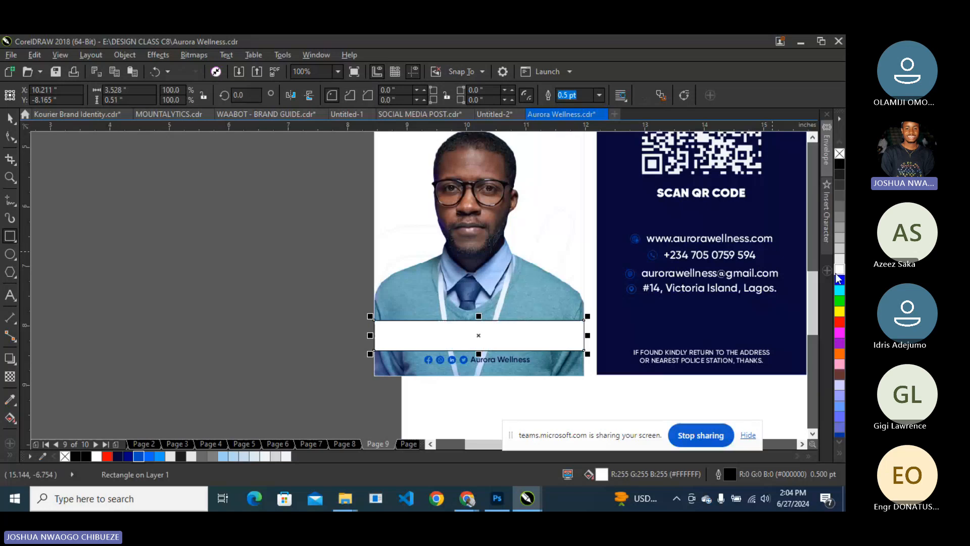
click(10, 118)
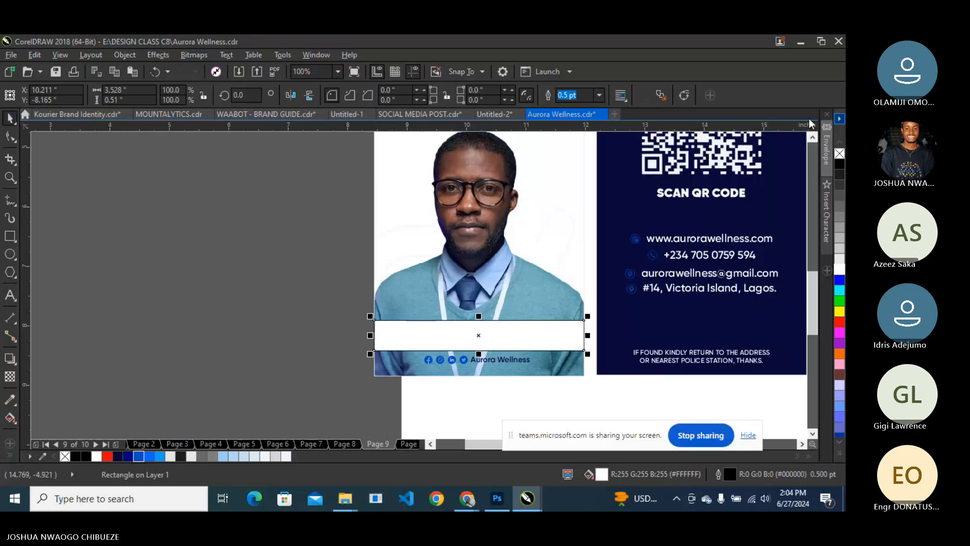
right_click(840, 153)
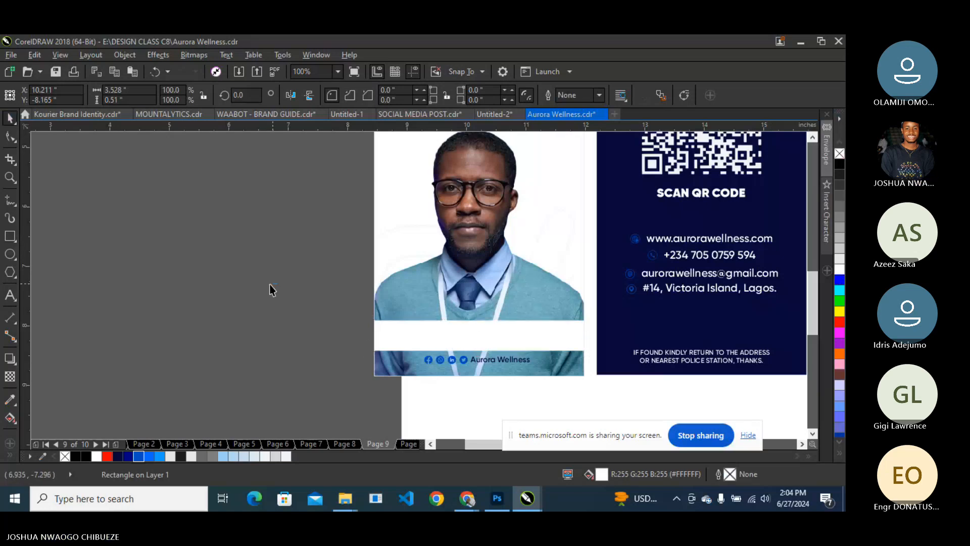
drag(289, 299, 545, 341)
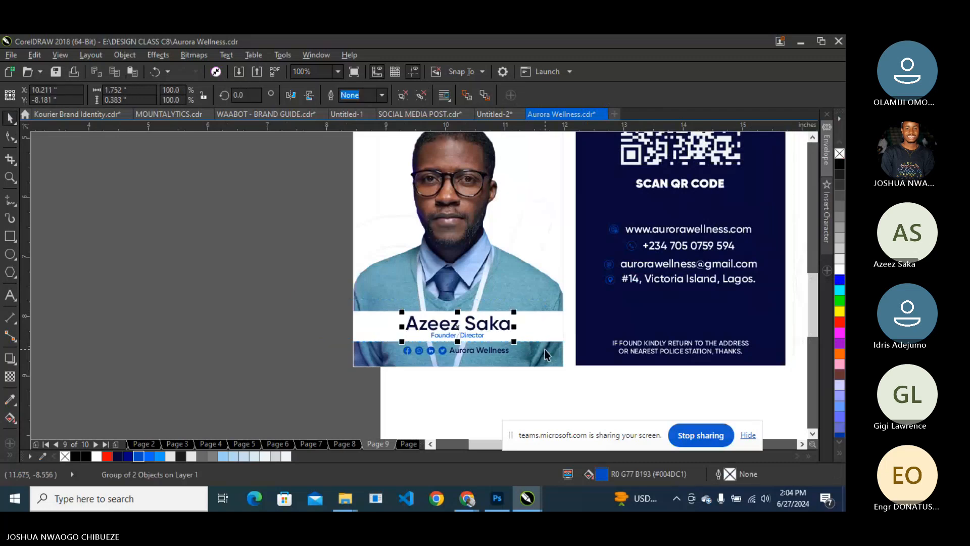
Remove the white rectangle from behind the name and job title on the card front.
click(303, 300)
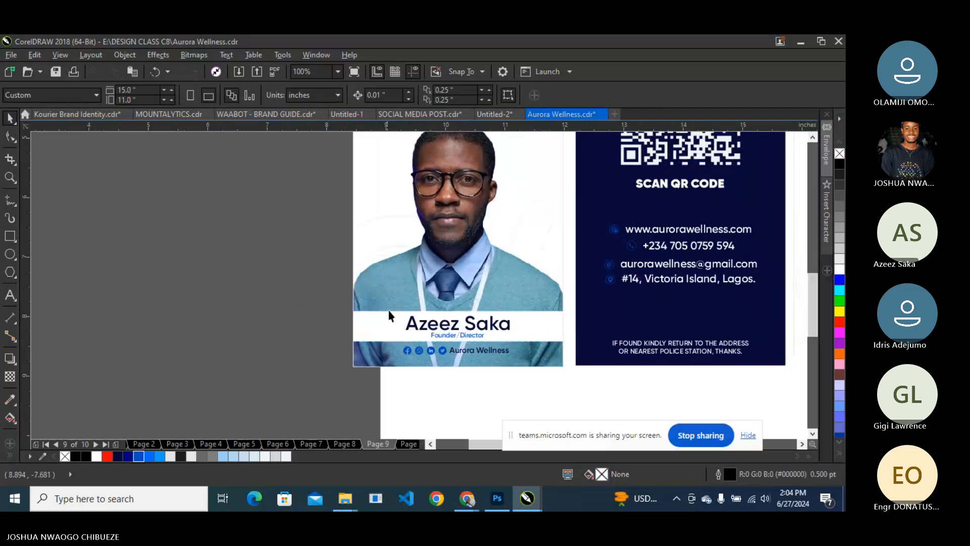
click(553, 331)
scroll(527, 316, down, 2)
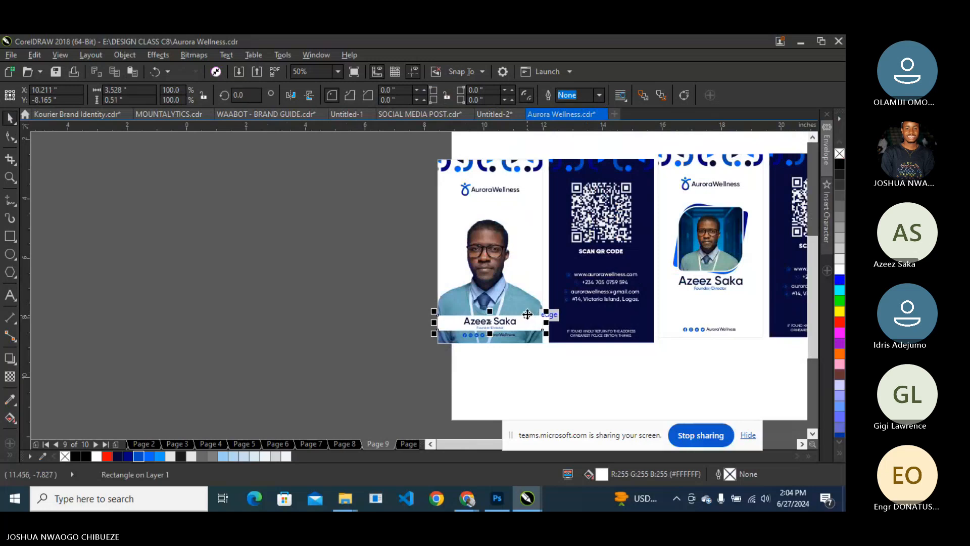
scroll(527, 314, up, 2)
click(10, 377)
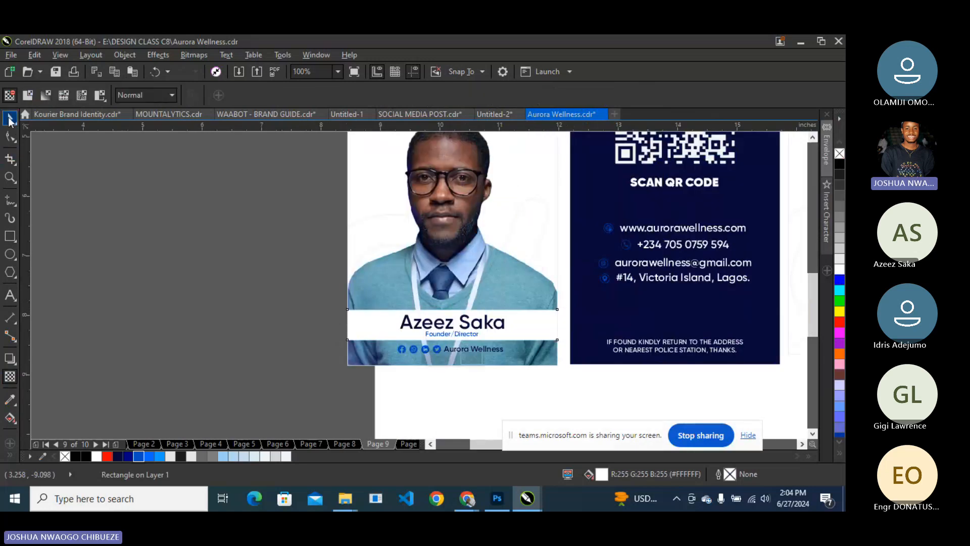
click(9, 119)
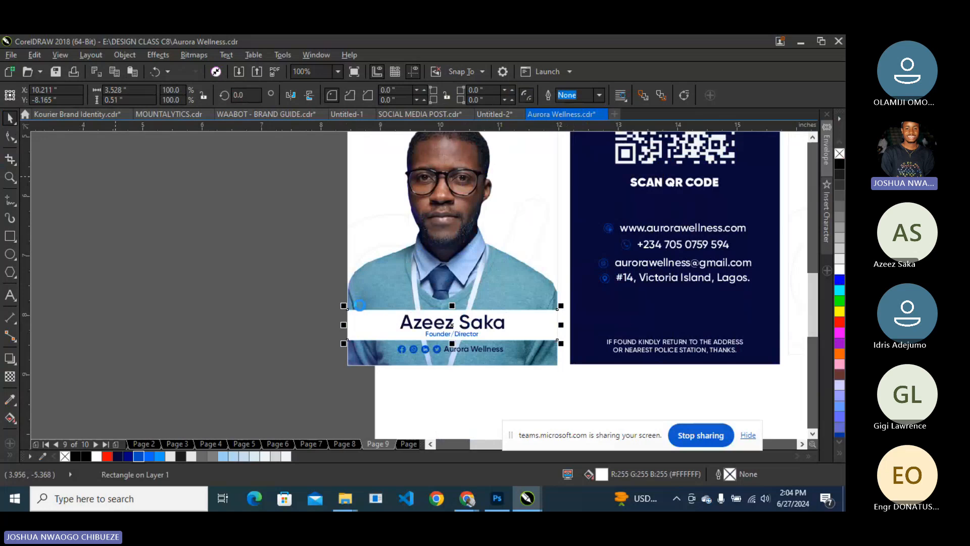
key(Delete)
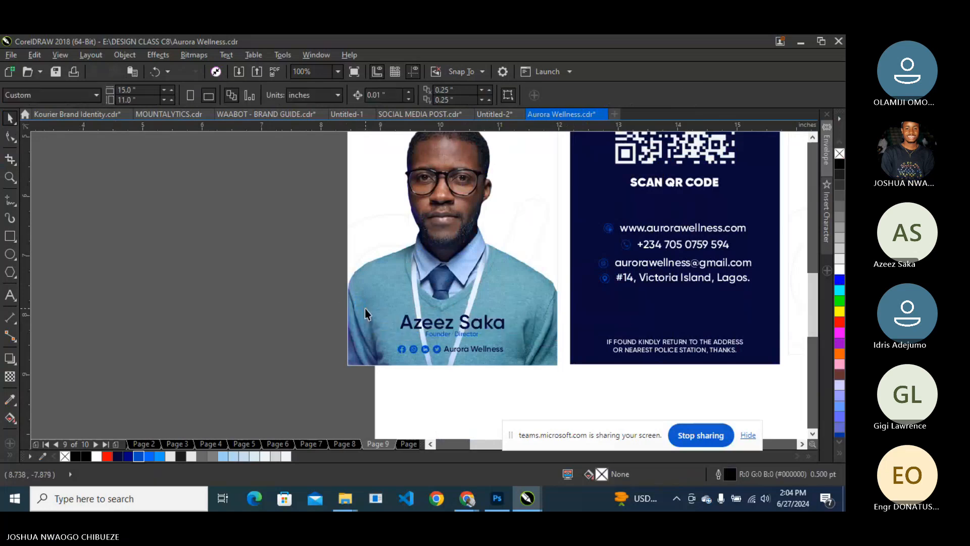
Place a white rectangle of about 4.3 × 1.06 inches inside the card's PowerClip, over the portrait's lower part, and finish editing.
right_click(362, 274)
click(412, 142)
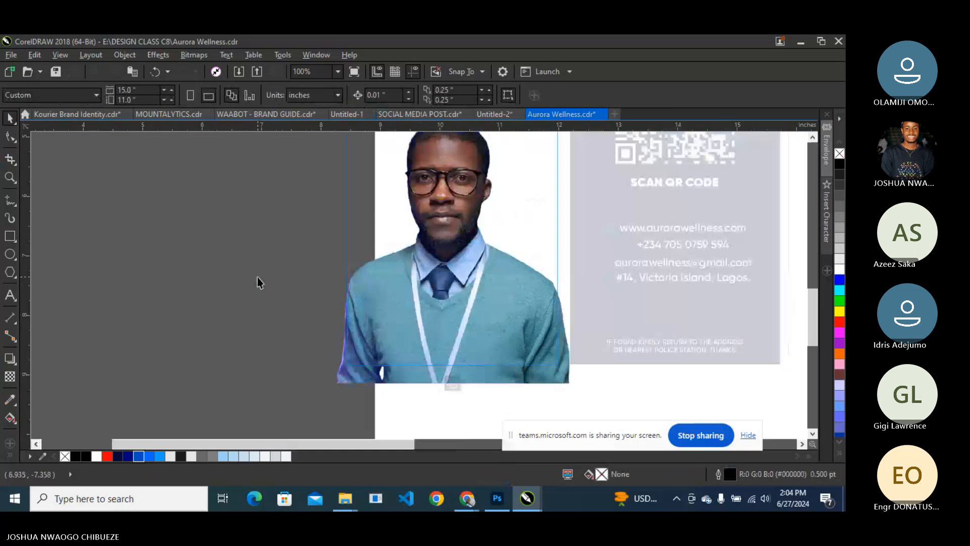
key(ctrl+z)
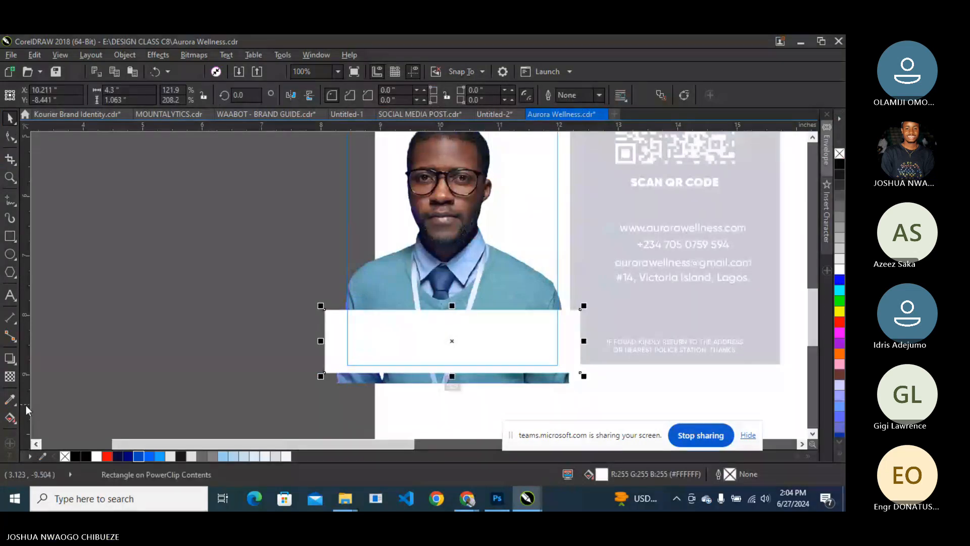
ctrl+click(225, 315)
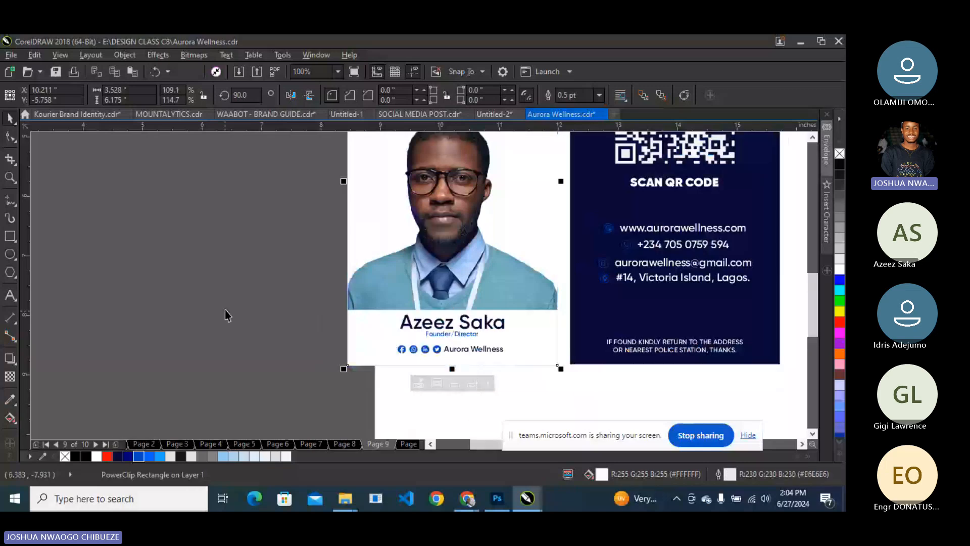
Edit the PowerClip and give the white rectangle a vertical linear transparency, clear at its upper edge and solid white below, then finish editing.
scroll(371, 357, up, 1)
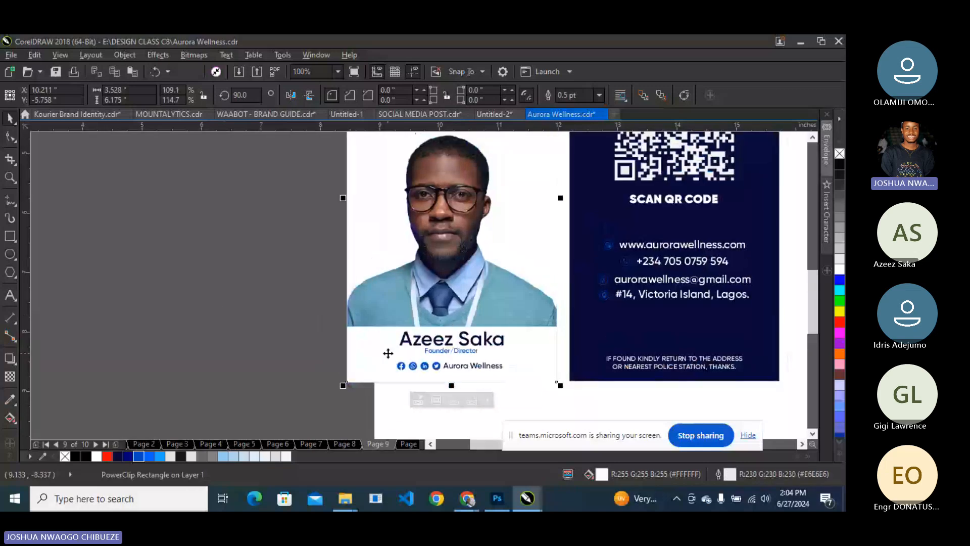
right_click(371, 358)
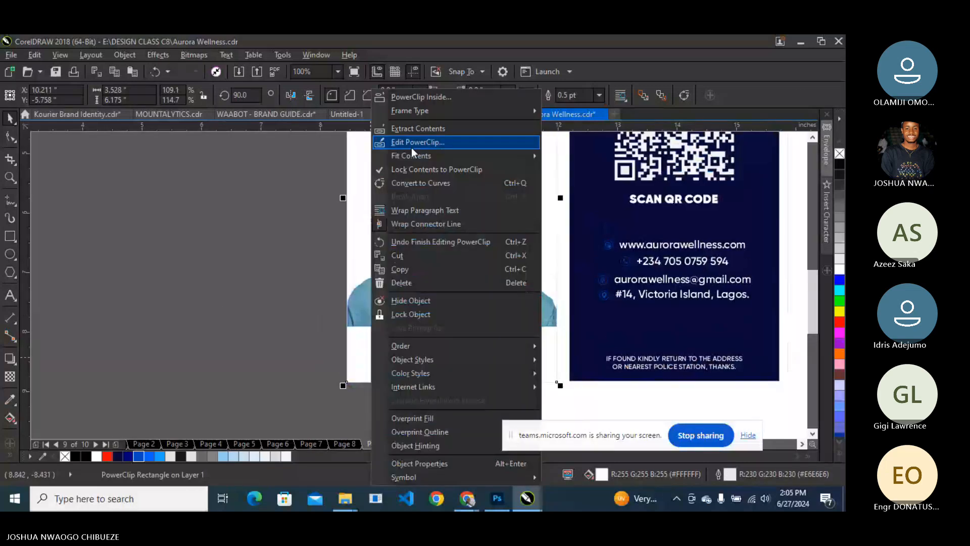
click(412, 147)
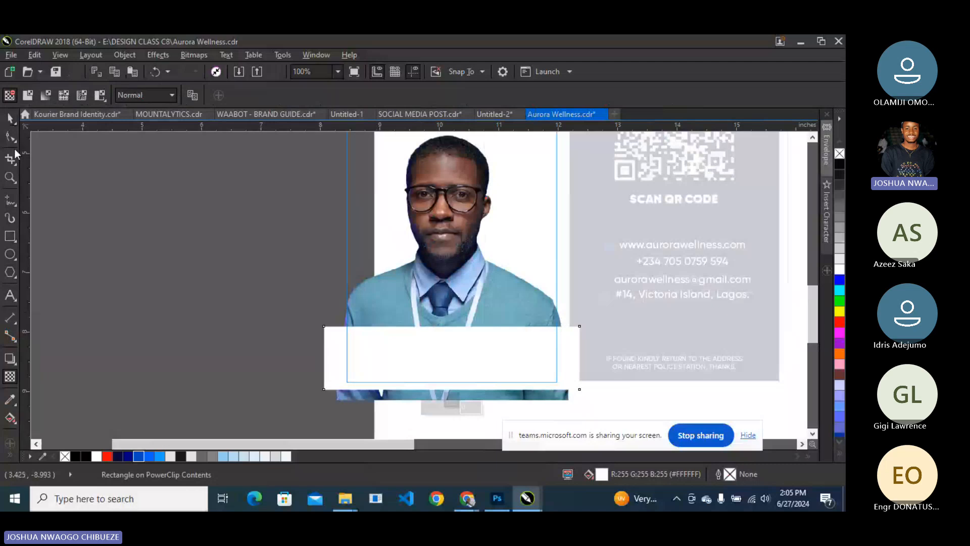
click(46, 95)
drag(324, 358, 456, 329)
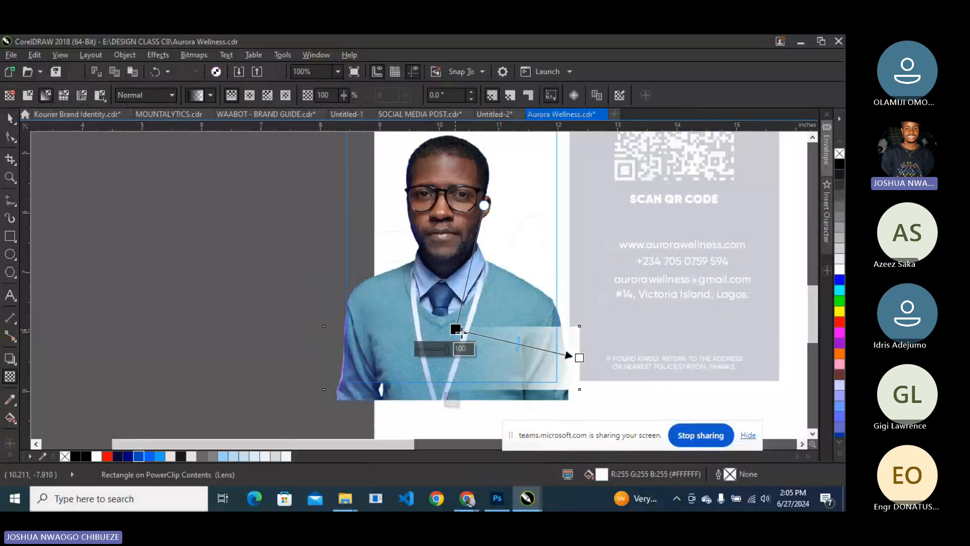
drag(579, 358, 460, 346)
key(space)
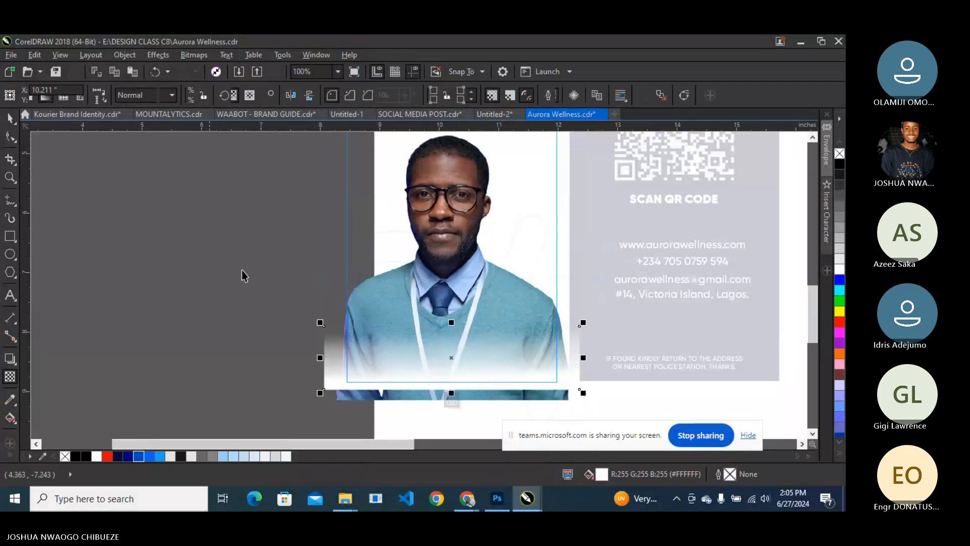
click(450, 402)
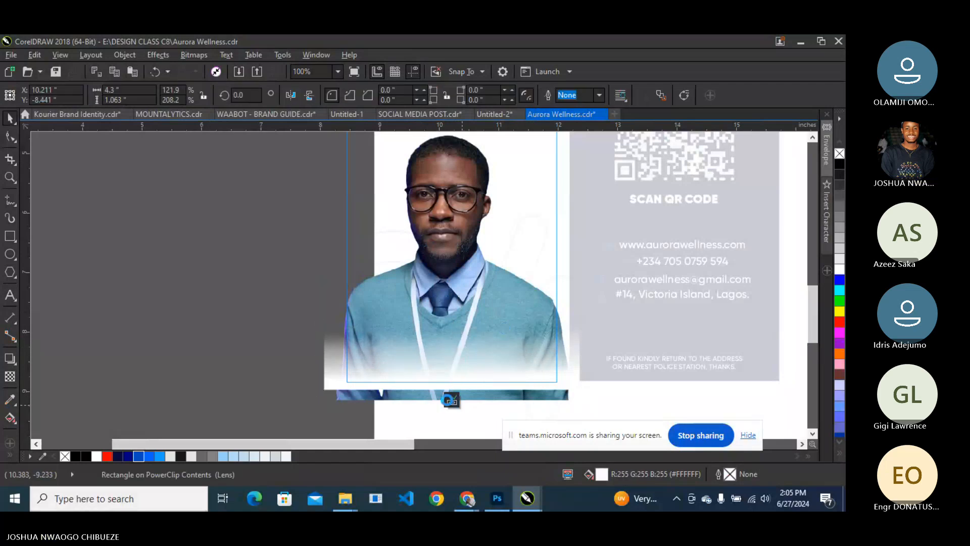
click(157, 316)
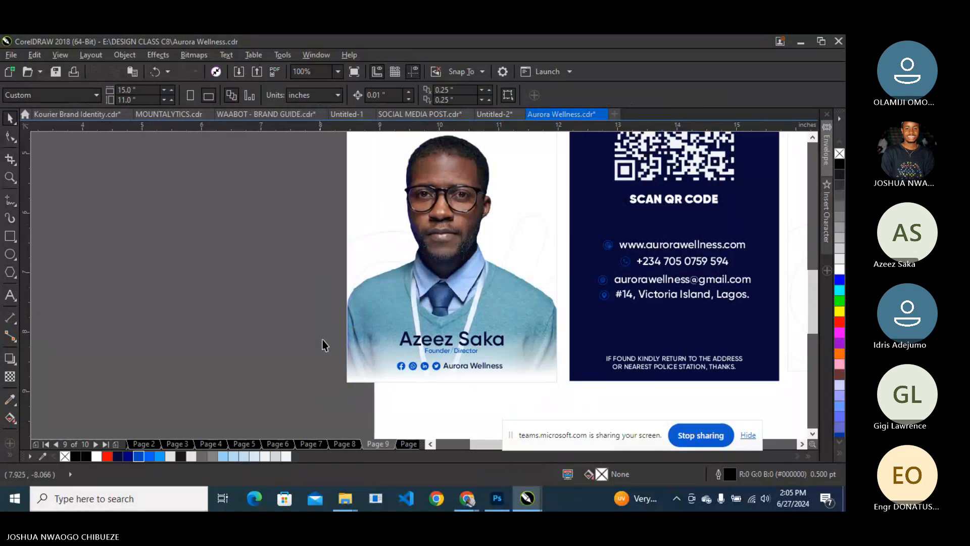
Reopen the card's PowerClip contents and nudge the portrait up to a Y position of about -6.0 inches.
scroll(323, 345, down, 2)
scroll(353, 316, up, 2)
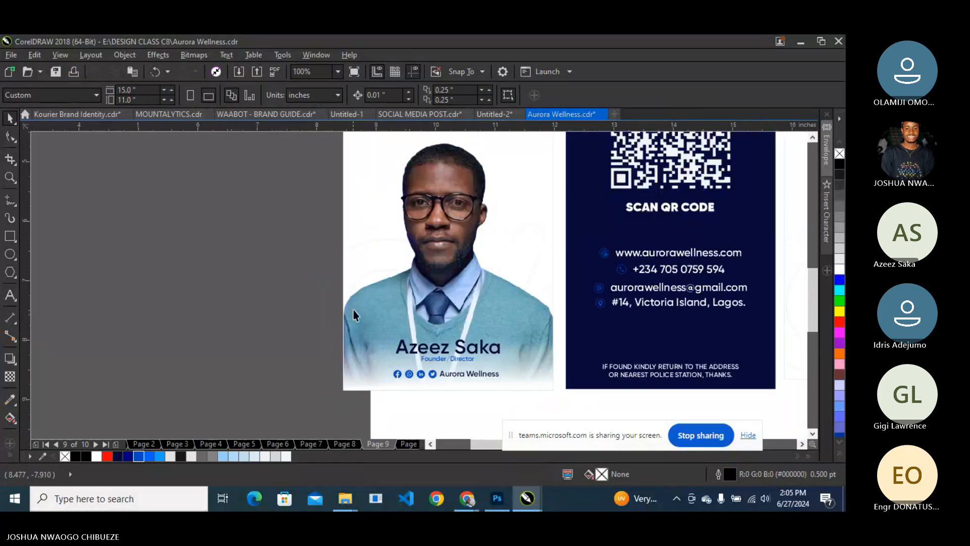
click(356, 302)
right_click(356, 302)
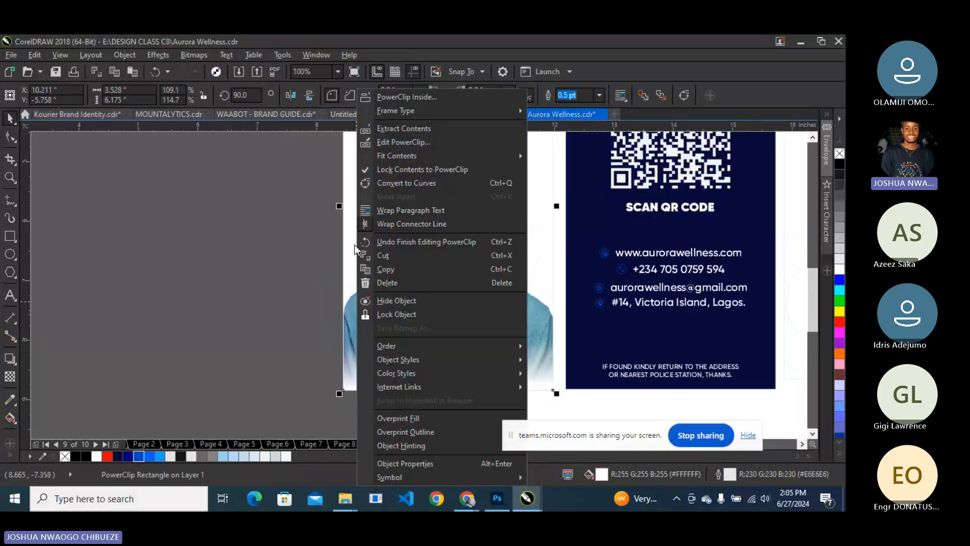
click(404, 142)
scroll(452, 309, down, 2)
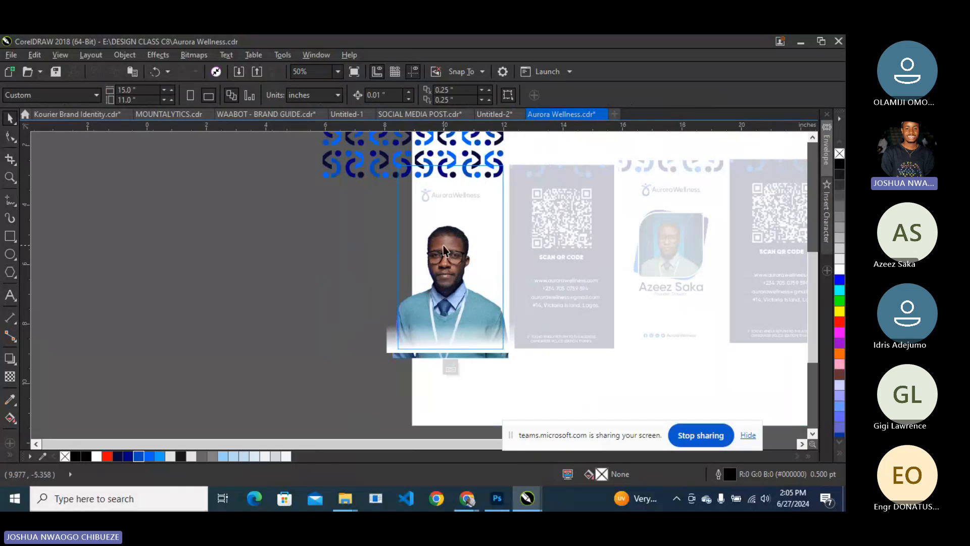
click(419, 252)
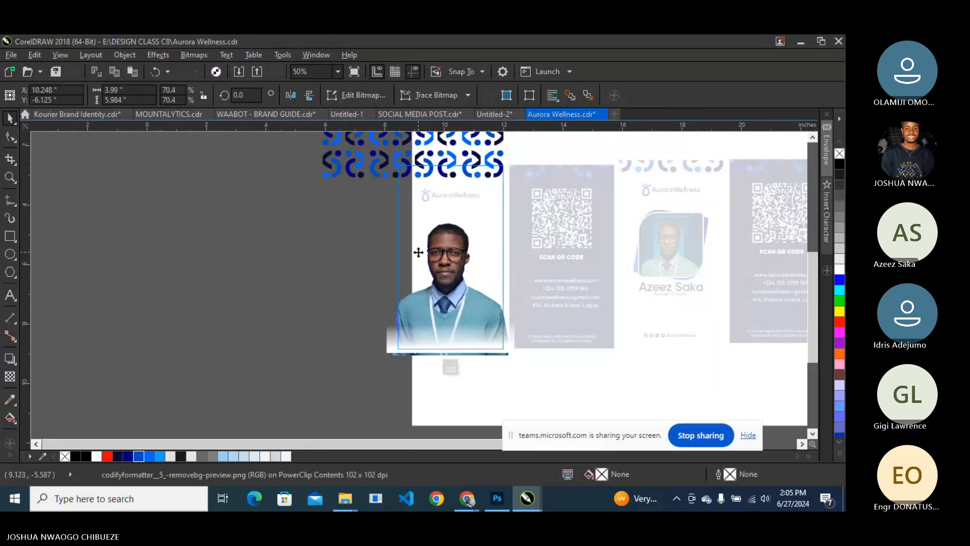
key(Up)
key(Up)
key(Up)
key(Up)
key(Up)
key(Up)
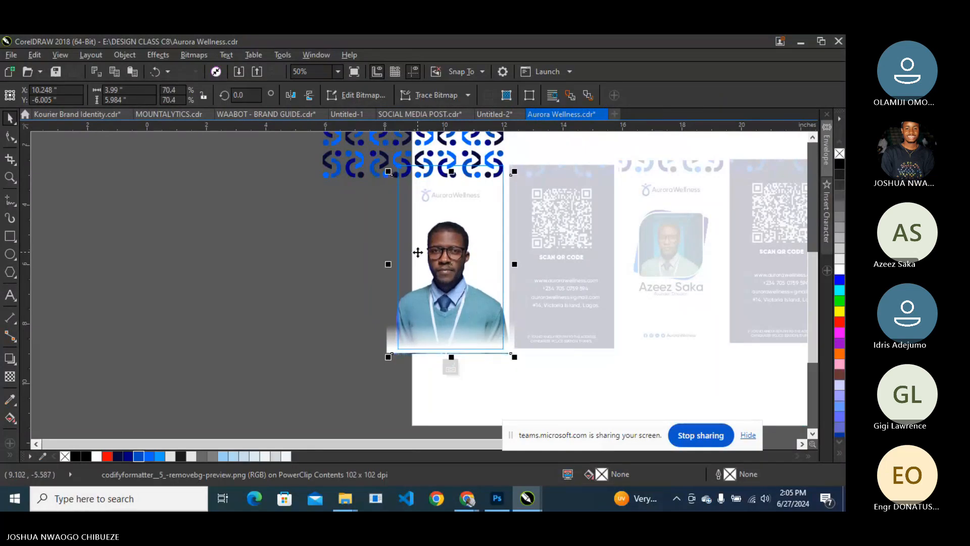
Stretch the white fade rectangle upward to a height of about 1.2 inches and finish editing the PowerClip.
click(435, 337)
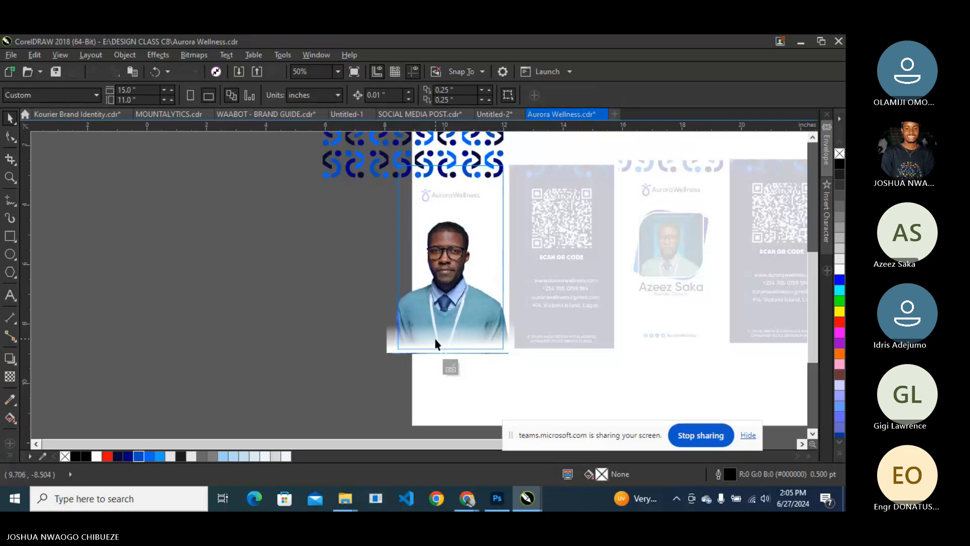
drag(449, 320, 448, 313)
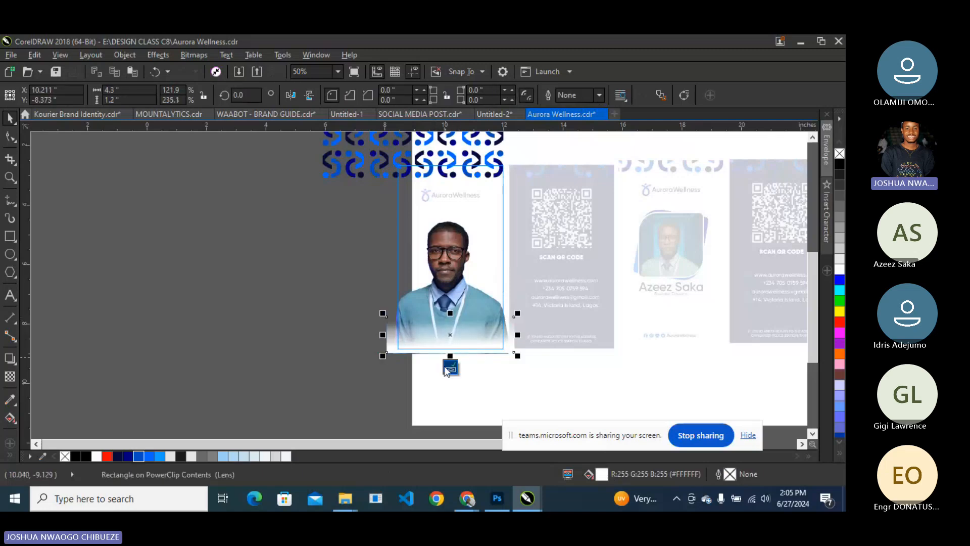
click(449, 367)
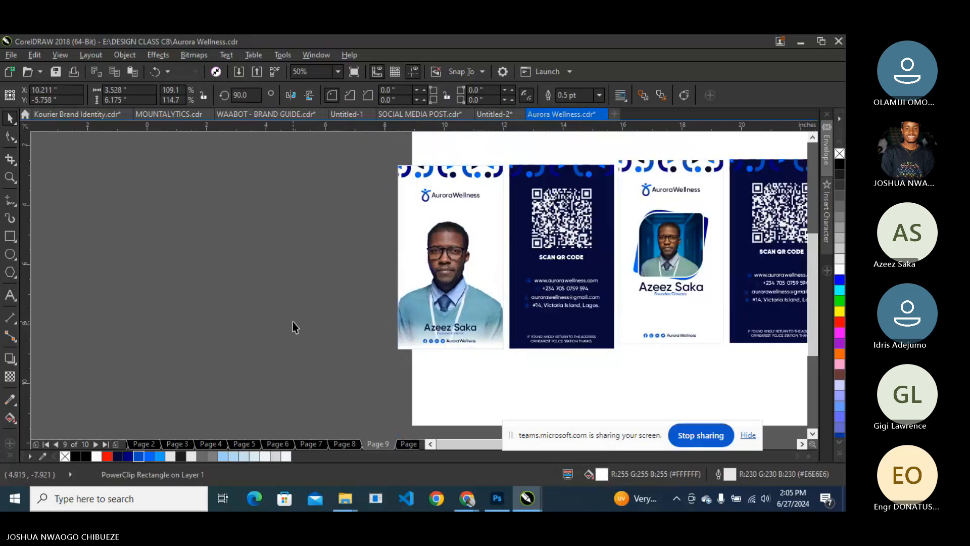
Left-align the name and job title with the social icons line, group them and centre the group horizontally on the card.
scroll(420, 322, up, 2)
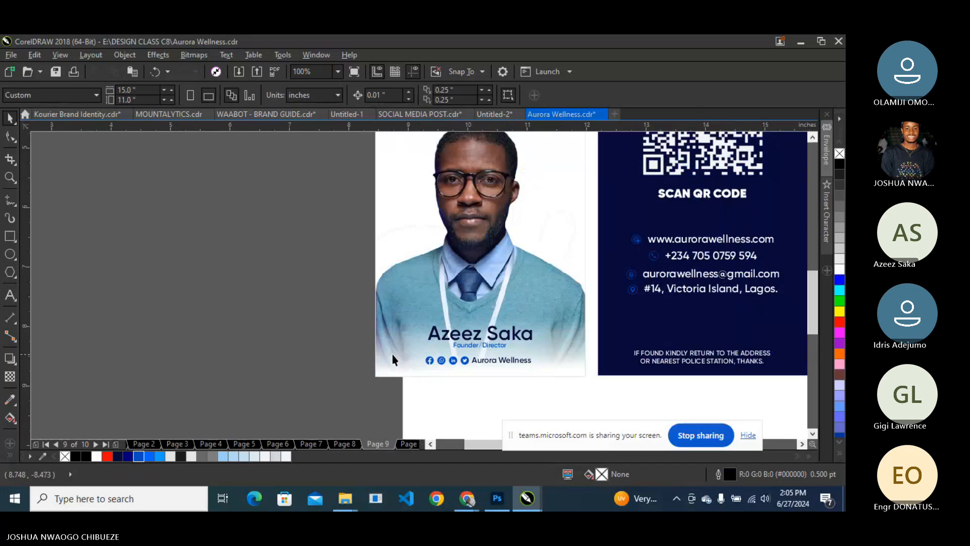
drag(326, 314, 555, 380)
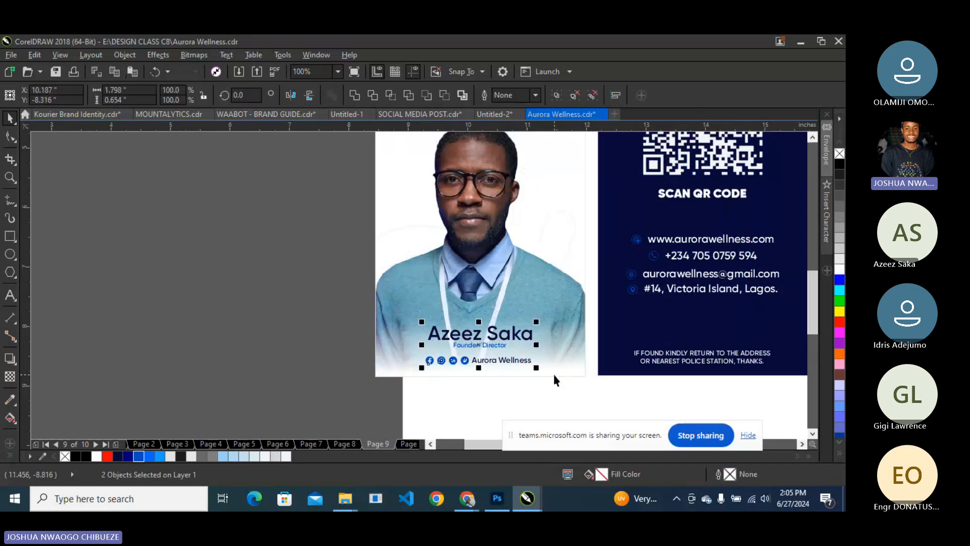
key(l)
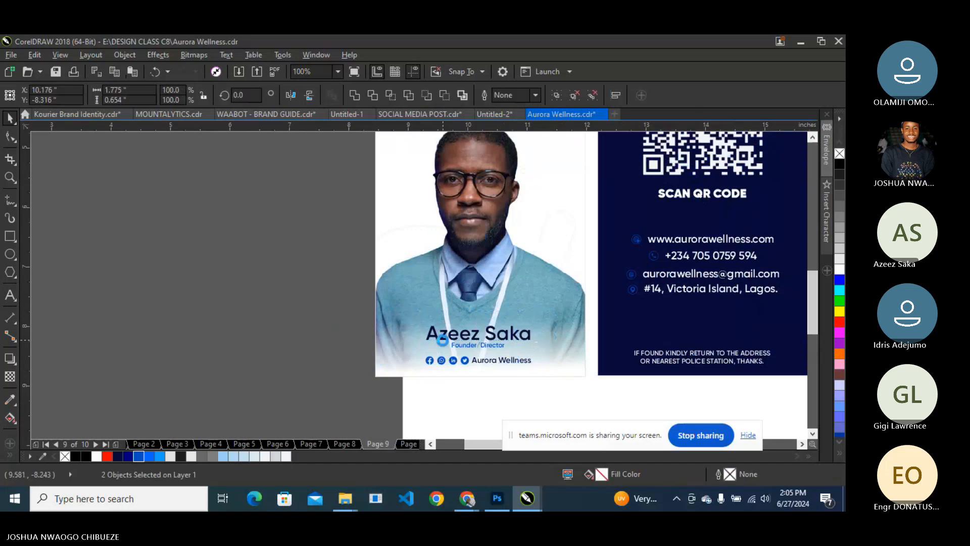
key(ctrl+g)
shift+click(414, 304)
key(c)
click(358, 315)
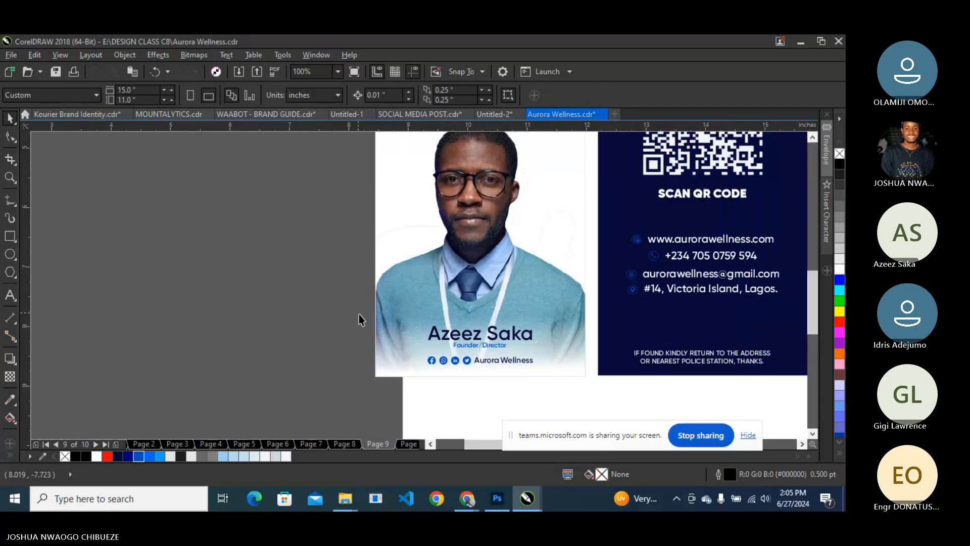
scroll(455, 250, down, 1)
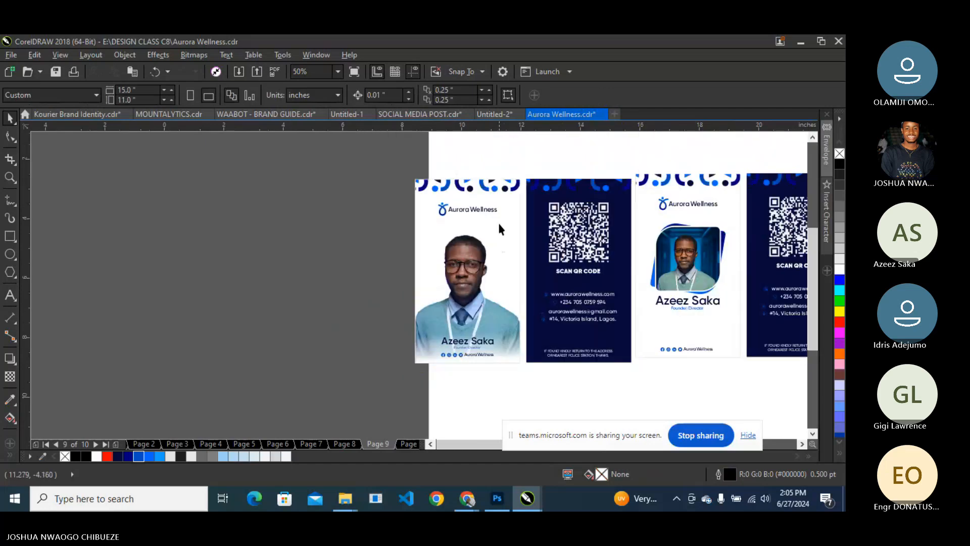
click(802, 441)
click(800, 444)
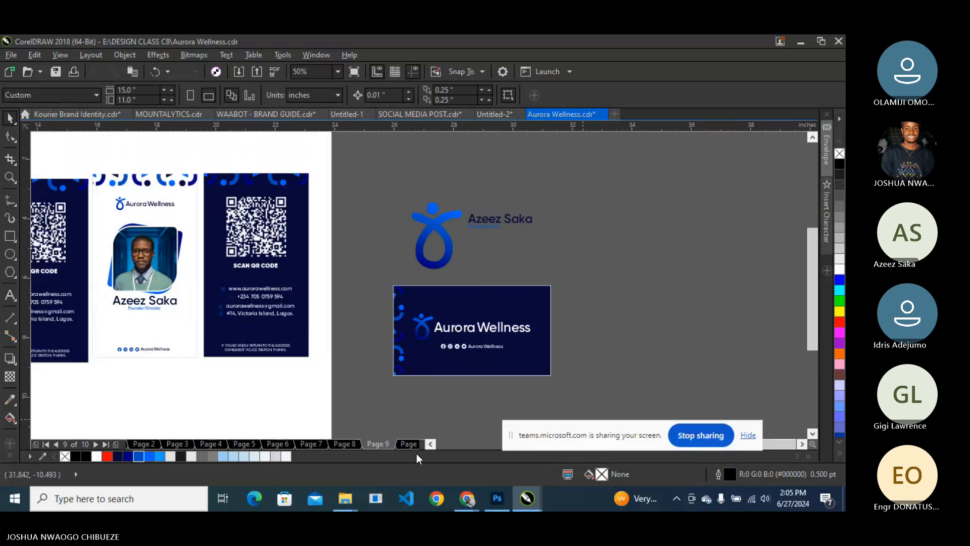
click(428, 446)
click(429, 447)
click(429, 447)
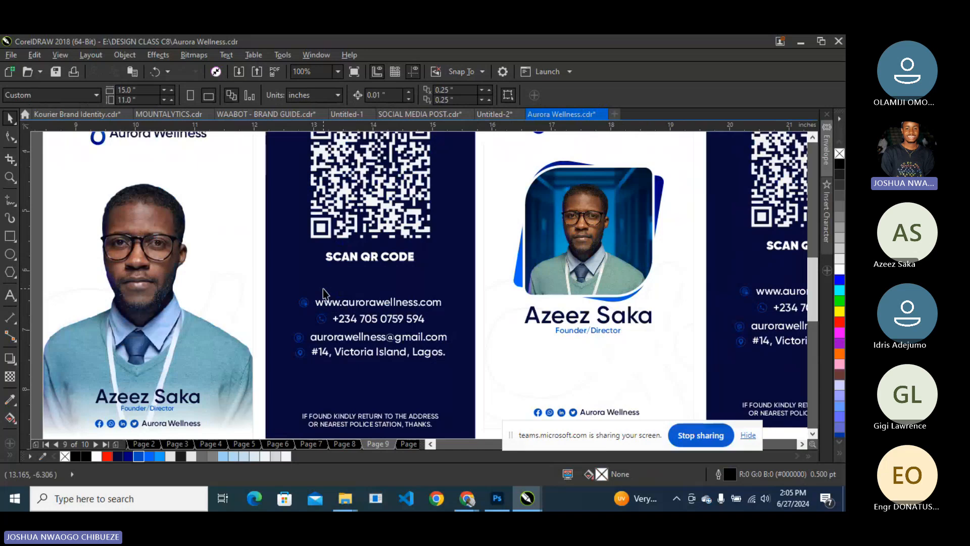
On the redesigned card's back, move the contact details to the upper part and the QR code with its caption below them.
click(324, 242)
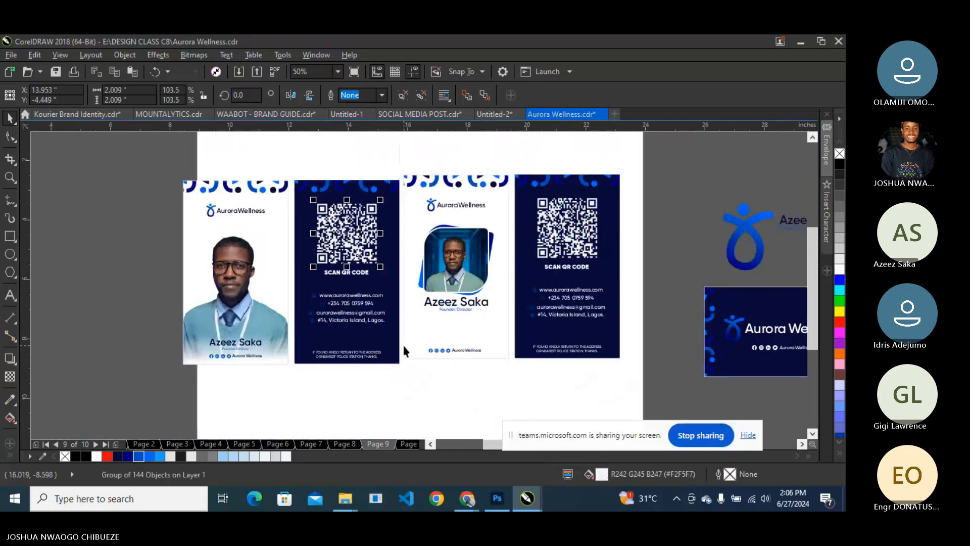
click(369, 298)
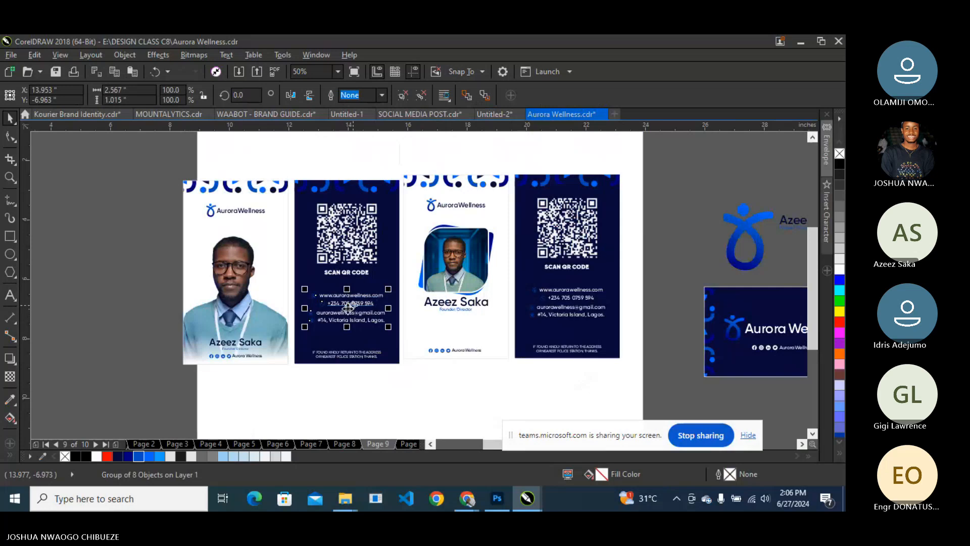
drag(370, 299, 349, 300)
click(351, 259)
shift+click(350, 273)
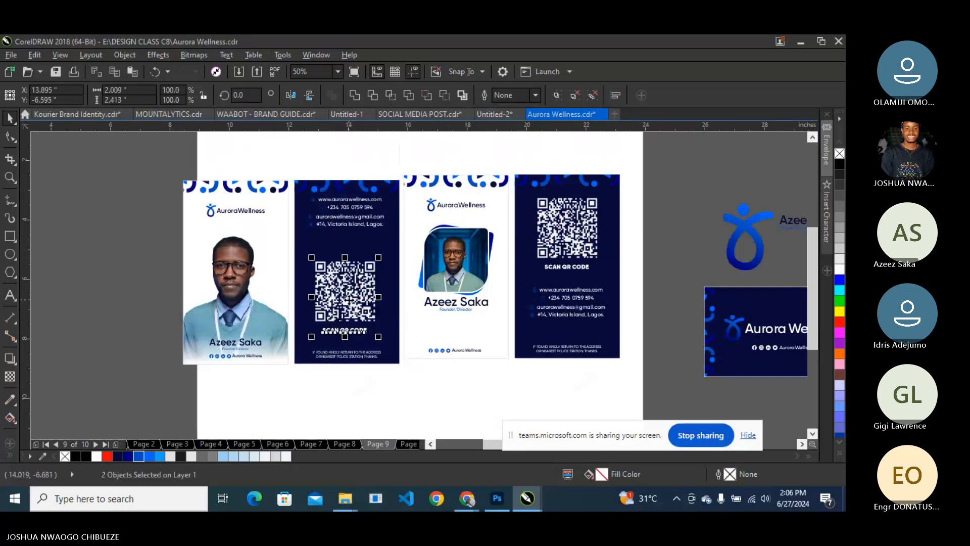
Move the contact details group down about 0.5 inches, closer to the QR code on the card back.
click(345, 213)
ctrl+click(346, 215)
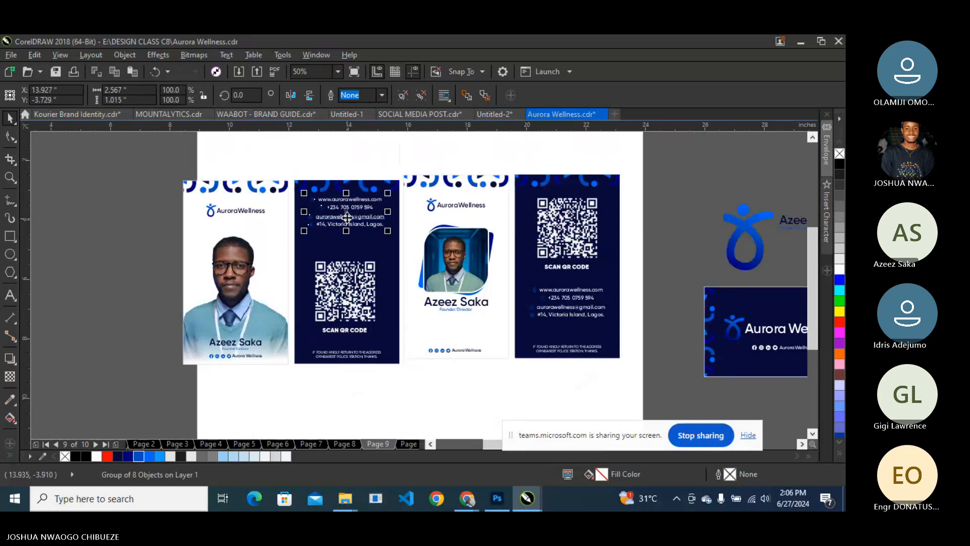
drag(347, 218, 346, 233)
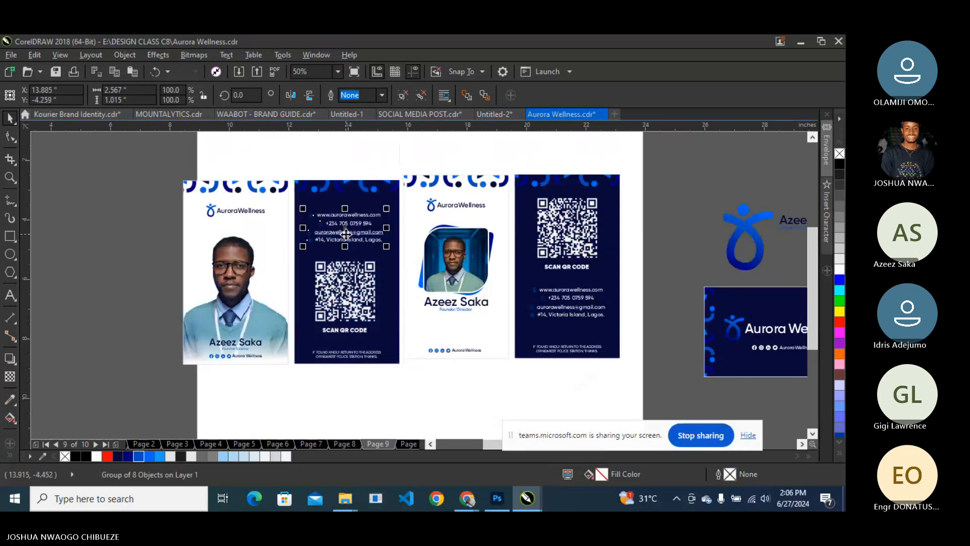
Centre the contact details, QR code, caption and return notice horizontally on the redesigned card back.
shift+click(346, 283)
key(c)
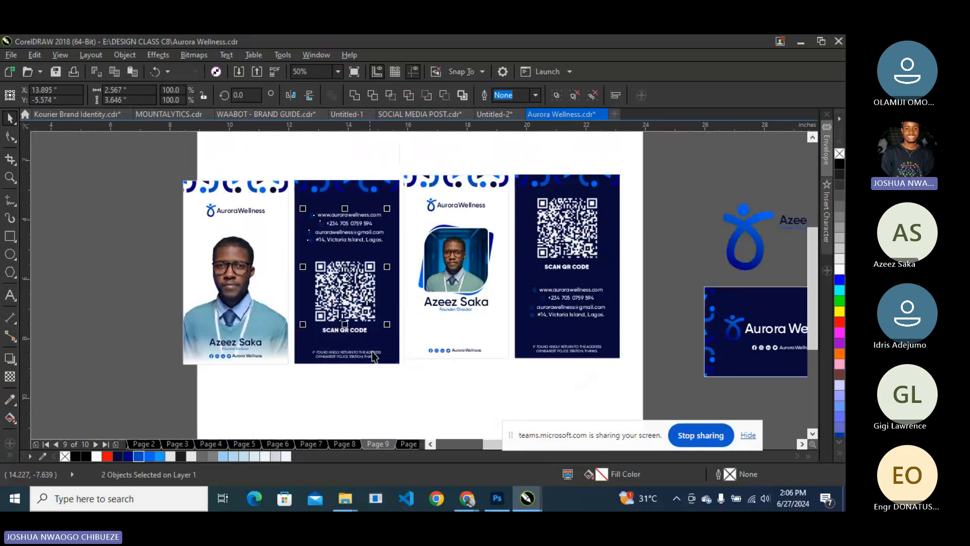
drag(412, 390, 272, 151)
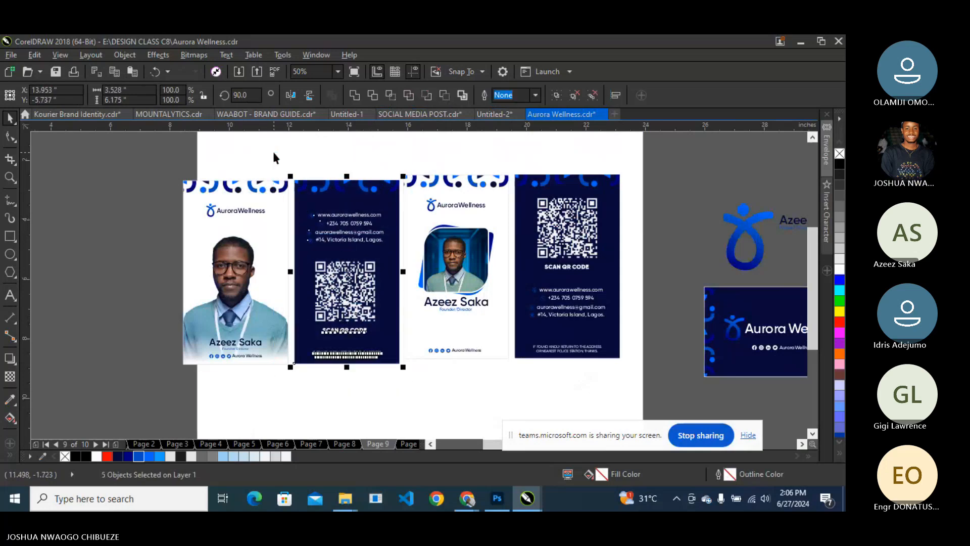
click(362, 391)
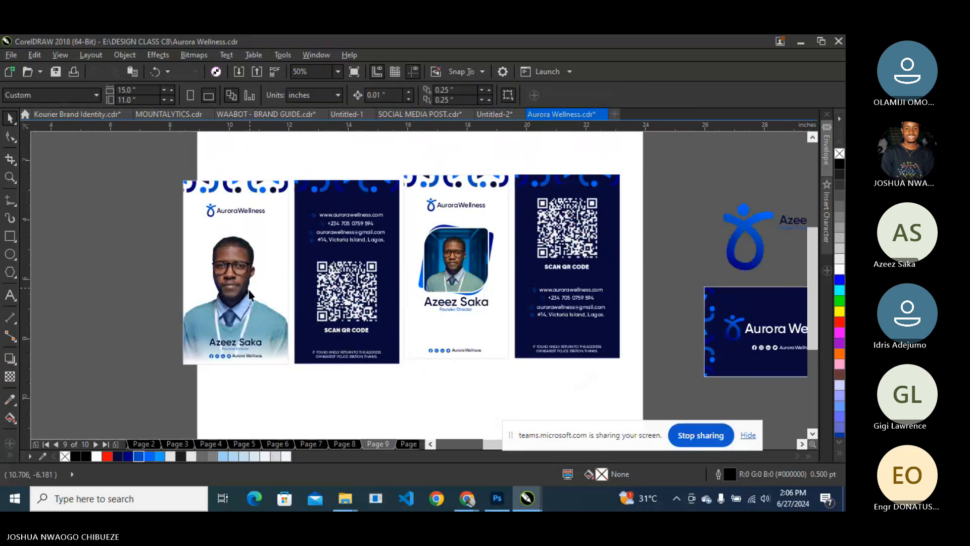
Delete the leftover logo and dark business card objects lying beside the page.
scroll(250, 295, up, 2)
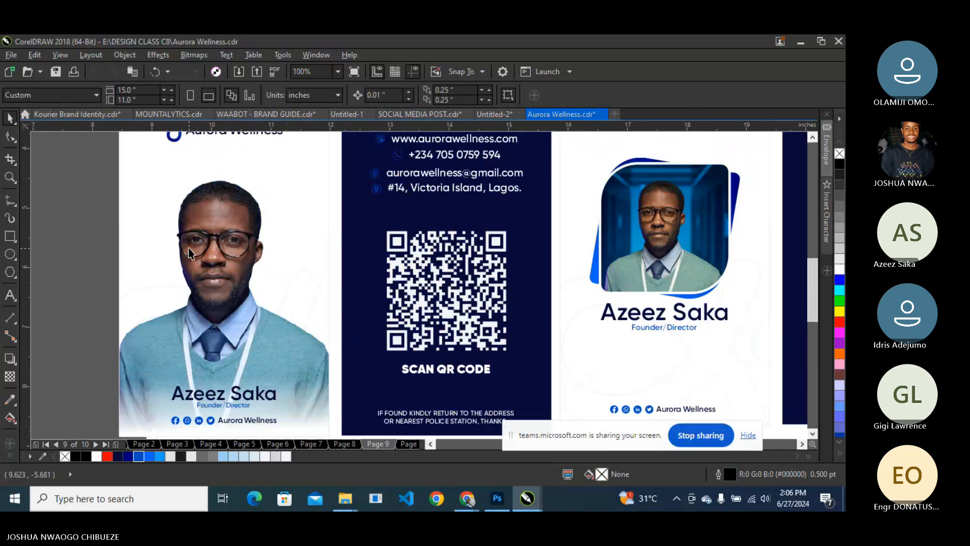
scroll(189, 247, up, 1)
scroll(197, 238, down, 2)
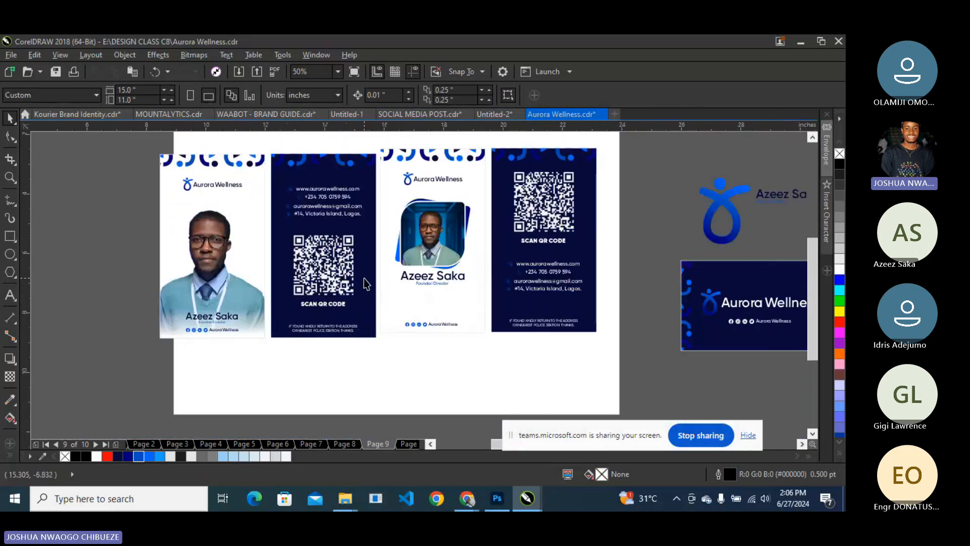
scroll(364, 278, down, 1)
drag(524, 235, 676, 351)
key(Delete)
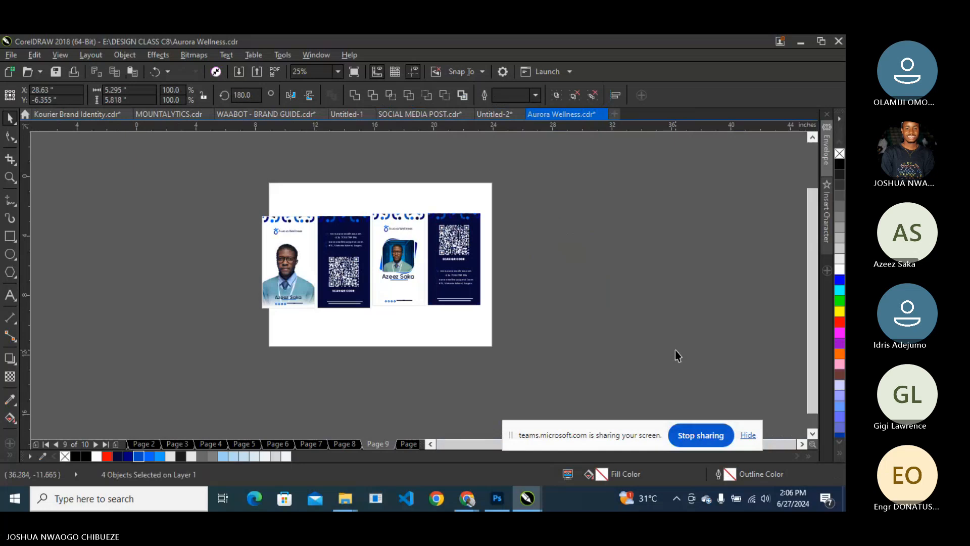
Move the redesigned front and back cards together up about 0.3 inches and right about 0.1 inches.
scroll(364, 235, up, 1)
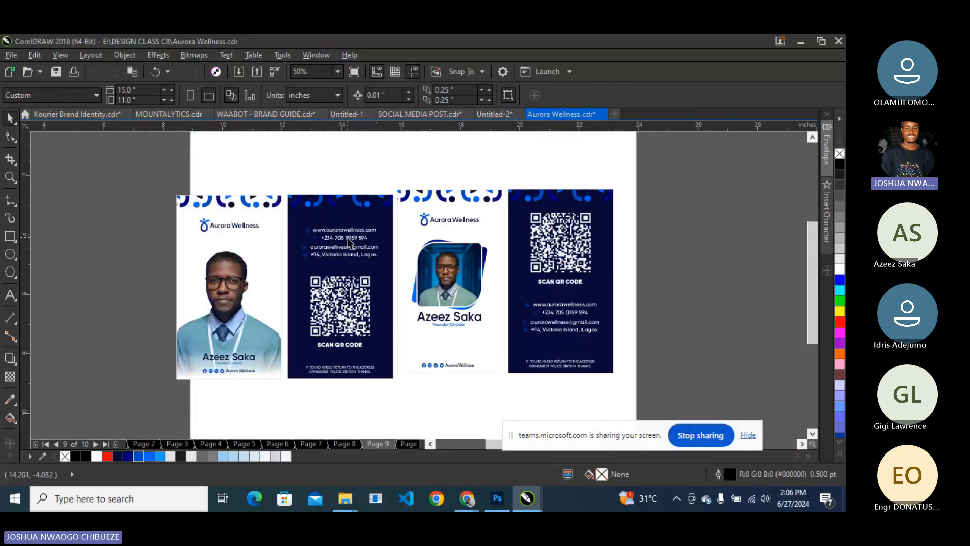
drag(137, 163, 397, 391)
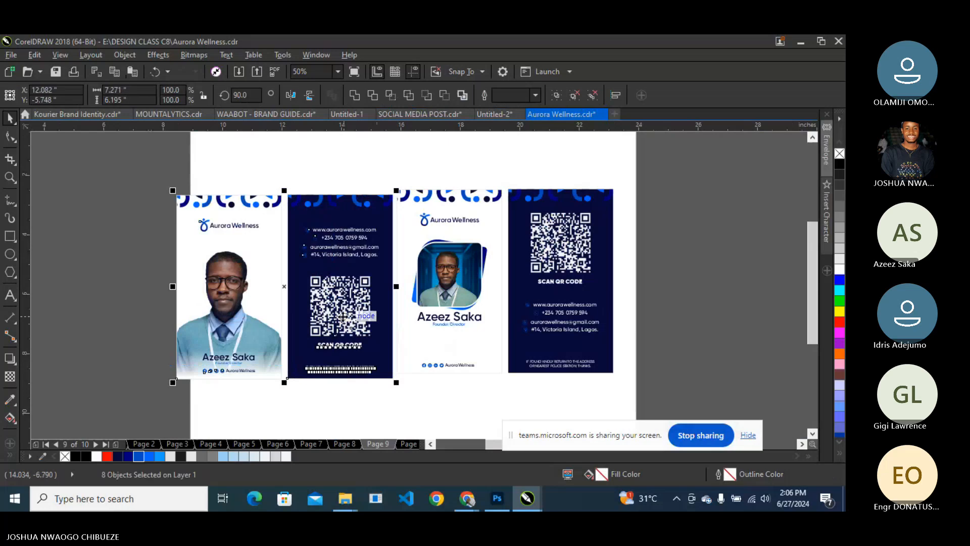
drag(341, 313, 345, 303)
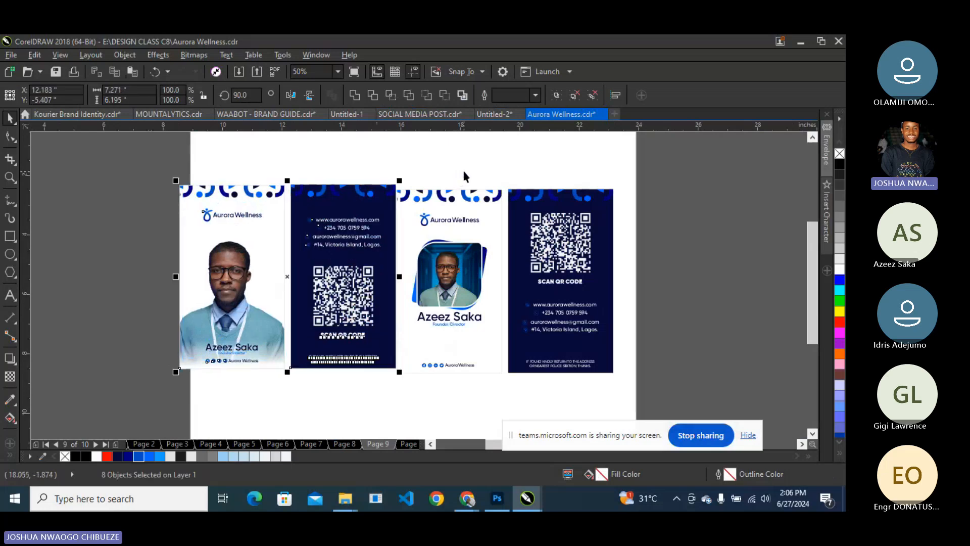
scroll(481, 324, down, 1)
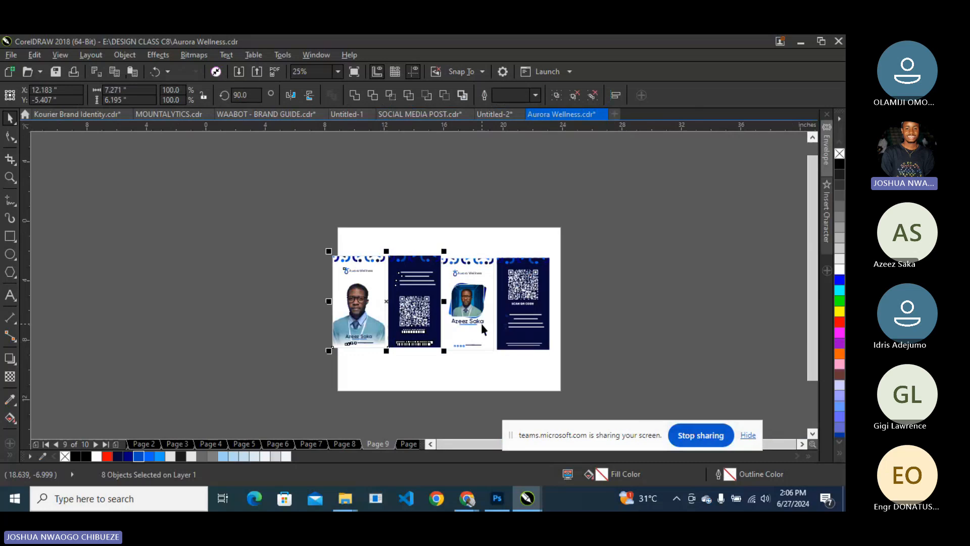
click(421, 362)
Align the contact details on the redesigned card back vertically with the middle of the front card's logo.
scroll(398, 362, up, 1)
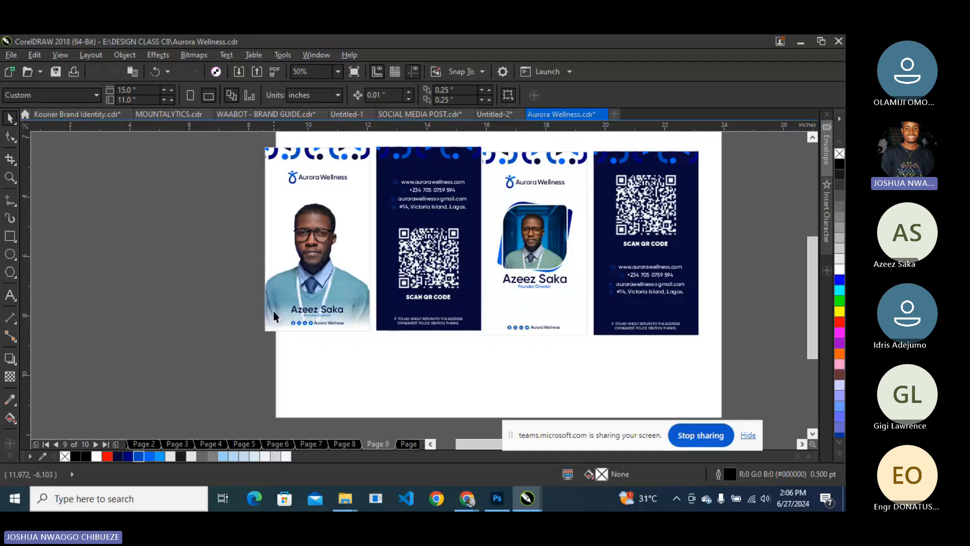
scroll(304, 312, up, 2)
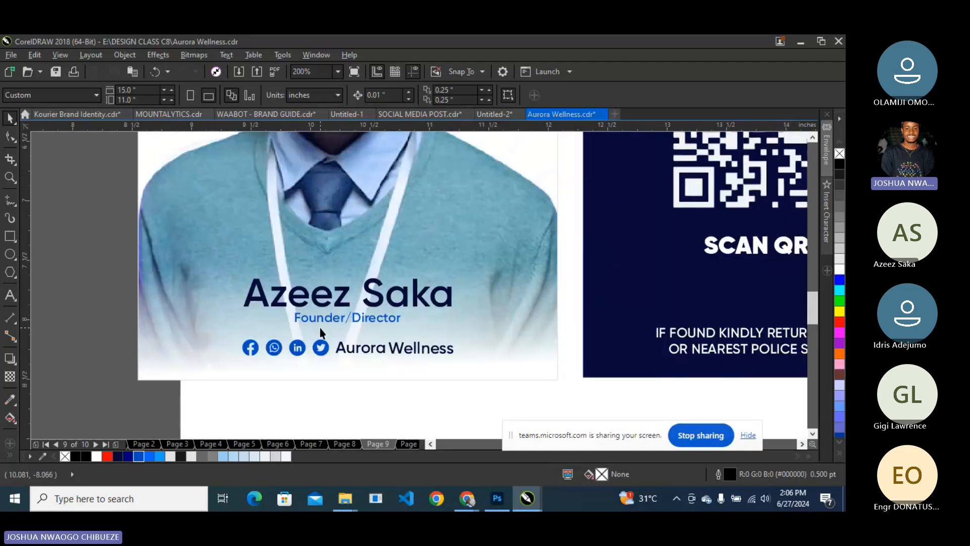
scroll(320, 333, down, 1)
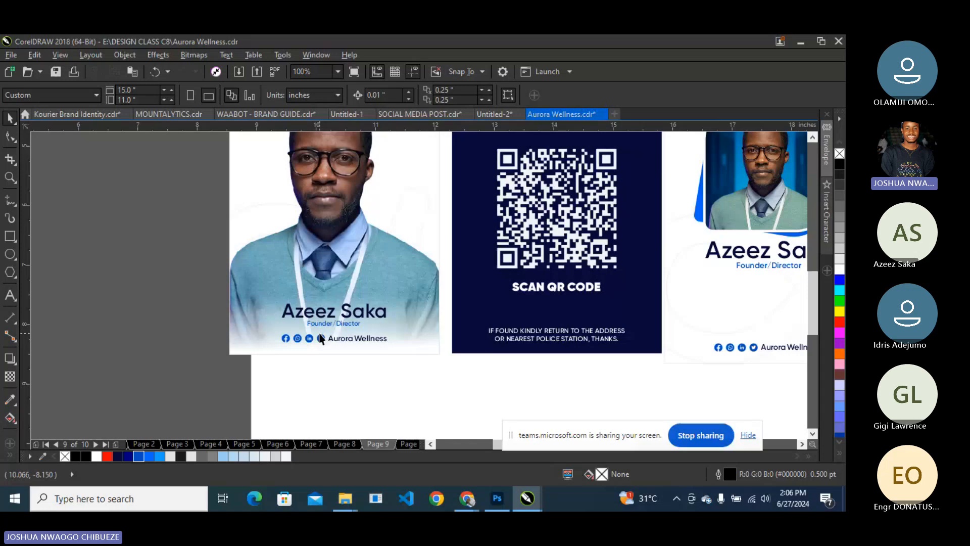
scroll(418, 328, down, 1)
scroll(509, 169, up, 1)
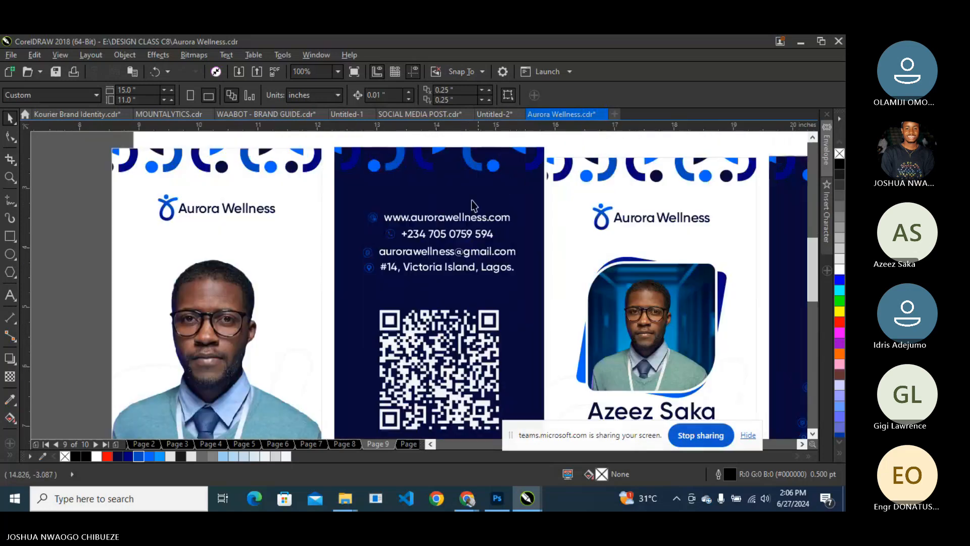
click(400, 217)
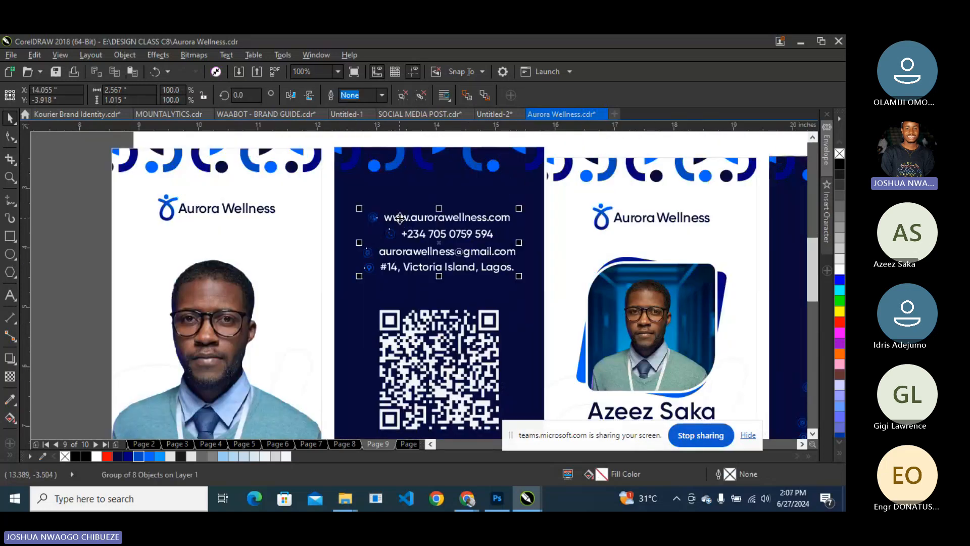
shift+click(197, 208)
key(e)
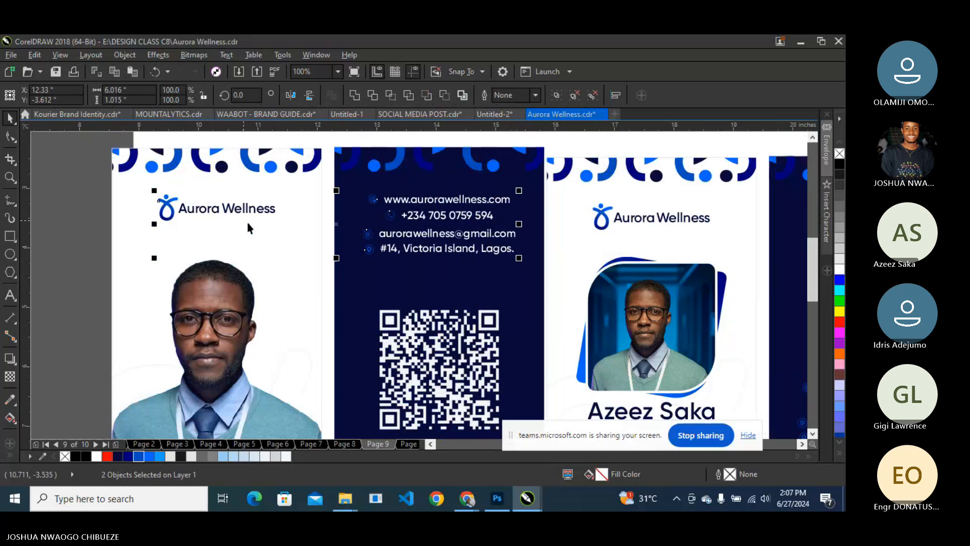
Nudge the QR code and its caption up about 0.25 inches on the redesigned card back.
scroll(267, 227, down, 1)
click(365, 306)
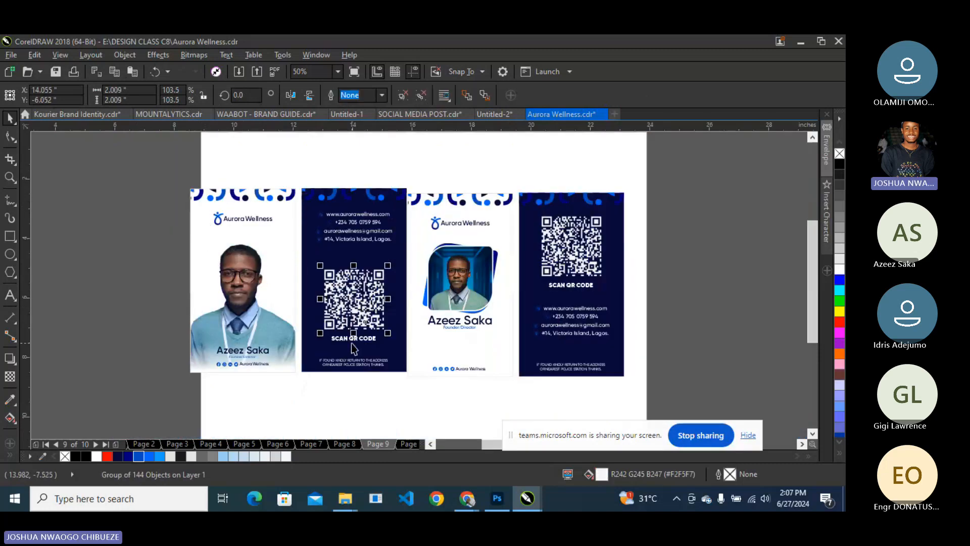
shift+click(352, 343)
key(Up)
key(Up)
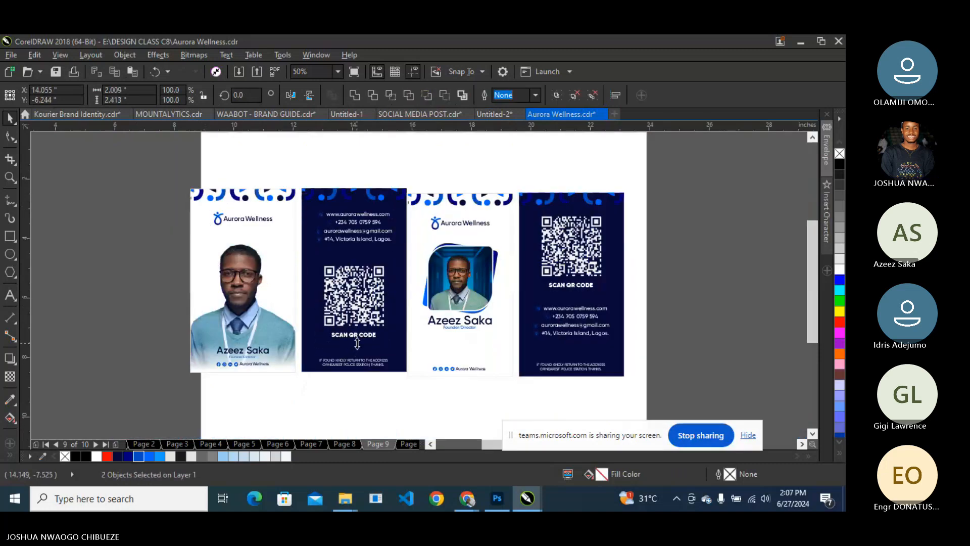
key(Up)
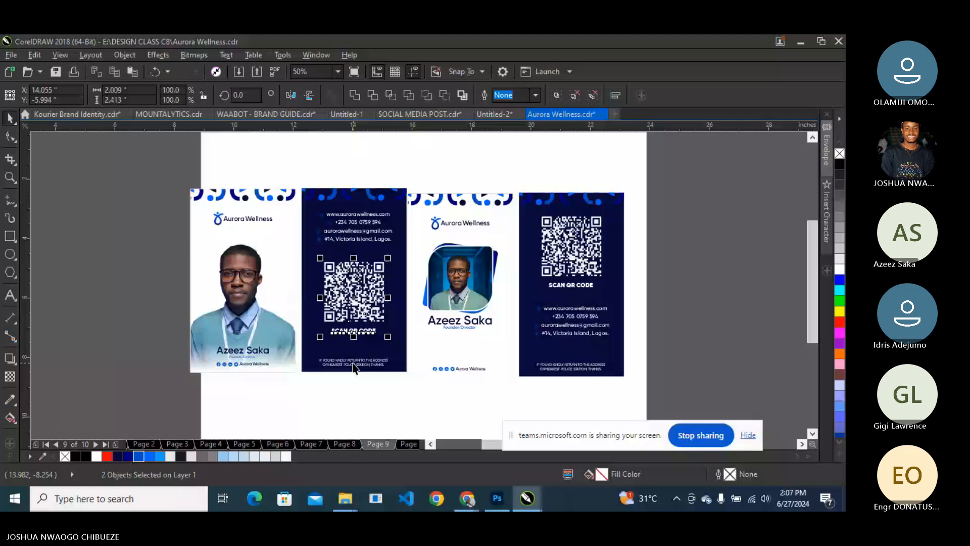
Try replacing the QR code and caption on the redesigned card back with an enlarged logo symbol about 2.2 by 2.9 inches.
click(386, 360)
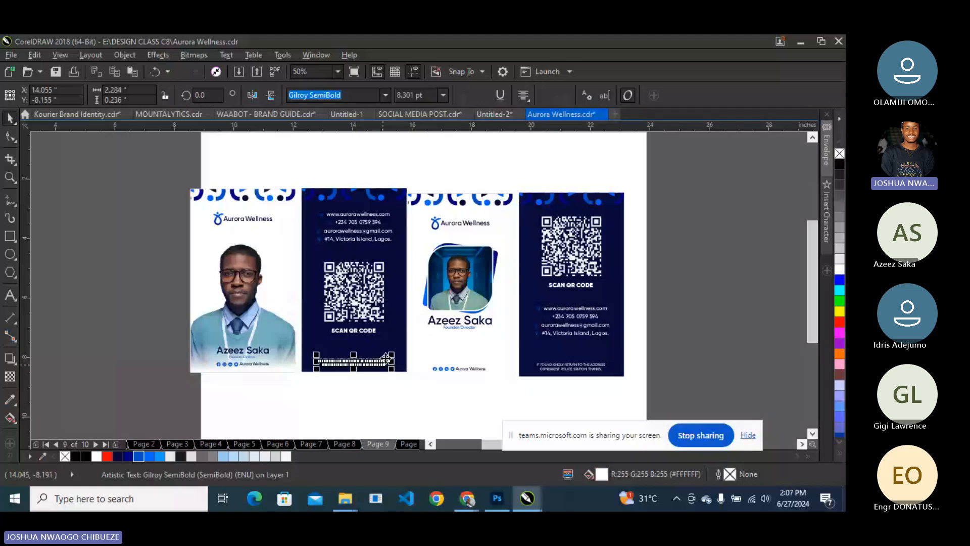
click(369, 328)
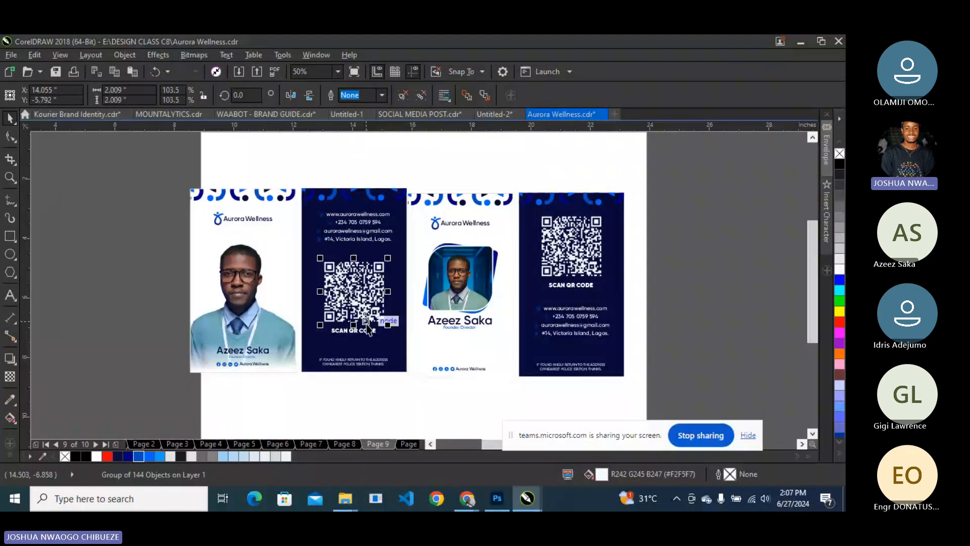
key(Tab)
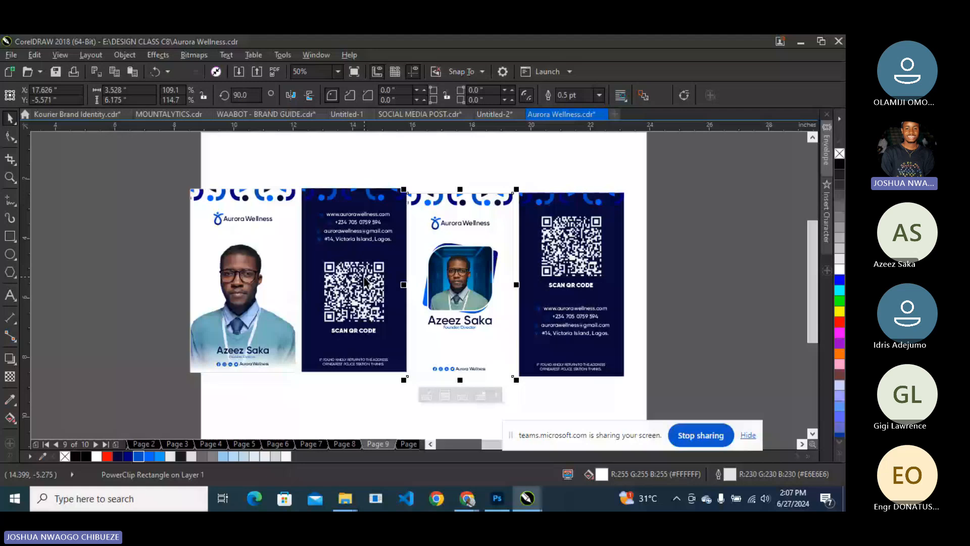
drag(364, 280, 143, 280)
click(219, 220)
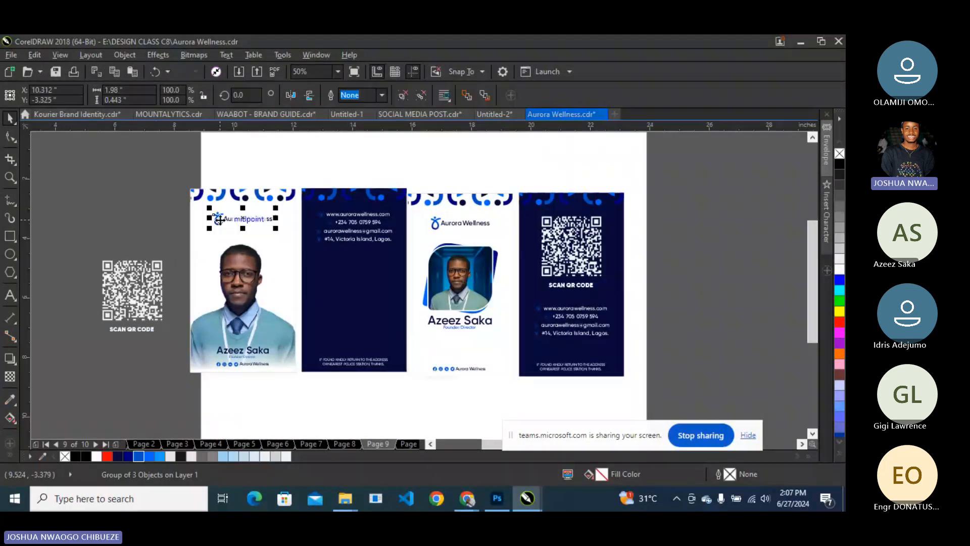
key(Escape)
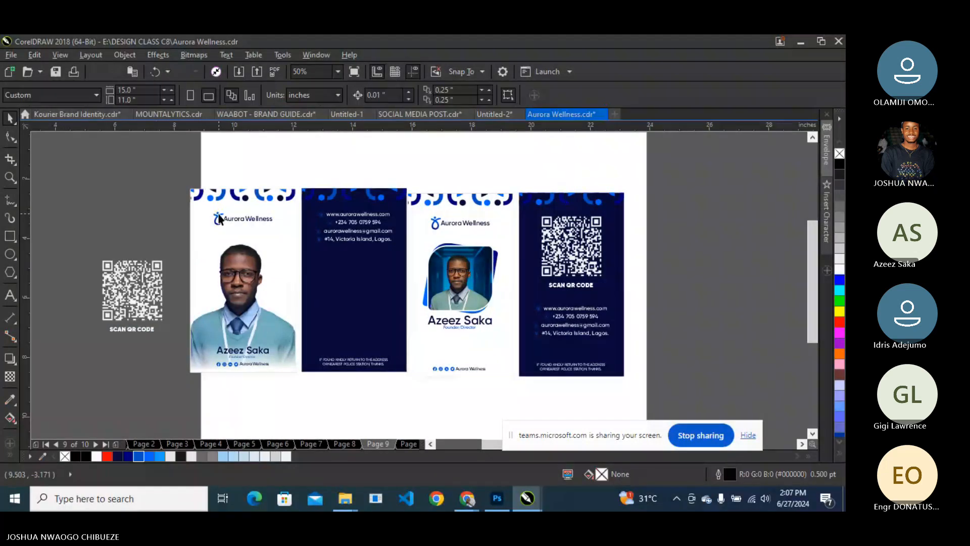
drag(219, 219, 397, 357)
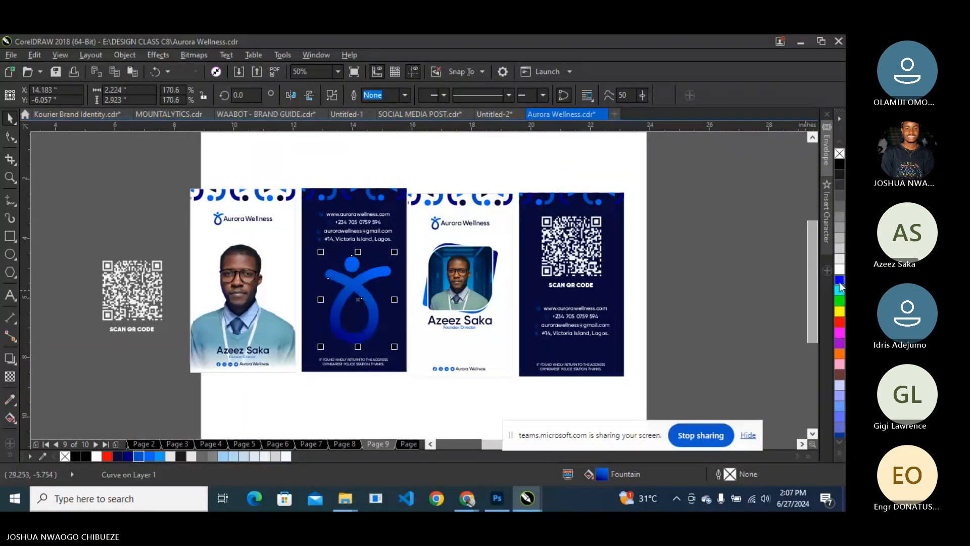
Fill the enlarged logo symbol with white and shift it slightly to check how it suits the card back.
click(840, 271)
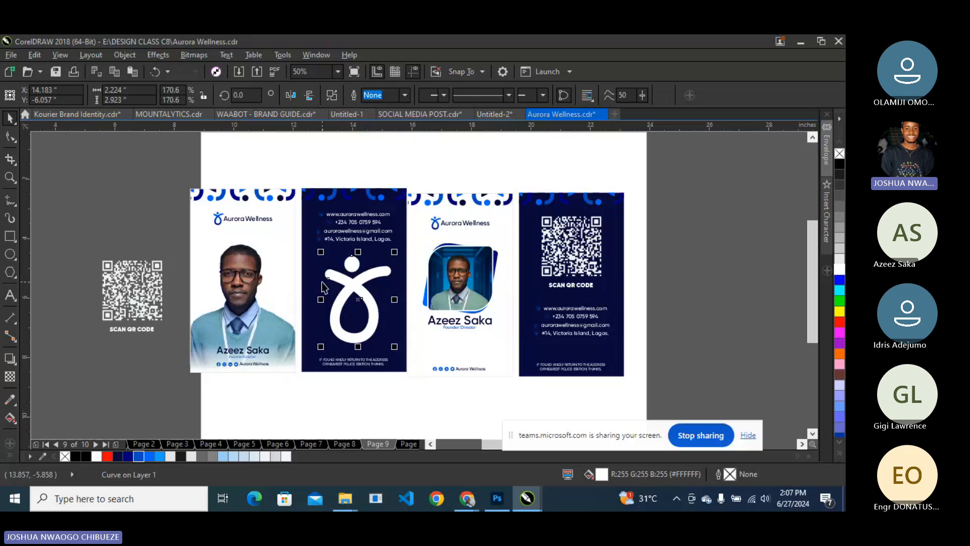
click(693, 242)
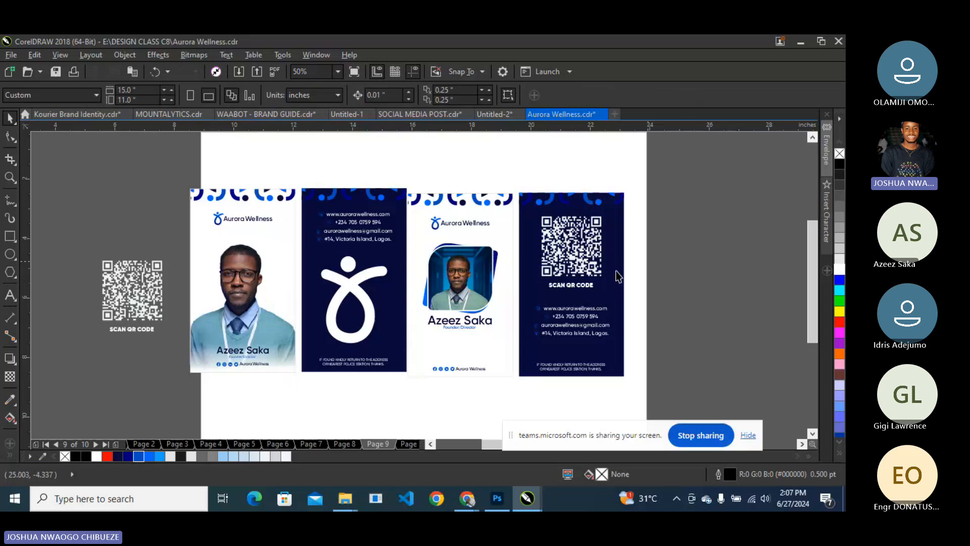
scroll(347, 323, up, 2)
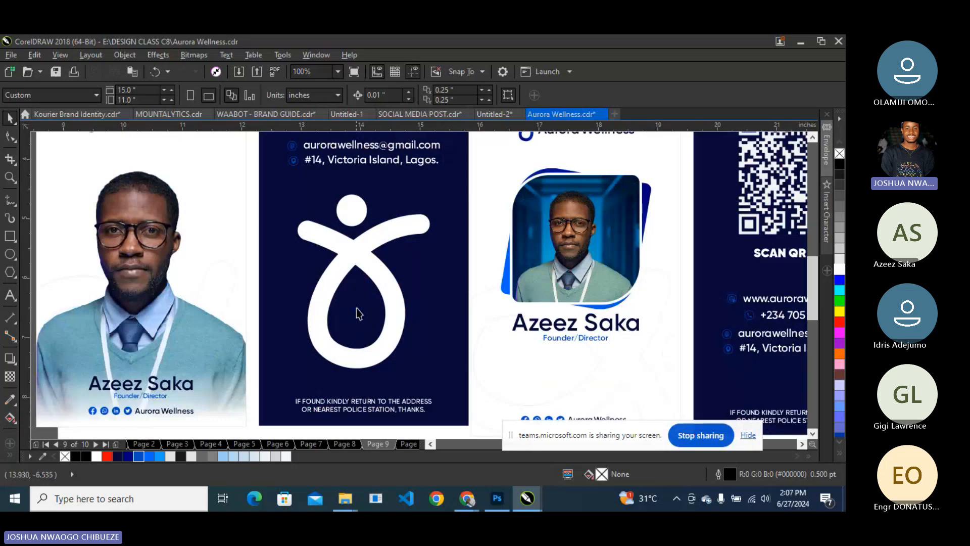
scroll(359, 314, down, 2)
click(361, 303)
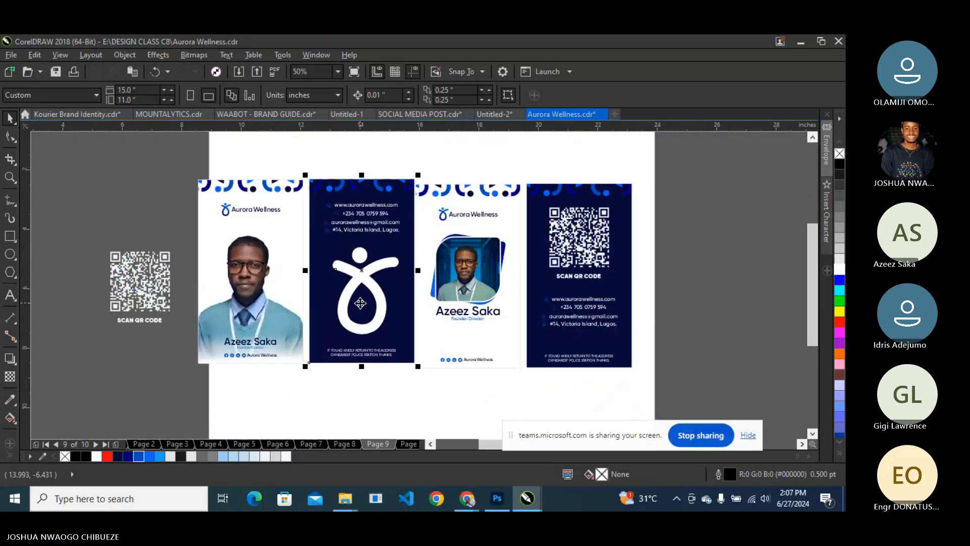
Undo the logo symbol's placement and colouring and the QR code's move off the card back.
key(ctrl+z)
key(ctrl+z)
key(ctrl+z)
key(ctrl+z)
key(ctrl+z)
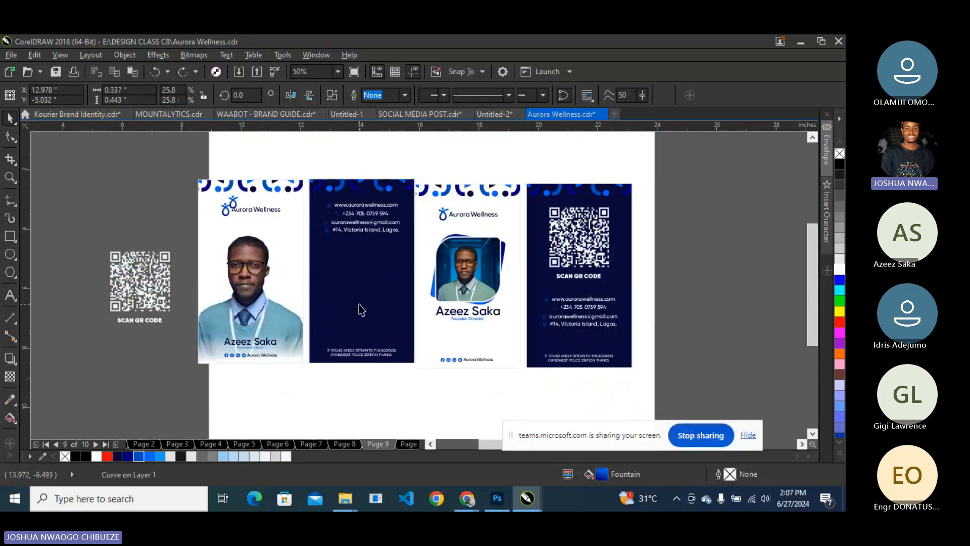
key(ctrl+z)
key(ctrl+z)
key(ctrl+z)
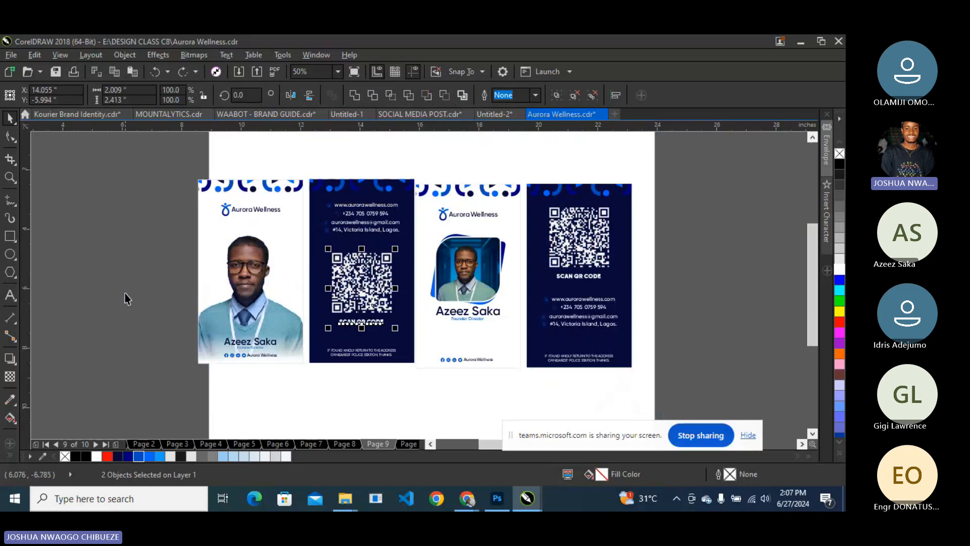
click(126, 294)
Pick up page 6's white background and its BRAND IDENTITY GUIDELINE footer for reuse on the ID card page.
scroll(233, 257, down, 2)
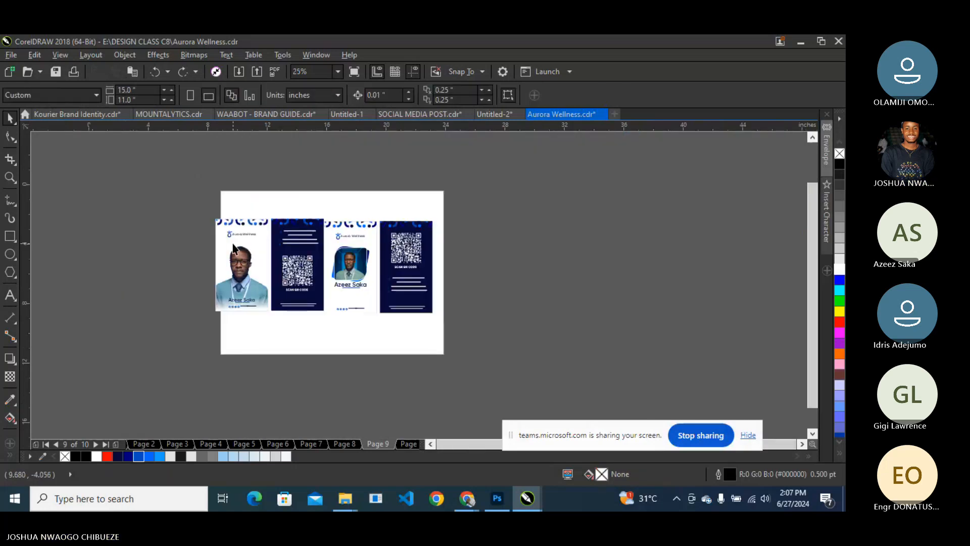
scroll(233, 250, up, 2)
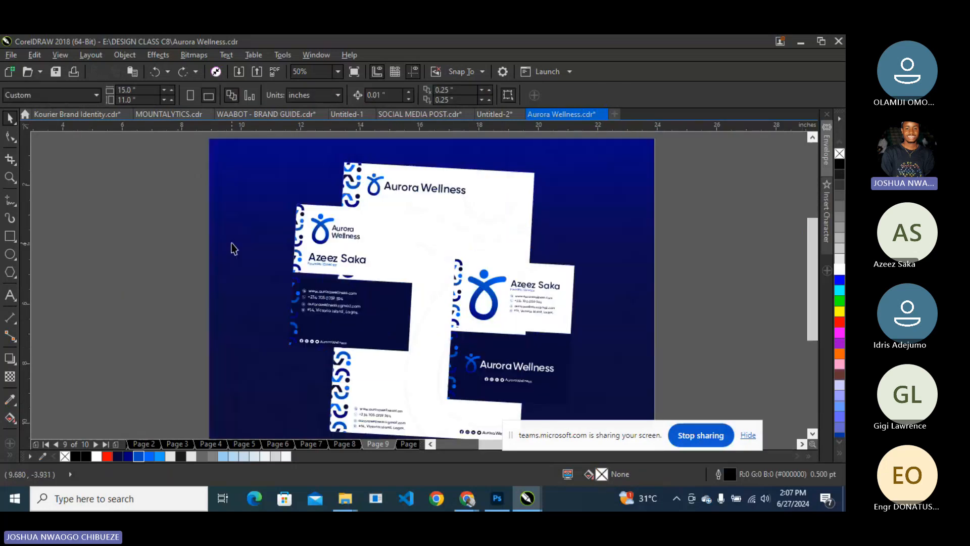
key(Page_Up)
key(Page_Up)
key(Page_Up)
scroll(208, 223, down, 2)
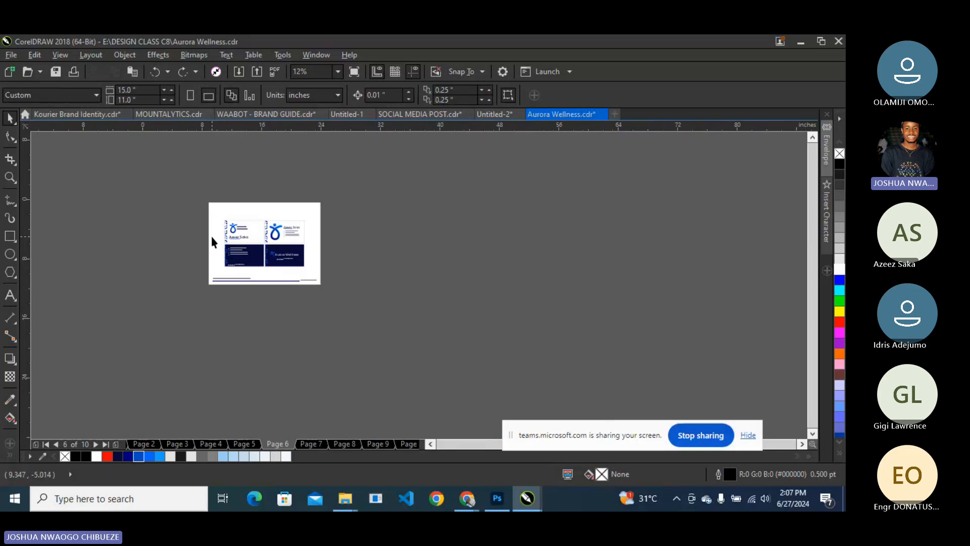
scroll(212, 236, up, 2)
drag(180, 161, 473, 381)
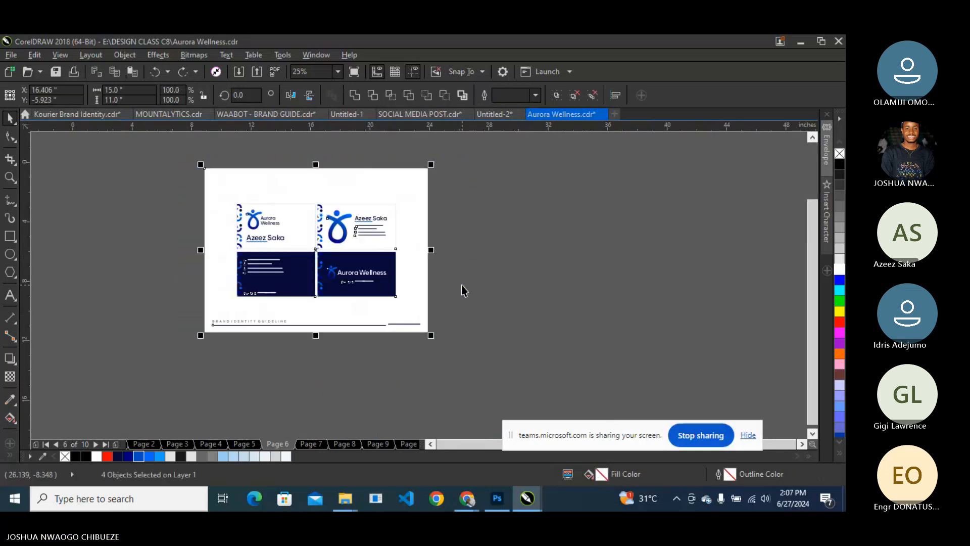
click(462, 286)
click(255, 322)
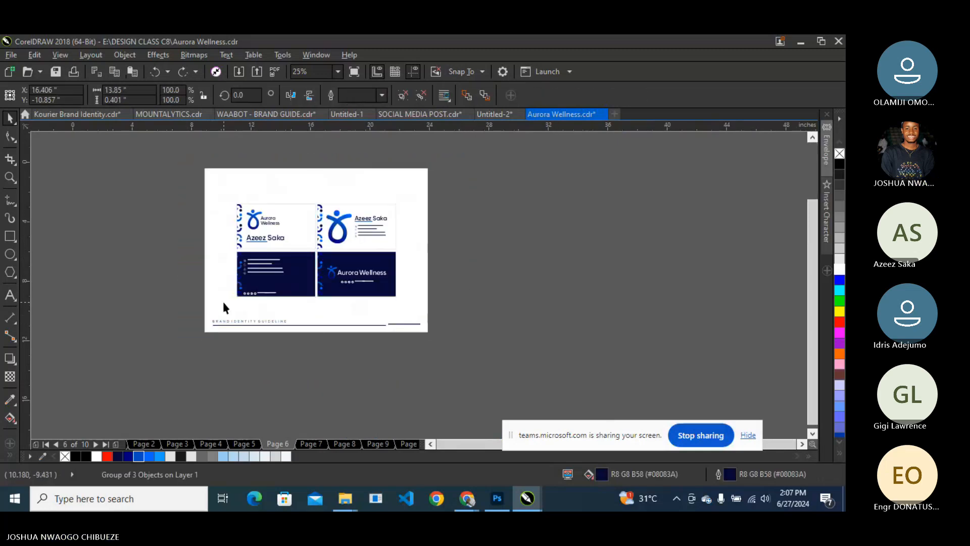
shift+click(224, 301)
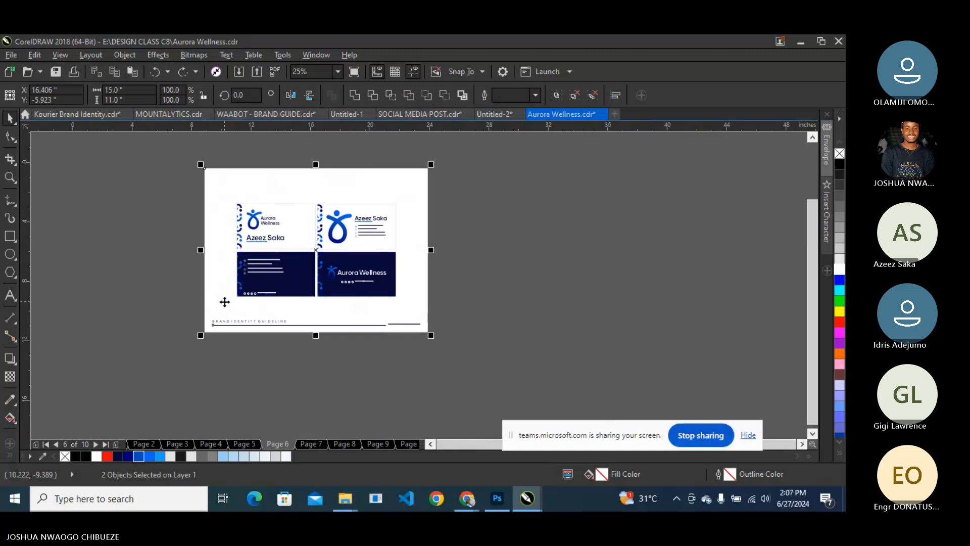
Place the copied white background and guideline footer on page 9, behind the ID cards.
key(Page_Down)
key(Page_Down)
key(Page_Down)
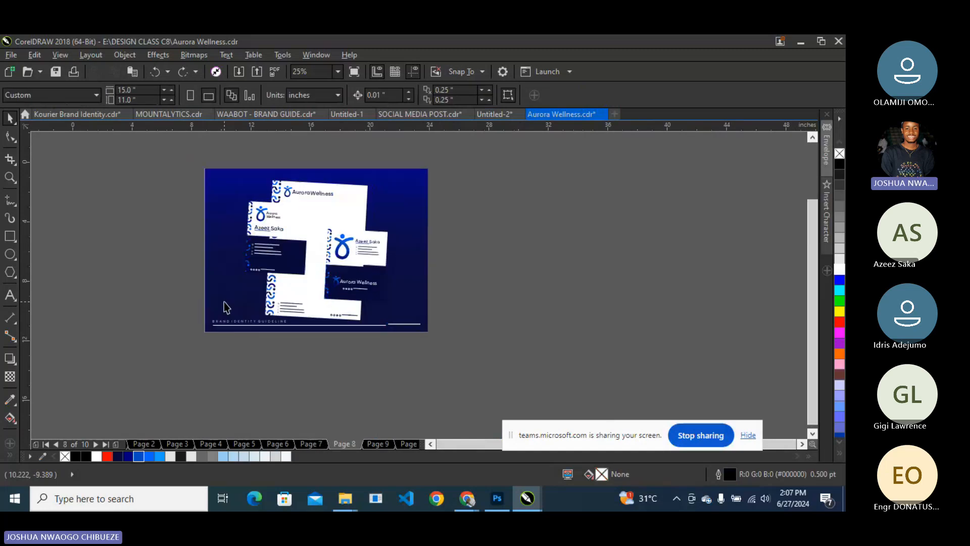
key(ctrl+a)
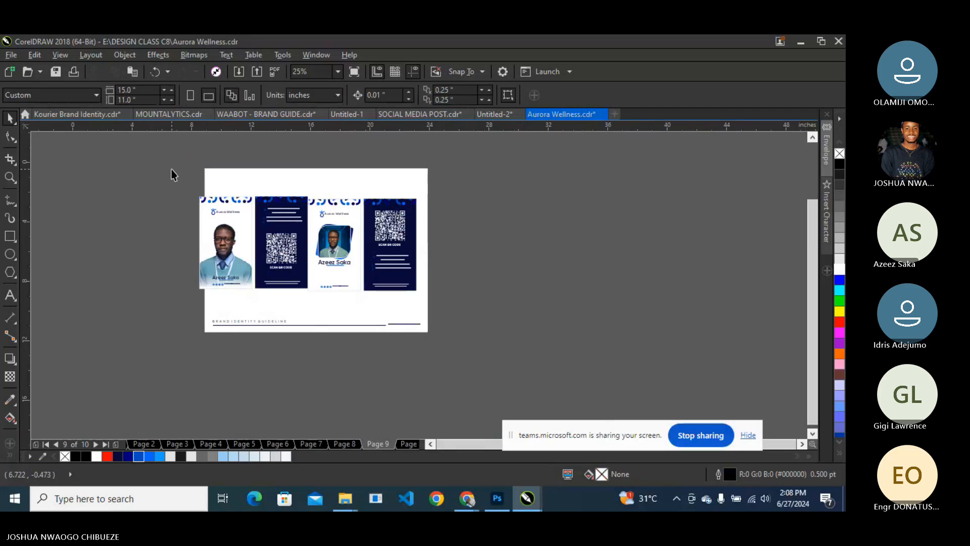
Group each front-and-back ID card pair on page 9 and align the two groups along their horizontal centre line.
drag(171, 174, 291, 298)
key(ctrl+g)
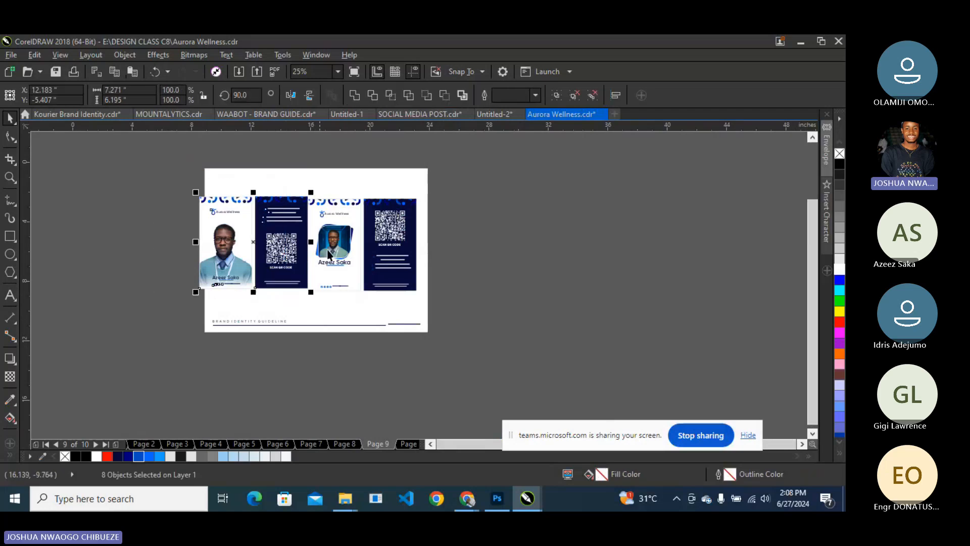
drag(488, 172, 292, 318)
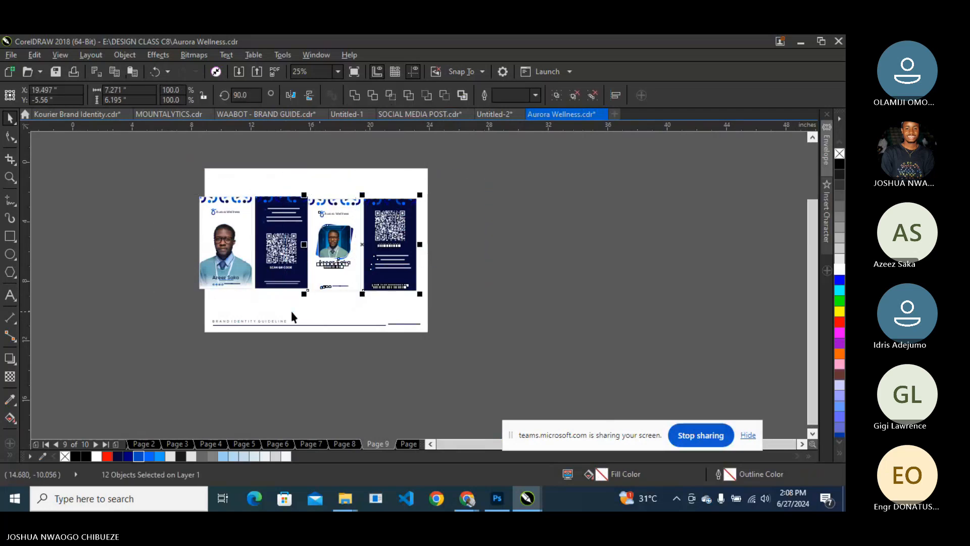
key(ctrl+g)
click(284, 212)
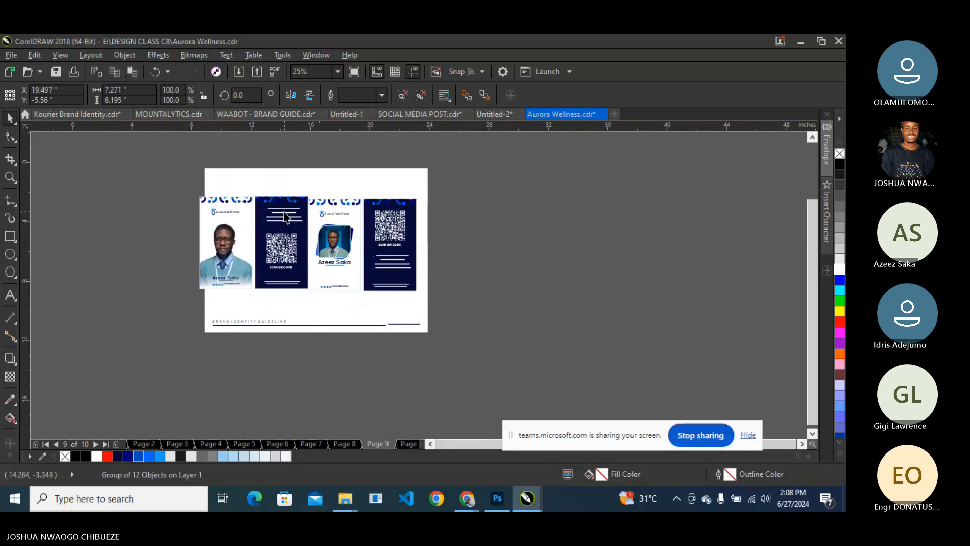
shift+click(284, 211)
key(e)
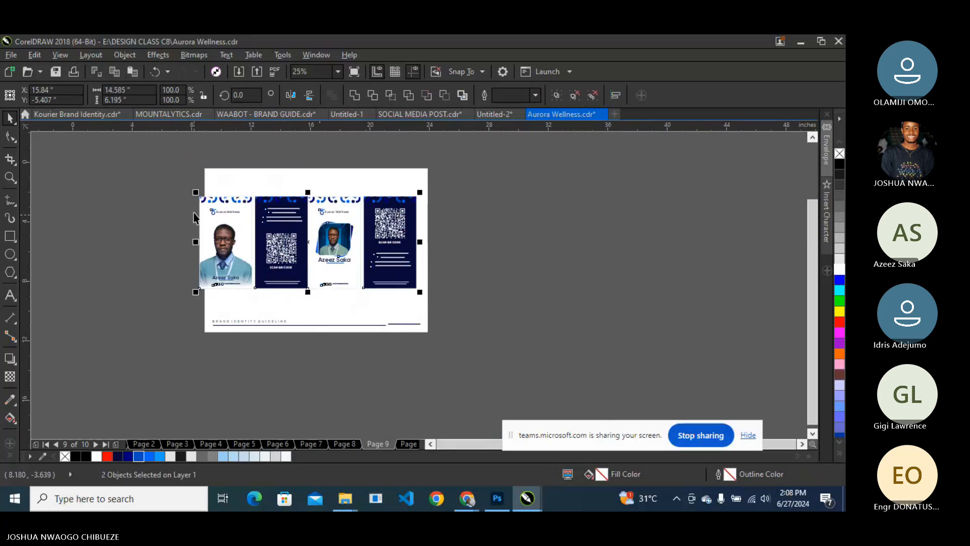
Scale both card pairs down to about 12.16 by 5.17 inches, group them and centre them on the page.
drag(195, 193, 232, 208)
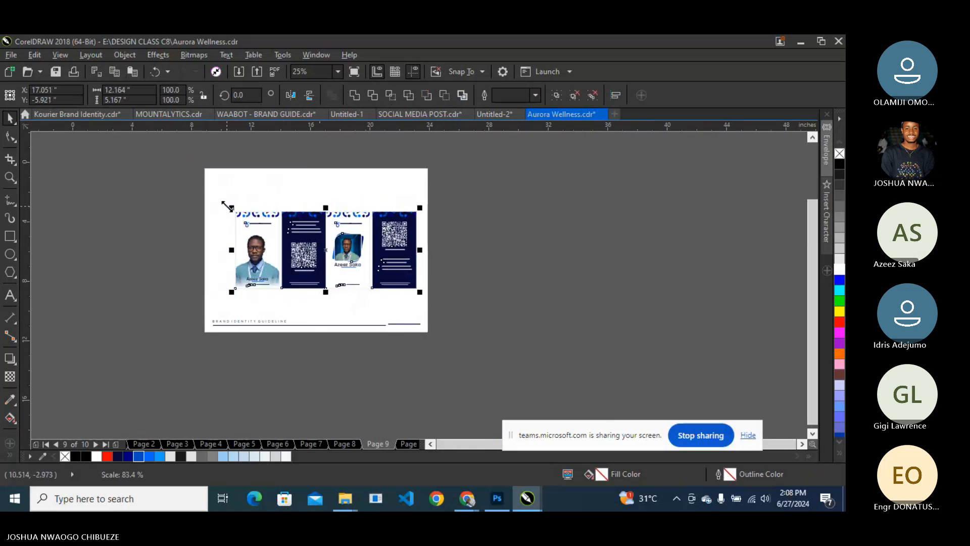
key(ctrl+g)
key(p)
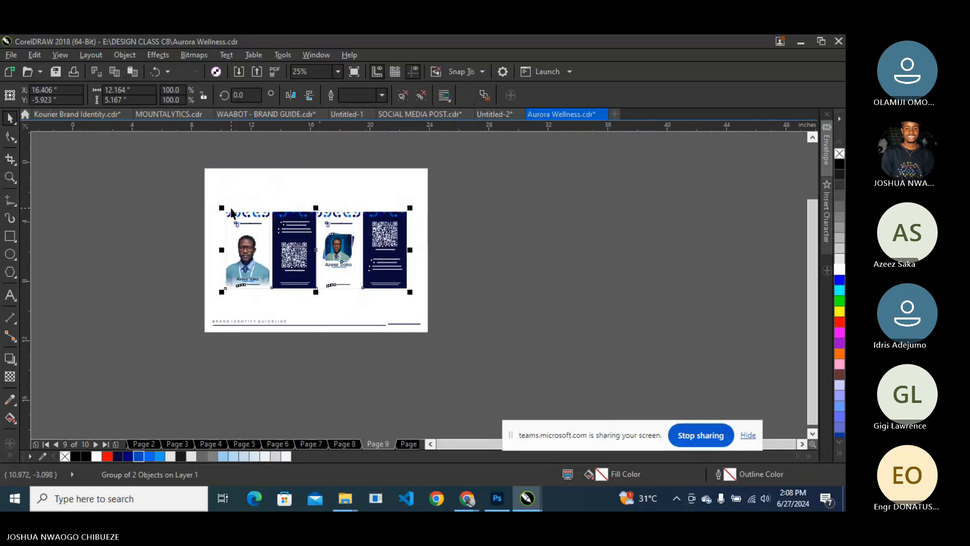
Preview page 9 full screen, and ungroup the combined cards back into two separate pairs.
click(341, 72)
click(338, 72)
click(334, 88)
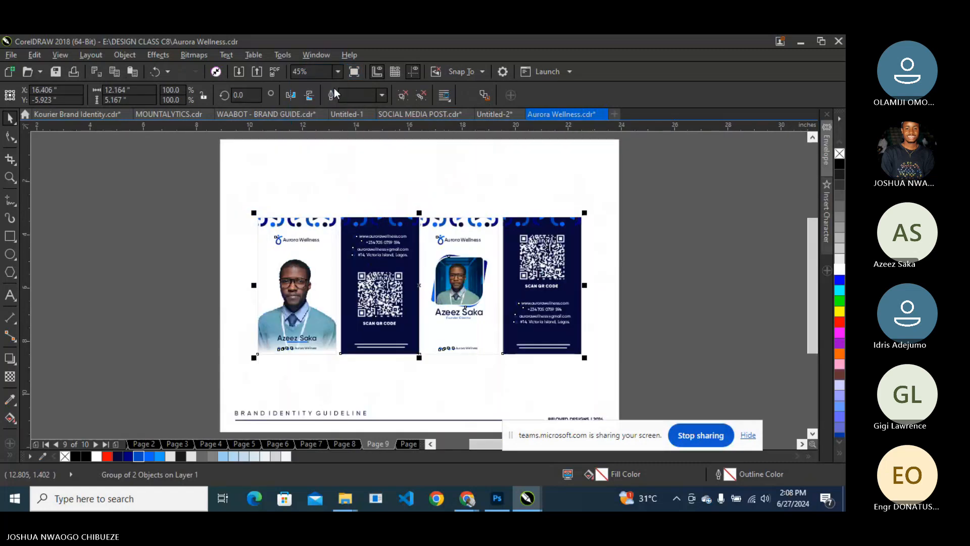
click(353, 73)
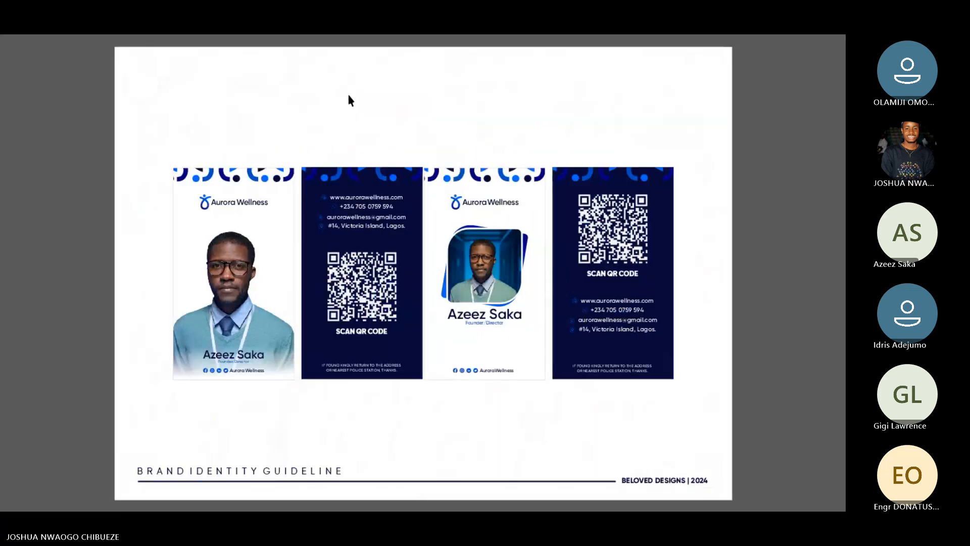
click(378, 243)
right_click(378, 244)
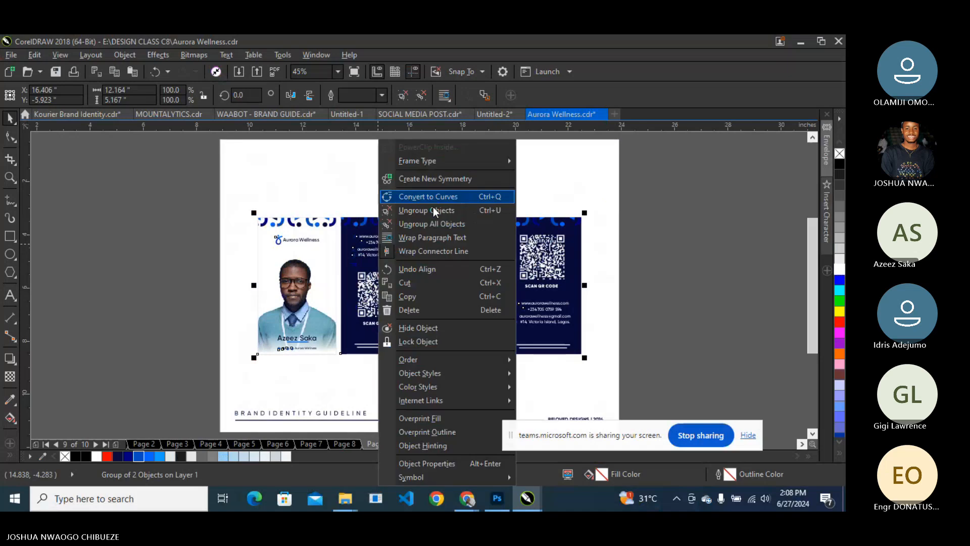
click(433, 210)
Nudge the first ID card pair left about 0.25 inches to widen the gap between the two designs.
drag(181, 199, 420, 369)
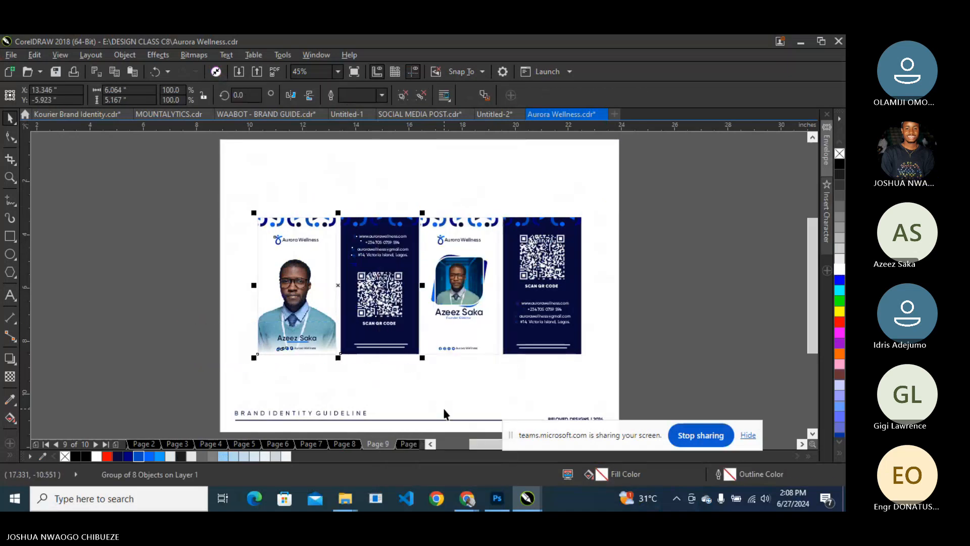
key(Left)
key(Left)
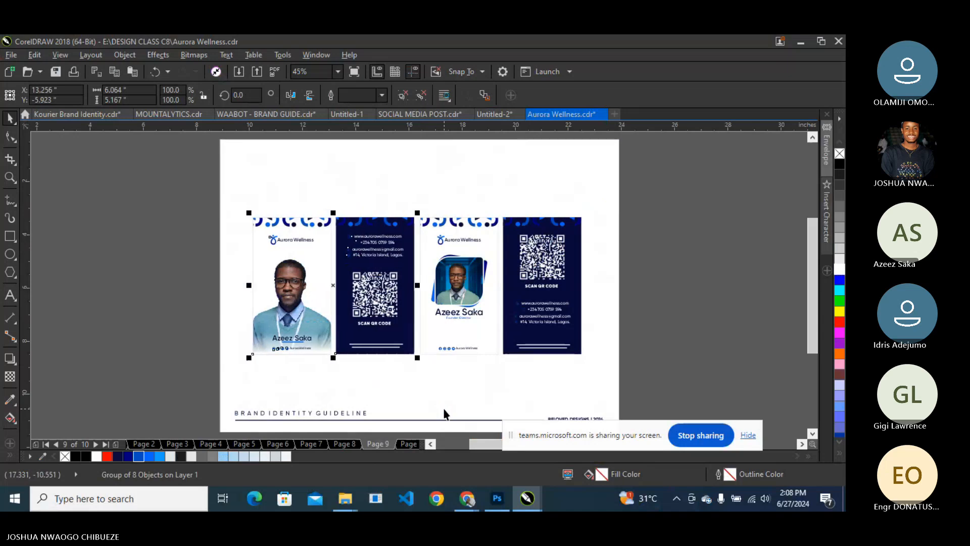
key(Left)
key(Left)
key(Left)
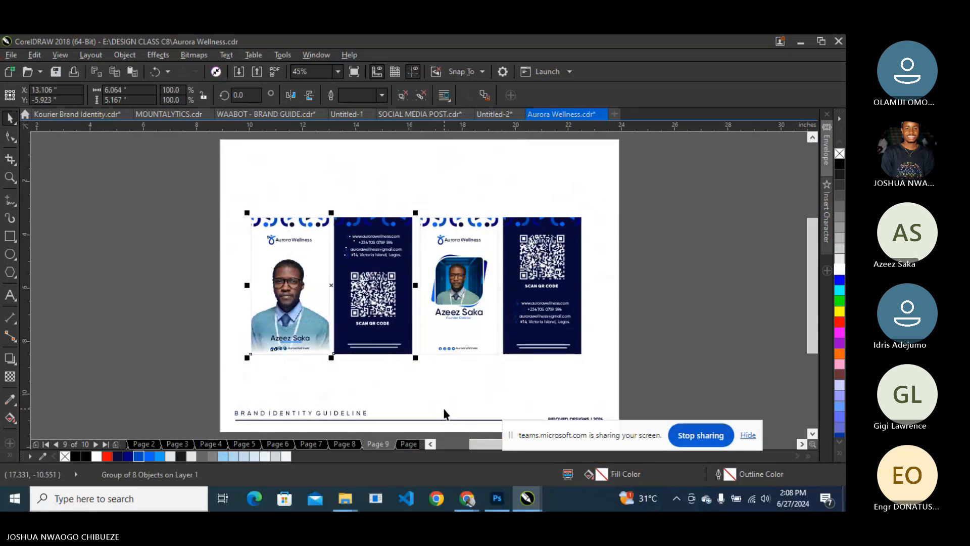
key(Left)
click(663, 305)
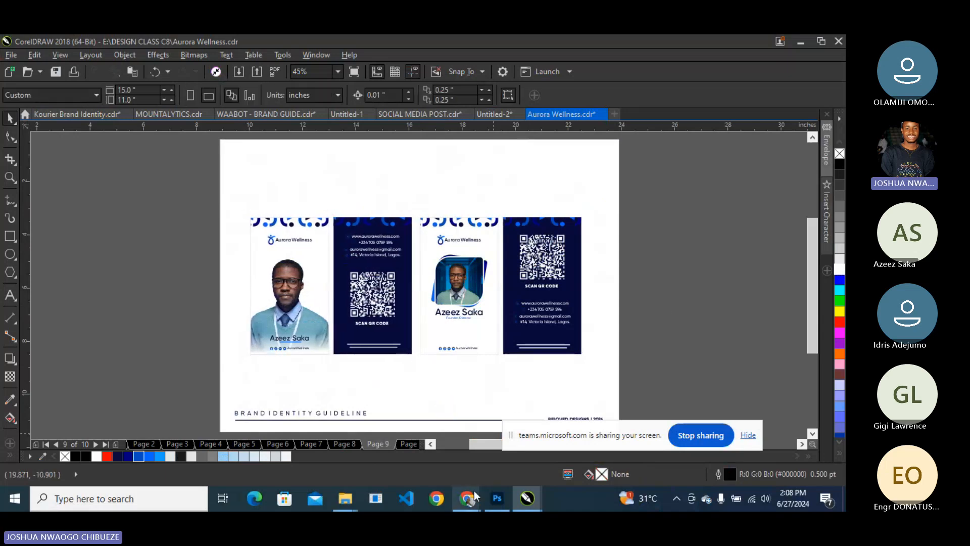
Switch to Chrome and search Google for "id card mockup" in place of the Freepik portrait page.
mouse_move(467, 498)
click(386, 429)
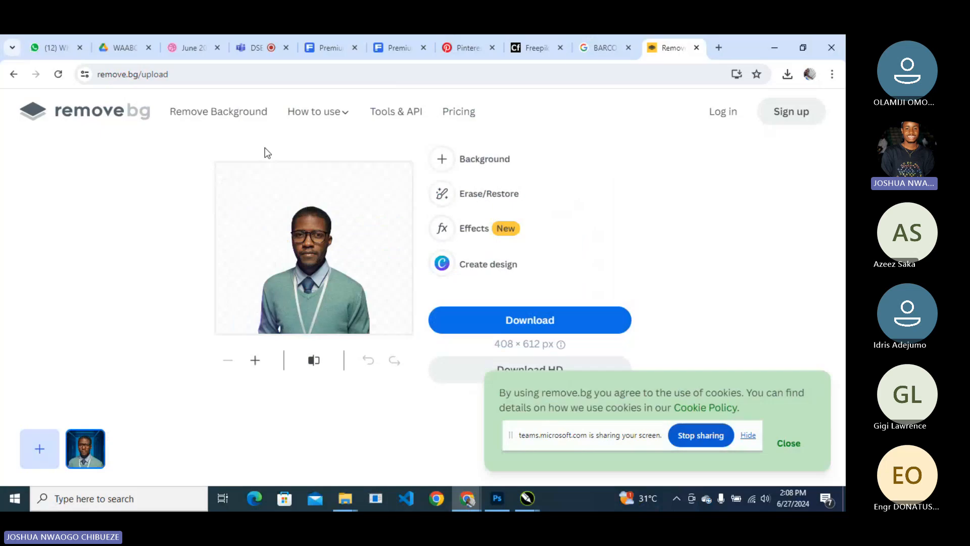
click(335, 52)
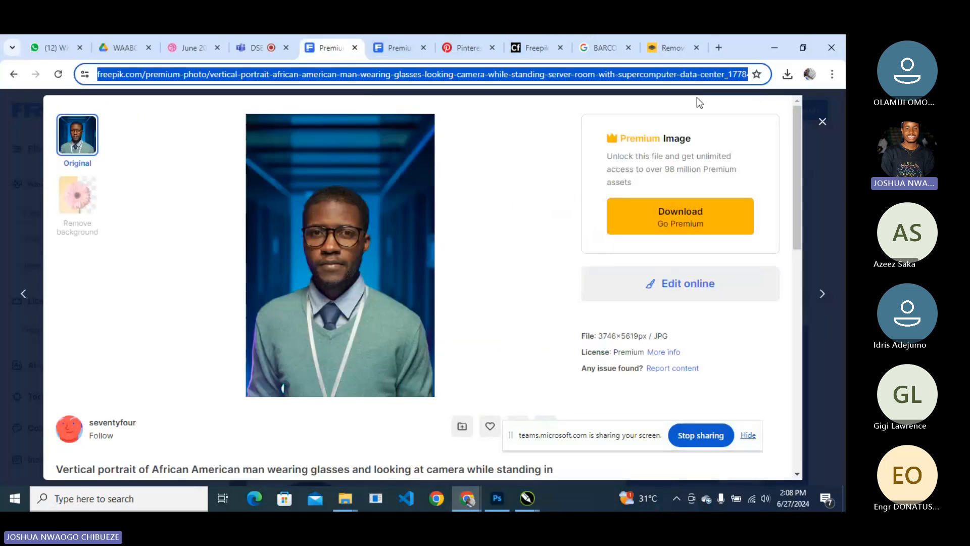
text(i)
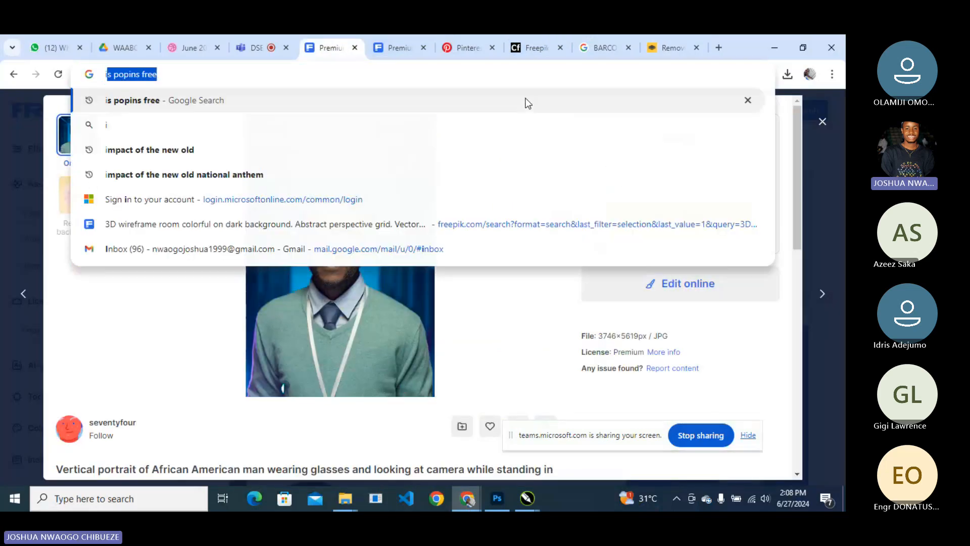
text(d card mockup)
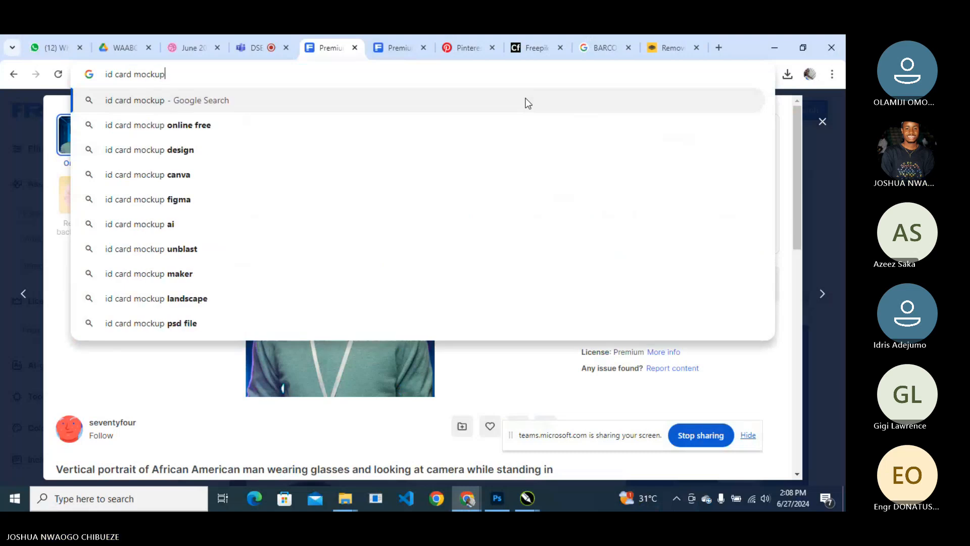
key(Return)
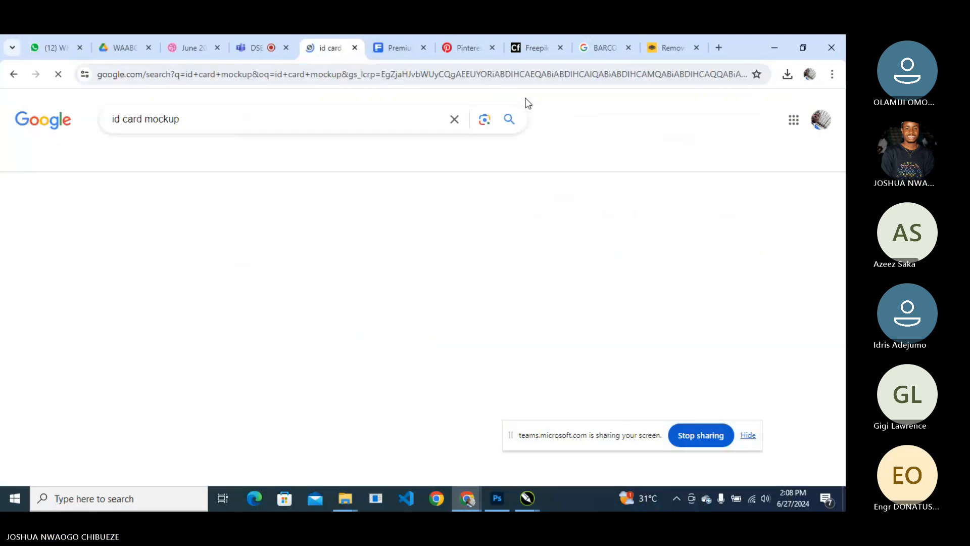
Preview the Mockuptree plastic holder image in the results and open its Free ID Card Mockups page.
scroll(354, 220, down, 1)
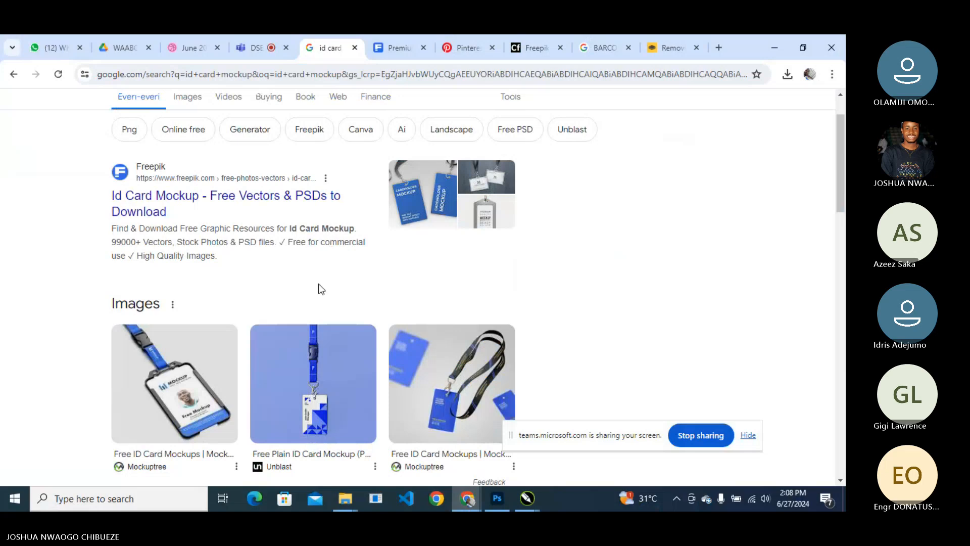
click(167, 348)
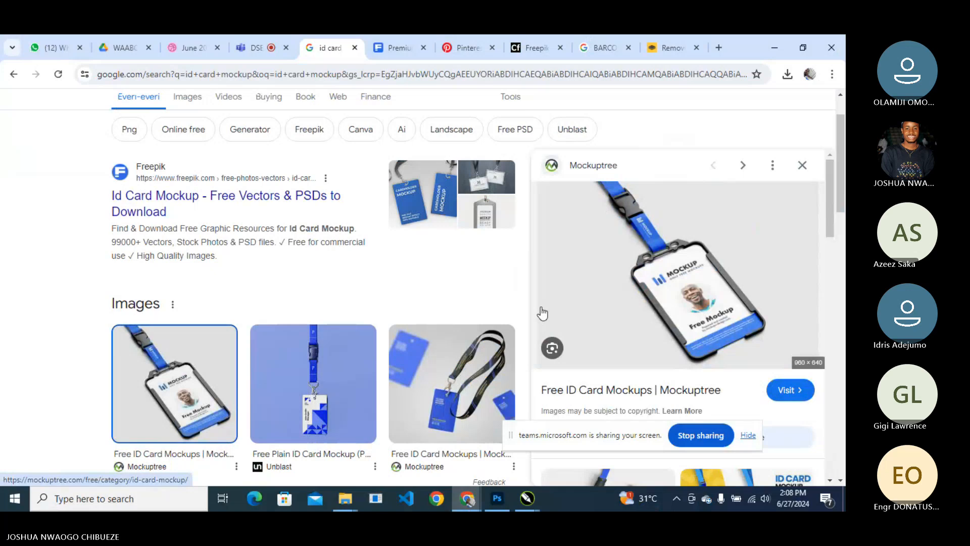
click(687, 244)
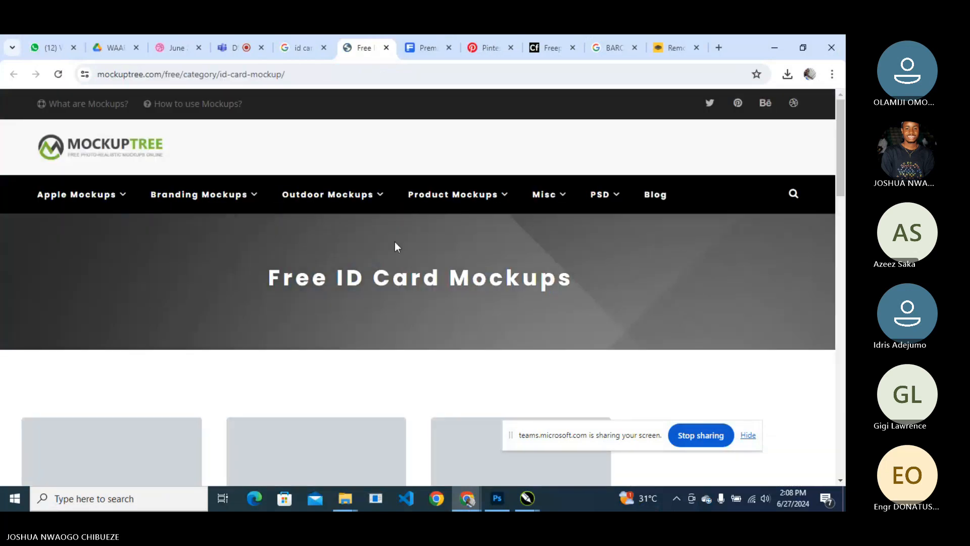
Browse the first page of Mockuptree's free ID card mockups for one that suits the vertical card designs.
scroll(383, 242, down, 3)
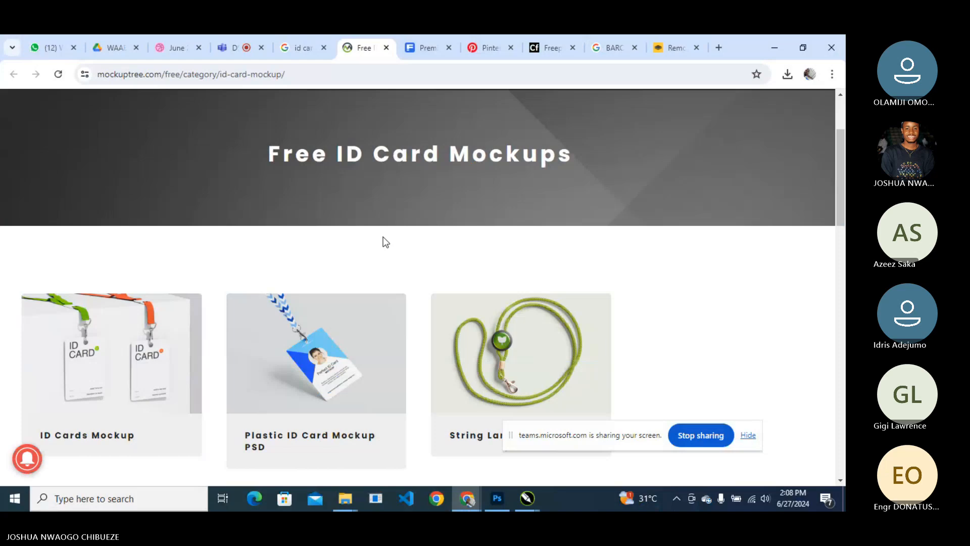
scroll(383, 242, down, 3)
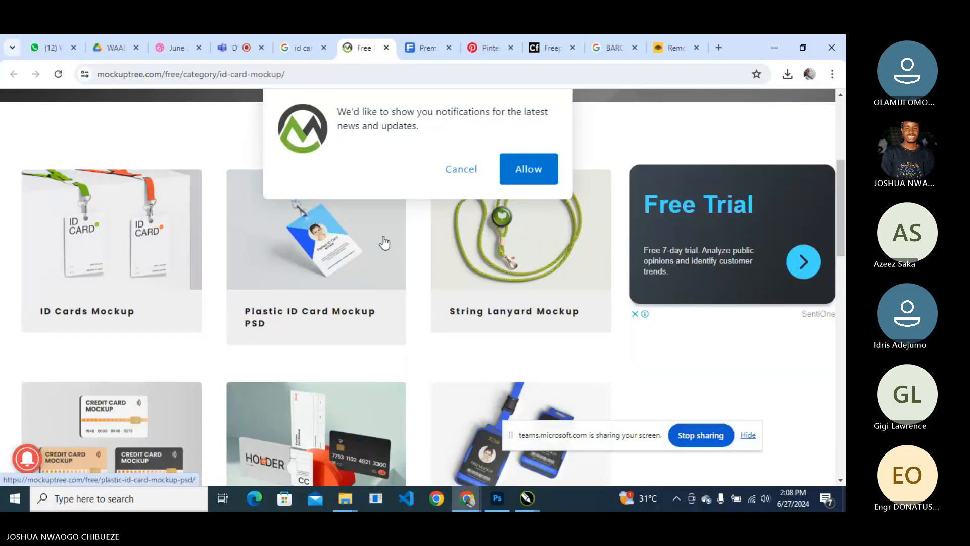
scroll(402, 265, down, 5)
scroll(402, 263, down, 1)
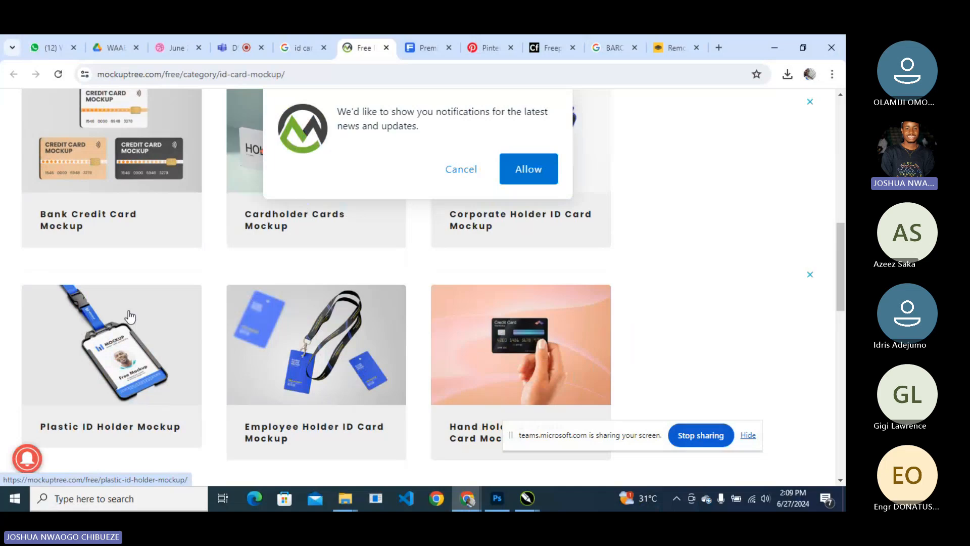
scroll(127, 319, down, 3)
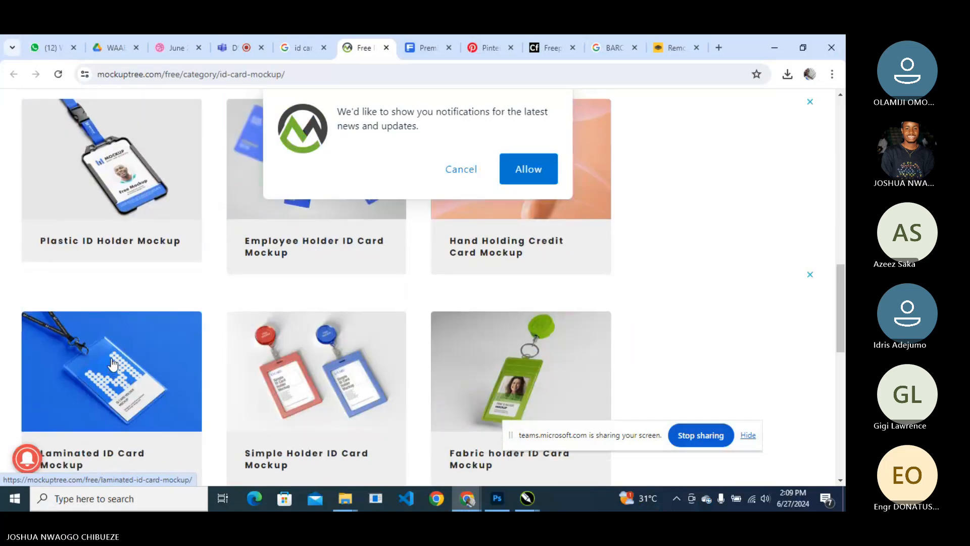
scroll(112, 369, down, 1)
scroll(112, 365, down, 5)
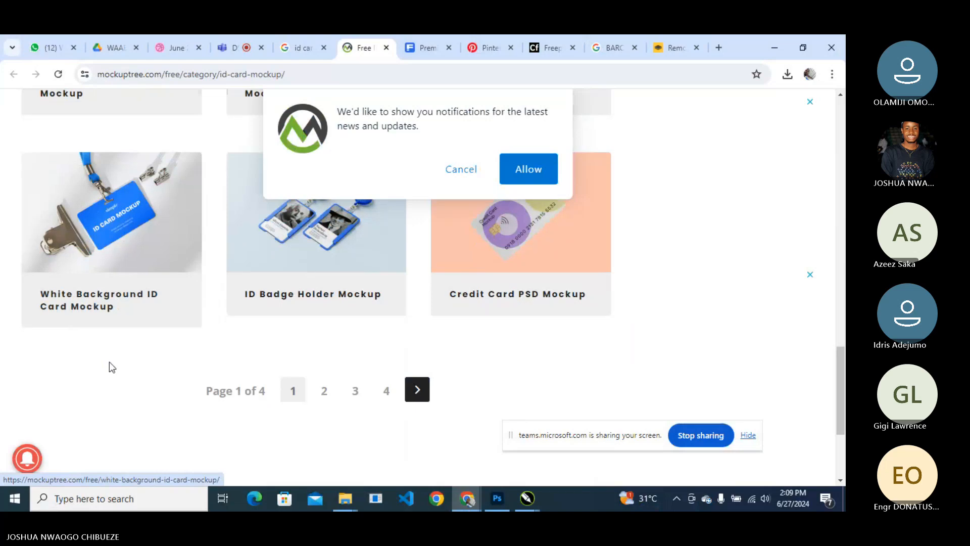
scroll(110, 364, up, 2)
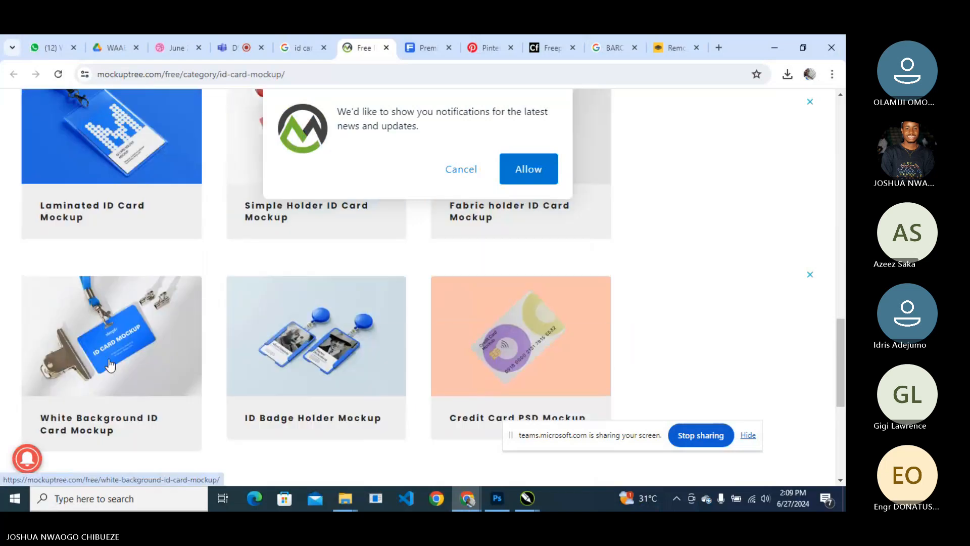
Open the Plastic ID Holder Mockup page from the Mockuptree listing and close the ad that covers it.
scroll(108, 365, up, 6)
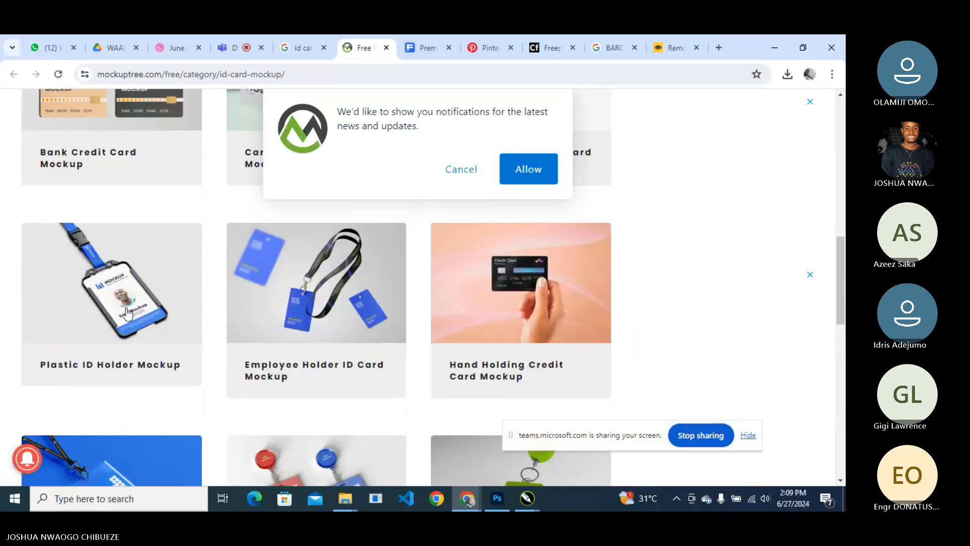
click(127, 313)
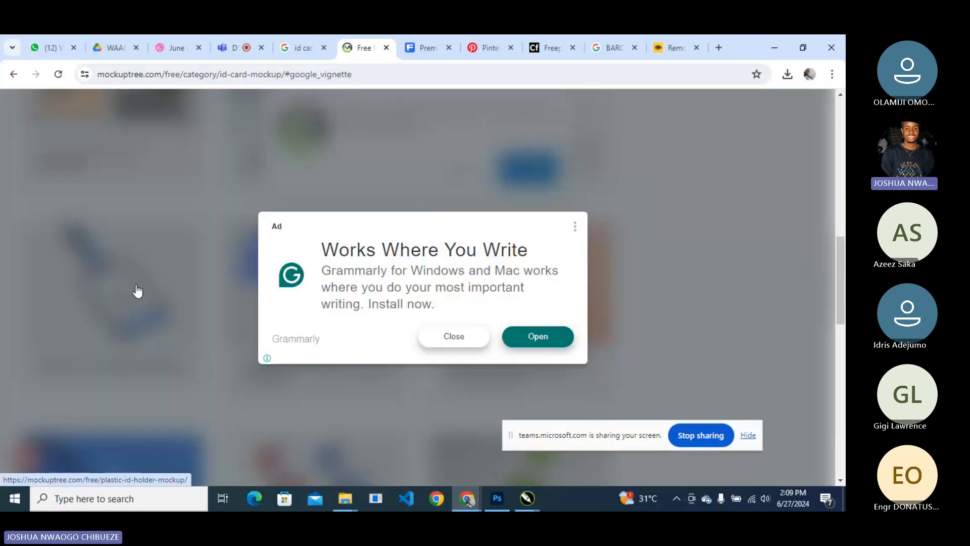
click(441, 337)
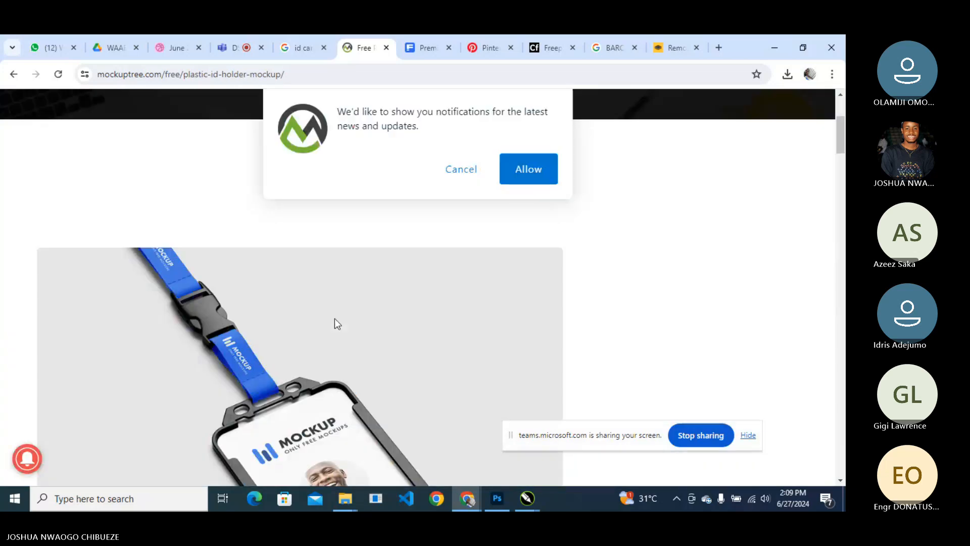
Review the plastic ID holder mockup's preview images and download section, declining the site's notification request.
scroll(334, 319, down, 8)
scroll(331, 324, down, 6)
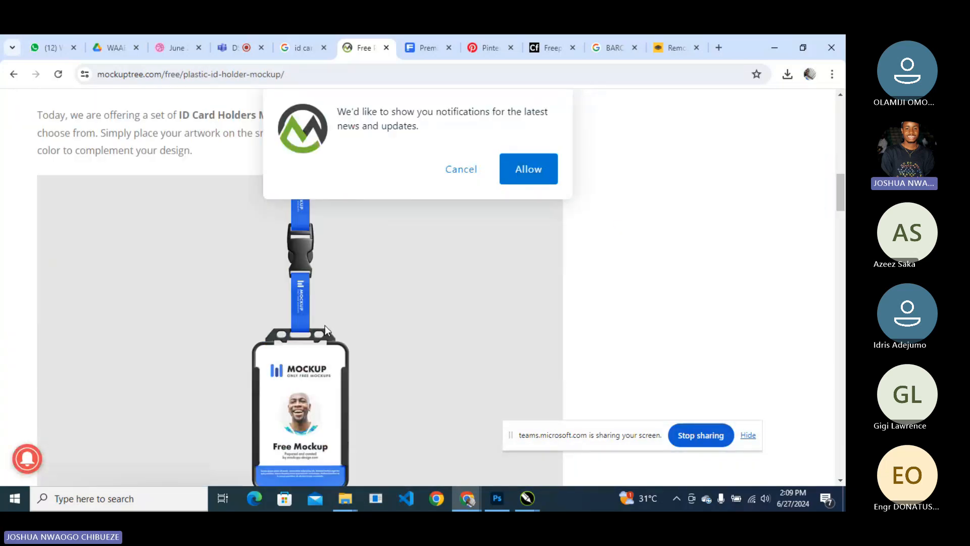
scroll(321, 329, down, 5)
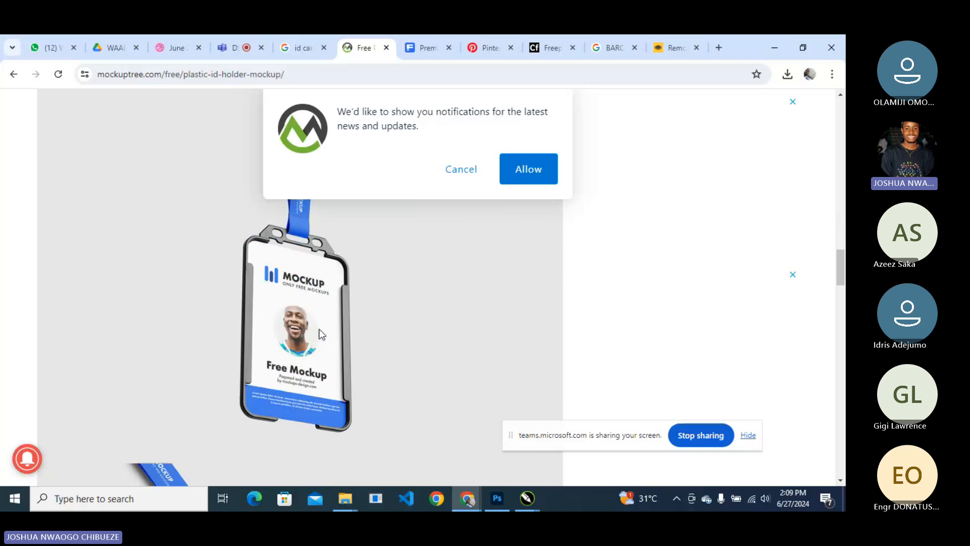
scroll(321, 335, down, 5)
scroll(317, 337, down, 10)
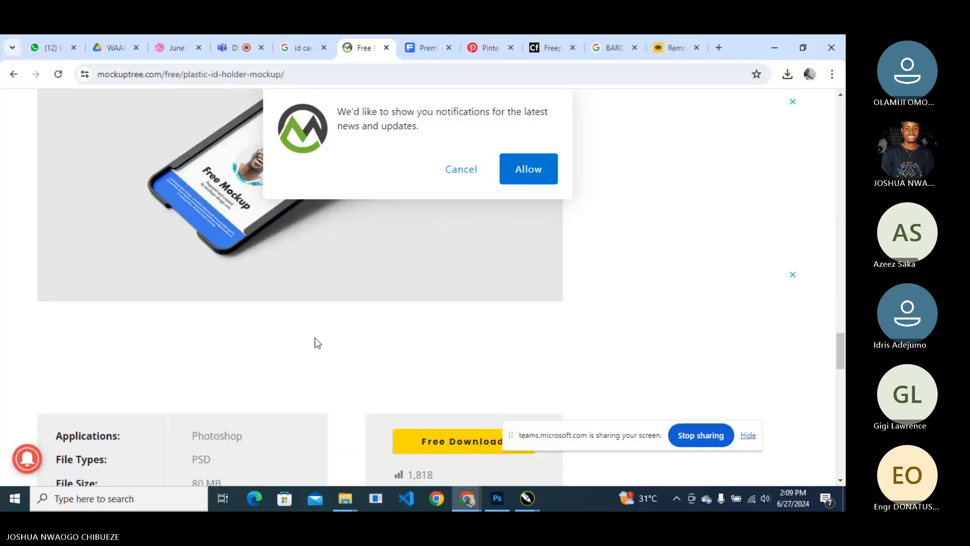
click(461, 170)
scroll(354, 193, up, 12)
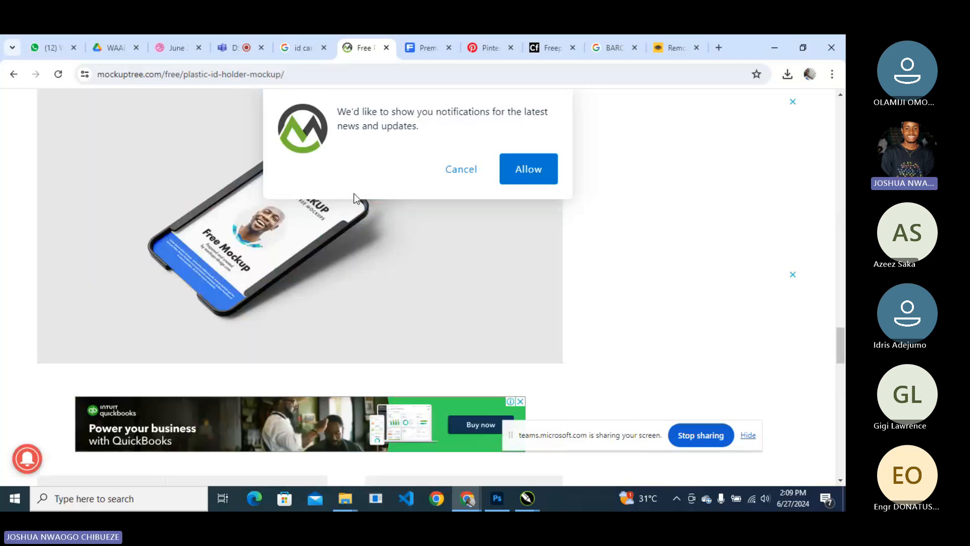
scroll(337, 261, up, 10)
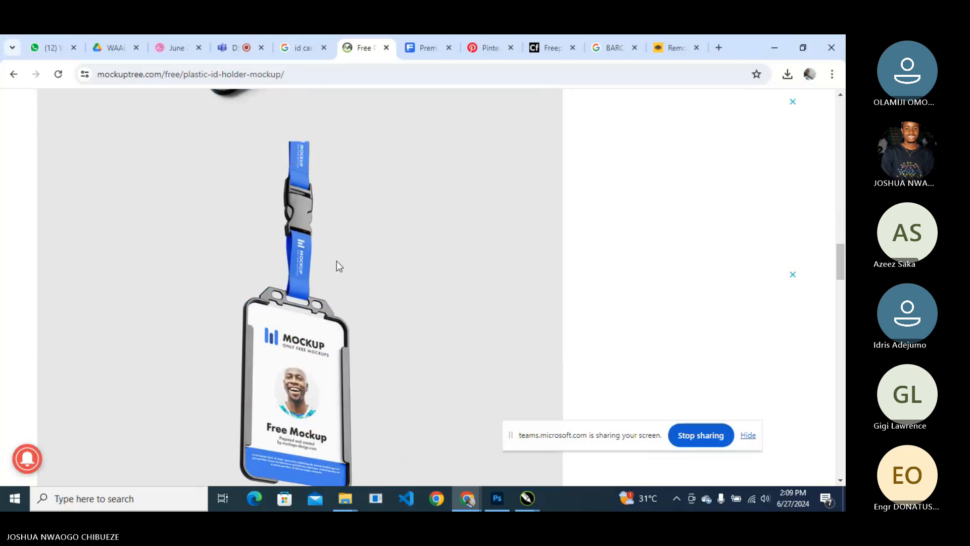
scroll(337, 263, up, 5)
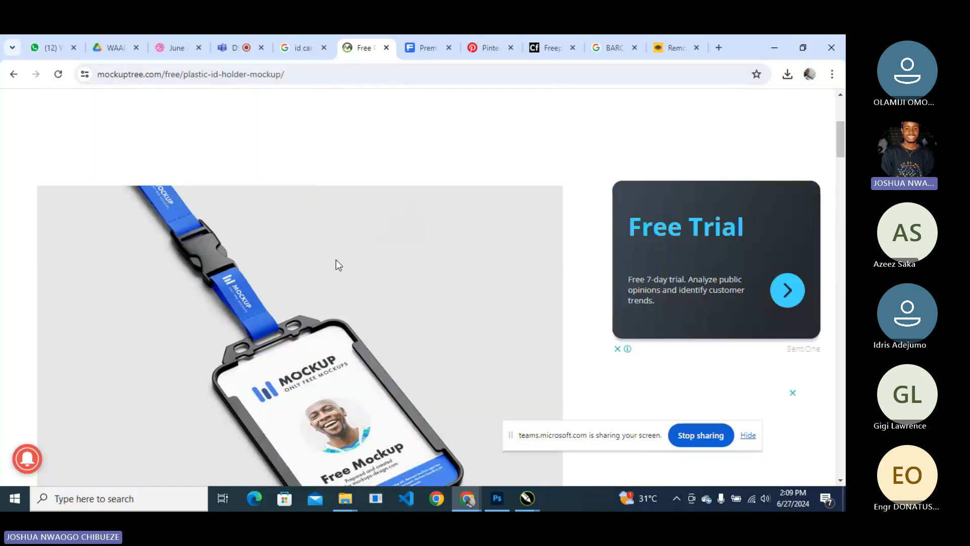
Copy the long preview image that shows the plastic ID holder hanging upright.
scroll(338, 262, down, 8)
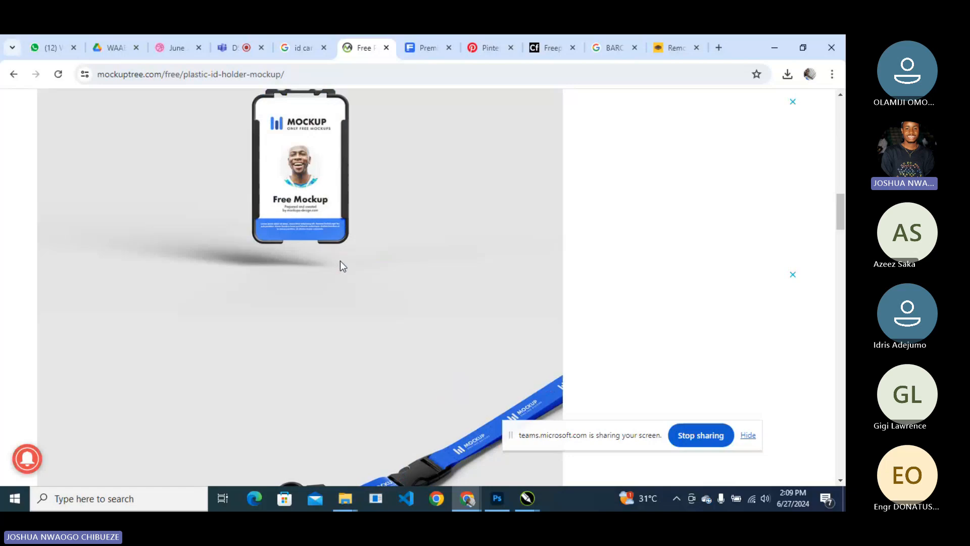
scroll(340, 260, up, 1)
right_click(288, 168)
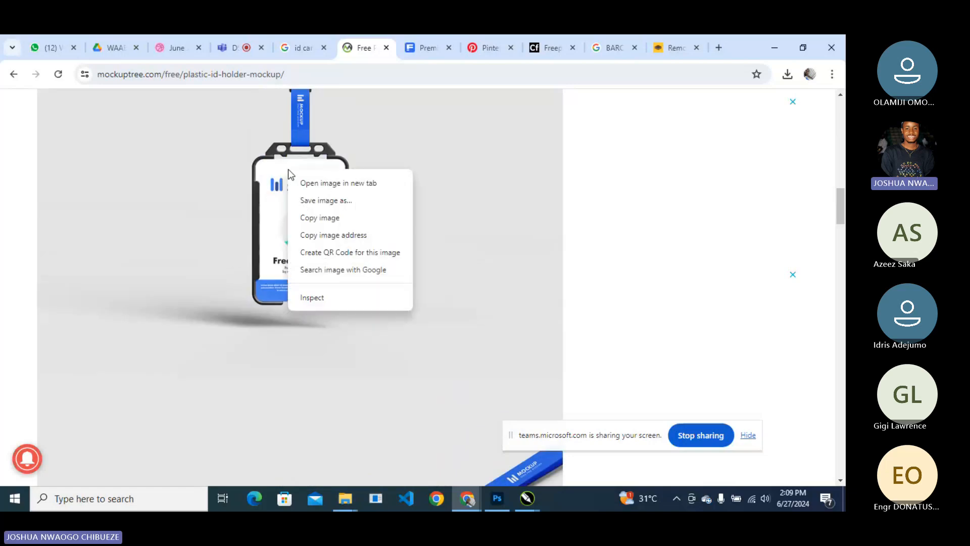
click(335, 221)
scroll(311, 199, up, 2)
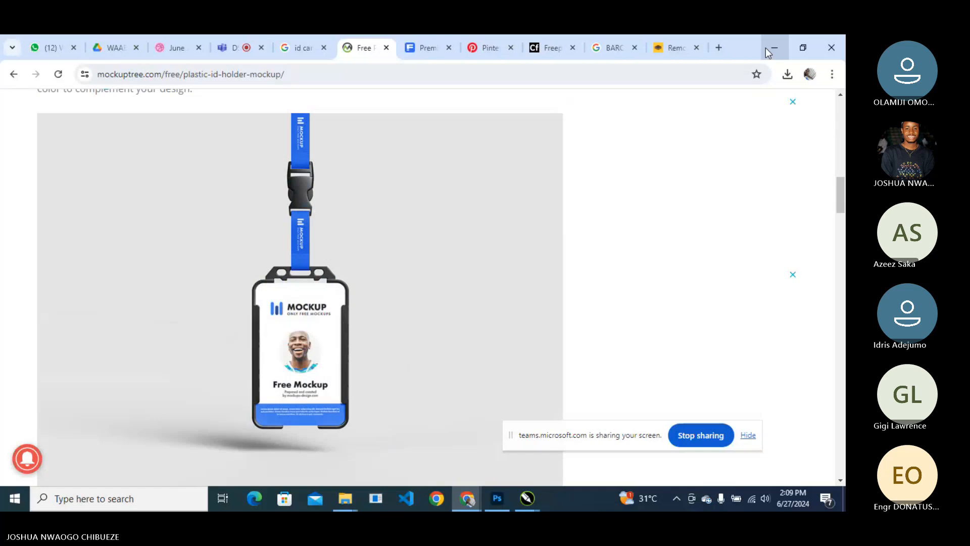
Switch to Photoshop, create a transparent 1000 x 3656 px document at 72 ppi from the Clipboard preset, and paste the mockup image.
click(498, 500)
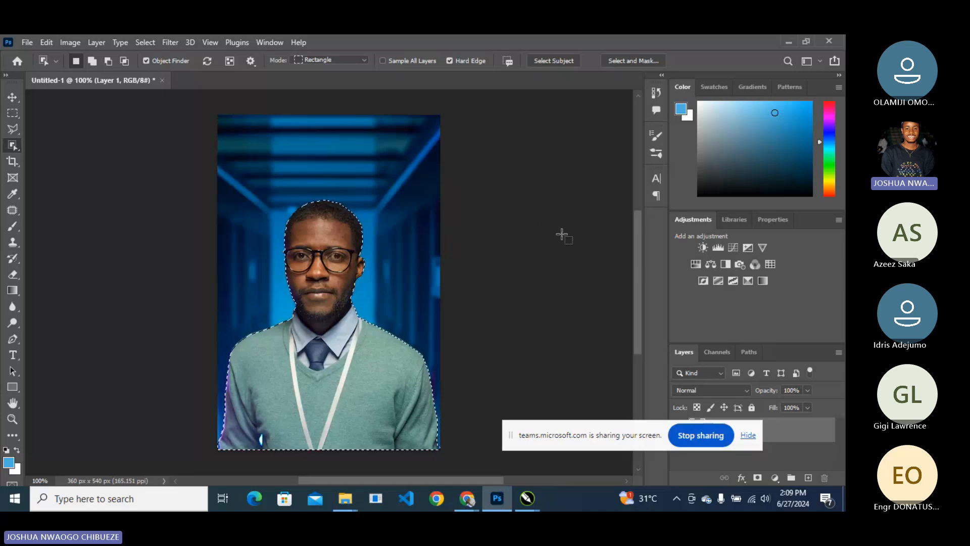
key(ctrl+n)
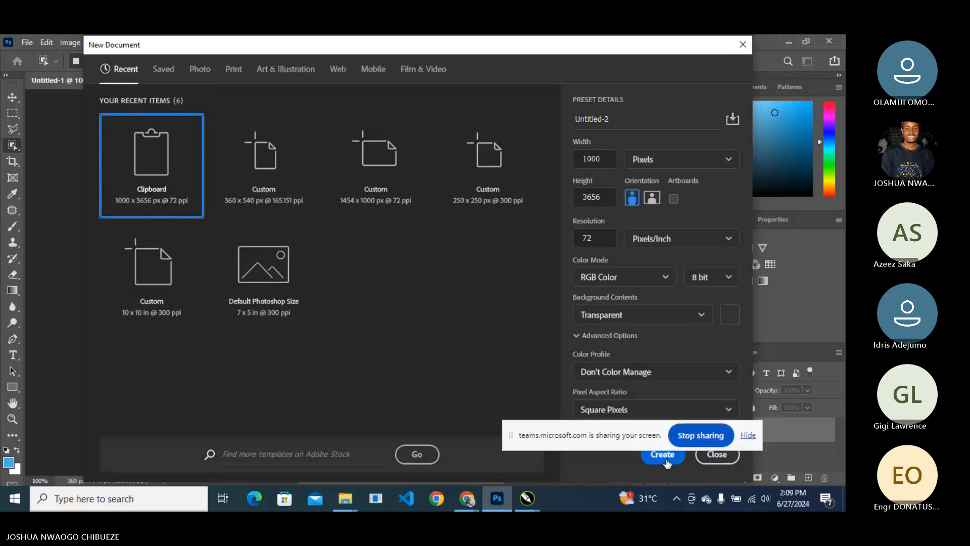
click(665, 455)
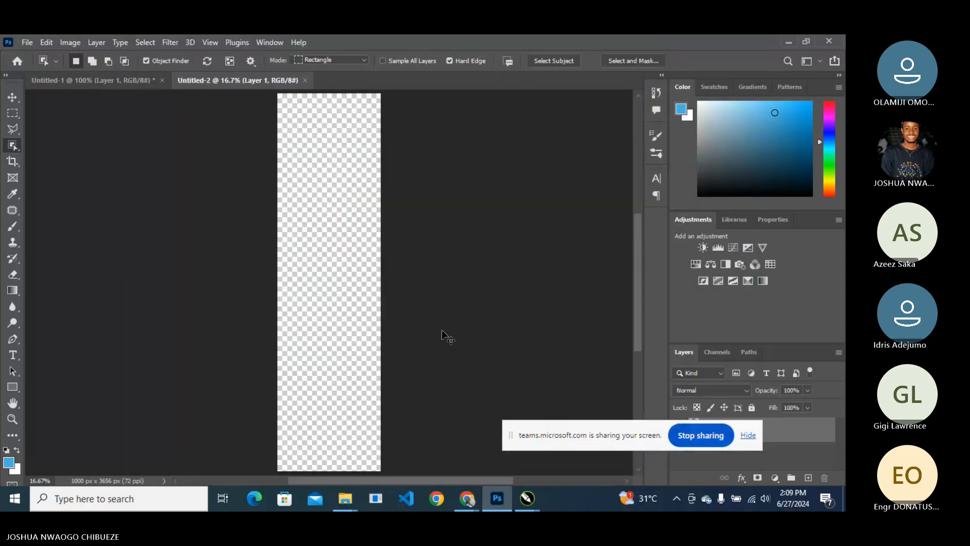
key(ctrl+v)
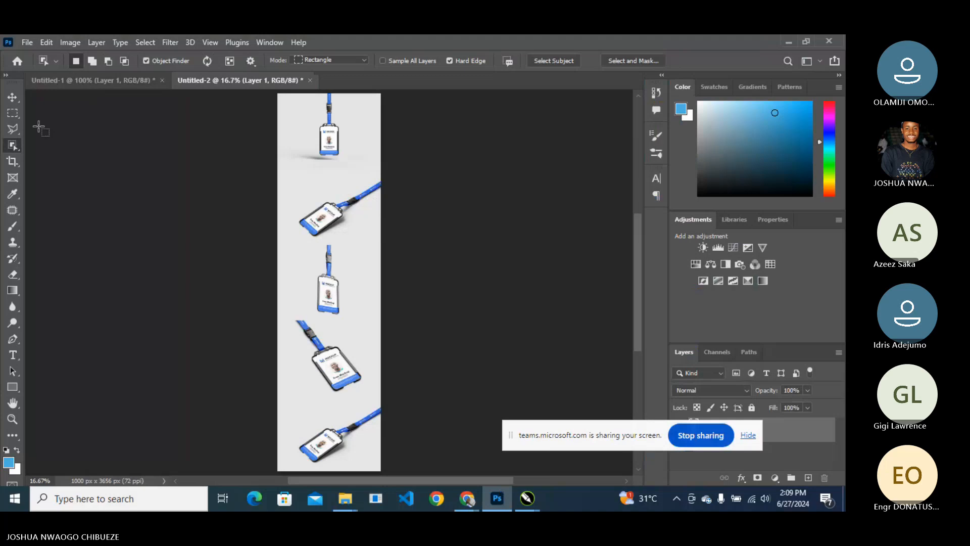
Outline the white MOCKUP logo on the strap above the buckle of the upright holder with the Polygonal Lasso.
click(13, 129)
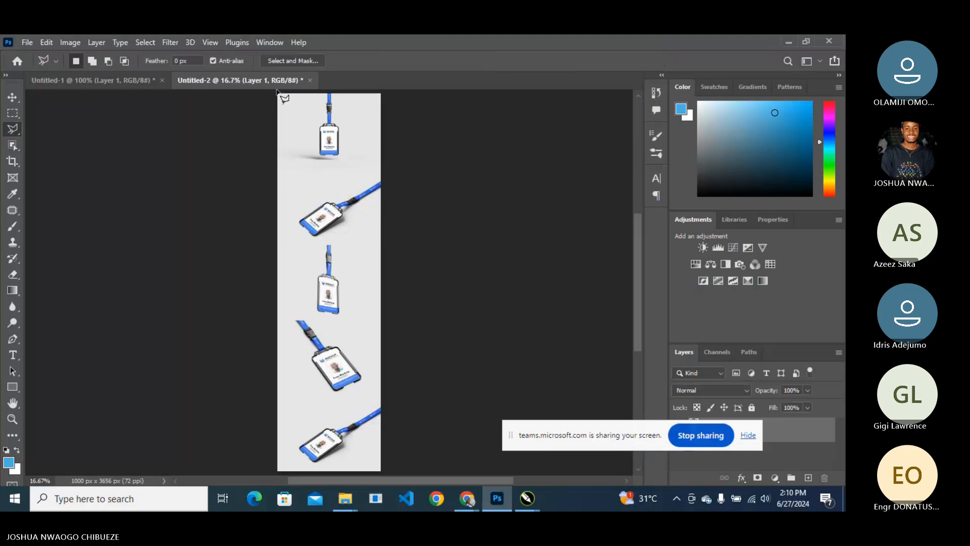
key(ctrl+plus)
key(ctrl+plus)
key(ctrl+plus)
scroll(318, 301, up, 8)
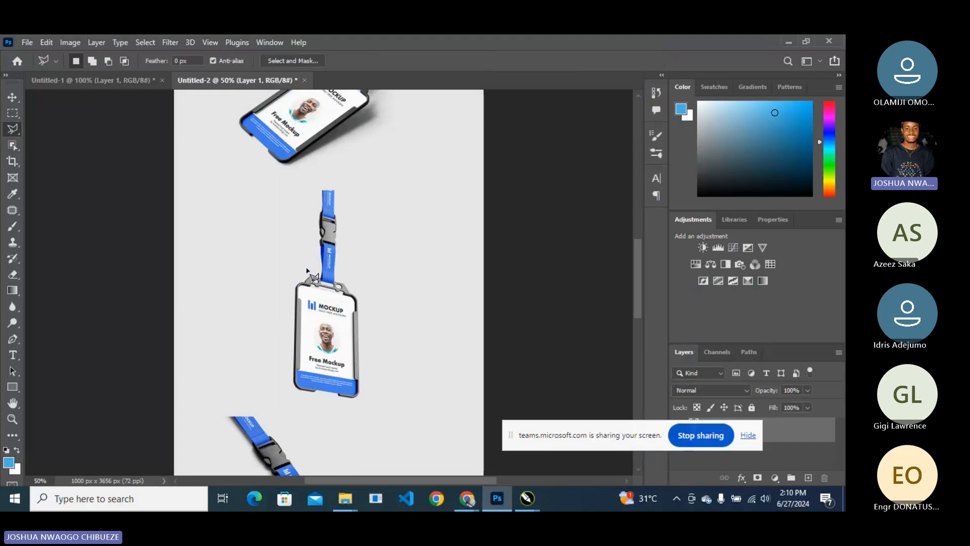
scroll(318, 300, up, 2)
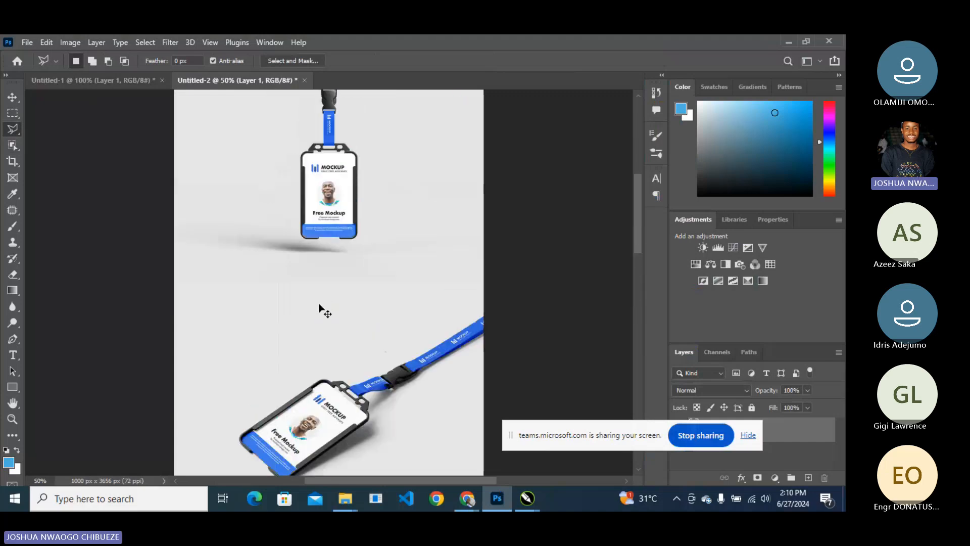
key(ctrl+plus)
scroll(318, 307, up, 5)
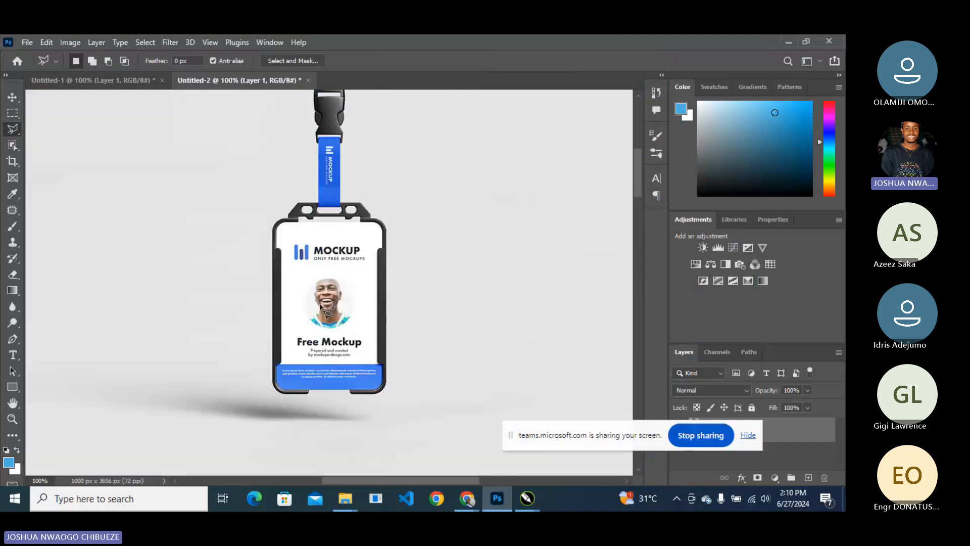
scroll(291, 284, up, 3)
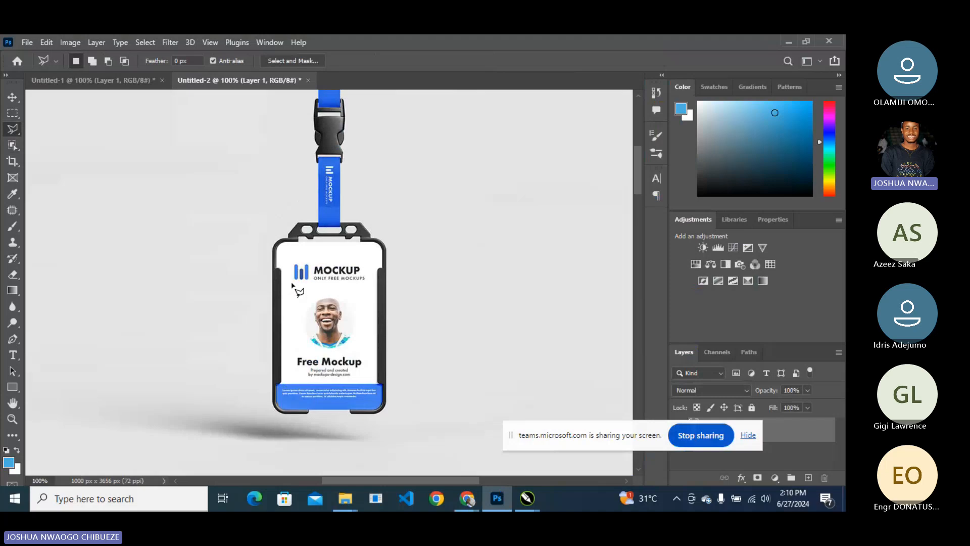
scroll(293, 283, up, 4)
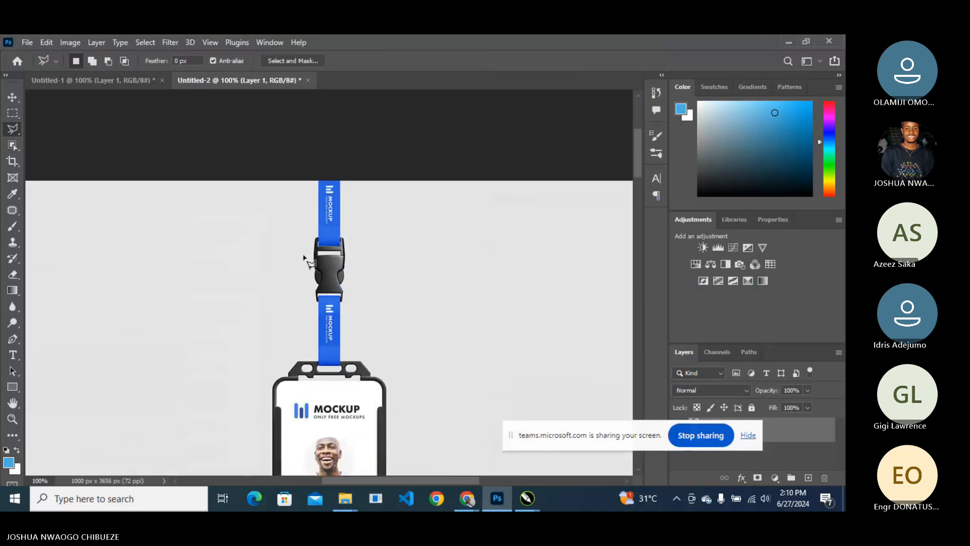
scroll(304, 258, up, 2)
scroll(313, 238, up, 4)
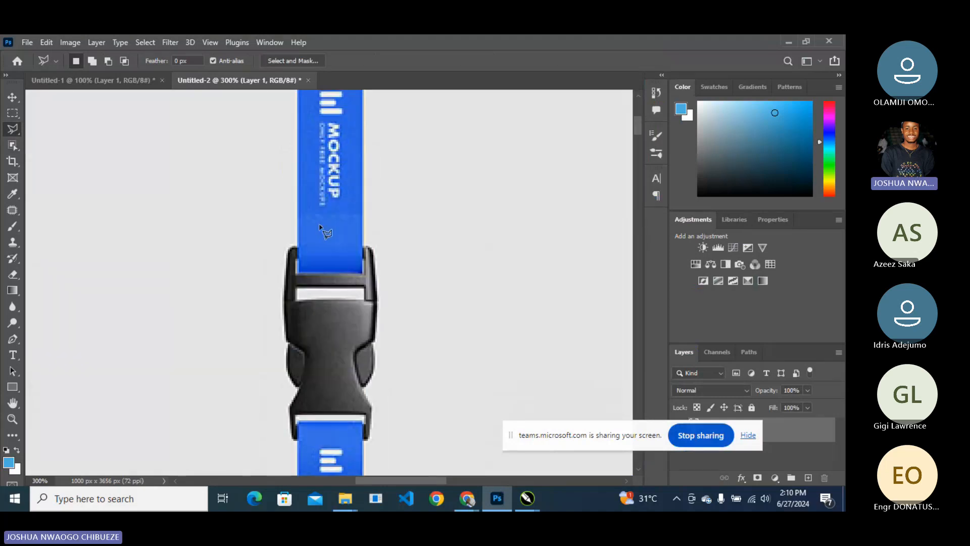
click(314, 168)
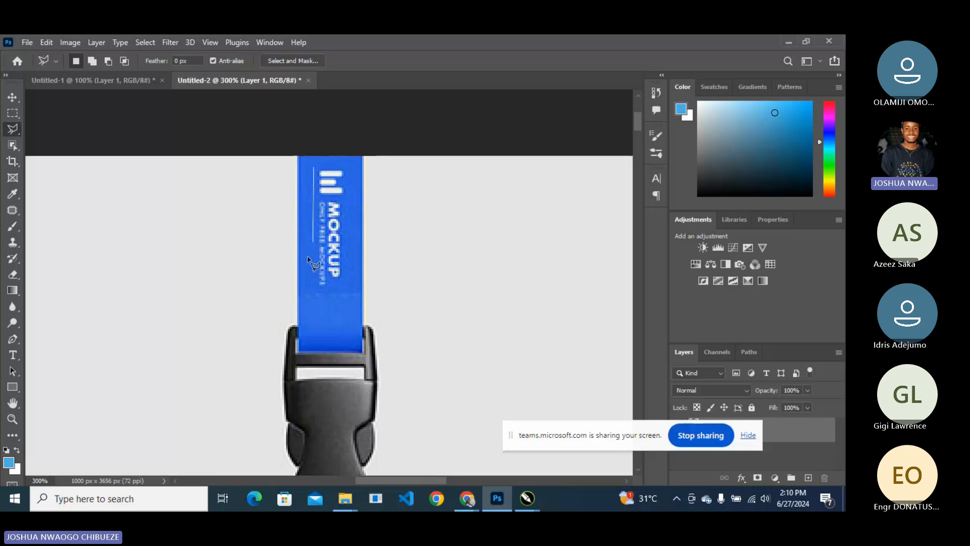
click(317, 296)
click(348, 290)
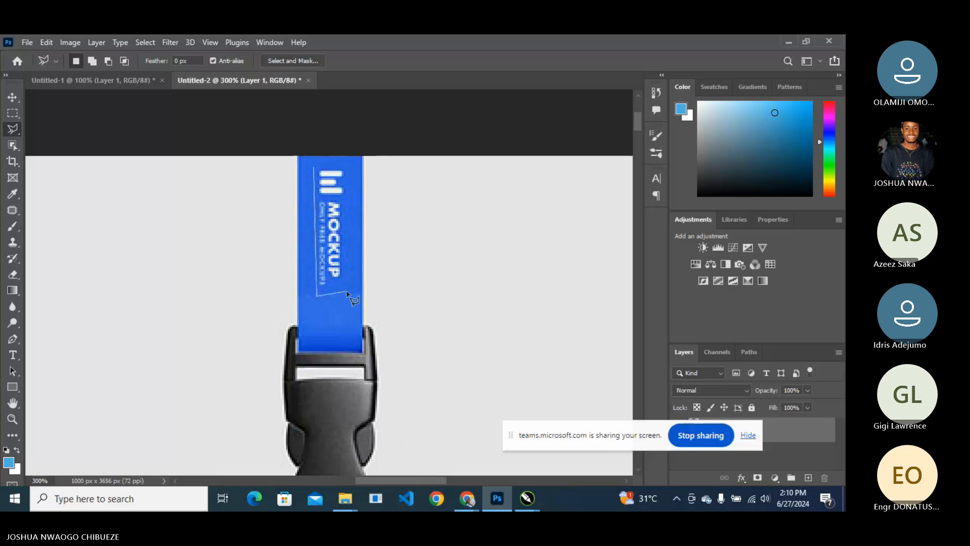
click(349, 163)
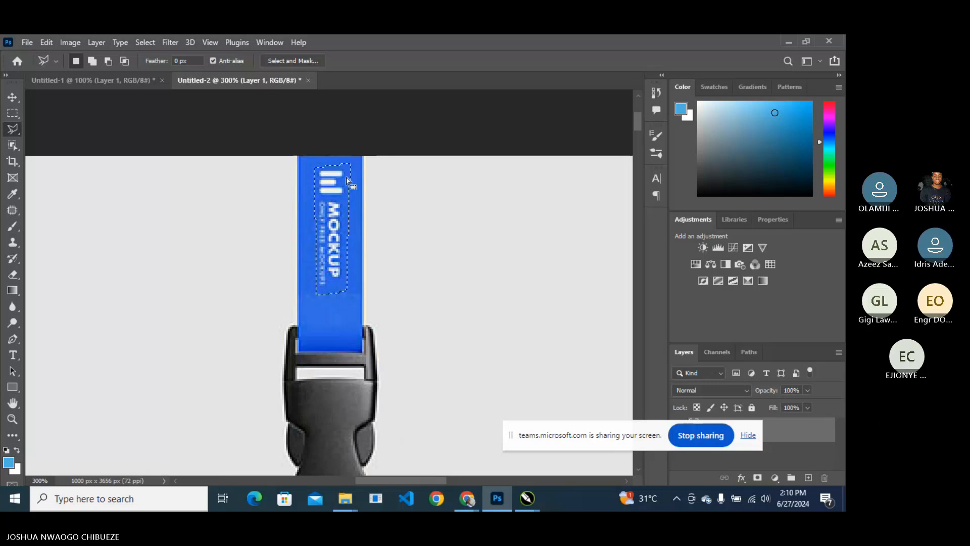
click(314, 167)
Start a Content-Aware Fill on the selected upper strap logo with automatic sampling.
right_click(334, 213)
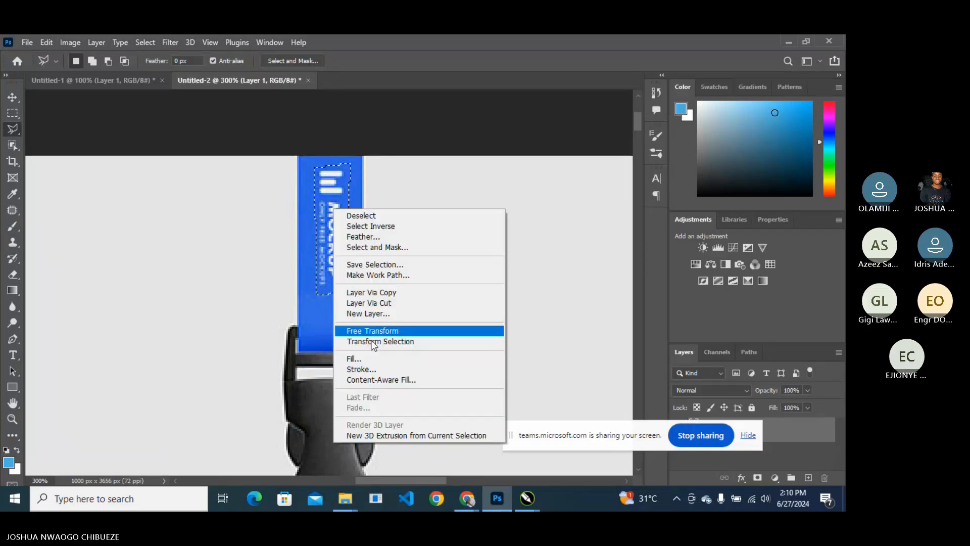
click(399, 382)
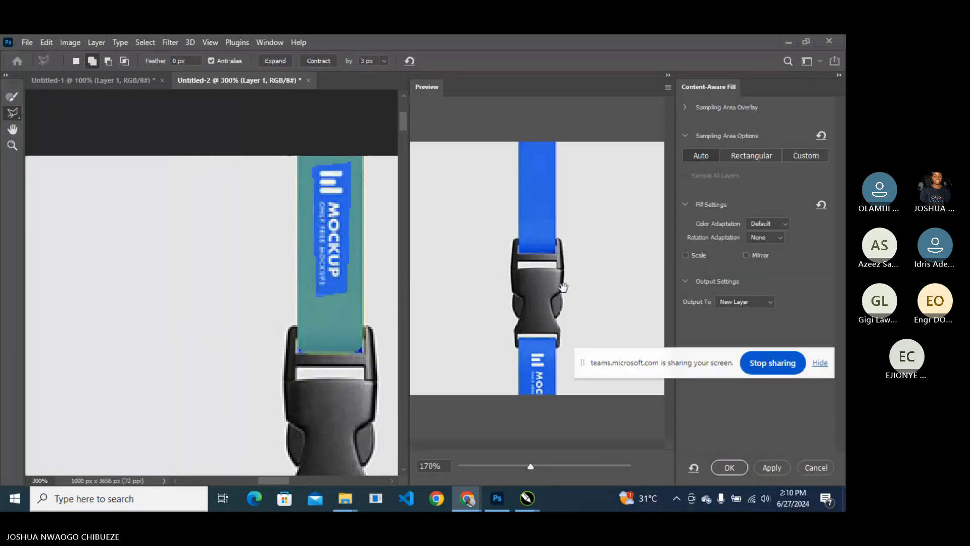
click(540, 274)
Add the MOCKUP logo on the strap below the upright holder's buckle to the Content-Aware Fill selection.
scroll(245, 281, down, 5)
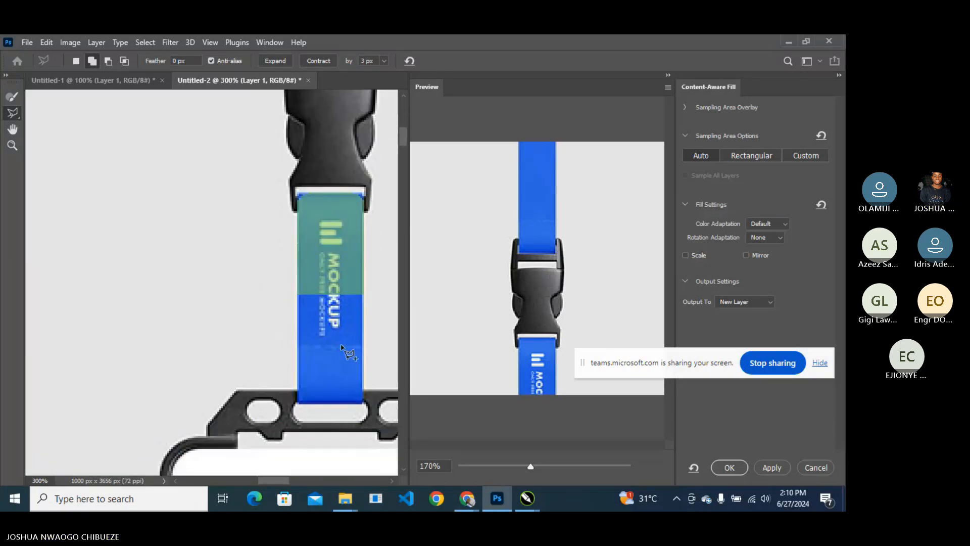
mouse_move(312, 342)
mouse_down()
mouse_move(337, 338)
mouse_move(356, 289)
mouse_move(350, 218)
mouse_move(338, 213)
mouse_move(310, 220)
mouse_move(307, 340)
mouse_up()
scroll(228, 314, down, 1)
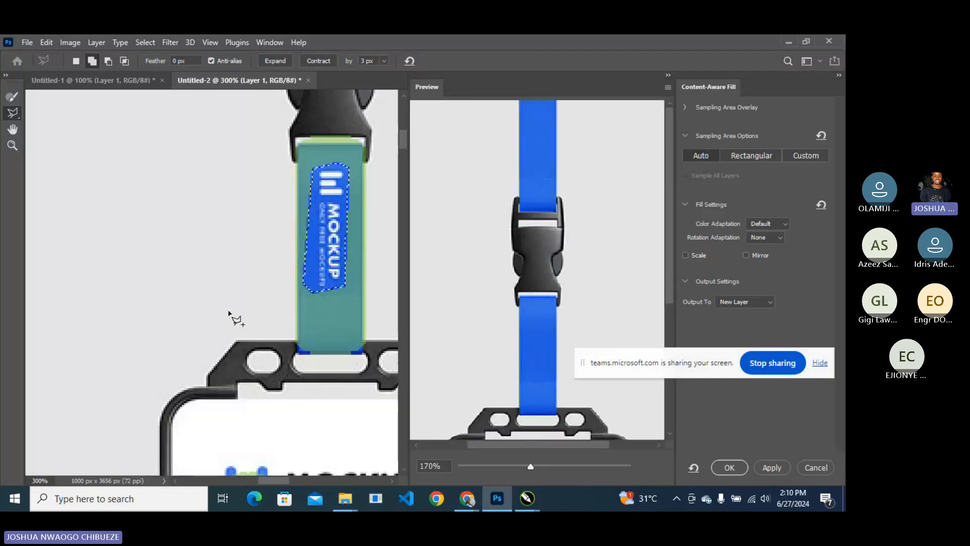
Add the MOCKUP logo on the tilted holder's strap below the buckle to the selection and output the Content-Aware Fill to a new layer.
scroll(228, 314, down, 5)
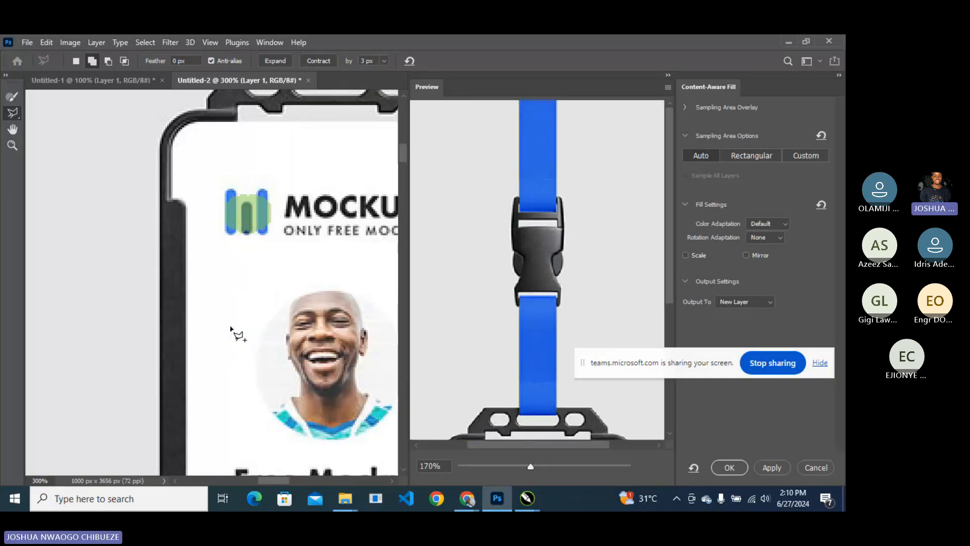
scroll(234, 330, down, 7)
scroll(235, 329, down, 5)
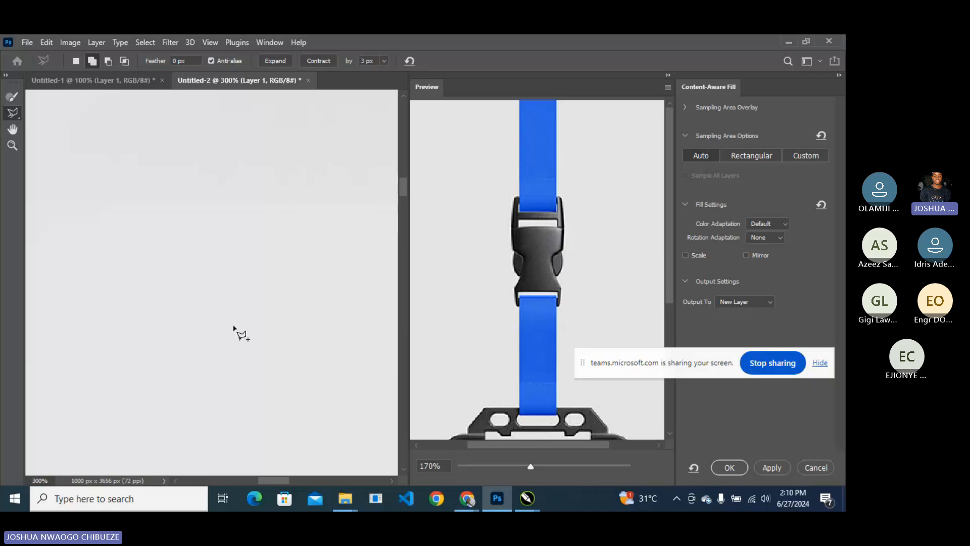
scroll(237, 326, down, 6)
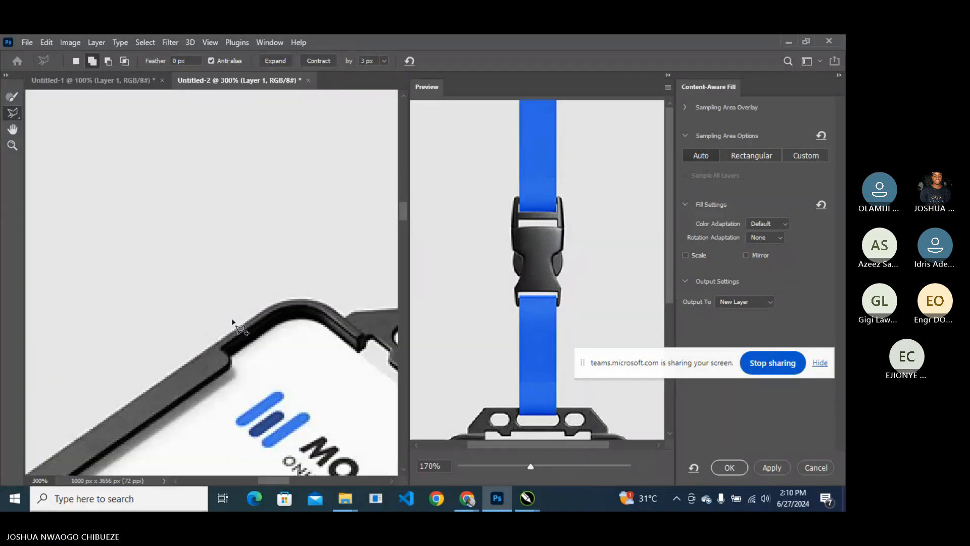
drag(272, 478, 309, 477)
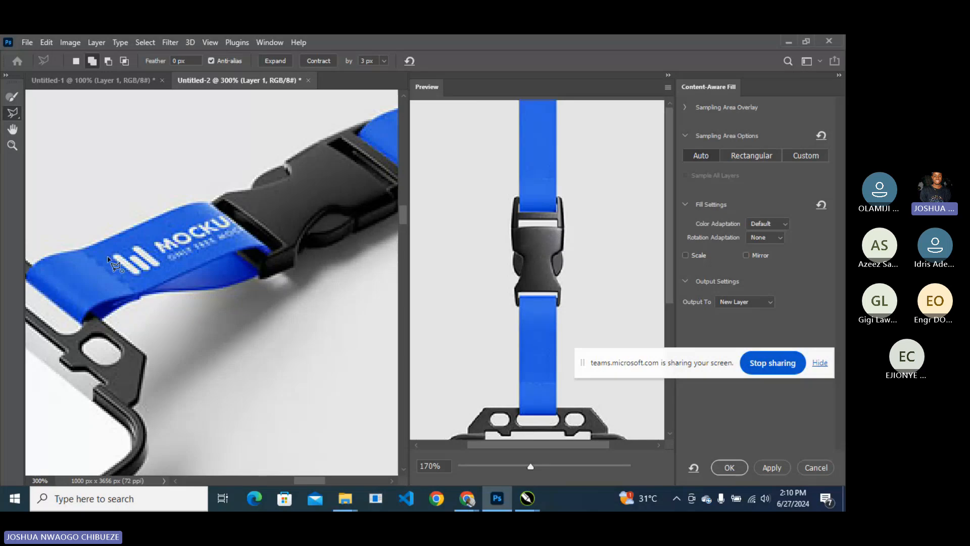
mouse_move(108, 257)
mouse_down()
mouse_move(139, 284)
mouse_move(207, 259)
mouse_move(237, 235)
mouse_move(225, 223)
mouse_up()
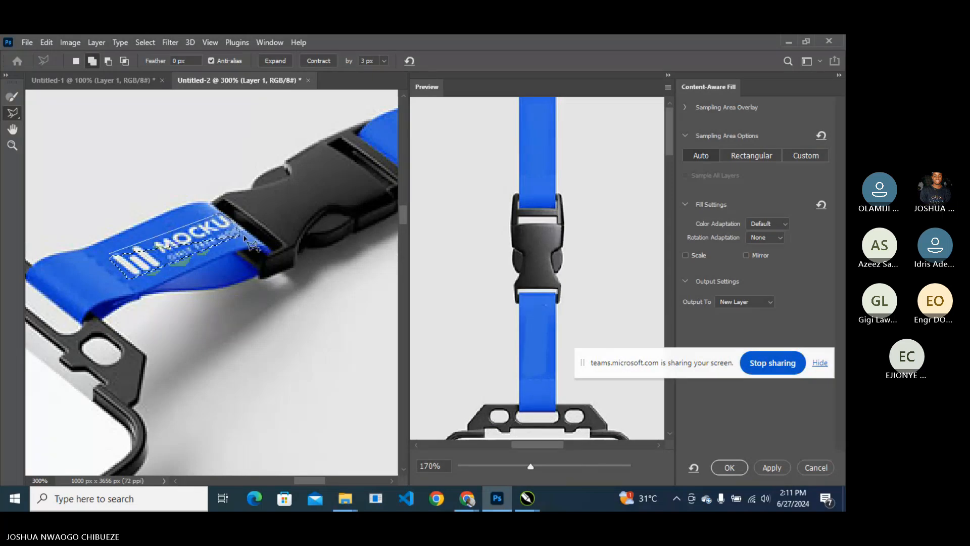
click(135, 281)
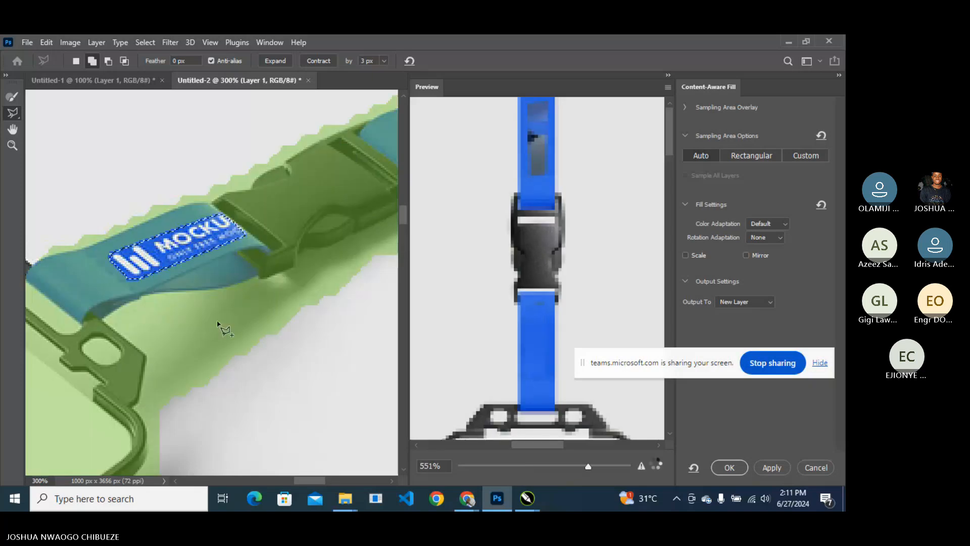
scroll(216, 331, up, 2)
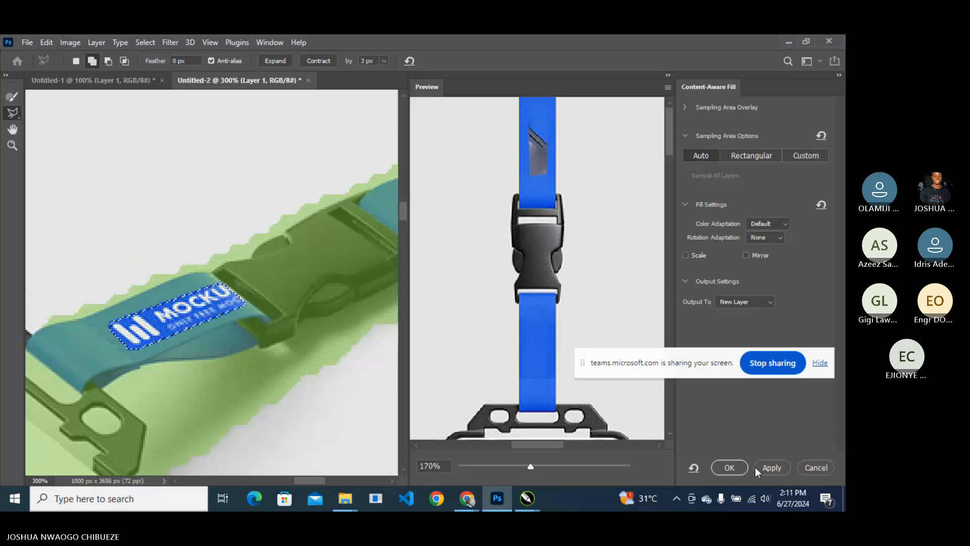
click(729, 468)
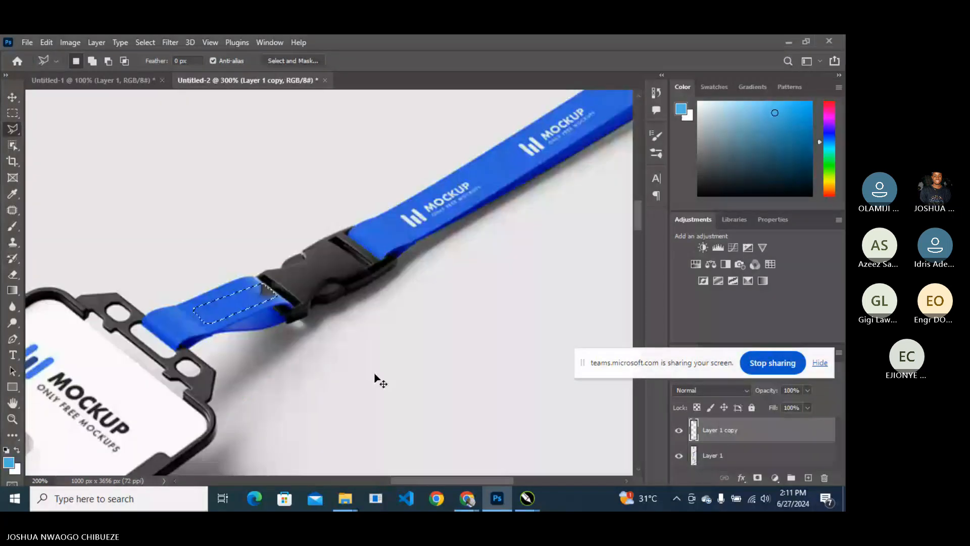
Outline the mockup image's uppermost section containing the upright holder with the Polygonal Lasso.
key(ctrl+1)
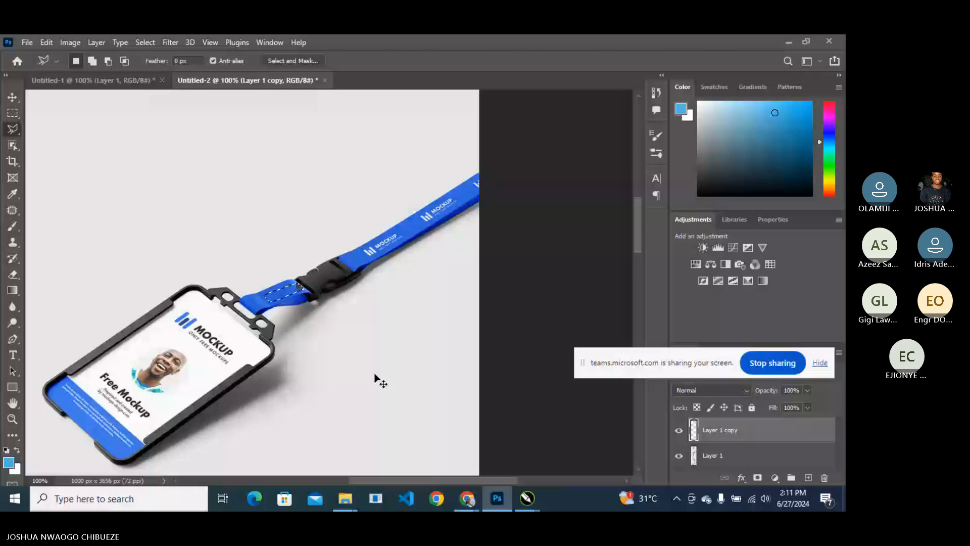
scroll(376, 379, down, 4)
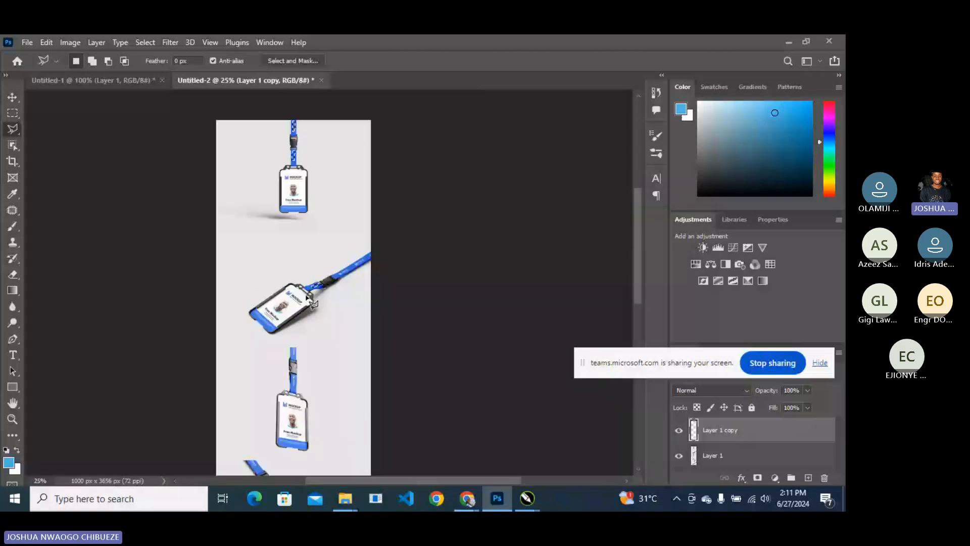
scroll(217, 267, up, 2)
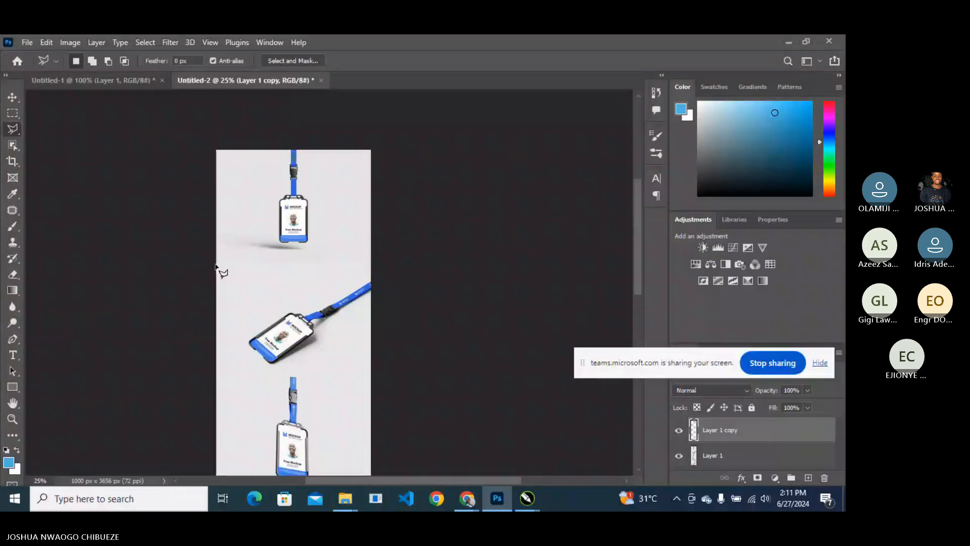
click(216, 264)
click(380, 264)
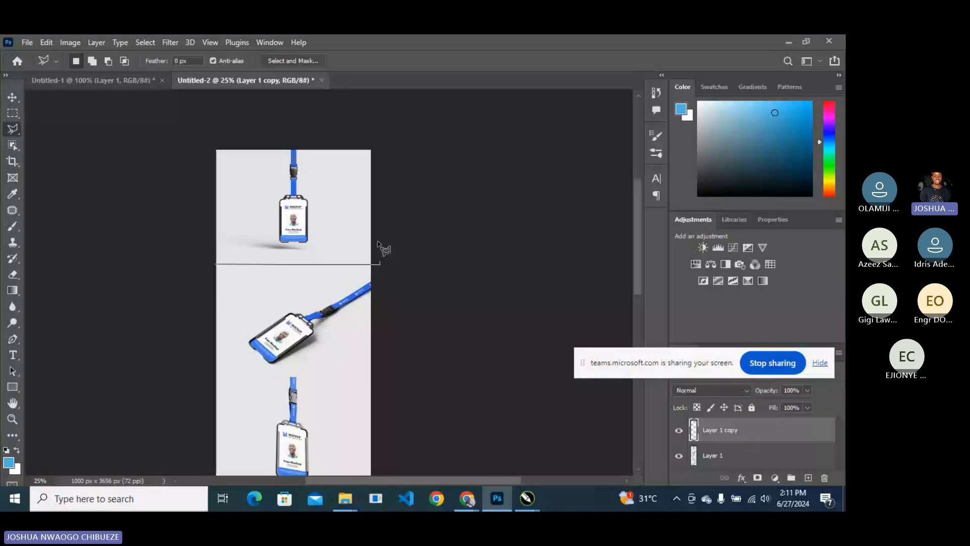
click(382, 140)
click(206, 143)
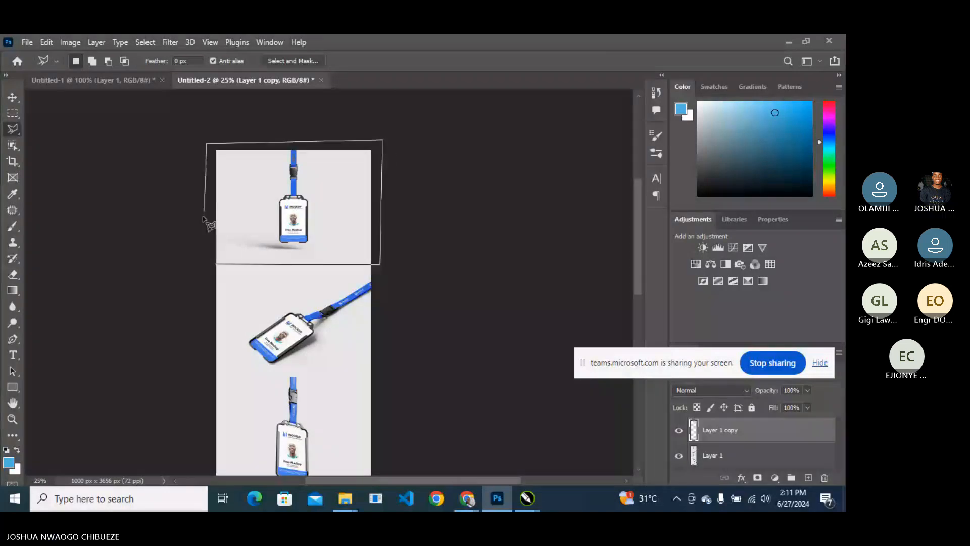
click(208, 262)
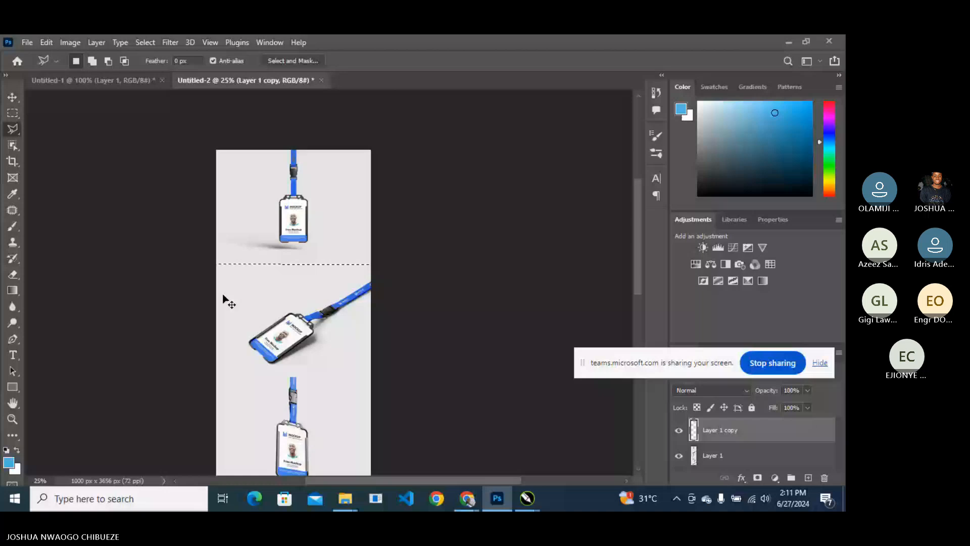
Create a transparent 26 x 263 px document at 72 ppi from the Clipboard preset, paste the copied selection, and return to Untitled-2.
key(ctrl+n)
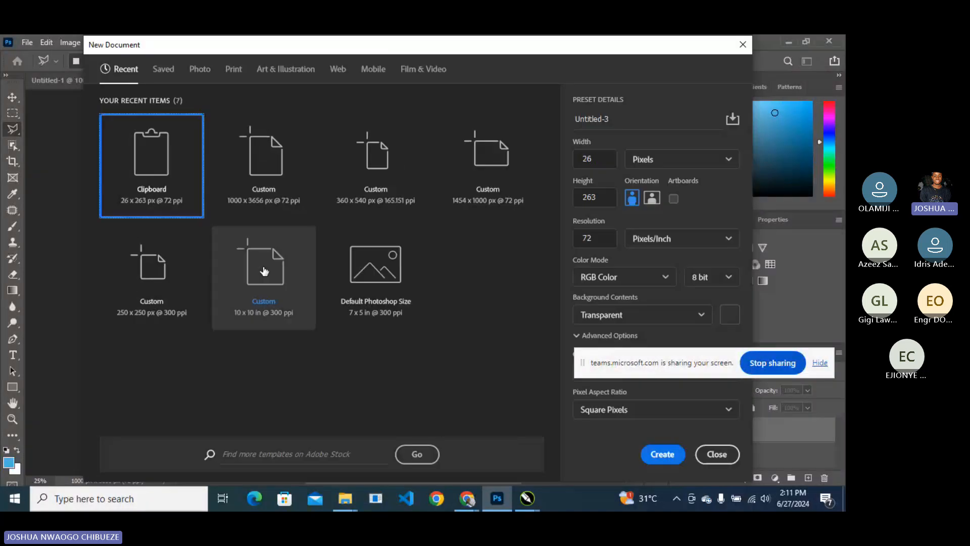
key(Return)
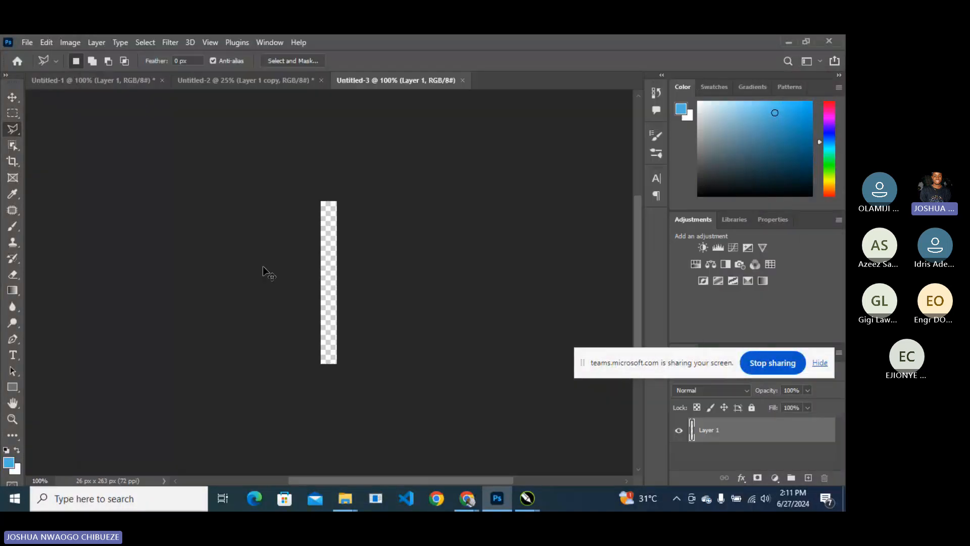
click(245, 80)
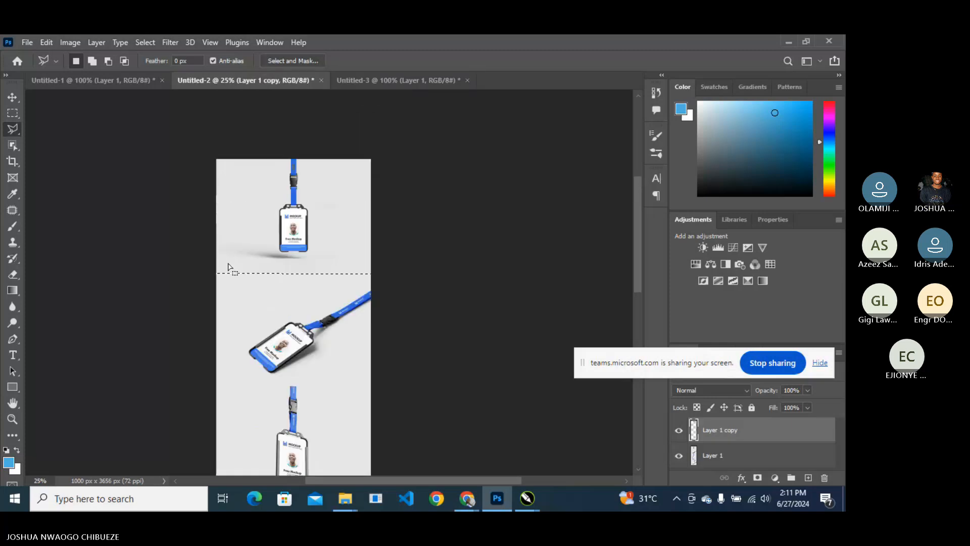
Outline the upright holder's section again along the canvas edges and try to move it into another new document.
click(215, 272)
click(216, 157)
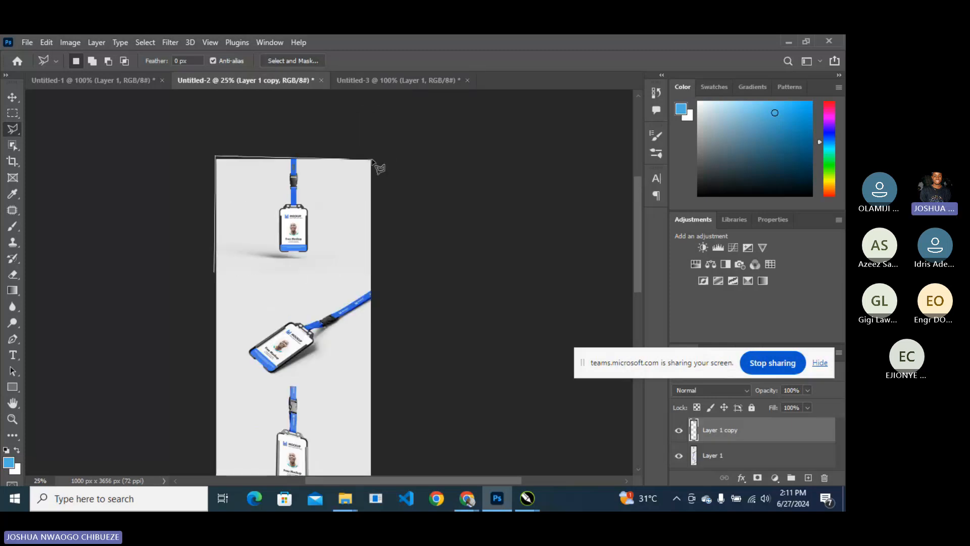
click(372, 160)
click(371, 277)
double_click(226, 277)
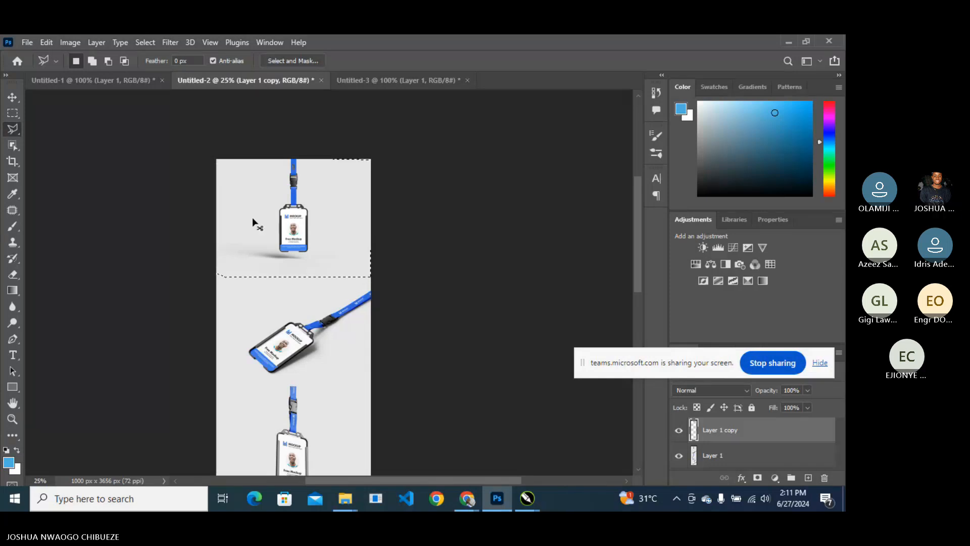
key(ctrl+n)
key(Escape)
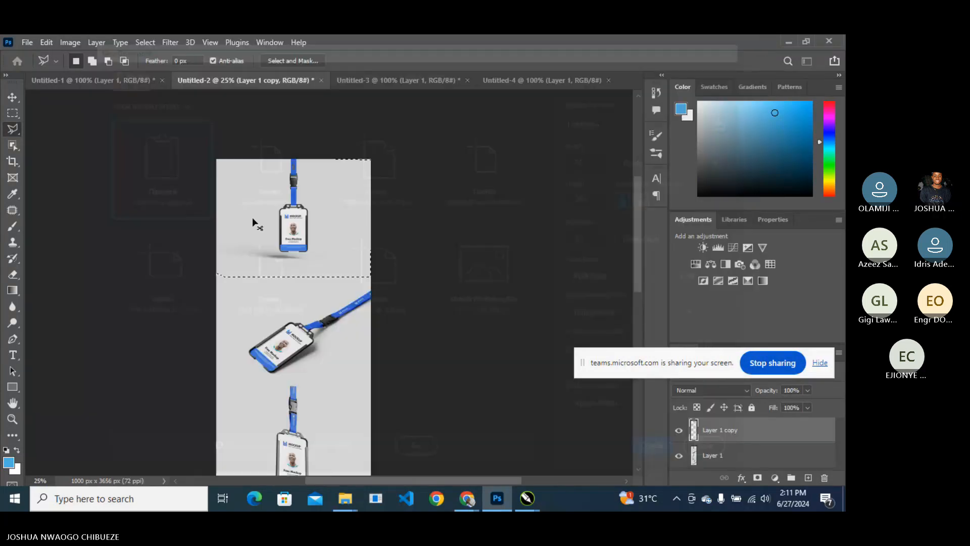
Check the pasted strips in Untitled-3, and close the Untitled-4, Untitled-3 and Untitled-2 documents without saving.
click(374, 81)
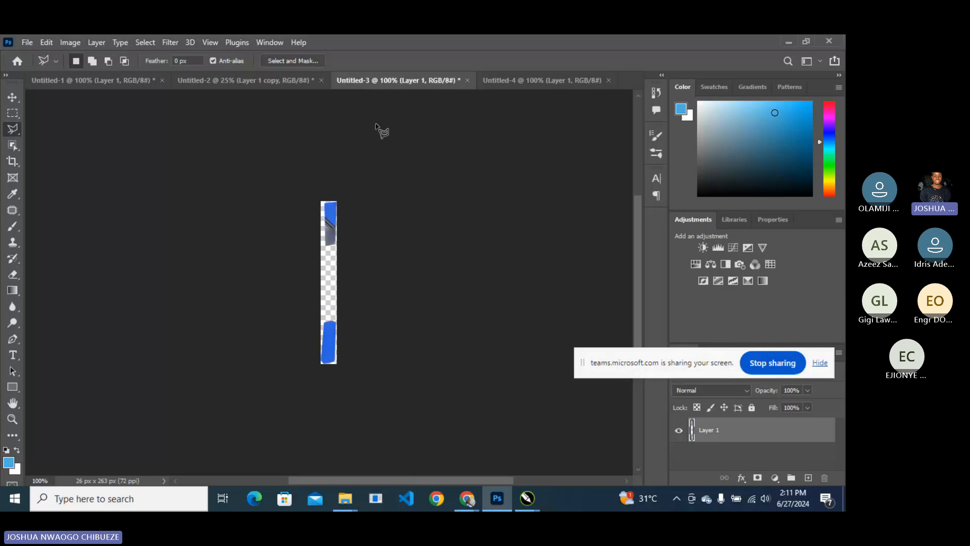
click(238, 78)
scroll(407, 167, up, 1)
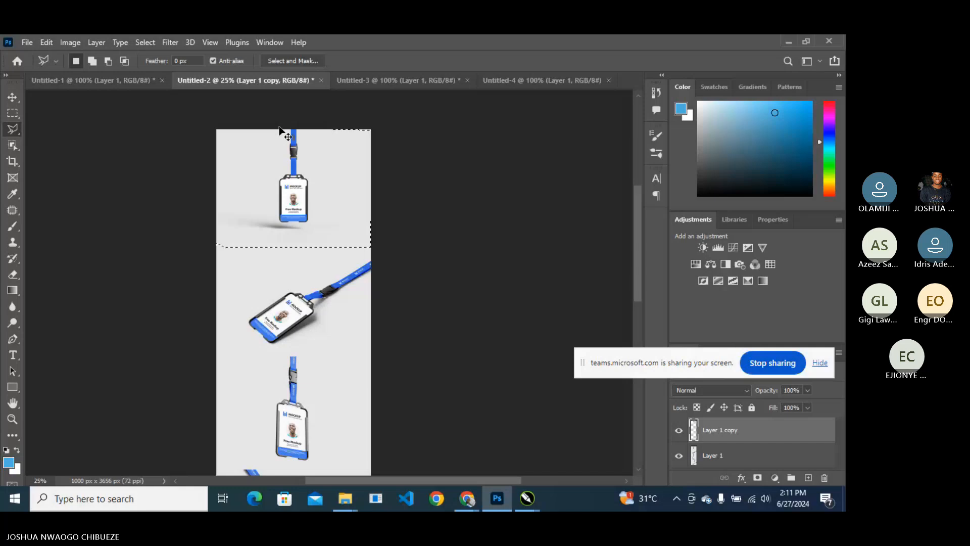
key(ctrl+plus)
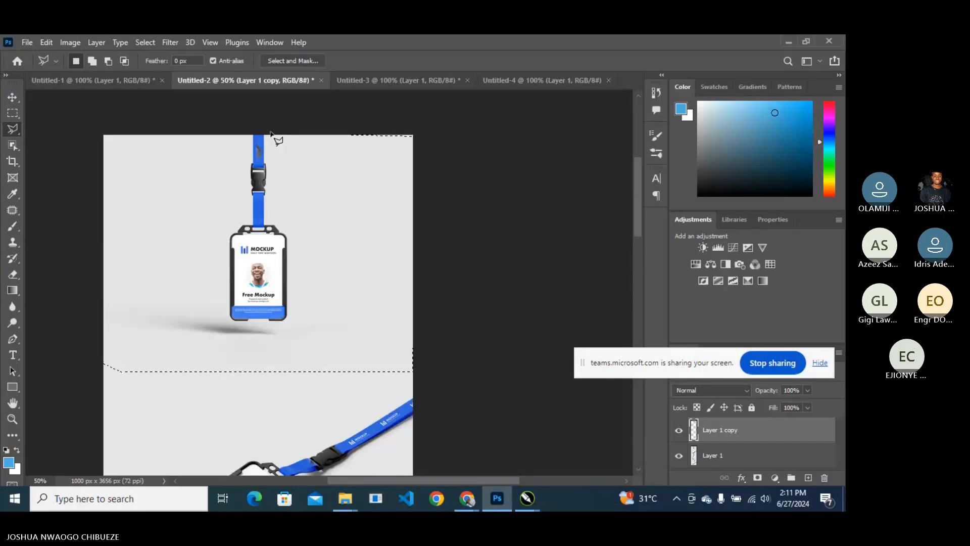
key(ctrl+plus)
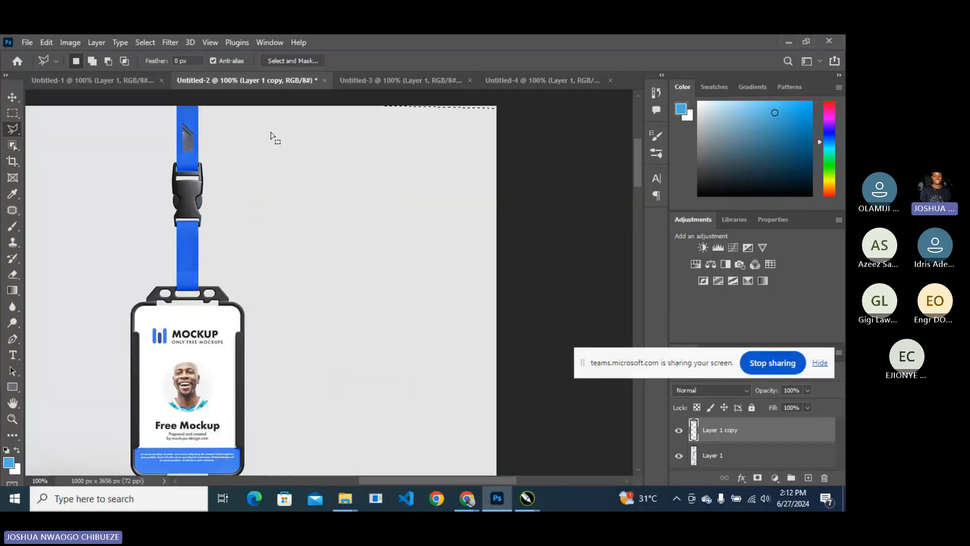
click(611, 80)
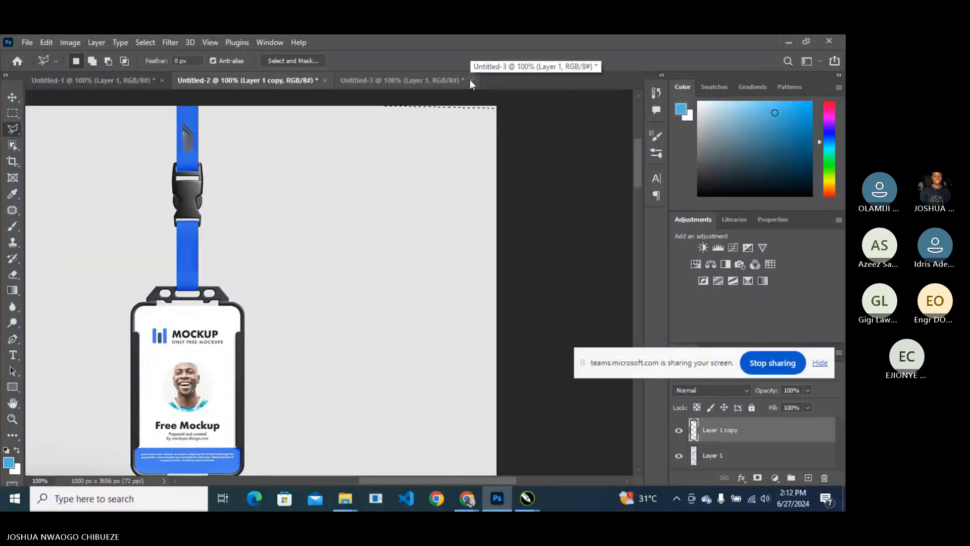
click(471, 81)
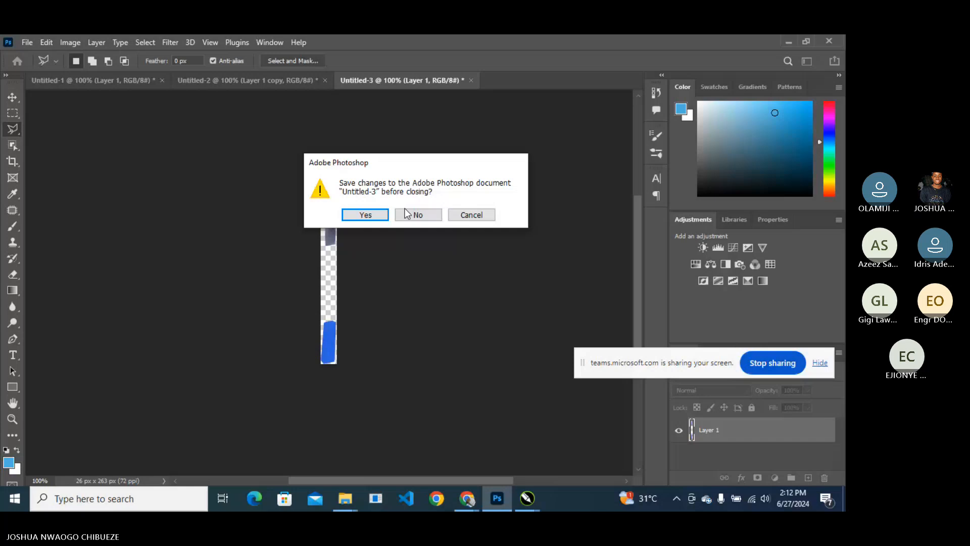
click(418, 215)
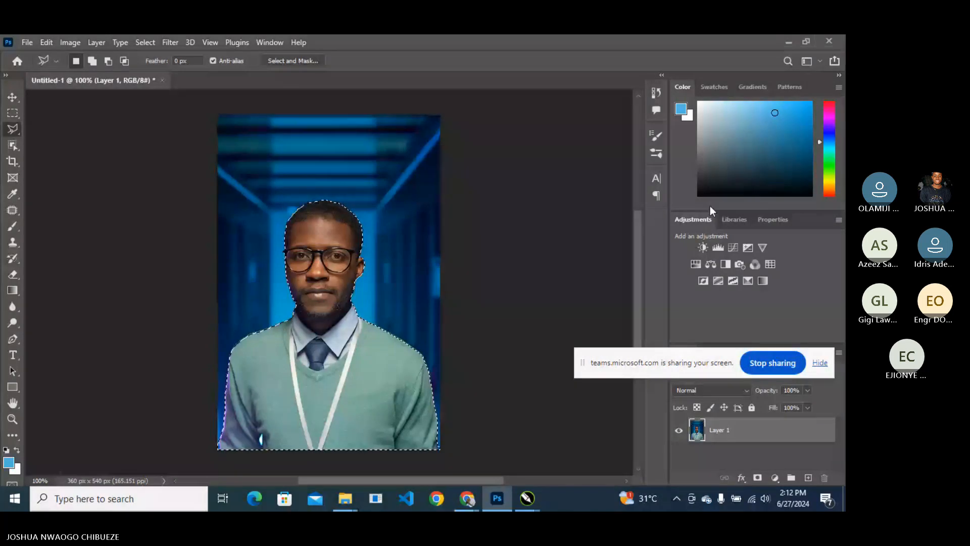
Switch to the mockuptree.com plastic ID holder page in Chrome and copy the first preview image of the angled holder.
click(467, 498)
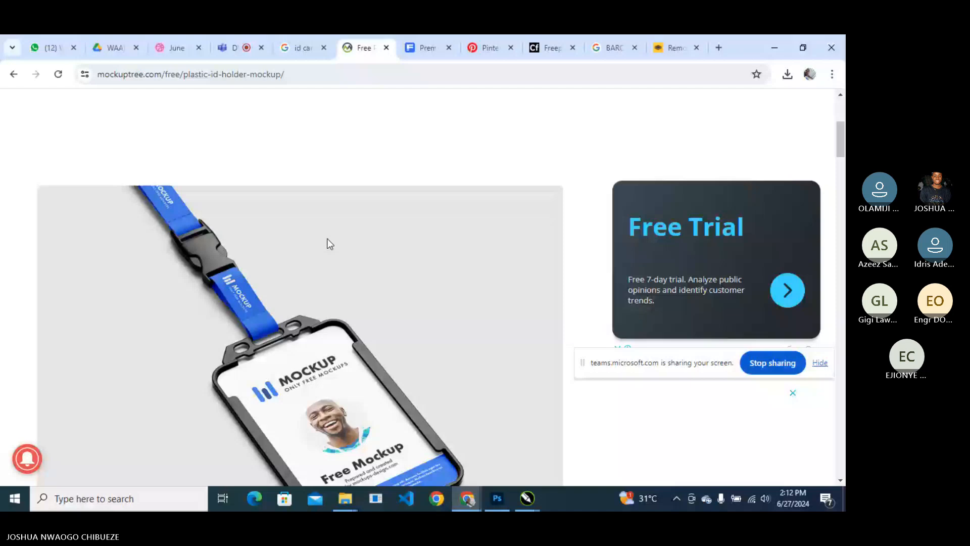
scroll(329, 244, down, 1)
scroll(249, 175, down, 1)
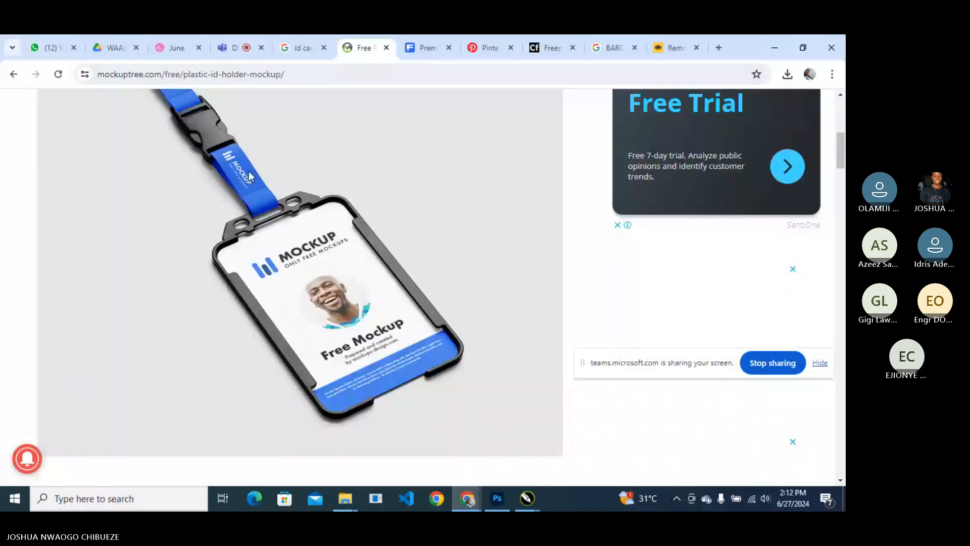
scroll(253, 177, down, 10)
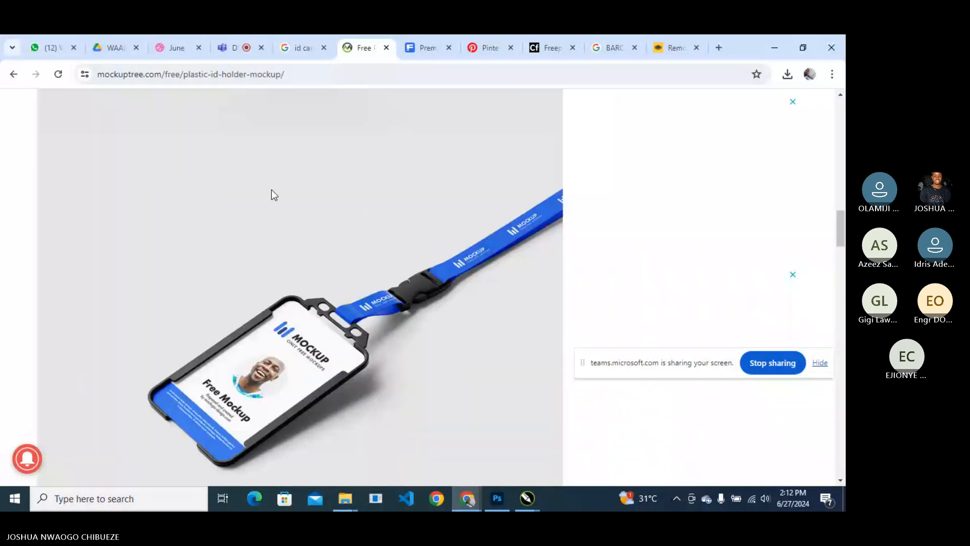
scroll(272, 190, up, 10)
scroll(272, 296, down, 5)
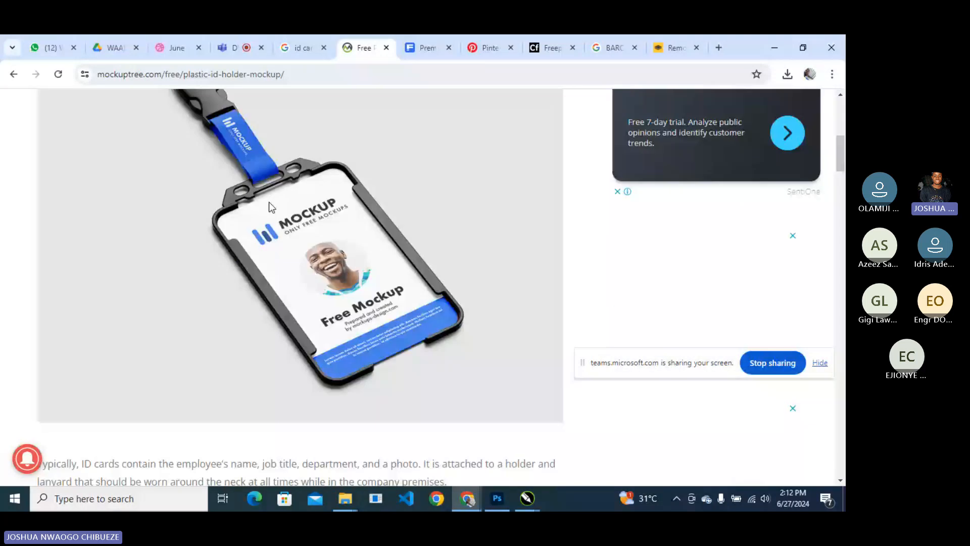
scroll(269, 202, down, 1)
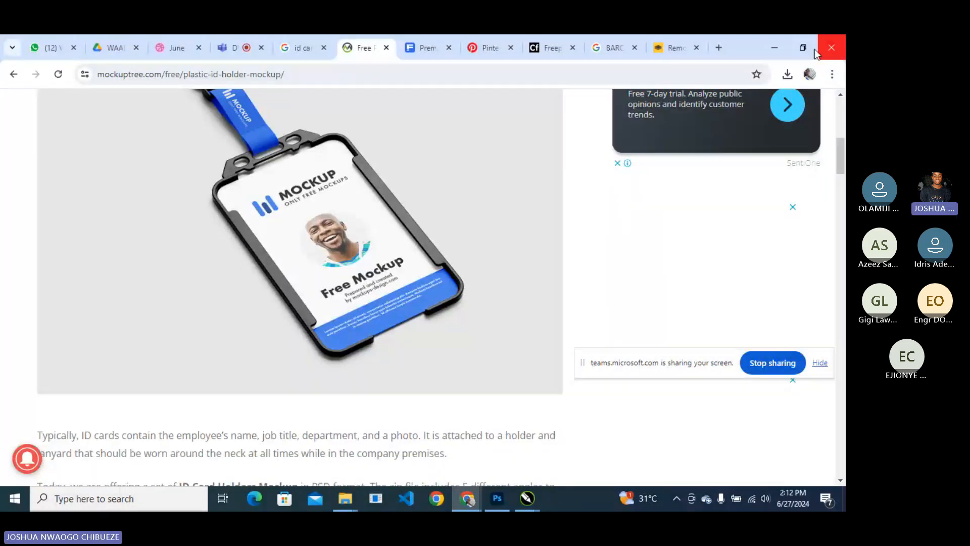
Return to Photoshop, create a transparent 1000 x 750 px document at 72 ppi from the Clipboard preset, and paste the angled holder image.
click(775, 48)
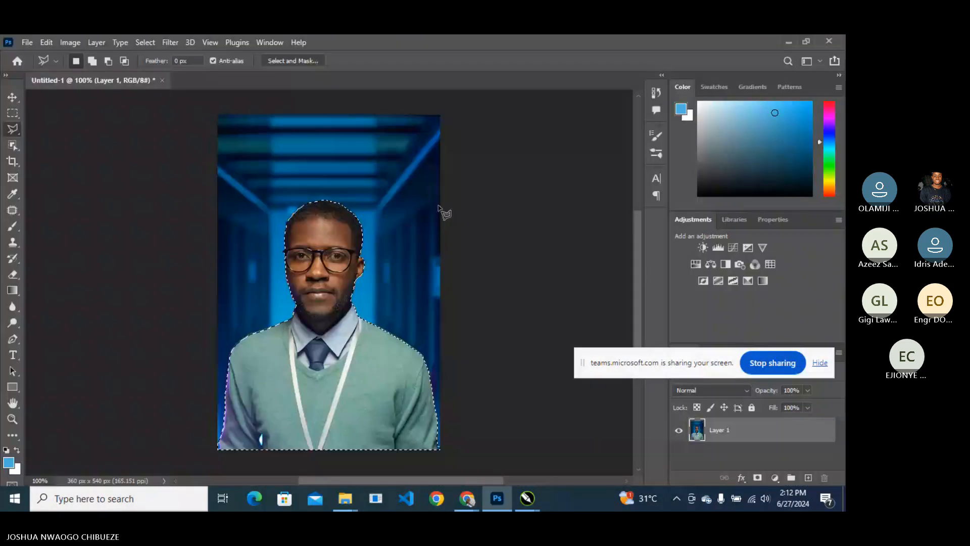
key(ctrl+n)
key(Escape)
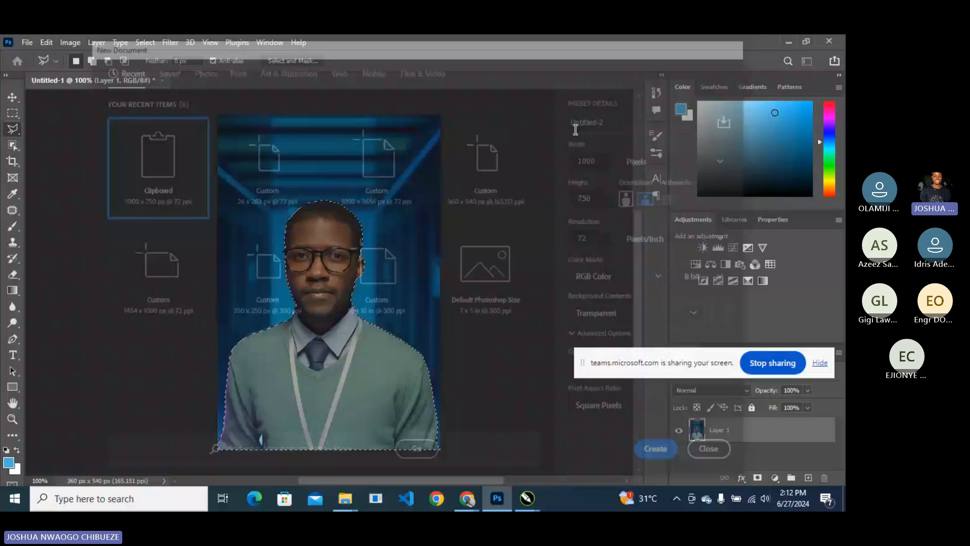
key(ctrl+v)
key(ctrl+plus)
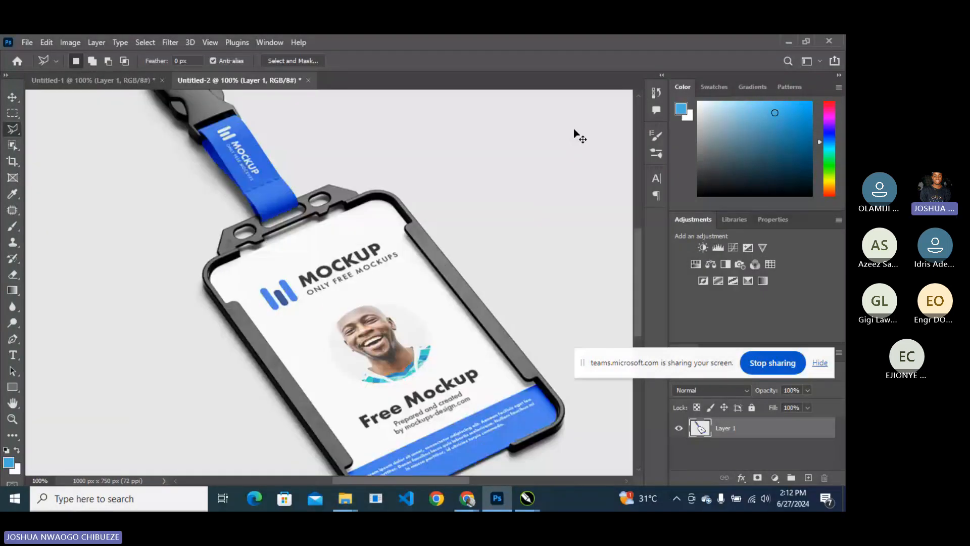
Outline the MOCKUP logo and tagline on the strap below the buckle and fill the selection with Content-Aware at 100% opacity.
key(ctrl+plus)
scroll(194, 235, up, 3)
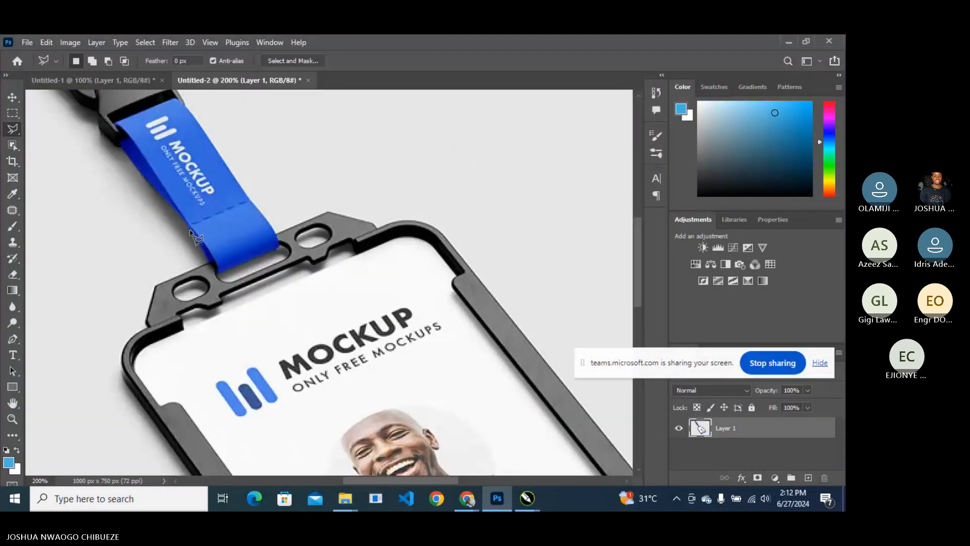
scroll(194, 235, up, 2)
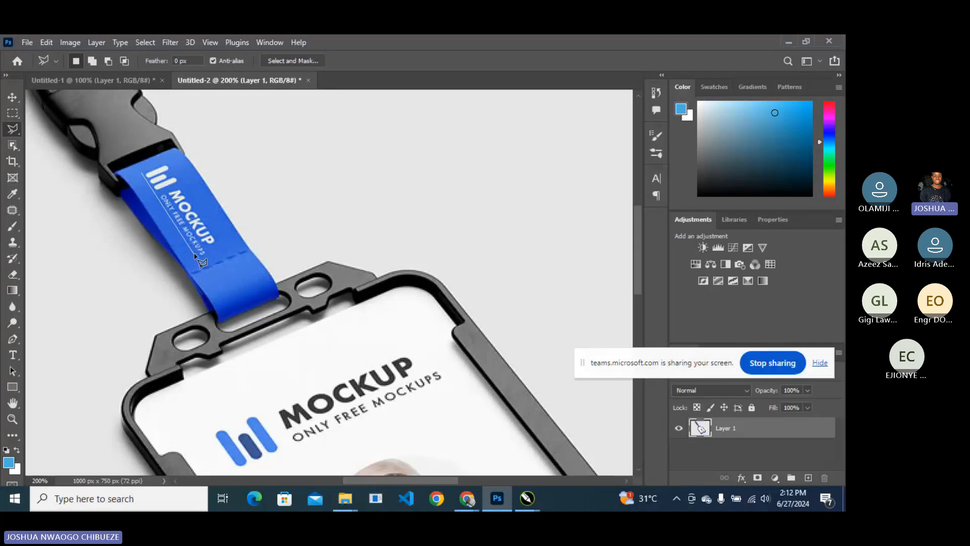
click(193, 272)
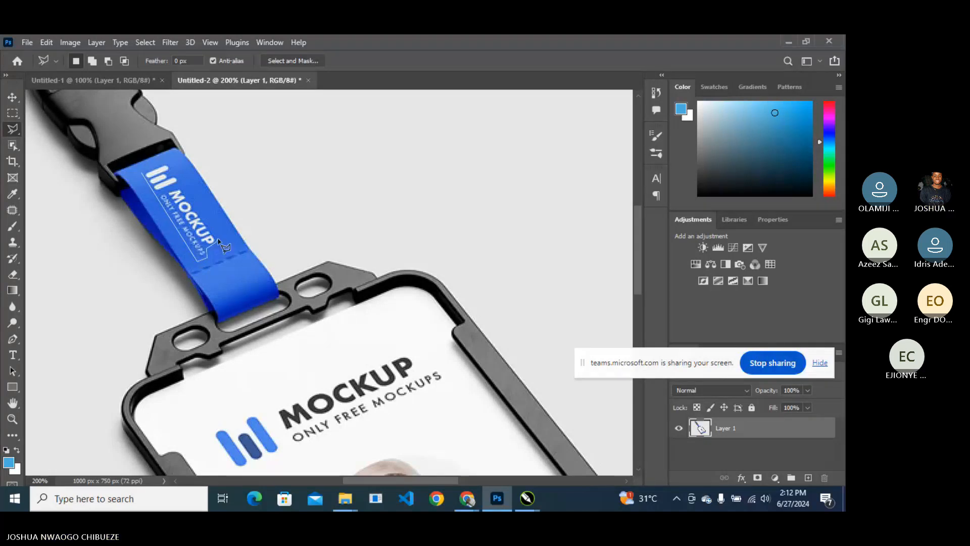
click(156, 177)
right_click(156, 177)
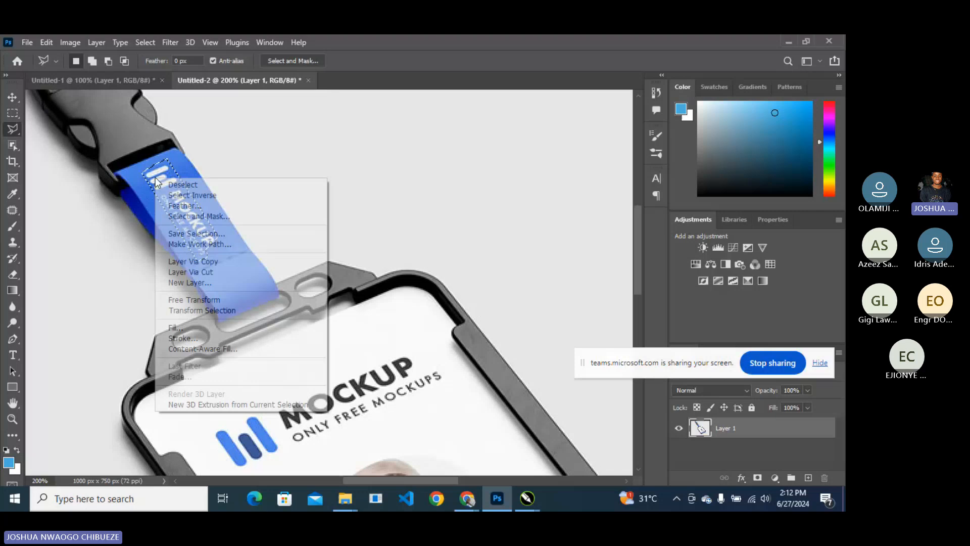
click(214, 329)
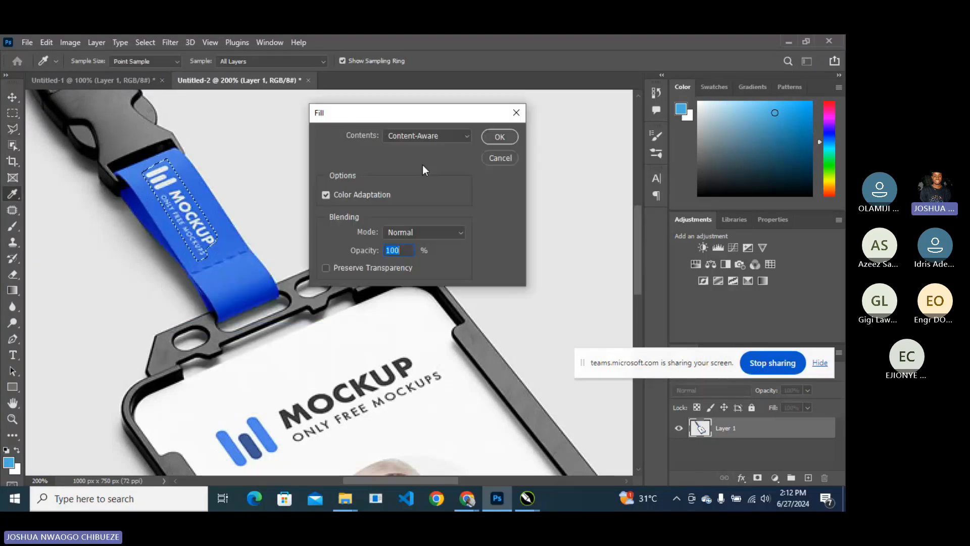
click(492, 135)
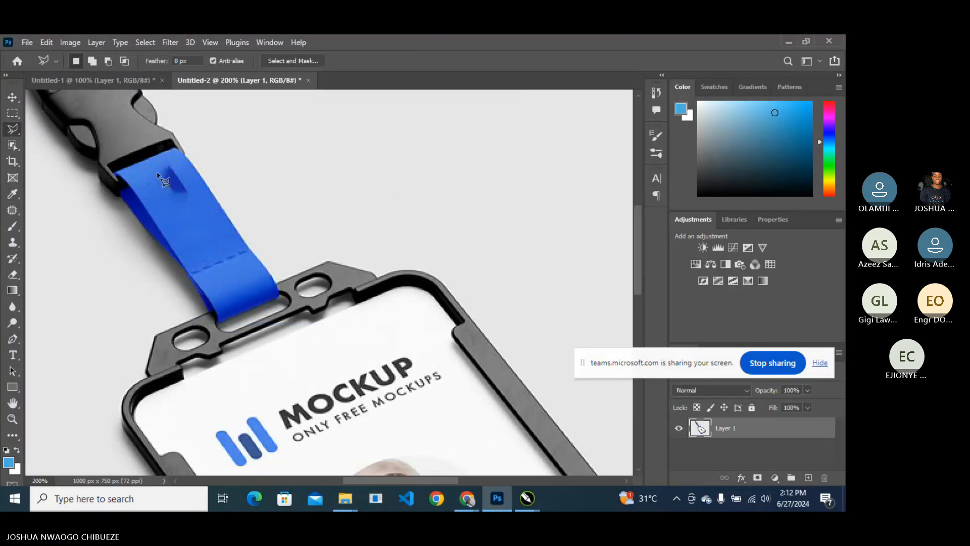
Outline the dark smudge on the strap below the buckle and open the selection in the Content-Aware Fill workspace.
click(155, 172)
click(177, 199)
key(Escape)
key(ctrl+z)
key(ctrl+d)
key(ctrl+z)
right_click(178, 174)
click(250, 345)
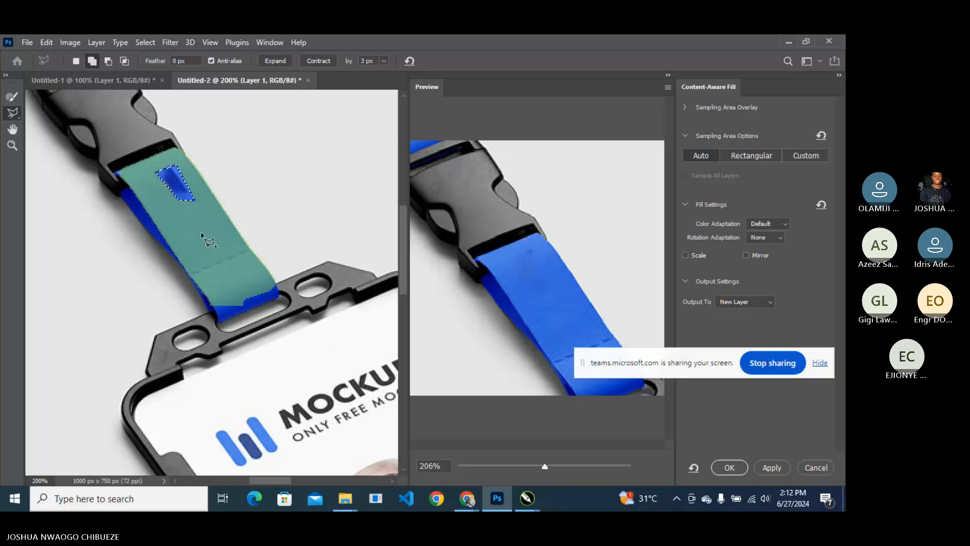
Add the MOCKUP branding on the strap above the buckle to the fill selection and inspect that area in the preview.
scroll(201, 234, up, 5)
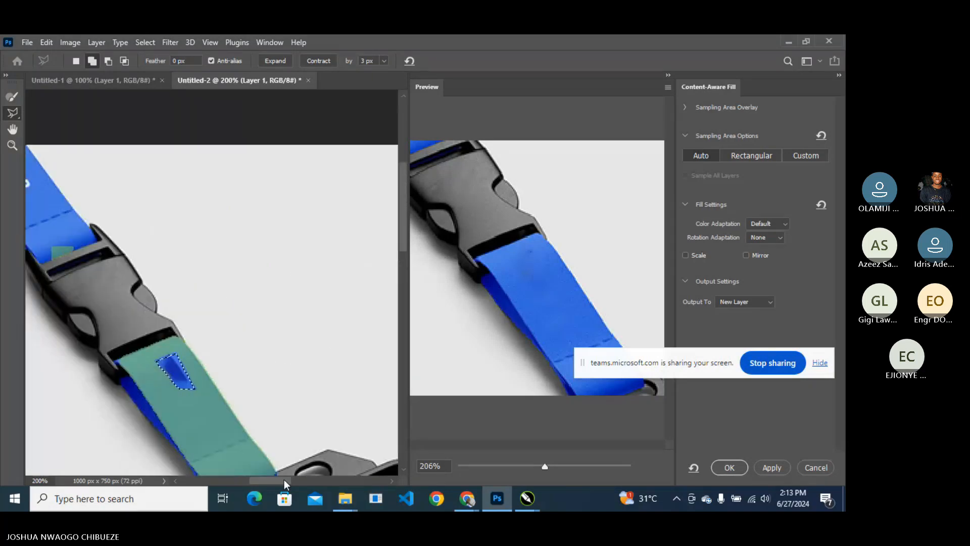
scroll(234, 325, left, 5)
scroll(237, 248, up, 3)
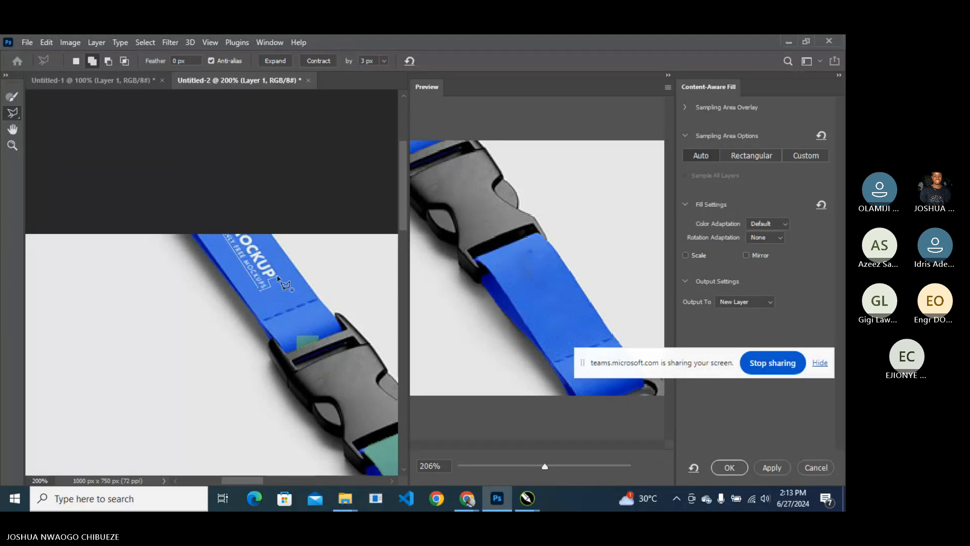
click(219, 237)
scroll(434, 288, up, 5)
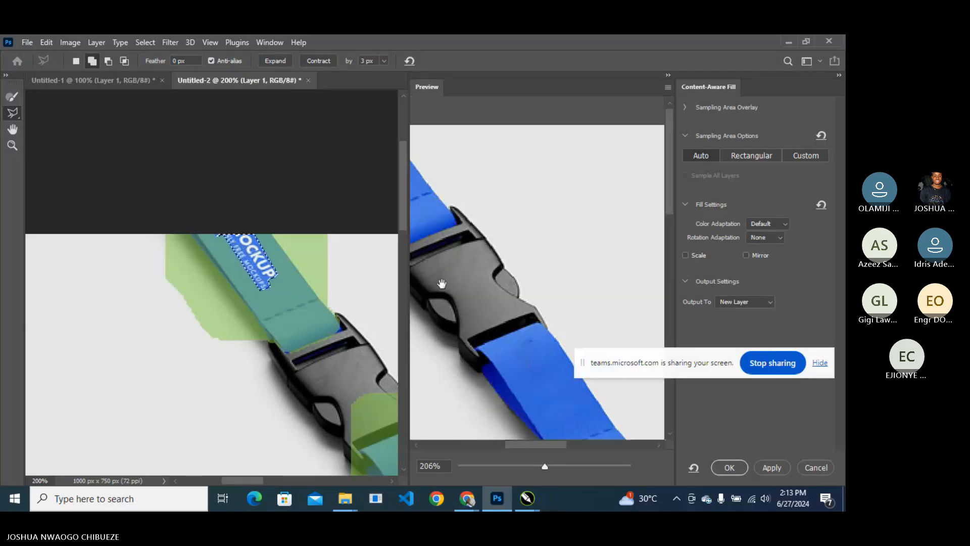
scroll(493, 363, left, 3)
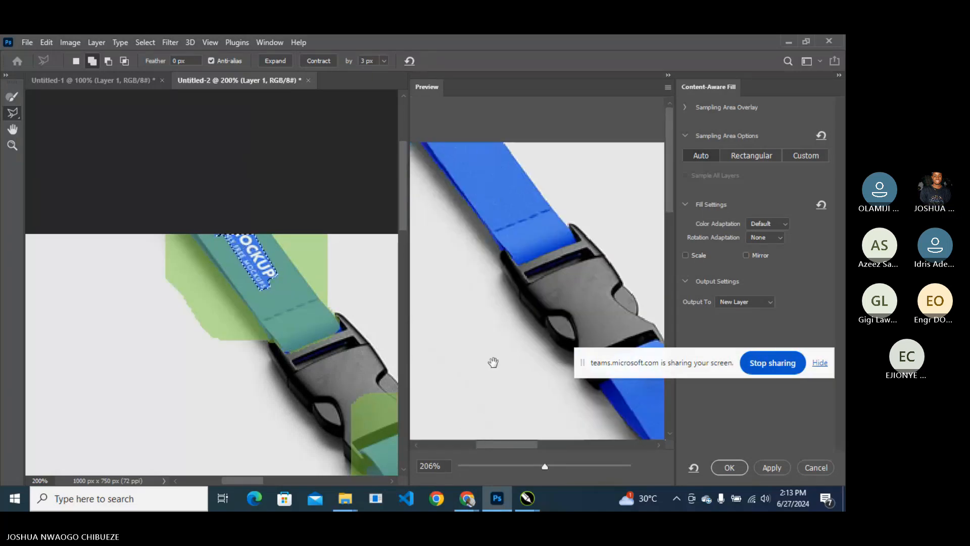
Extend the selection around the lower strap's smudge, check the preview, and apply the content-aware fill to a new layer.
scroll(314, 351, down, 5)
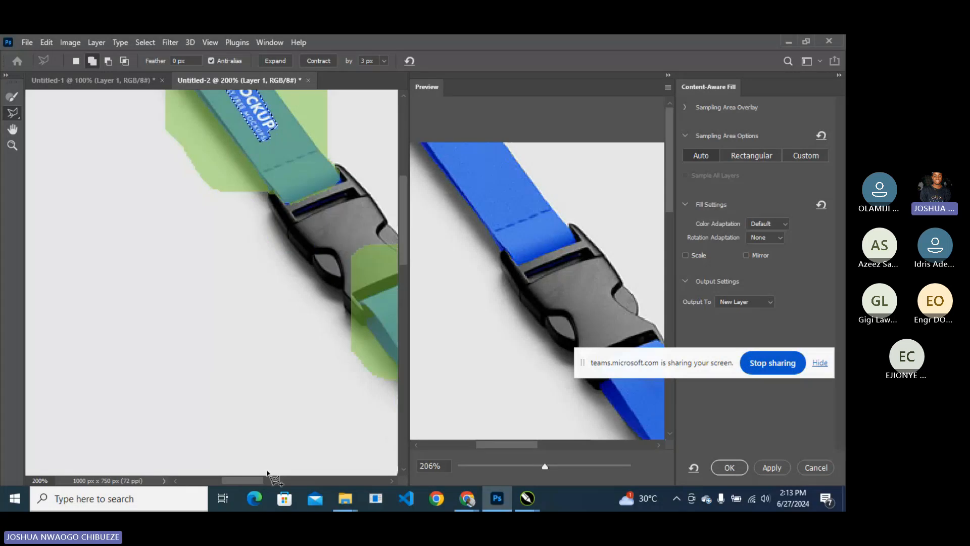
scroll(268, 475, right, 5)
mouse_move(116, 303)
mouse_down()
mouse_move(149, 348)
mouse_move(170, 339)
mouse_move(142, 297)
mouse_up()
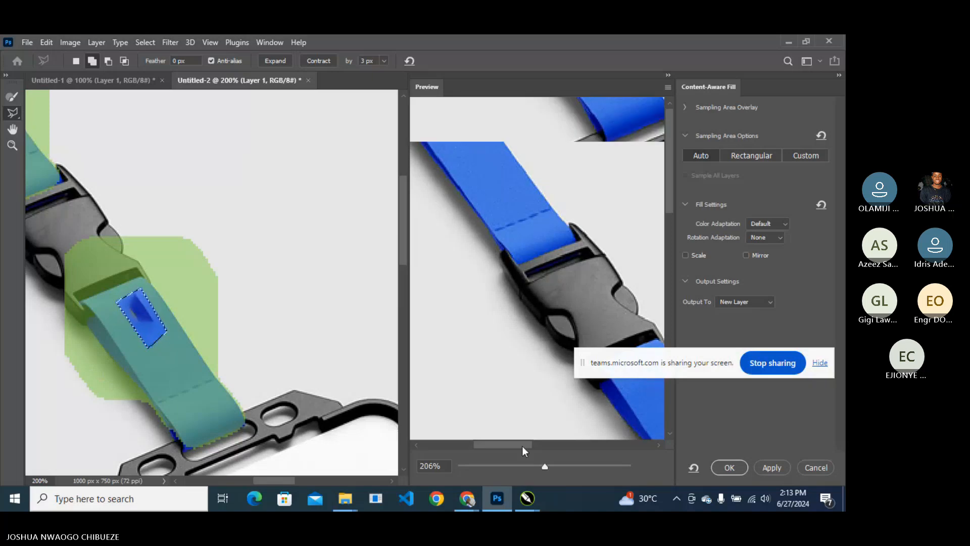
drag(522, 445, 545, 443)
scroll(590, 303, down, 3)
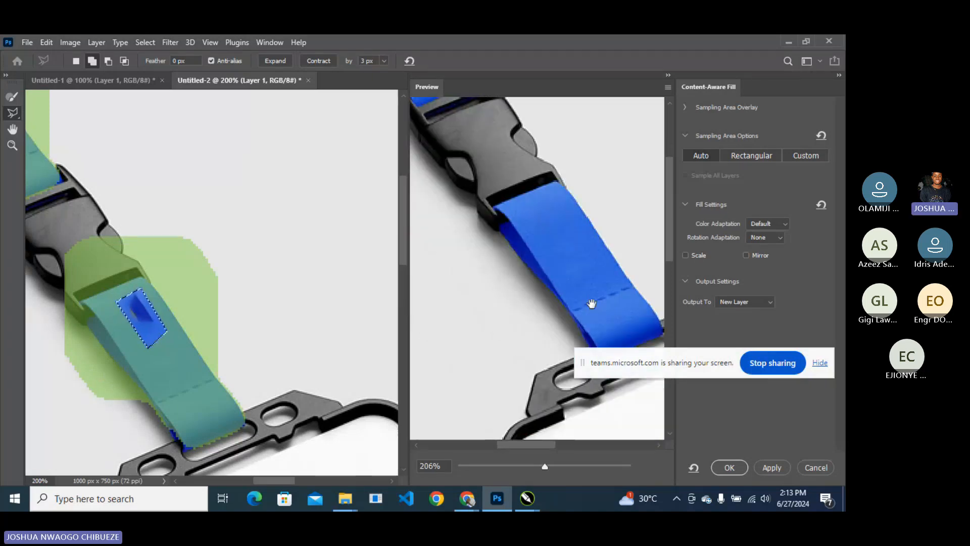
scroll(566, 288, down, 5)
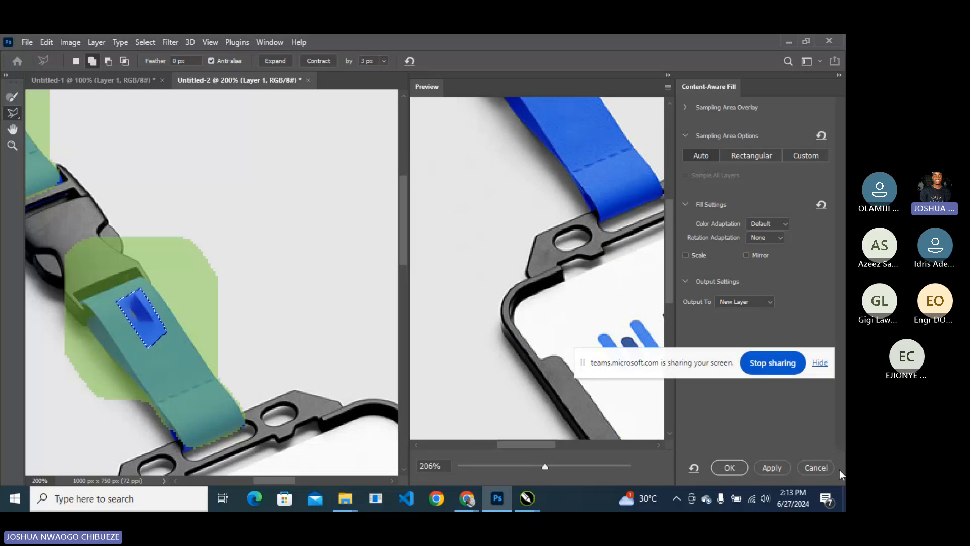
click(727, 466)
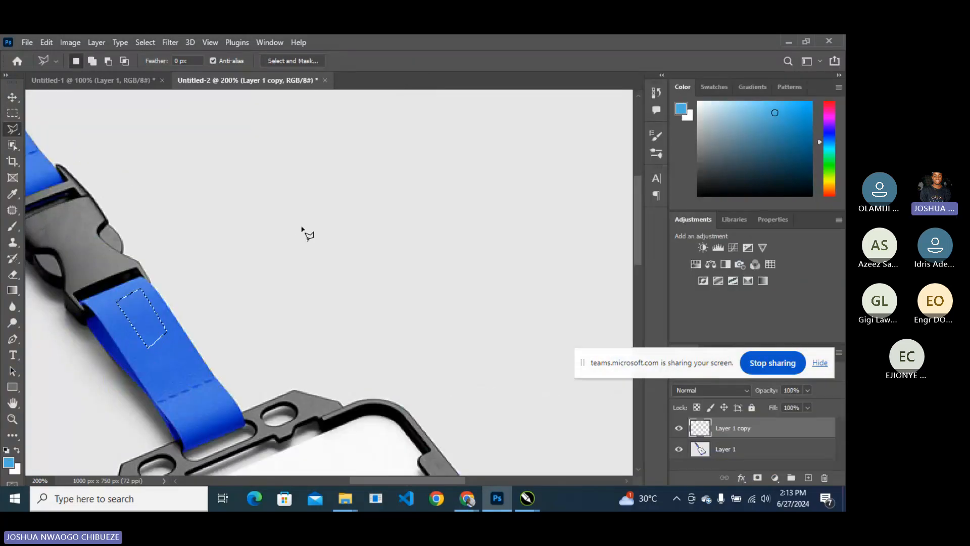
Begin saving the cleaned mockup as a separate file, choosing the DESIGN CLASS C8 folder on USB Drive (E:).
key(ctrl+minus)
key(ctrl+minus)
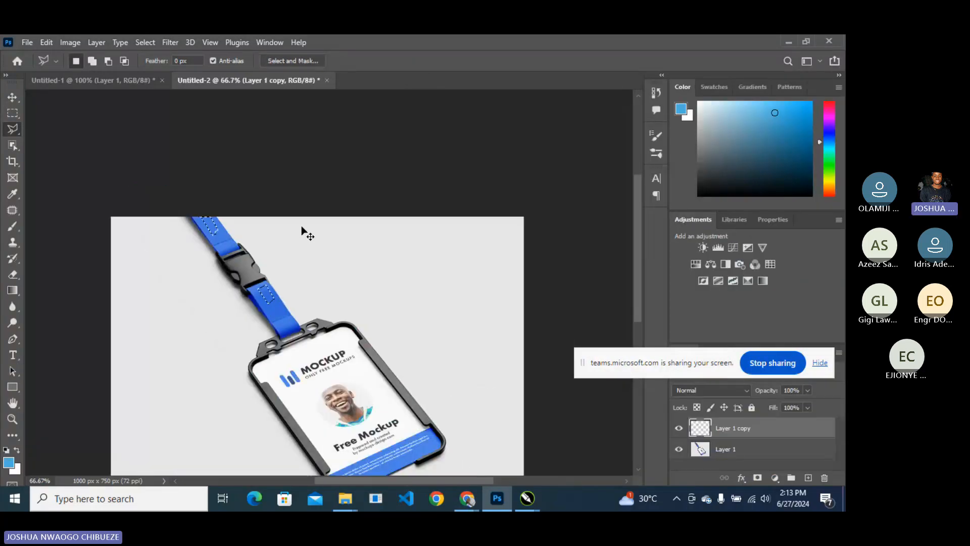
key(ctrl+minus)
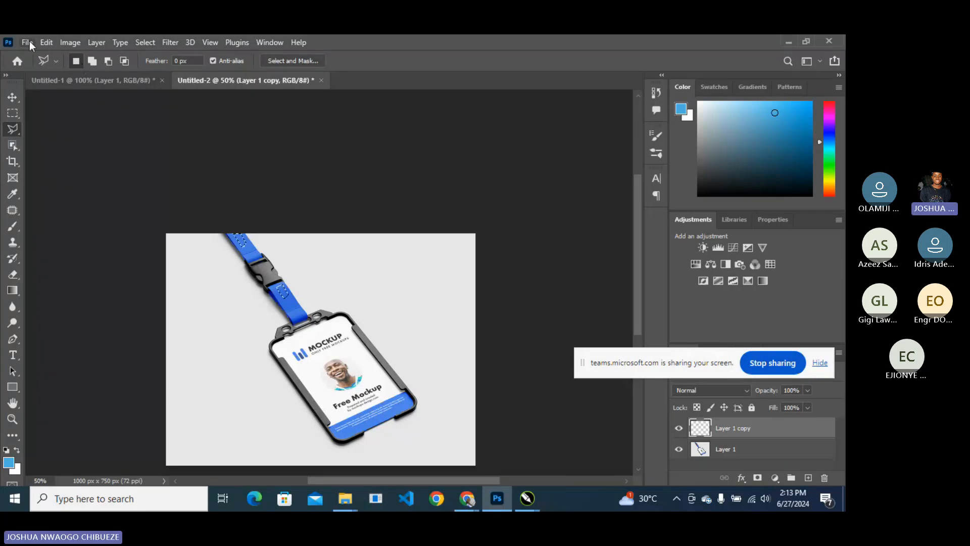
click(46, 42)
mouse_move(26, 43)
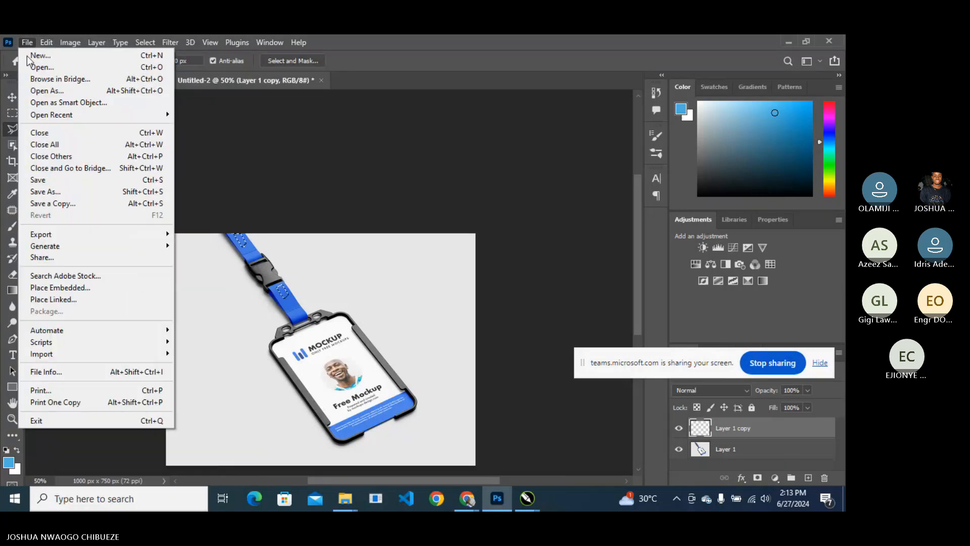
click(45, 191)
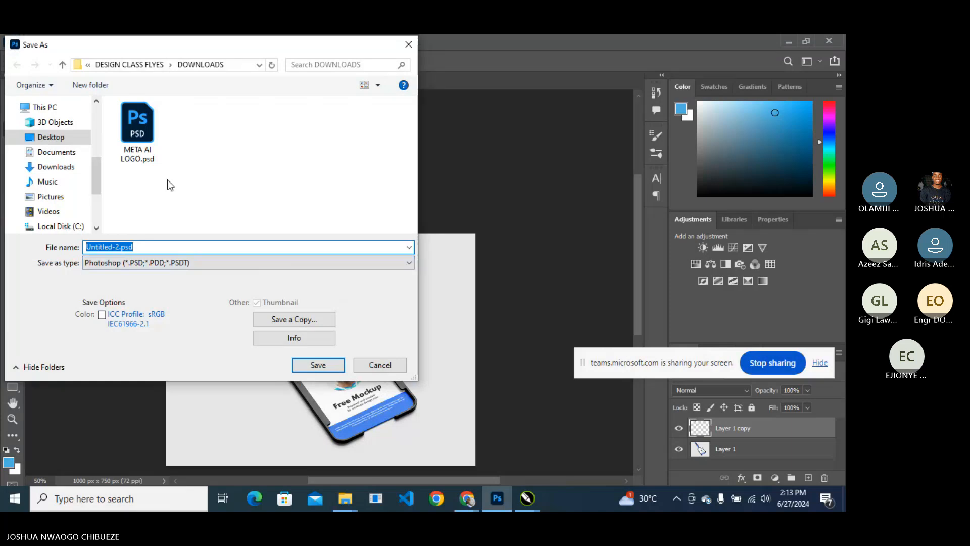
scroll(70, 194, down, 3)
click(54, 177)
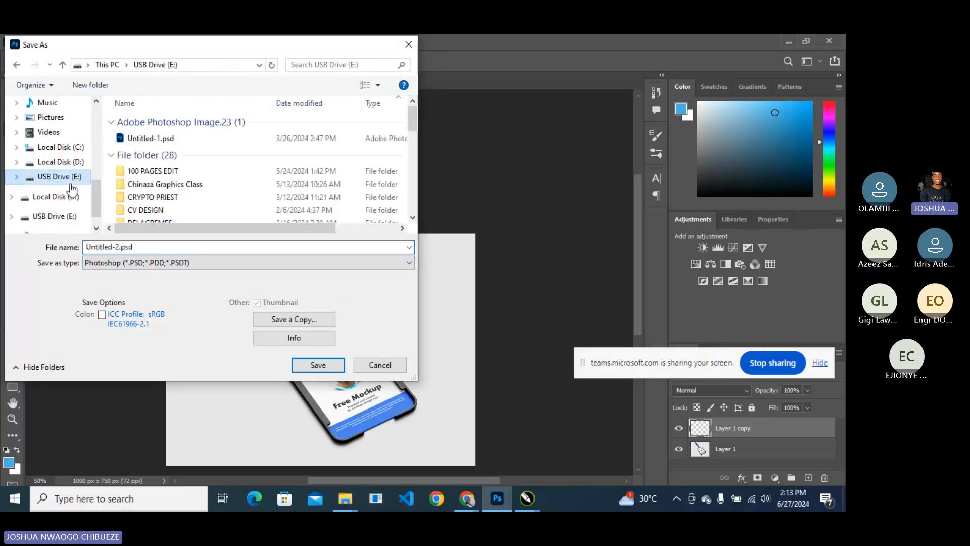
click(154, 187)
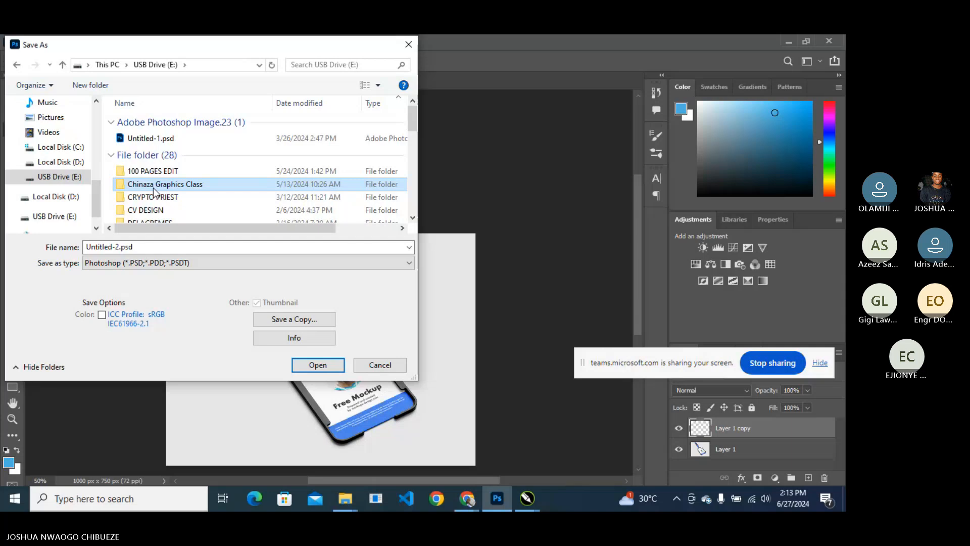
scroll(154, 189, down, 3)
double_click(151, 153)
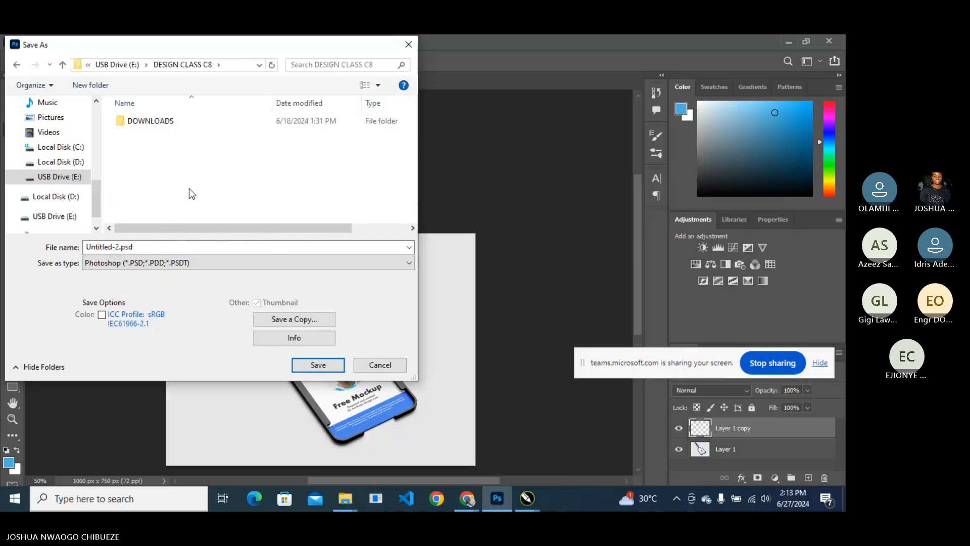
Name the file "id card mockup" and save it in PSD format with Maximize Compatibility enabled.
text(id ca)
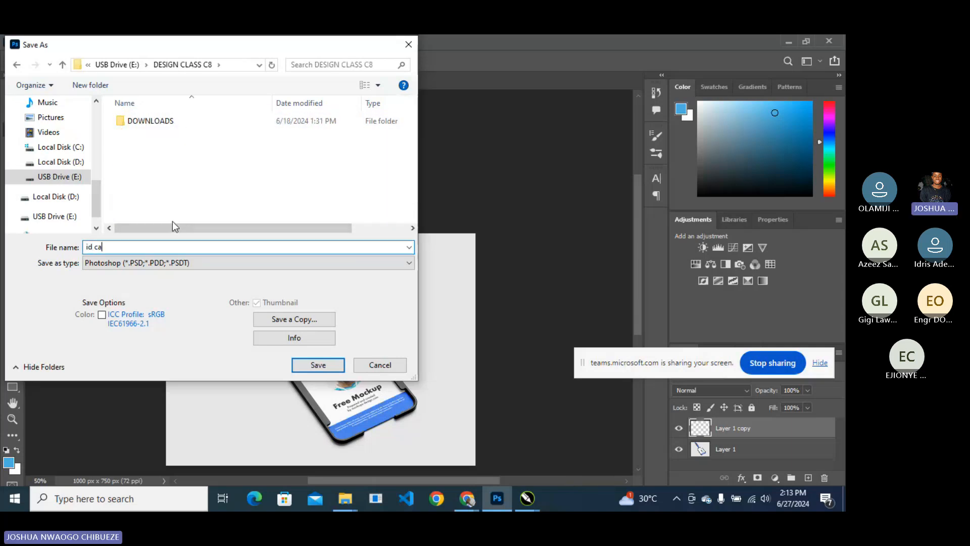
text(rd mockup)
key(Return)
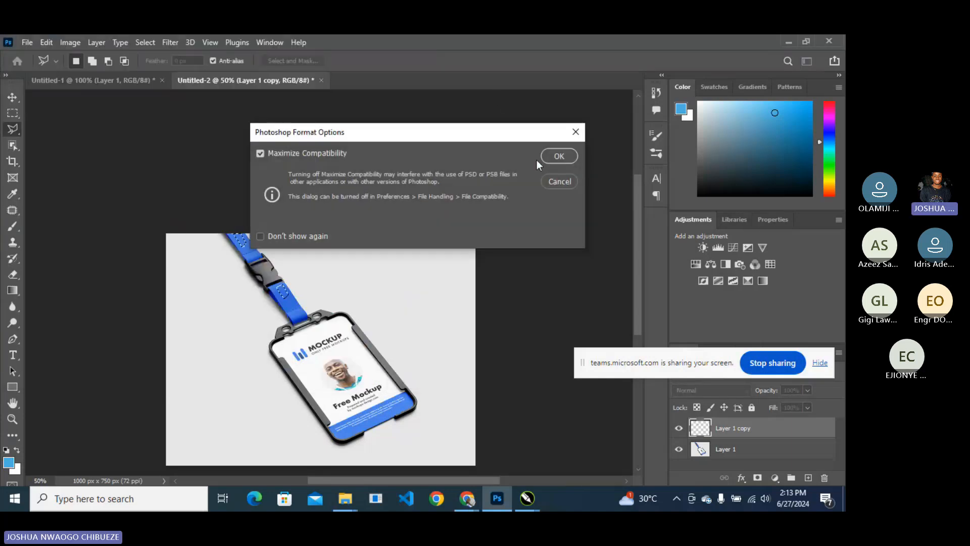
click(551, 160)
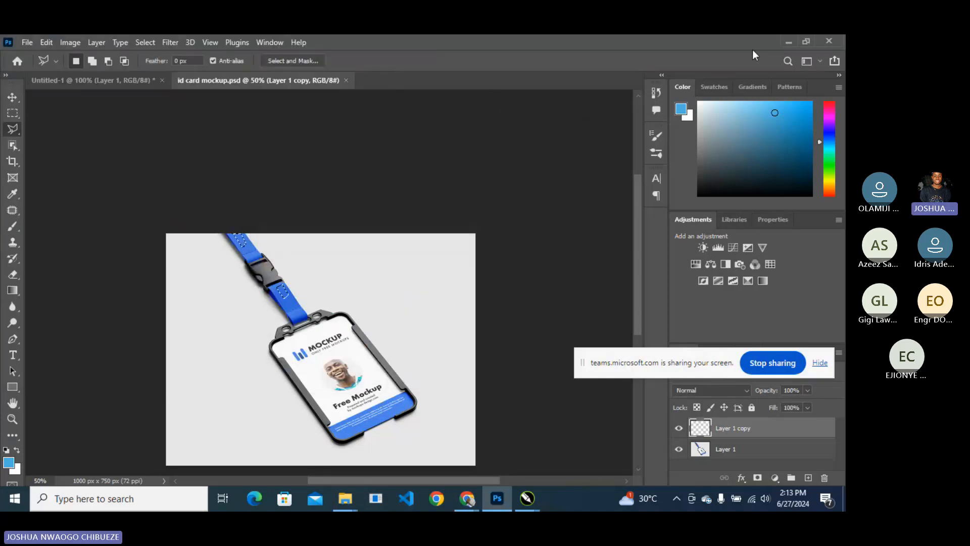
Switch to the Aurora Wellness document in CorelDRAW and move the screen-sharing bar off the page.
click(785, 42)
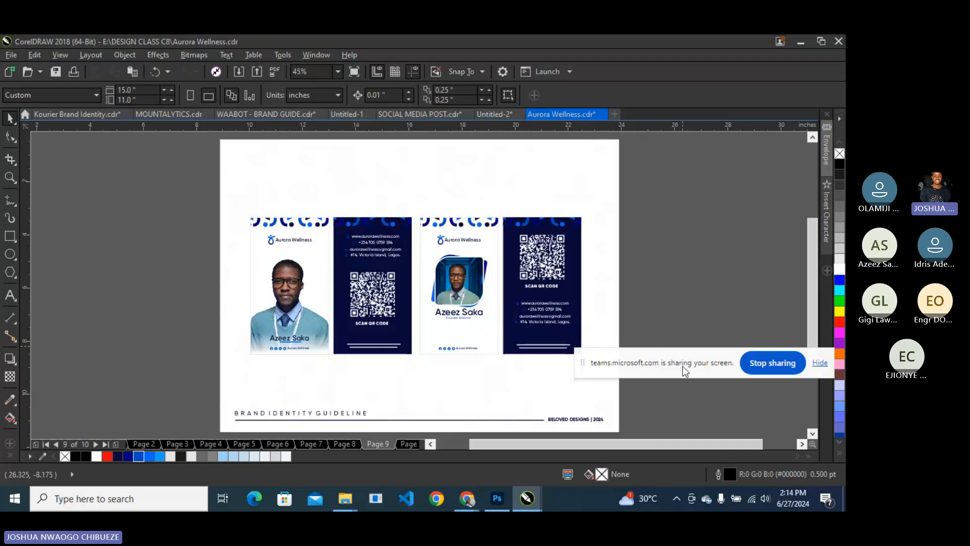
drag(684, 366, 617, 465)
Import Untitled-1.psd from USB Drive (E:) onto the ID card page and delete it again.
click(235, 74)
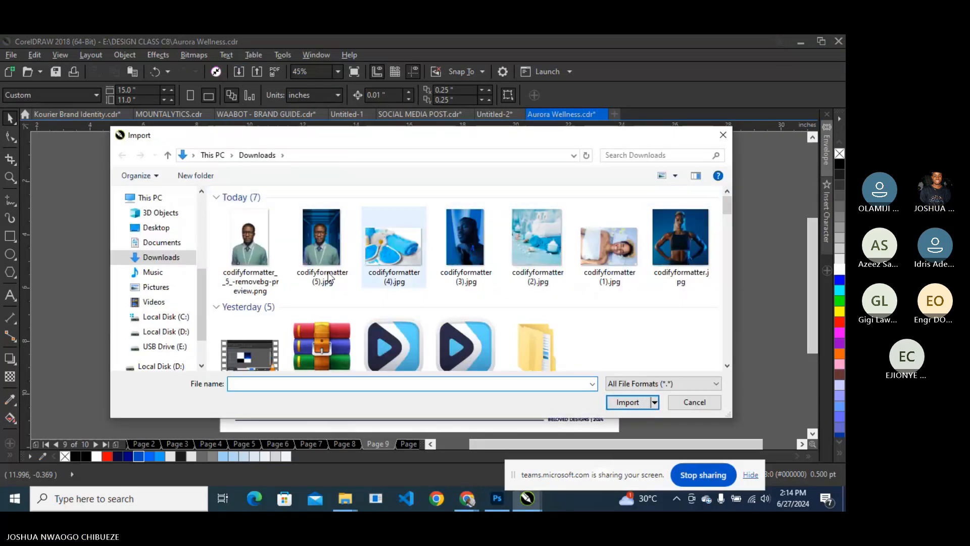
click(161, 346)
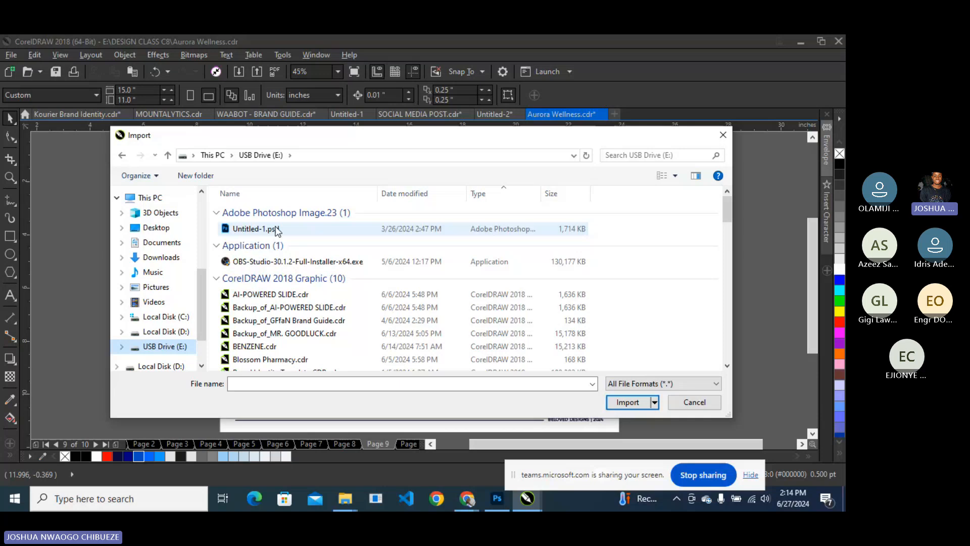
click(626, 412)
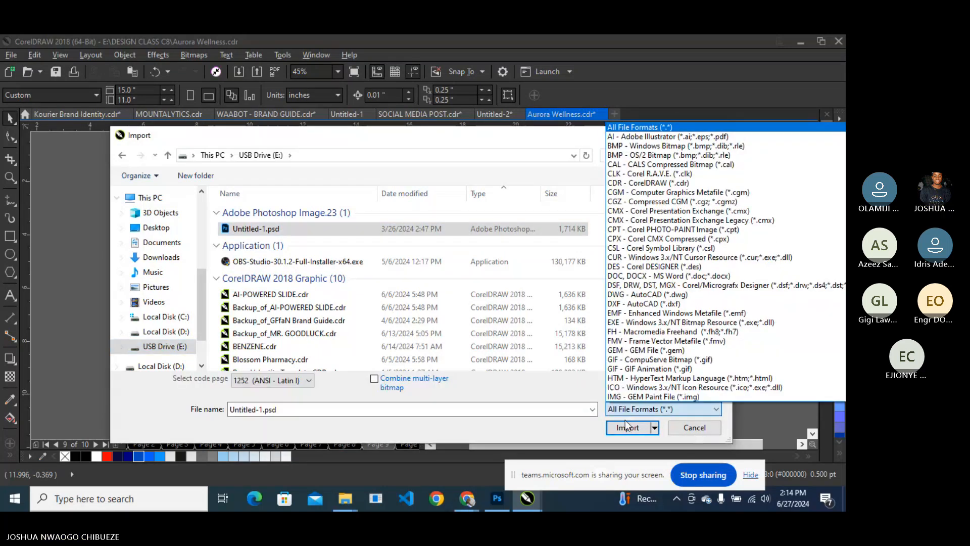
click(622, 428)
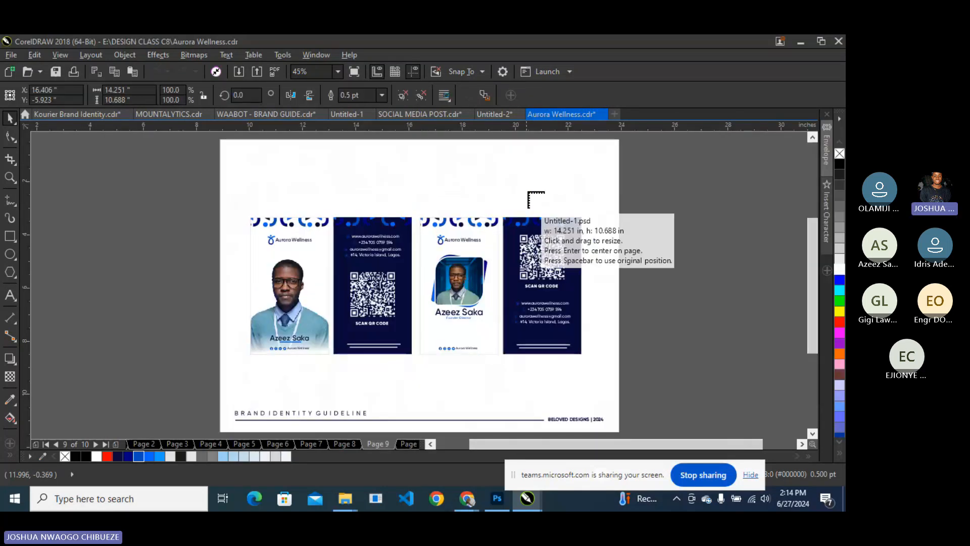
drag(547, 152, 791, 347)
key(Delete)
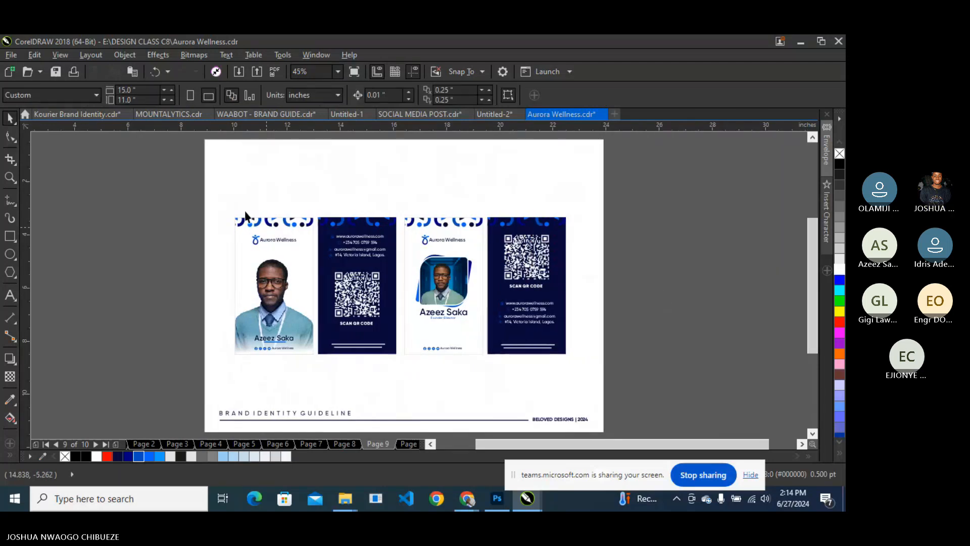
Import id card mockup.psd from the DESIGN CLASS C8 folder at about 8.7 in wide and position it beside the ID cards.
click(240, 72)
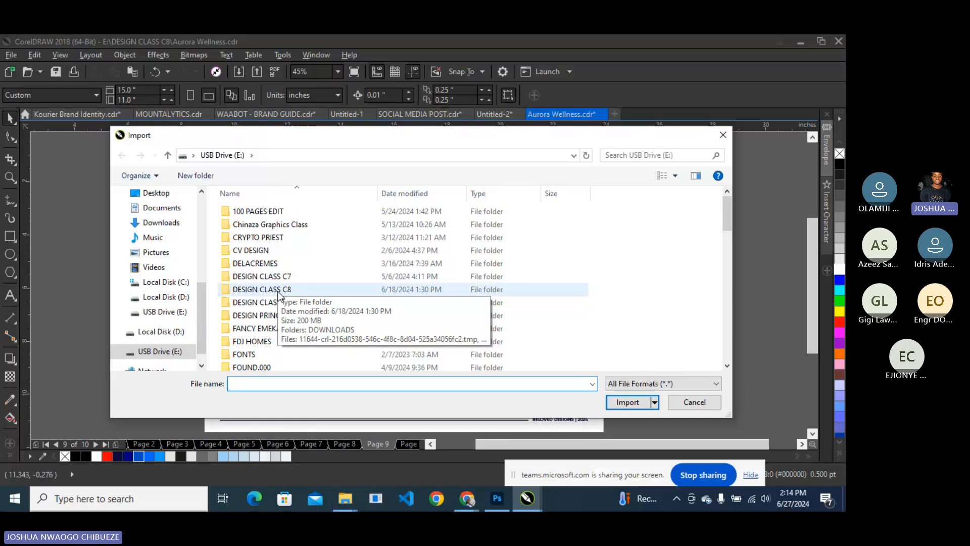
double_click(278, 296)
scroll(272, 299, down, 1)
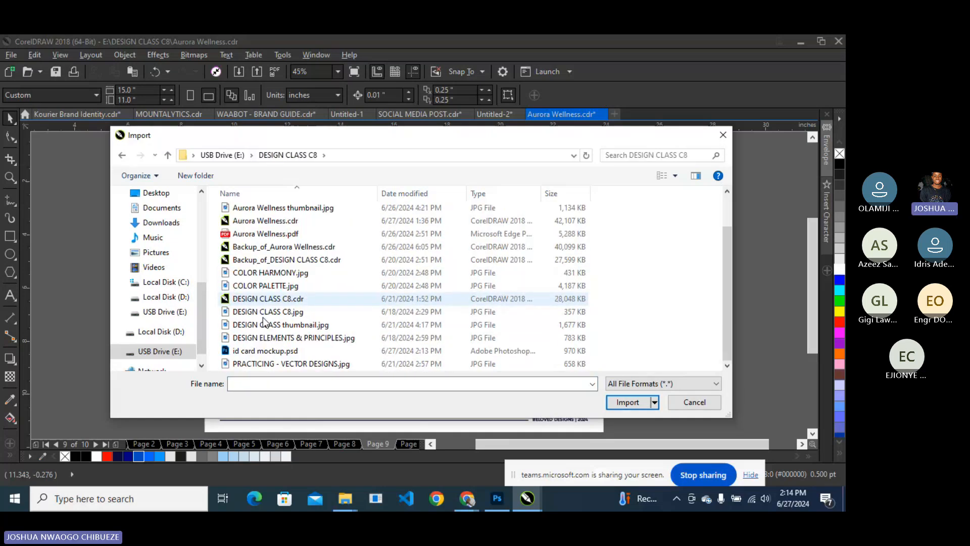
click(268, 351)
click(628, 401)
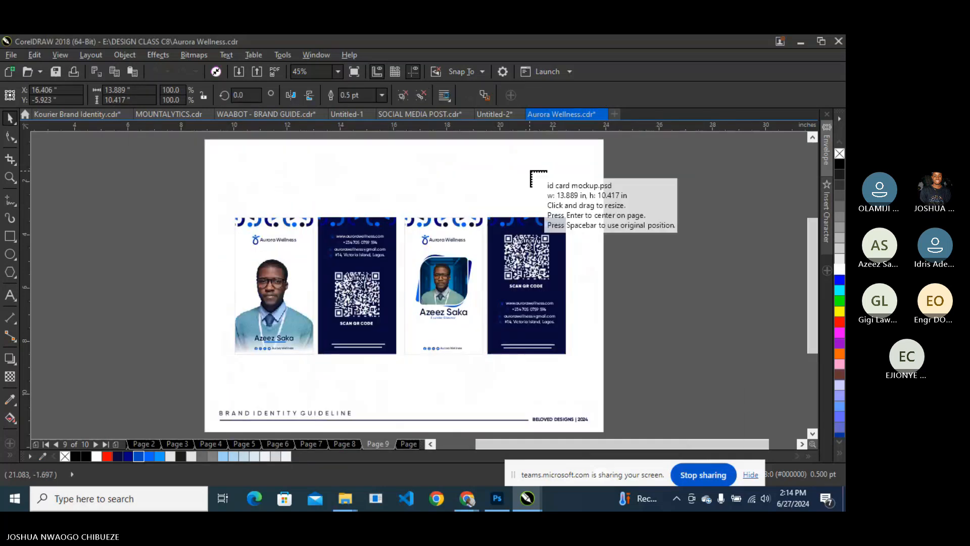
drag(567, 146, 759, 327)
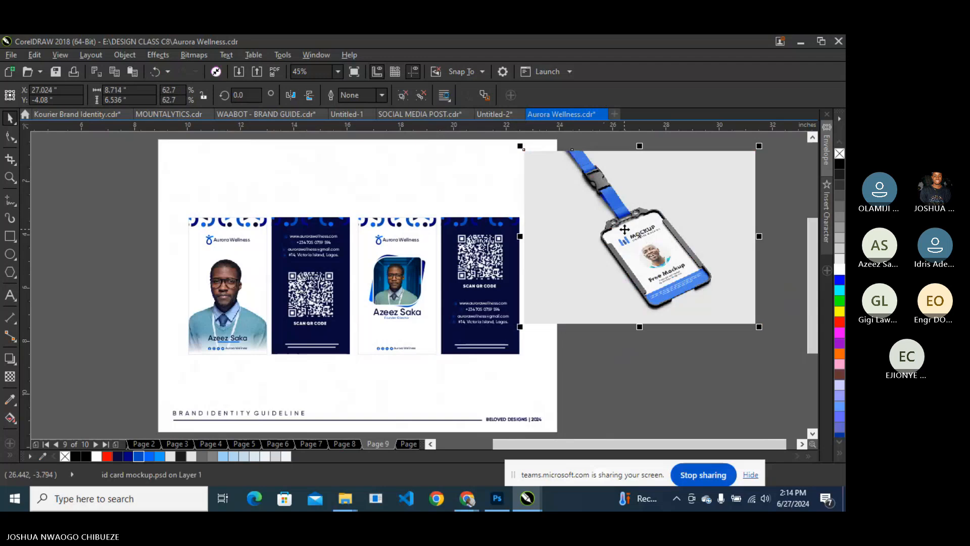
drag(625, 229, 626, 273)
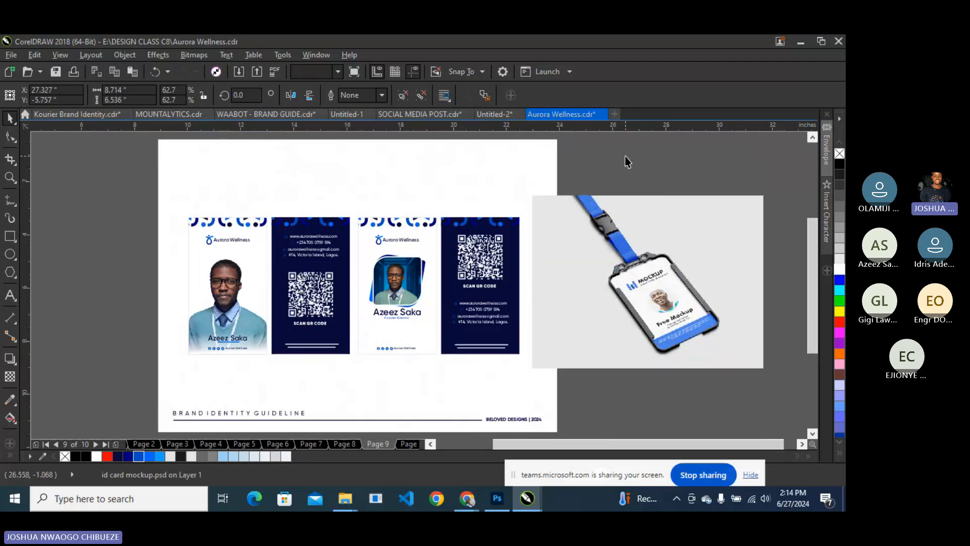
click(627, 162)
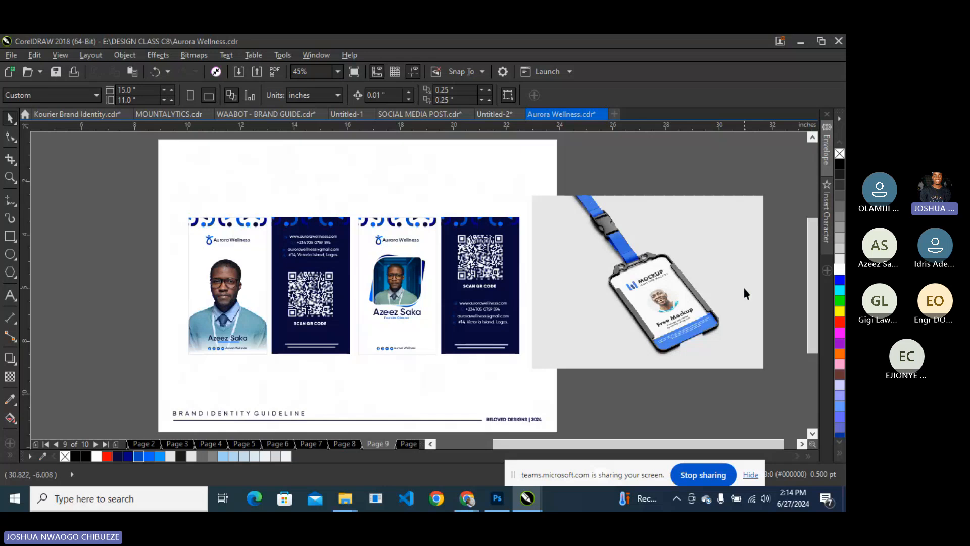
Ungroup the first pair of ID cards so the front card can be selected separately.
click(230, 272)
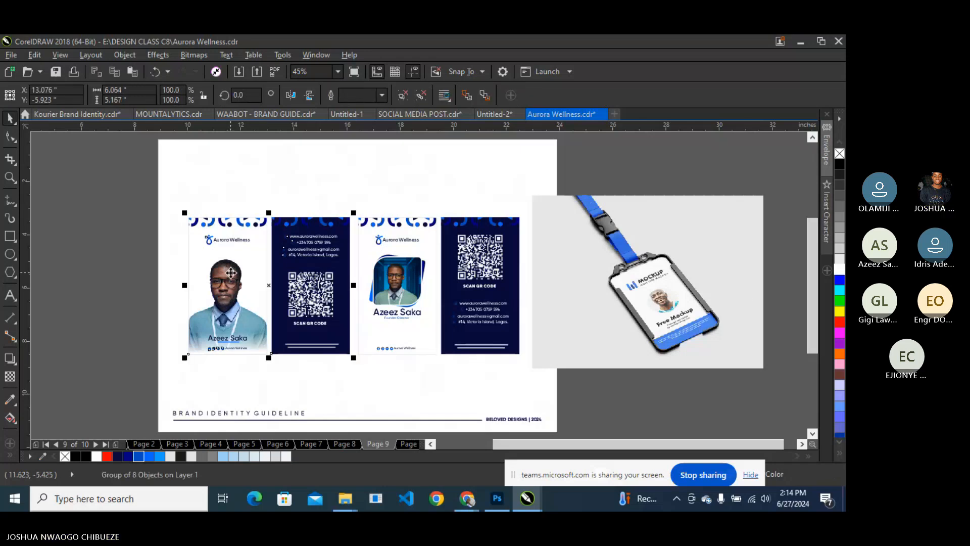
right_click(230, 272)
click(279, 211)
click(105, 191)
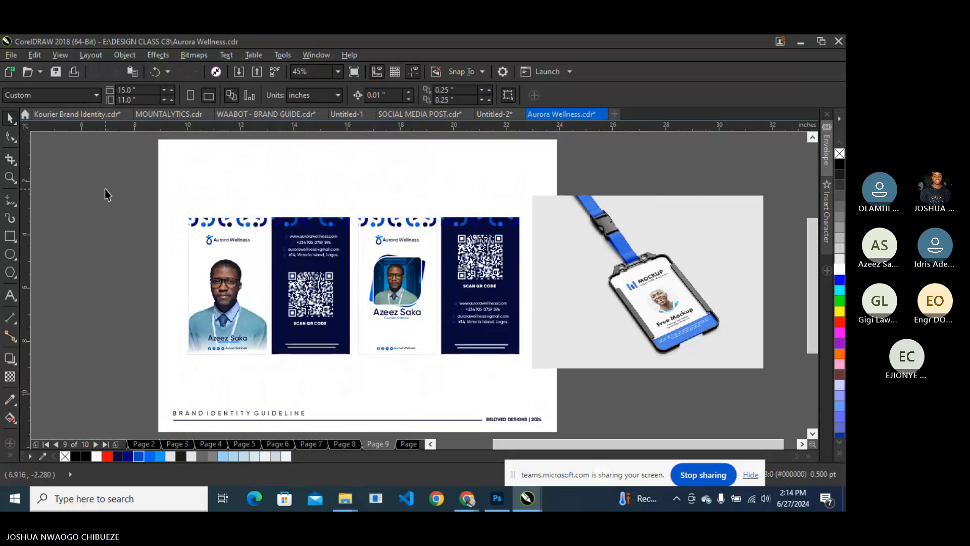
Copy the first front ID card in front of the mockup image, group the copy and place it beside the ID holder.
drag(106, 194, 289, 378)
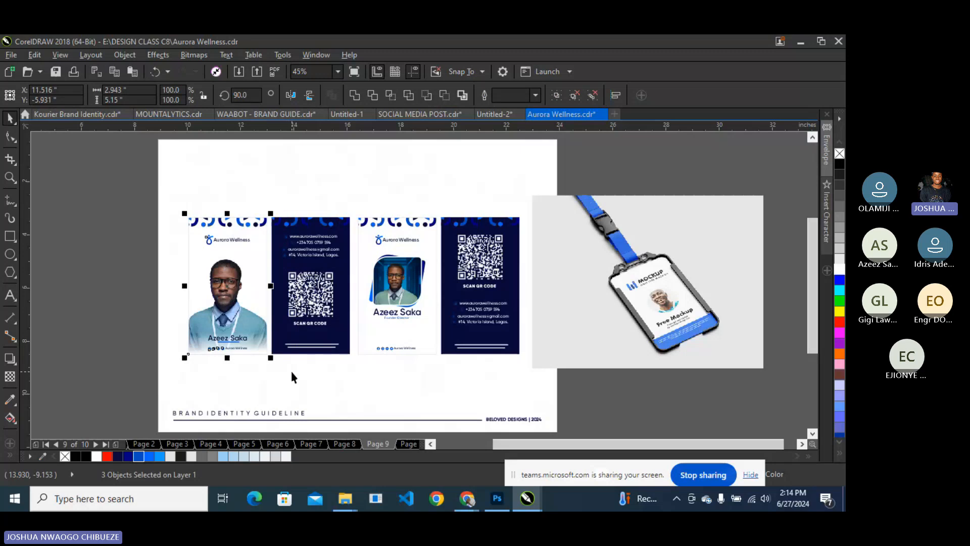
drag(218, 287, 653, 312)
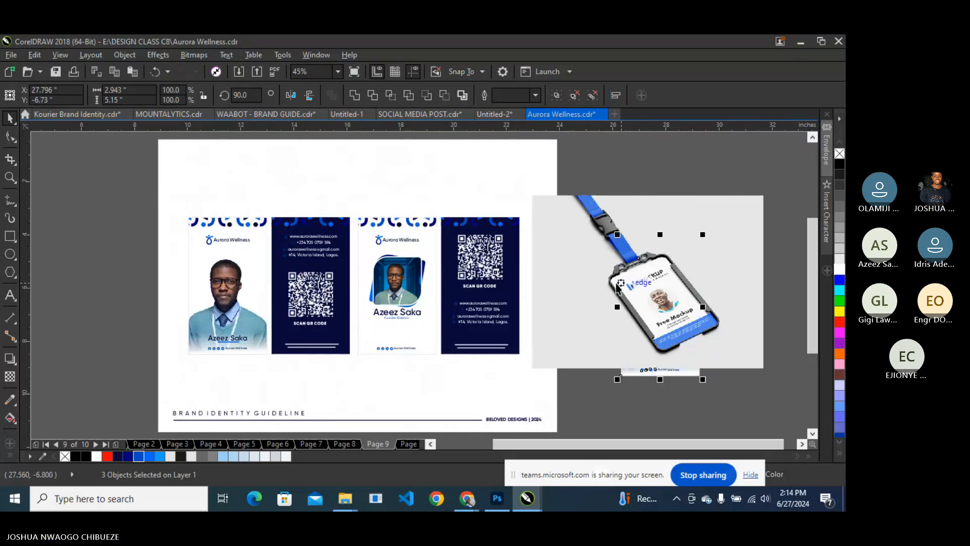
drag(653, 291, 584, 278)
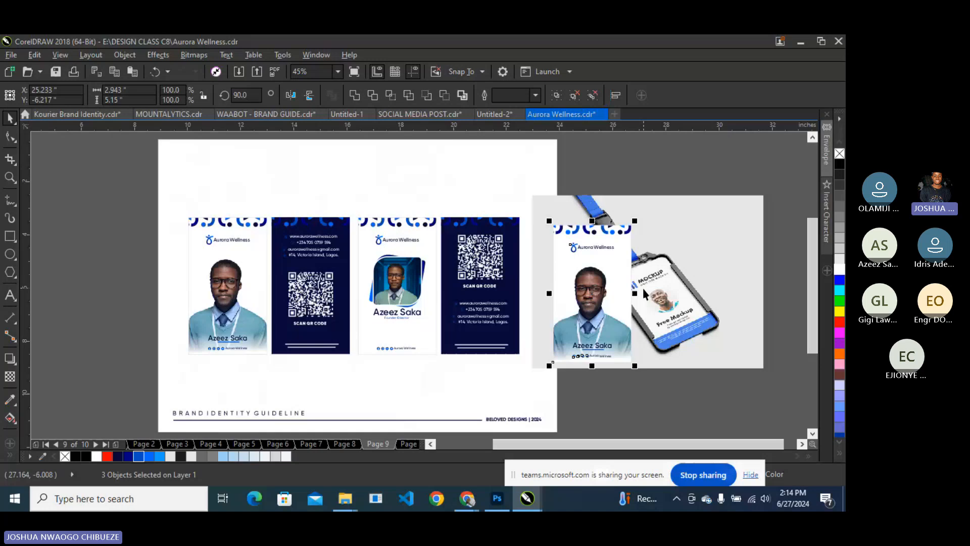
key(ctrl+g)
scroll(749, 305, up, 2)
drag(464, 303, 399, 305)
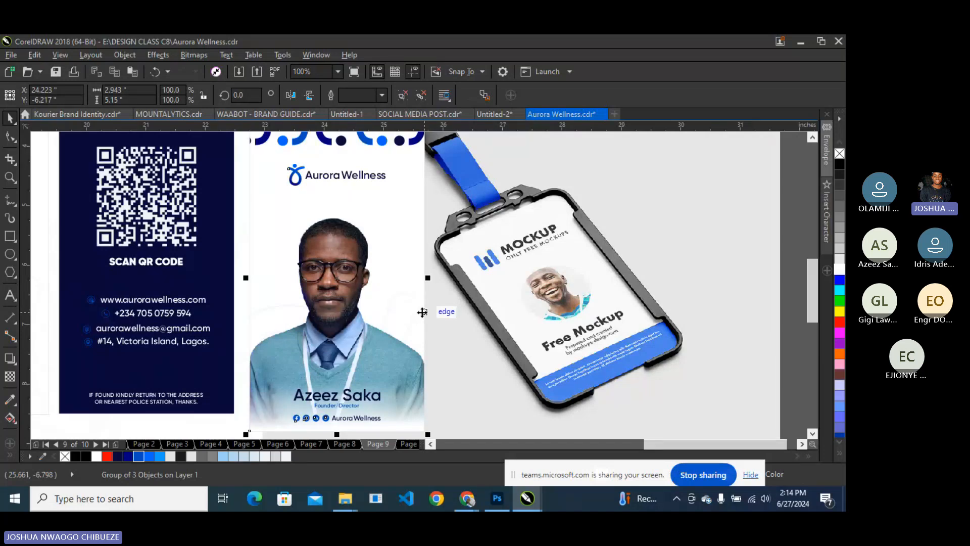
Draw a rectangle over the ID holder in the mockup and reshape it to about 2.7 in wide by 4 in tall.
click(12, 237)
drag(438, 240, 679, 350)
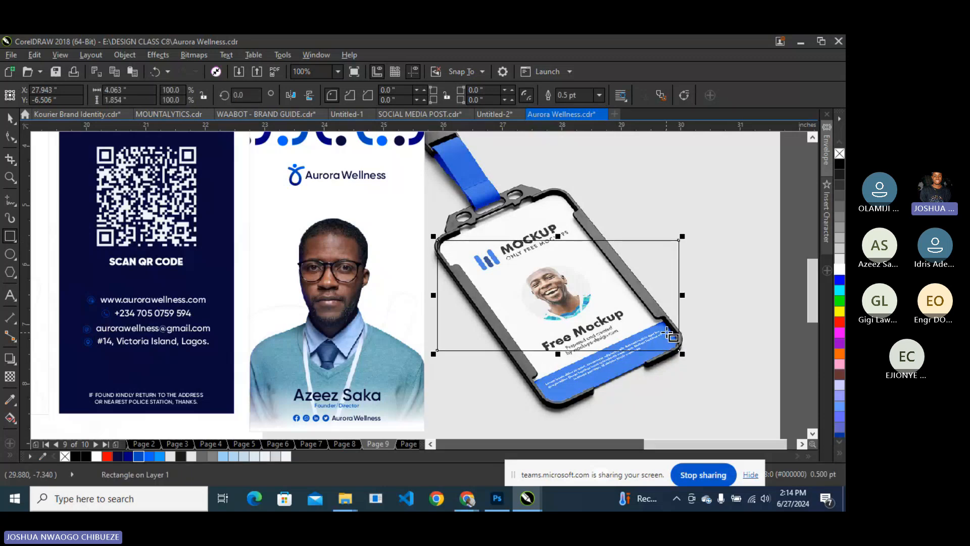
key(space)
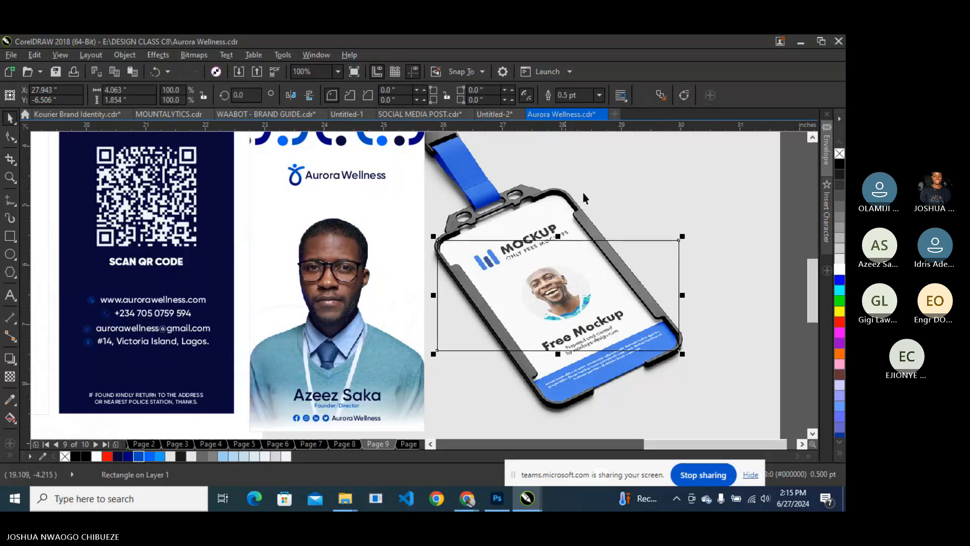
scroll(581, 282, down, 2)
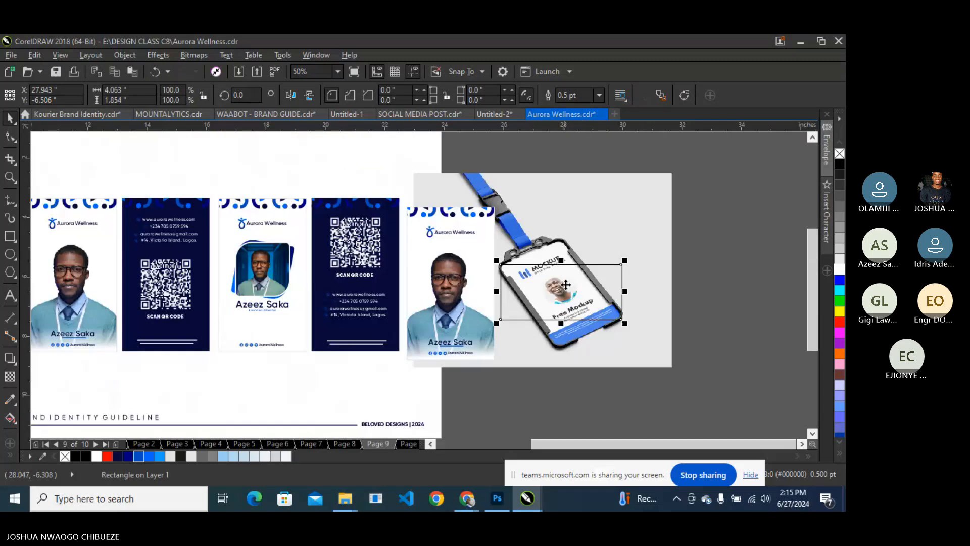
drag(622, 292, 542, 239)
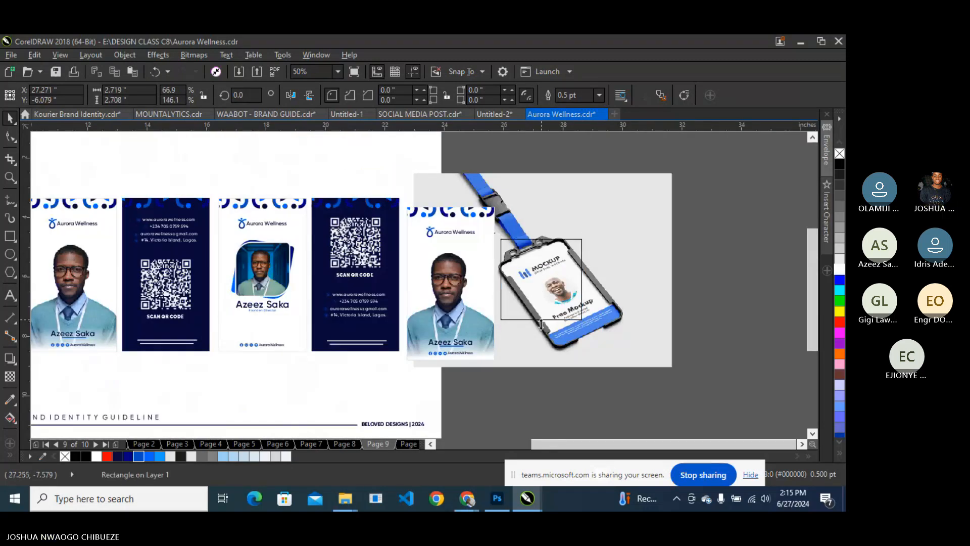
drag(541, 324, 541, 360)
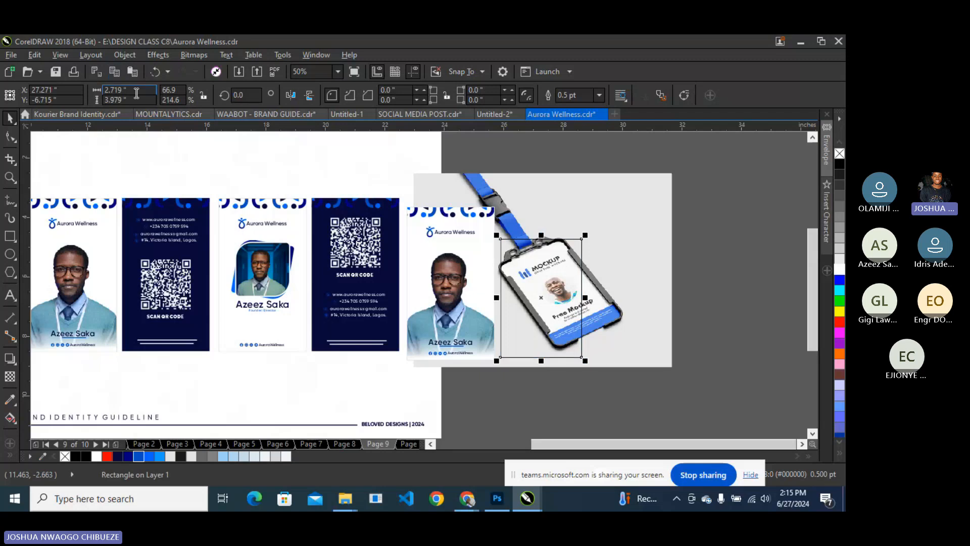
Set the rectangle's size to 3.5 by 2 in and rotate it 90 degrees to stand upright.
drag(136, 91, 26, 83)
text(3.5)
key(Tab)
text(2)
key(Return)
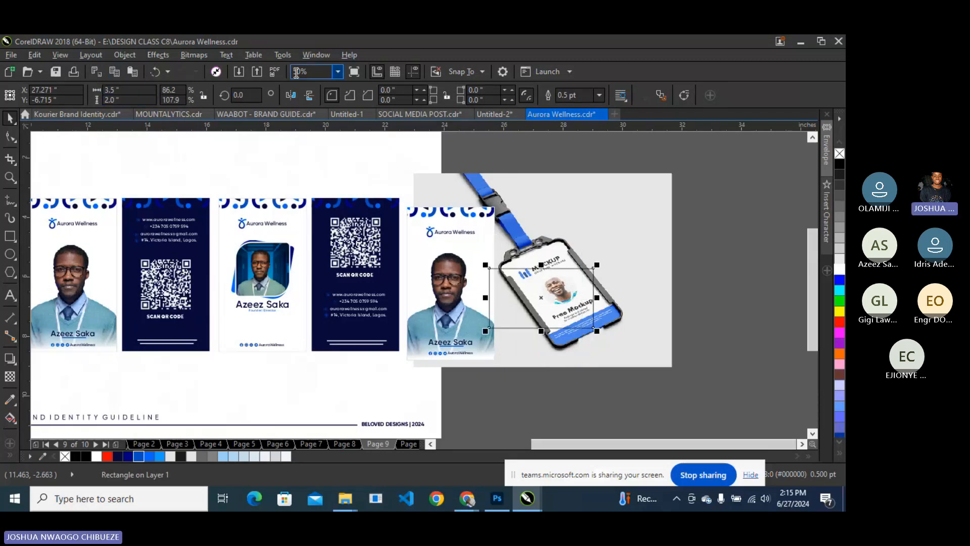
click(243, 94)
text(90)
key(Return)
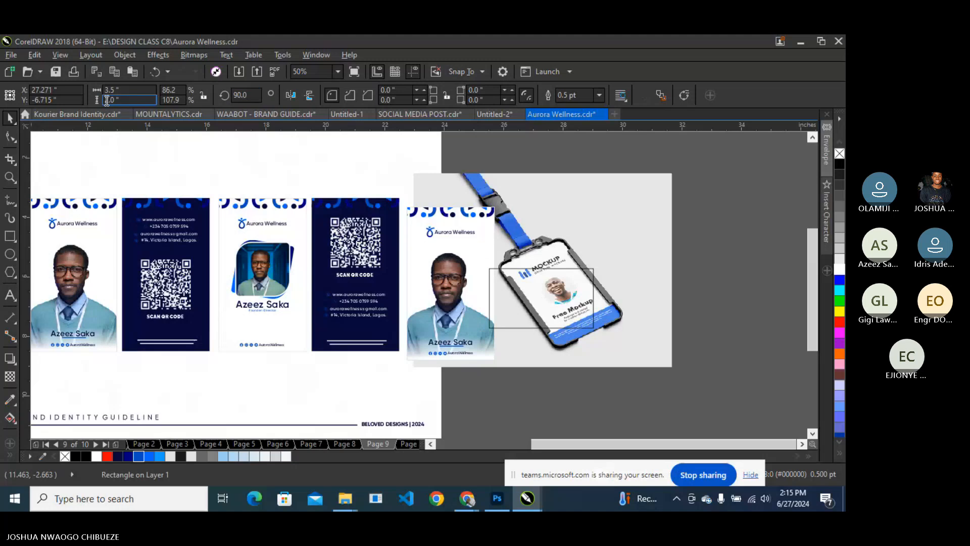
Round all the rectangle's corners to a radius of about 0.188 in with the Shape tool.
scroll(610, 217, up, 3)
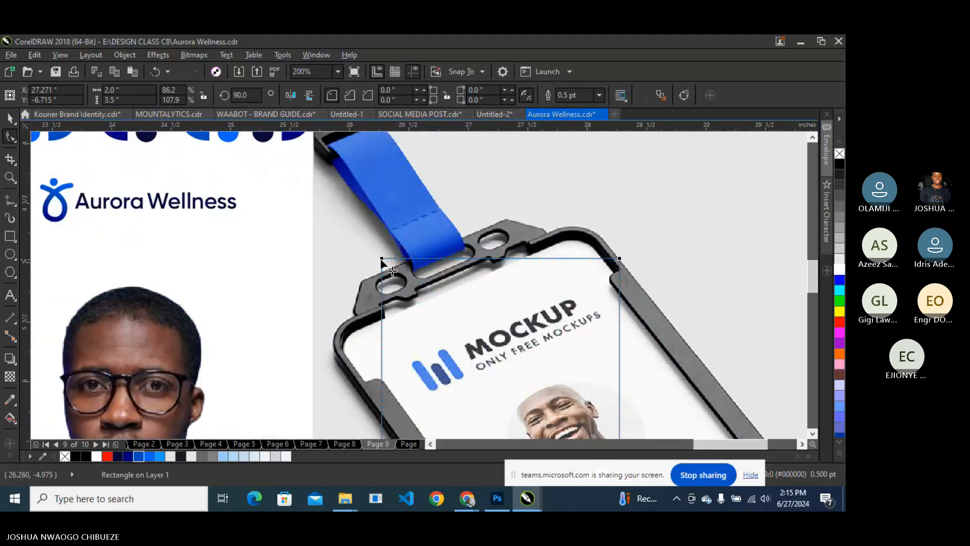
drag(382, 261, 406, 258)
scroll(379, 245, down, 2)
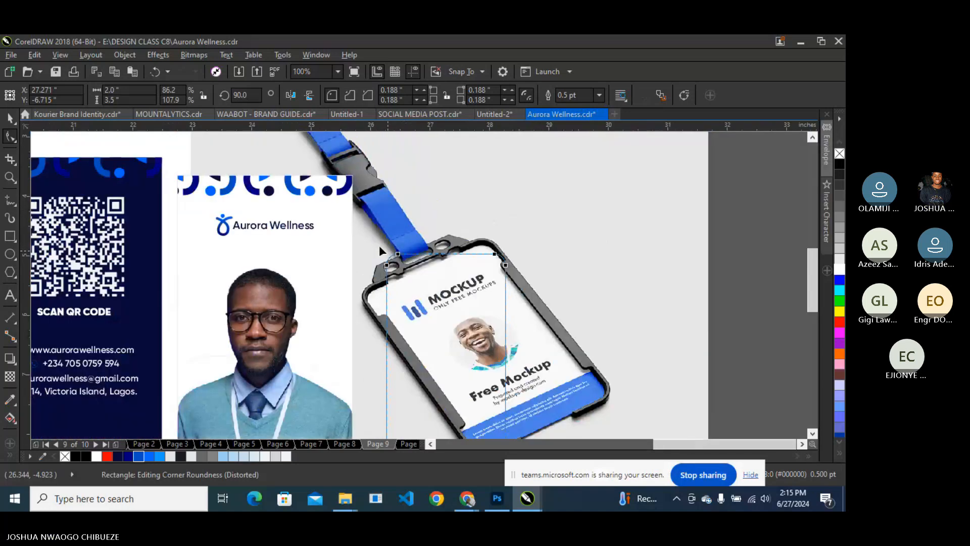
click(9, 123)
scroll(449, 244, down, 1)
scroll(480, 330, up, 1)
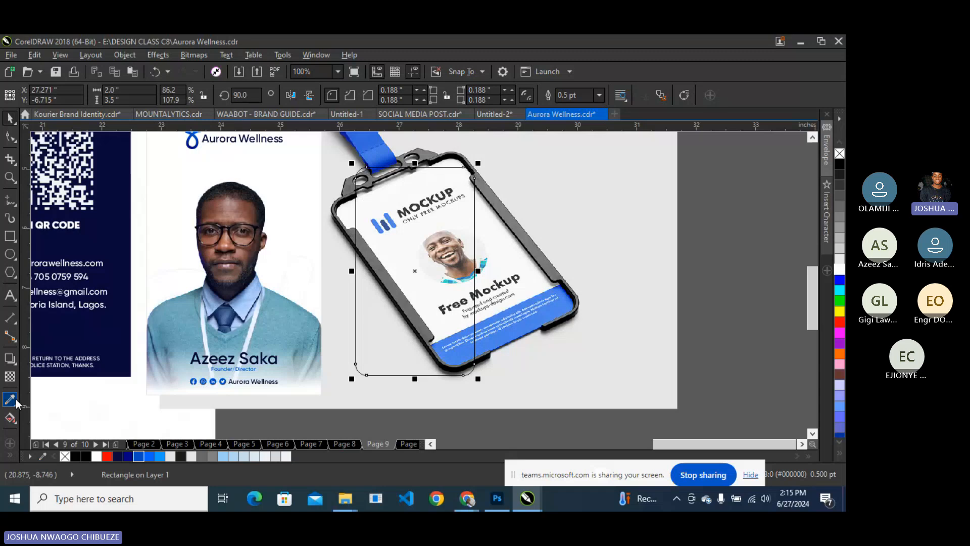
Apply the Envelope tool to the rectangle, fitting its two lower corners to the ID holder's and removing the right middle node.
click(14, 366)
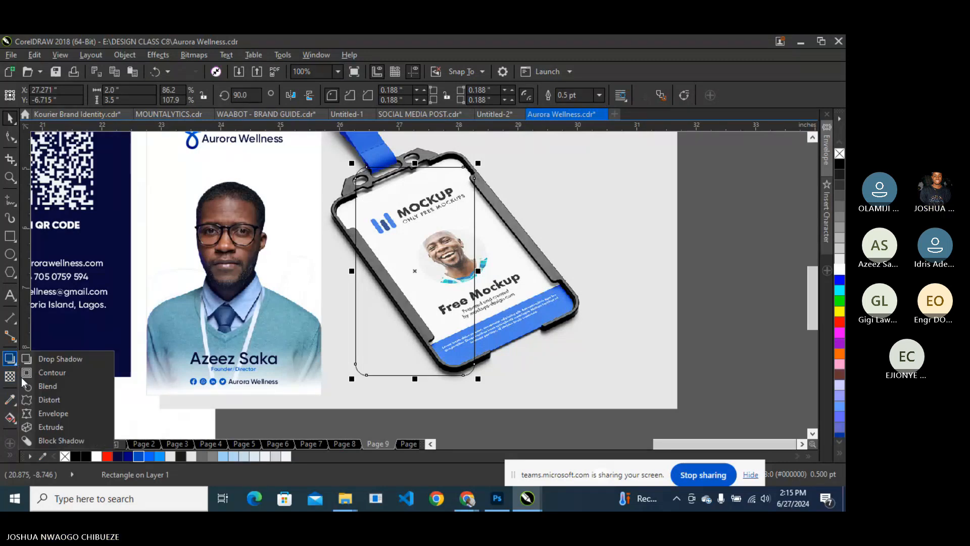
key(Escape)
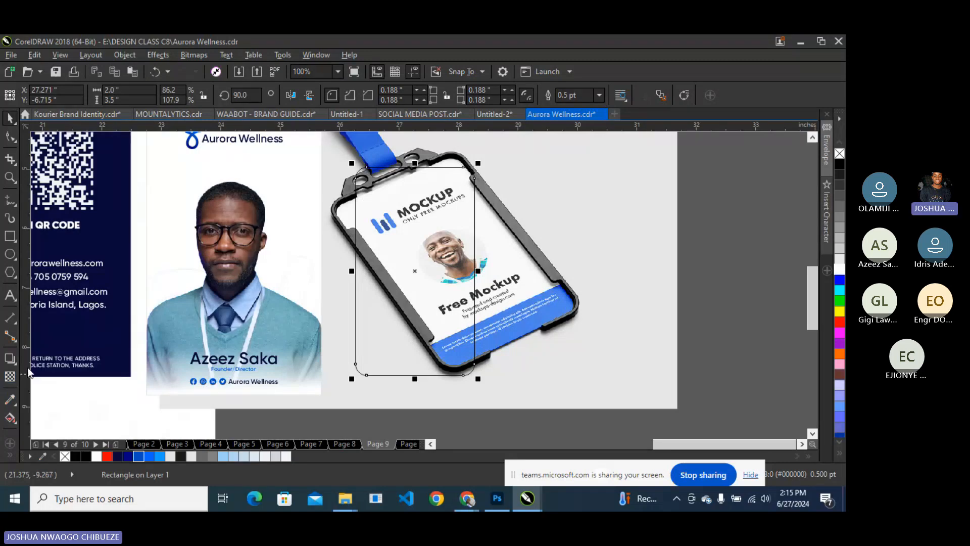
click(27, 367)
click(56, 425)
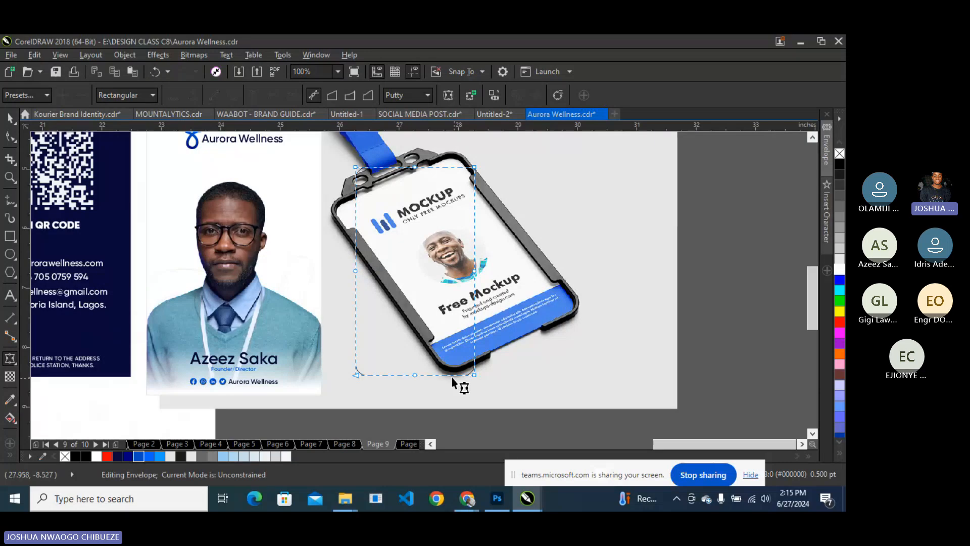
drag(332, 155, 422, 260)
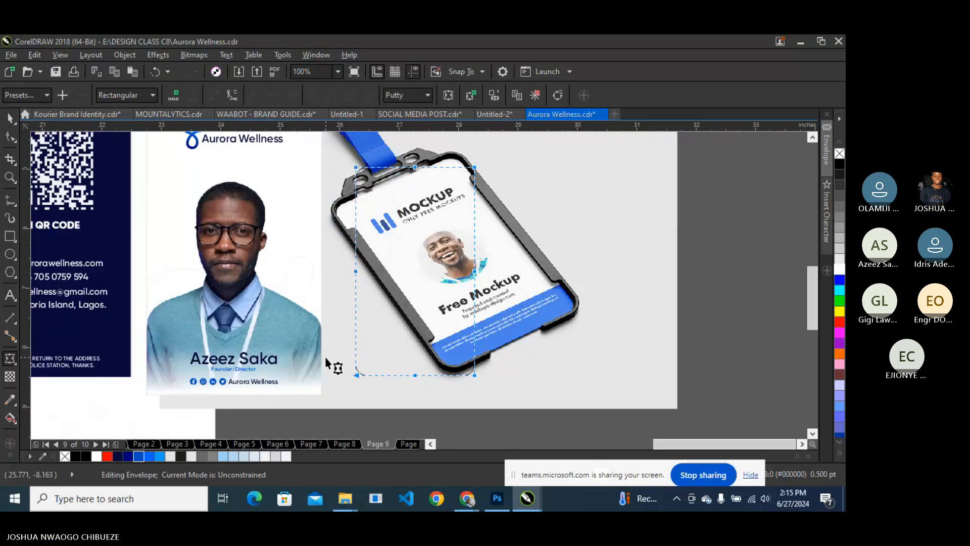
drag(336, 368, 576, 305)
double_click(475, 272)
drag(408, 356, 513, 346)
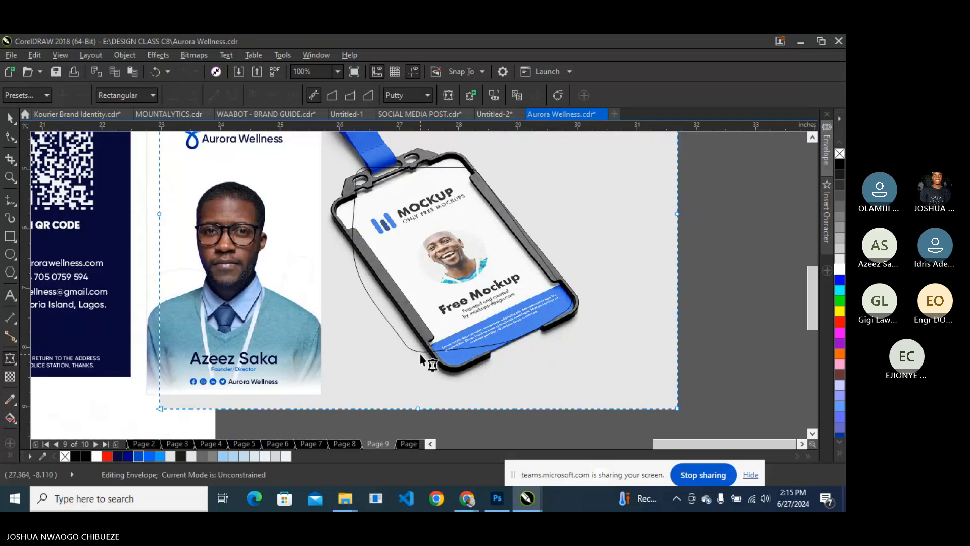
drag(413, 354, 453, 367)
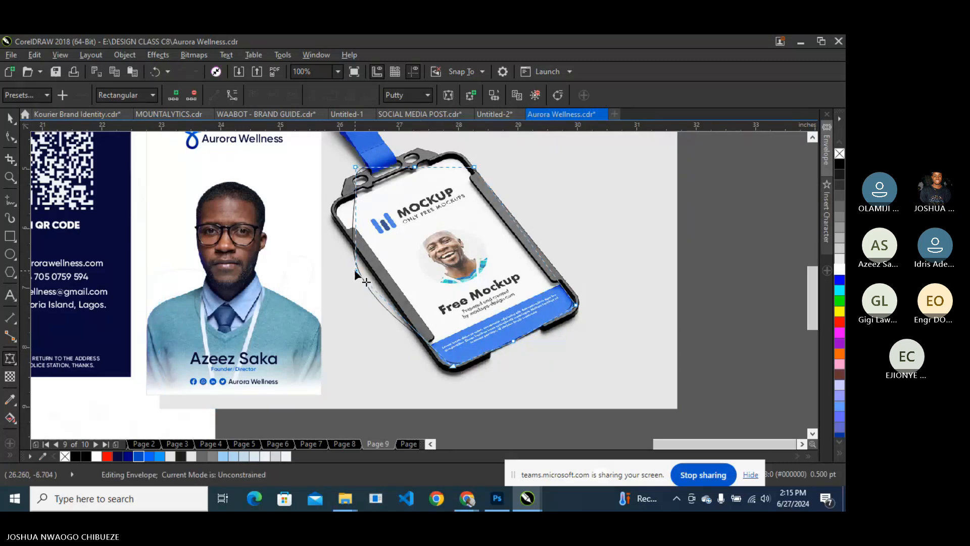
Remove the envelope's left and top middle nodes and fit its two upper corners to the ID holder's upper corners.
double_click(355, 271)
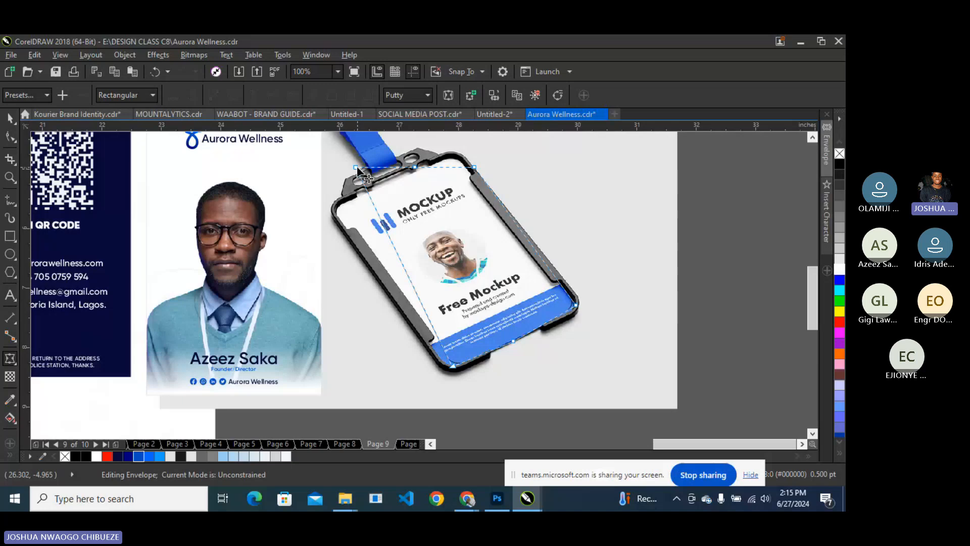
drag(355, 167, 332, 209)
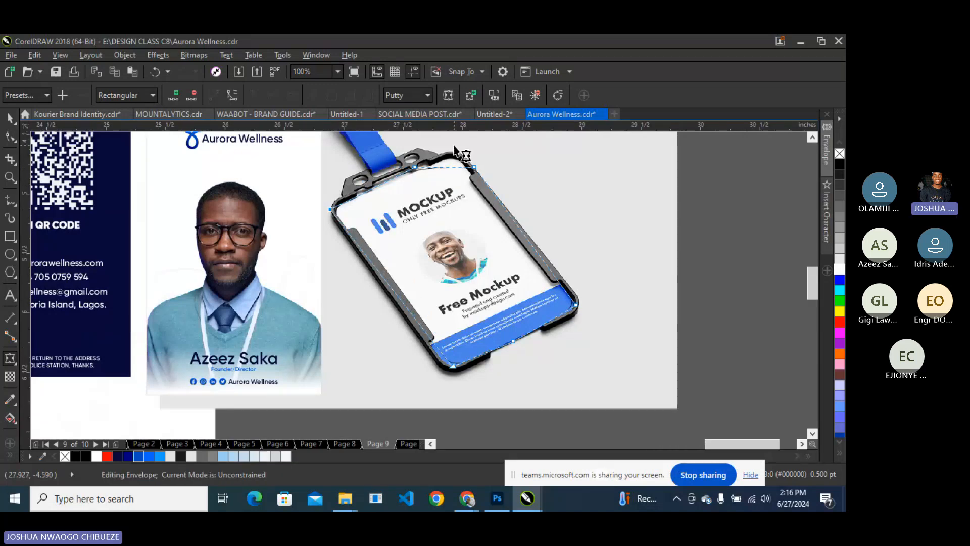
scroll(454, 143, up, 1)
drag(495, 191, 457, 163)
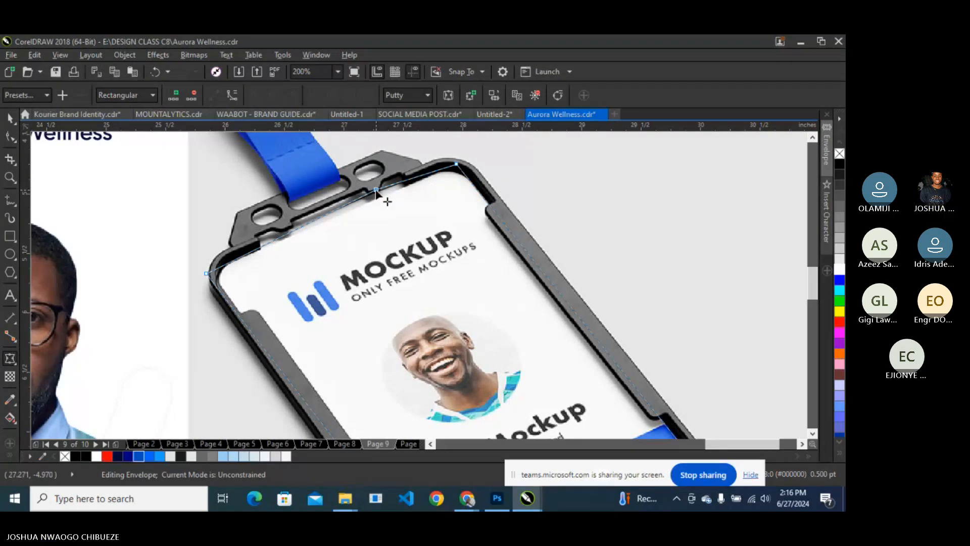
scroll(384, 202, down, 2)
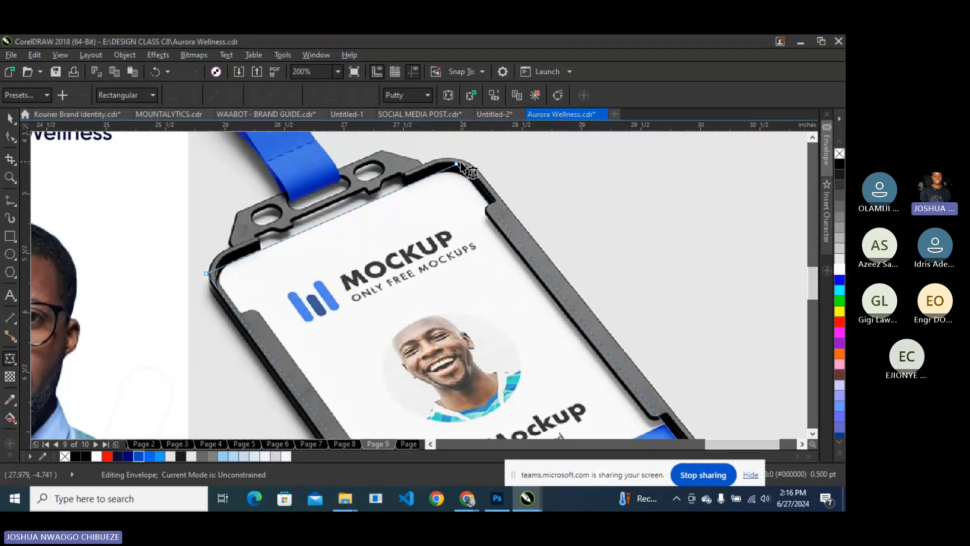
Fine-tune the upper-left envelope corner so the rectangle follows the outer edge of the ID holder frame.
scroll(465, 163, up, 5)
scroll(445, 189, down, 6)
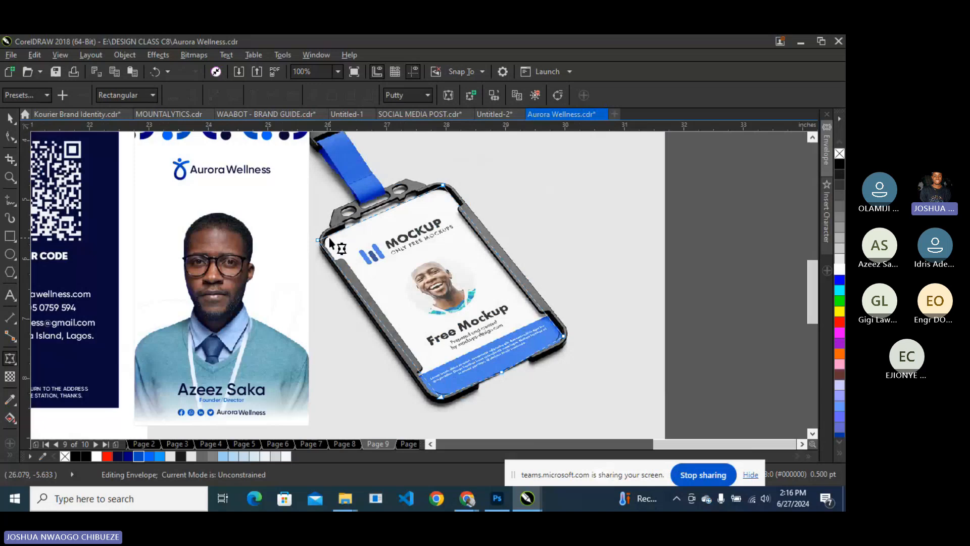
scroll(315, 251, up, 3)
scroll(316, 253, down, 2)
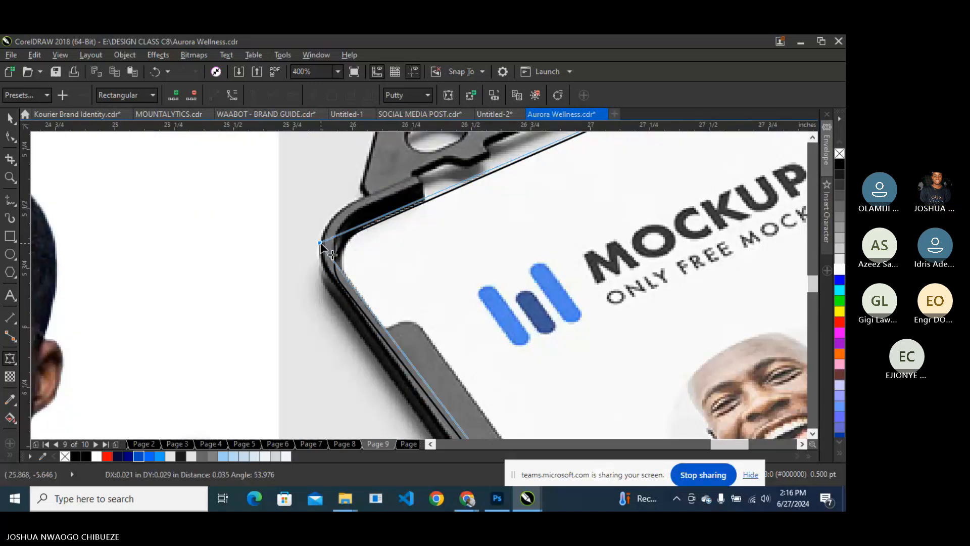
scroll(327, 260, down, 3)
scroll(328, 258, up, 2)
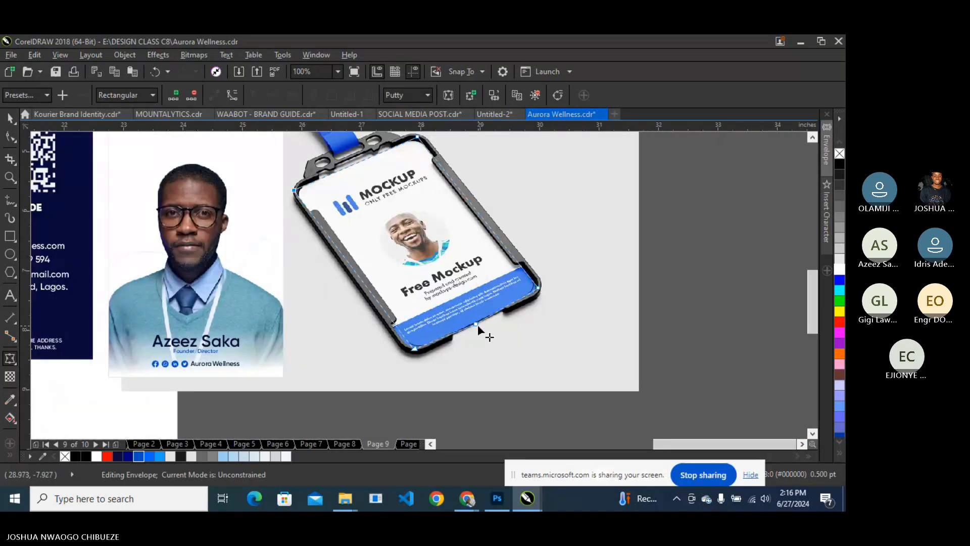
Move the lower-left envelope corner slightly outward so the rectangle follows the holder frame's lower-left curve.
scroll(475, 315, up, 2)
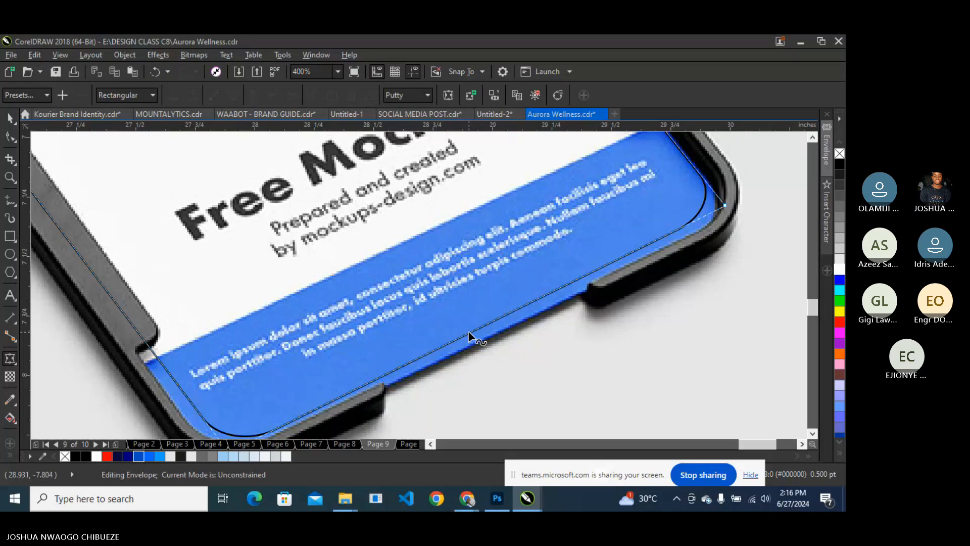
scroll(472, 330, down, 1)
scroll(337, 402, up, 1)
click(318, 397)
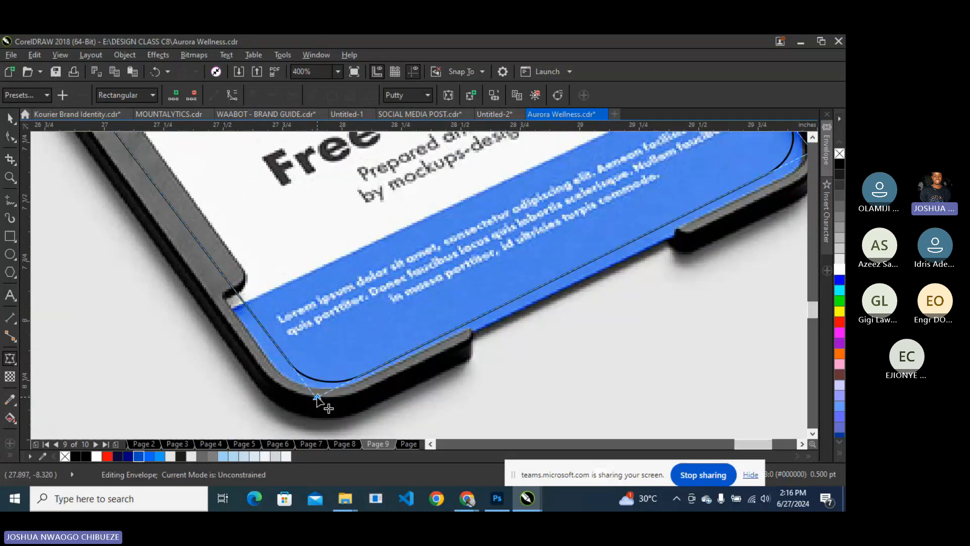
drag(317, 396, 322, 412)
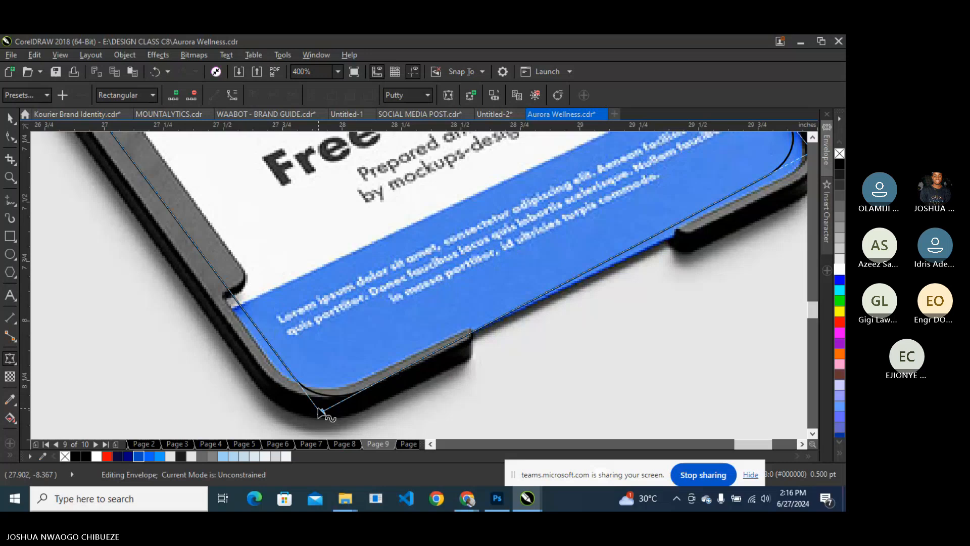
drag(319, 409, 308, 408)
scroll(498, 341, down, 3)
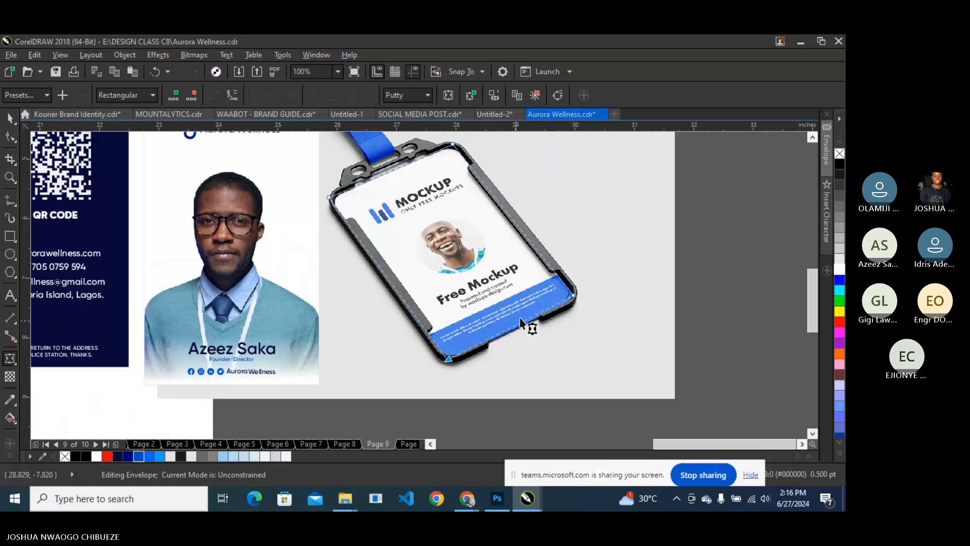
Move the lower-right envelope corner outward so the rectangle reaches the inner edge of the holder frame.
scroll(520, 322, up, 3)
scroll(627, 291, up, 1)
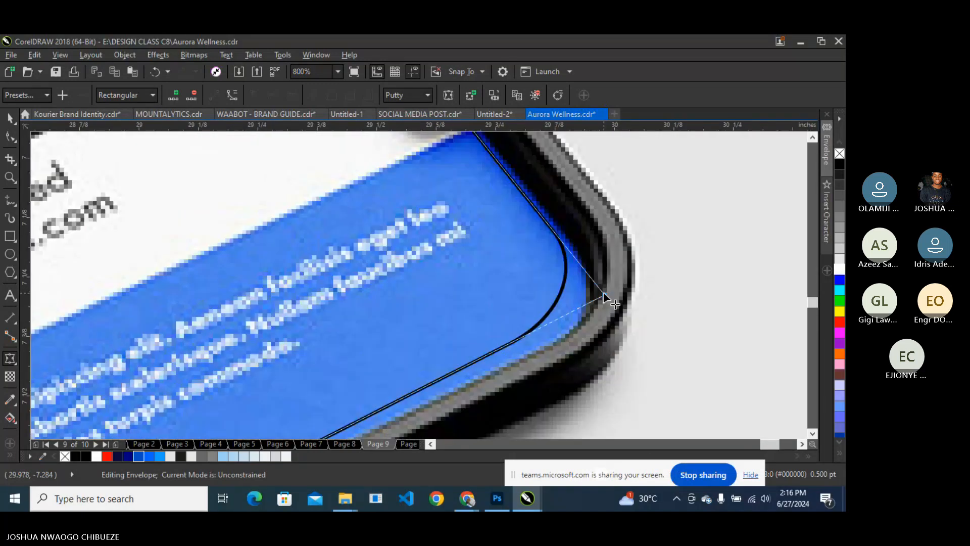
drag(603, 292, 626, 300)
scroll(625, 300, down, 1)
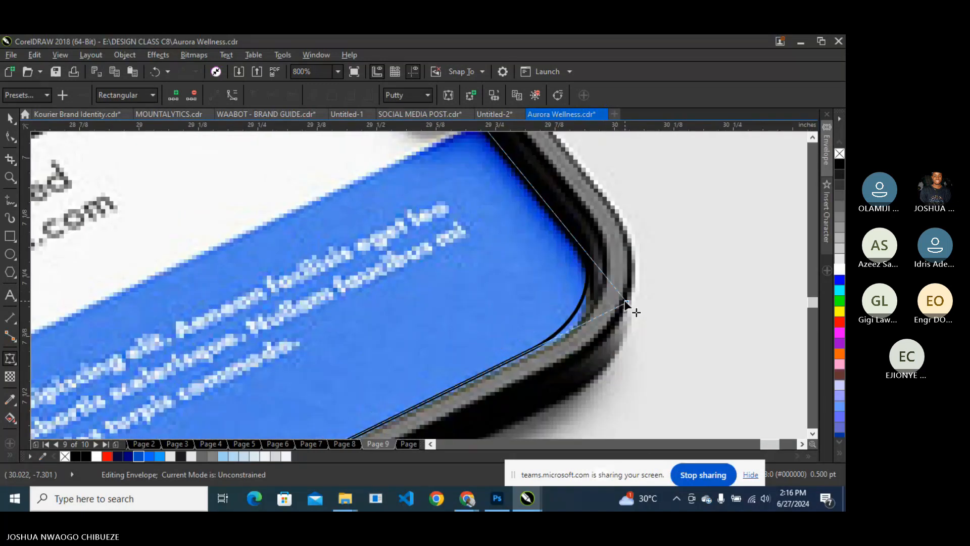
scroll(629, 301, down, 1)
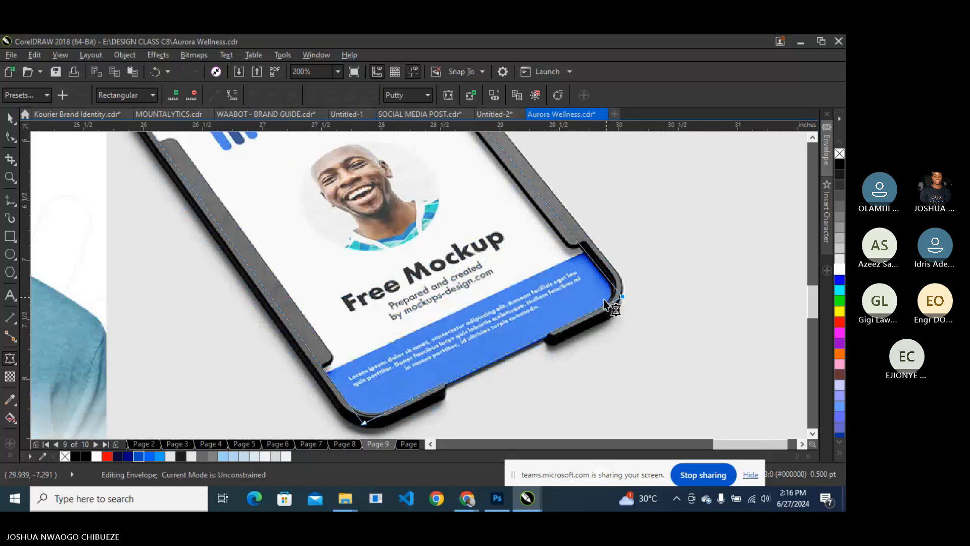
scroll(467, 371, down, 1)
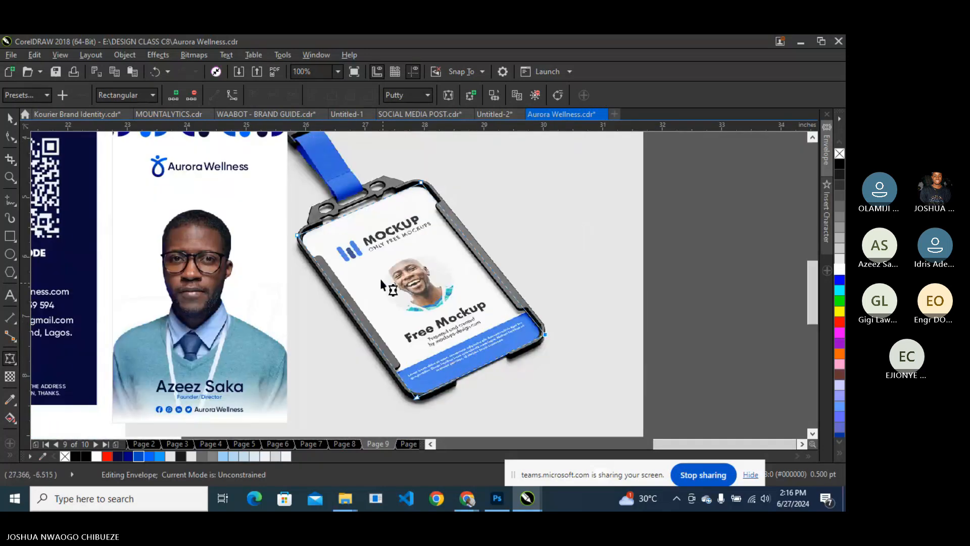
Nudge the upper-left envelope corner slightly upward and check the rectangle's fit along the holder's upper edge.
scroll(346, 216, up, 1)
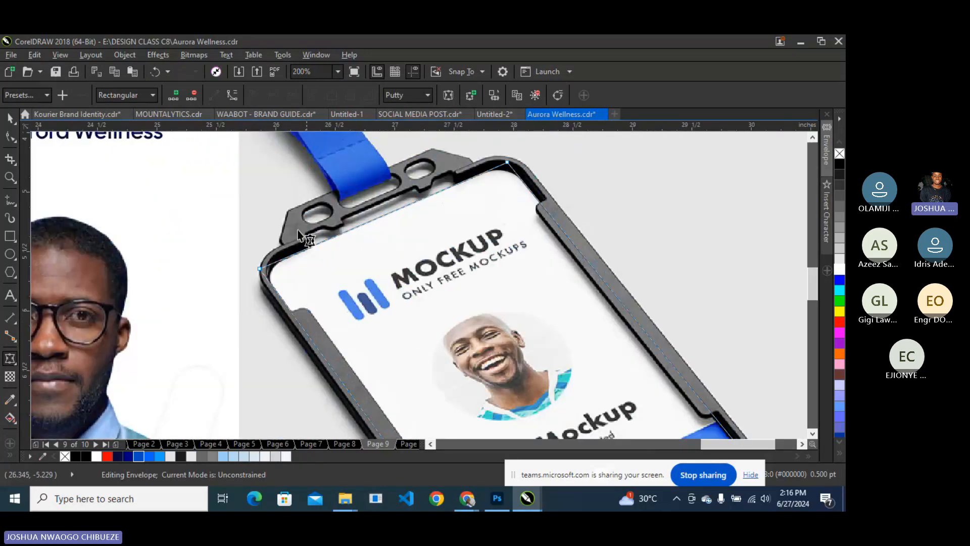
scroll(298, 235, up, 1)
mouse_move(281, 296)
mouse_down()
mouse_move(292, 304)
mouse_move(283, 289)
mouse_up()
scroll(283, 289, down, 2)
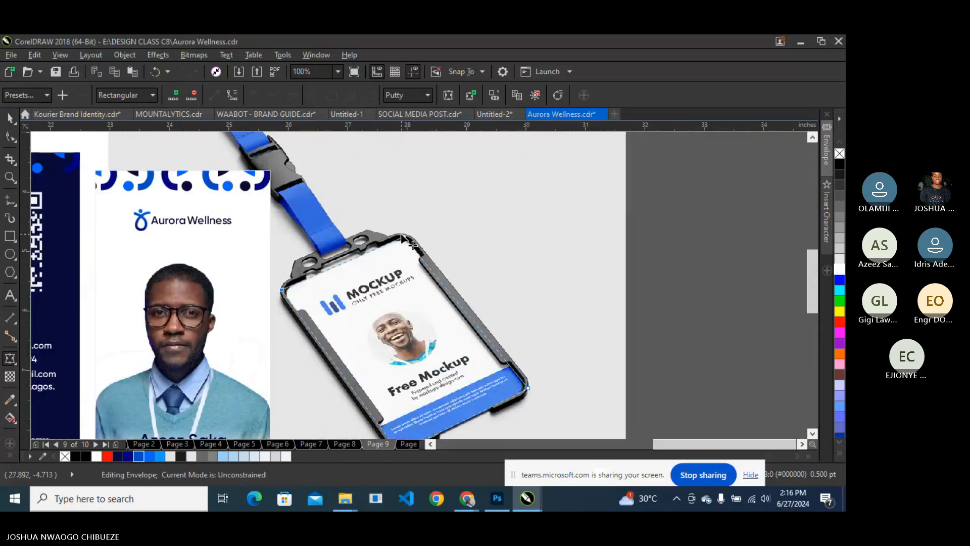
scroll(339, 231, up, 2)
scroll(349, 254, down, 4)
scroll(338, 272, up, 2)
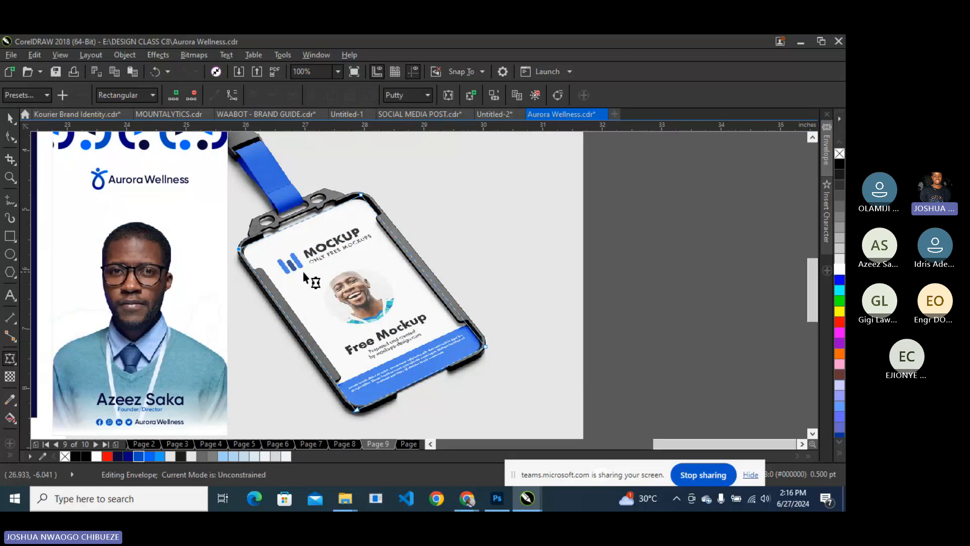
scroll(303, 273, down, 1)
Place a spare copy of the front ID card design to the right of the mockup image and move the original toward the holder.
click(10, 118)
click(261, 271)
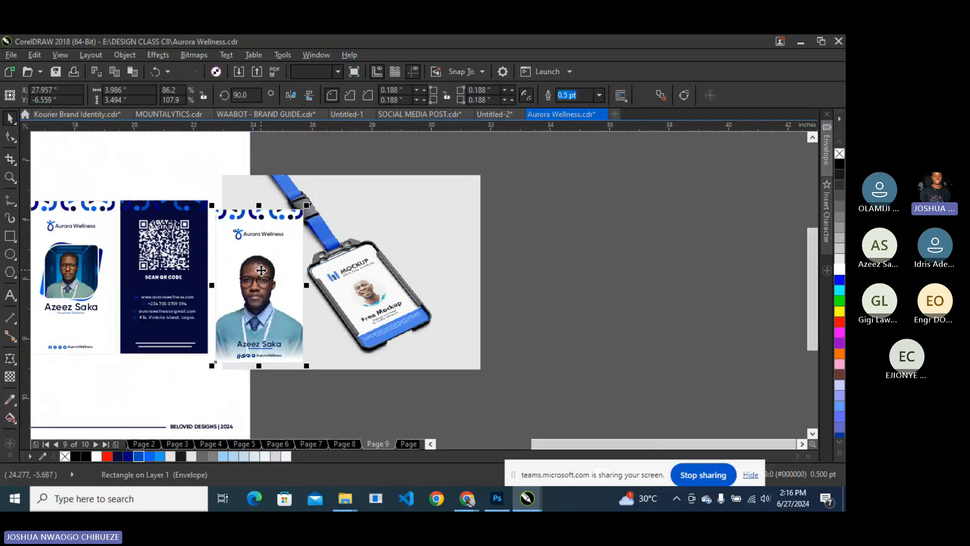
drag(261, 270, 285, 265)
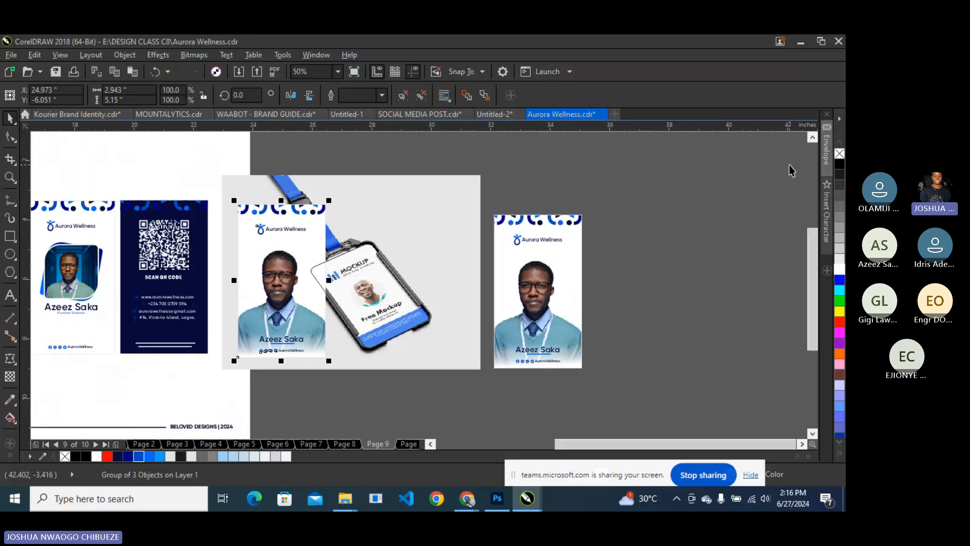
Try to shape the grouped card design with an envelope created from the rounded rectangle on the holder.
click(825, 160)
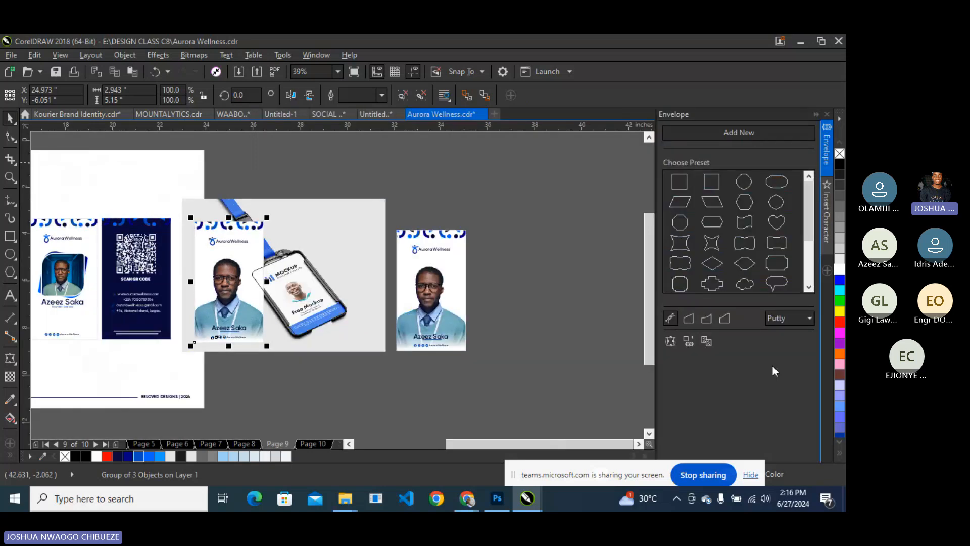
click(689, 342)
click(307, 291)
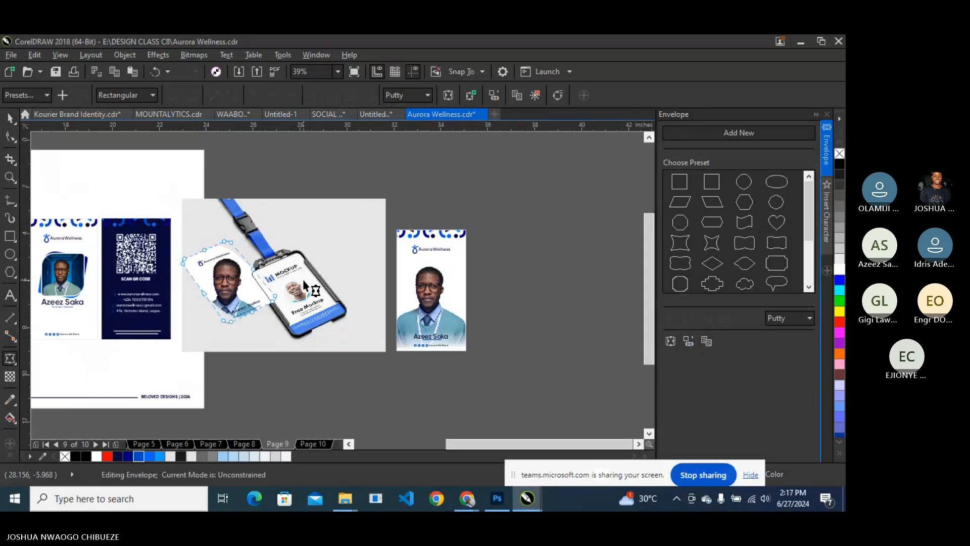
key(ctrl+z)
key(Escape)
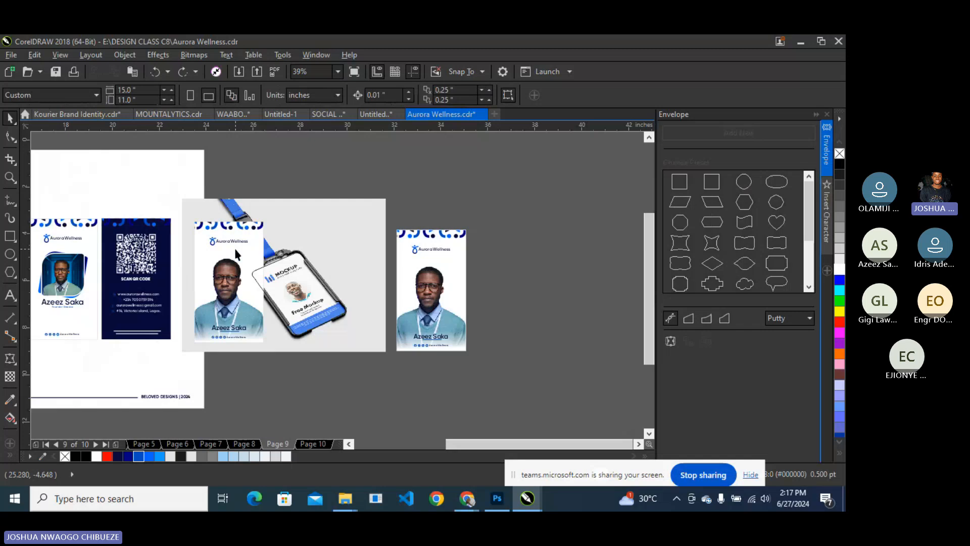
Reposition the grouped card design beside the holder and convert it to a 300 dpi RGB bitmap.
drag(235, 248, 208, 251)
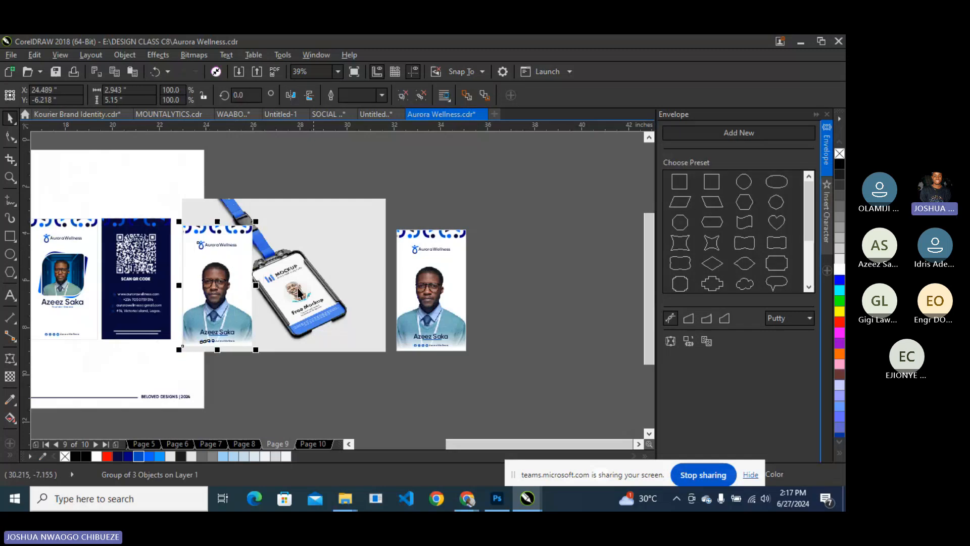
mouse_move(223, 272)
mouse_down()
mouse_move(225, 286)
mouse_move(235, 263)
mouse_up()
click(194, 55)
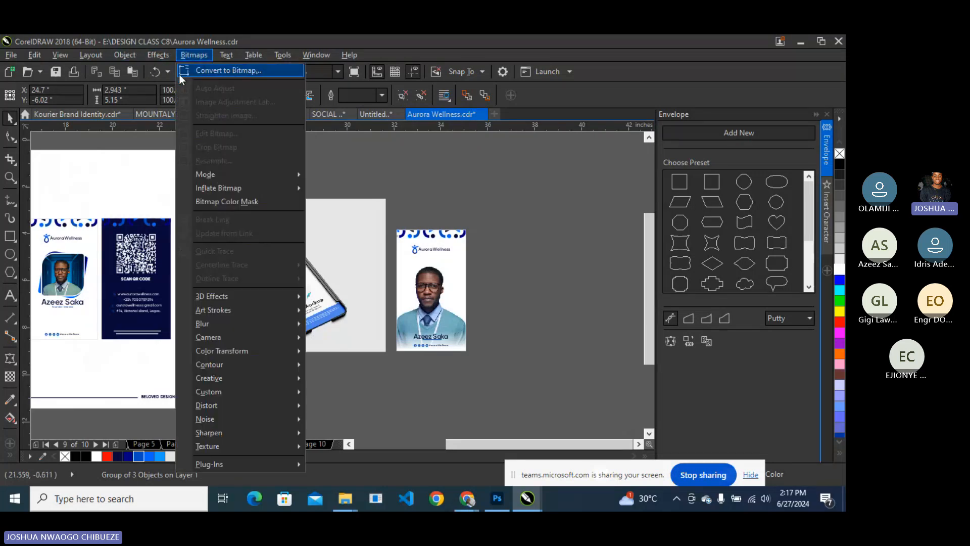
click(218, 71)
click(376, 330)
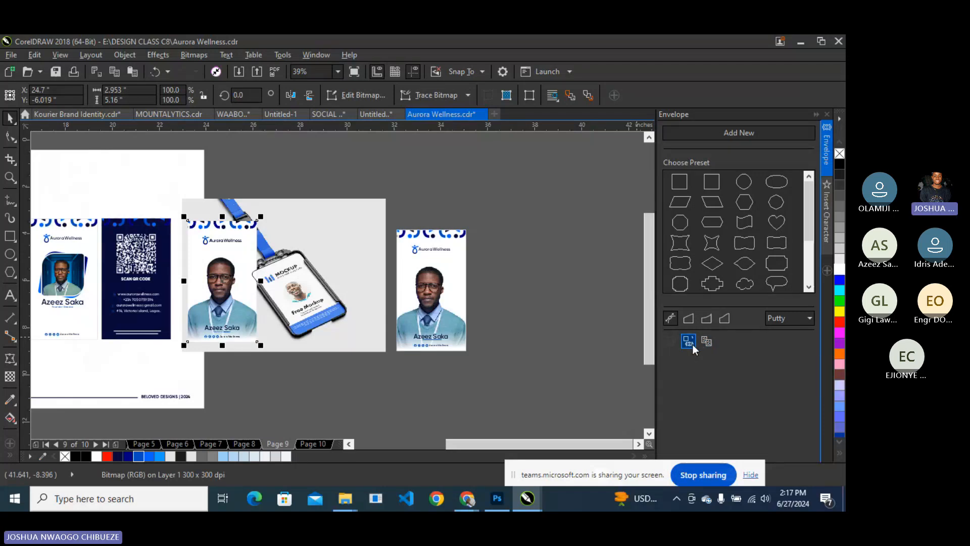
Try to apply the holder rectangle's envelope to the full-size card bitmap, and undo it.
click(292, 283)
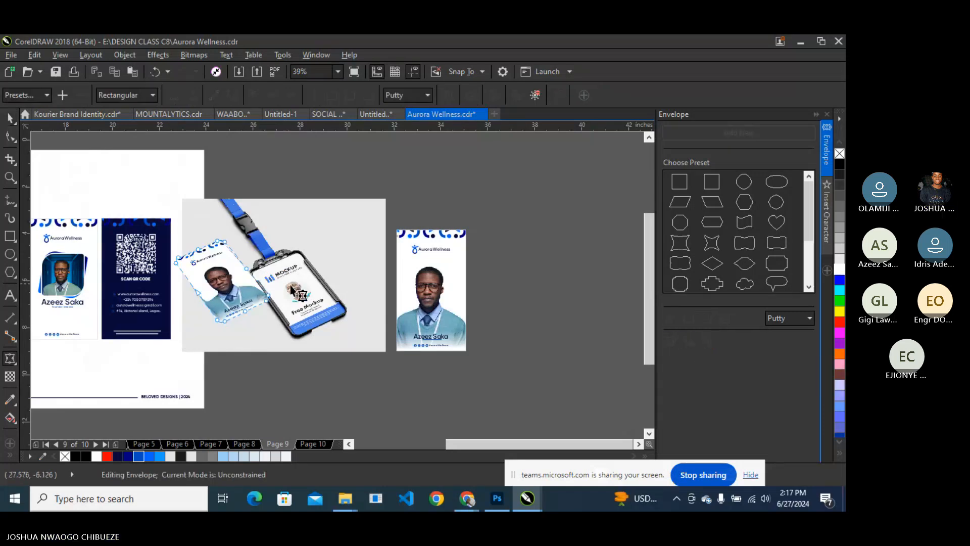
click(9, 119)
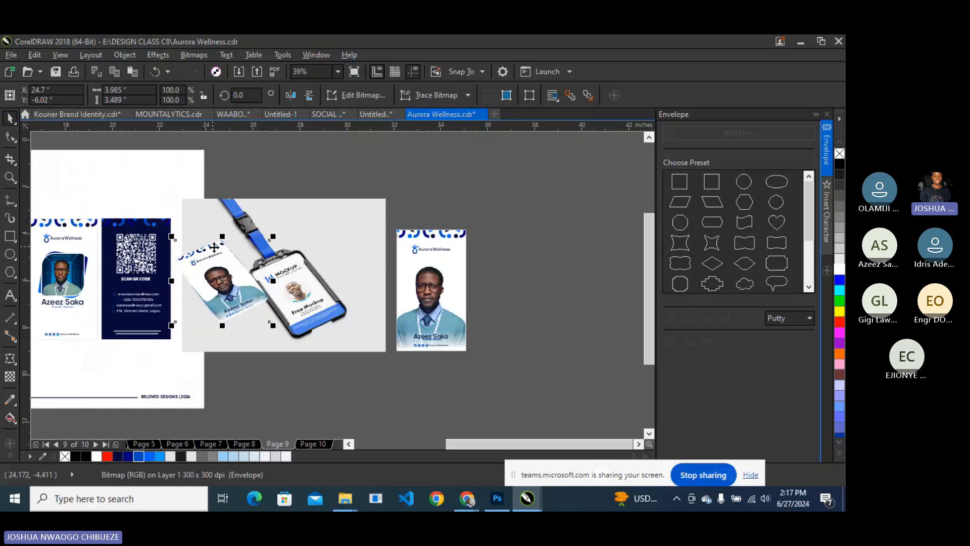
scroll(250, 267, up, 2)
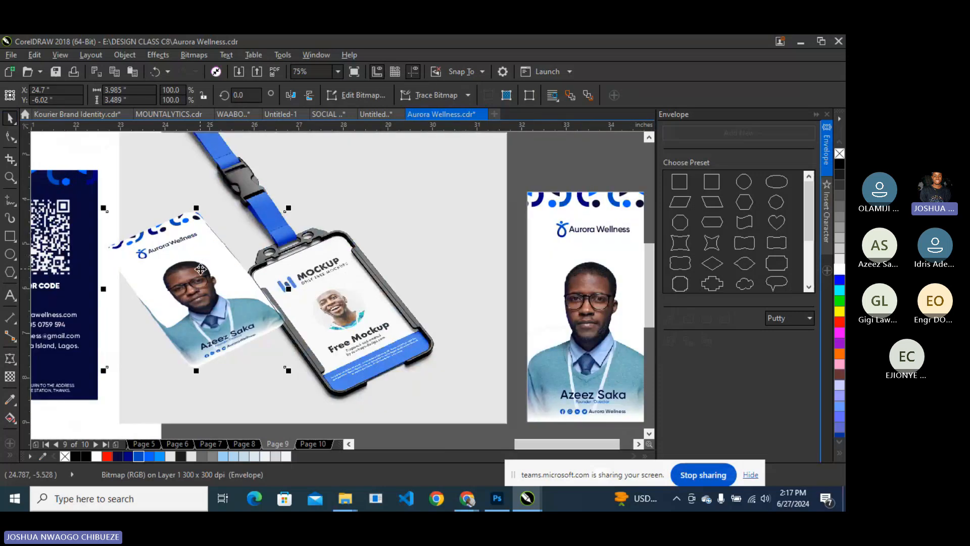
scroll(200, 257, up, 2)
scroll(205, 278, down, 2)
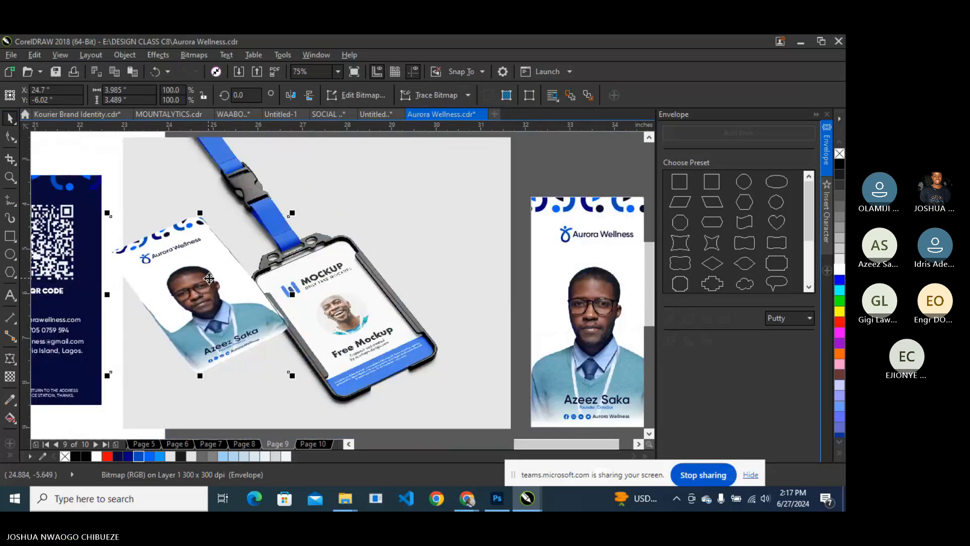
click(194, 238)
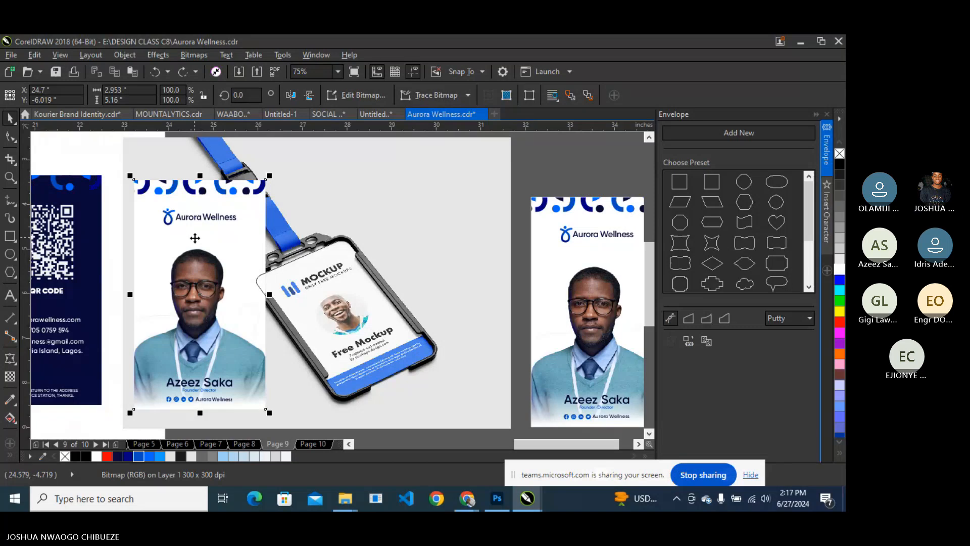
Scale the card bitmap down to about 2.272 by 3.97 in and position it just beside the holder.
drag(194, 238, 189, 257)
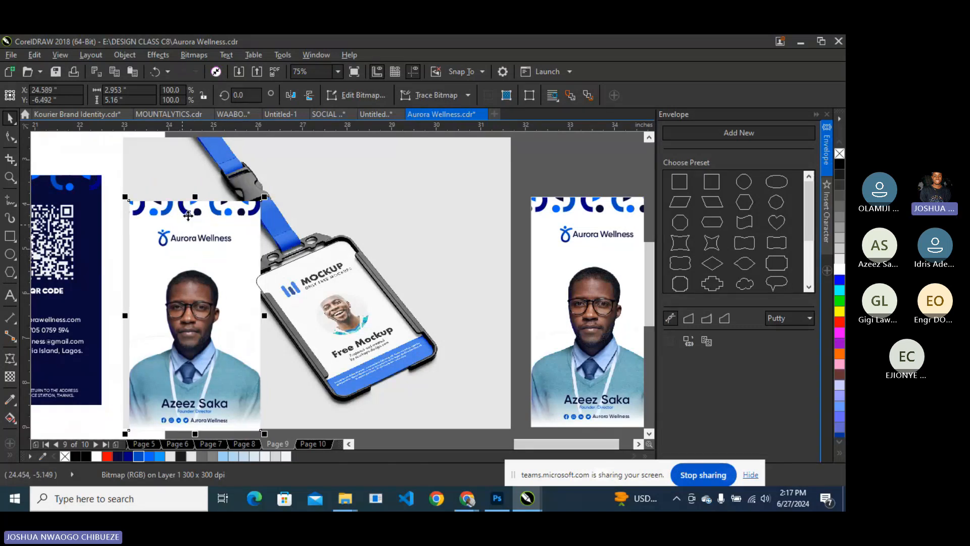
drag(264, 196, 243, 229)
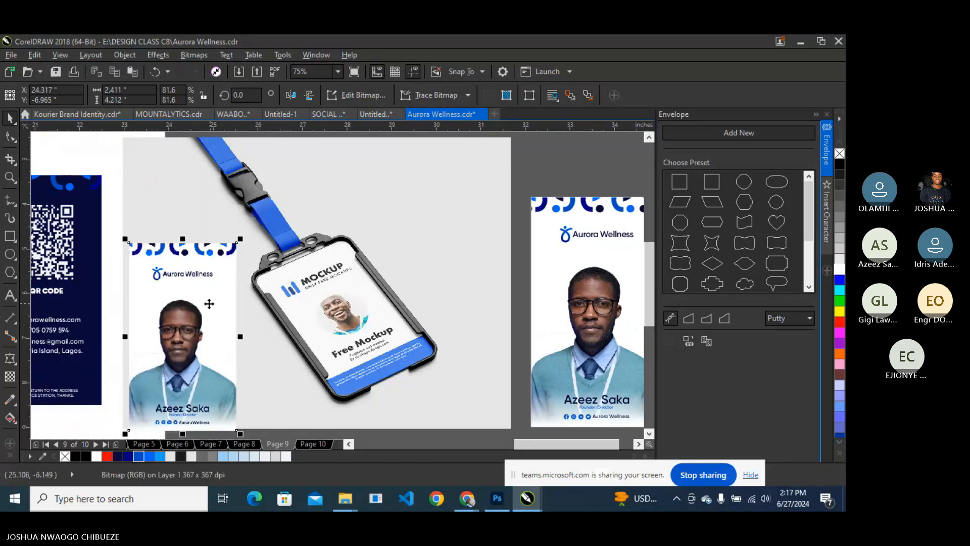
drag(210, 306, 235, 302)
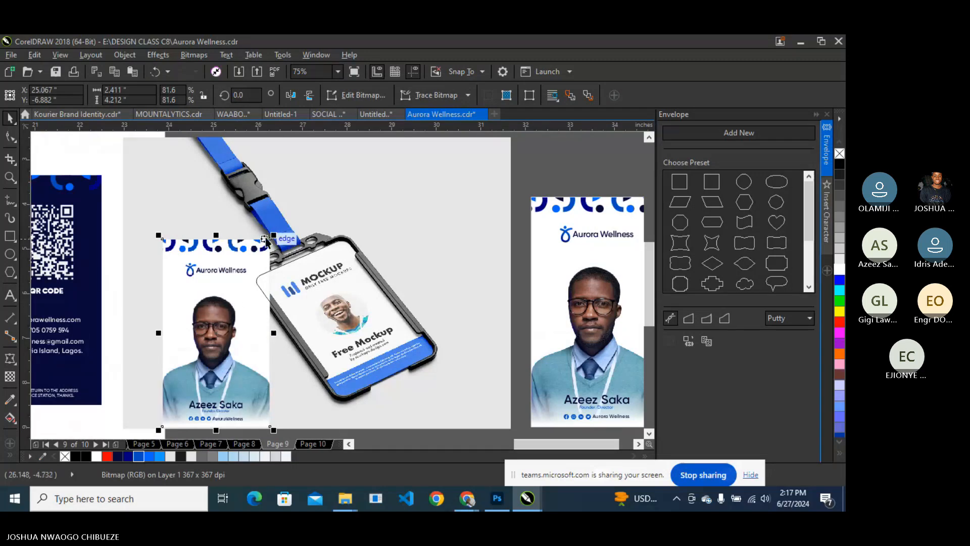
drag(274, 235, 269, 246)
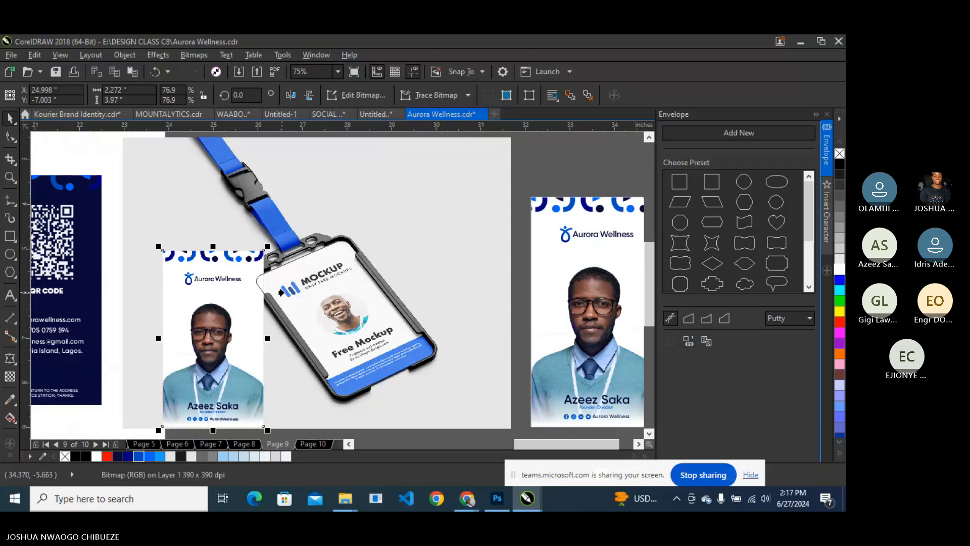
Shape the scaled card bitmap with an envelope created from the holder rectangle and align it with that rectangle.
click(297, 285)
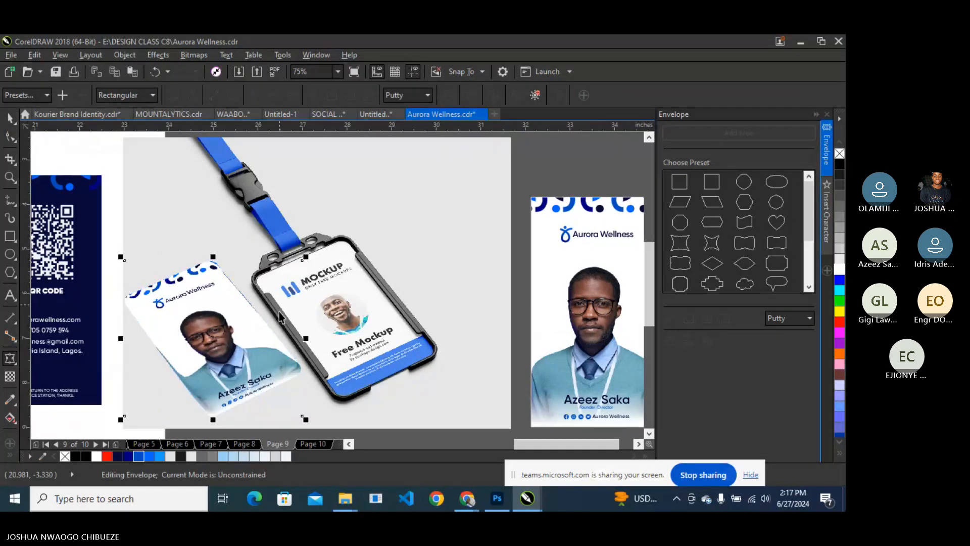
key(space)
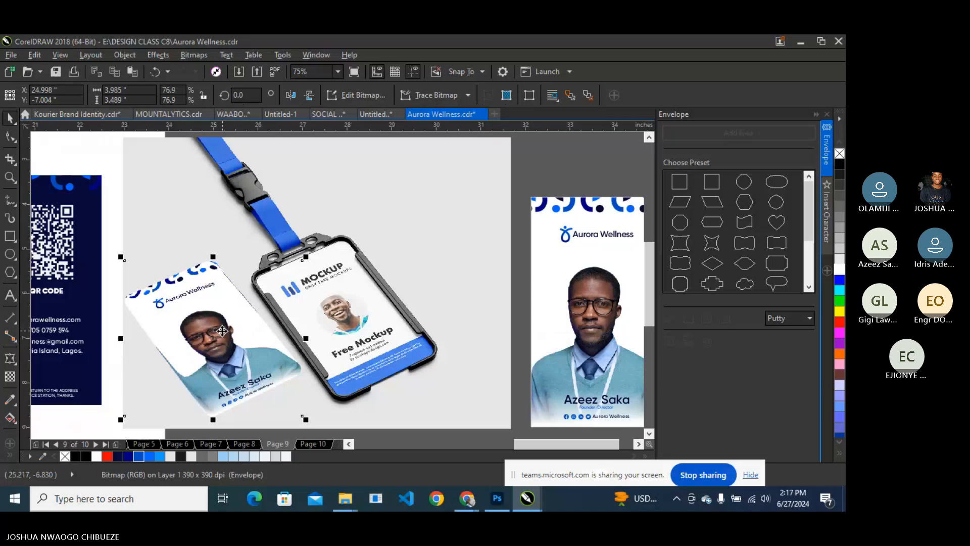
shift+click(333, 310)
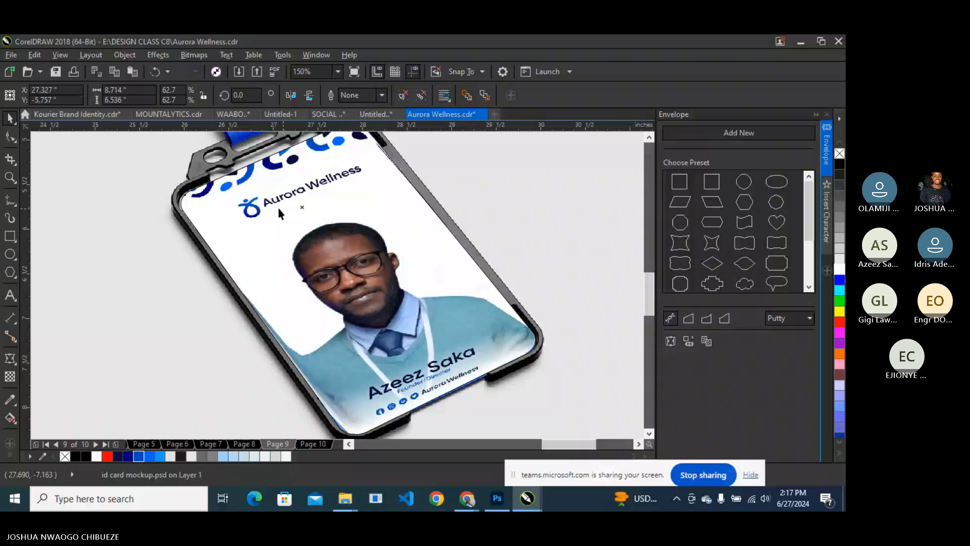
Try moving the rectangle outline away from under the card, and undo back to the card lying beside the holder.
drag(279, 208, 219, 238)
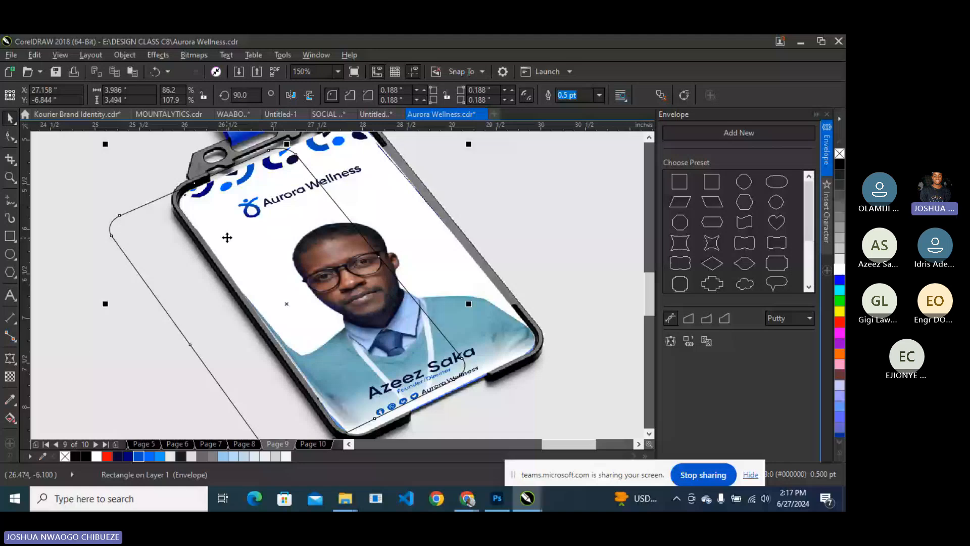
key(ctrl+z)
key(F3)
PowerClip the angled card bitmap inside the rectangle on the holder and fit its contents with Fill Frame Proportionally.
drag(193, 256, 338, 308)
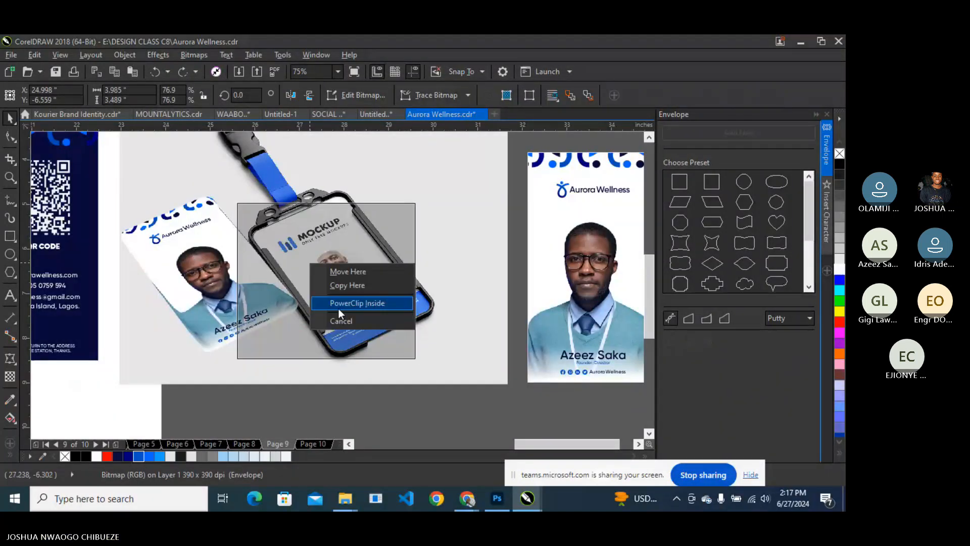
click(338, 308)
right_click(327, 298)
mouse_move(422, 156)
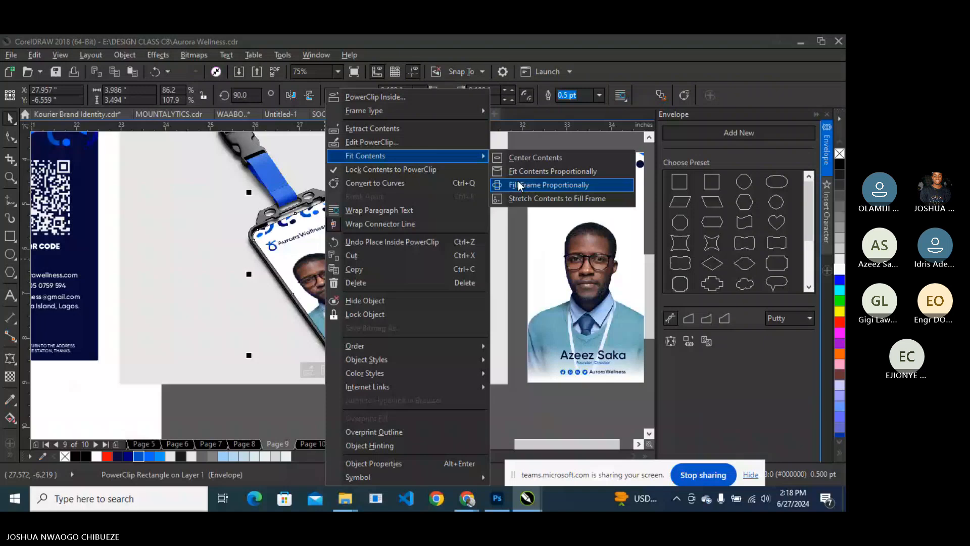
click(517, 181)
Edit the PowerClip contents on the holder and enlarge the card bitmap to about 4.199 by 3.676 in.
right_click(330, 152)
click(375, 142)
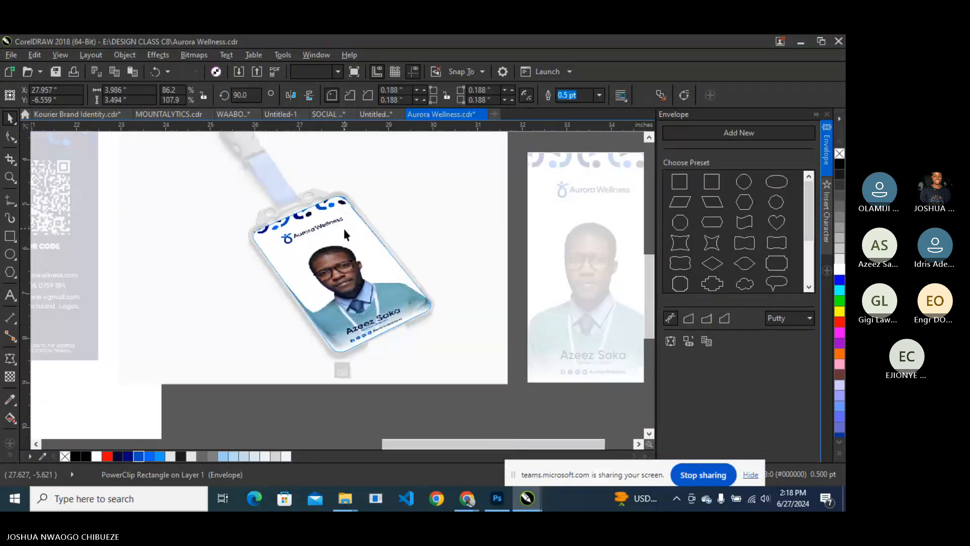
click(344, 228)
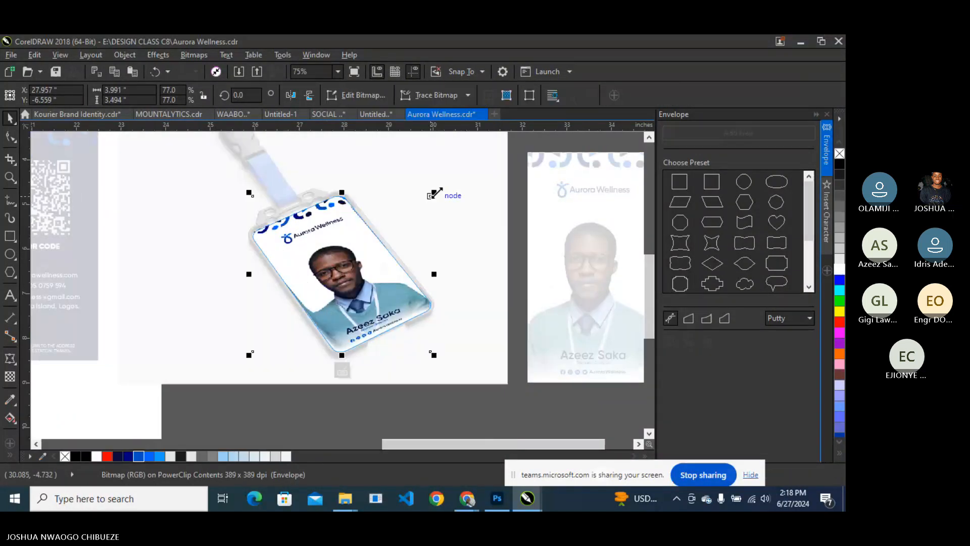
drag(433, 192, 440, 187)
drag(248, 355, 243, 360)
drag(345, 280, 338, 240)
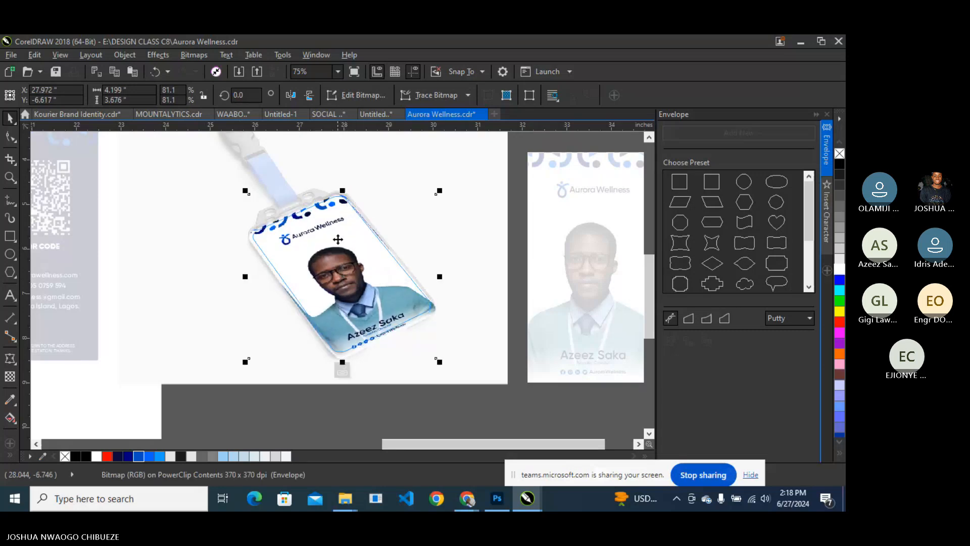
Shrink the card bitmap to about 4.102 by 3.591 in to suit the holder's frame, and finish editing the PowerClip.
scroll(403, 345, up, 2)
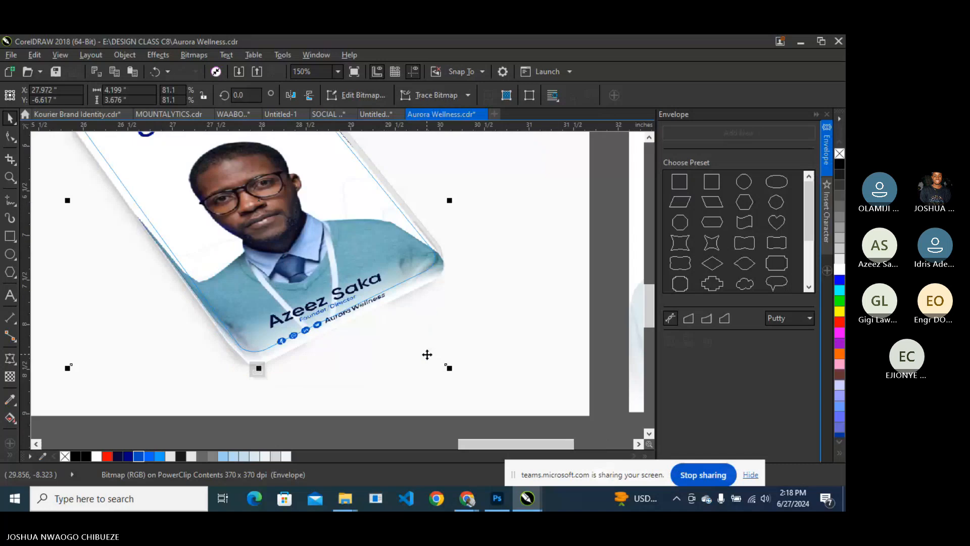
drag(450, 370, 441, 362)
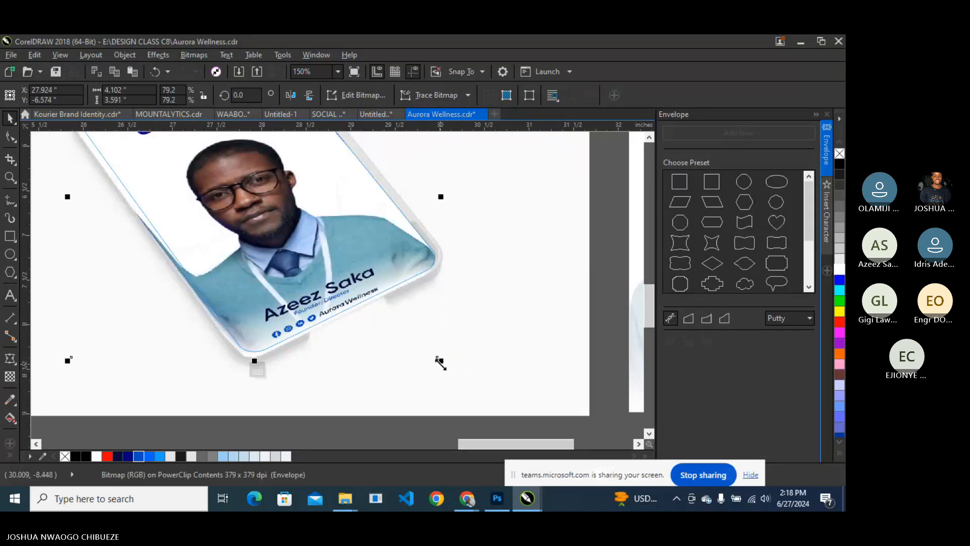
click(257, 370)
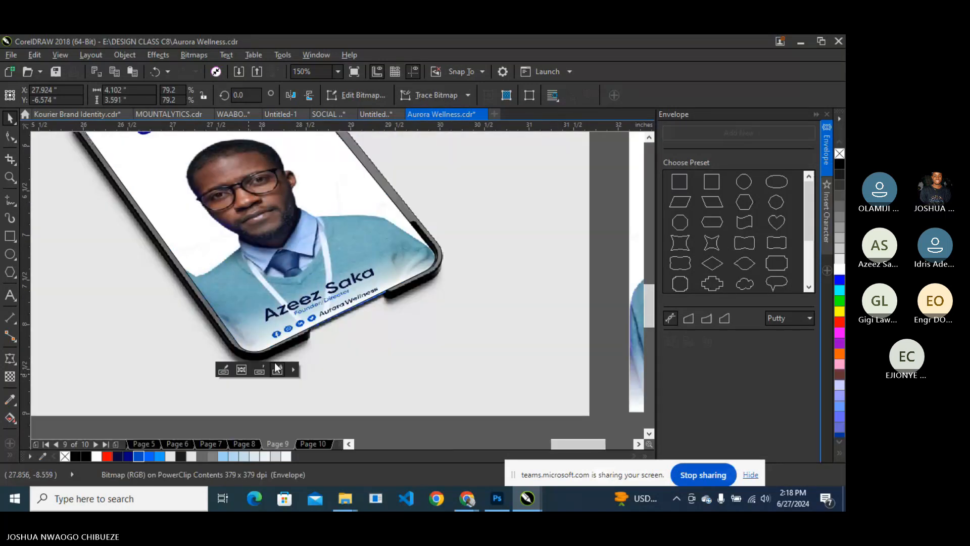
click(277, 368)
scroll(286, 324, up, 3)
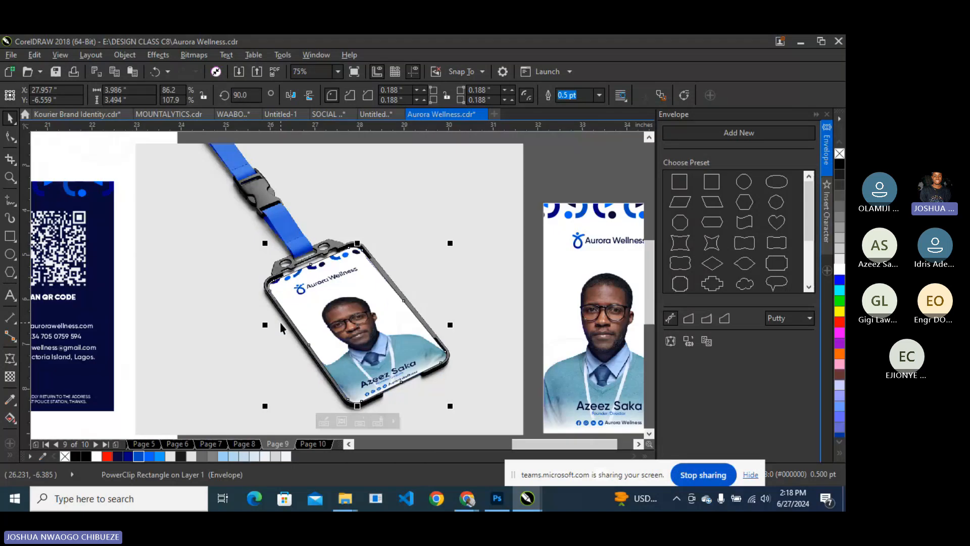
click(541, 153)
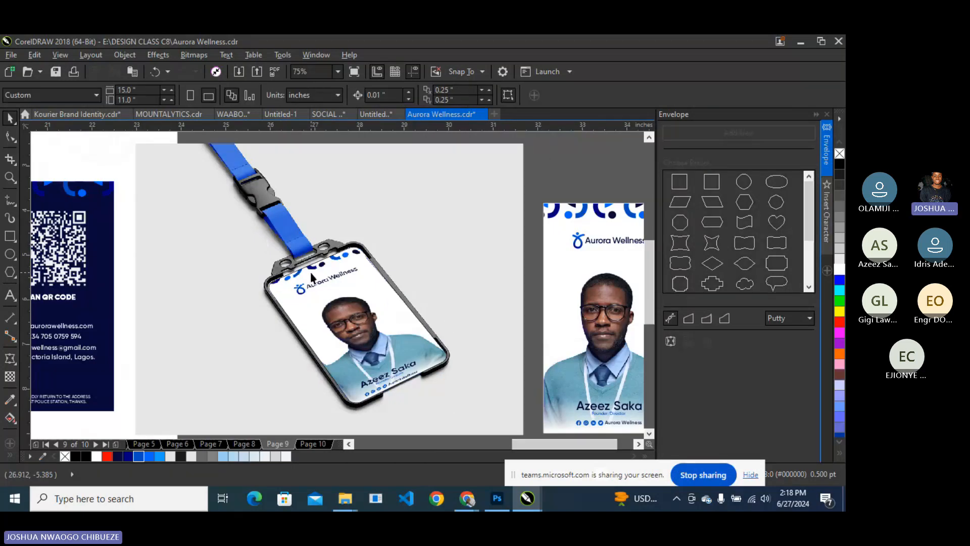
Set the outline of the PowerClip rectangle on the holder to None.
scroll(310, 272, up, 2)
click(313, 273)
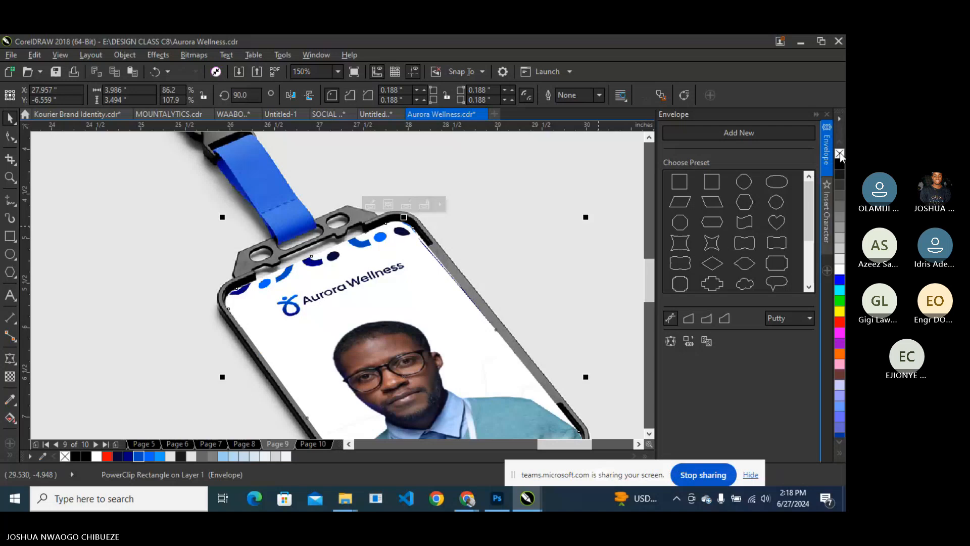
scroll(284, 273, down, 4)
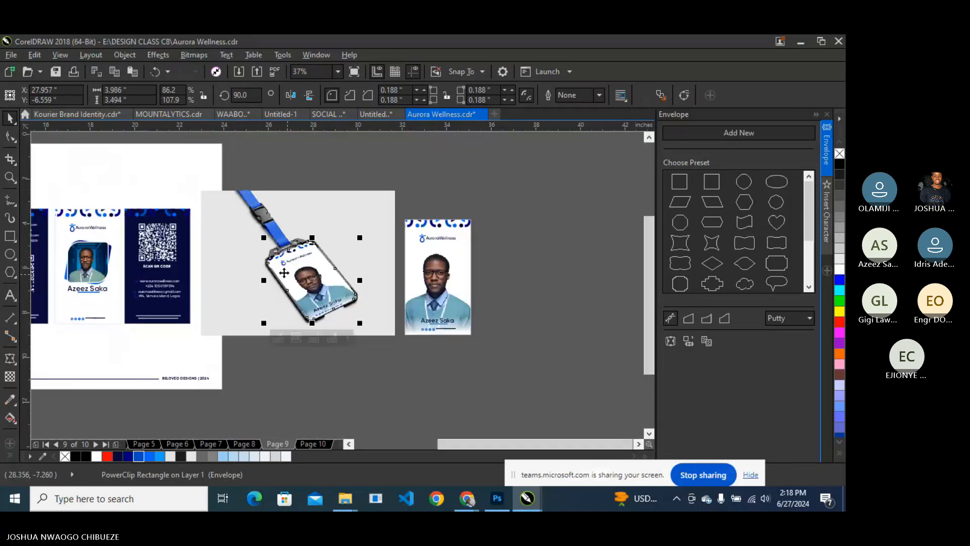
Edit the envelope of the PowerClip rectangle and add two nodes along the card's long left edge.
scroll(272, 271, up, 2)
scroll(263, 269, up, 2)
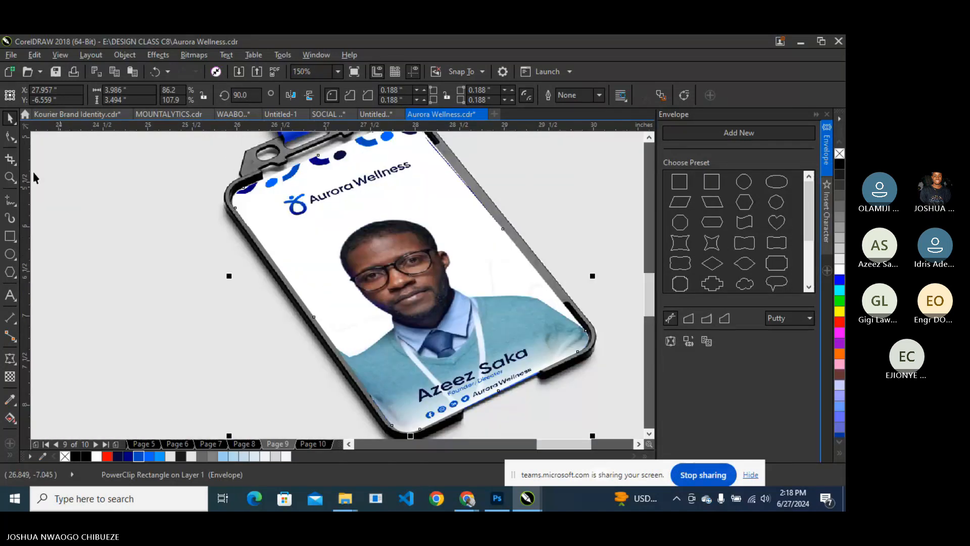
click(11, 137)
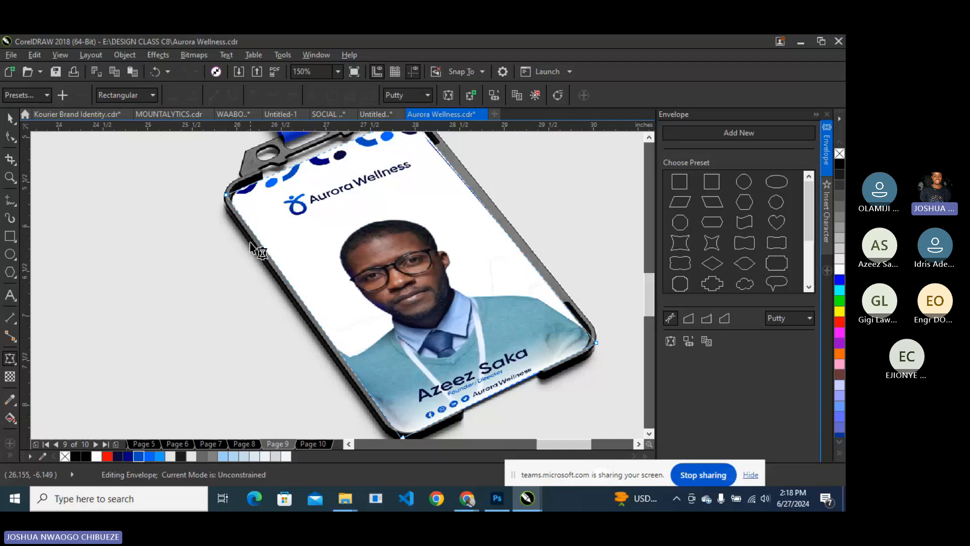
click(244, 222)
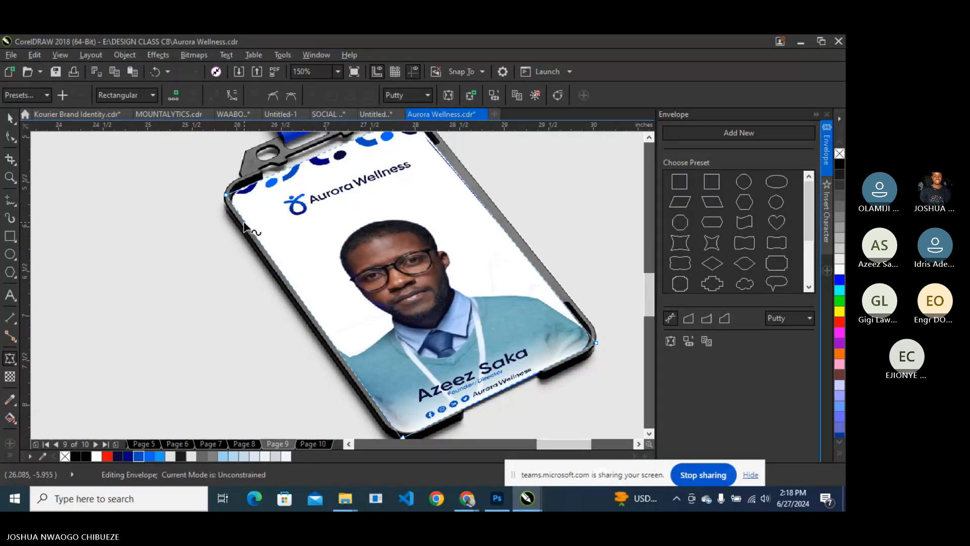
double_click(244, 222)
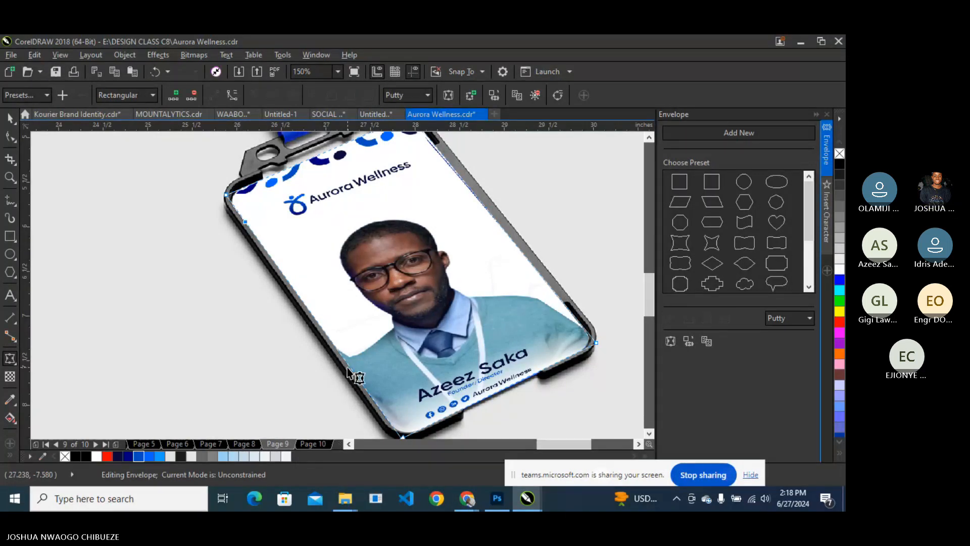
double_click(349, 369)
Fit the envelope edge around the holder's upper-left notch using extra nodes, and convert the segment at its corner to a curve.
scroll(252, 226, up, 5)
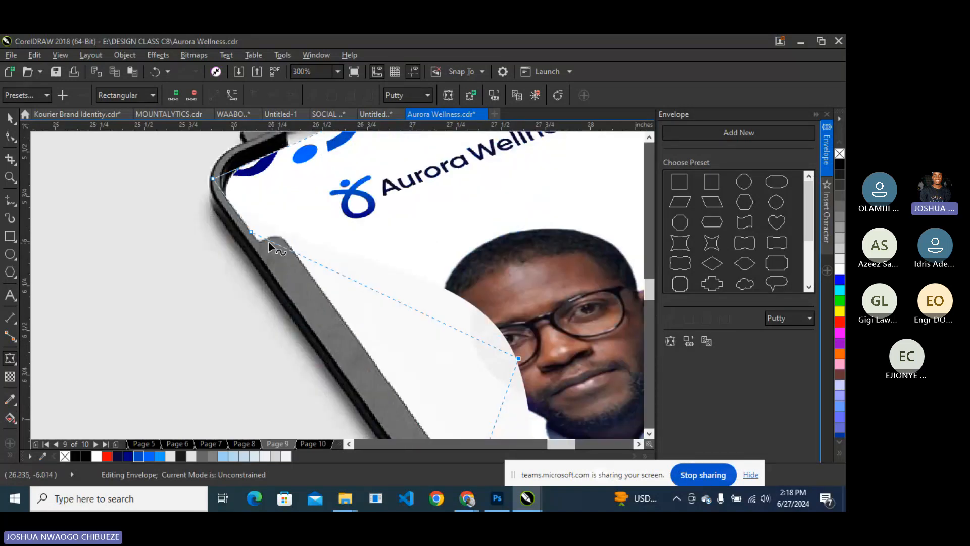
drag(234, 223, 262, 261)
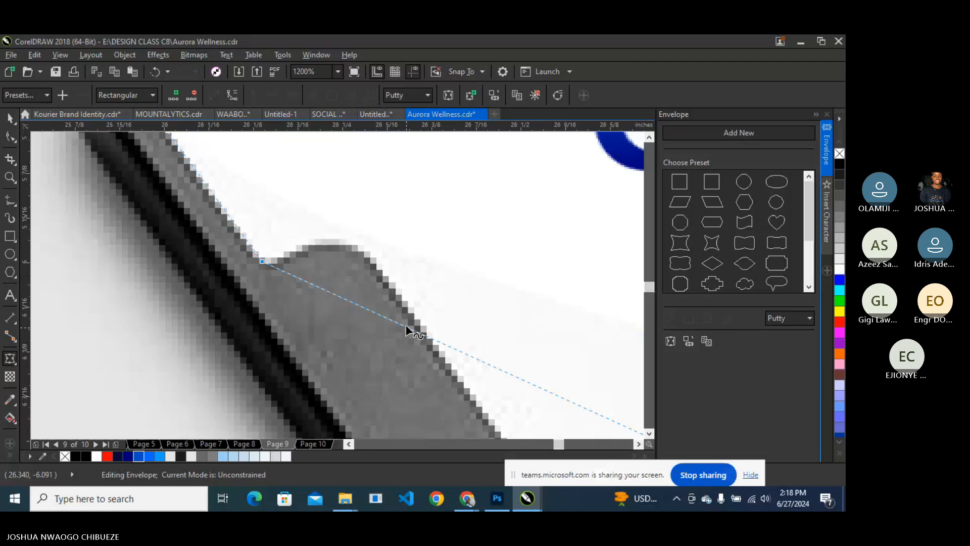
double_click(413, 329)
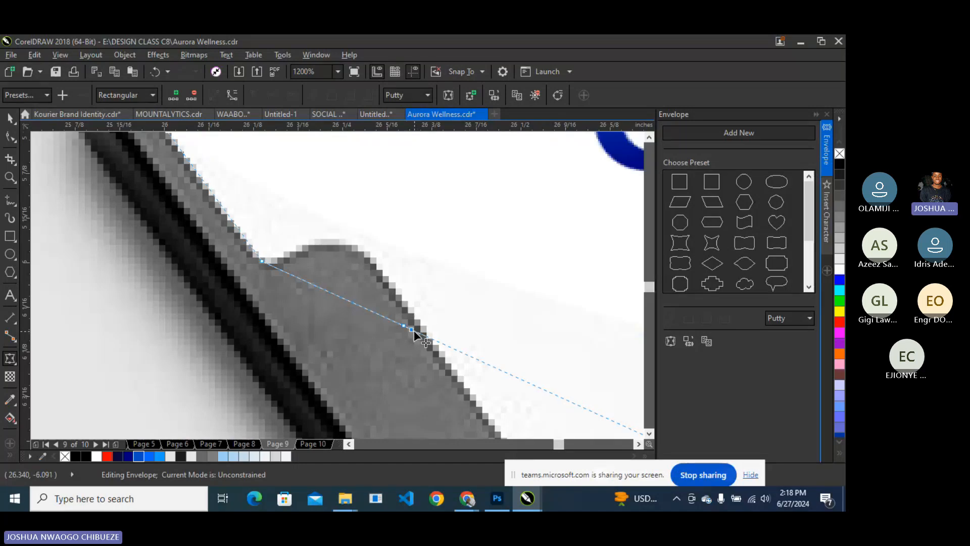
drag(404, 325, 317, 235)
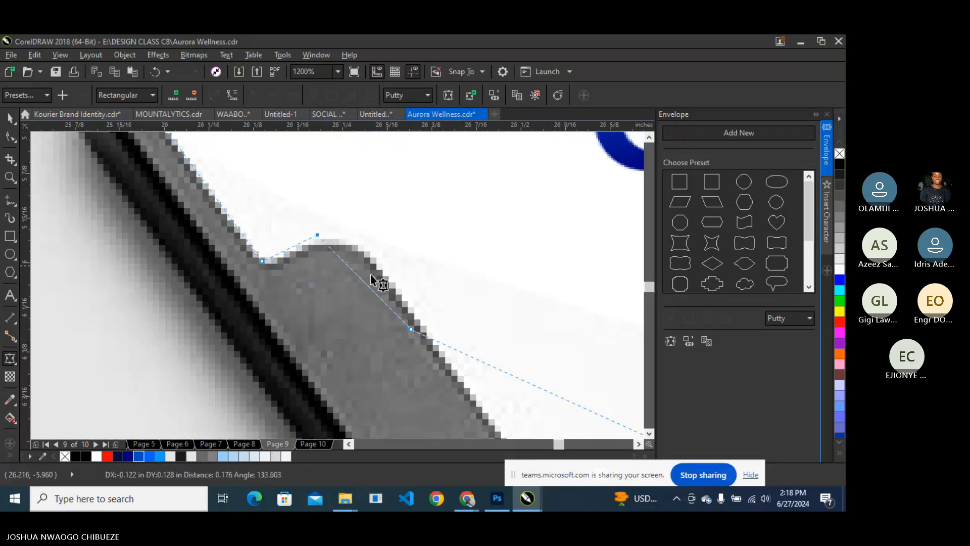
drag(411, 329, 369, 259)
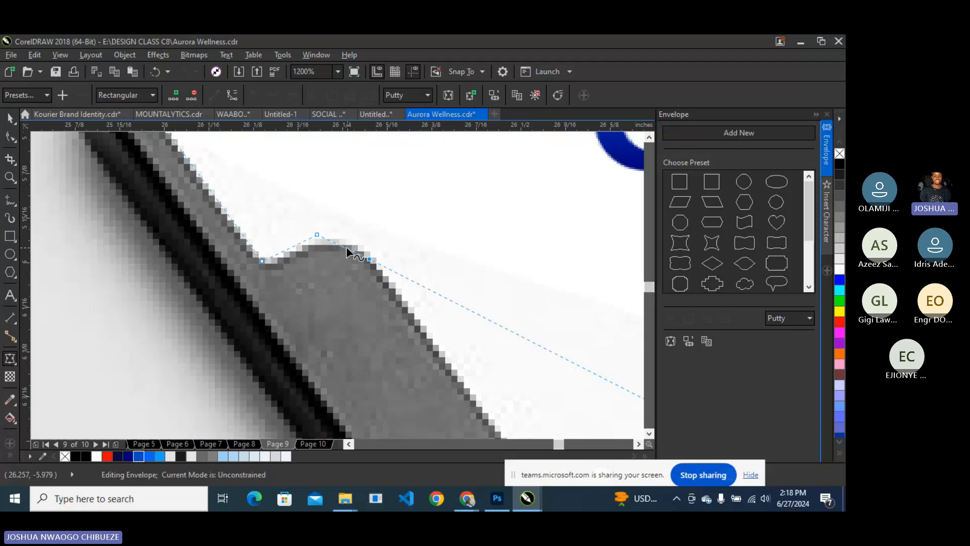
right_click(345, 247)
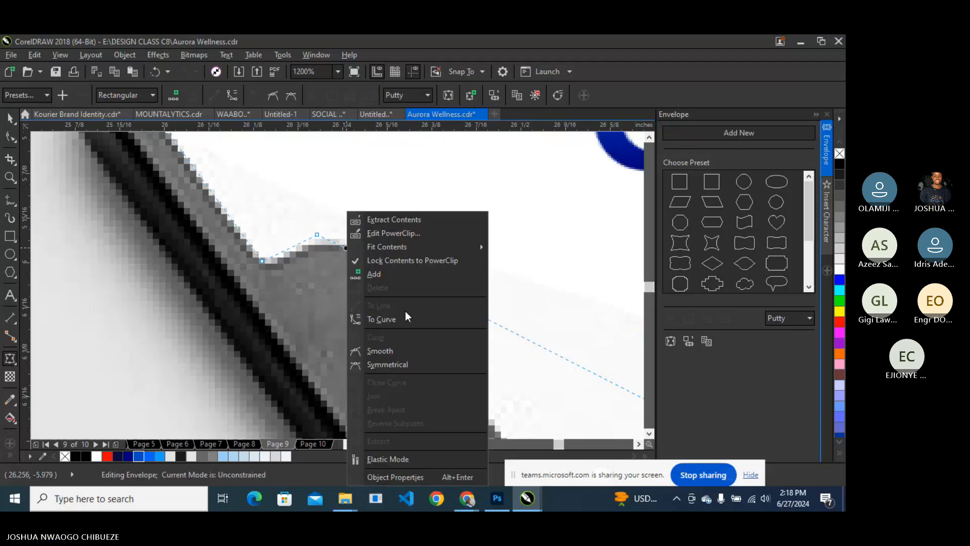
click(404, 317)
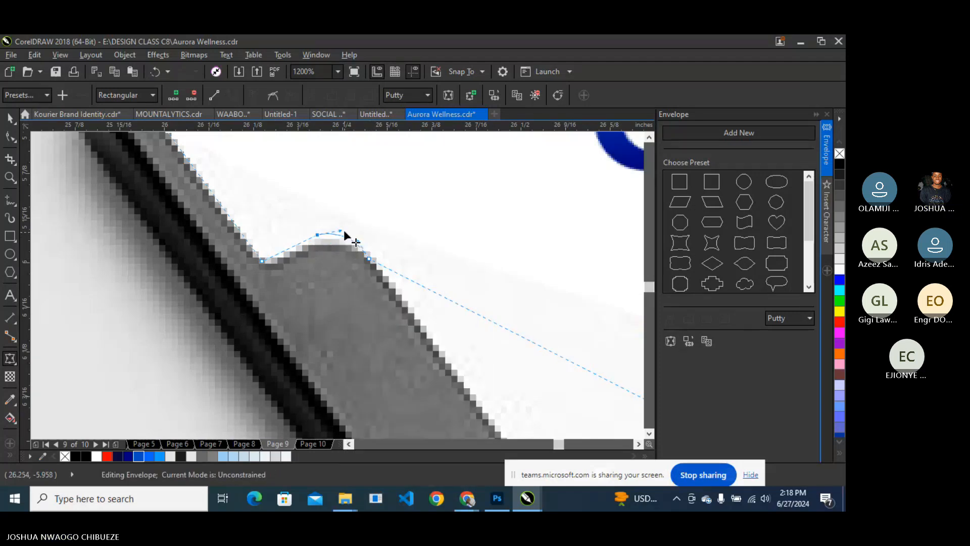
Pull the envelope's lower node to the far end of the card's left edge and push the upper notch nodes inward over the card.
scroll(346, 233, down, 5)
drag(461, 297, 462, 393)
scroll(429, 352, up, 1)
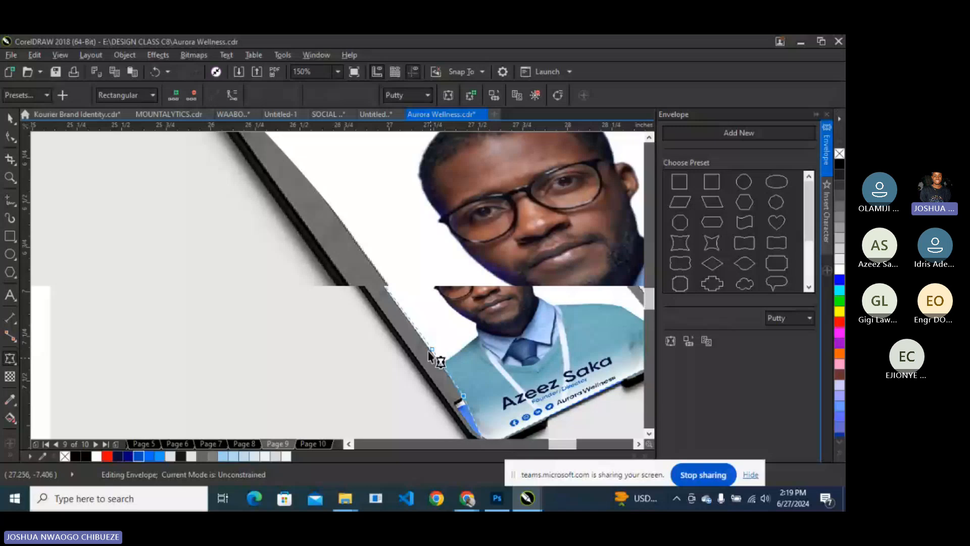
scroll(356, 277, down, 2)
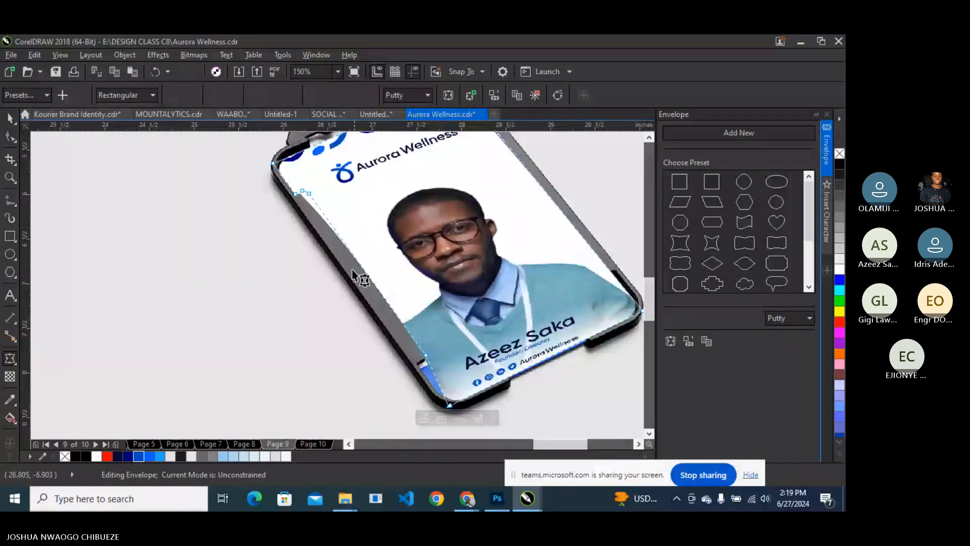
scroll(302, 191, up, 3)
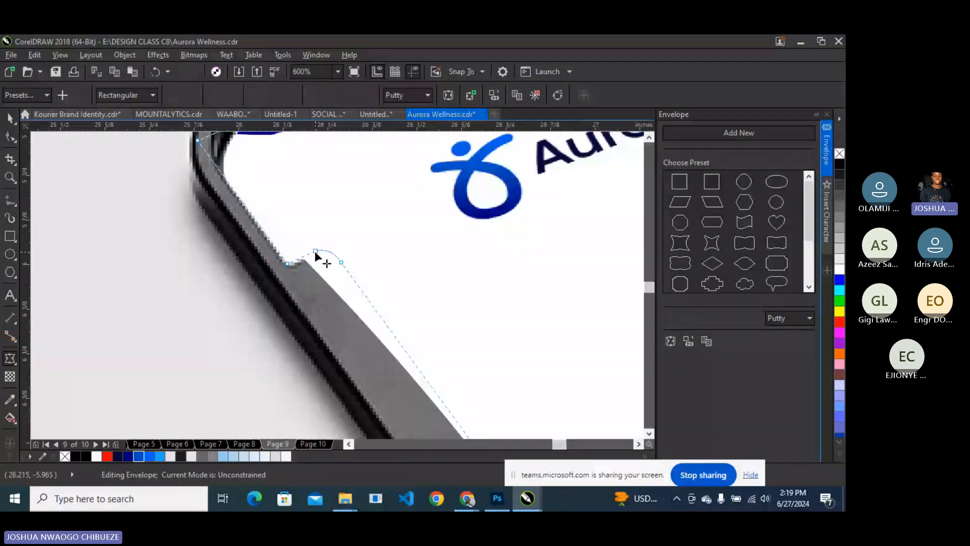
drag(315, 251, 388, 245)
drag(313, 236, 315, 214)
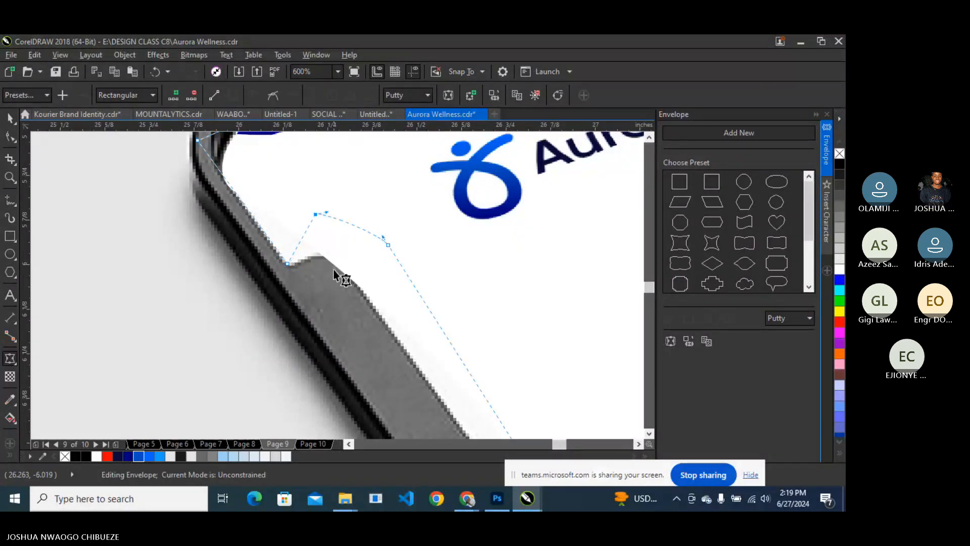
click(339, 298)
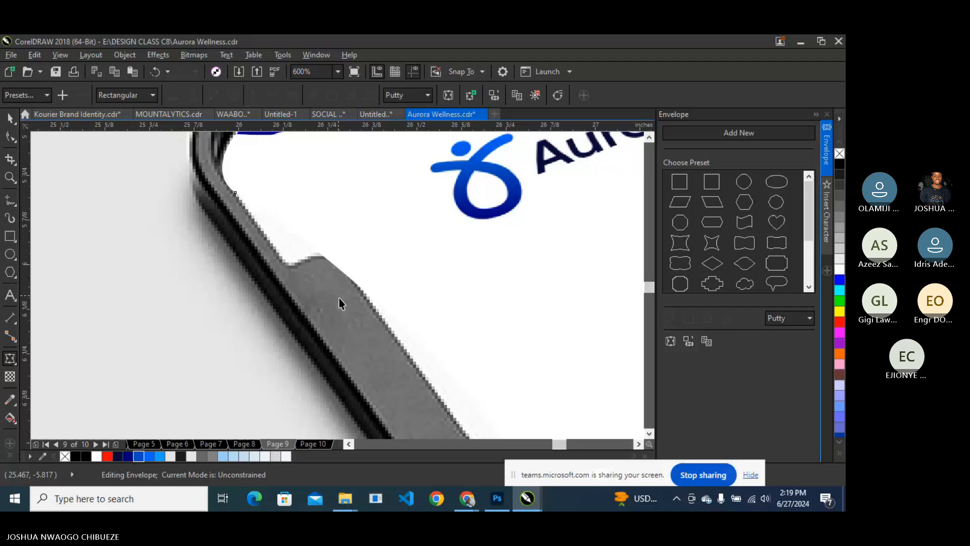
scroll(338, 298, down, 3)
Leave envelope editing and undo the last node adjustments on the card frame.
key(space)
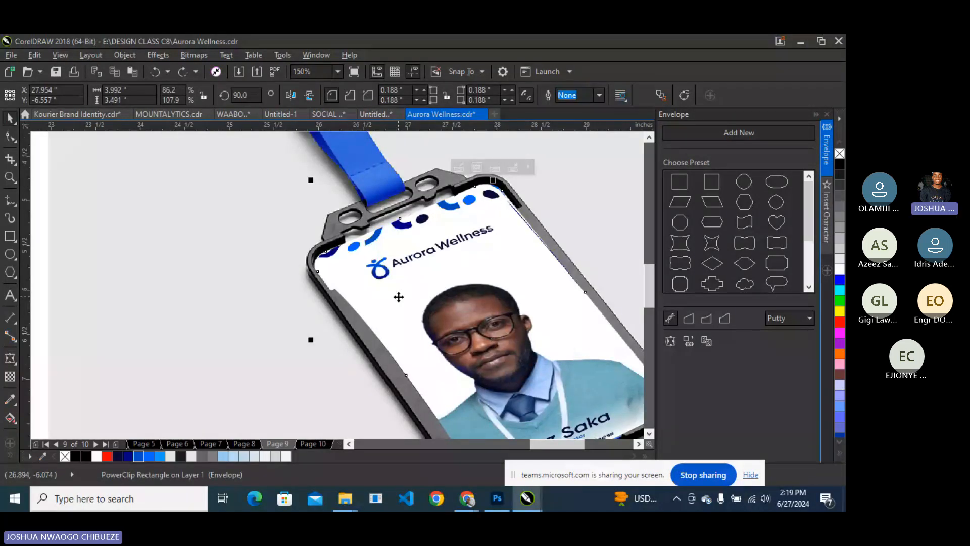
key(ctrl+z)
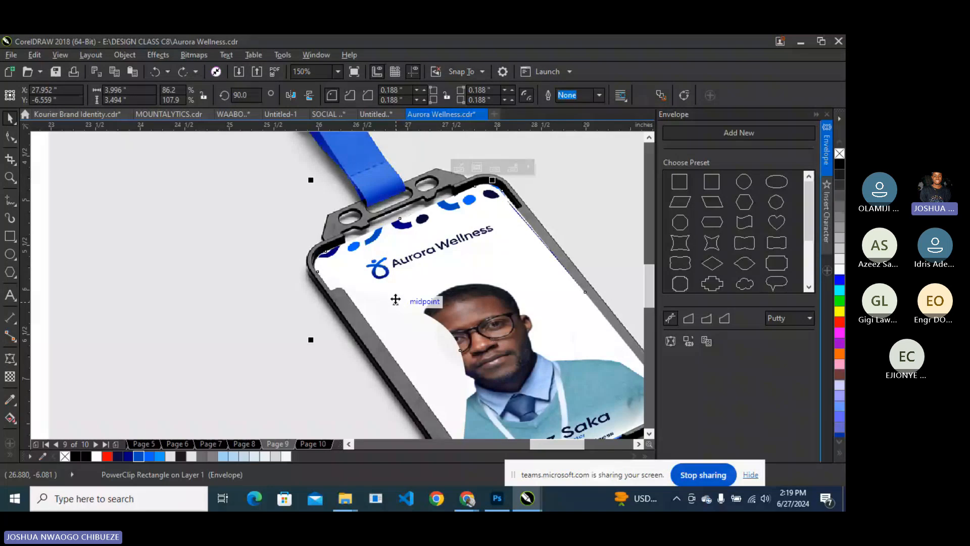
scroll(396, 300, down, 1)
scroll(395, 299, down, 1)
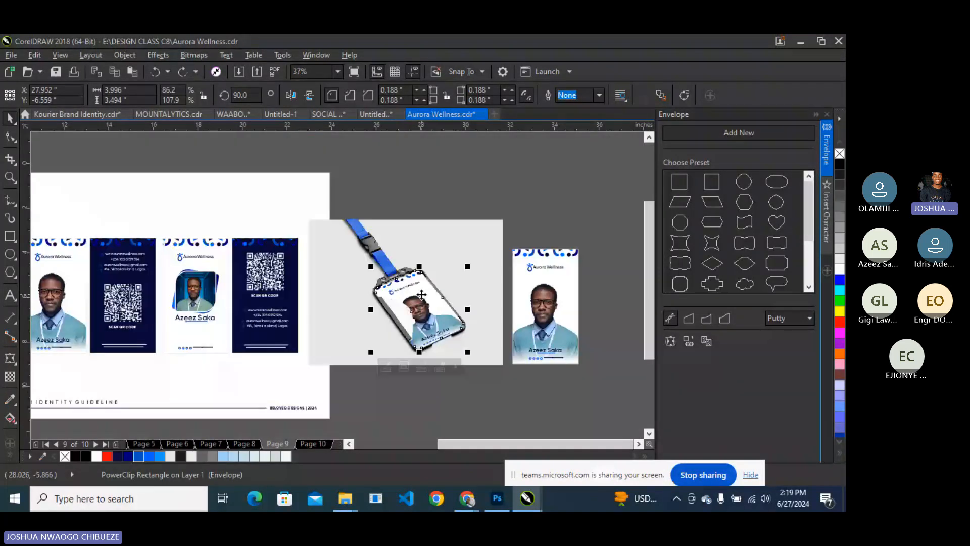
Try placing the original card group on the mockup image beside the holder, and return it to its place outside the image.
key(Escape)
drag(540, 302, 324, 304)
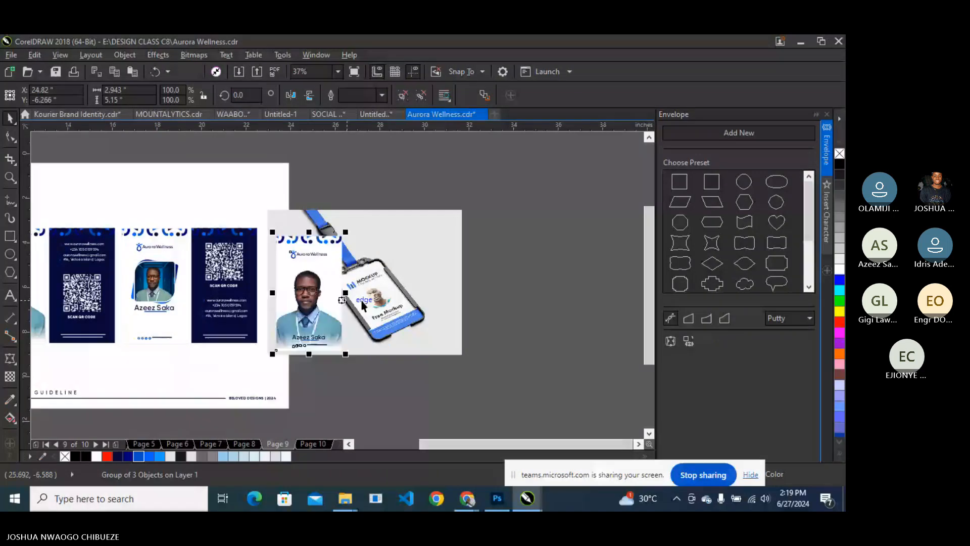
click(362, 305)
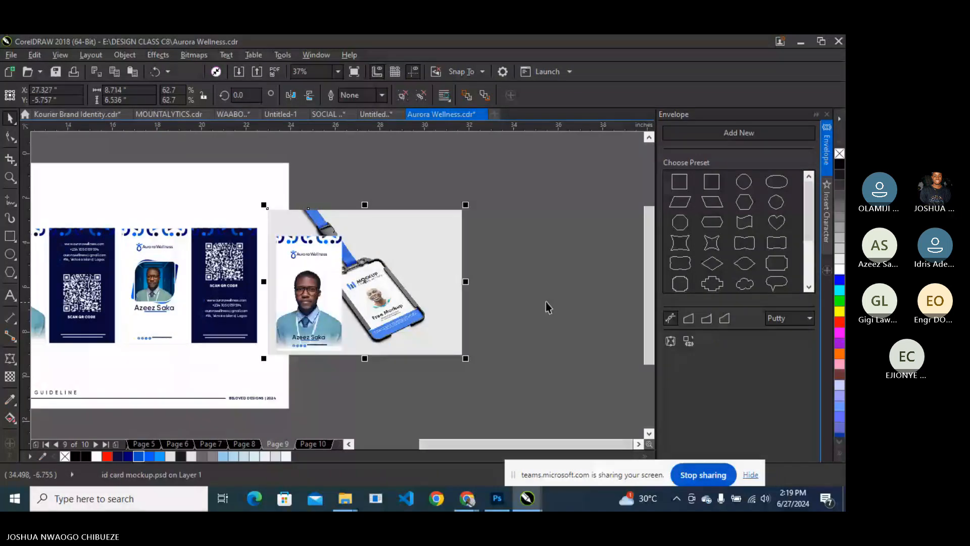
key(ctrl+z)
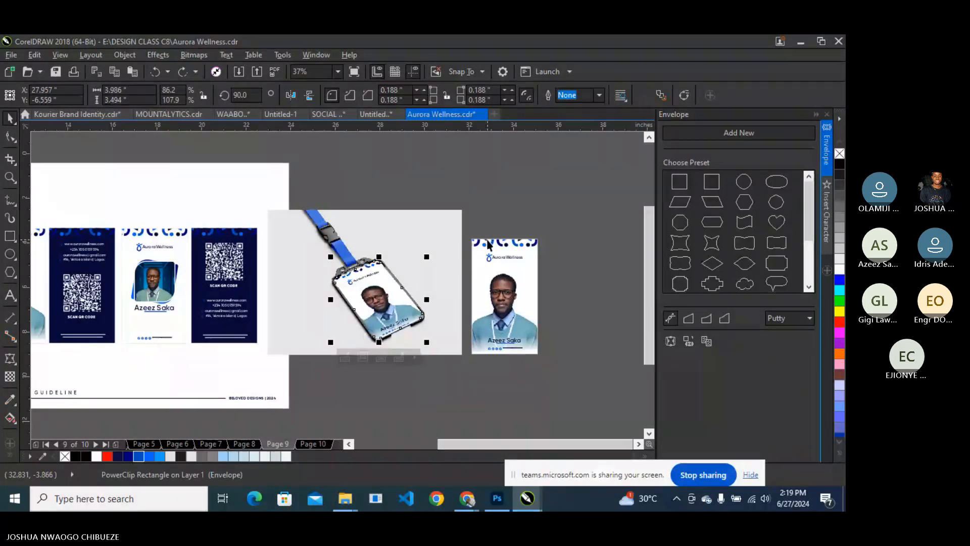
Undo the PowerClip and envelope work back to the flat card bitmap, delete that bitmap, and select the original card group.
key(ctrl+z)
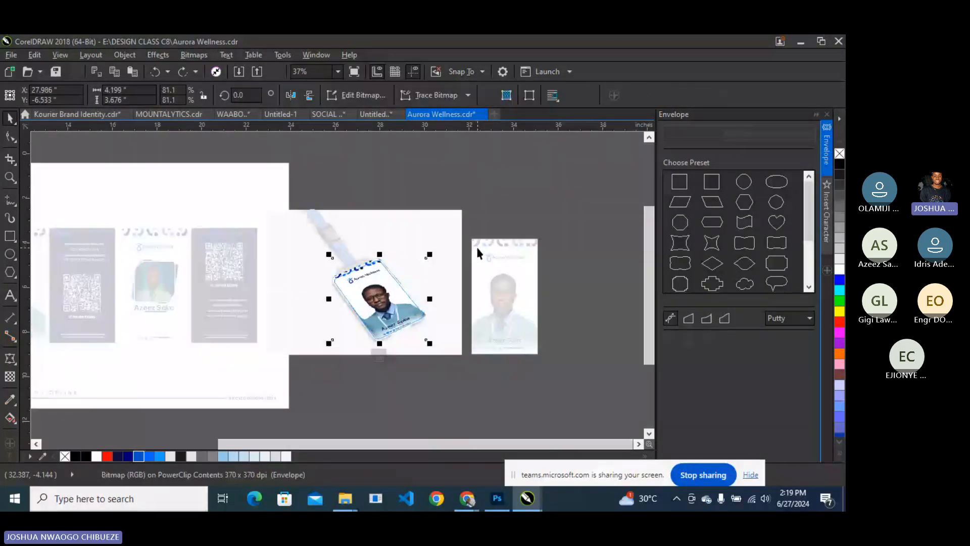
key(ctrl+z)
key(ctrl+z)
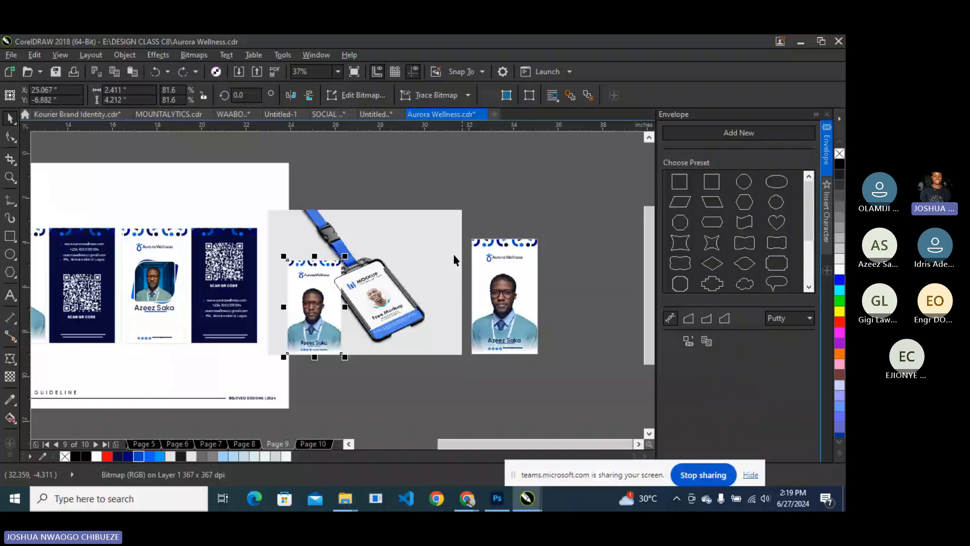
key(Delete)
click(502, 287)
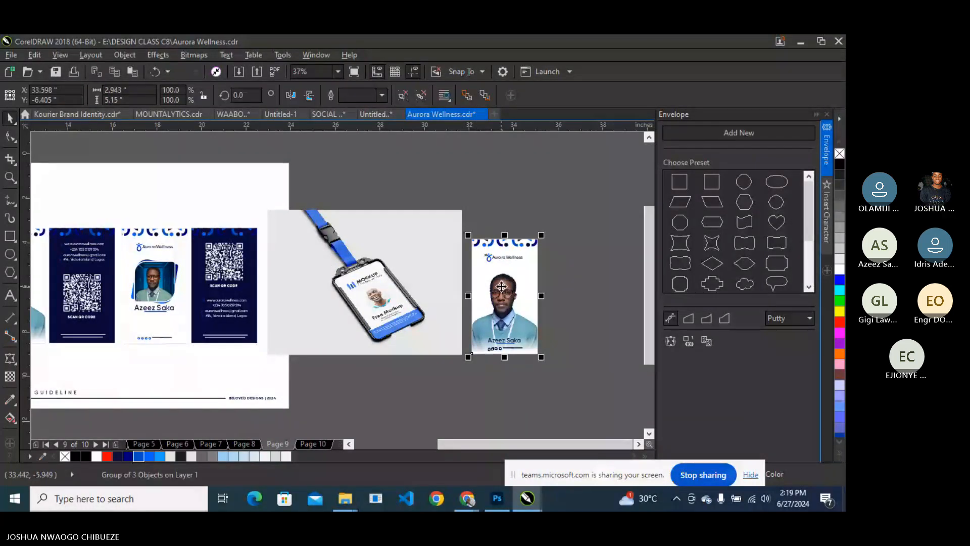
Place a copy of the card group over the mockup image beside the ID holder, leaving the original outside the image.
drag(501, 287, 319, 296)
scroll(319, 296, up, 2)
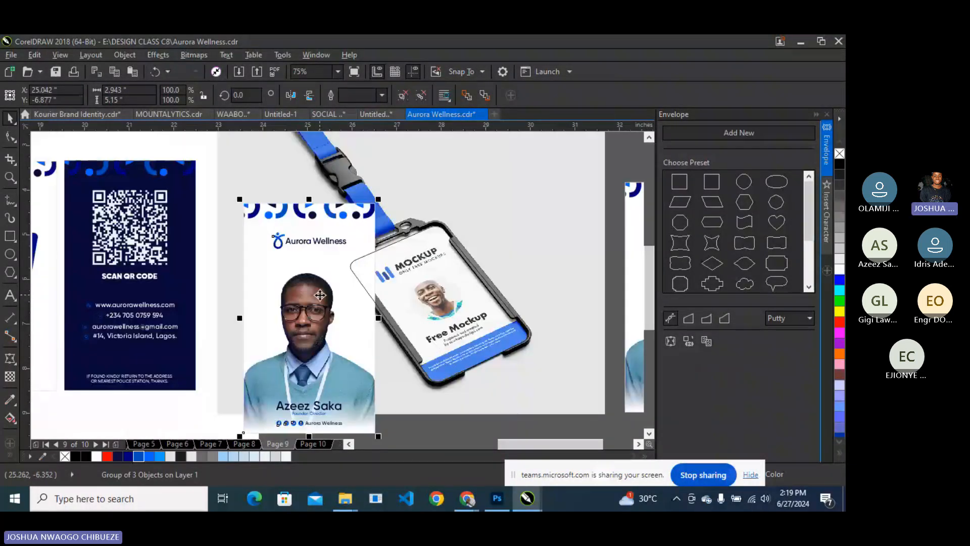
drag(320, 295, 254, 219)
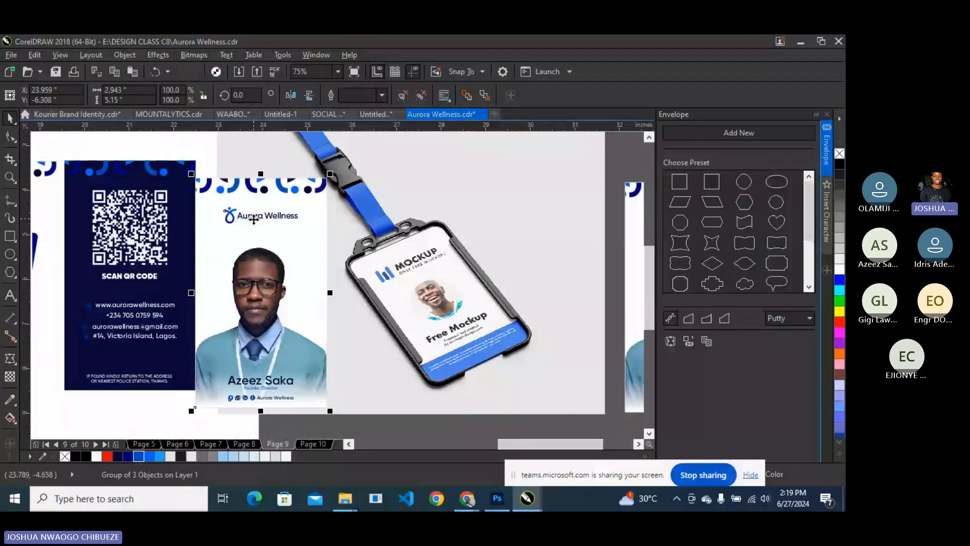
Try adding perspective to the card group copy by pulling its lower-right corner outward, and undo the distortion.
click(158, 55)
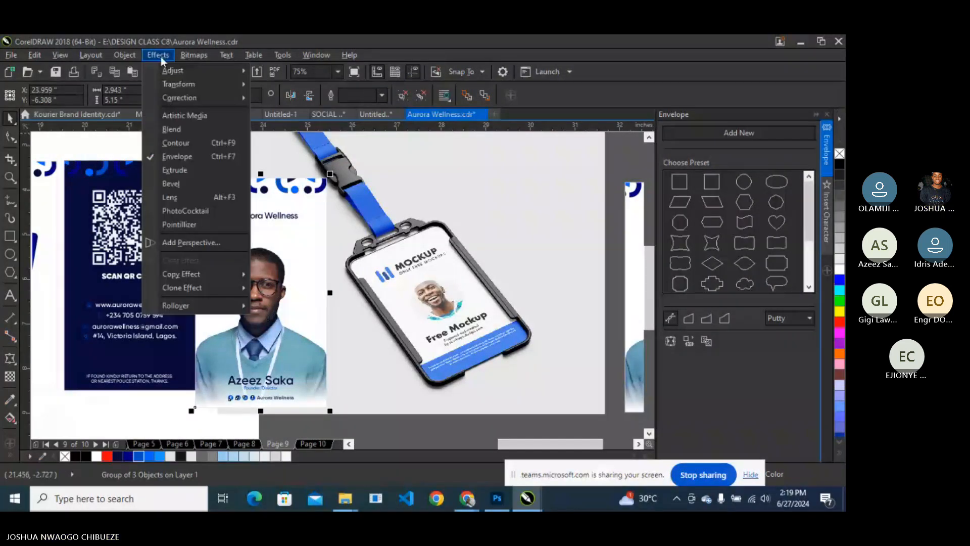
click(200, 244)
drag(326, 407, 348, 403)
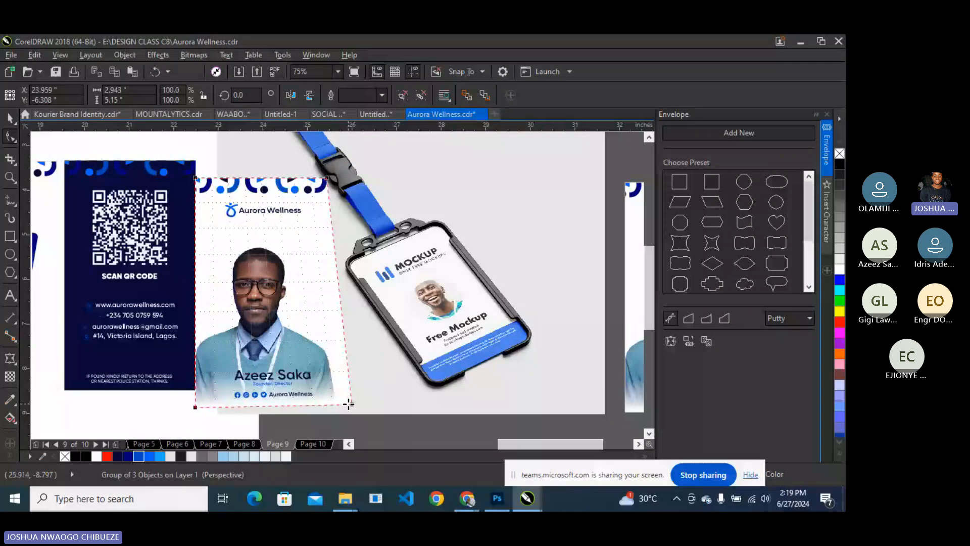
key(ctrl+z)
key(space)
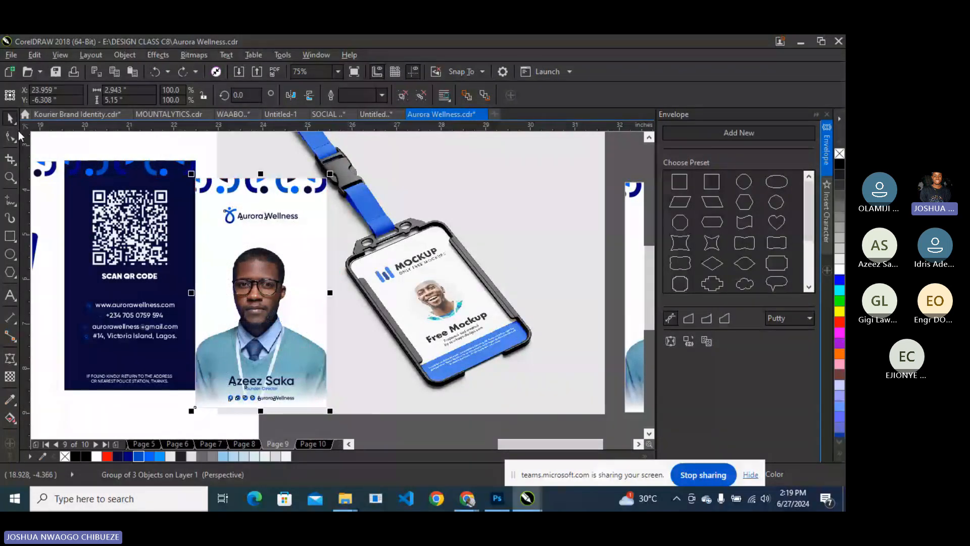
Move the card copy closer to the holder and convert it to a 300 dpi RGB bitmap.
drag(261, 260, 327, 277)
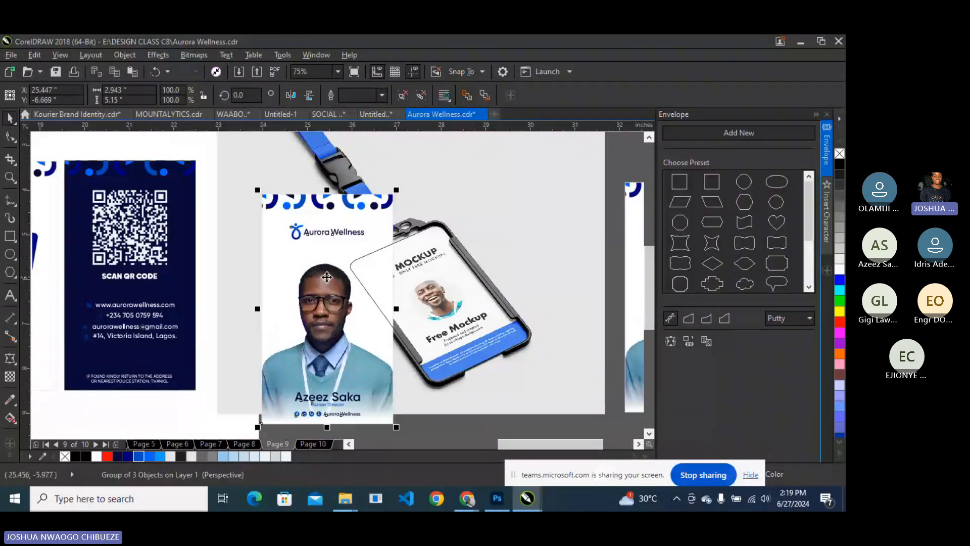
click(195, 58)
click(202, 68)
click(382, 336)
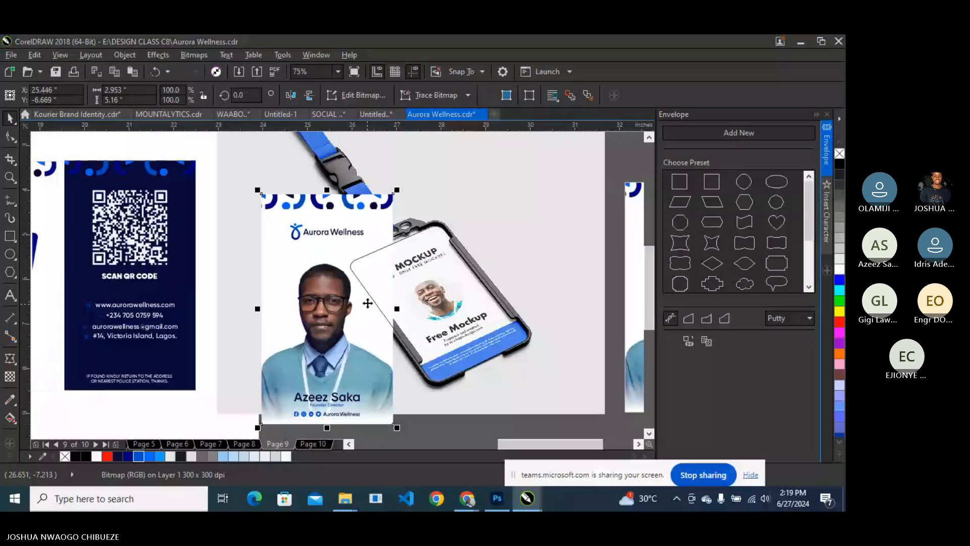
Add perspective to the card bitmap and pull its four corners onto the matching corners of the angled ID holder.
click(168, 58)
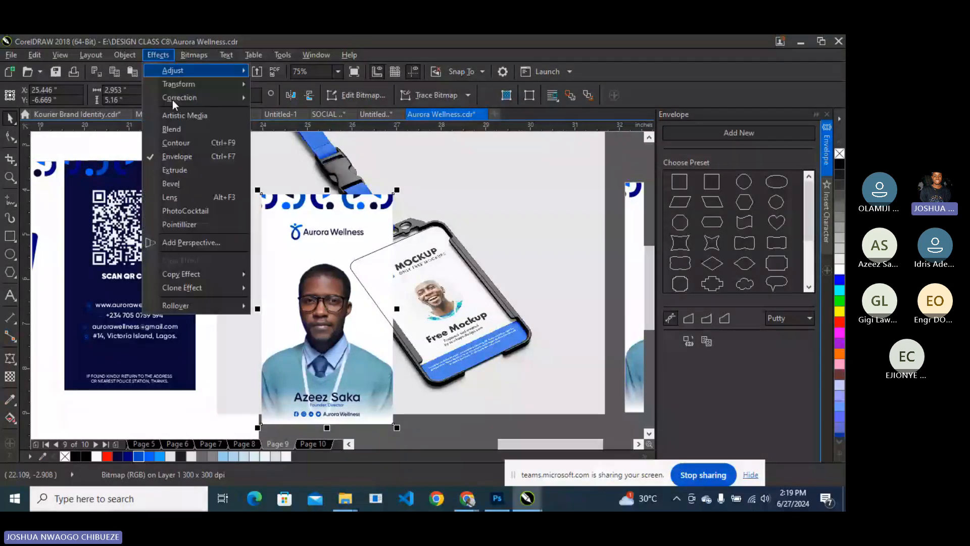
click(195, 243)
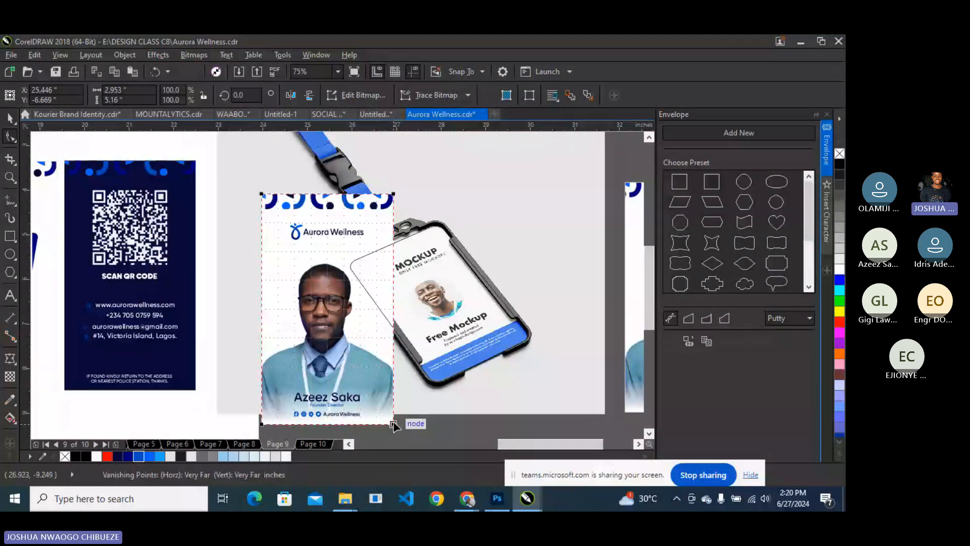
drag(396, 427, 417, 392)
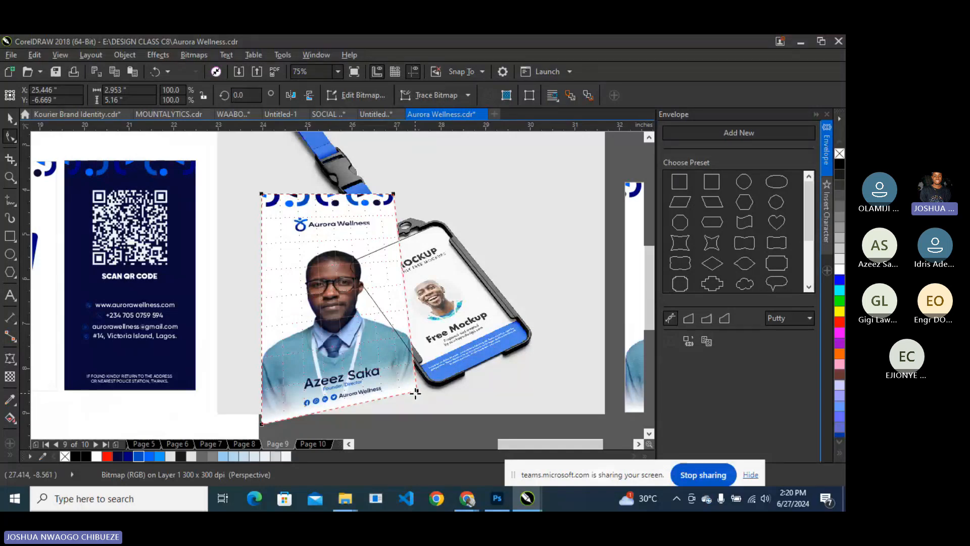
drag(416, 393, 530, 337)
drag(261, 424, 436, 383)
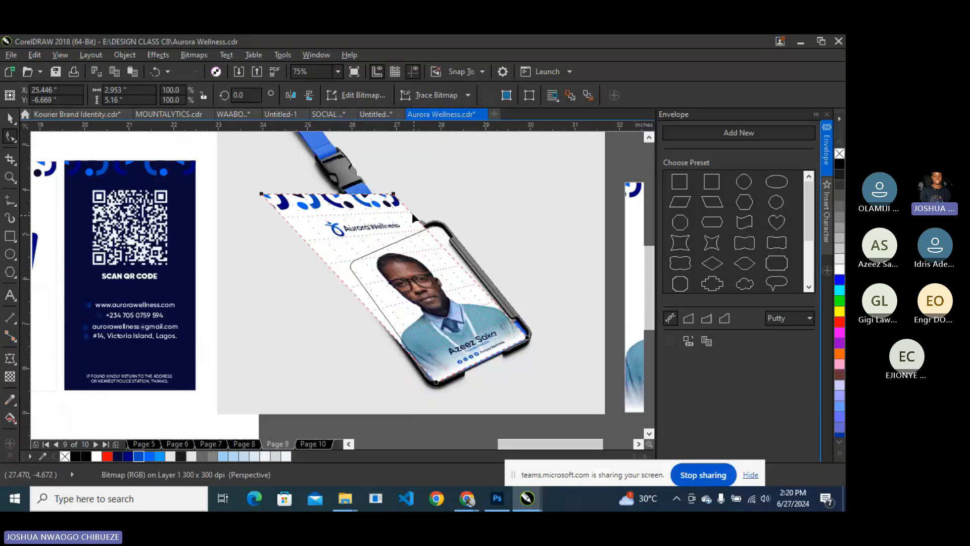
drag(393, 194, 438, 224)
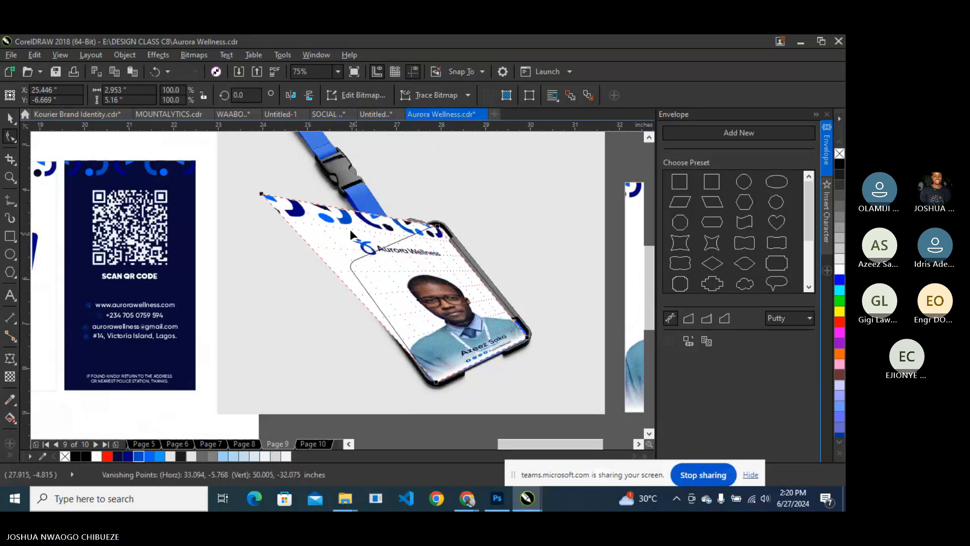
drag(261, 195, 351, 266)
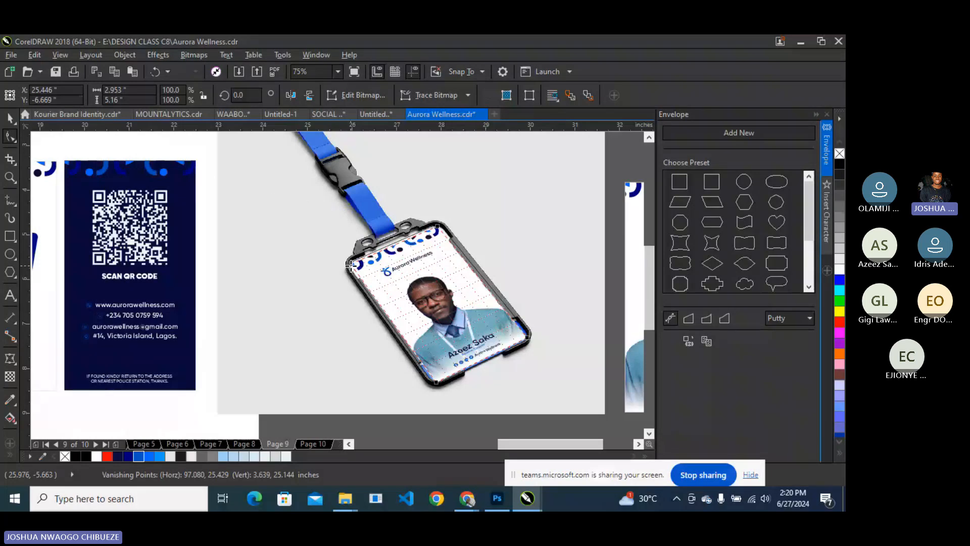
Refine the bitmap's two upper perspective corners so they reach slightly past the holder's rounded upper corners.
scroll(346, 269, up, 2)
scroll(346, 269, up, 2)
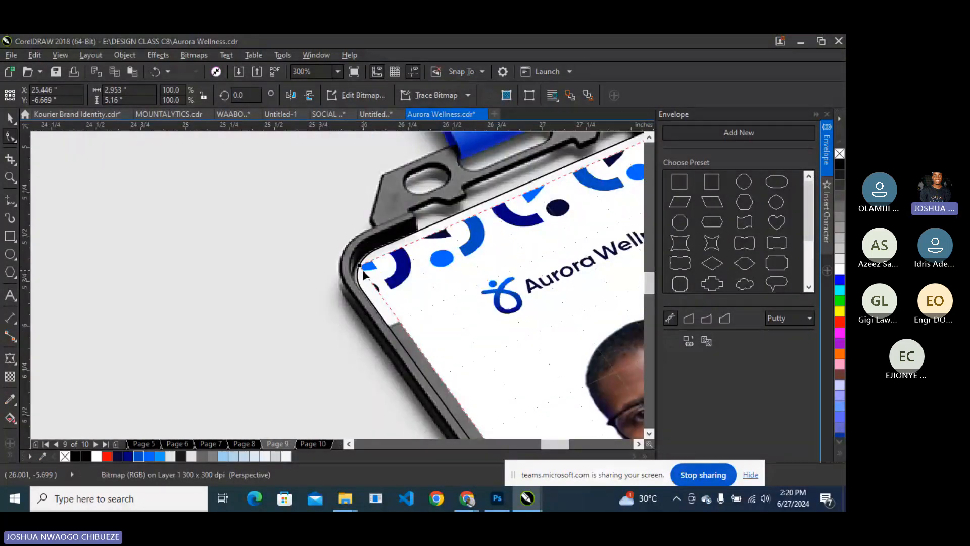
drag(358, 268, 343, 269)
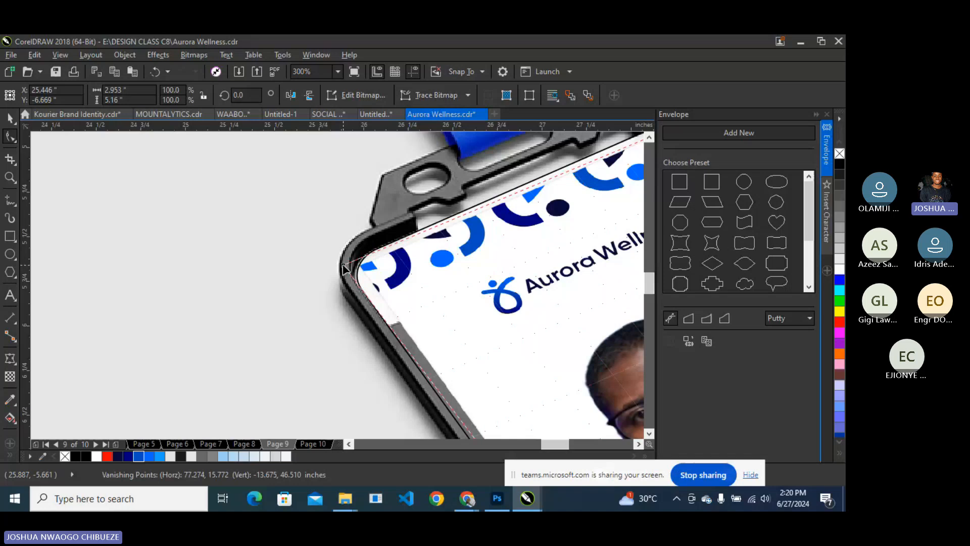
scroll(343, 264, down, 2)
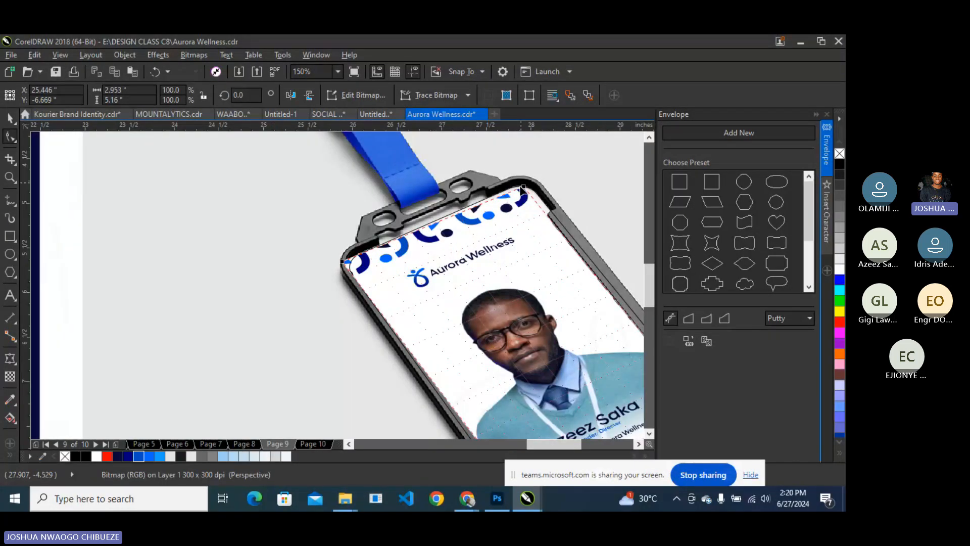
scroll(523, 190, up, 3)
click(504, 218)
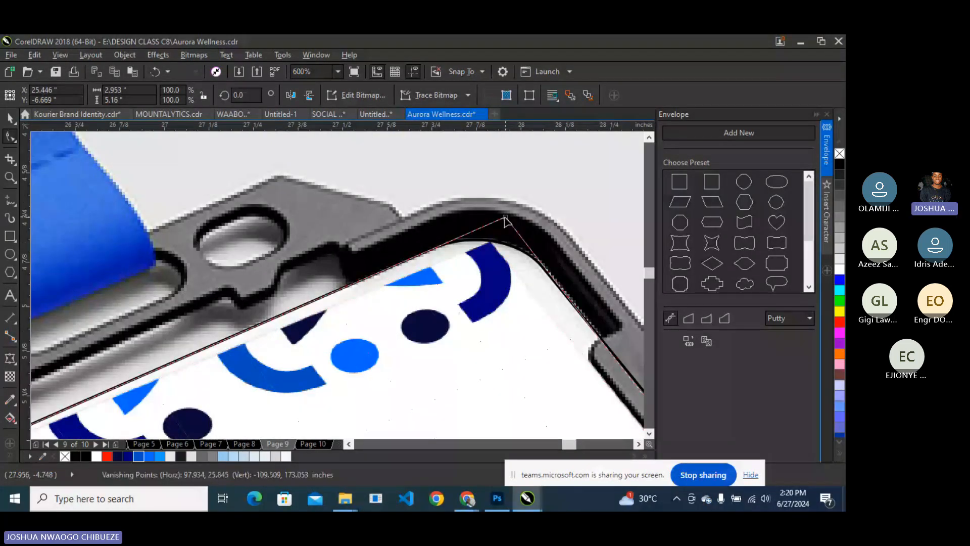
scroll(490, 204, down, 3)
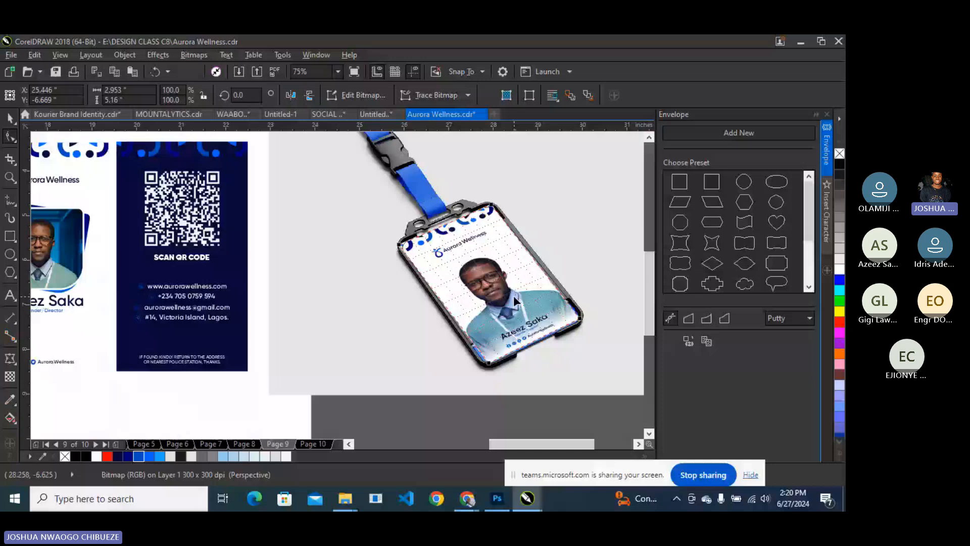
Extend the bitmap's two lower perspective corners over the holder's rim to cover the blue strip, and finish perspective editing.
scroll(583, 328, up, 3)
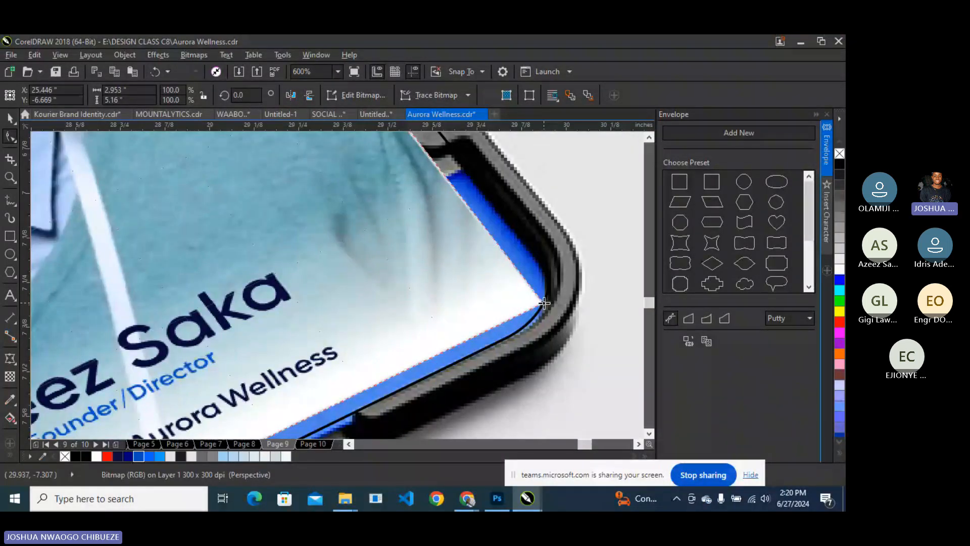
drag(545, 304, 576, 303)
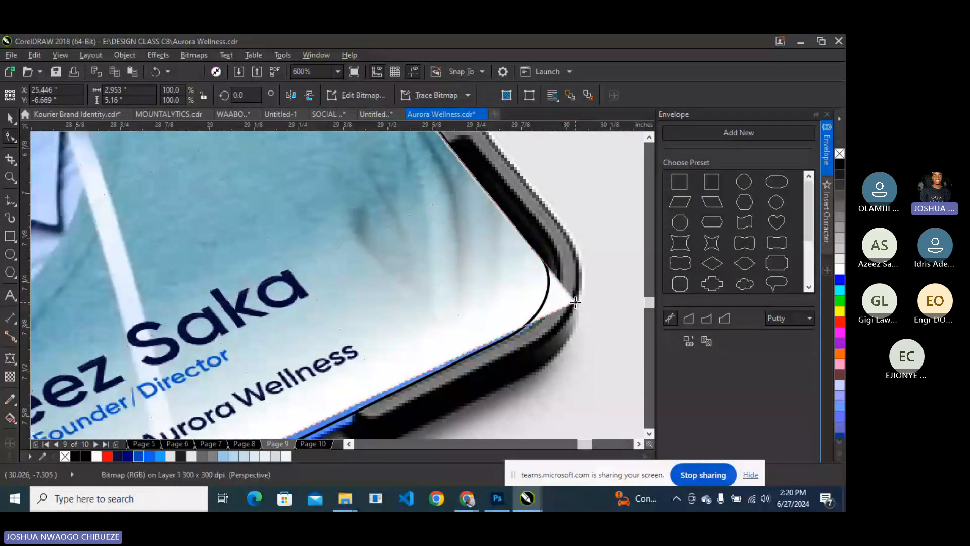
scroll(576, 302, down, 2)
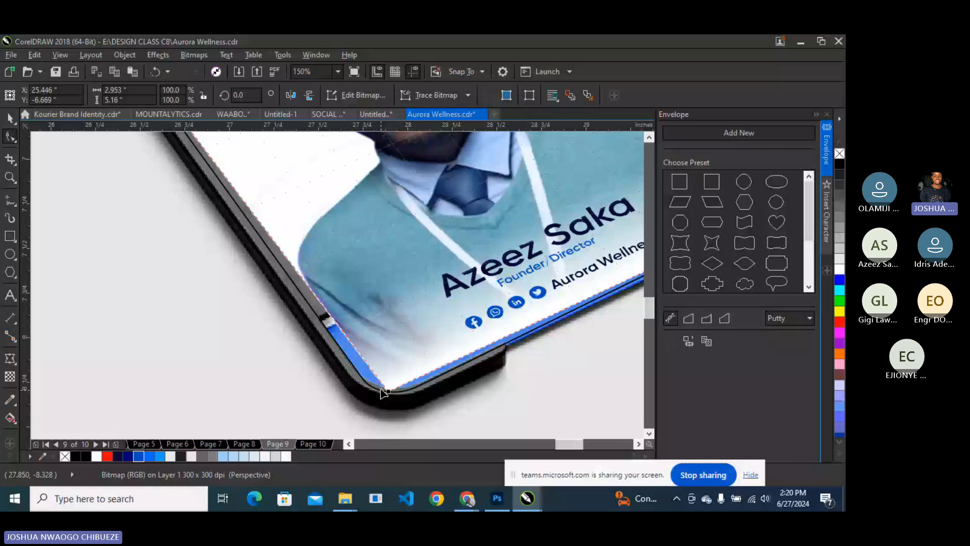
scroll(383, 392, up, 2)
mouse_move(393, 404)
mouse_down()
mouse_move(389, 417)
mouse_move(374, 407)
mouse_move(383, 394)
mouse_up()
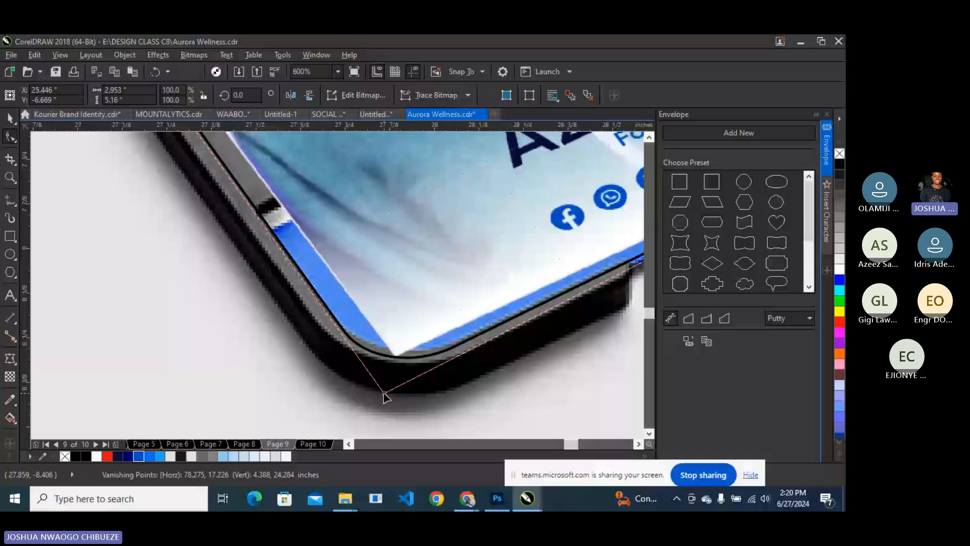
scroll(384, 394, down, 3)
key(space)
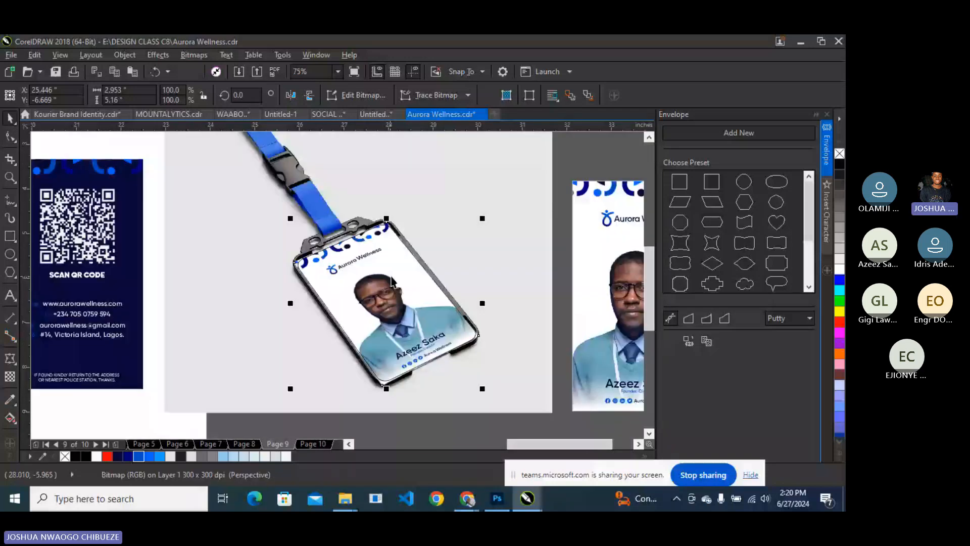
Try moving the rounded frame rectangle off the card, and undo the move.
key(ctrl+z)
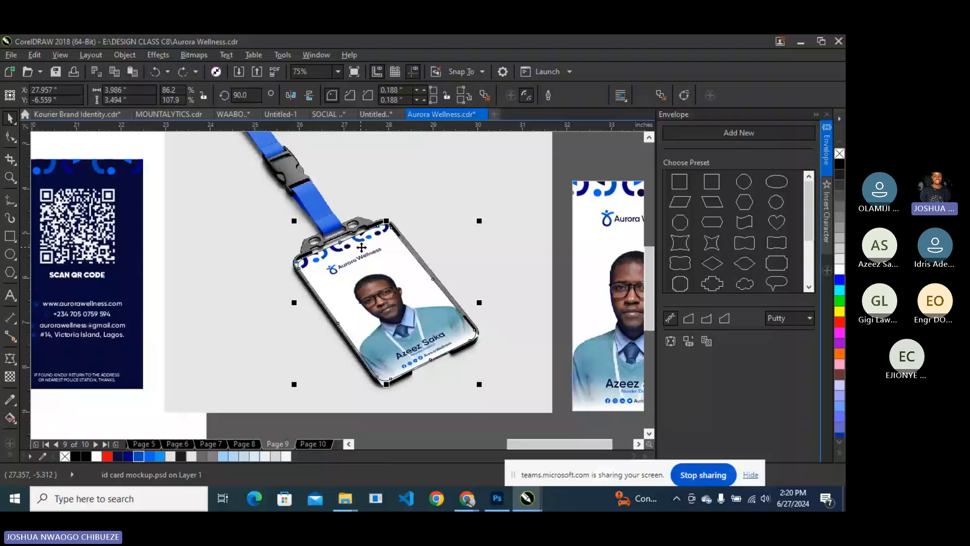
drag(361, 248, 299, 265)
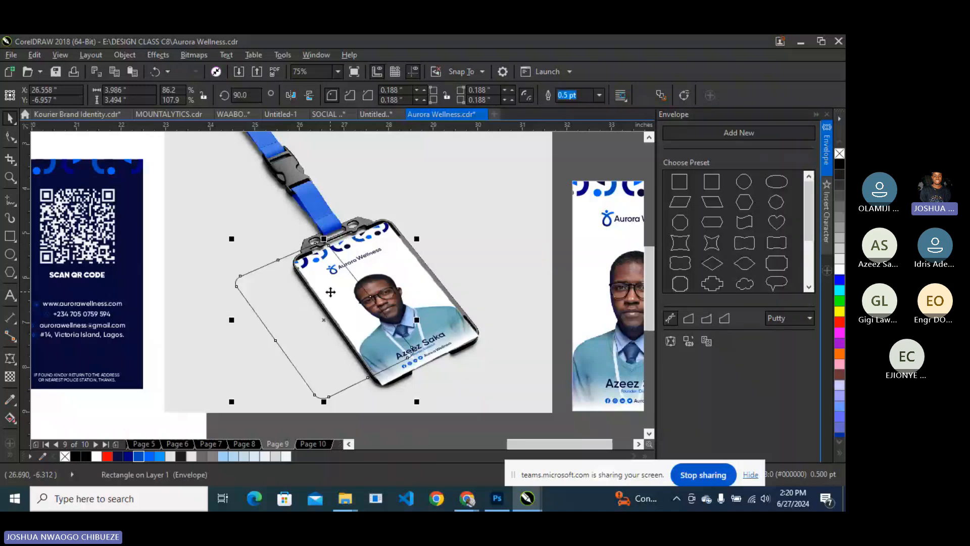
key(ctrl+z)
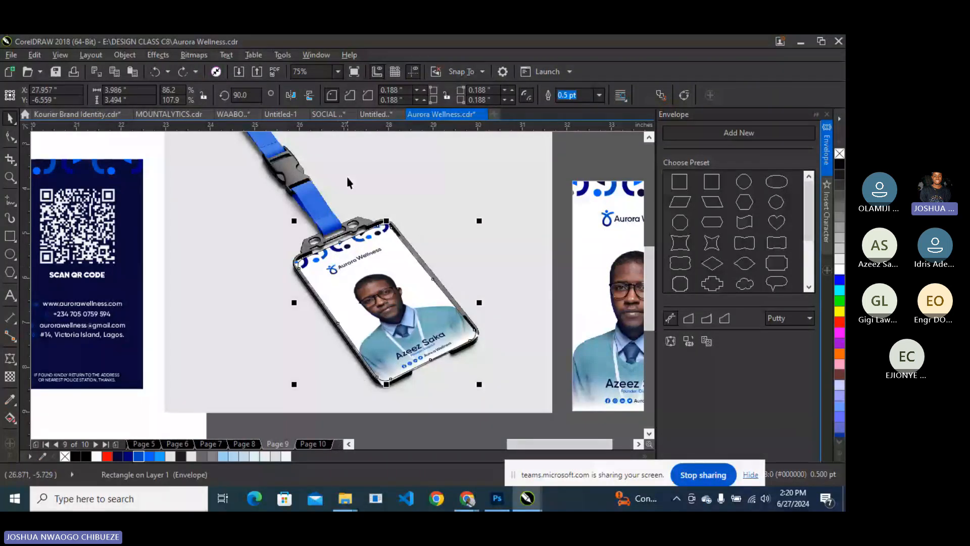
PowerClip the perspective card bitmap inside the rounded frame rectangle and fit its contents with Fill Frame Proportionally.
click(371, 287)
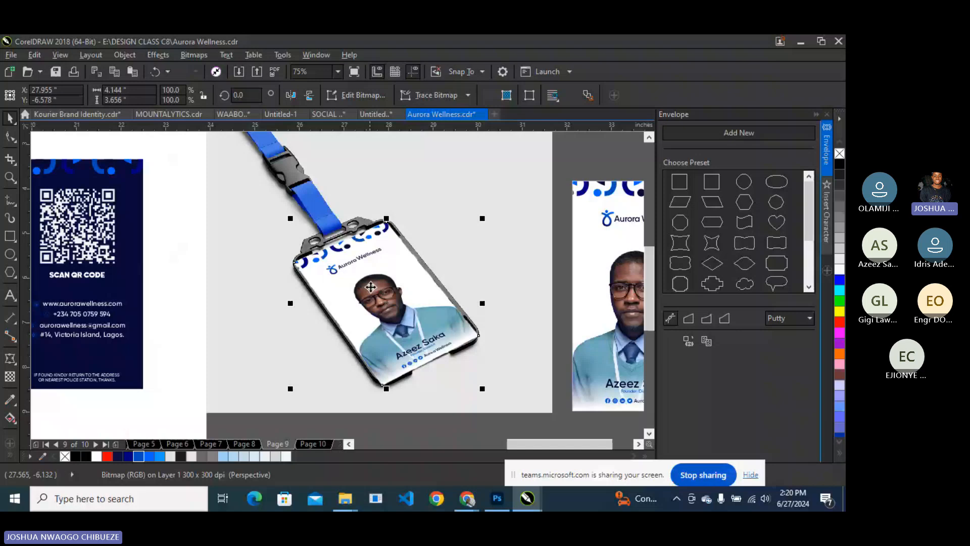
mouse_move(370, 287)
mouse_down()
mouse_move(267, 309)
mouse_move(374, 294)
mouse_up()
click(426, 332)
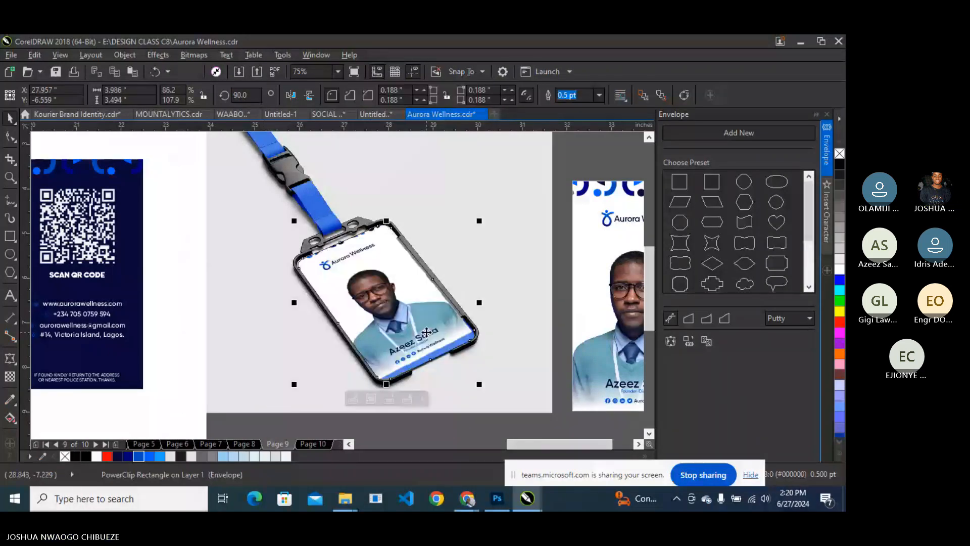
right_click(426, 332)
mouse_move(444, 156)
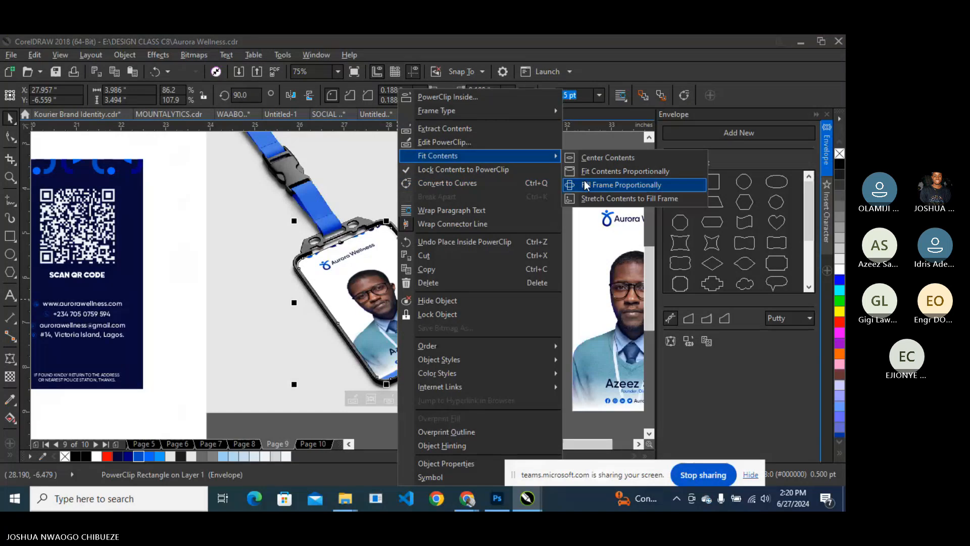
click(585, 185)
Edit the PowerClip contents to enlarge the card bitmap to about 4.196 by 3.702 inches, and remove the frame's outline.
scroll(436, 250, up, 2)
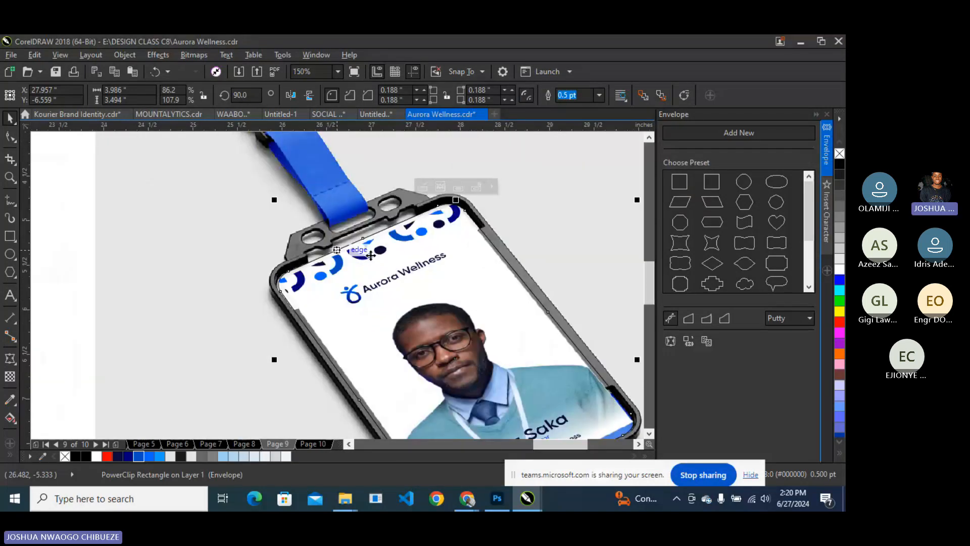
right_click(435, 250)
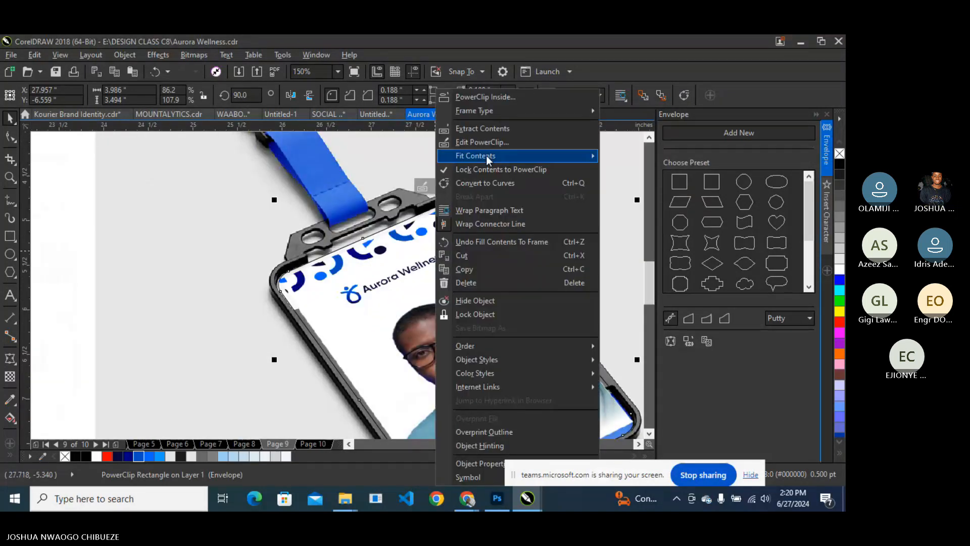
click(482, 143)
drag(274, 201, 256, 189)
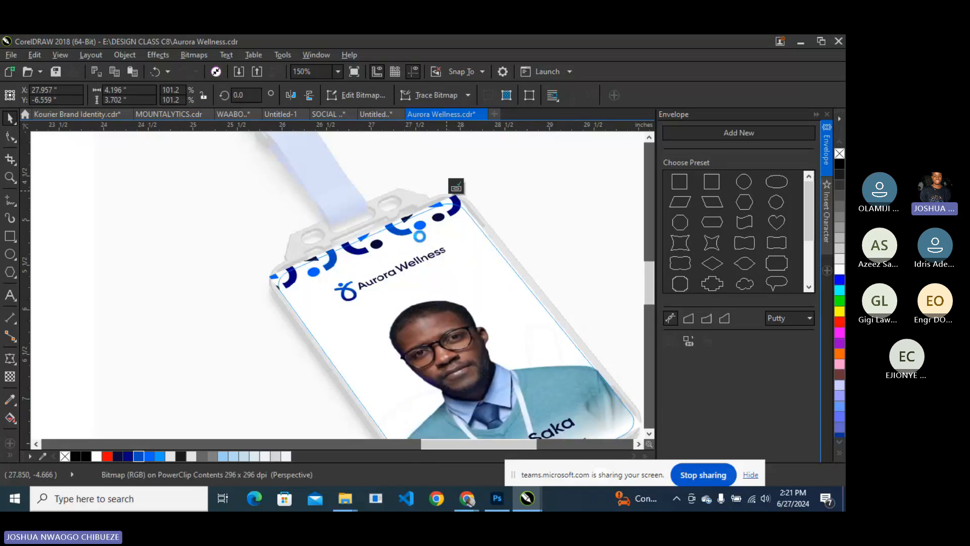
click(456, 187)
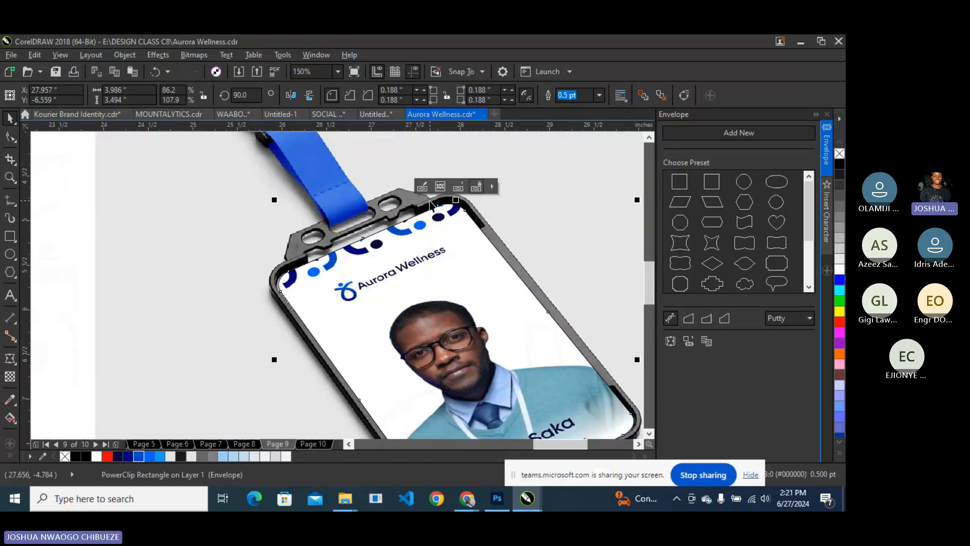
right_click(839, 155)
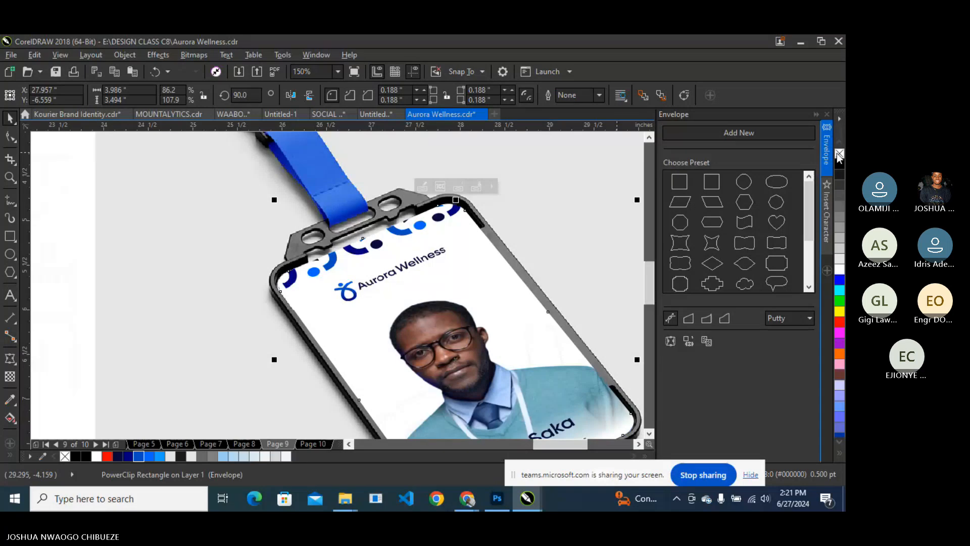
scroll(282, 286, down, 1)
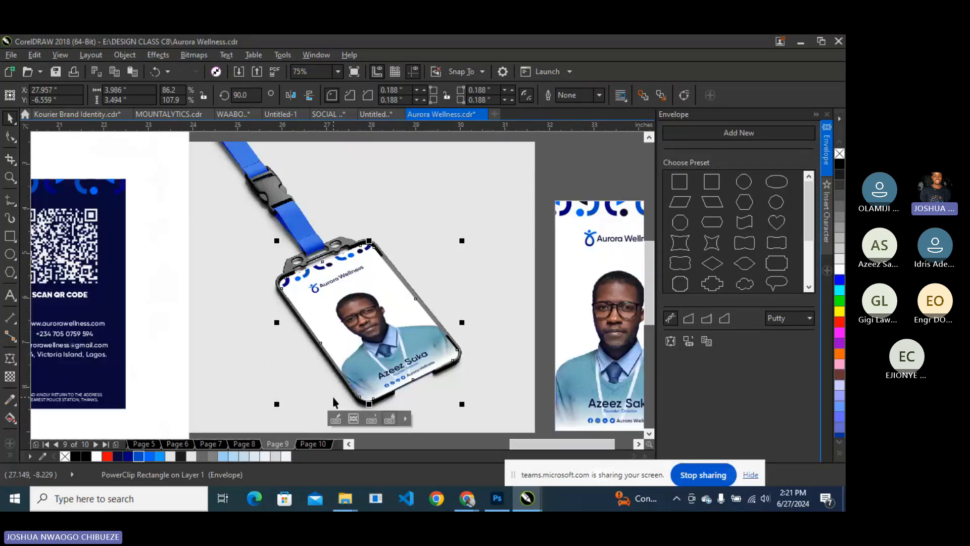
Resume envelope editing on the clipped card and pull its long lower edge inward near the upper notch to expose the holder's side clip.
scroll(333, 403, up, 1)
drag(312, 261, 310, 274)
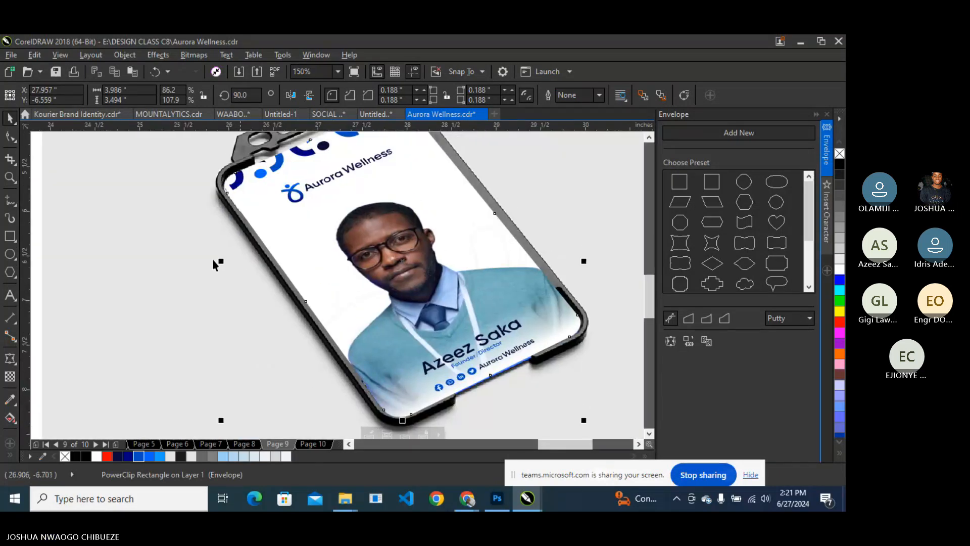
key(space)
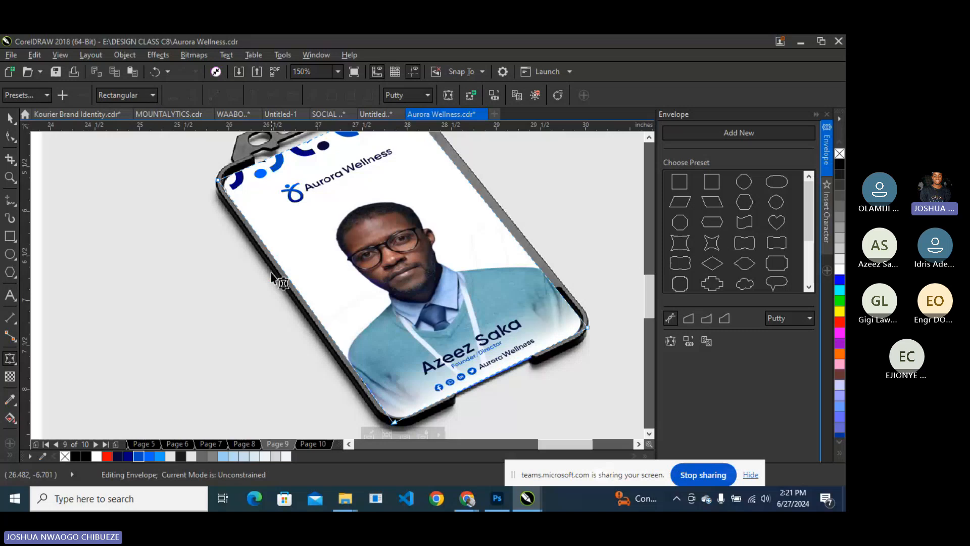
click(262, 242)
drag(262, 243, 281, 232)
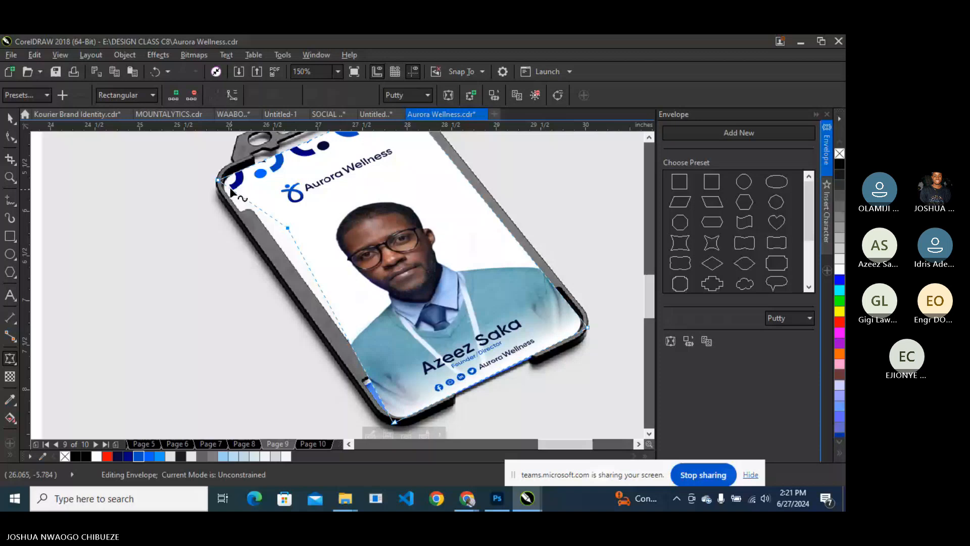
scroll(231, 191, up, 2)
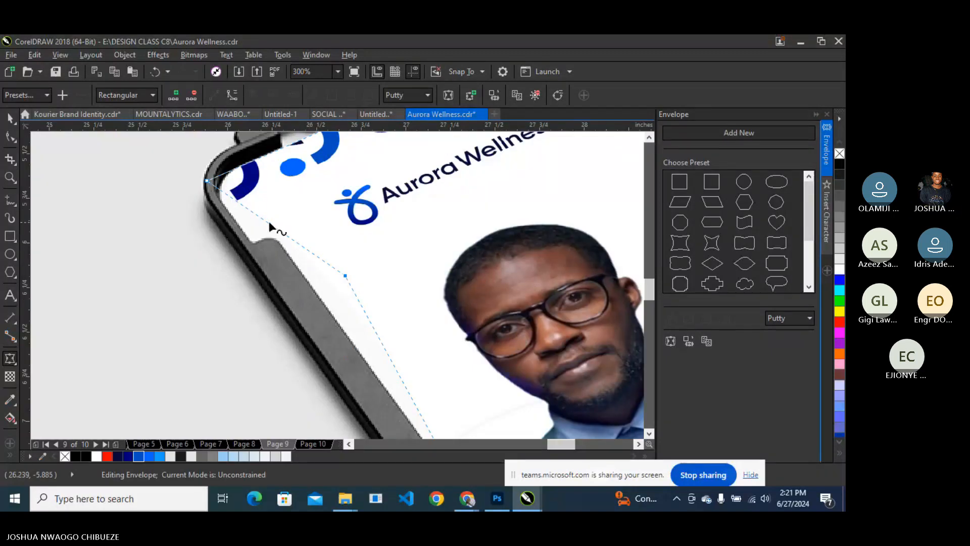
Try shifting two envelope nodes to the holder's upper notch and moving the card aside, and undo these changes.
drag(268, 221, 249, 243)
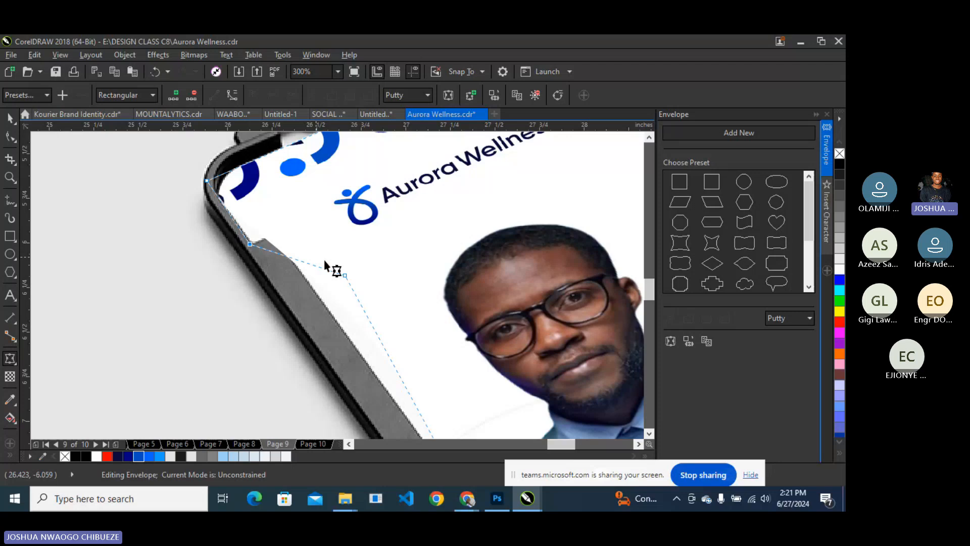
drag(344, 273, 281, 232)
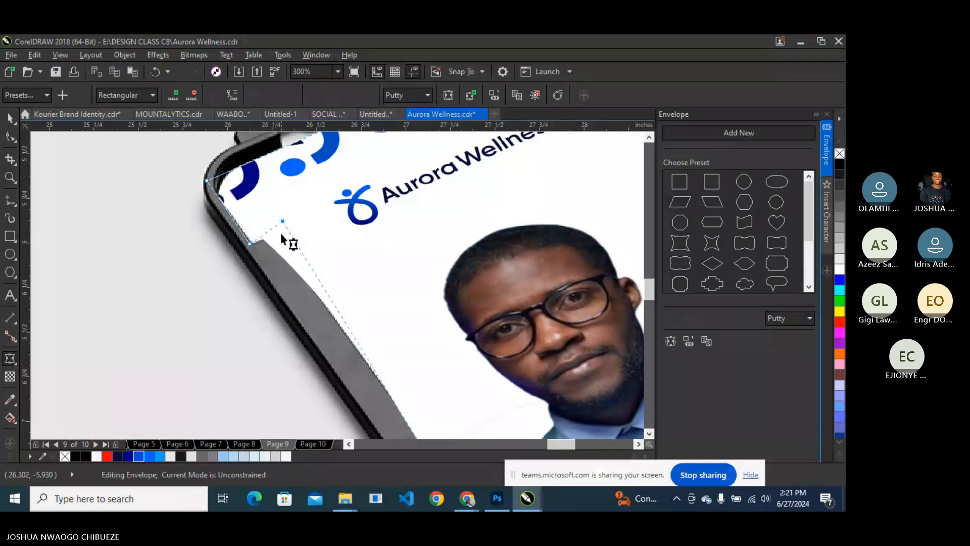
click(10, 119)
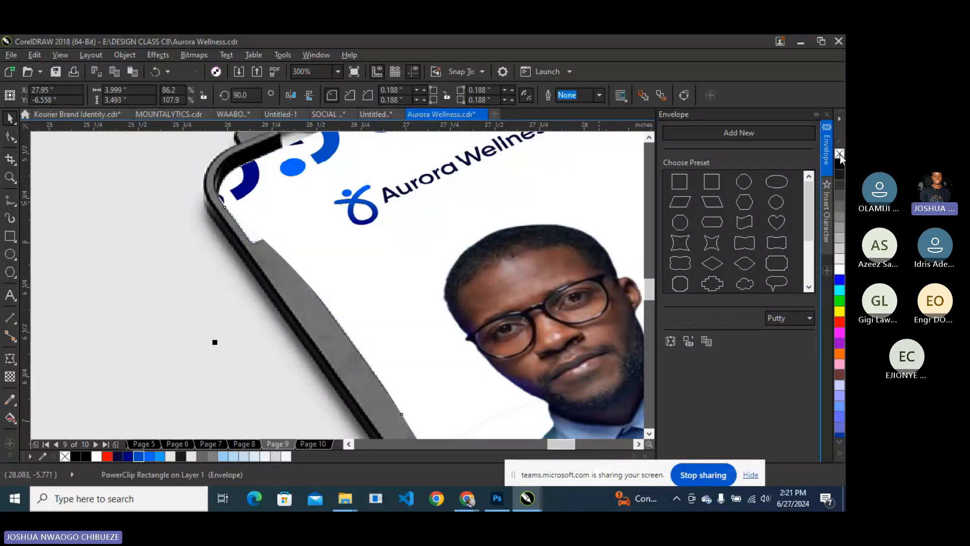
drag(355, 205, 479, 282)
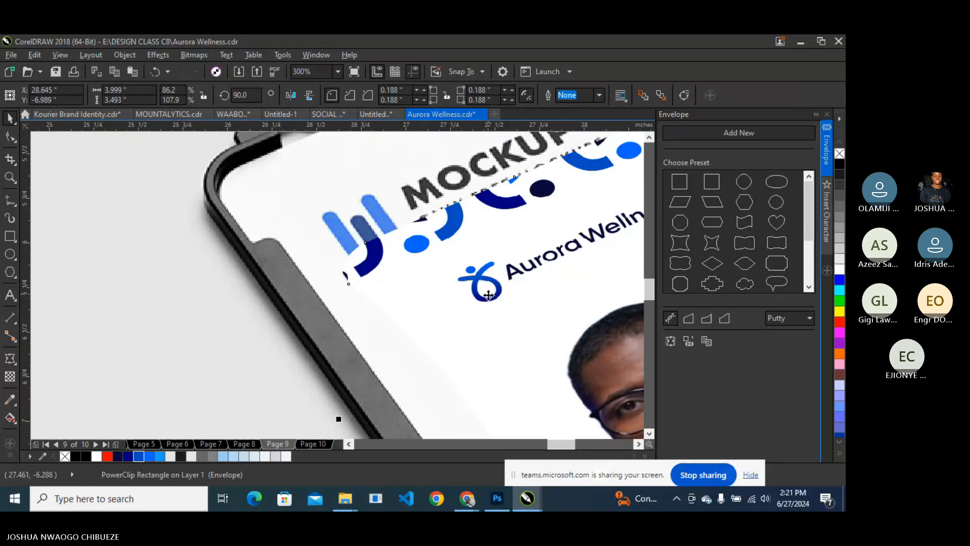
key(ctrl+z)
key(ctrl+z)
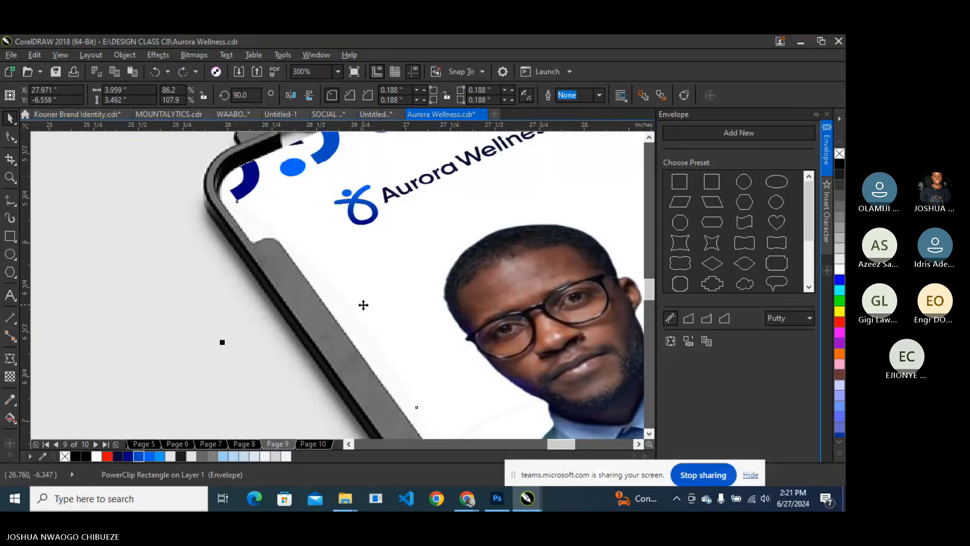
Add an envelope node between the two near the holder's upper notch, and pull it and its neighbour into the card.
click(10, 358)
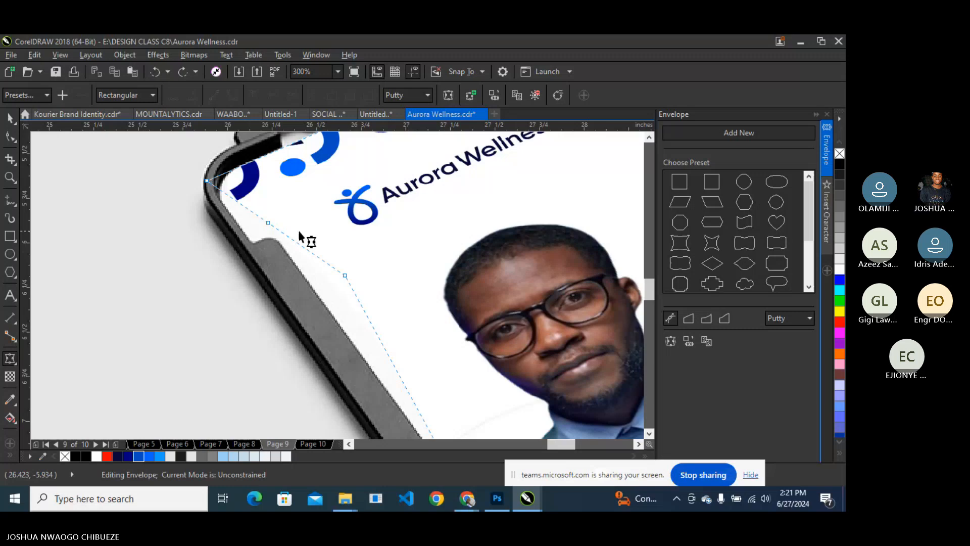
double_click(282, 231)
drag(283, 231, 338, 187)
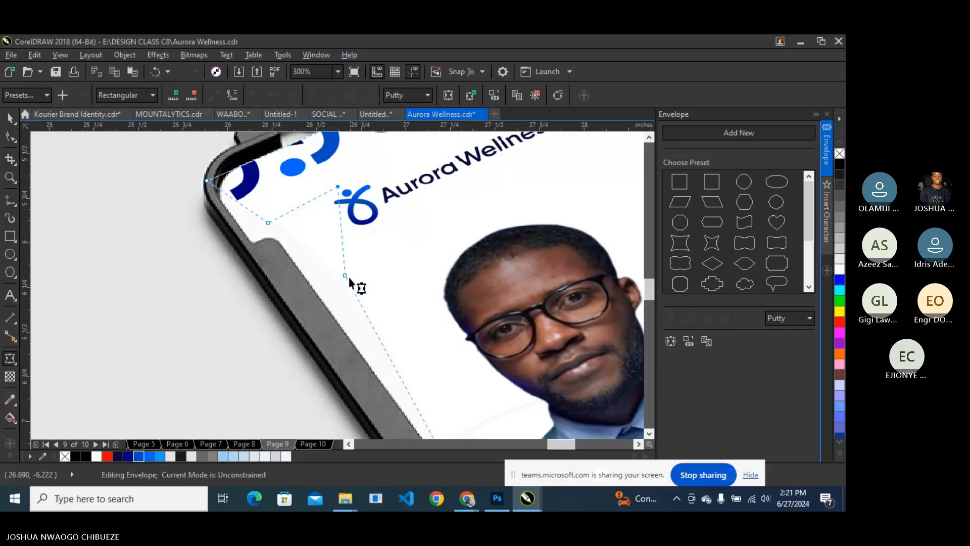
drag(349, 278, 388, 264)
Remove the envelope's lower corner node and line up the two nodes below the notch with the inner edge of the holder's side clip.
scroll(318, 244, down, 3)
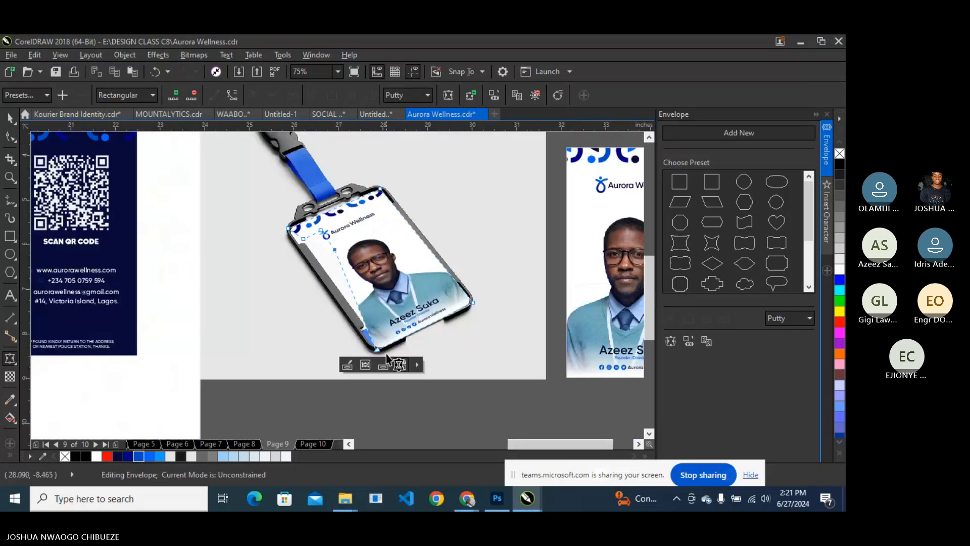
drag(376, 350, 290, 222)
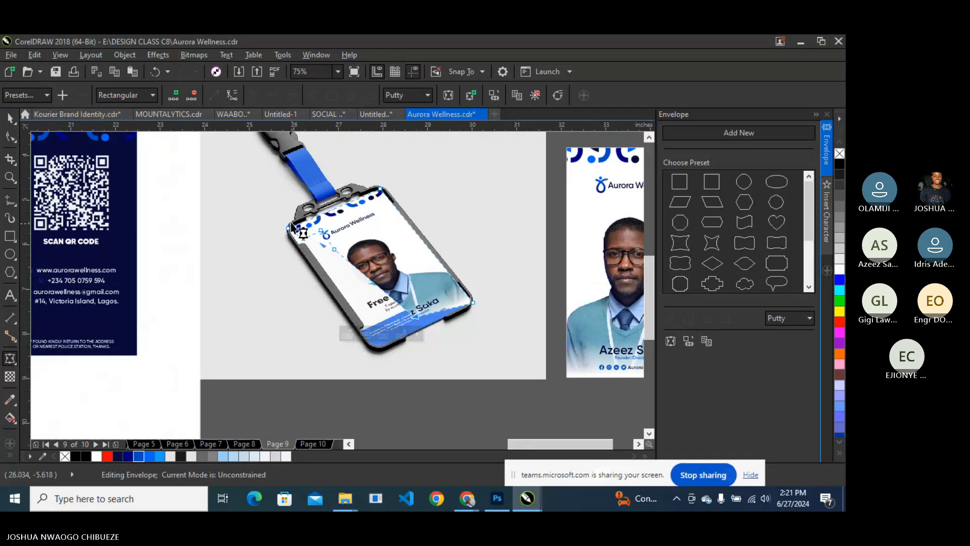
scroll(291, 222, up, 3)
drag(385, 227, 338, 295)
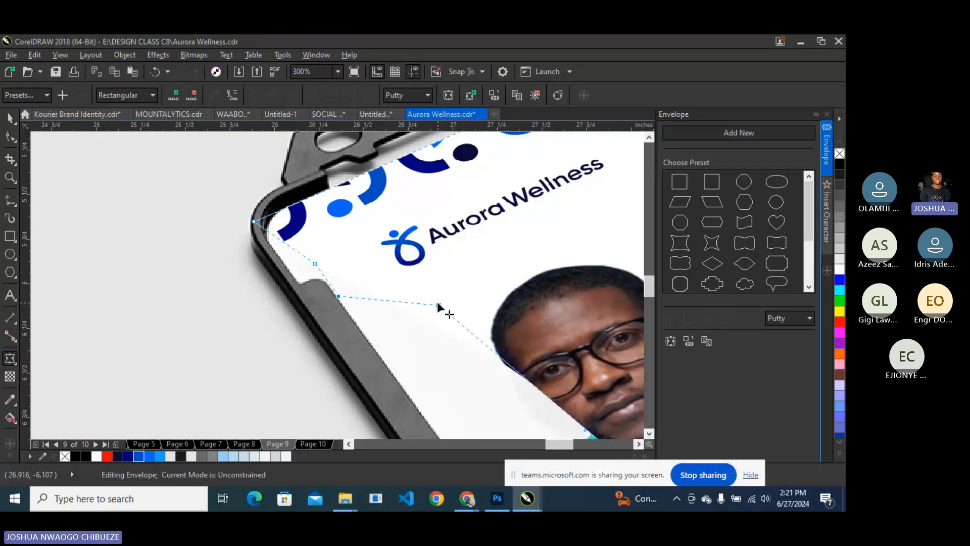
drag(438, 304, 393, 369)
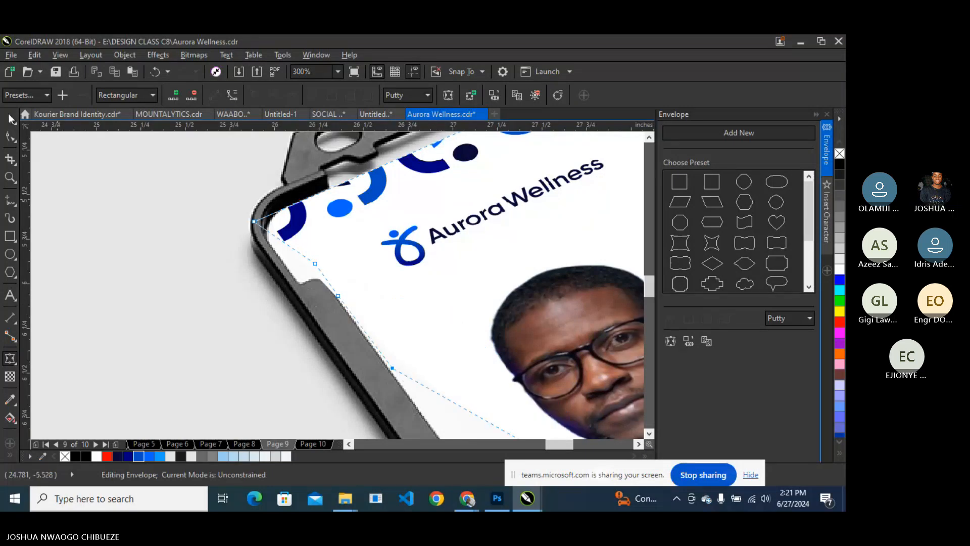
key(space)
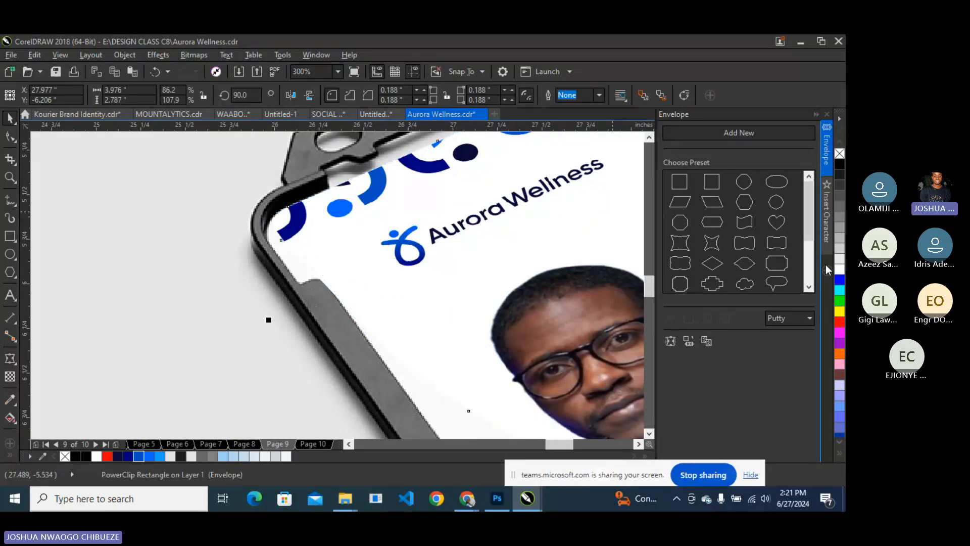
Move the upper envelope node onto the inner corner of the holder's notch and select around the node beside it.
scroll(286, 222, up, 2)
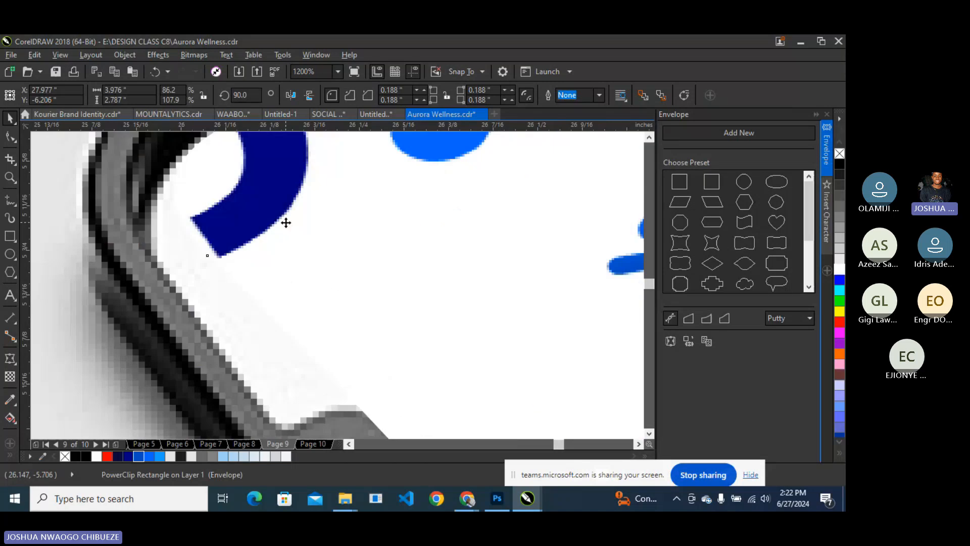
scroll(286, 223, down, 1)
key(space)
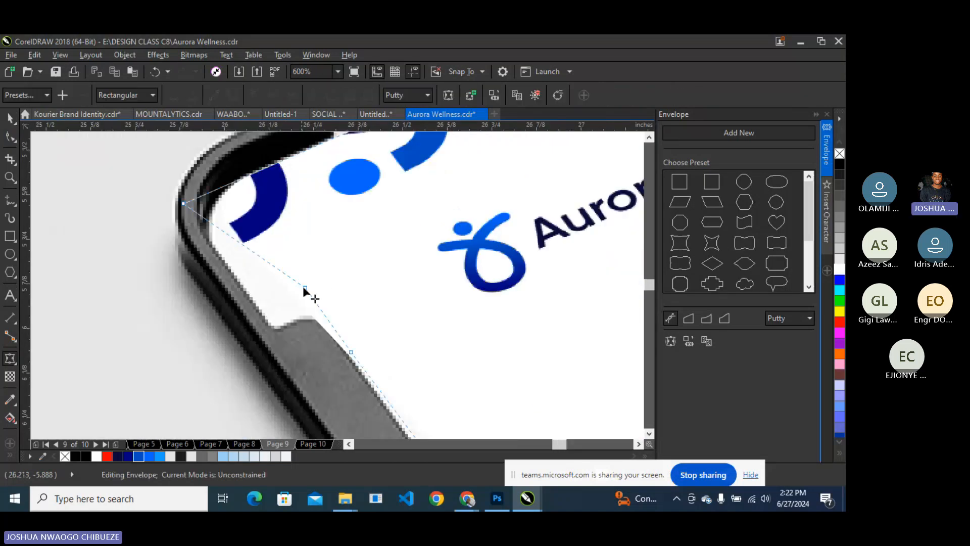
drag(304, 287, 273, 330)
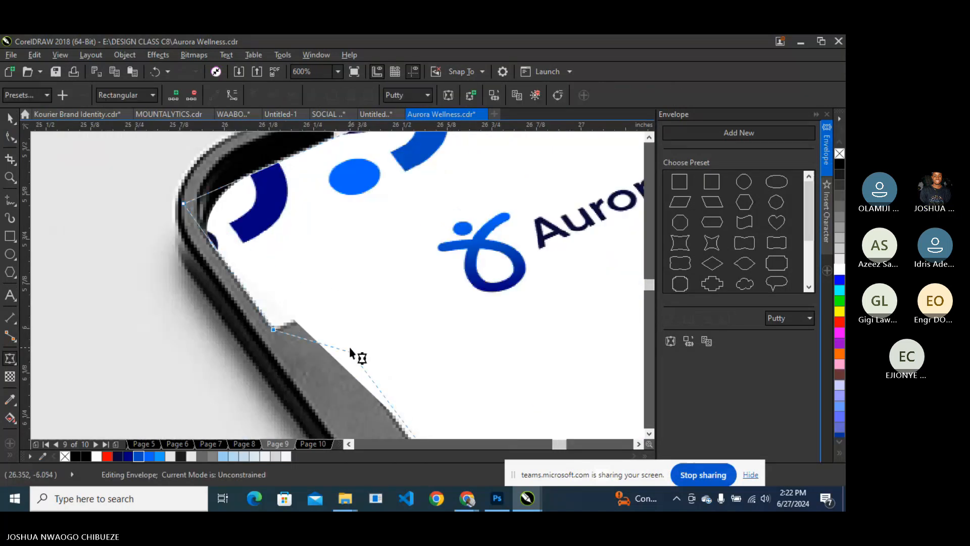
drag(350, 347, 331, 300)
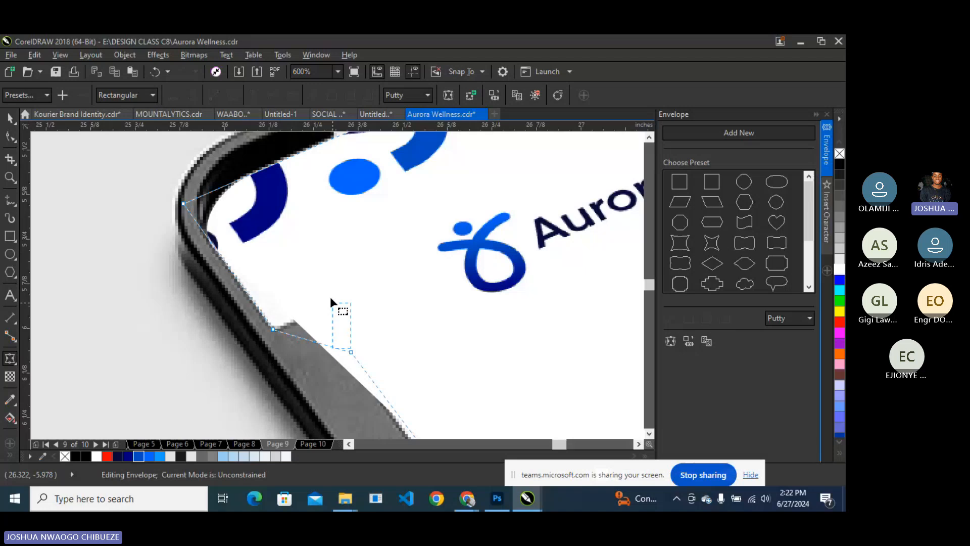
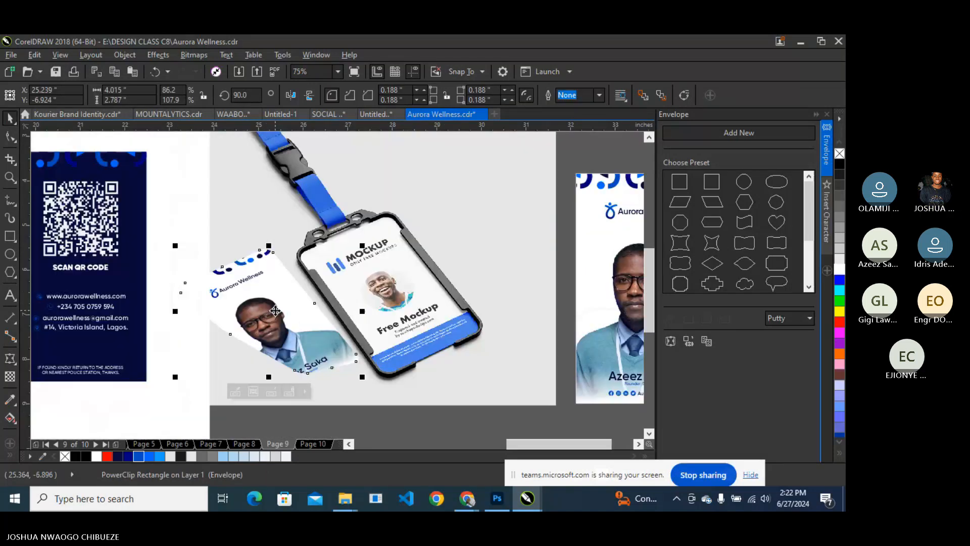
Undo the ID card artwork's move off the lanyard mockup and the preceding change to its shape.
key(ctrl+z)
key(ctrl+z)
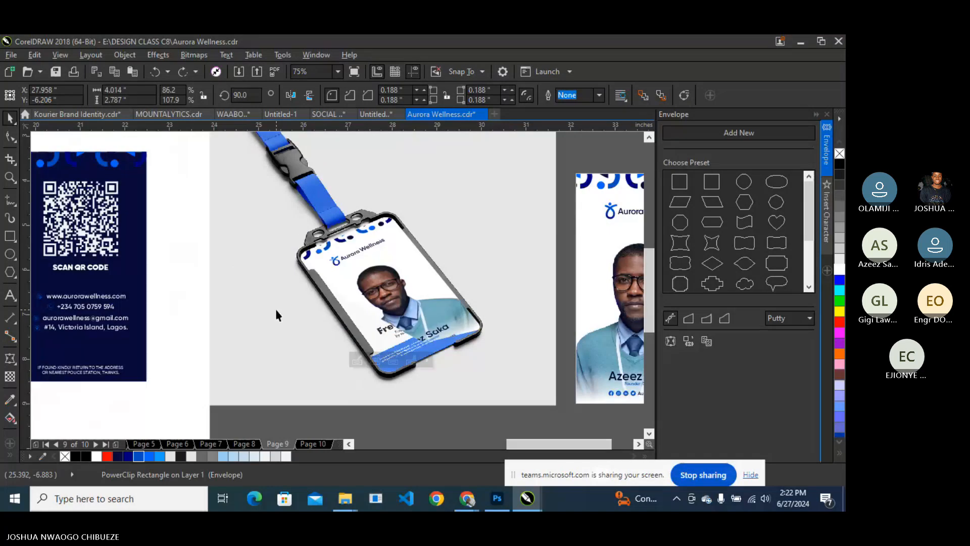
key(ctrl+z)
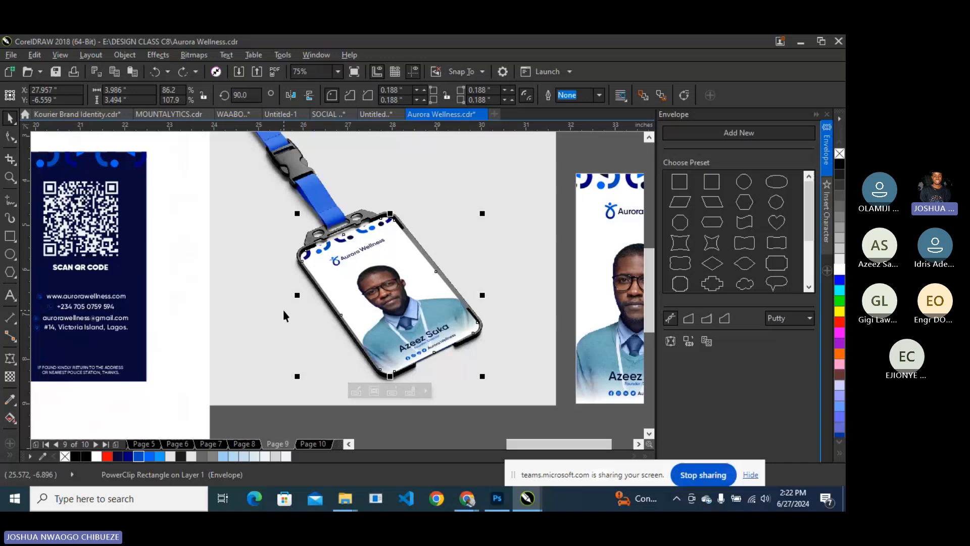
Convert the enveloped ID card to curves and turn the outline segment at its upper-left corner into a straight line.
key(ctrl+q)
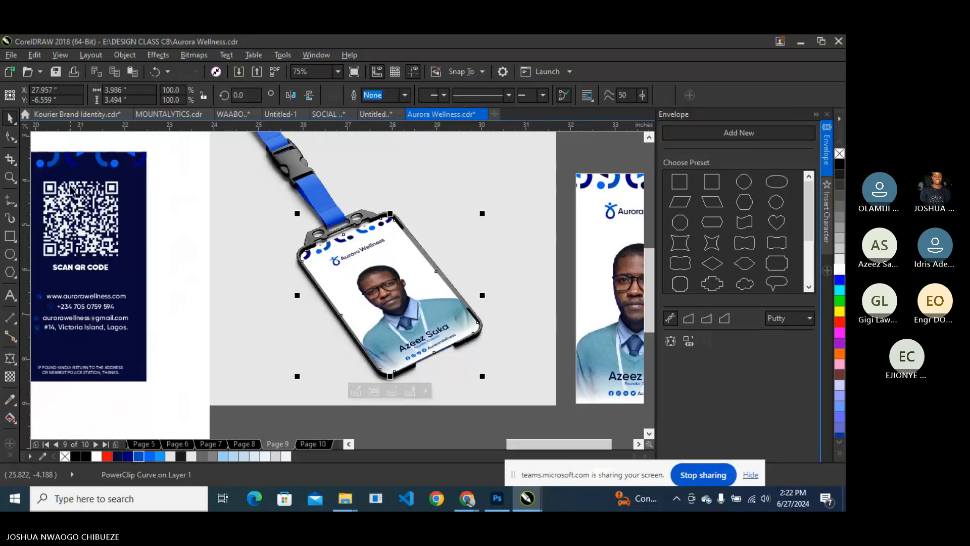
click(10, 136)
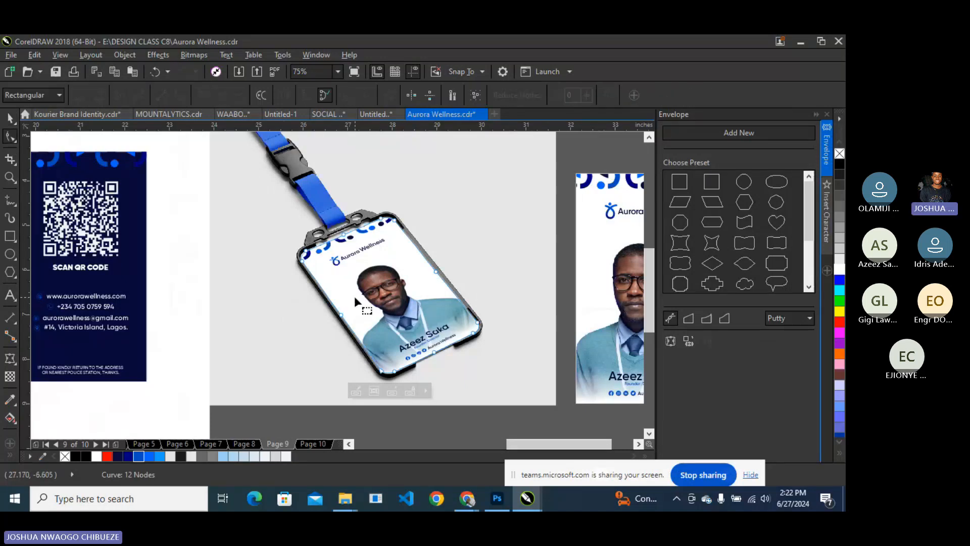
scroll(354, 296, up, 2)
click(251, 214)
right_click(251, 213)
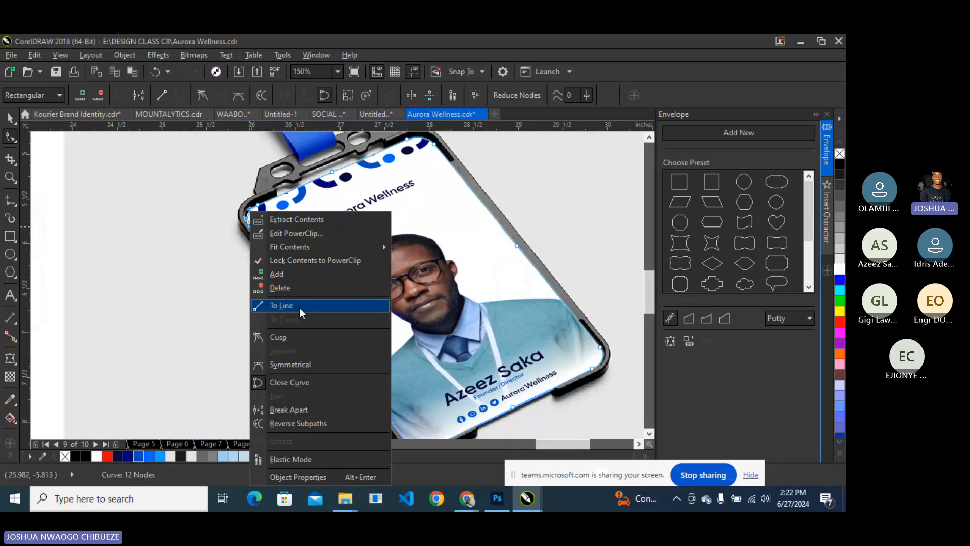
click(300, 305)
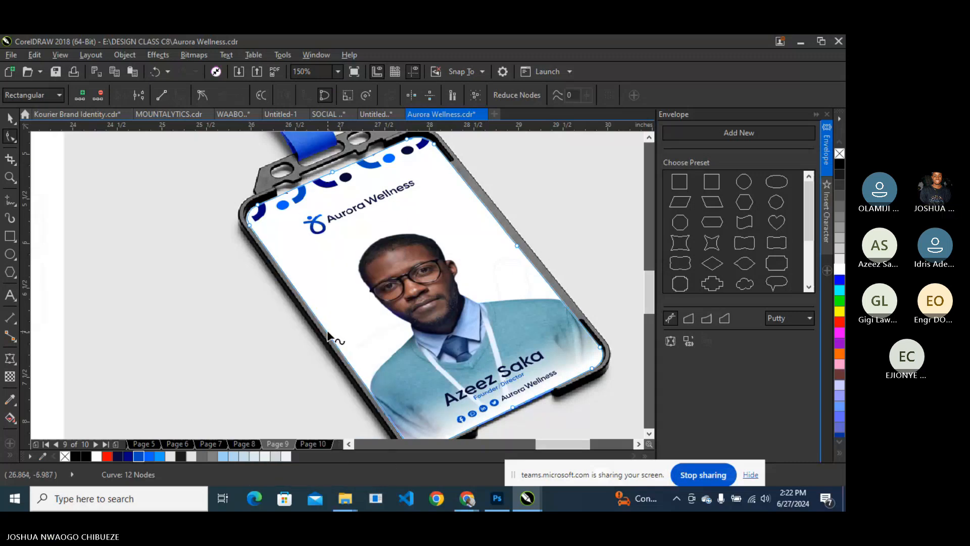
Convert the card outline's segment at the lower-left corner node to a straight line.
scroll(327, 336, down, 2)
scroll(374, 361, up, 2)
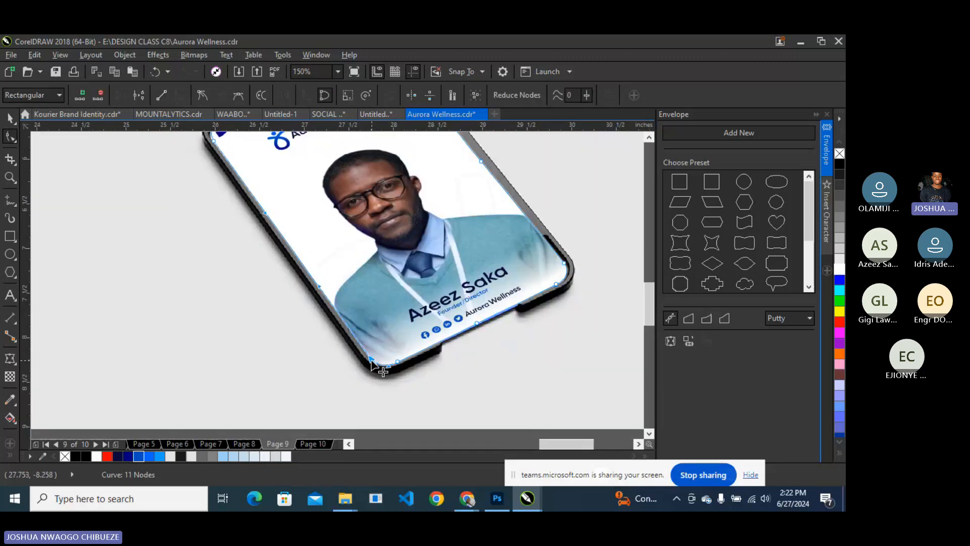
right_click(372, 361)
click(393, 181)
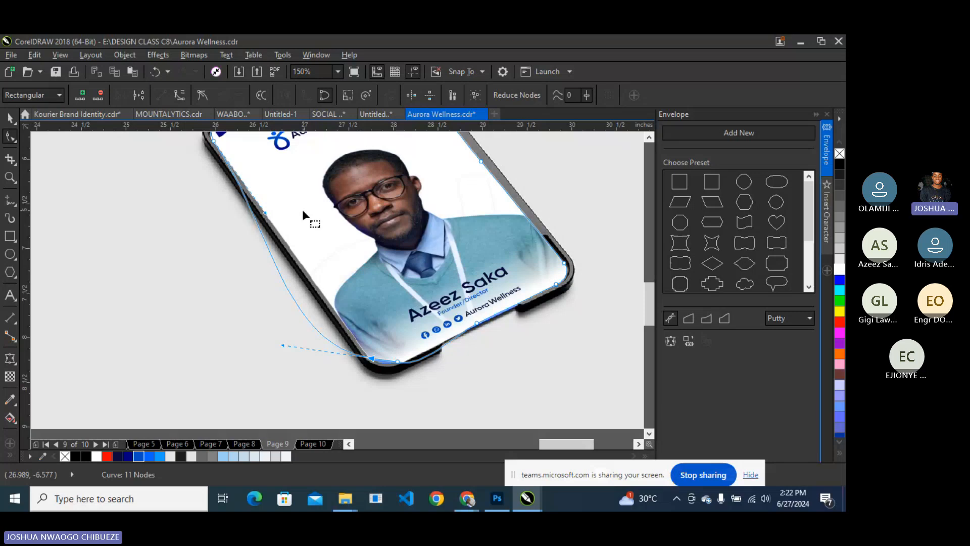
scroll(315, 269, down, 2)
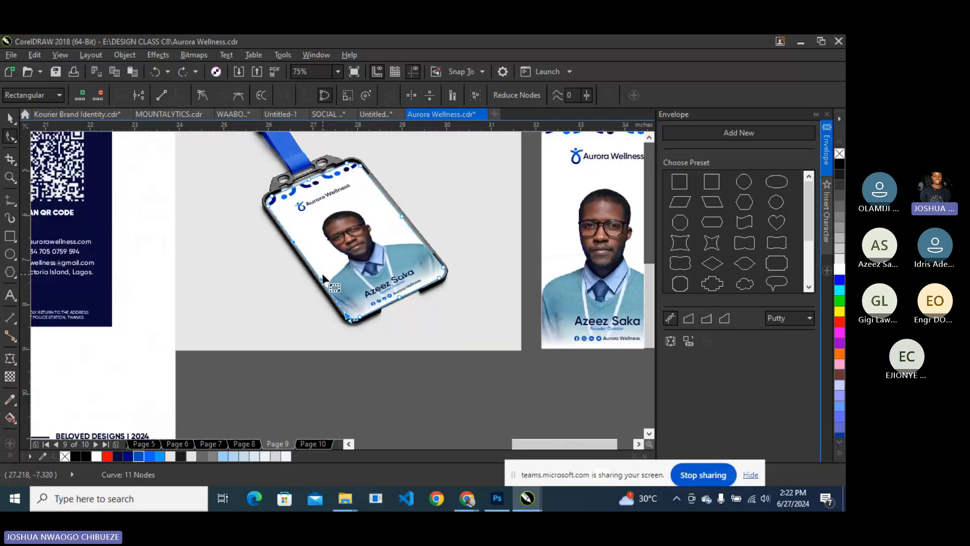
scroll(264, 187, up, 2)
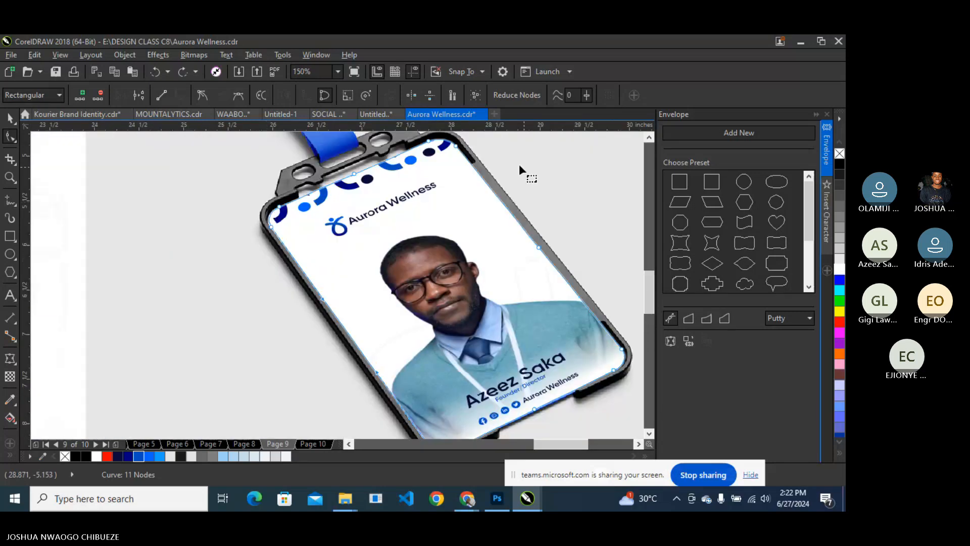
Add nodes along the card's right edge beside the end of the holder's upper black strip, undoing the last extra addition.
scroll(485, 173, up, 2)
double_click(460, 177)
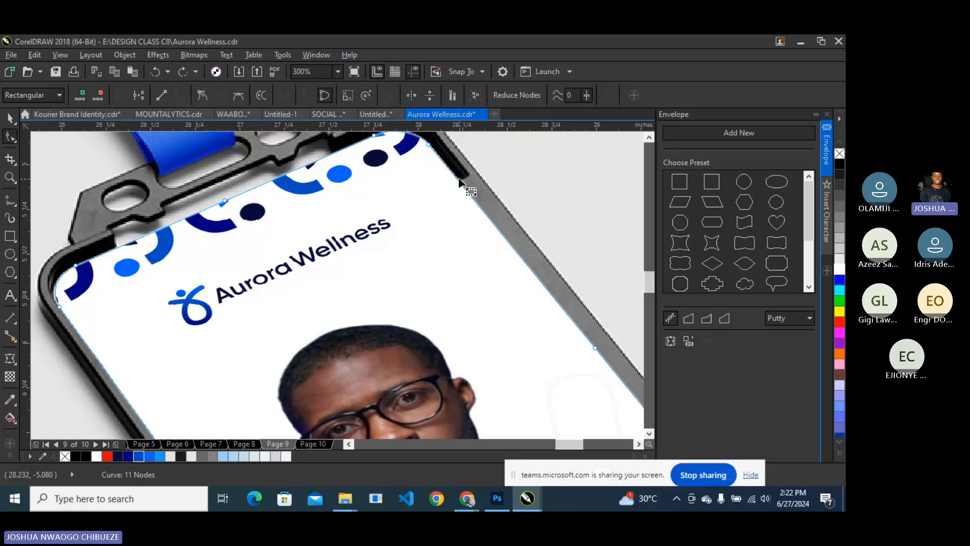
click(498, 230)
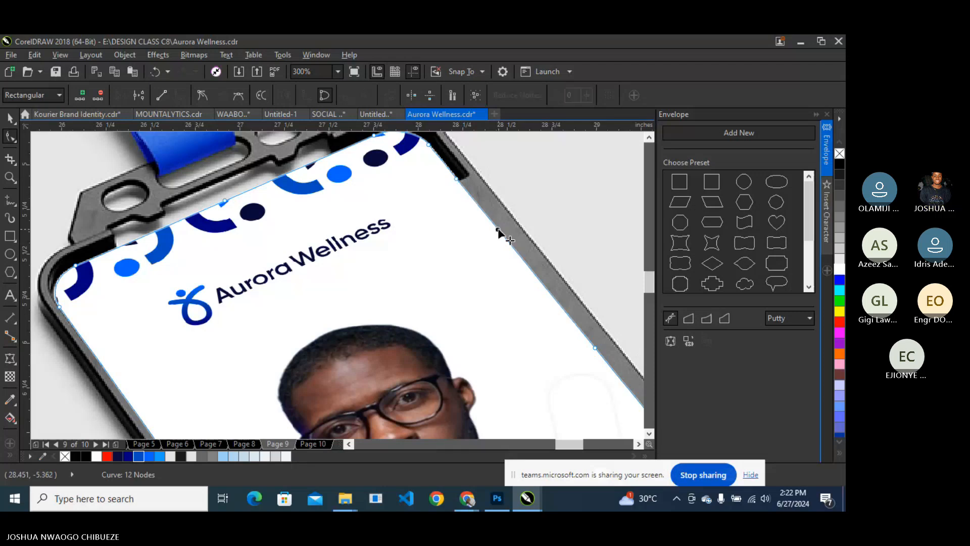
double_click(498, 230)
double_click(478, 204)
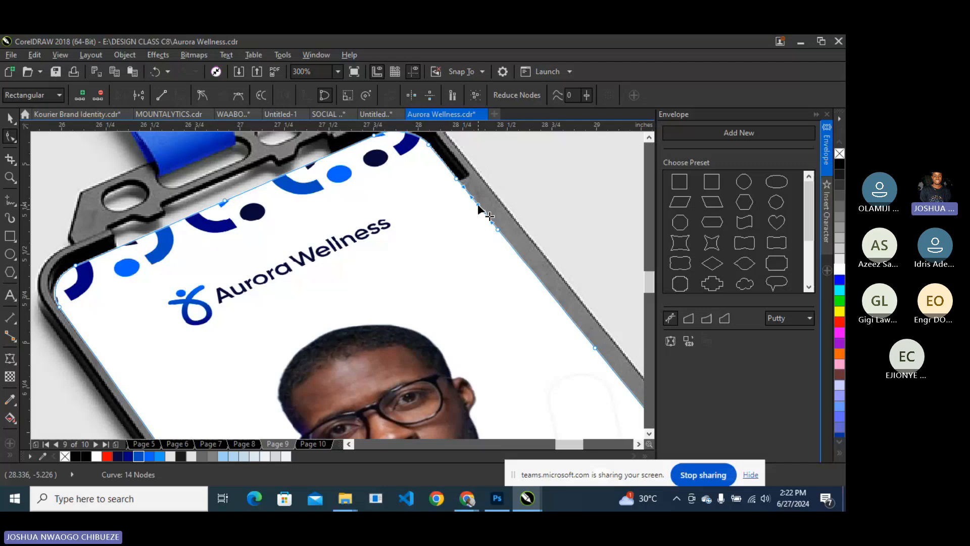
key(ctrl+z)
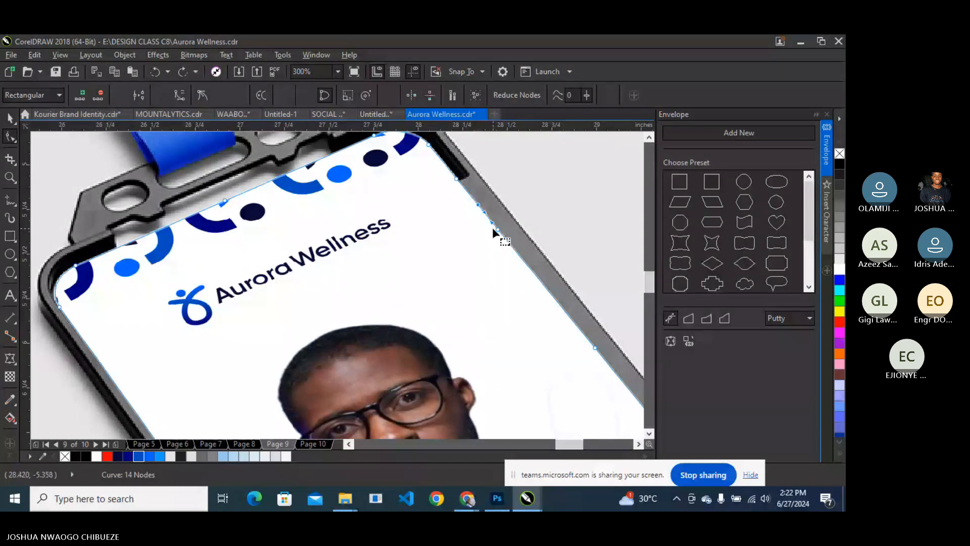
Refine the nodes at the lower end of the black strip and convert the adjoining outline segment to a curve.
scroll(492, 227, up, 4)
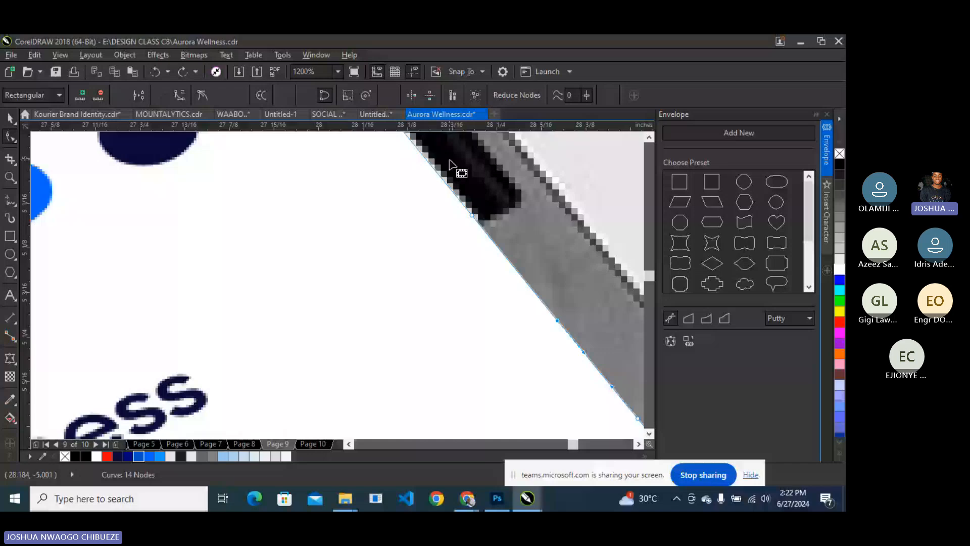
drag(473, 214, 478, 216)
right_click(481, 212)
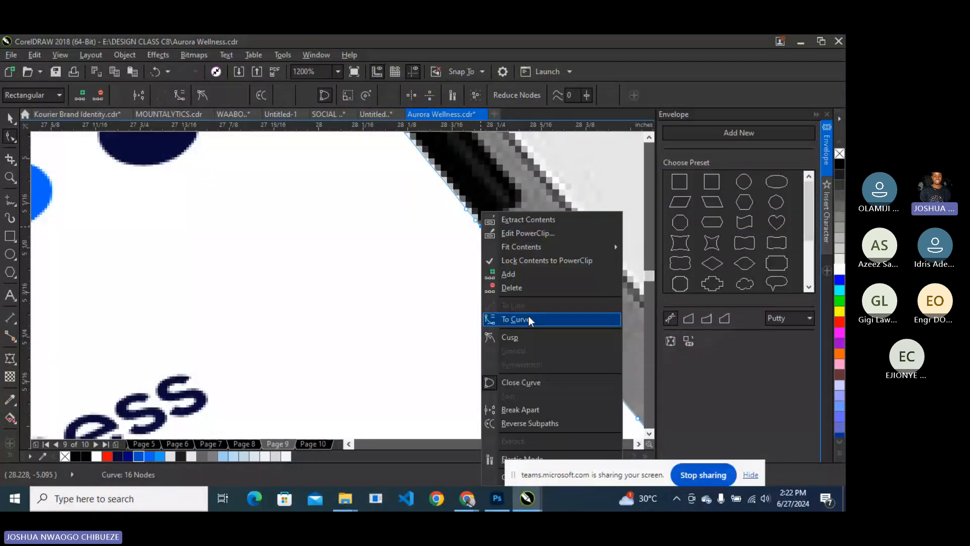
click(529, 316)
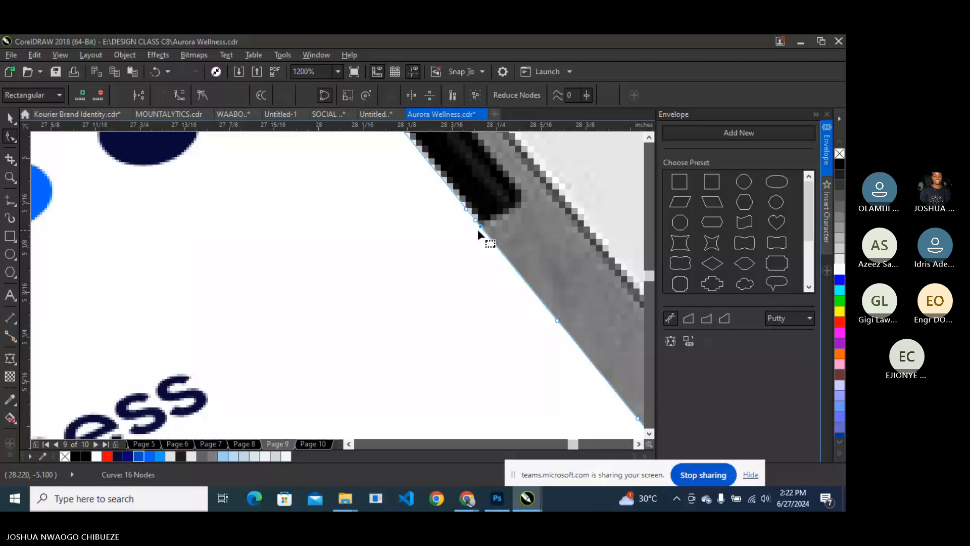
Pull the right-edge nodes inward to form a notch in the card around the holder's grey tab.
scroll(478, 229, down, 2)
right_click(496, 285)
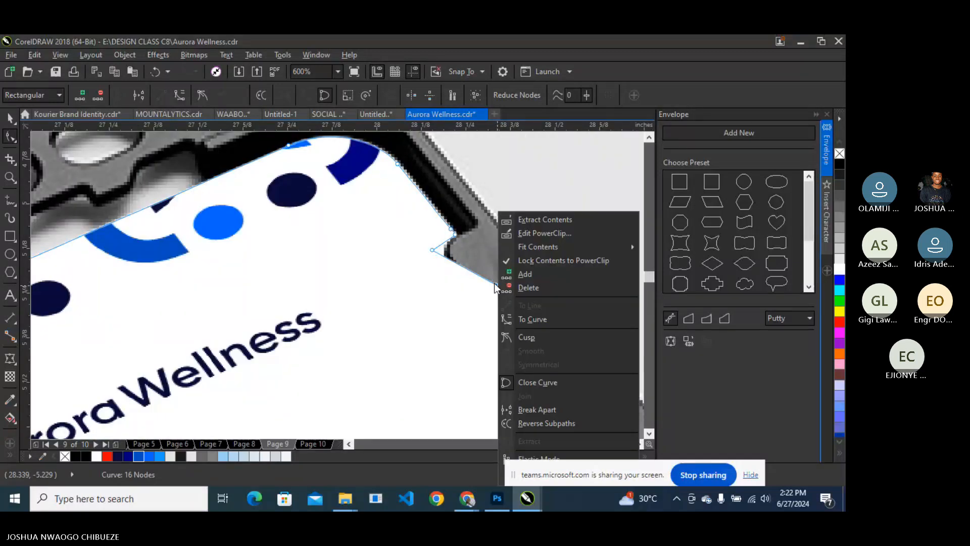
click(496, 286)
drag(496, 285, 507, 337)
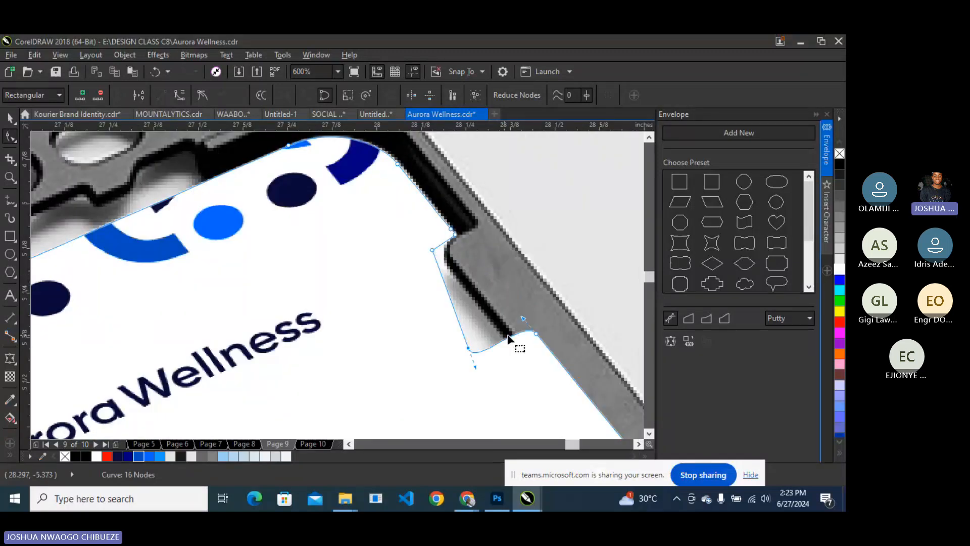
Move the notch's upper inner node against the corner of the holder's grey tab.
scroll(508, 336, down, 5)
scroll(442, 279, up, 5)
scroll(426, 290, up, 1)
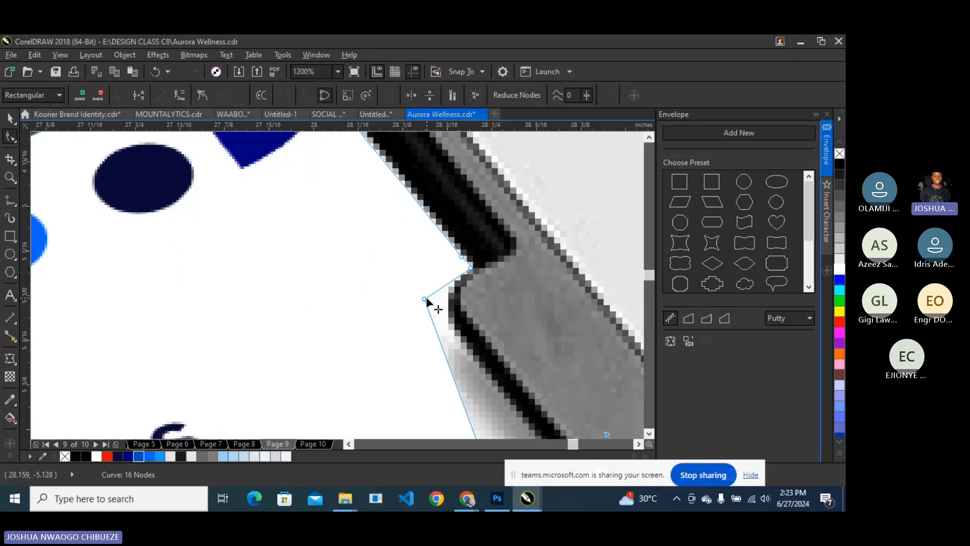
drag(425, 299, 453, 288)
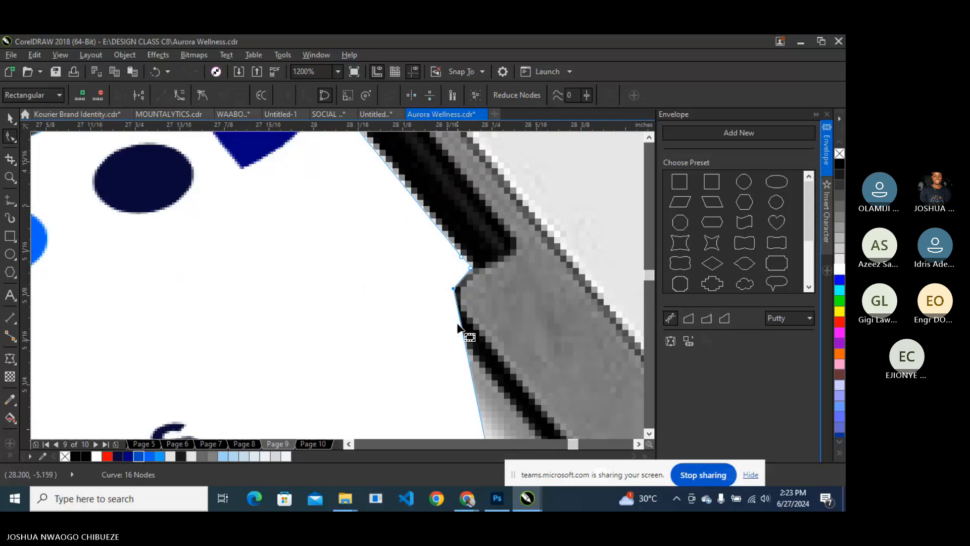
Try to bend the edge below the notch's upper inner corner using an extra node, then delete that node.
drag(459, 328, 475, 331)
right_click(462, 305)
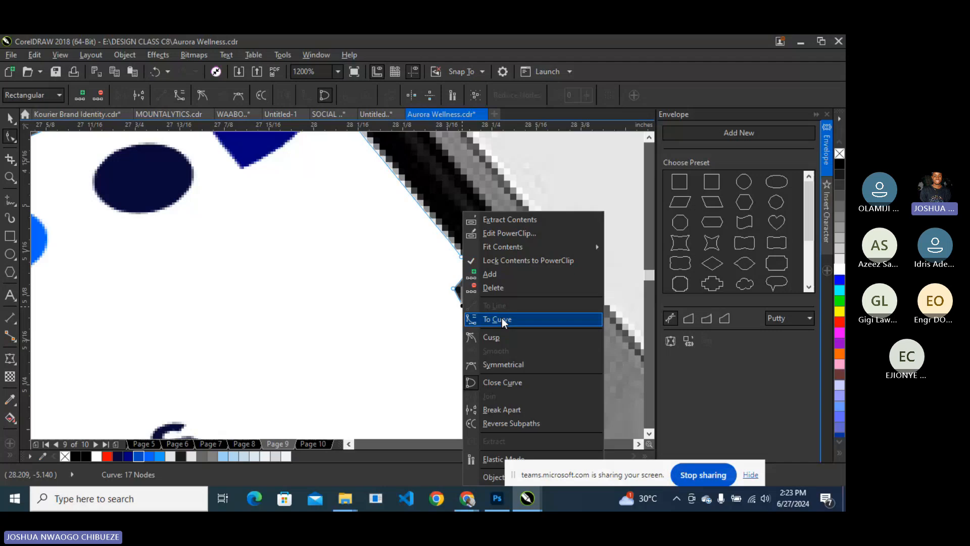
click(501, 317)
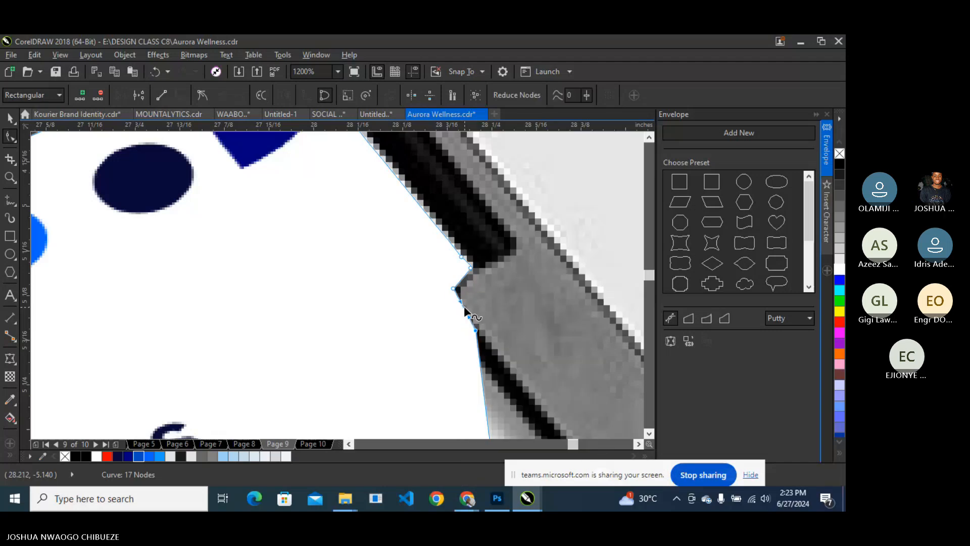
key(ctrl+z)
scroll(466, 320, up, 2)
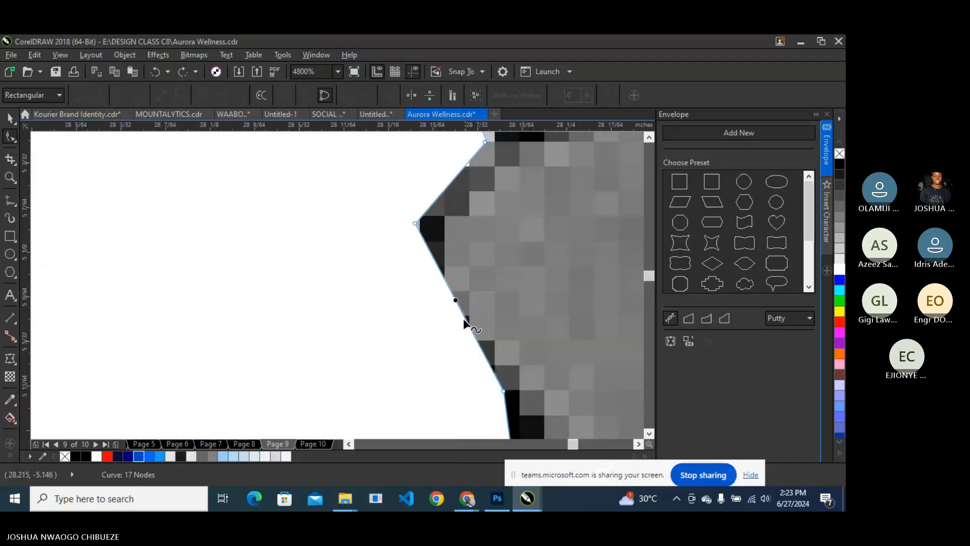
drag(466, 321, 450, 320)
key(ctrl+z)
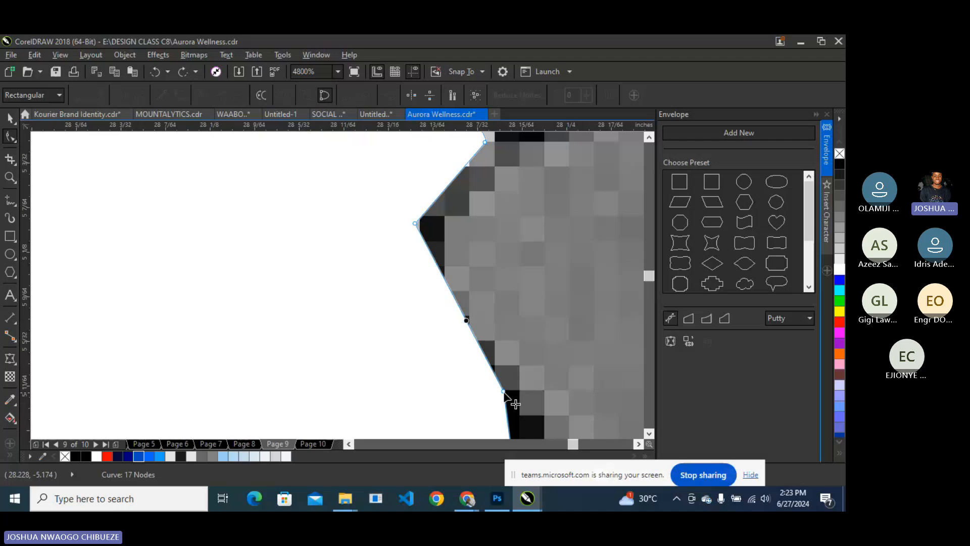
double_click(504, 392)
scroll(412, 309, down, 2)
click(413, 286)
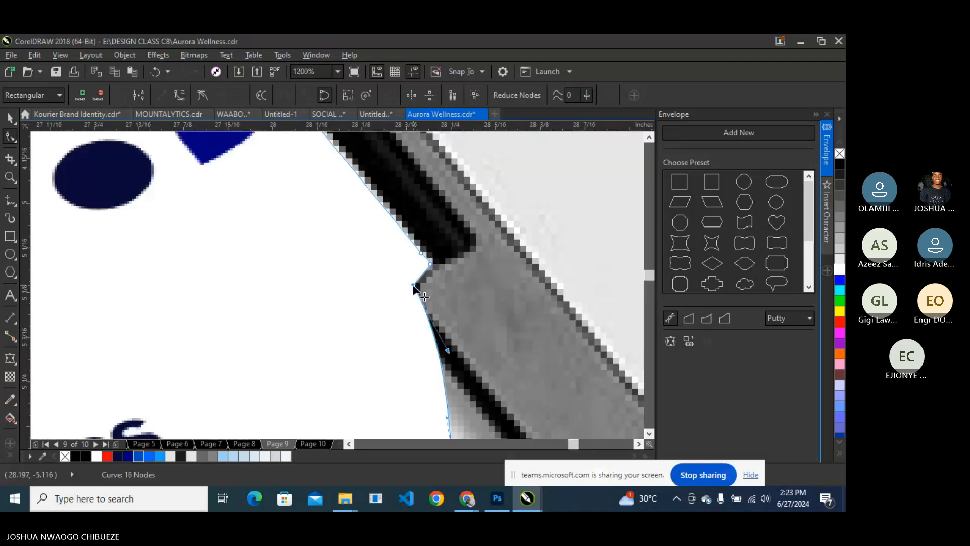
Convert the notch's long inner edge to a straight line.
scroll(411, 327, down, 2)
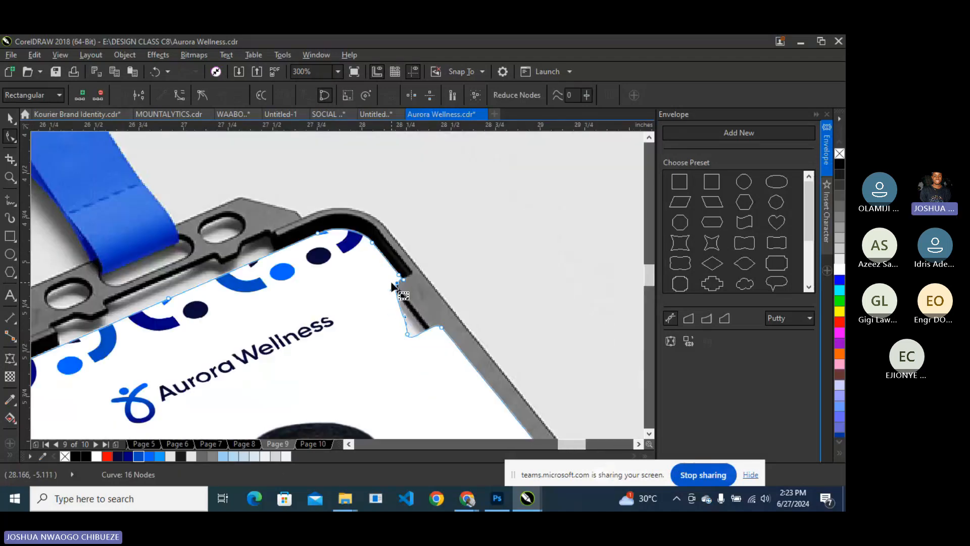
scroll(409, 332, up, 1)
right_click(409, 335)
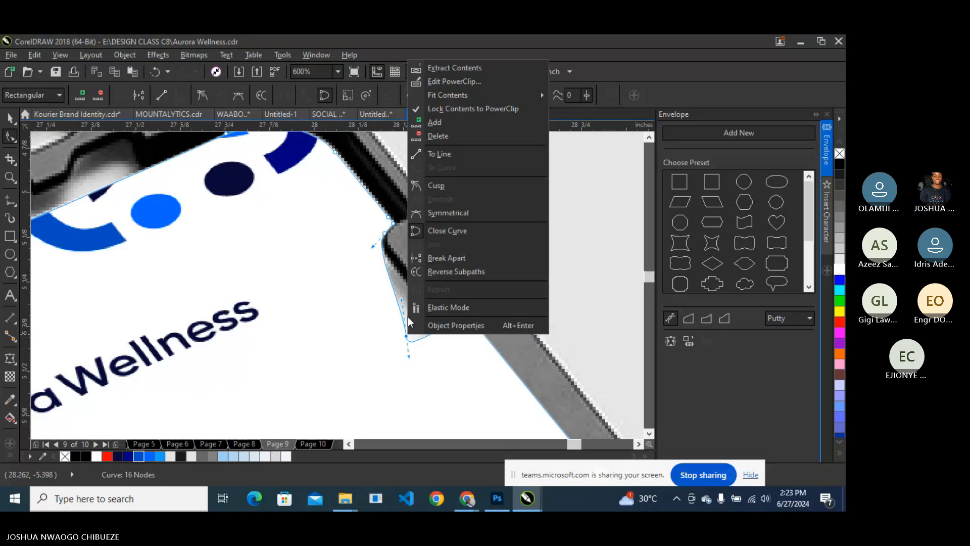
click(447, 149)
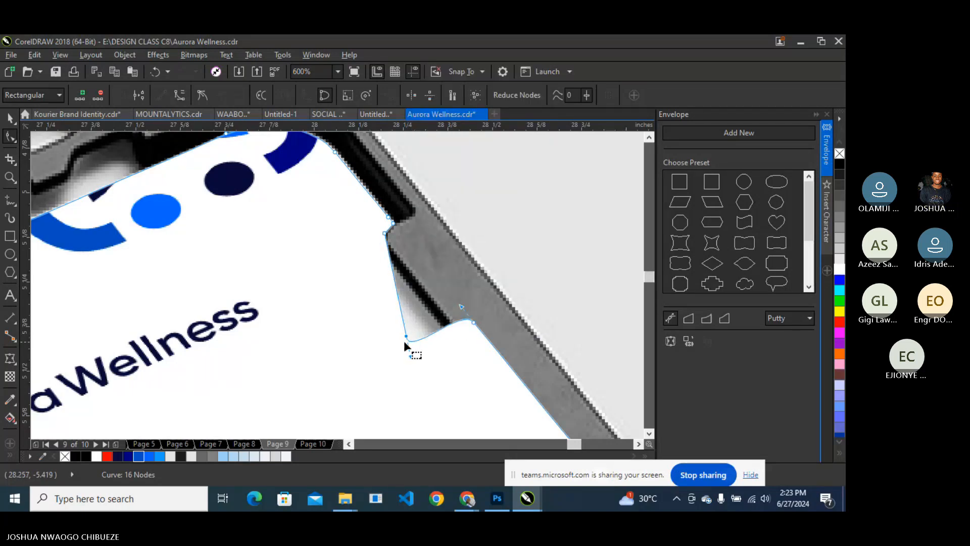
Convert the notch's lower edge and the card's right edge just below it to straight lines.
scroll(472, 322, down, 2)
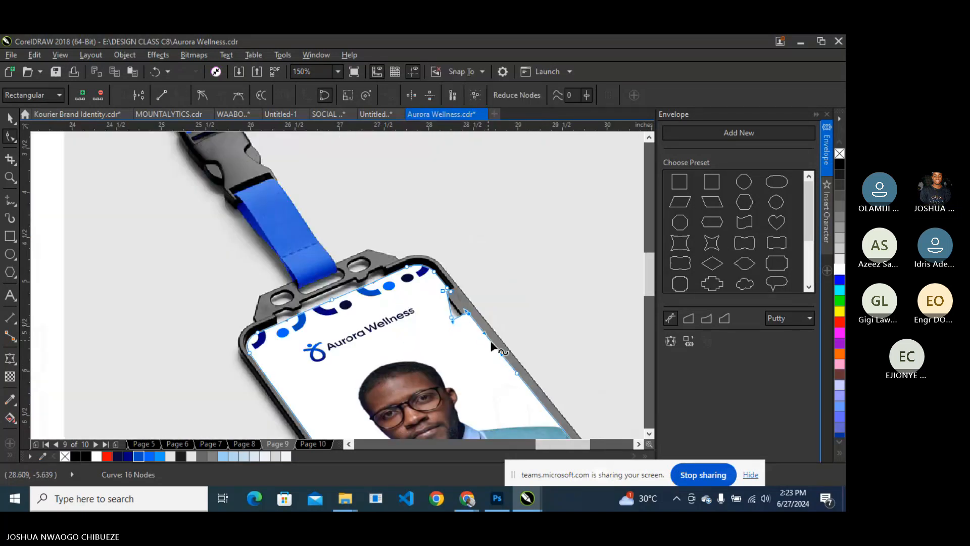
right_click(467, 313)
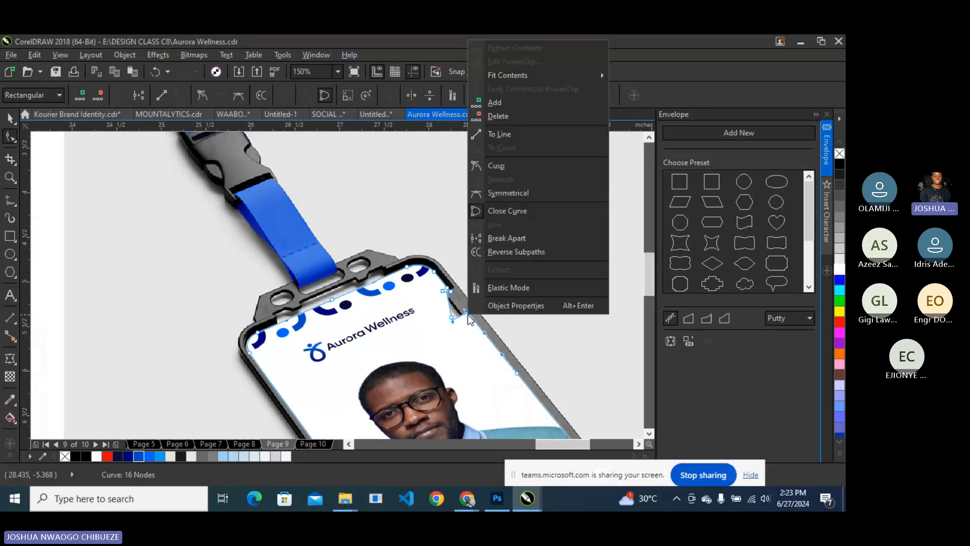
click(512, 133)
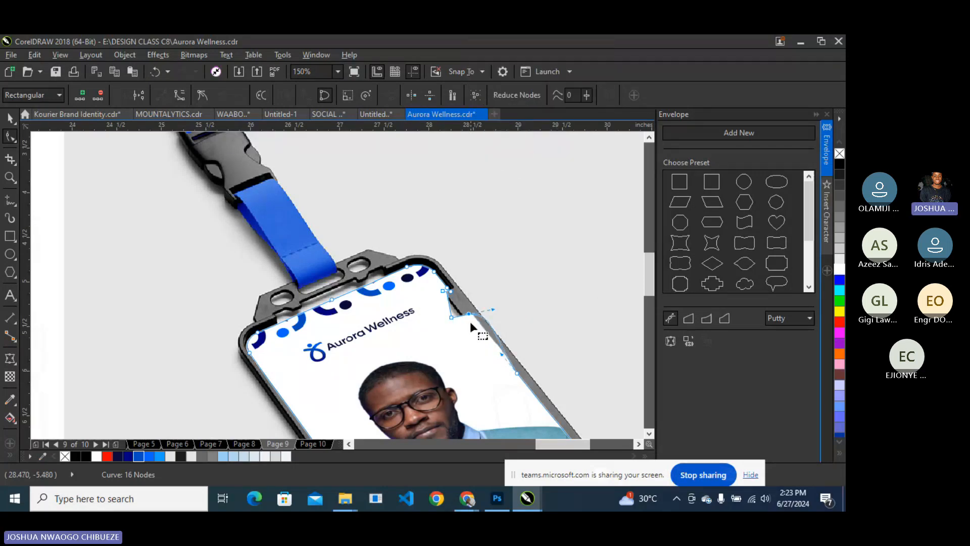
right_click(517, 374)
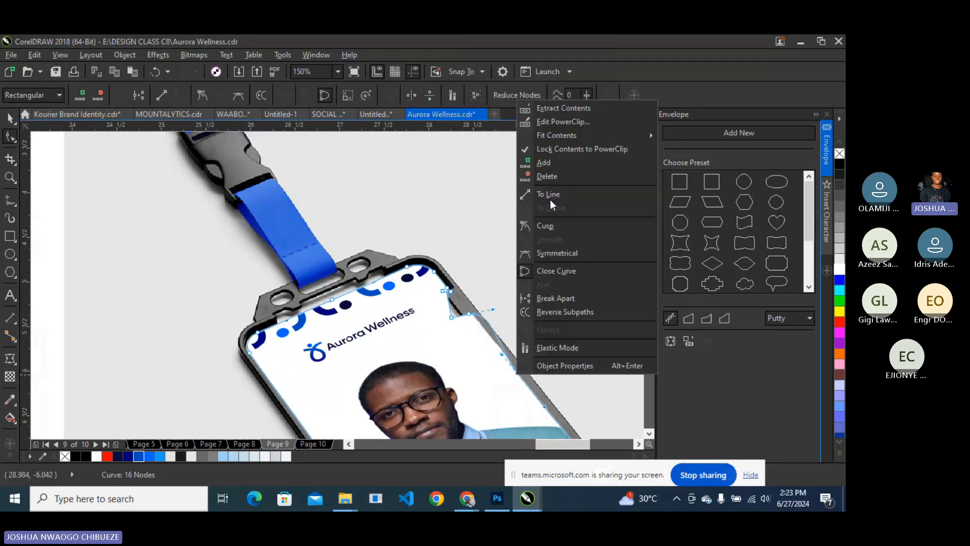
click(548, 198)
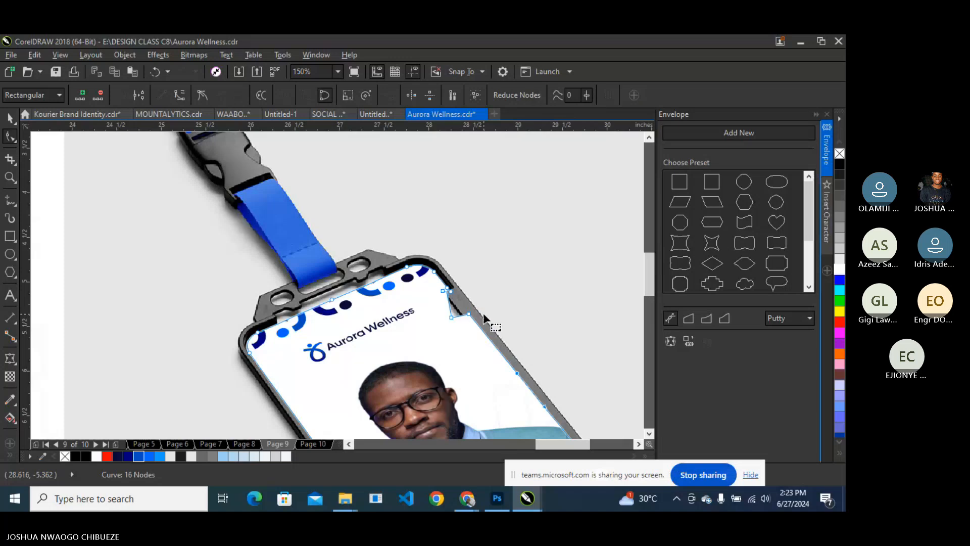
scroll(483, 314, up, 2)
key(Delete)
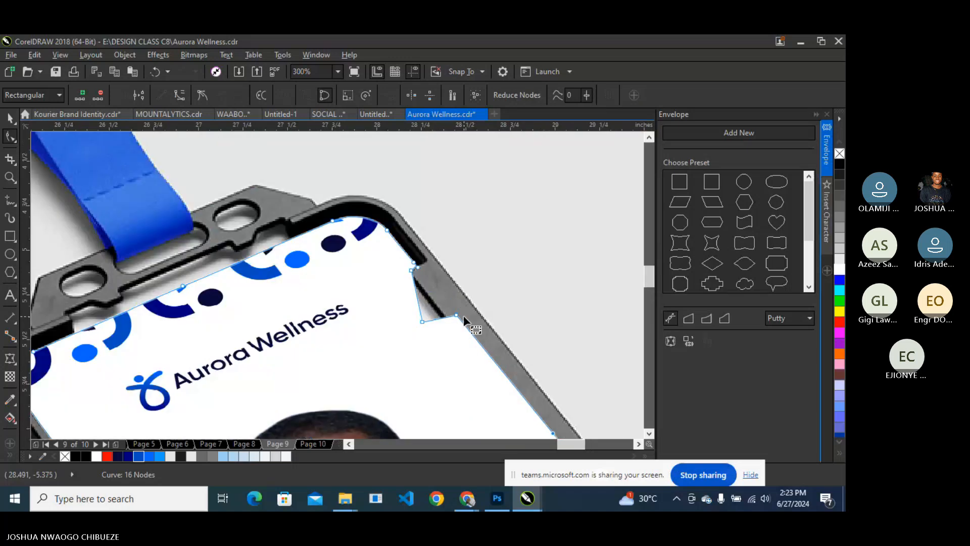
Delete the notch's surplus lower nodes and move the remaining inner node down along the grey tab's edge.
double_click(423, 322)
scroll(428, 281, up, 2)
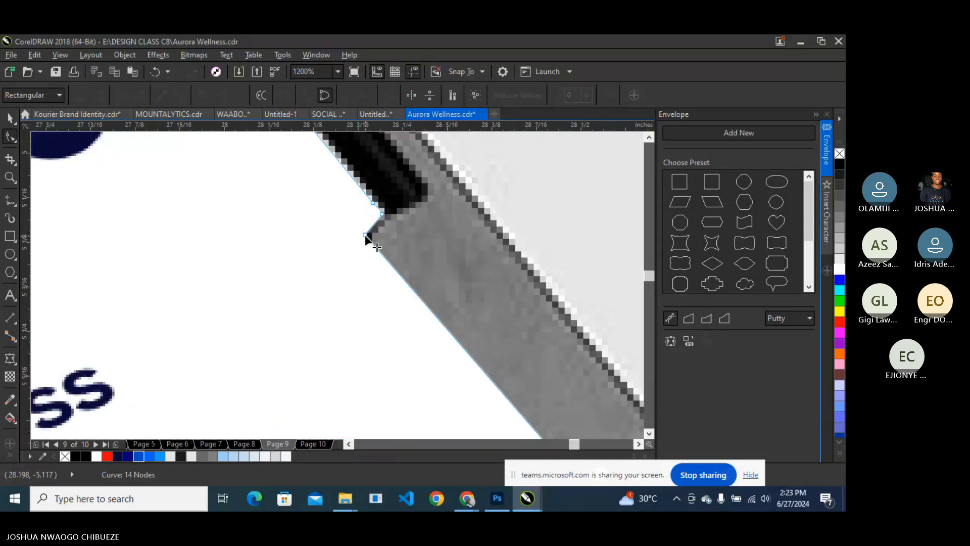
drag(366, 234, 363, 262)
Convert the short edge above that node to a curve and bend it around the grey tab's upper corner.
click(372, 242)
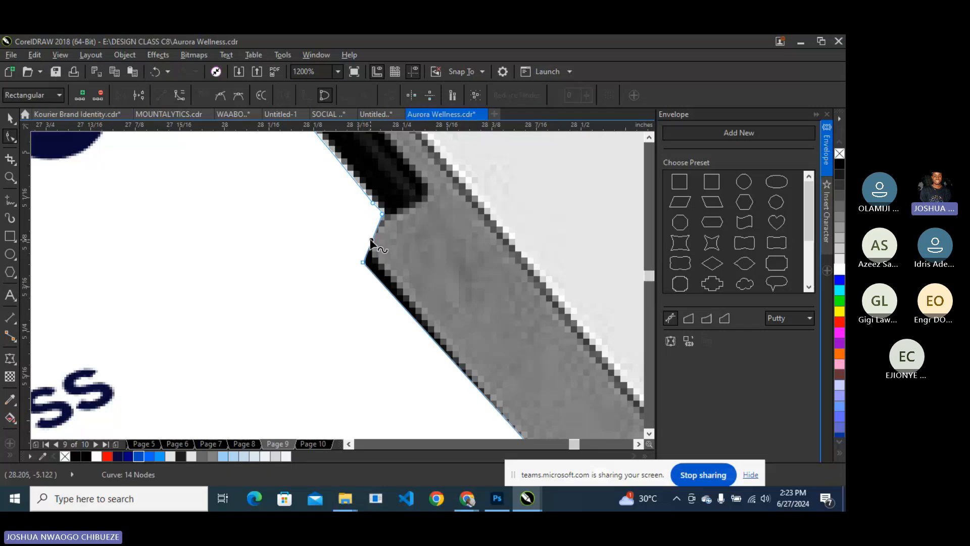
right_click(371, 239)
click(420, 283)
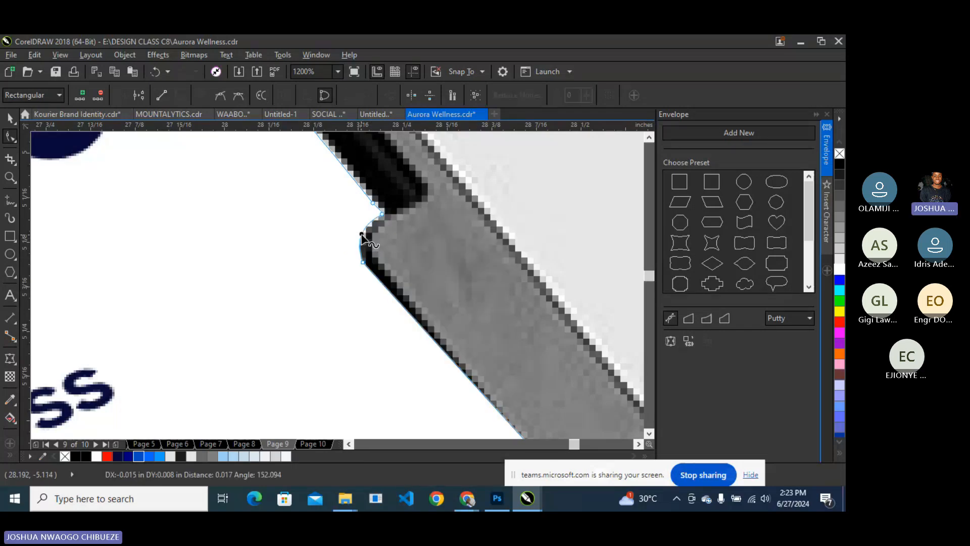
Move the node midway along the card's right edge inward to follow the inner side of the grey tab.
scroll(369, 244, down, 5)
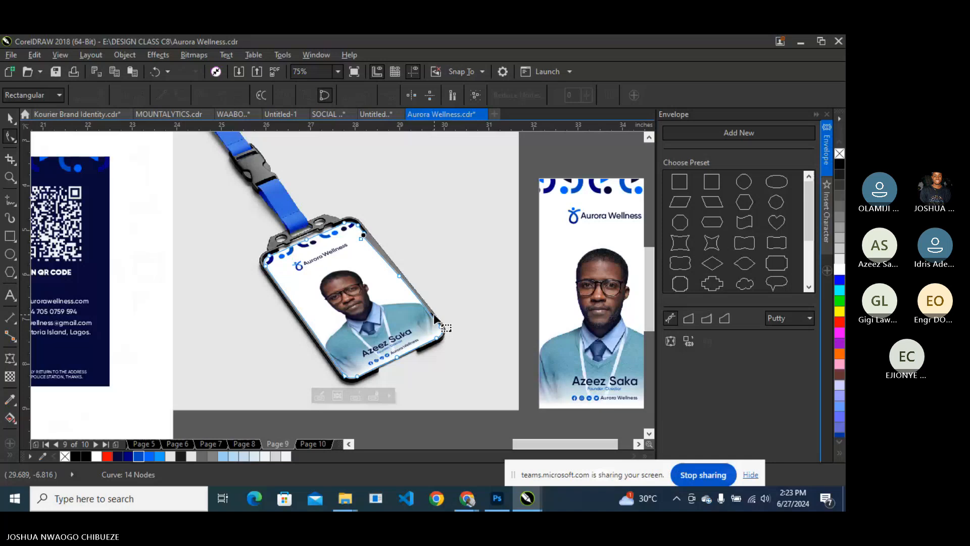
scroll(433, 313, up, 3)
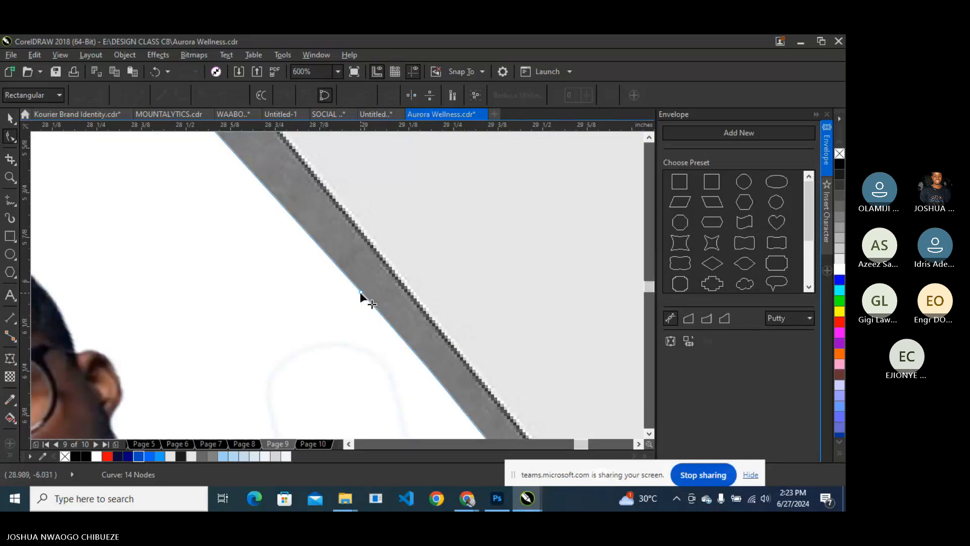
drag(360, 292, 356, 325)
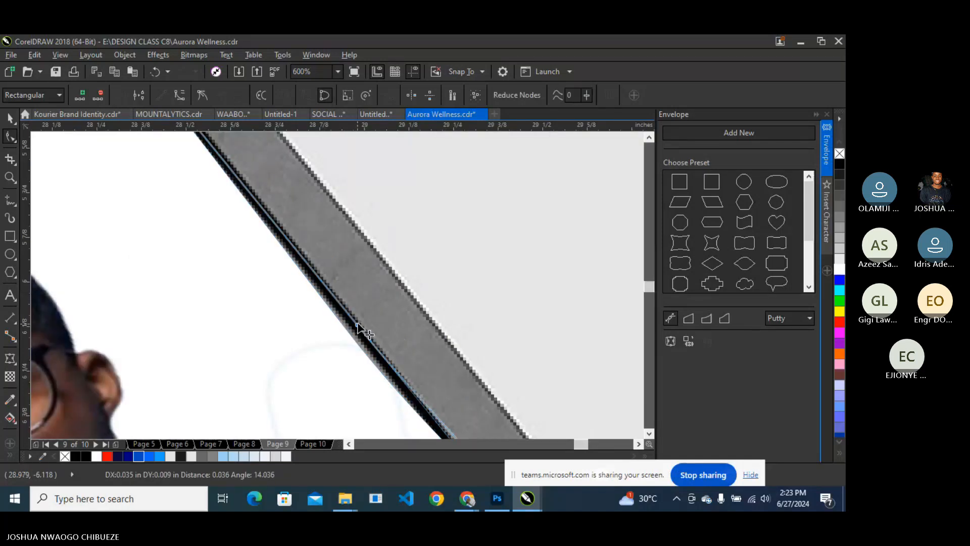
scroll(357, 324, down, 2)
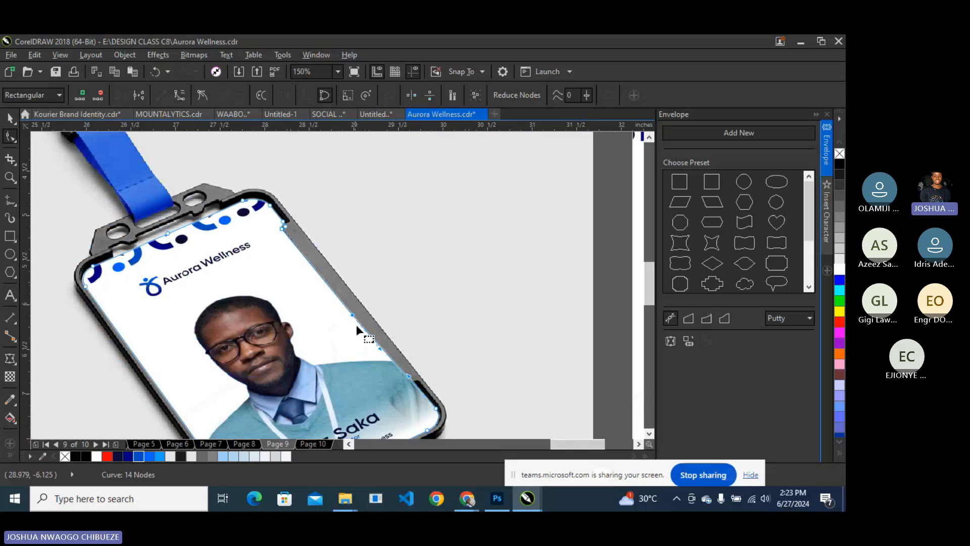
Add nodes on the card's right edge at the grey tab's lower end and convert the edge above them to a straight line.
scroll(400, 371, up, 2)
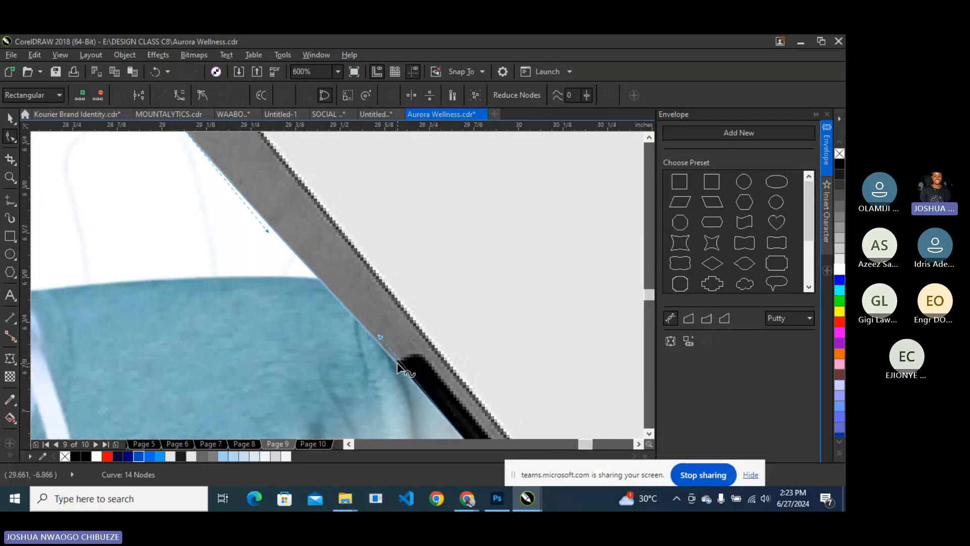
drag(397, 363, 390, 368)
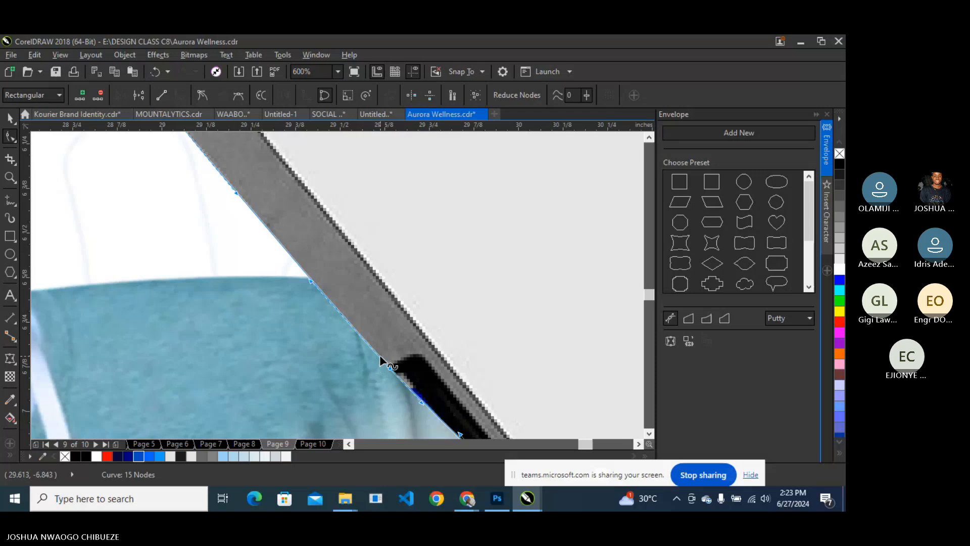
double_click(379, 356)
right_click(379, 357)
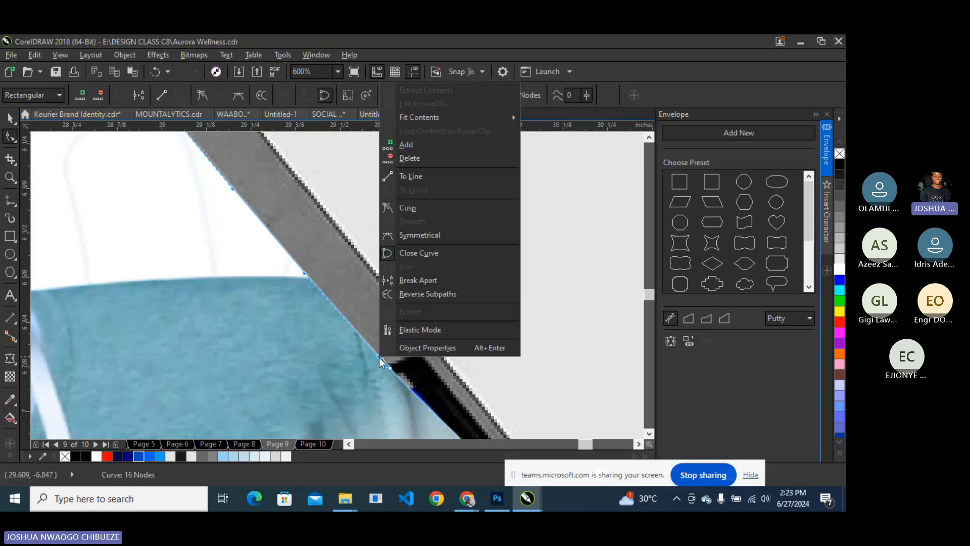
click(426, 174)
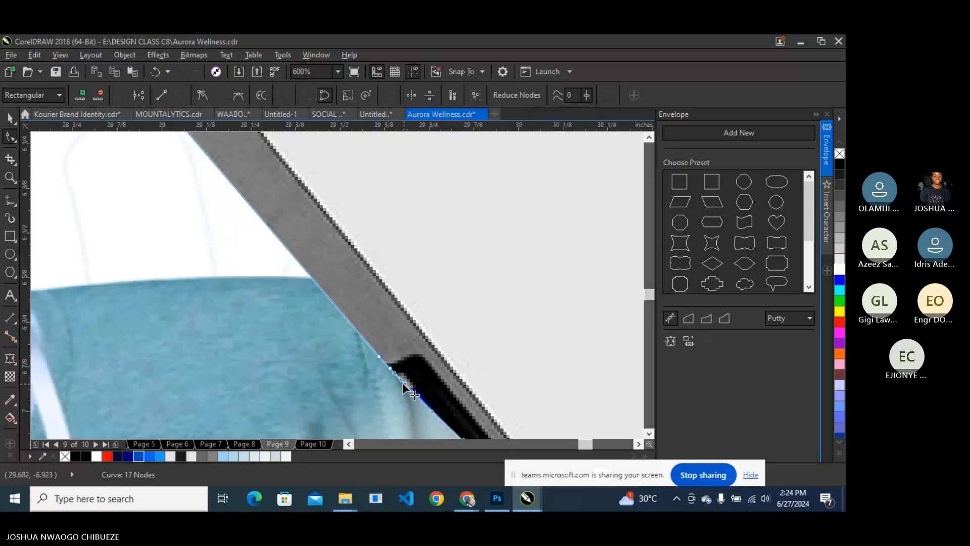
Add another node just below the grey tab's lower end and convert the short segment above it to a straight line.
double_click(403, 383)
right_click(390, 367)
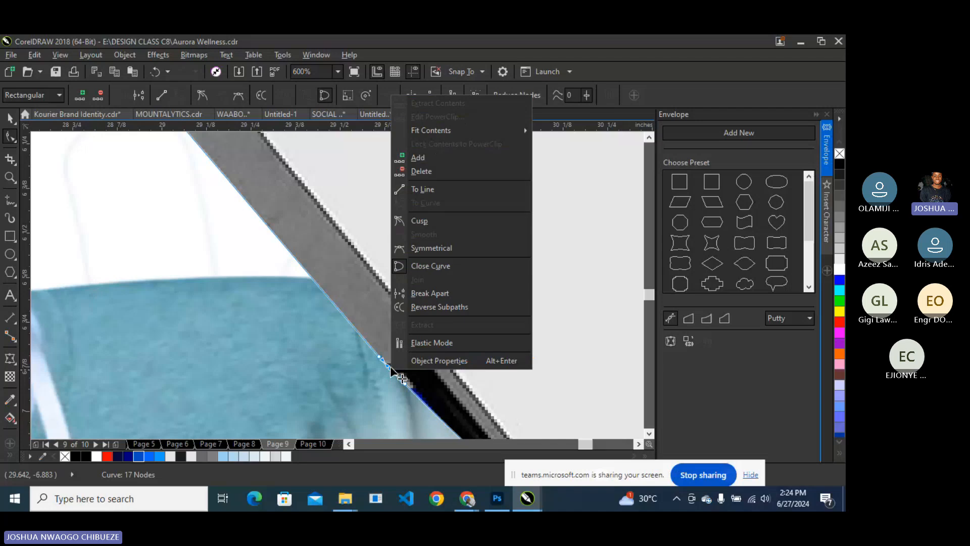
click(438, 187)
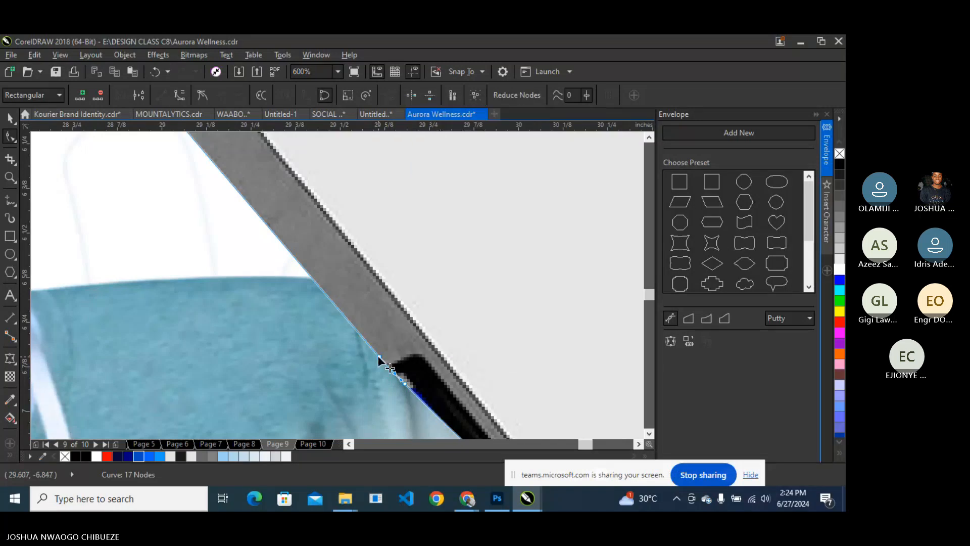
Reposition the nodes and handles below the grey tab so the outline steps outward and follows the holder's black inner rim.
drag(363, 367, 412, 371)
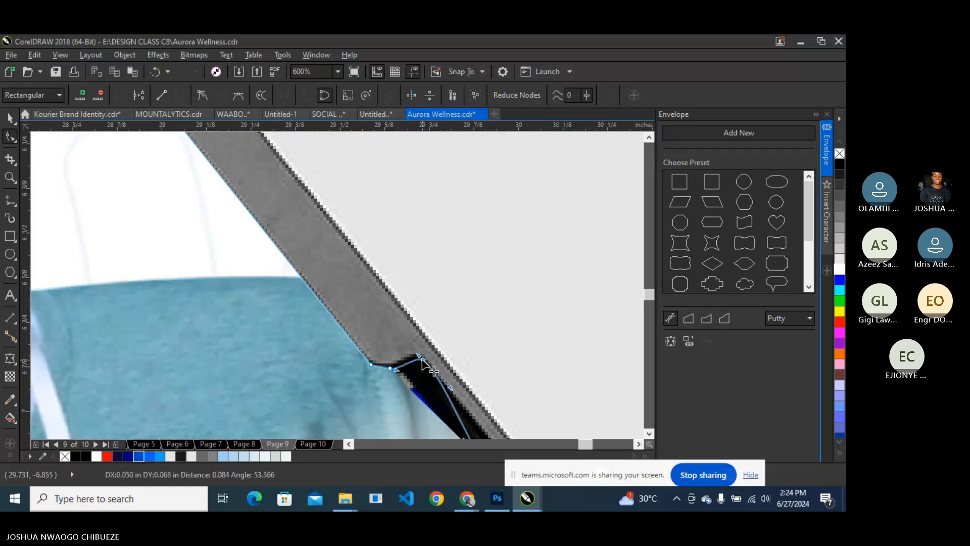
scroll(416, 352, down, 1)
scroll(416, 351, up, 1)
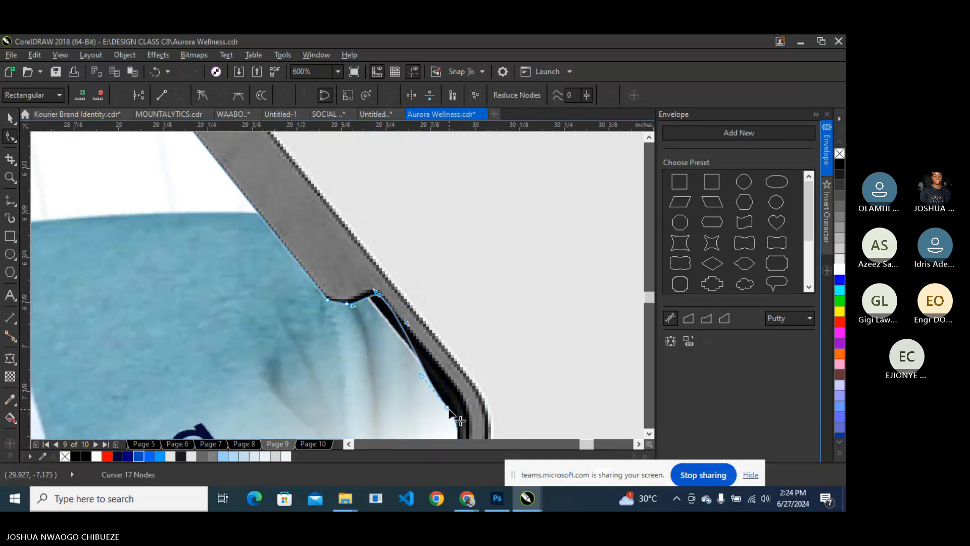
drag(451, 409, 460, 404)
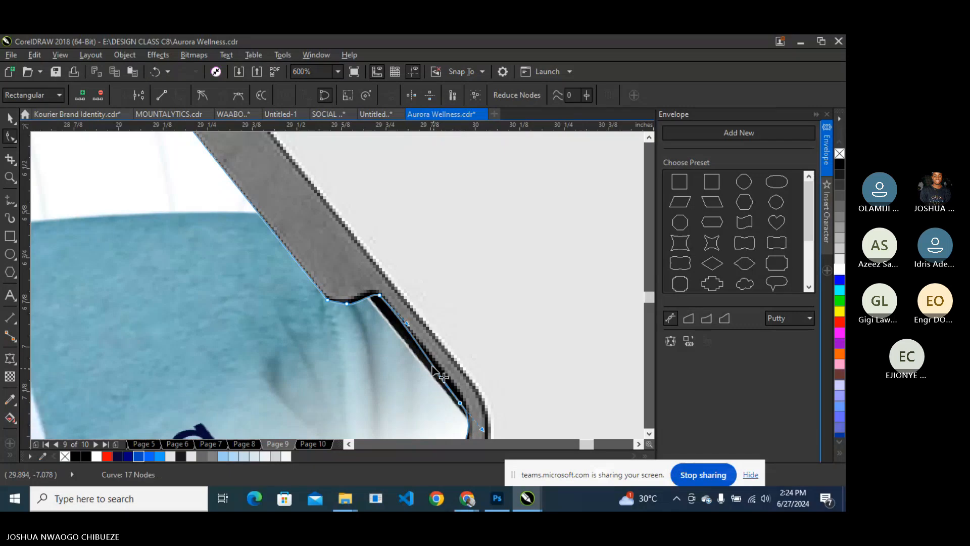
drag(407, 323, 412, 324)
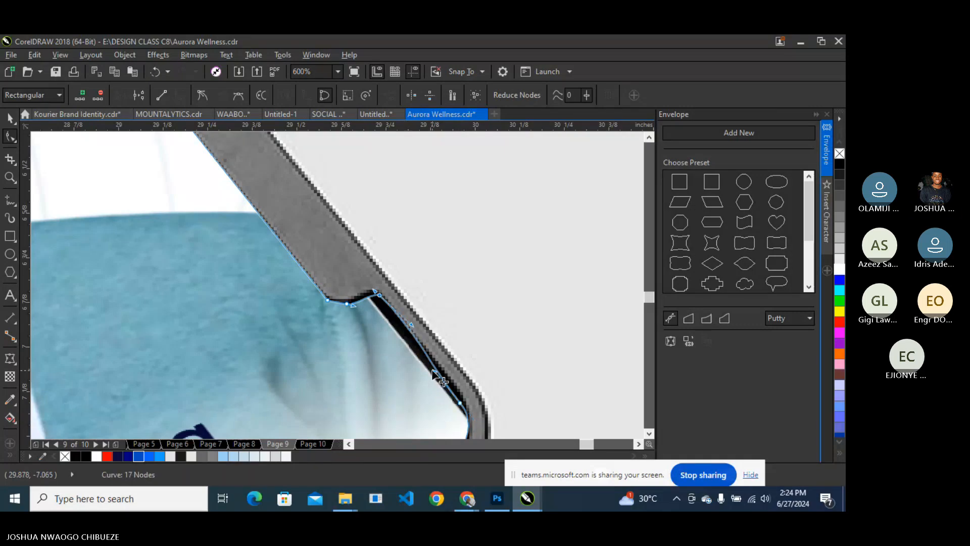
drag(433, 371, 427, 357)
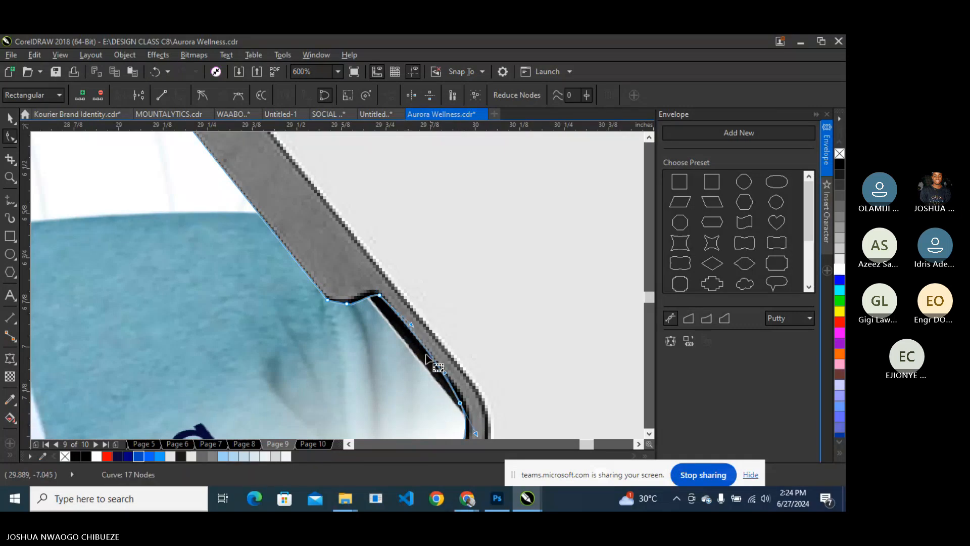
Move the node at the grey tab's lower inner corner slightly up and curve the short edge below it around the tab.
click(327, 300)
drag(326, 299, 323, 294)
scroll(336, 296, up, 2)
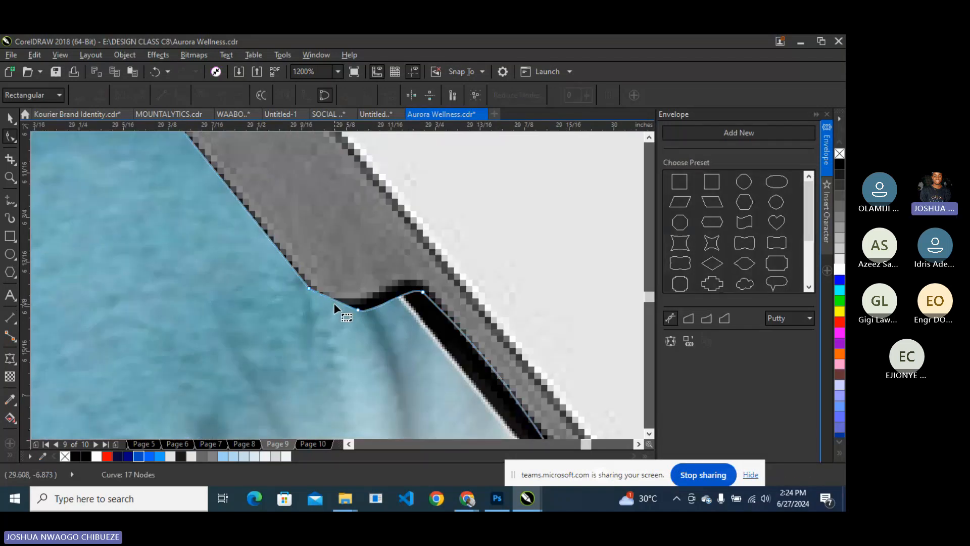
right_click(334, 302)
click(329, 302)
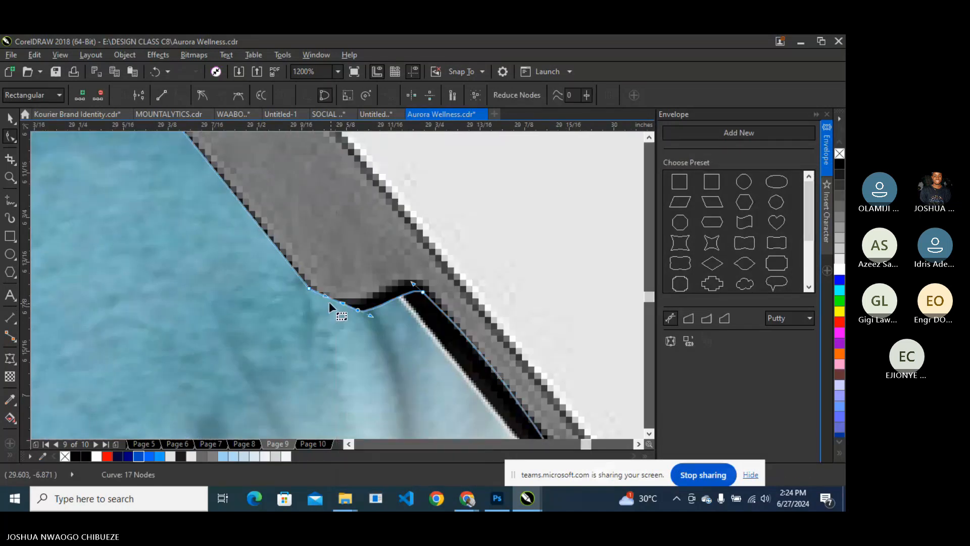
drag(331, 299, 332, 307)
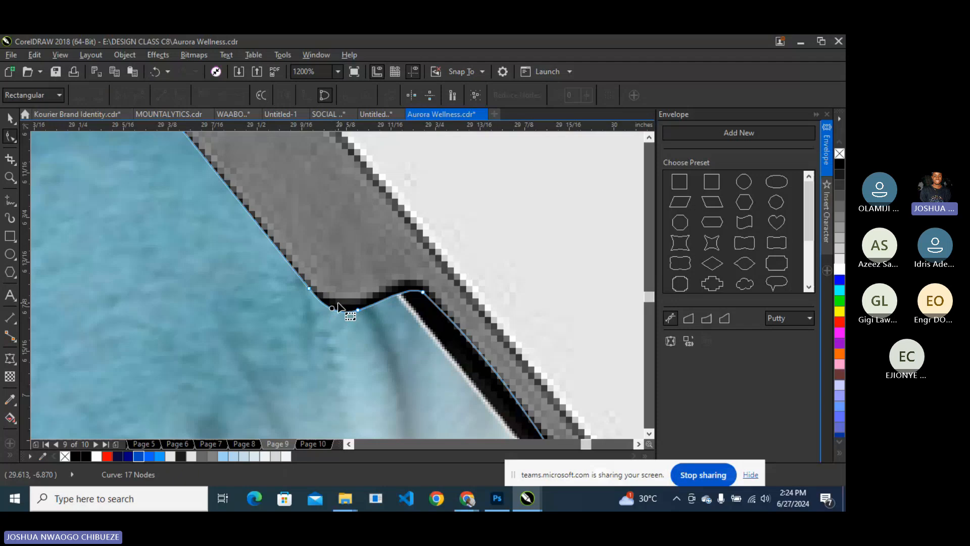
Move the outer node of the lower step inward to where the black rim begins beneath the grey tab.
scroll(338, 303, down, 4)
scroll(339, 299, up, 2)
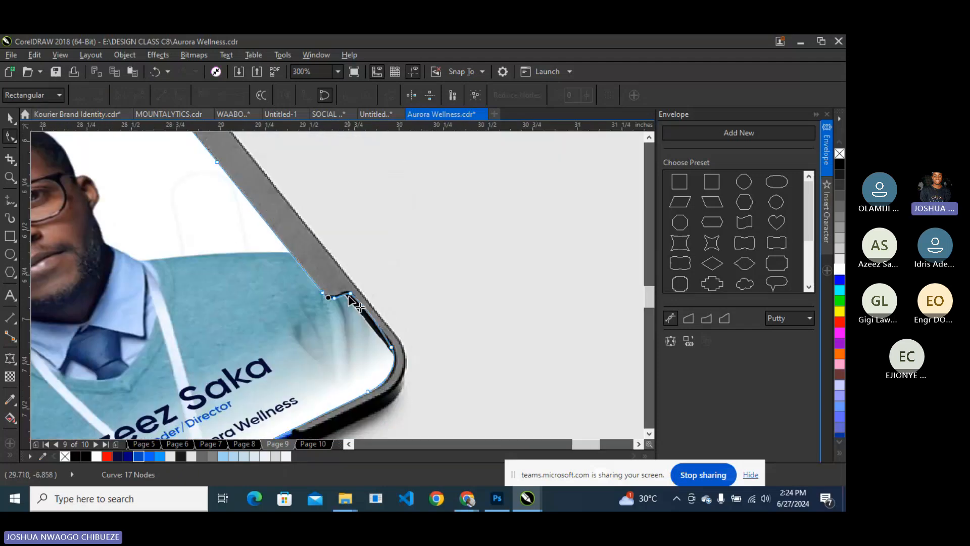
scroll(352, 300, up, 2)
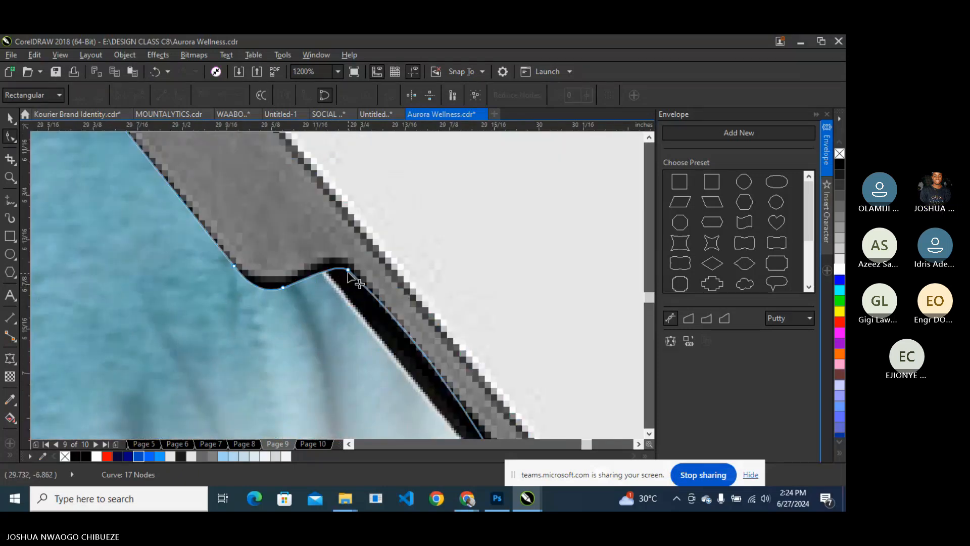
drag(348, 270, 332, 272)
scroll(344, 283, down, 3)
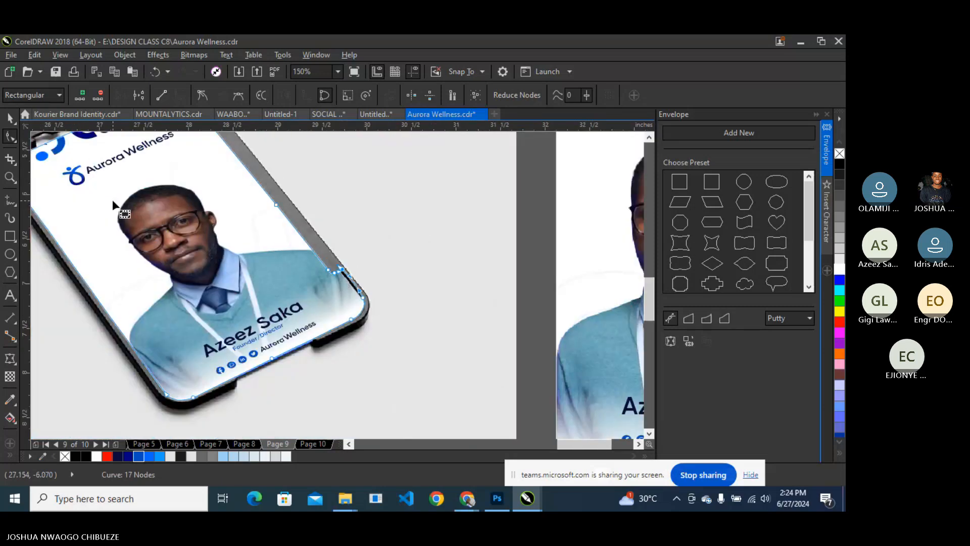
Edit the card's PowerClip contents, scaling the artwork bitmap to 104.7% and nudging it up slightly, then finish editing.
click(10, 118)
right_click(282, 247)
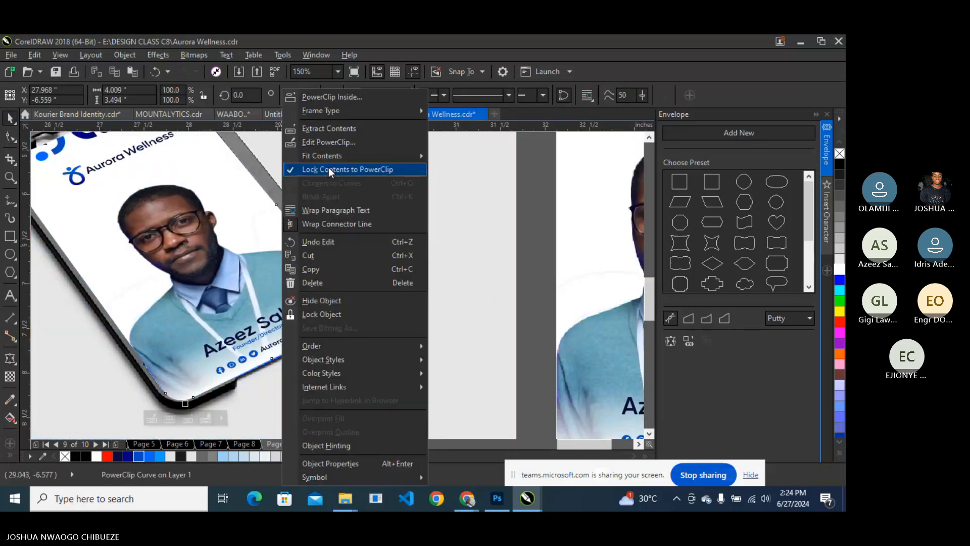
click(334, 141)
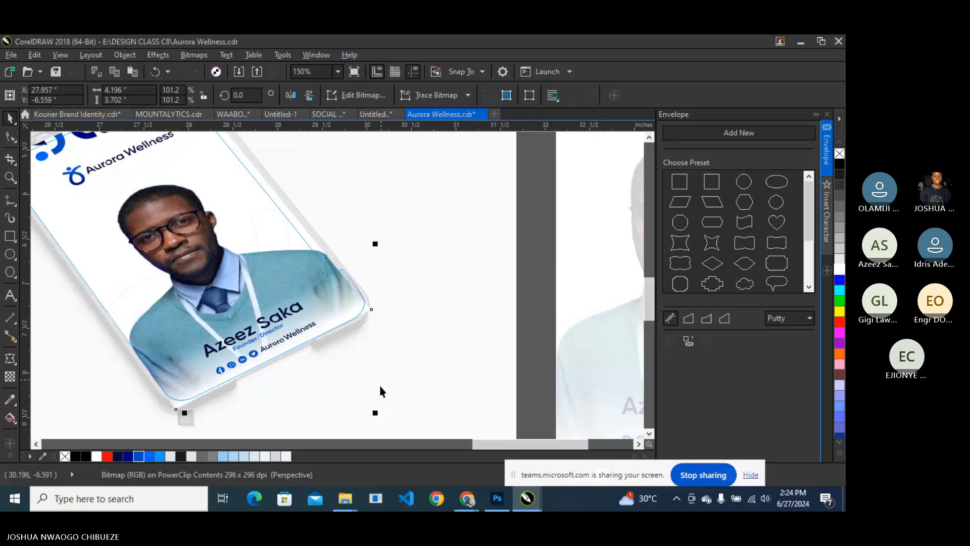
scroll(352, 356, down, 2)
scroll(352, 356, up, 2)
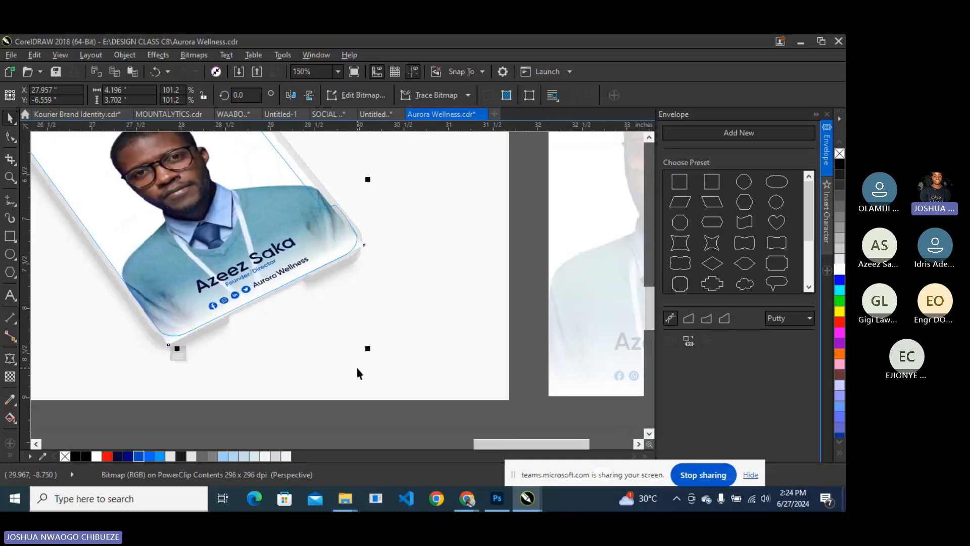
drag(375, 357, 375, 355)
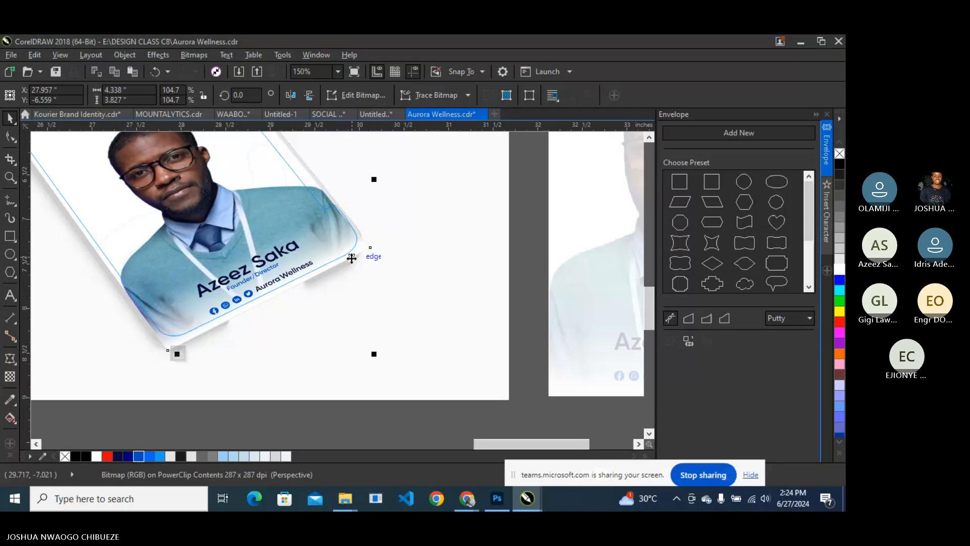
key(Up)
key(Up)
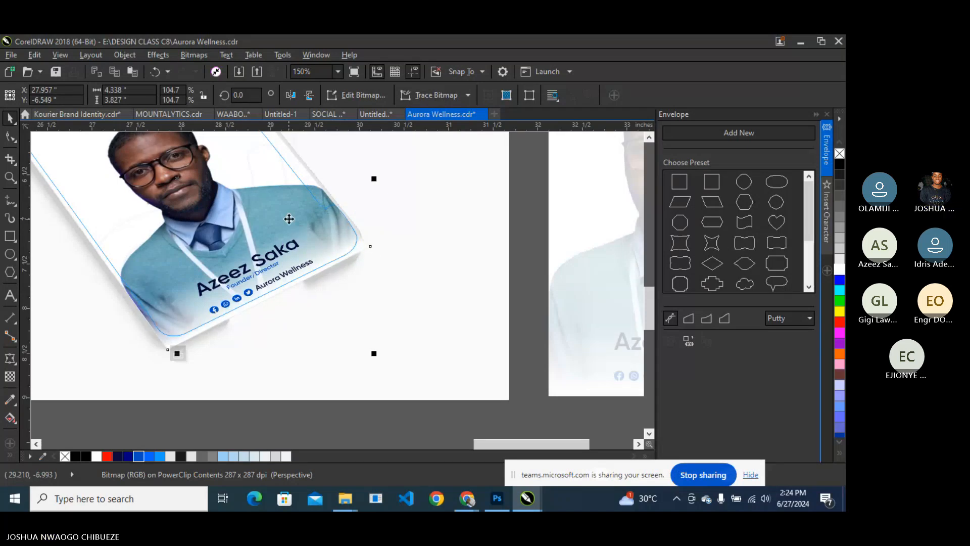
click(180, 354)
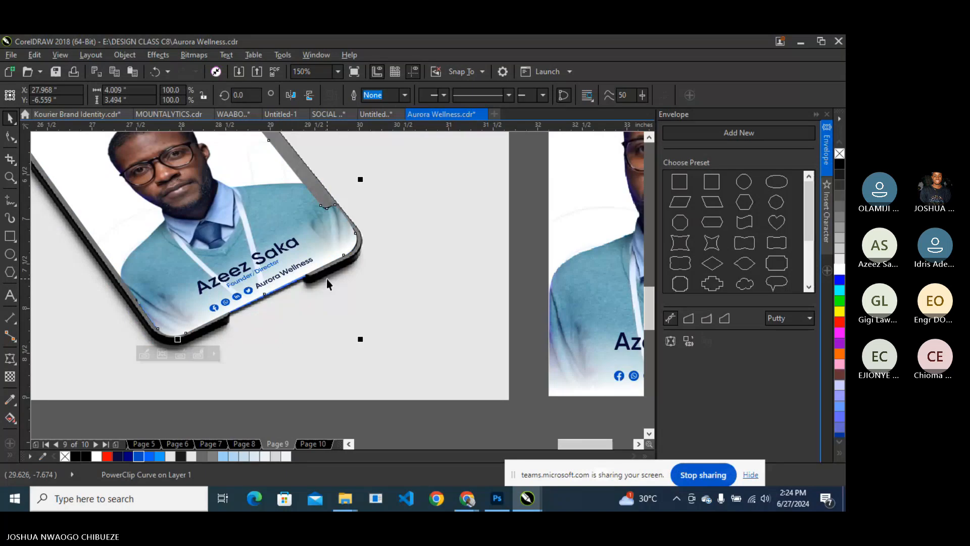
Add nodes on the card outline's left side above the lower-left corner and convert the new node's segment to a line.
scroll(327, 279, down, 2)
scroll(277, 244, up, 1)
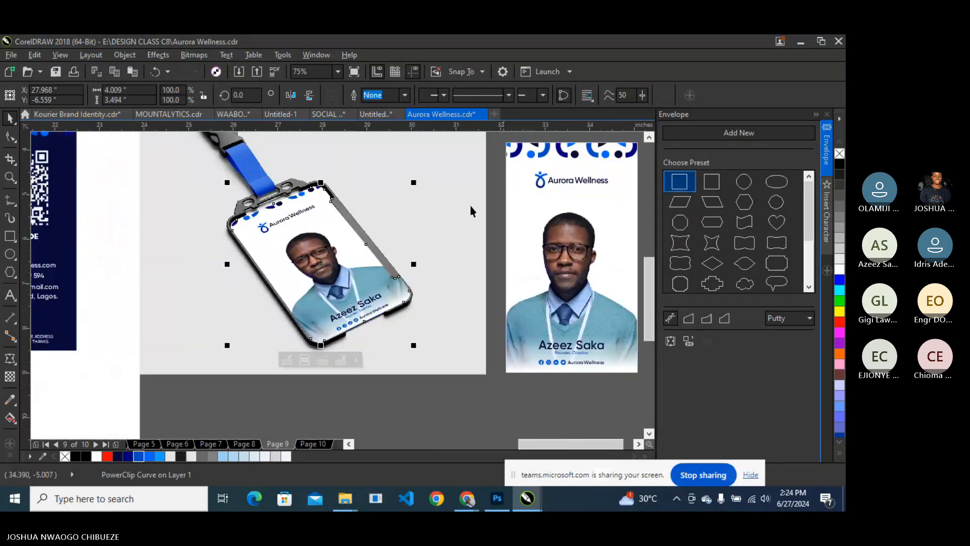
scroll(268, 237, up, 1)
scroll(236, 246, down, 1)
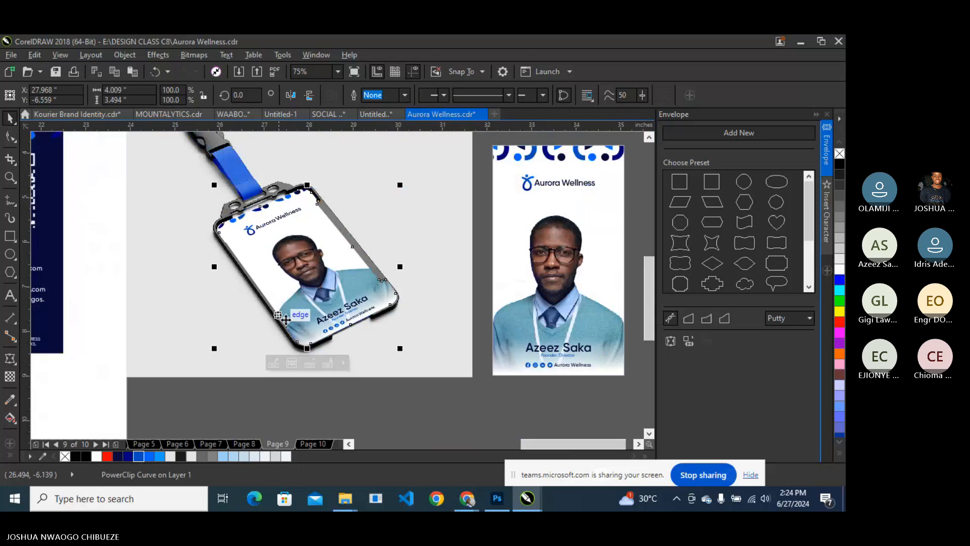
scroll(288, 318, up, 1)
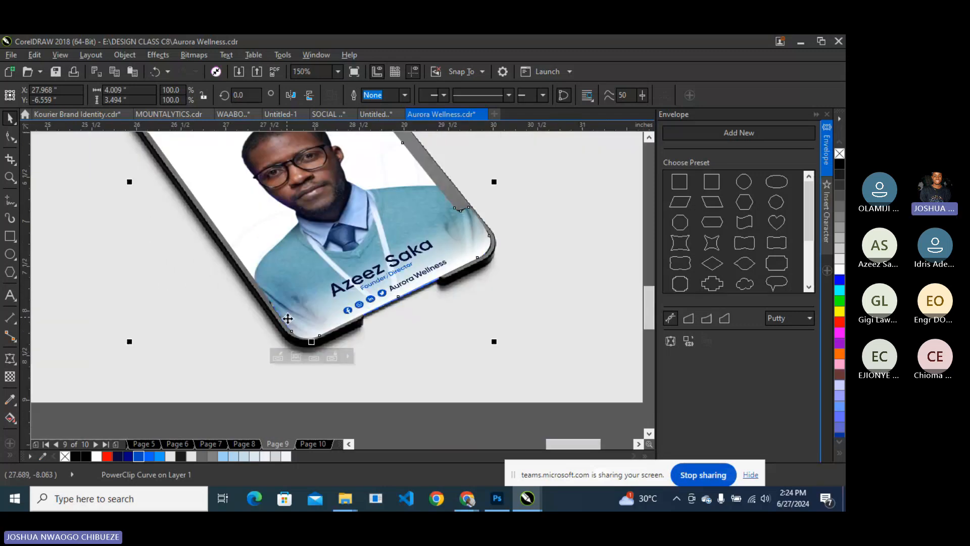
scroll(287, 318, up, 1)
scroll(346, 308, down, 1)
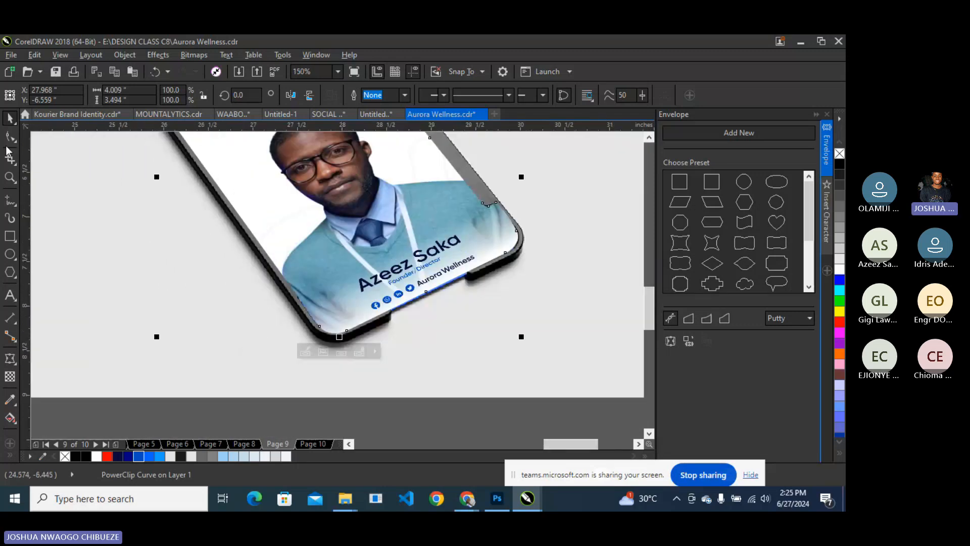
click(10, 137)
scroll(327, 328, up, 1)
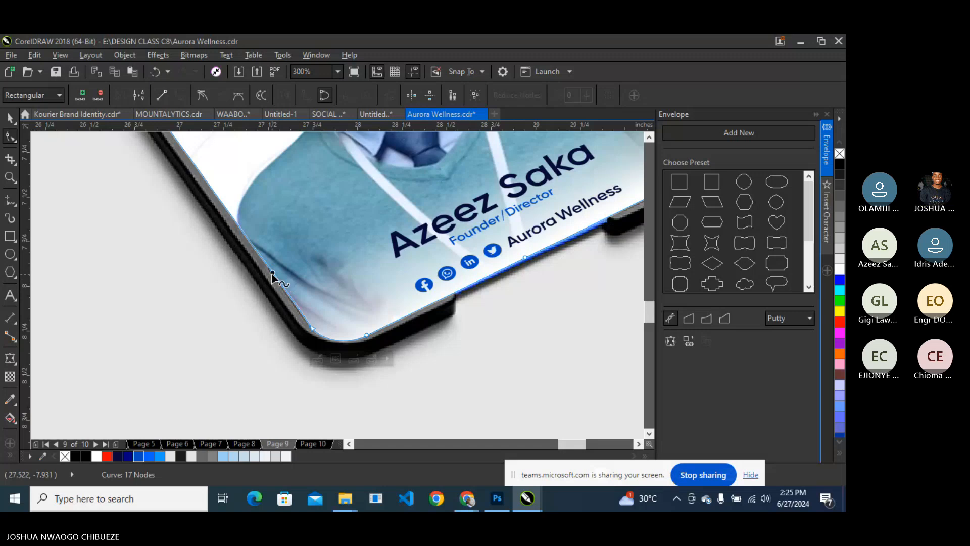
double_click(218, 198)
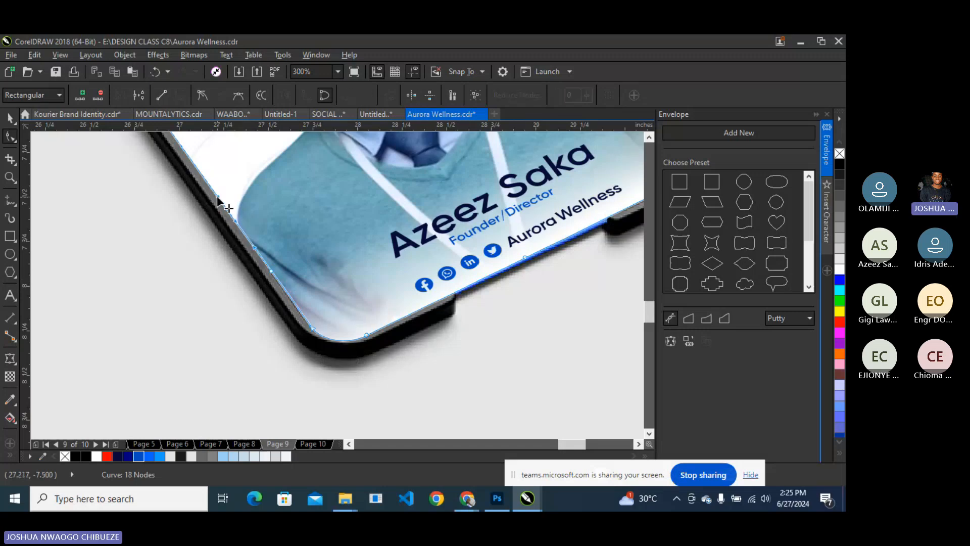
right_click(217, 199)
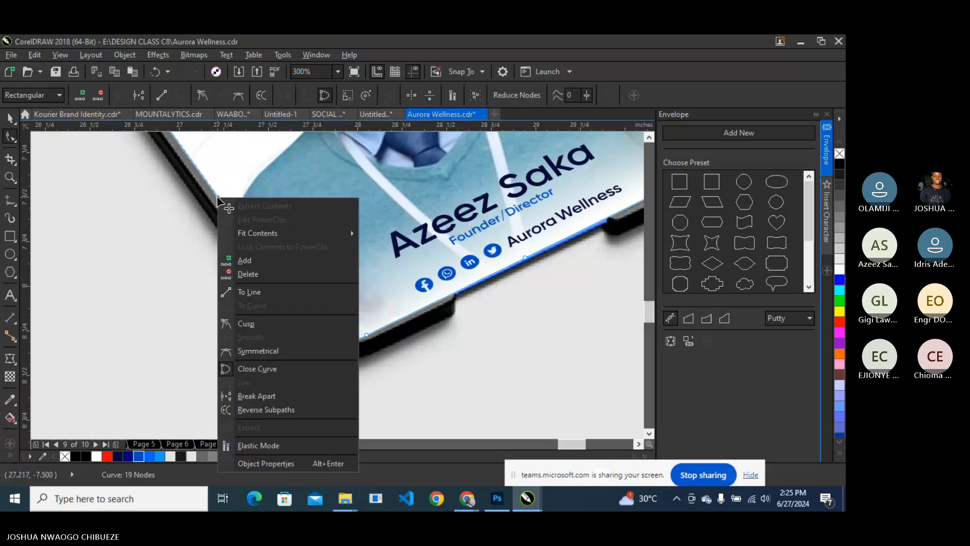
click(256, 292)
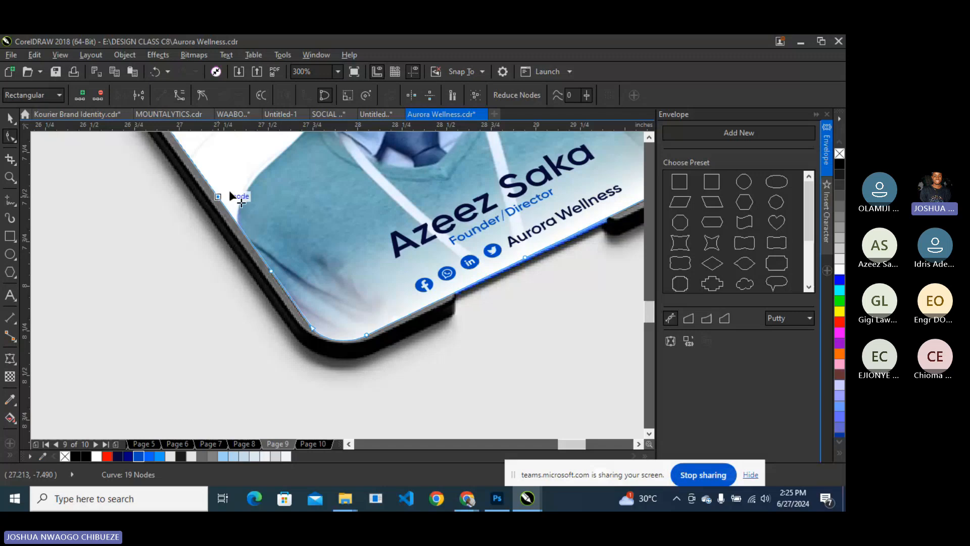
Pull the new left-edge node inward off the grey strip and set nodes around the strip's lower end.
drag(218, 196, 288, 172)
key(ctrl+z)
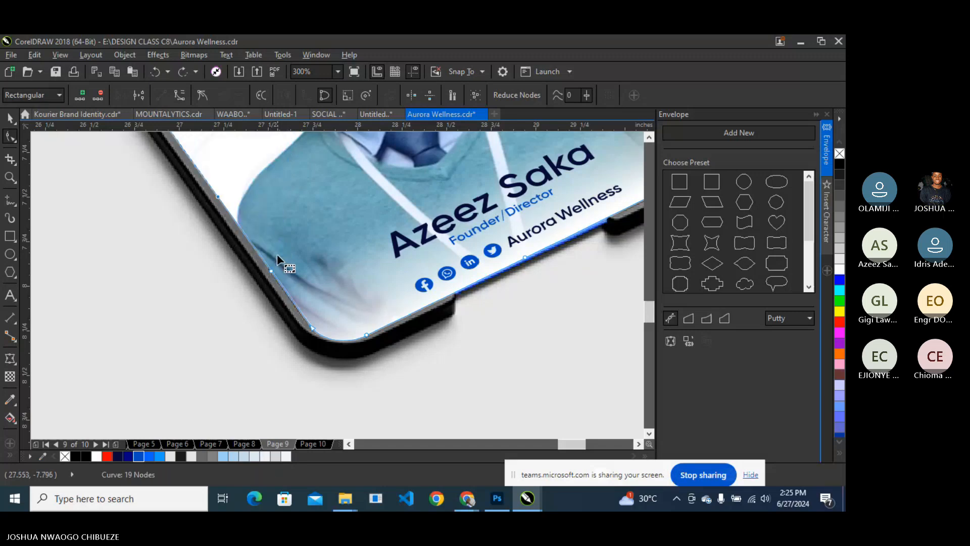
drag(218, 197, 328, 201)
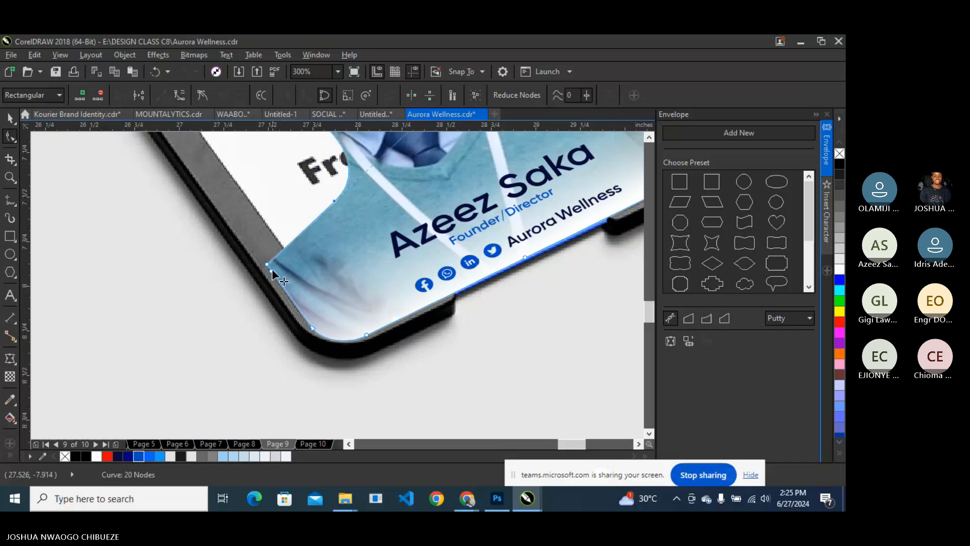
mouse_move(272, 269)
mouse_down()
mouse_move(290, 265)
mouse_move(280, 263)
mouse_move(285, 247)
mouse_move(287, 264)
mouse_move(257, 278)
mouse_up()
scroll(289, 252, up, 2)
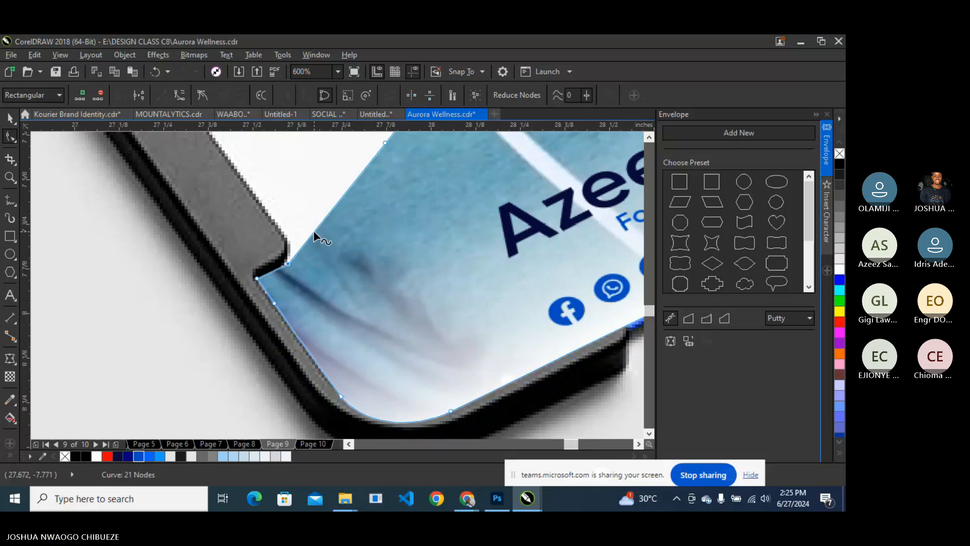
Add a node at the grey strip's lower inner corner and bend the short edge below it to a curve.
drag(317, 234, 286, 242)
scroll(288, 246, up, 2)
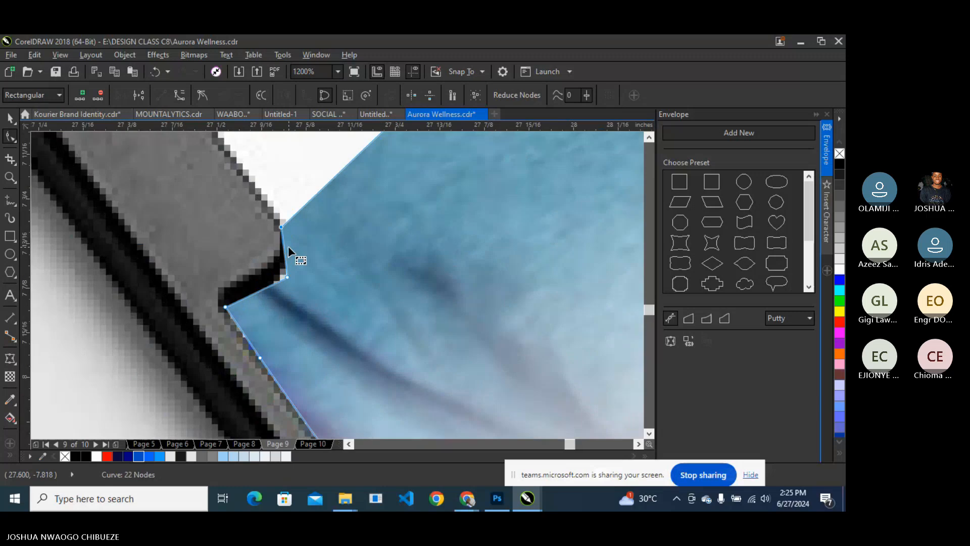
right_click(284, 248)
click(328, 306)
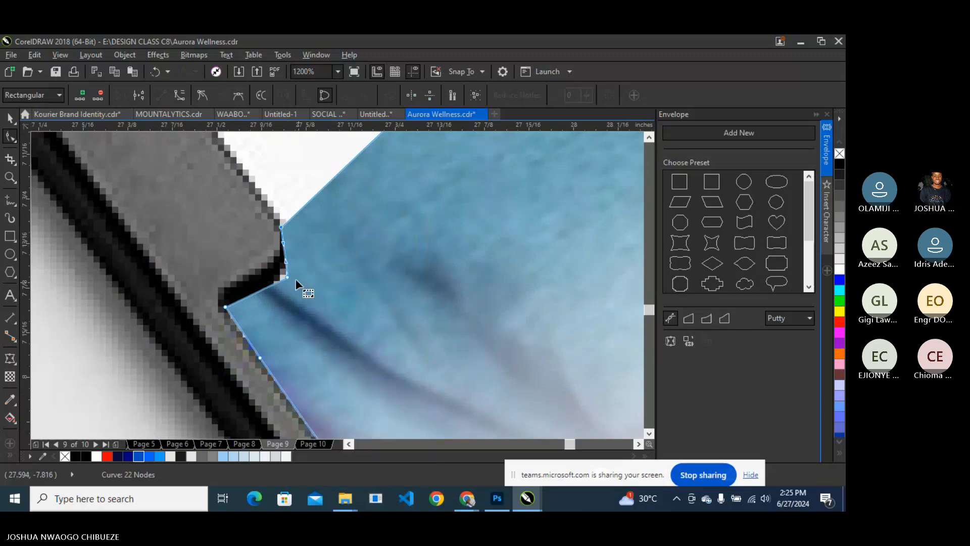
drag(286, 250, 289, 242)
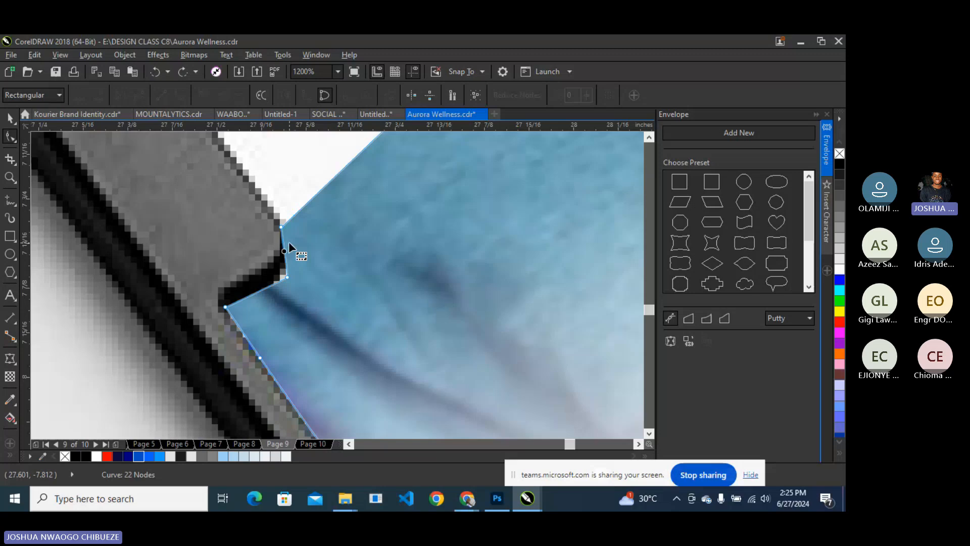
Delete the displaced node over the portrait and straighten the outline's long left segment along the grey strip.
scroll(301, 277, down, 6)
scroll(300, 277, up, 2)
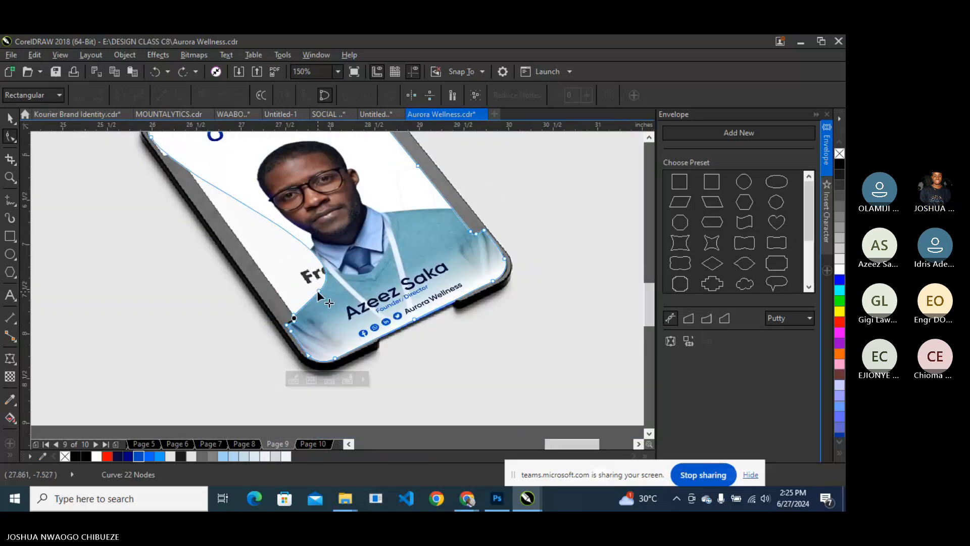
right_click(318, 292)
click(360, 319)
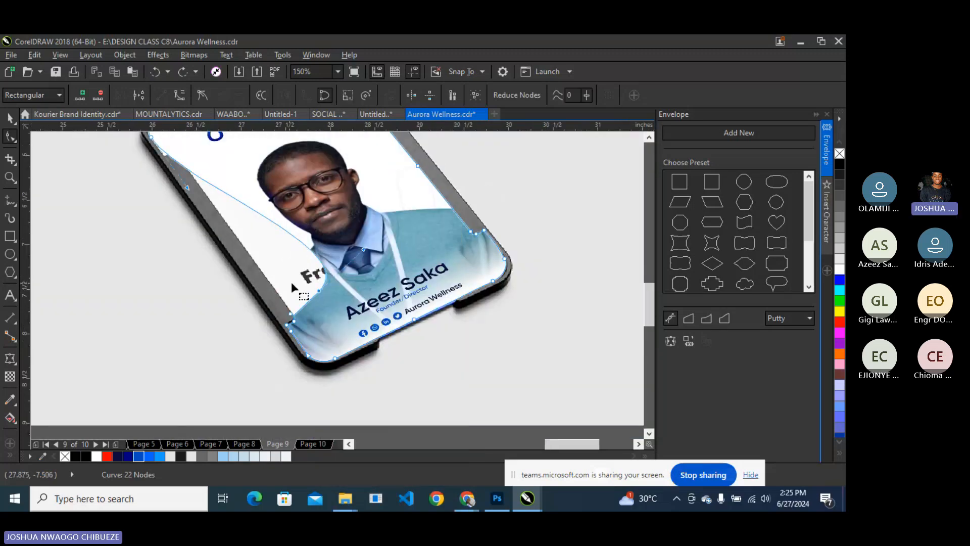
double_click(317, 289)
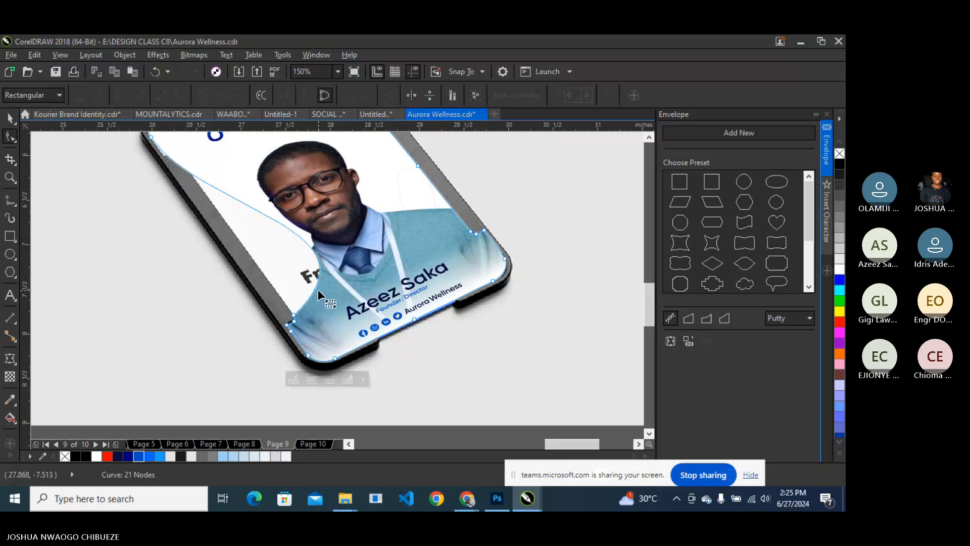
right_click(189, 176)
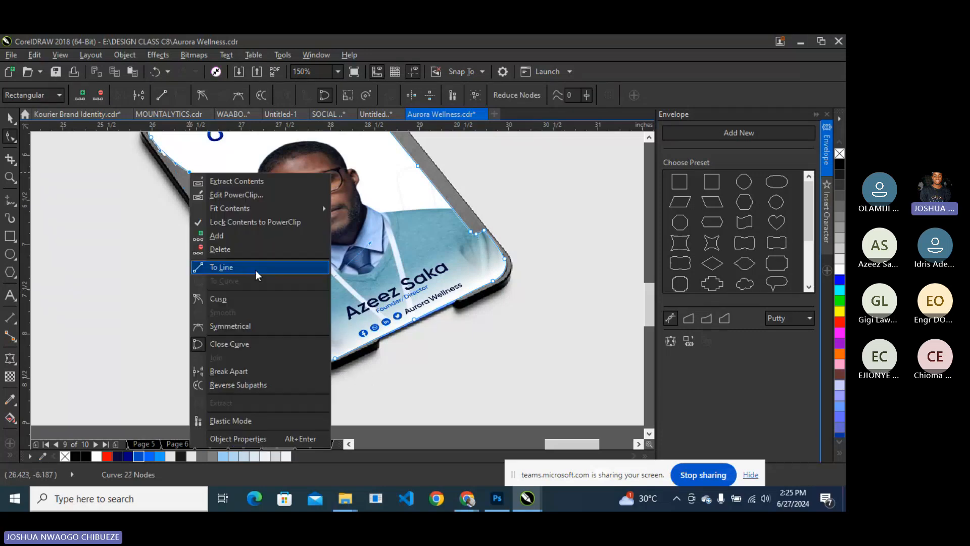
click(256, 270)
Move the node at the lower end of the left grey strip slightly outward against its black edge.
scroll(263, 305, up, 3)
scroll(264, 319, up, 1)
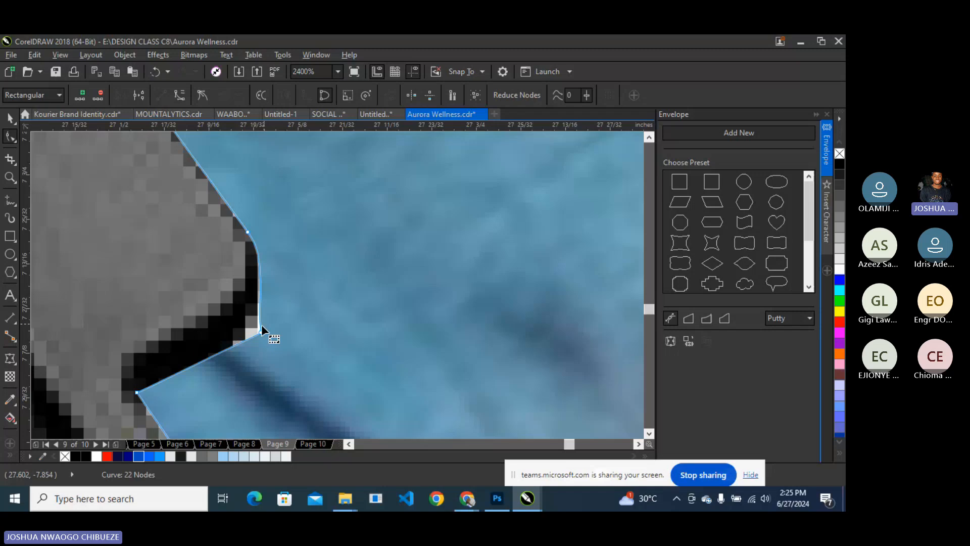
drag(262, 327, 245, 325)
scroll(250, 311, down, 3)
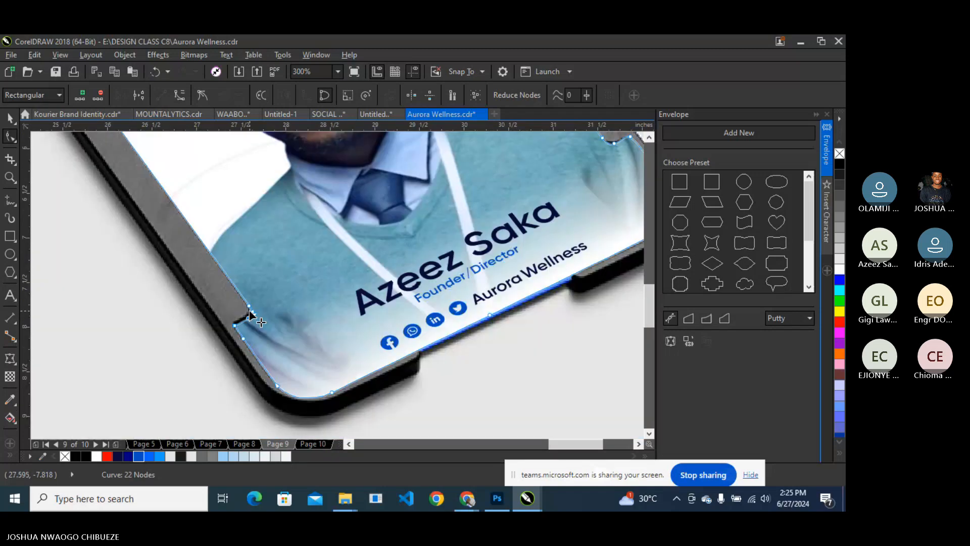
Add nodes at the left grey strip's upper end, convert a segment to a line, and reposition them around the strip's corners.
scroll(219, 278, up, 1)
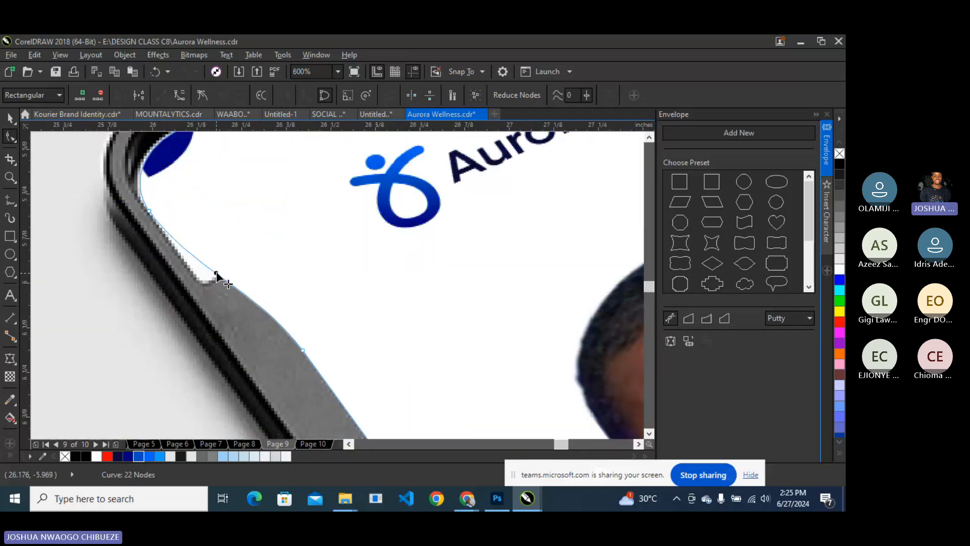
double_click(216, 274)
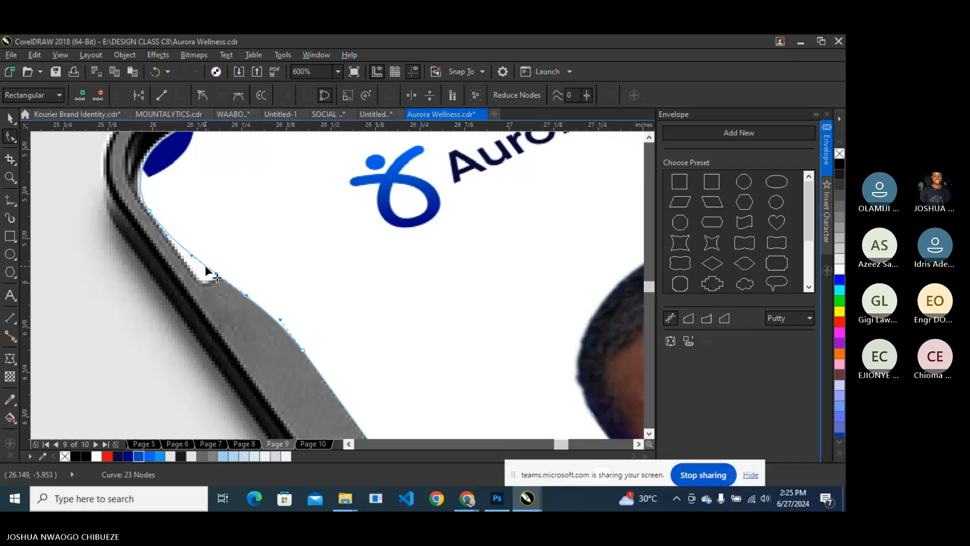
double_click(226, 280)
right_click(226, 281)
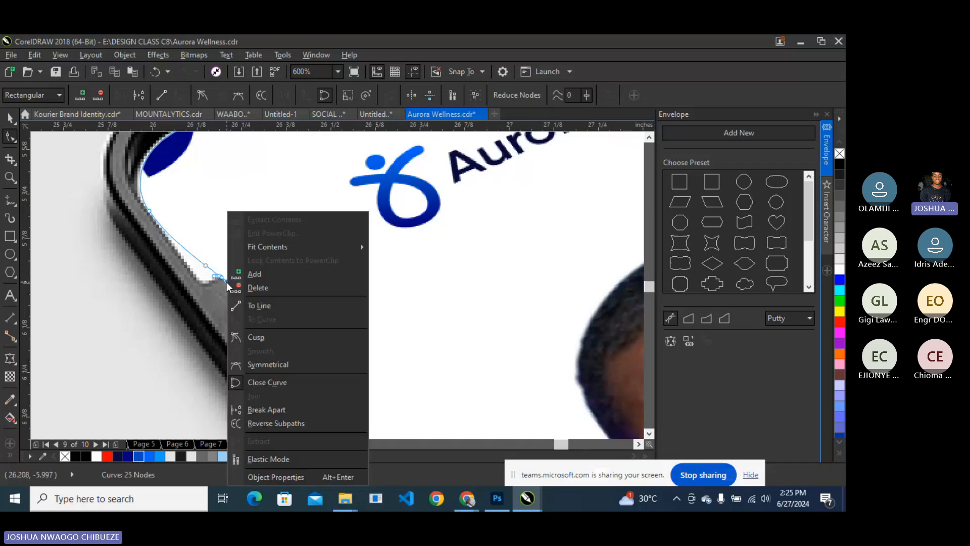
click(268, 311)
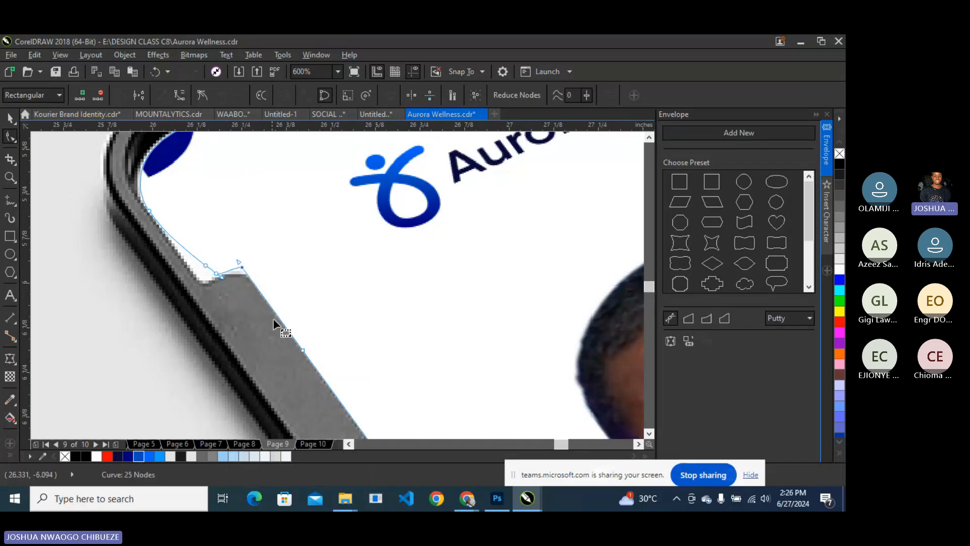
drag(242, 267, 203, 282)
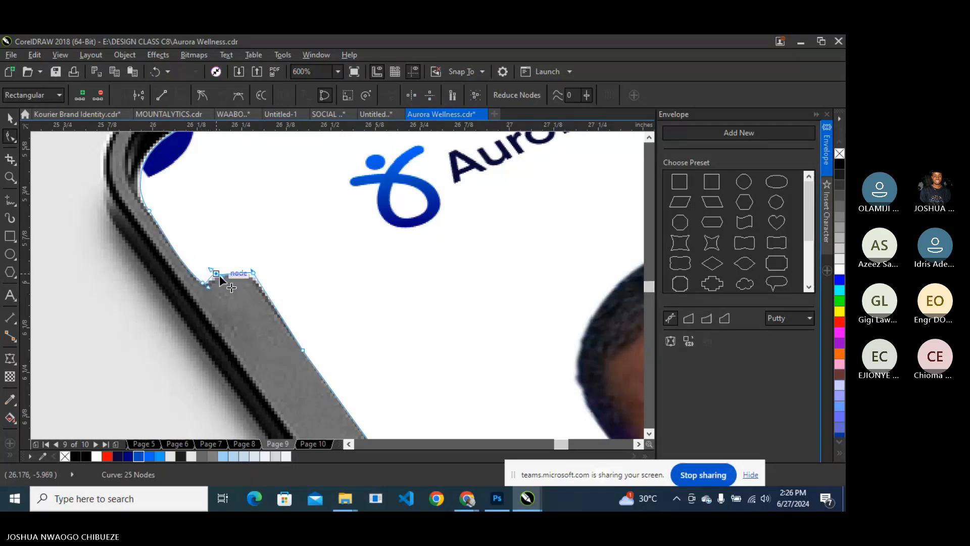
Straighten the short segment at the strip's upper end, then convert the strip's top edge to a curve and bow it slightly upward.
scroll(235, 275, up, 2)
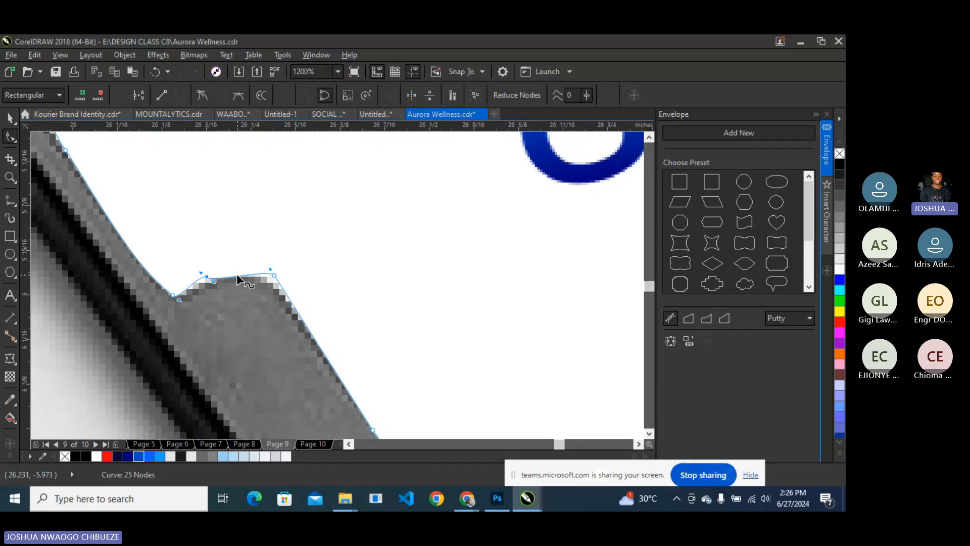
right_click(207, 278)
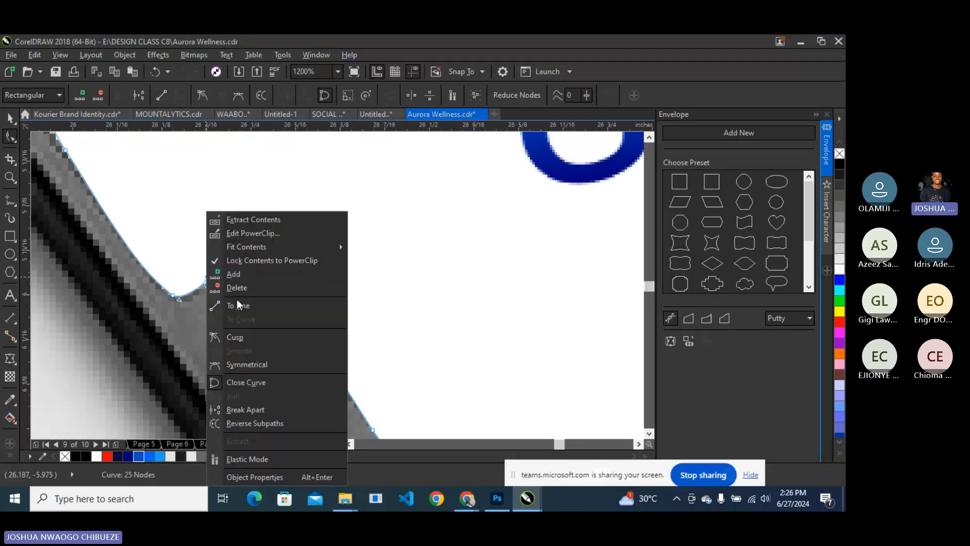
click(238, 303)
click(244, 274)
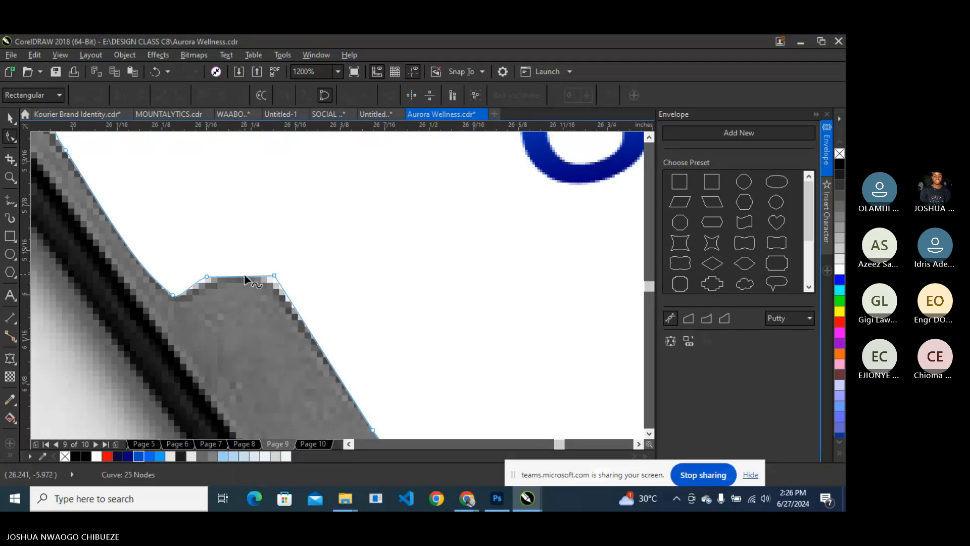
right_click(245, 276)
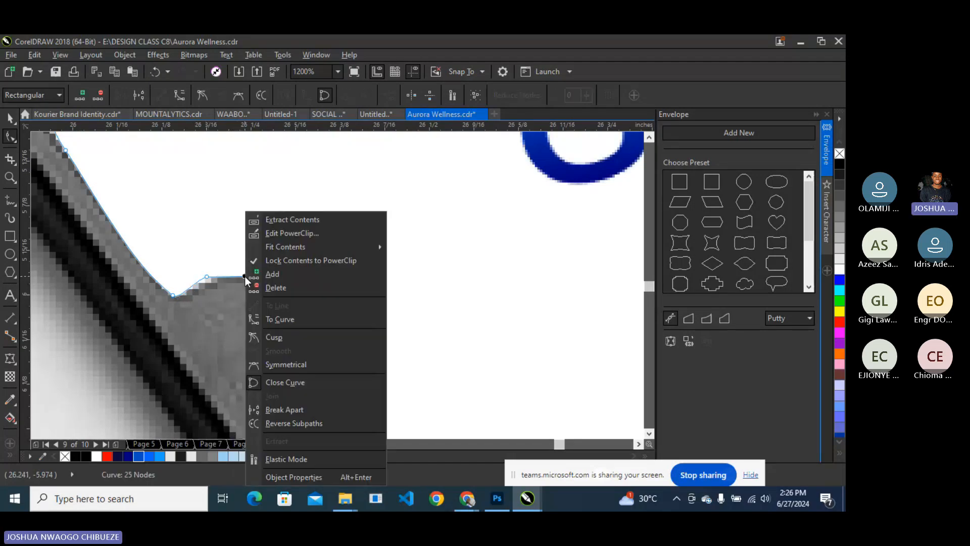
click(278, 319)
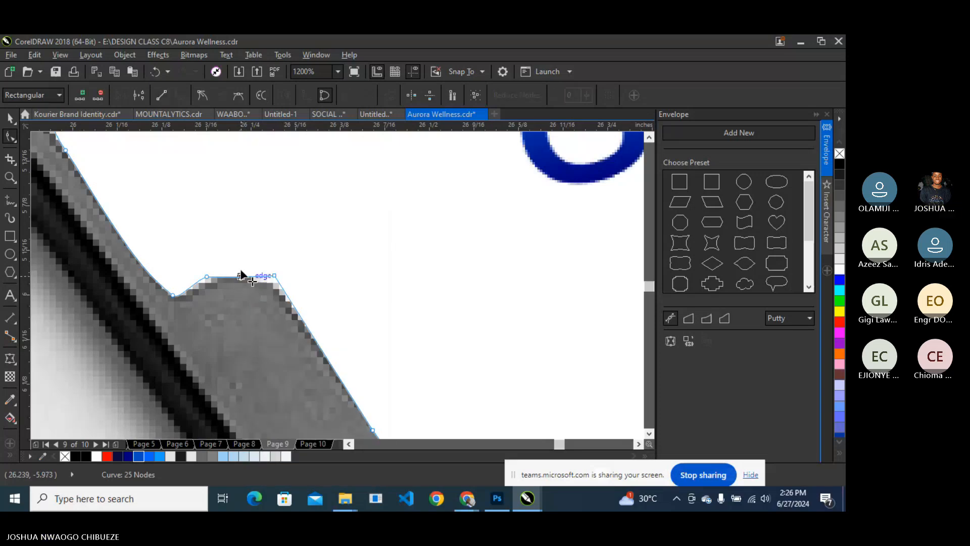
drag(241, 275, 243, 264)
scroll(243, 264, down, 4)
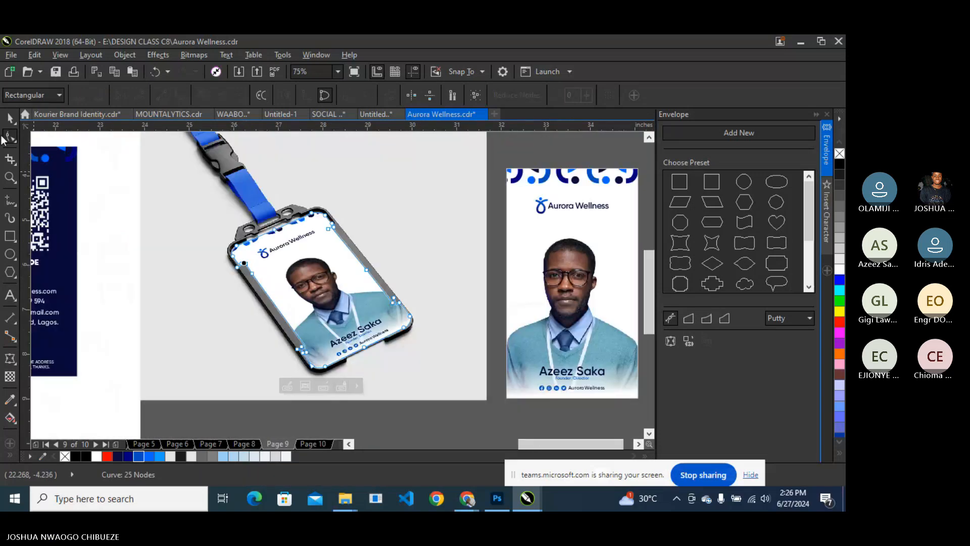
Select the whole card PowerClip on the lanyard mockup and remove its outline.
click(9, 119)
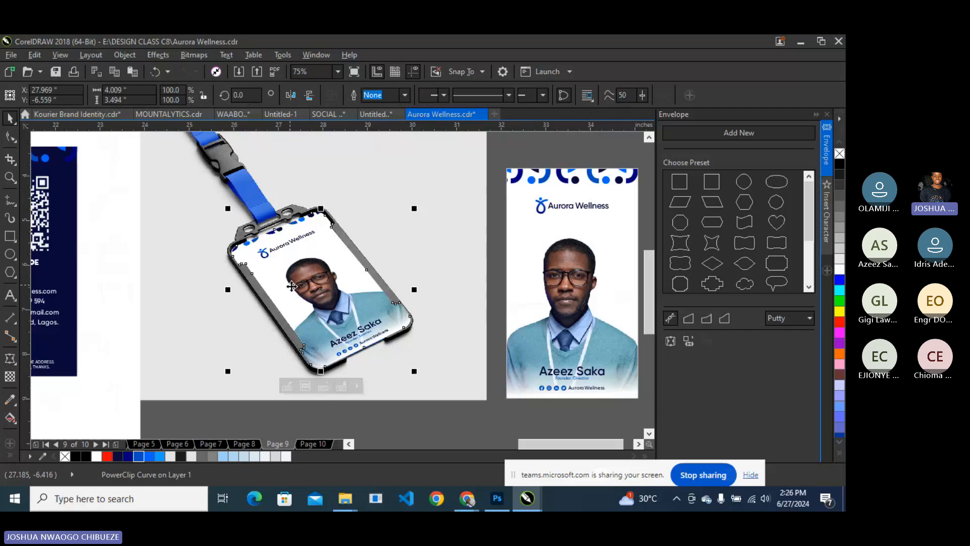
click(107, 200)
scroll(295, 284, down, 2)
scroll(298, 278, up, 2)
scroll(299, 278, up, 1)
click(298, 278)
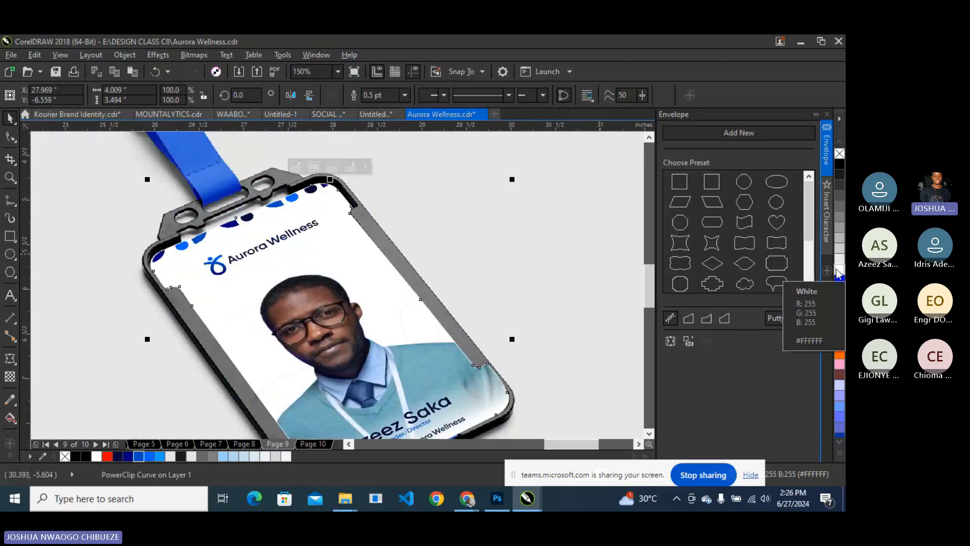
right_click(839, 154)
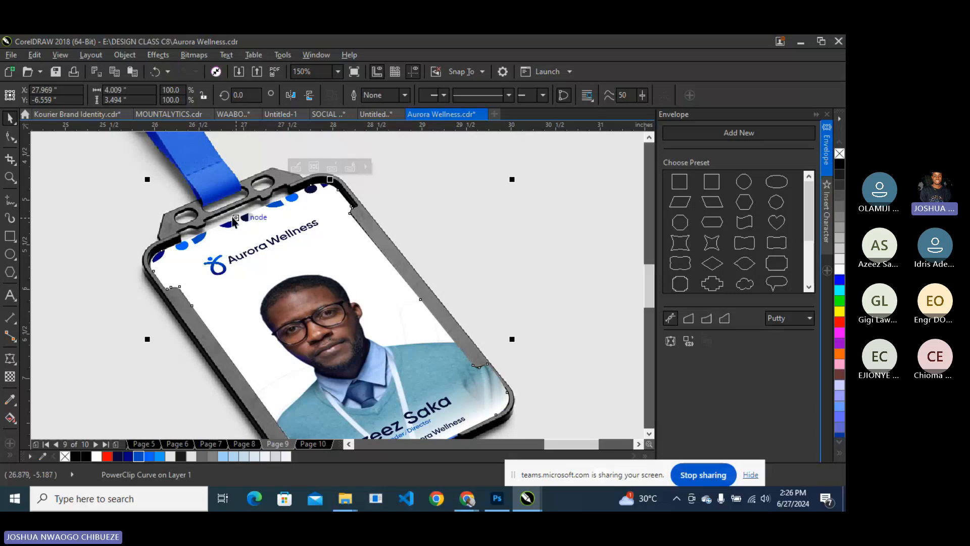
scroll(234, 246, down, 2)
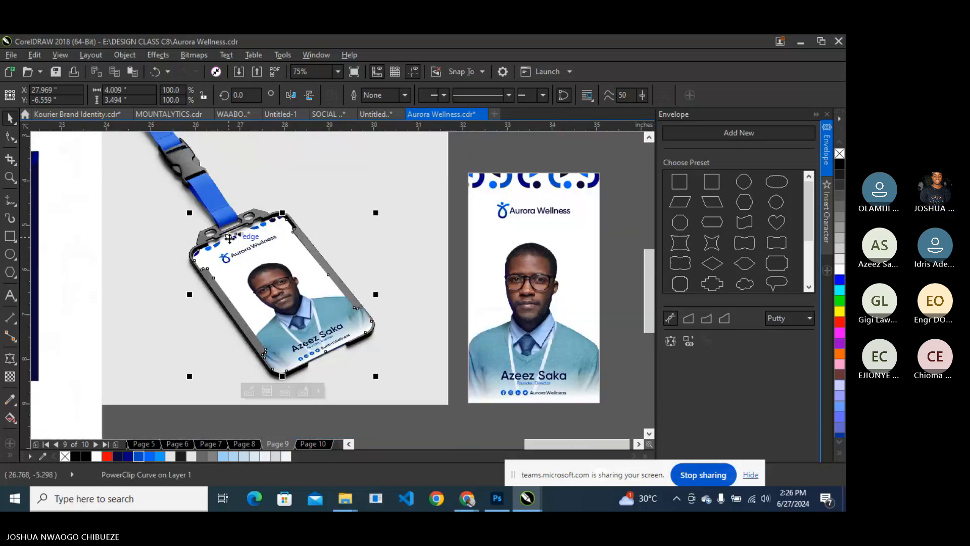
Delete the flat card artwork beside the mockup and group the lanyard mockup image with its fitted card.
click(378, 251)
key(Delete)
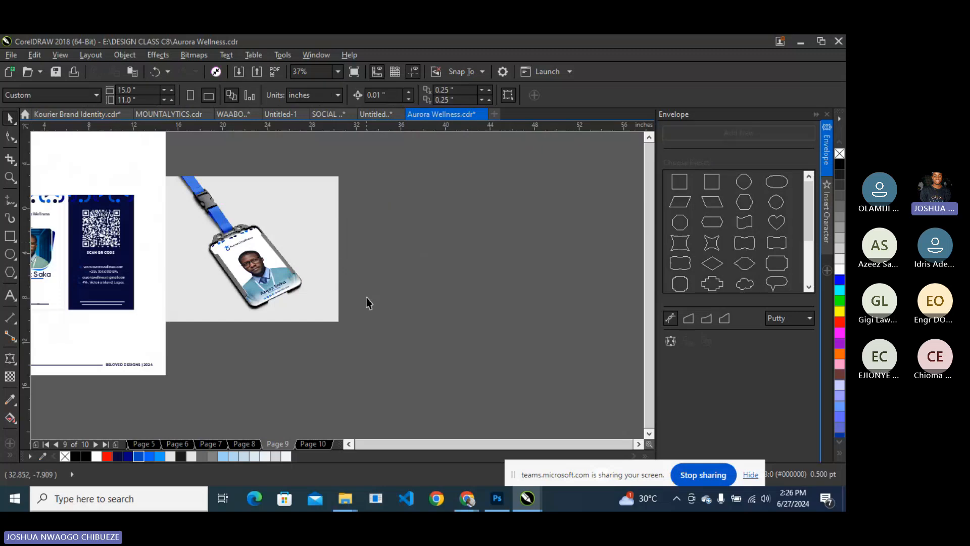
scroll(367, 298, down, 2)
scroll(279, 285, up, 1)
drag(447, 224, 347, 344)
click(410, 259)
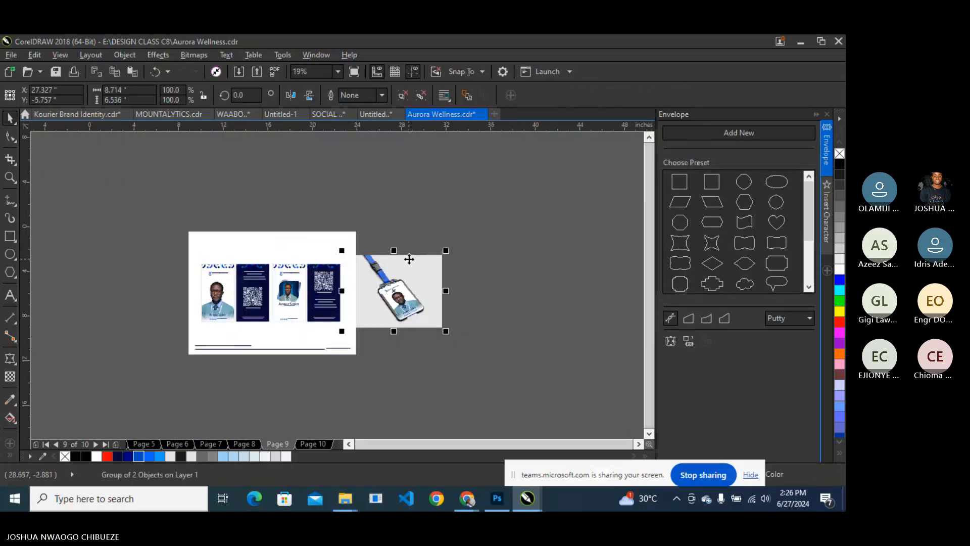
Remove the mockup group from page 9 and insert a blank page after page 10.
key(Delete)
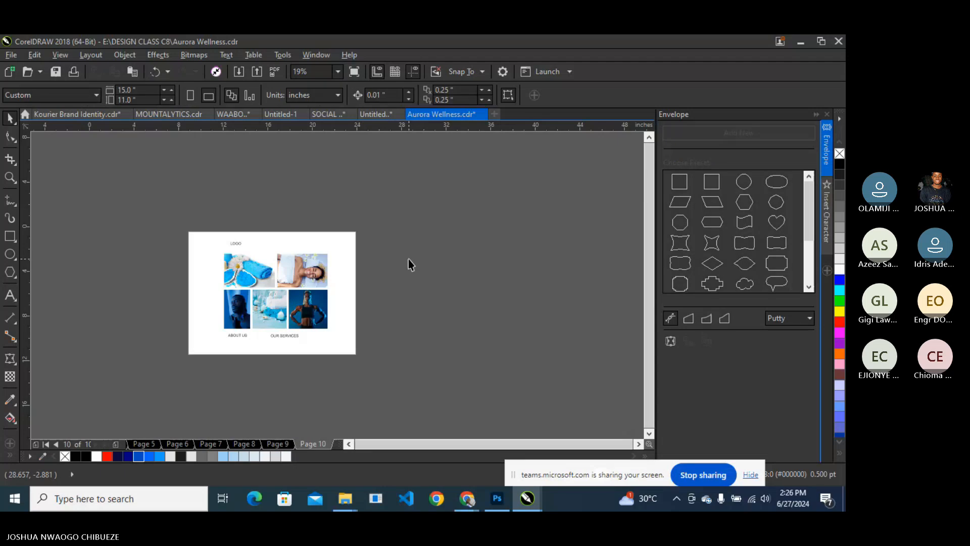
click(297, 444)
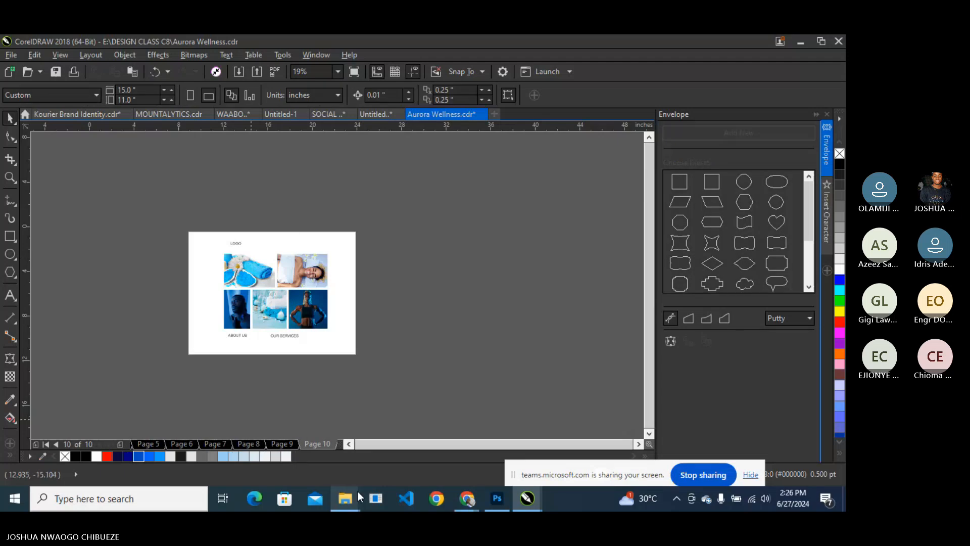
right_click(296, 442)
click(331, 378)
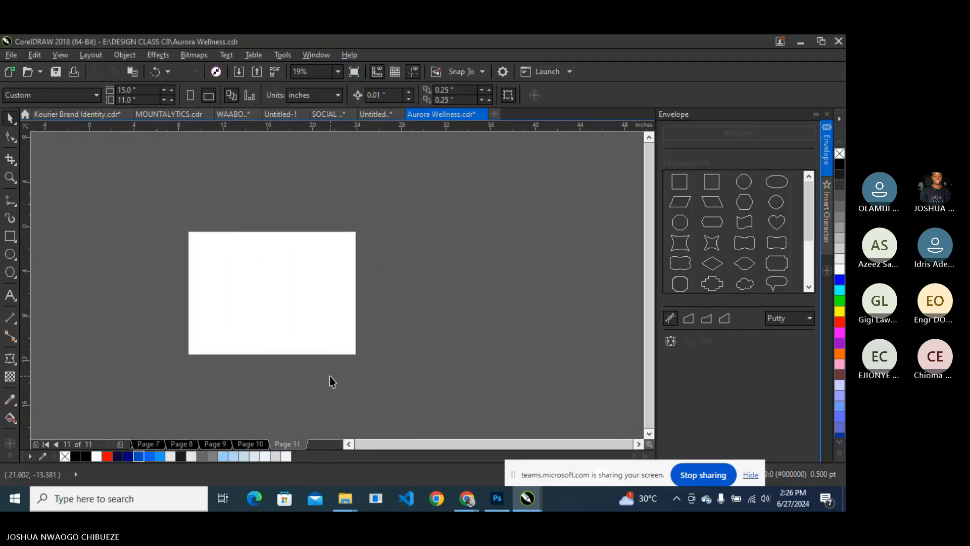
Paste the copied lanyard mockup image onto the new page and undo back through the mockup group's removal.
key(ctrl+v)
drag(257, 303, 469, 299)
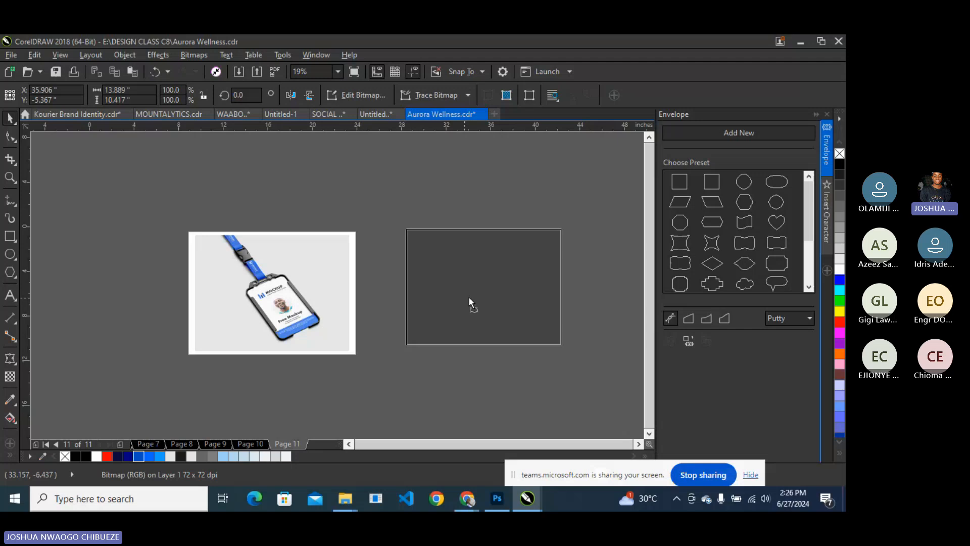
key(ctrl+z)
key(ctrl+z)
Cut the lanyard mockup group that overlaps the edge of page 9.
key(Page_Up)
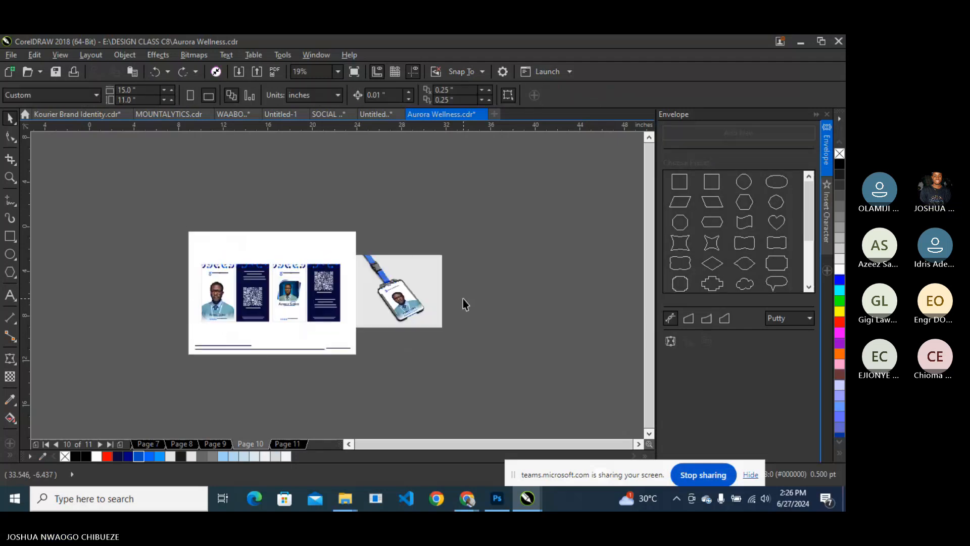
key(Page_Up)
drag(521, 205, 331, 353)
key(Delete)
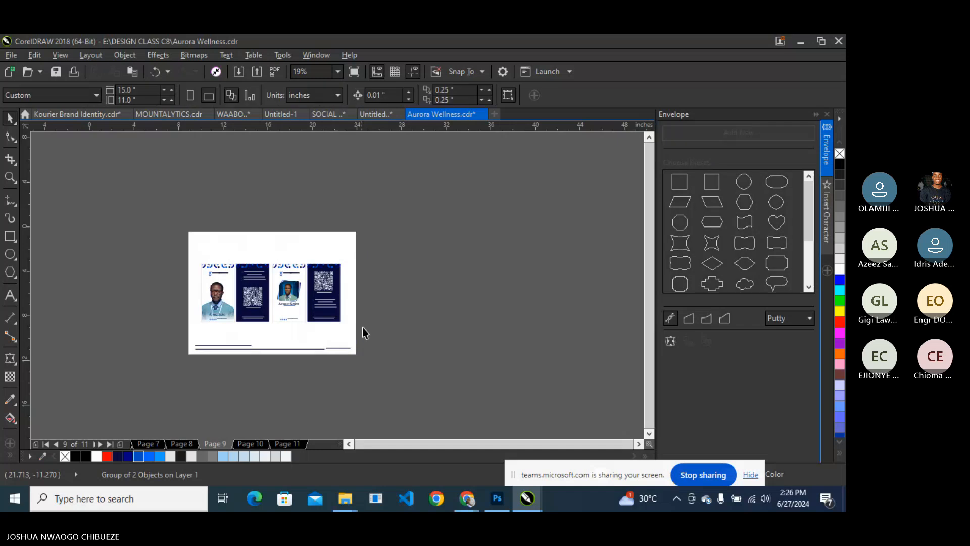
Insert a new page directly after page 9 and paste the lanyard mockup group onto it.
key(Page_Down)
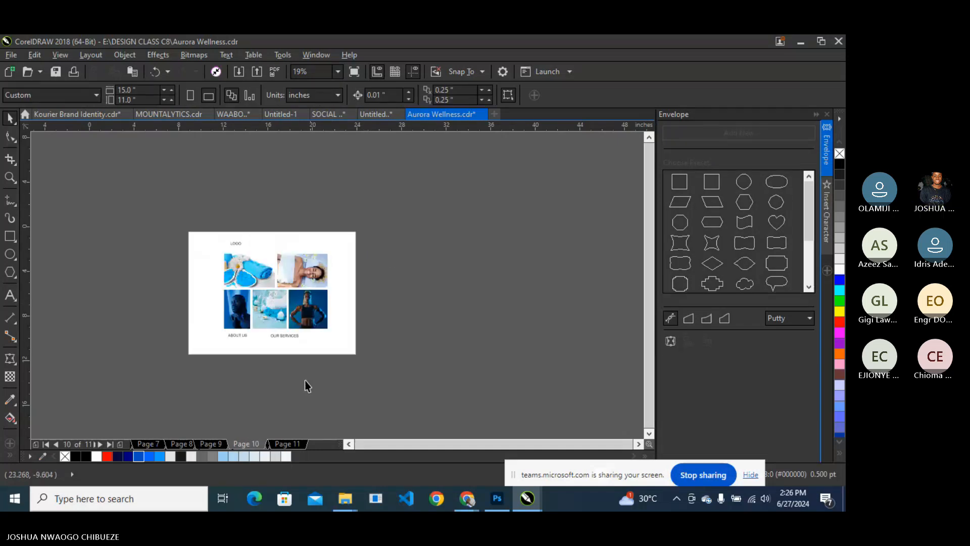
click(223, 445)
right_click(222, 445)
click(246, 409)
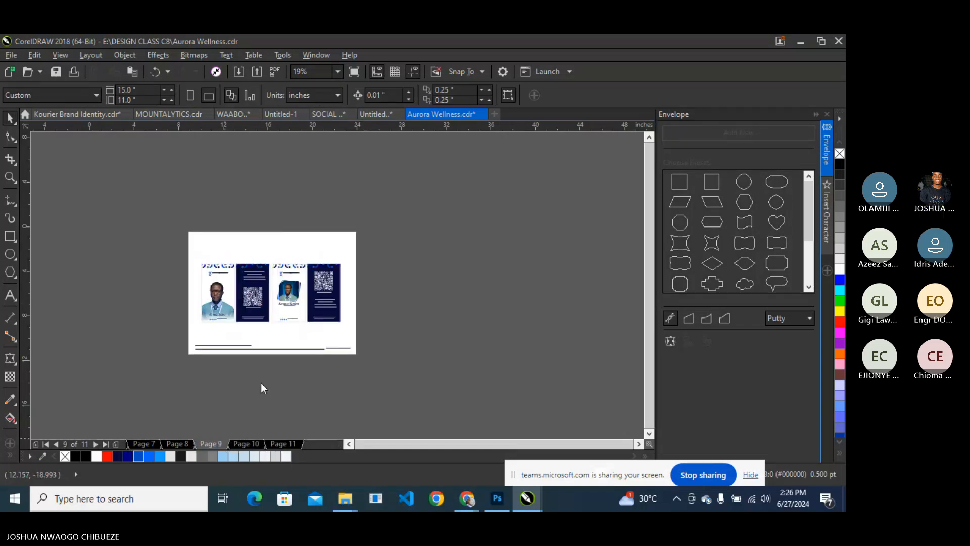
key(ctrl+v)
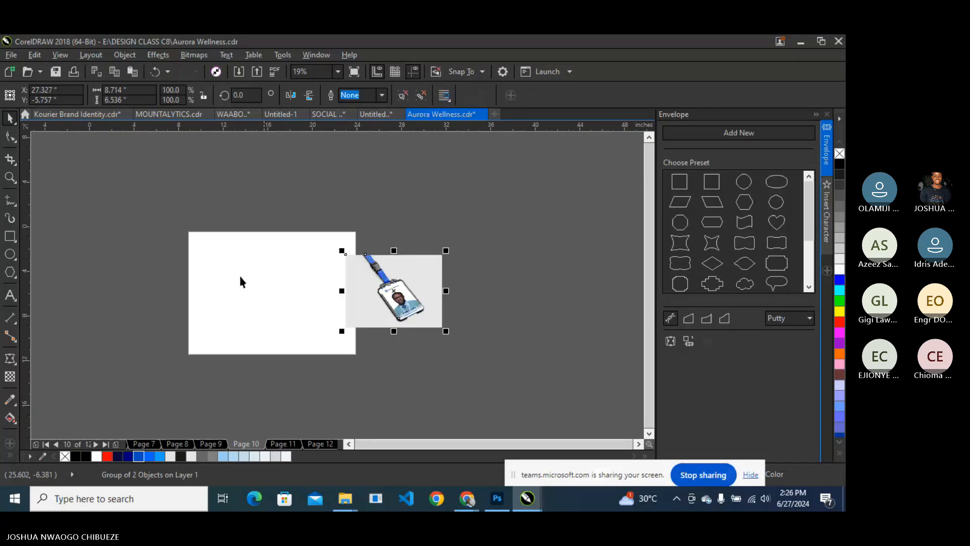
Create a page-sized 15 by 11 inch rectangle and PowerClip the mockup group inside it.
double_click(10, 236)
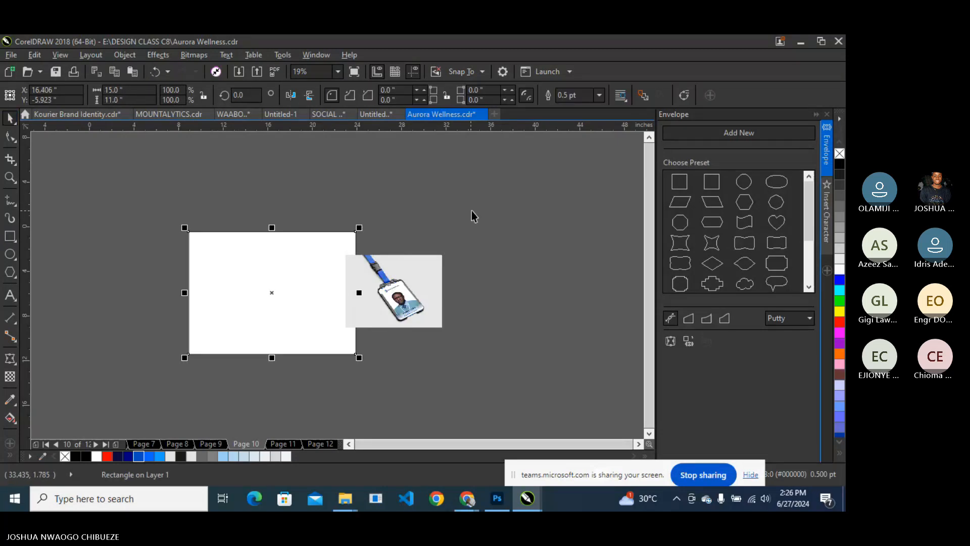
drag(386, 291, 306, 299)
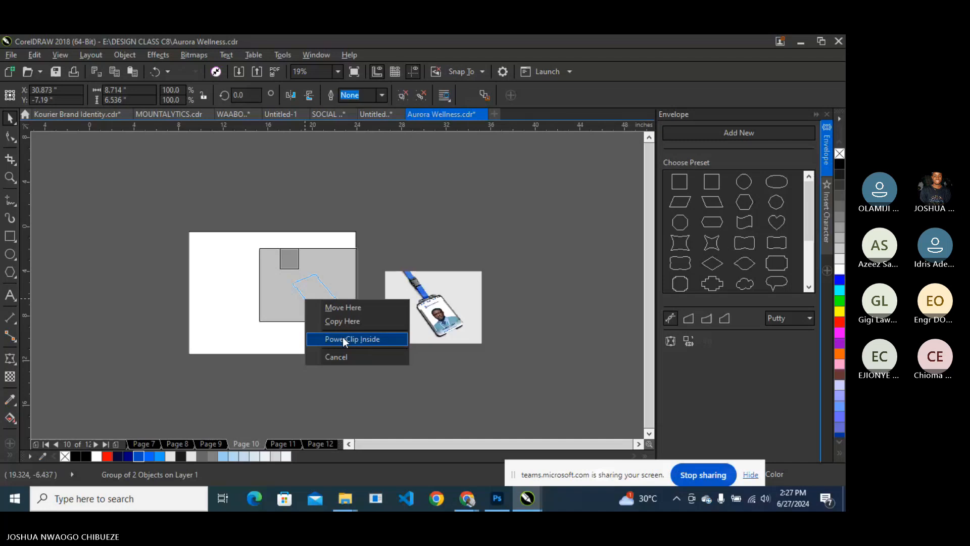
click(342, 338)
Fill the PowerClip frame proportionally with the mockup and remove the frame's outline.
right_click(301, 222)
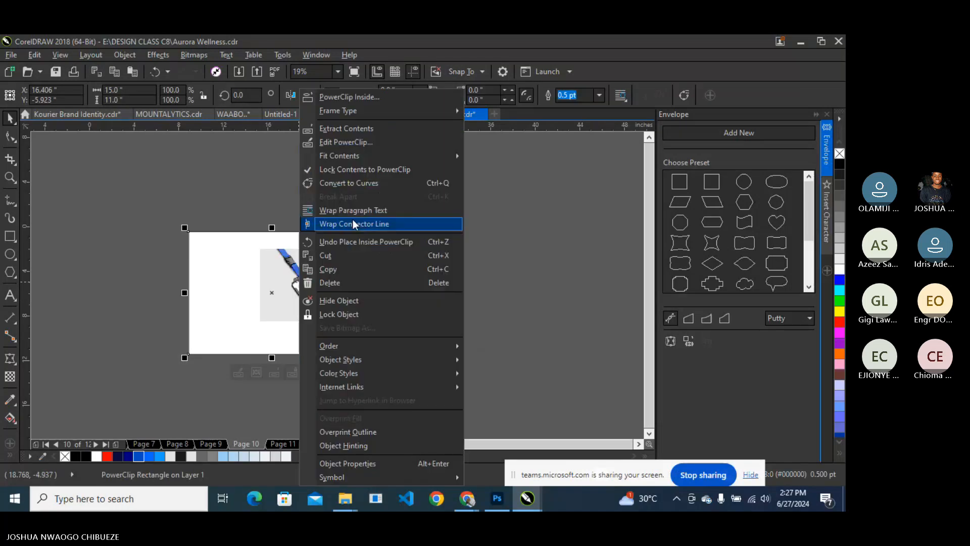
mouse_move(445, 156)
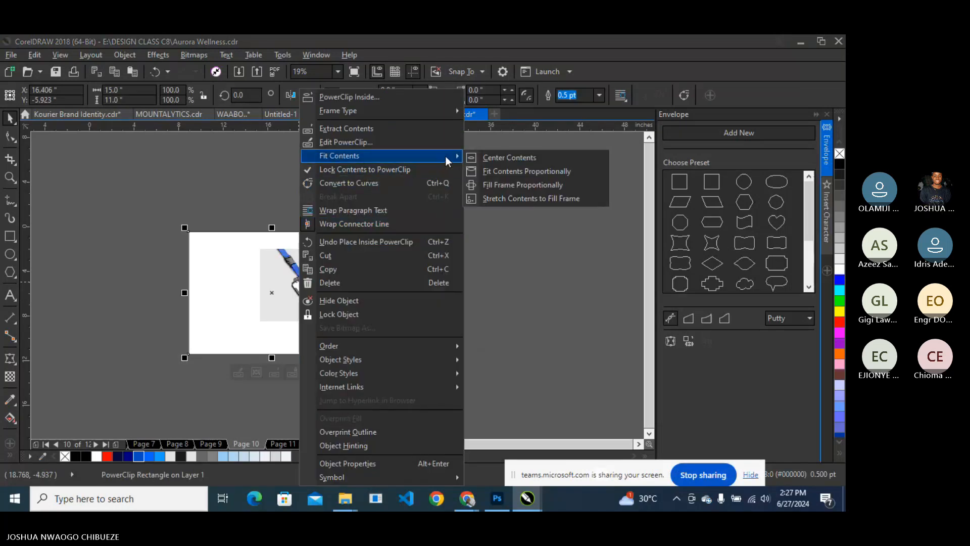
click(496, 183)
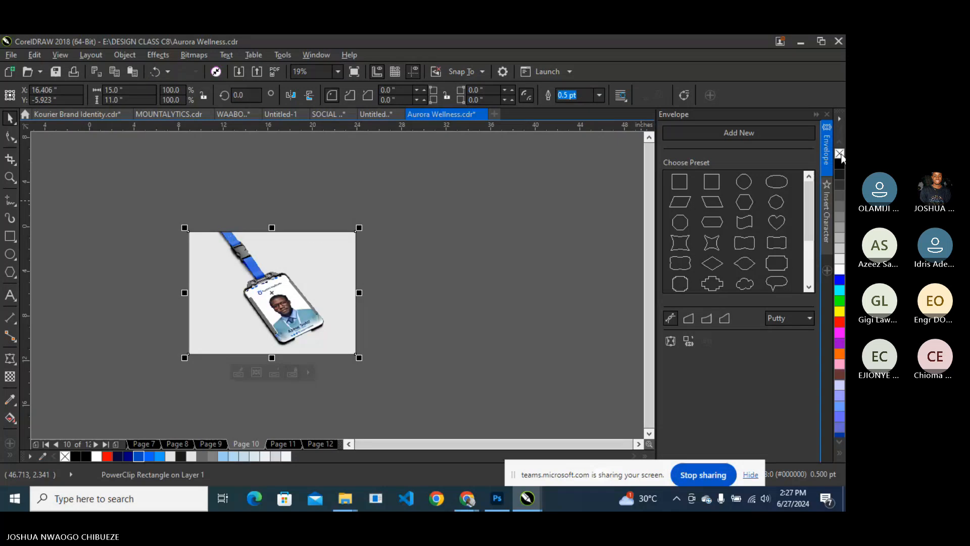
right_click(840, 154)
scroll(286, 282, up, 3)
scroll(339, 290, down, 1)
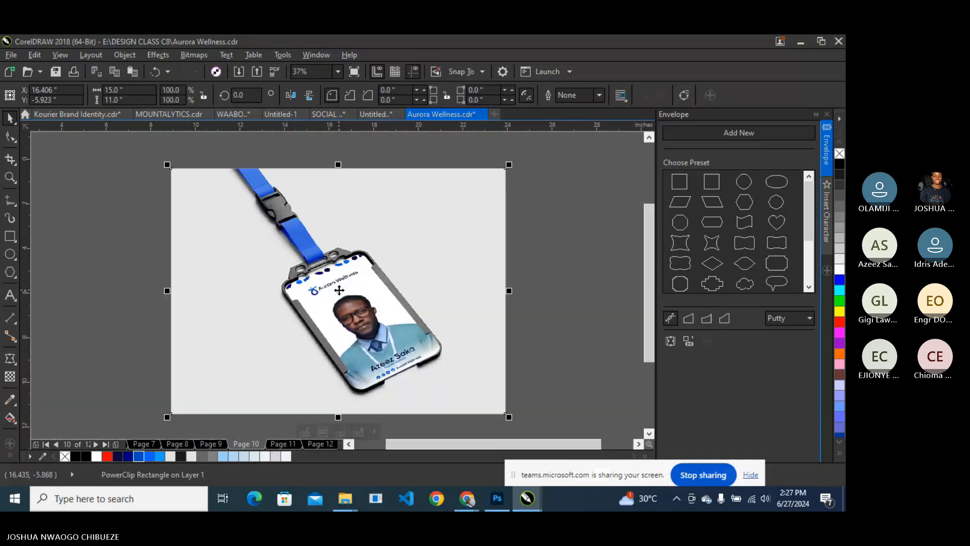
scroll(339, 290, down, 1)
click(308, 208)
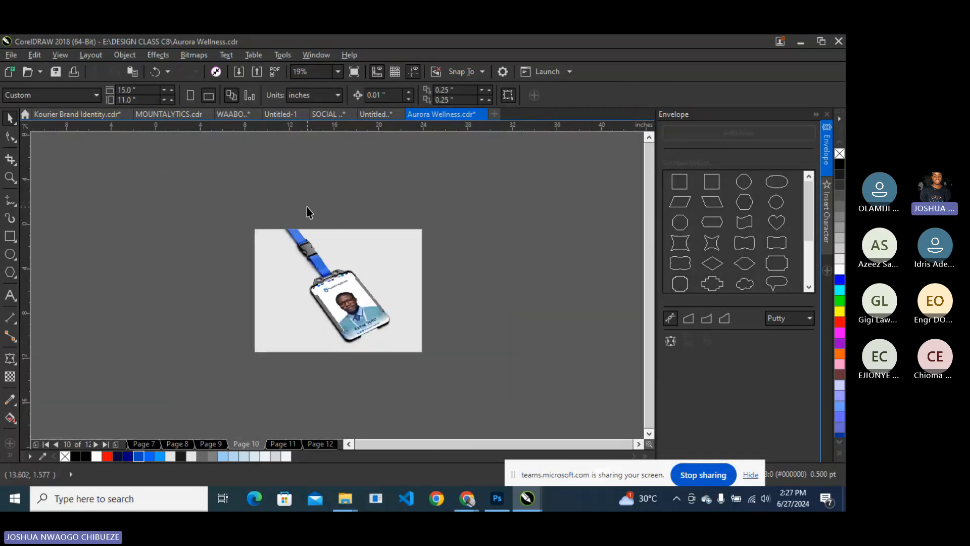
Return to the ID card layout on page 9 and fit it in the window.
key(Page_Up)
key(Page_Up)
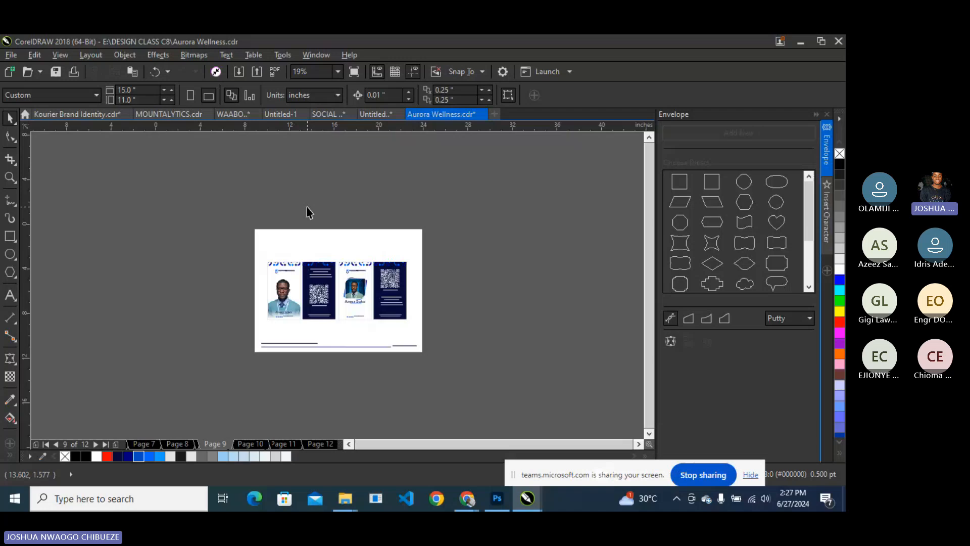
click(338, 72)
click(325, 79)
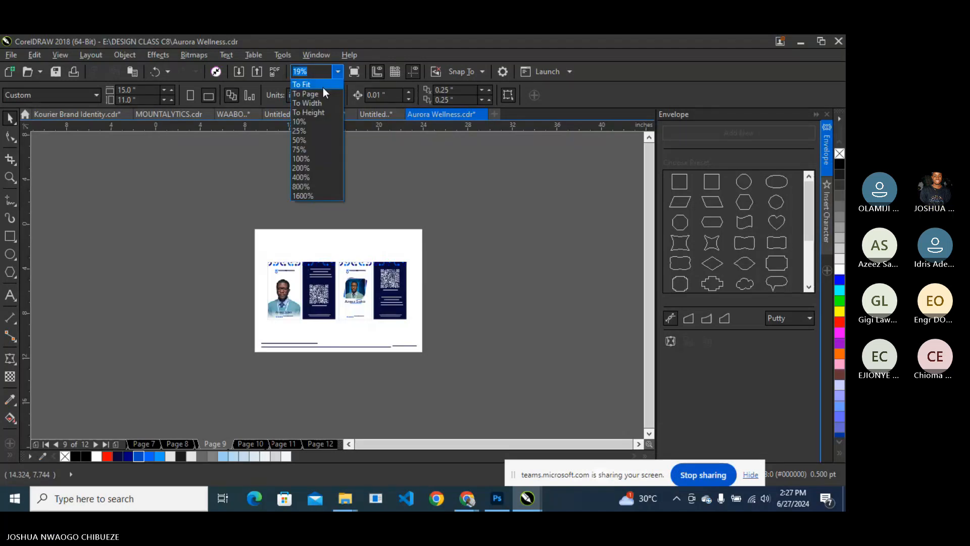
click(323, 87)
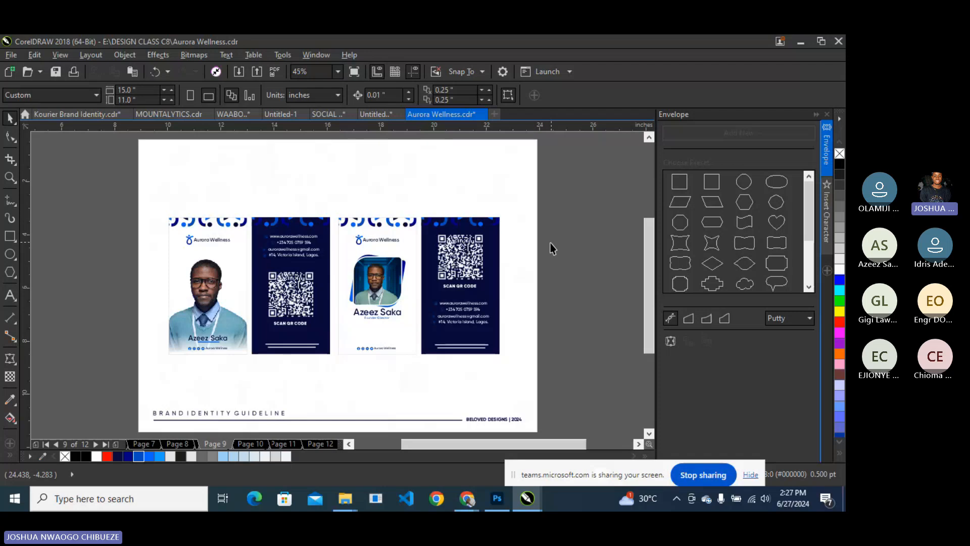
Switch to Chrome and browse the Google image results for "id card mockup".
mouse_move(467, 498)
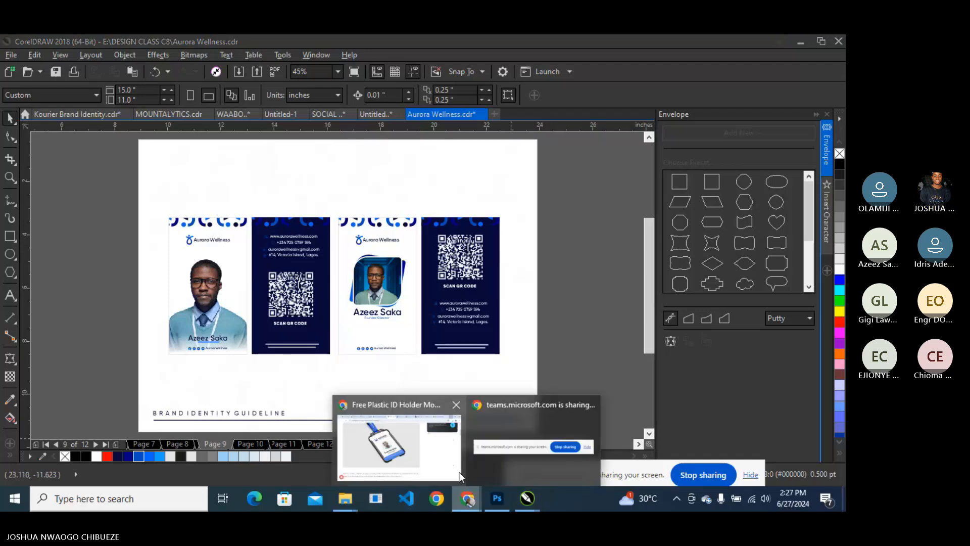
click(395, 430)
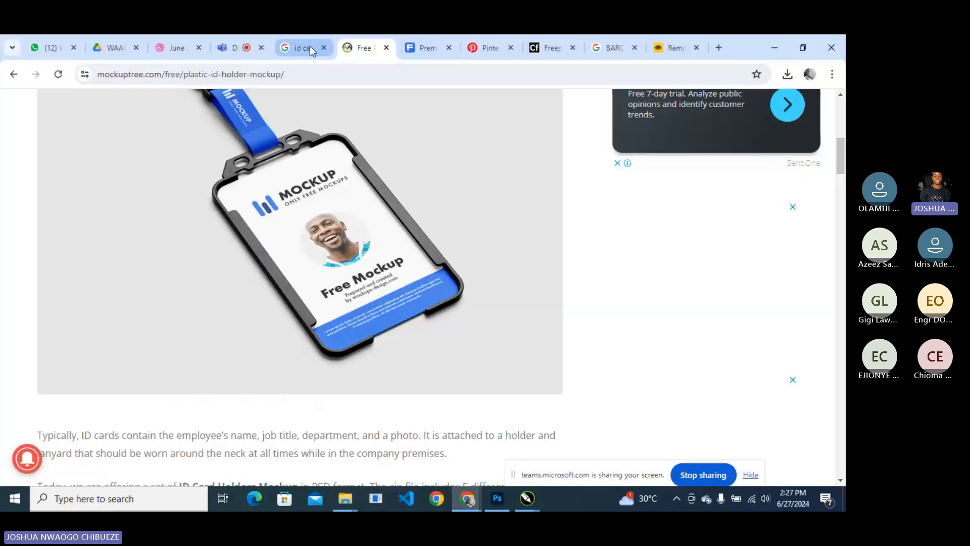
click(310, 47)
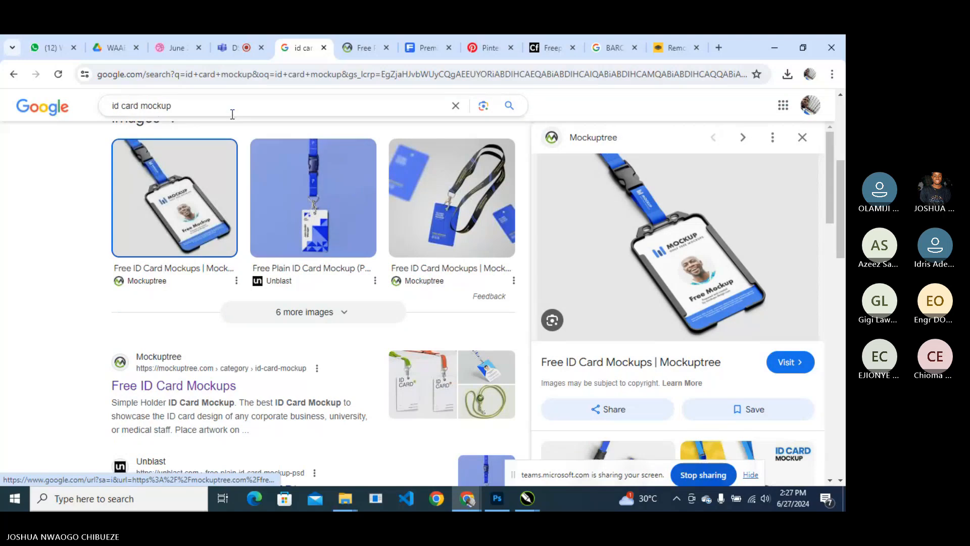
scroll(314, 250, up, 4)
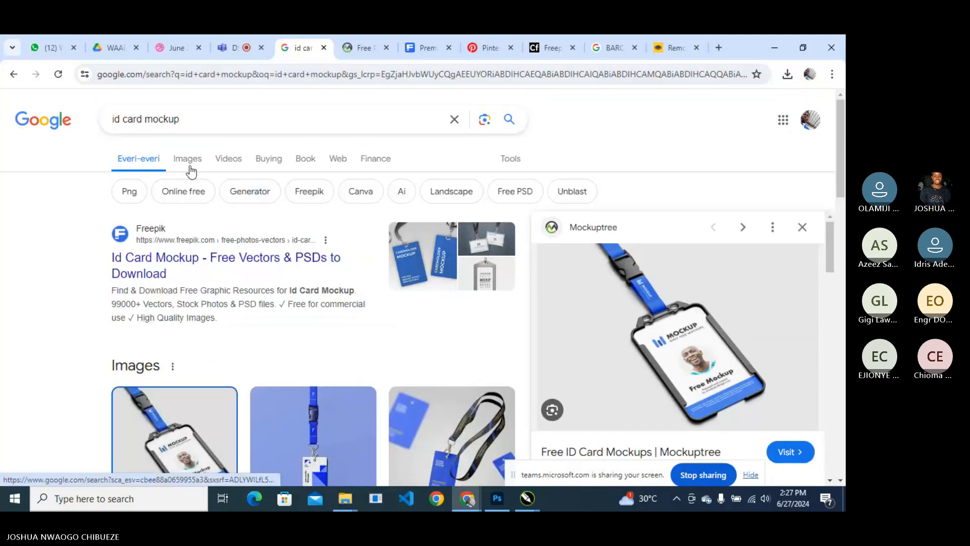
click(189, 163)
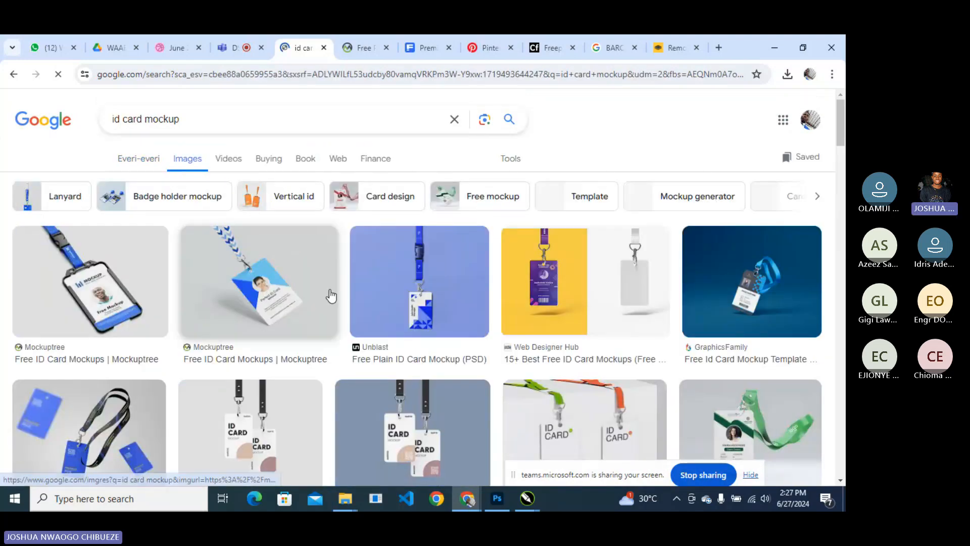
scroll(327, 300, down, 4)
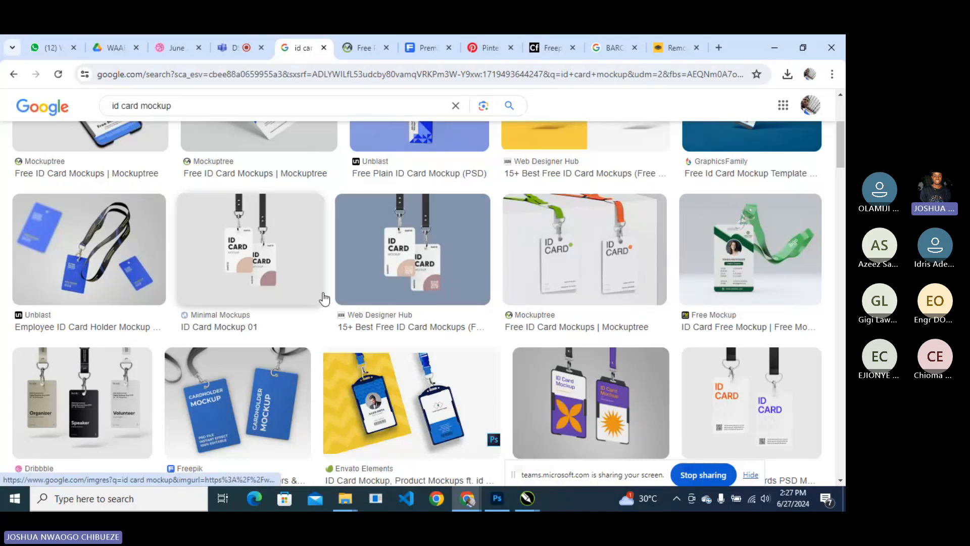
scroll(324, 299, down, 3)
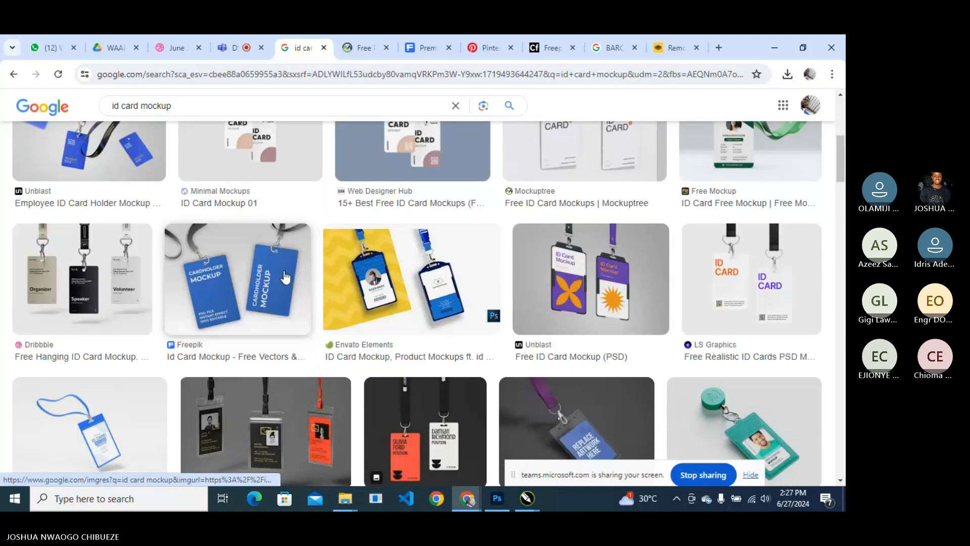
Copy the Freepik preview image of the two blue cardholder mockups.
click(285, 277)
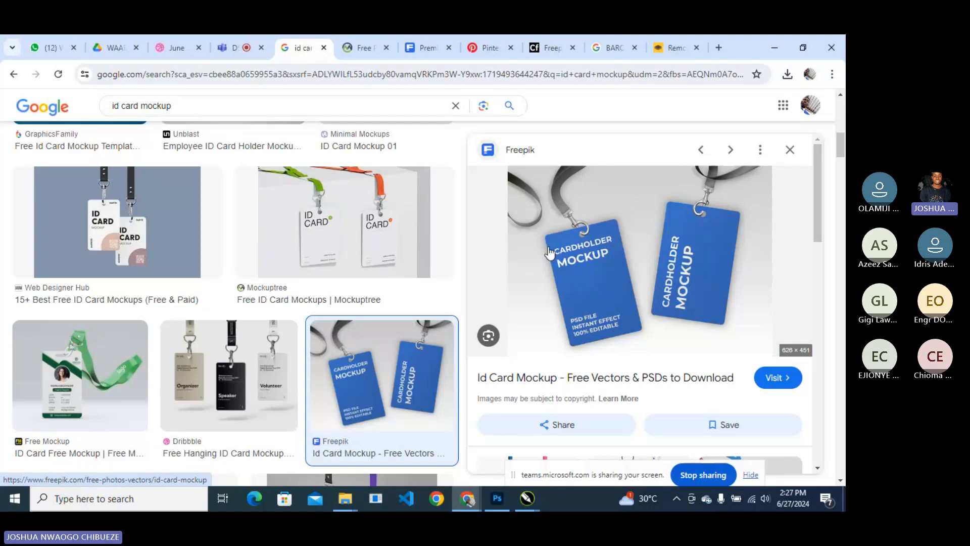
right_click(564, 253)
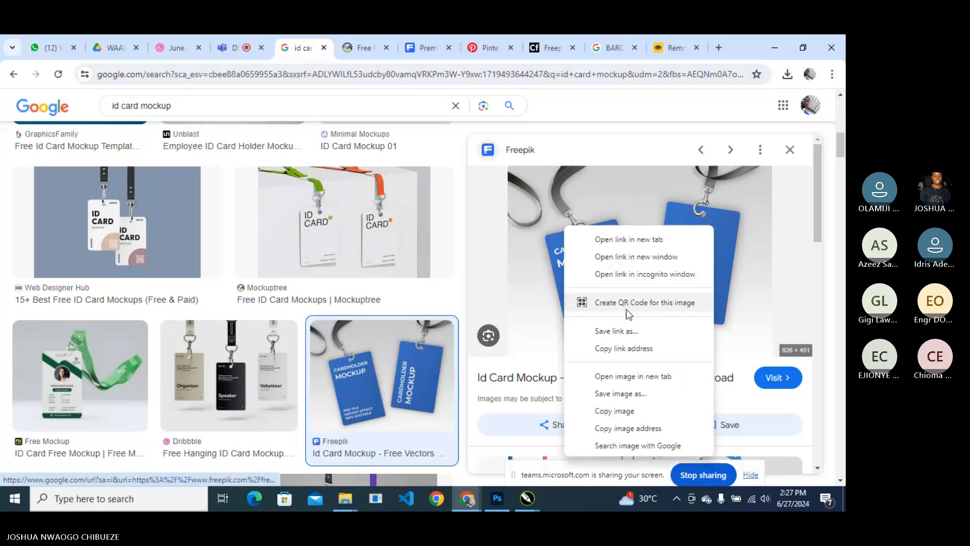
click(614, 411)
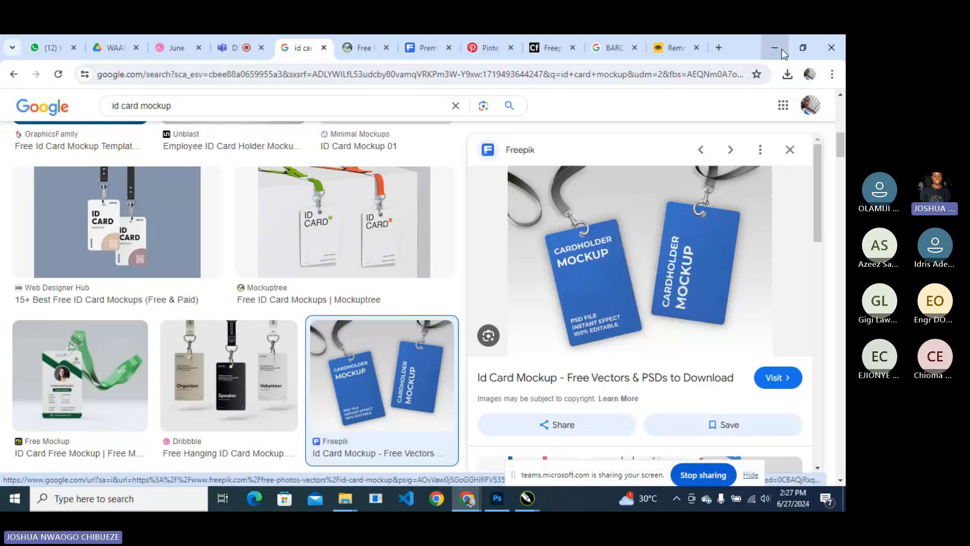
Switch back to CorelDRAW, paste the cardholder mockup on page 9 and place it beside the four ID cards.
click(783, 50)
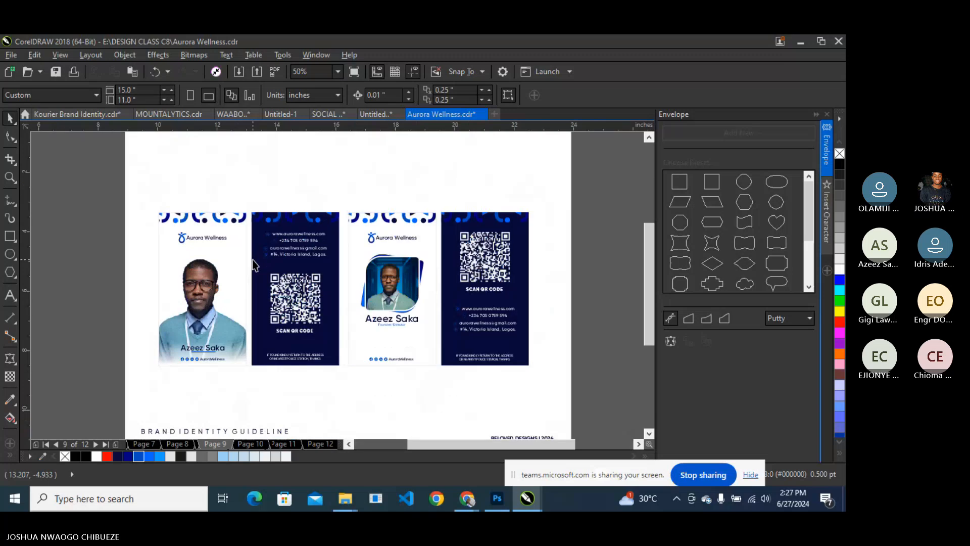
scroll(253, 264, down, 2)
right_click(109, 207)
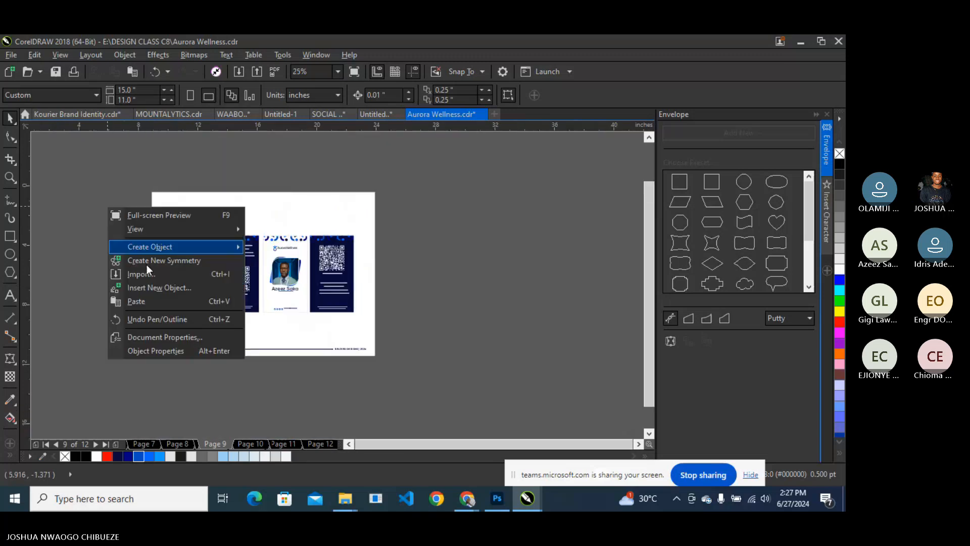
click(139, 301)
drag(241, 268, 403, 242)
scroll(403, 242, up, 1)
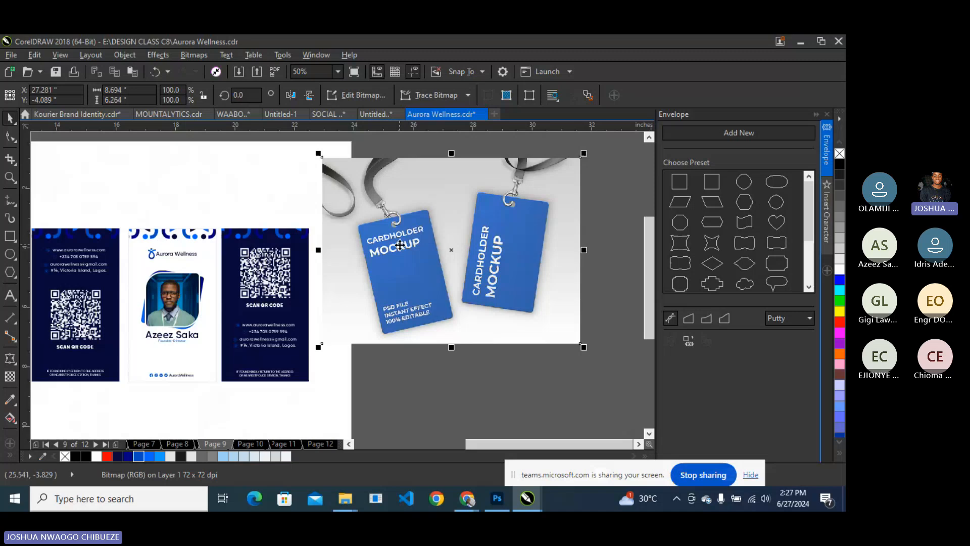
scroll(390, 247, up, 1)
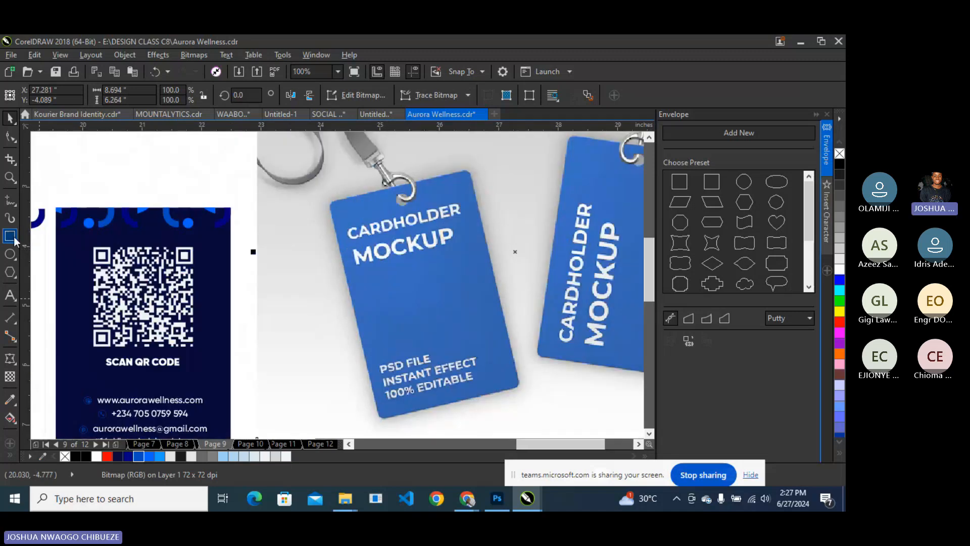
Draw a rectangle over the left cardholder in the mockup image and set its size to 2 by 3.5 in.
key(F6)
mouse_move(330, 199)
mouse_down()
mouse_move(427, 320)
mouse_move(516, 394)
mouse_move(520, 385)
mouse_up()
click(9, 134)
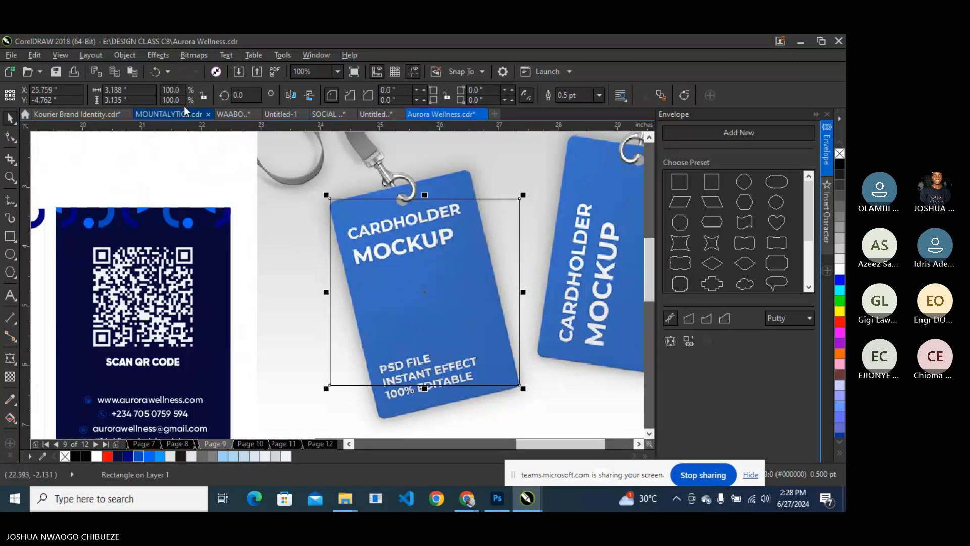
drag(127, 90, 76, 91)
text(2)
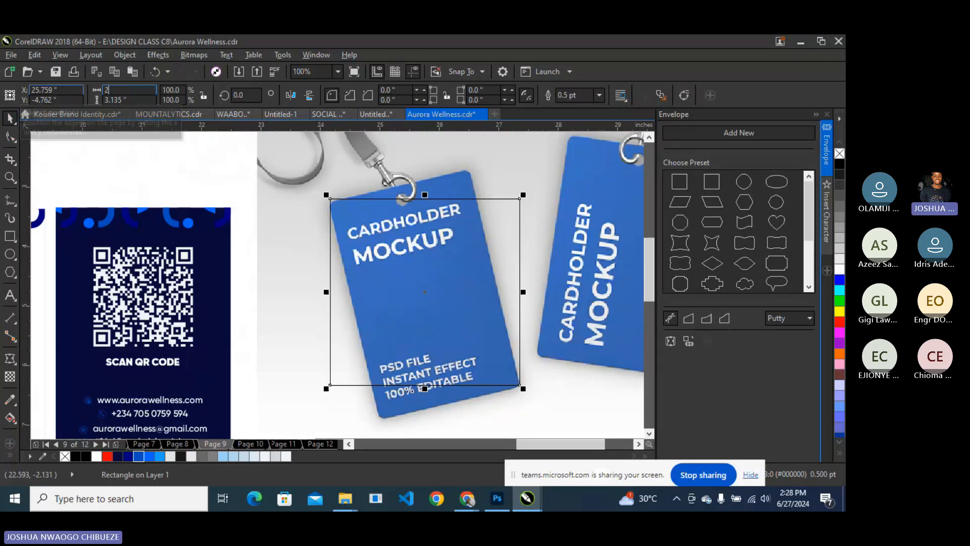
key(Tab)
text(3.5)
key(Return)
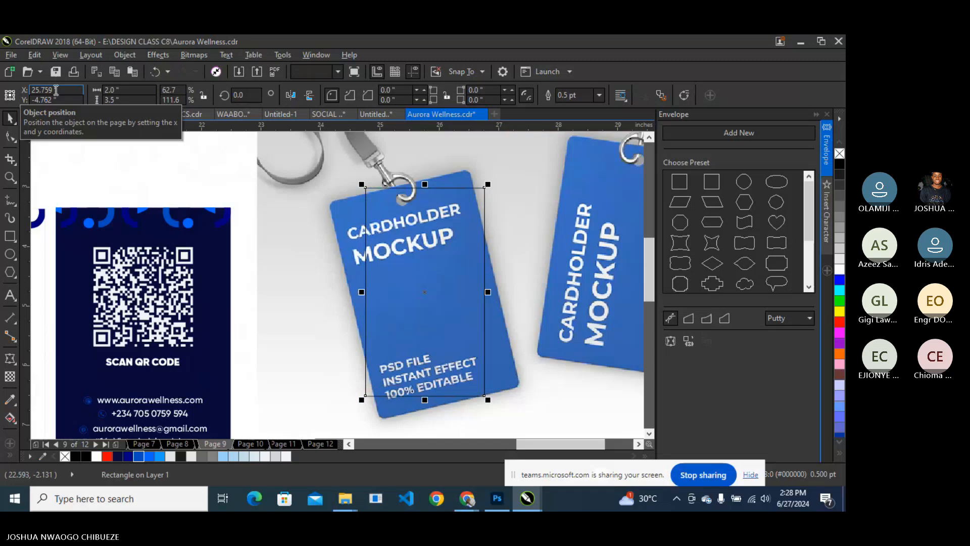
Rotate the rectangle about 13° to match the left cardholder's tilt and enlarge it over the card.
click(483, 210)
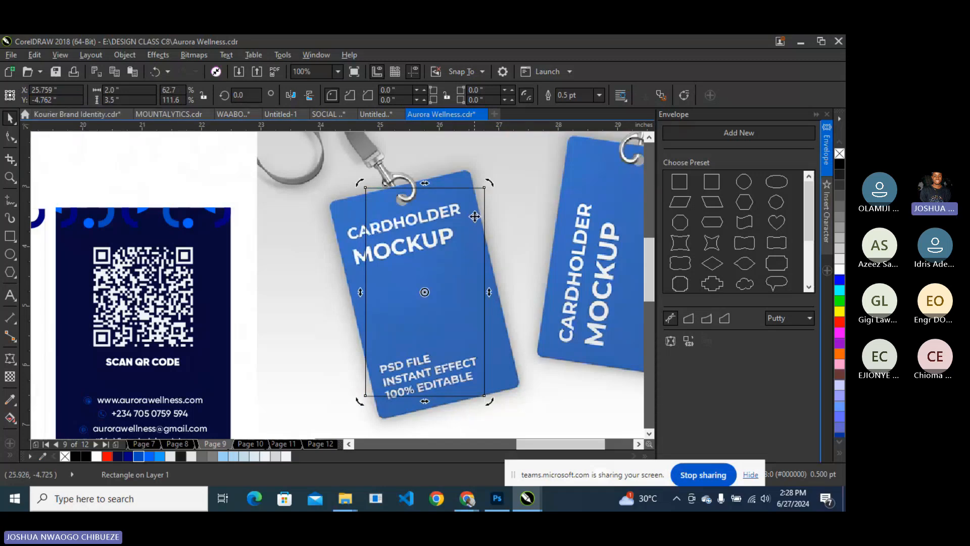
drag(488, 185, 517, 153)
click(435, 210)
click(457, 201)
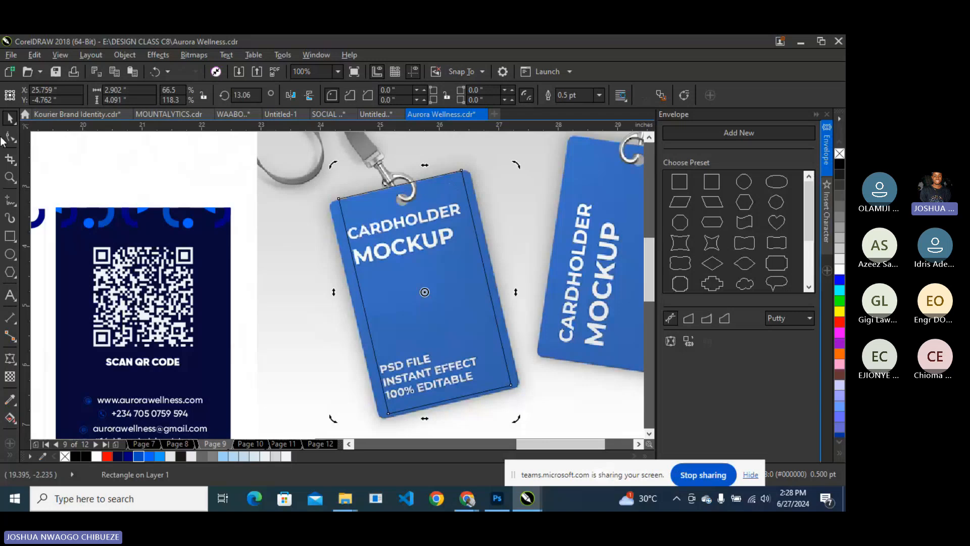
Round the rectangle's corners to about 0.19 in and enlarge the outline to about 2.96 by 4.2 in.
click(11, 136)
drag(462, 171, 486, 174)
click(10, 117)
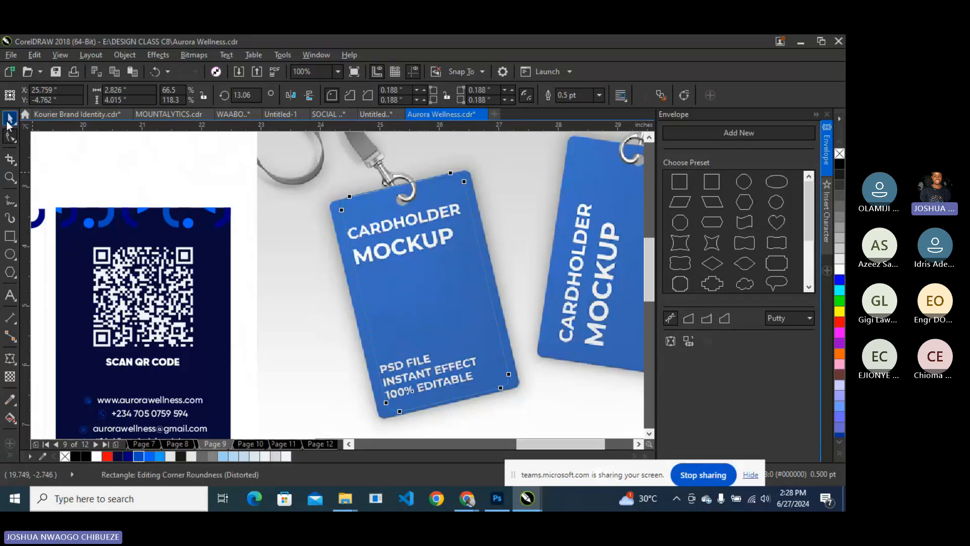
drag(513, 168, 516, 163)
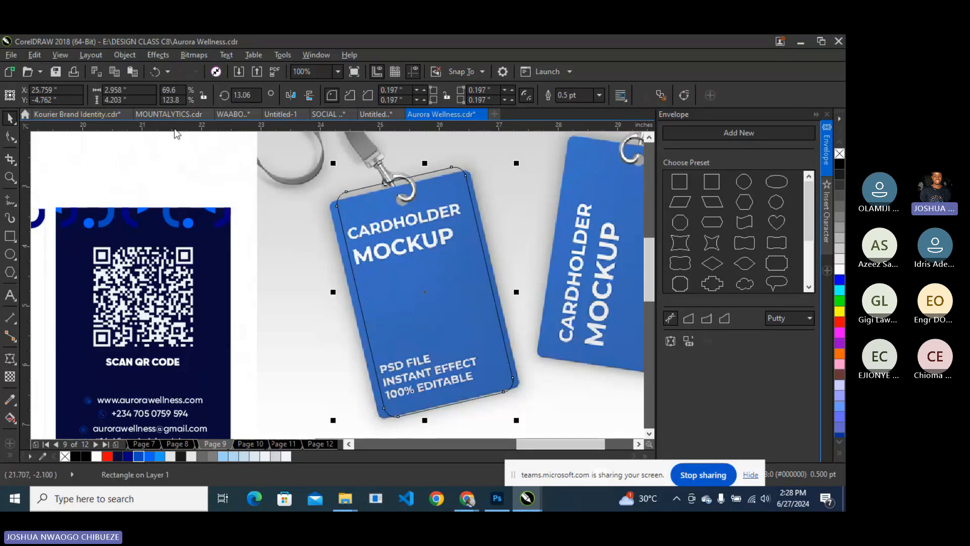
Set the height of the rounded card outline to 4.0 in.
click(136, 99)
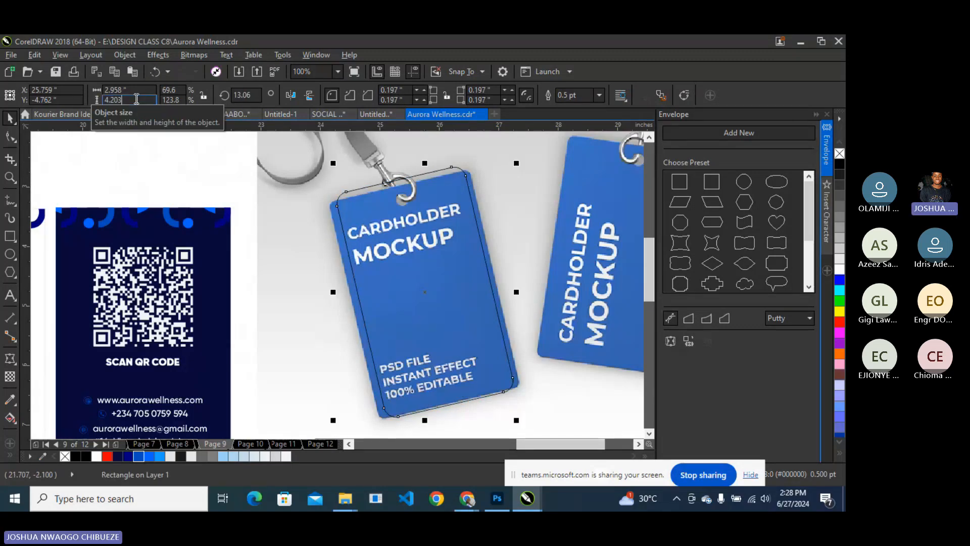
key(BackSpace)
key(BackSpace)
key(BackSpace)
text(0)
key(Return)
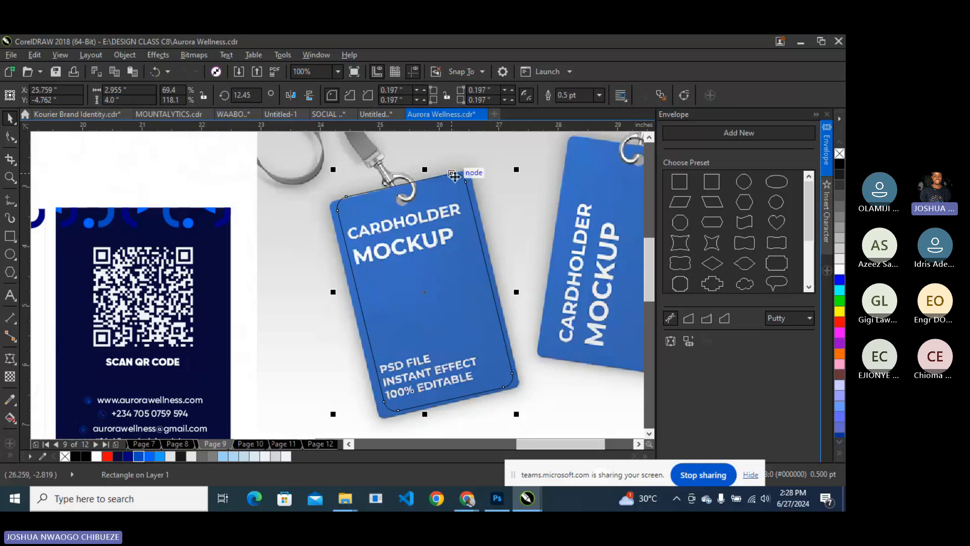
Widen the card outline to about 3.17 in, undo the trial height of 4.4 in and keep the height at about 4 in.
drag(517, 169, 546, 159)
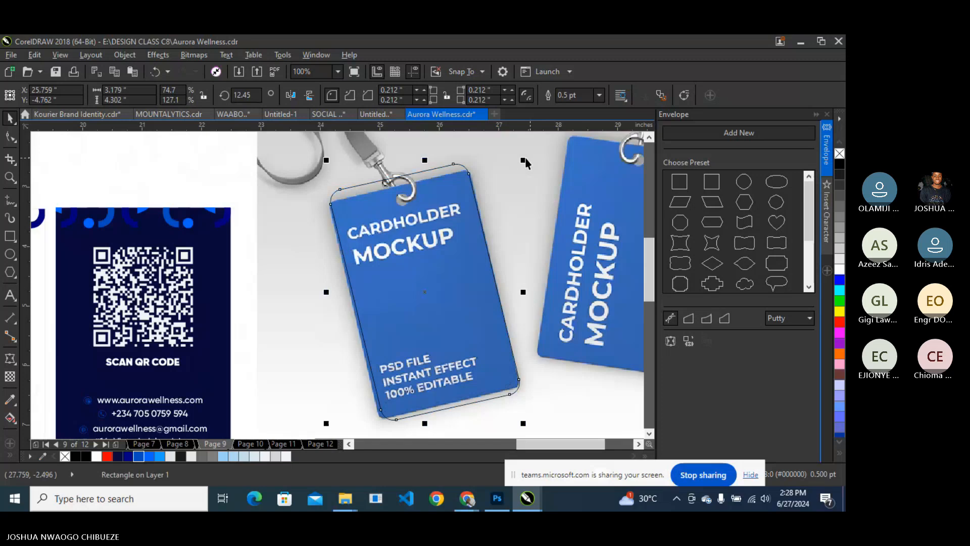
key(BackSpace)
key(BackSpace)
key(BackSpace)
key(BackSpace)
key(BackSpace)
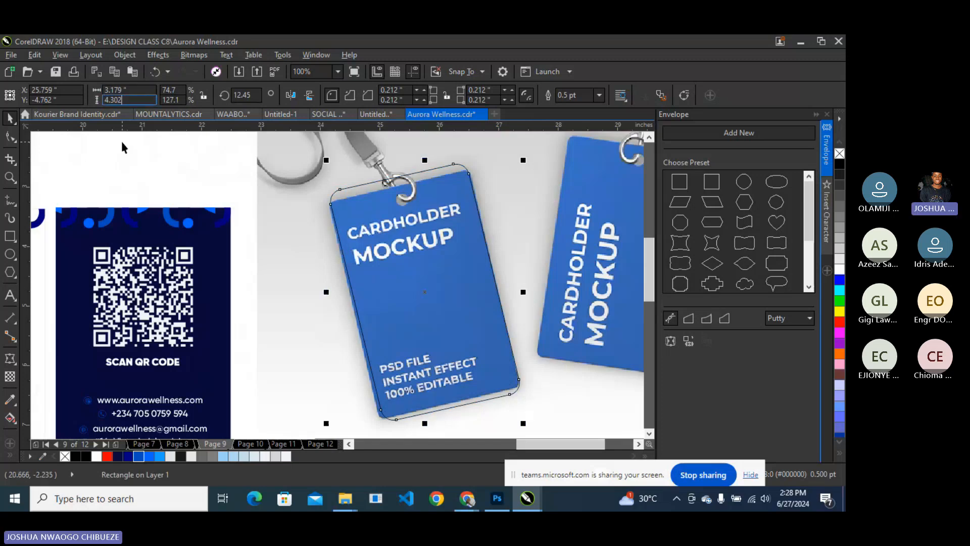
text(4.4)
key(Return)
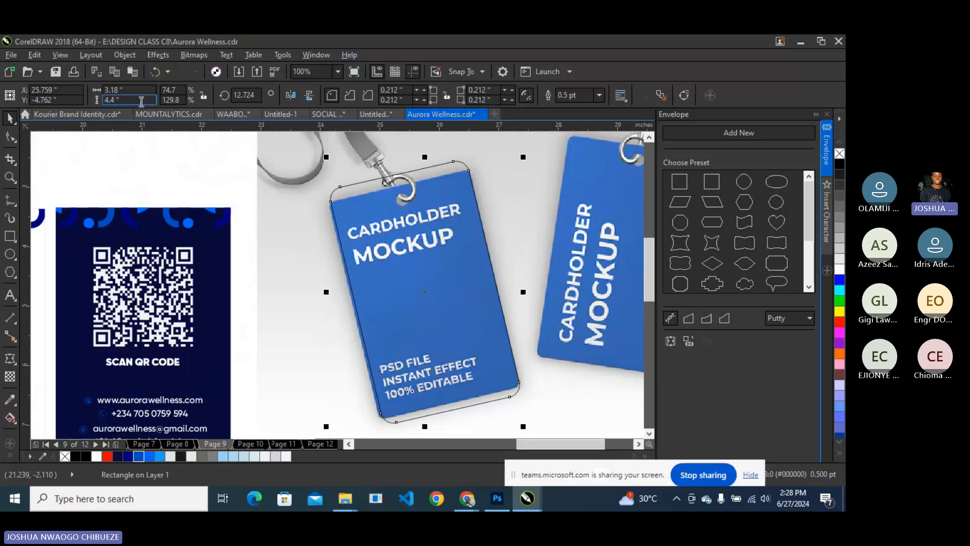
key(ctrl+z)
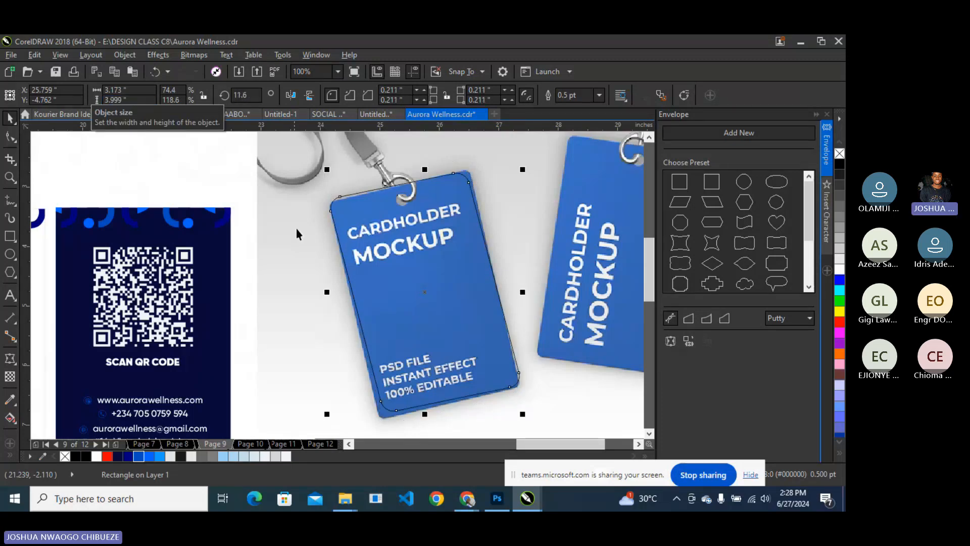
Stretch the outline from its lower-left corner to about 3.27 by 4.12 in and shift it onto the left cardholder.
scroll(364, 246, down, 2)
scroll(335, 335, up, 2)
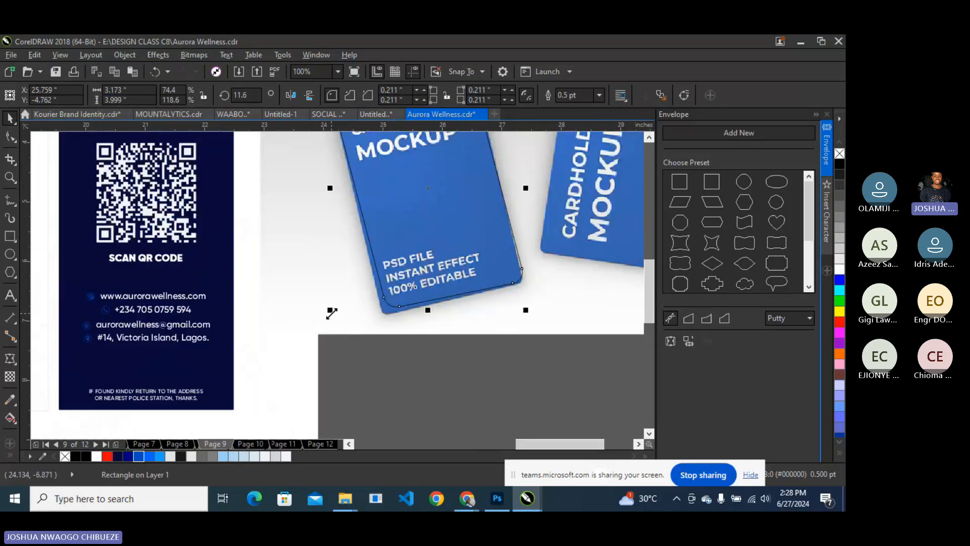
drag(329, 310, 320, 318)
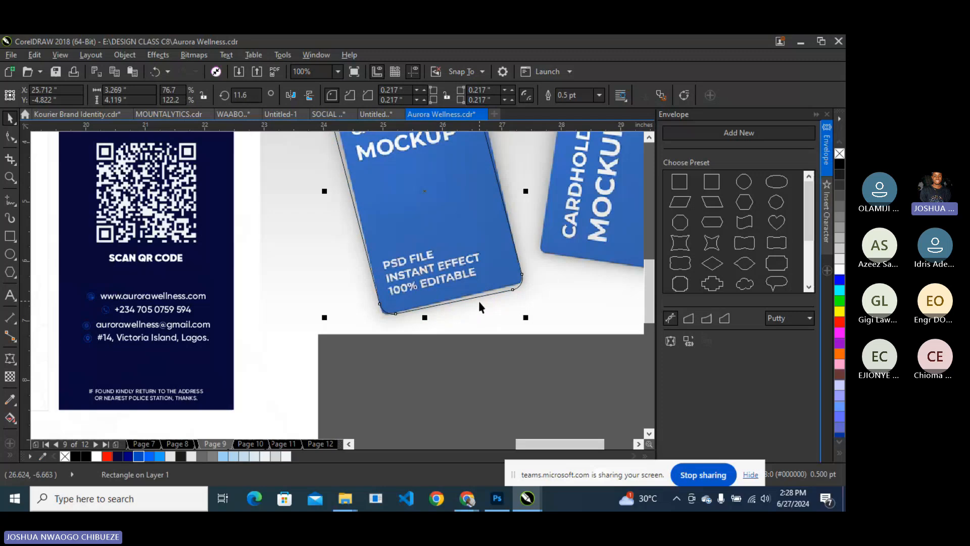
scroll(479, 302, down, 2)
scroll(468, 190, up, 2)
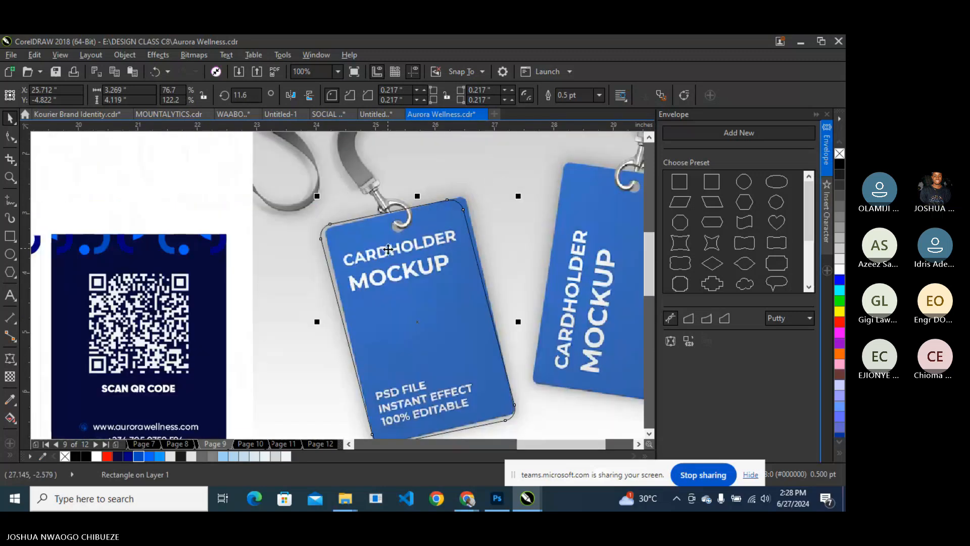
drag(388, 249, 394, 252)
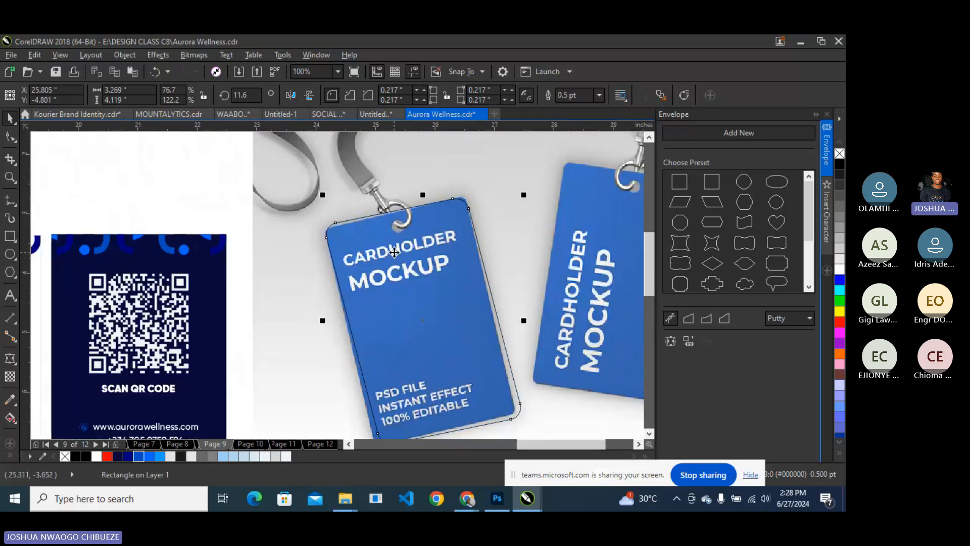
scroll(394, 253, down, 2)
scroll(411, 325, up, 2)
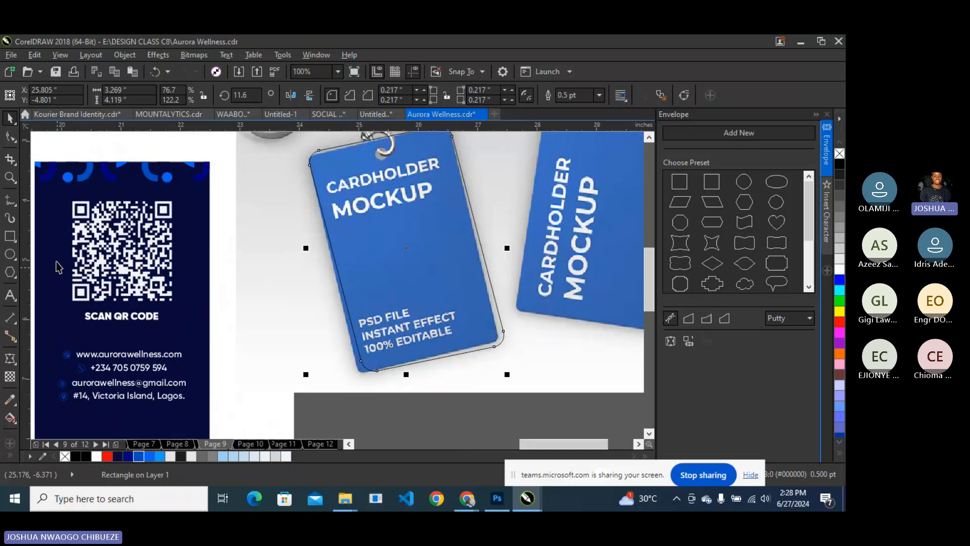
Convert the card outline to curves and move its lower corner nodes onto the left cardholder's rounded corners.
click(11, 137)
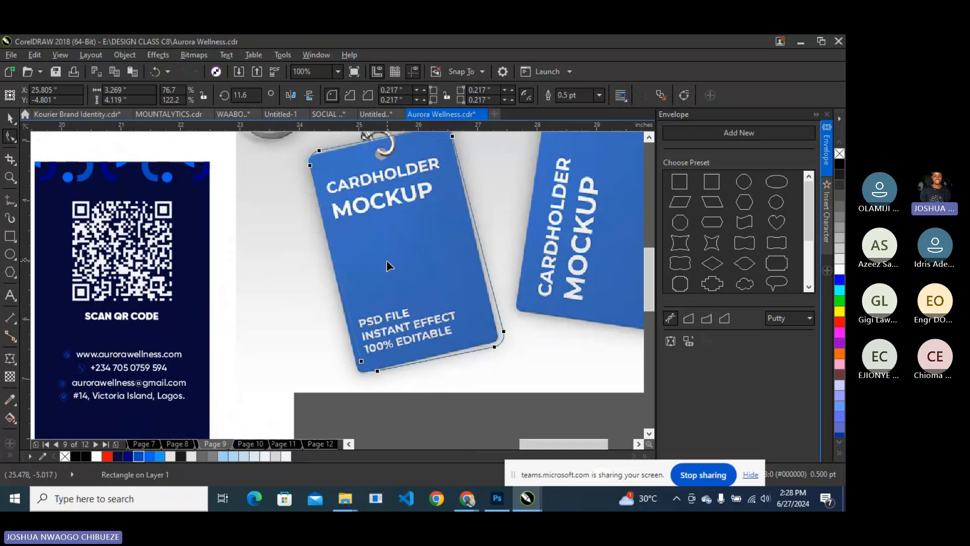
key(ctrl+q)
scroll(377, 363, up, 2)
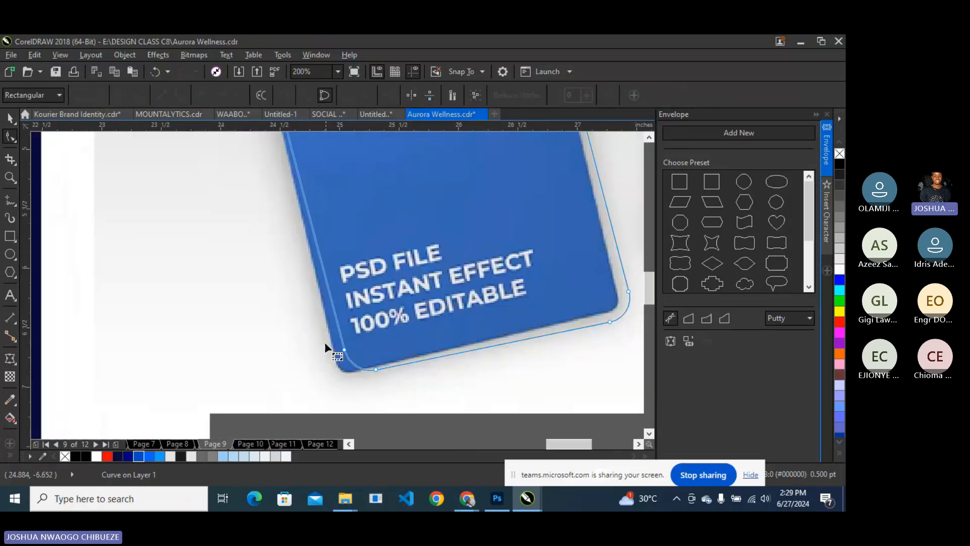
drag(324, 347, 371, 363)
scroll(478, 335, down, 1)
scroll(399, 394, up, 2)
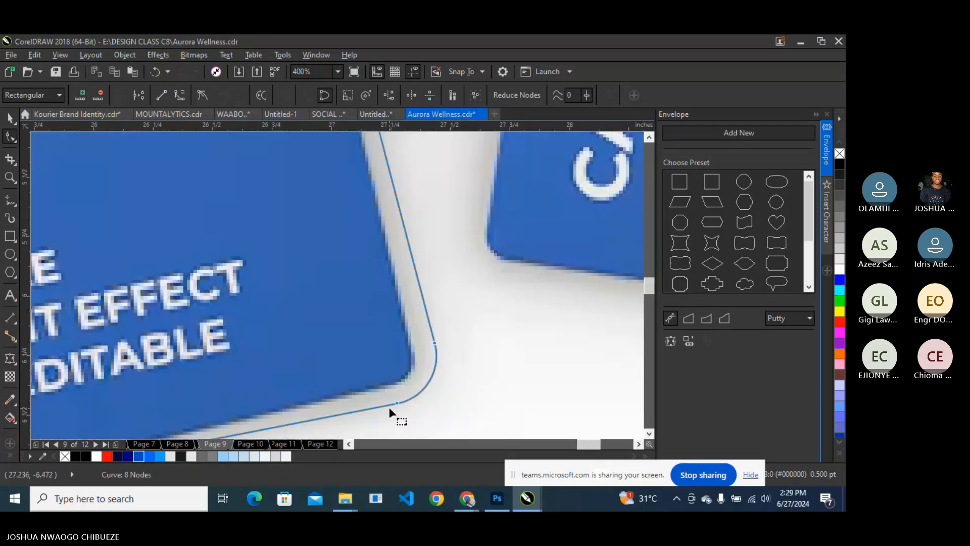
drag(397, 403, 374, 391)
scroll(375, 383, down, 3)
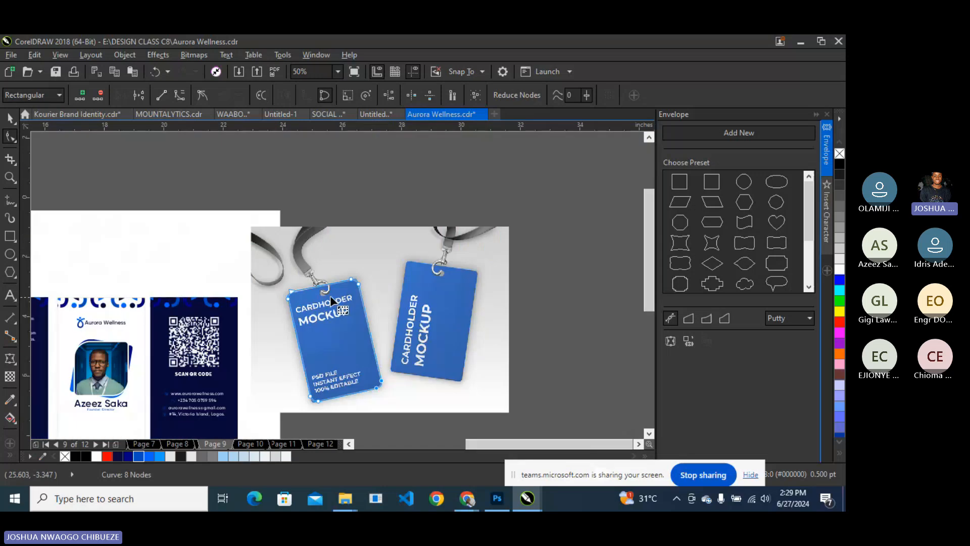
Fit the outline's upper corner nodes to the top corners of the left cardholder.
scroll(132, 342, up, 2)
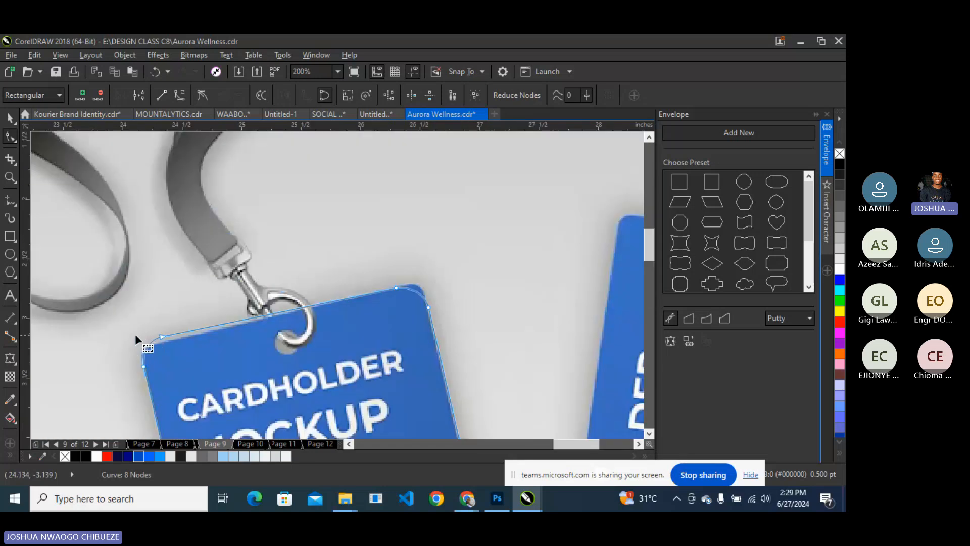
click(135, 334)
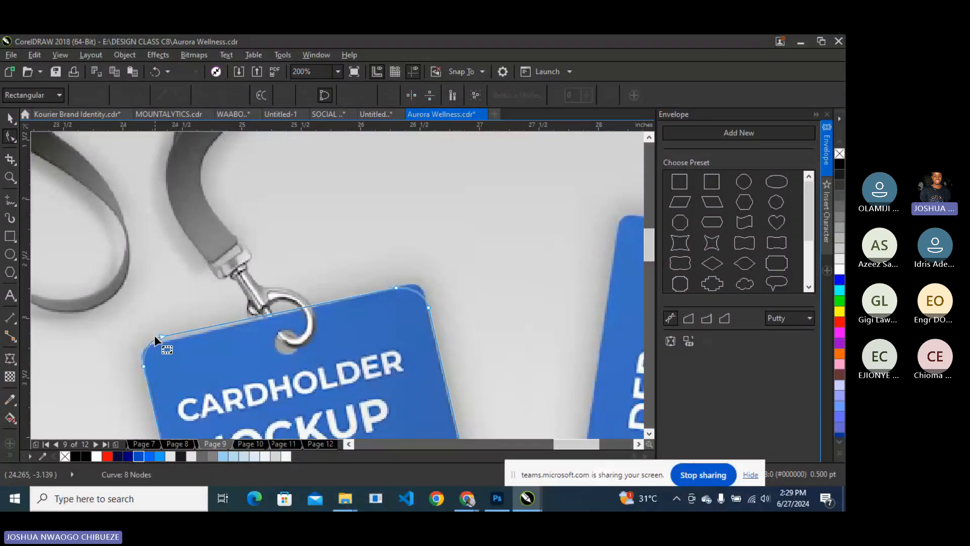
scroll(154, 335, down, 1)
scroll(290, 310, up, 1)
click(260, 313)
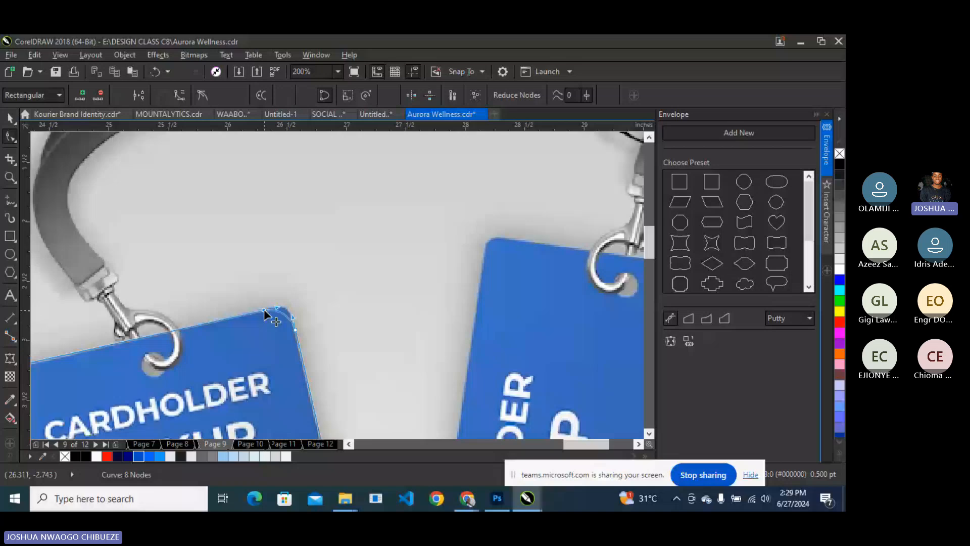
scroll(273, 310, up, 1)
drag(274, 312, 295, 275)
scroll(281, 310, down, 3)
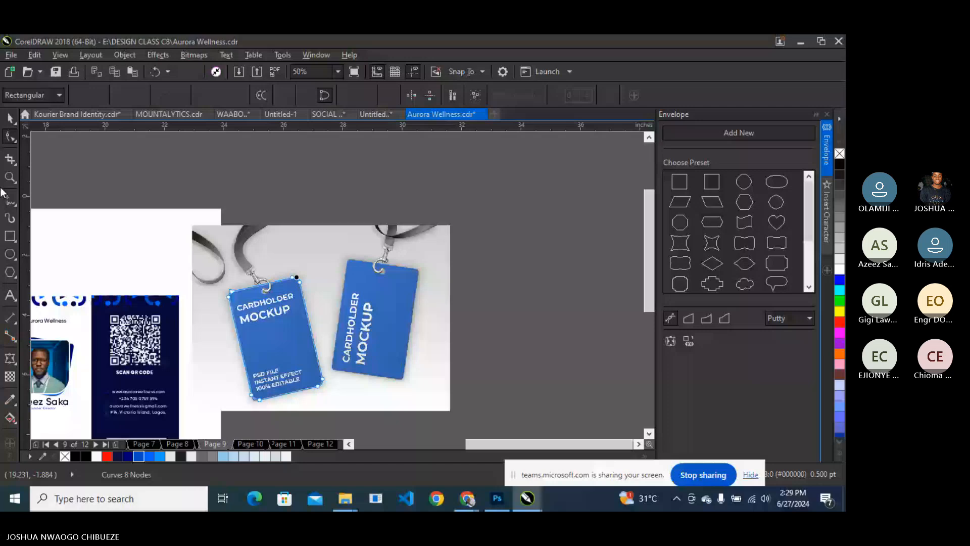
key(space)
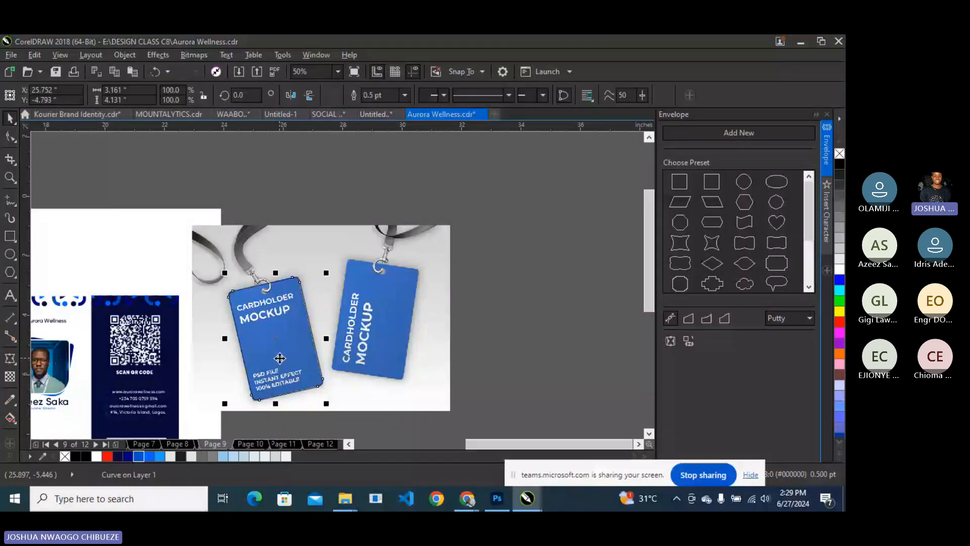
Place a mirrored copy of the card outline over the right cardholder and rotate and resize it to fit.
click(379, 294)
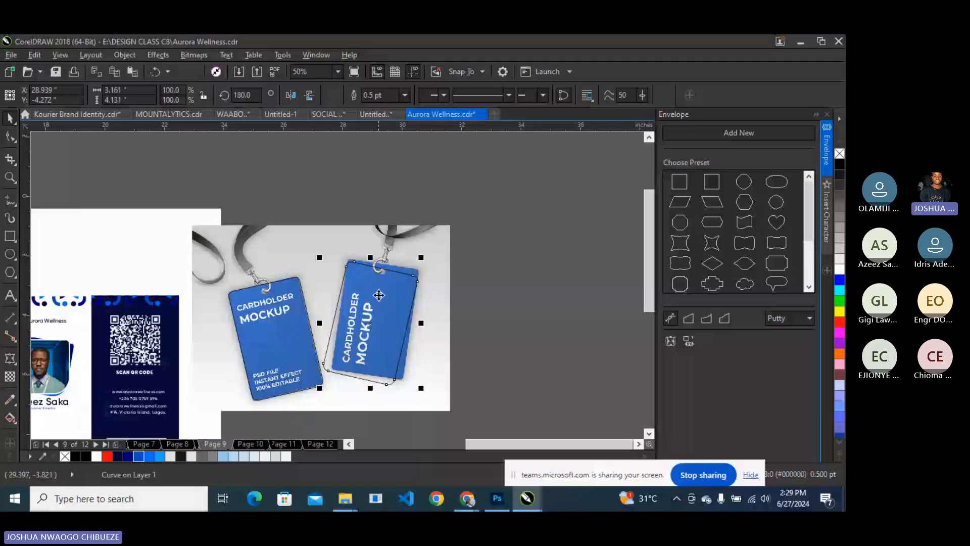
scroll(379, 295, up, 2)
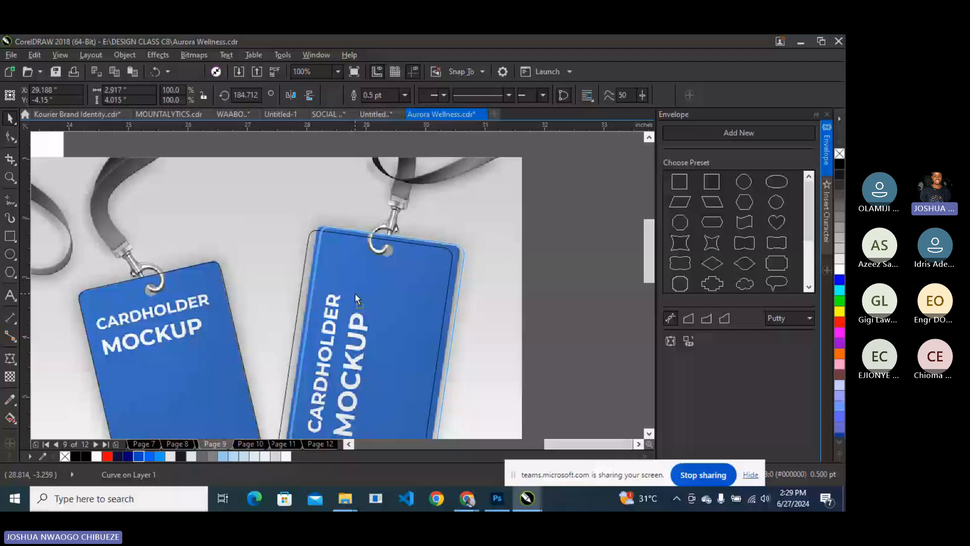
Draw a circle about 0.22 by 0.21 in over the left cardholder's punch hole.
scroll(405, 212, up, 4)
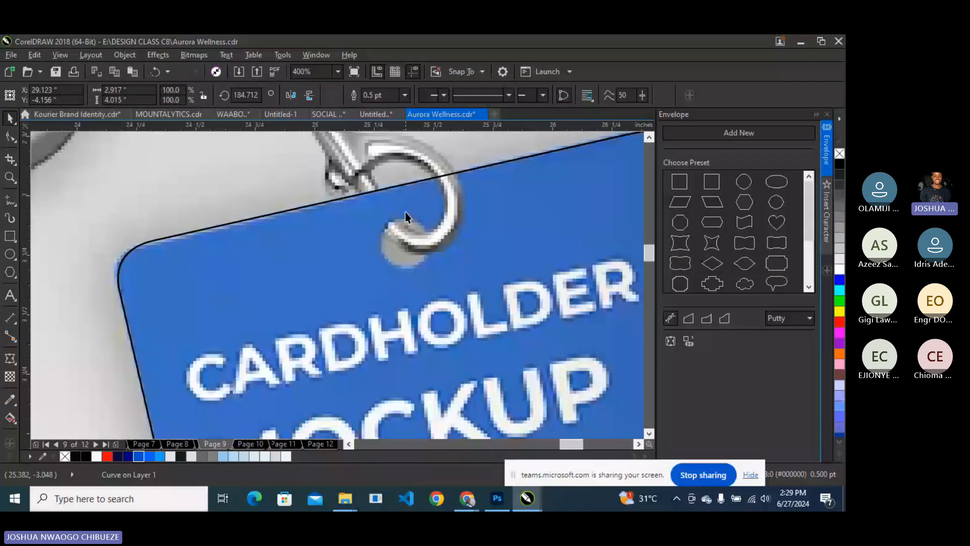
scroll(406, 212, up, 1)
key(F7)
drag(358, 219, 464, 323)
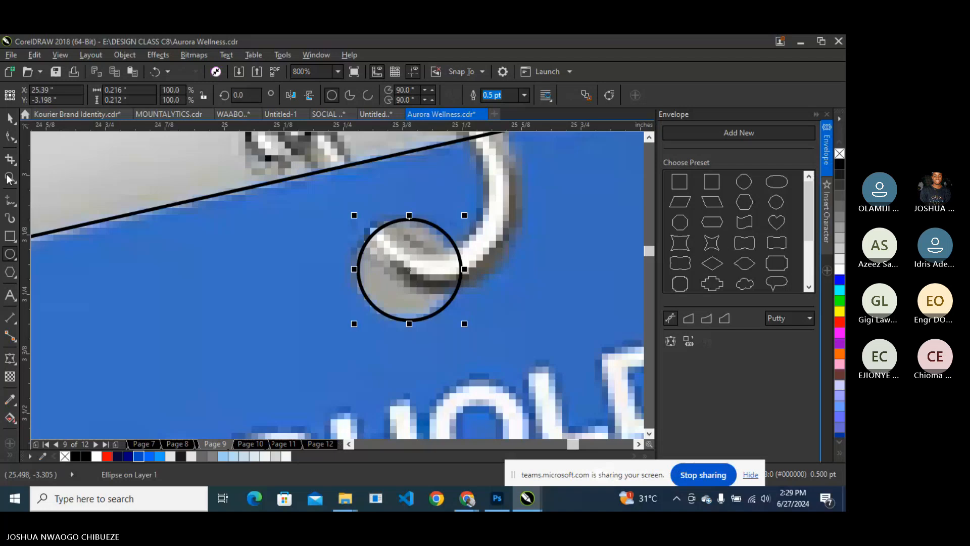
key(space)
scroll(383, 235, down, 2)
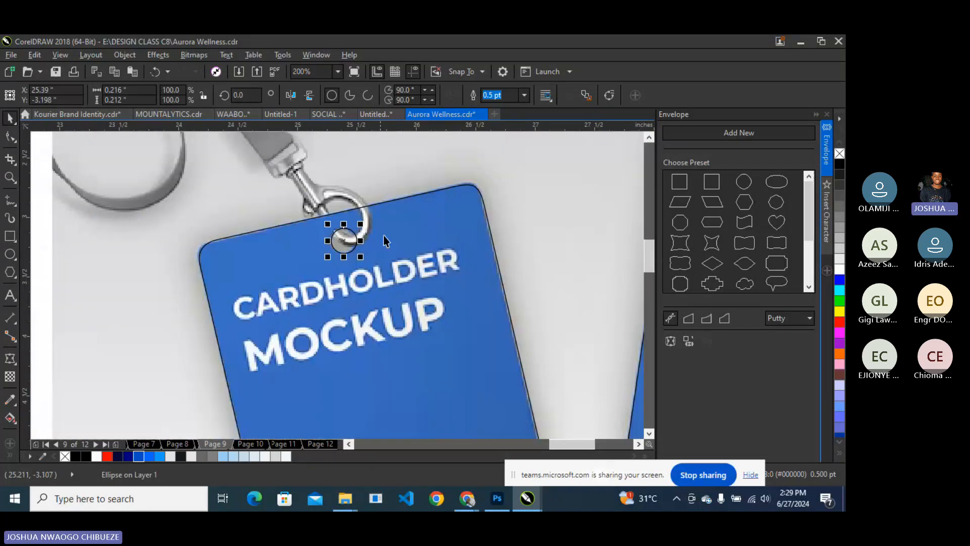
Cut the circle out of the left card outline and place the circle over the right cardholder's punch hole.
shift+click(383, 236)
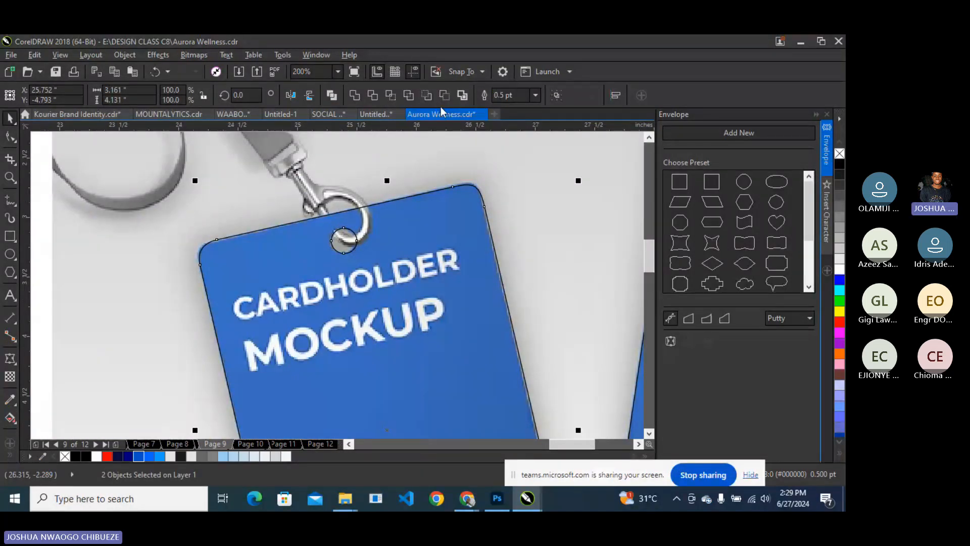
click(444, 96)
scroll(208, 244, down, 1)
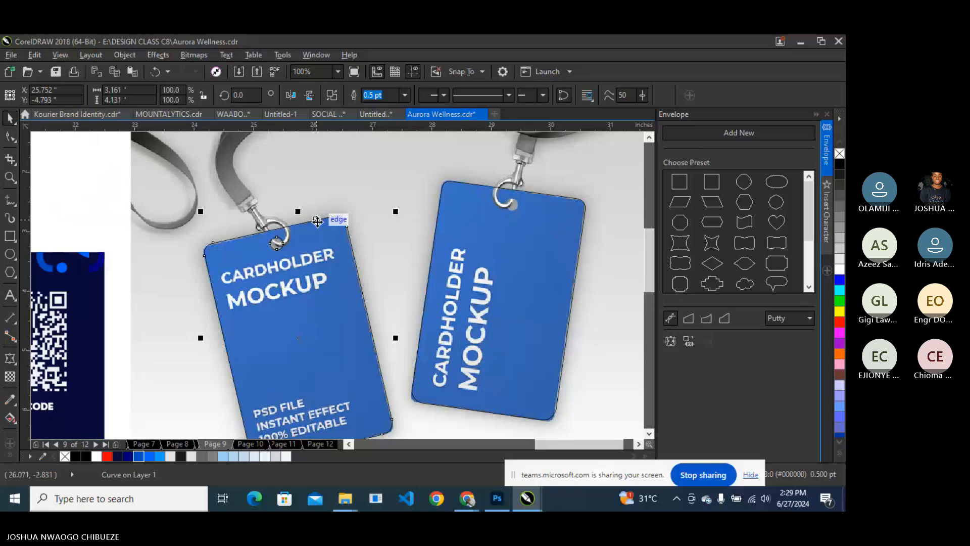
click(282, 241)
drag(282, 241, 511, 202)
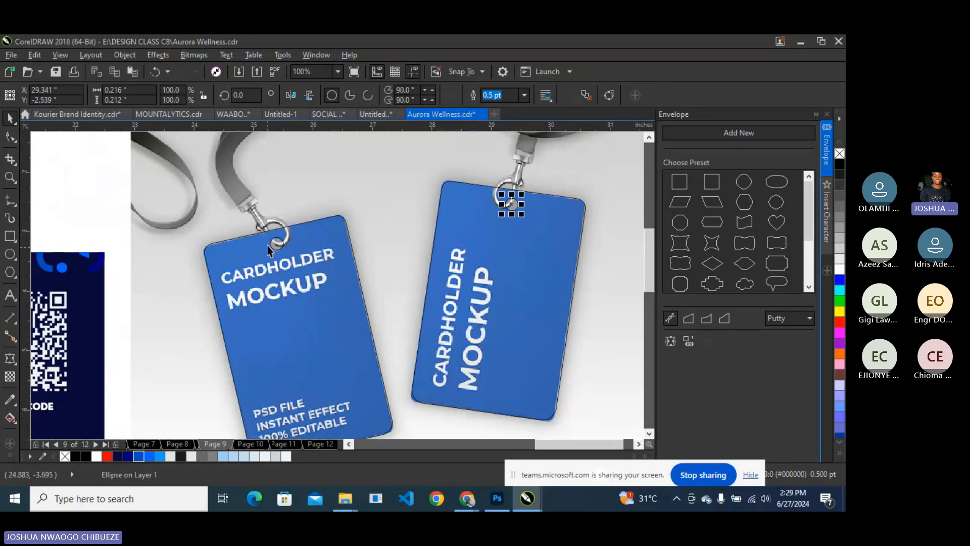
Align the circle with the right cardholder's punch hole and cut it out of the right card outline.
click(277, 244)
shift+click(269, 257)
key(ctrl+l)
scroll(520, 186, up, 3)
click(480, 333)
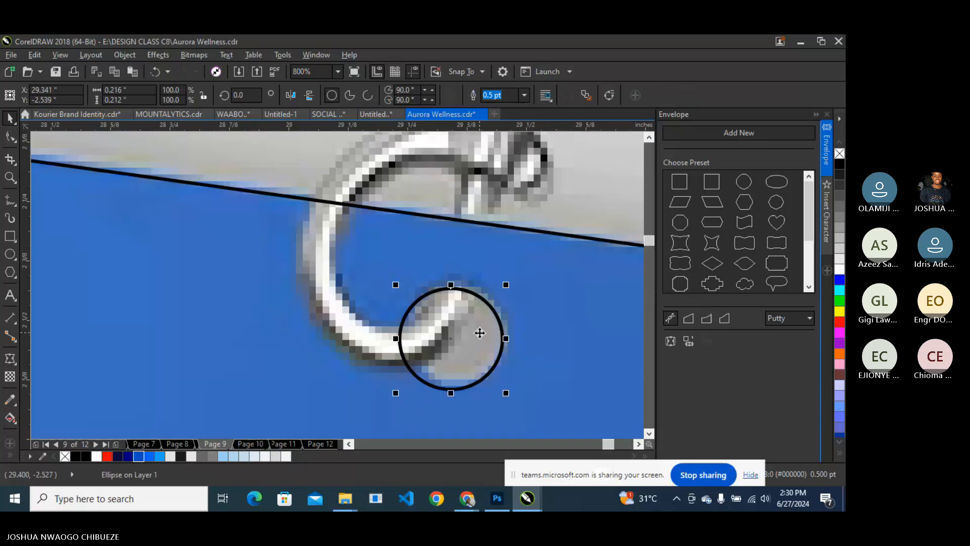
drag(479, 330, 483, 323)
shift+click(489, 268)
click(450, 99)
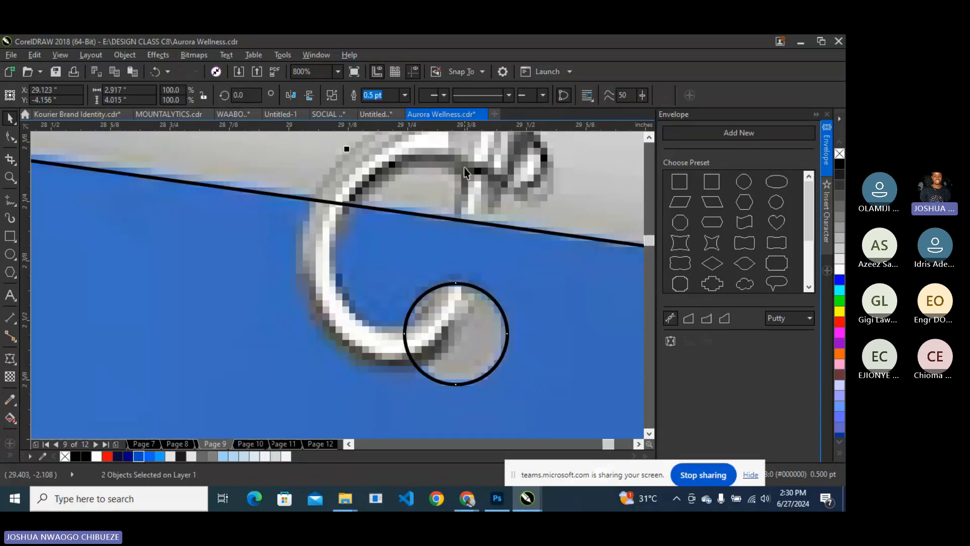
scroll(464, 168, down, 6)
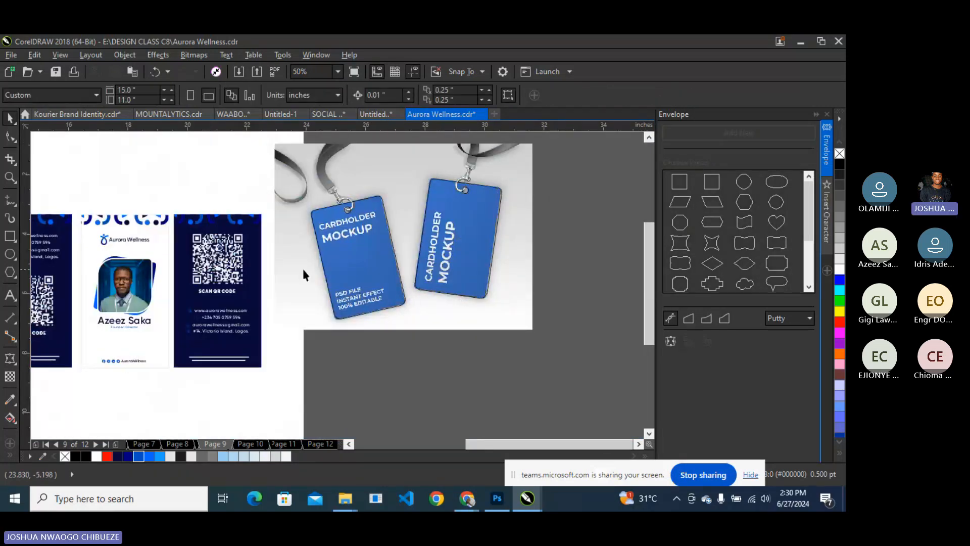
Group the first ID card's front design and place a copy of it on the empty area beside the mockup image.
scroll(296, 270, down, 2)
drag(86, 223, 146, 342)
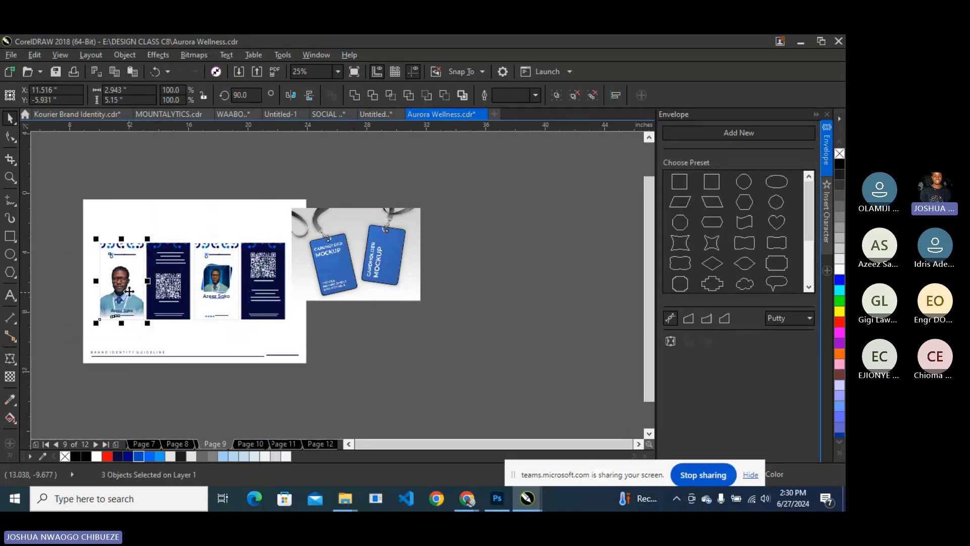
key(ctrl+g)
drag(122, 281, 299, 287)
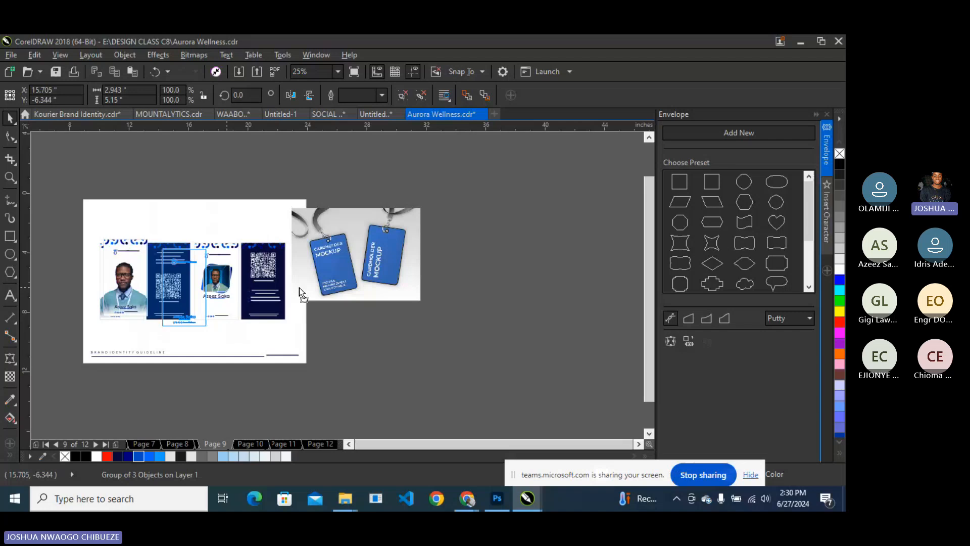
drag(299, 287, 444, 229)
scroll(409, 225, up, 1)
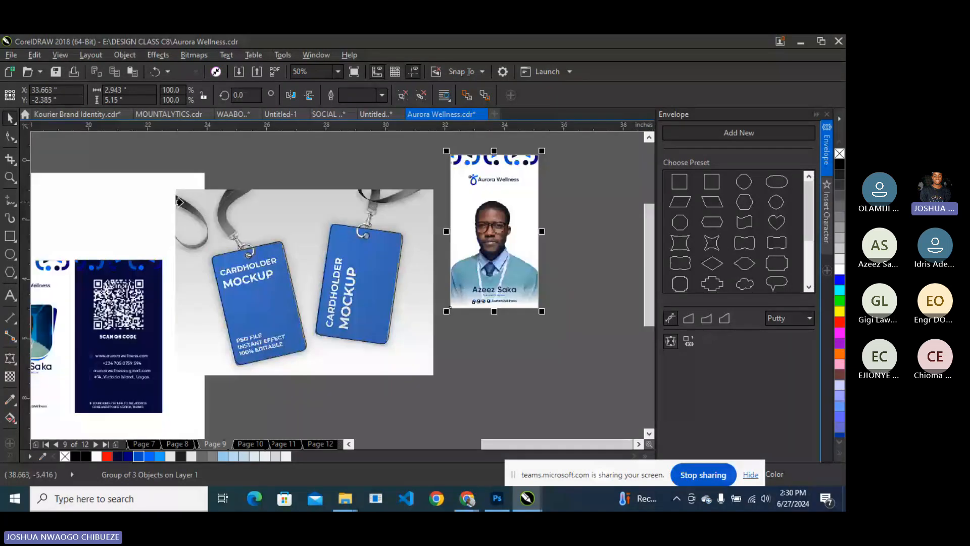
Move the grouped card copy down beside the mockup and try adding a perspective effect to the group.
click(10, 136)
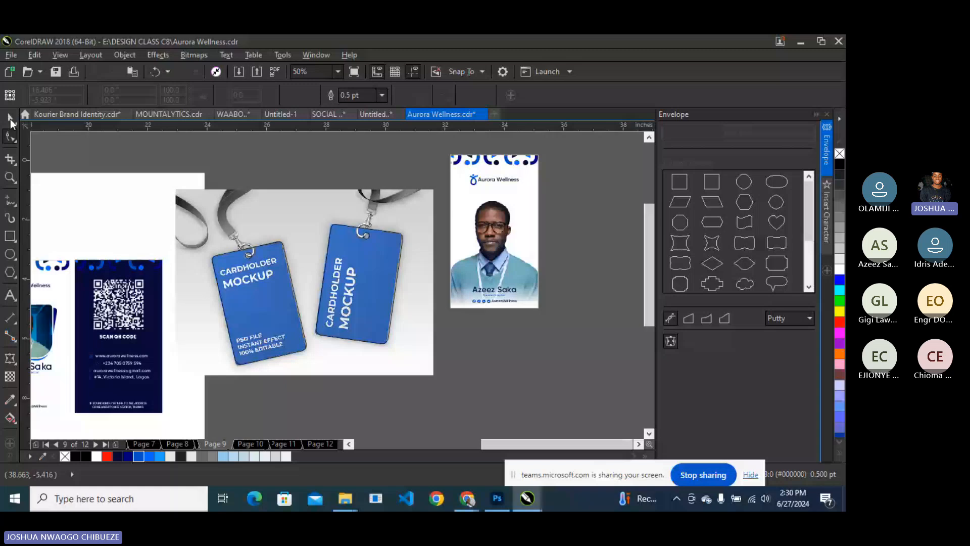
click(9, 120)
click(506, 287)
drag(506, 287, 484, 329)
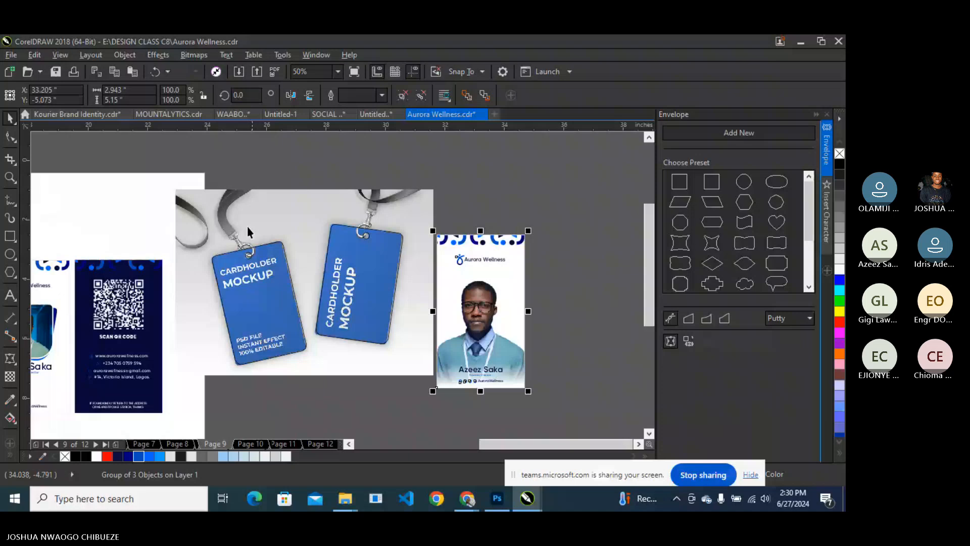
click(158, 55)
click(196, 241)
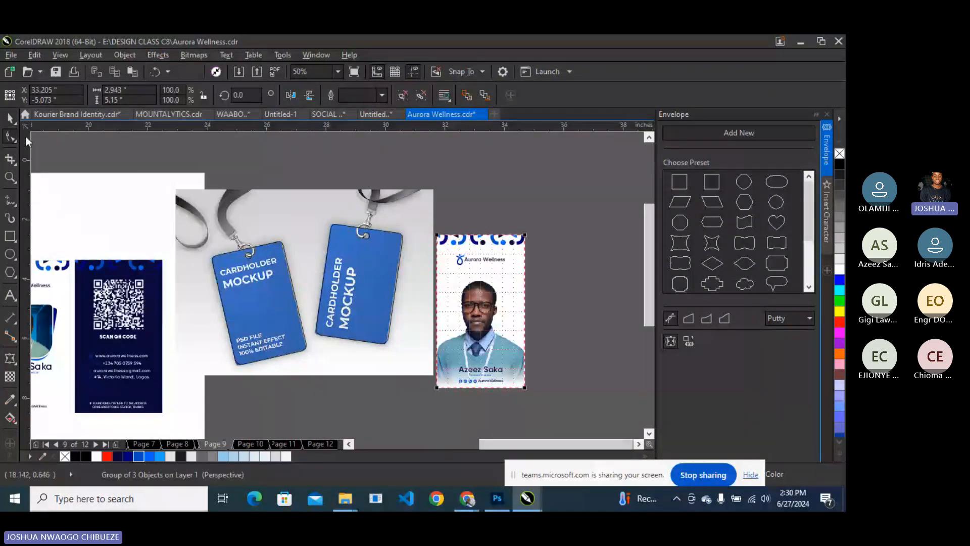
Convert the card copy to a 300 dpi RGB bitmap and bring it to the front over the mockup.
click(199, 55)
click(229, 70)
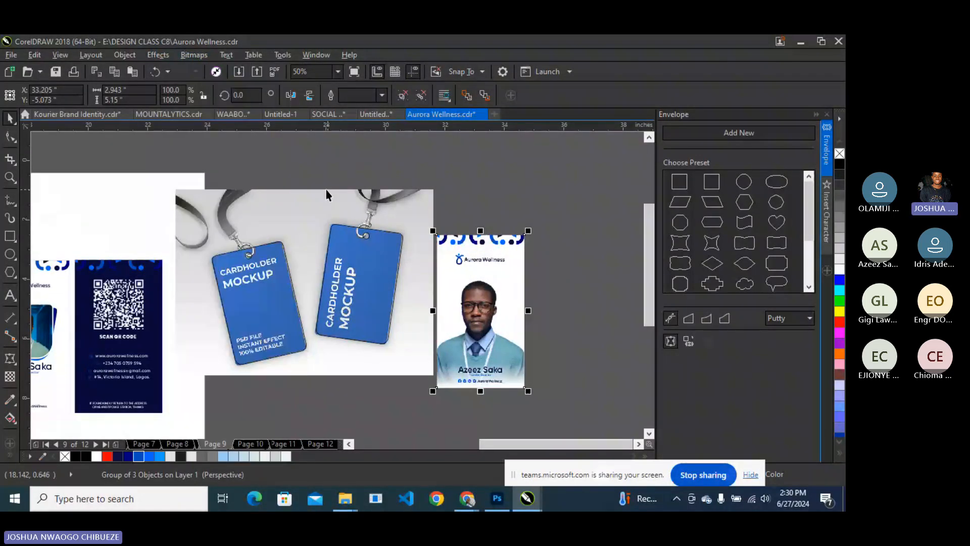
drag(491, 342, 305, 348)
key(shift+Page_Up)
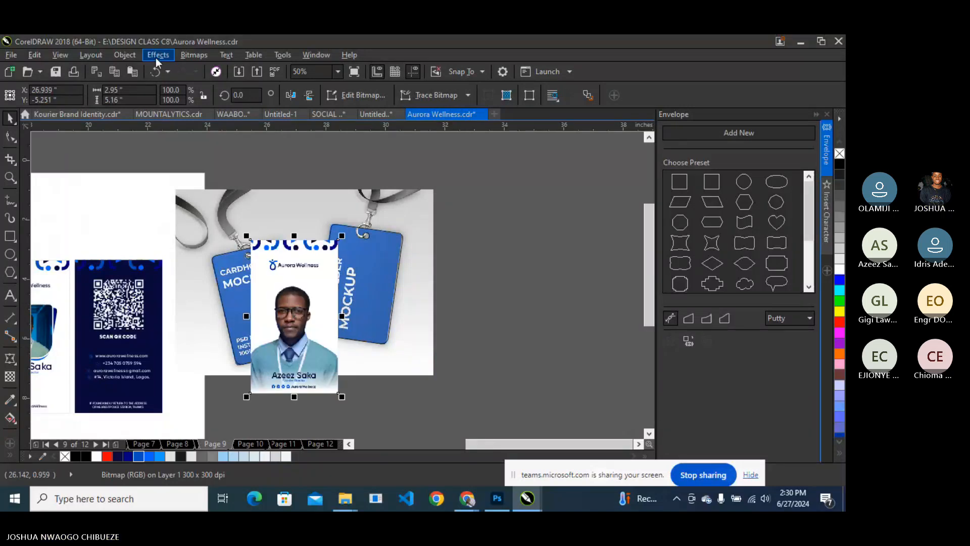
Add a perspective effect to the card bitmap and PowerClip it inside the left card outline.
click(156, 57)
click(220, 258)
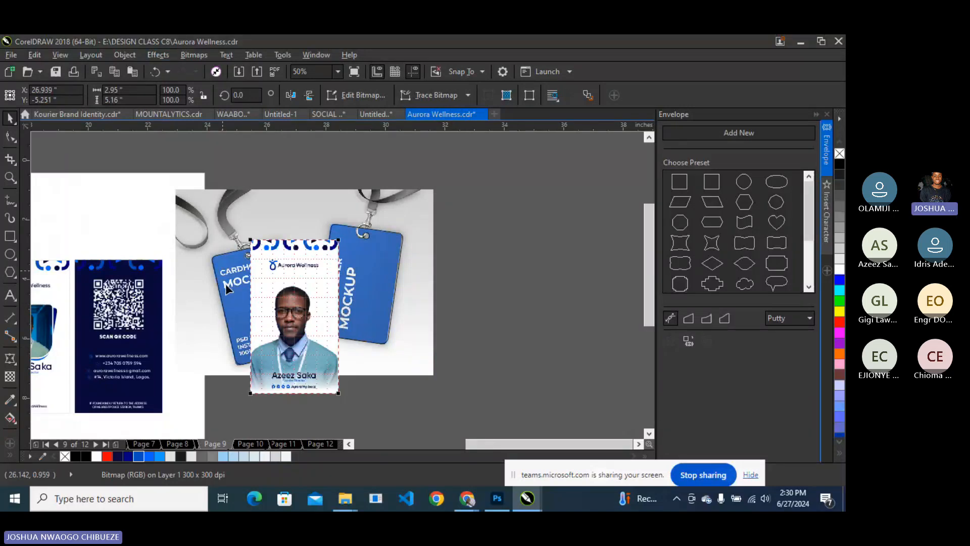
key(space)
mouse_move(274, 287)
mouse_down()
mouse_move(260, 288)
mouse_move(276, 294)
mouse_up()
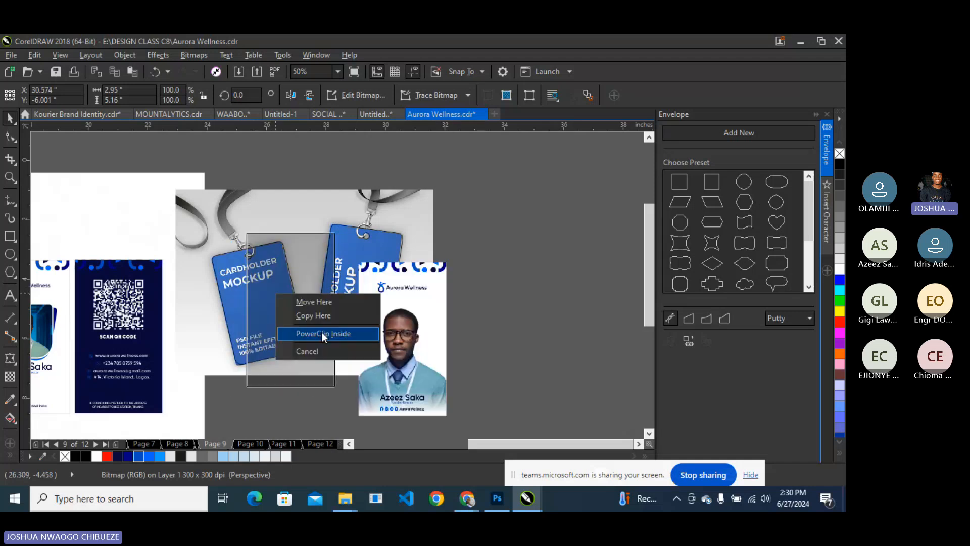
click(322, 332)
Open the left outline's PowerClip for editing, then move the card bitmap over the frame and rotate it to about 8.9°.
right_click(277, 303)
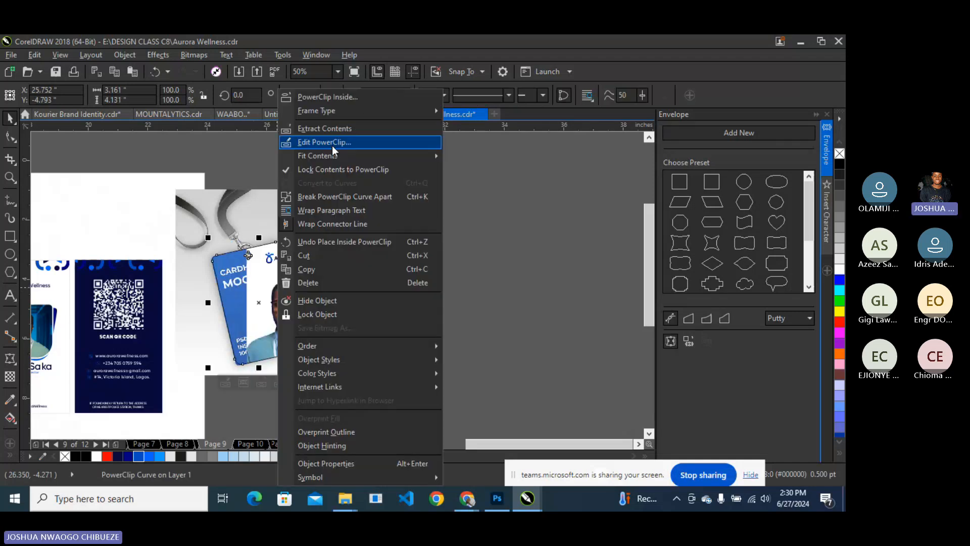
click(332, 142)
click(305, 253)
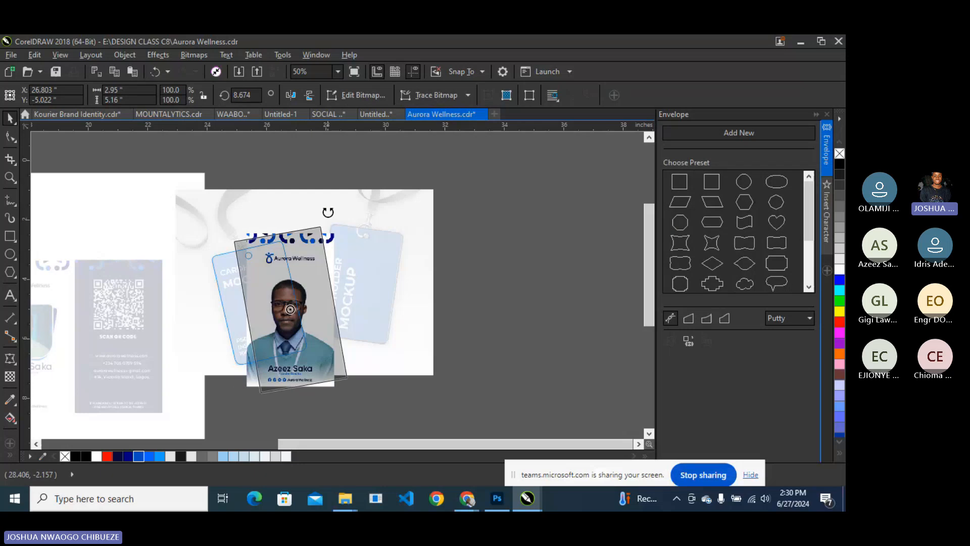
drag(341, 224, 315, 205)
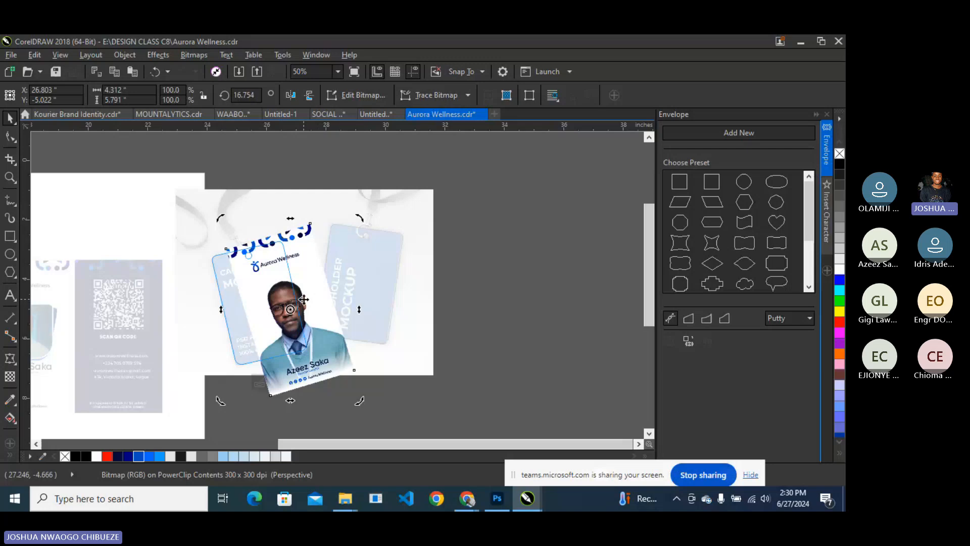
drag(304, 300, 277, 299)
drag(332, 218, 337, 232)
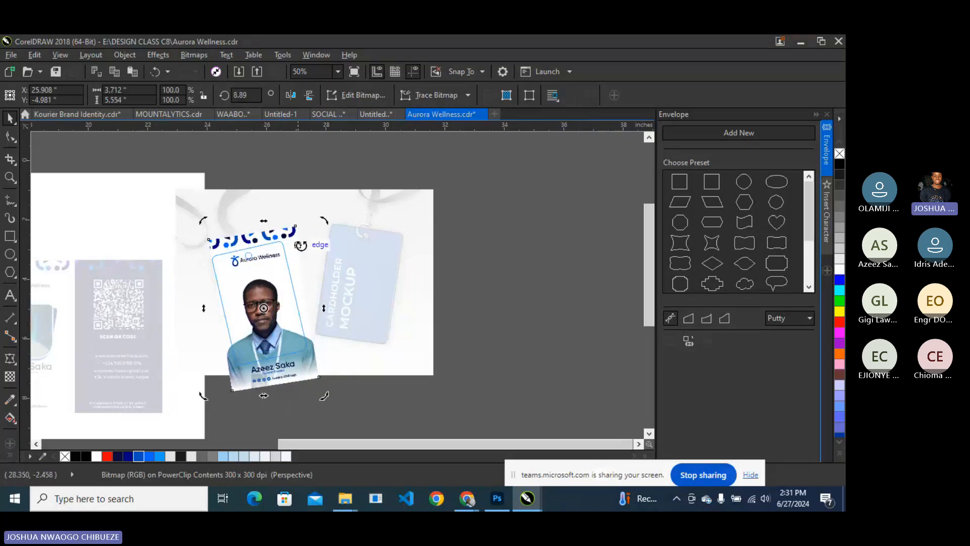
Scale the card bitmap to about 89.7% and rotate it to about 13.4° to match the tilted frame.
click(295, 237)
scroll(294, 236, up, 1)
drag(345, 212, 329, 219)
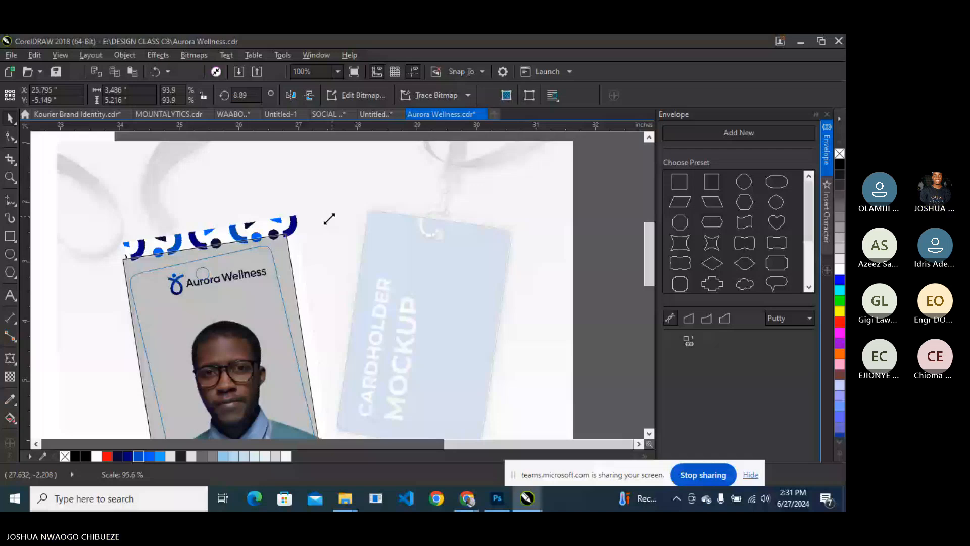
drag(334, 227, 321, 218)
scroll(321, 219, down, 1)
scroll(301, 358, up, 1)
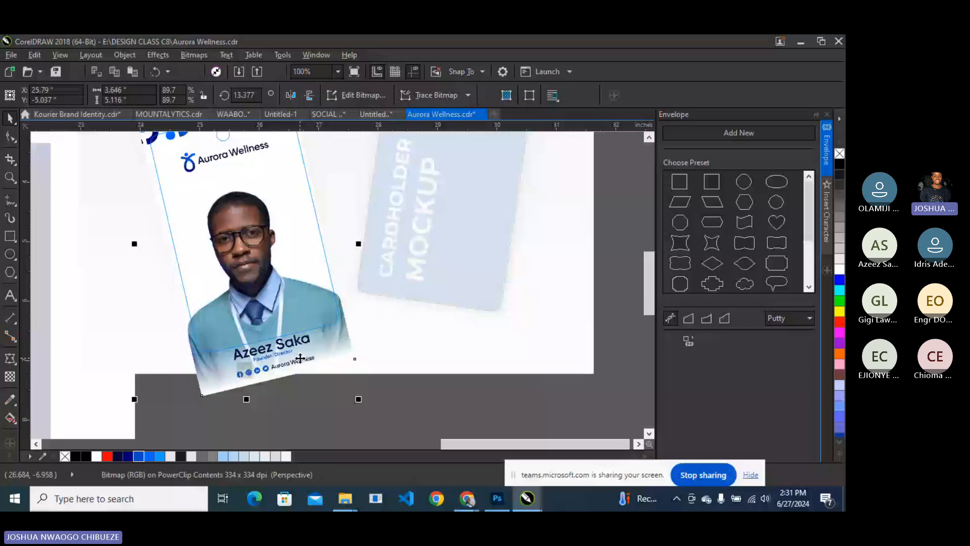
Fit the card bitmap's two upper perspective corners to the top corners of the left card frame.
key(F10)
scroll(161, 173, up, 2)
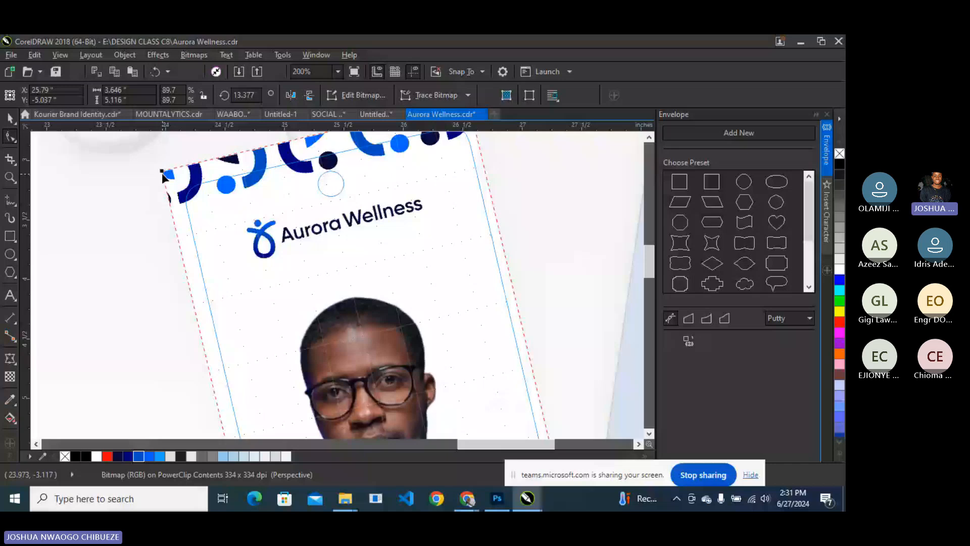
drag(161, 171, 171, 191)
scroll(171, 192, down, 1)
drag(233, 181, 235, 188)
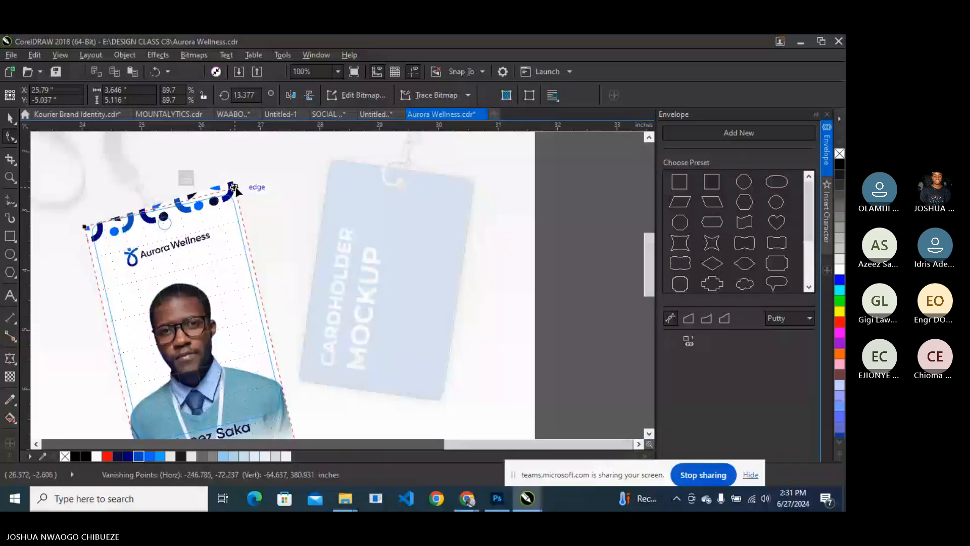
scroll(234, 188, down, 1)
scroll(232, 235, up, 1)
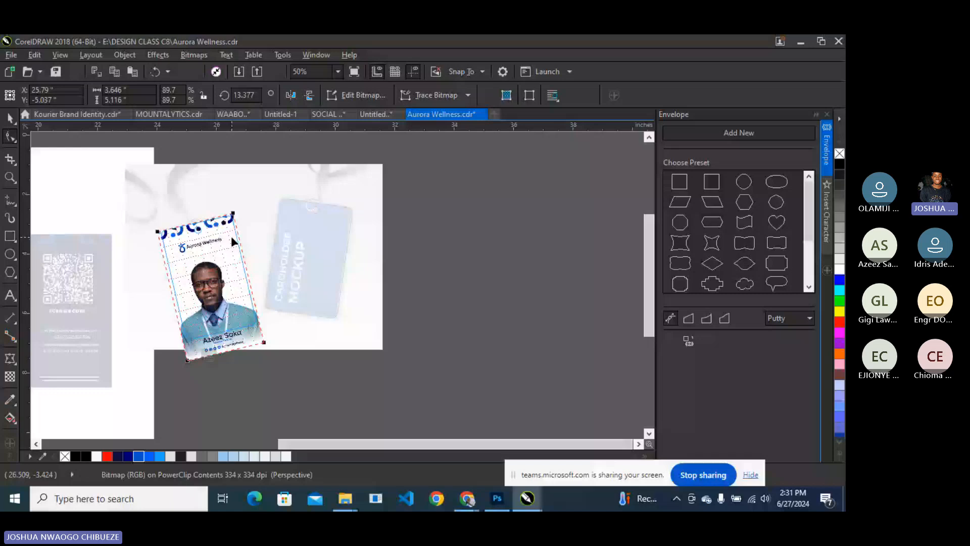
Pull the card bitmap's two lower perspective corners up to the frame's bottom edge and finish editing the PowerClip.
scroll(143, 321, up, 1)
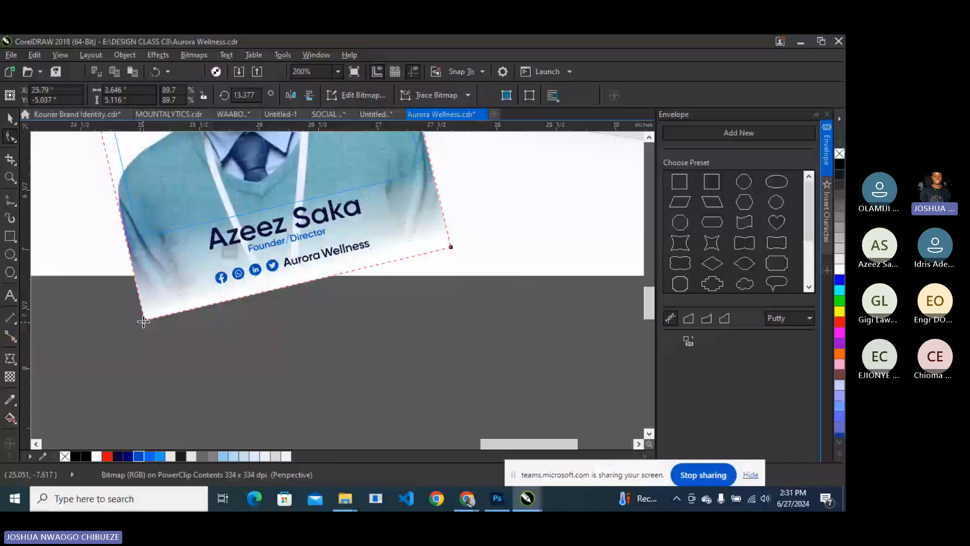
drag(144, 322, 129, 252)
drag(451, 246, 441, 180)
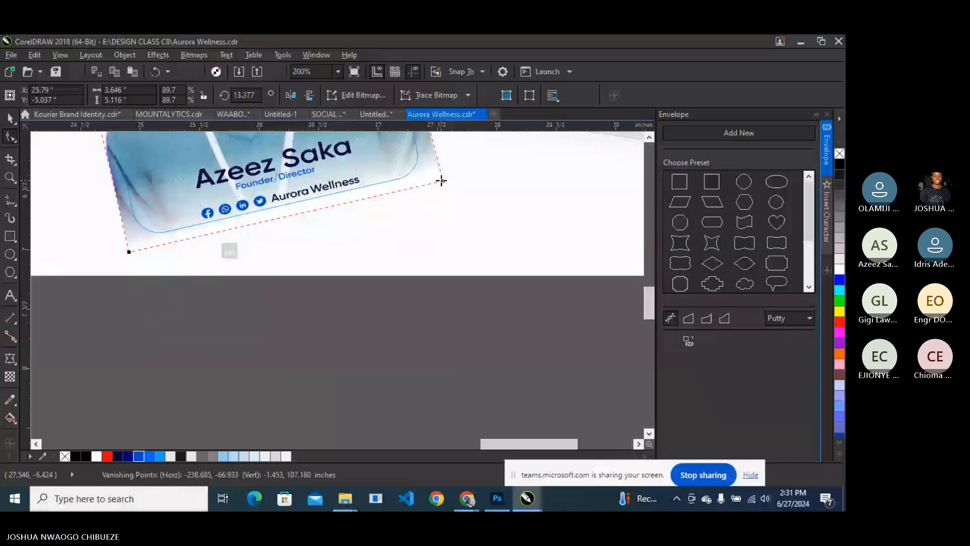
scroll(430, 198, down, 3)
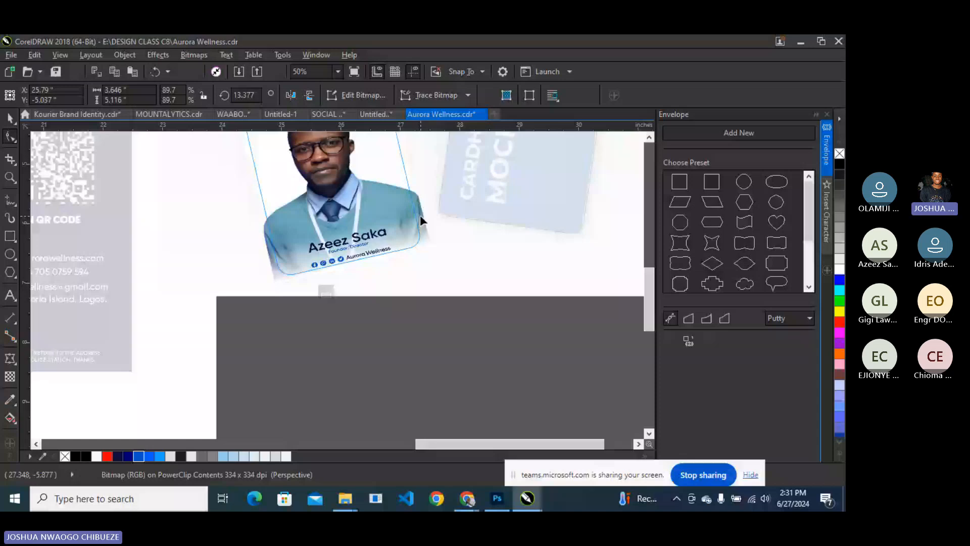
scroll(420, 214, up, 3)
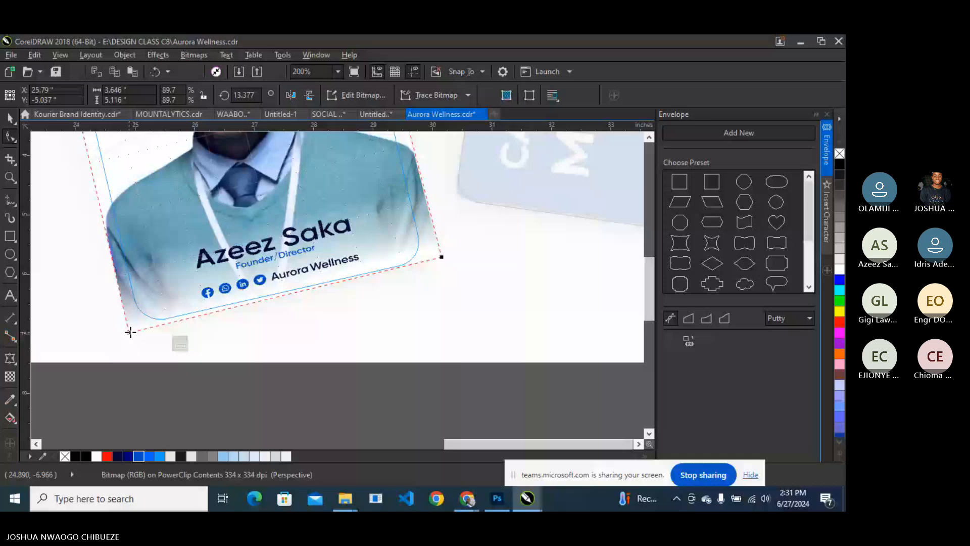
scroll(130, 332, down, 1)
scroll(95, 209, up, 2)
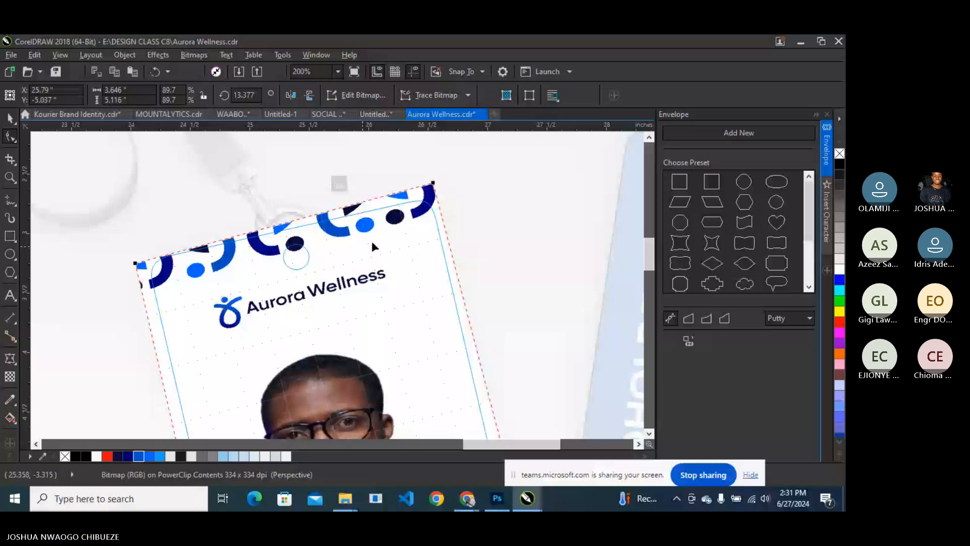
ctrl+click(371, 241)
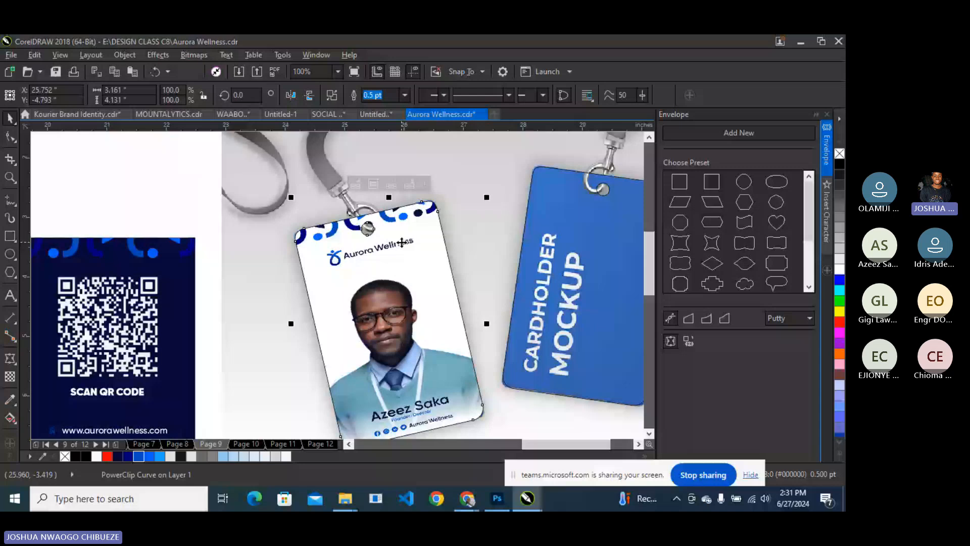
Remove the left card's outline and draw a closed straight-sided shape about 0.14 by 0.33 in from its punch hole to the ring.
scroll(354, 196, up, 1)
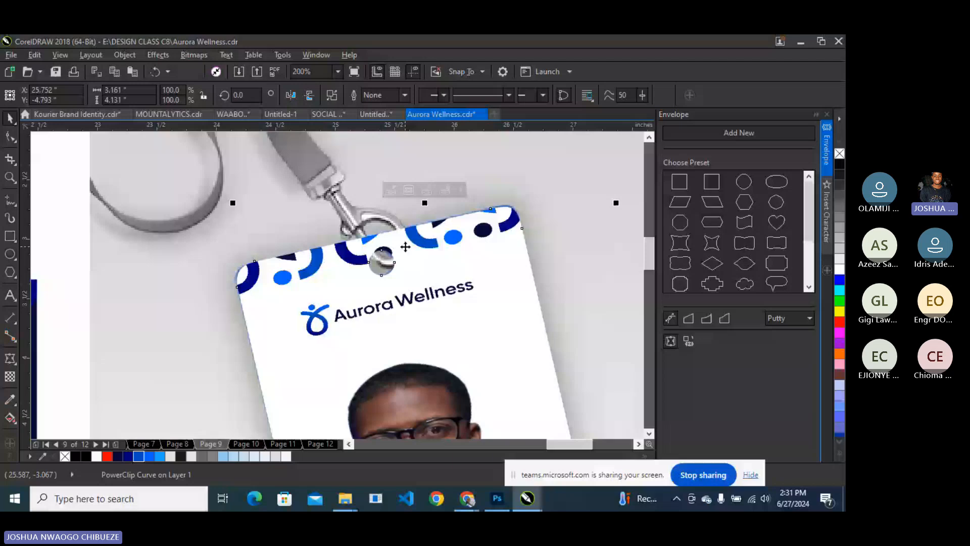
scroll(399, 265, up, 1)
key(F5)
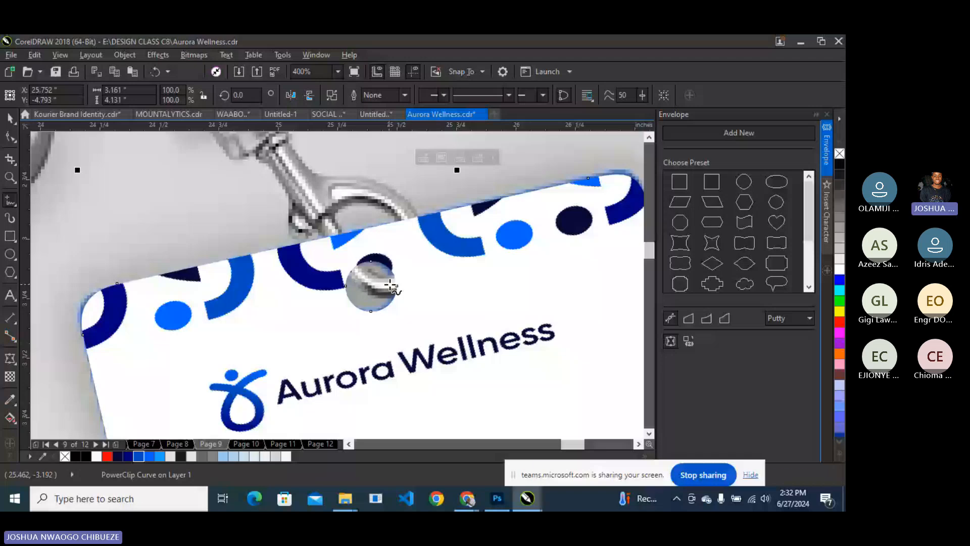
click(387, 280)
double_click(401, 262)
double_click(400, 220)
click(420, 217)
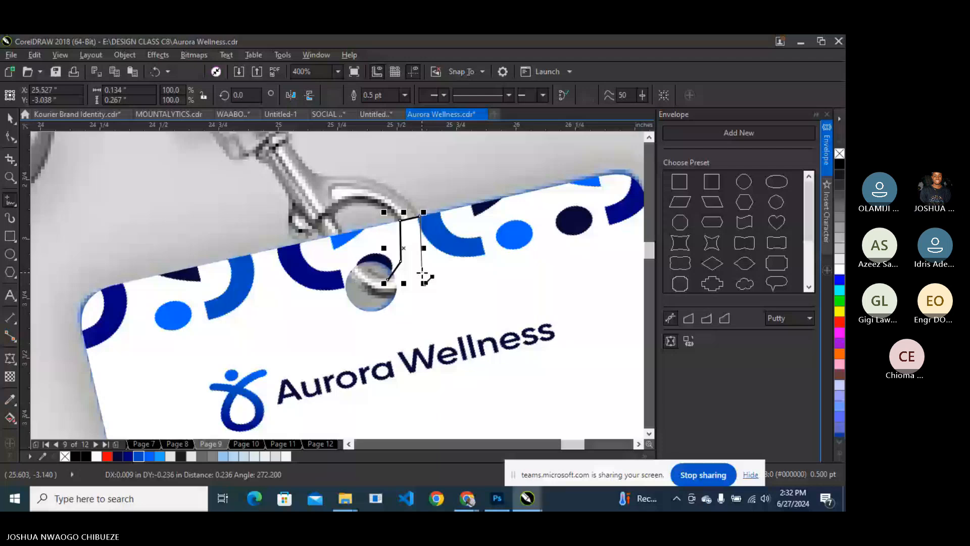
double_click(422, 273)
double_click(396, 294)
click(388, 280)
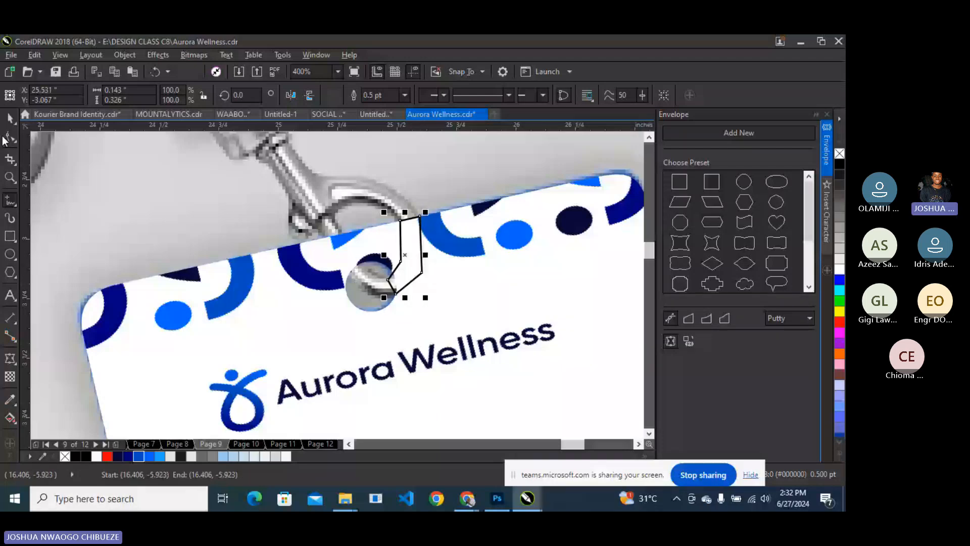
Delete the shape's outer corner node and bend its two long sides into curves that follow the metal ring.
click(9, 137)
drag(392, 254, 405, 255)
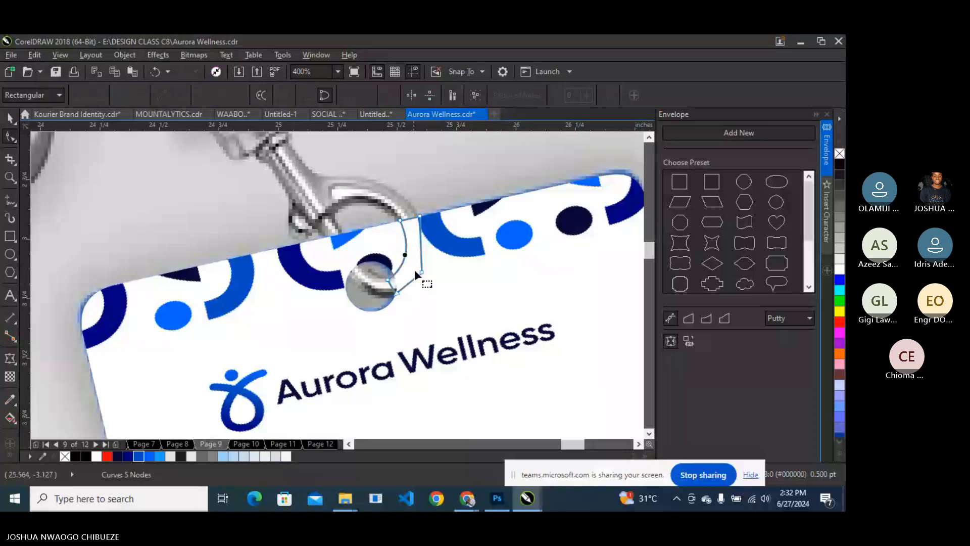
double_click(421, 273)
right_click(412, 243)
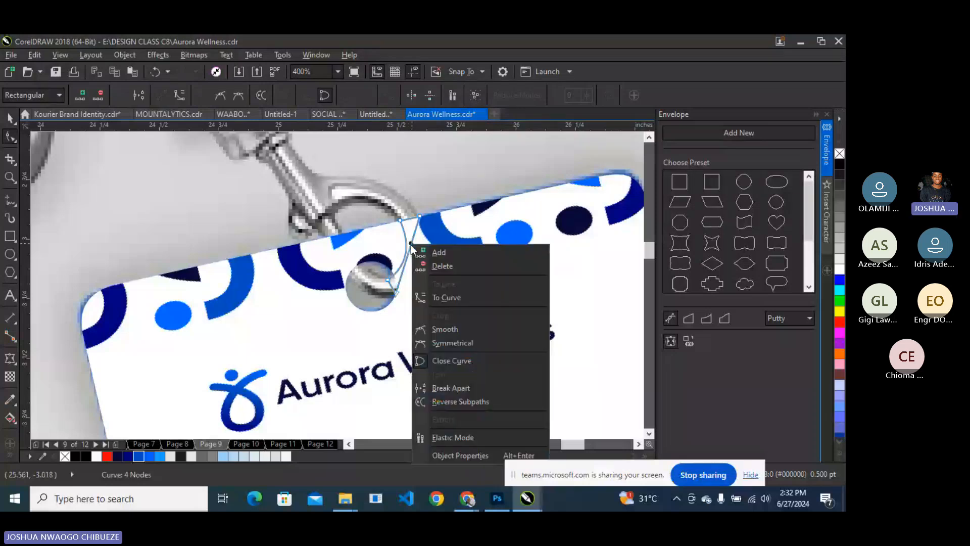
click(447, 297)
drag(408, 257, 421, 264)
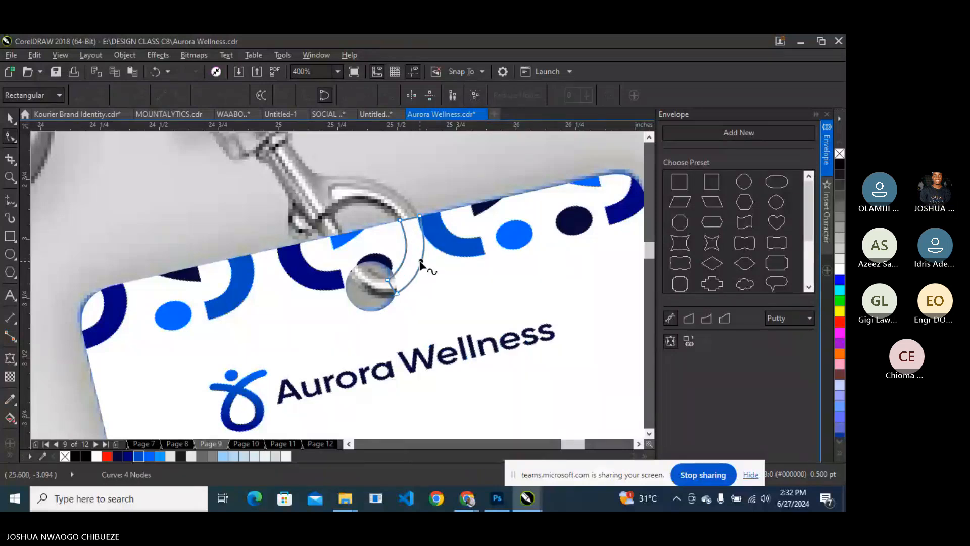
Raise the ring shape's upper outer node slightly above the left card's edge and trim the shape out of the card.
click(10, 119)
click(11, 137)
scroll(392, 215, up, 2)
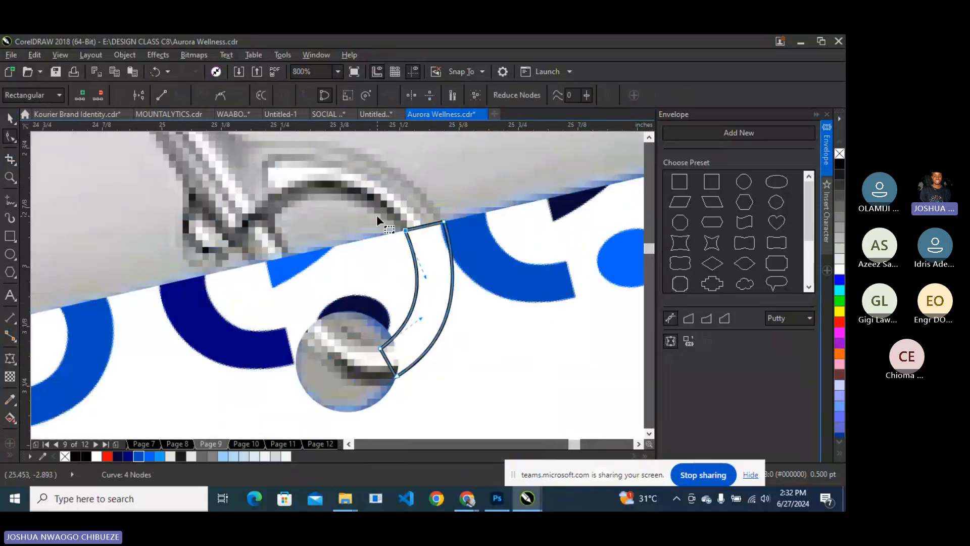
click(444, 222)
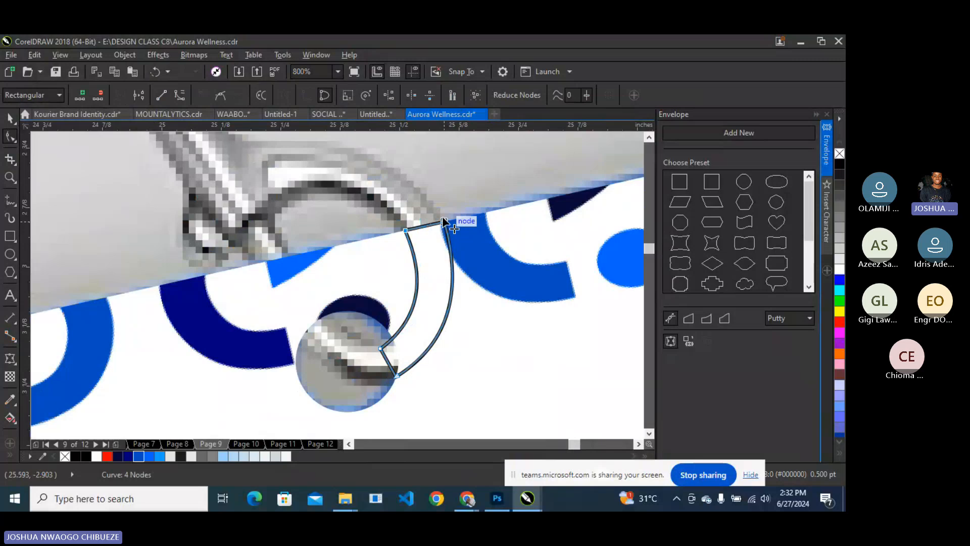
drag(444, 222, 443, 215)
click(7, 121)
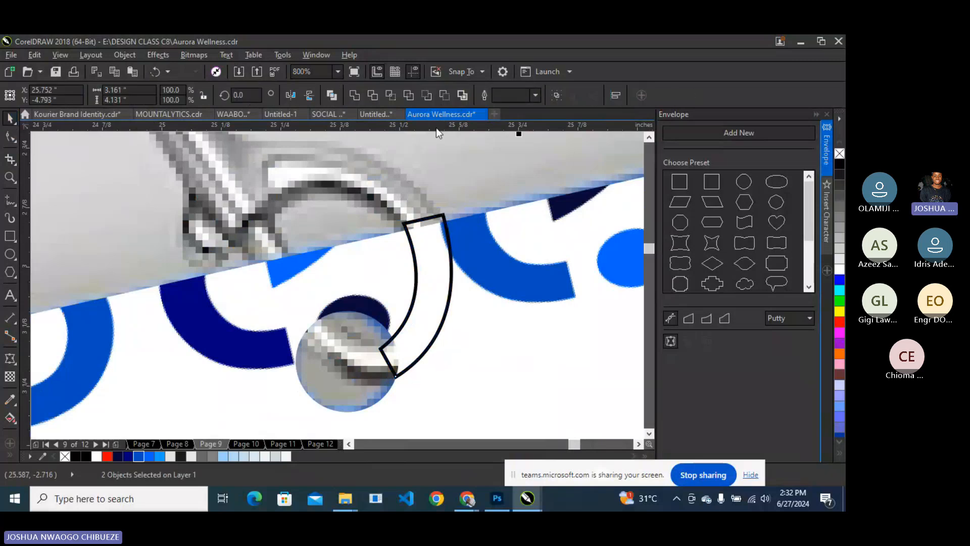
click(442, 95)
click(449, 272)
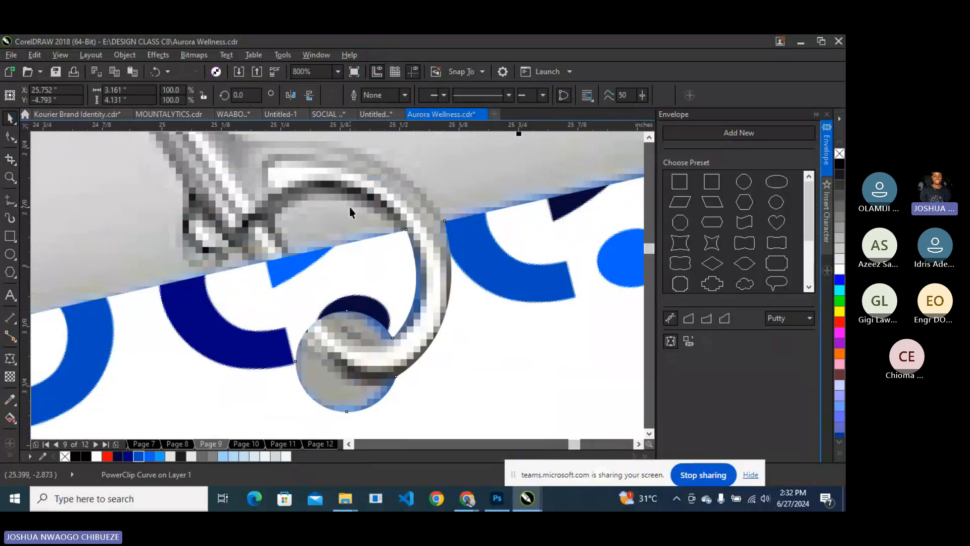
Bulge the left card cutout's outer curve slightly outward beside the punch hole to follow the metal ring.
scroll(392, 259, down, 3)
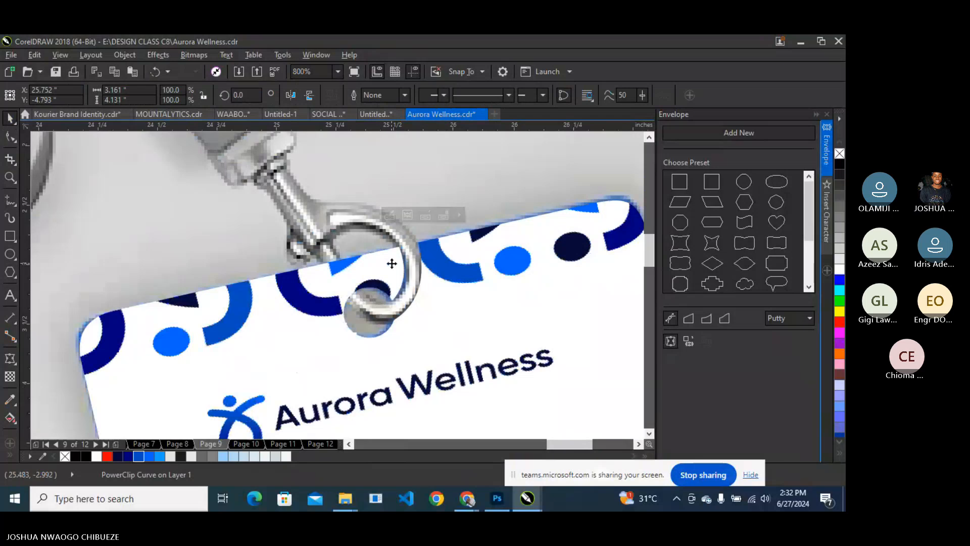
scroll(392, 259, down, 1)
scroll(406, 357, up, 5)
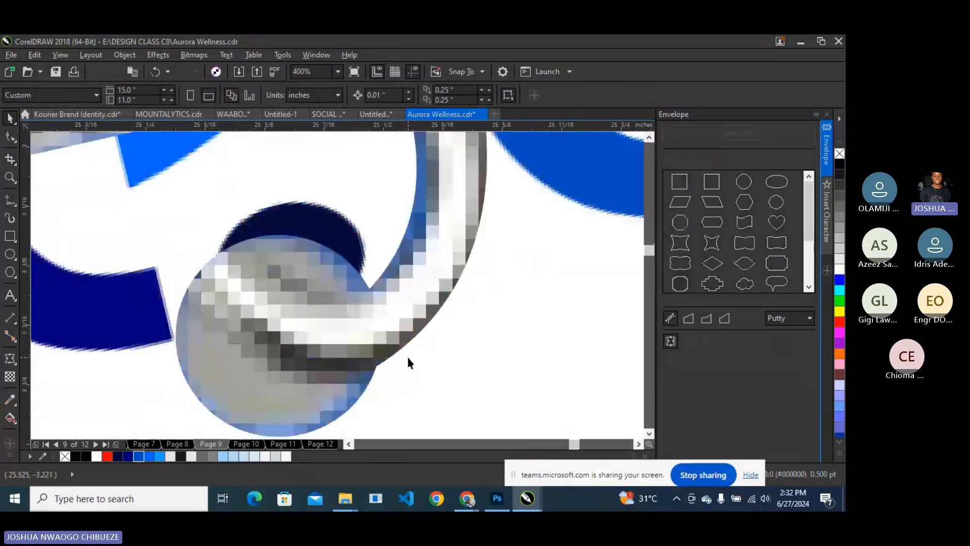
click(10, 136)
click(378, 363)
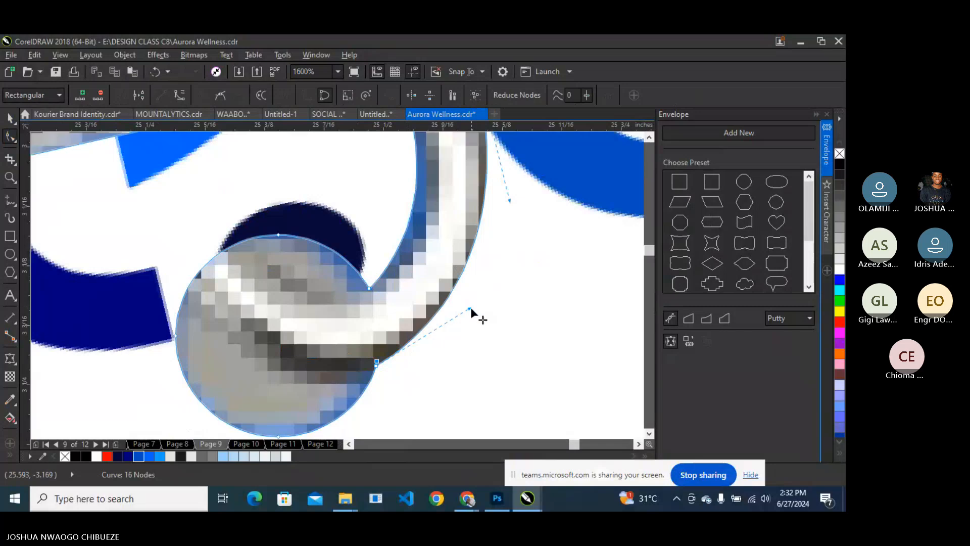
drag(471, 308, 491, 317)
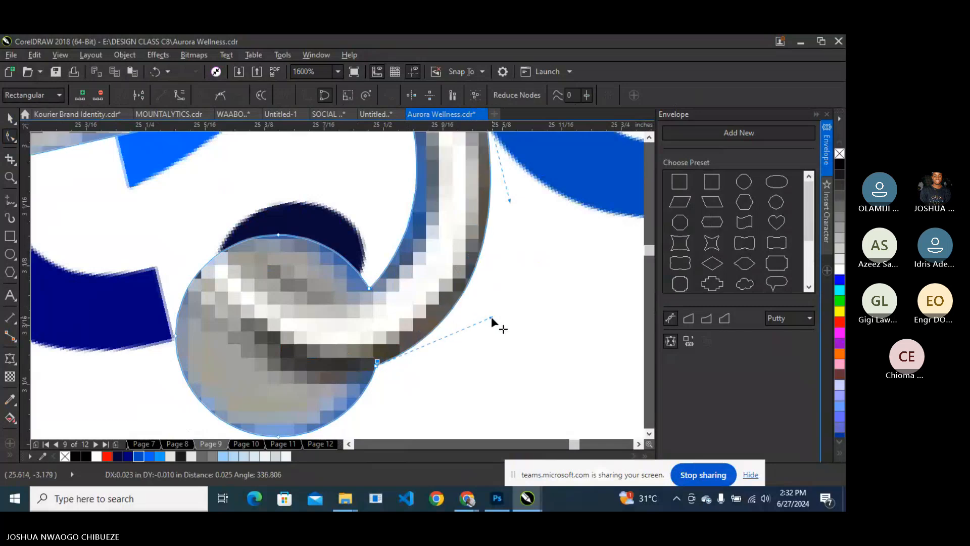
scroll(491, 316, down, 2)
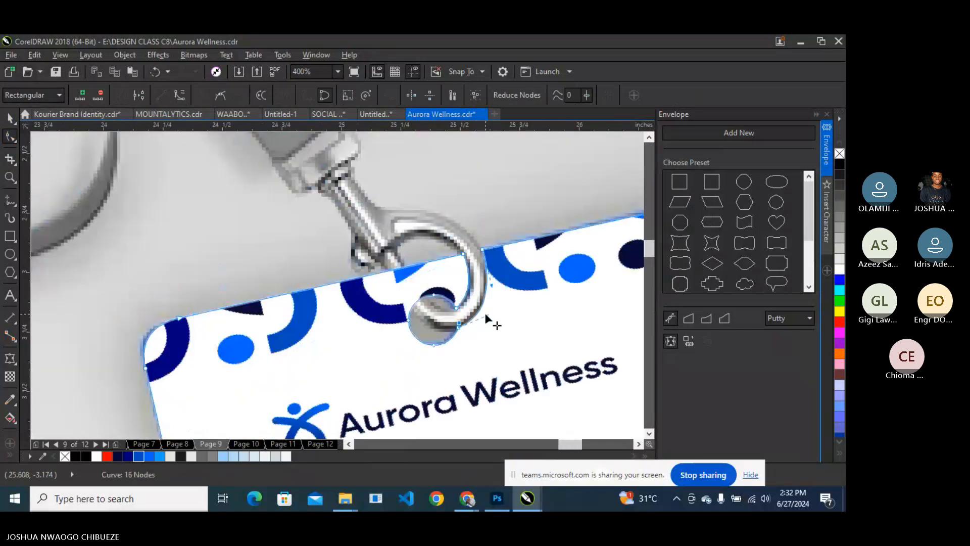
scroll(486, 315, down, 1)
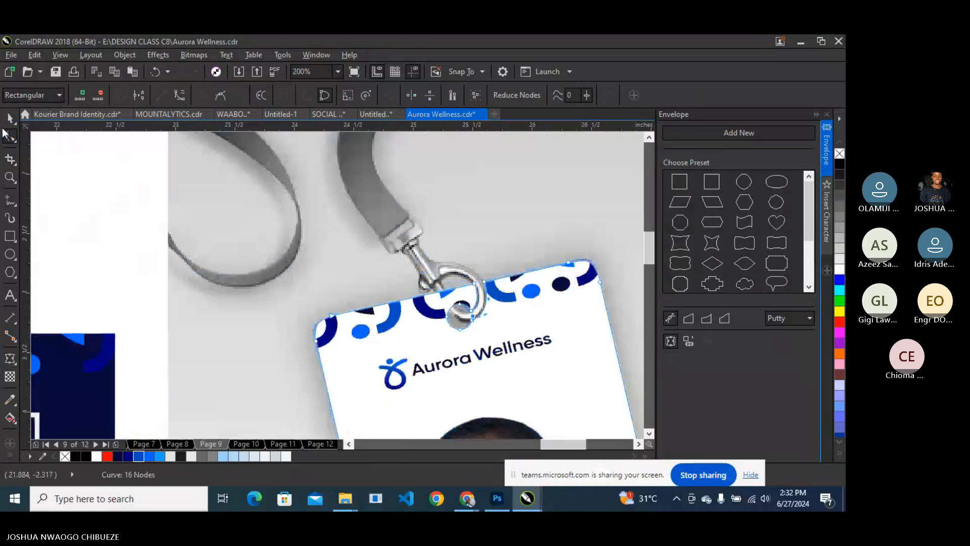
Extend the left card frame's two lower rounded corners outward to cover the blue mockup corners.
click(10, 119)
scroll(150, 196, down, 2)
click(206, 338)
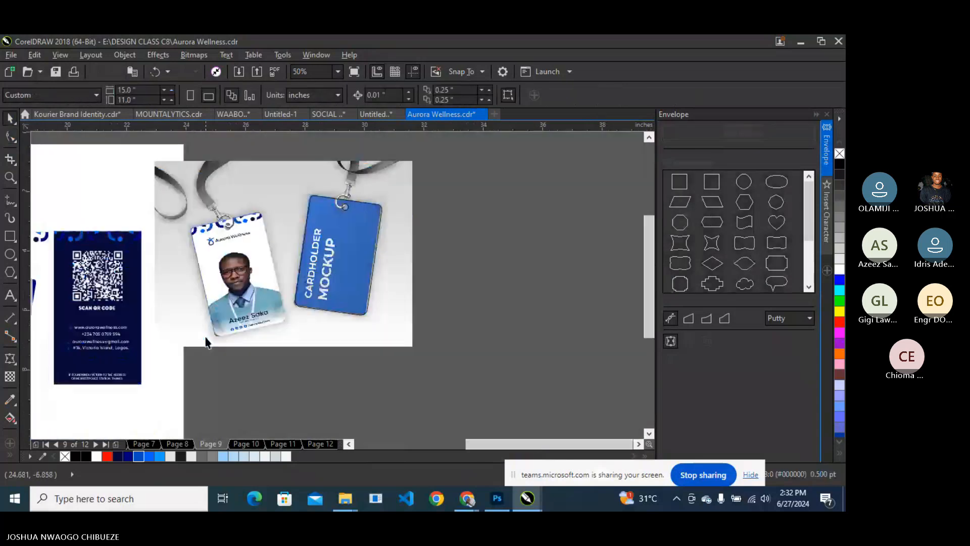
scroll(206, 338, up, 2)
click(248, 318)
key(F10)
scroll(239, 322, up, 2)
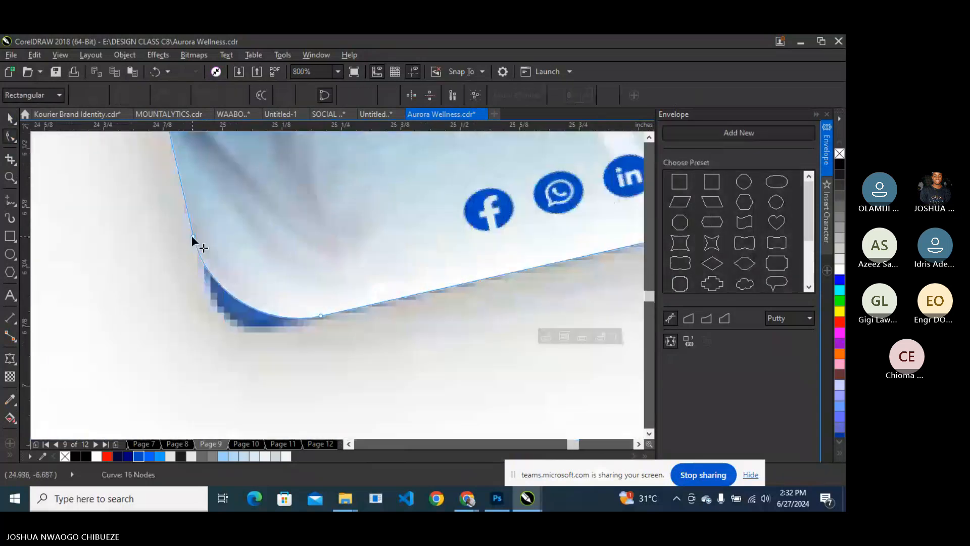
click(192, 236)
drag(205, 290, 219, 324)
scroll(226, 336, down, 2)
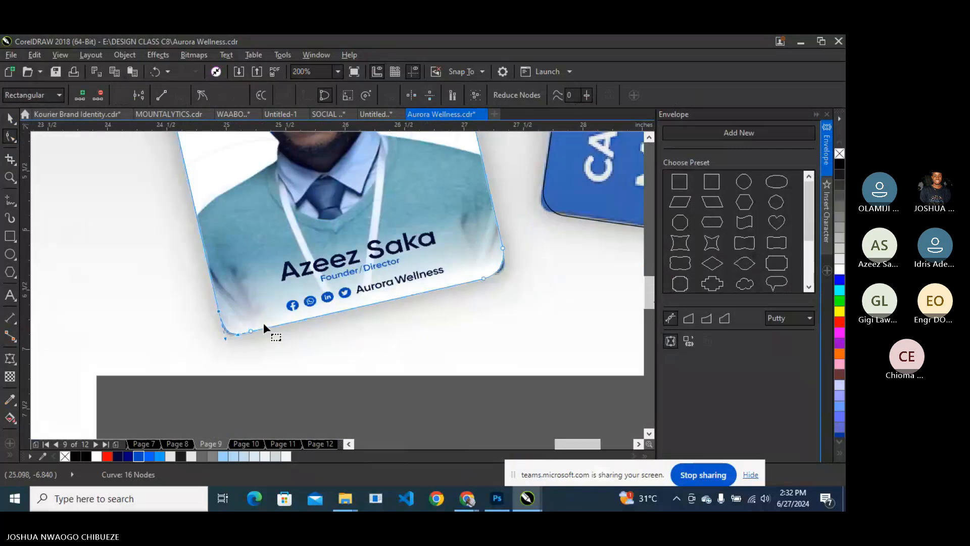
scroll(531, 248, up, 1)
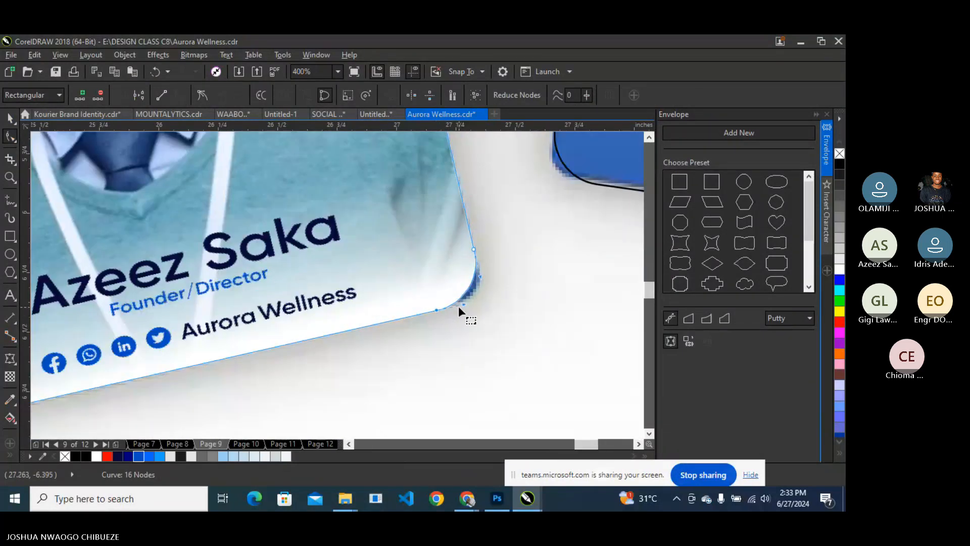
drag(459, 306, 478, 302)
scroll(478, 302, down, 4)
scroll(469, 281, up, 1)
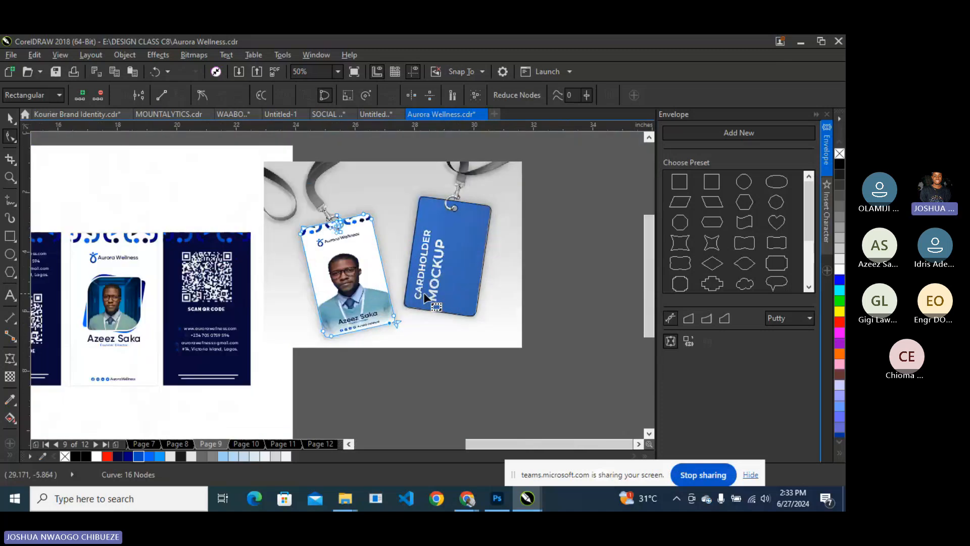
click(10, 117)
click(470, 403)
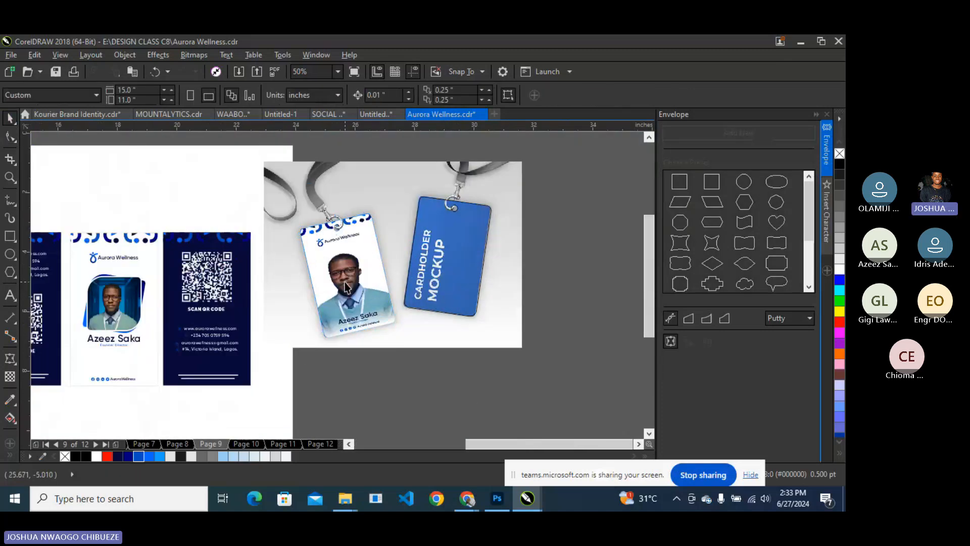
Duplicate the first dark QR-code back card and place the copy beside the mockup image, outside the page.
scroll(345, 287, down, 1)
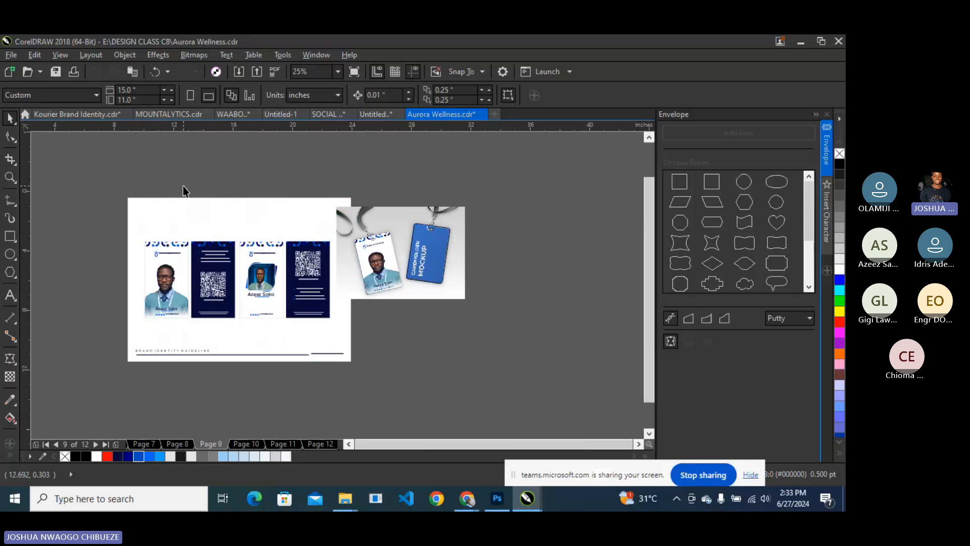
drag(183, 186, 241, 333)
drag(220, 272, 490, 272)
key(ctrl+z)
key(ctrl+d)
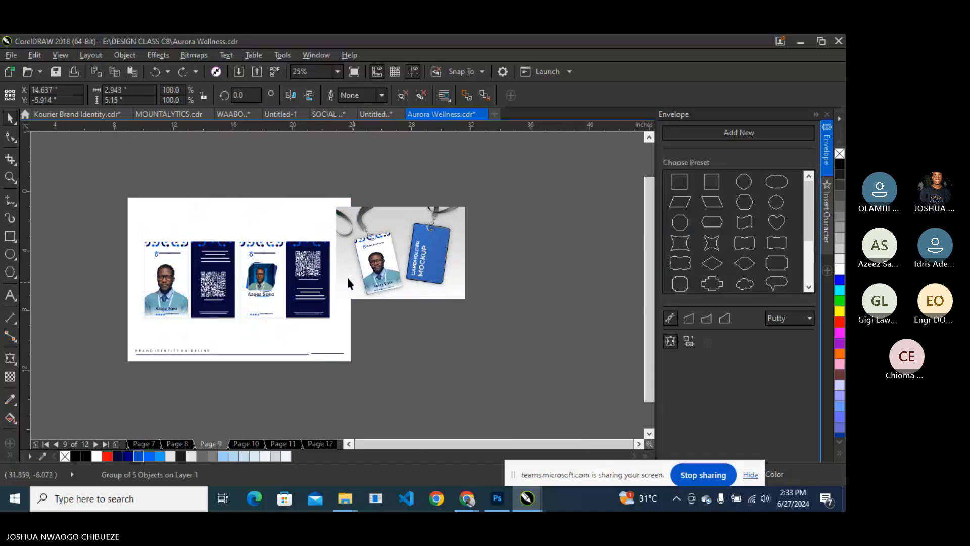
drag(210, 280, 477, 222)
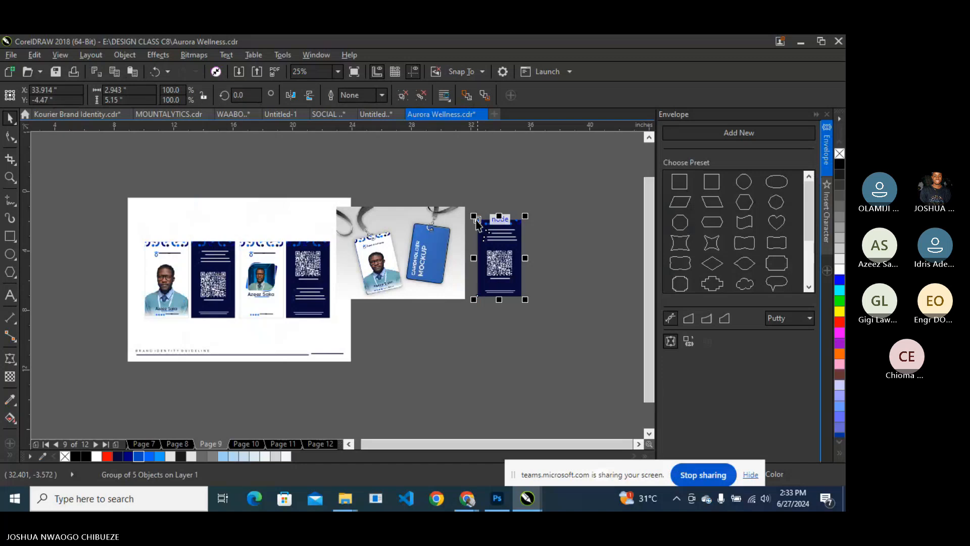
Draw a closed straight-sided shape about 0.29 by 0.34 in around the ring on the blue card, down to its punch hole.
scroll(426, 224, up, 3)
scroll(433, 237, up, 1)
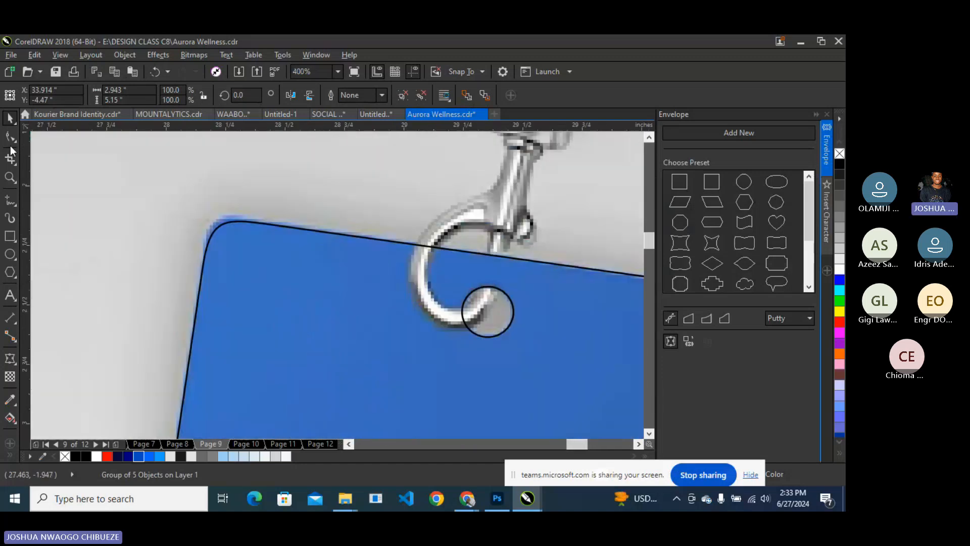
click(10, 200)
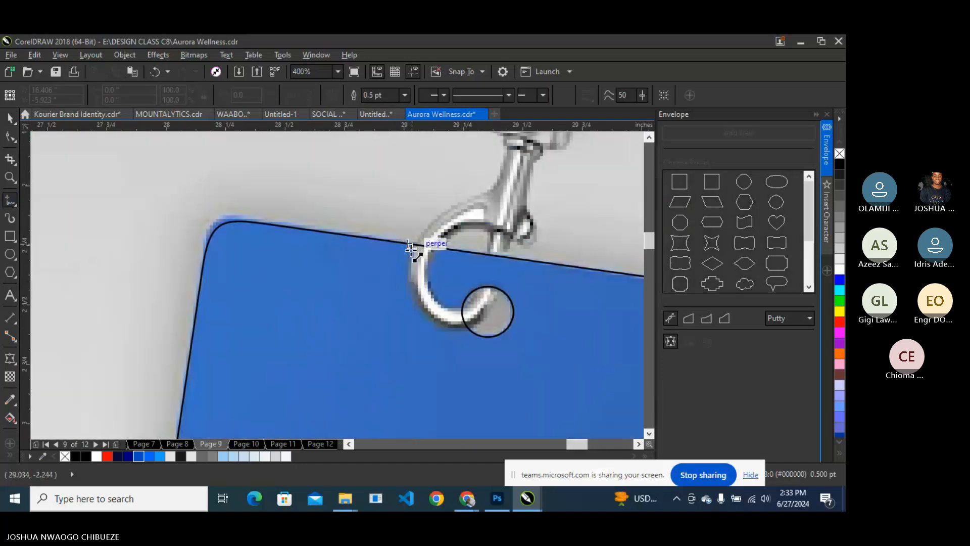
drag(411, 247, 439, 245)
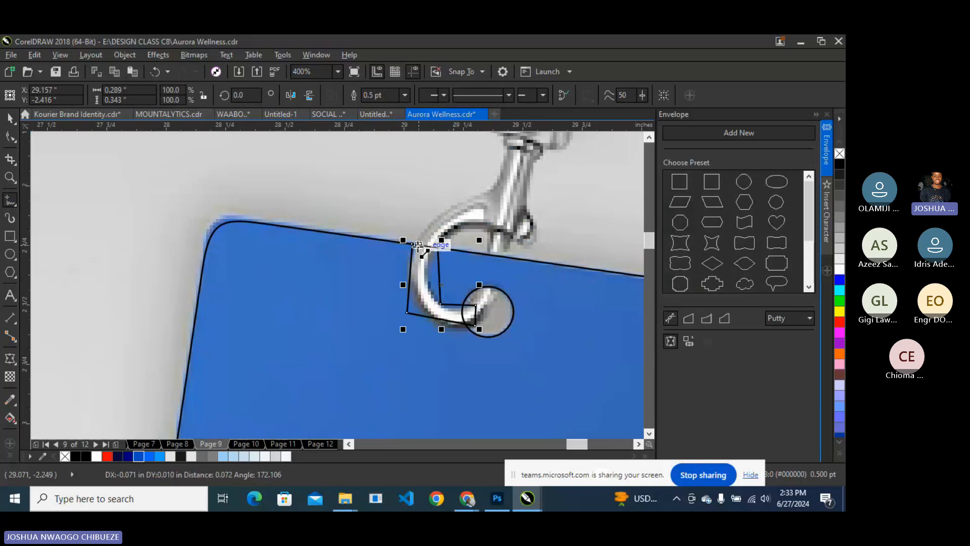
Raise the new ring shape's two upper corner nodes slightly above the blue card's top edge.
click(10, 137)
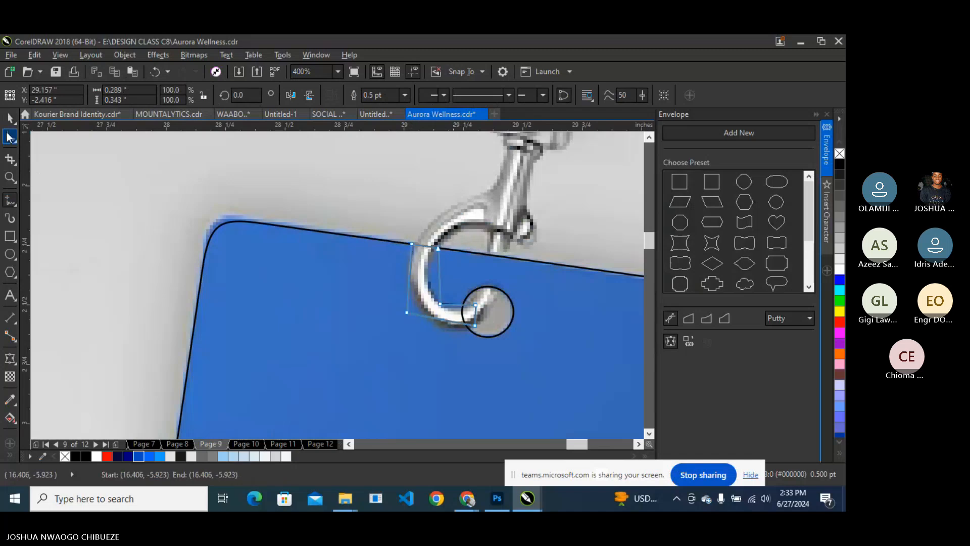
scroll(402, 207, up, 1)
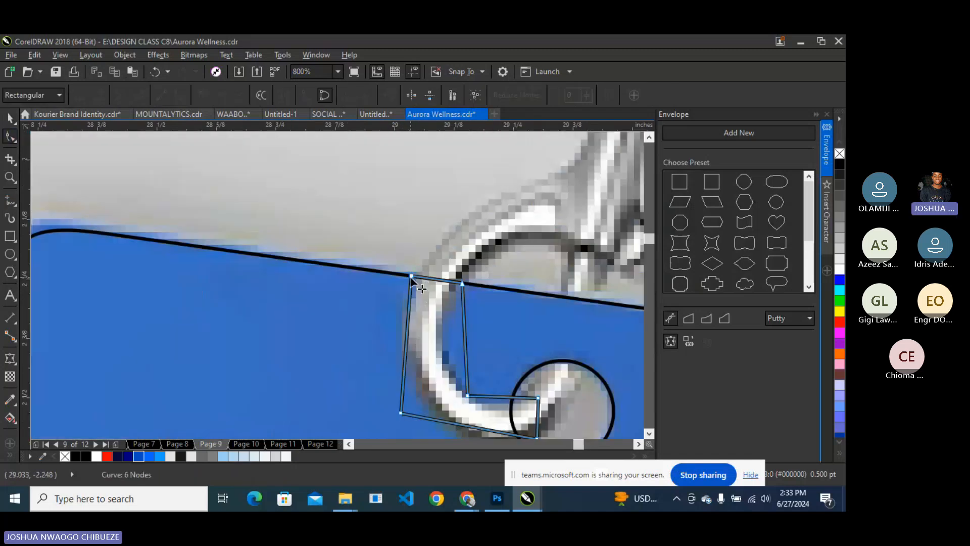
drag(409, 275, 413, 254)
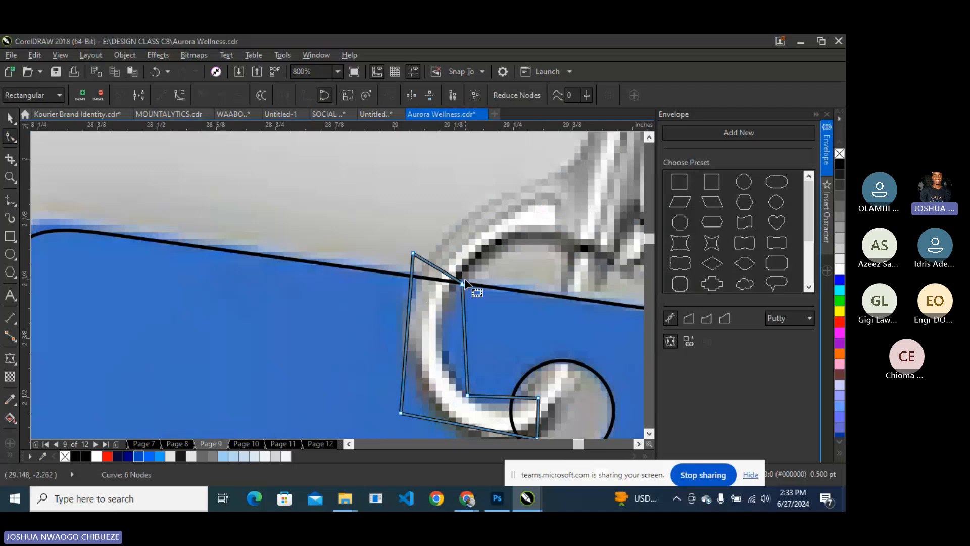
drag(463, 283, 470, 262)
Delete the ring shape's inner corner node and bend its inner side into a curve following the ring's inside edge.
scroll(469, 263, down, 1)
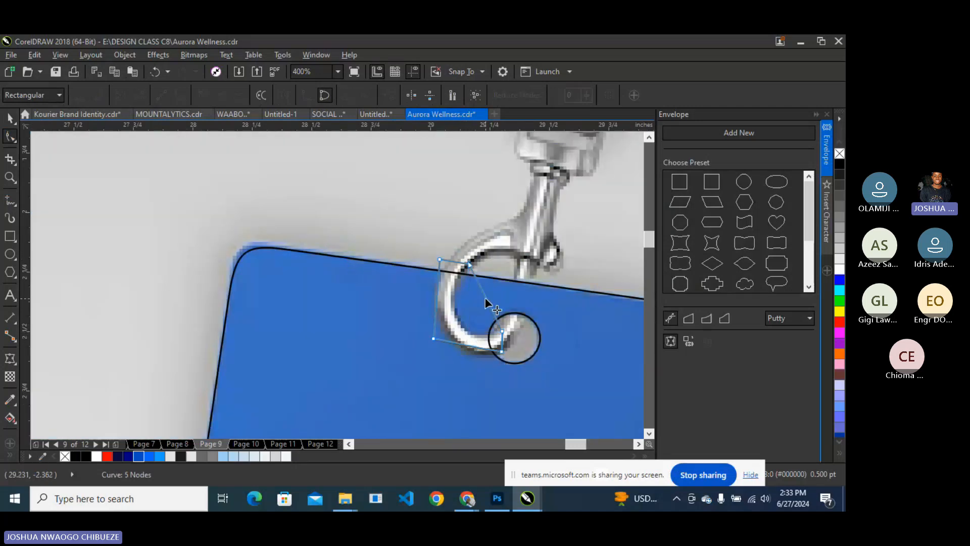
key(Delete)
right_click(485, 302)
click(544, 150)
drag(485, 299, 444, 319)
click(469, 263)
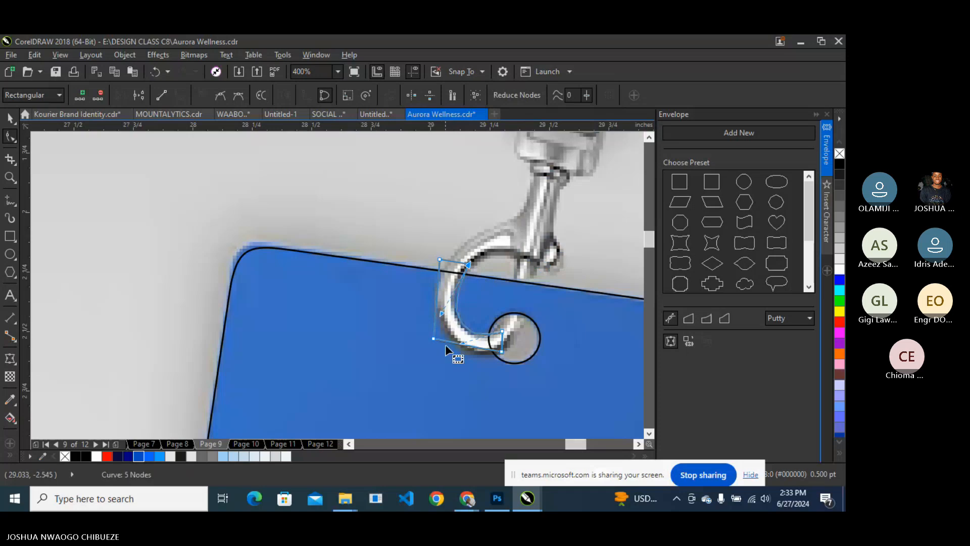
Delete the ring shape's outer corner node, bend its outer side along the ring, and nudge its upper outer node inward.
scroll(445, 344, up, 2)
double_click(415, 331)
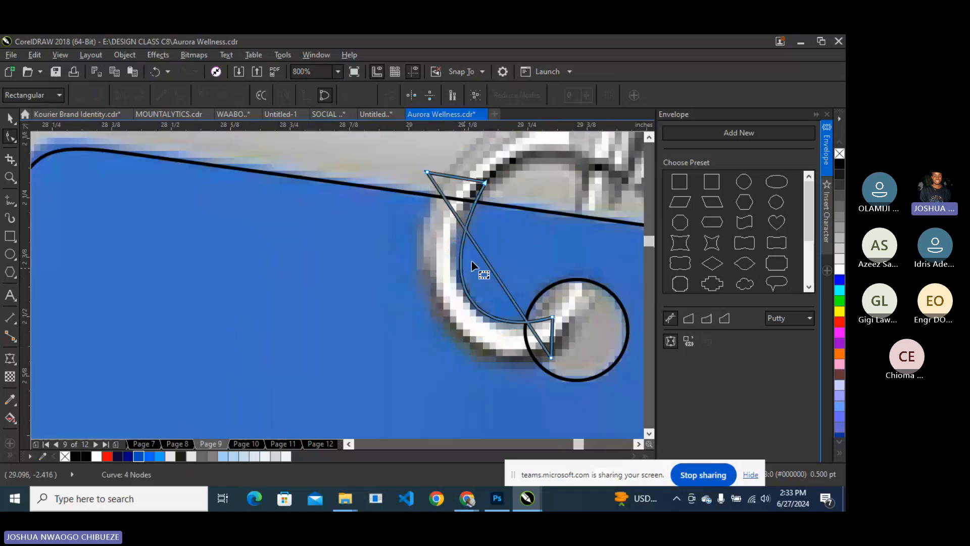
click(481, 255)
right_click(481, 256)
click(520, 338)
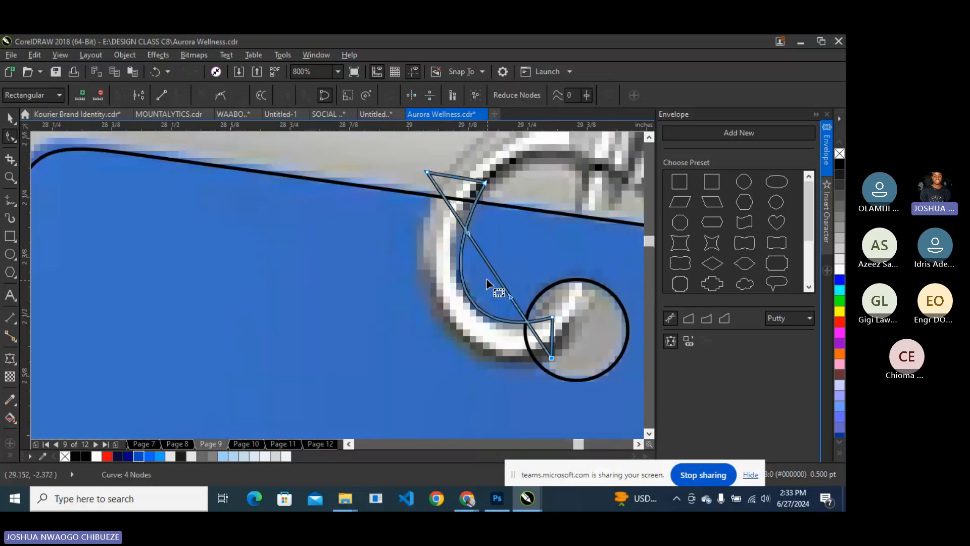
drag(491, 267, 440, 330)
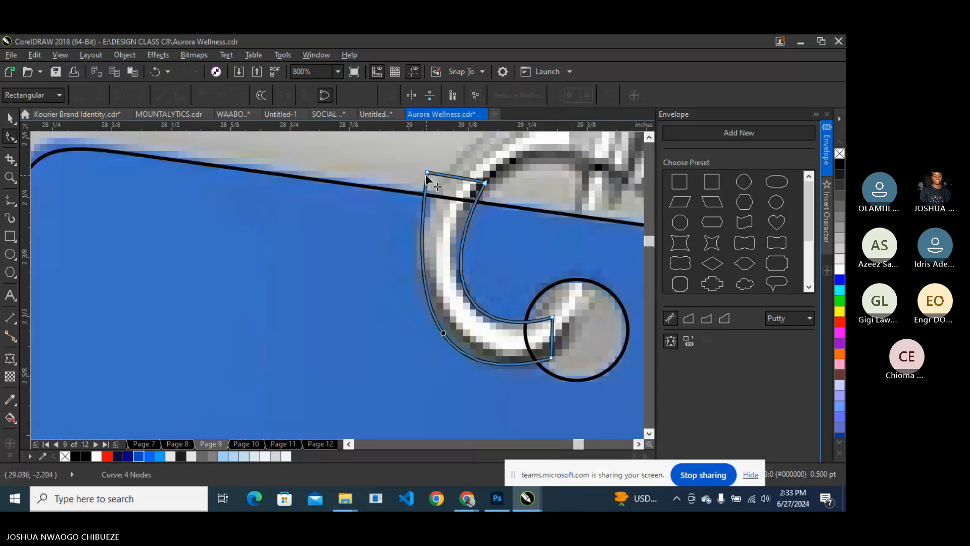
drag(425, 174, 430, 173)
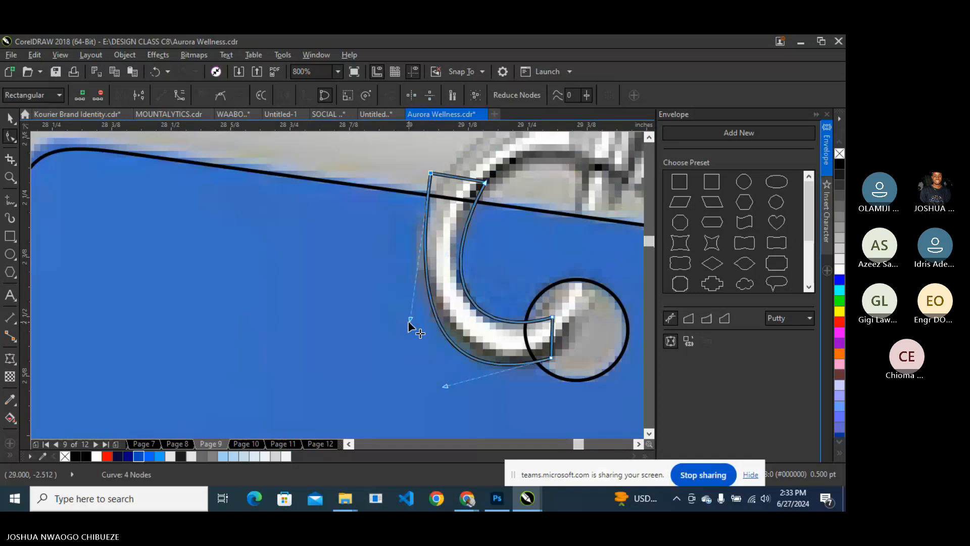
Trim the curved ring shape out of the blue card's outline.
scroll(411, 276, down, 1)
click(9, 119)
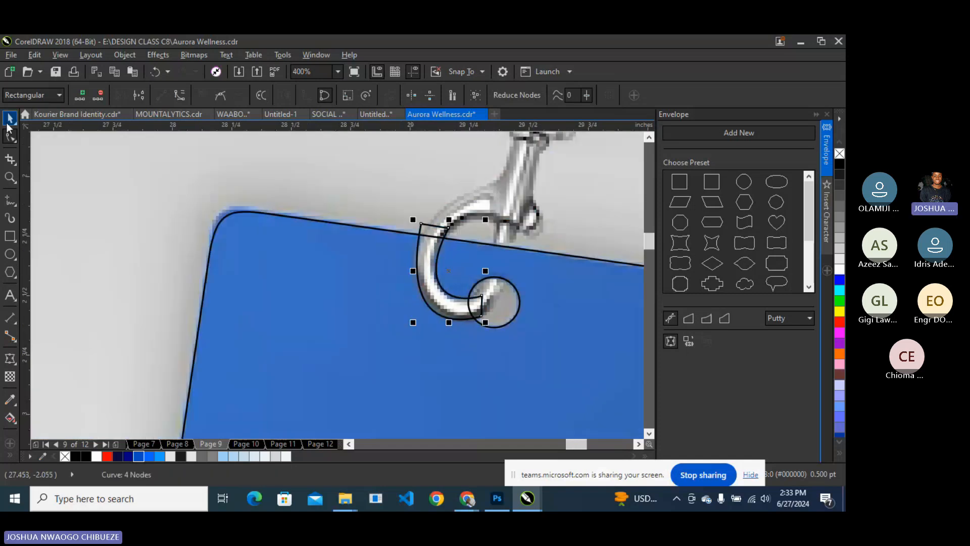
shift+click(364, 261)
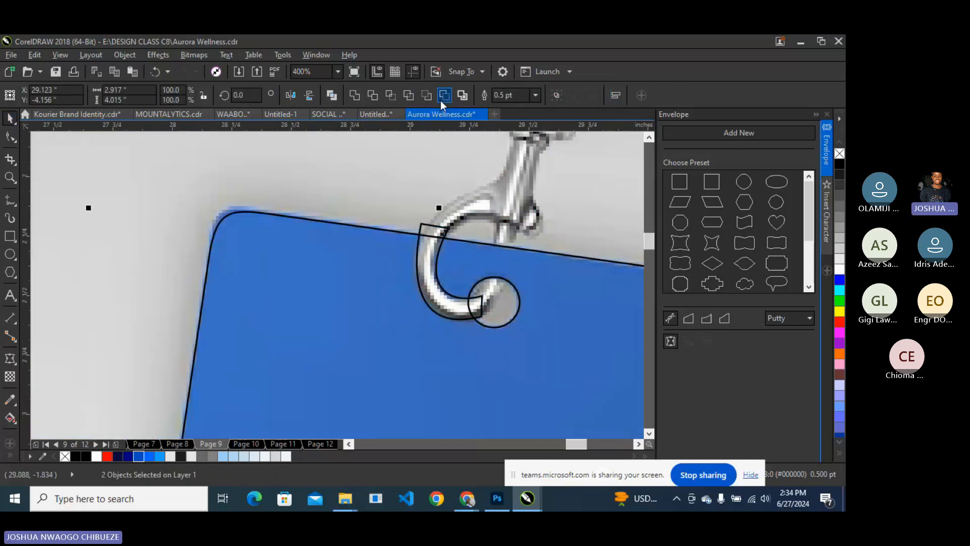
click(442, 99)
scroll(346, 183, down, 2)
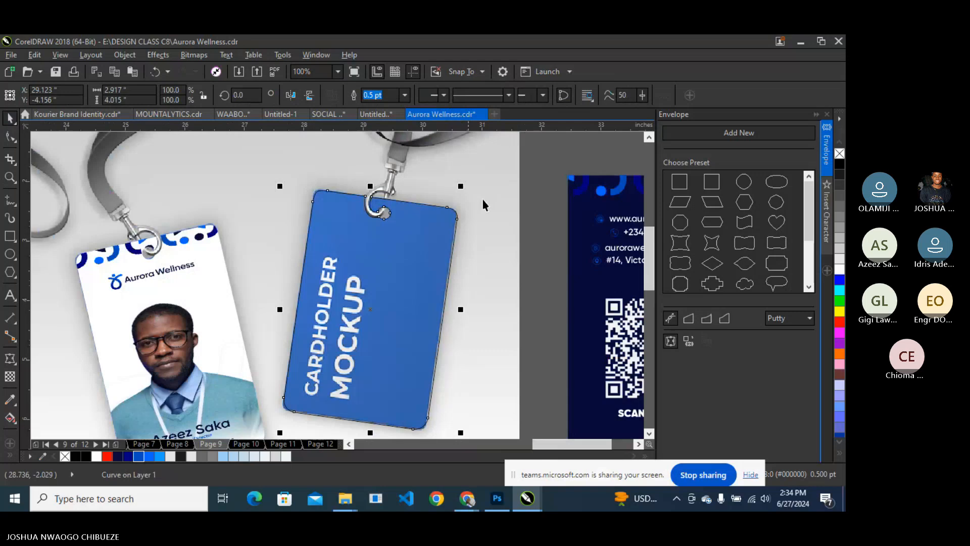
PowerClip the navy back-card design inside the blue mockup card's outline.
scroll(575, 227, down, 1)
click(566, 228)
drag(565, 229, 453, 247)
click(471, 286)
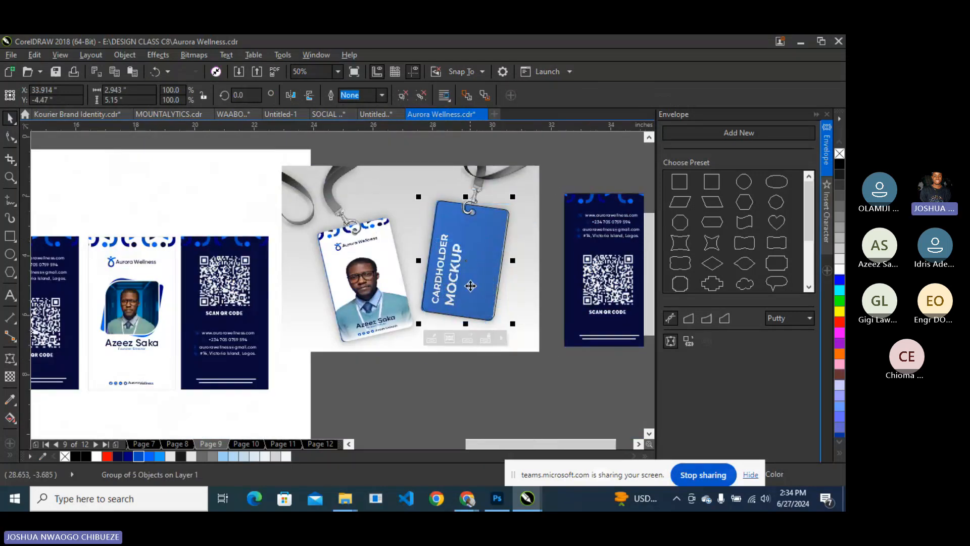
Edit the clipped contents and scale the navy back-card group to about 2.27 by 3.98 inches over the card outline.
double_click(471, 242)
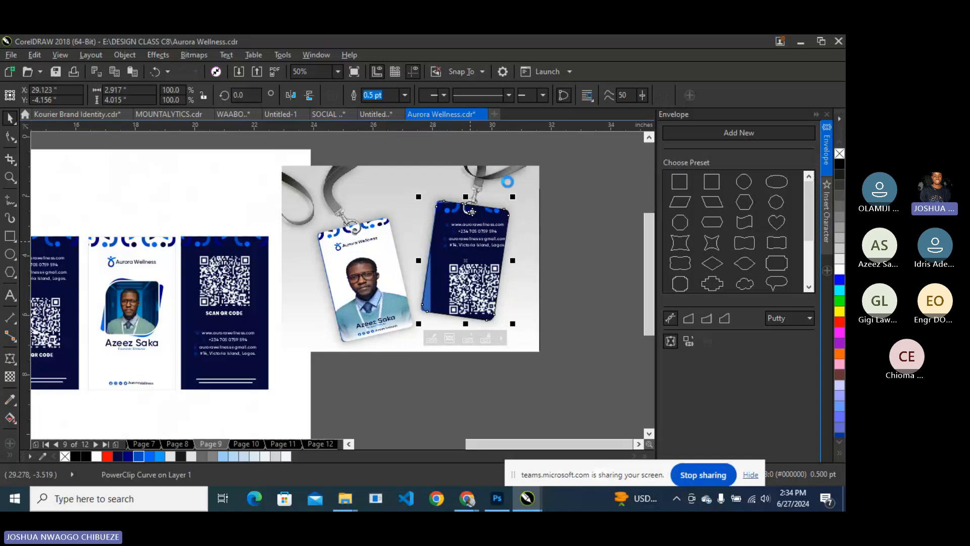
click(474, 253)
drag(522, 359, 498, 320)
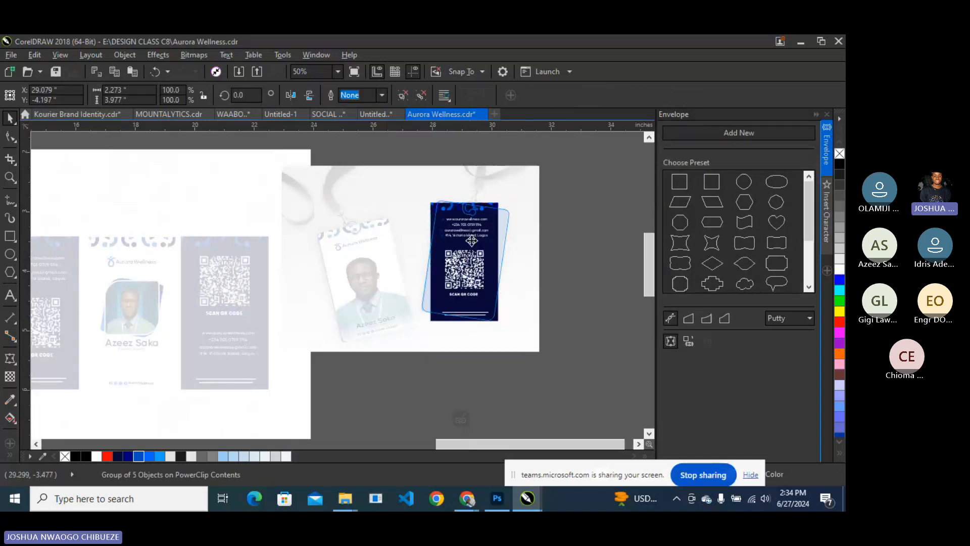
Convert the clipped back-card group to an RGB bitmap at 300 dpi.
scroll(471, 241, up, 2)
click(149, 56)
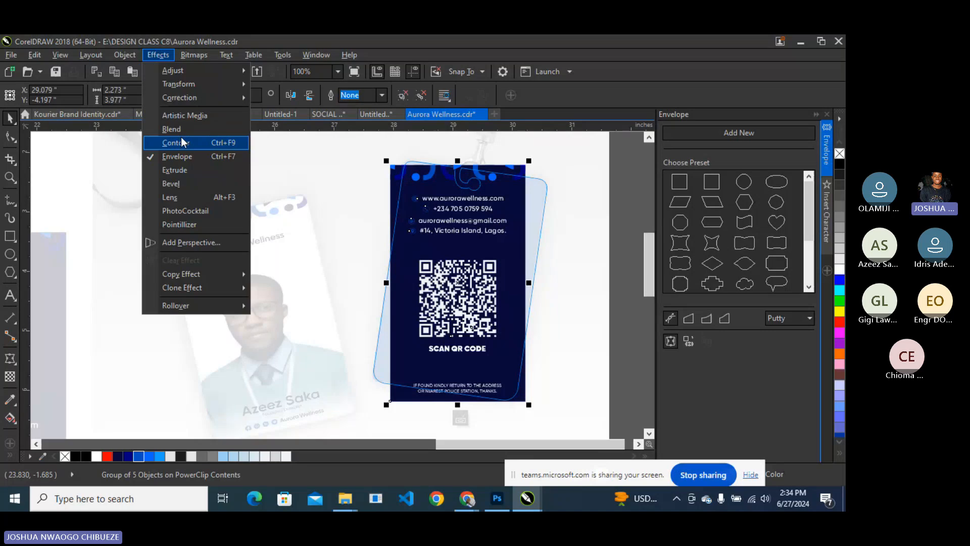
click(161, 40)
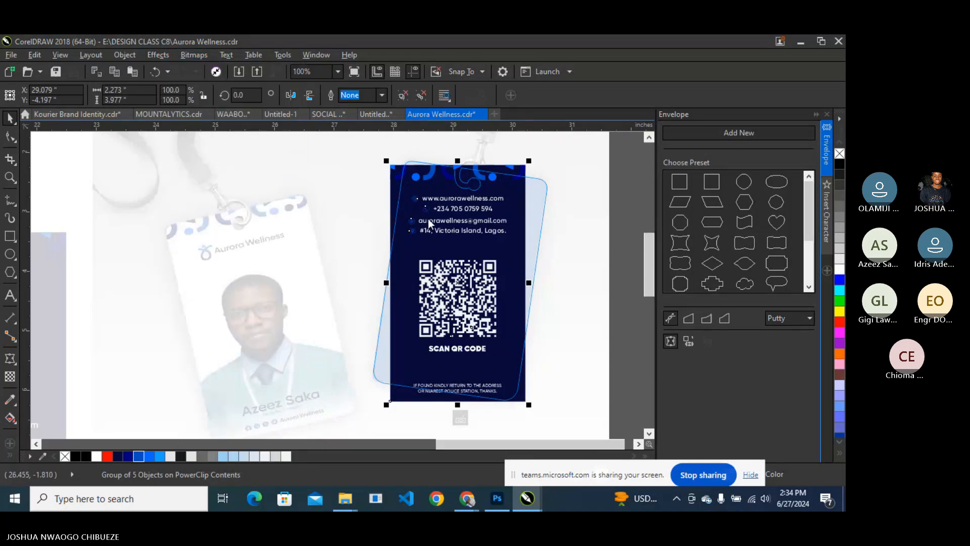
click(394, 328)
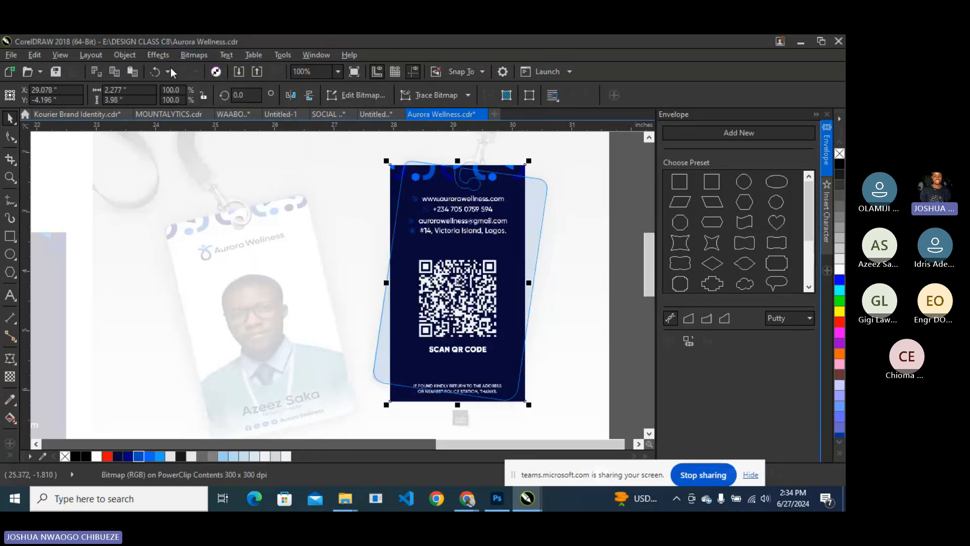
Add a perspective to the back-card bitmap and pull its four corners to match the tilted card outline.
click(158, 55)
click(192, 241)
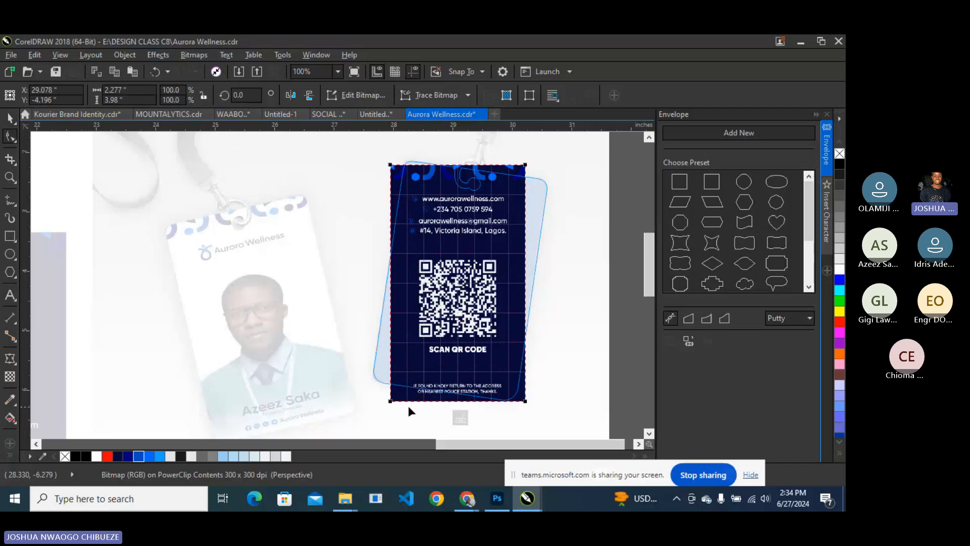
drag(390, 400, 367, 392)
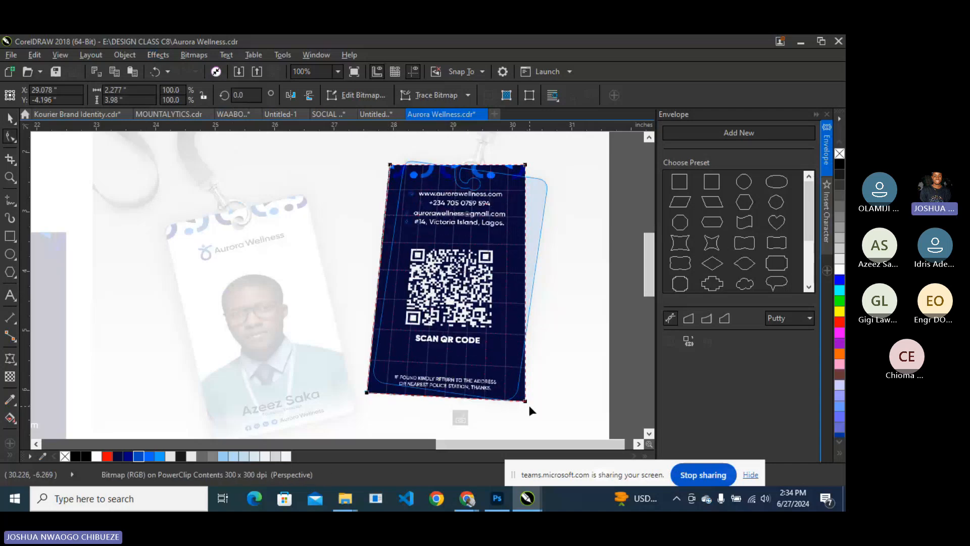
drag(527, 402, 514, 407)
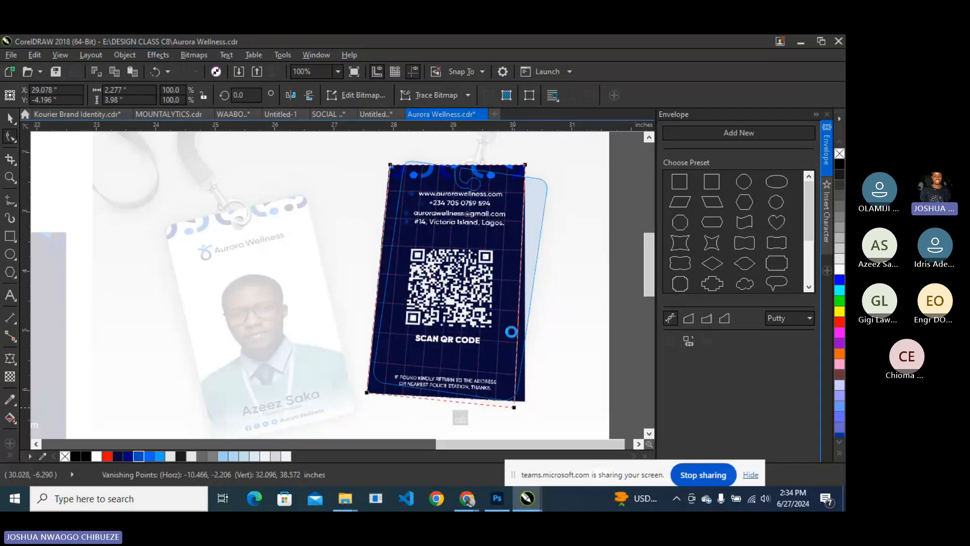
drag(526, 166, 552, 170)
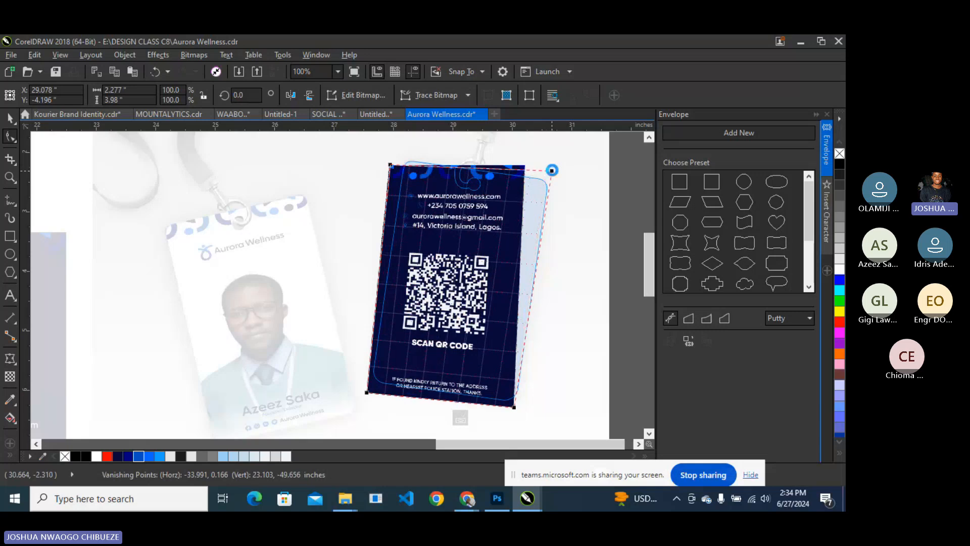
drag(390, 165, 398, 155)
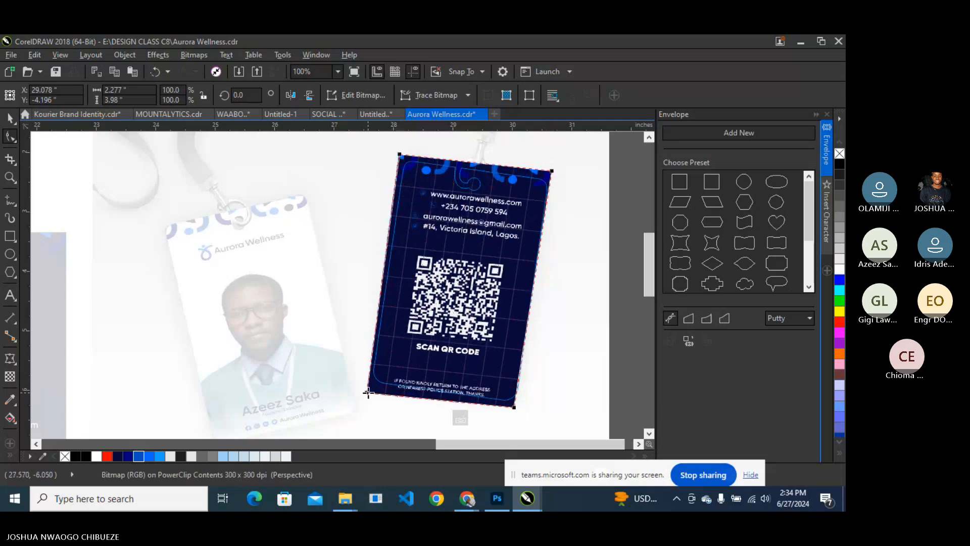
drag(368, 392, 366, 380)
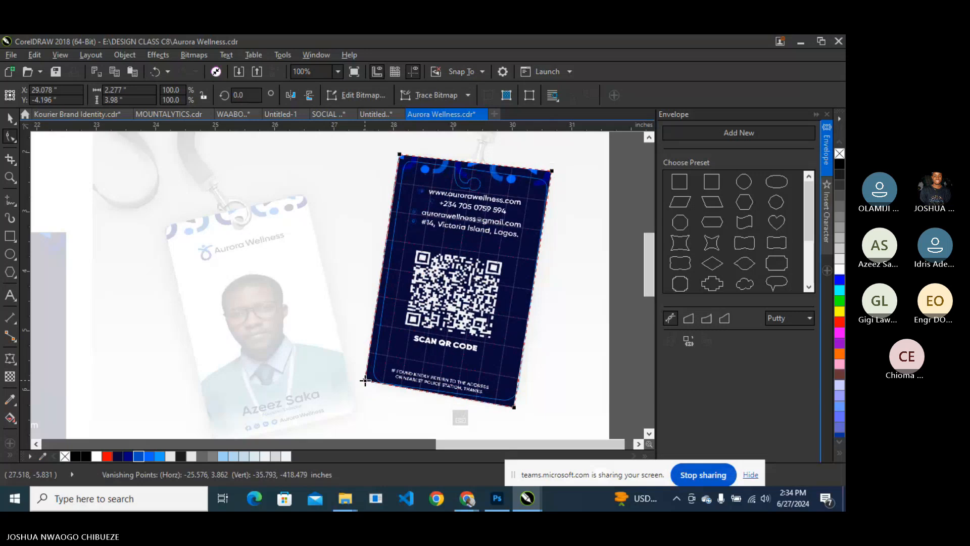
Lower the bitmap's two upper perspective corners to follow the outline's slanted top edge.
scroll(556, 171, up, 1)
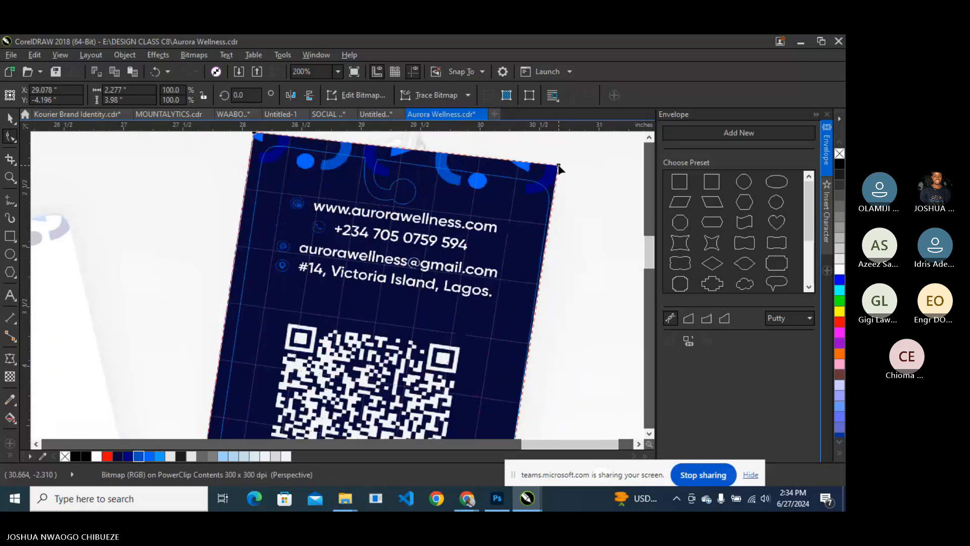
drag(559, 167, 557, 182)
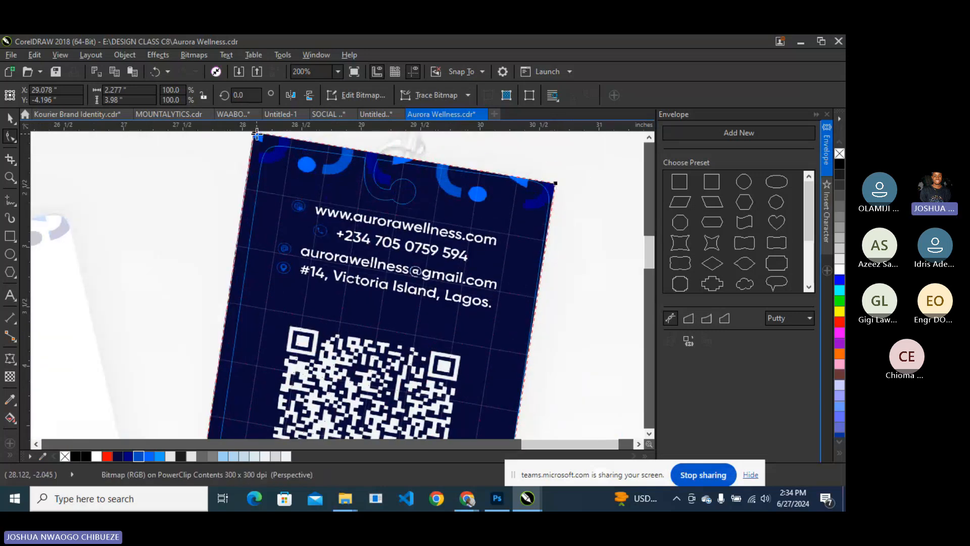
drag(257, 135, 256, 161)
scroll(260, 158, down, 2)
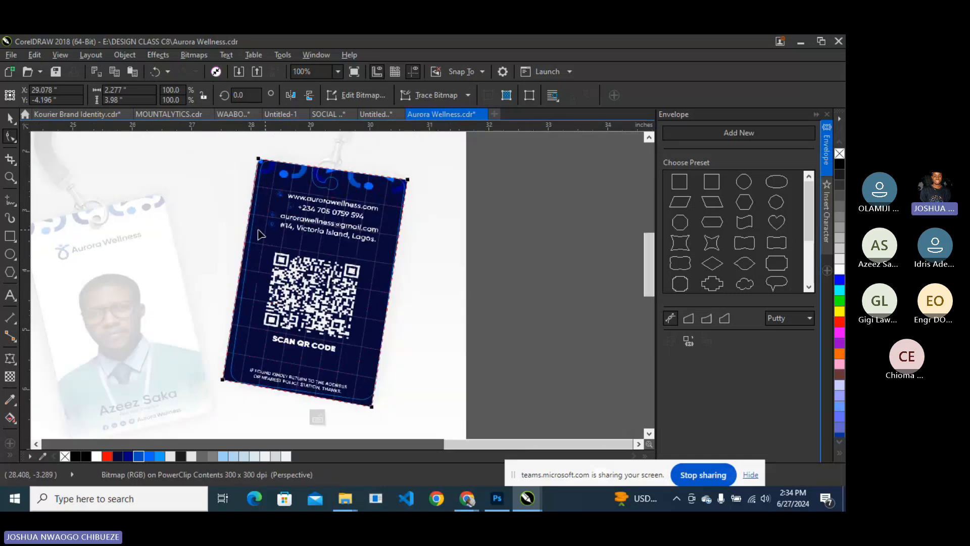
Shift the bitmap's lower-right perspective corner outward so the artwork covers the outline's rounded corner.
click(10, 120)
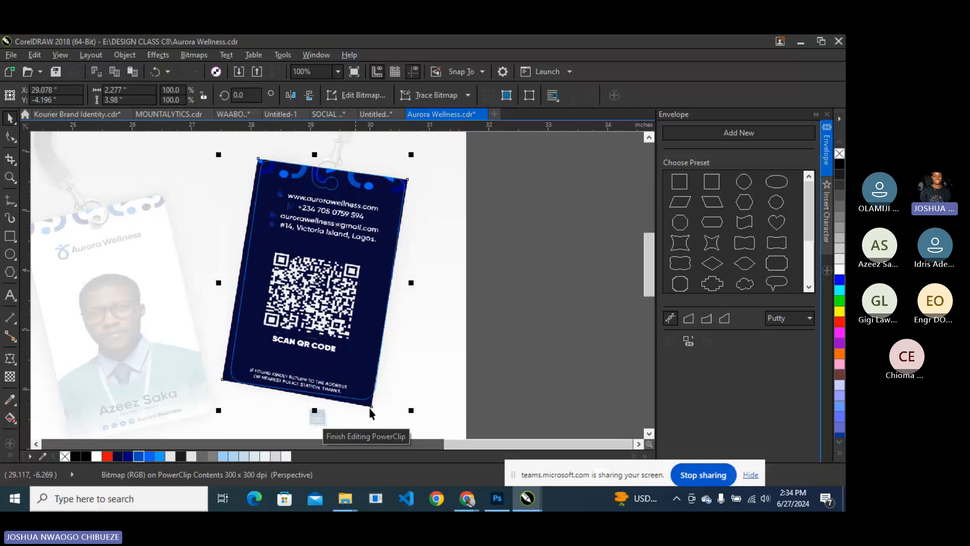
scroll(369, 407, up, 3)
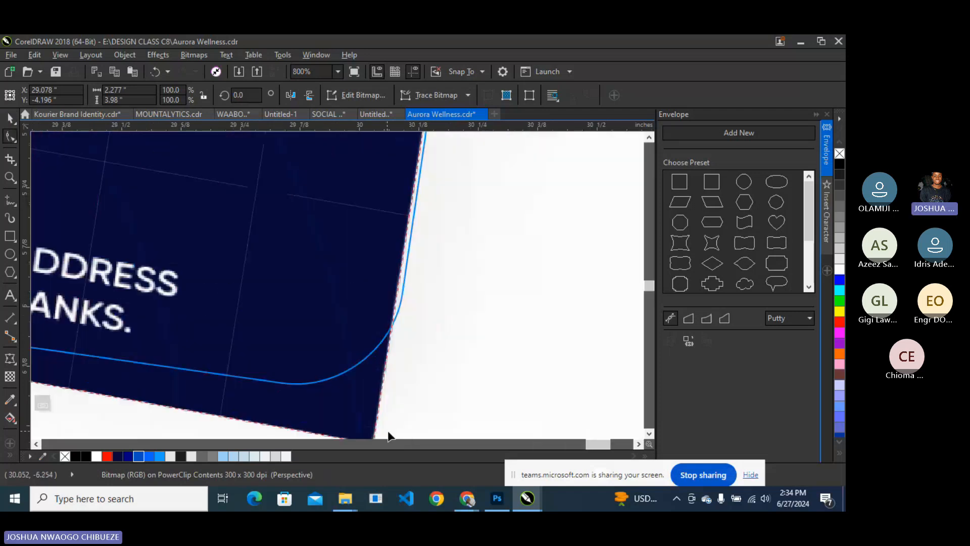
scroll(371, 303, down, 1)
scroll(374, 378, up, 1)
drag(367, 360, 380, 360)
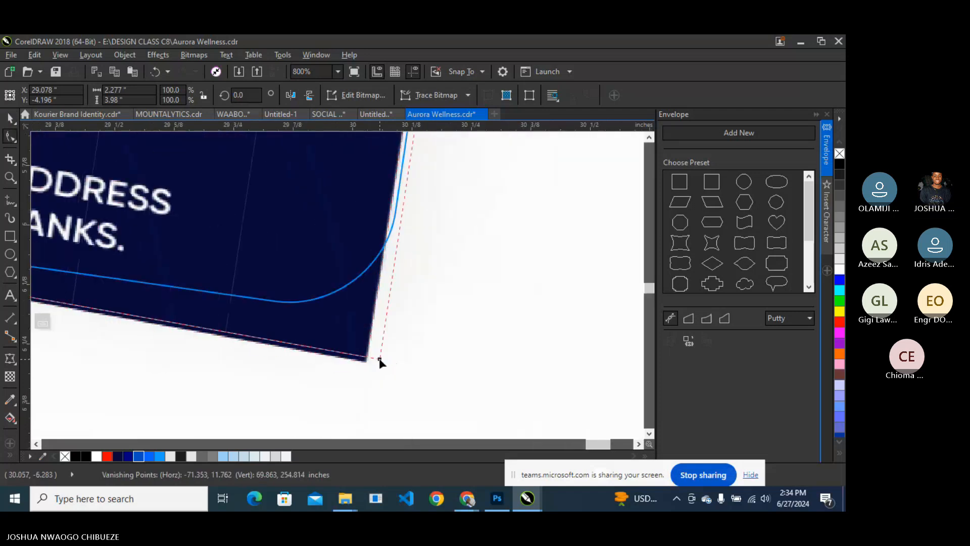
scroll(379, 356, down, 1)
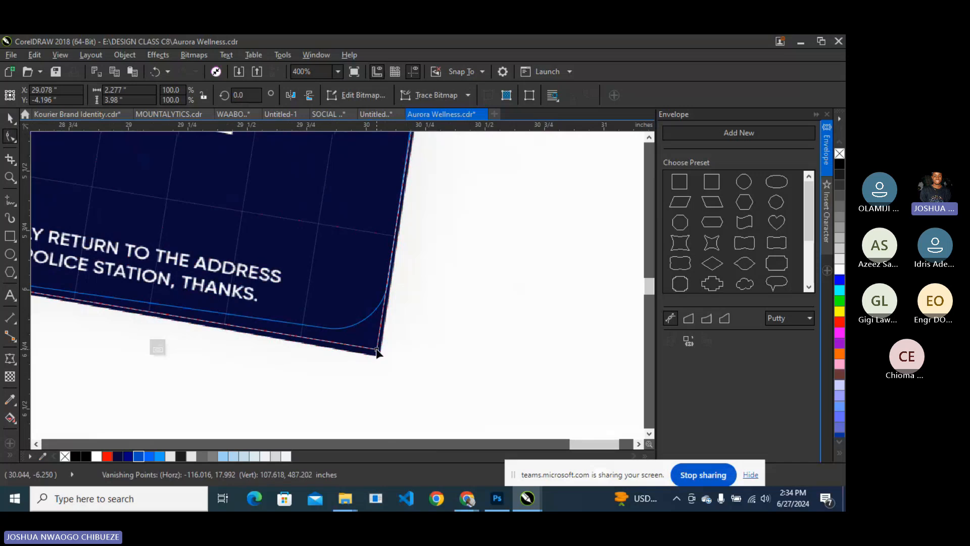
scroll(377, 351, down, 2)
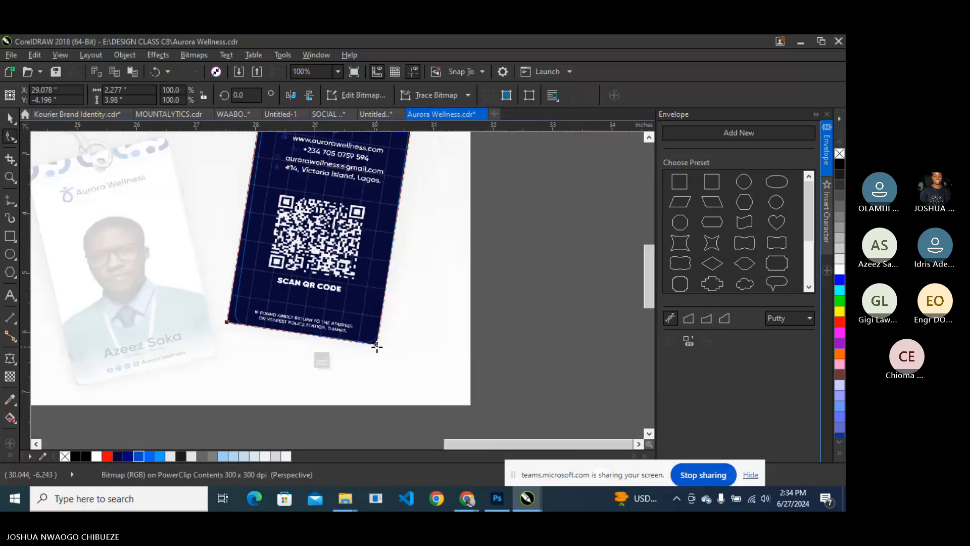
scroll(377, 346, up, 3)
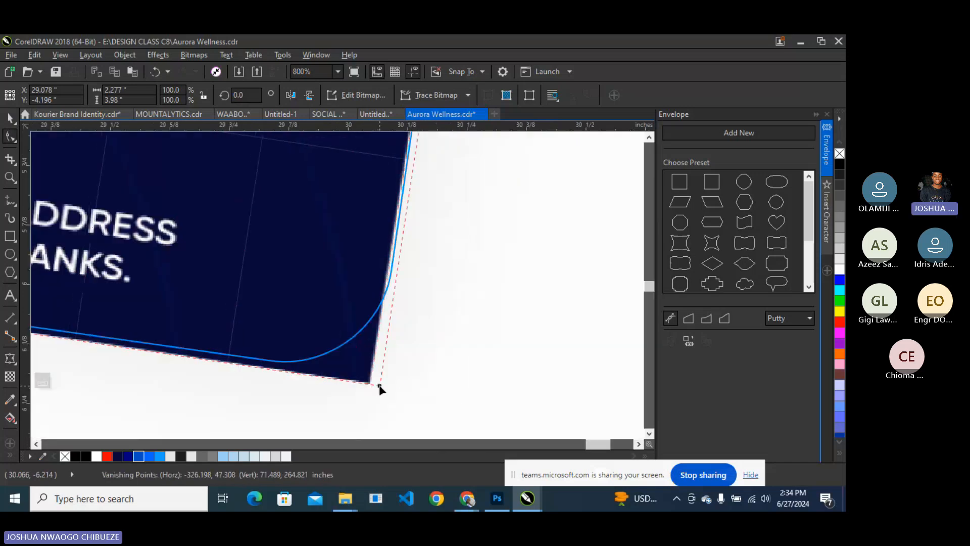
drag(380, 386, 380, 385)
scroll(379, 383, down, 3)
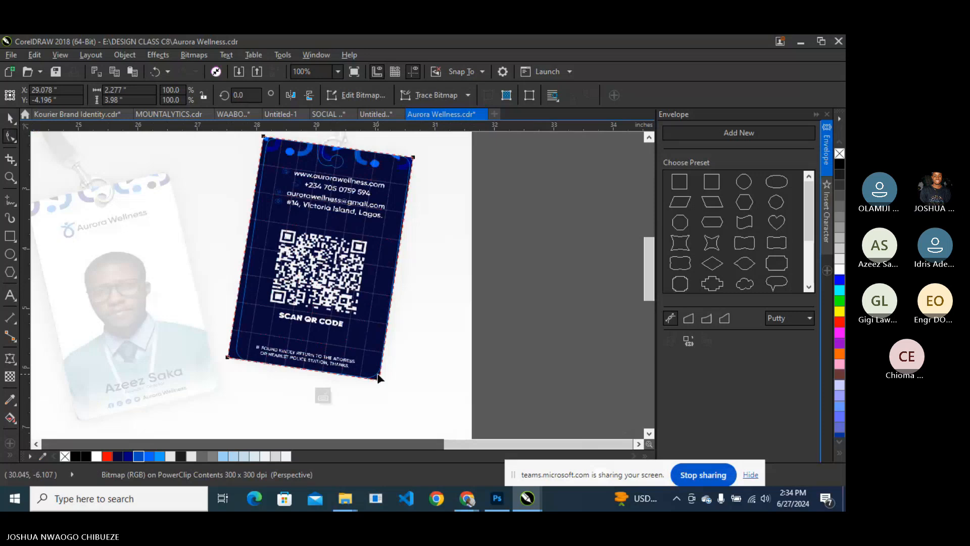
Fine-tune the bitmap's upper-left and lower-left perspective corners to sit closer to the card outline.
scroll(333, 248, up, 1)
scroll(334, 247, up, 2)
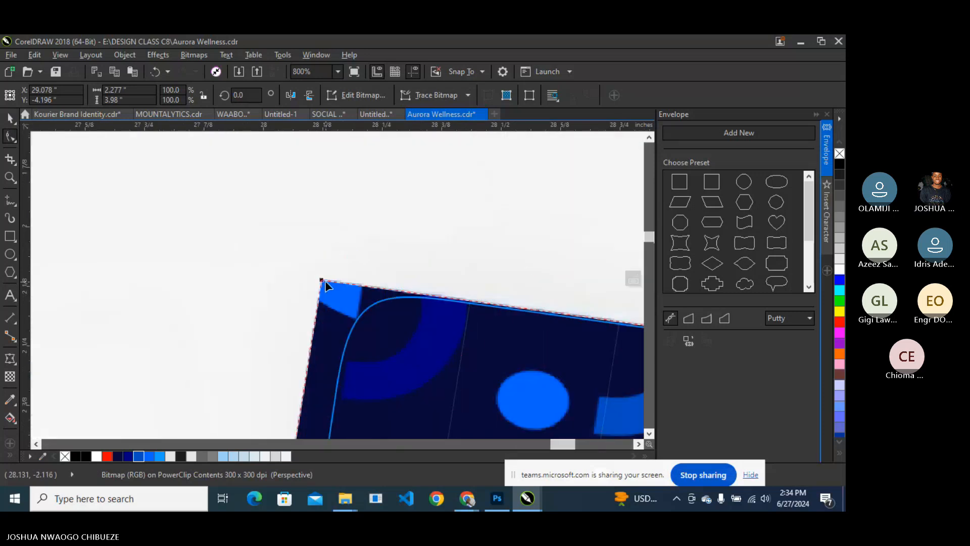
mouse_move(331, 282)
mouse_down()
mouse_move(345, 284)
mouse_move(343, 271)
mouse_up()
scroll(343, 271, down, 5)
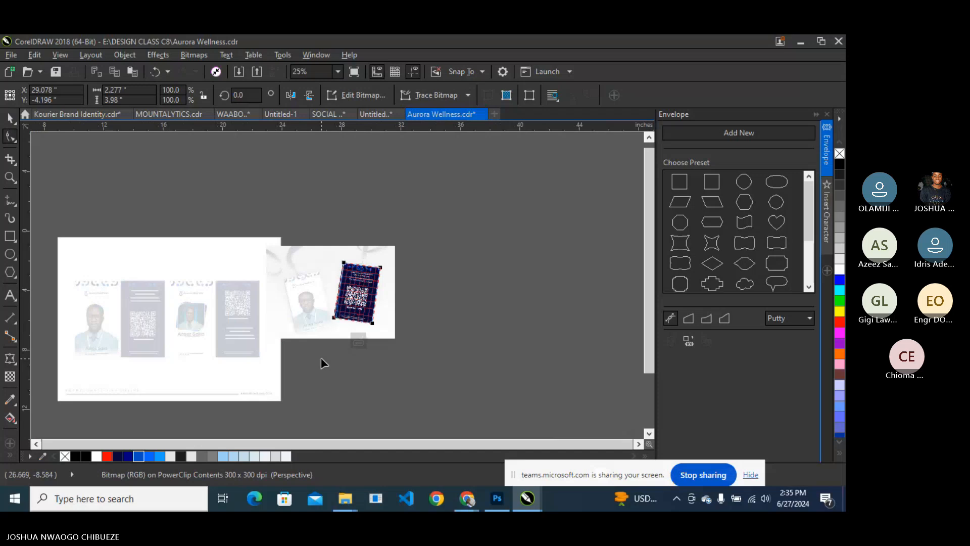
scroll(332, 318, up, 4)
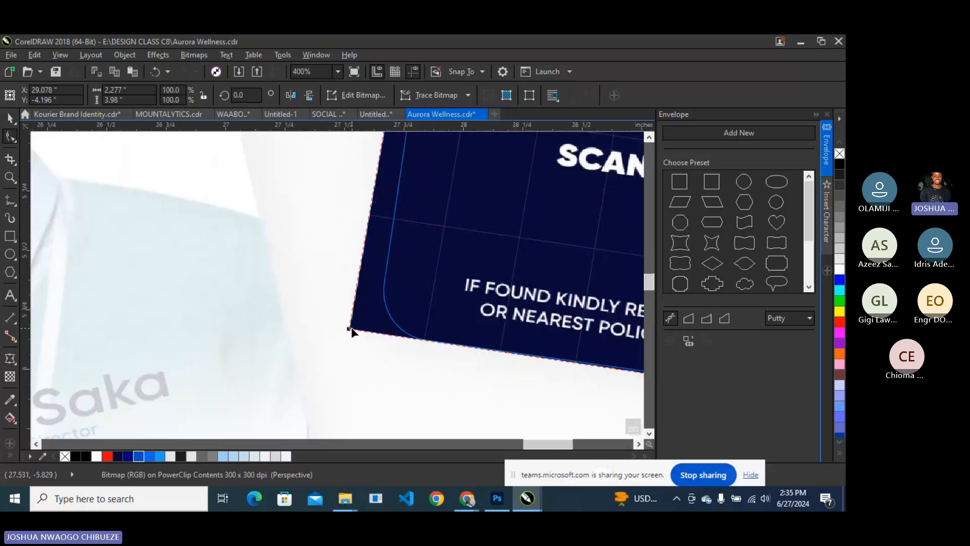
drag(350, 329, 357, 336)
scroll(342, 334, down, 2)
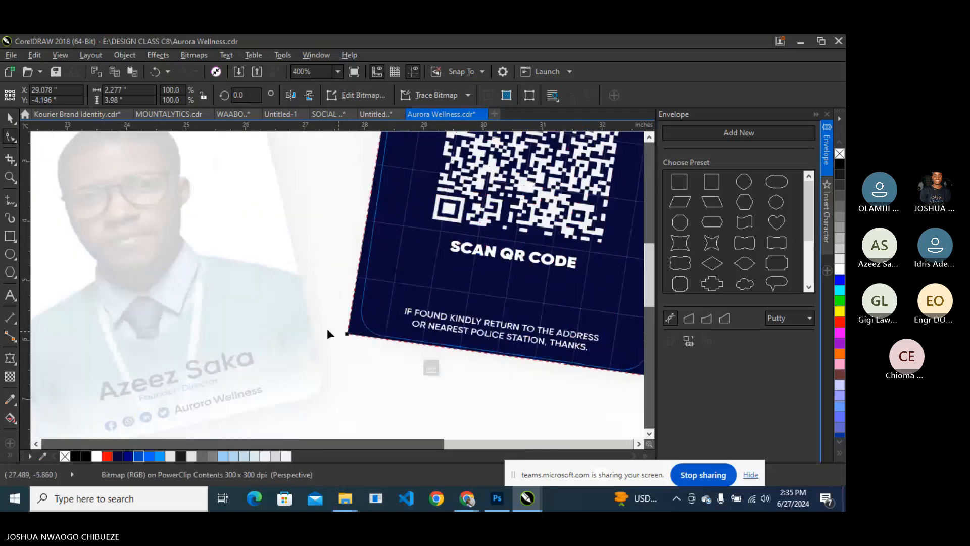
scroll(327, 334, down, 2)
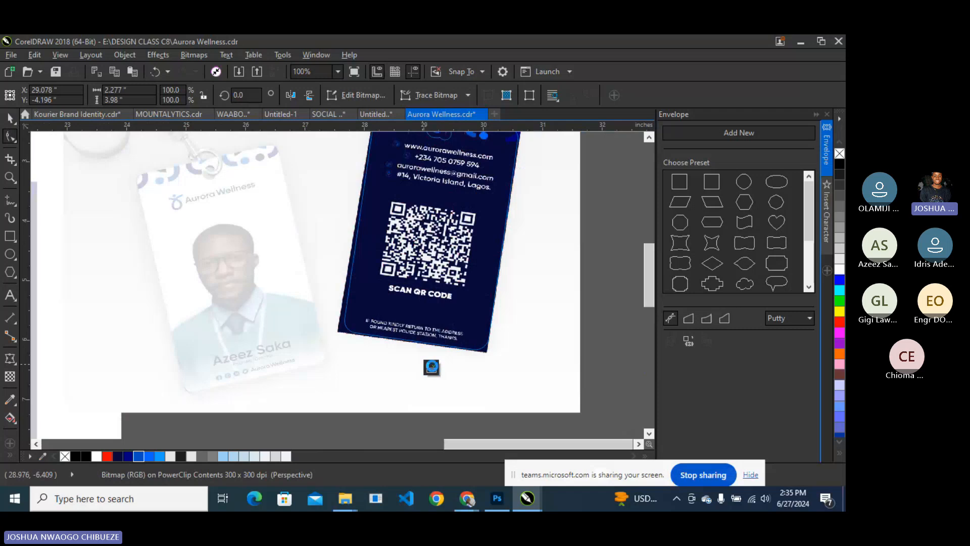
Finish editing the clipped contents and remove the back card's outline stroke.
click(431, 368)
scroll(439, 257, down, 1)
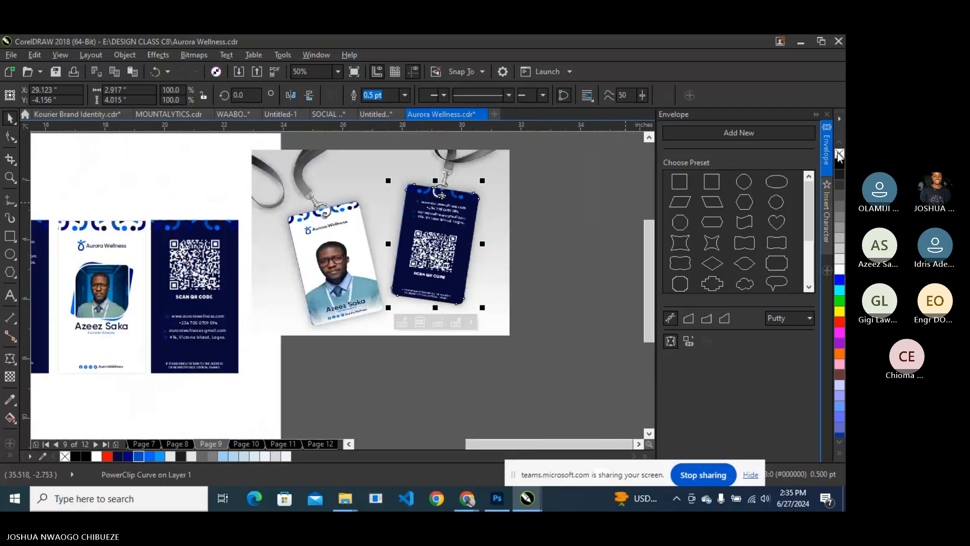
key(Escape)
scroll(453, 186, up, 2)
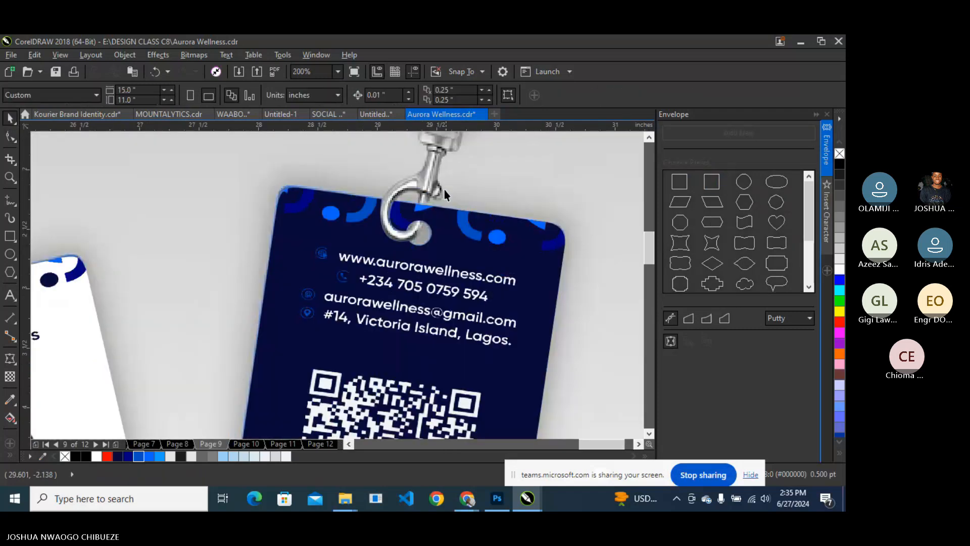
Move the mockup photo with both cards clear of the page and group the three objects.
scroll(444, 190, down, 3)
drag(295, 187, 469, 329)
scroll(418, 259, up, 1)
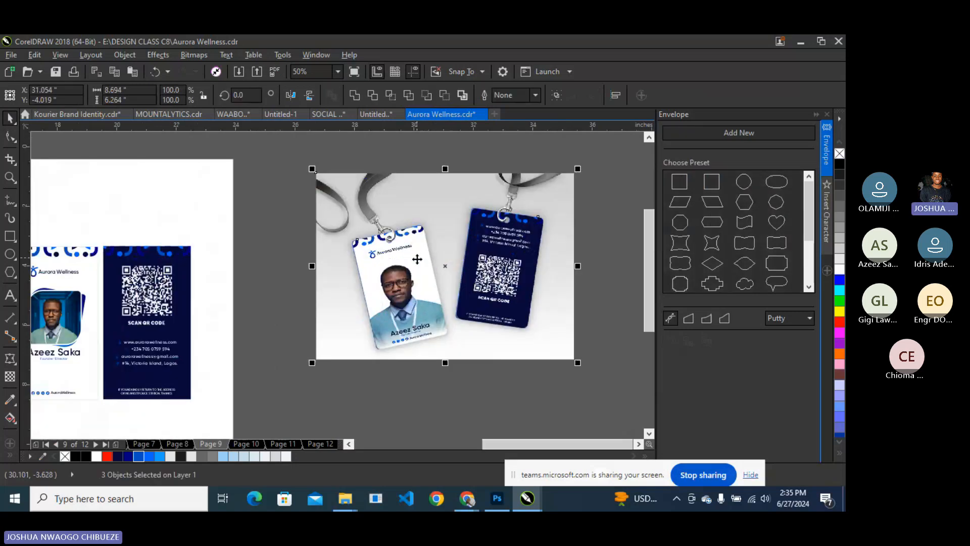
key(ctrl+g)
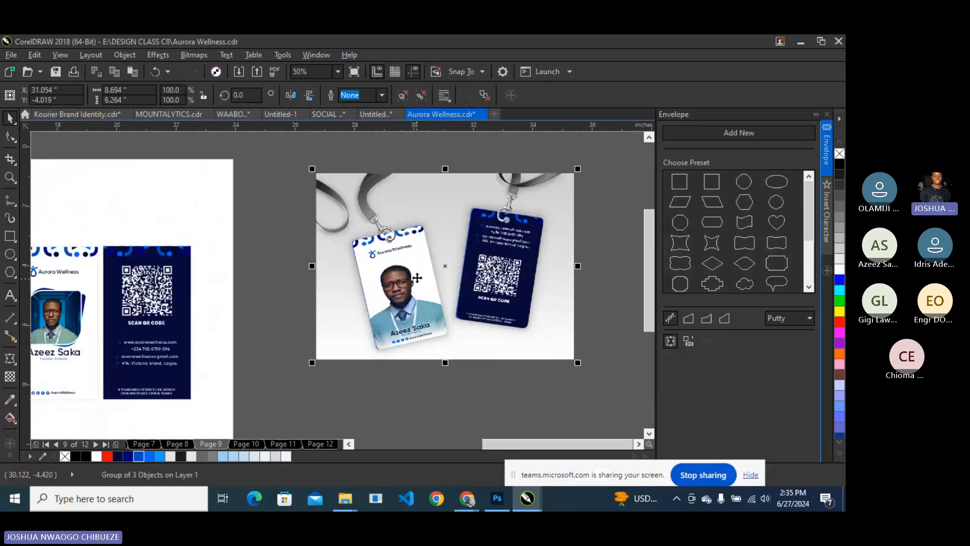
Insert a blank page after page 10 and select the grouped cardholder mockup beside it.
scroll(418, 277, down, 1)
key(Page_Down)
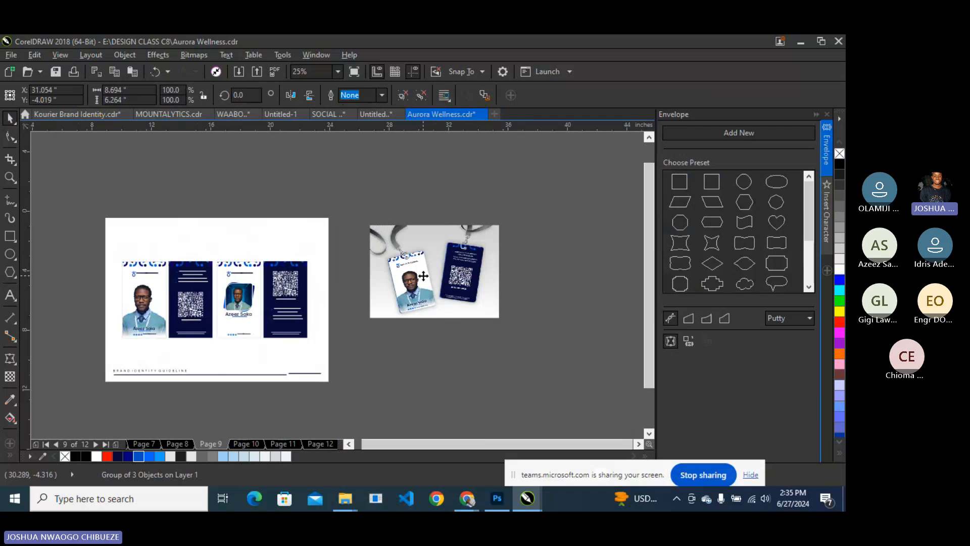
click(392, 257)
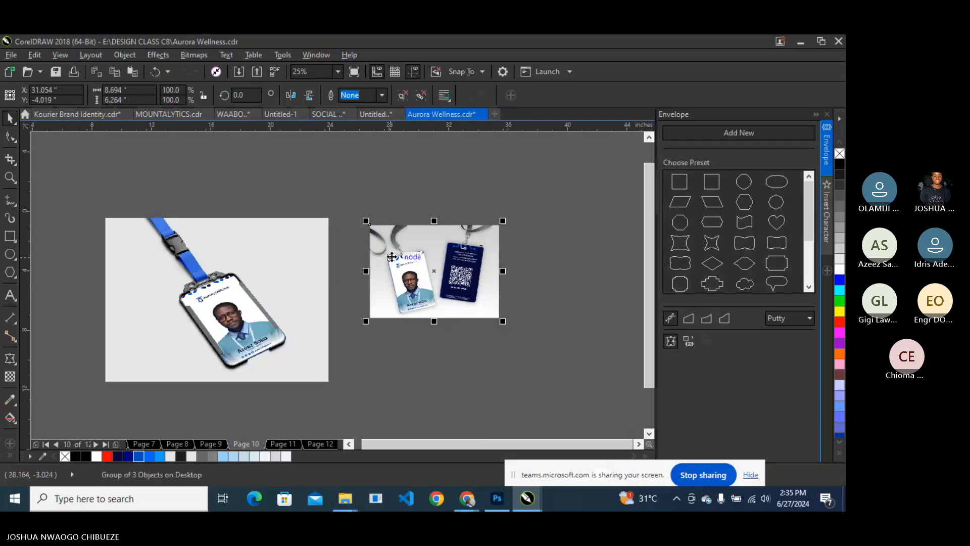
click(287, 445)
right_click(259, 443)
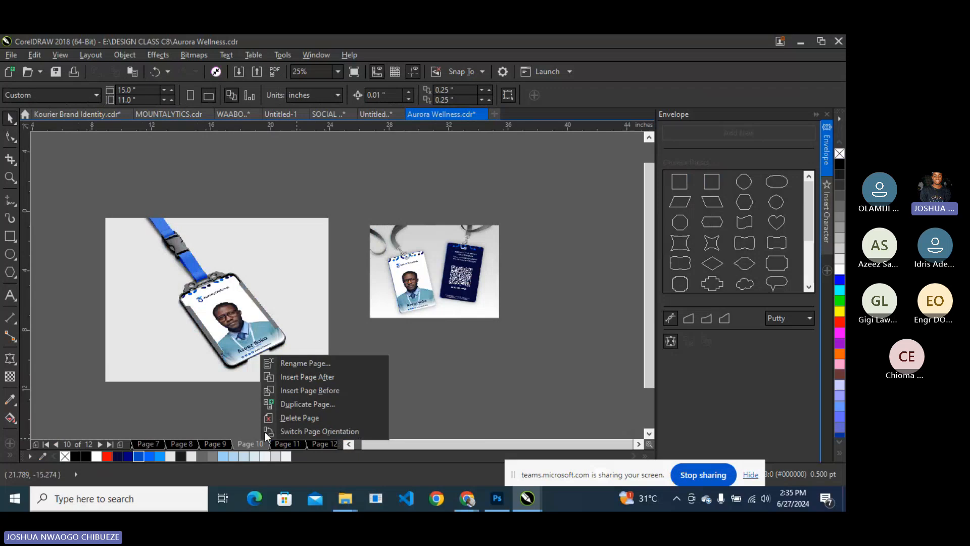
click(297, 376)
click(398, 272)
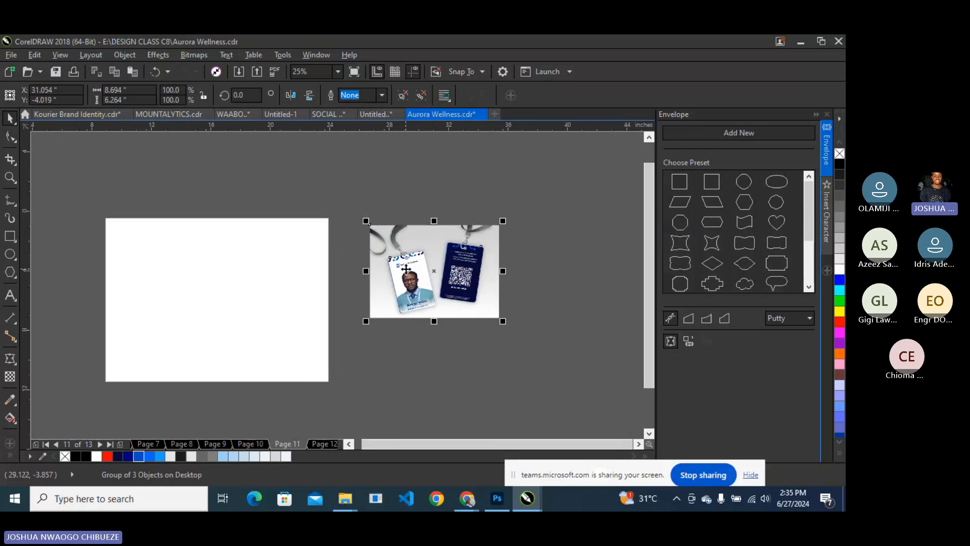
Centre the grouped cardholder mockup on page 11 and place it inside a page-sized 15 by 11 inch rectangle.
key(p)
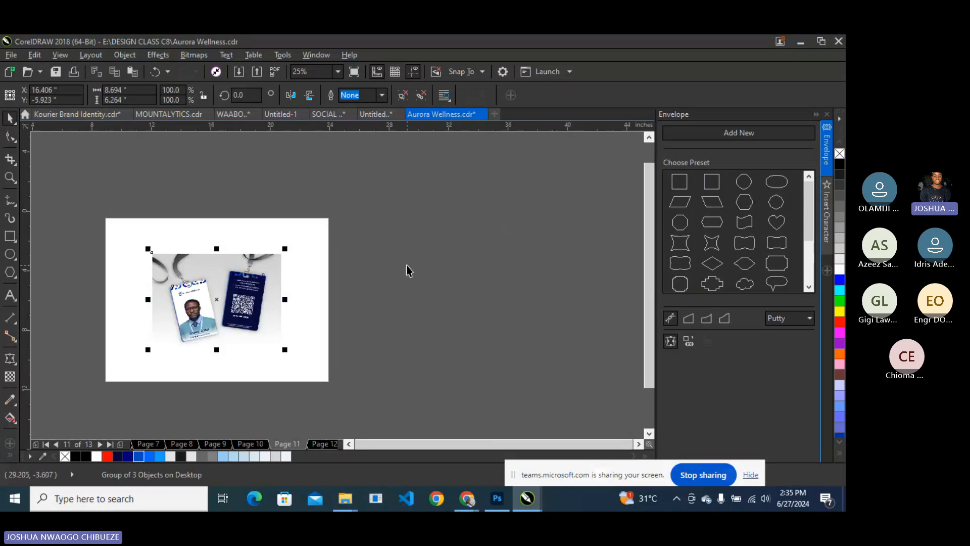
double_click(10, 235)
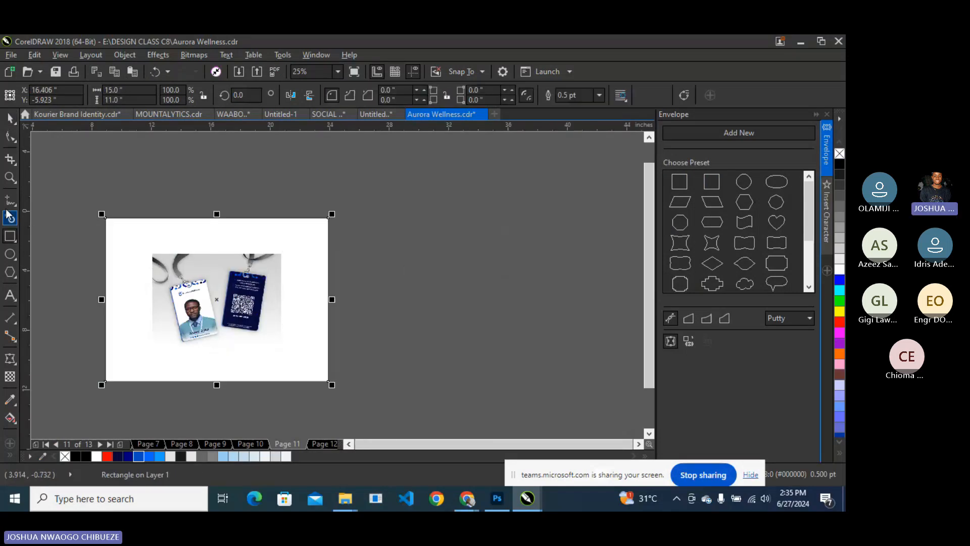
click(208, 284)
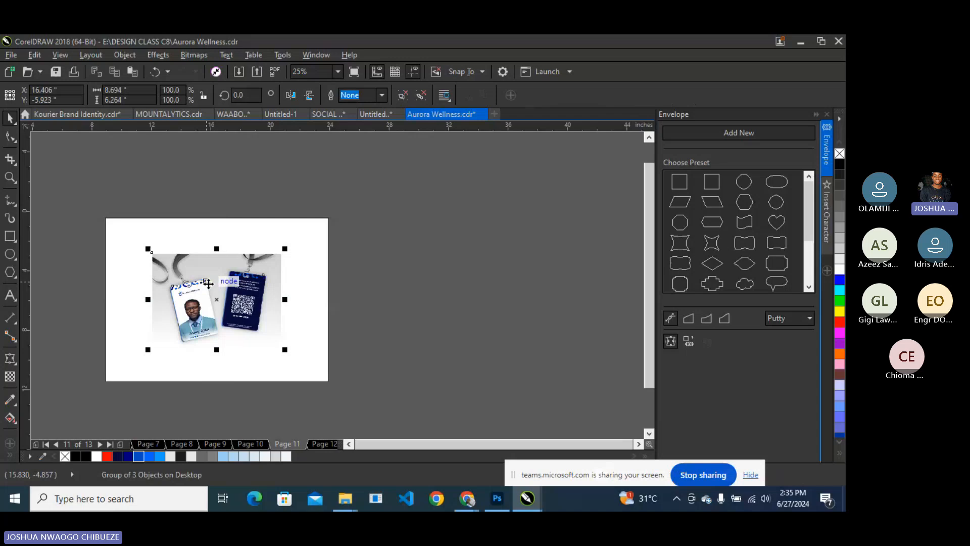
drag(208, 284, 398, 267)
drag(349, 299, 283, 288)
Scale the clipped mockup proportionally so that it fills the whole page rectangle.
click(309, 326)
right_click(284, 315)
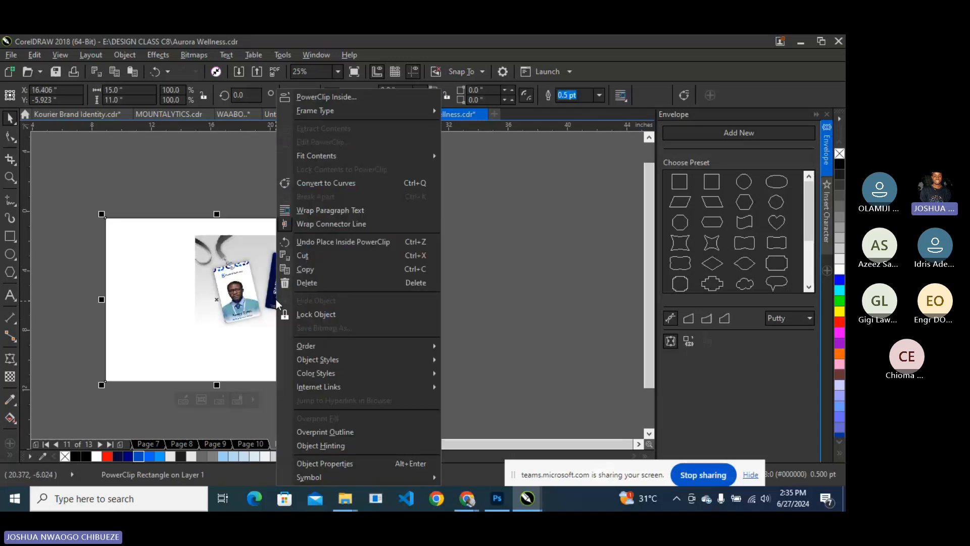
mouse_move(386, 156)
click(473, 169)
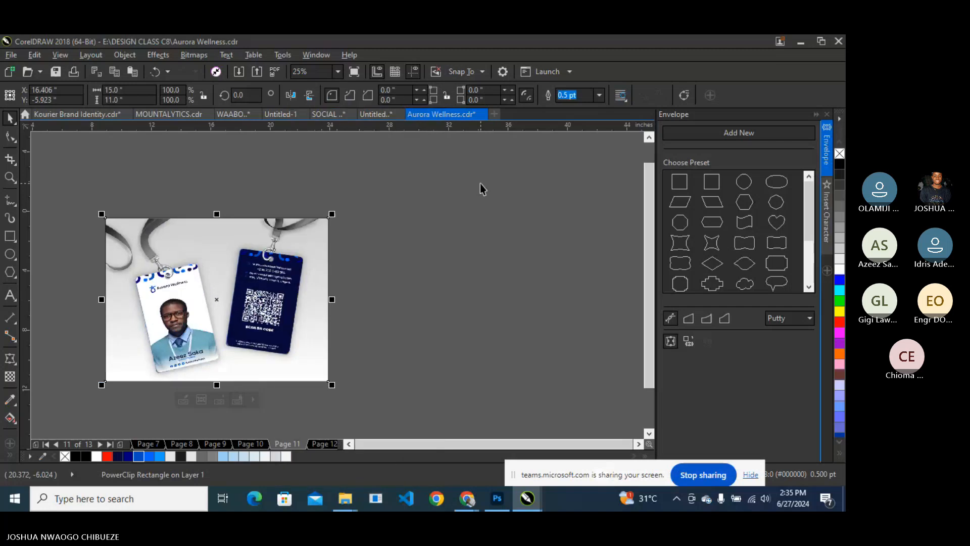
click(370, 238)
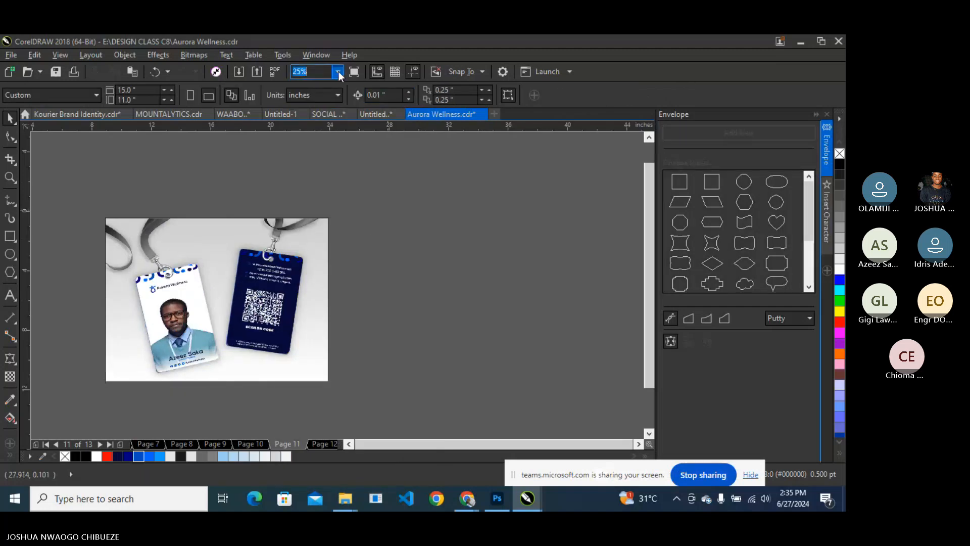
click(323, 88)
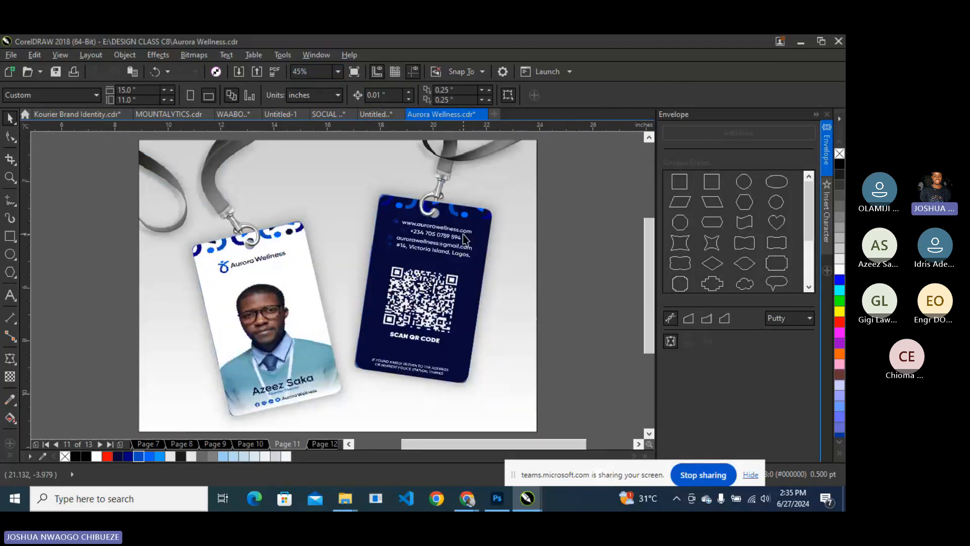
Compare the ID card pages 9 to 11 and close the Envelope docker.
key(Page_Up)
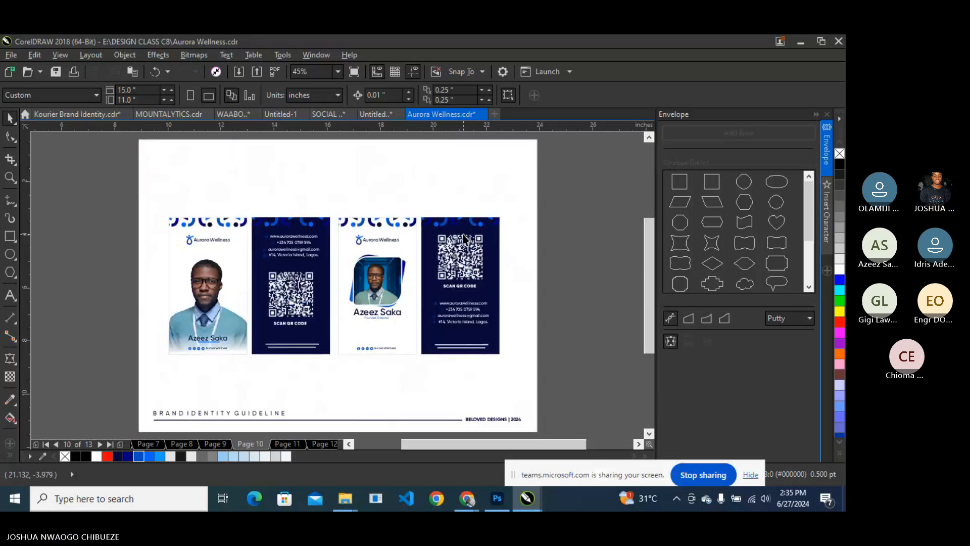
key(Page_Up)
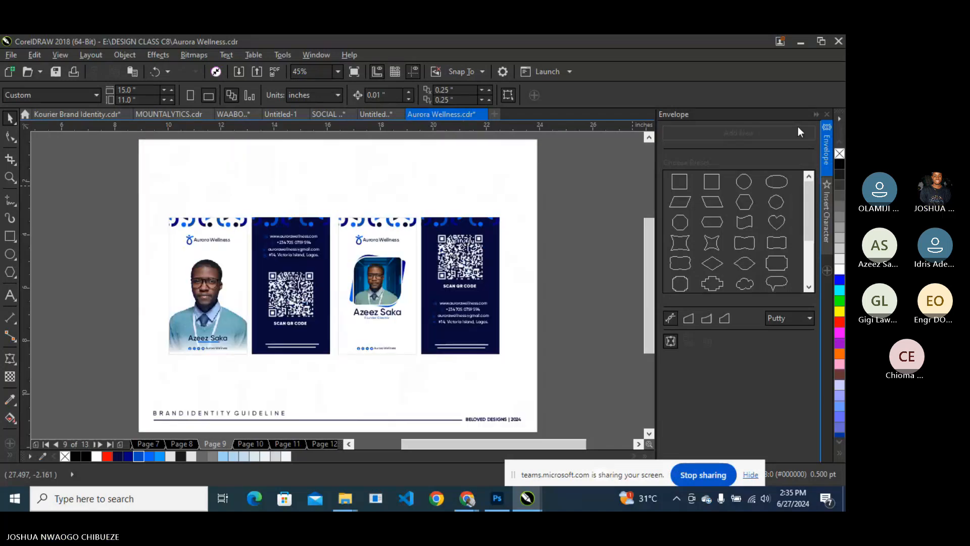
key(ctrl+F7)
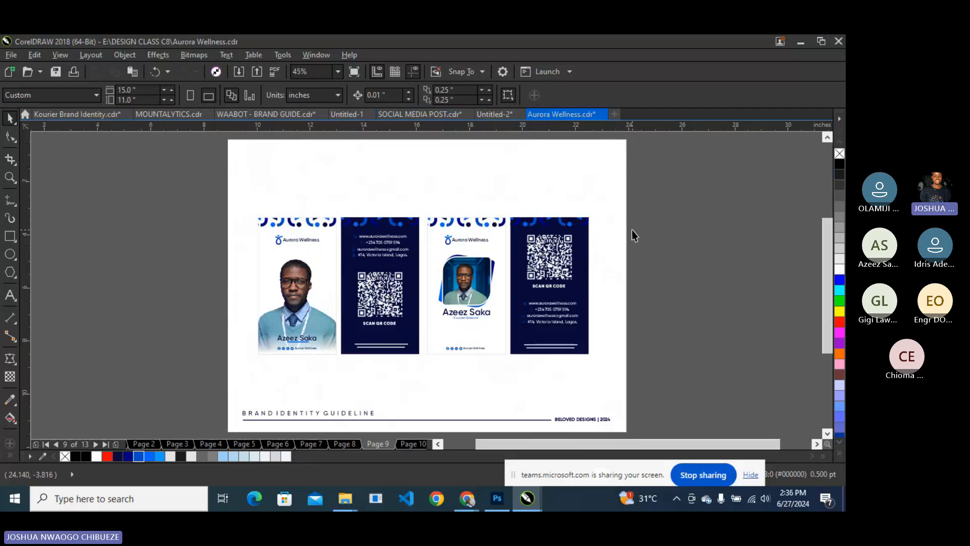
key(Page_Down)
key(Page_Down)
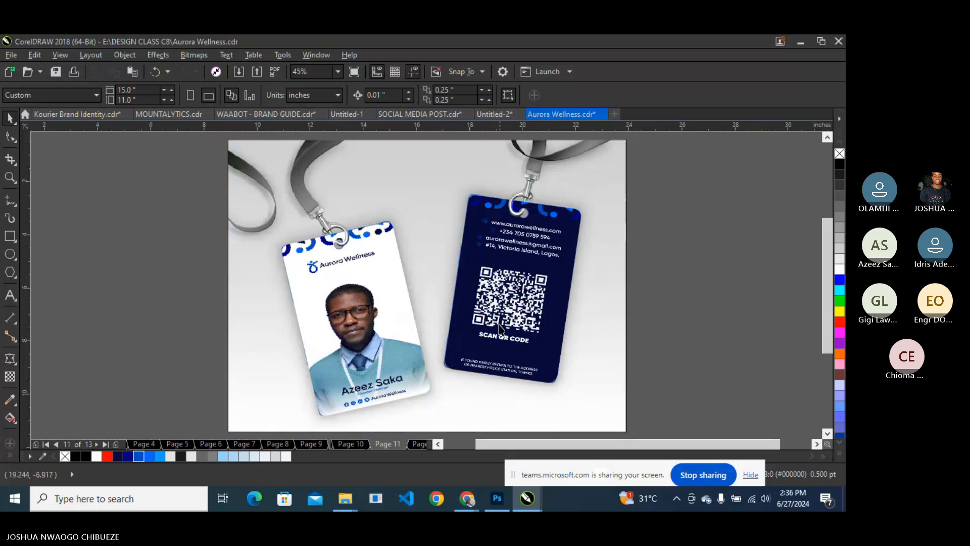
Open the clipped mockup for editing and reshape the back card's lower-left corner nodes to cover the photographed card's corner.
scroll(456, 383, up, 4)
scroll(424, 265, up, 1)
click(425, 265)
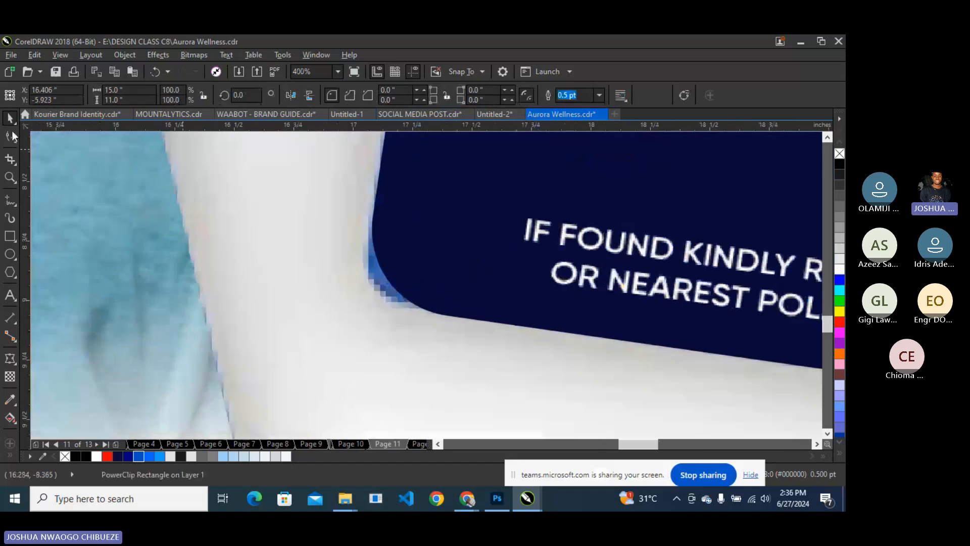
scroll(460, 295, down, 1)
double_click(435, 279)
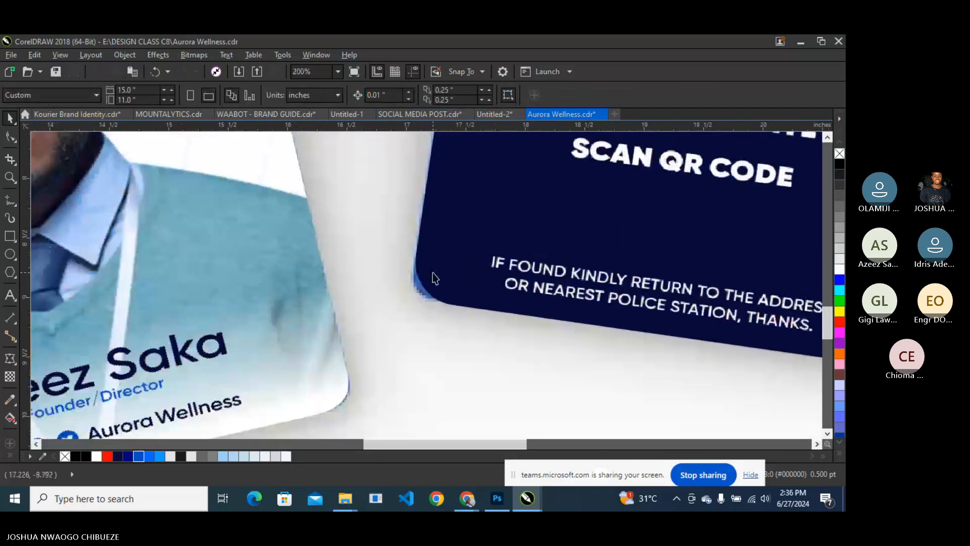
click(435, 279)
scroll(435, 278, down, 3)
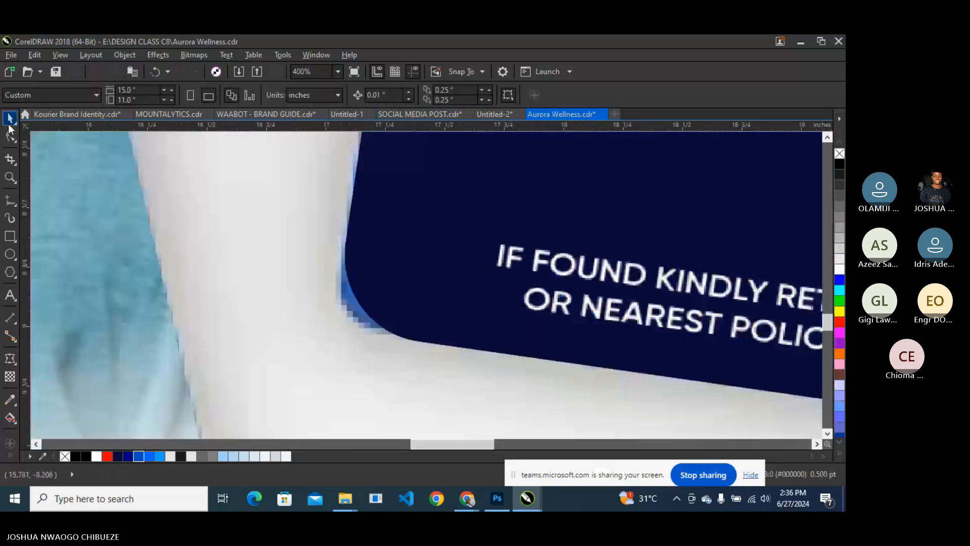
drag(420, 342, 375, 329)
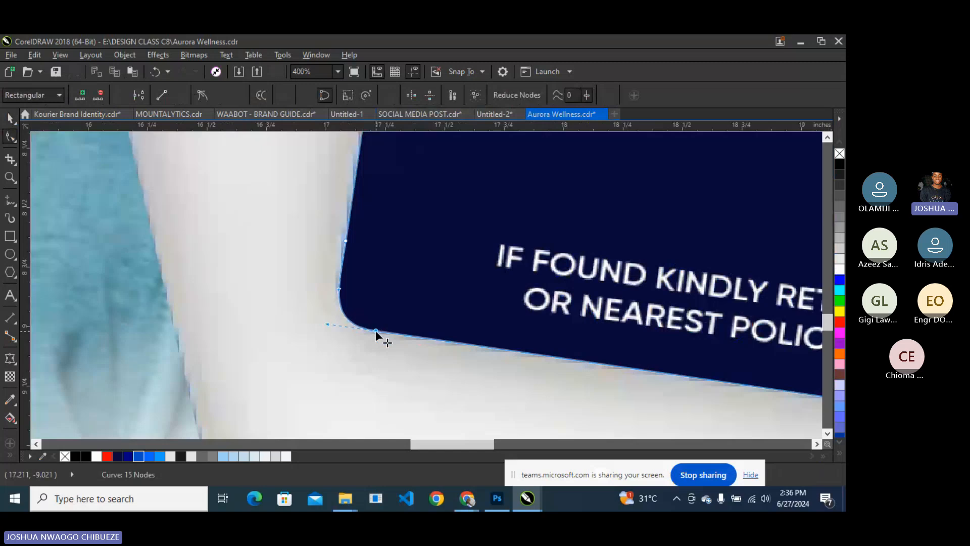
Reshape the back card's lower-right corner nodes to follow the photographed card's rounded edge.
scroll(375, 329, down, 3)
scroll(708, 349, up, 2)
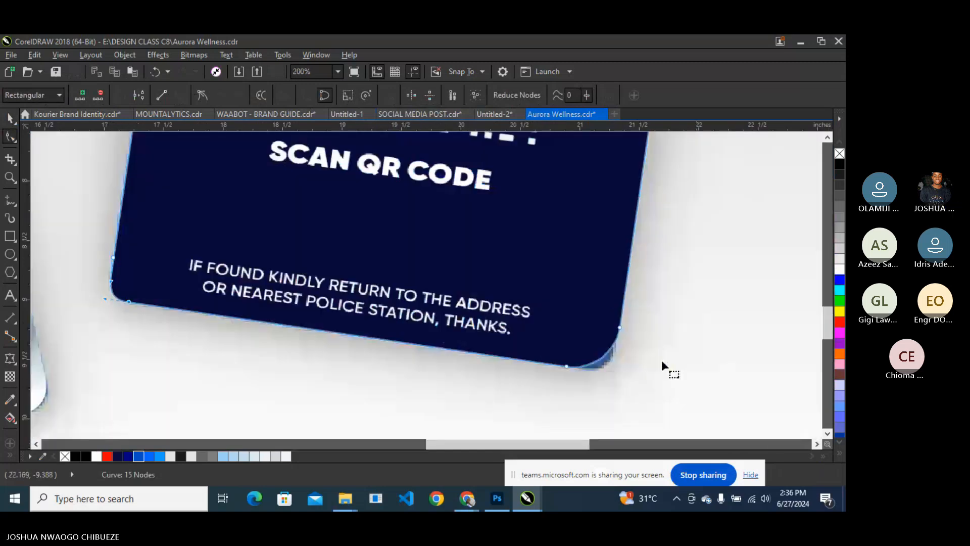
scroll(571, 369, up, 2)
drag(573, 368, 593, 372)
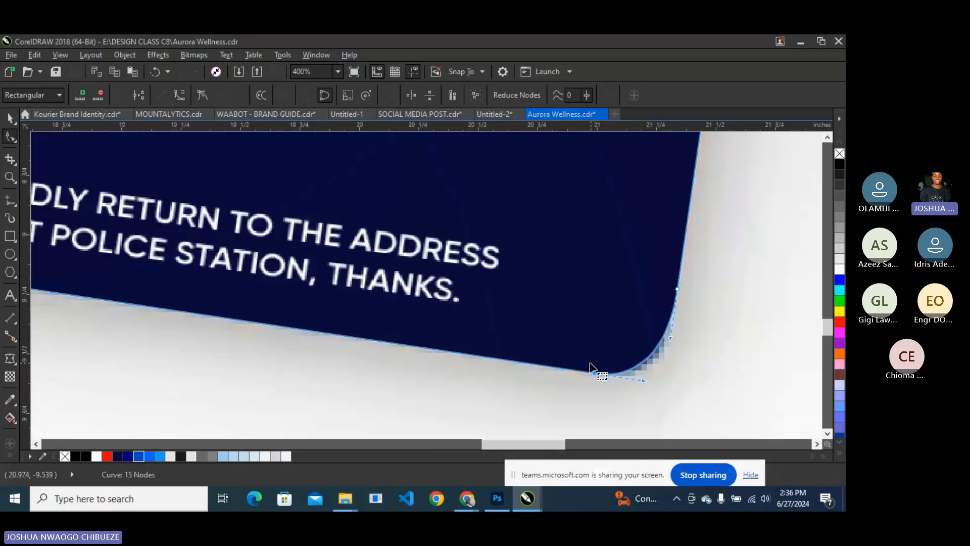
Adjust the nodes along the back card's upper edge and corners to match the card in the photo.
scroll(591, 368, down, 5)
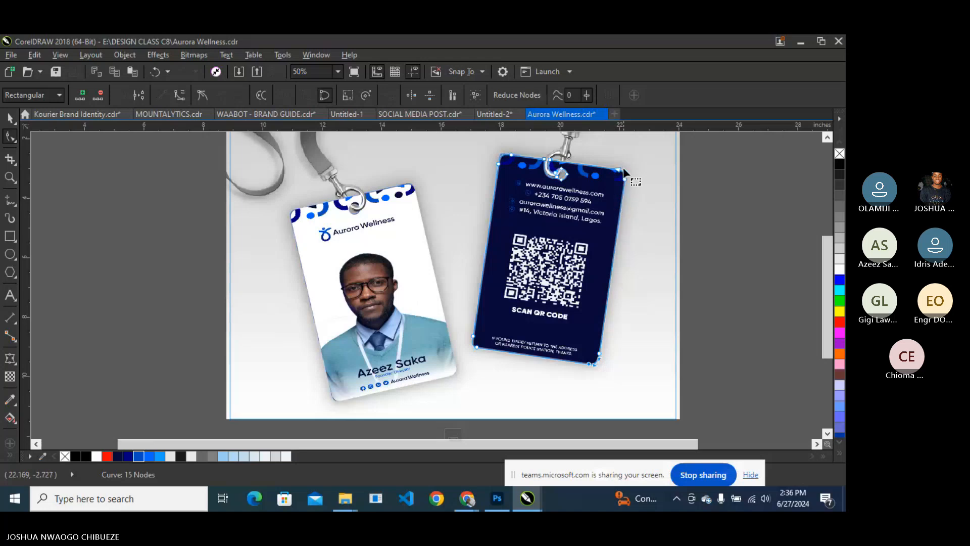
scroll(624, 168, up, 7)
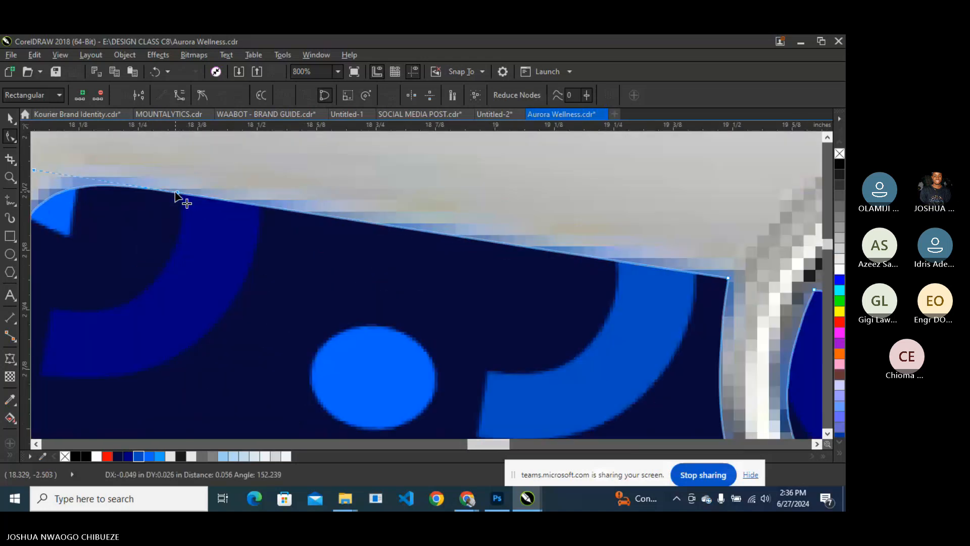
scroll(180, 193, down, 1)
scroll(177, 187, down, 1)
Finish editing the clipped mockup and remove the outline of the page-sized frame.
click(11, 119)
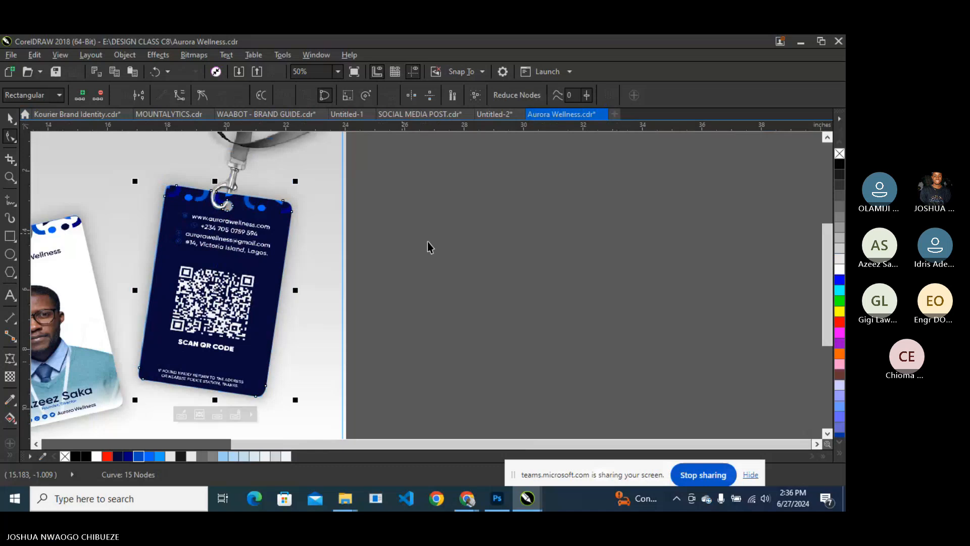
click(428, 242)
click(337, 71)
click(318, 90)
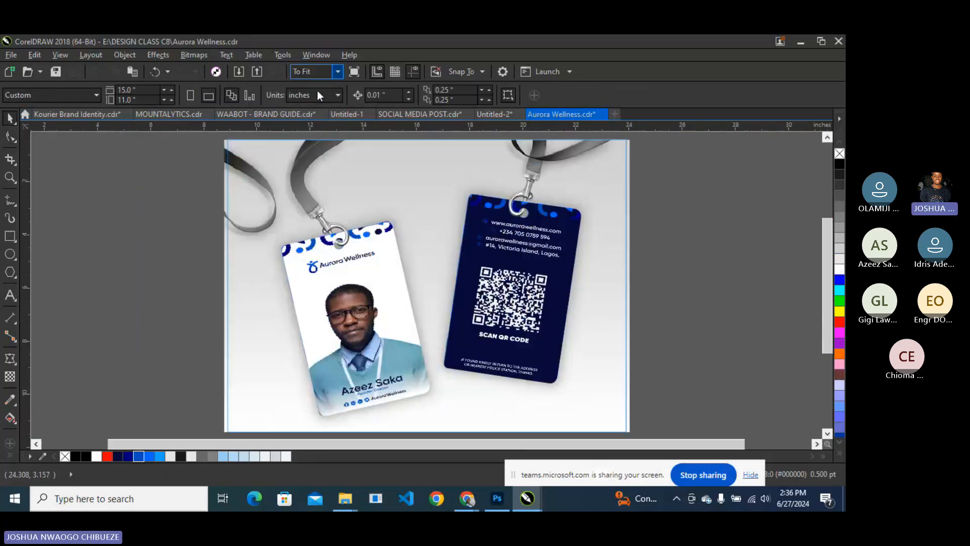
scroll(442, 291, down, 1)
click(434, 389)
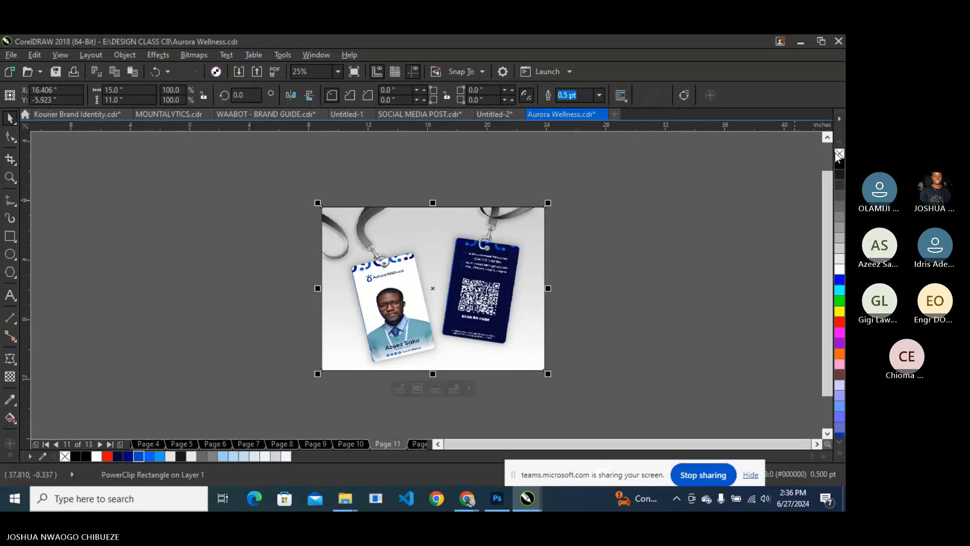
click(724, 186)
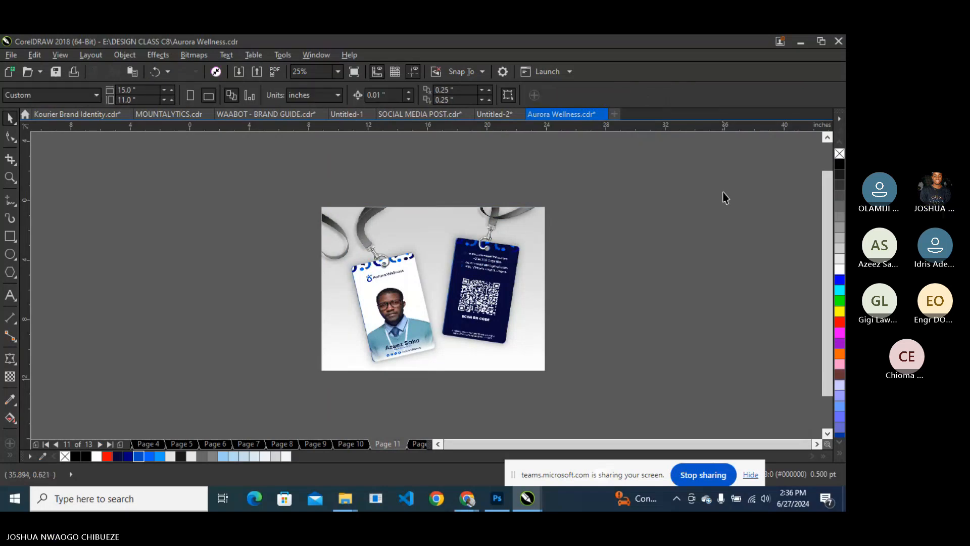
Copy the grouped Brand Identity Guideline footer from page 9.
key(Page_Up)
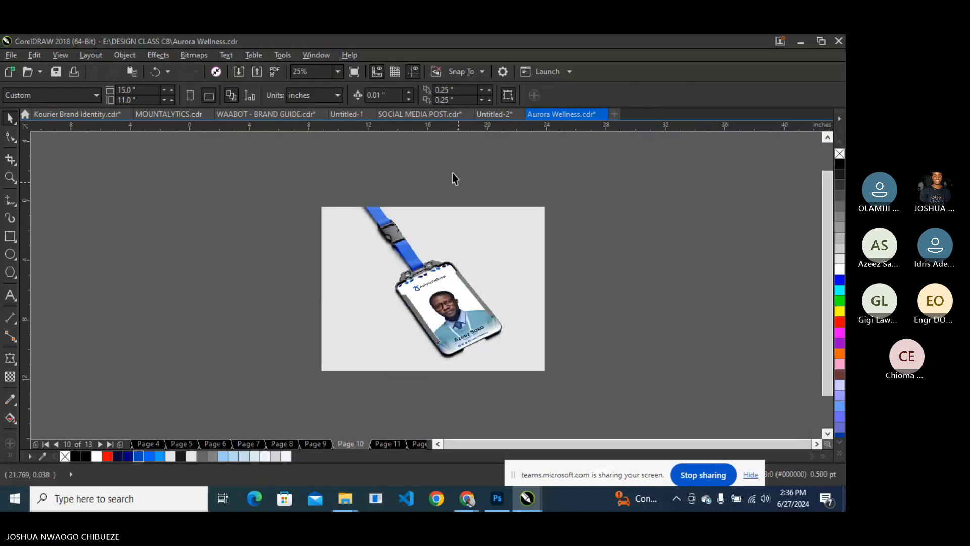
click(345, 77)
key(Page_Up)
key(Page_Up)
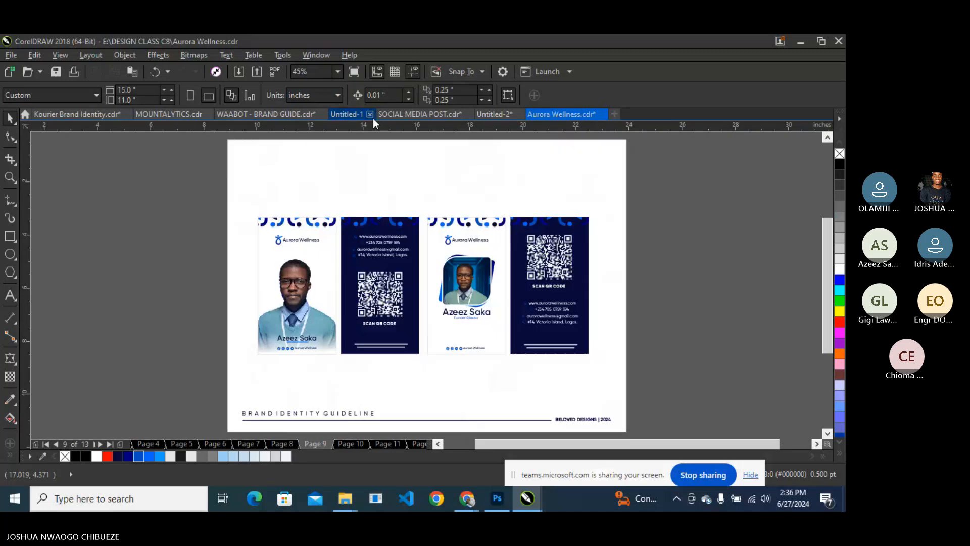
key(Page_Down)
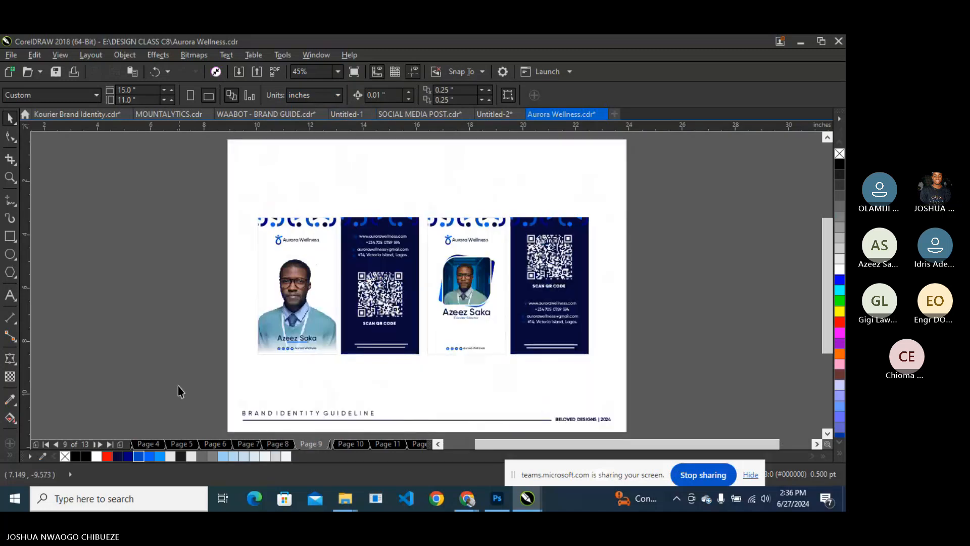
drag(178, 390, 635, 436)
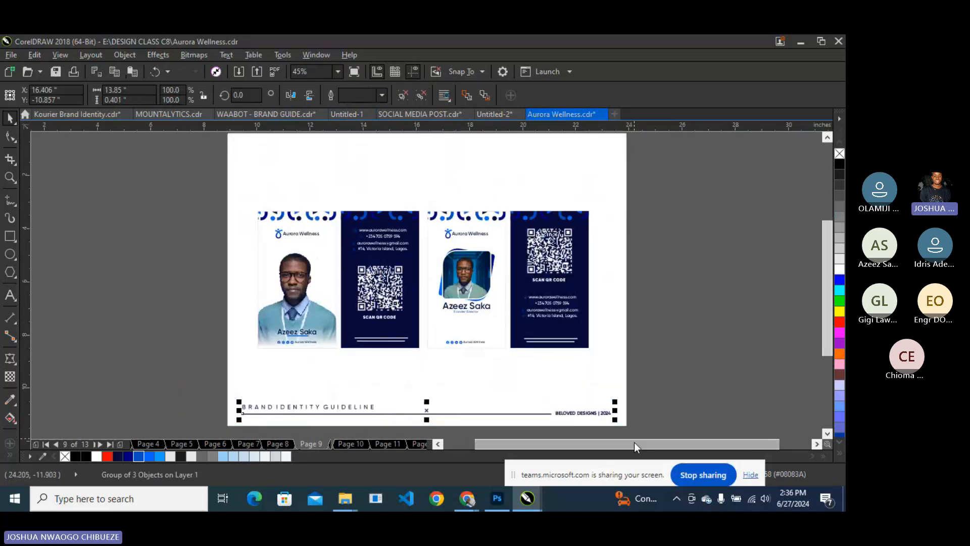
Paste the footer group in the same position on mockup pages 10 and 11.
key(Page_Down)
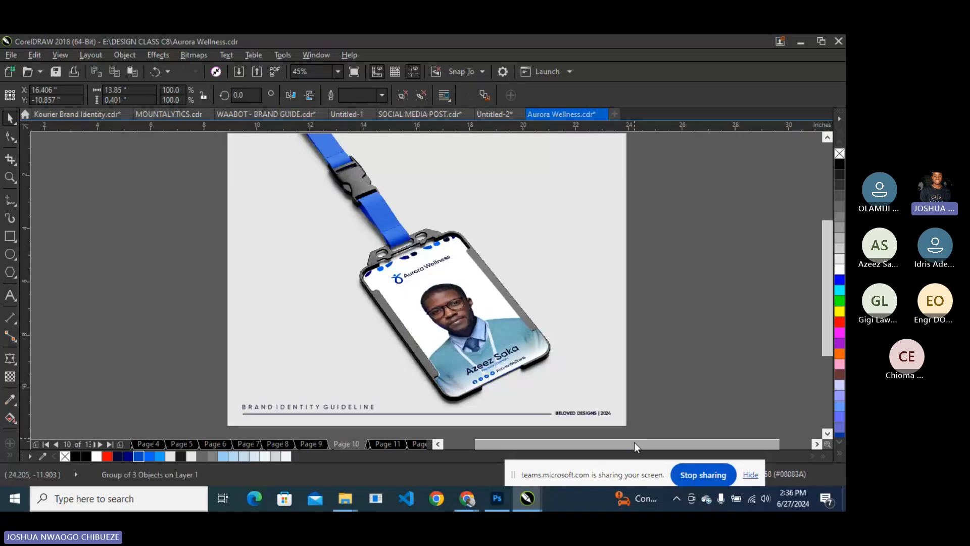
key(Page_Down)
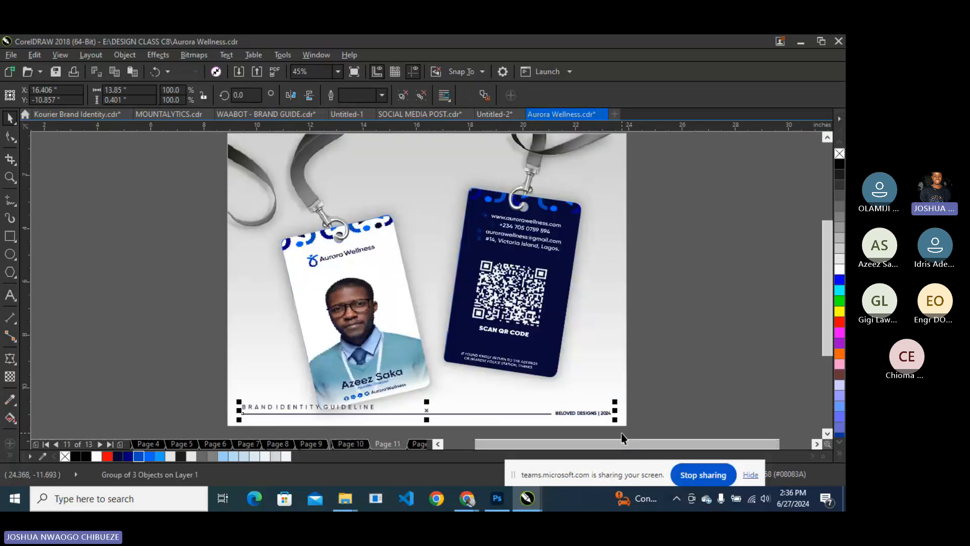
scroll(327, 313, down, 2)
click(334, 78)
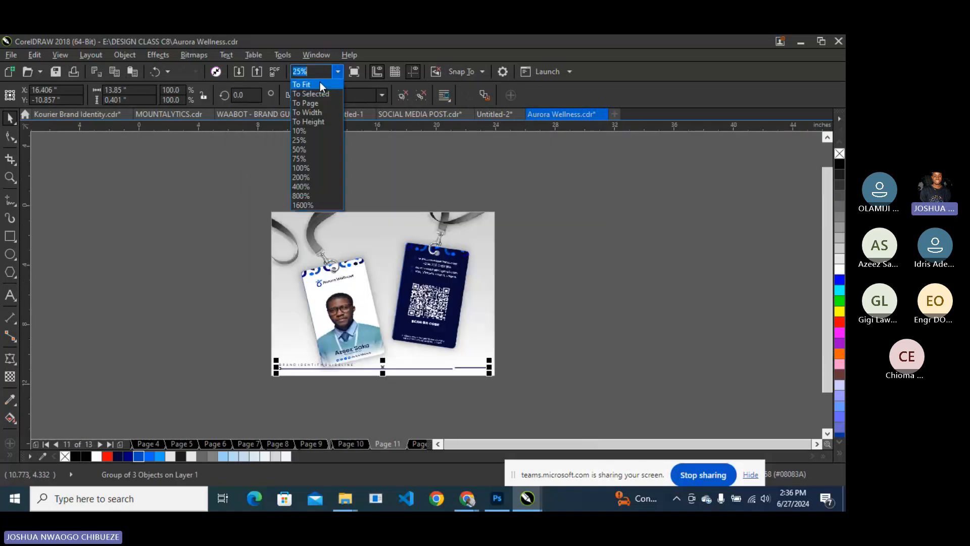
click(321, 84)
click(178, 243)
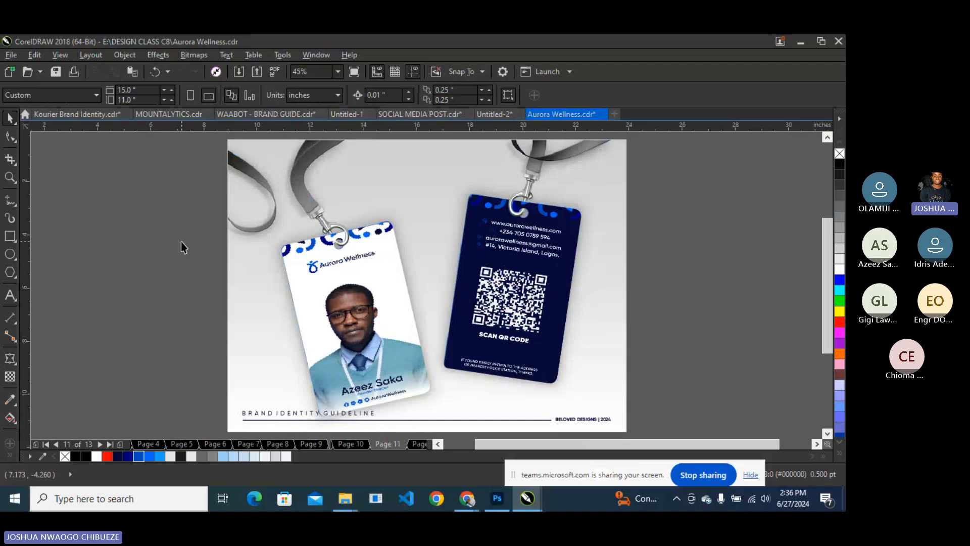
Review the guideline pages from the business card pattern on page 7 through the cardholder mockup on page 10.
key(Page_Up)
key(Page_Up)
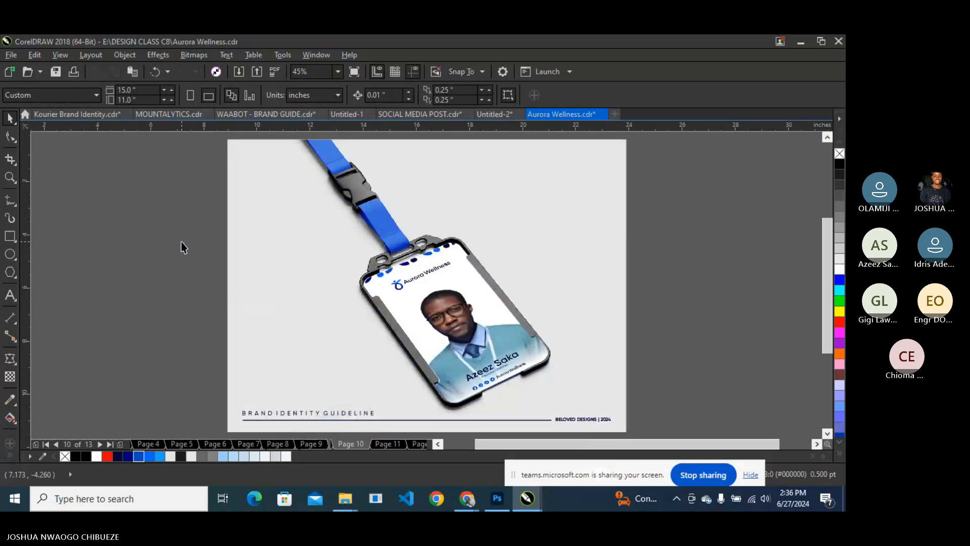
key(Page_Up)
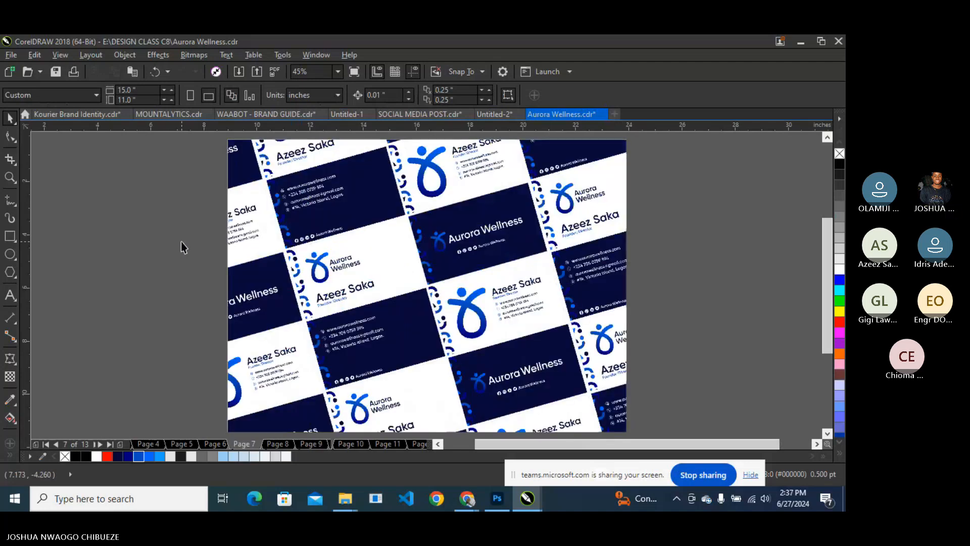
key(Page_Down)
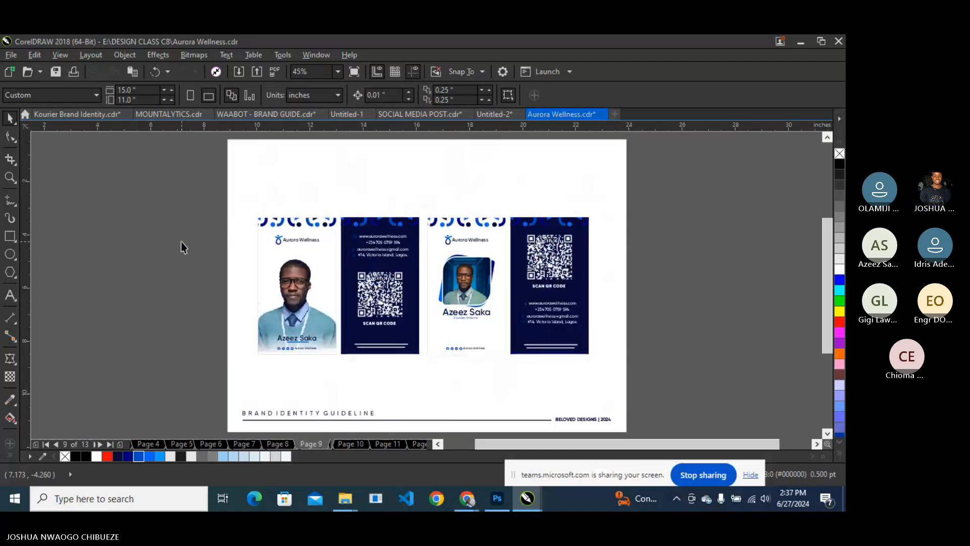
key(Page_Down)
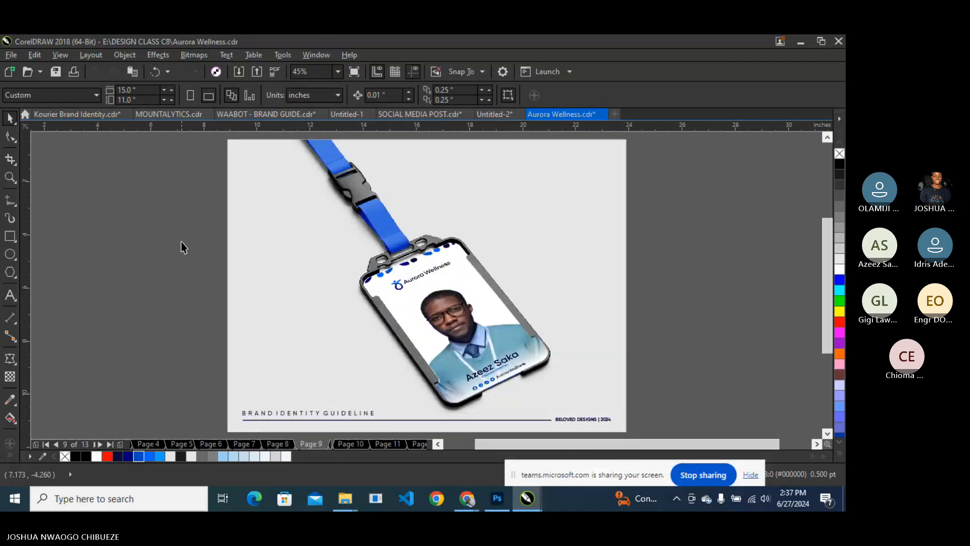
Review the guideline pages between the logo concept on page 5 and the wellness photo layout on page 12.
key(Page_Down)
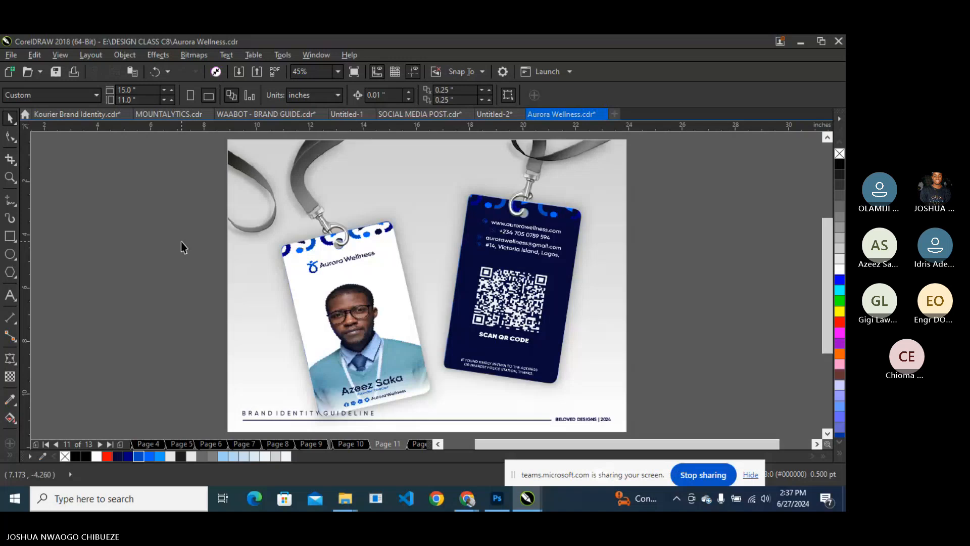
key(Page_Up)
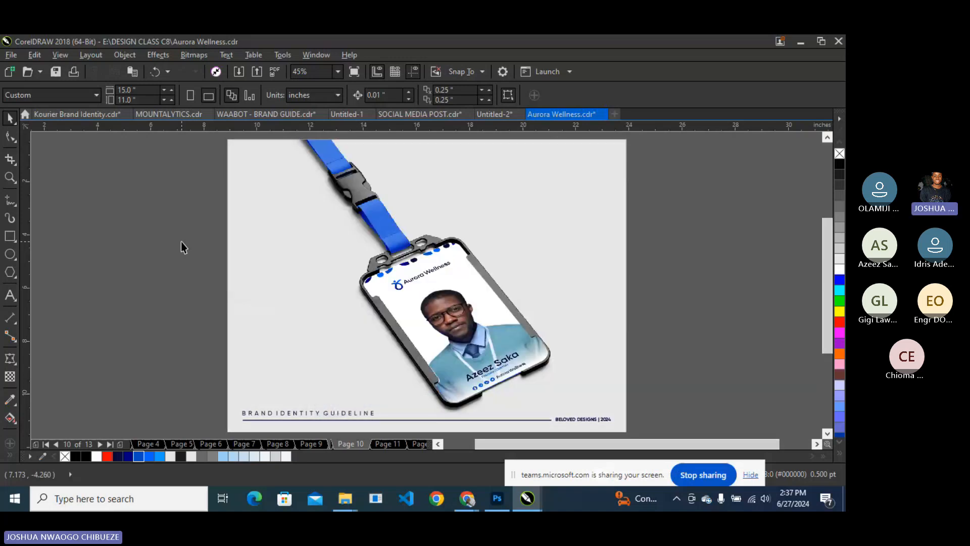
key(Page_Up)
key(Page_Up)
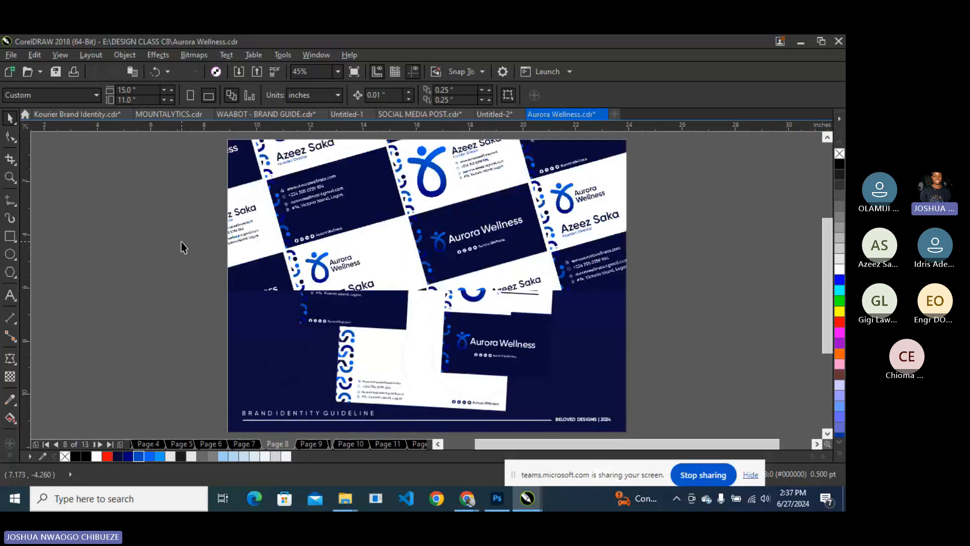
key(Page_Up)
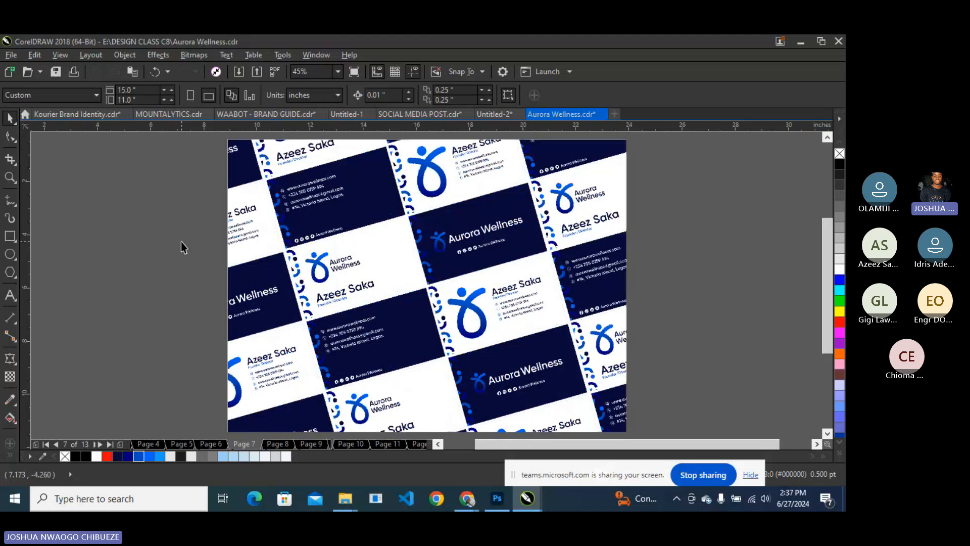
key(Page_Up)
key(Page_Up)
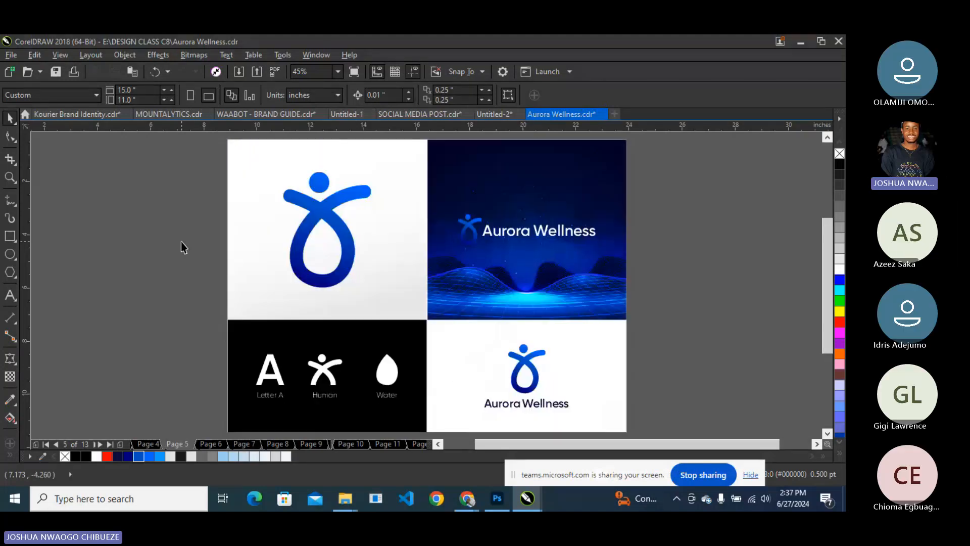
key(Page_Down)
key(Page_Down)
key(Page_Down)
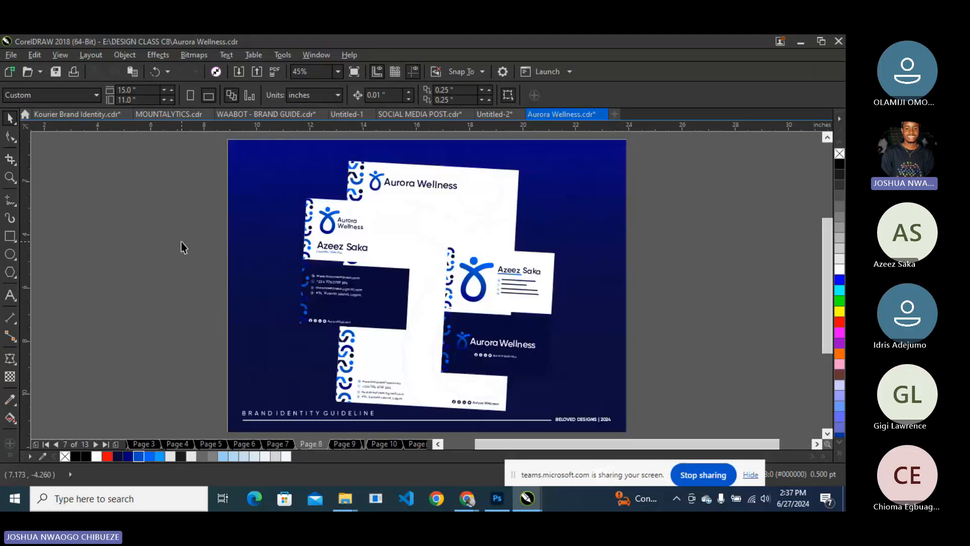
key(Page_Down)
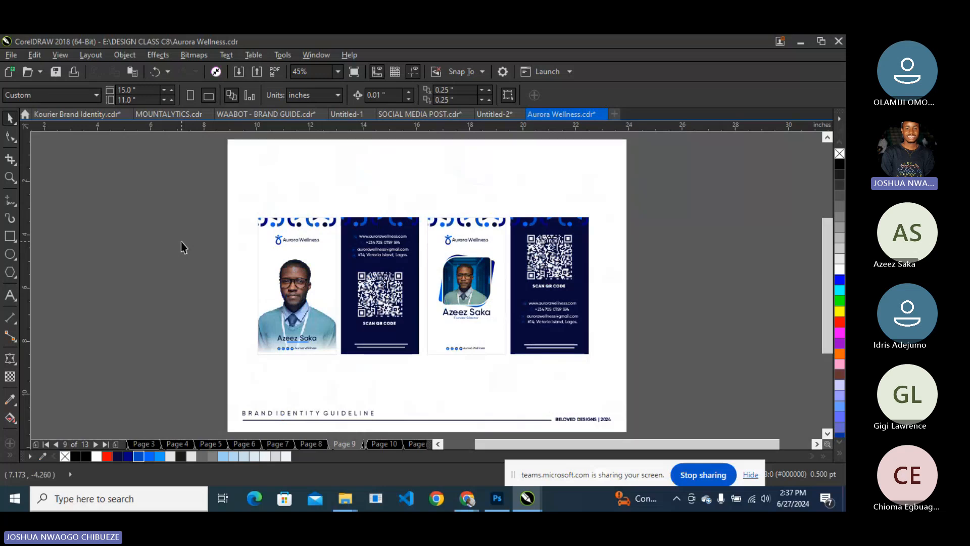
key(Page_Up)
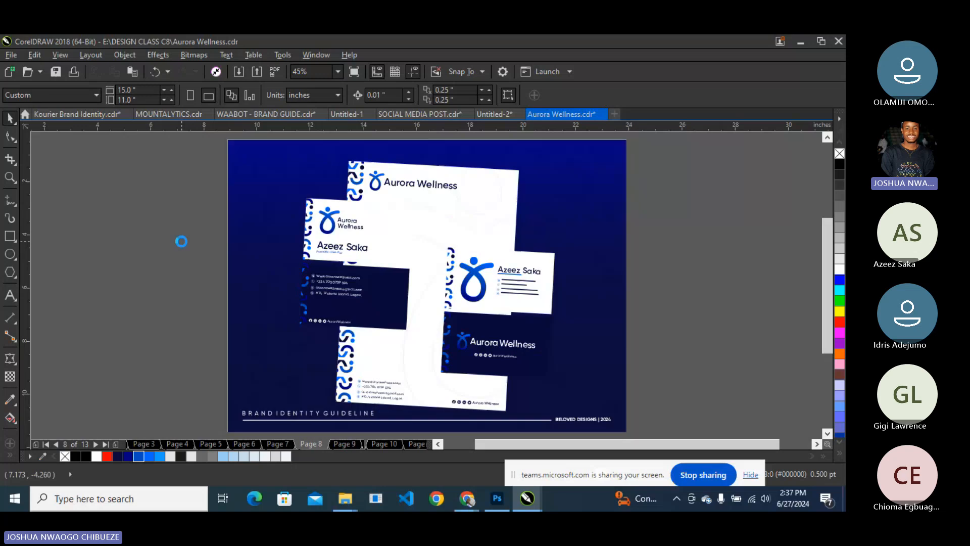
key(Page_Down)
key(Page_Down)
key(Page_Down)
key(Page_Down)
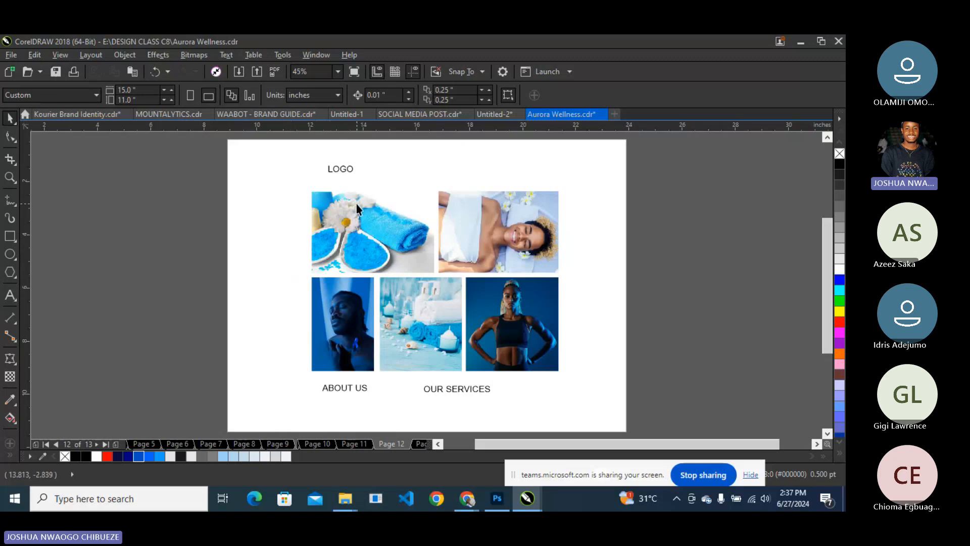
click(335, 171)
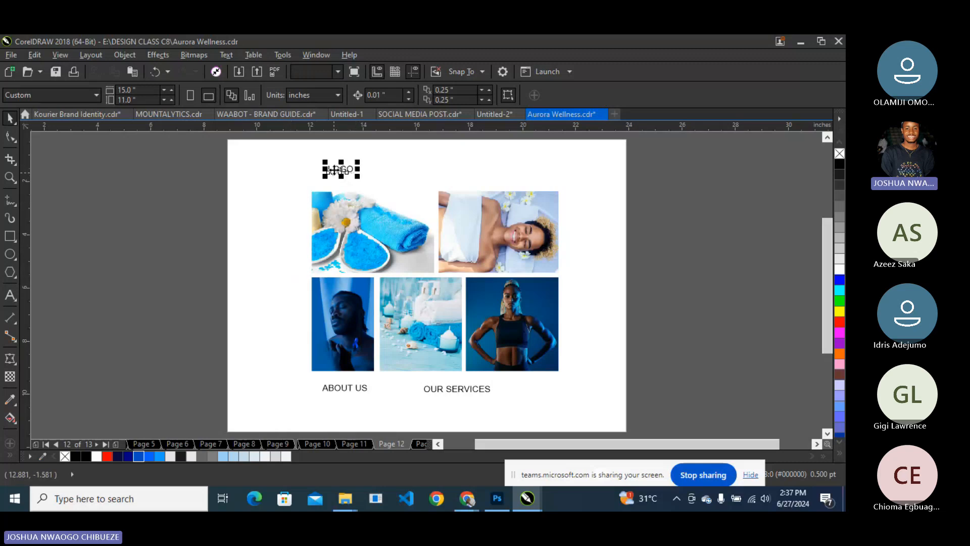
key(Delete)
key(ctrl+z)
Scale the five wellness photos on page 12 down together to about 6.12 × 4.45 in and shift them up below the LOGO text.
click(346, 224)
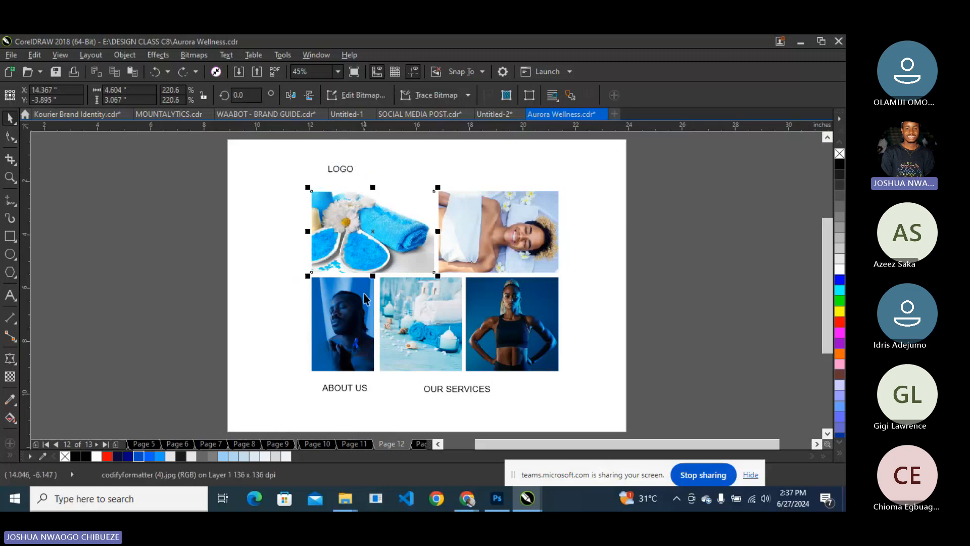
shift+click(345, 314)
shift+click(422, 316)
shift+click(507, 311)
shift+click(477, 235)
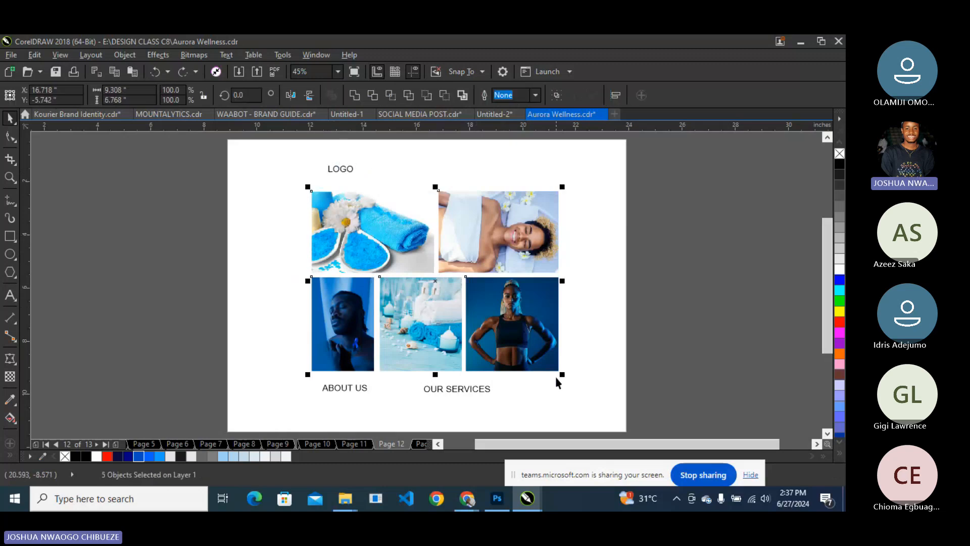
drag(561, 374, 522, 355)
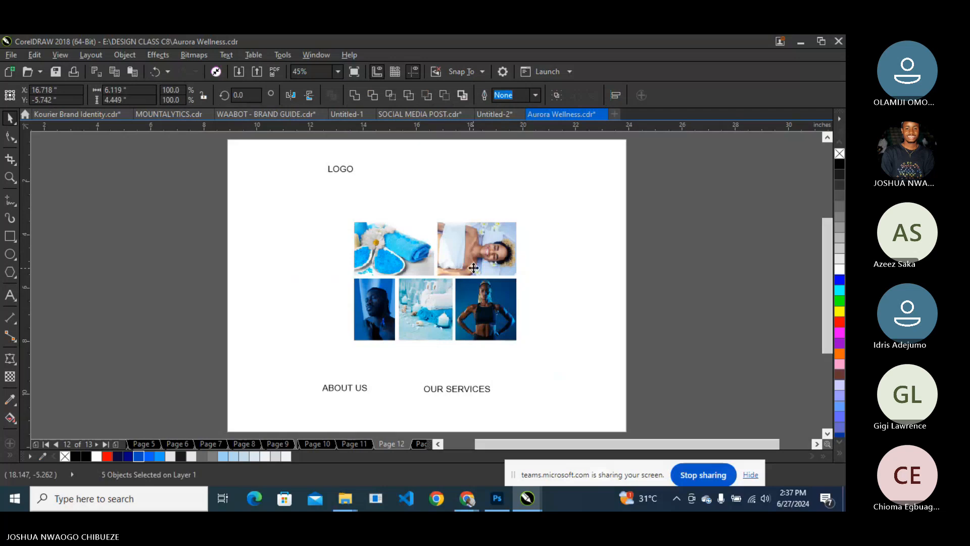
drag(469, 270, 444, 255)
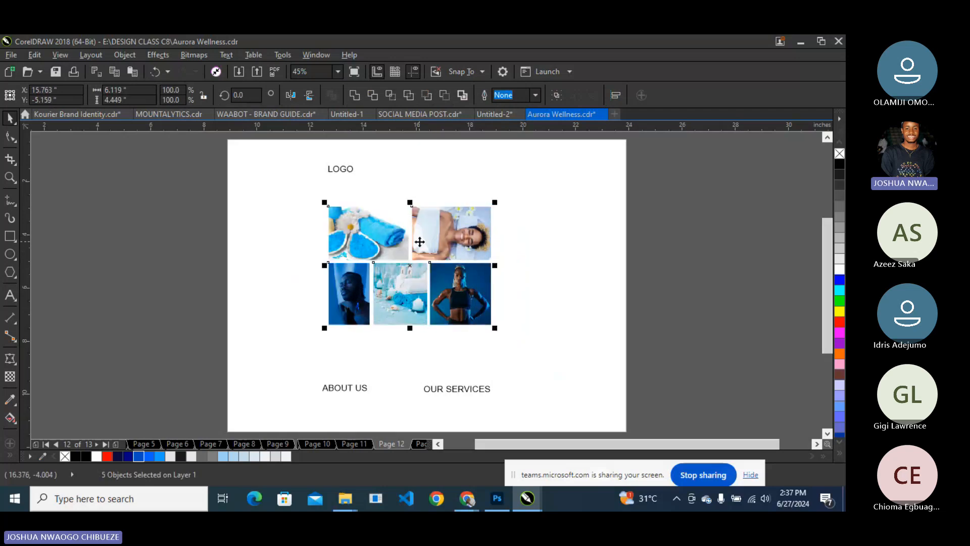
Draw a rectangle about 8.06 × 7.83 in around the LOGO text and the five photos on page 12.
scroll(420, 242, up, 3)
scroll(420, 244, down, 2)
click(732, 210)
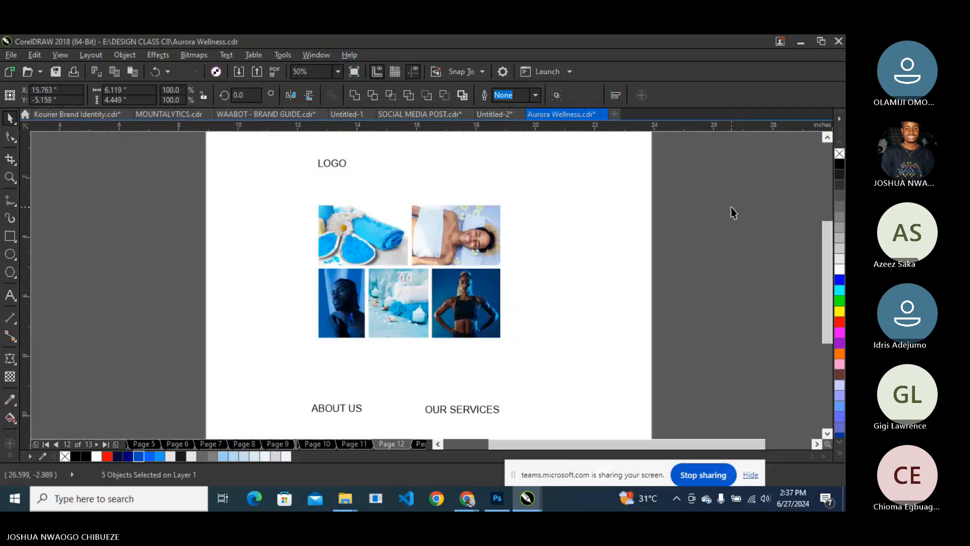
click(11, 236)
drag(305, 156, 545, 388)
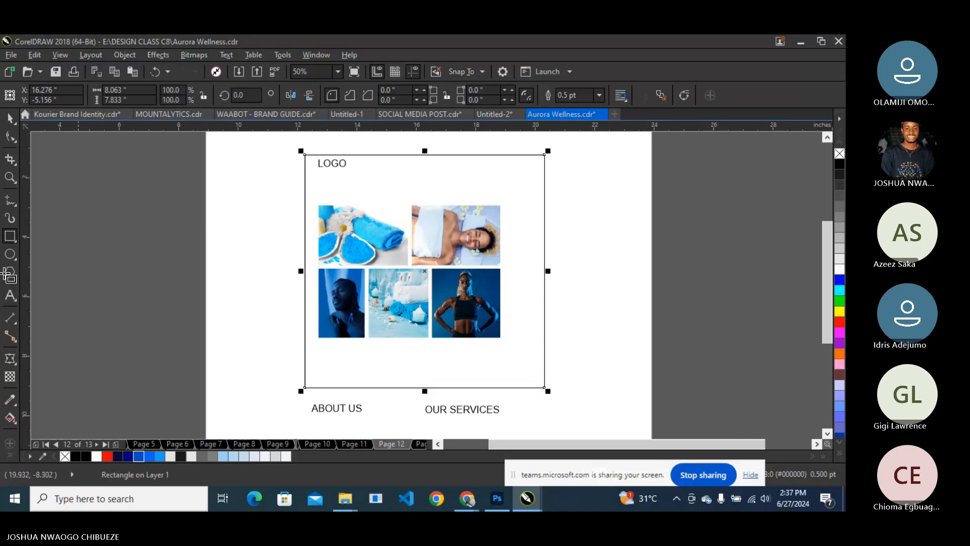
click(10, 119)
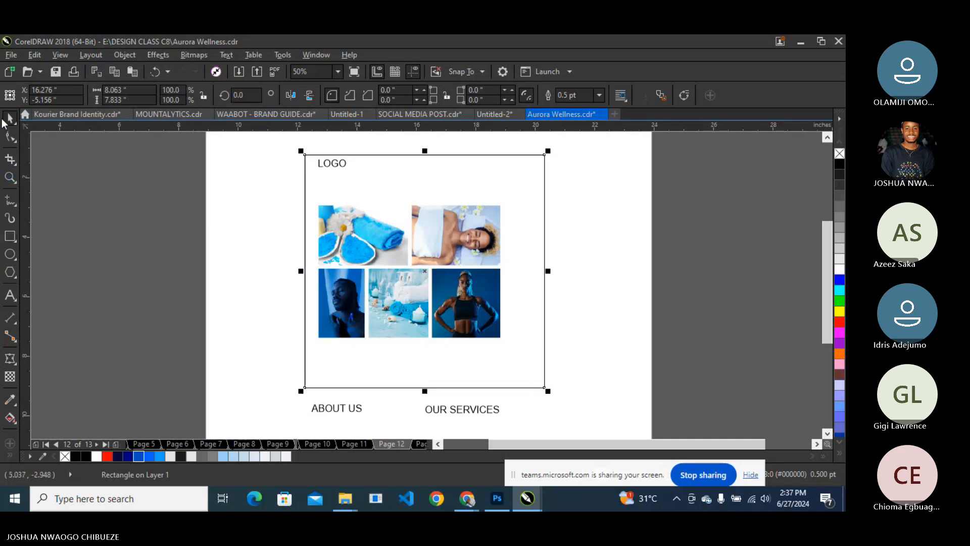
click(194, 217)
Enlarge the five photos together to about 6.79 × 4.94 in and nudge them into place inside the rectangle.
click(360, 225)
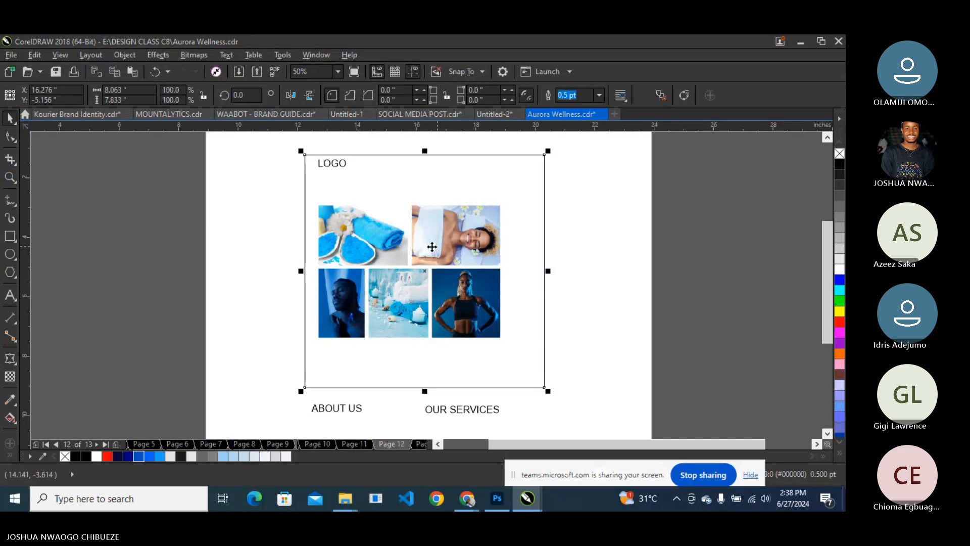
drag(182, 346, 167, 361)
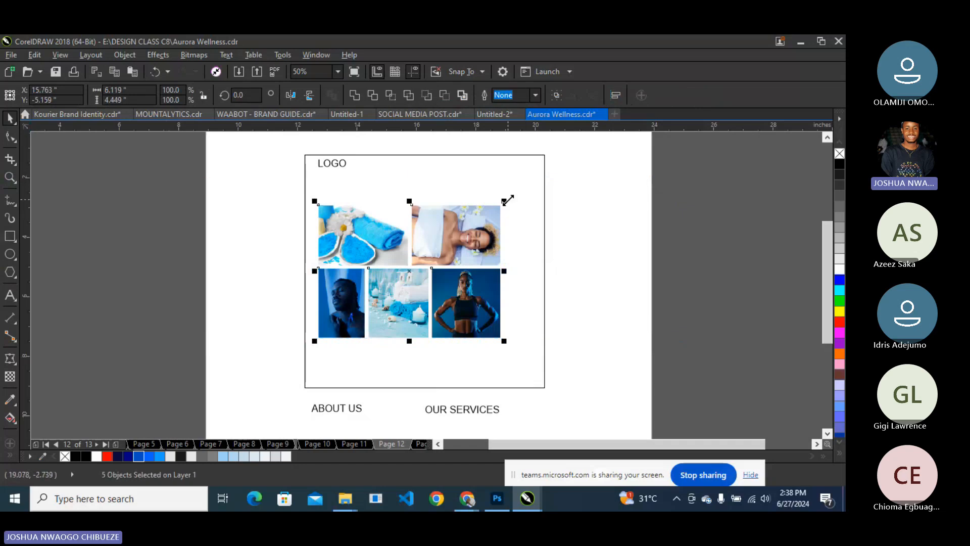
drag(504, 201, 533, 198)
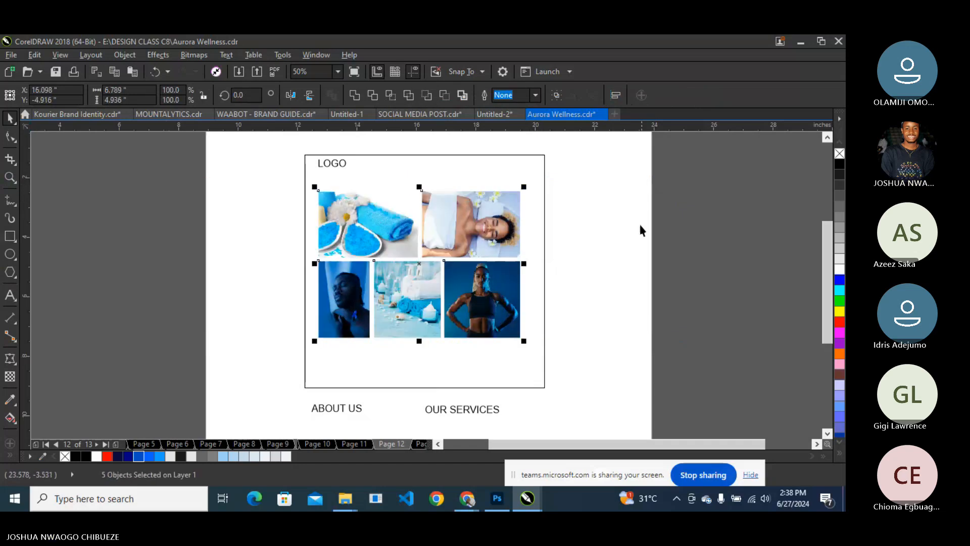
drag(492, 256, 494, 256)
shift+click(535, 240)
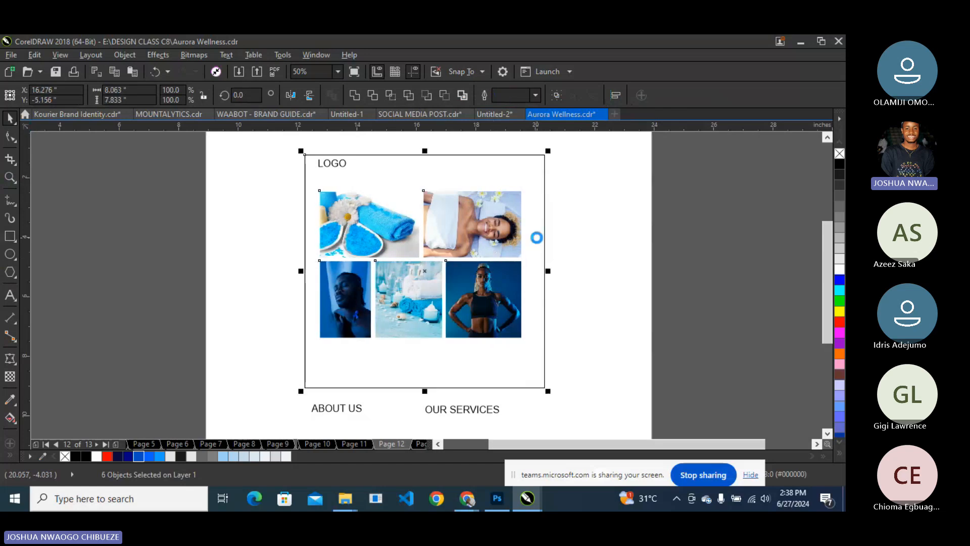
key(c)
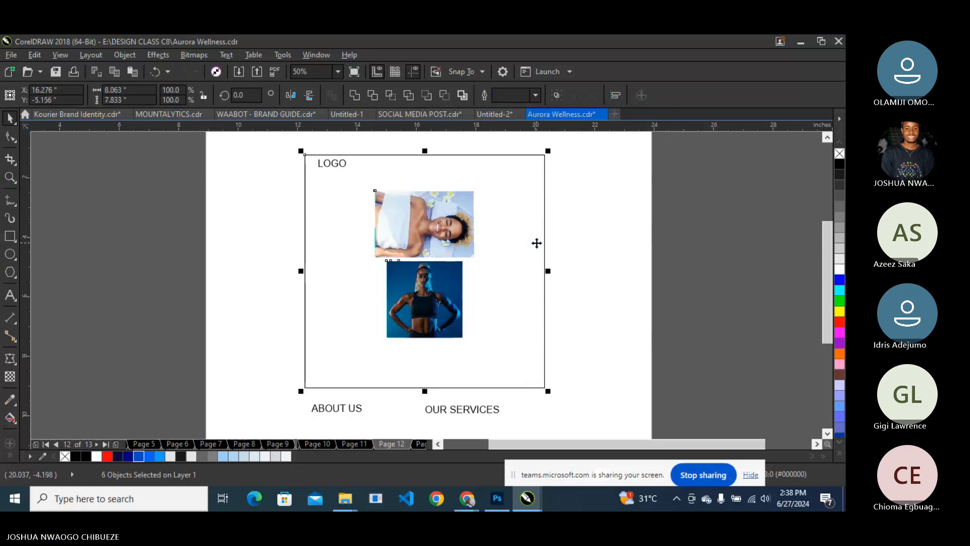
key(ctrl+z)
Group the five photos and centre the group horizontally within the surrounding rectangle.
click(643, 198)
drag(717, 172, 274, 347)
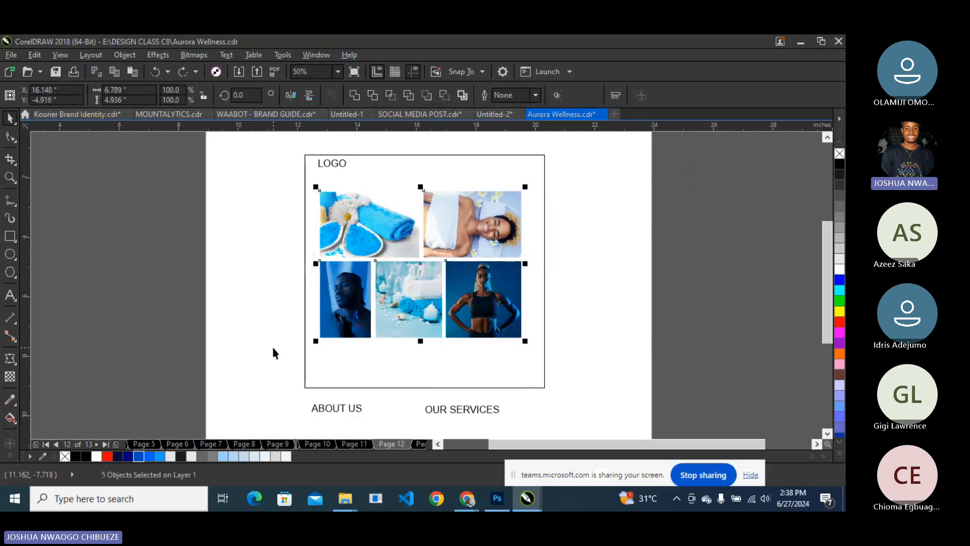
key(ctrl+g)
shift+click(373, 178)
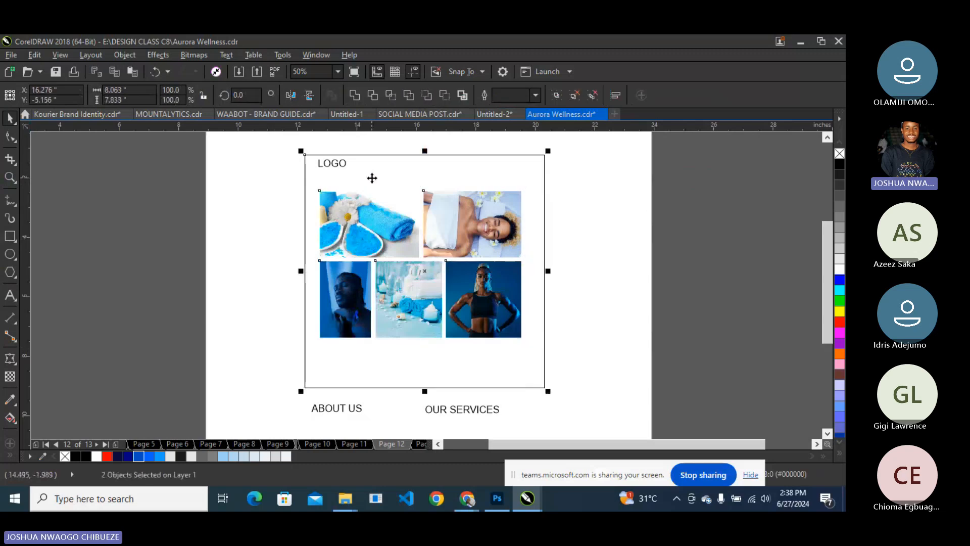
key(e)
key(ctrl+z)
key(c)
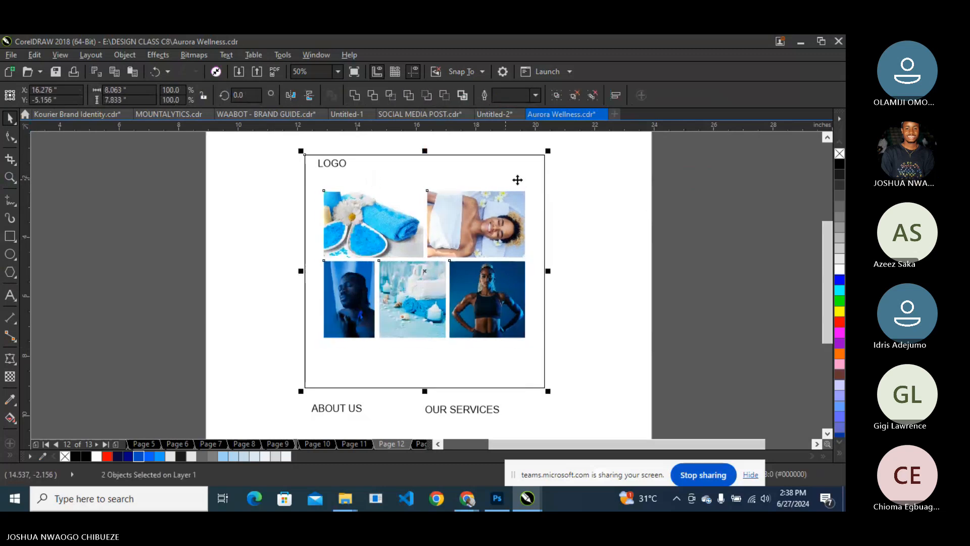
click(699, 208)
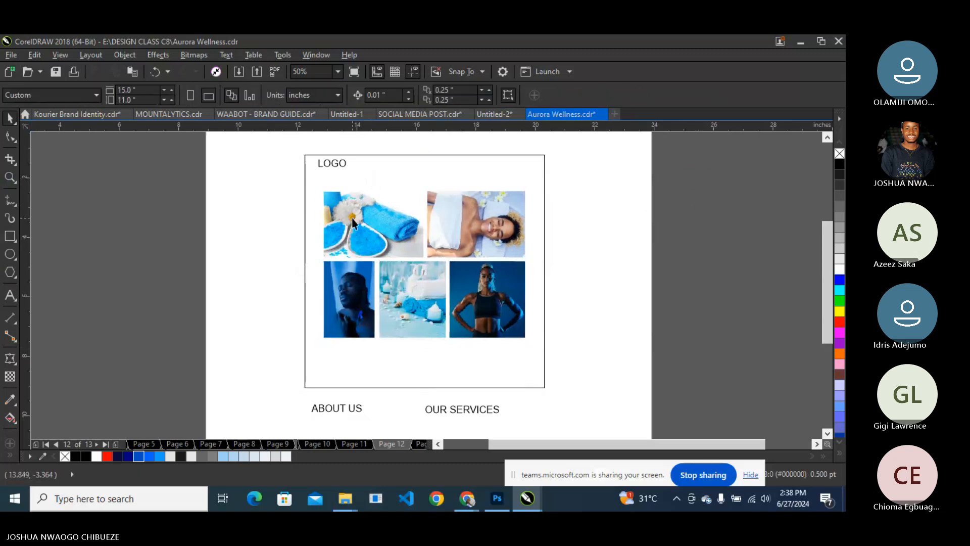
click(311, 187)
scroll(321, 277, down, 1)
scroll(283, 273, up, 1)
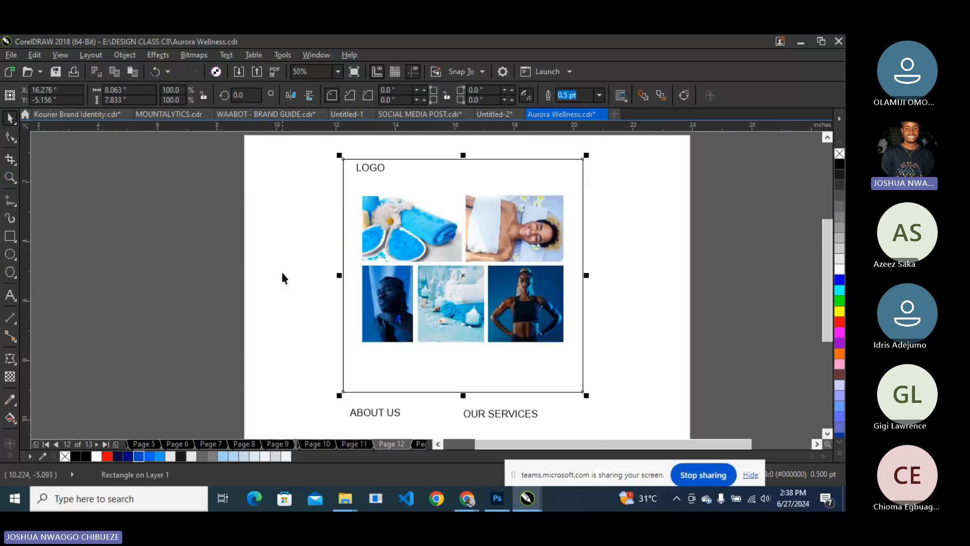
Ungroup the right-hand business card front and back on page 6.
key(Page_Up)
key(Page_Up)
key(Page_Up)
key(Page_Up)
key(Page_Up)
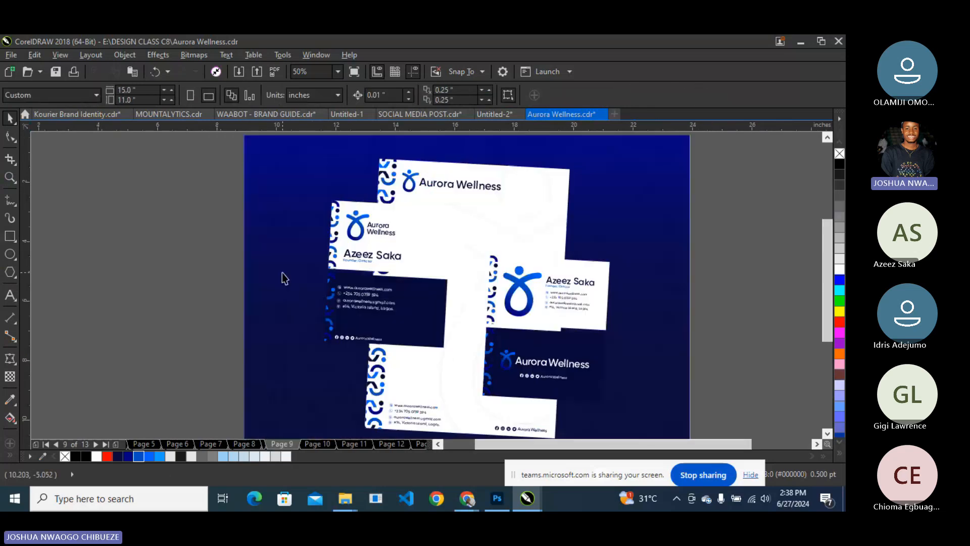
key(Page_Up)
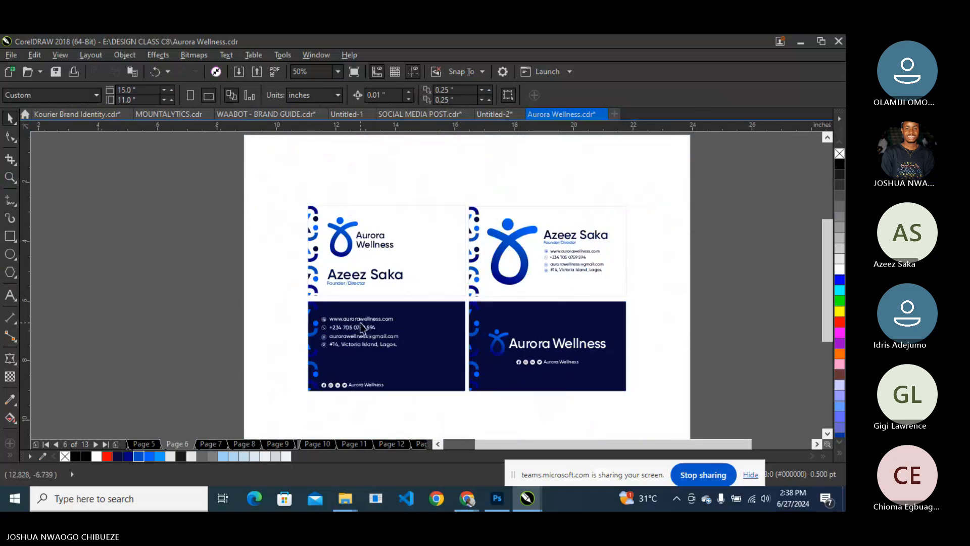
double_click(497, 336)
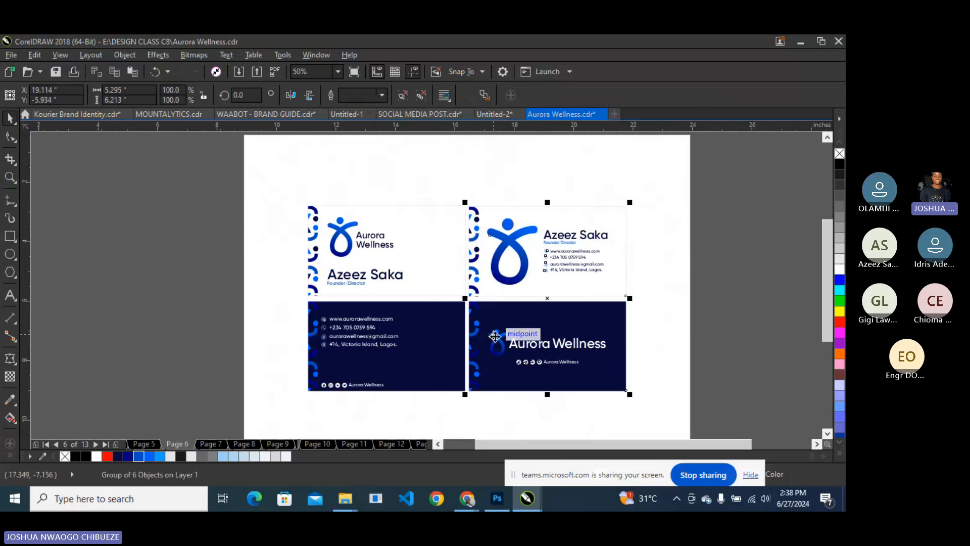
right_click(495, 336)
click(520, 211)
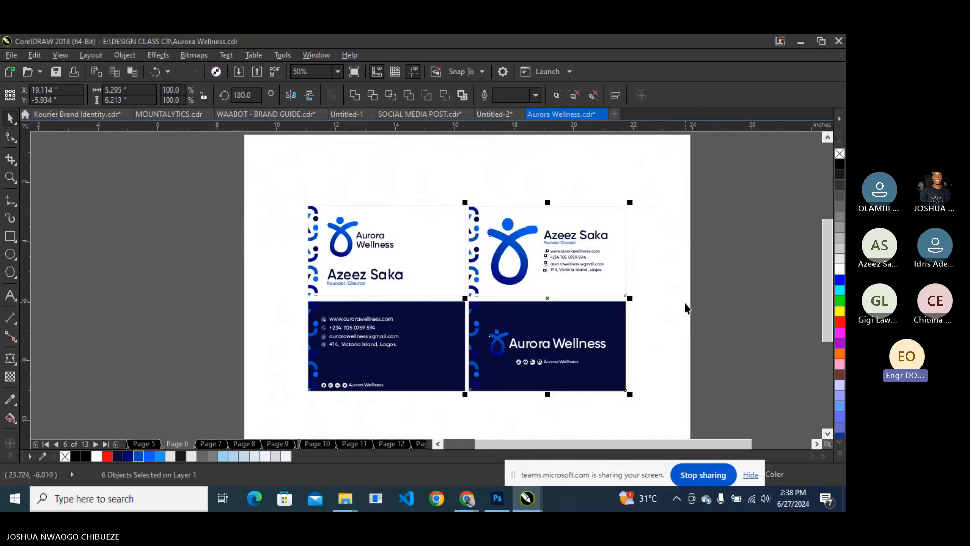
click(685, 308)
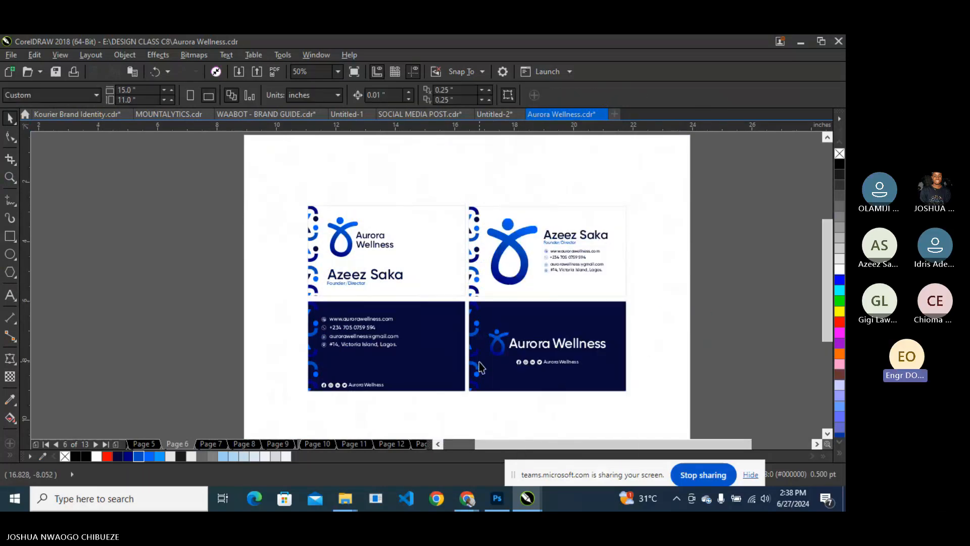
Copy the grouped left-hand business card front and back from page 6 and paste it onto page 12.
click(385, 272)
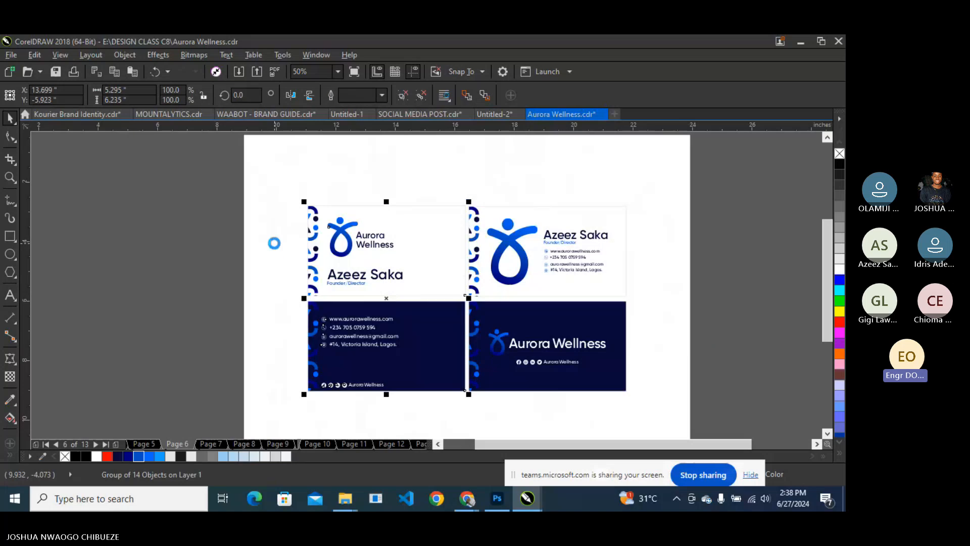
key(Page_Down)
key(Page_Down)
key(Page_Down)
key(Page_Down)
key(Page_Down)
key(Page_Down)
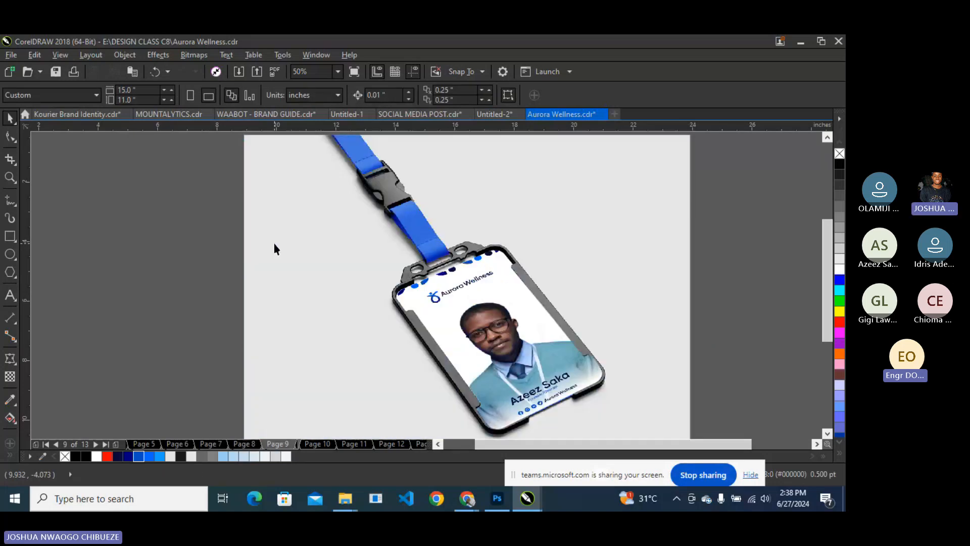
key(ctrl+v)
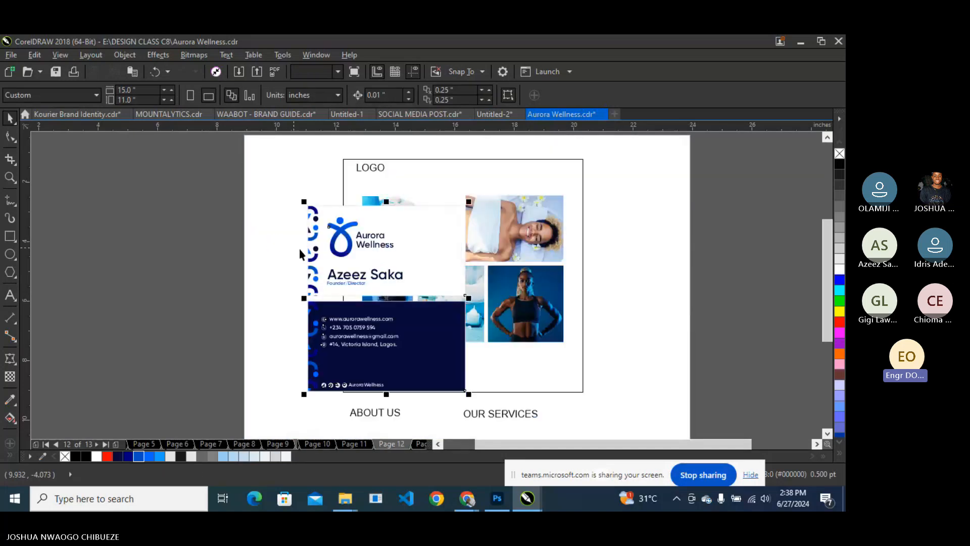
Move the pasted business card group clear of the layout rectangle, to the empty area beside it on page 12.
drag(371, 272, 196, 259)
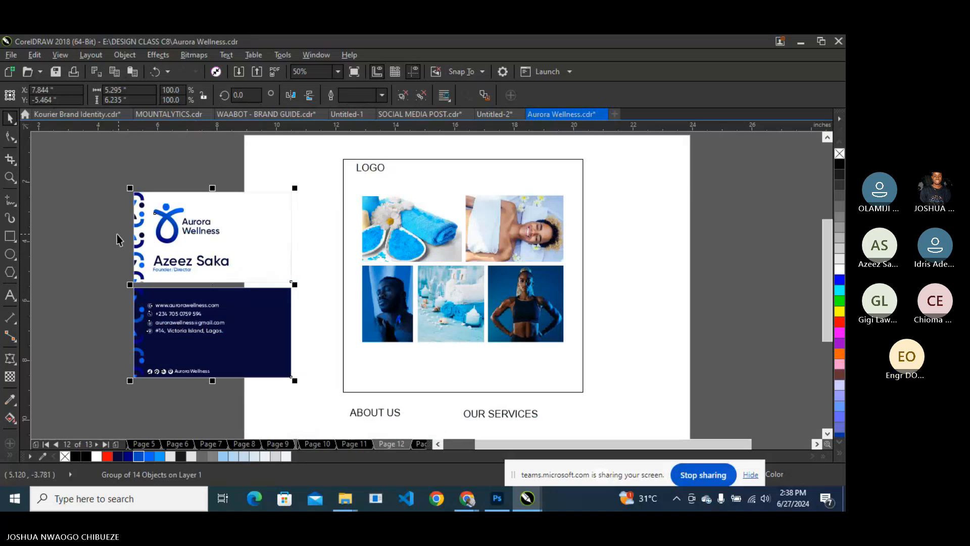
click(102, 235)
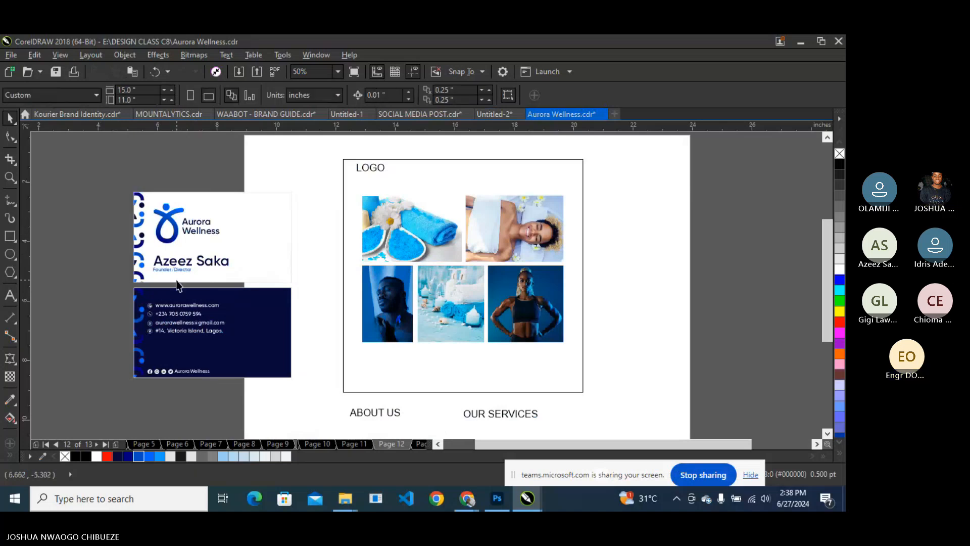
Copy the dark background rectangle of the right-hand business card back on page 6.
key(Page_Up)
key(Page_Up)
key(Page_Up)
key(Page_Up)
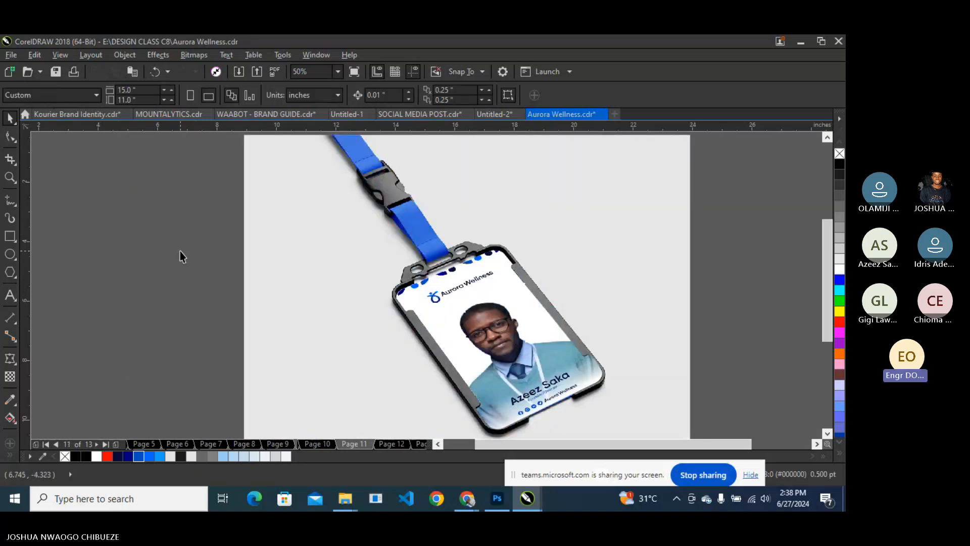
key(Page_Up)
key(Page_Up)
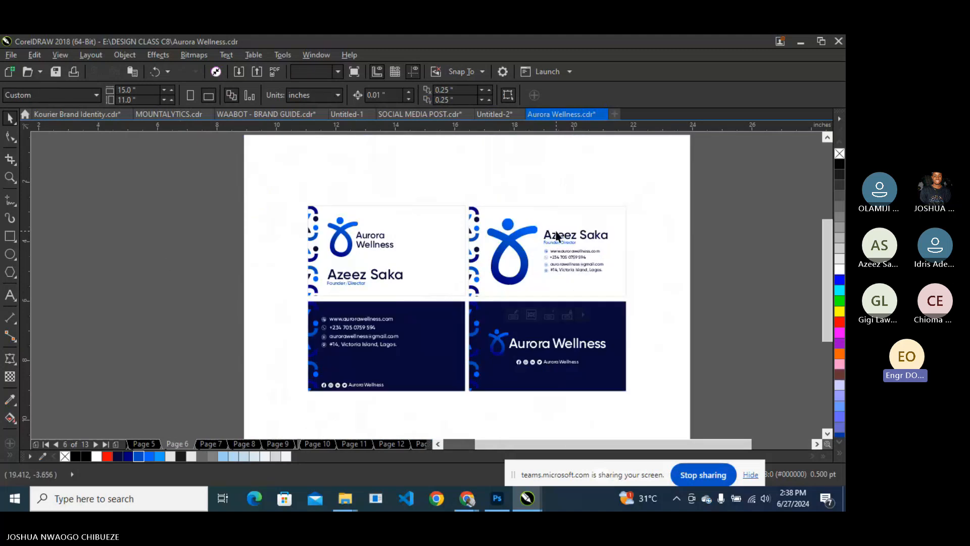
click(570, 339)
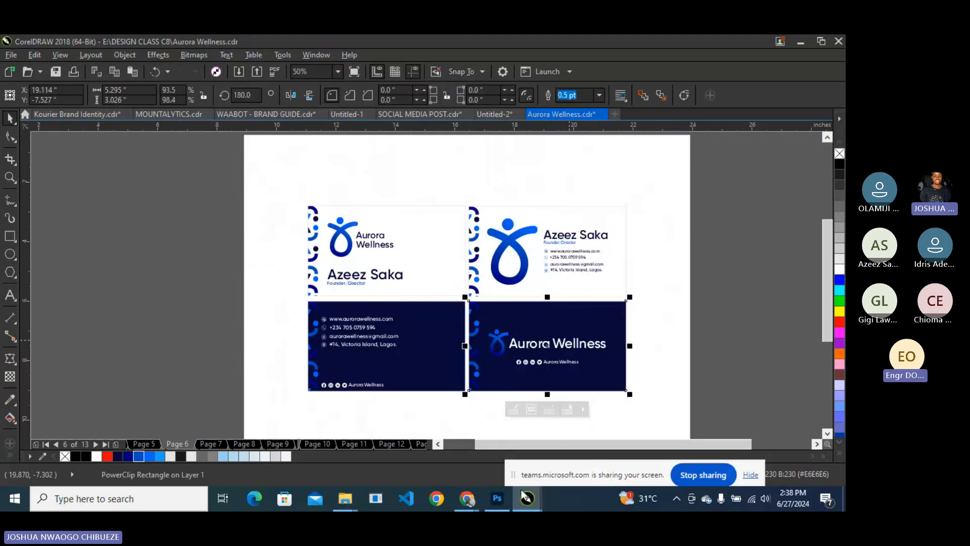
Switch to the Teams meeting in the browser, disable the unmuted attendee's microphone, and return to CorelDRAW.
click(394, 434)
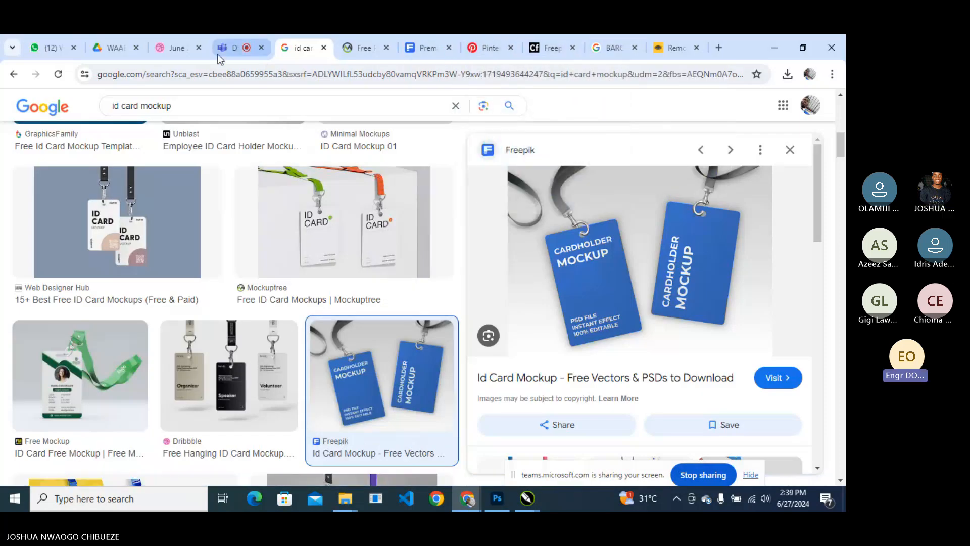
click(231, 47)
mouse_move(793, 340)
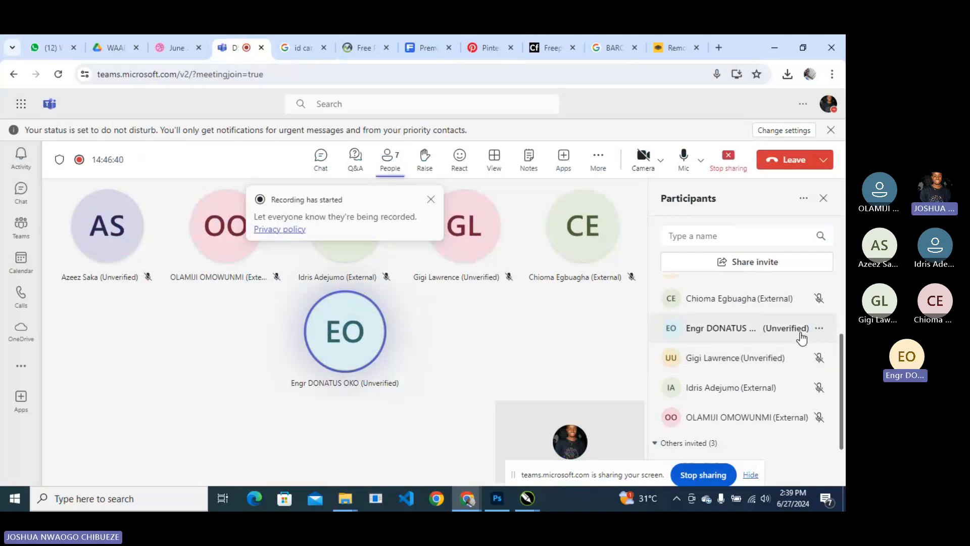
click(388, 169)
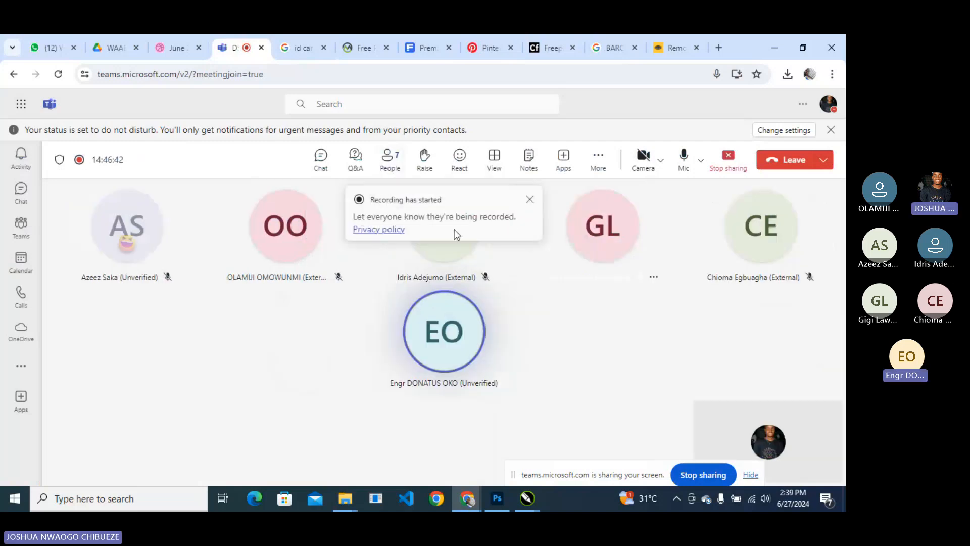
click(395, 161)
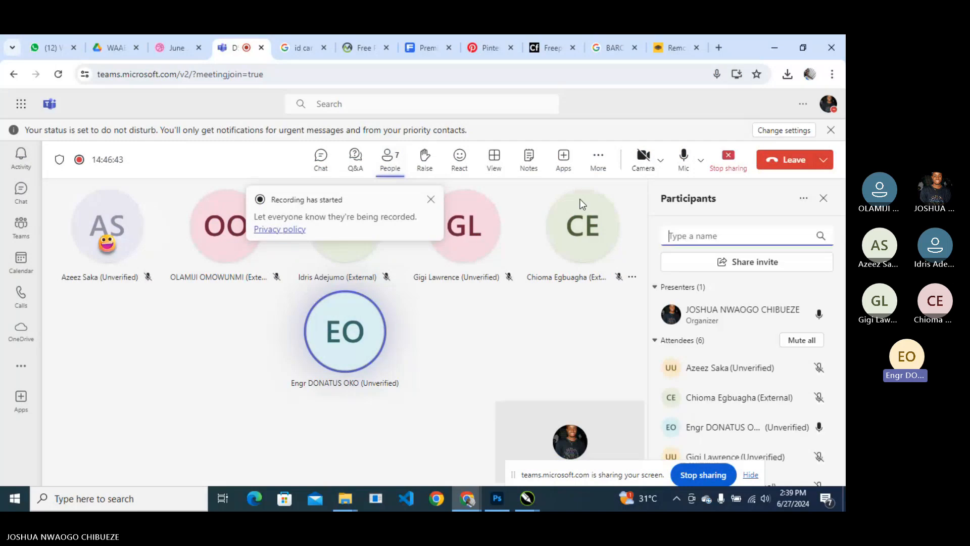
scroll(796, 405, down, 2)
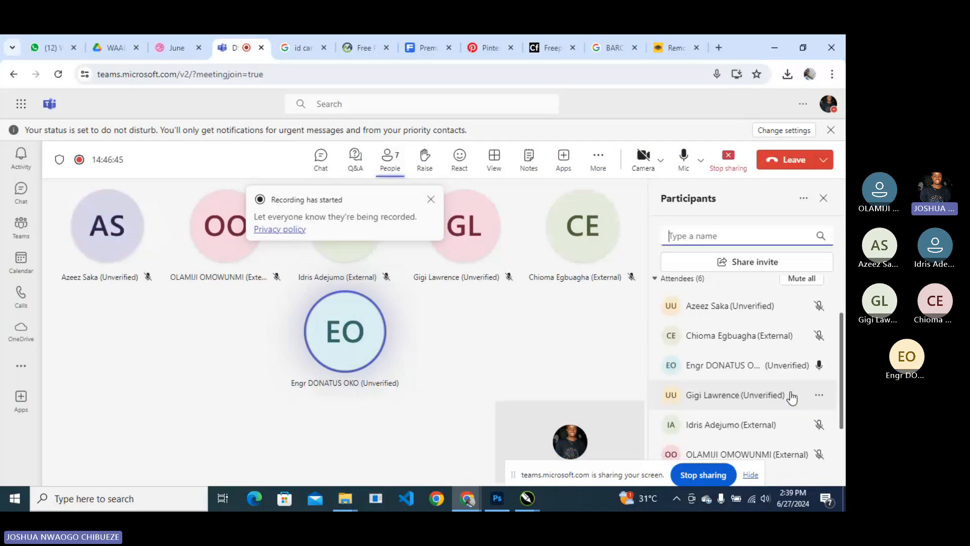
click(820, 369)
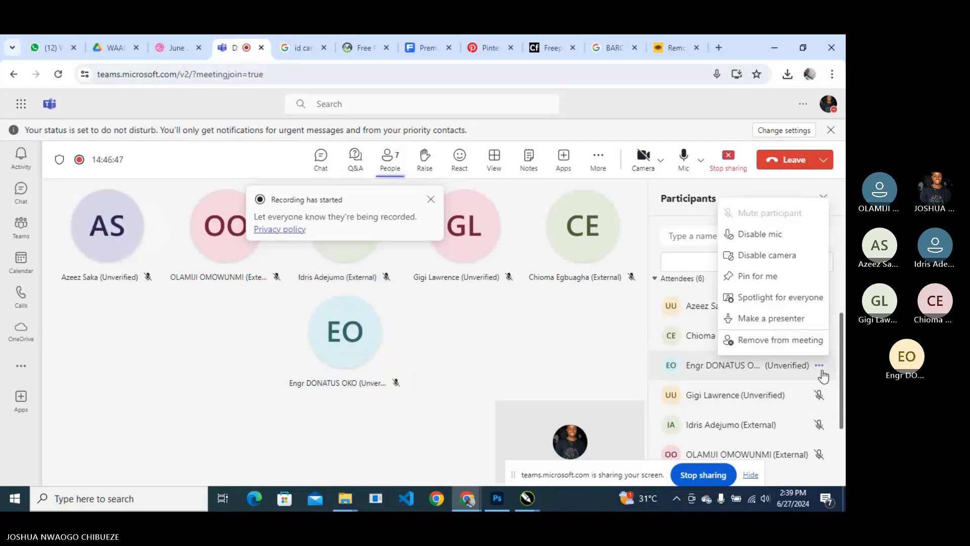
click(760, 234)
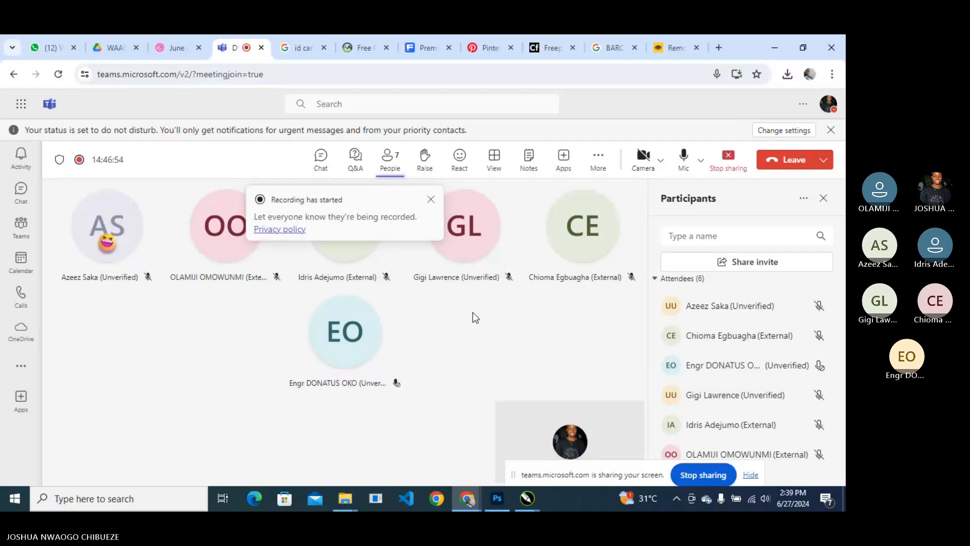
click(777, 38)
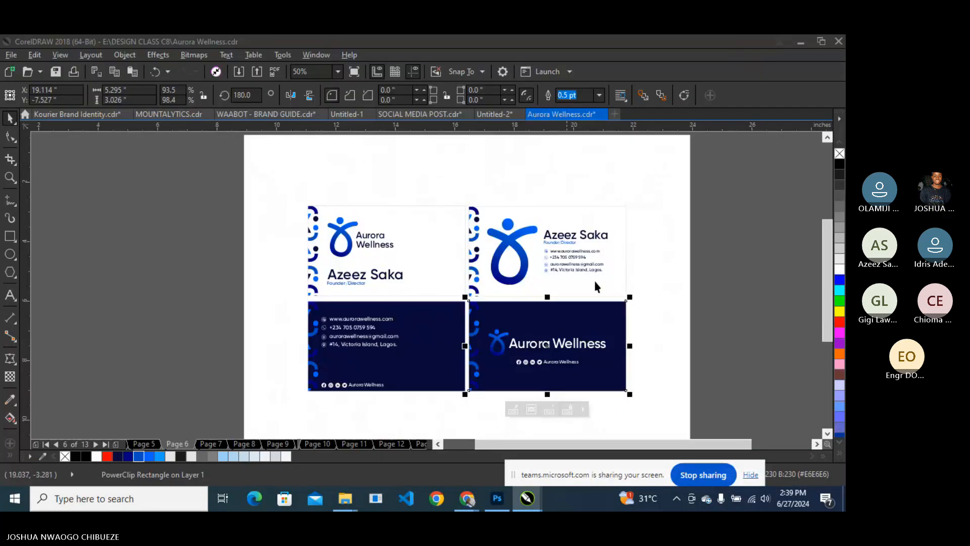
Paste the copied dark card background onto page 12 and delete it again.
click(805, 349)
key(Page_Down)
key(Page_Down)
key(Page_Down)
key(Page_Down)
key(Page_Down)
key(Page_Down)
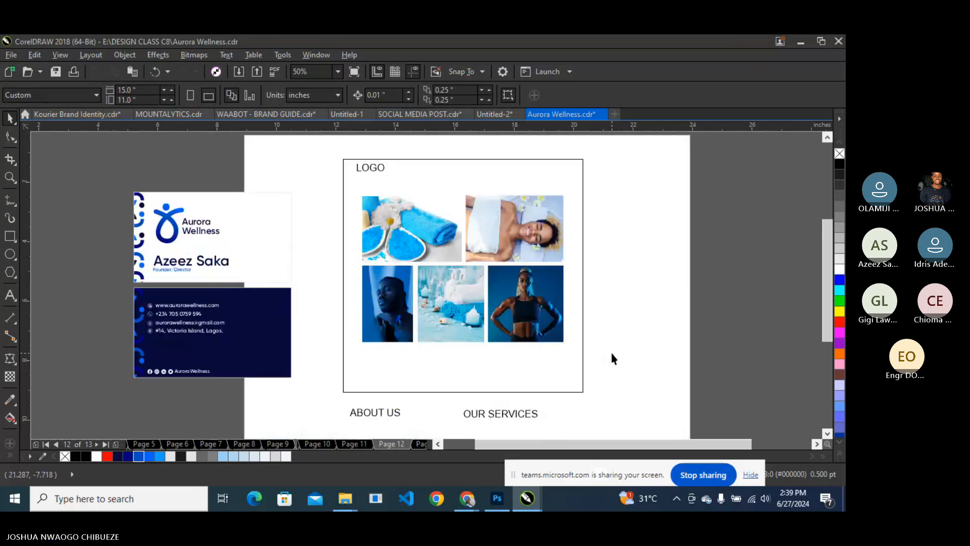
key(ctrl+v)
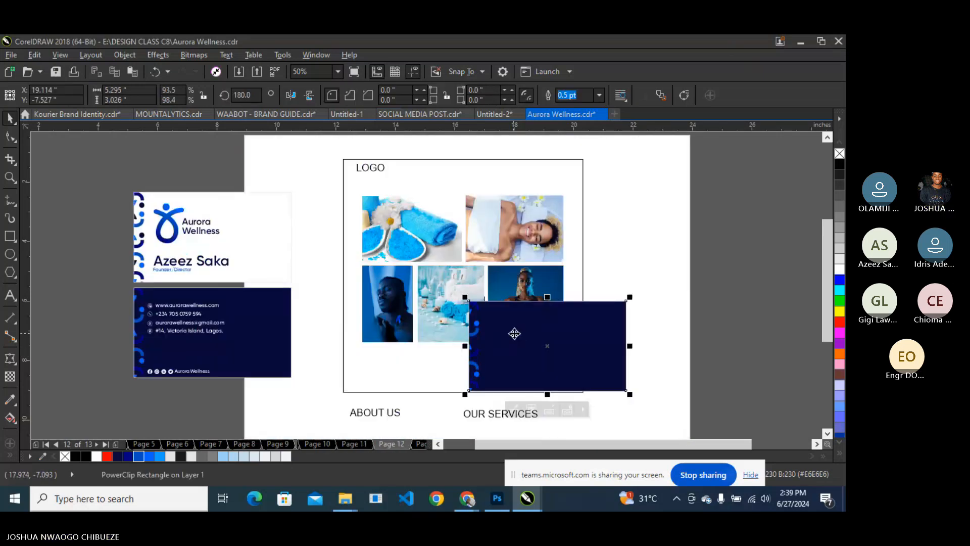
key(Delete)
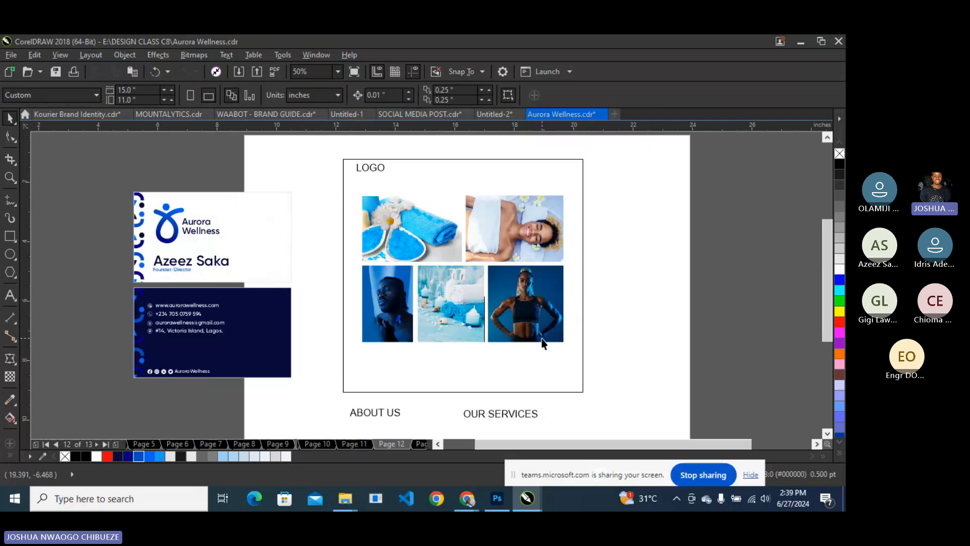
Copy the grouped Aurora Wellness logo and social media row from the right-hand dark card on page 6.
click(252, 445)
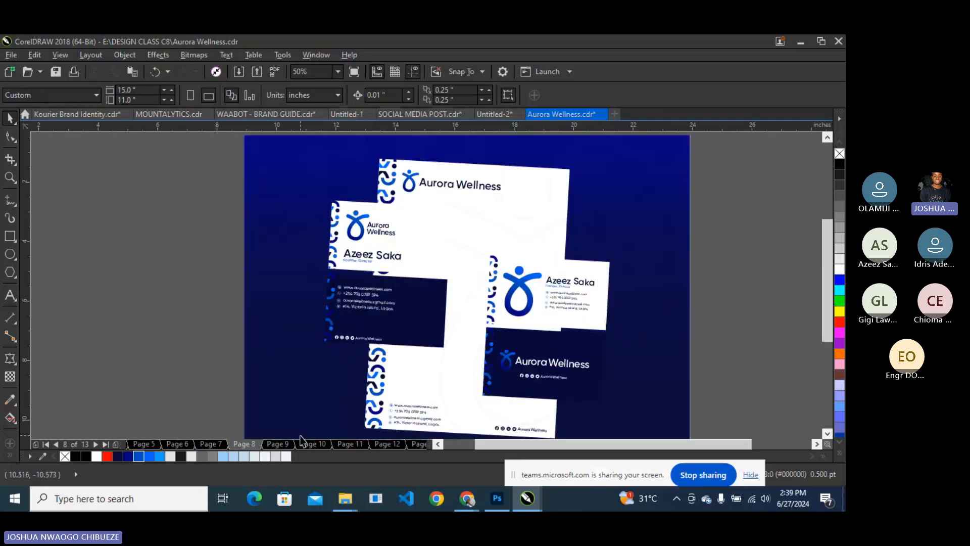
click(211, 443)
click(177, 444)
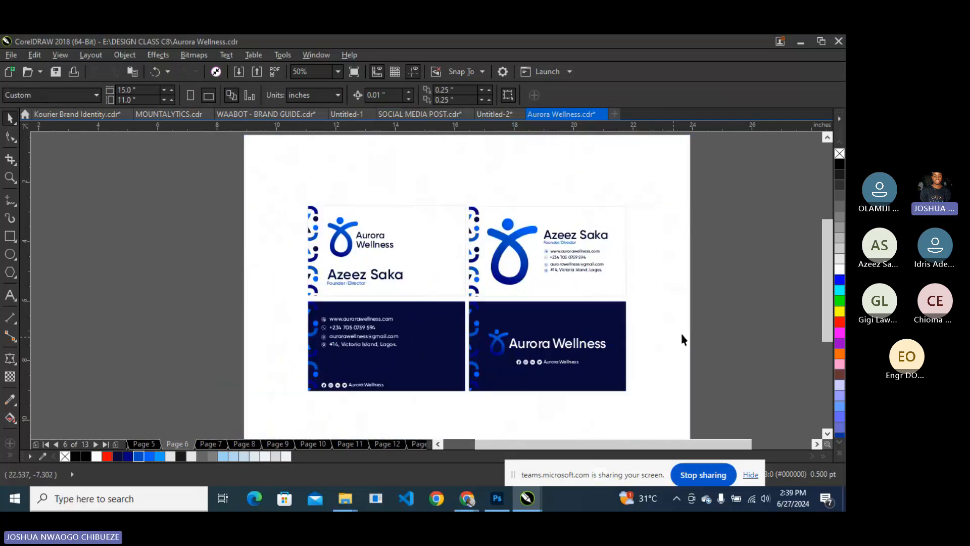
drag(682, 313, 453, 394)
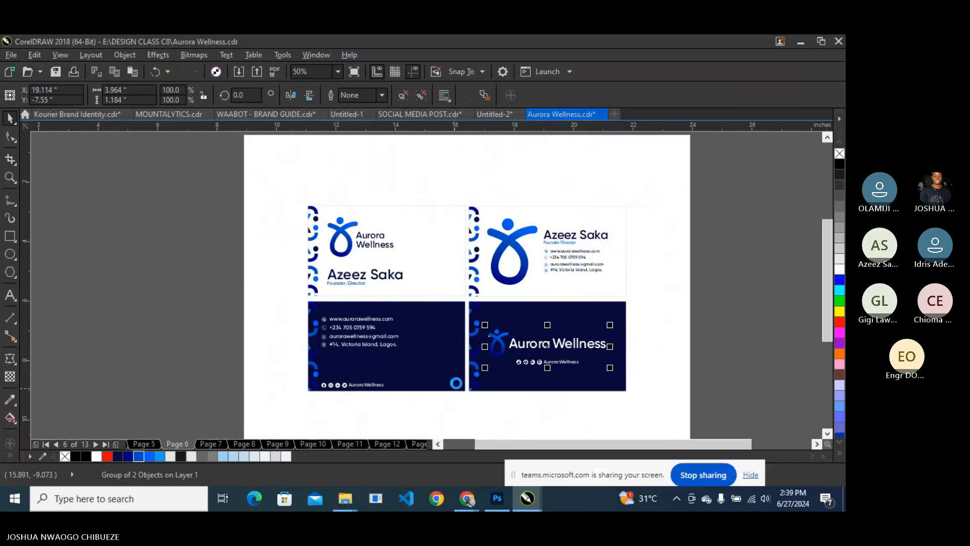
Paste the logo group onto page 12 and place it below the photos inside the layout rectangle.
key(Page_Down)
key(Page_Down)
key(Page_Down)
key(Page_Down)
key(Page_Down)
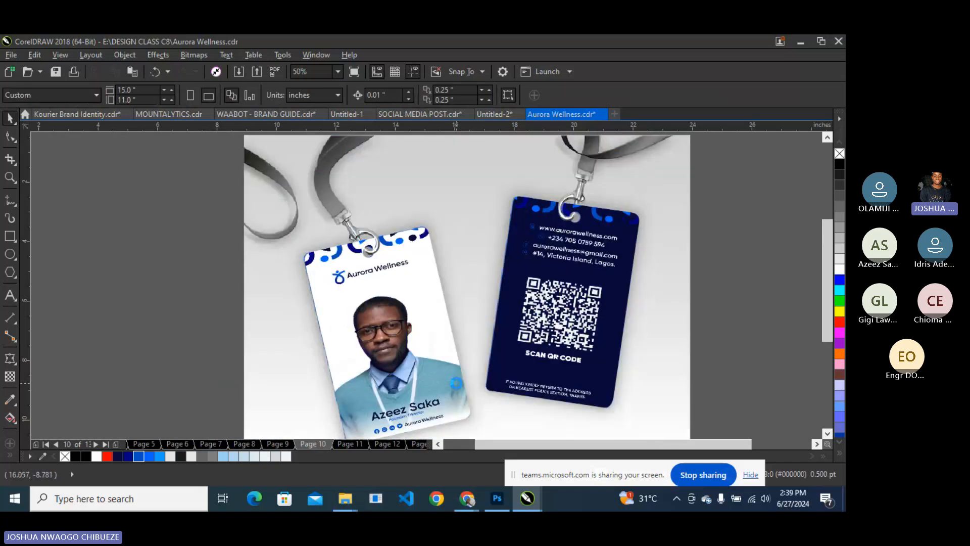
key(Page_Down)
key(Page_Down)
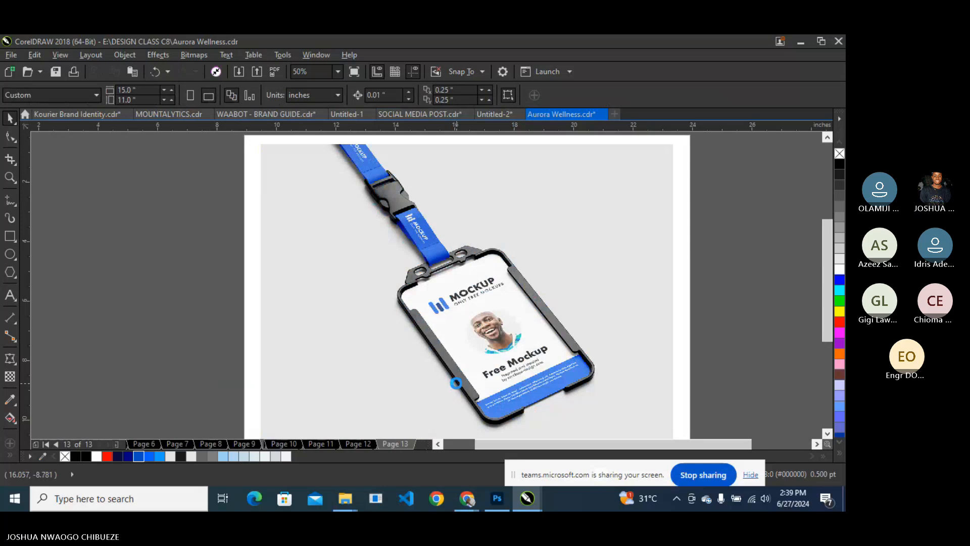
key(Page_Up)
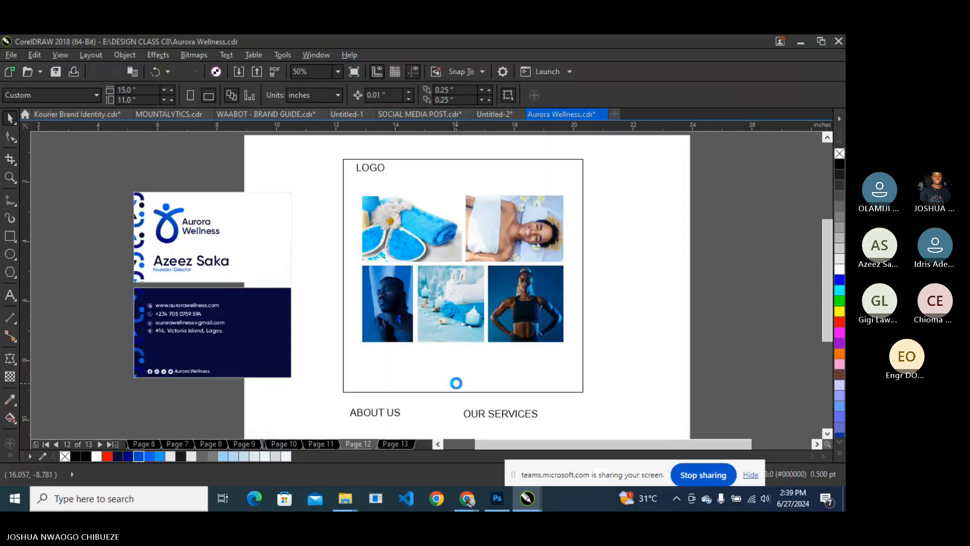
key(ctrl+v)
drag(494, 351, 425, 370)
click(654, 335)
Ungroup the pasted logo group and delete its social media row.
click(484, 359)
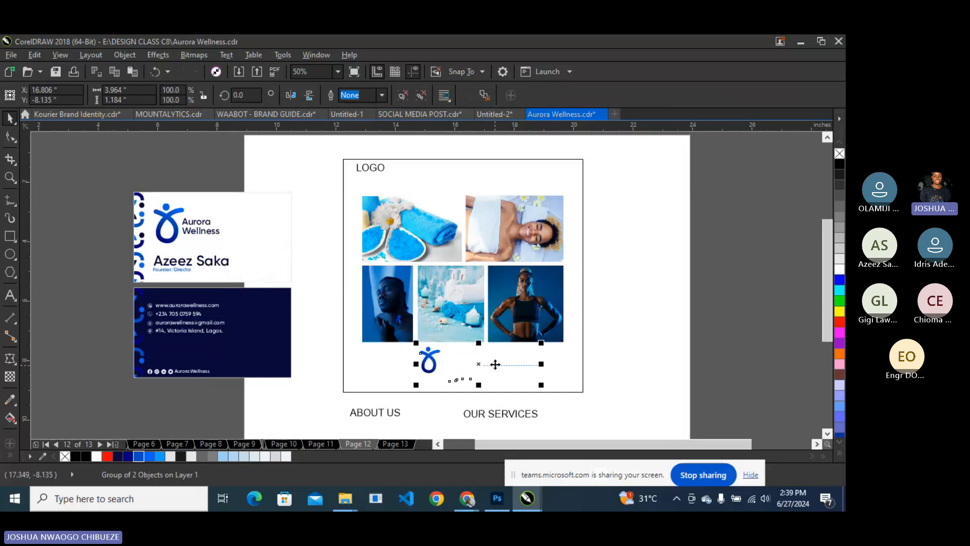
right_click(496, 364)
click(535, 221)
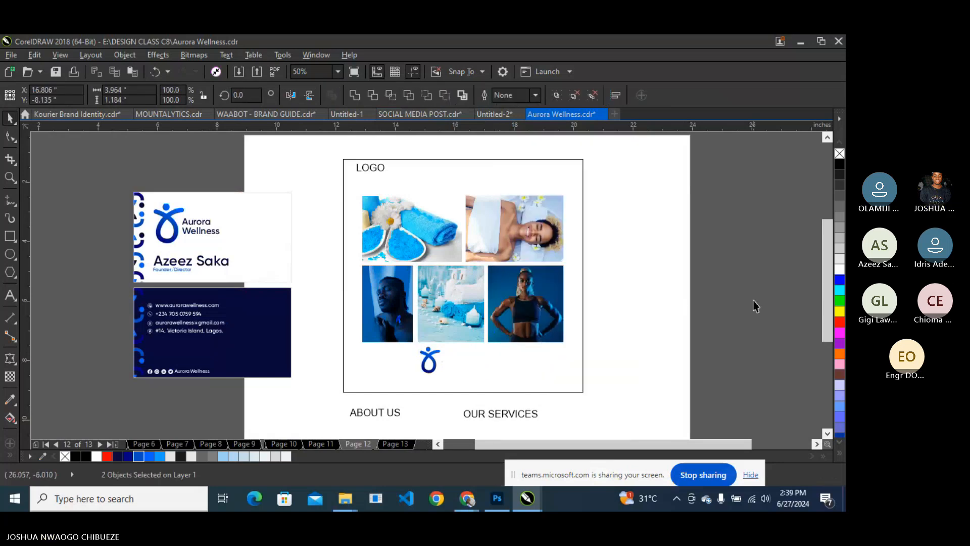
drag(756, 306, 433, 412)
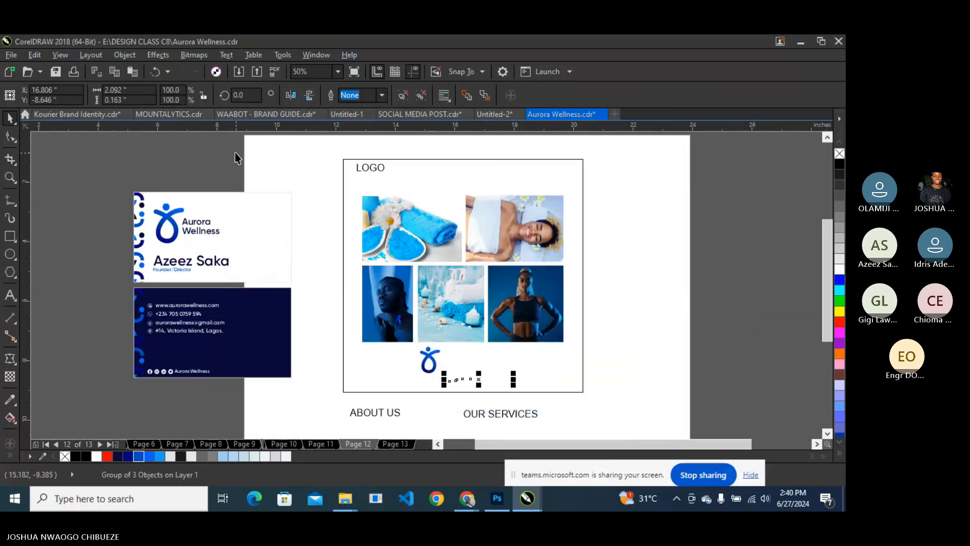
Ungroup the logo and copy the navy card's fill onto the Aurora Wellness wordmark.
click(480, 368)
right_click(481, 368)
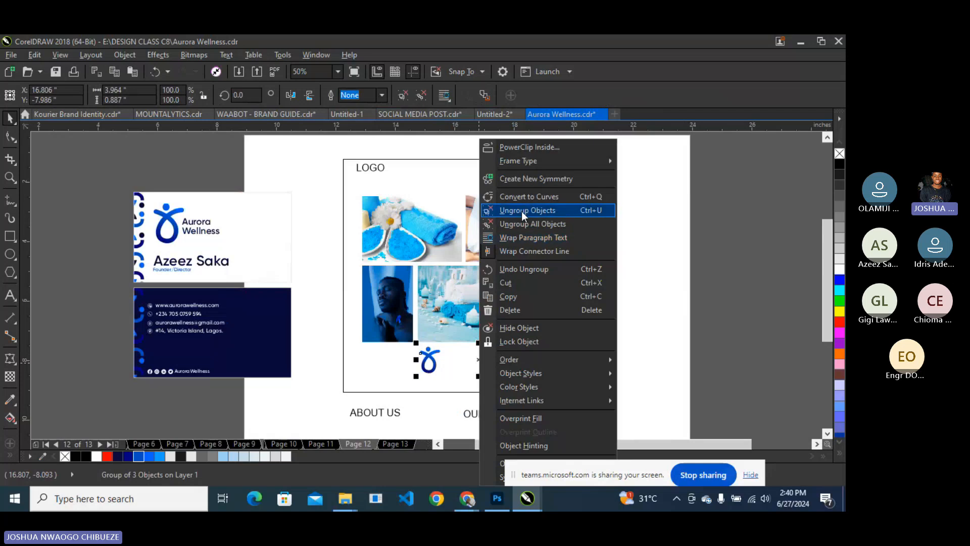
click(522, 210)
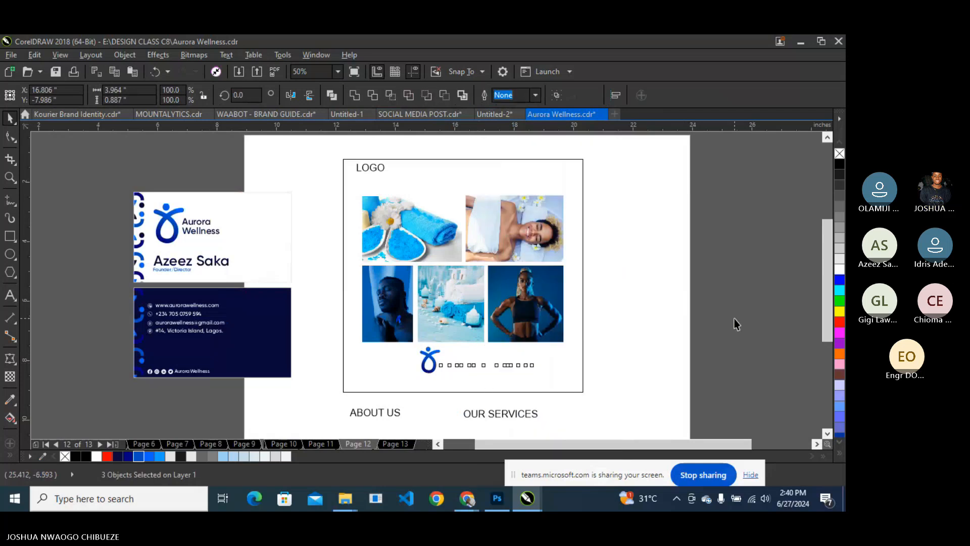
click(39, 54)
click(78, 230)
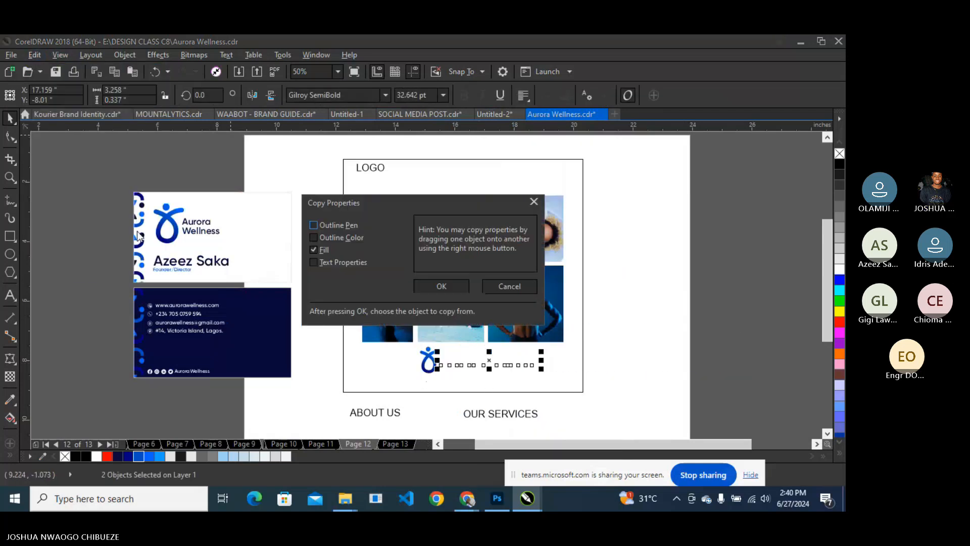
click(429, 293)
click(249, 338)
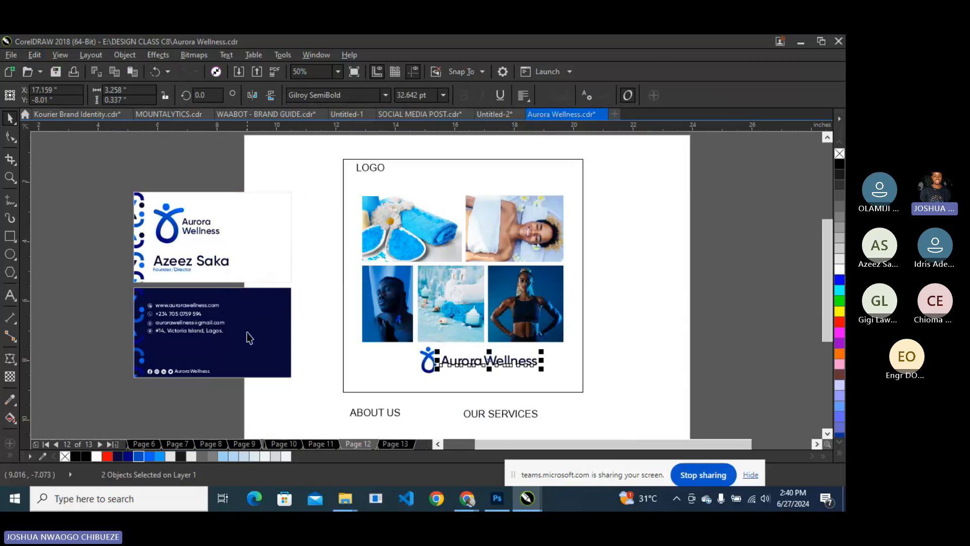
Ungroup the pasted business card front and back beside the layout on page 12.
click(261, 205)
right_click(254, 223)
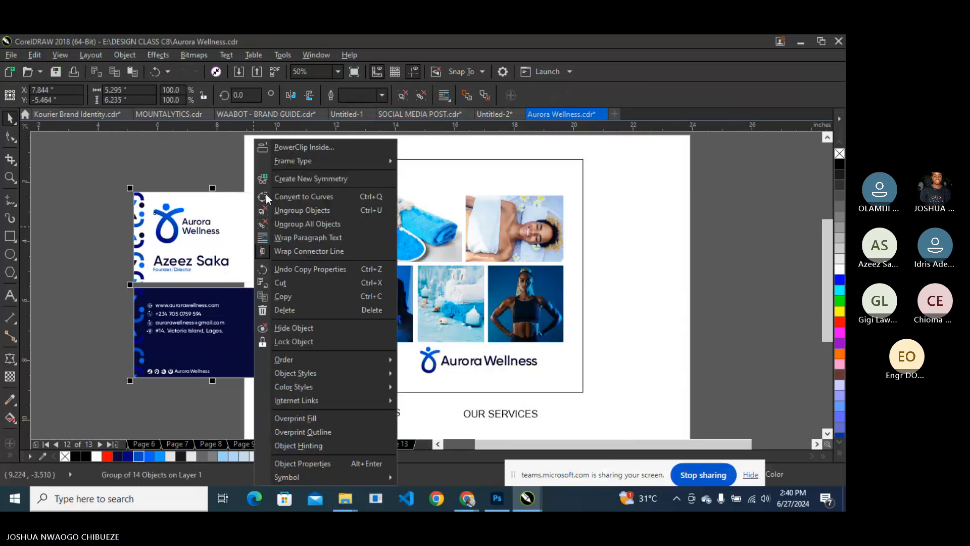
click(283, 211)
Open the white card front's PowerClip for editing, select the blue pattern objects inside, and finish editing.
click(207, 199)
right_click(214, 198)
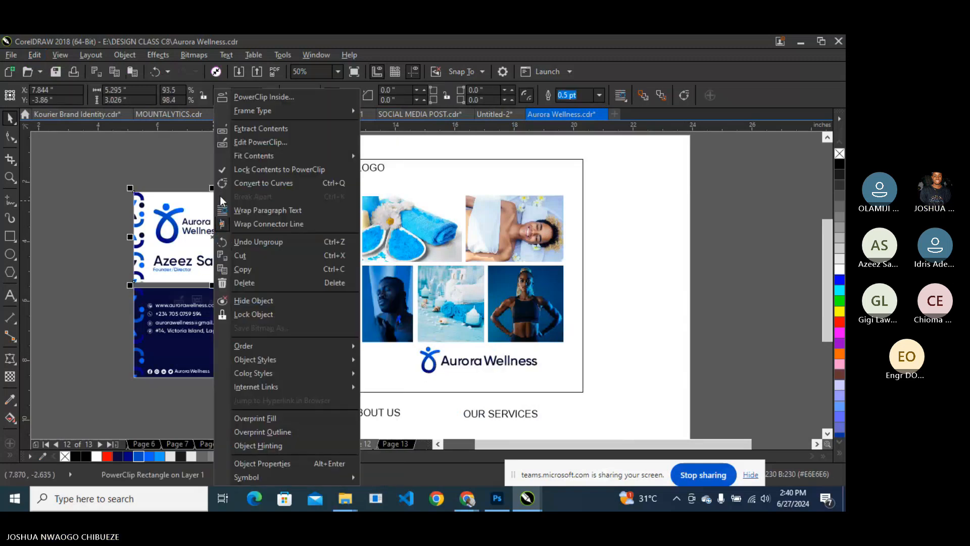
click(259, 143)
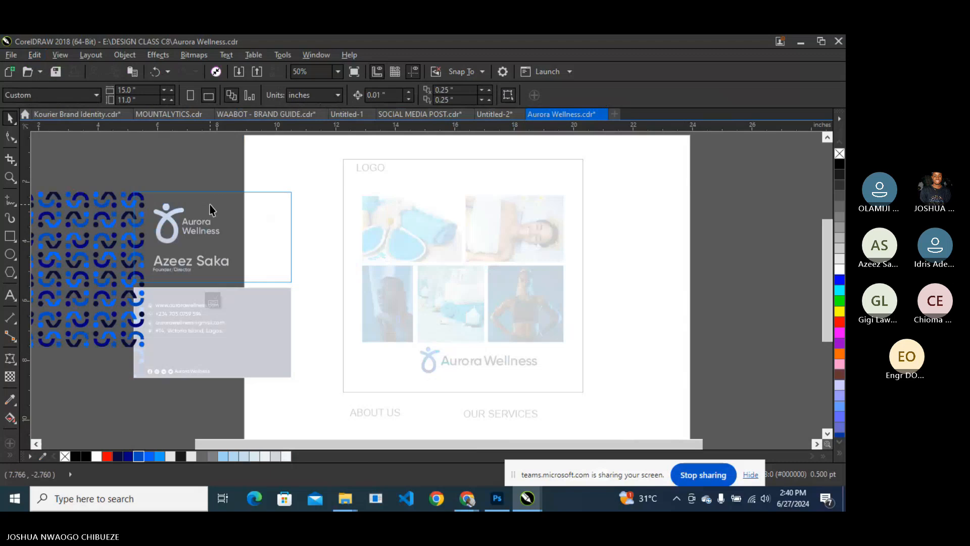
click(211, 210)
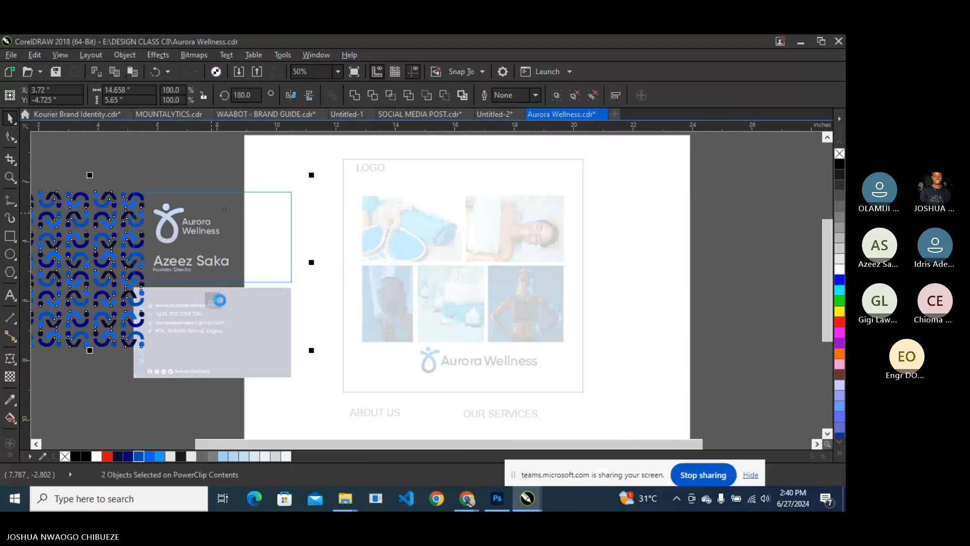
click(215, 302)
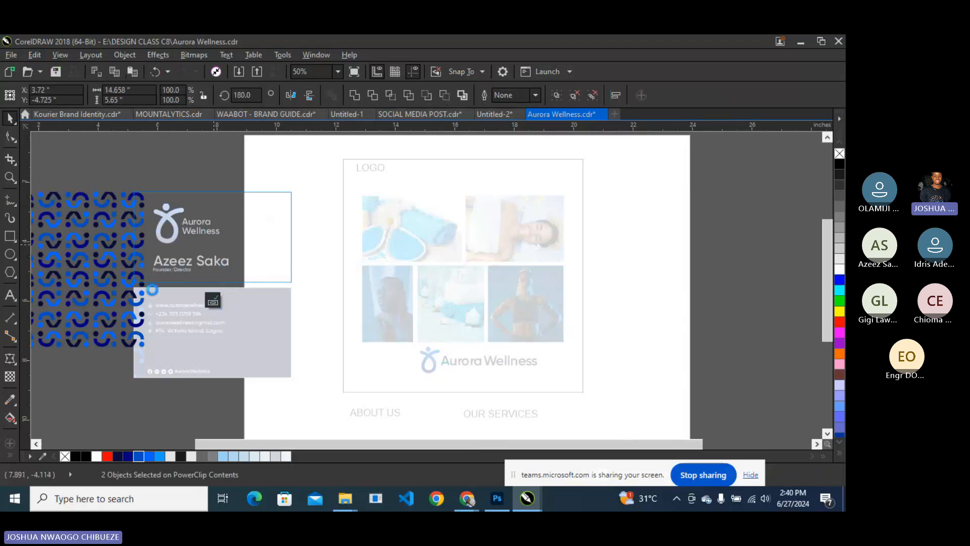
click(114, 235)
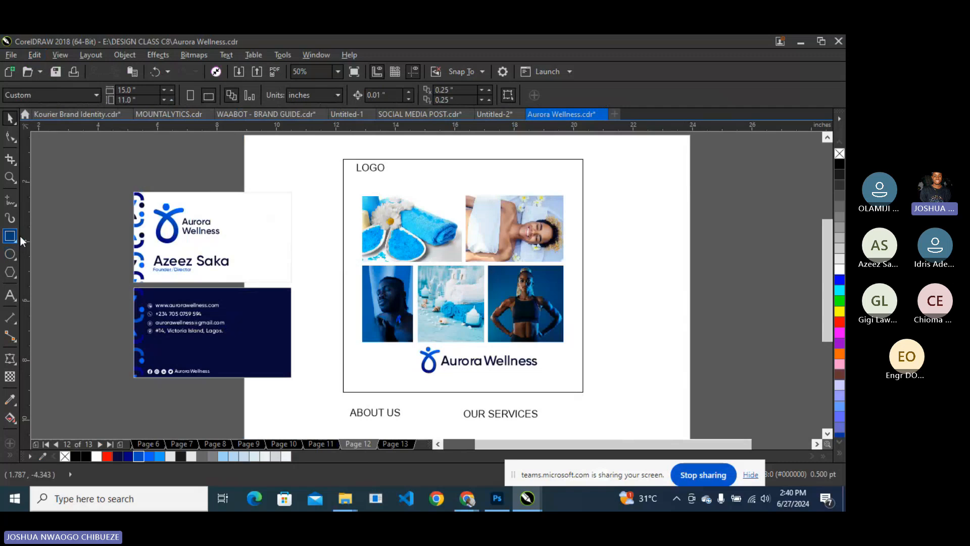
Draw a small upright rectangle clipped inside the top edge of the page 12 layout frame and save the document.
click(11, 236)
mouse_move(92, 155)
mouse_down()
mouse_move(125, 201)
mouse_move(390, 168)
mouse_move(441, 174)
mouse_up()
click(484, 253)
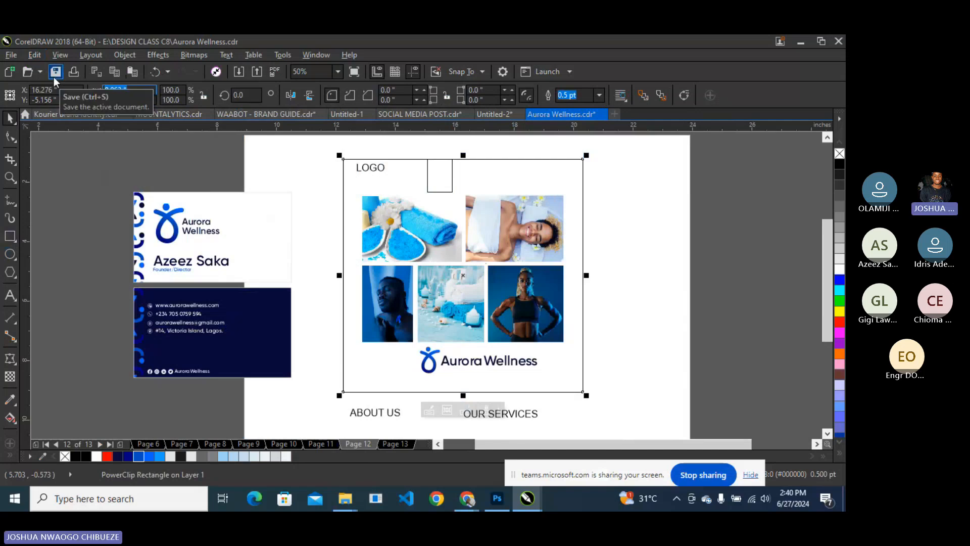
click(54, 72)
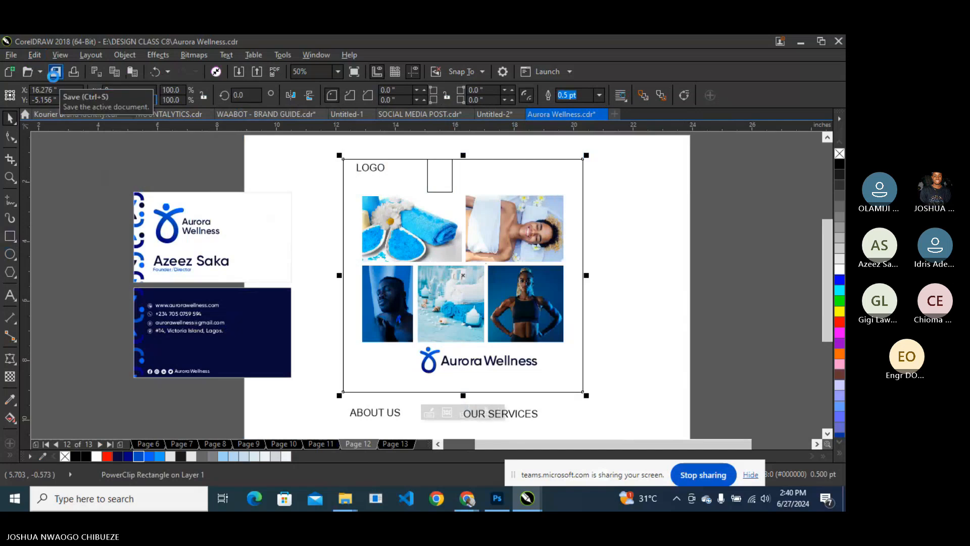
click(721, 195)
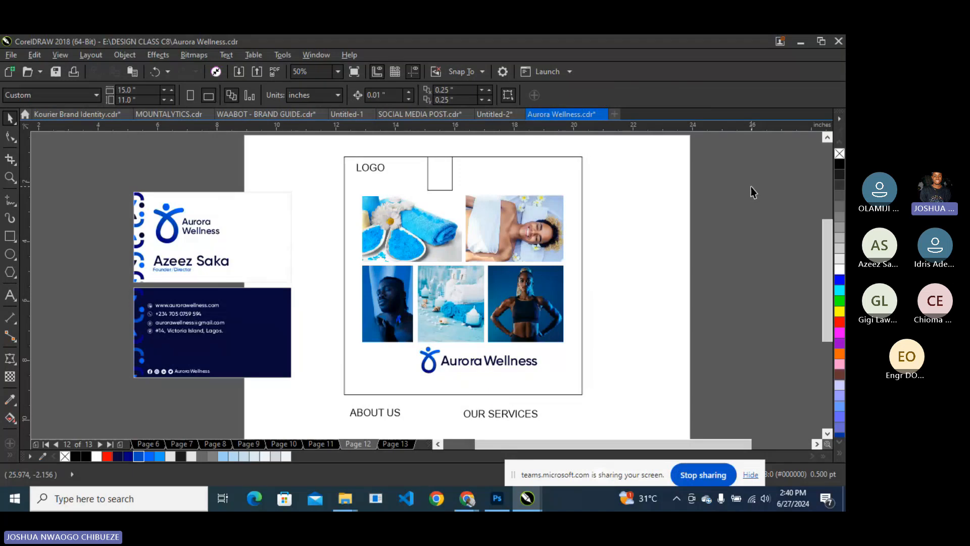
Scale the five-photo group down about its centre to about 6.44 inches wide and ungroup it.
click(484, 231)
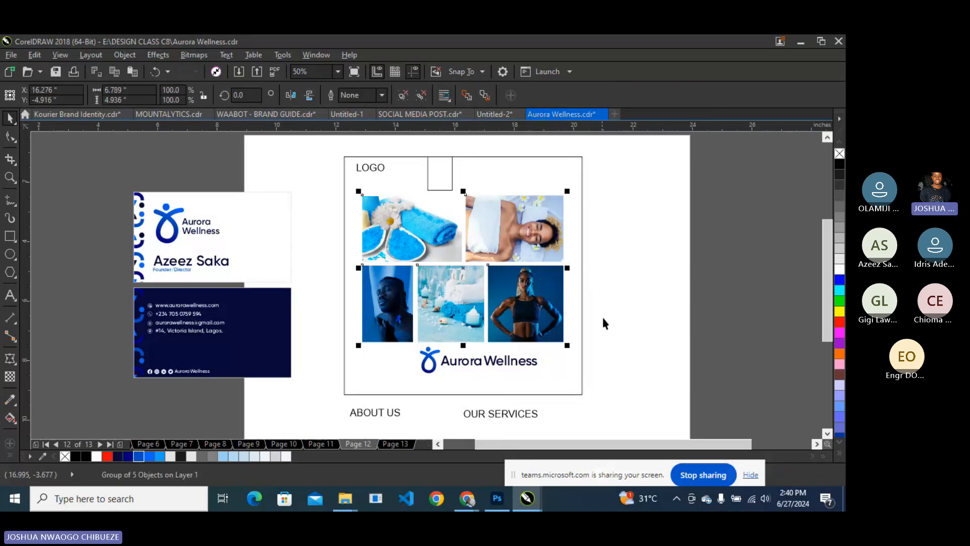
drag(568, 347, 564, 350)
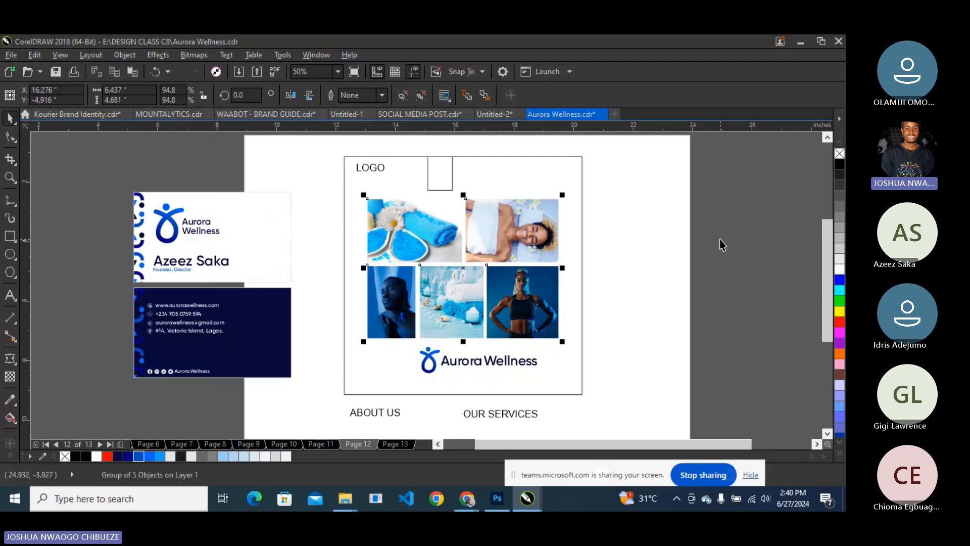
right_click(537, 252)
click(557, 214)
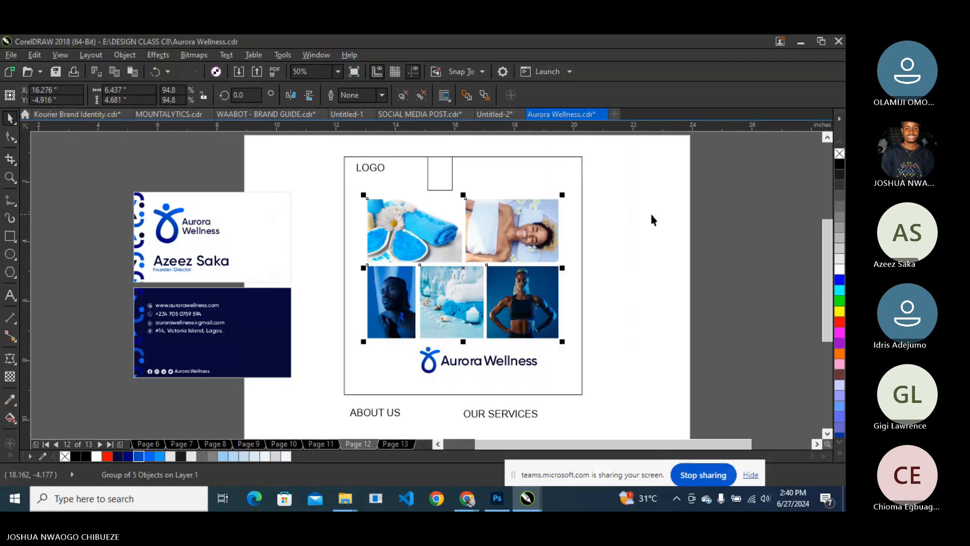
click(651, 214)
Shift the upper-right massage photo slightly right and align the lower-right athlete photo's right edge with it.
drag(543, 237, 548, 236)
key(Right)
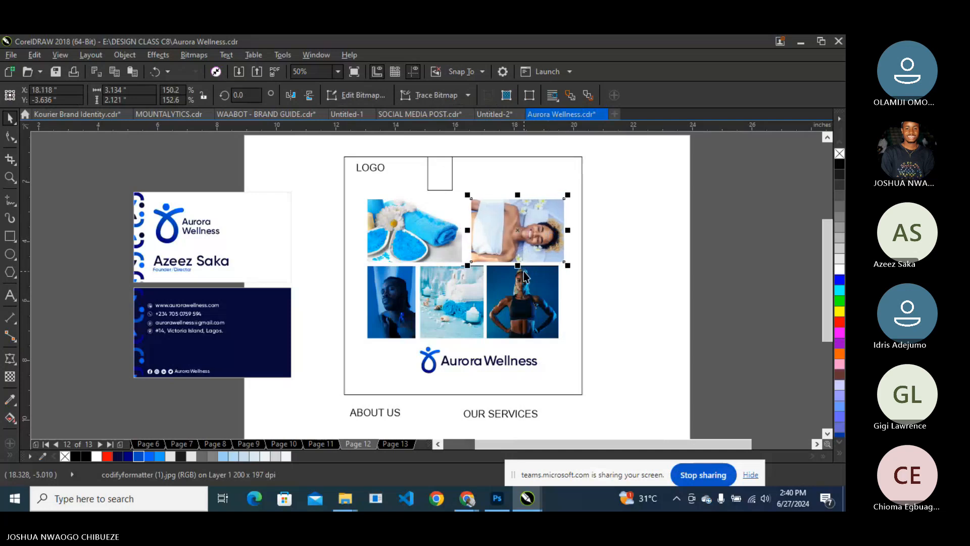
key(Right)
key(Left)
shift+click(546, 288)
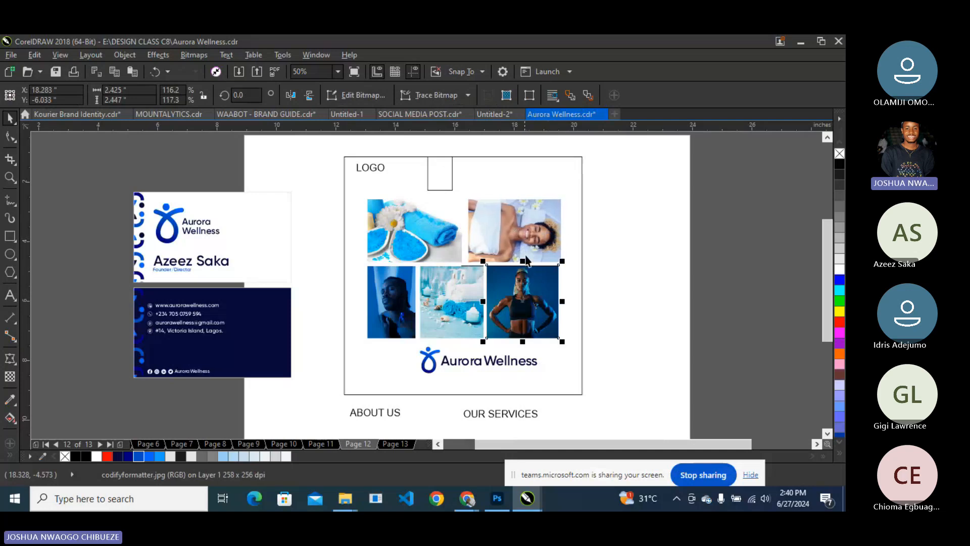
key(r)
Left-align the upper-left slippers and towel photo with the dark portrait photo below it.
click(438, 245)
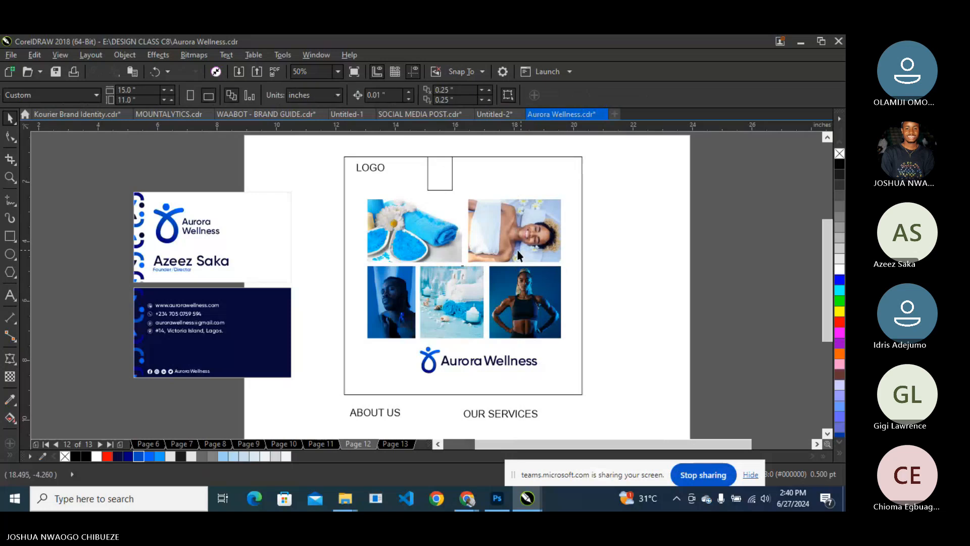
key(Left)
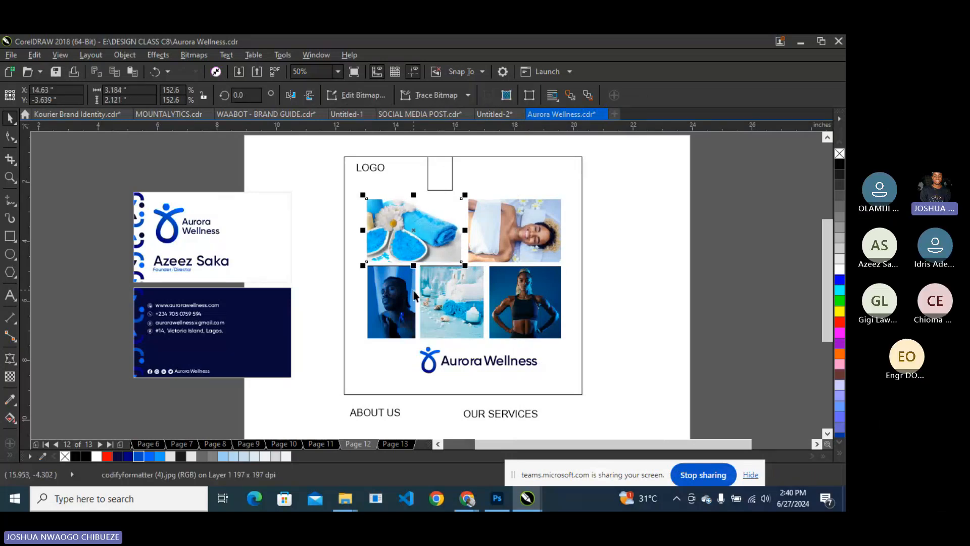
shift+click(397, 283)
key(l)
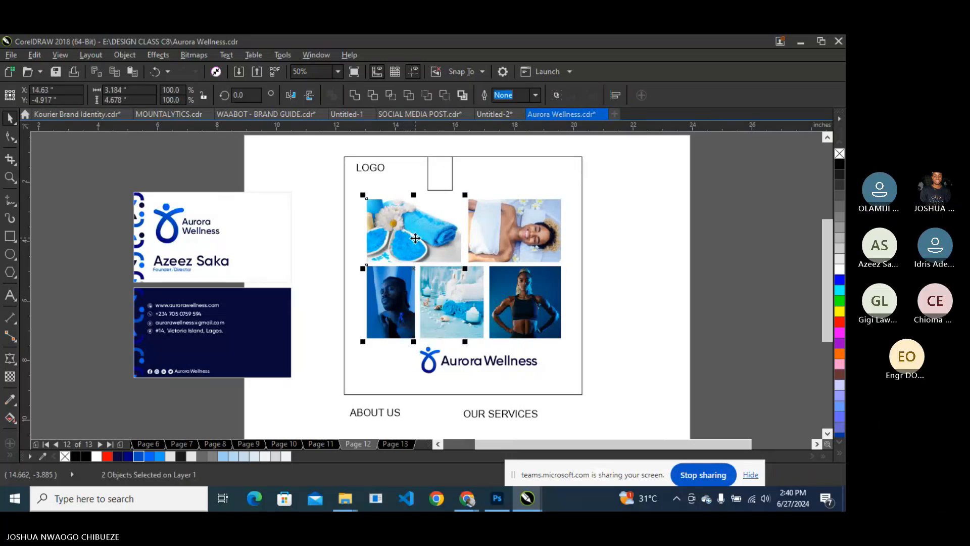
click(674, 237)
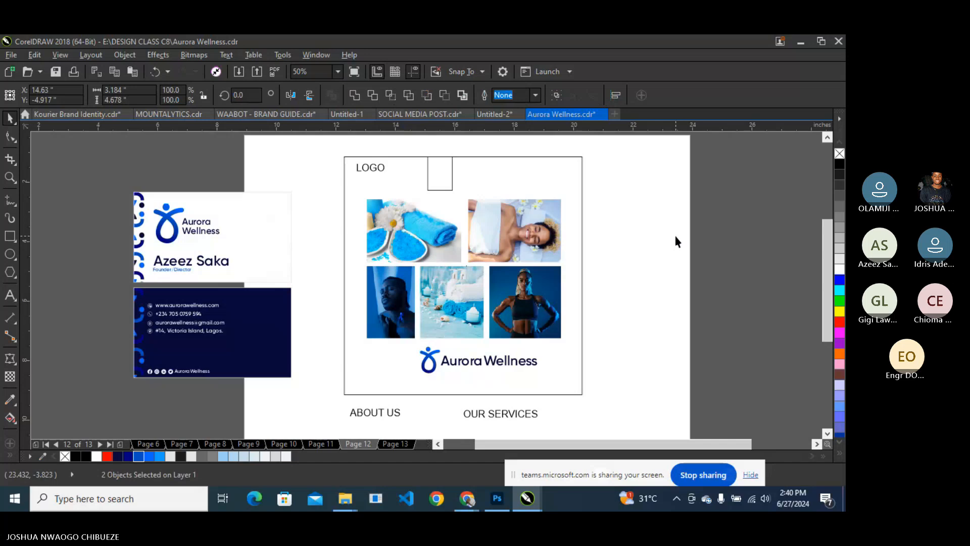
Open the layout frame's PowerClip for editing to reach the small rectangle at its top edge.
click(397, 300)
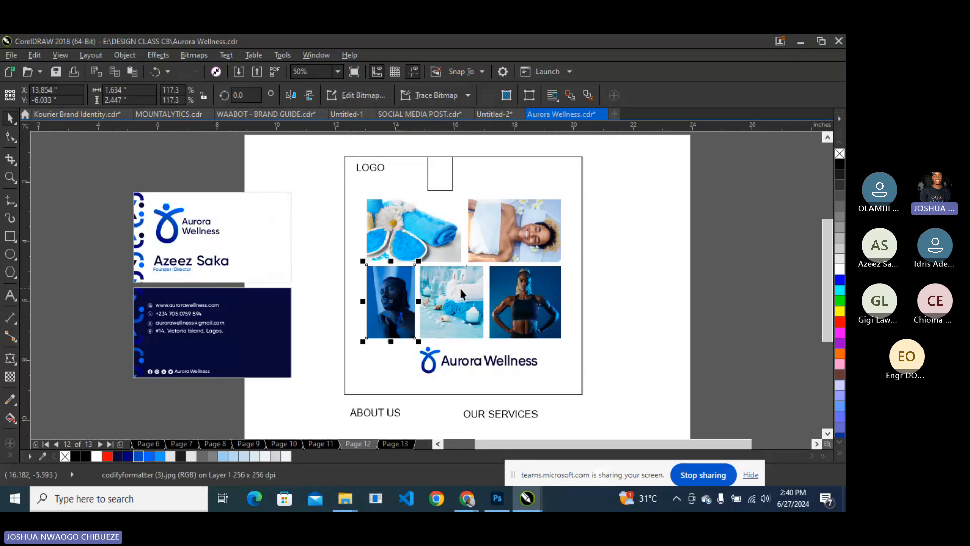
right_click(372, 190)
click(418, 142)
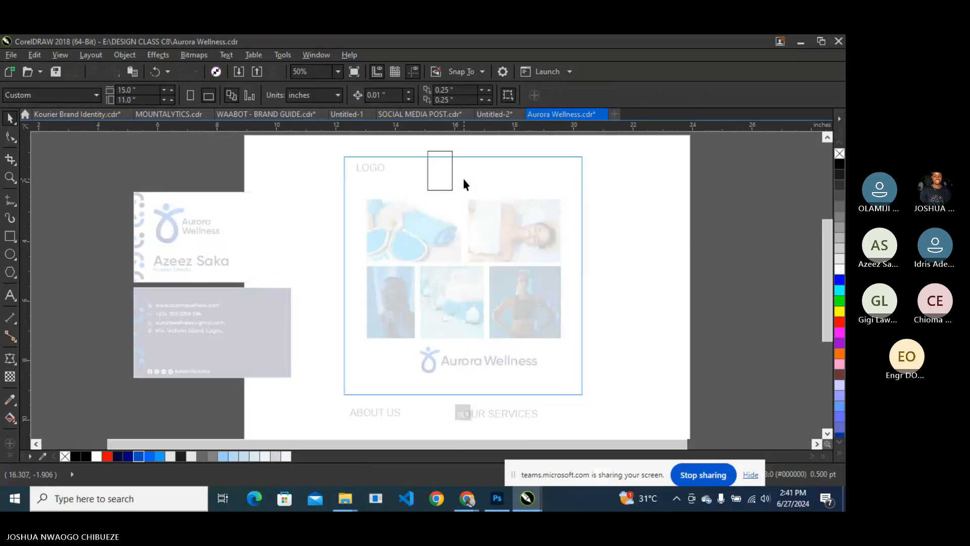
Rotate the blue pattern group to 90° and place its outer column along the flyer's left edge inside the PowerClip.
click(204, 158)
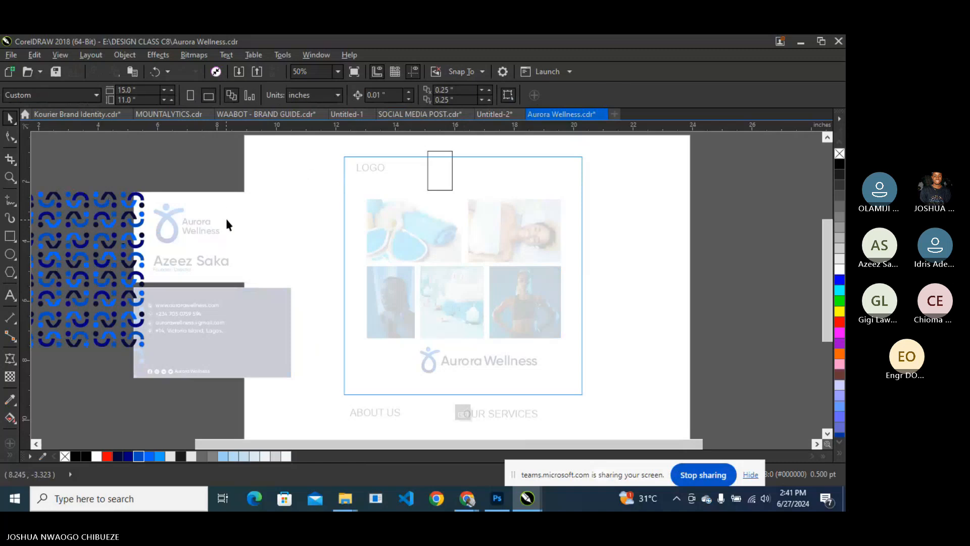
click(256, 191)
click(220, 217)
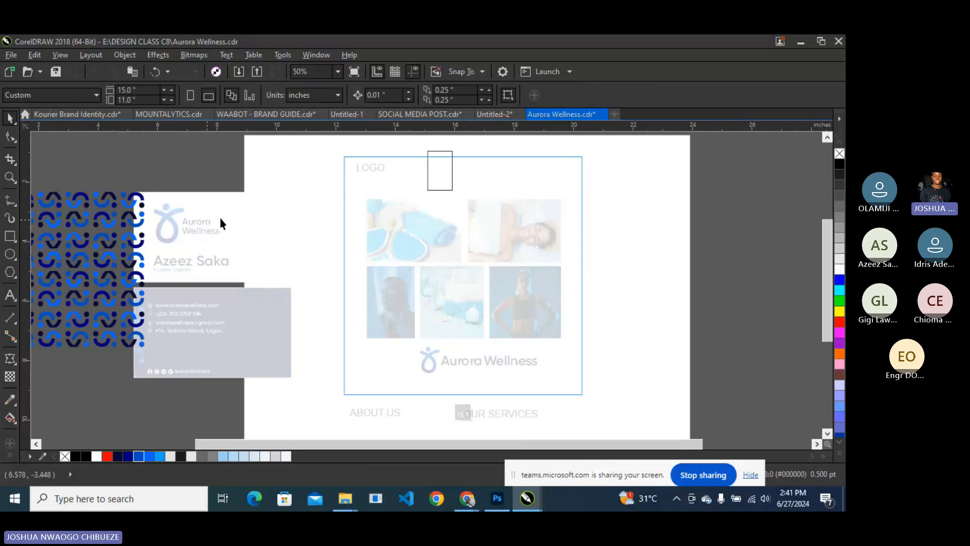
click(140, 236)
drag(140, 235, 351, 201)
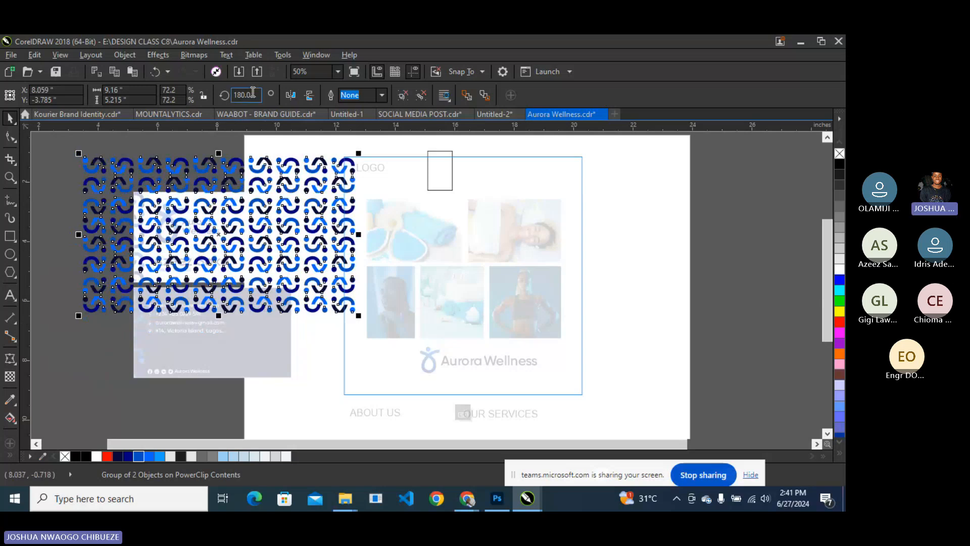
key(Return)
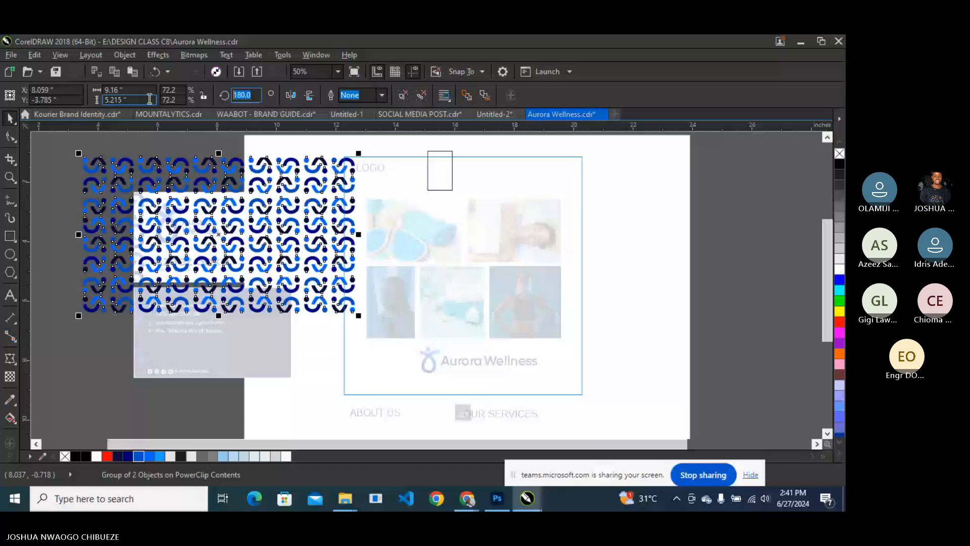
text(90)
key(Return)
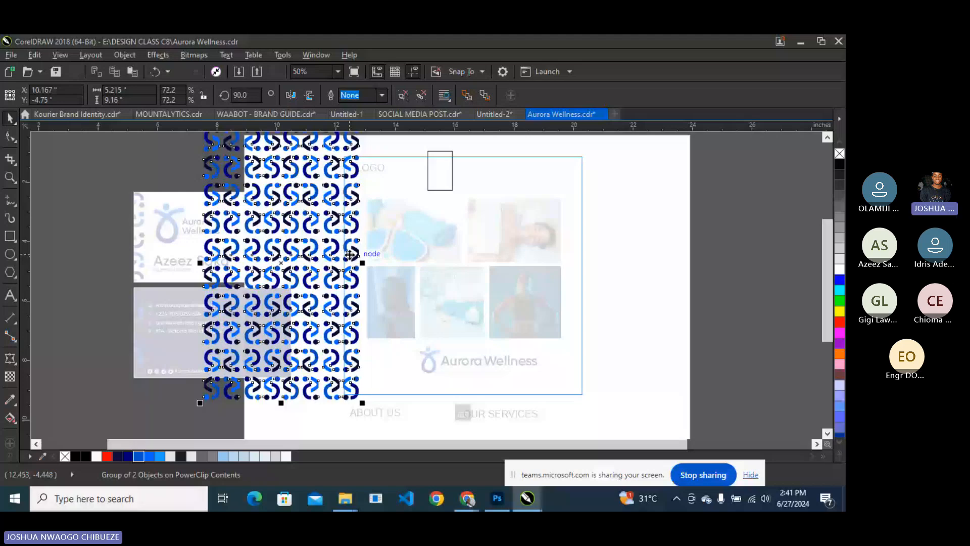
ctrl+click(790, 233)
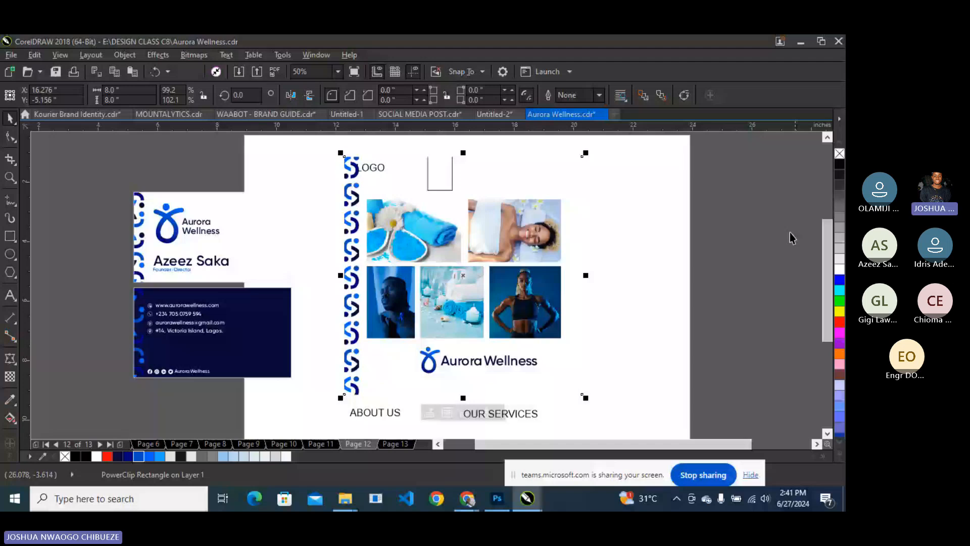
Reopen the flyer's PowerClip contents and move the pattern group off the flyer frame to its left.
ctrl+click(384, 355)
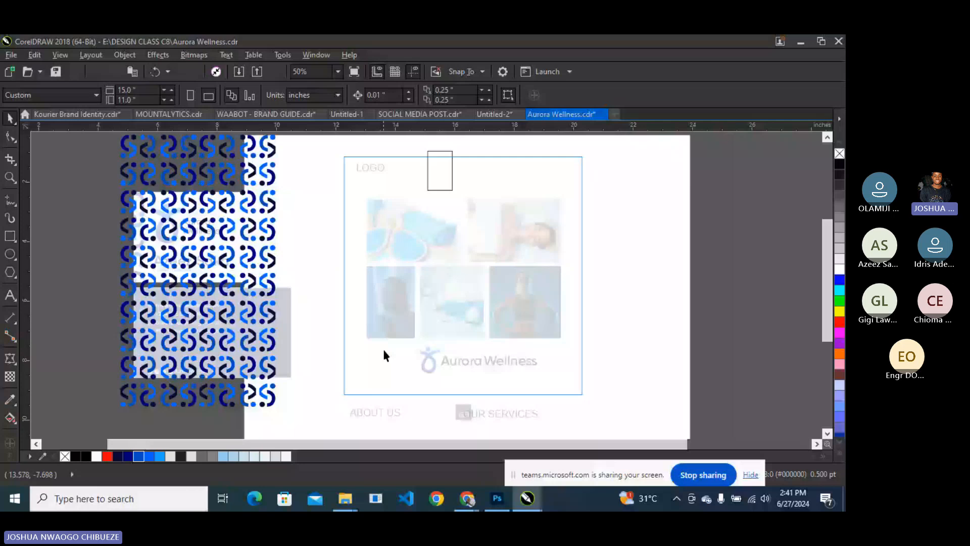
ctrl+click(596, 233)
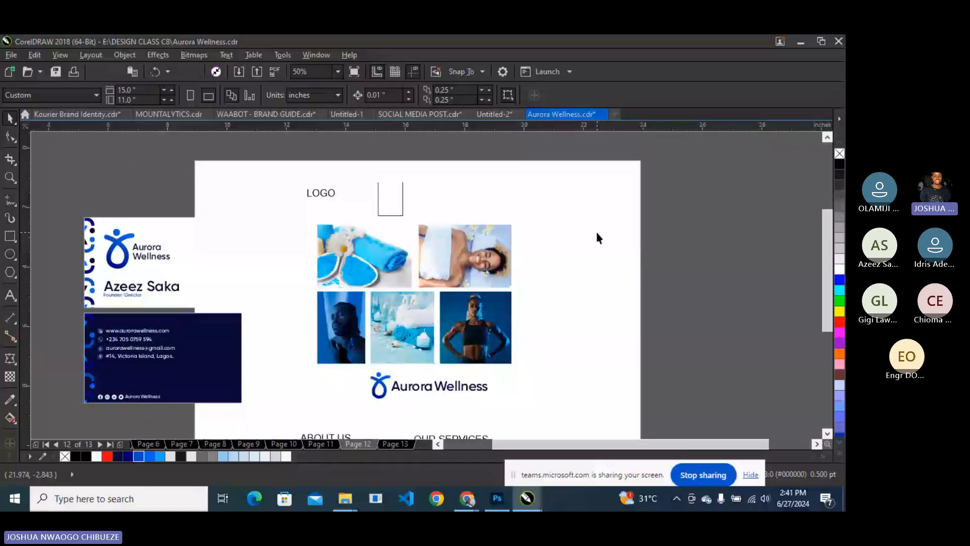
key(Page_Up)
key(Page_Up)
key(Page_Up)
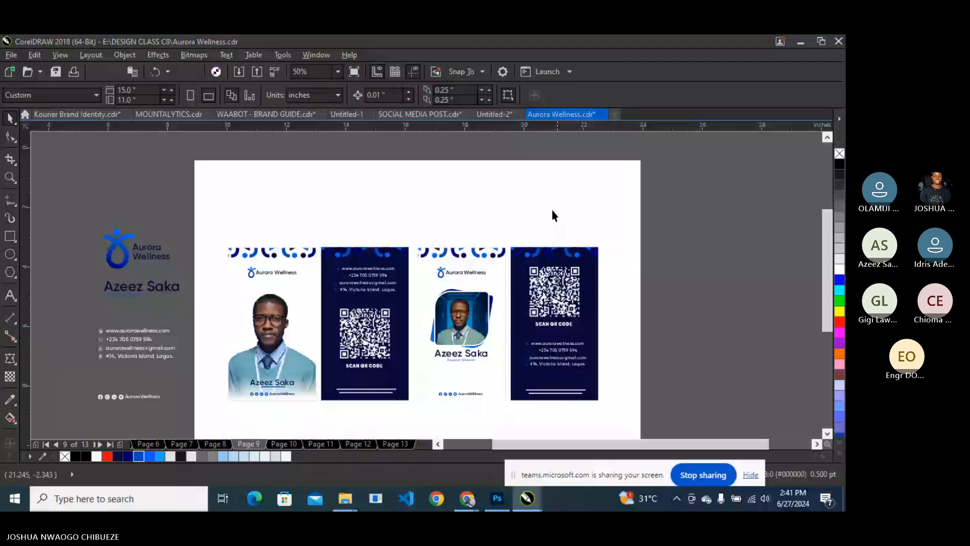
key(Page_Down)
key(Page_Down)
key(Page_Down)
Edit the flyer's PowerClip and scale its inner background rectangle down to about 12.34 by 9.05 inches, then finish editing.
right_click(461, 205)
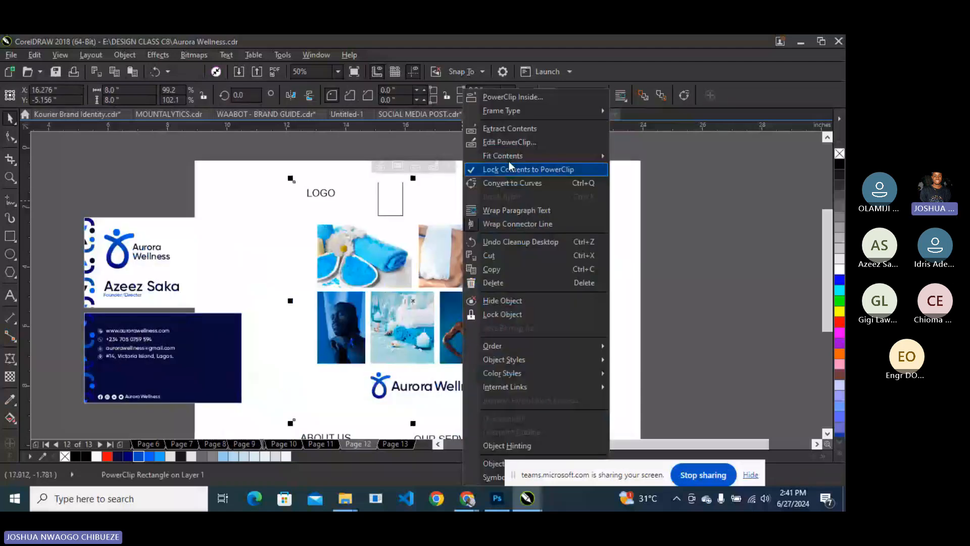
click(510, 142)
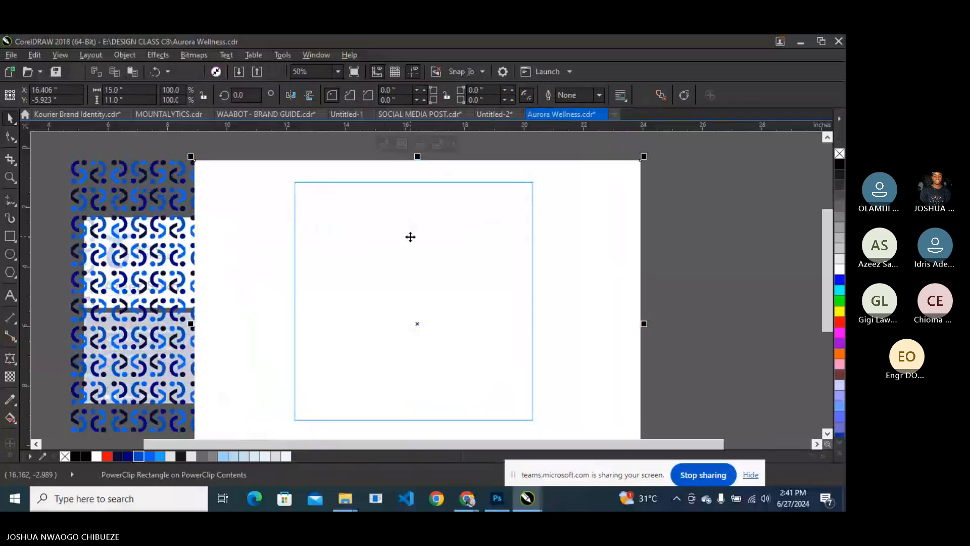
scroll(411, 237, down, 2)
drag(527, 196, 509, 197)
click(424, 256)
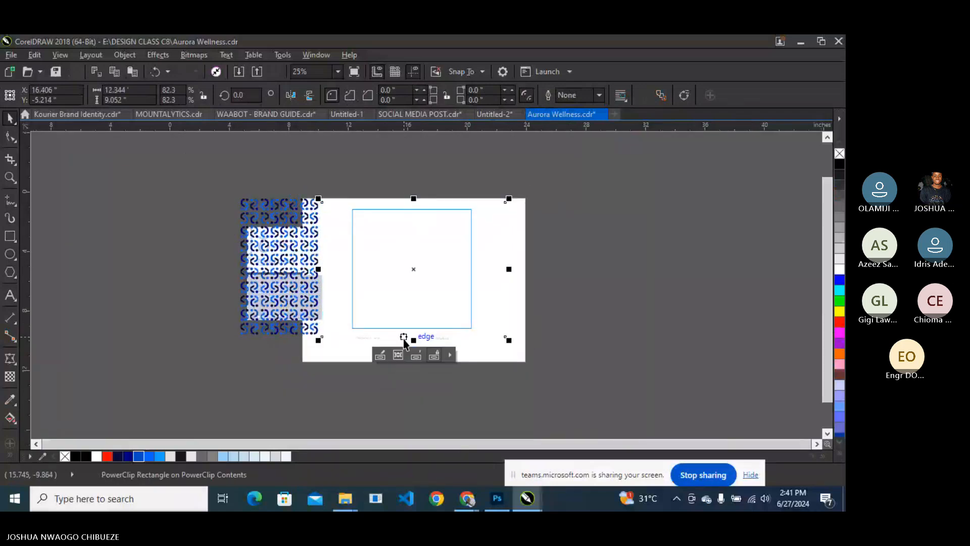
click(480, 405)
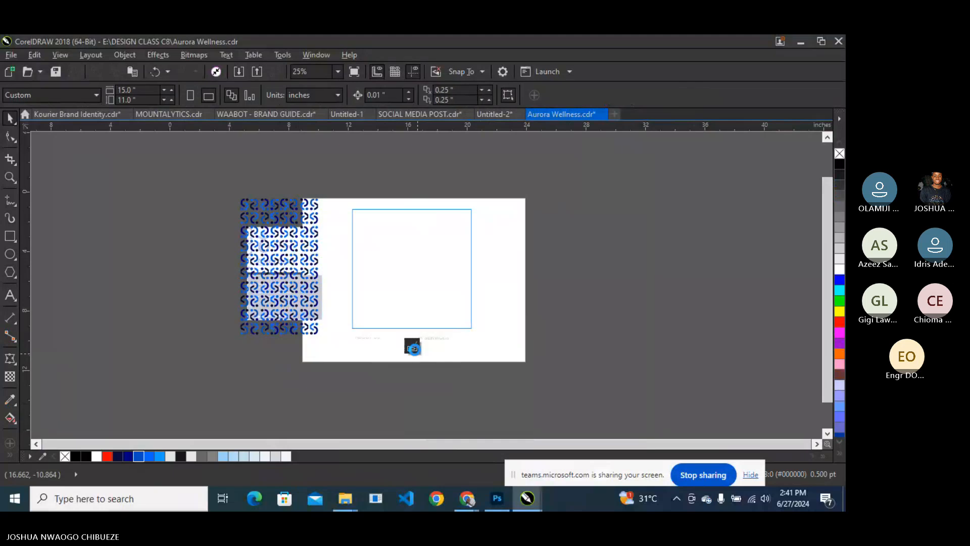
Give the square flyer frame a thin light grey outline.
scroll(409, 271, up, 2)
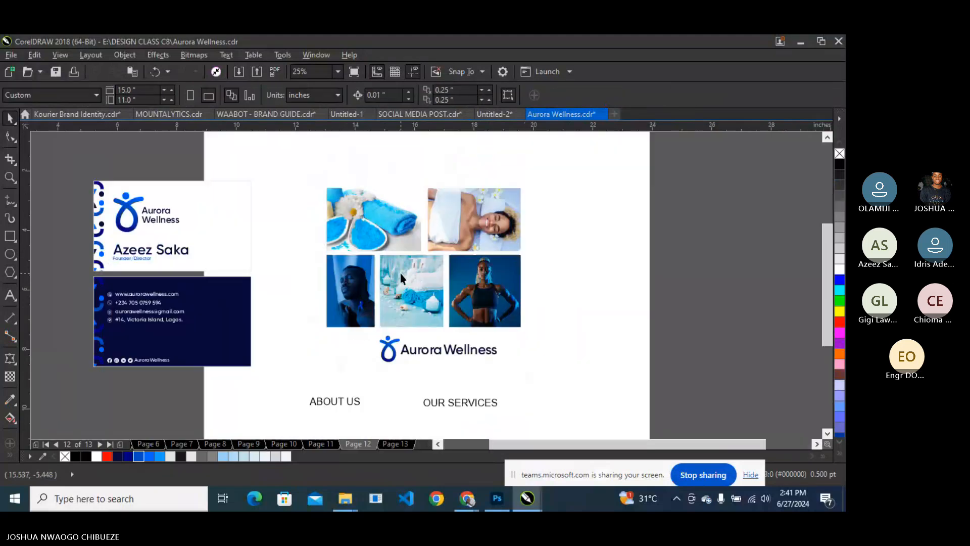
click(407, 353)
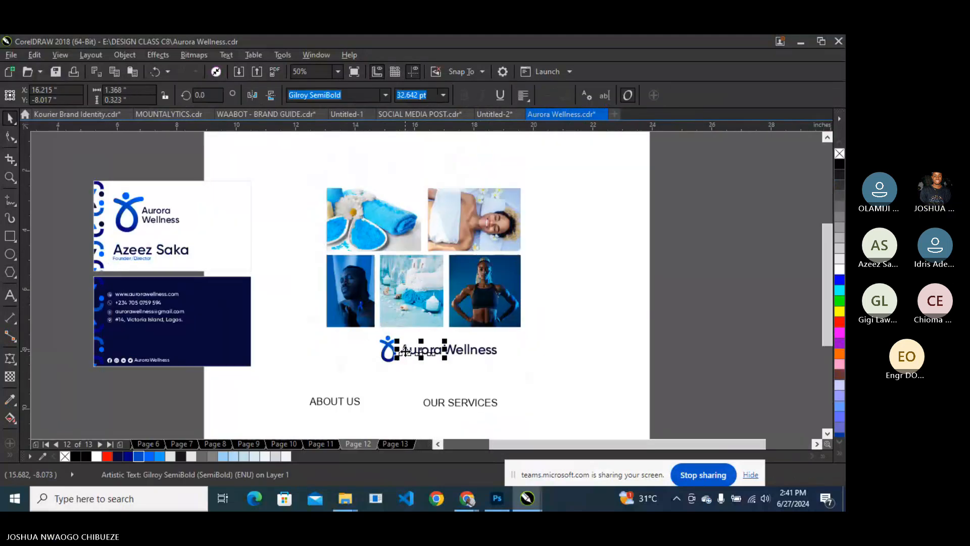
click(468, 167)
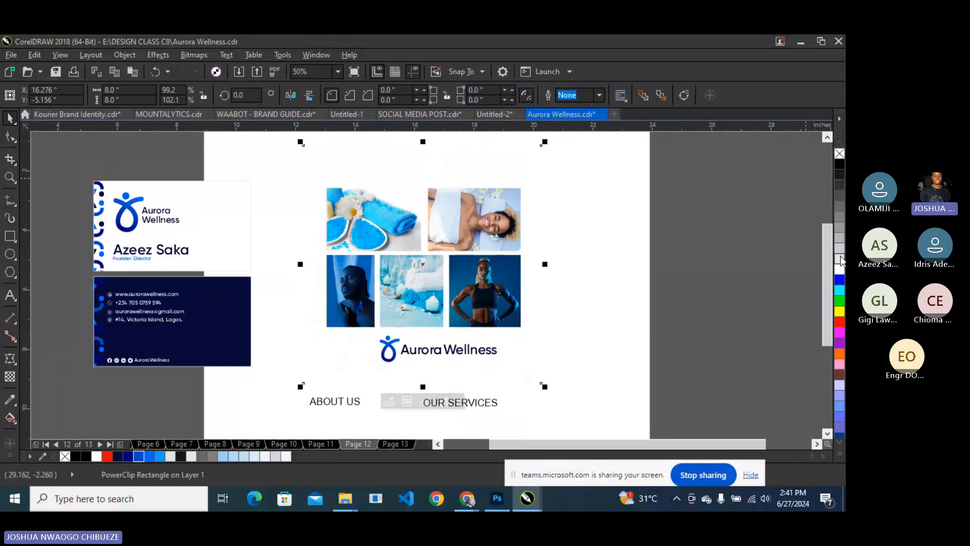
Group the Aurora Wellness symbol with its two words and move the logo to the flyer's upper left, above the photos.
click(390, 348)
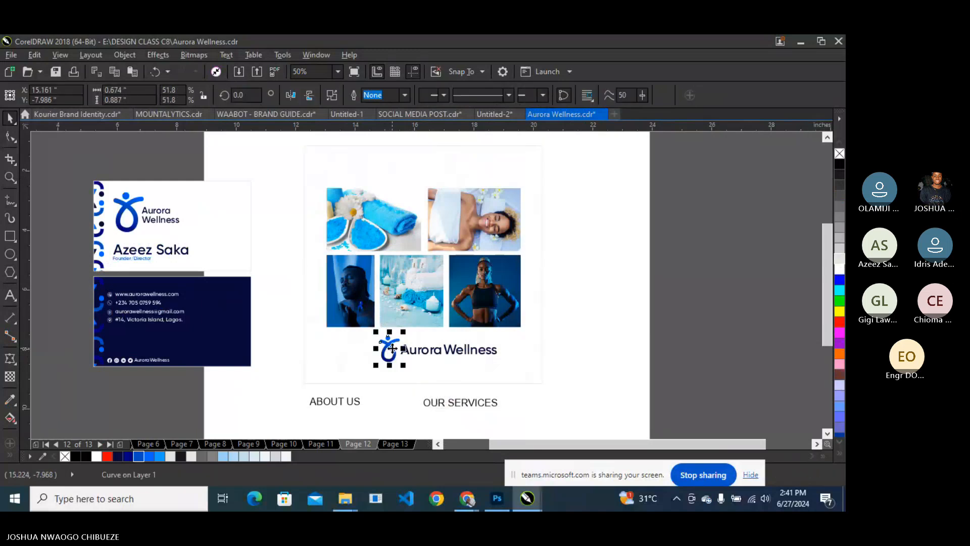
shift+click(407, 350)
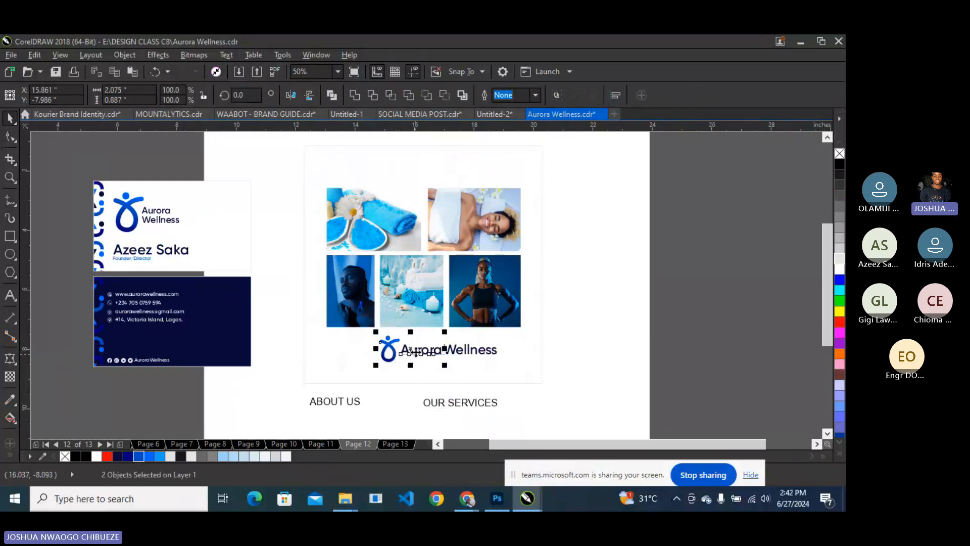
shift+click(451, 354)
key(ctrl+g)
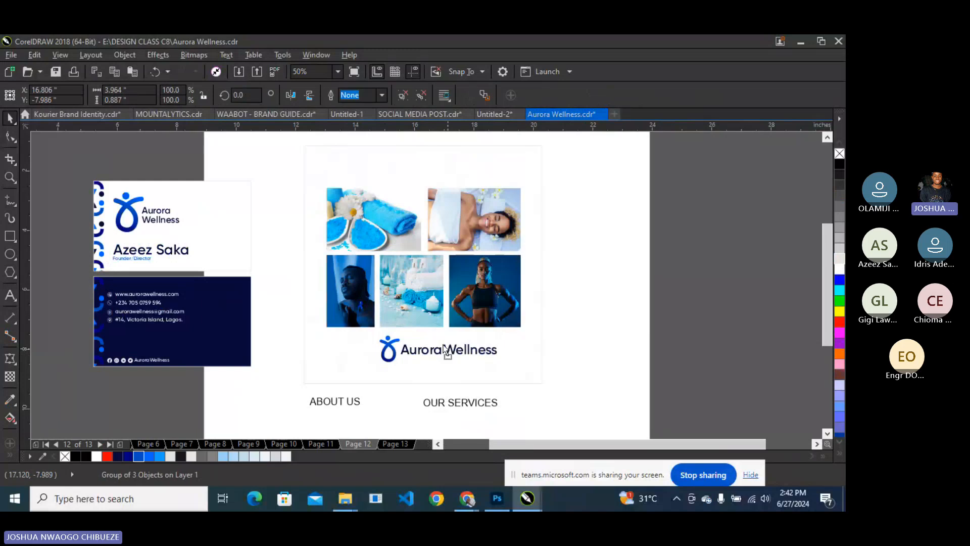
drag(444, 349, 383, 170)
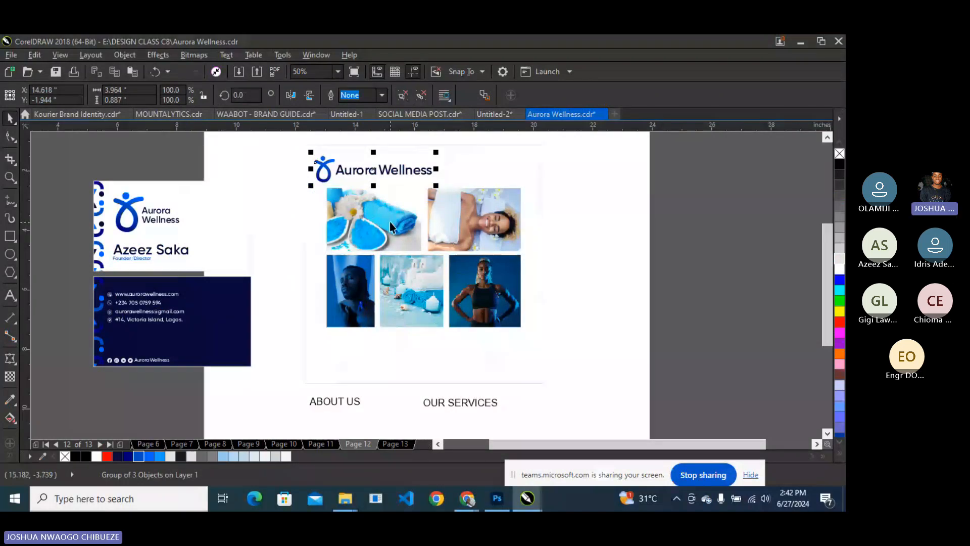
Draw a rectangle about 3.93 by 1.19 inches below the photos and fill it with the business card's sampled navy.
key(F6)
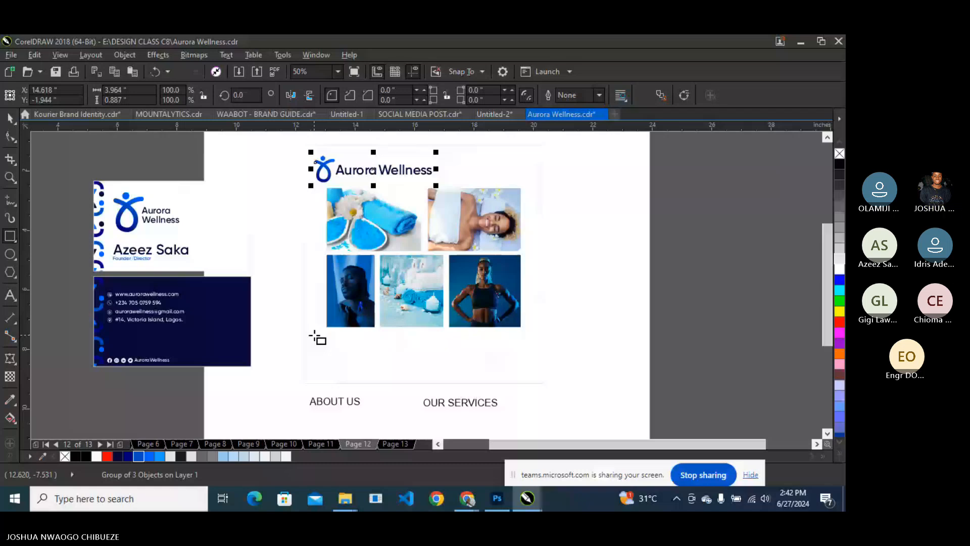
drag(313, 335, 431, 371)
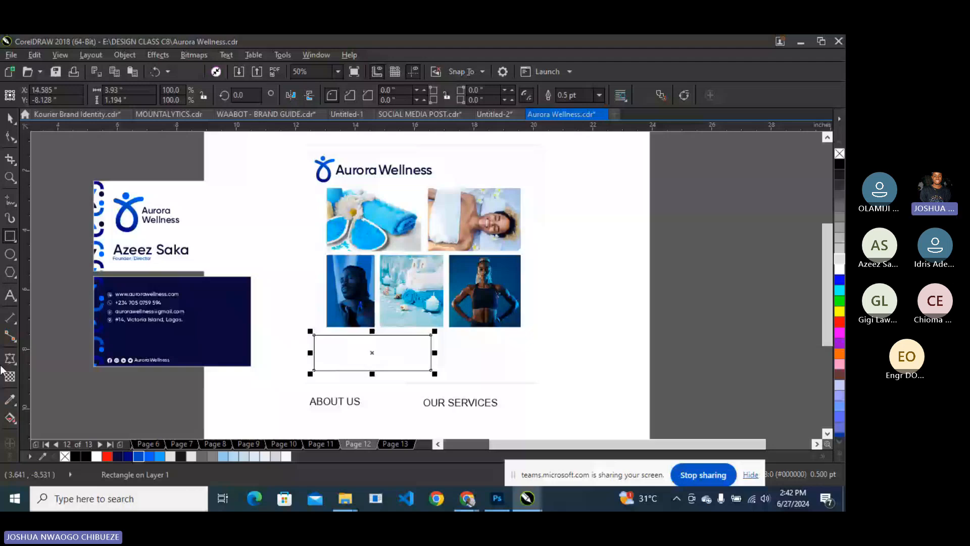
click(10, 400)
click(217, 333)
click(365, 355)
key(space)
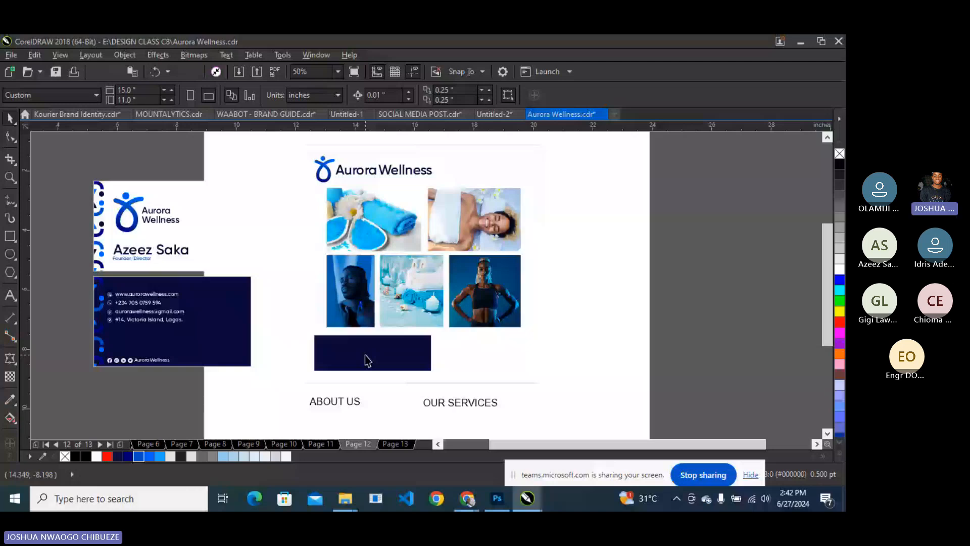
Resize the navy rectangle to about 4.28 by 1.81 inches so it overlaps the flyer's lower-left corner.
click(365, 354)
drag(310, 352, 294, 353)
drag(364, 375, 363, 392)
drag(436, 362, 430, 360)
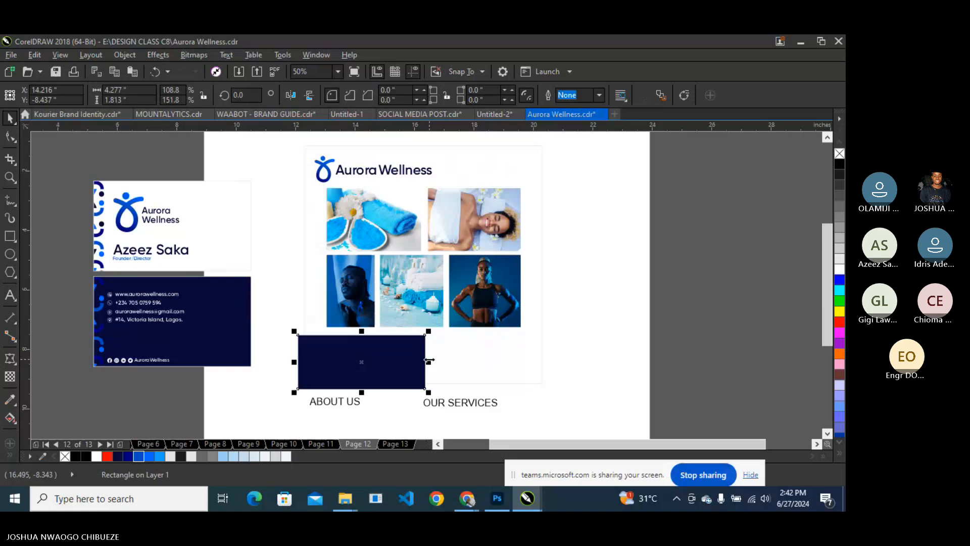
Cut the navy rectangle and paste it inside the flyer frame's PowerClip, then finish editing the contents.
key(ctrl+x)
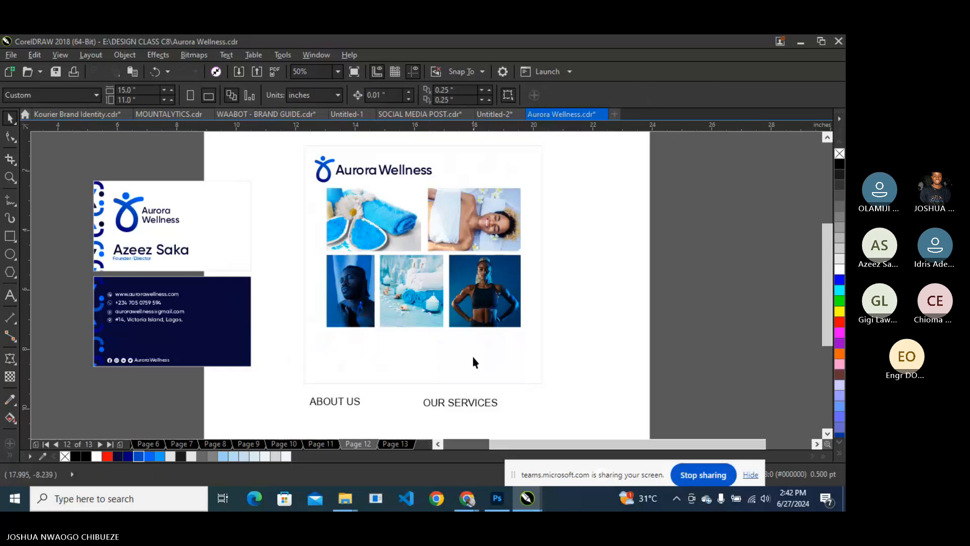
click(474, 358)
right_click(474, 357)
click(507, 151)
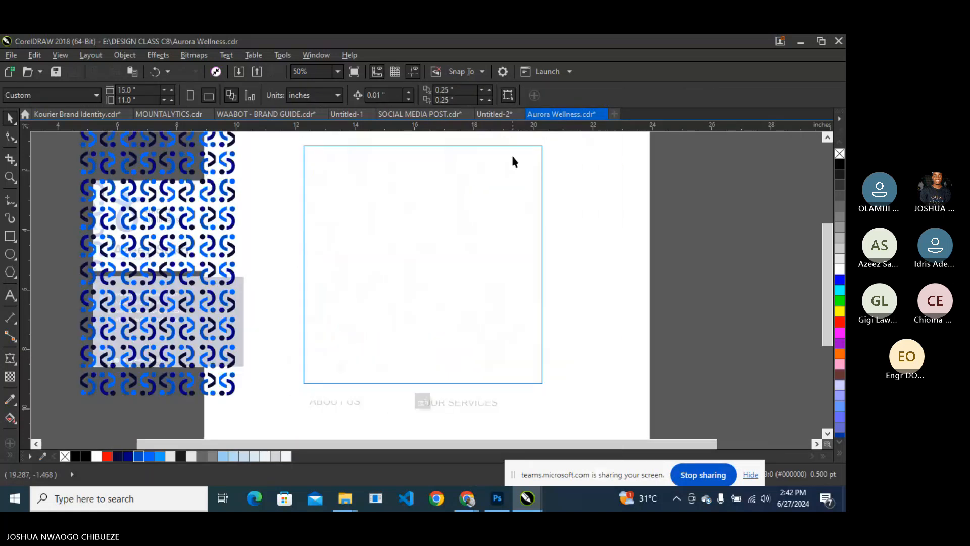
key(ctrl+v)
click(423, 401)
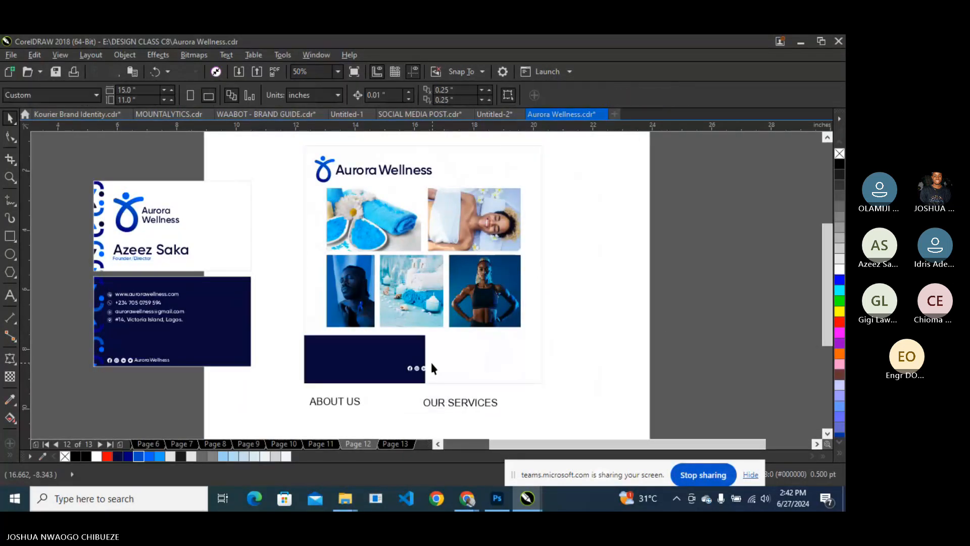
Move the white social media icons and handle onto the lower left of the navy block.
click(435, 369)
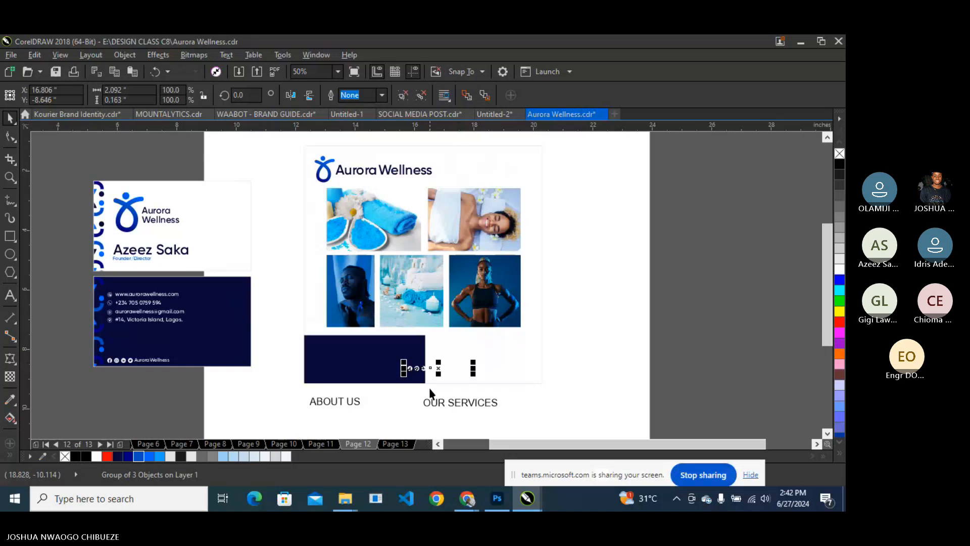
drag(654, 350, 341, 375)
click(204, 393)
Group the contact details from the navy business card, move them onto the flyer's navy block and bring them to the front.
click(142, 305)
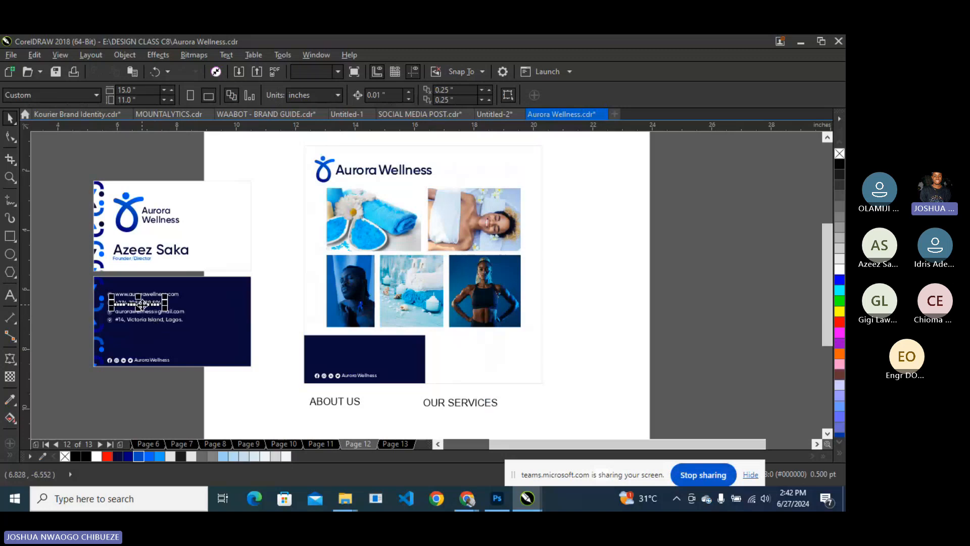
drag(62, 290, 198, 335)
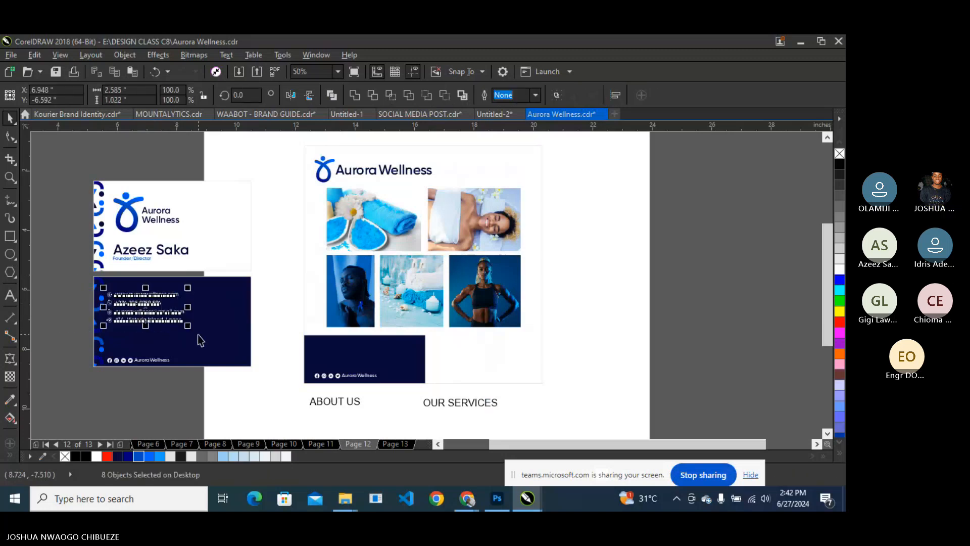
key(ctrl+g)
drag(143, 304, 350, 348)
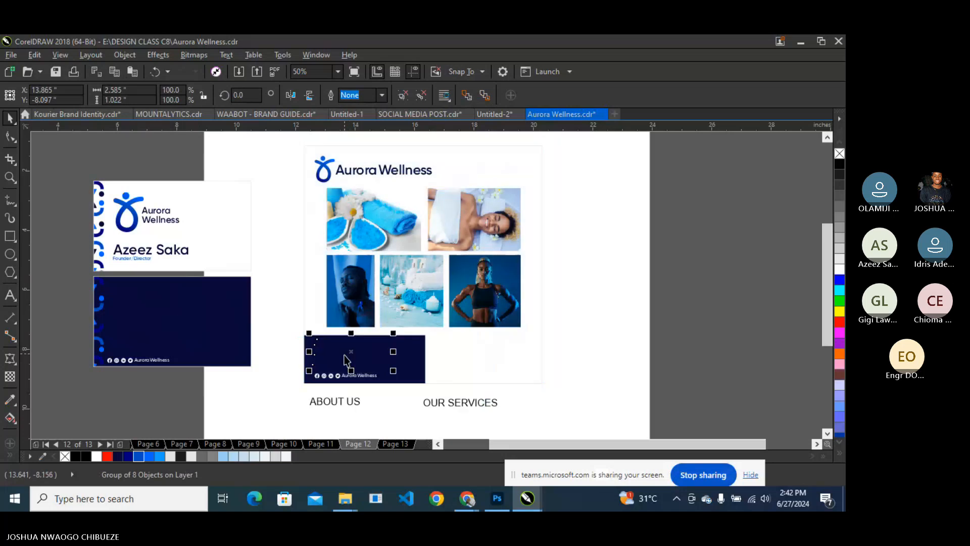
key(shift+Page_Up)
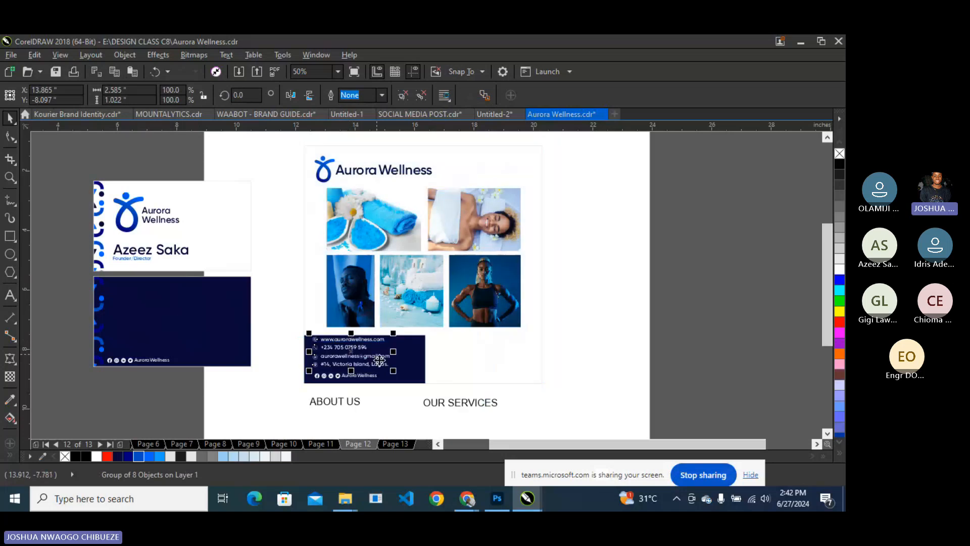
Scale the contact details group to 85.6% and position it above the social media row.
scroll(380, 360, up, 1)
drag(418, 302, 402, 312)
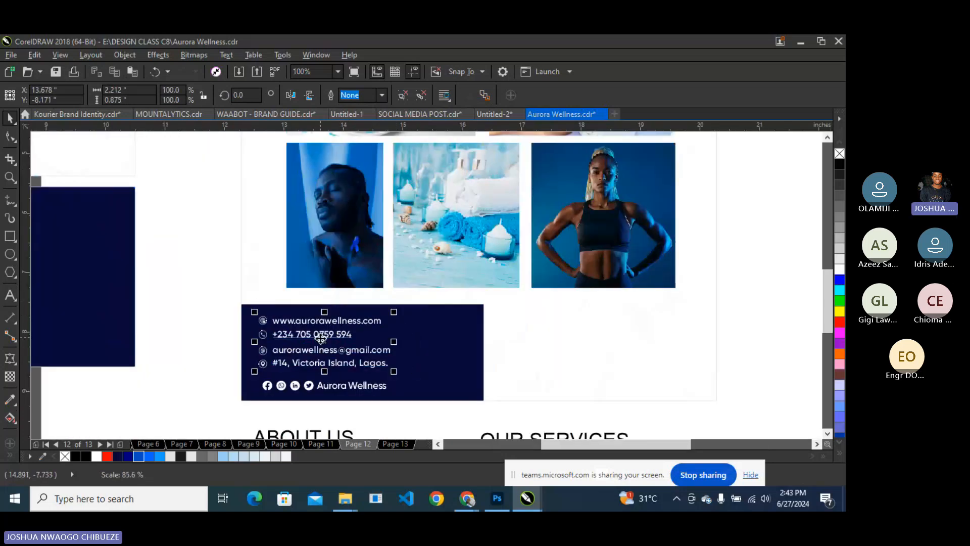
drag(322, 342, 330, 346)
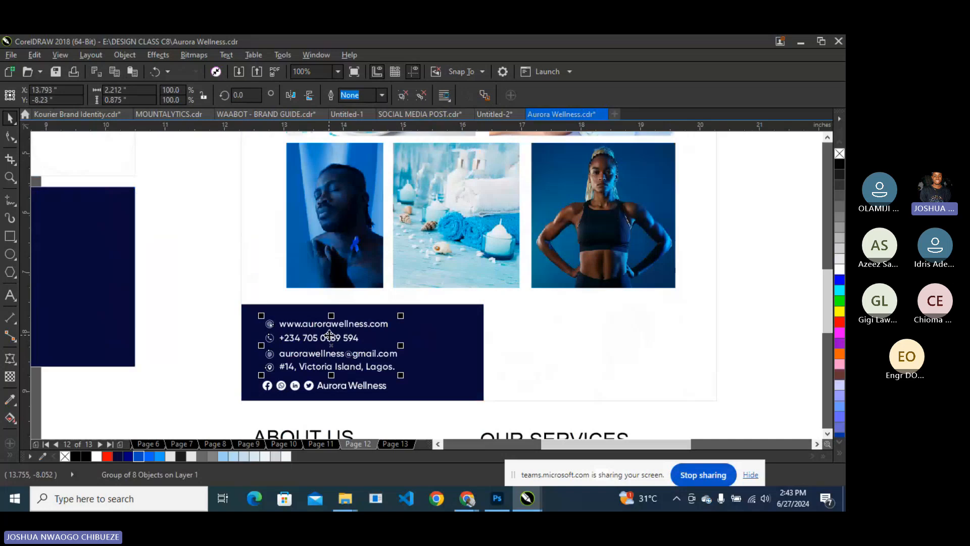
Left-align the contact details with the social media row on the navy block and group the two.
shift+click(269, 387)
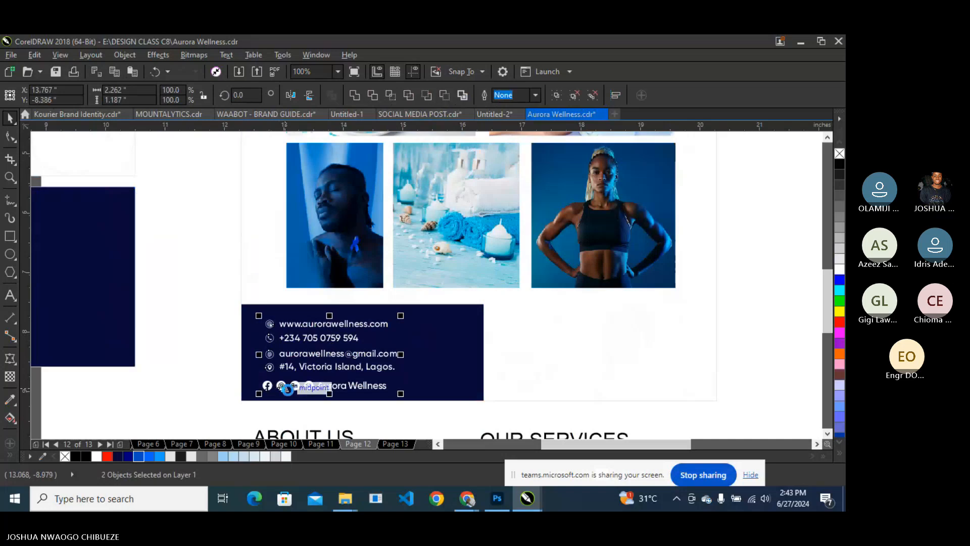
key(l)
key(Down)
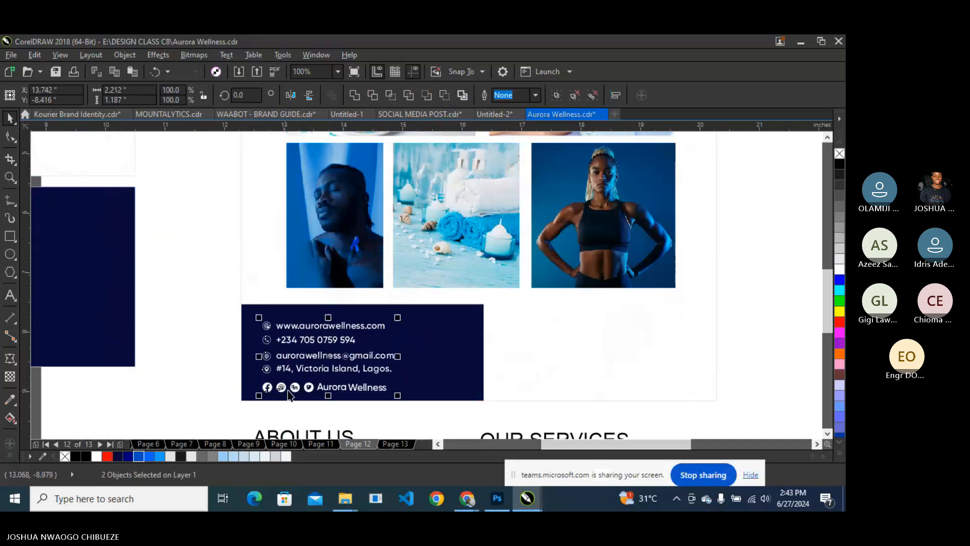
scroll(291, 328, down, 2)
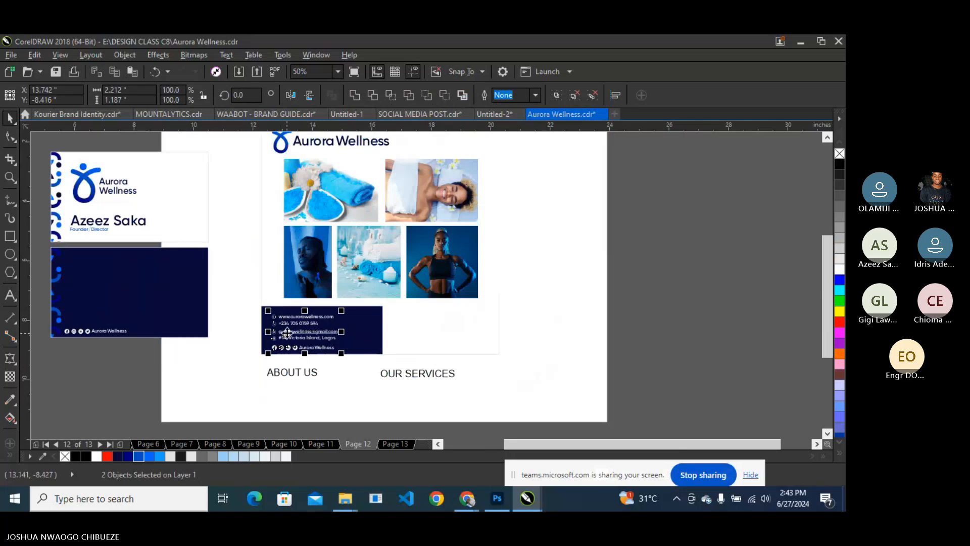
key(ctrl+g)
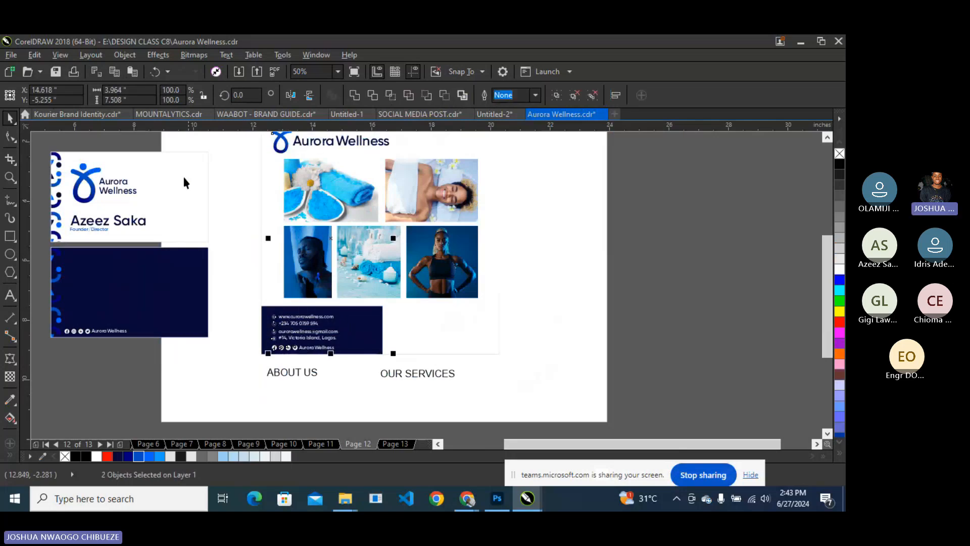
click(769, 274)
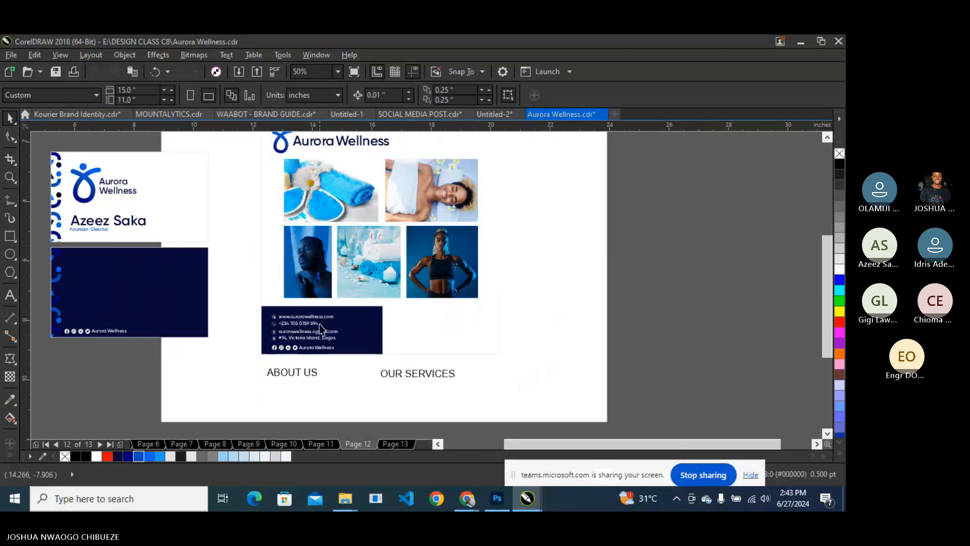
Move the combined contact group slightly upward and to the right within the navy block.
click(291, 331)
scroll(291, 332, up, 2)
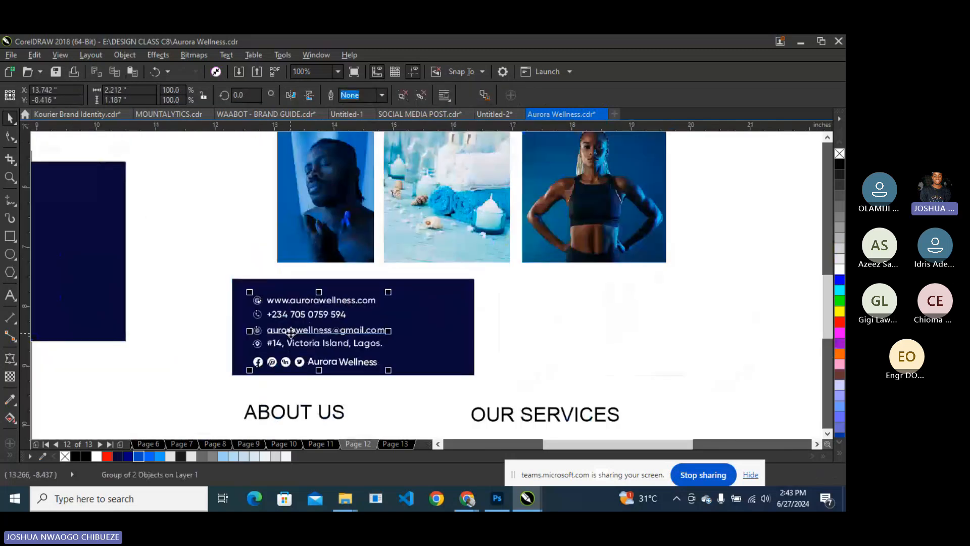
drag(291, 332, 295, 326)
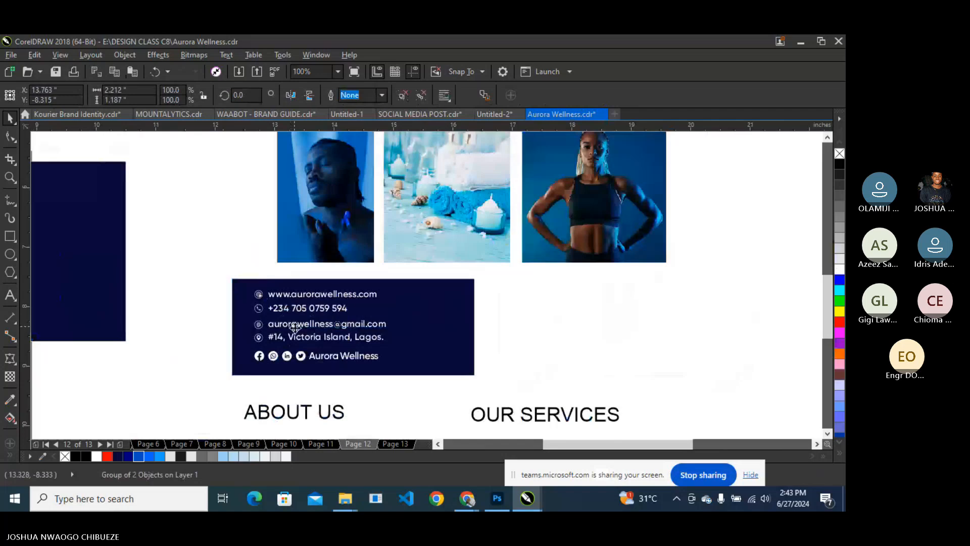
drag(295, 326, 298, 326)
Edit the flyer frame's PowerClip and narrow the navy rectangle from its right side.
click(413, 297)
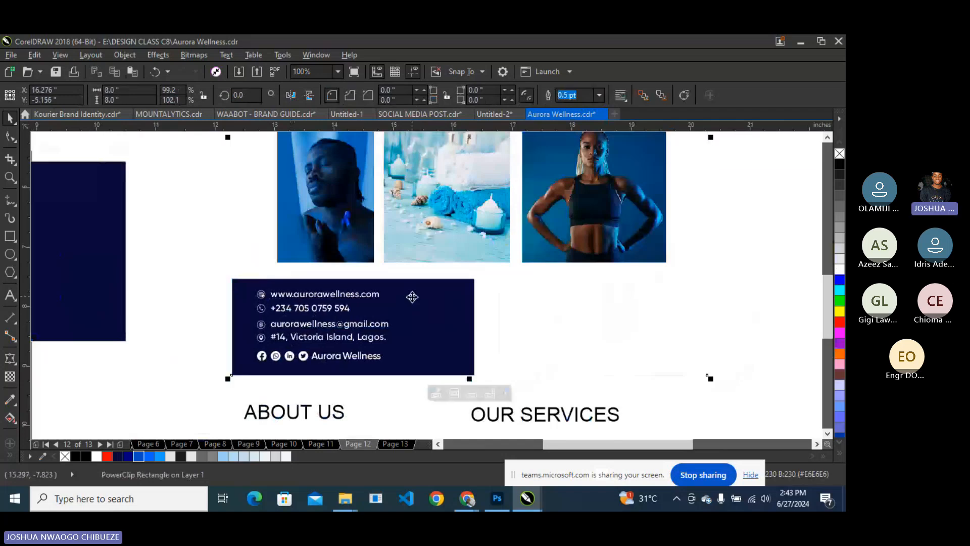
right_click(412, 297)
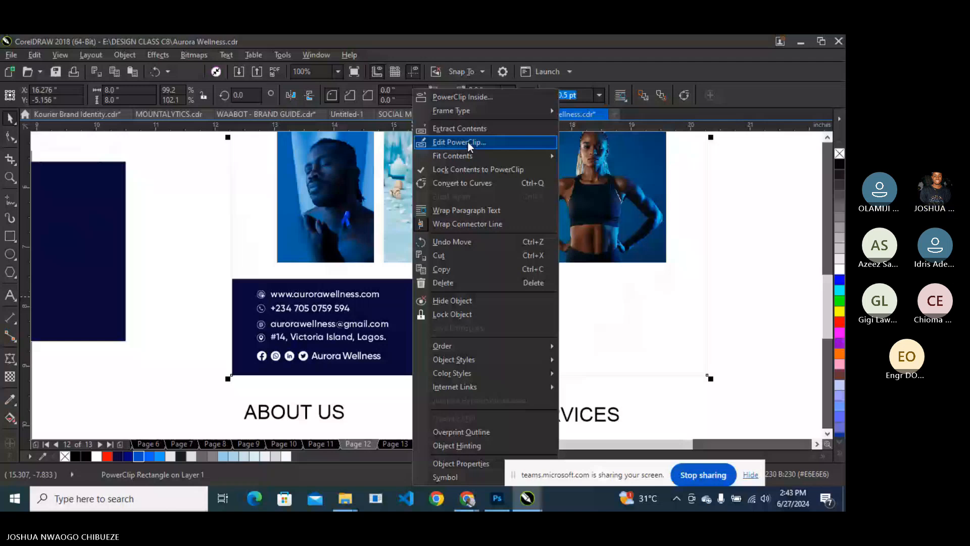
click(304, 306)
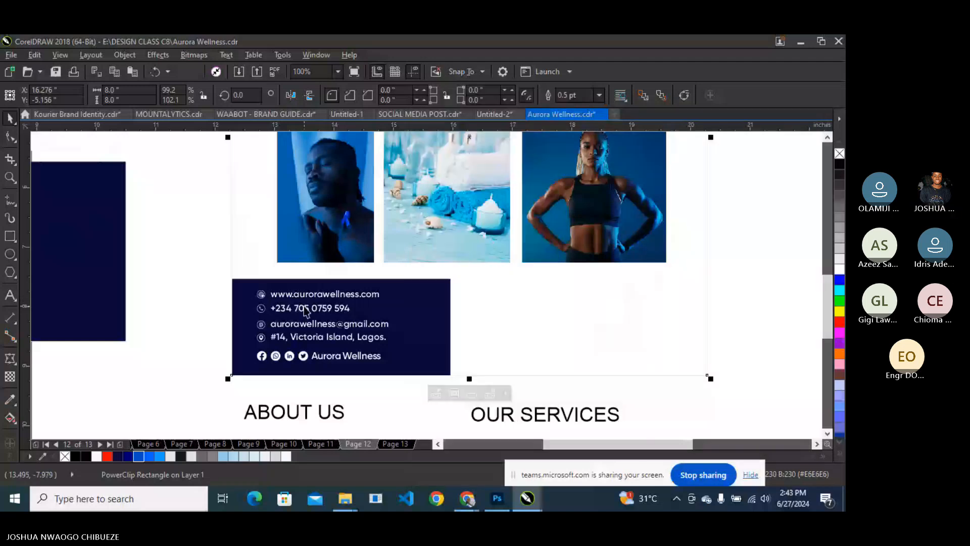
Scale the contact group to about 1.98 inches wide and place the ABOUT US heading above it in white Gilroy Bold.
drag(304, 307, 305, 310)
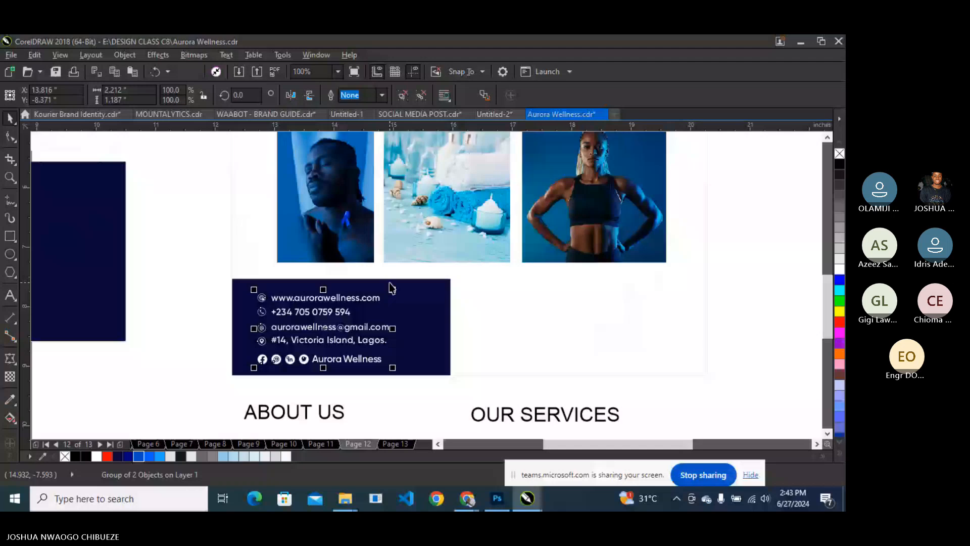
drag(393, 290, 379, 298)
drag(294, 412, 310, 291)
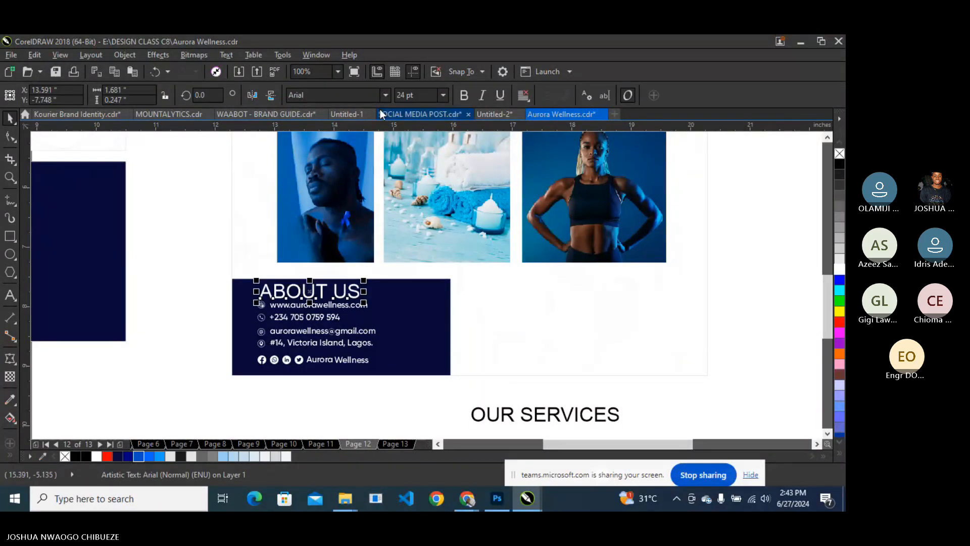
click(385, 95)
click(372, 155)
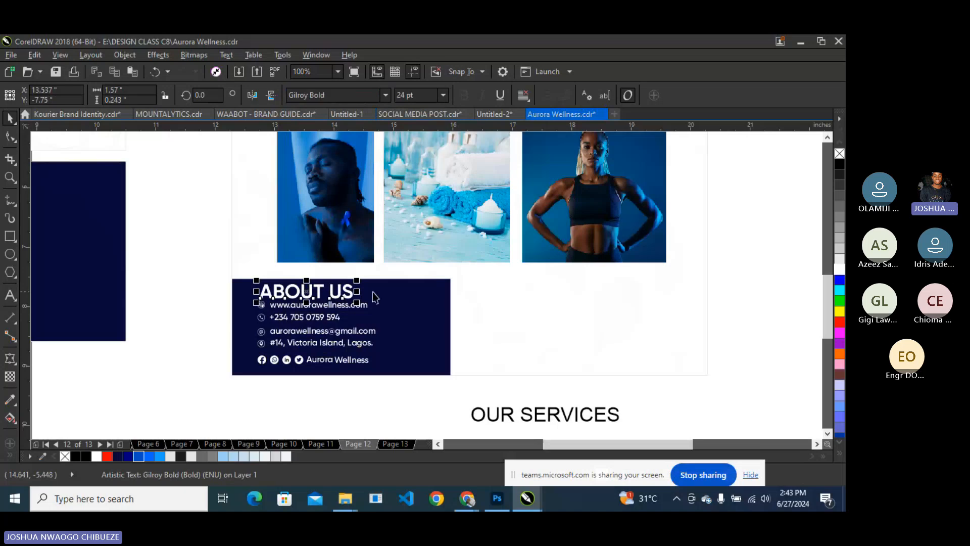
Scale the contact group to about 1.77 inches wide and left-align the ABOUT US heading with it.
click(364, 310)
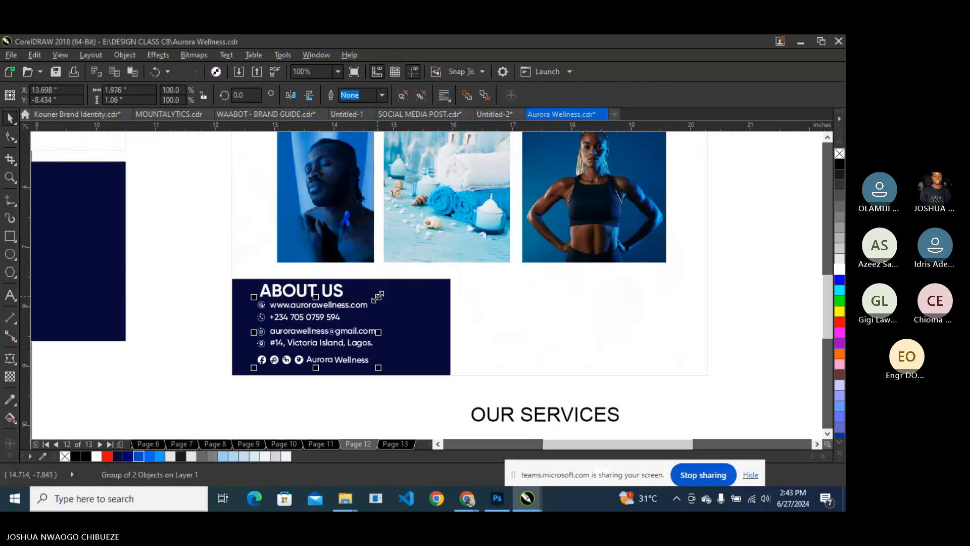
drag(376, 297, 369, 303)
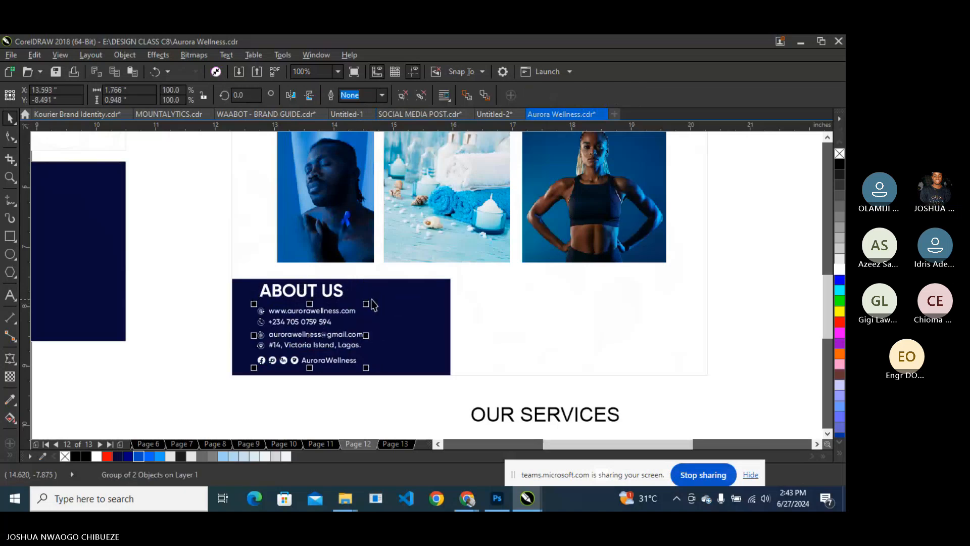
drag(306, 296, 300, 295)
shift+click(302, 313)
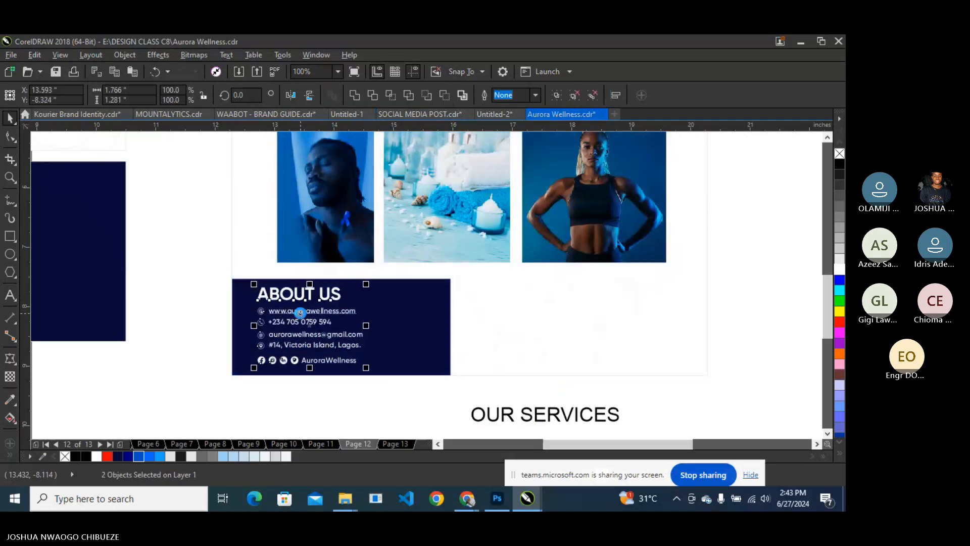
click(452, 319)
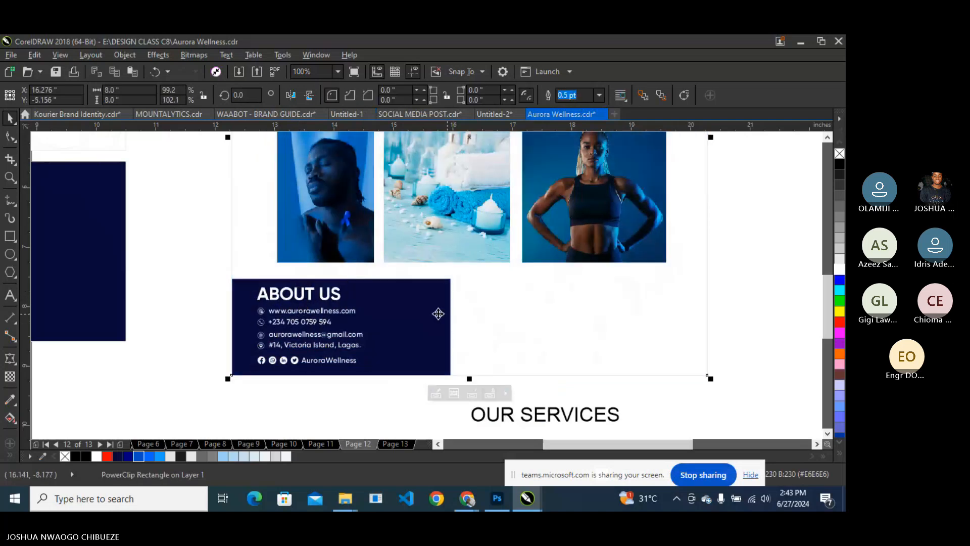
Scale the ABOUT US heading down to about 17.9 pt and replace its text with CONTACT INFO.
click(314, 302)
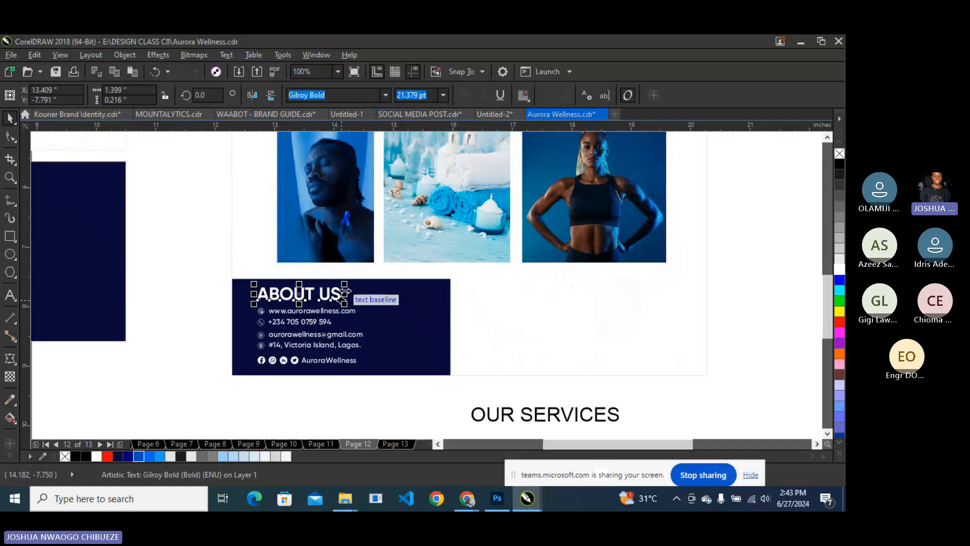
drag(345, 287, 331, 291)
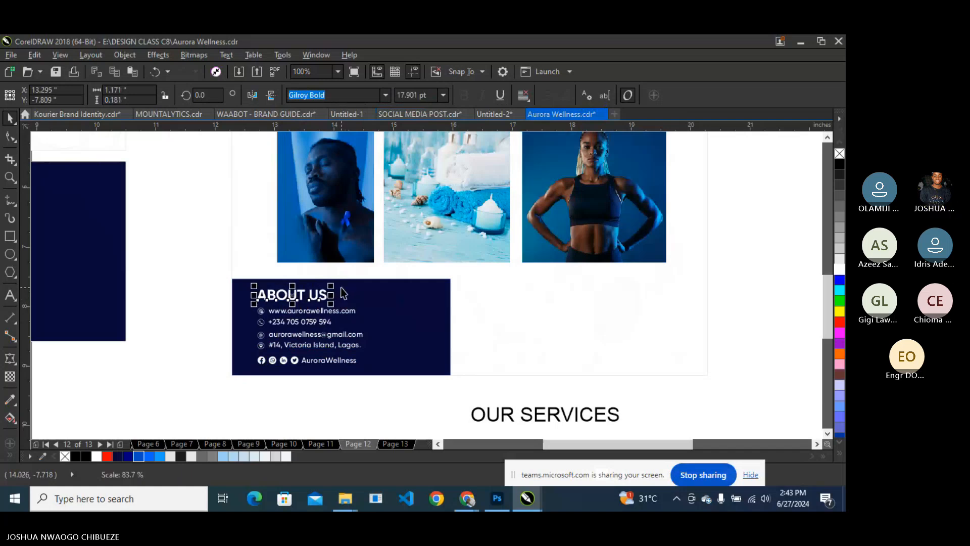
click(10, 295)
key(ctrl+a)
text(conta)
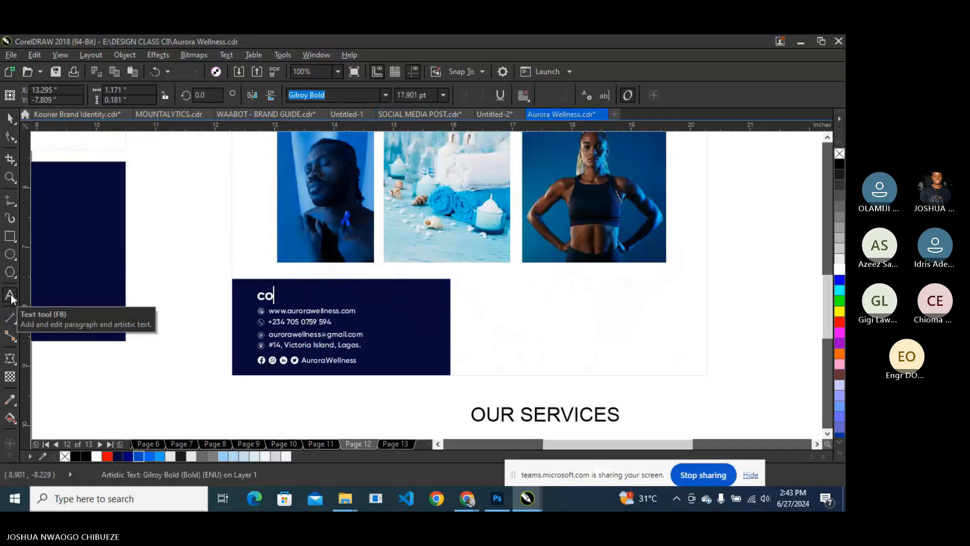
key(BackSpace)
key(BackSpace)
key(BackSpace)
key(BackSpace)
key(BackSpace)
text(CONTACT INTO)
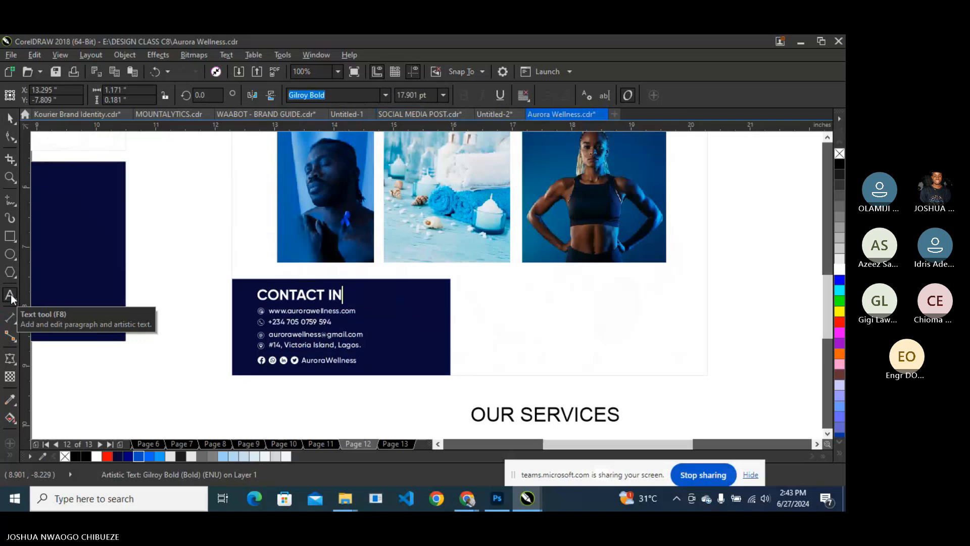
key(BackSpace)
key(BackSpace)
text(FO)
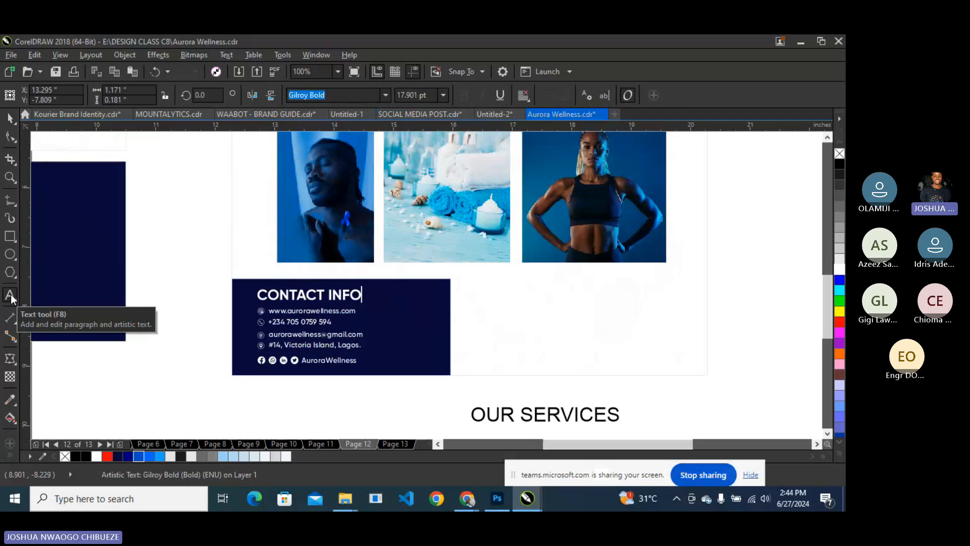
click(13, 118)
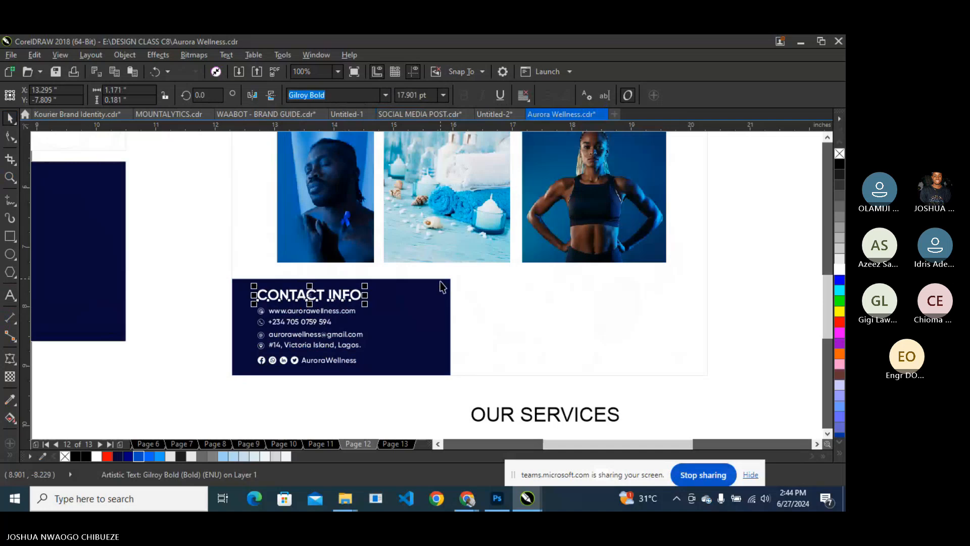
Narrow the navy rectangle inside the flyer frame's PowerClip to about 3.49 inches wide and finish editing the contents.
click(424, 297)
right_click(423, 299)
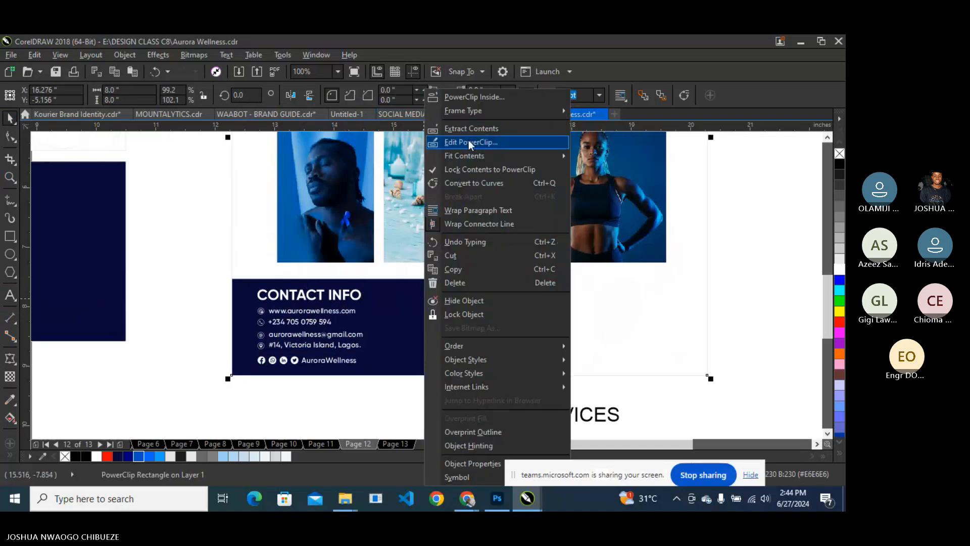
click(469, 142)
click(414, 345)
drag(455, 333, 429, 346)
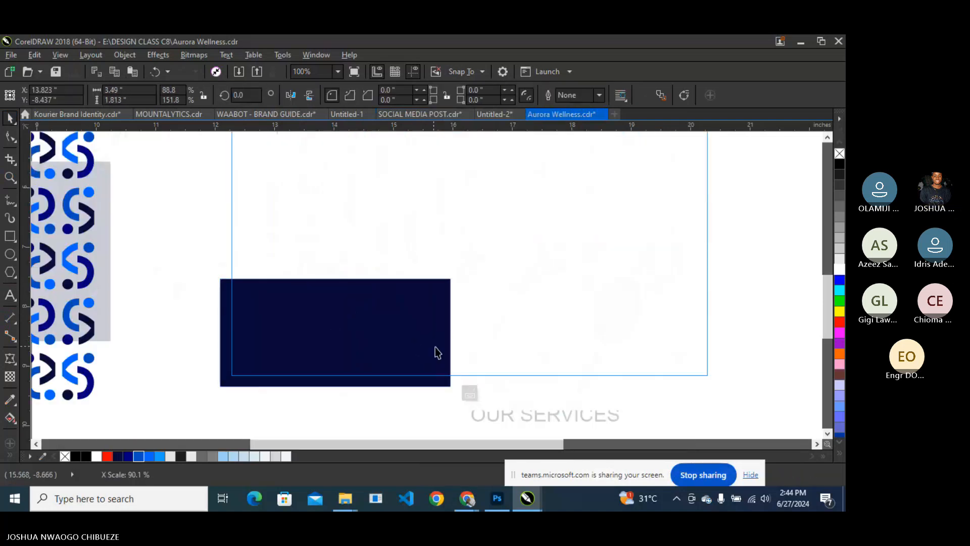
click(471, 393)
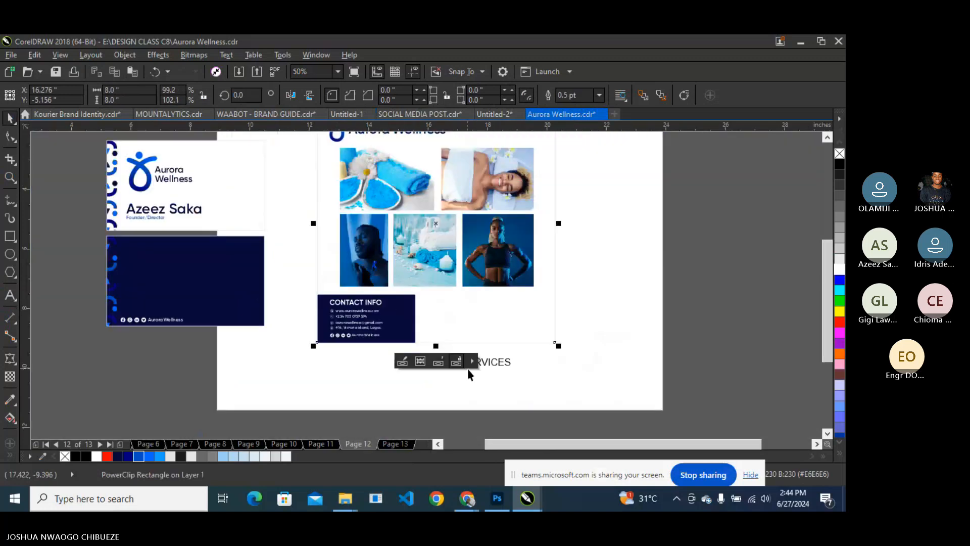
Move the OUR SERVICES heading beside the navy block and format it in dark navy Gilroy Bold.
drag(470, 364, 471, 307)
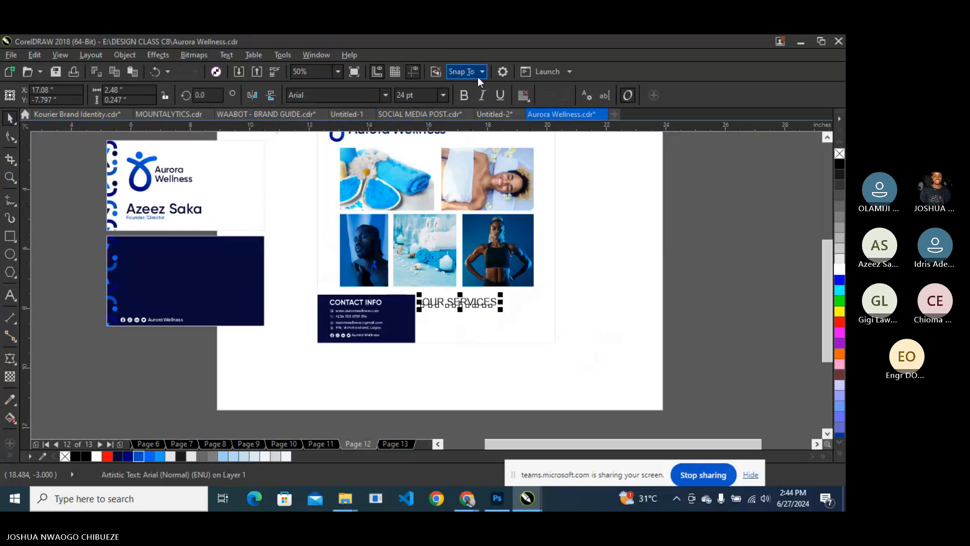
click(387, 95)
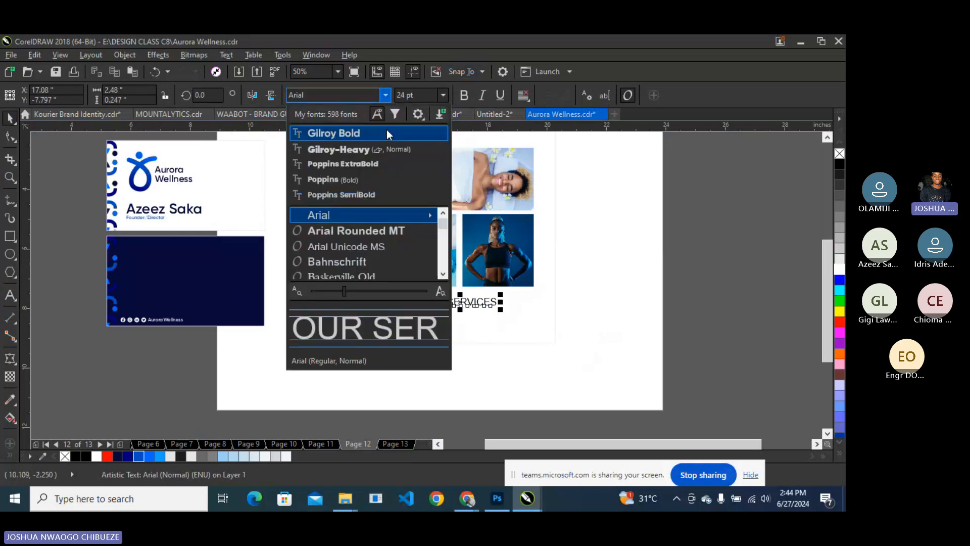
click(383, 129)
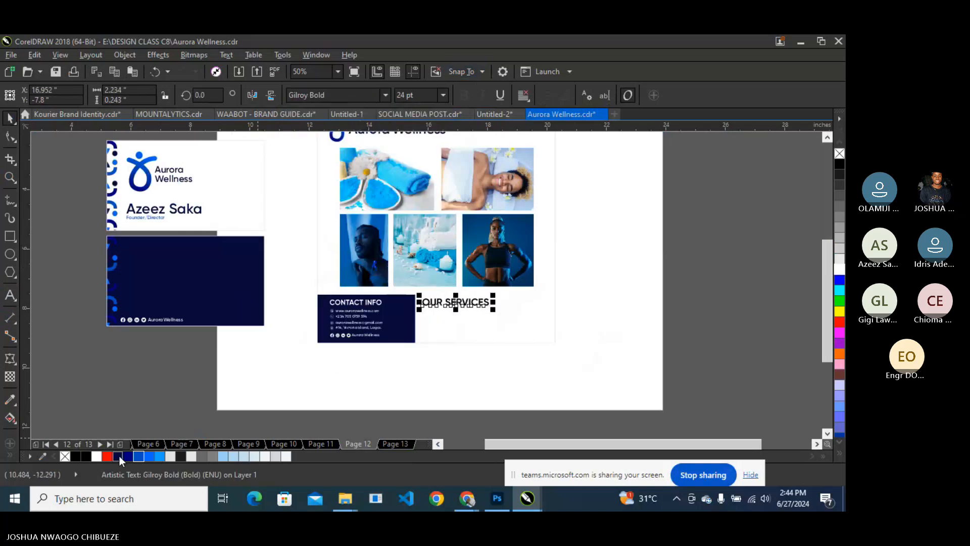
click(665, 273)
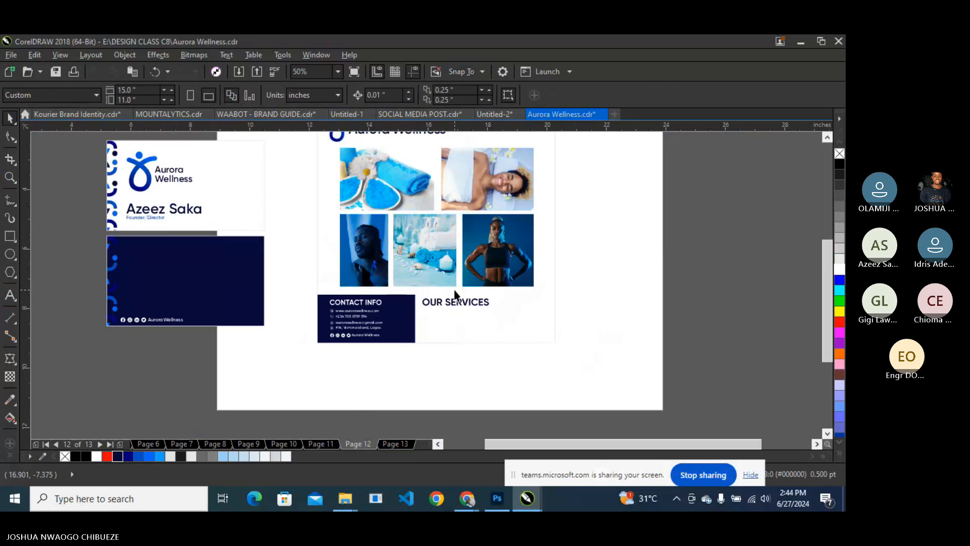
Set the CONTACT INFO heading's font size to 17 pt.
scroll(455, 298, up, 2)
click(460, 318)
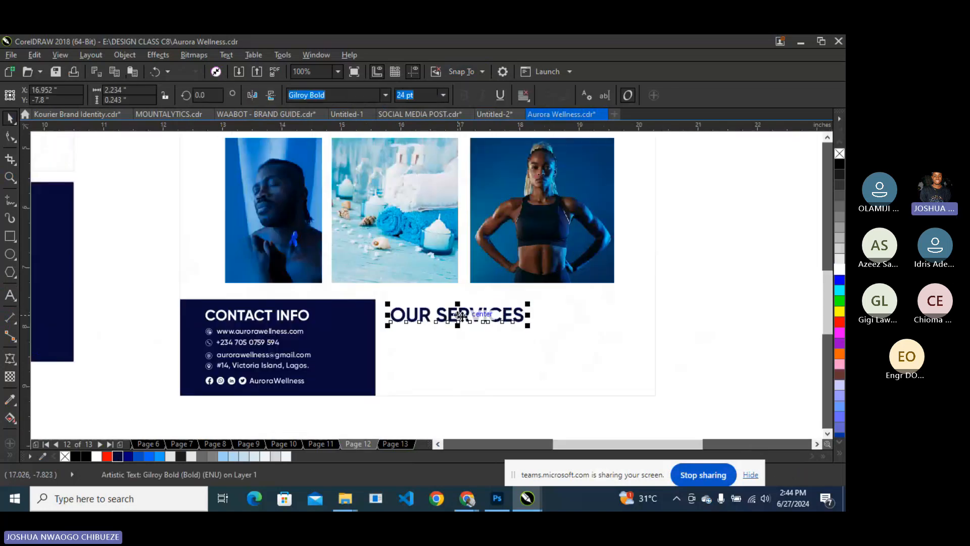
click(310, 319)
click(412, 95)
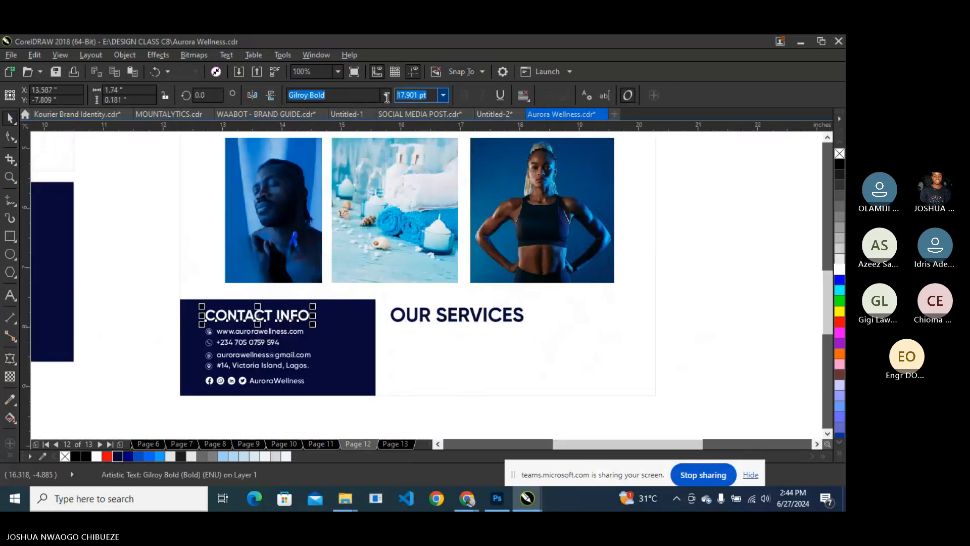
text(17)
key(Return)
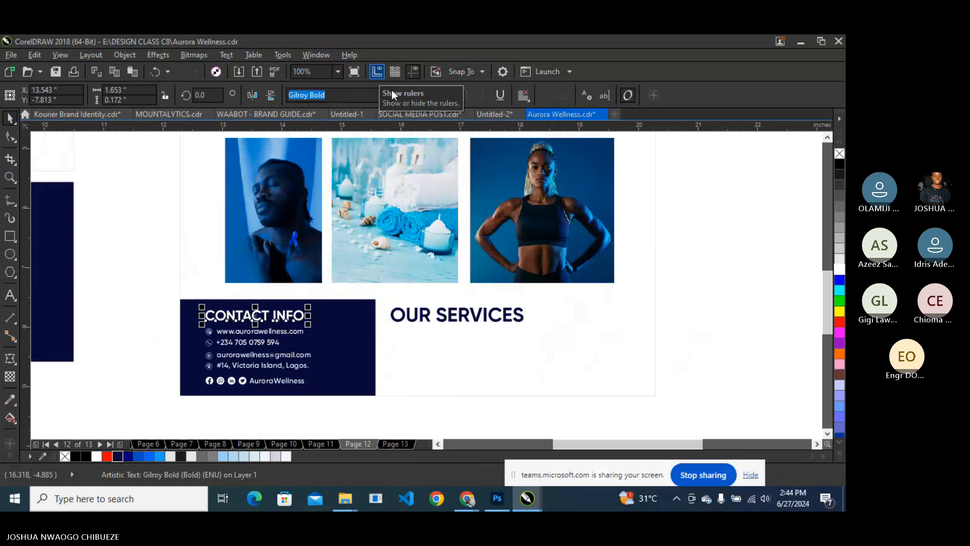
Align the top of the OUR SERVICES heading with the CONTACT INFO heading.
click(397, 319)
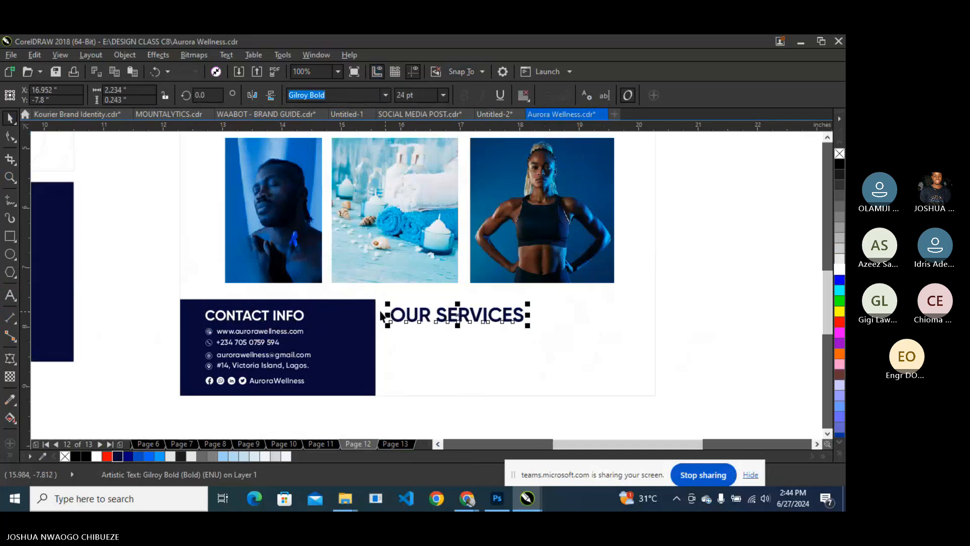
shift+click(294, 314)
key(t)
click(488, 293)
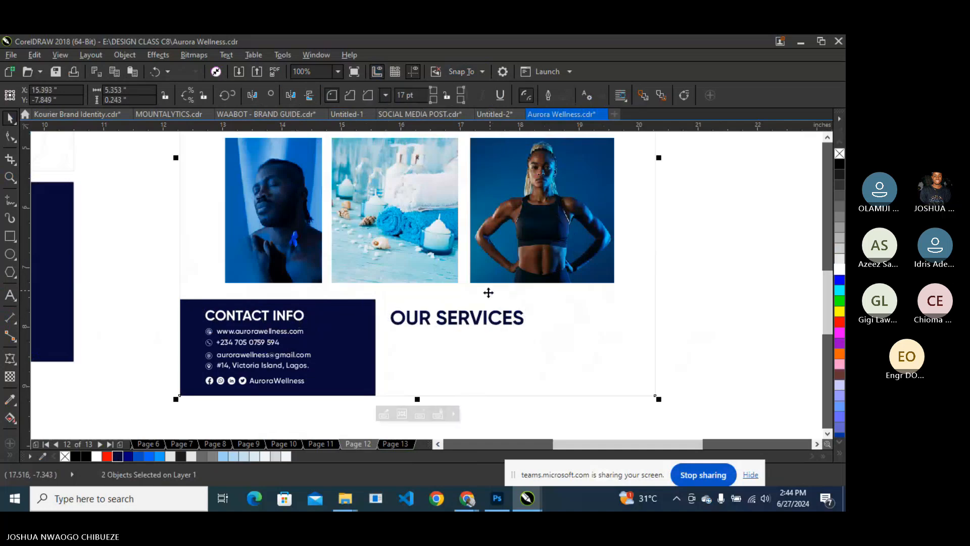
Set the OUR SERVICES heading to 17 pt and align its top with the CONTACT INFO heading.
click(464, 324)
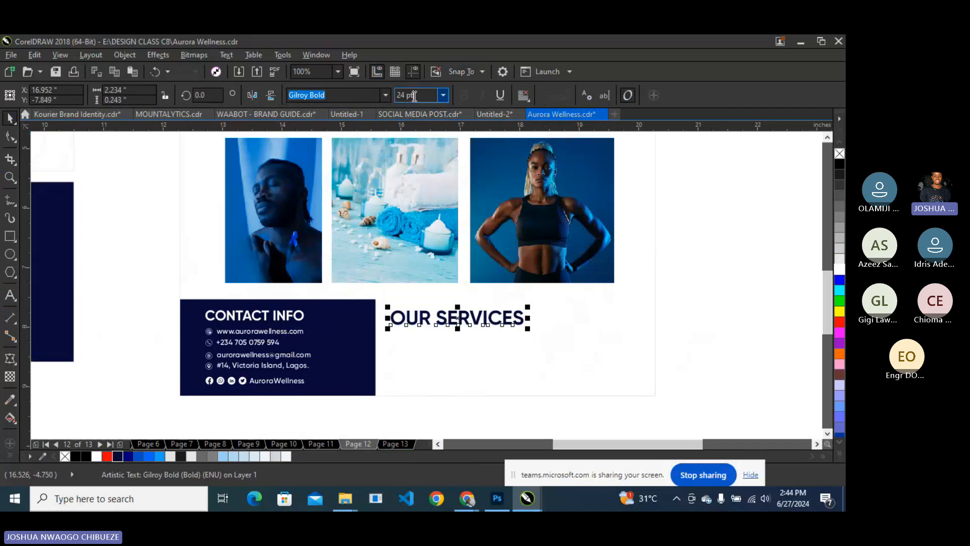
text(17)
key(Return)
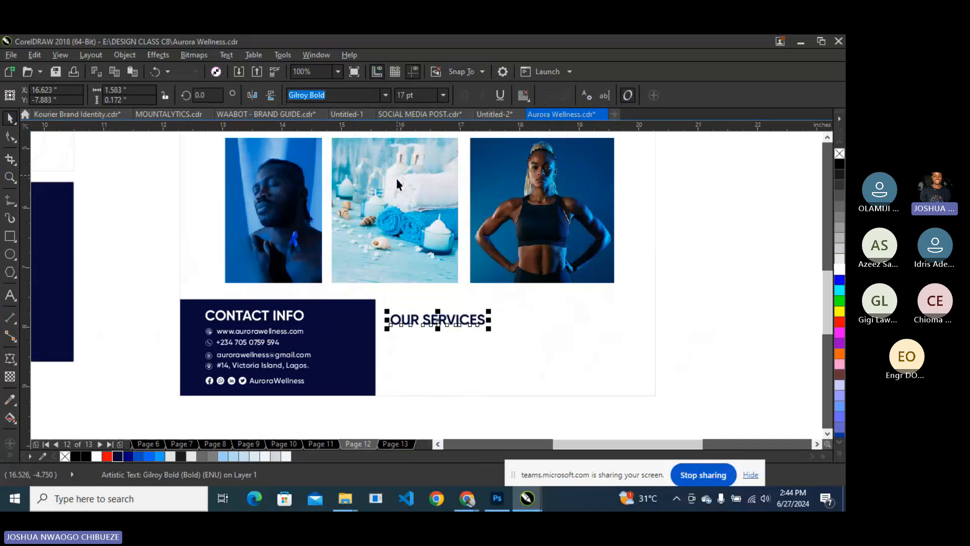
shift+click(302, 318)
key(t)
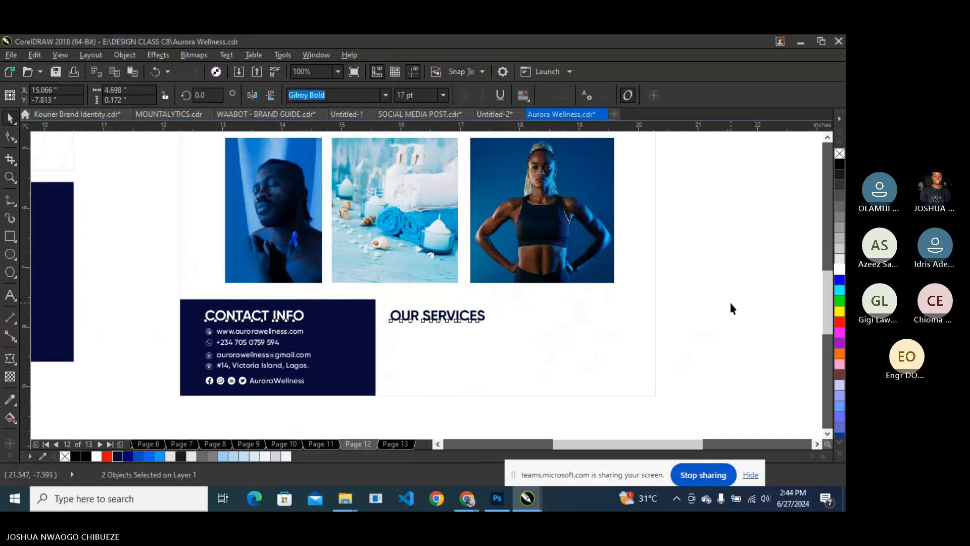
click(728, 299)
Duplicate the OUR SERVICES heading directly below itself and change the copy's font to Gilroy Medium.
click(459, 318)
mouse_move(457, 316)
mouse_down()
mouse_move(468, 300)
mouse_move(456, 334)
mouse_up()
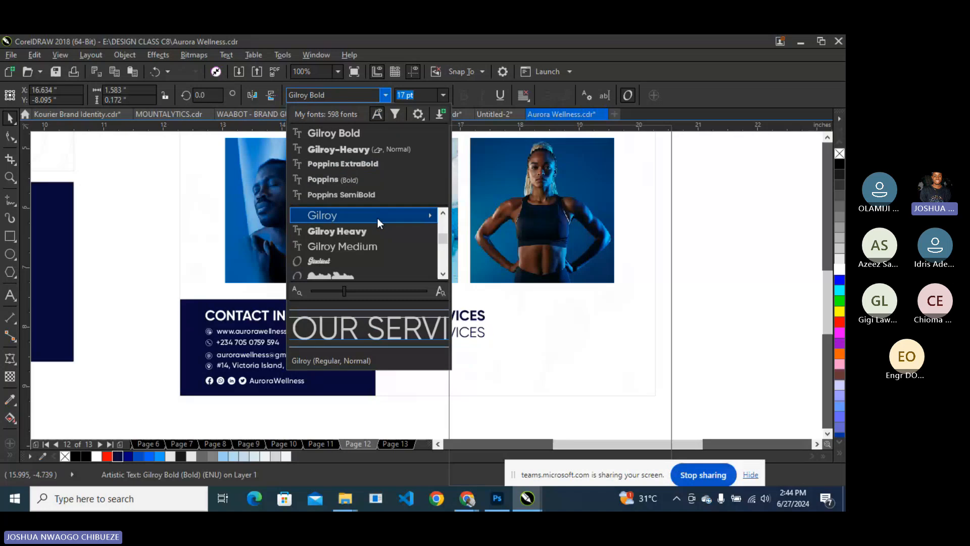
mouse_move(378, 218)
click(505, 306)
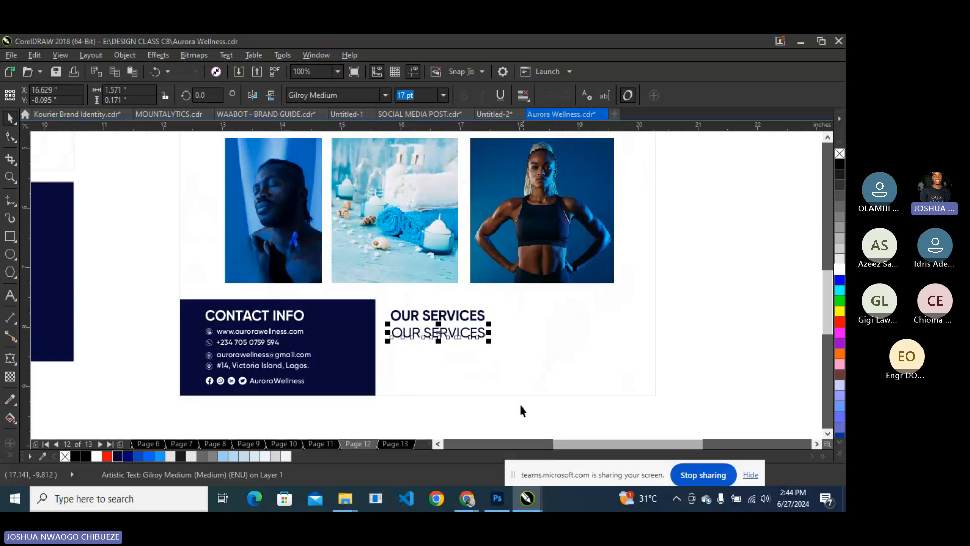
Replace the text of the copied heading with "Aerobic Exercise" as the first service entry.
scroll(520, 402, down, 2)
scroll(457, 343, up, 1)
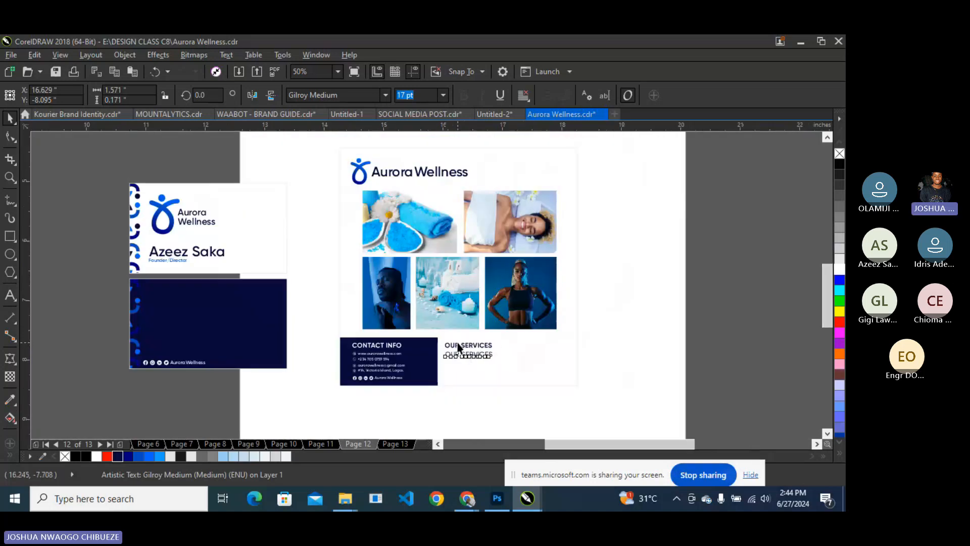
scroll(458, 346, up, 1)
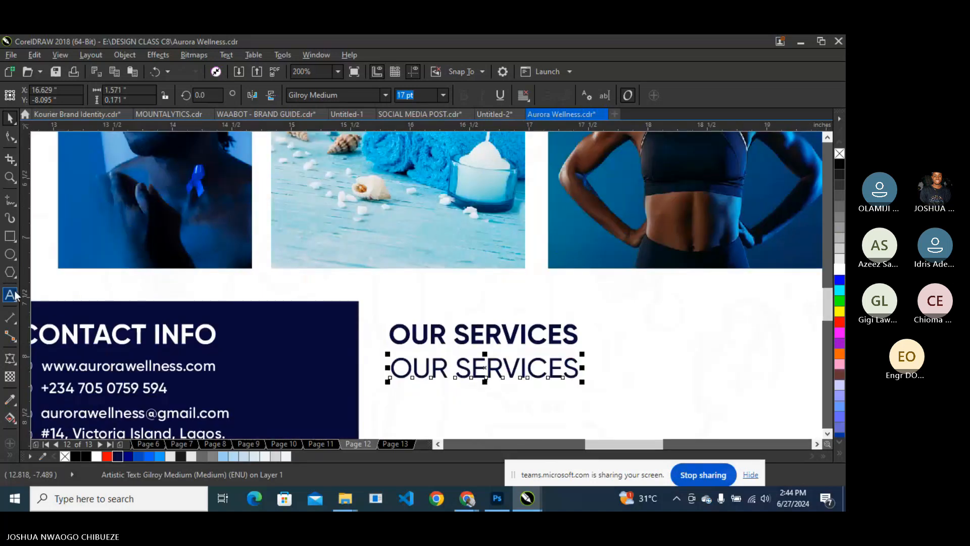
click(14, 295)
key(ctrl+a)
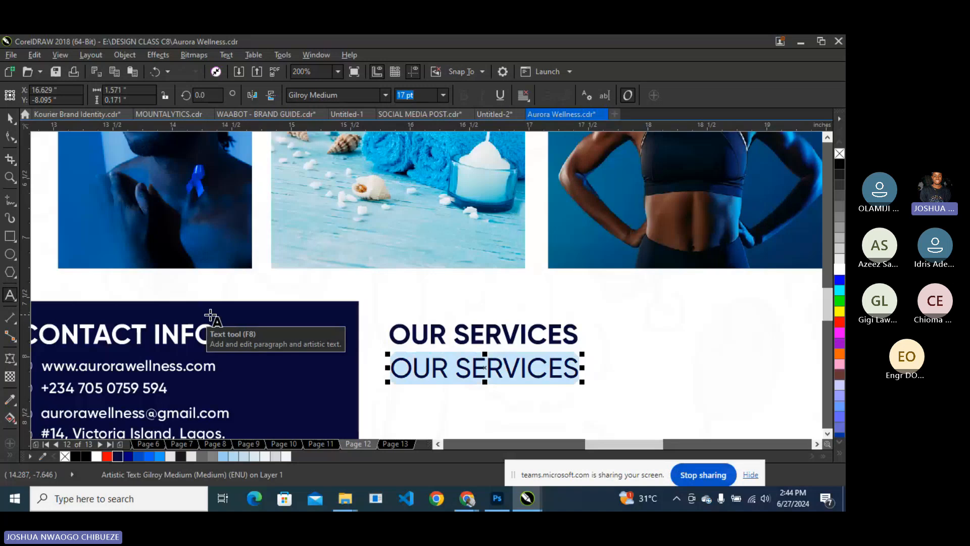
text(Ae)
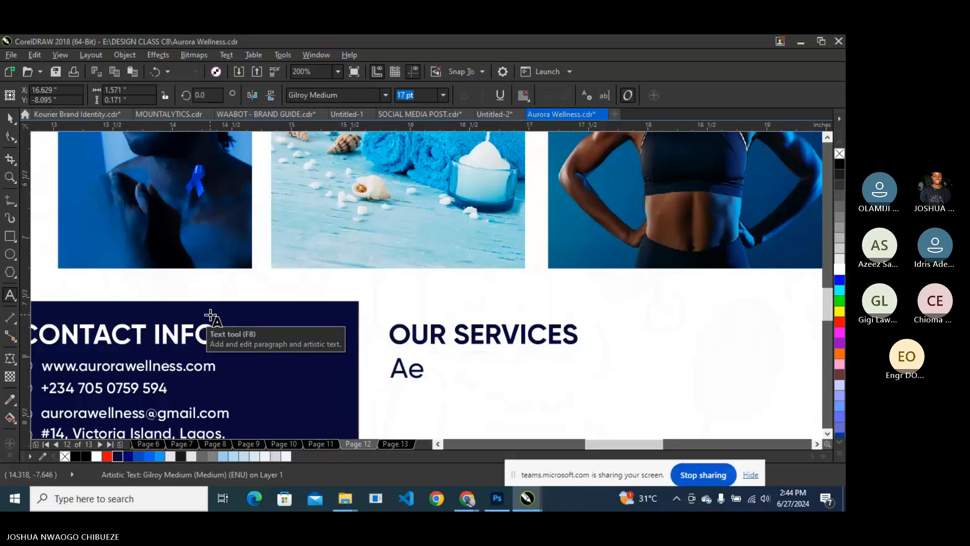
text(robic E)
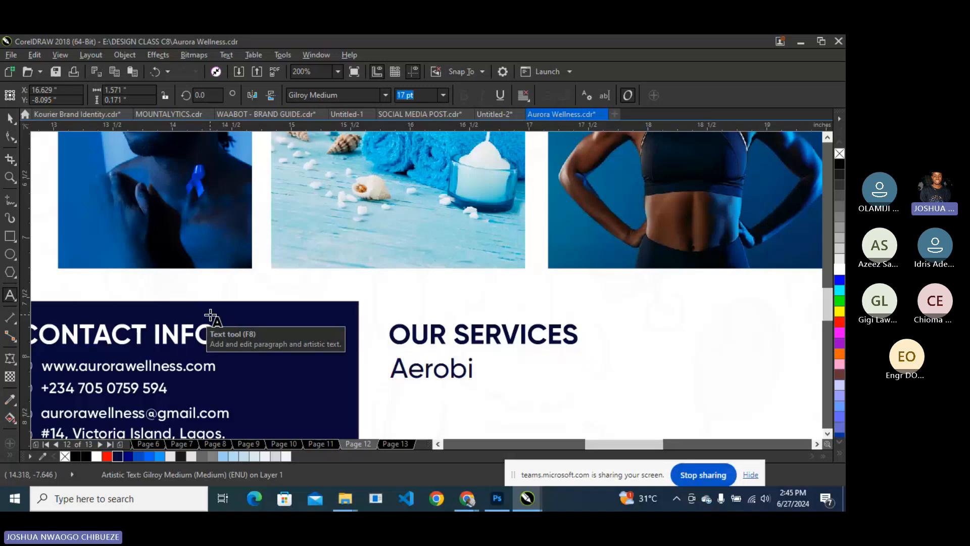
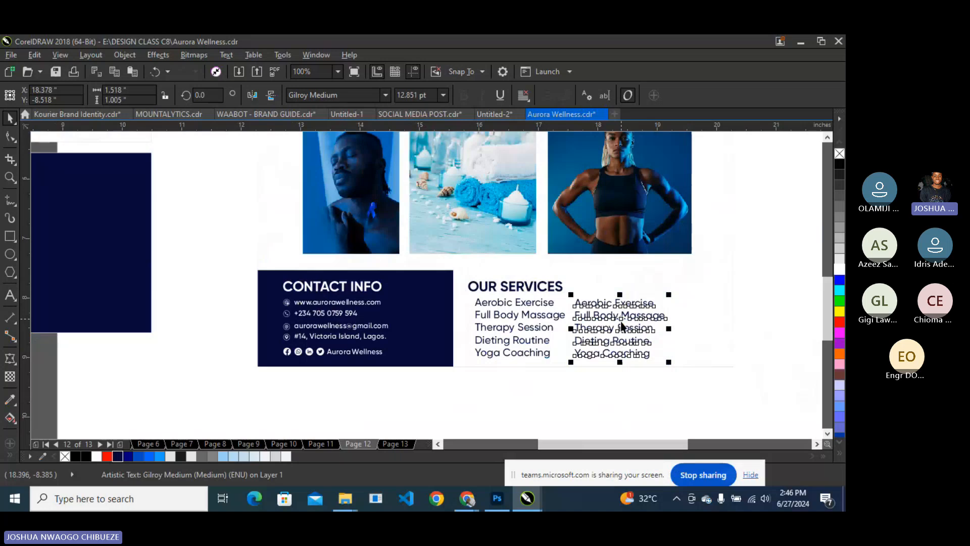
Scale the services list under the OUR SERVICES heading down to about 12.36 pt and increase its line spacing slightly.
scroll(449, 313, up, 2)
scroll(449, 314, down, 2)
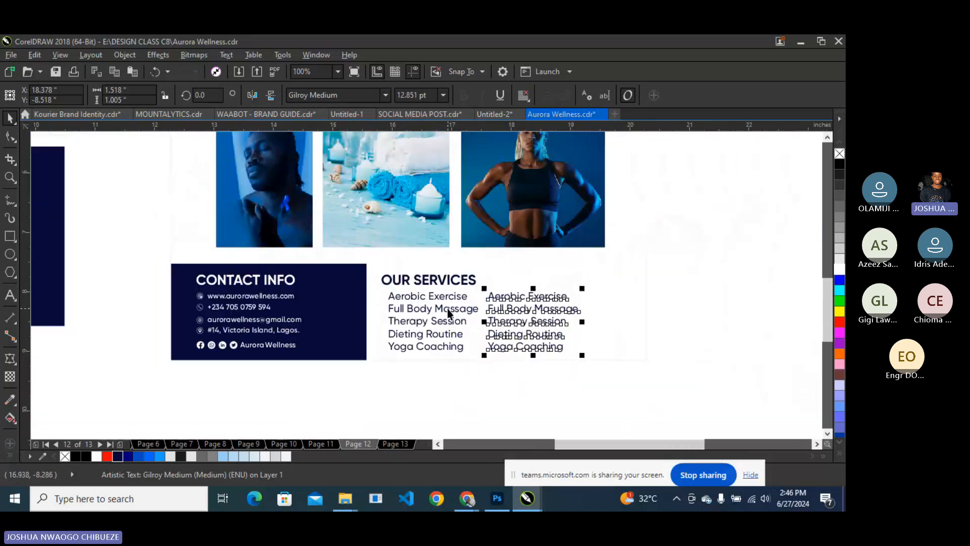
click(737, 305)
scroll(526, 308, down, 2)
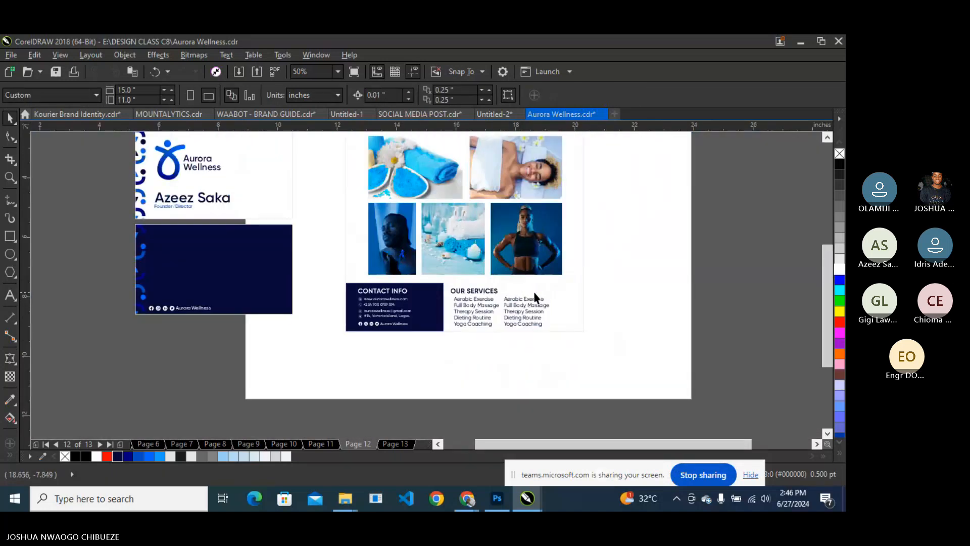
scroll(536, 298, up, 2)
scroll(406, 321, up, 2)
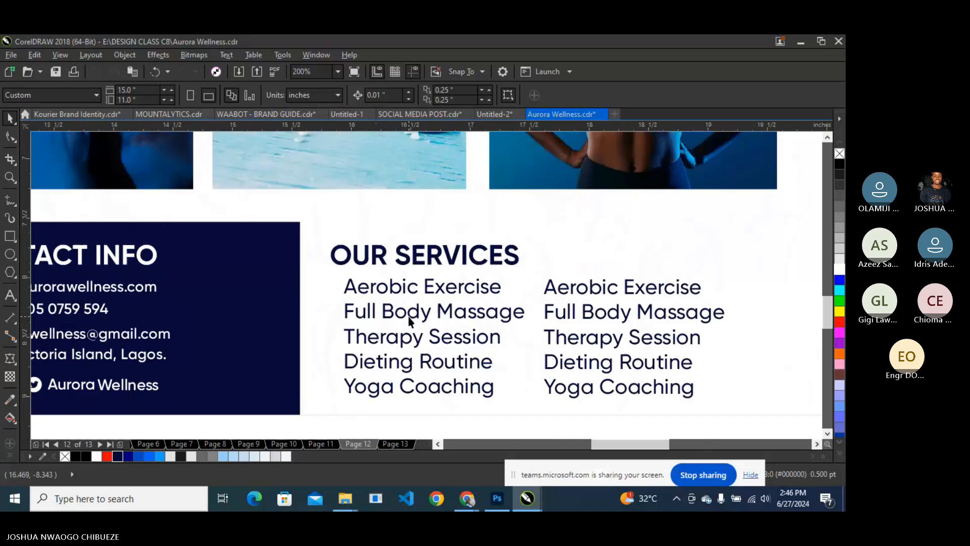
click(413, 317)
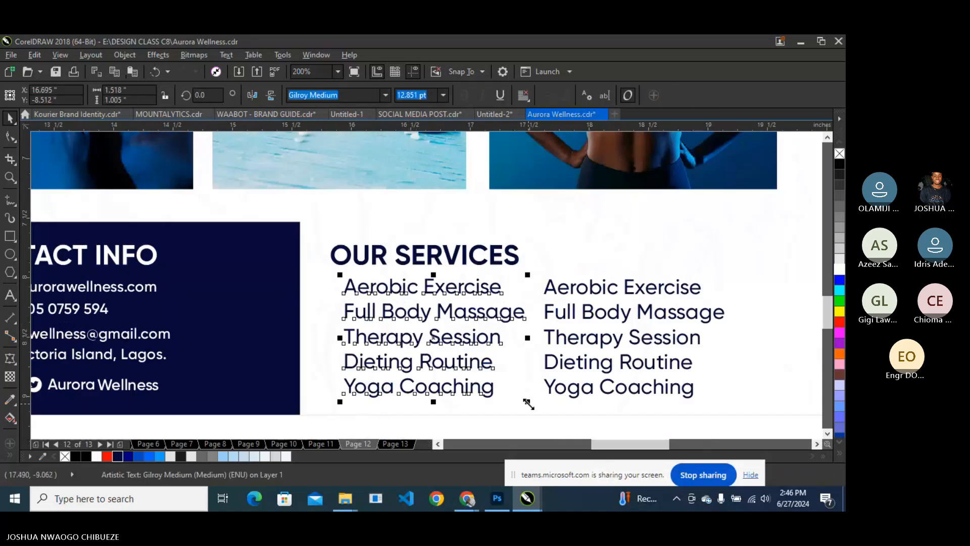
drag(526, 403, 521, 397)
key(F10)
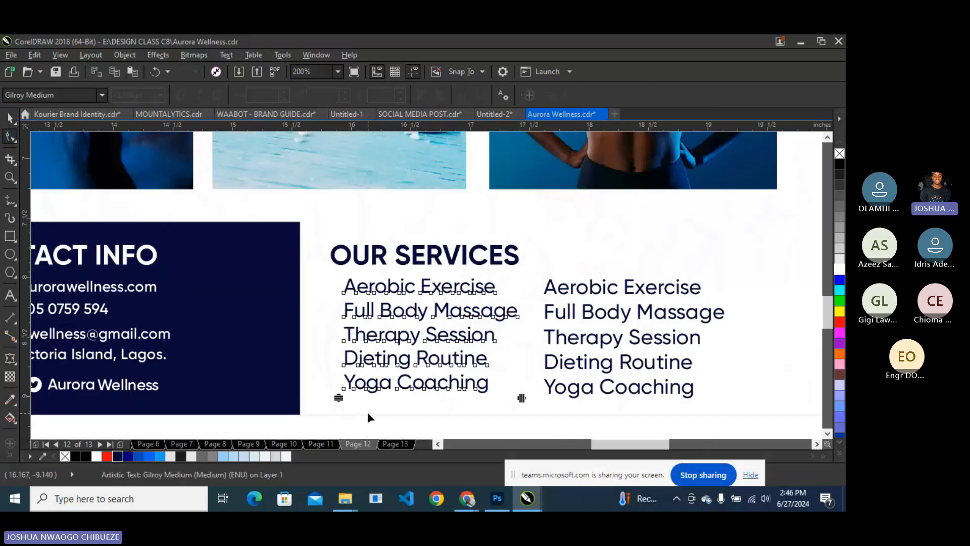
drag(337, 399, 331, 402)
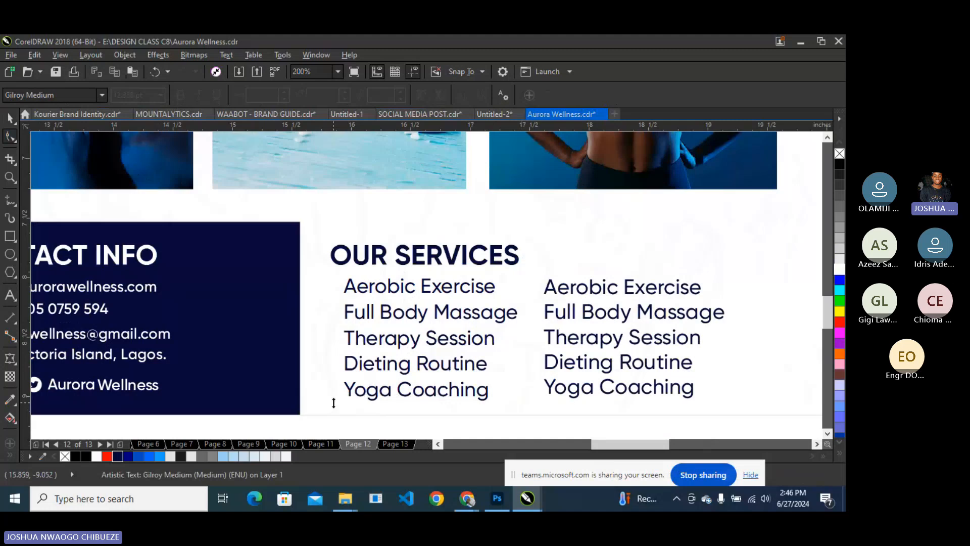
Set the font size of the services list under the OUR SERVICES heading to 12 pt.
click(10, 119)
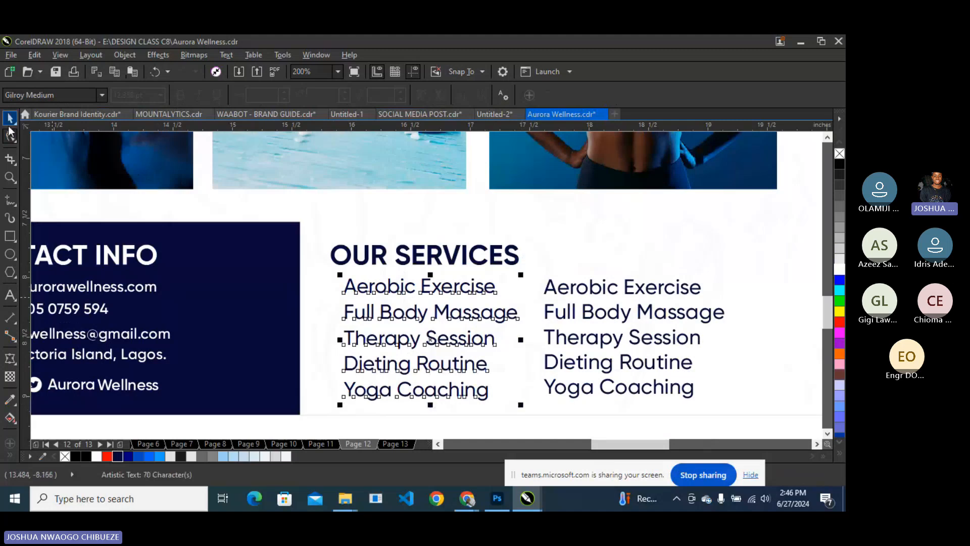
click(433, 96)
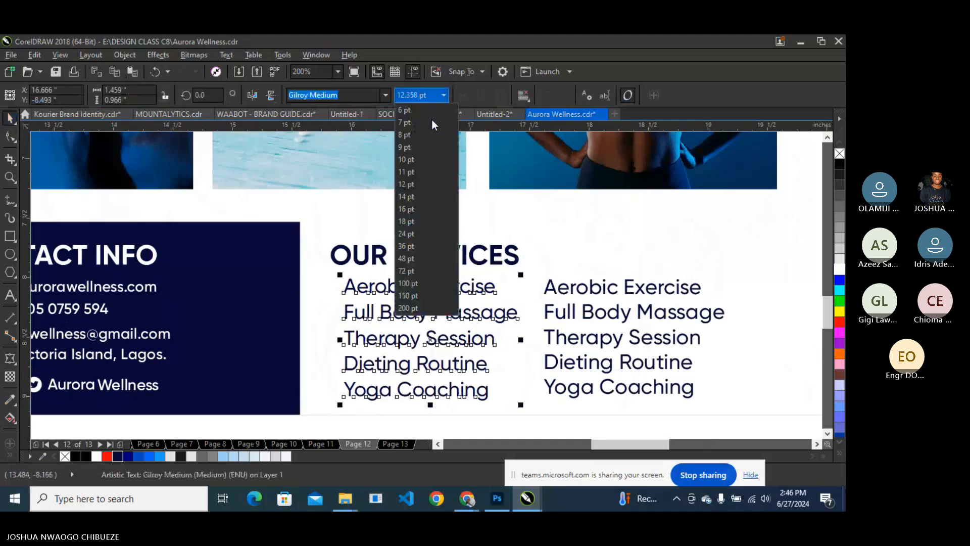
click(427, 190)
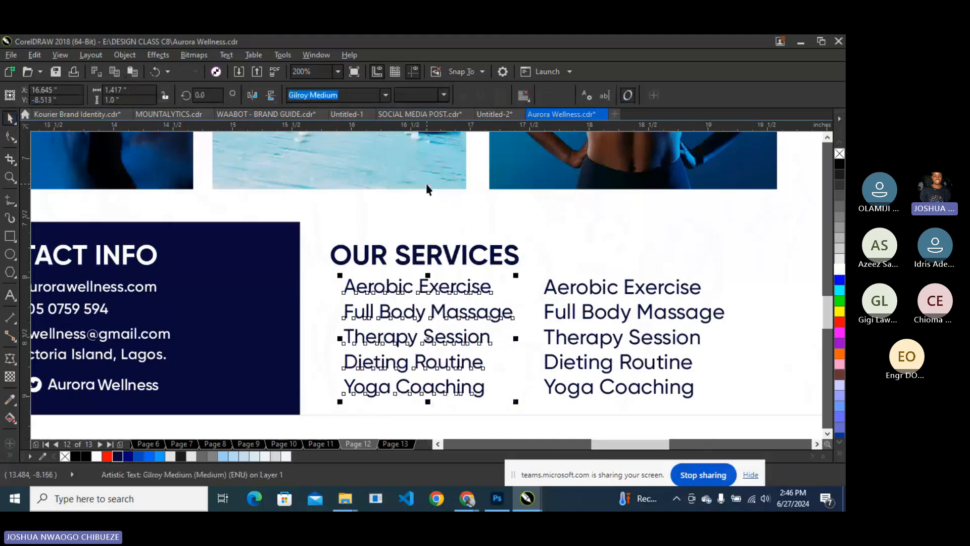
Draw a small bullet circle about 0.08 inches across in front of the Aerobic Exercise line.
click(10, 255)
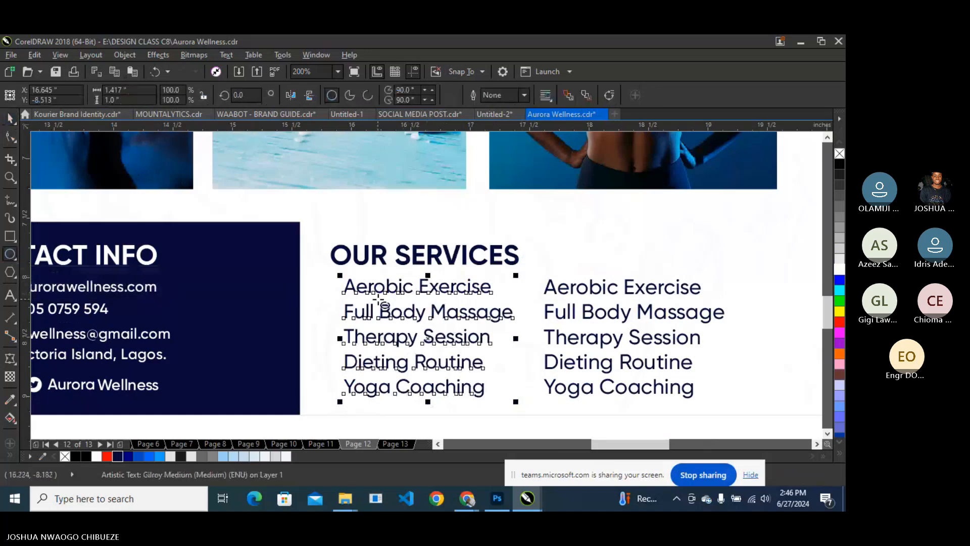
scroll(378, 300, down, 1)
scroll(347, 291, up, 1)
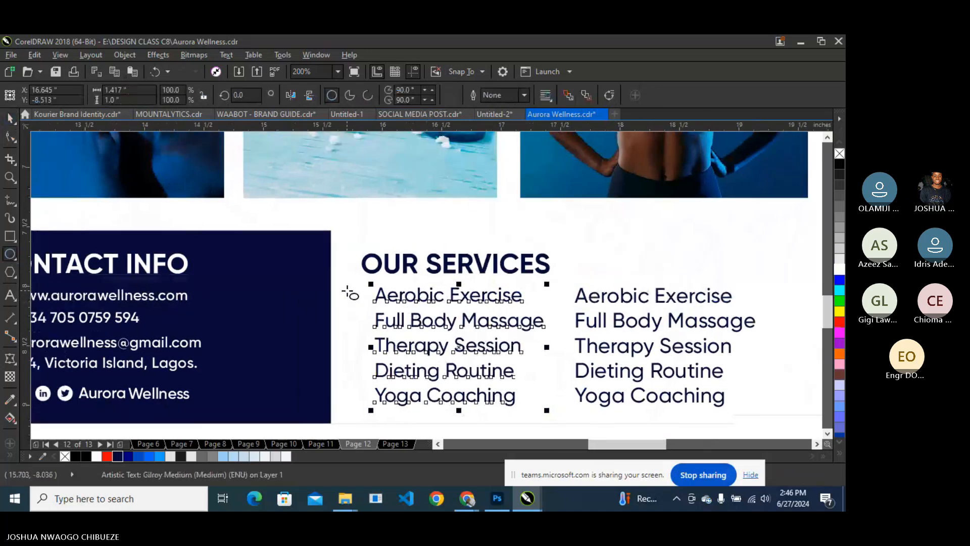
scroll(350, 294, up, 2)
drag(389, 287, 427, 326)
Fill the bullet circle with the blue gradient from the Aurora Wellness logo and remove its outline.
scroll(411, 307, down, 4)
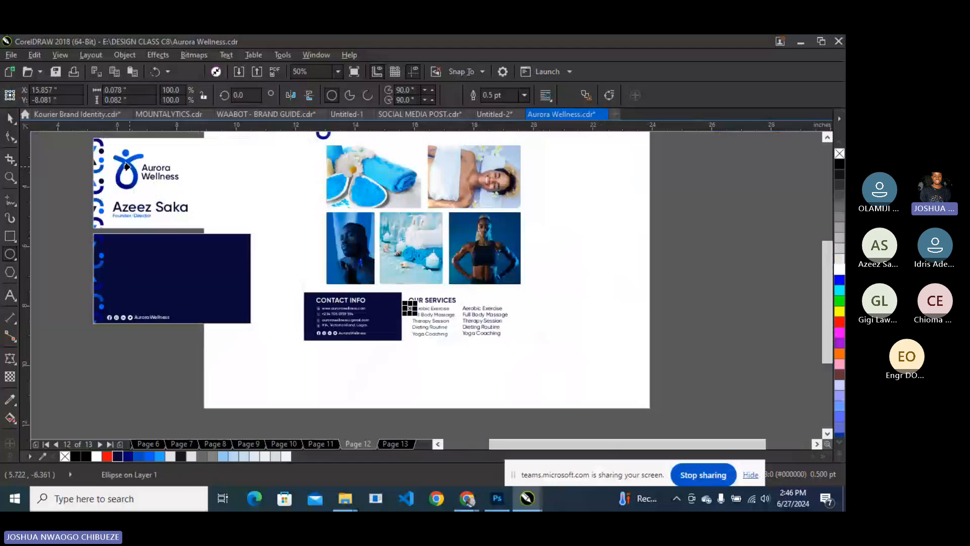
scroll(415, 306, up, 2)
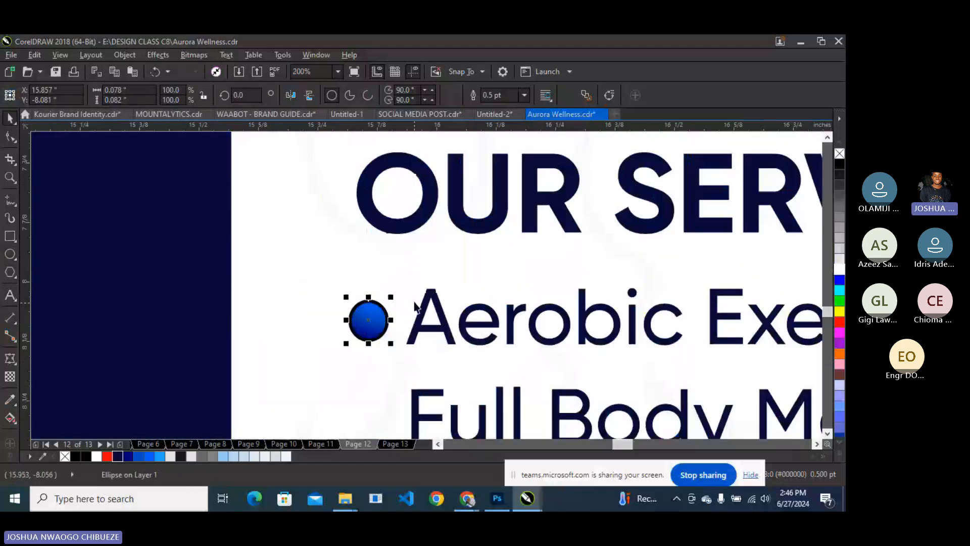
scroll(415, 306, up, 2)
right_click(840, 152)
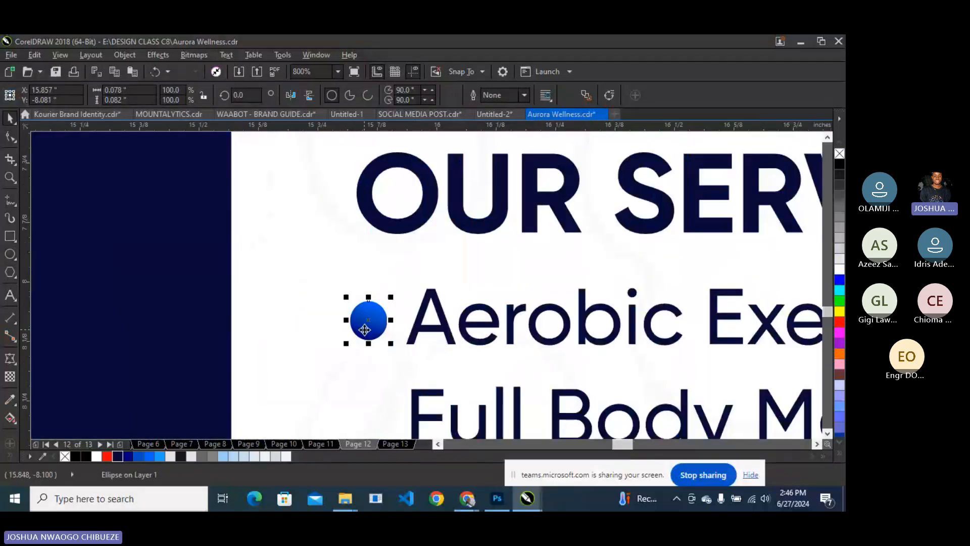
Set the bullet circle's width and height to 0.1 inches each.
scroll(364, 329, up, 1)
drag(135, 91, 54, 96)
text(0)
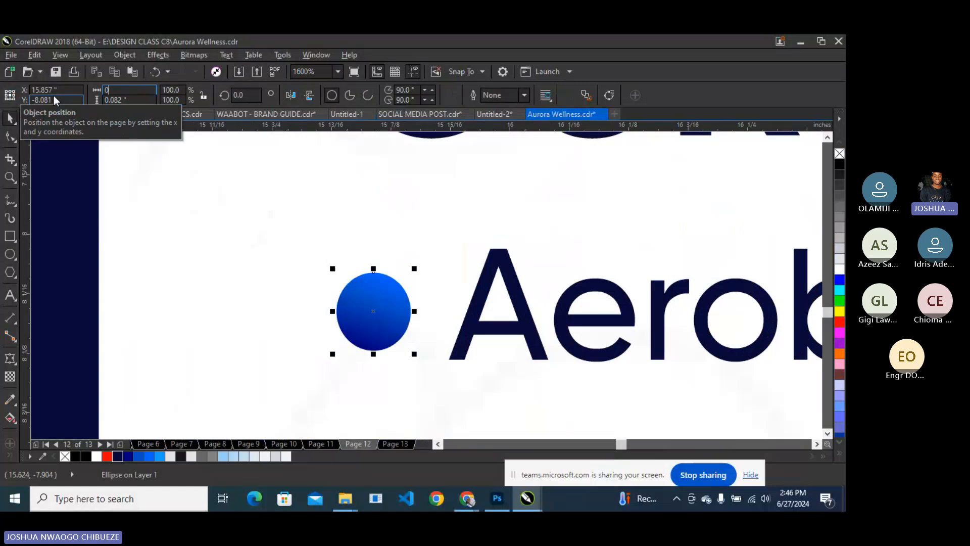
text(.1)
key(Tab)
text(0.1)
key(Return)
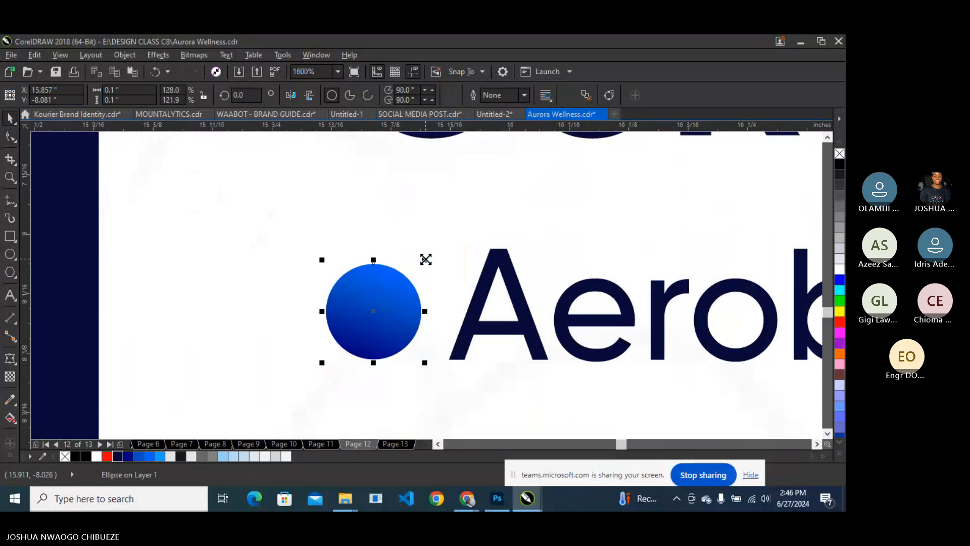
Add a concentric copy of the bullet circle about 0.07 inches across, mirror it horizontally, and group it with the original.
drag(426, 259, 411, 266)
click(291, 96)
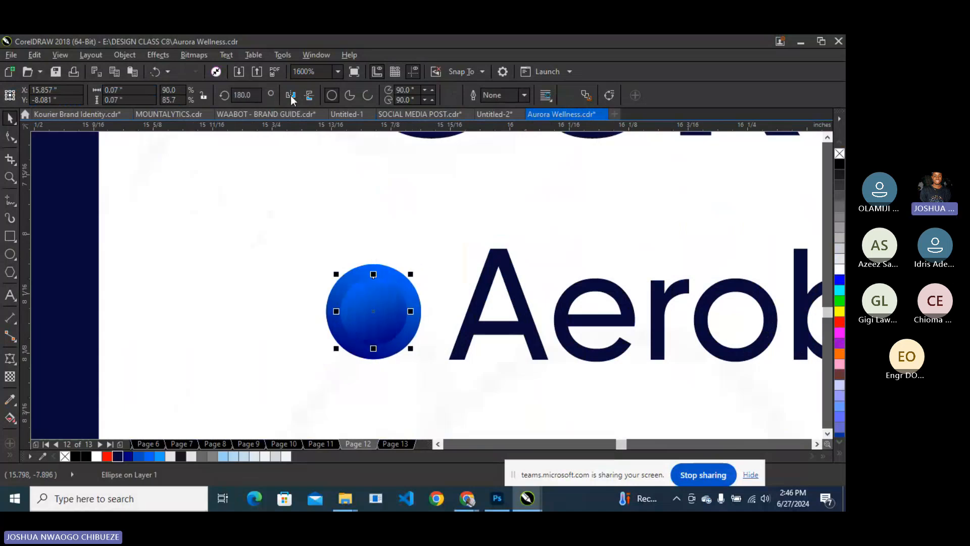
shift+click(403, 275)
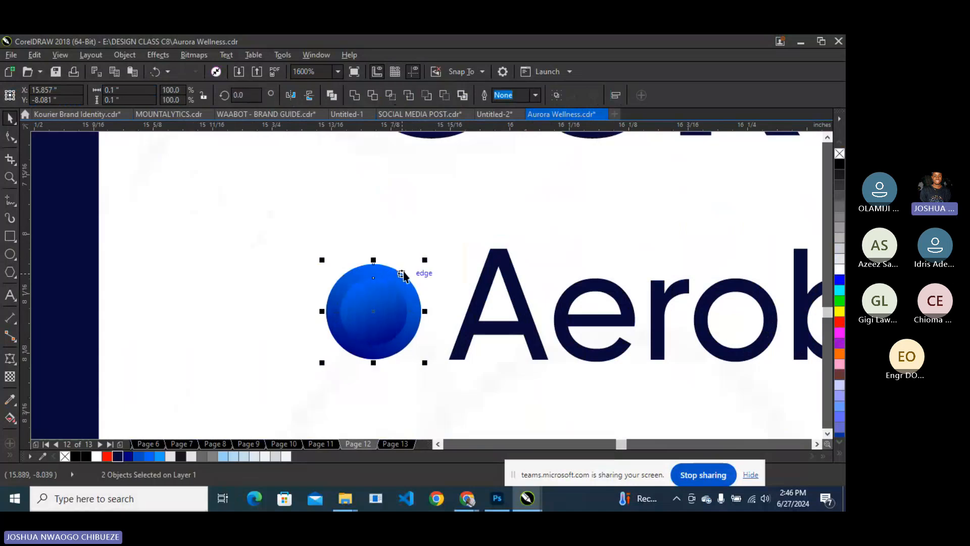
Nudge the first services list about 0.04 inches to the right, away from the bullet circle.
scroll(409, 271, down, 2)
click(427, 268)
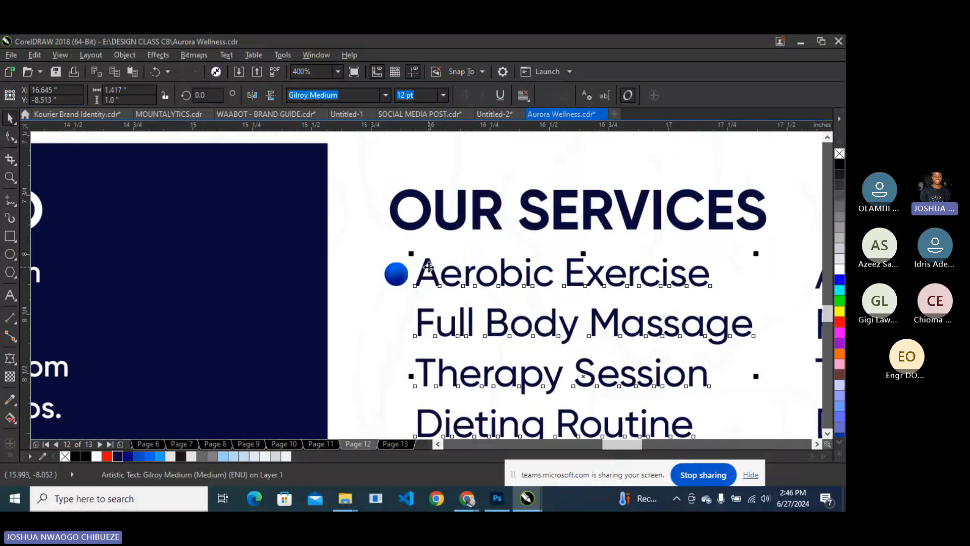
key(Right)
key(Right)
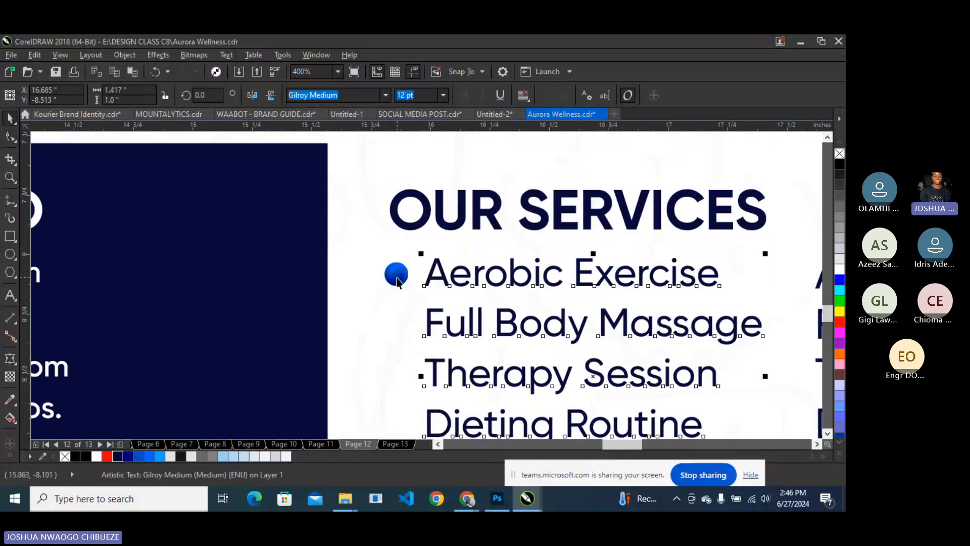
Shrink the bullet group to about 0.09 inches, move it closer to Aerobic Exercise, and shift the services list slightly right.
click(397, 278)
scroll(398, 273, up, 1)
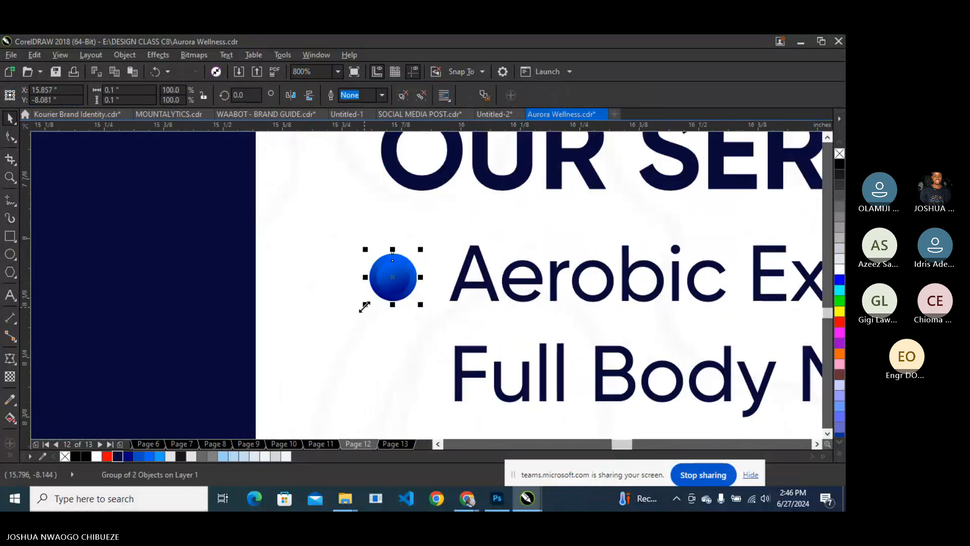
drag(393, 277, 409, 274)
scroll(437, 259, down, 1)
click(450, 267)
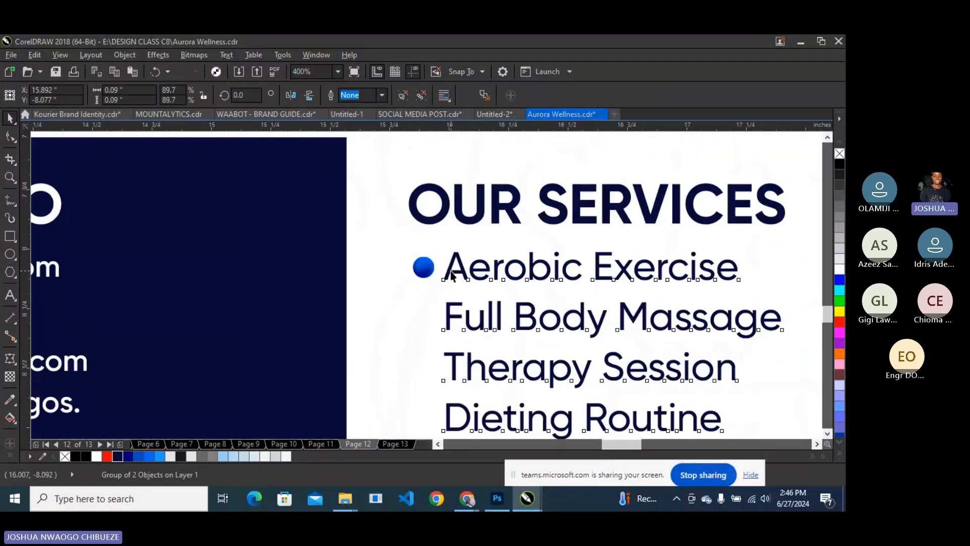
drag(450, 267, 454, 267)
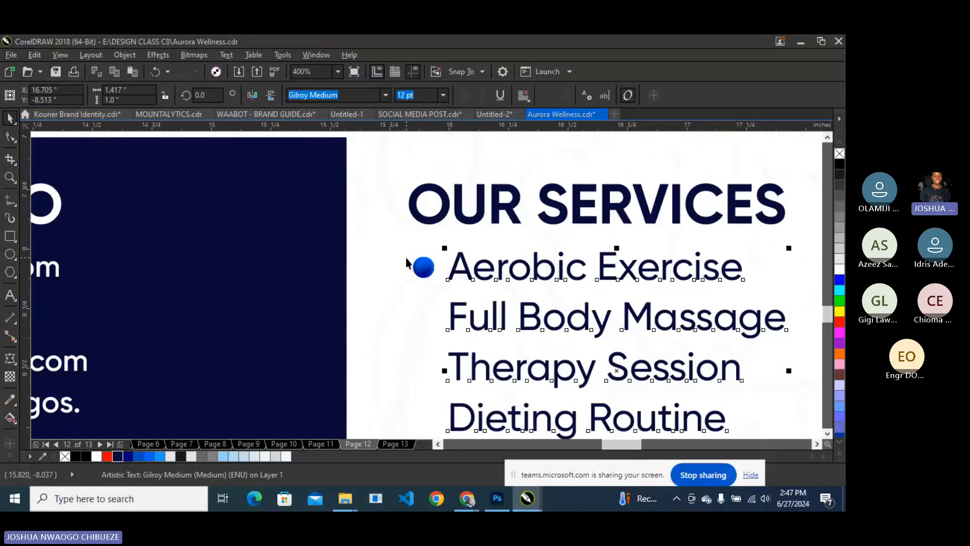
Ungroup the bullet beside Aerobic Exercise, select its two circles, and group them again.
click(424, 267)
scroll(423, 266, up, 2)
right_click(425, 267)
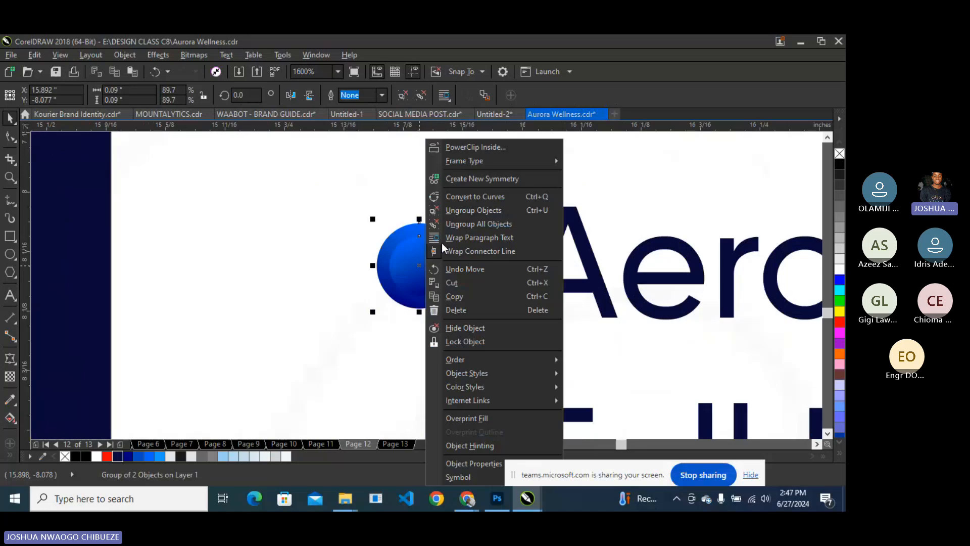
click(469, 212)
click(472, 216)
click(441, 248)
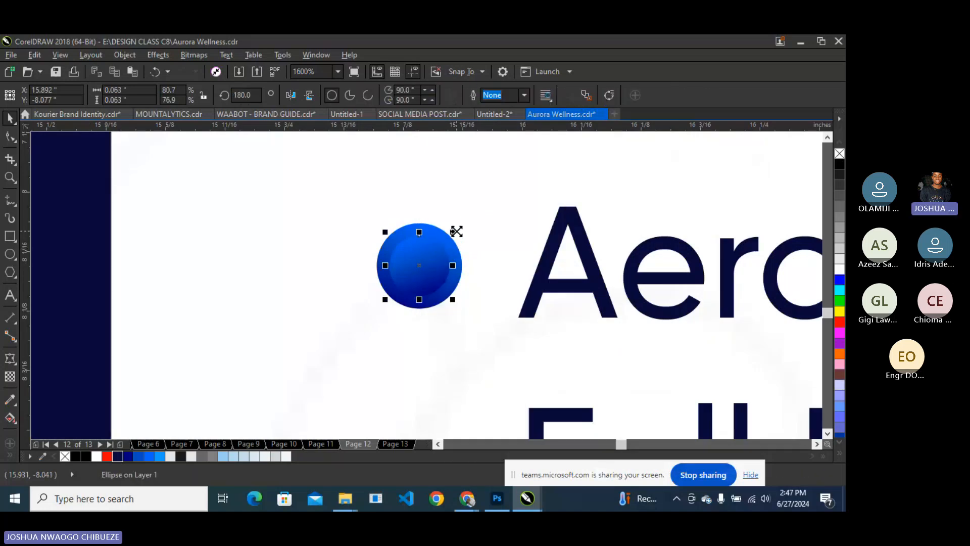
shift+click(449, 247)
scroll(449, 248, down, 2)
key(ctrl+g)
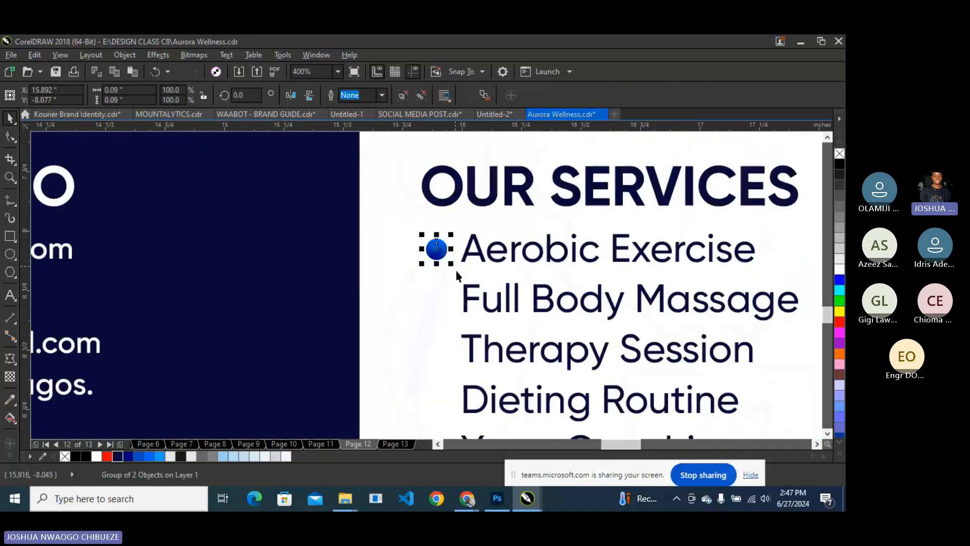
Copy the bullet down to Full Body Massage and repeat the duplication for Therapy Session, Dieting Routine and Yoga Coaching.
drag(437, 249, 444, 301)
right_click(444, 300)
scroll(449, 264, down, 2)
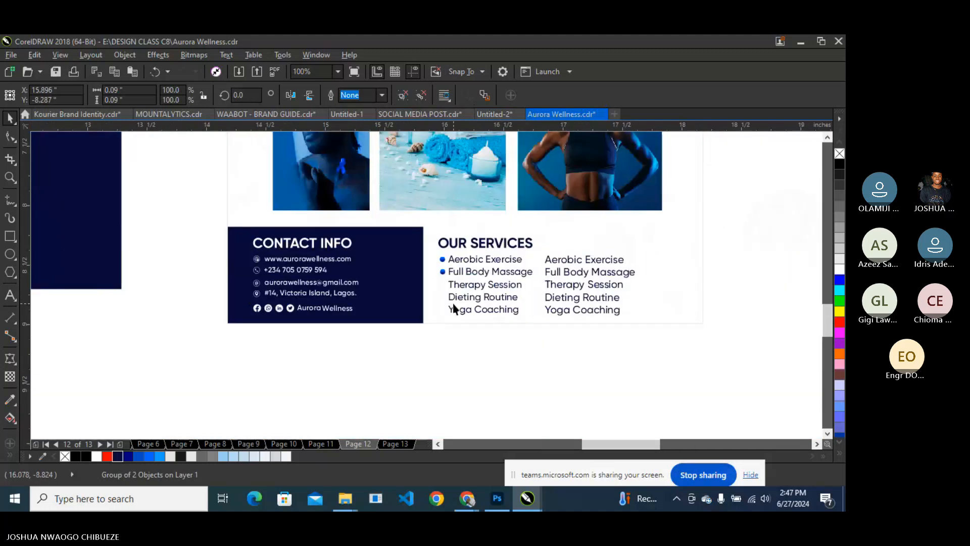
scroll(457, 304, up, 1)
key(ctrl+r)
key(ctrl+r)
key(ctrl+r)
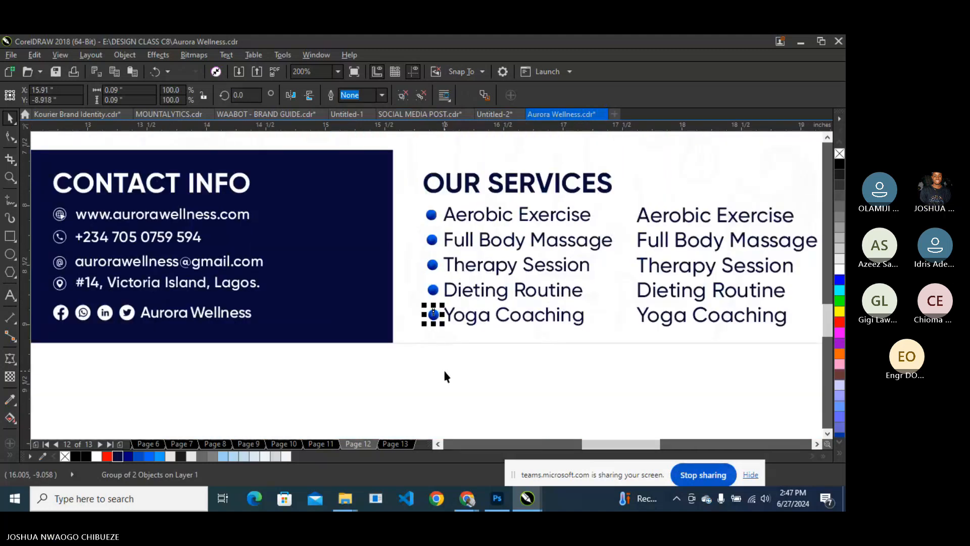
Align all five bullets of the first services list on a common vertical centre line.
drag(444, 372, 393, 193)
key(c)
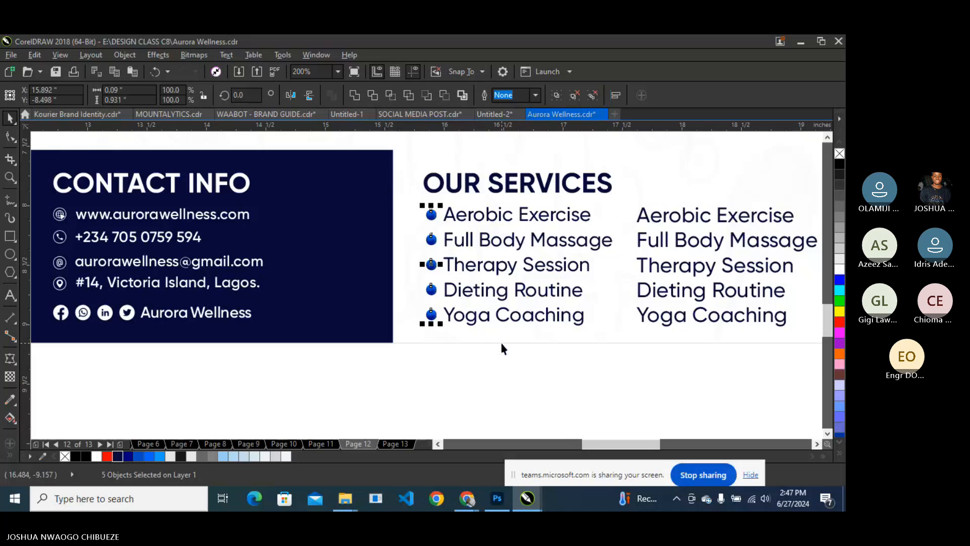
click(404, 257)
scroll(470, 276, down, 1)
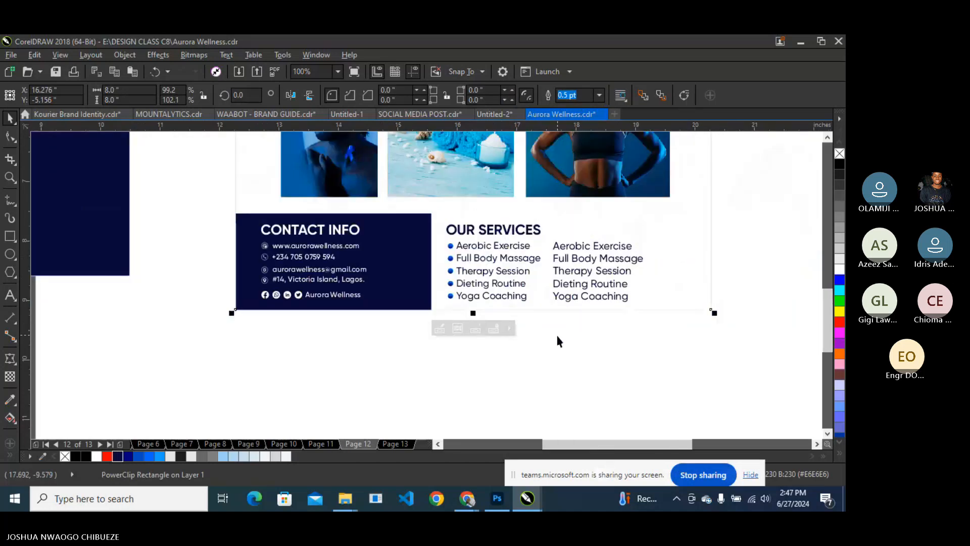
click(556, 332)
scroll(531, 304, up, 1)
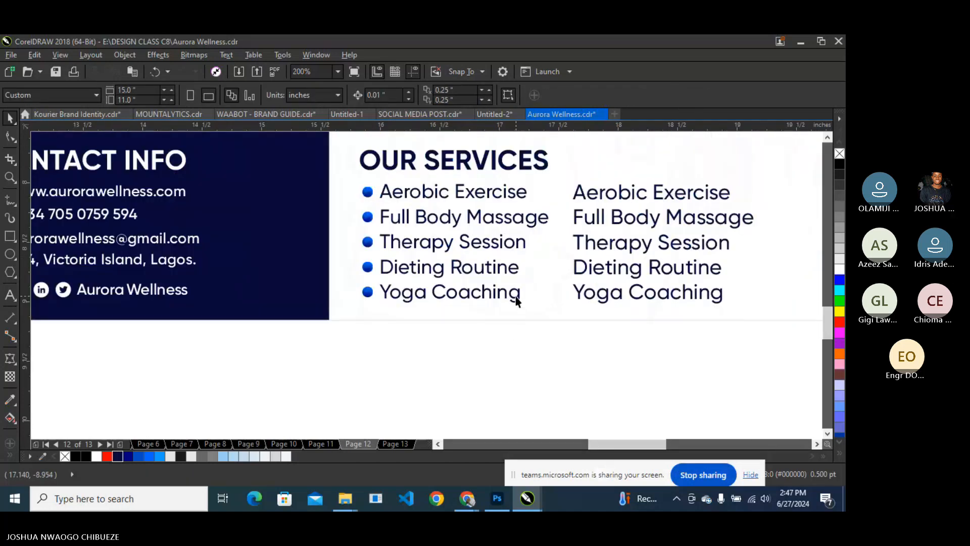
Replace the unbulleted second services list with a grouped copy of the first list and its bullets, about 1.75 inches to the right.
click(601, 210)
key(Delete)
drag(581, 355, 339, 175)
drag(426, 213, 612, 216)
key(ctrl+g)
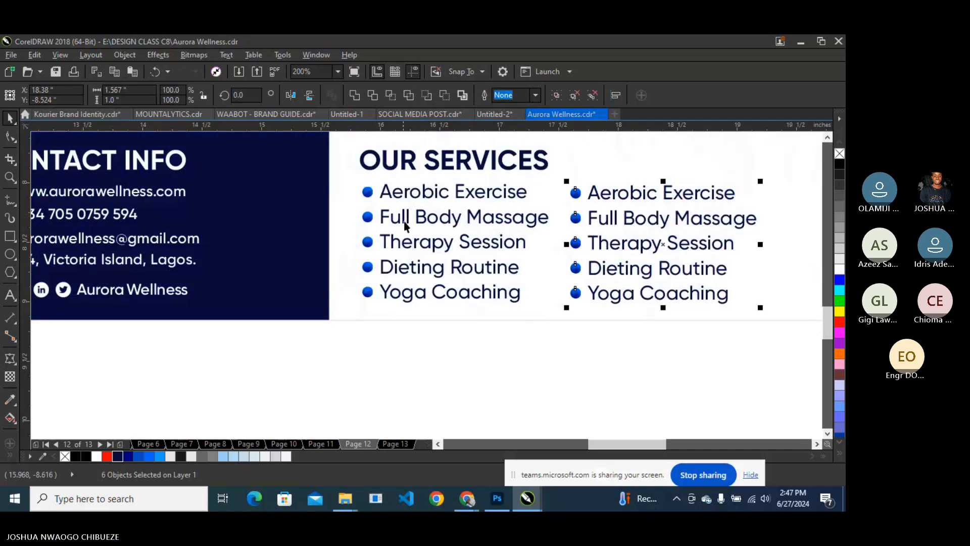
Align the copied bulleted list level with the first services list by their horizontal centres.
shift+click(424, 191)
key(e)
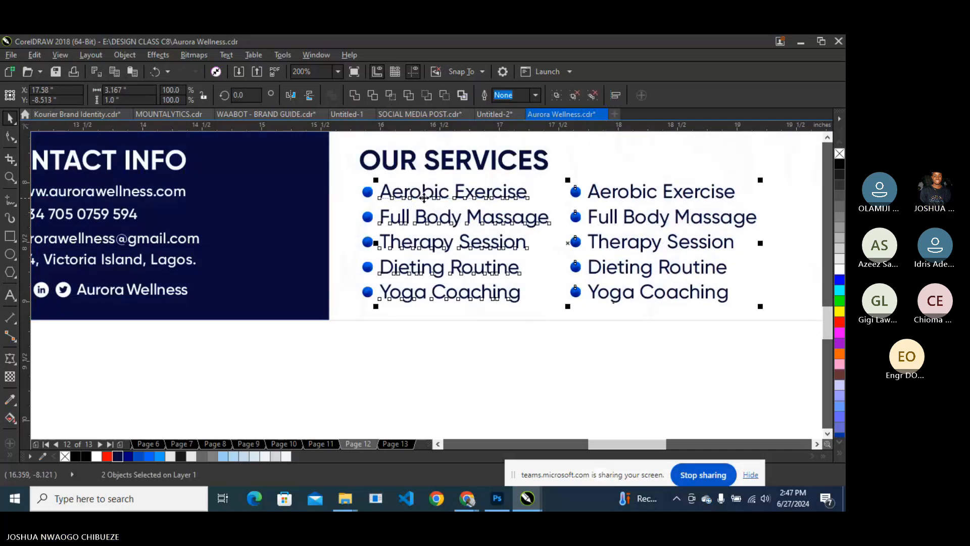
click(603, 353)
scroll(384, 275, down, 1)
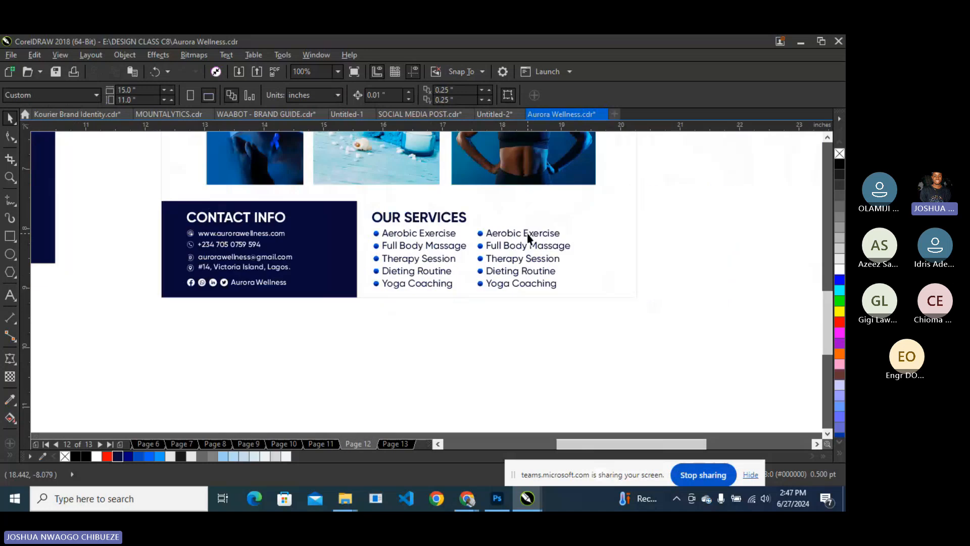
Ungroup the copied services column so its text and bullets are separate objects.
scroll(473, 233, up, 1)
click(474, 232)
right_click(475, 232)
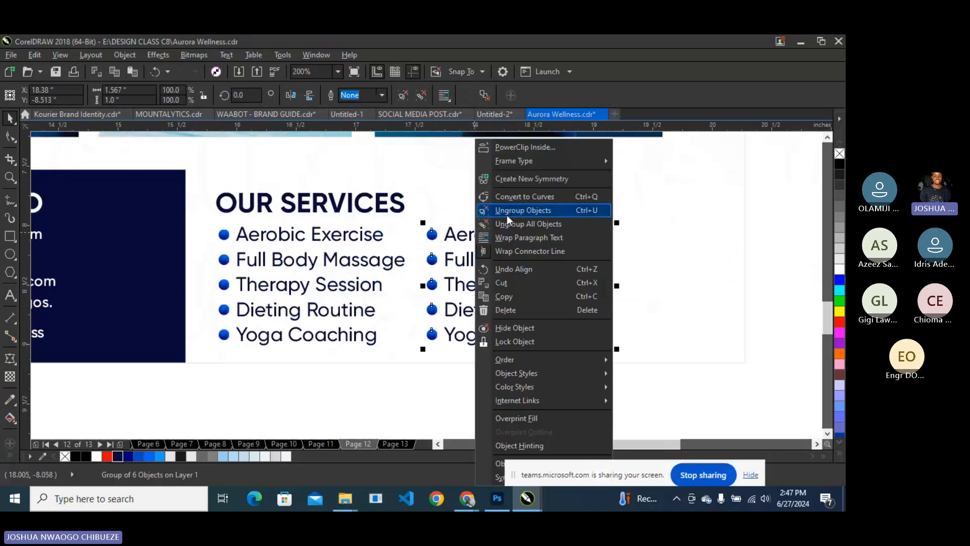
click(507, 216)
click(761, 209)
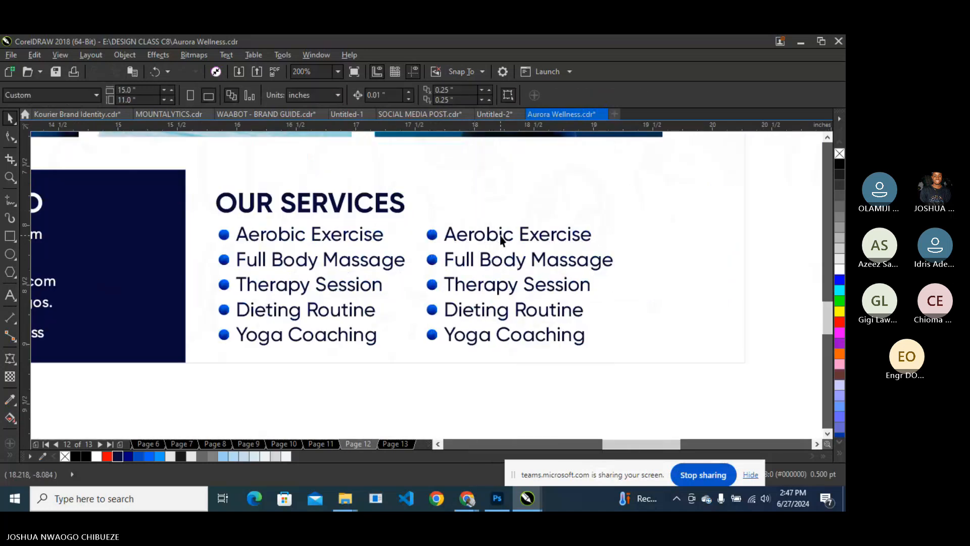
Overwrite the second services column's text, starting with the lines Sport Gears and Sport Wears.
click(527, 284)
click(10, 295)
key(ctrl+a)
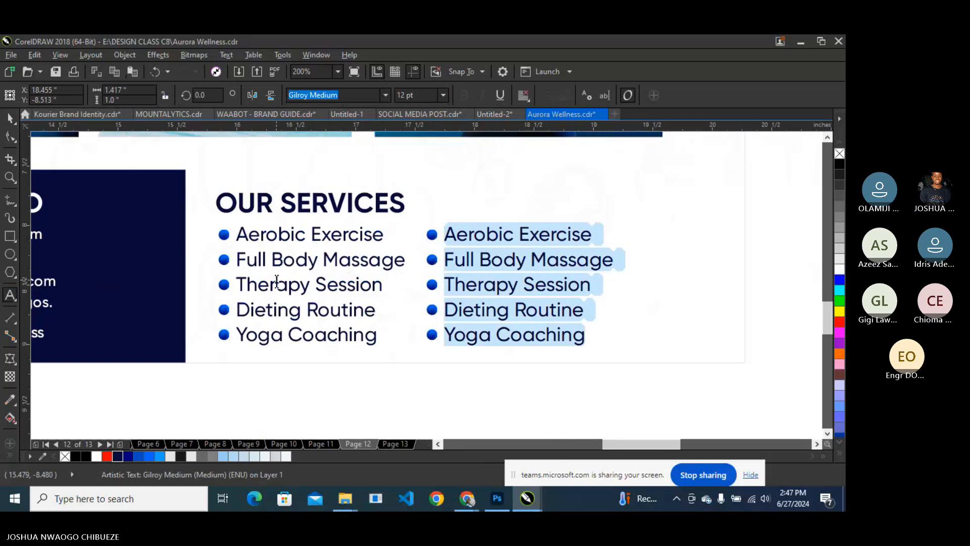
scroll(276, 277, down, 1)
scroll(303, 266, down, 1)
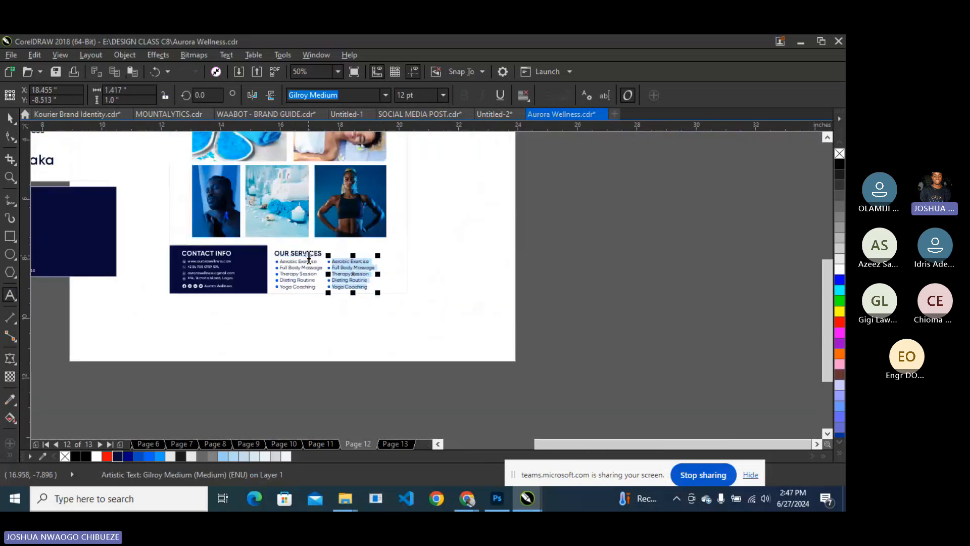
scroll(315, 248, up, 1)
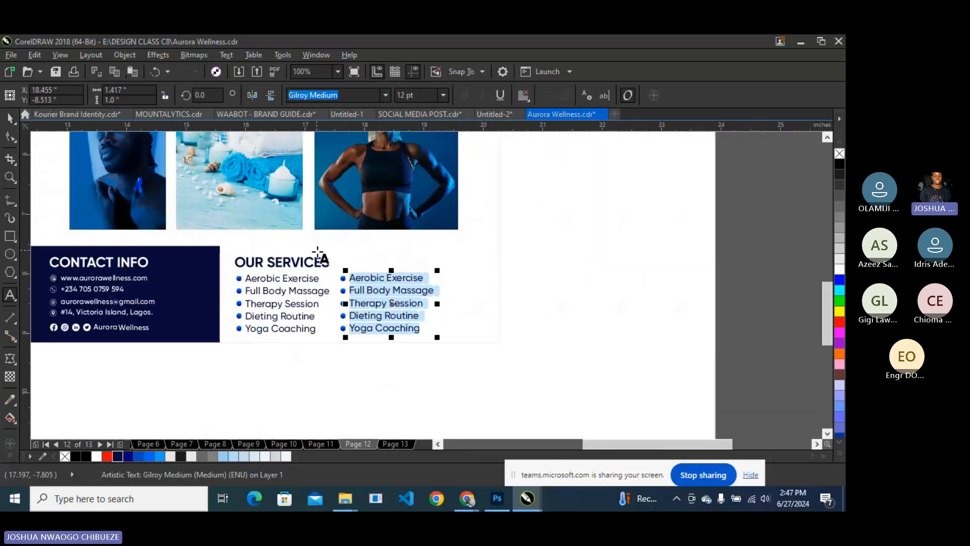
scroll(349, 260, up, 1)
scroll(354, 262, down, 1)
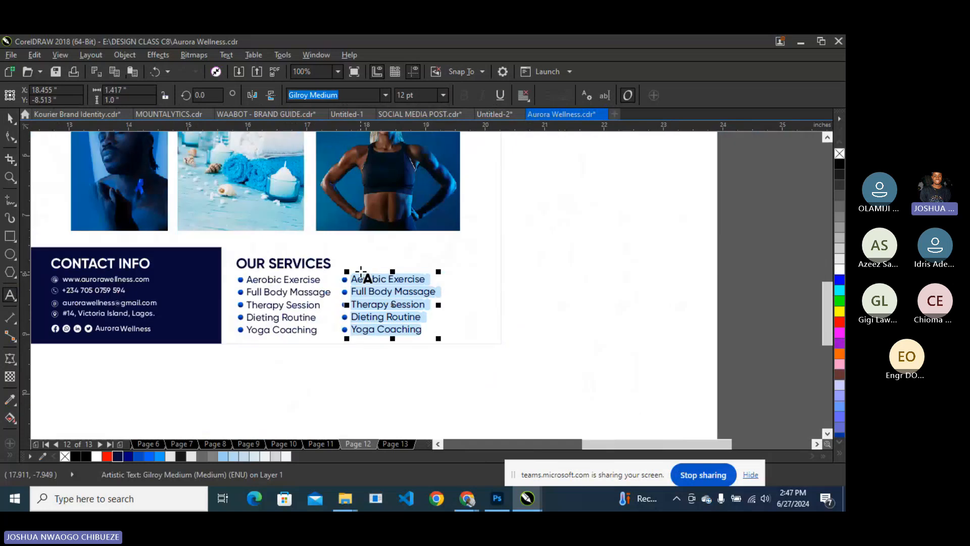
key(Delete)
scroll(361, 273, up, 1)
key(ctrl+z)
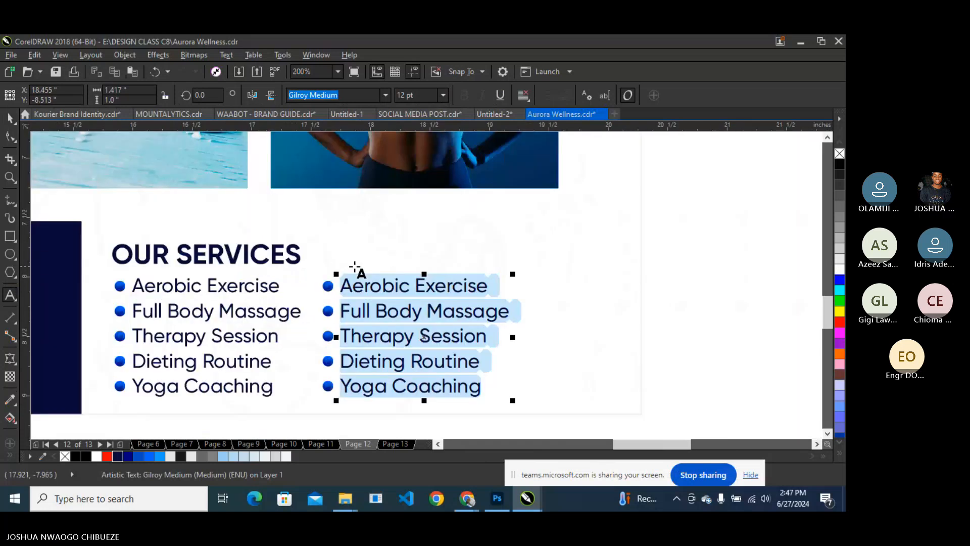
text(Sport Ge)
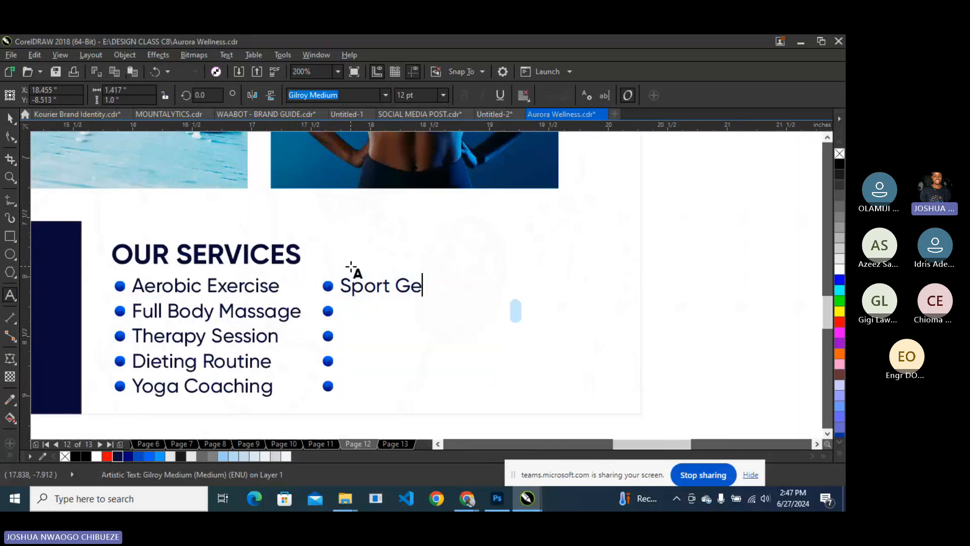
text(ars)
key(Return)
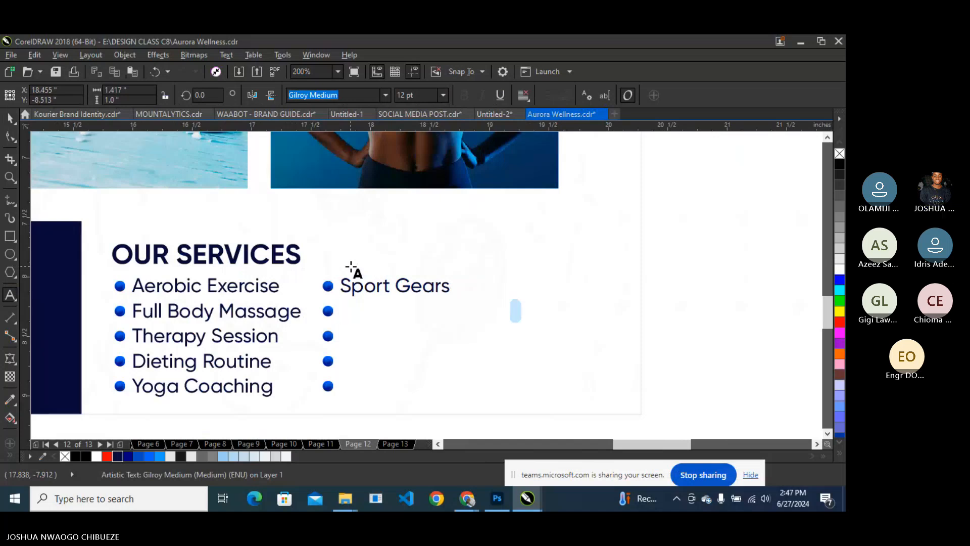
text(Sport)
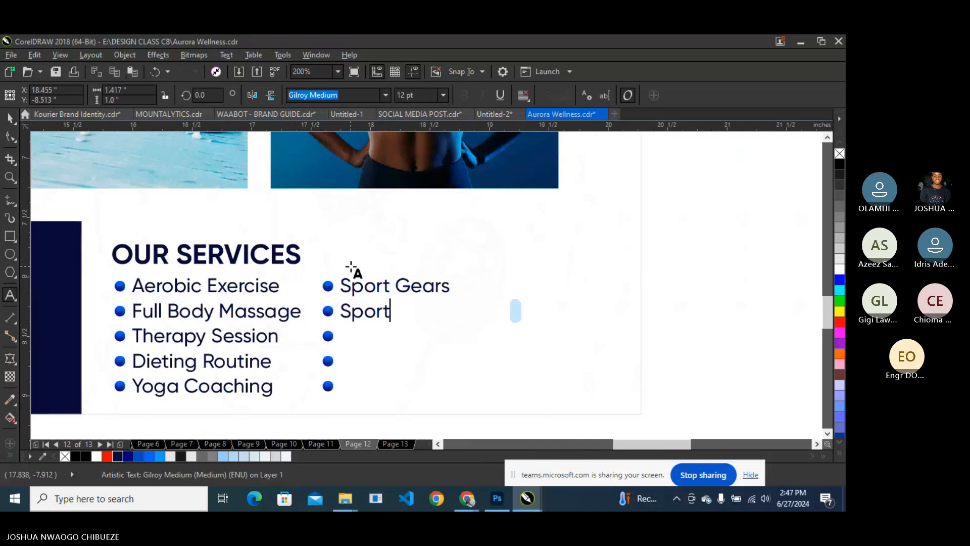
text( Wears)
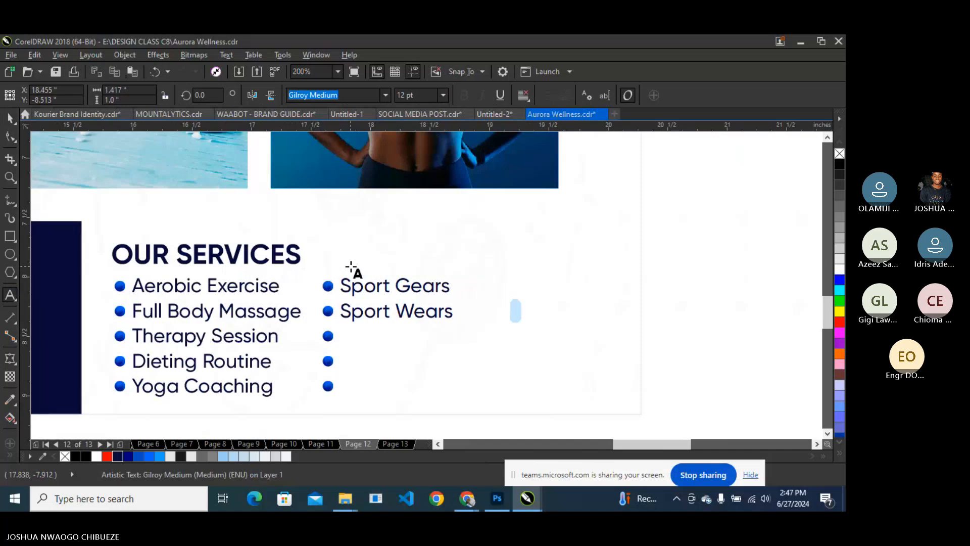
Add the lines Private Coaching, Event Hosting and Etc. to the second services column and finish the text edit.
key(Down)
text(Private )
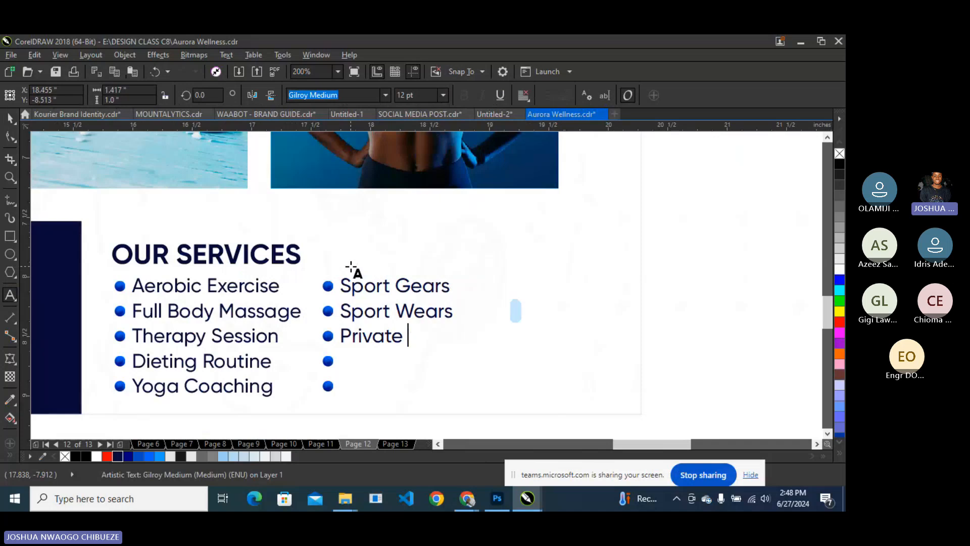
text(Coaching)
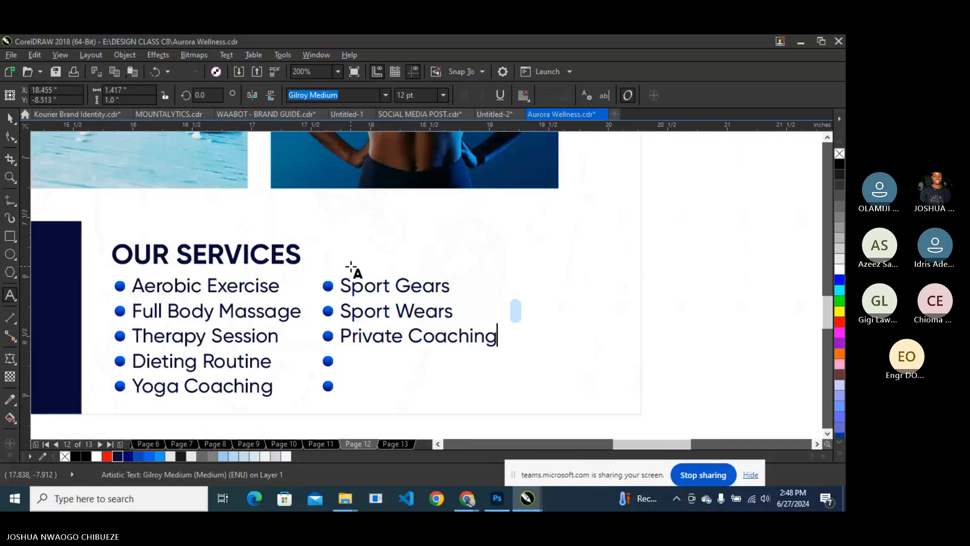
key(Down)
text(E)
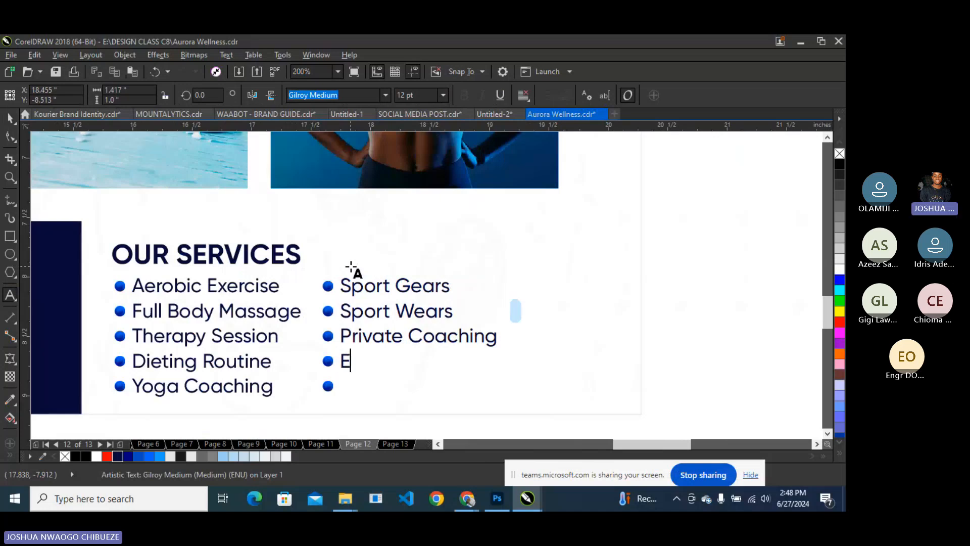
text(vent Hosting)
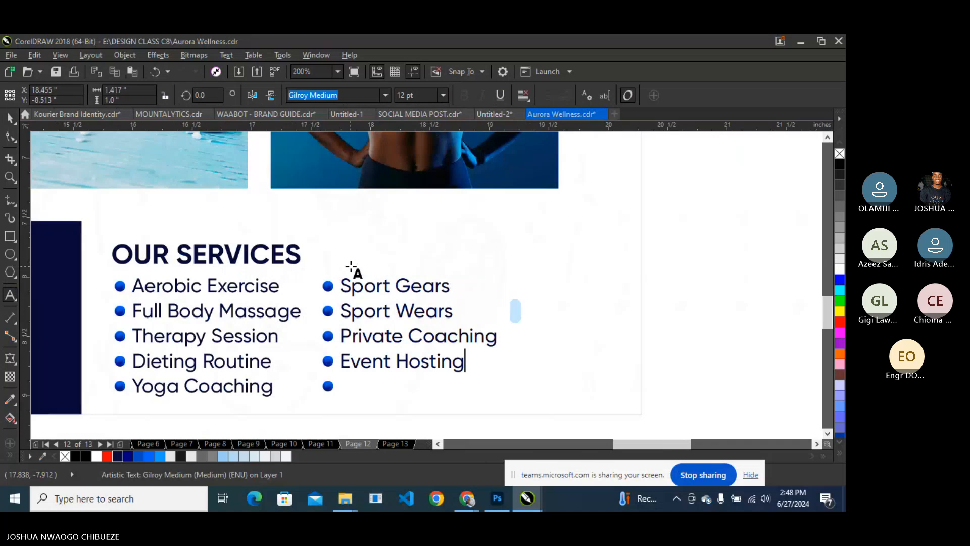
key(Down)
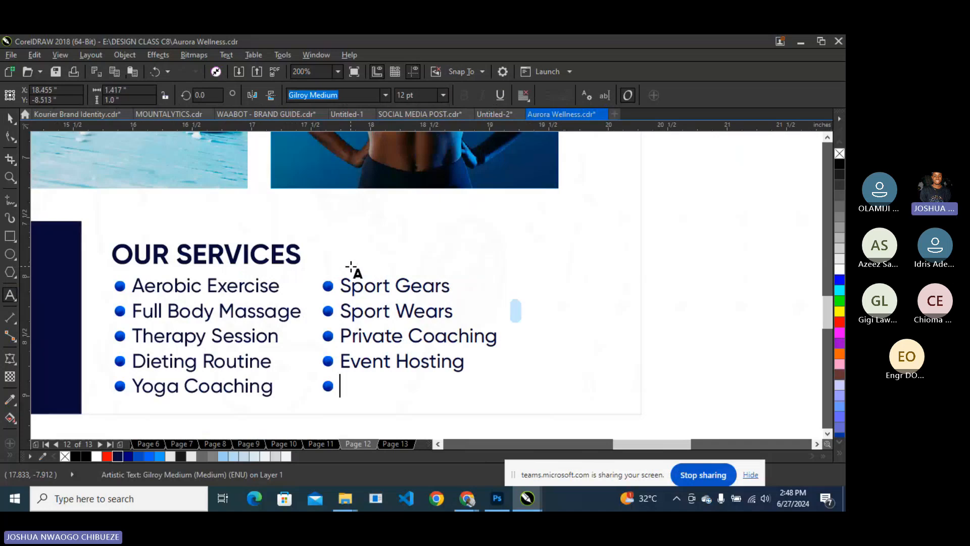
text(Etc)
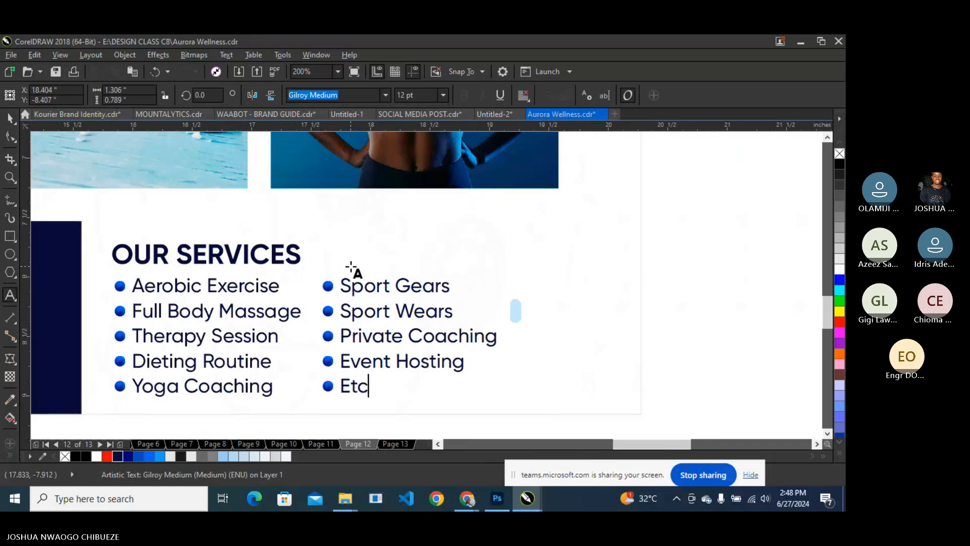
text(.)
key(Escape)
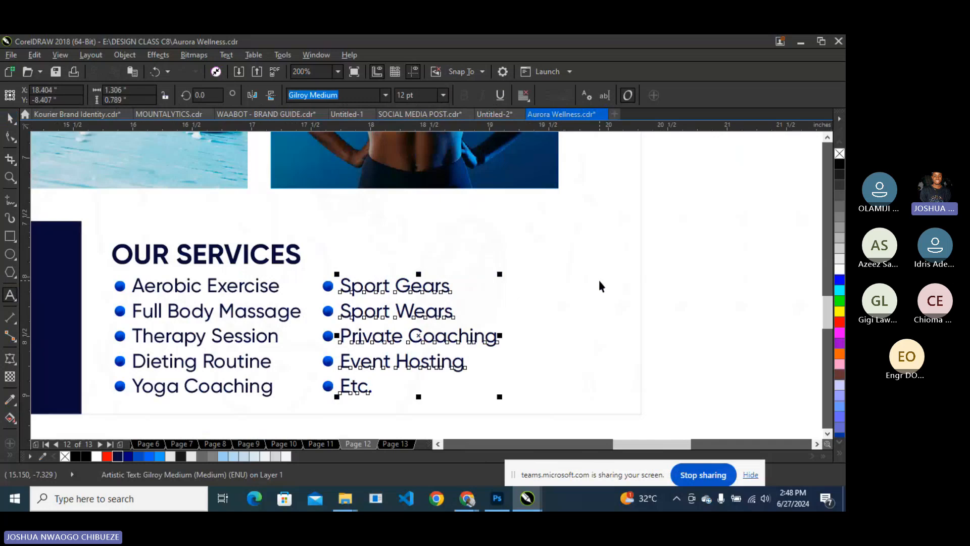
scroll(599, 280, down, 2)
click(676, 267)
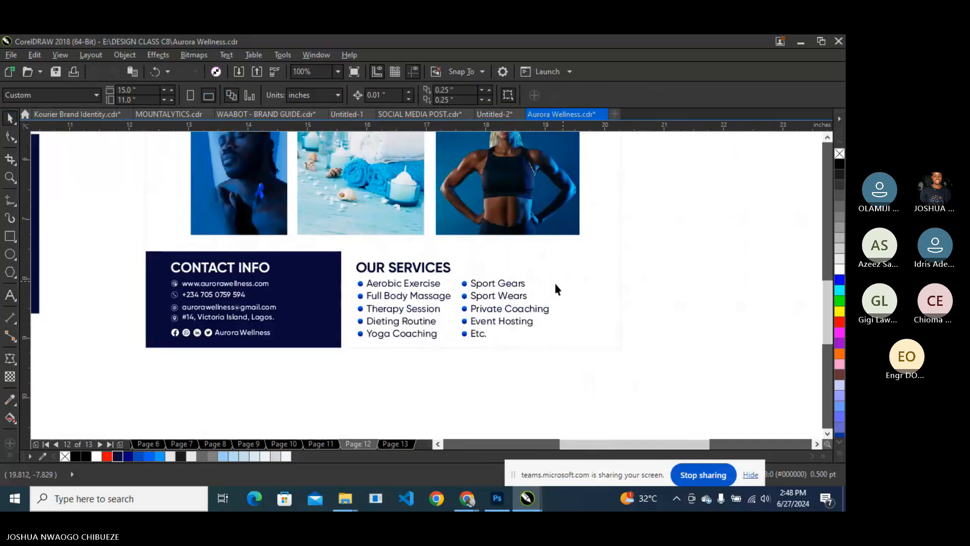
Replace Etc. in the last line of the second services column with Vacation.
scroll(505, 326, up, 2)
click(10, 294)
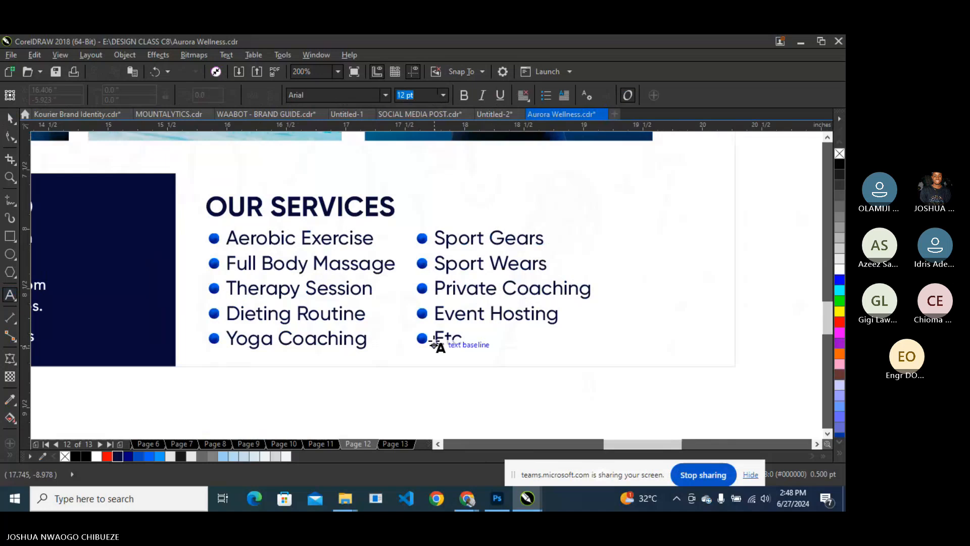
drag(437, 337, 497, 341)
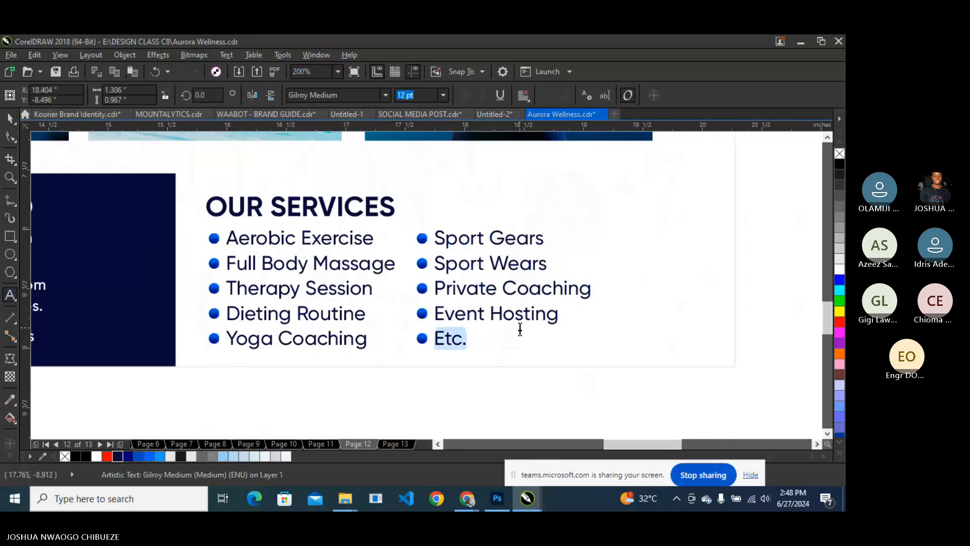
text(Vacation)
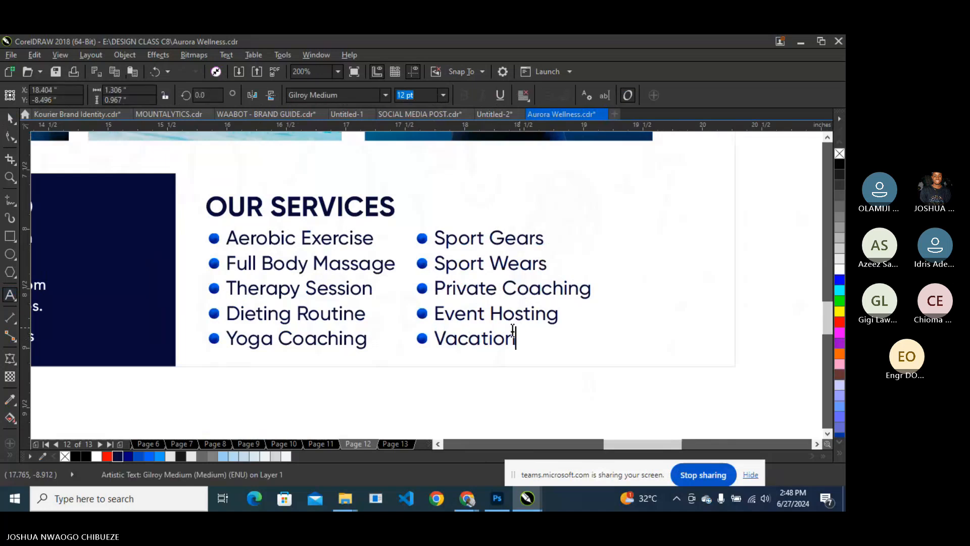
key(ctrl+space)
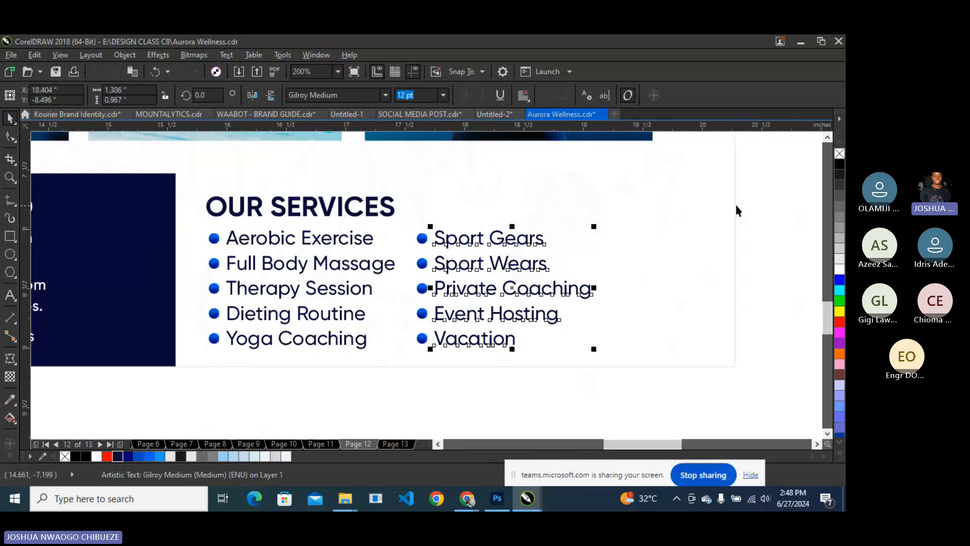
click(736, 211)
scroll(433, 264, down, 1)
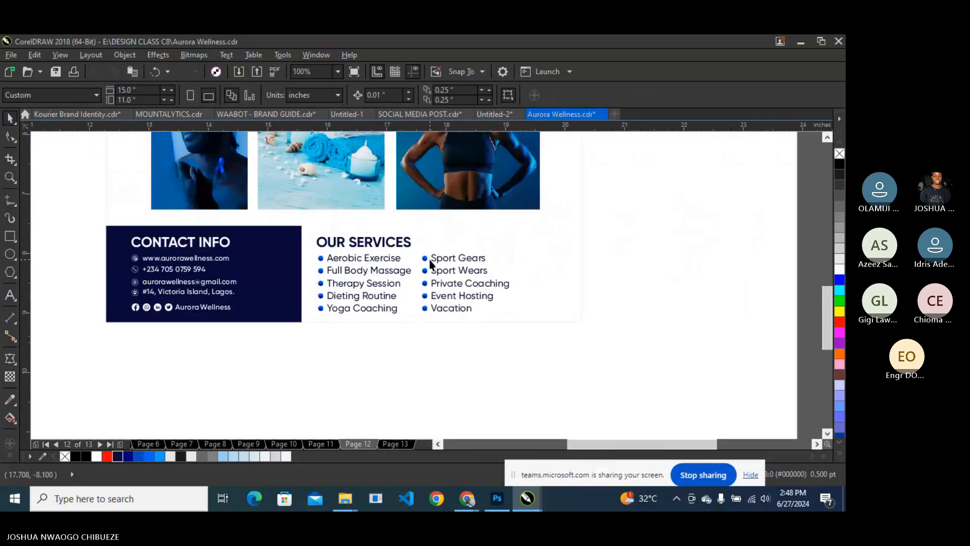
Scale both bulleted services columns down slightly and proportionally under the Our Services heading.
drag(622, 238, 294, 327)
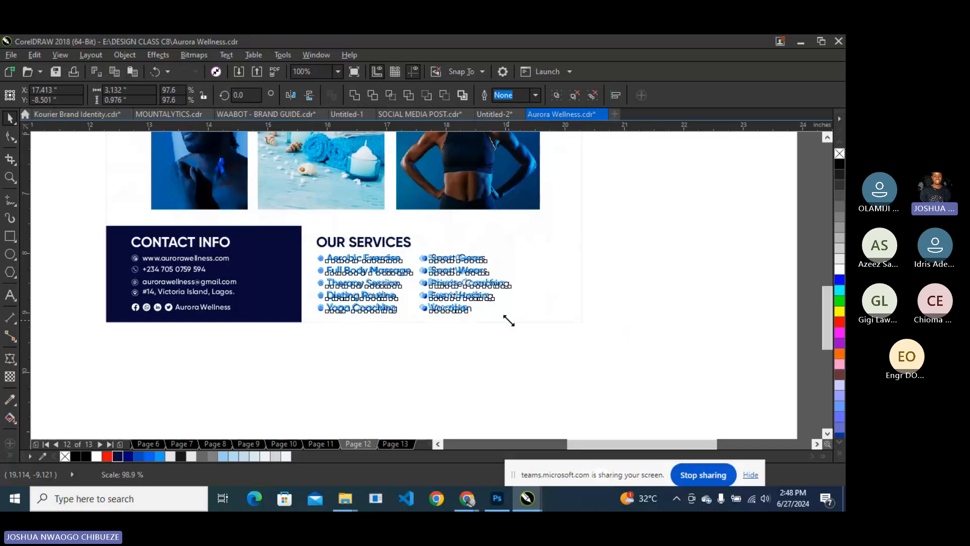
click(615, 266)
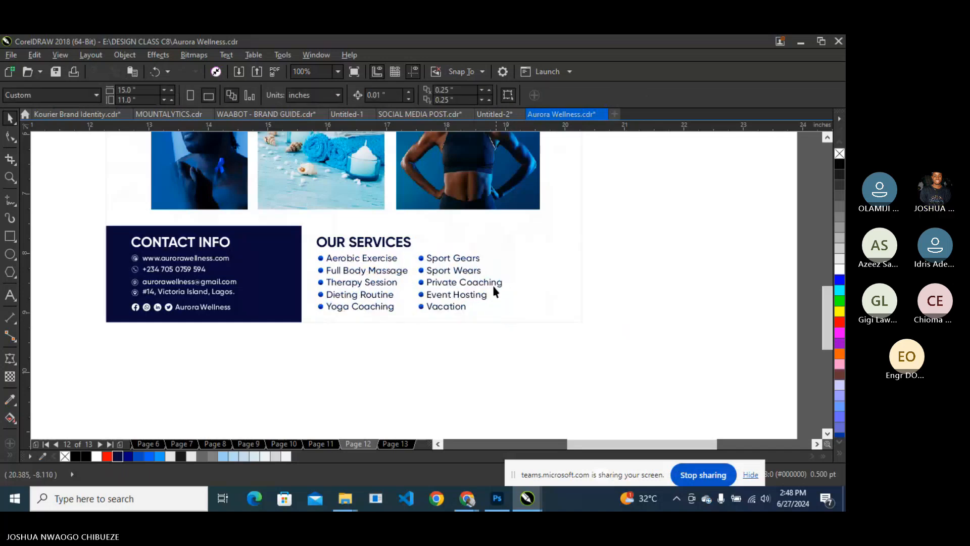
scroll(465, 288, down, 2)
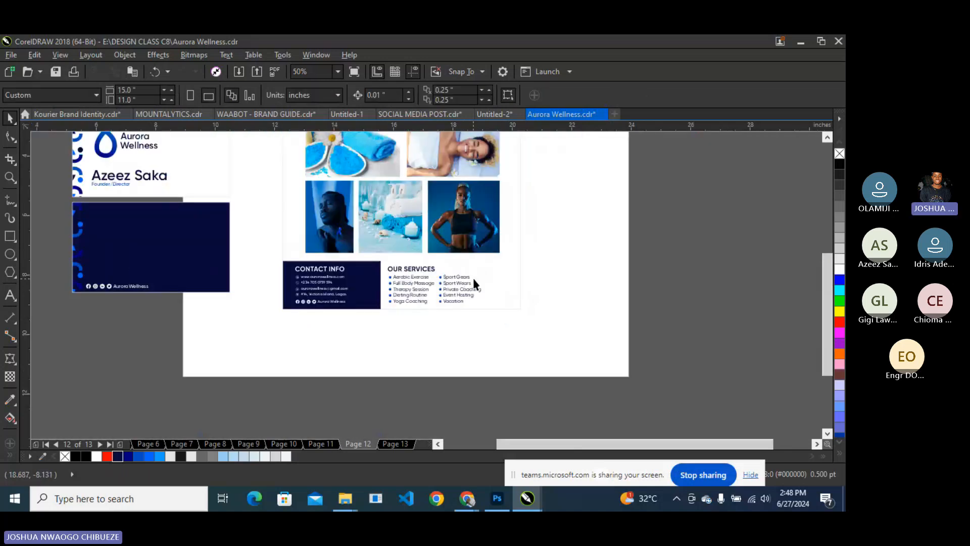
scroll(473, 278, up, 2)
Duplicate the second services column with its bullets beside it as a third column.
click(453, 288)
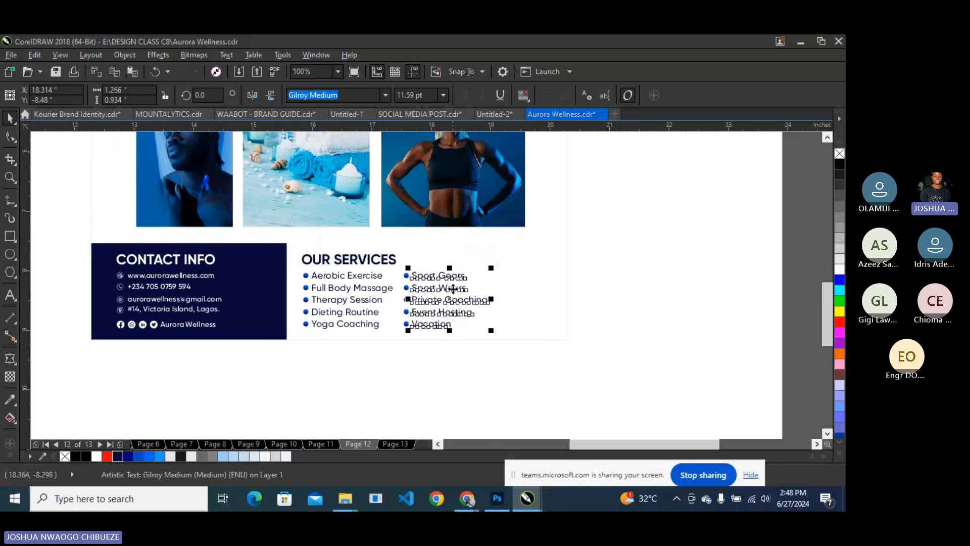
drag(620, 261, 377, 355)
drag(430, 301, 520, 298)
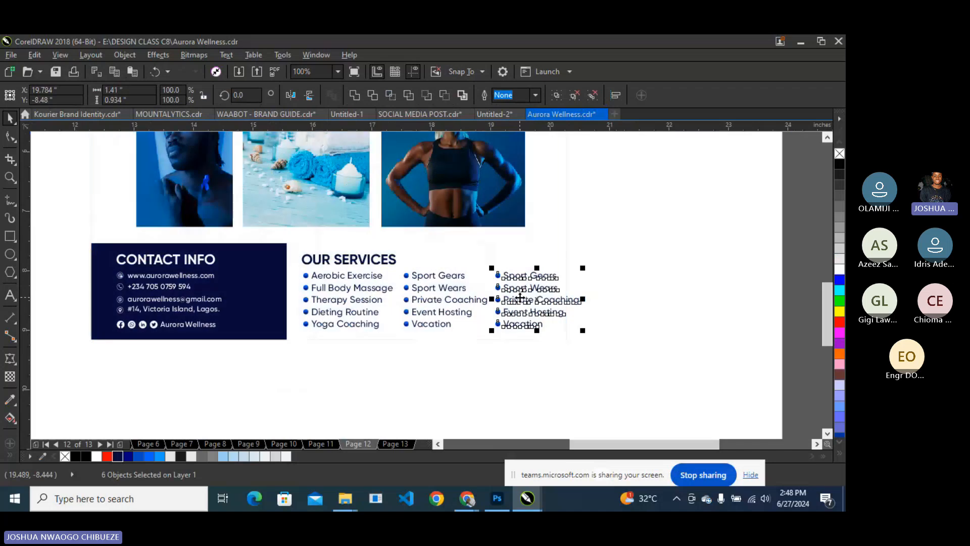
drag(625, 264, 289, 339)
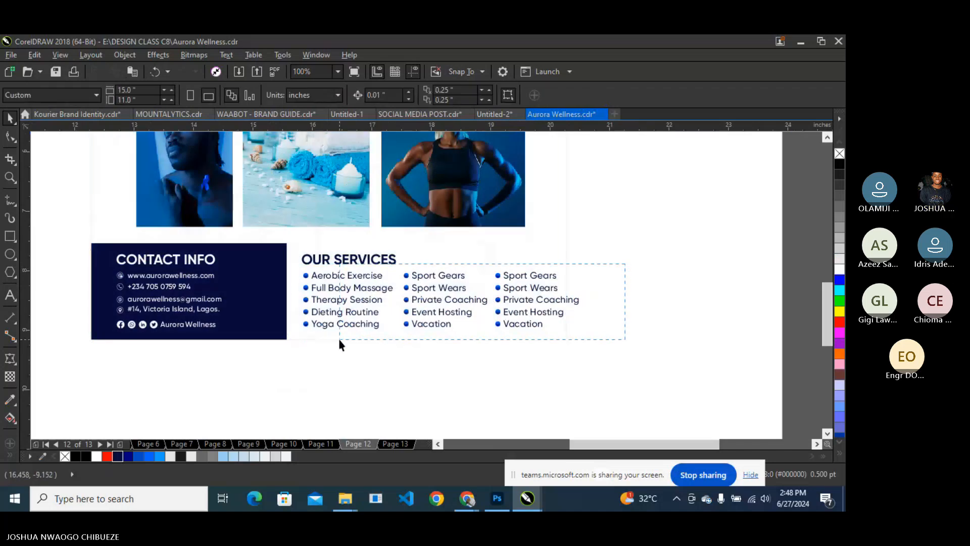
Edit the flyer's PowerClip and narrow the navy rectangle behind the contact info to about 3.12 inches wide.
click(277, 295)
right_click(276, 249)
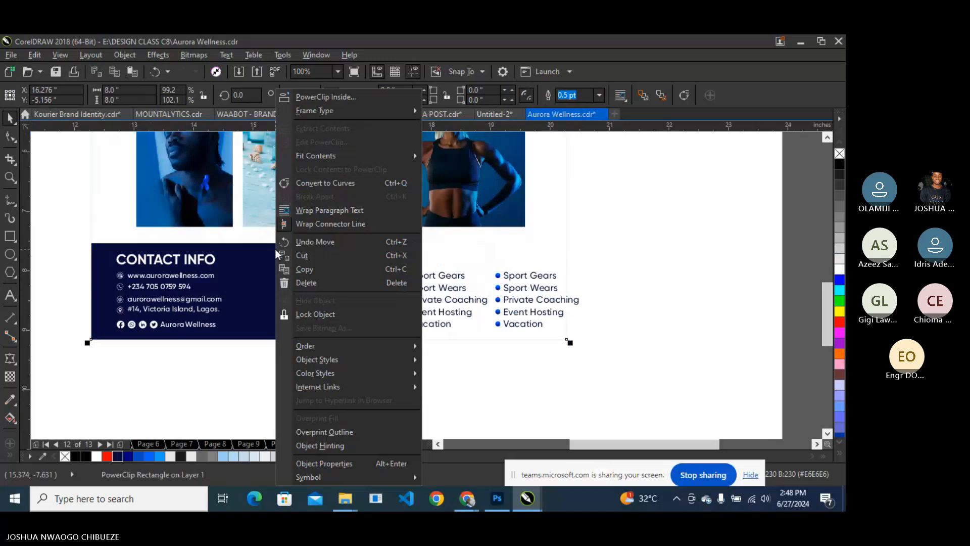
click(323, 142)
click(262, 271)
drag(288, 297, 267, 301)
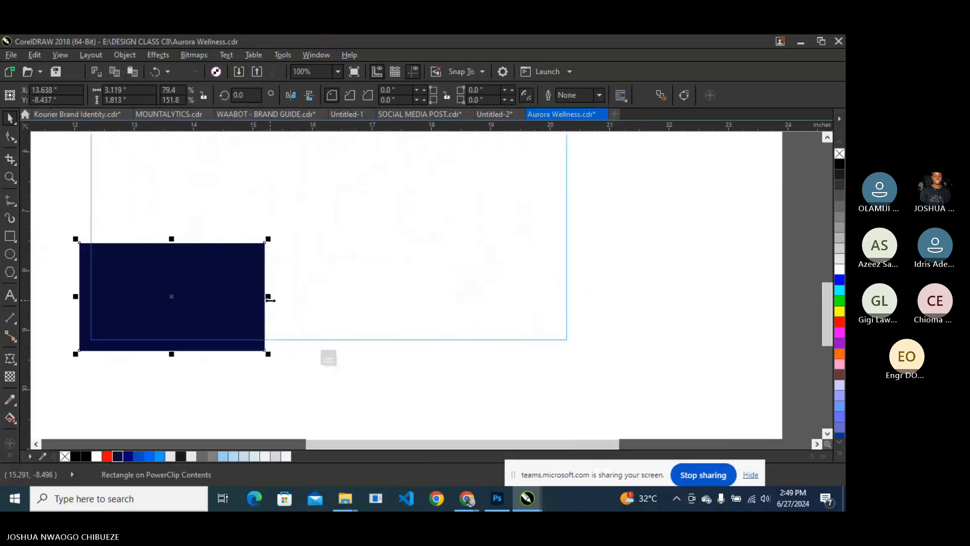
click(330, 358)
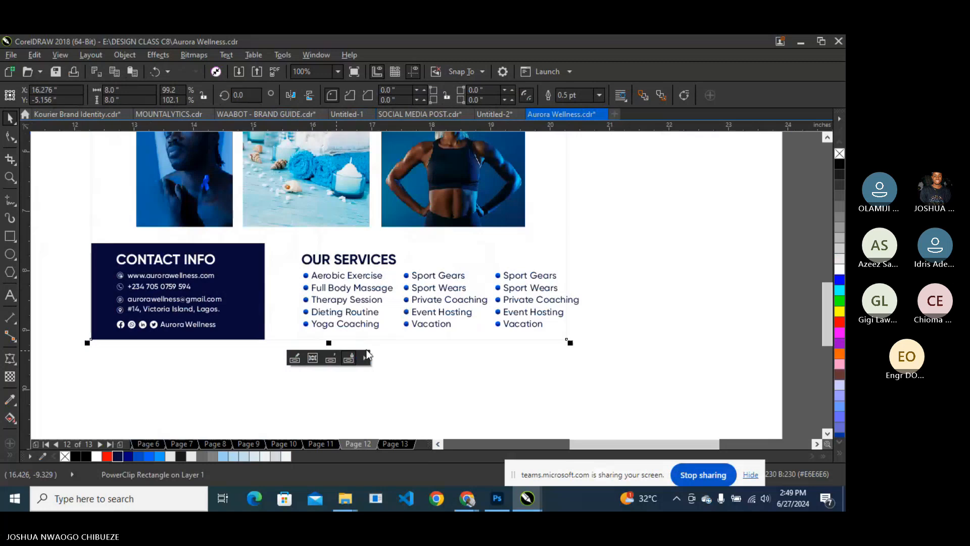
Nudge the Our Services heading and all three columns about 0.41 inches closer to the contact info block.
click(596, 254)
drag(615, 240, 231, 353)
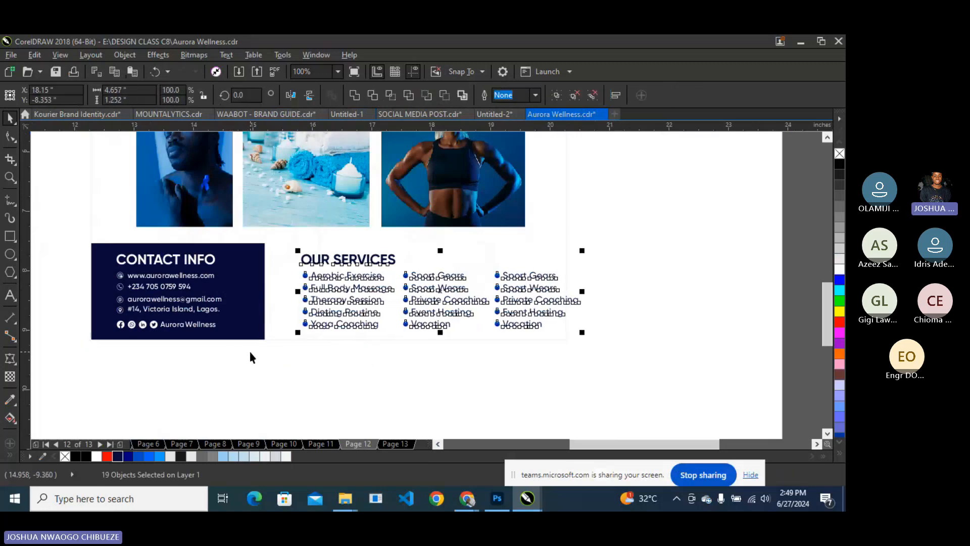
key(Left)
key(Left)
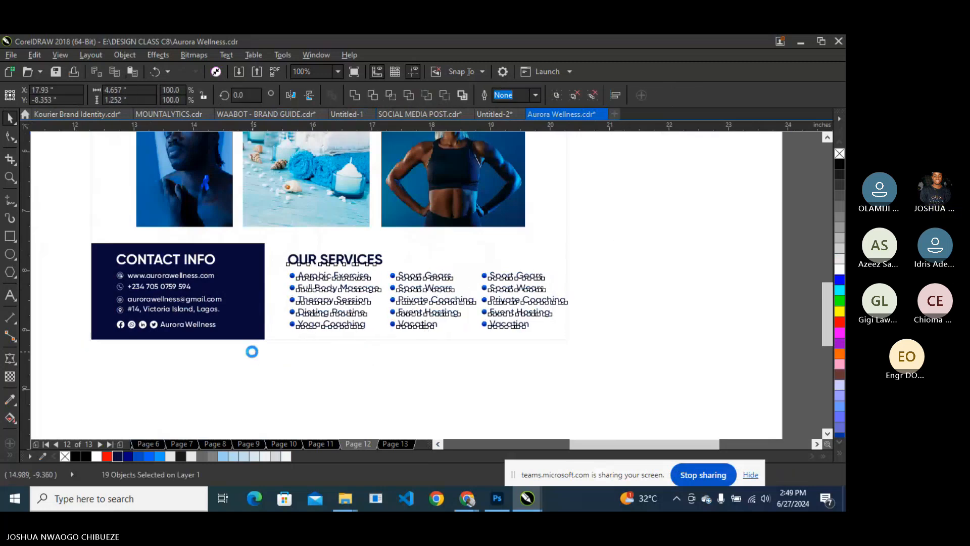
key(Left)
key(Left)
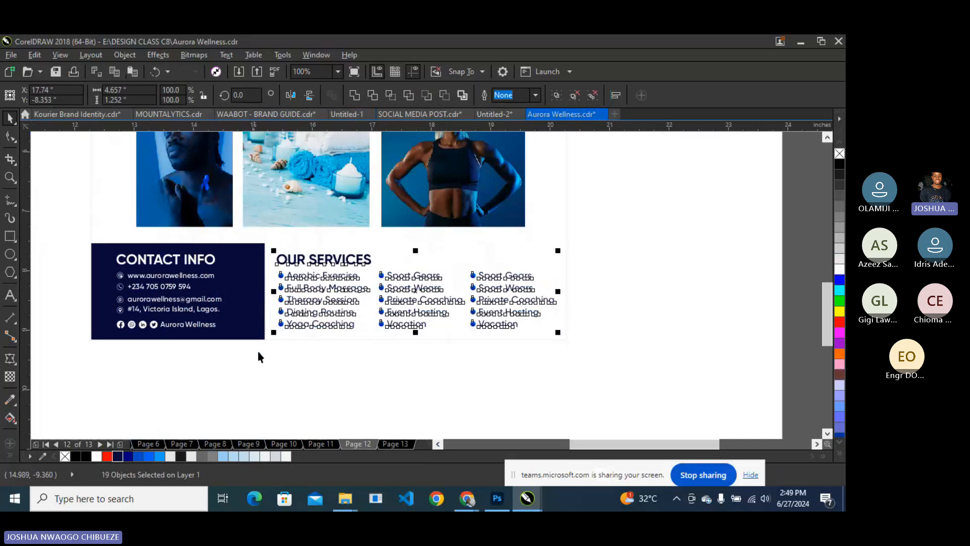
click(345, 360)
Try to align the Our Services and Contact Info headings on a common vertical centre line, and undo the alignment.
click(303, 261)
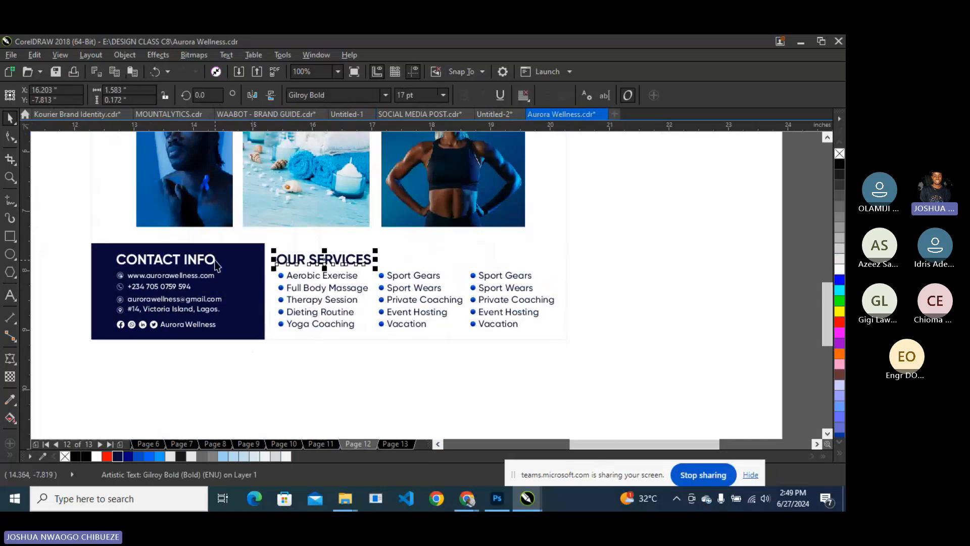
key(c)
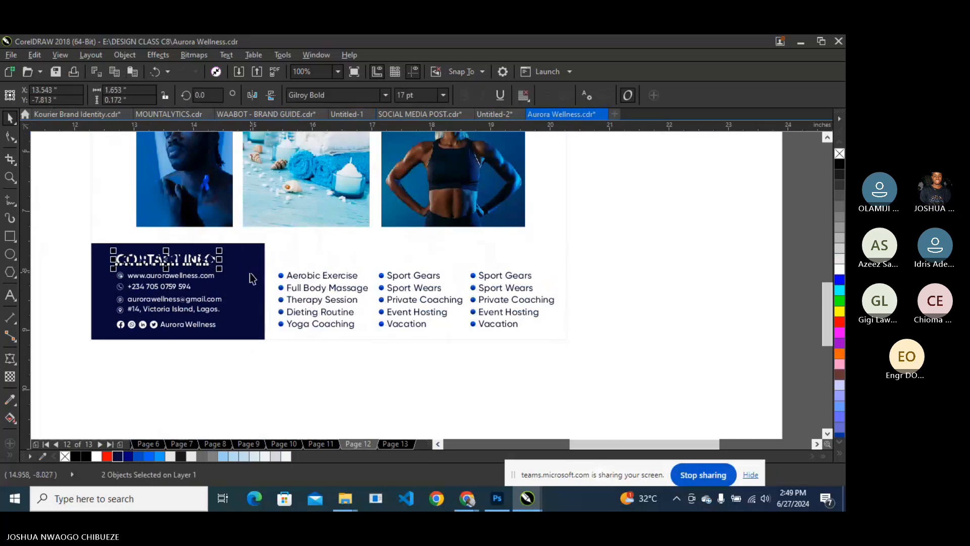
key(ctrl+z)
key(ctrl+shift+z)
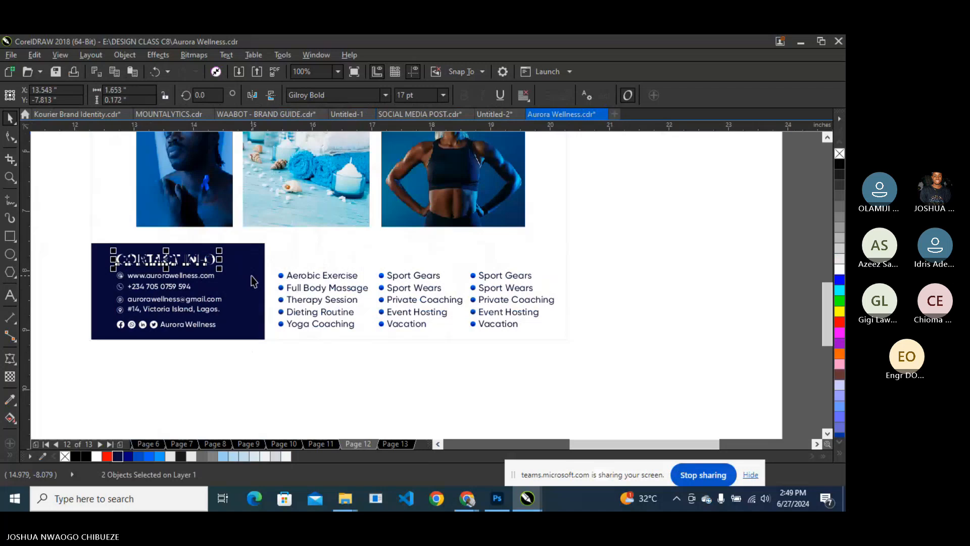
key(ctrl+z)
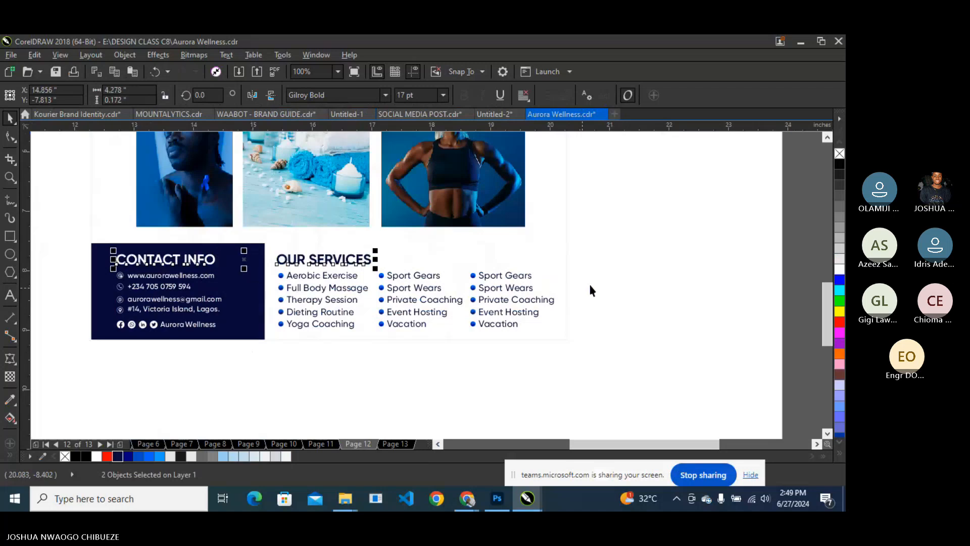
click(608, 278)
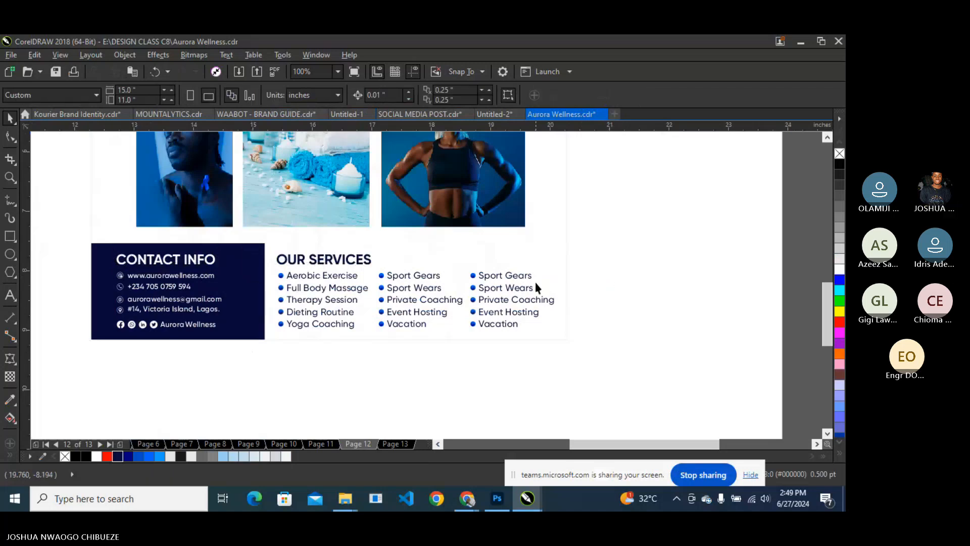
Overwrite the third services column's text, starting with the lines Outdoor Session and Golf Club.
scroll(535, 282, up, 2)
click(524, 278)
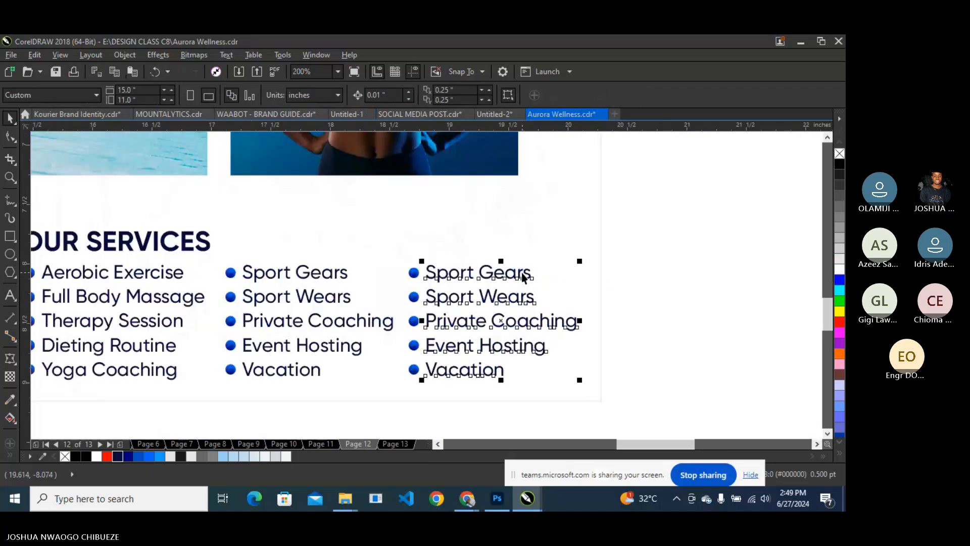
click(10, 295)
key(ctrl+a)
text(O)
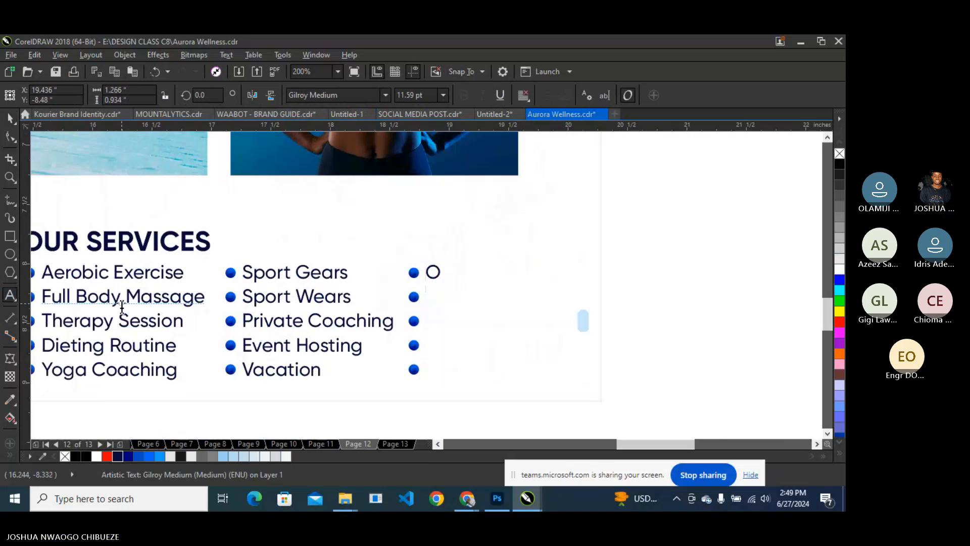
text(utdoor Session)
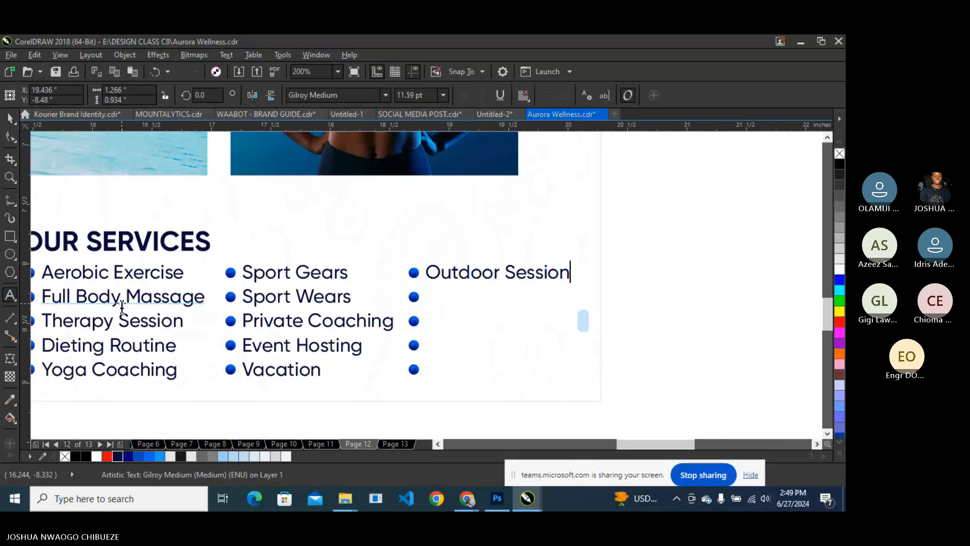
key(Return)
text(Golf)
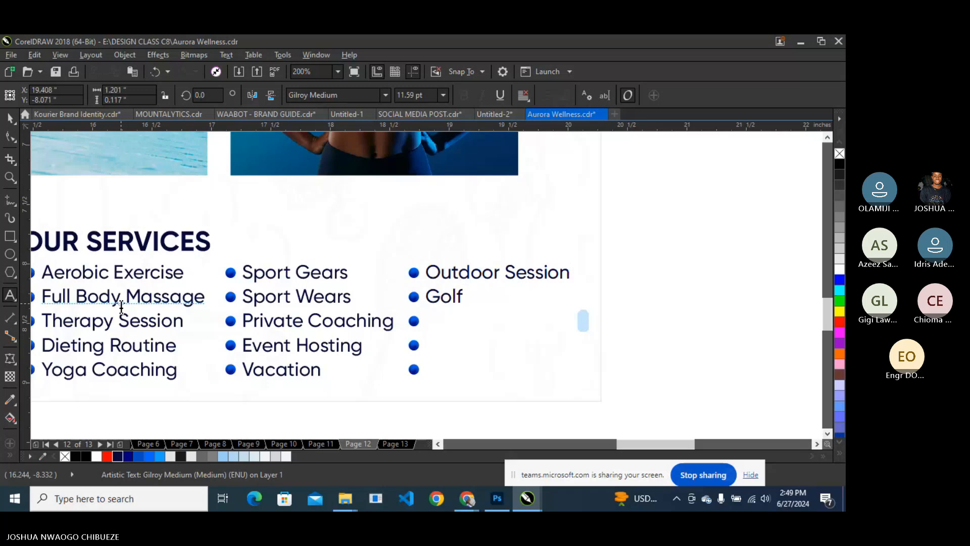
text( Club)
key(Return)
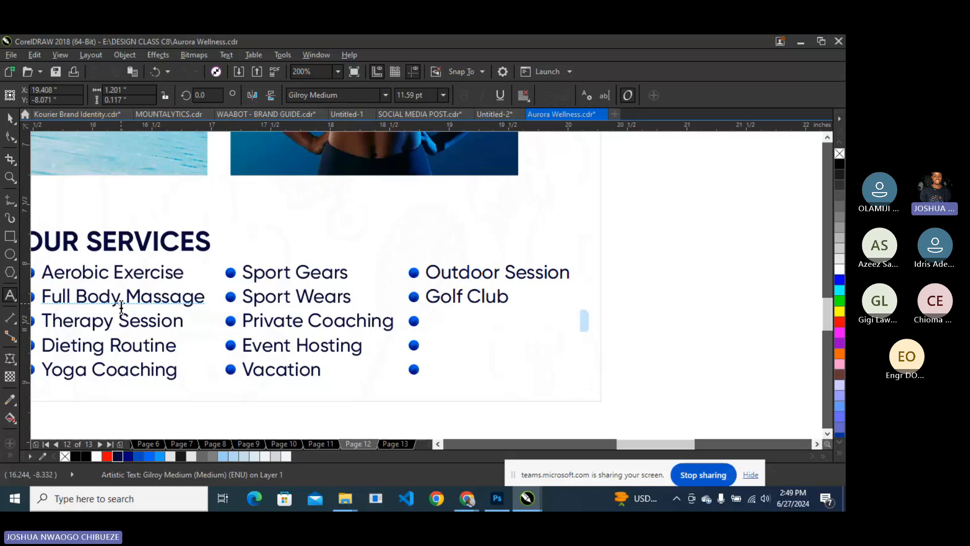
Add Private Massage as the third line of the third services column.
text(Private Suna)
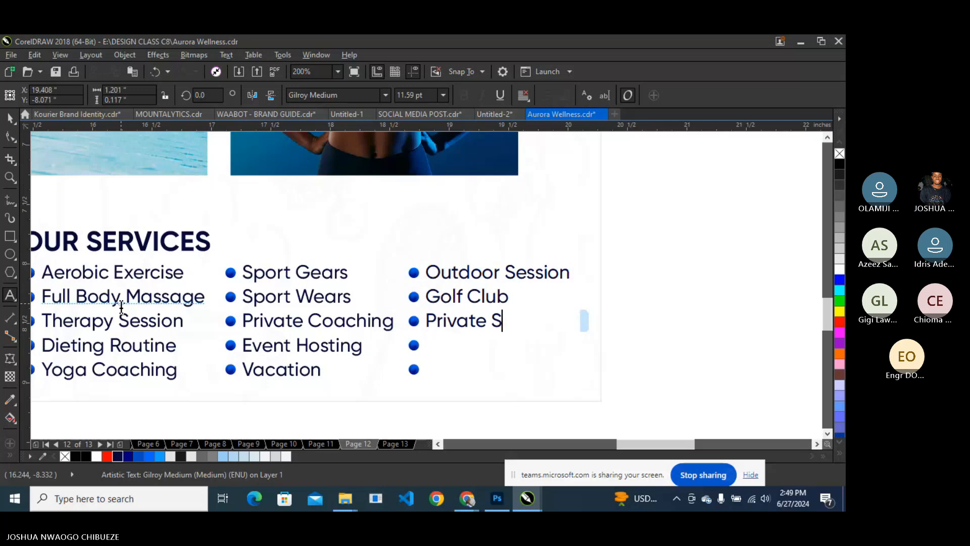
key(Return)
key(BackSpace)
key(BackSpace)
key(BackSpace)
key(BackSpace)
key(BackSpace)
text(Massage)
key(Return)
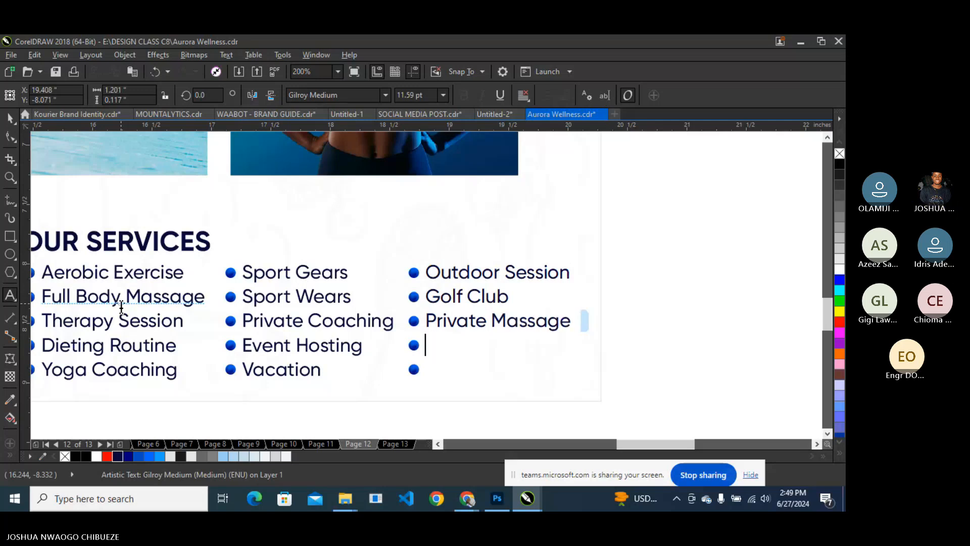
Add the lines Swimming Session and Etc. to the third services column and finish the text edit.
text(Swim)
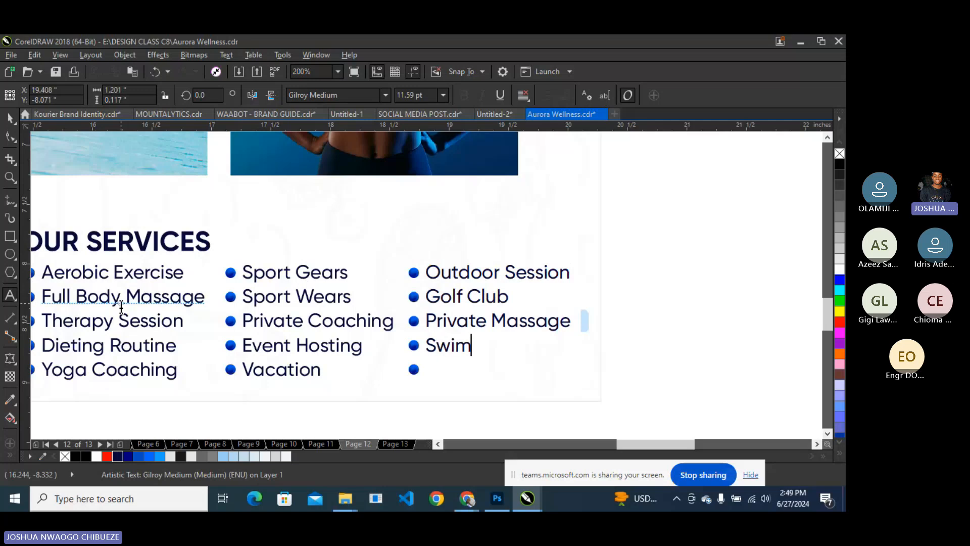
text(ming )
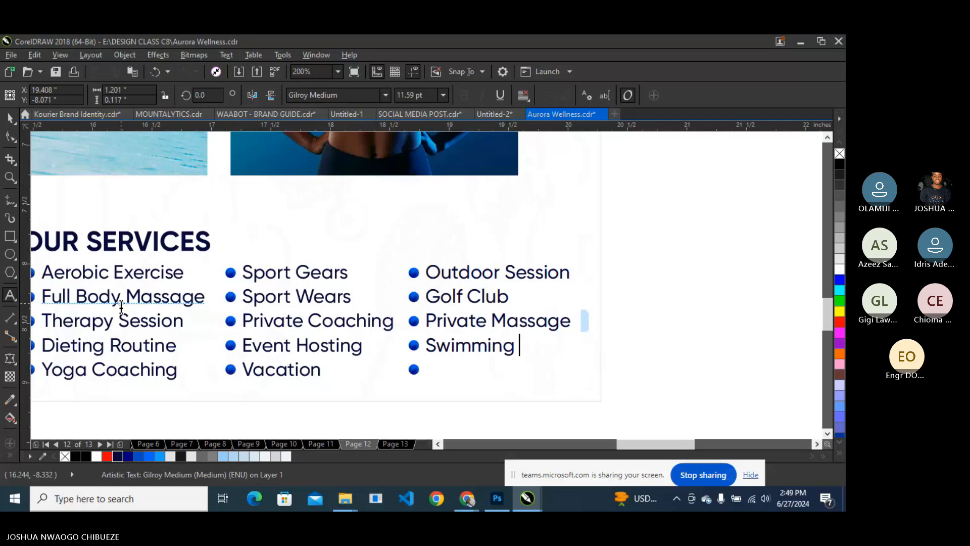
text(Session)
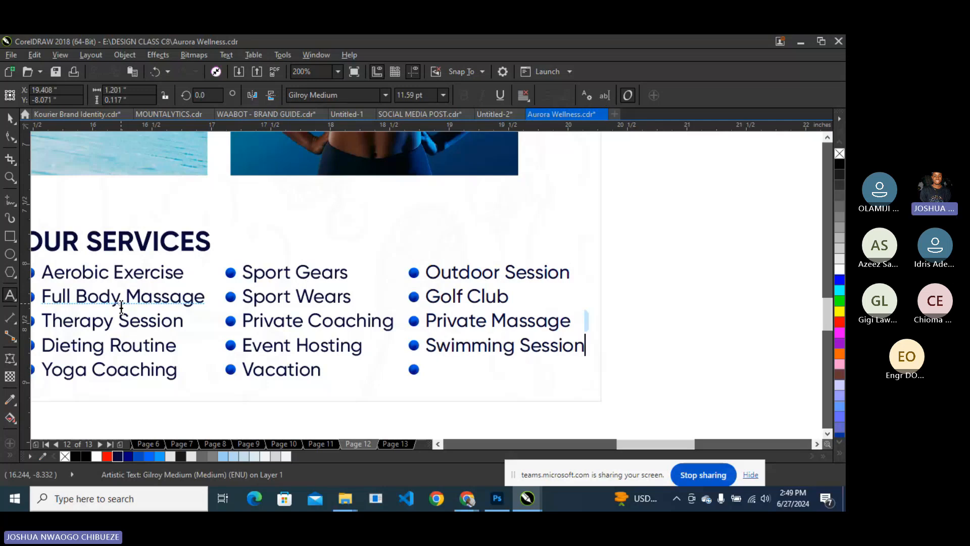
key(Down)
text(Etc.)
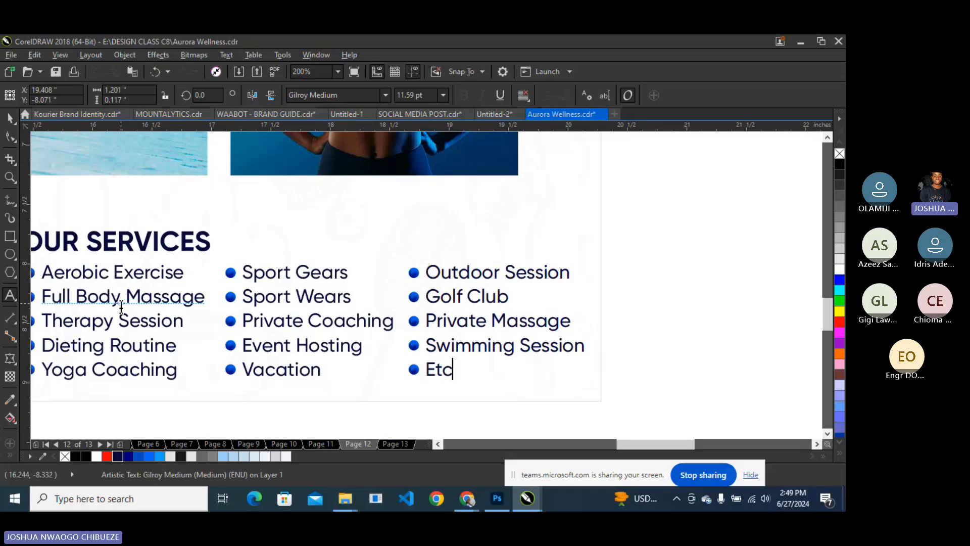
click(10, 119)
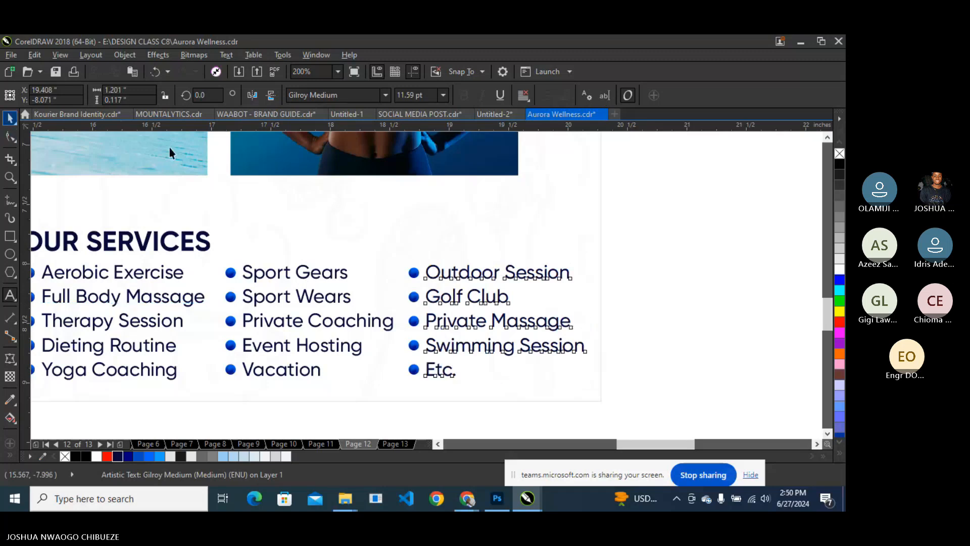
Edit the flyer's PowerClip and shorten the navy rectangle from its lower edge to about 1.42 inches high.
scroll(169, 147, down, 5)
scroll(568, 295, up, 1)
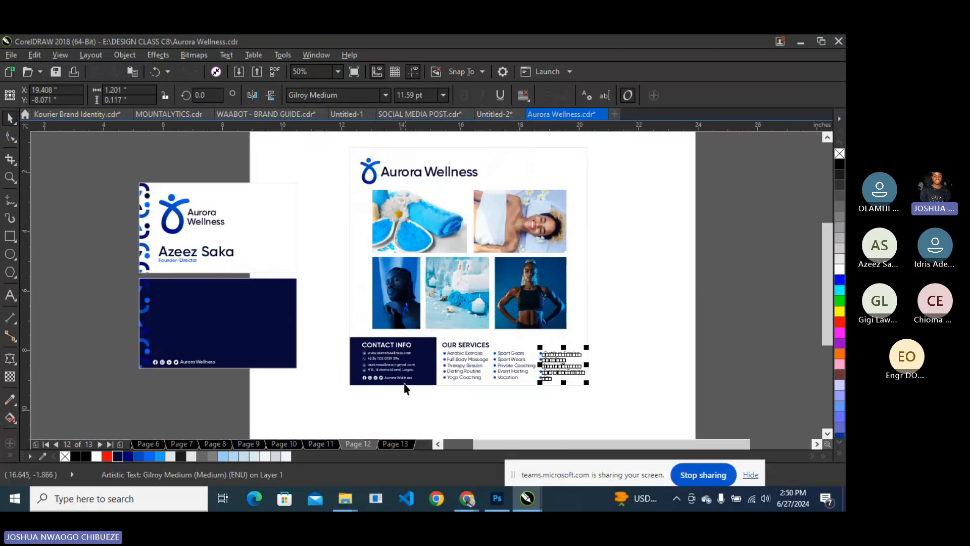
right_click(420, 362)
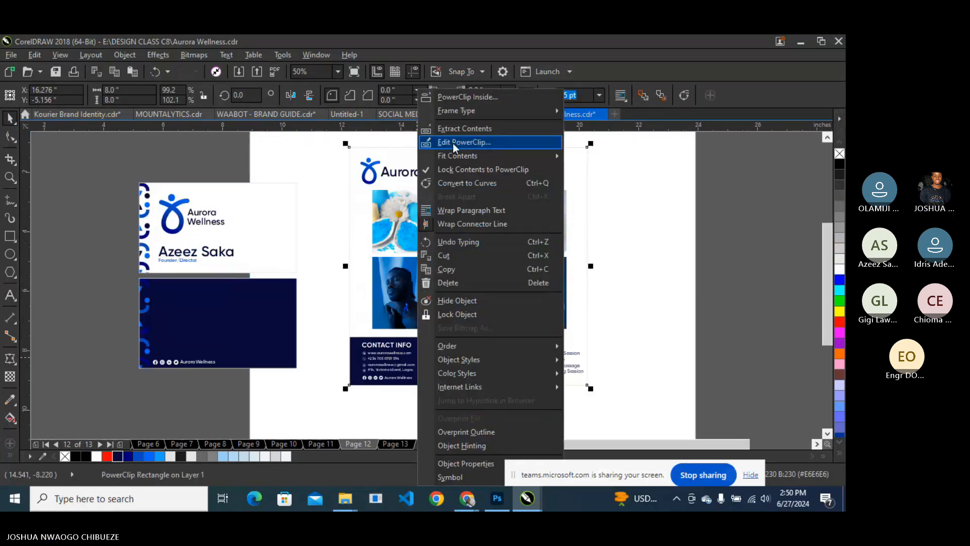
click(455, 141)
scroll(384, 400, up, 1)
click(389, 393)
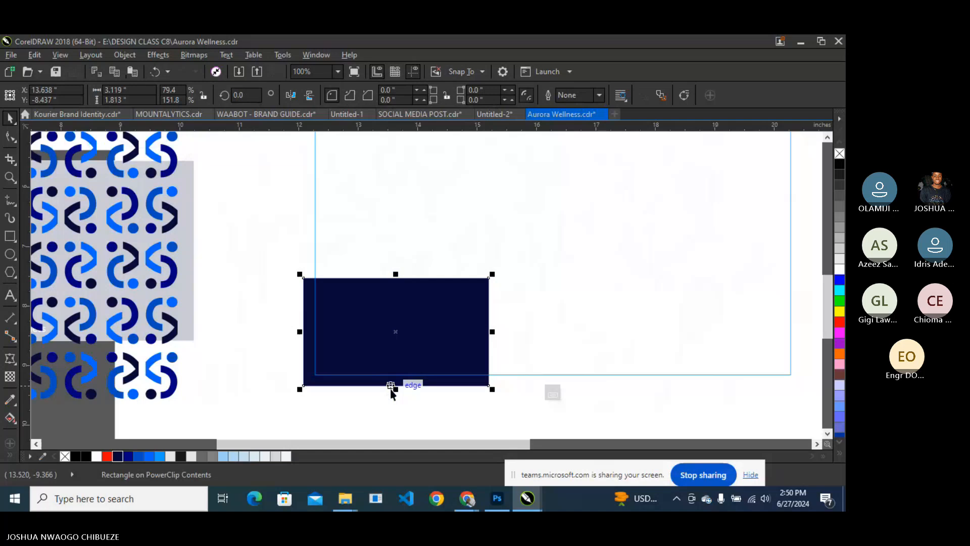
drag(392, 393, 442, 362)
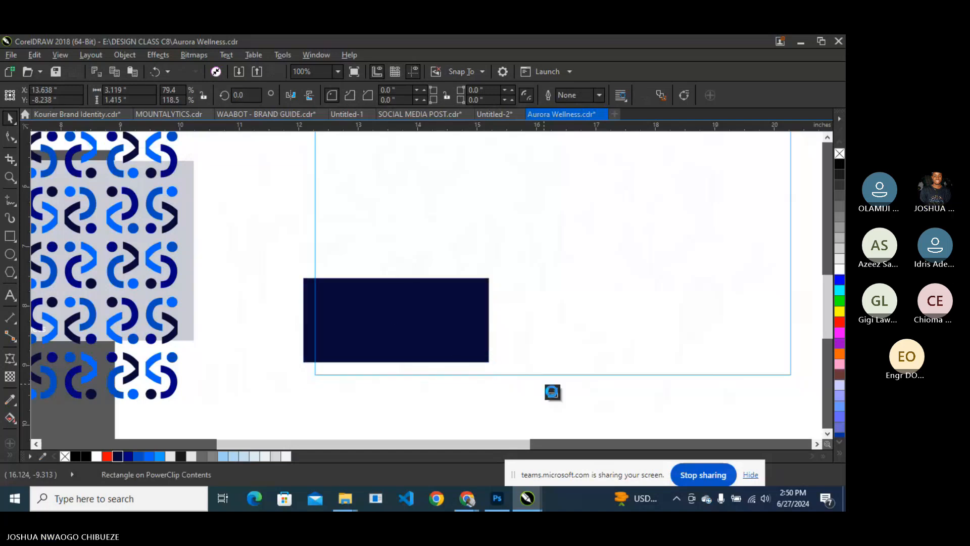
click(552, 392)
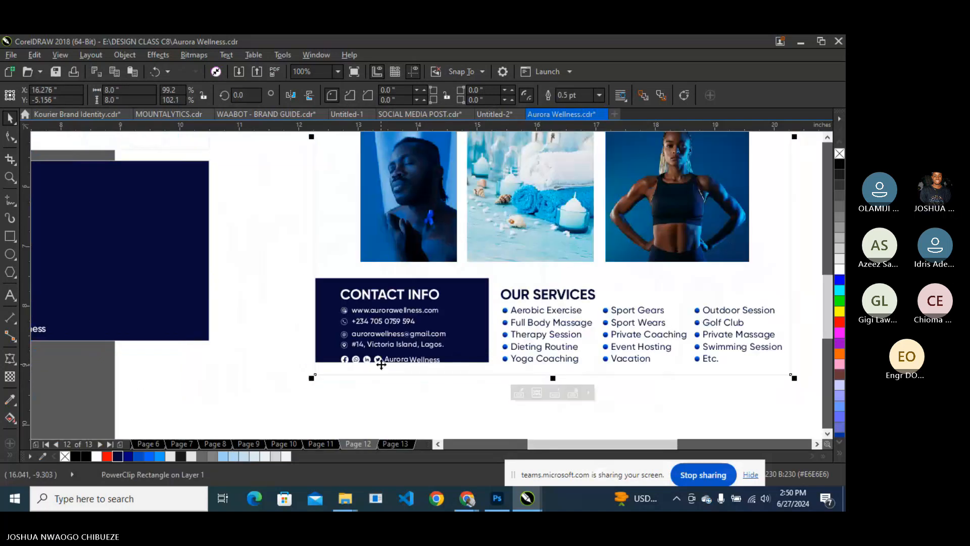
click(414, 402)
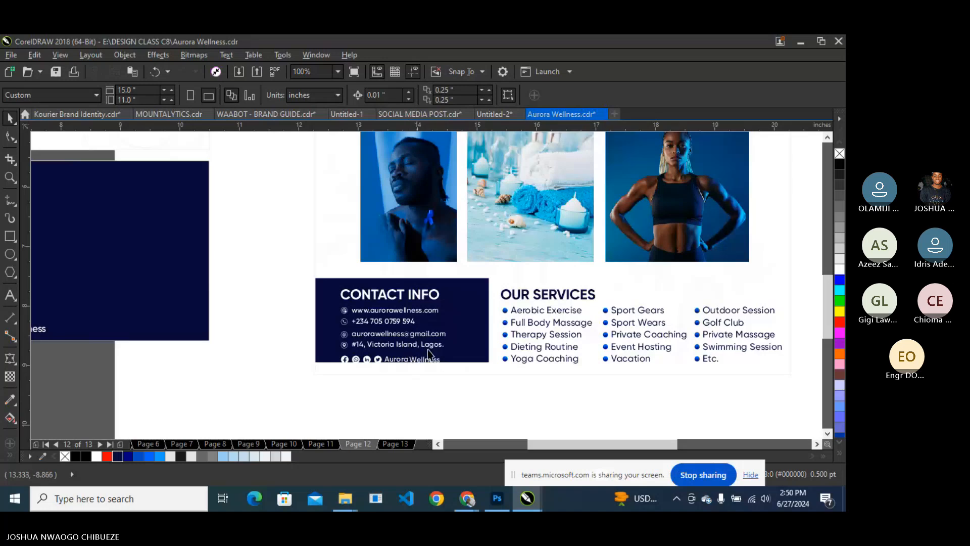
Edit the flyer's PowerClip, cut out the navy rectangle, finish editing and paste it directly onto the page.
right_click(472, 296)
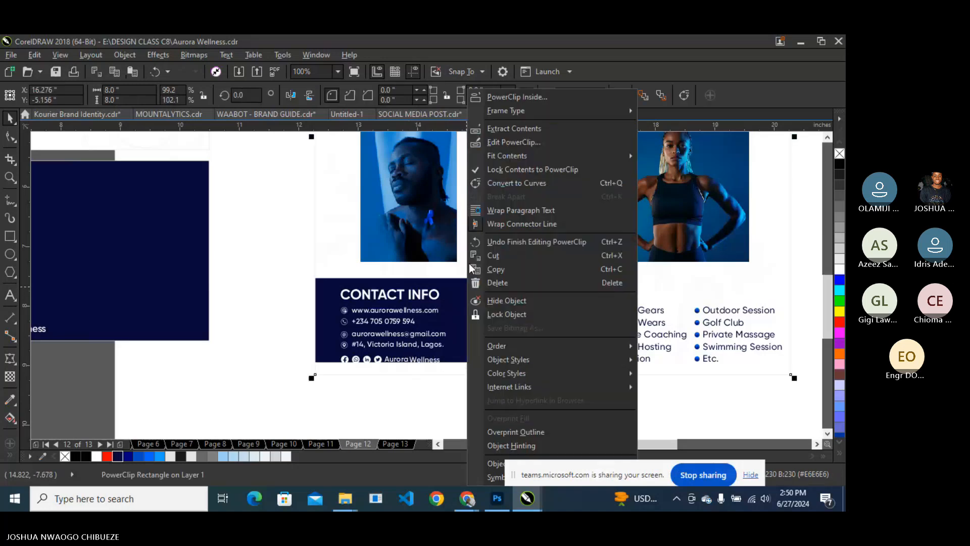
click(514, 144)
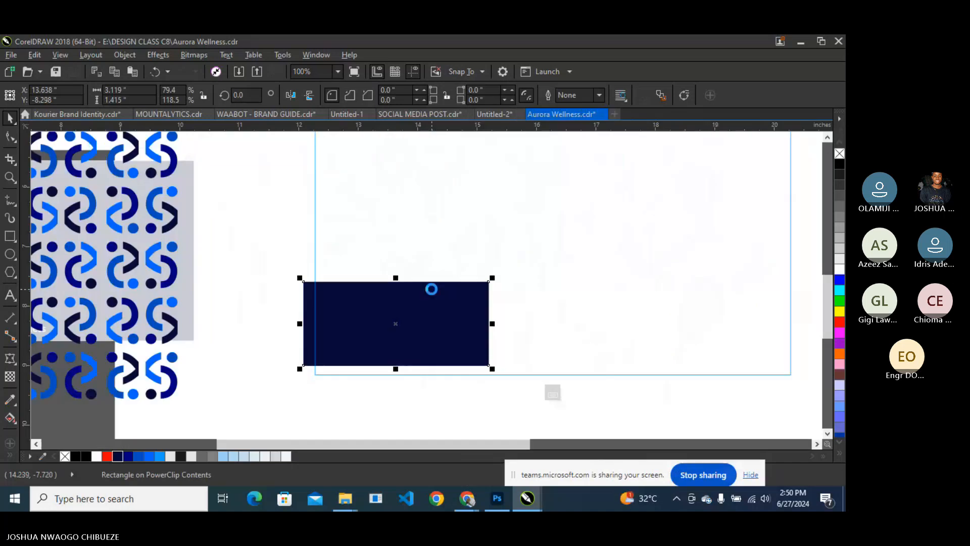
key(Delete)
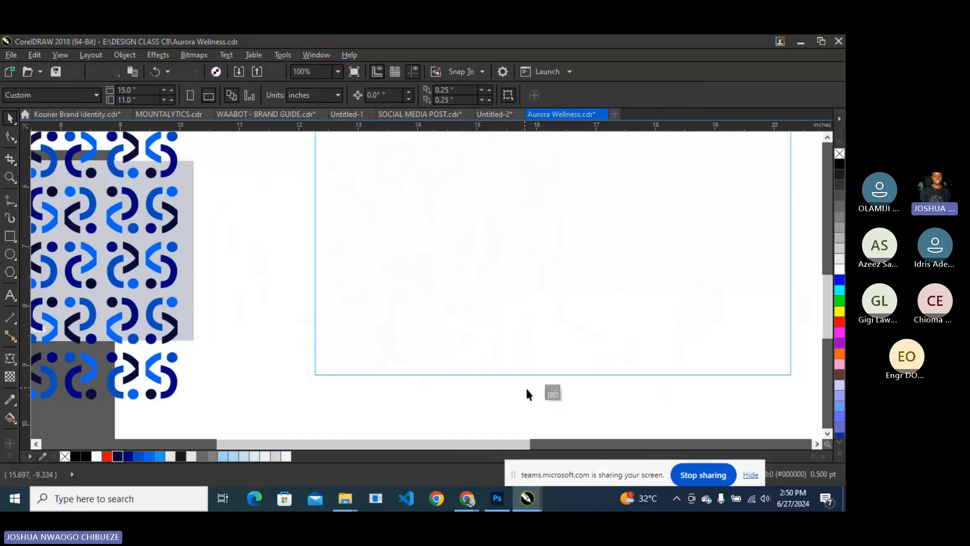
click(552, 393)
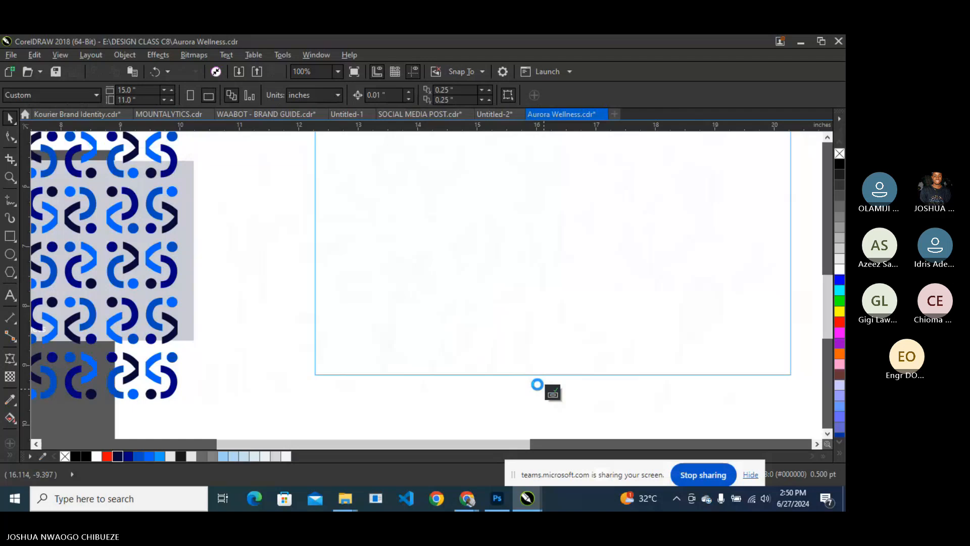
key(ctrl+v)
Bring the contact info heading, details and social icons in front of the navy rectangle.
drag(236, 258, 481, 397)
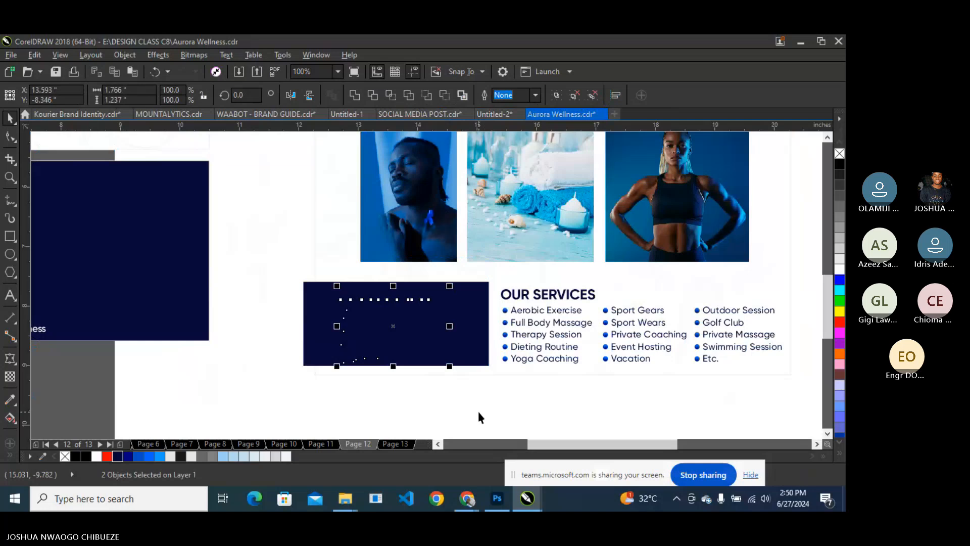
key(Page_Up)
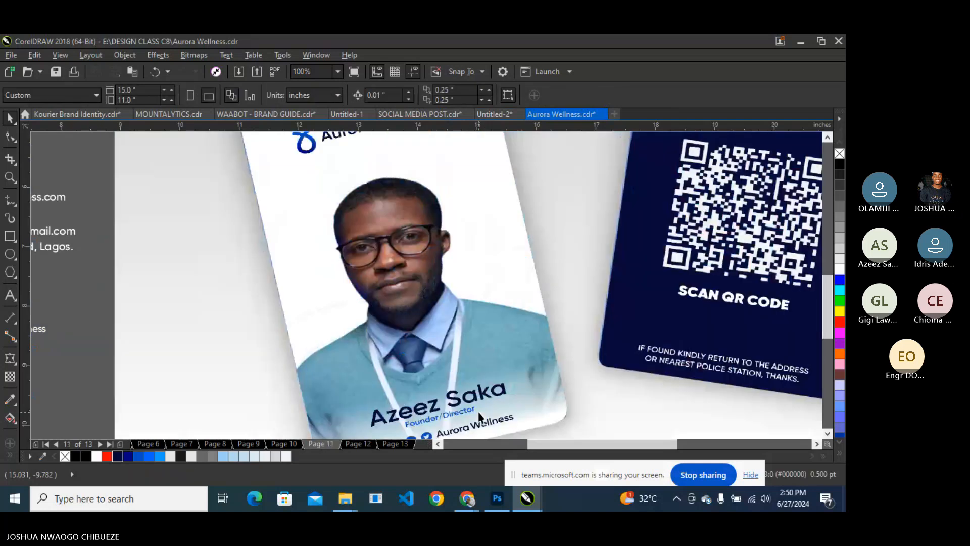
key(Page_Down)
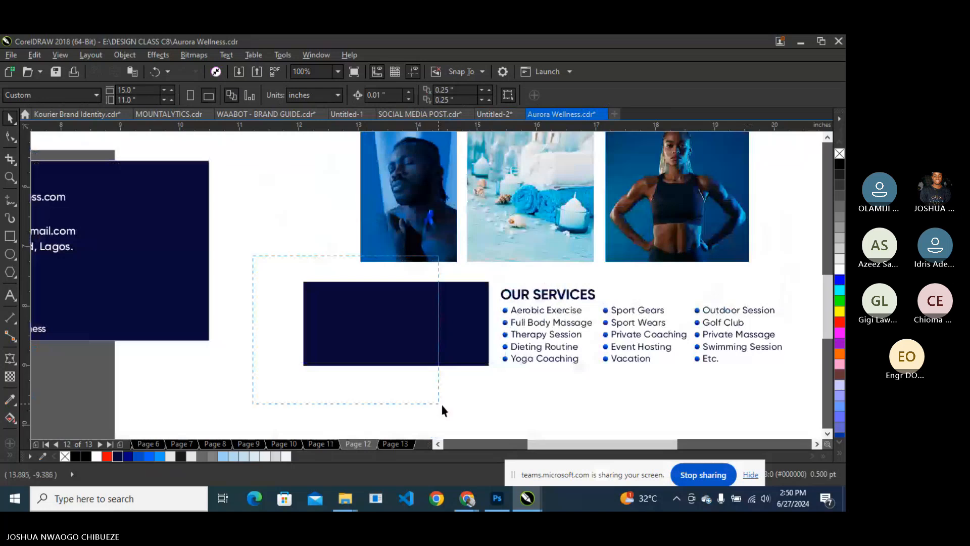
drag(441, 403, 441, 404)
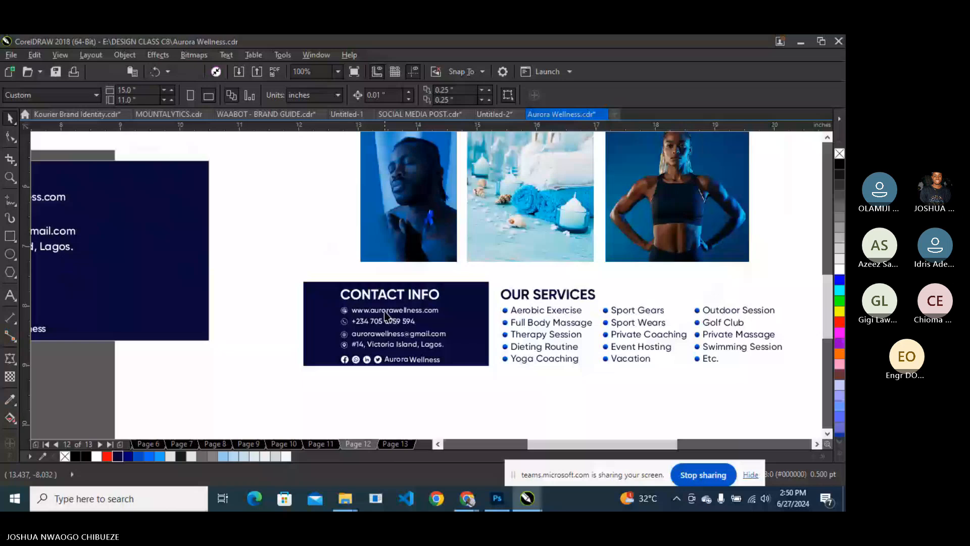
Stretch the contact block's navy rectangle to about 1.5 inches high and paste it back inside the flyer's PowerClip.
click(384, 311)
scroll(384, 311, up, 2)
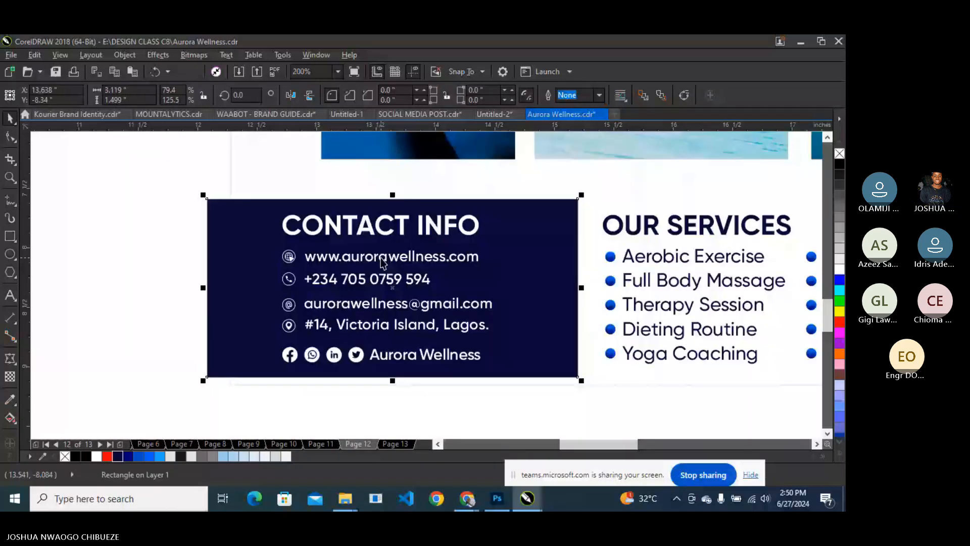
scroll(308, 269, down, 2)
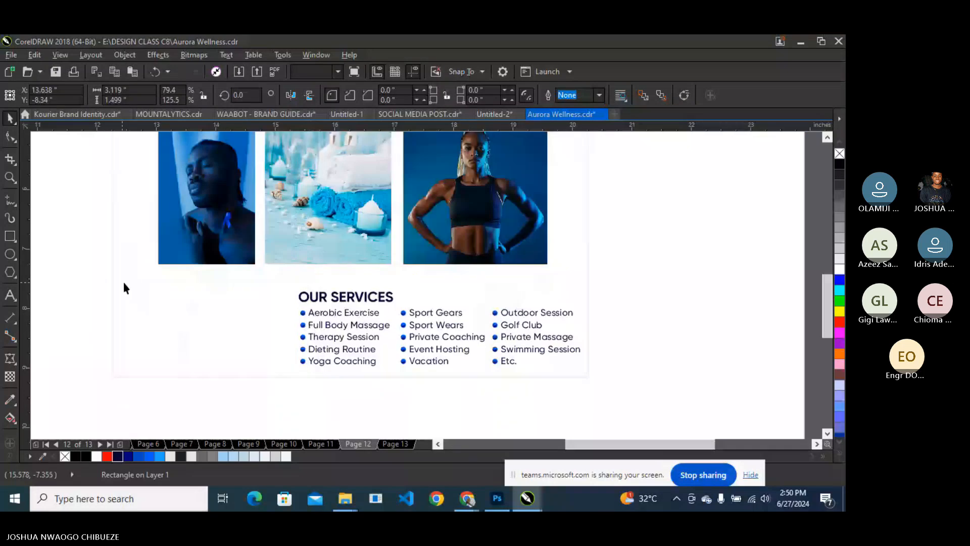
click(124, 285)
key(ctrl+v)
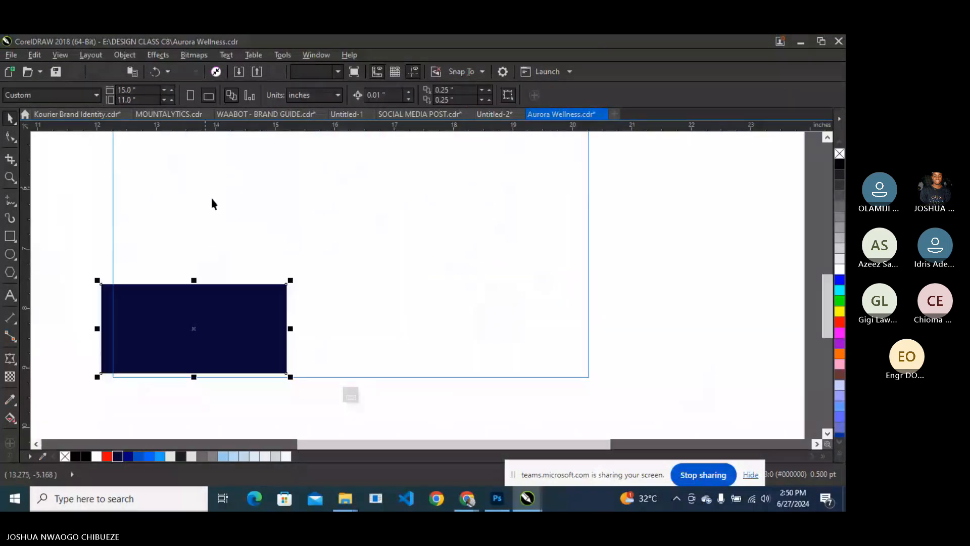
click(424, 392)
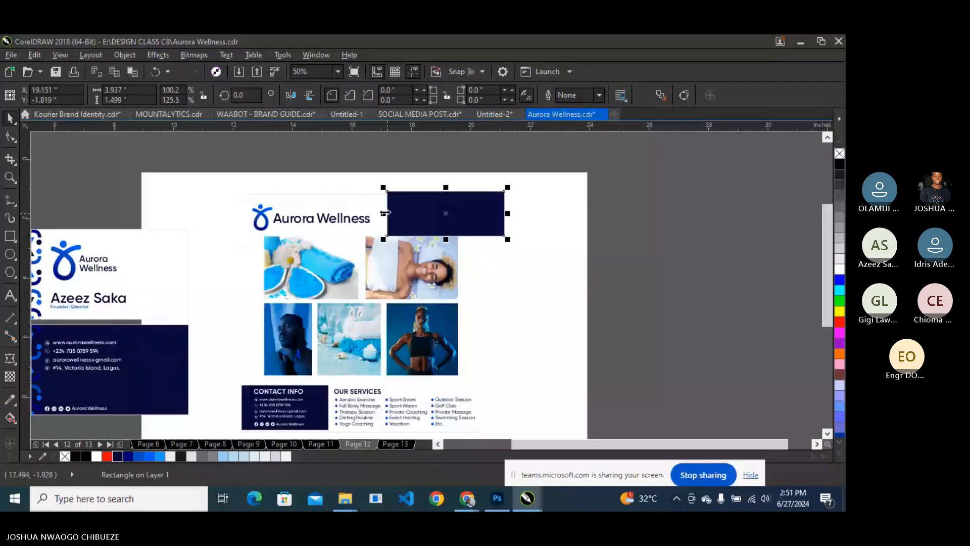
Widen the navy rectangle beside the logo to about 4.52 inches and reduce its height to about 1.23 inches.
drag(384, 213, 366, 213)
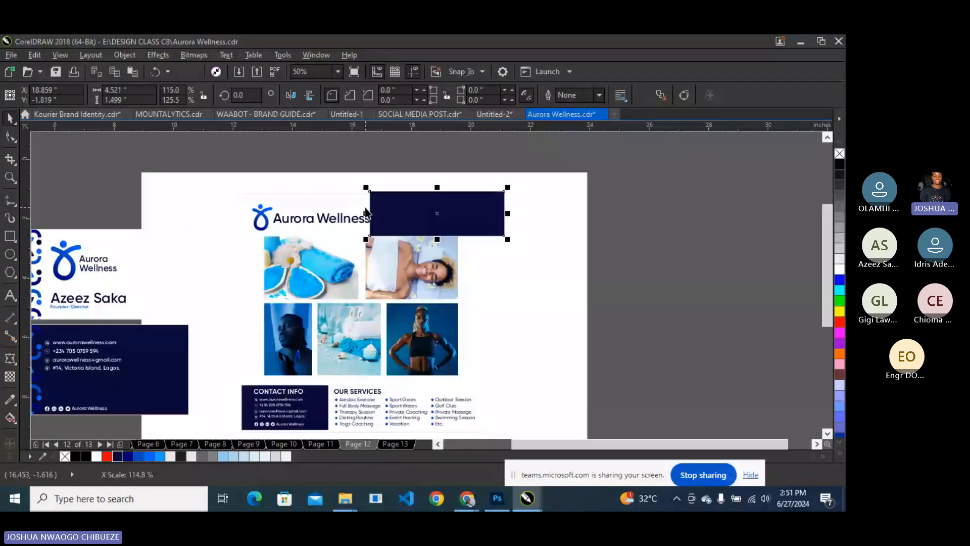
drag(438, 240, 437, 231)
Scale the Aurora Wellness logo down proportionally to about 3.34 inches wide.
click(320, 223)
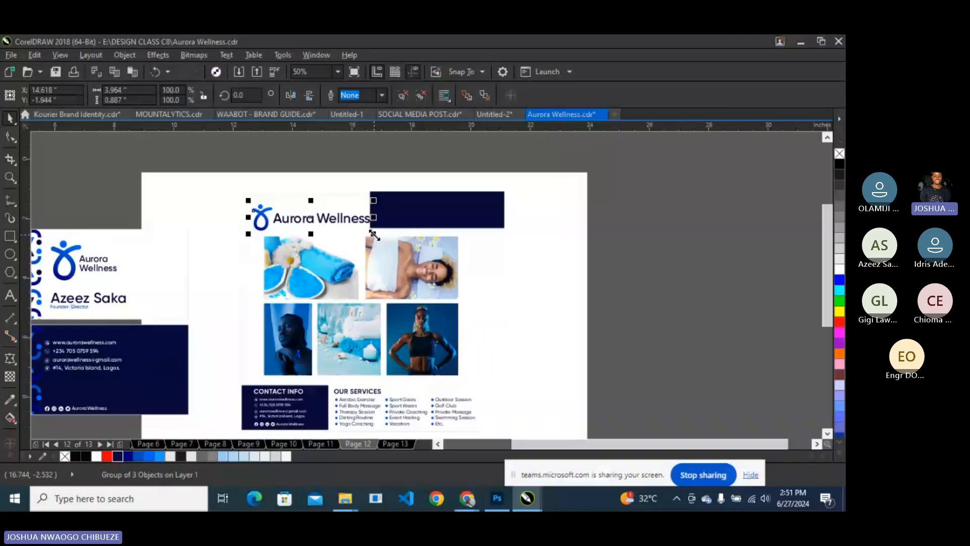
drag(374, 234, 355, 230)
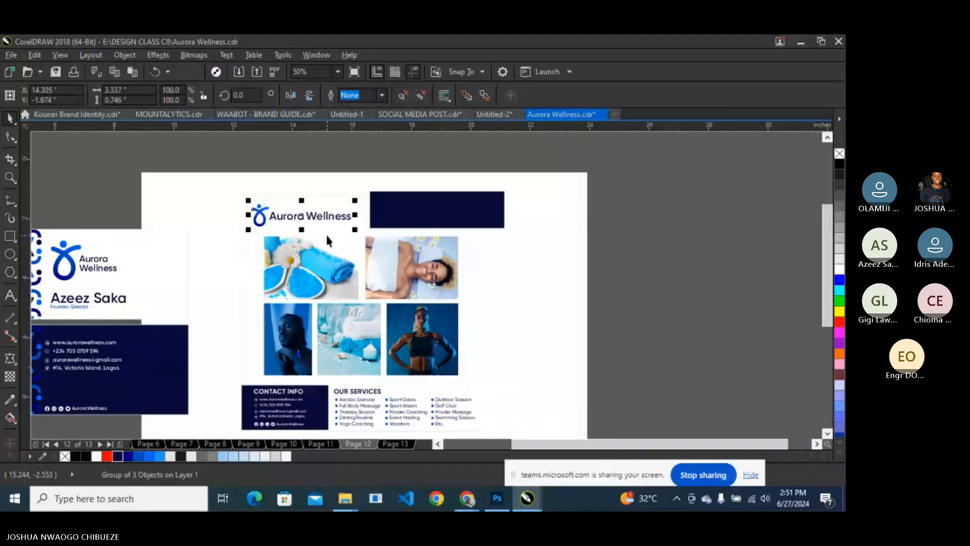
click(333, 223)
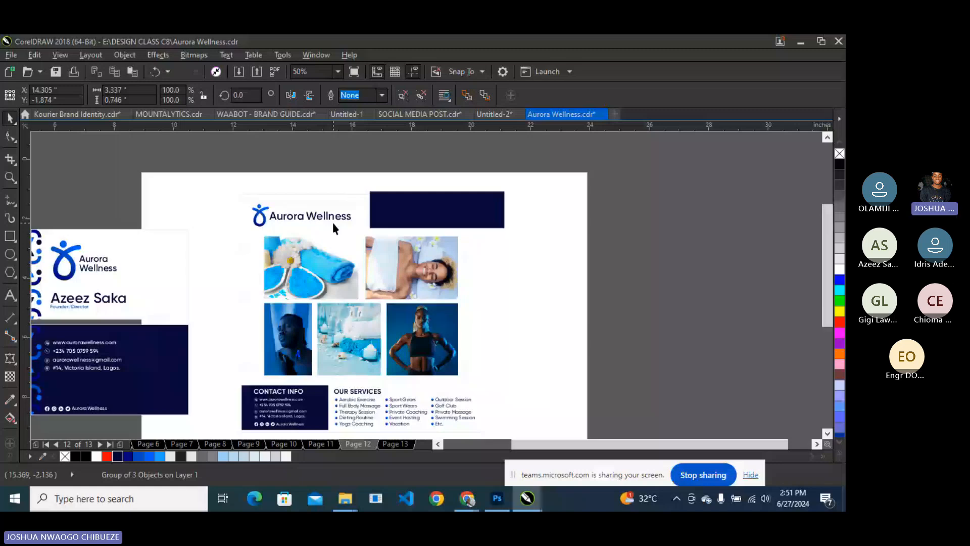
scroll(428, 267, down, 2)
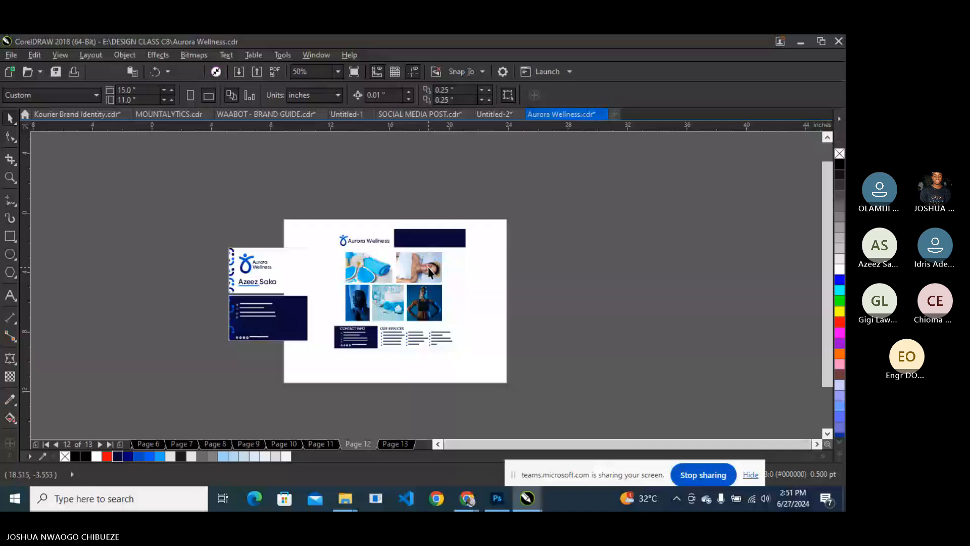
scroll(429, 268, up, 2)
click(429, 268)
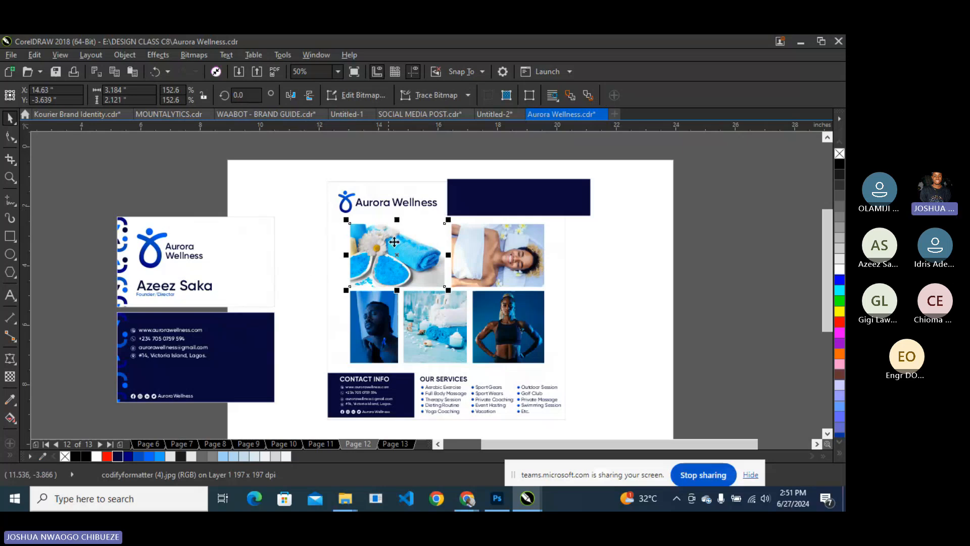
scroll(458, 199, up, 1)
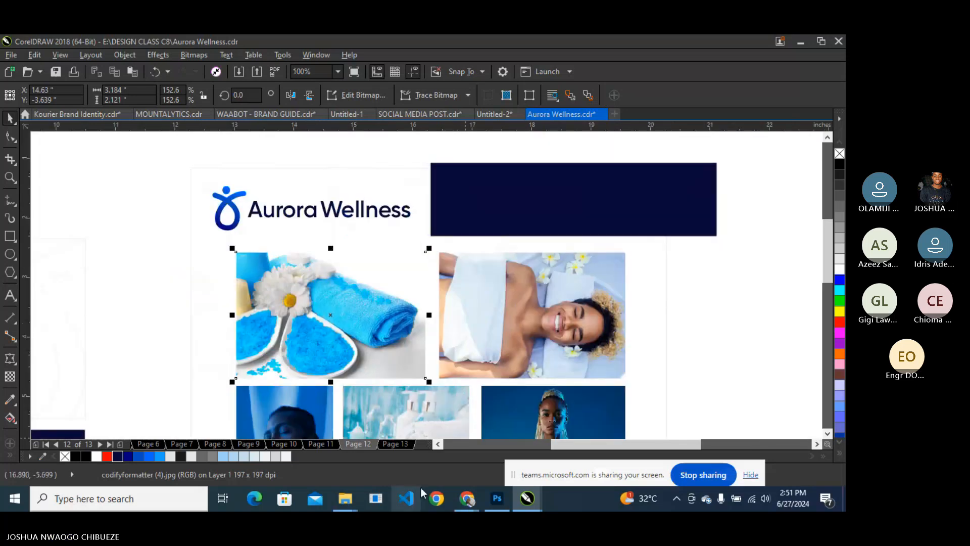
mouse_move(466, 500)
click(401, 433)
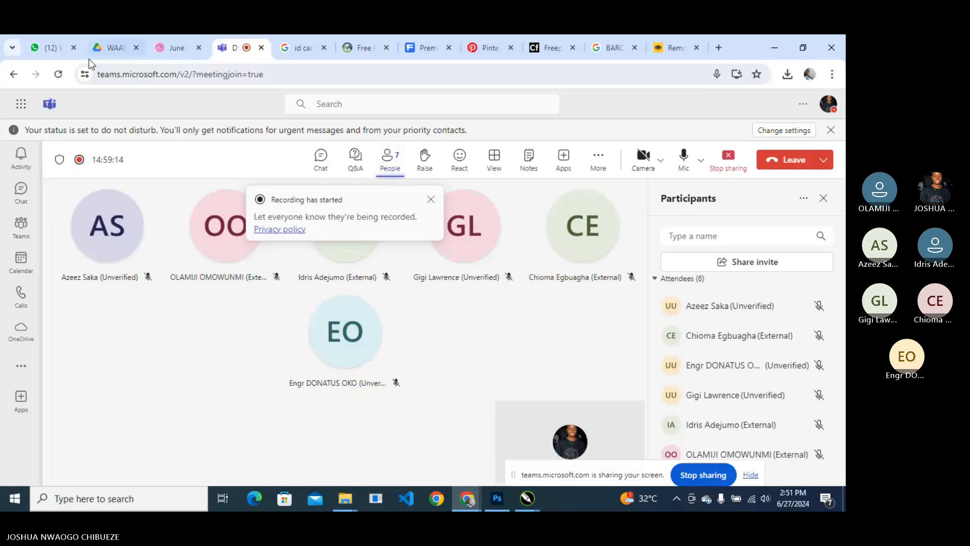
click(44, 48)
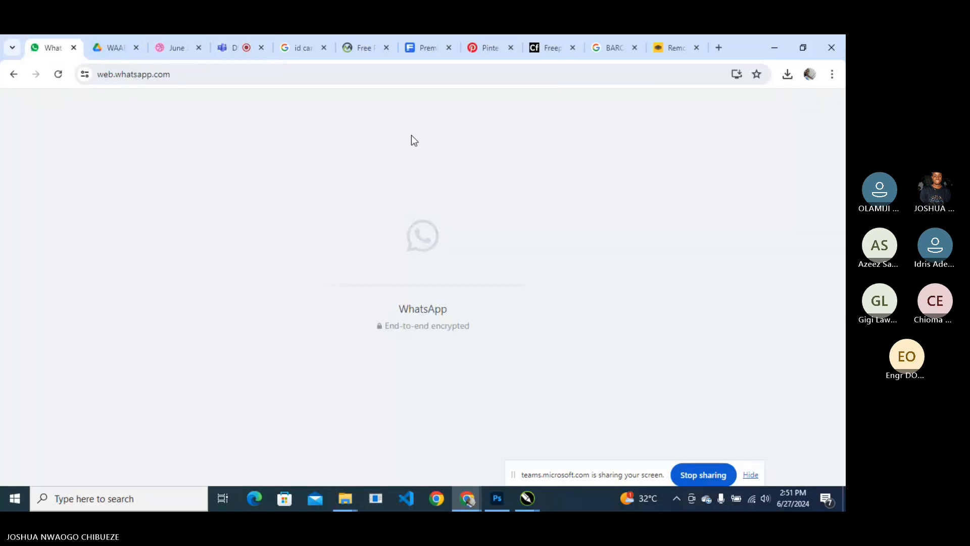
click(256, 54)
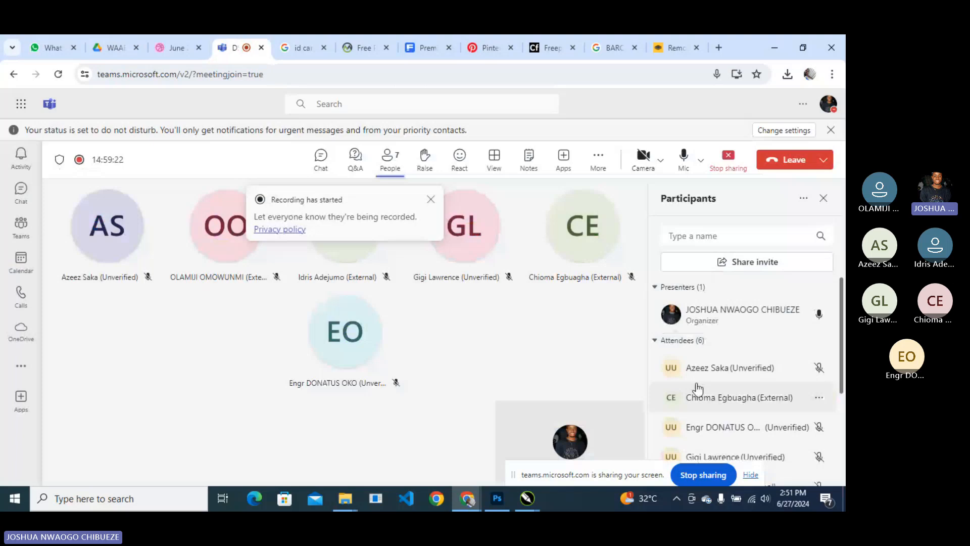
click(774, 48)
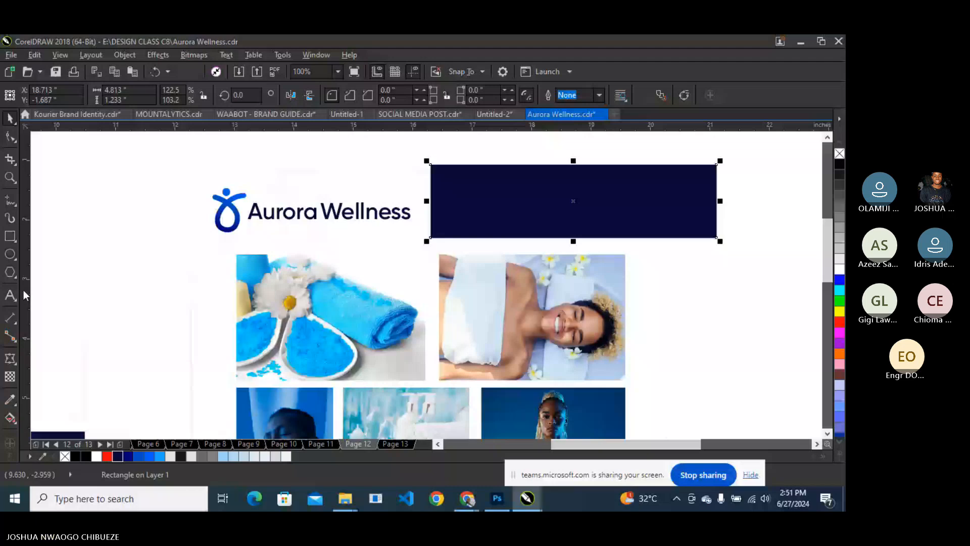
Add the artistic text Register Today on the navy rectangle beside the logo.
click(10, 295)
click(482, 202)
text(Register )
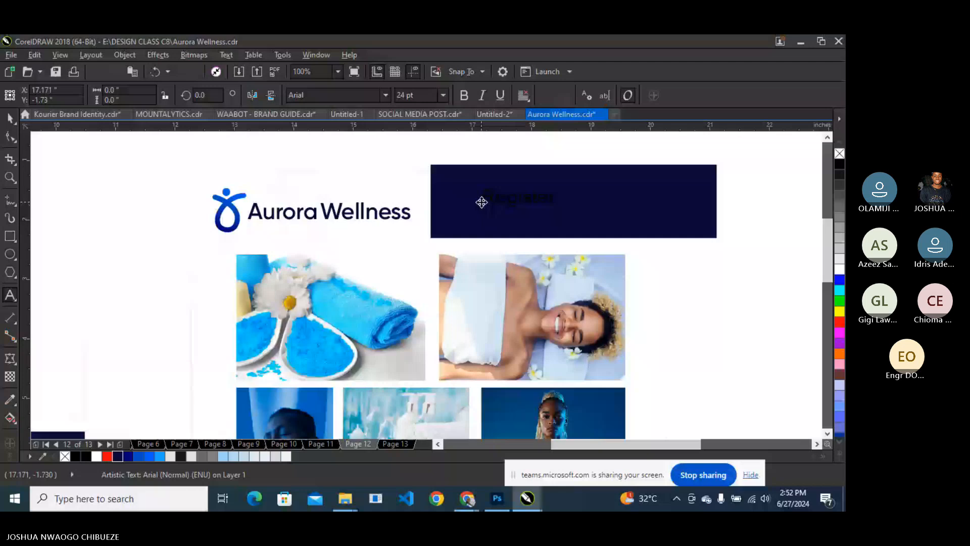
text(Today)
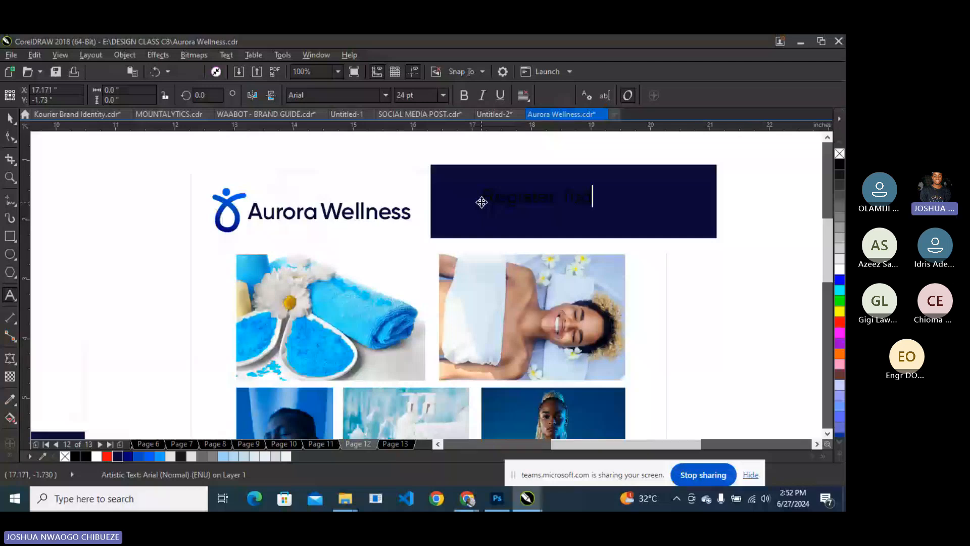
key(Escape)
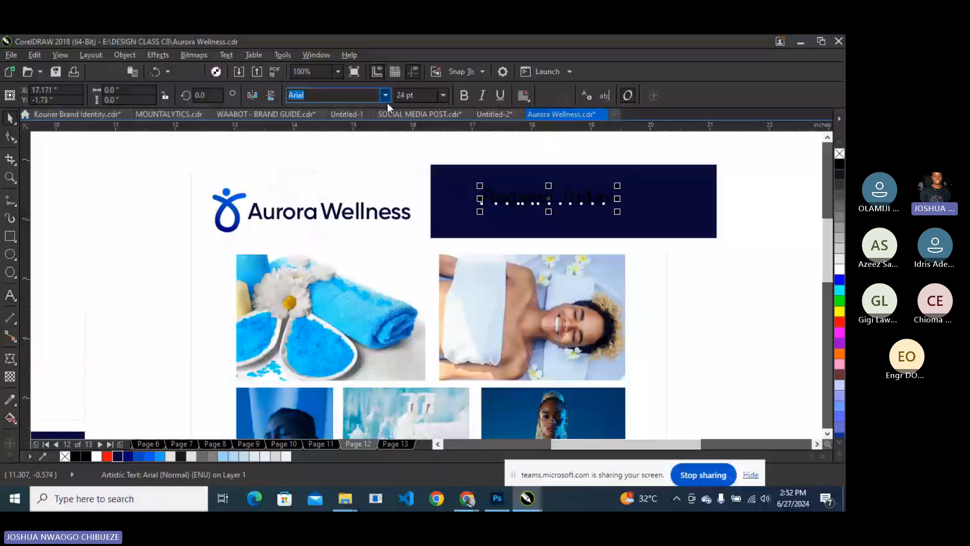
Format Register Today in white Gilroy-Heavy and enlarge it to about 3.58 inches wide within the navy rectangle.
click(386, 95)
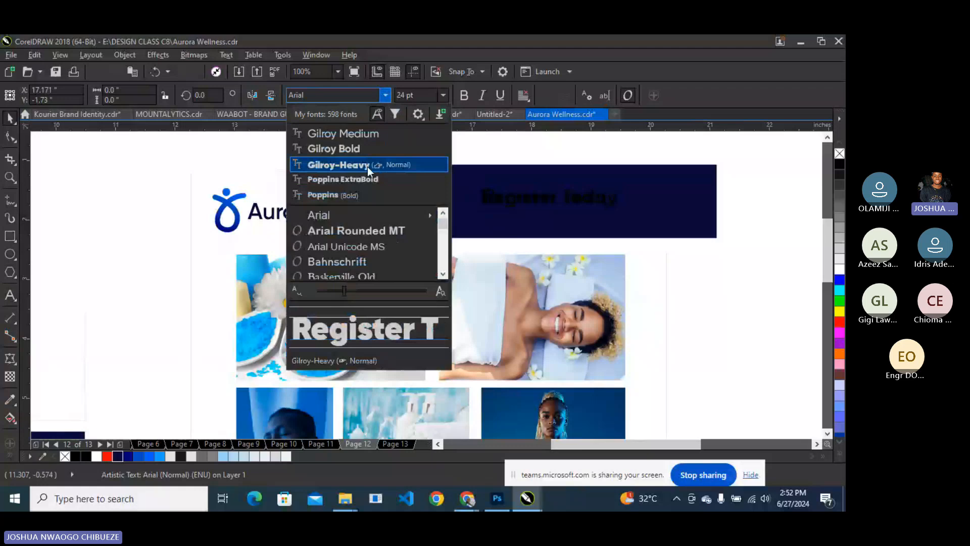
click(368, 167)
drag(481, 215, 438, 237)
click(840, 271)
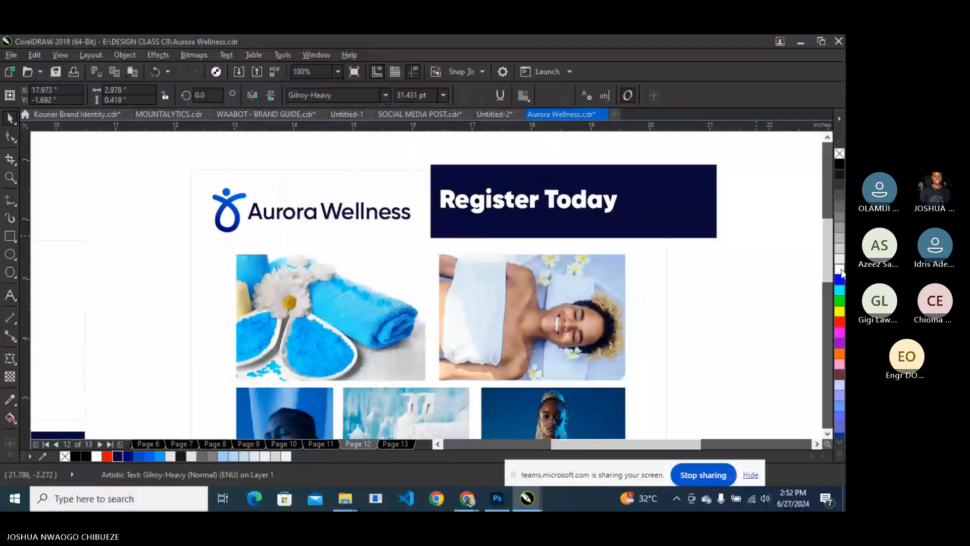
drag(620, 216, 657, 222)
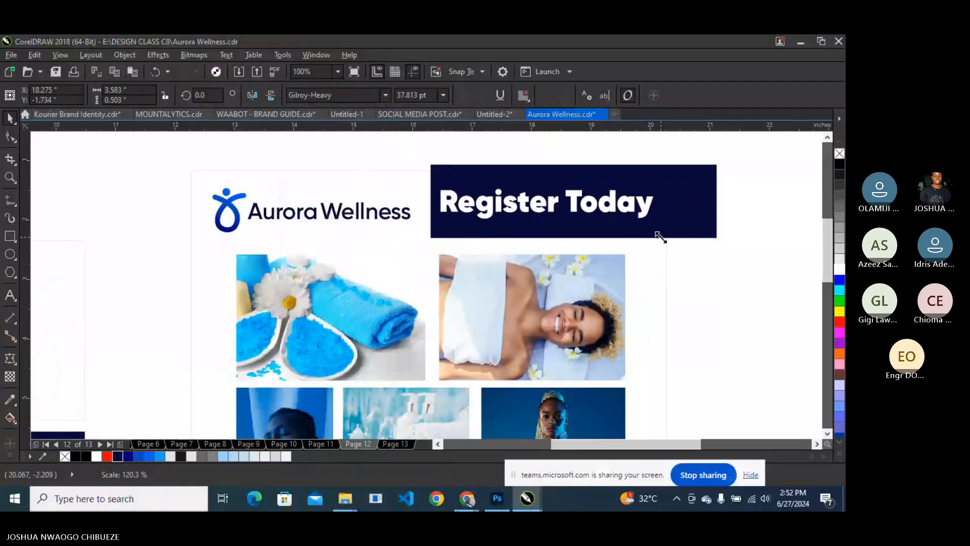
Change the Register Today text to Gilroy ExtraBold Italic at 35 pt.
click(389, 100)
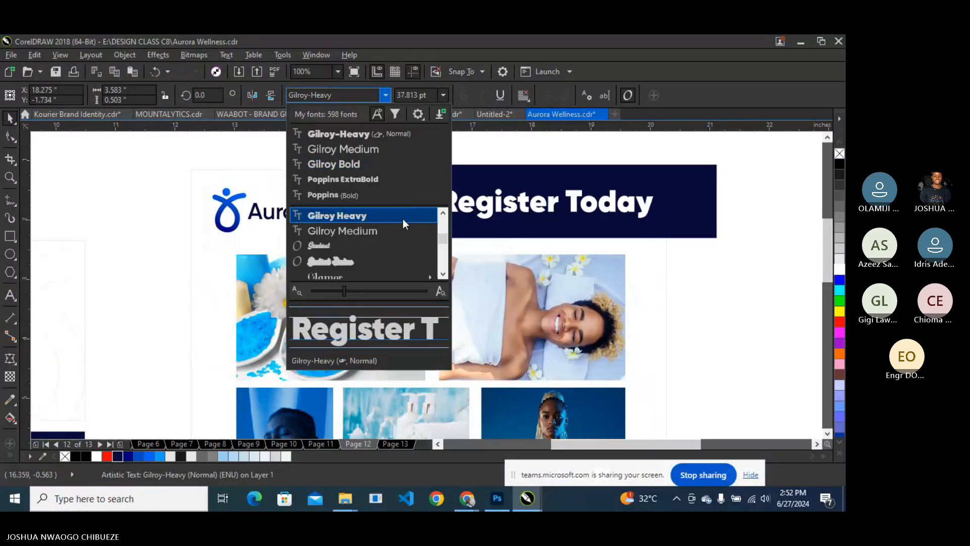
scroll(399, 226, up, 1)
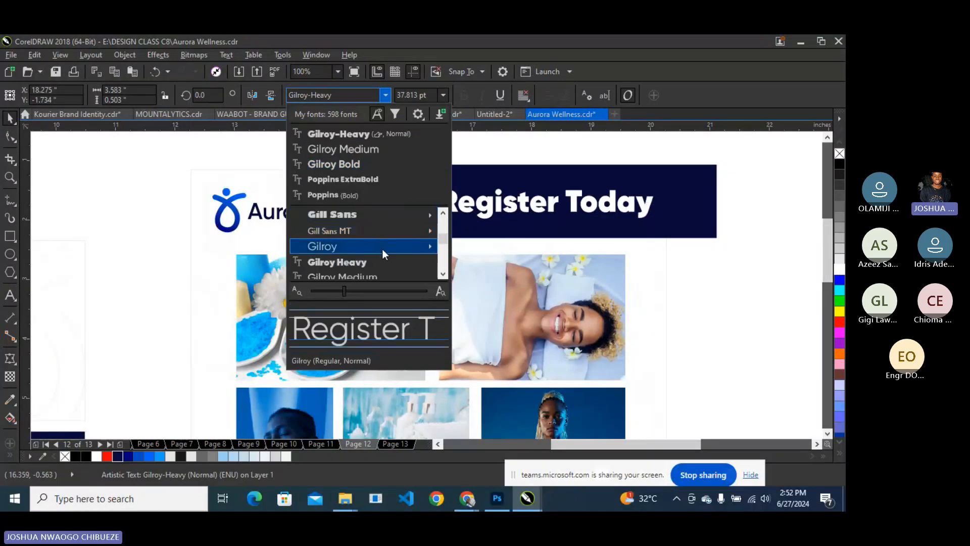
mouse_move(383, 249)
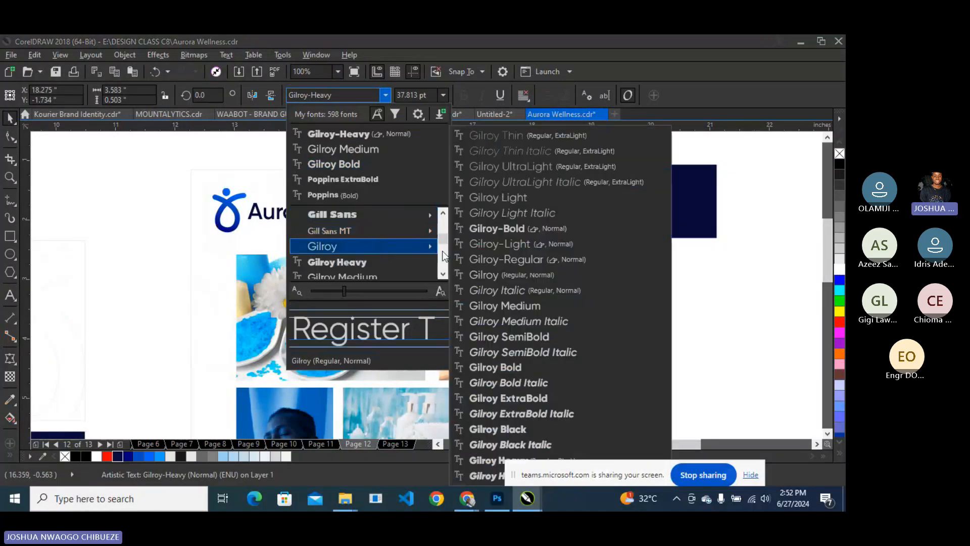
click(534, 414)
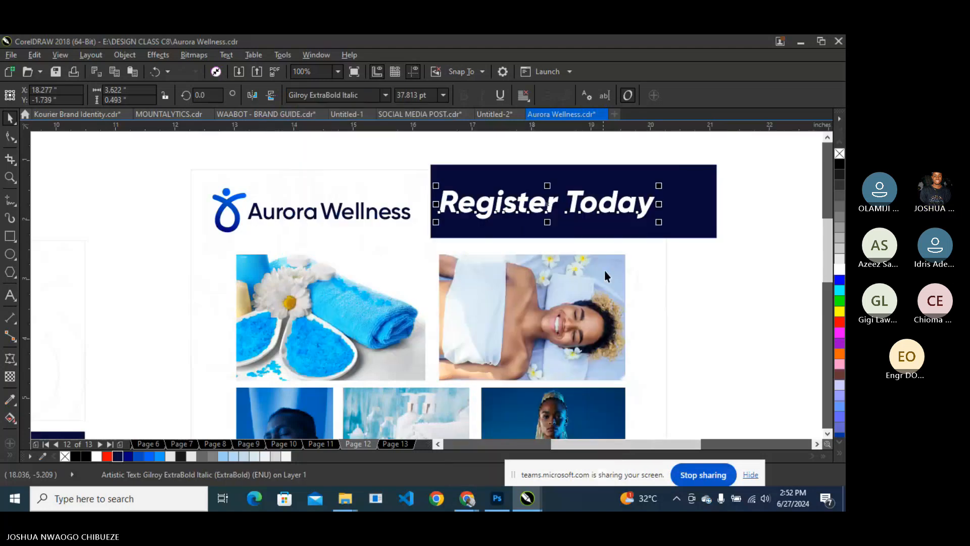
click(411, 95)
text(35)
key(Return)
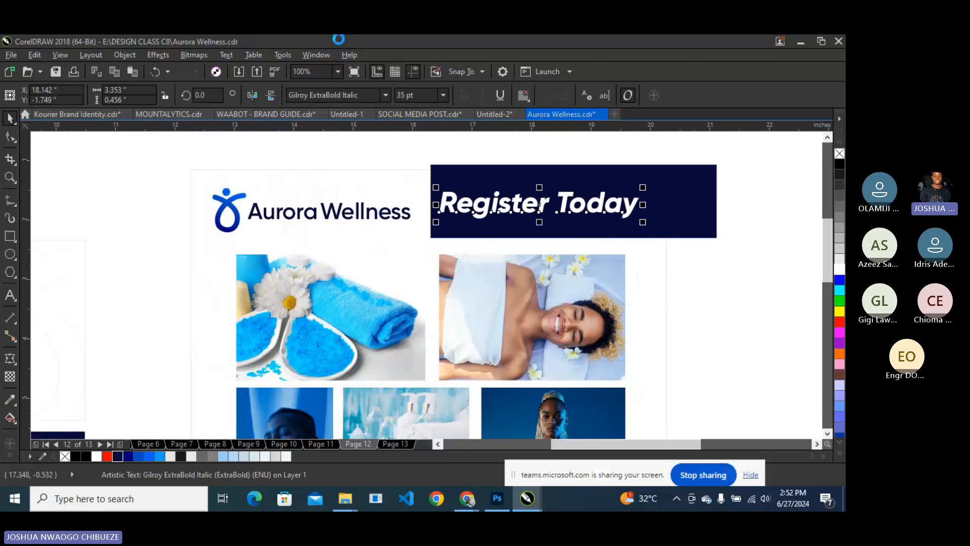
Delete the Register Today text and the navy rectangle behind it.
click(456, 174)
key(Delete)
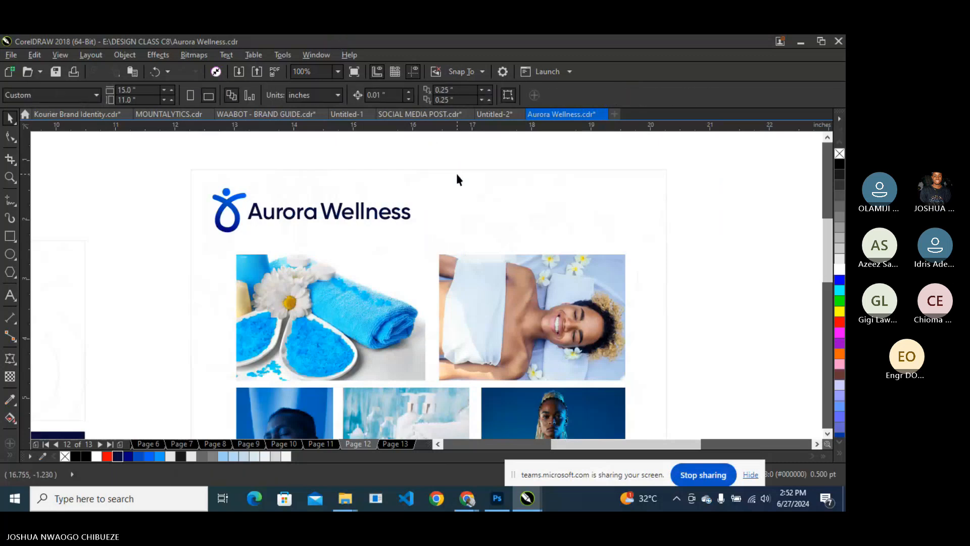
Restore the deleted Register Today text and navy rectangle in the flyer header.
click(426, 183)
right_click(427, 183)
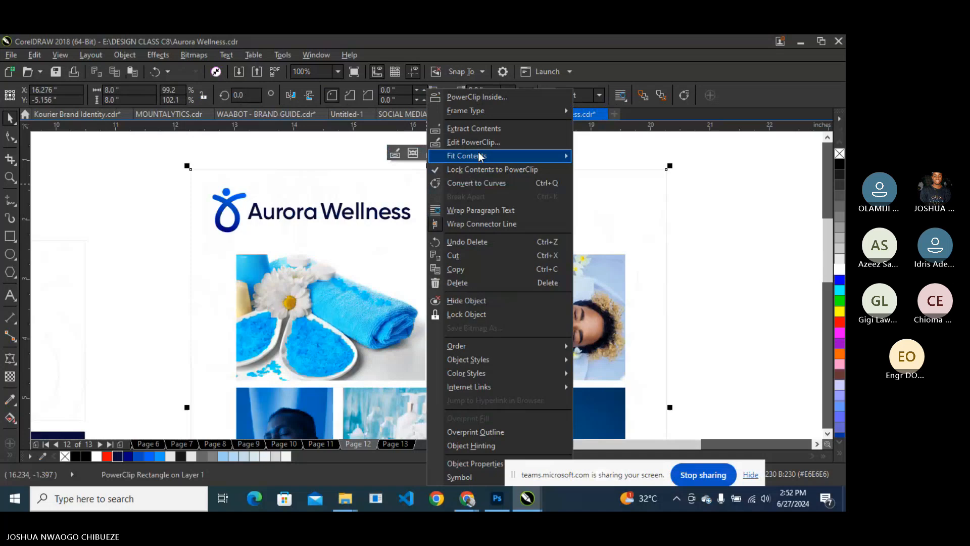
click(481, 142)
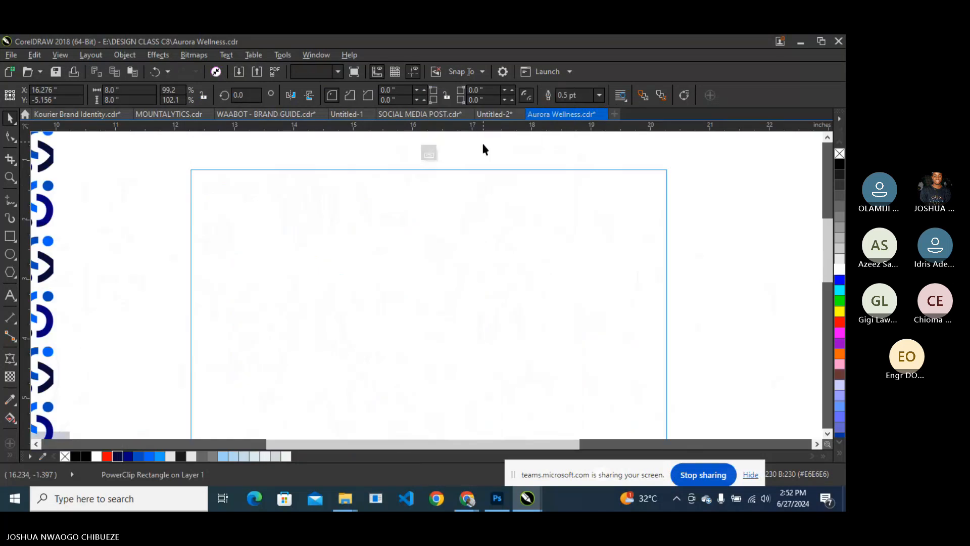
click(430, 155)
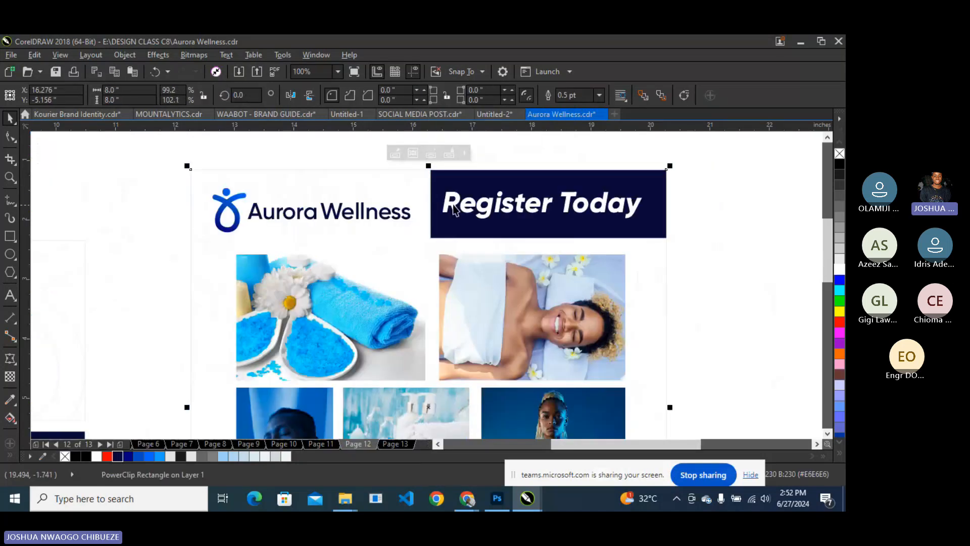
scroll(454, 203, down, 1)
click(647, 201)
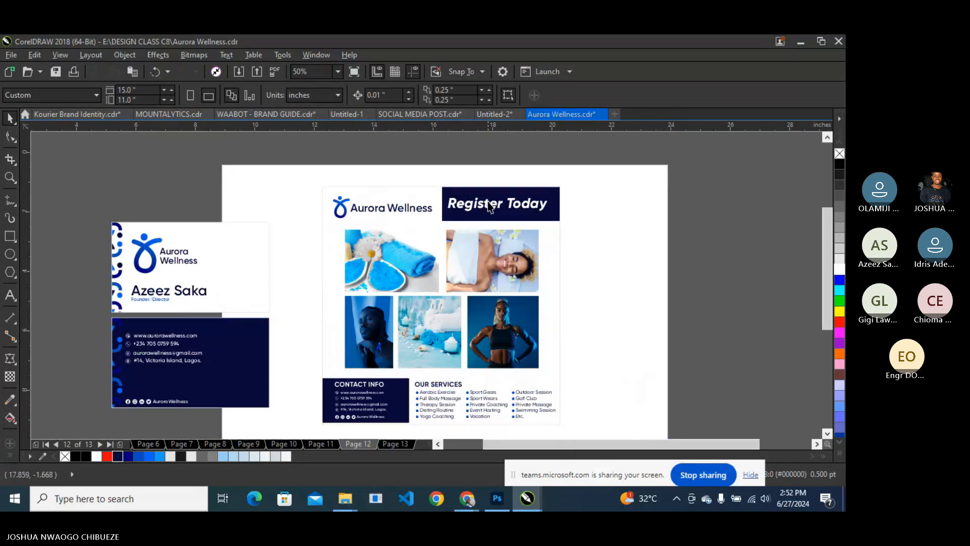
Append three exclamation marks to the Register Today text and scale it down to fit inside the navy rectangle.
scroll(489, 207, up, 2)
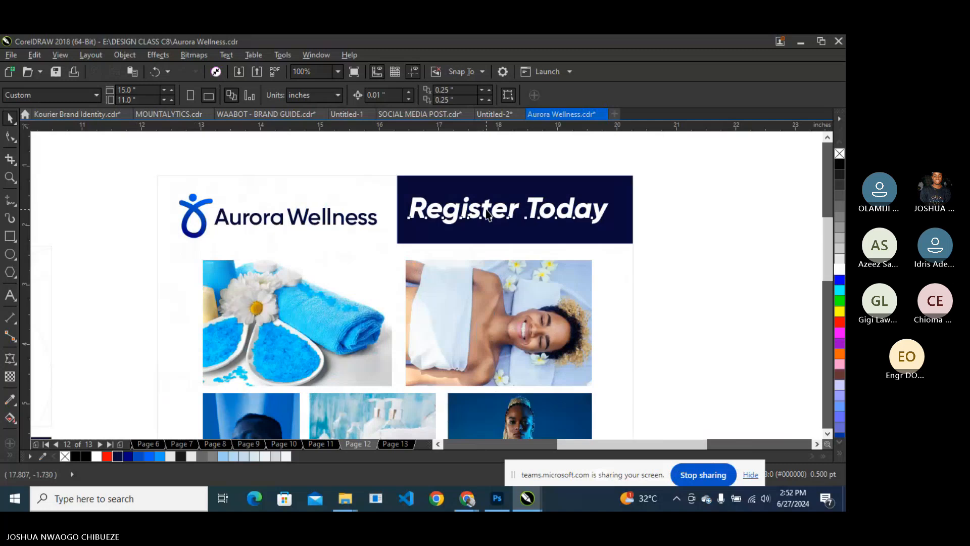
click(489, 213)
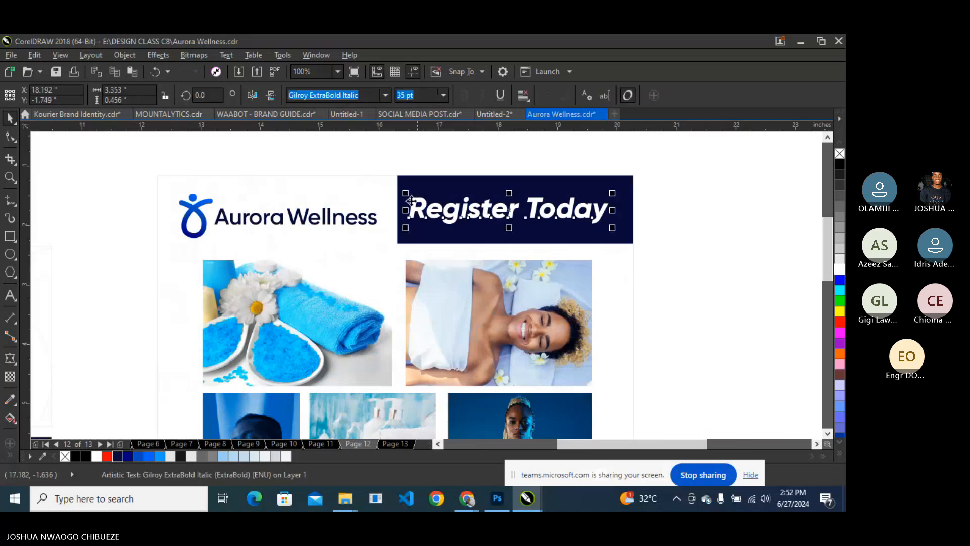
drag(404, 193, 409, 194)
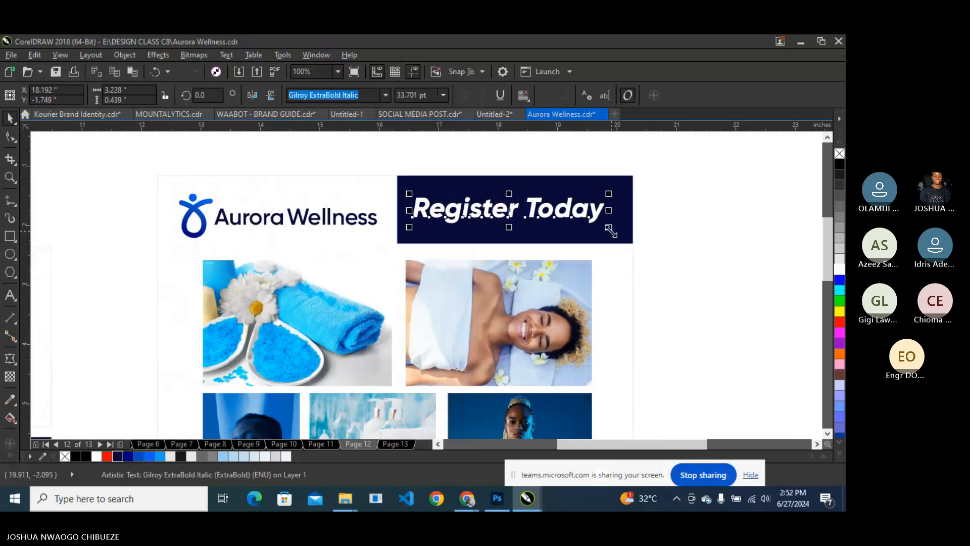
click(9, 292)
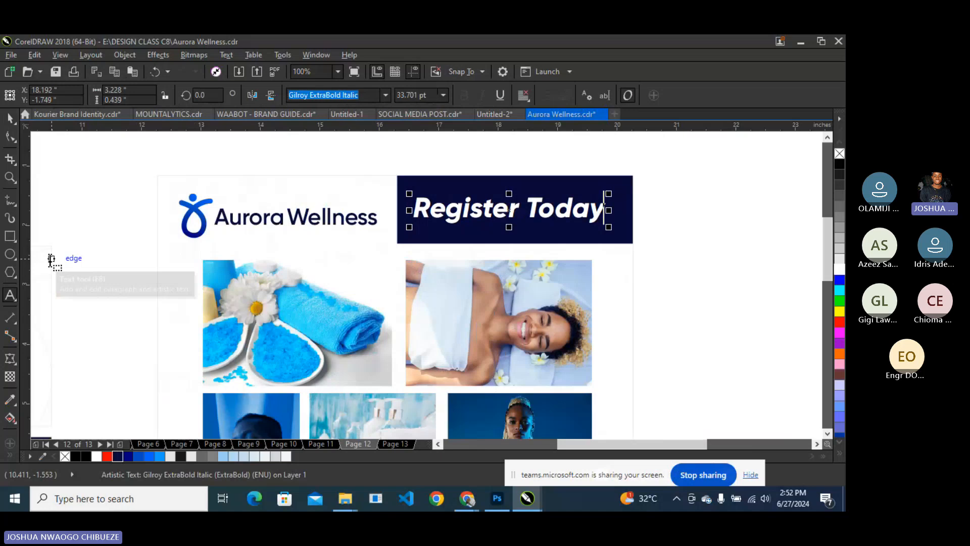
text(!!!)
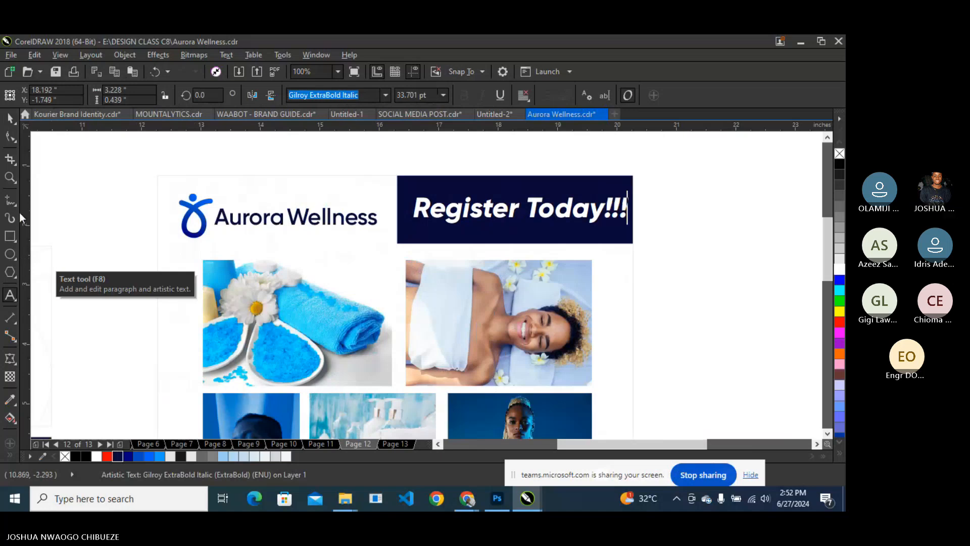
click(9, 118)
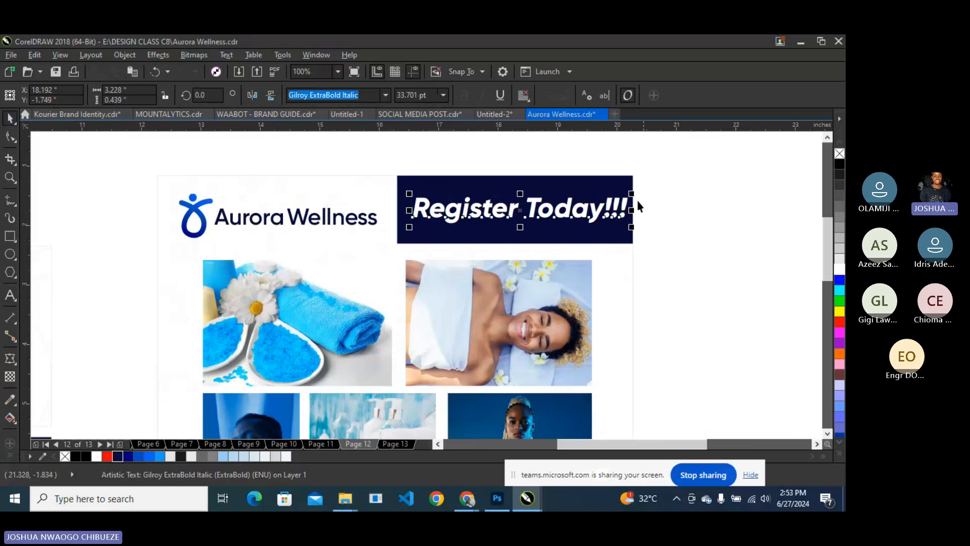
drag(631, 194, 619, 194)
Align the header logo and Register Today!!! text on one horizontal centre line, group them and centre the group across the flyer frame.
click(324, 212)
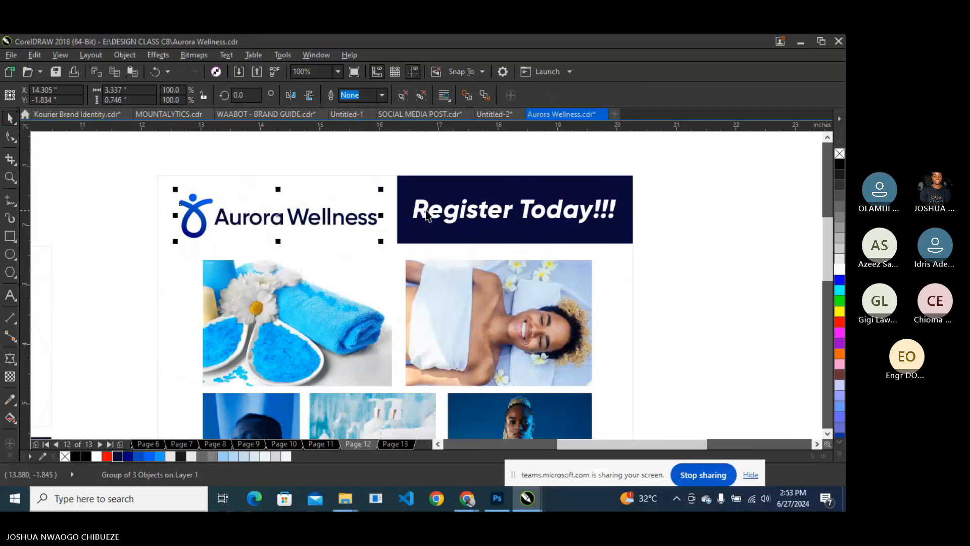
shift+click(435, 211)
key(e)
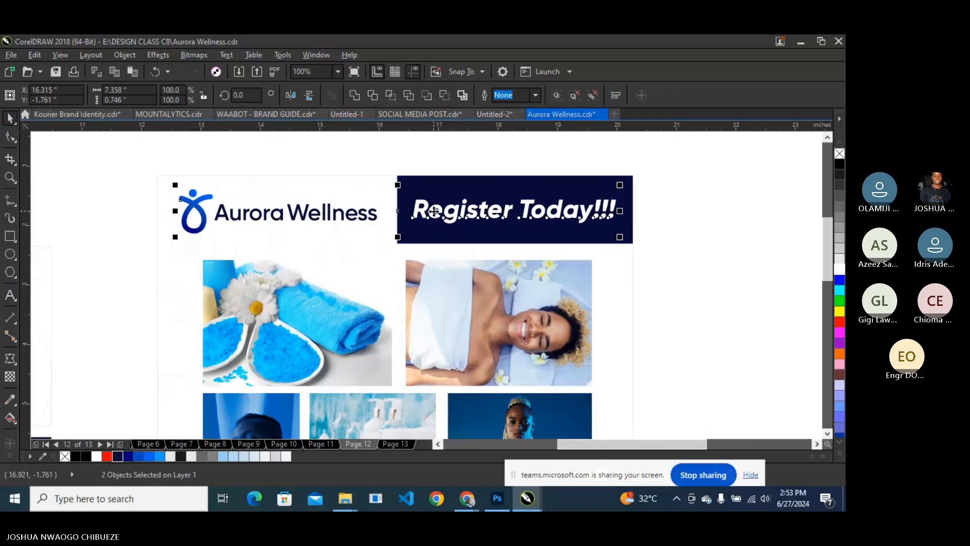
key(ctrl+g)
shift+click(382, 191)
key(c)
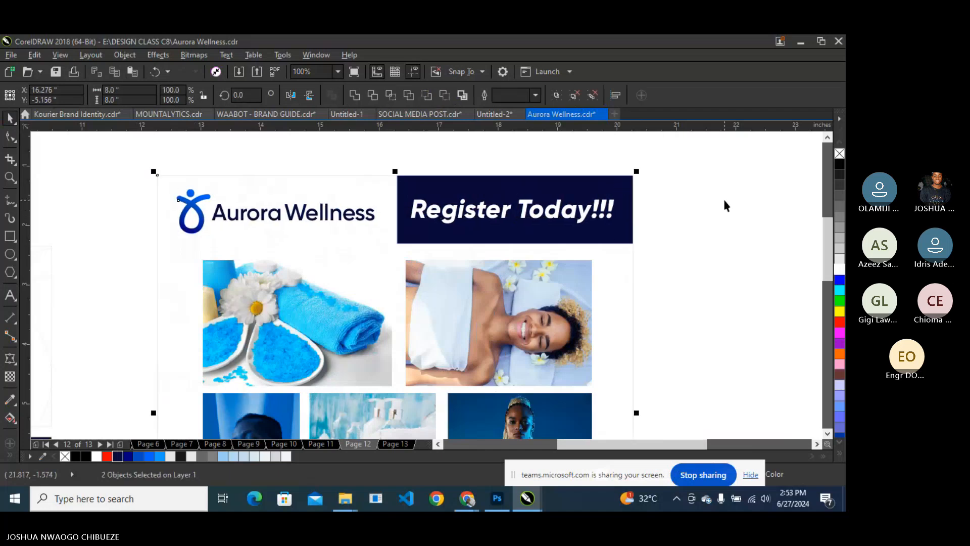
click(725, 202)
scroll(381, 208, down, 1)
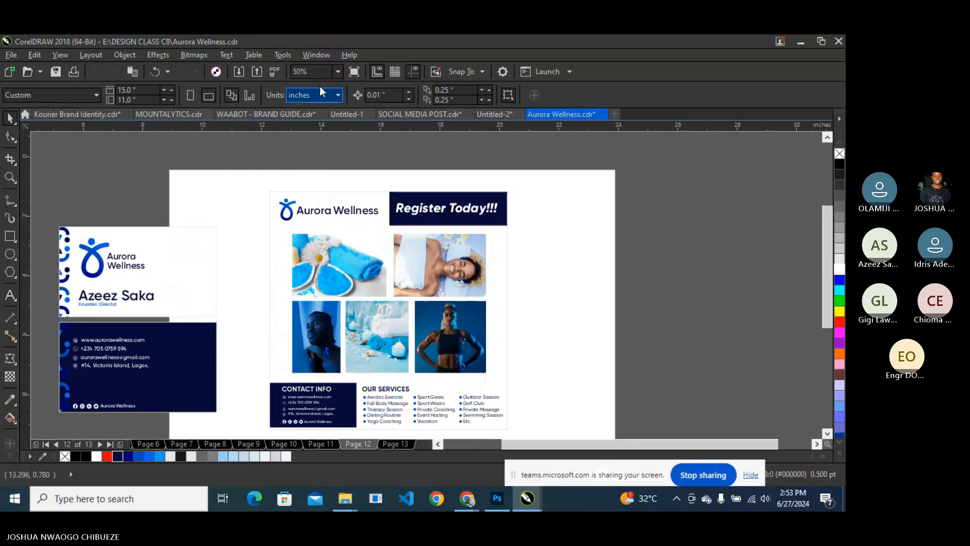
Open the flyer's PowerClip contents and set the rotation of the blue brand pattern to 0 degrees.
click(334, 73)
click(314, 82)
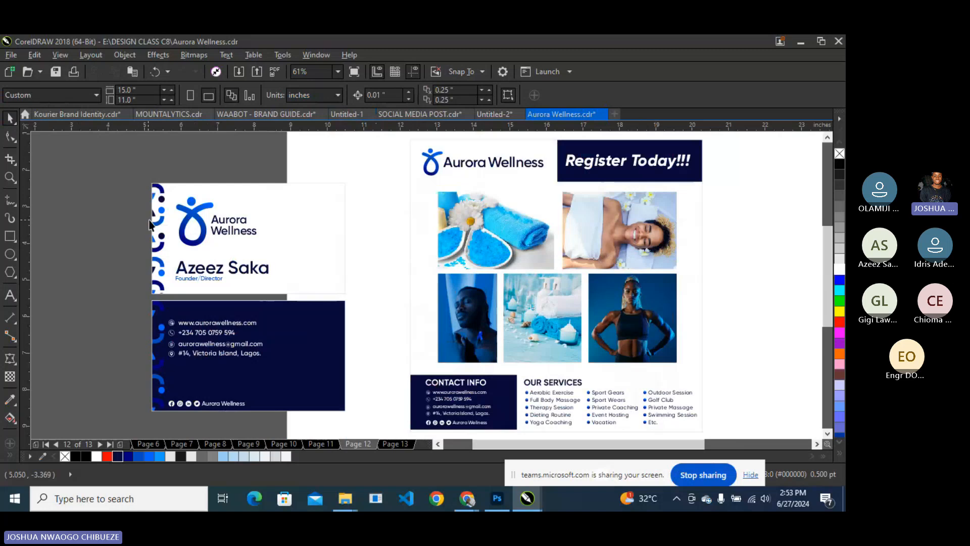
click(167, 228)
right_click(432, 230)
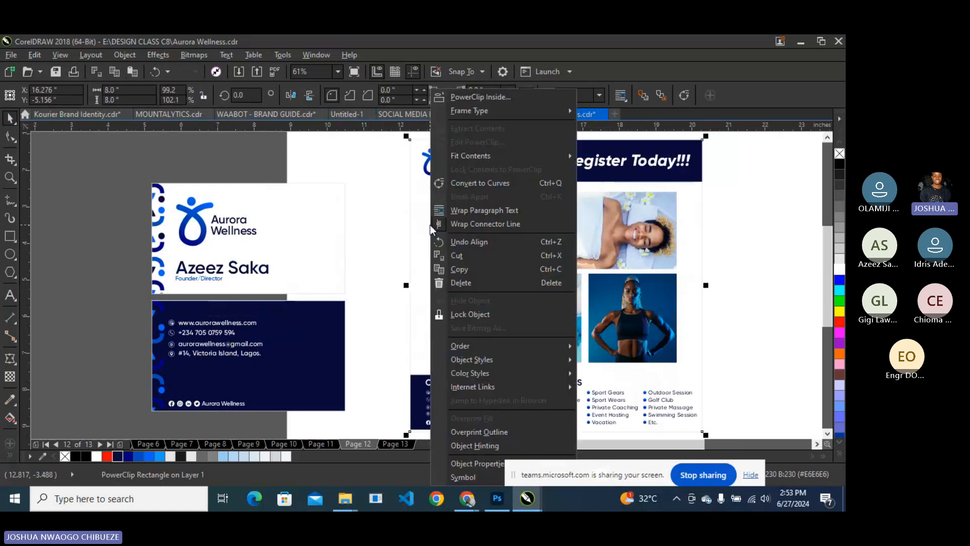
click(475, 142)
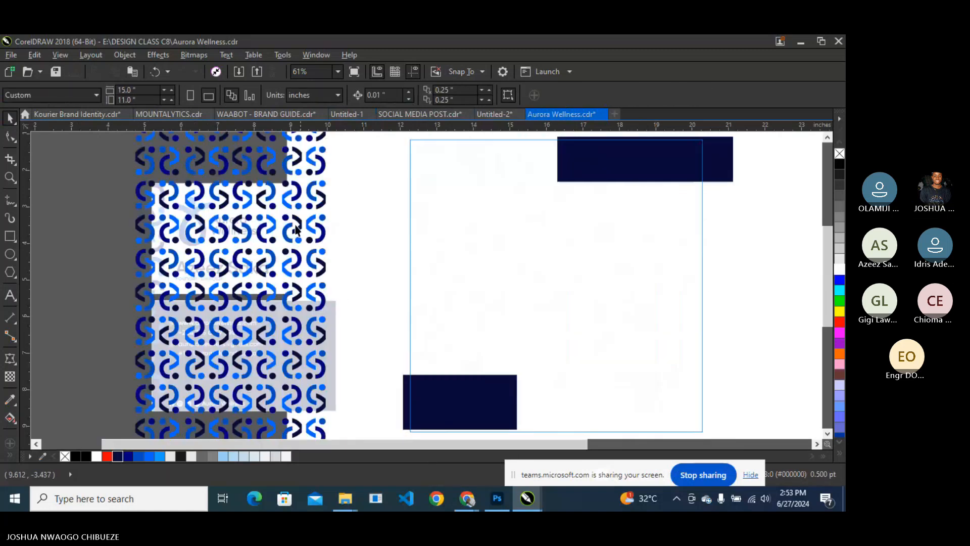
click(311, 198)
drag(310, 197, 318, 224)
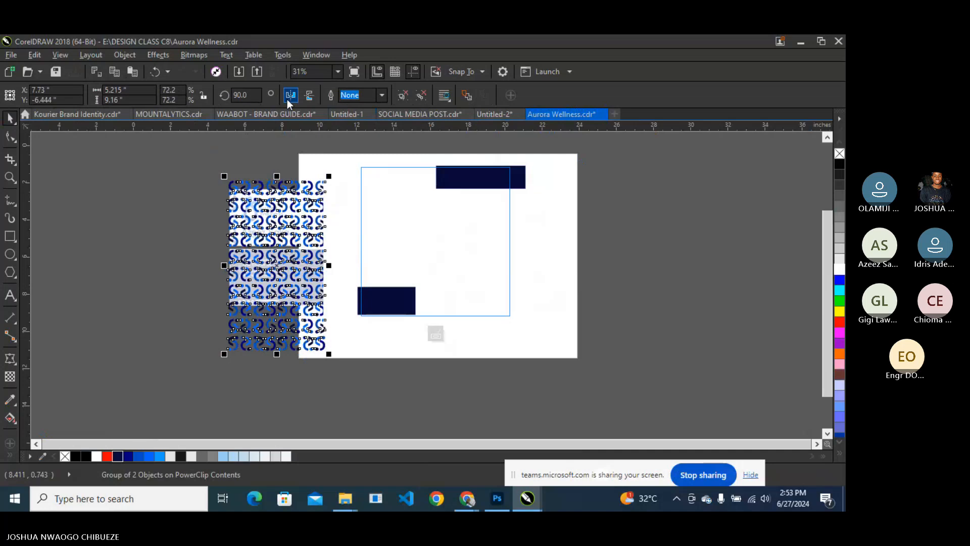
click(244, 95)
text(0)
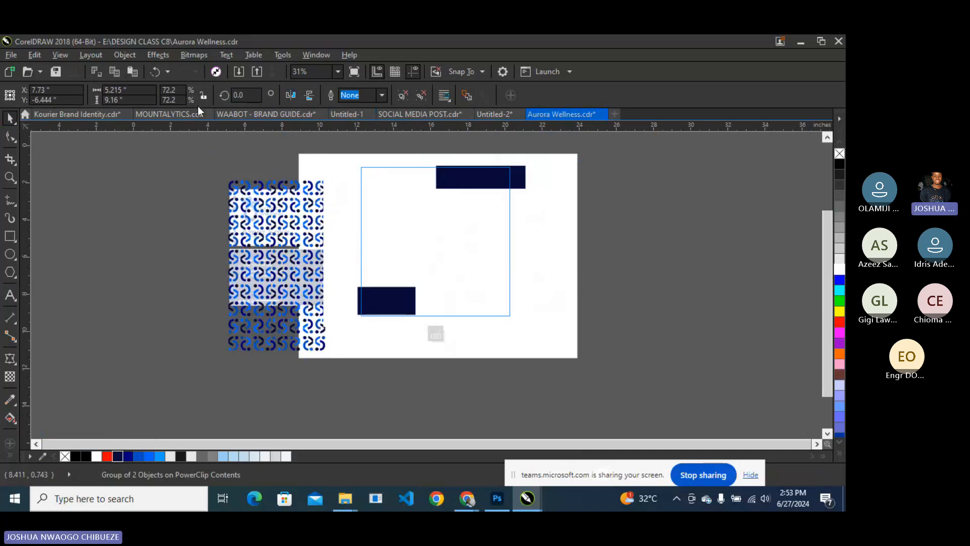
key(Return)
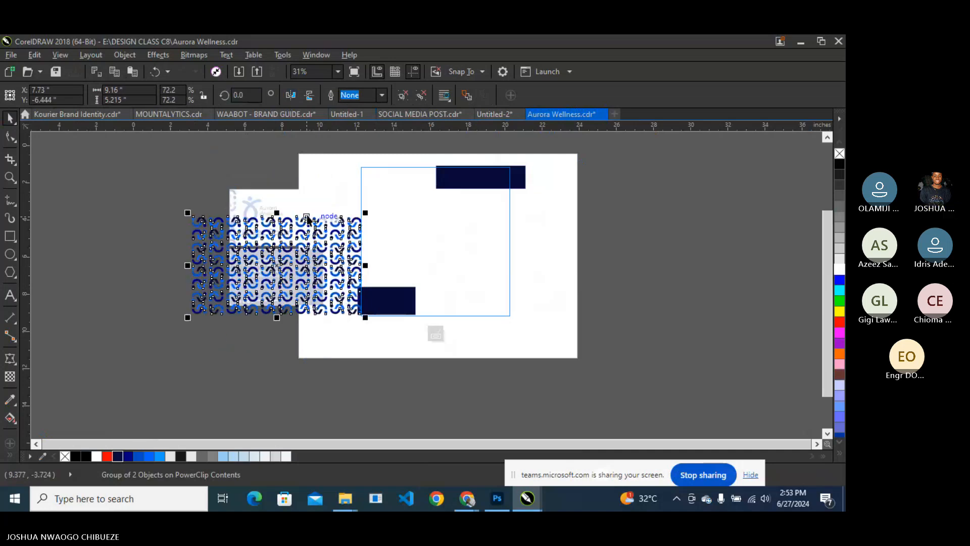
Scale the pattern to about 8.45 inches wide, move it over the flyer's left edge beside the photos and finish editing the PowerClip.
drag(327, 228, 345, 224)
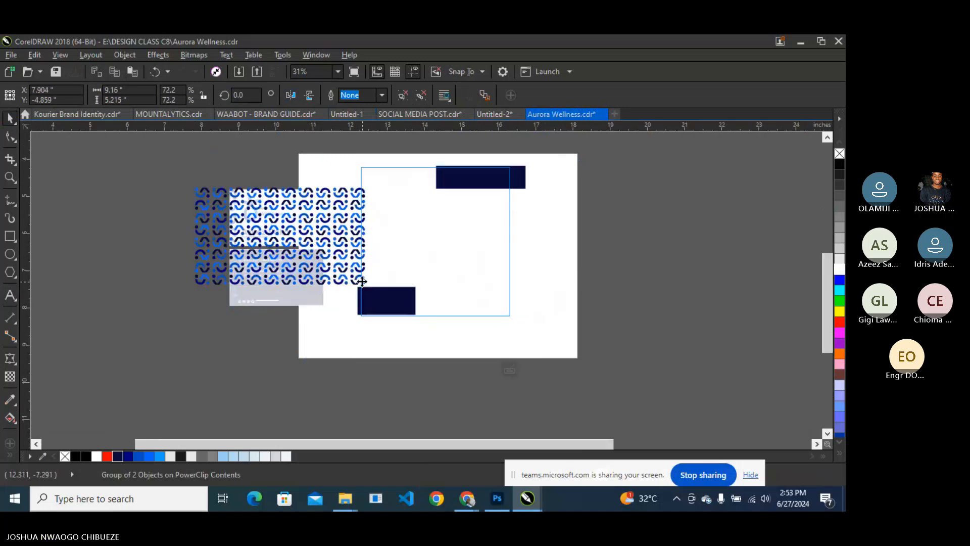
scroll(345, 224, up, 2)
scroll(344, 225, down, 2)
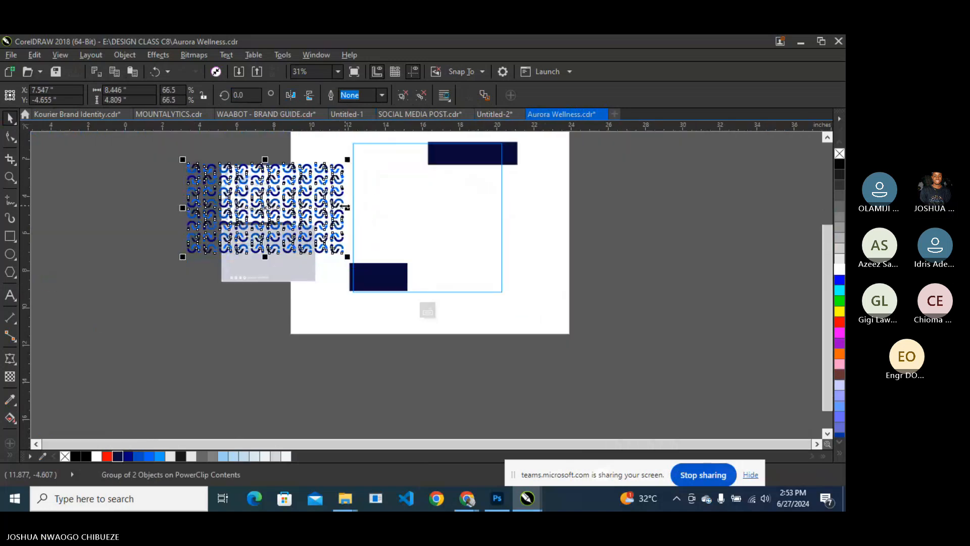
drag(342, 204, 358, 206)
click(428, 311)
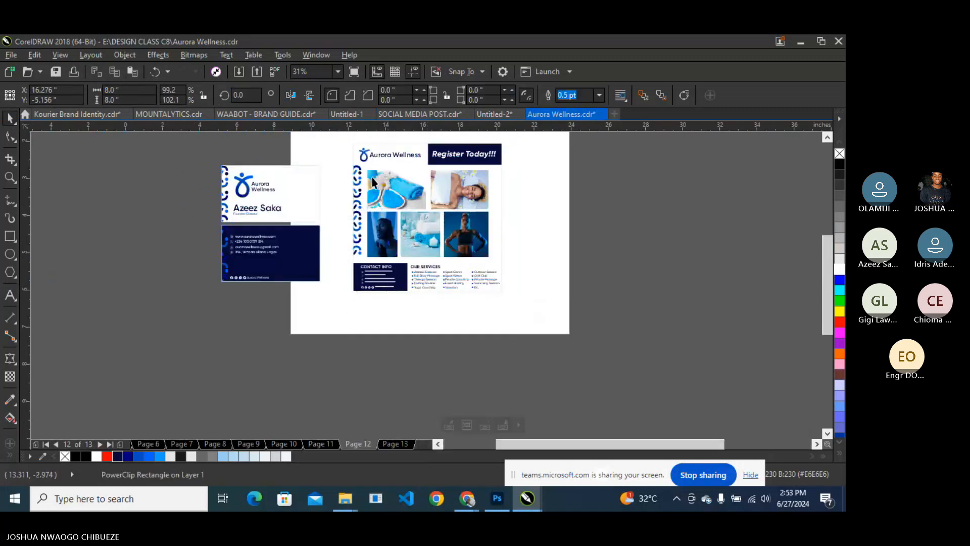
Add horizontal guidelines at the top and bottom edges of the photo grid.
scroll(372, 183, up, 2)
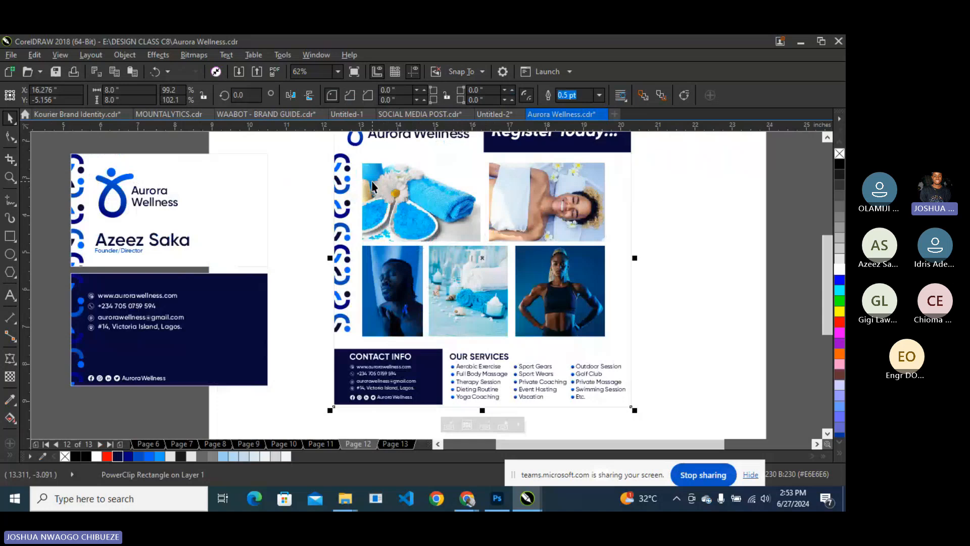
drag(358, 128, 362, 163)
drag(373, 127, 509, 336)
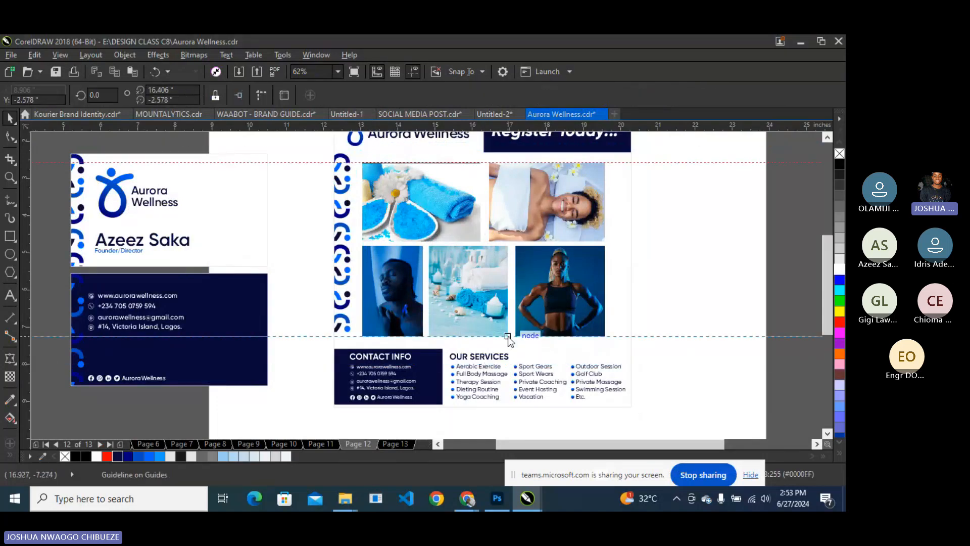
Resize the clipped pattern to about 8.13 by 4.63 inches so it fits between the two guidelines, and finish editing the PowerClip.
click(349, 204)
right_click(349, 203)
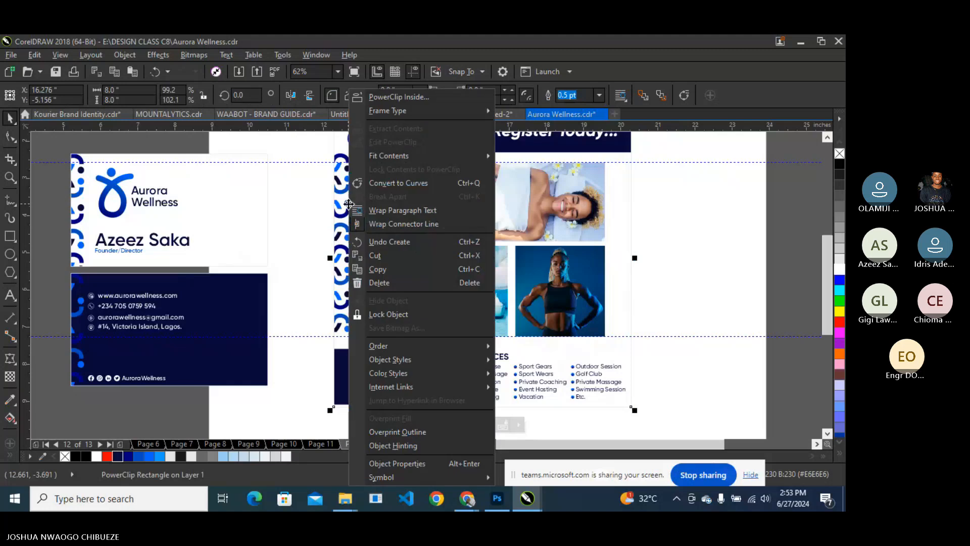
double_click(344, 174)
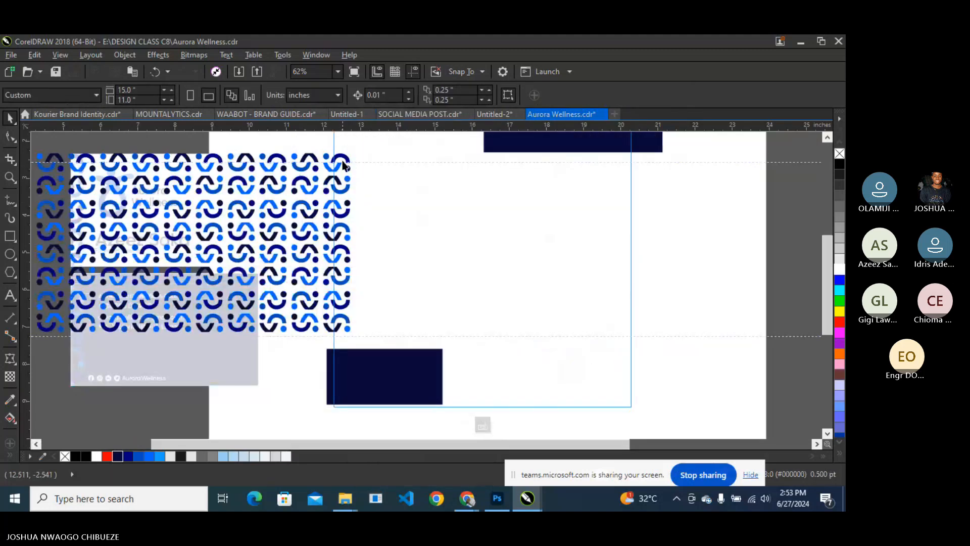
click(344, 164)
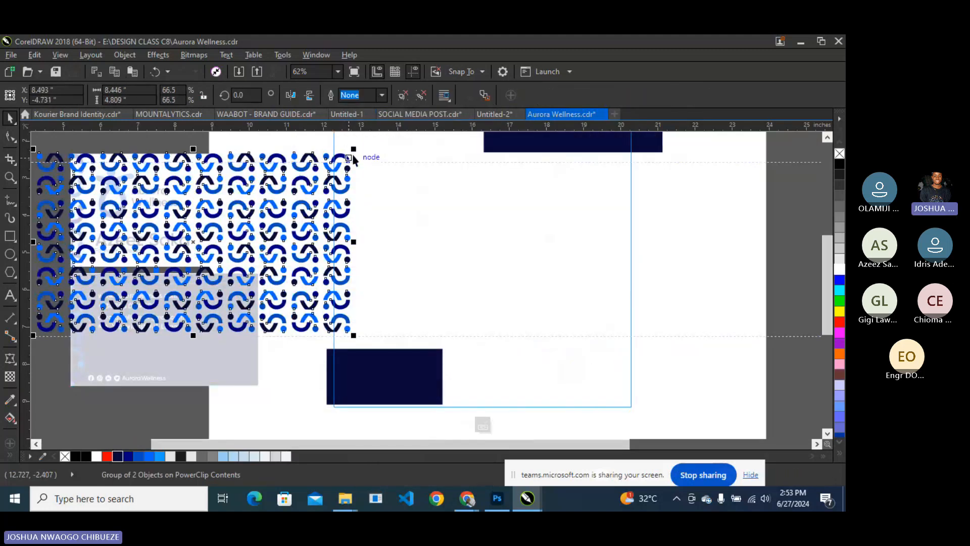
drag(349, 152, 338, 179)
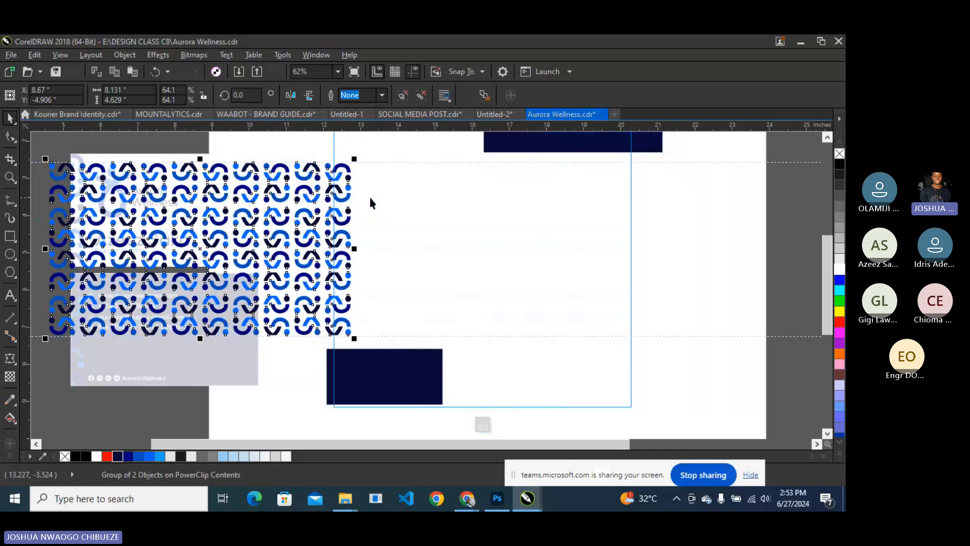
click(485, 426)
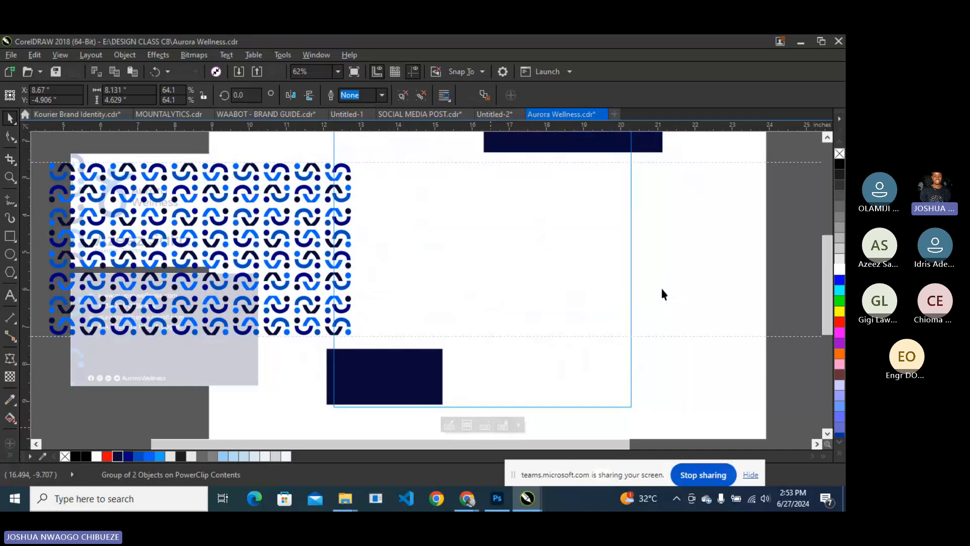
click(701, 228)
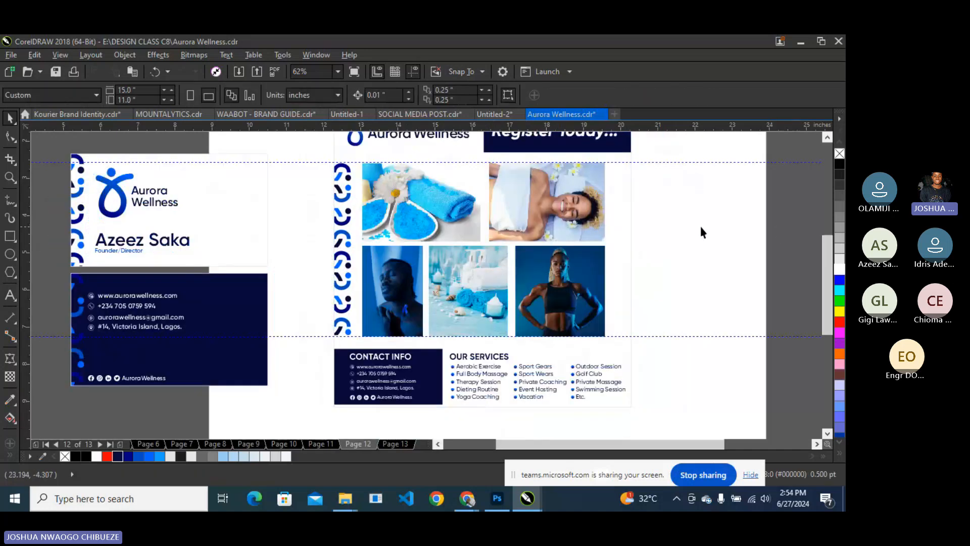
In the flyer's PowerClip, copy the left brand pattern onto the flyer's right edge, align both copies horizontally and finish editing.
right_click(337, 216)
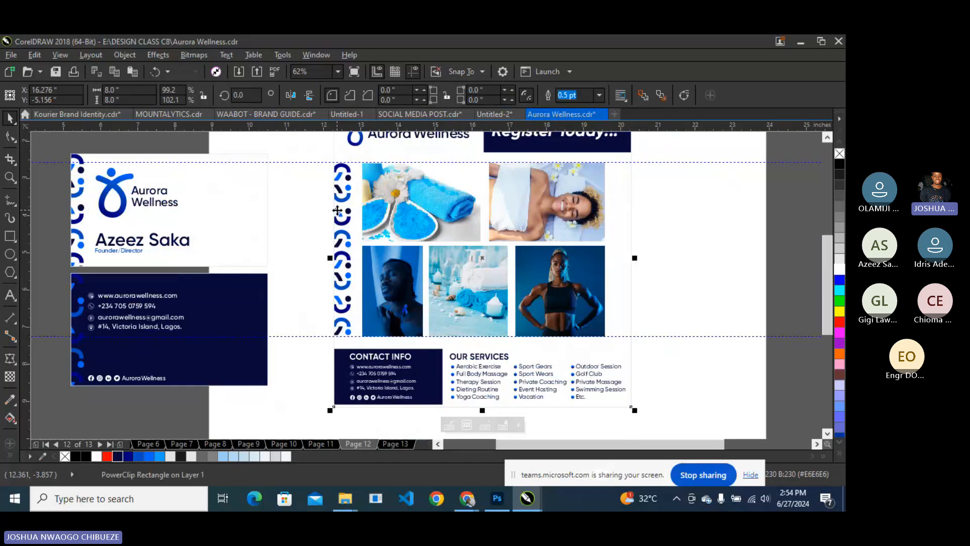
click(353, 142)
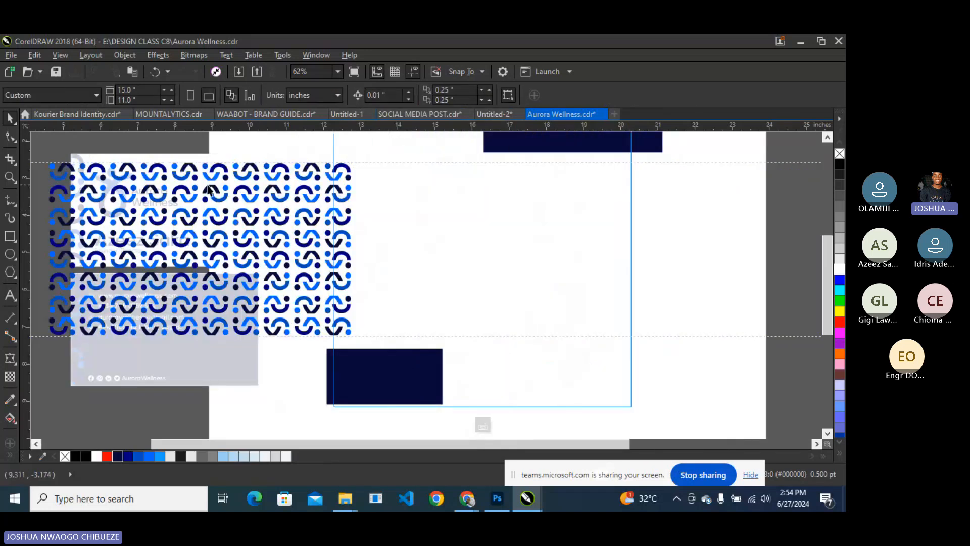
click(133, 181)
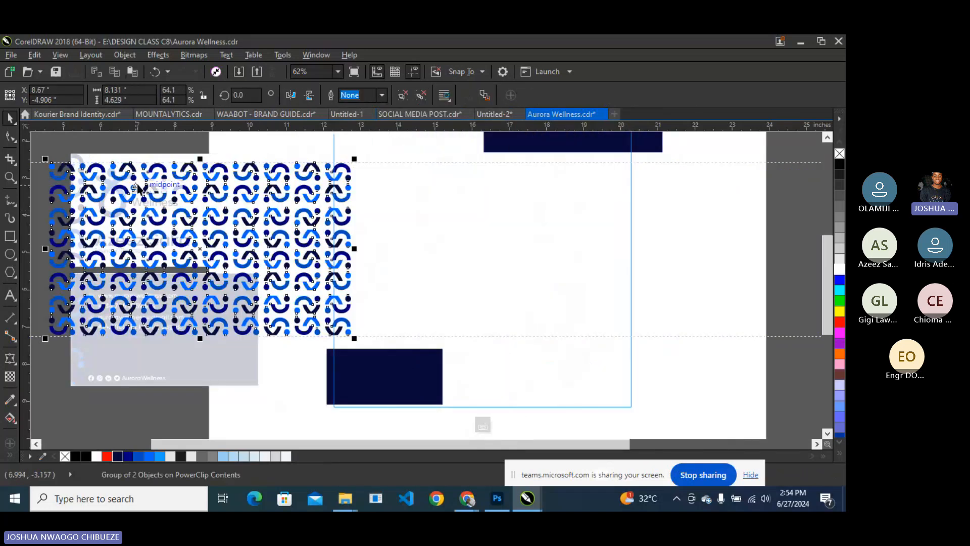
drag(138, 185, 694, 177)
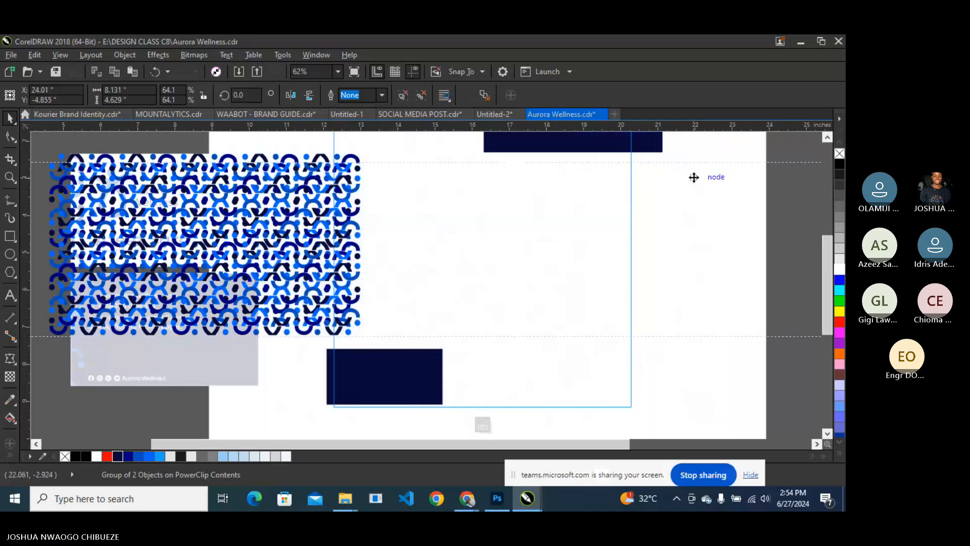
shift+click(247, 176)
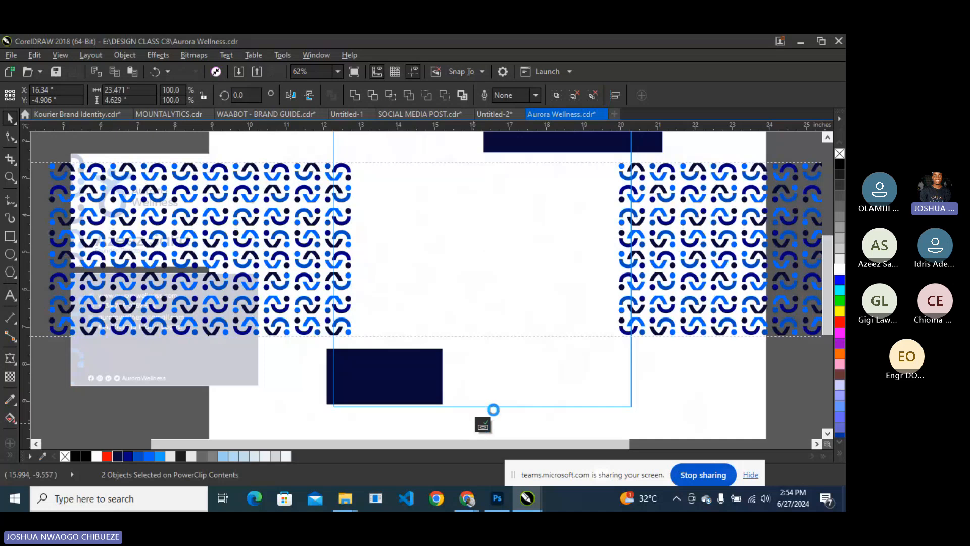
click(725, 263)
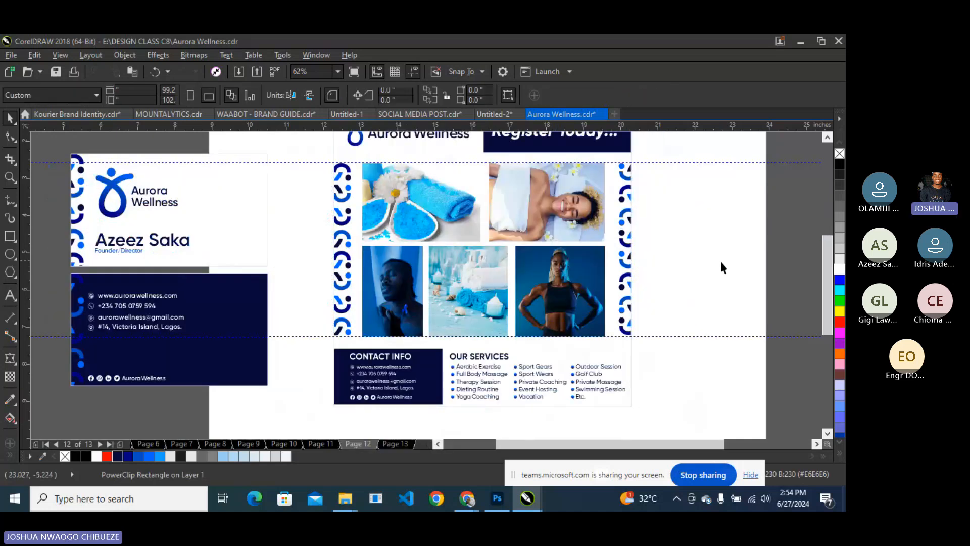
Reopen the PowerClip contents, shift the left pattern left to an X position of 8.57 inches and finish editing.
scroll(557, 278, down, 2)
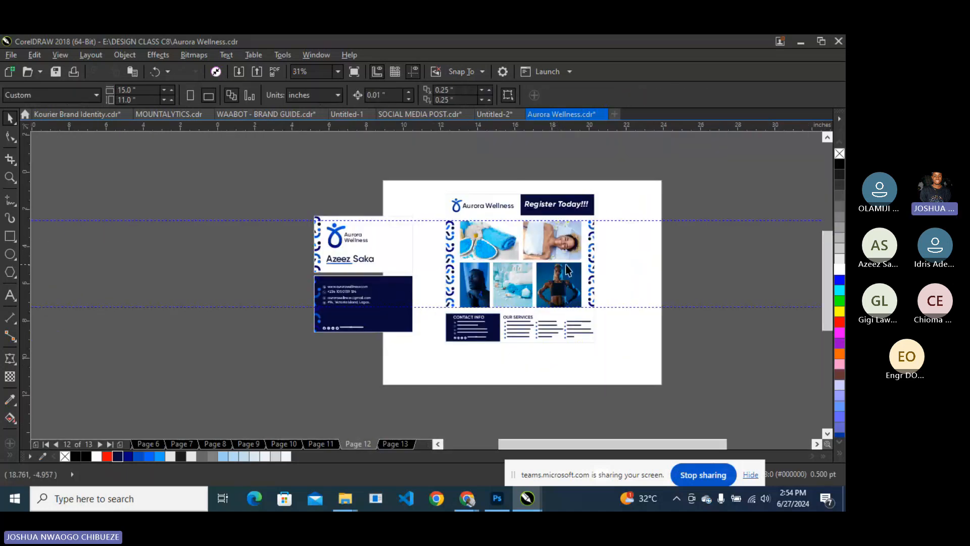
scroll(565, 265, up, 2)
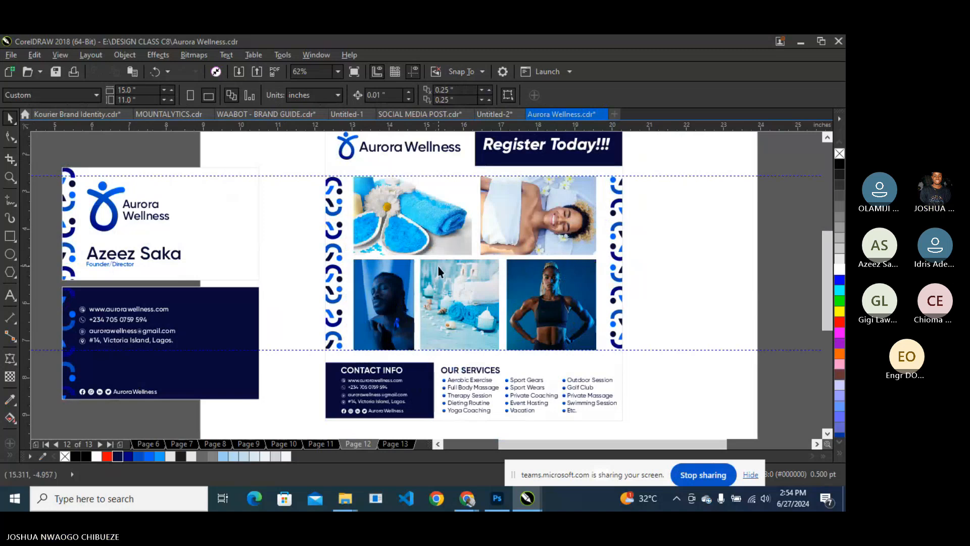
scroll(438, 223, down, 2)
scroll(439, 223, up, 2)
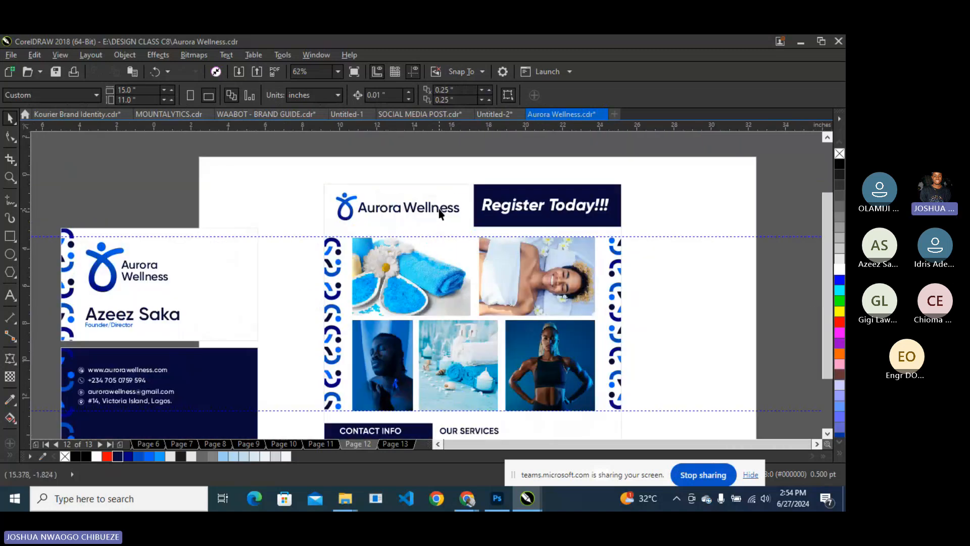
scroll(441, 222, down, 2)
scroll(442, 222, up, 2)
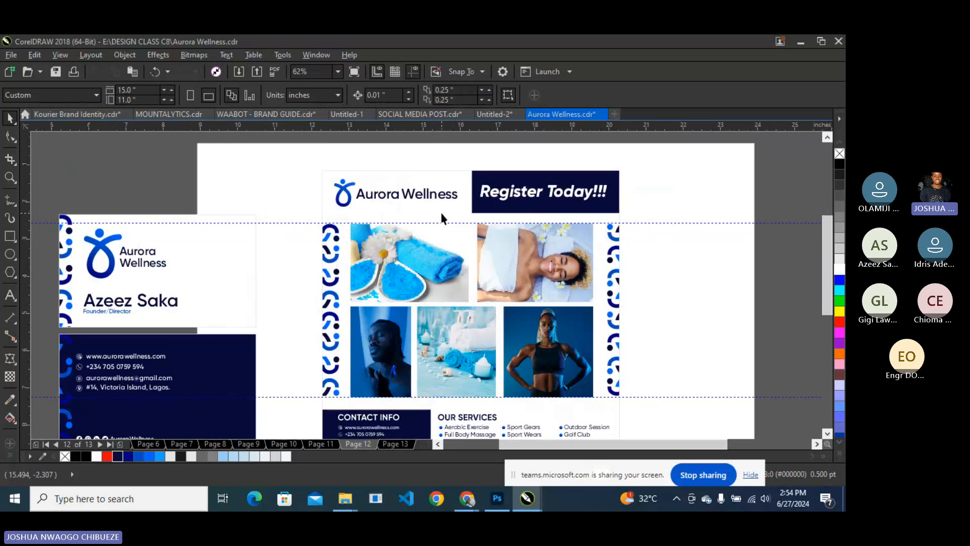
right_click(326, 214)
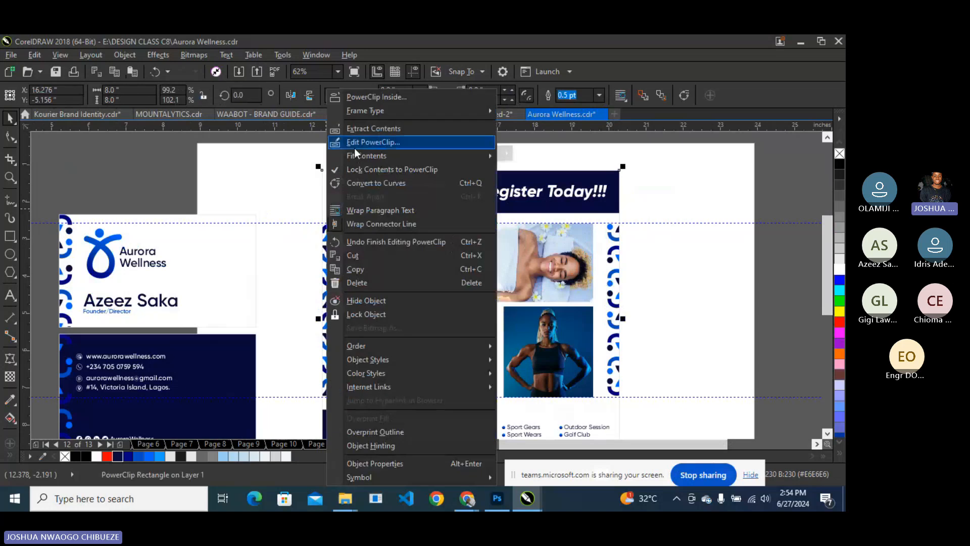
click(356, 147)
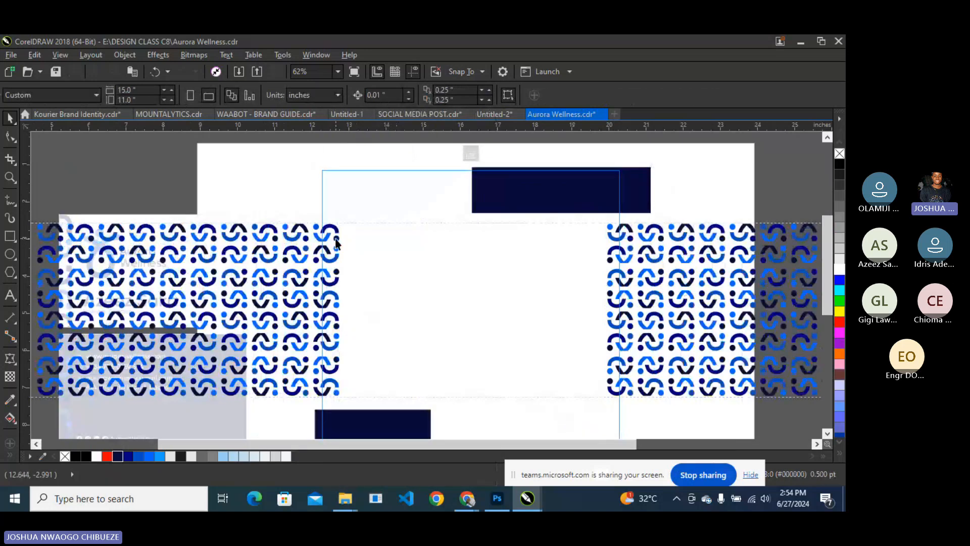
click(337, 244)
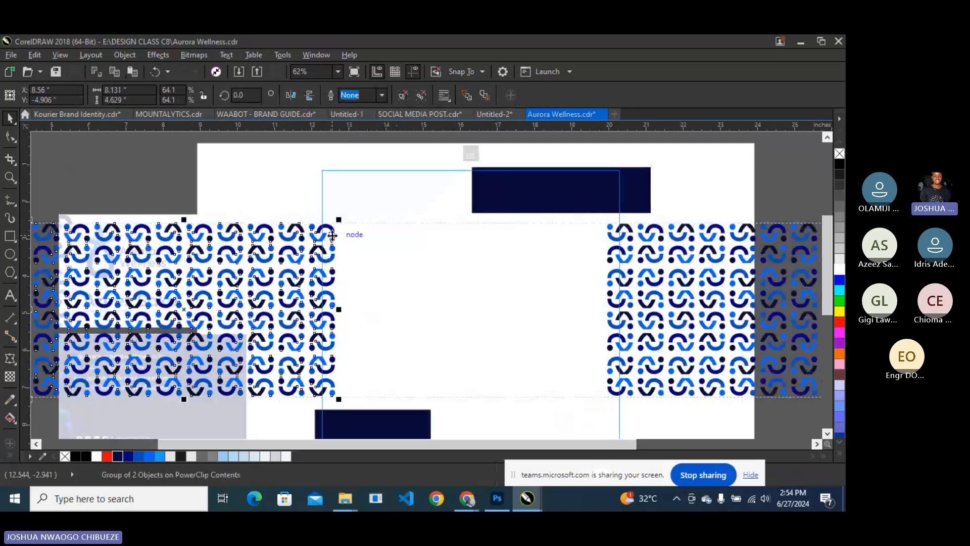
key(Right)
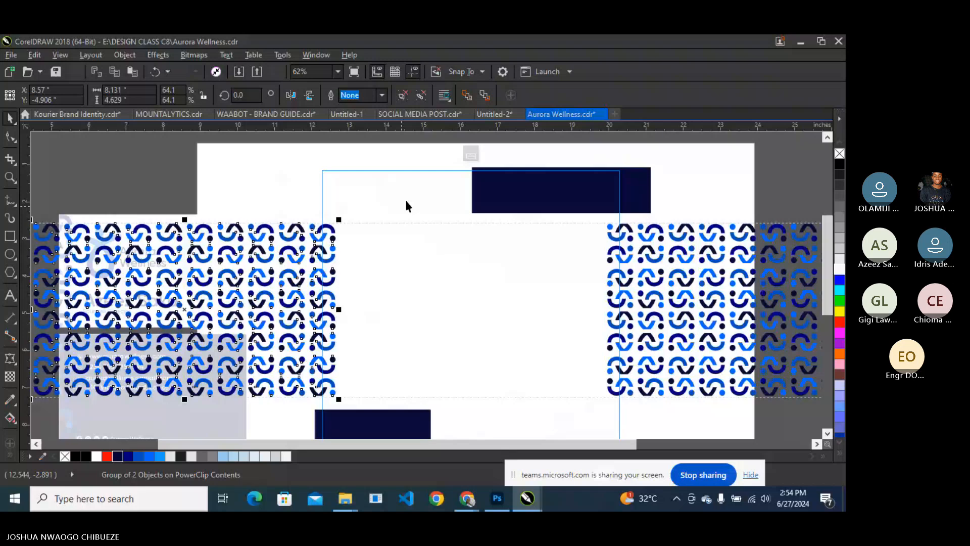
scroll(407, 205, down, 2)
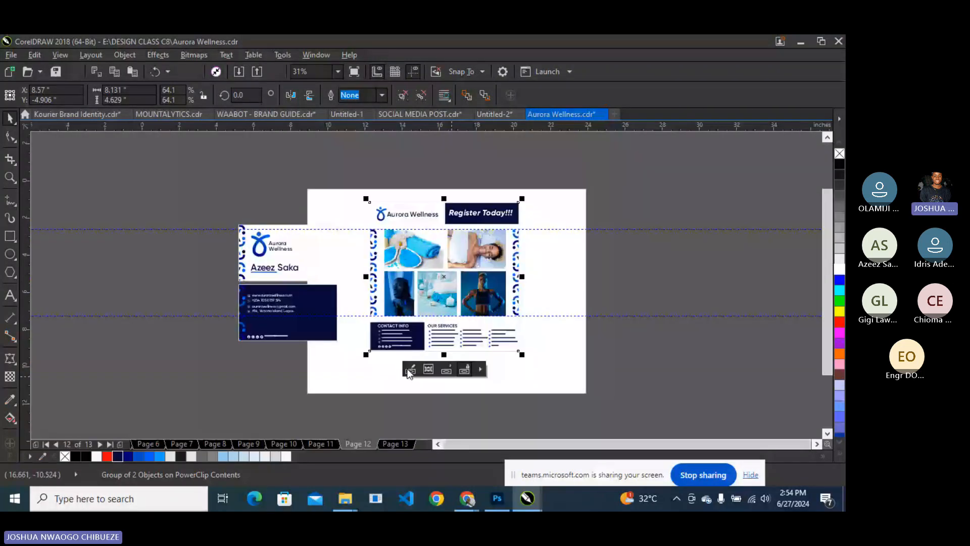
Extend the navy contact info rectangle inside the PowerClip past the flyer's lower edge to about 1.95 inches tall, and finish editing.
scroll(405, 327, up, 2)
right_click(422, 339)
key(e)
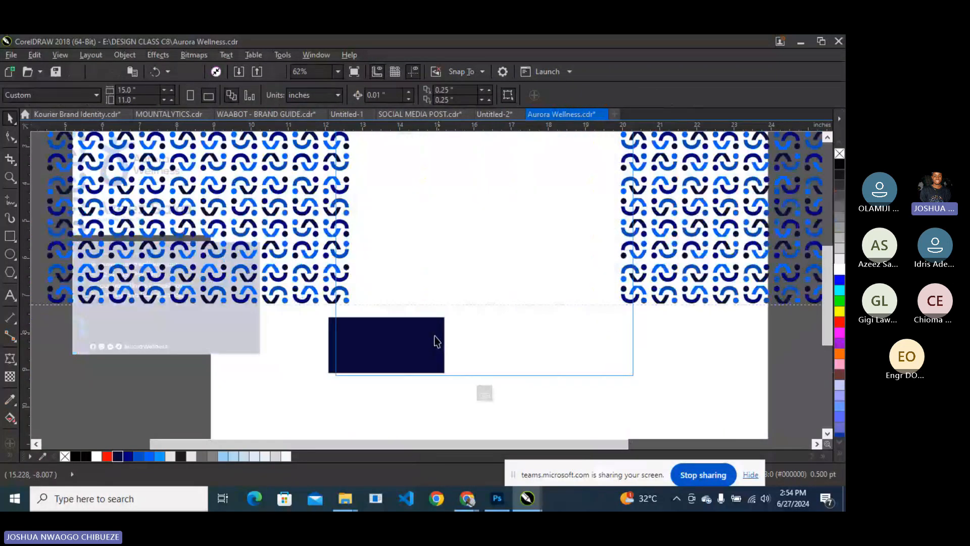
click(438, 342)
drag(386, 376, 386, 389)
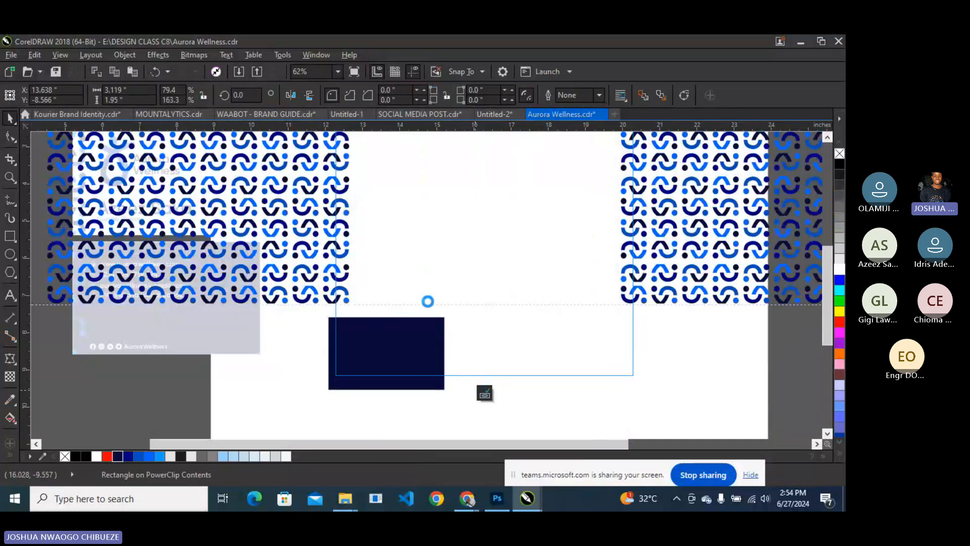
Delete both business card designs beside the flyer.
scroll(417, 300, down, 2)
drag(223, 167, 374, 331)
drag(182, 187, 375, 350)
key(Delete)
Scale the whole flyer from its center to about 8.3 by 8.3 inches, group it and center it on the page.
drag(386, 165, 526, 352)
drag(532, 182, 538, 180)
key(ctrl+g)
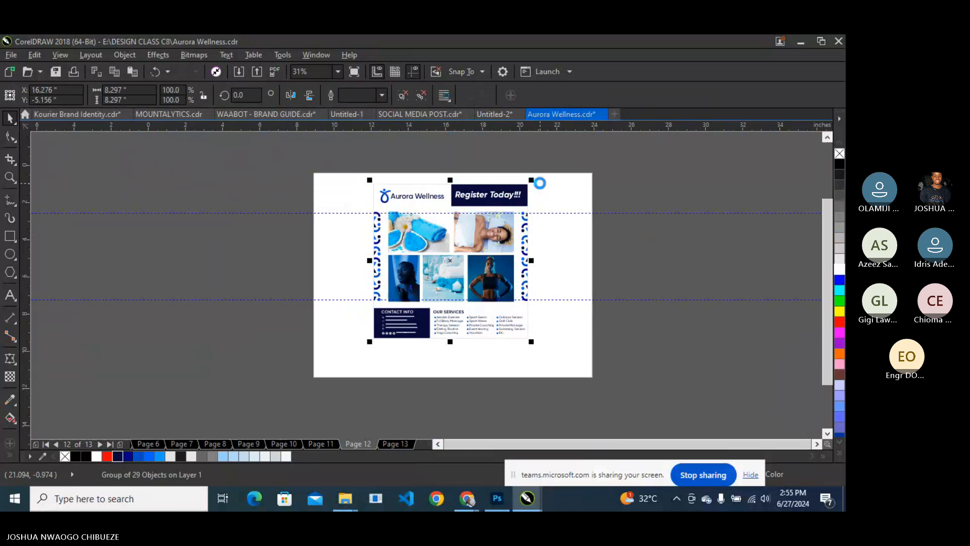
key(p)
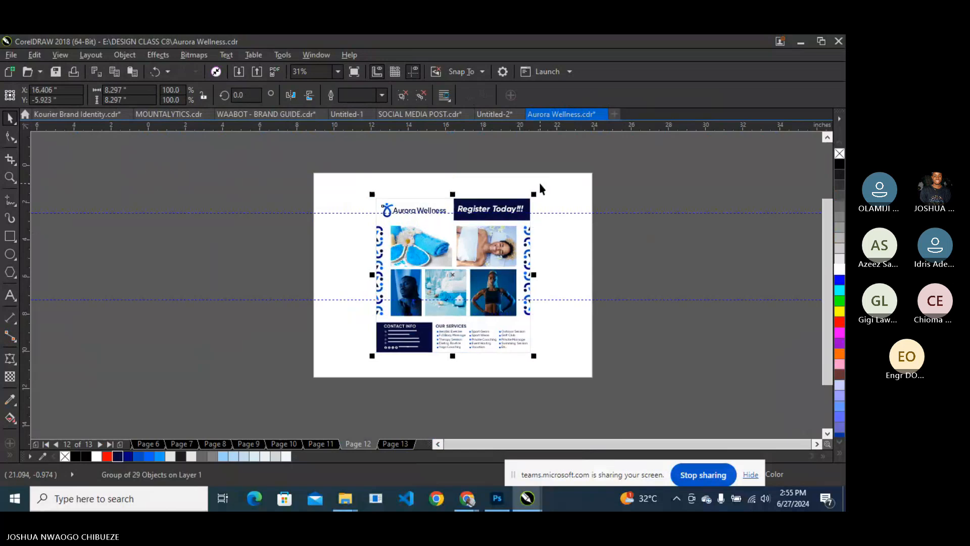
Fit the flyer in view, check it in full-screen preview and ungroup its objects.
click(338, 72)
click(326, 84)
click(354, 71)
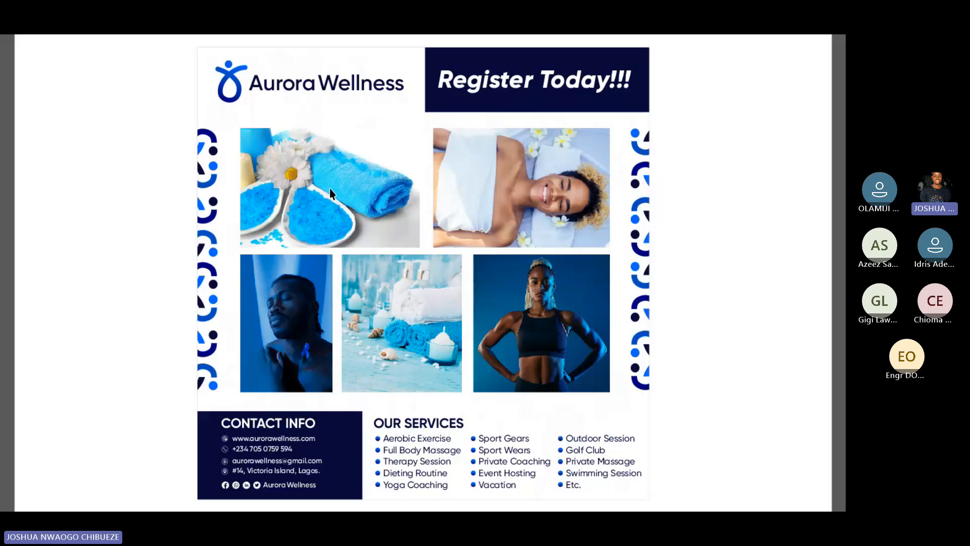
key(Escape)
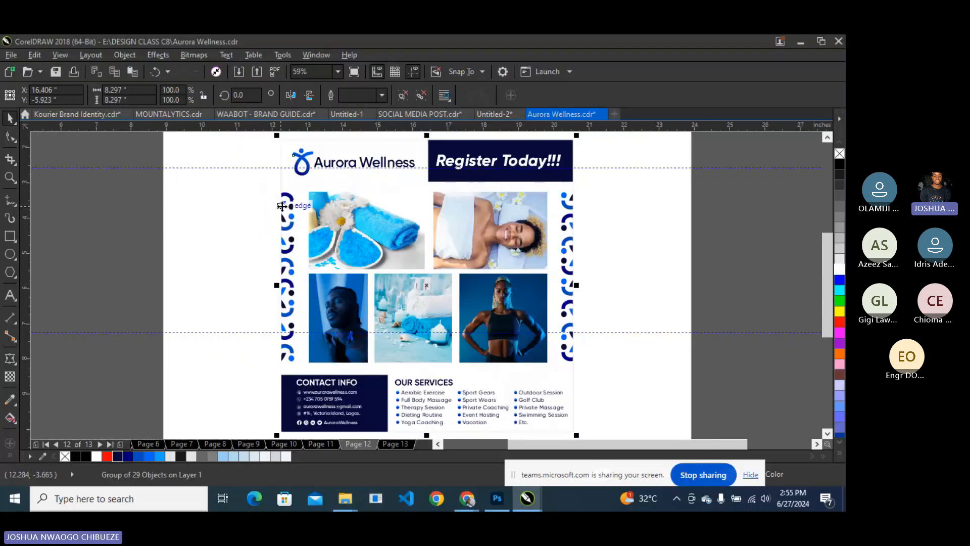
right_click(287, 203)
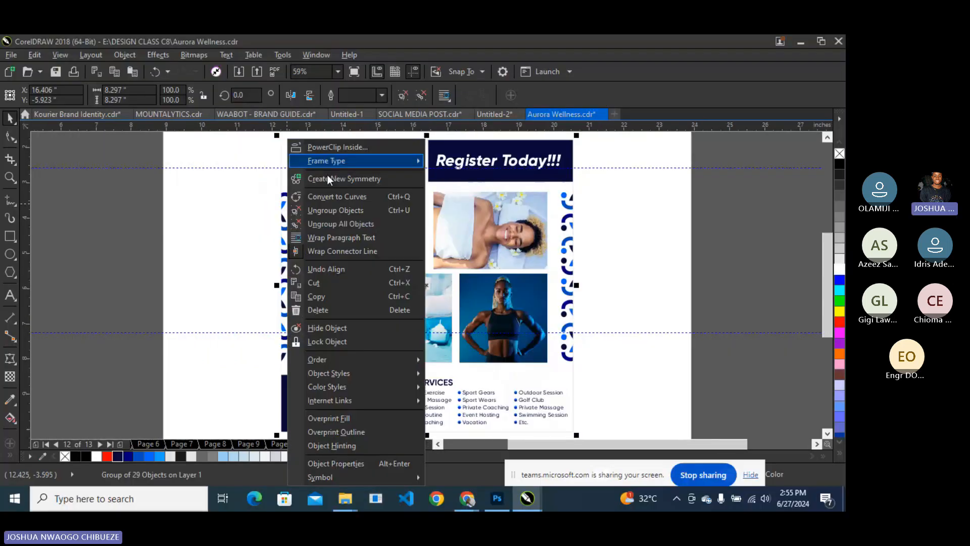
click(327, 212)
In the PowerClip, nudge the left pattern slightly outward, scale the navy header rectangle to about 4.87 by 1.25 inches and finish editing.
click(287, 203)
right_click(287, 203)
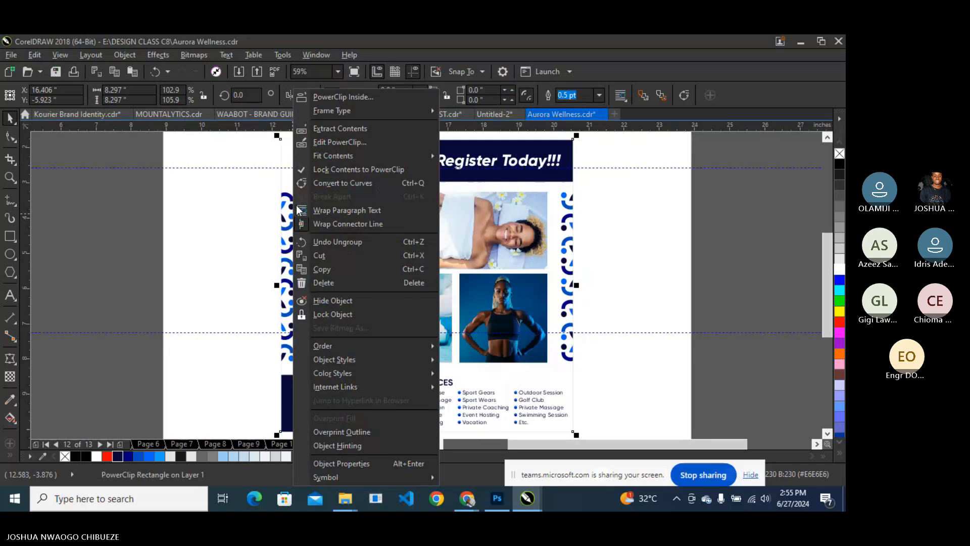
click(330, 146)
click(304, 222)
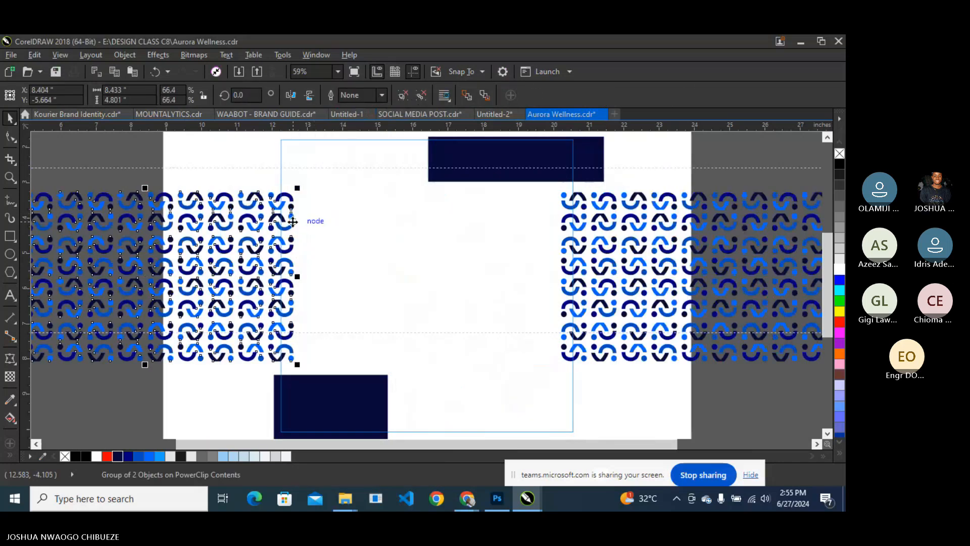
click(446, 160)
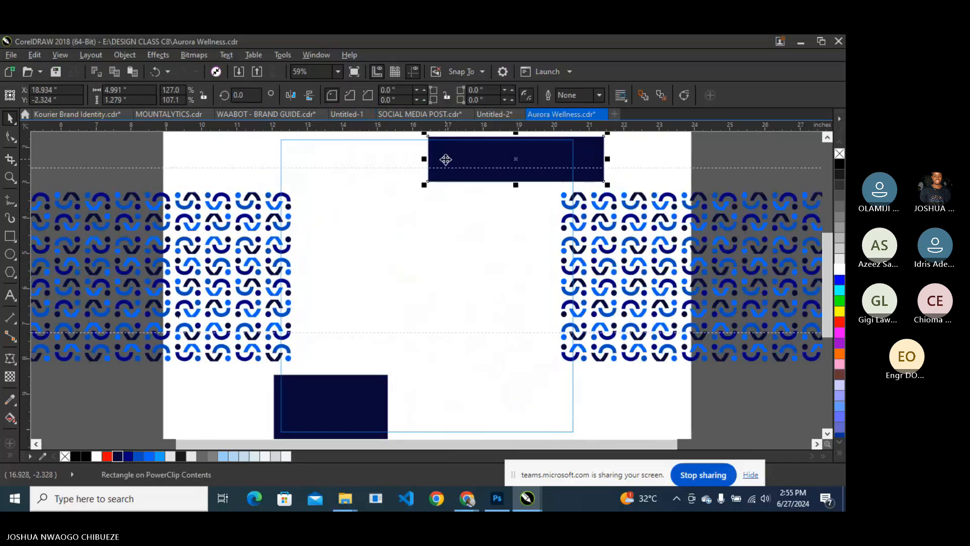
drag(425, 185, 432, 184)
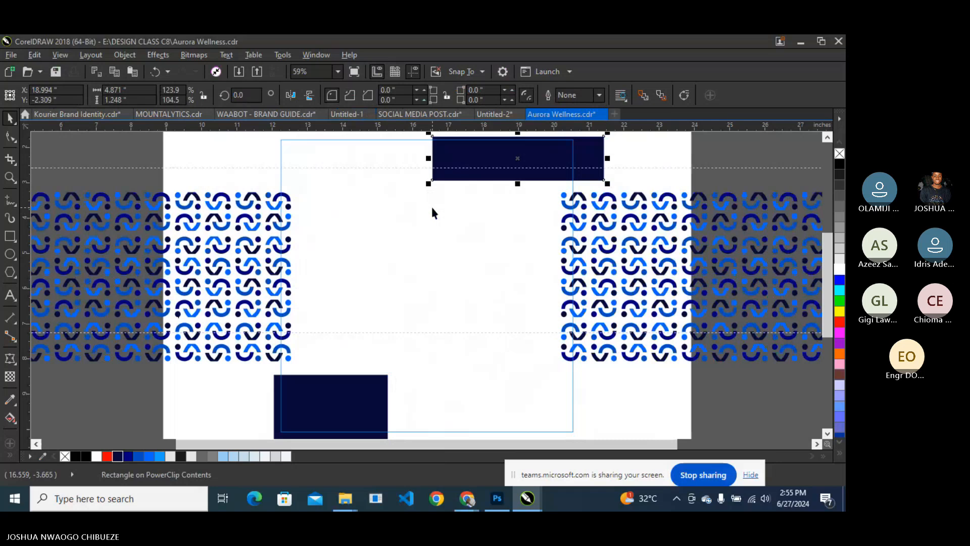
Scale the five photos down slightly around their common center and remove the two horizontal guidelines.
scroll(431, 207, down, 4)
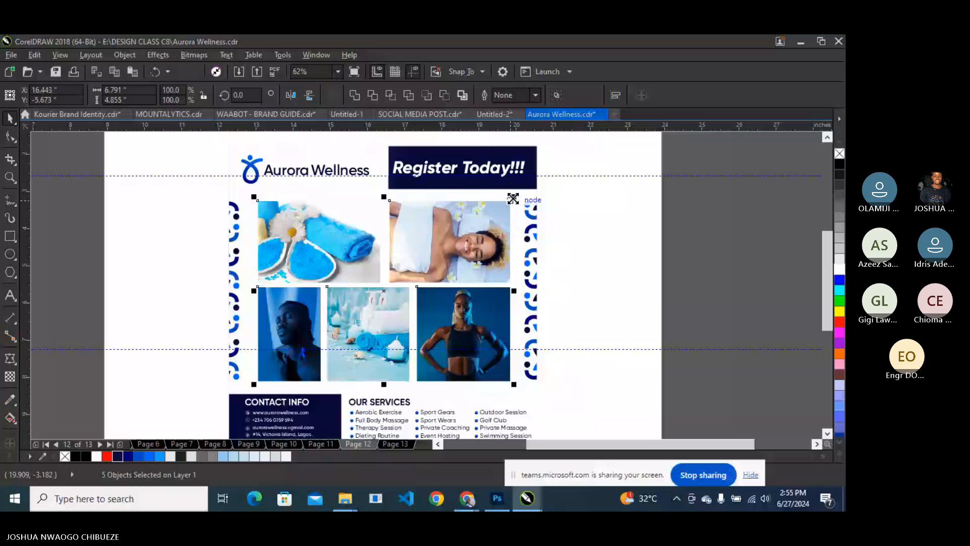
drag(513, 199, 508, 202)
click(570, 178)
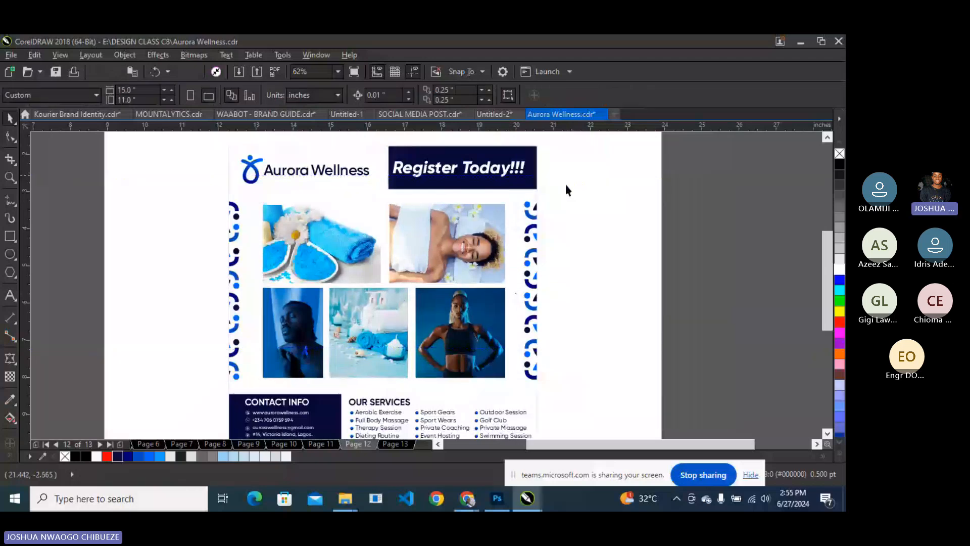
Draw a rectangle of about 3.18 by 2.12 inches exactly over the blue towel photo.
scroll(318, 237, up, 2)
key(F6)
drag(207, 172, 444, 329)
click(10, 118)
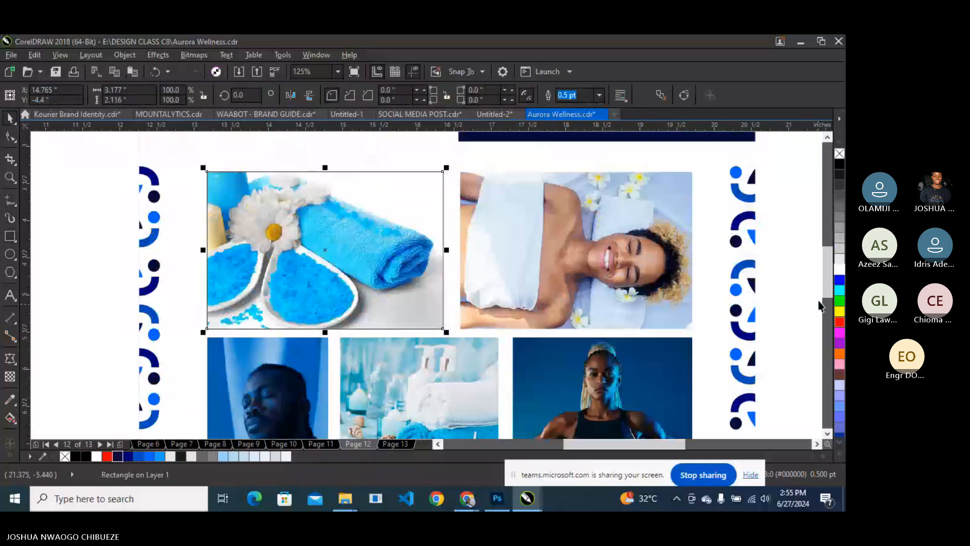
Give the rectangle over the towel photo a white outline 4 pt wide.
right_click(840, 267)
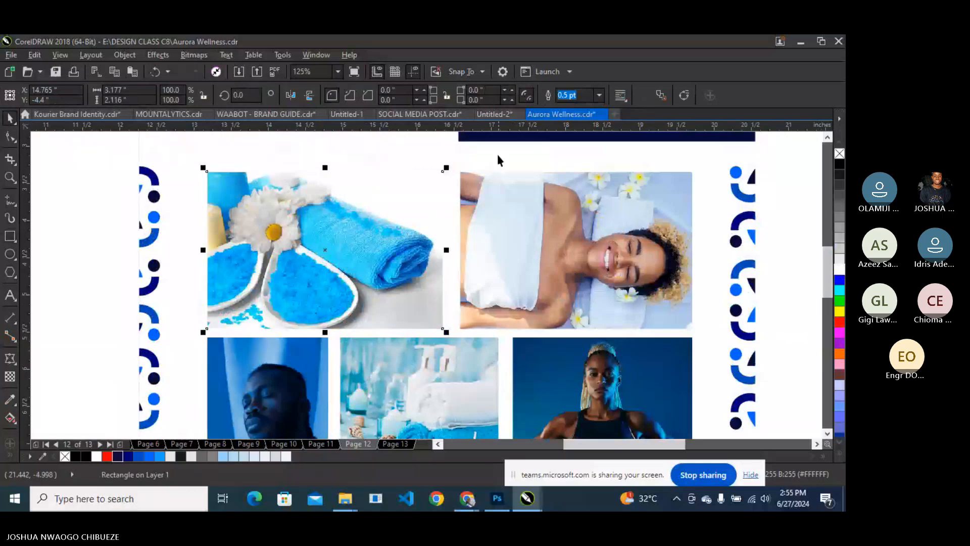
click(599, 95)
click(570, 185)
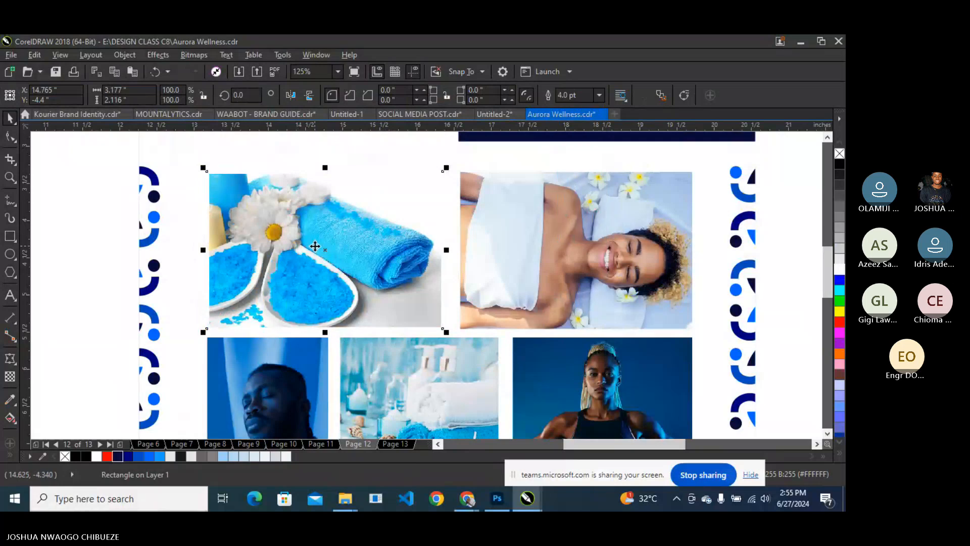
Try light gray and several blues as the rectangle's outline color, ending with the pale gray #F2F5F7.
right_click(839, 259)
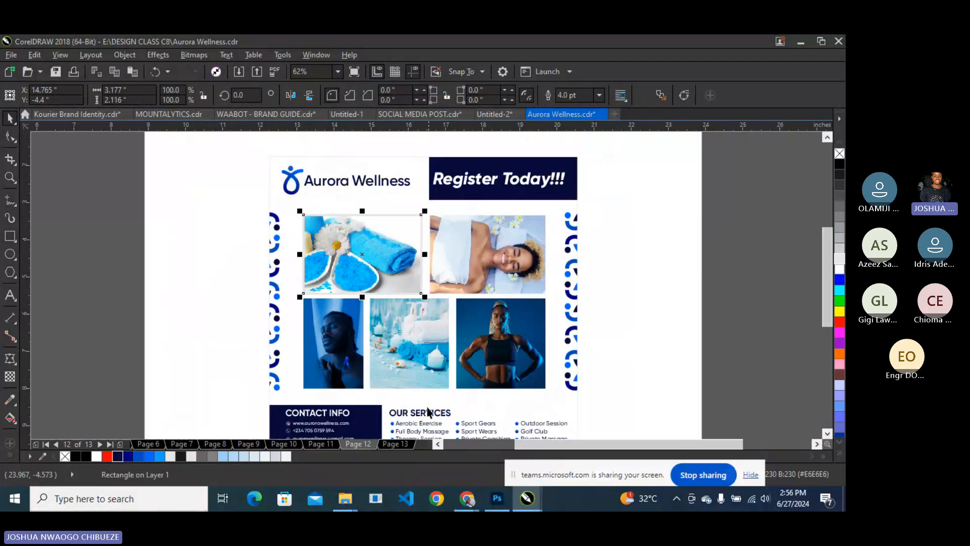
right_click(158, 457)
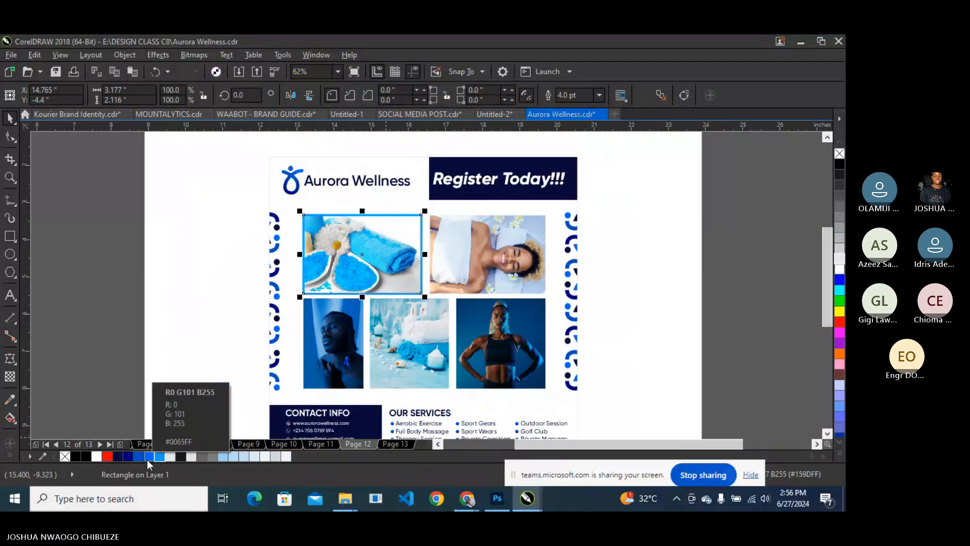
right_click(147, 459)
right_click(226, 459)
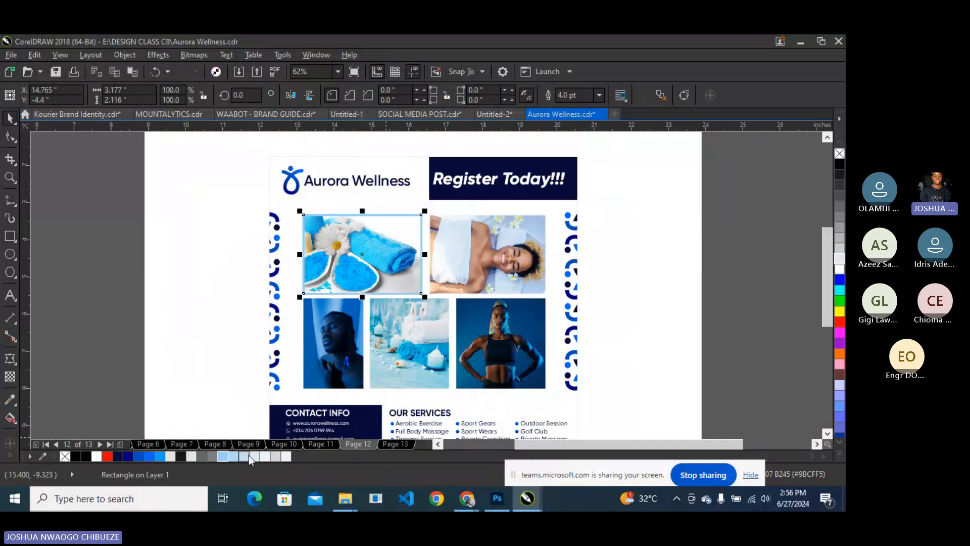
right_click(286, 456)
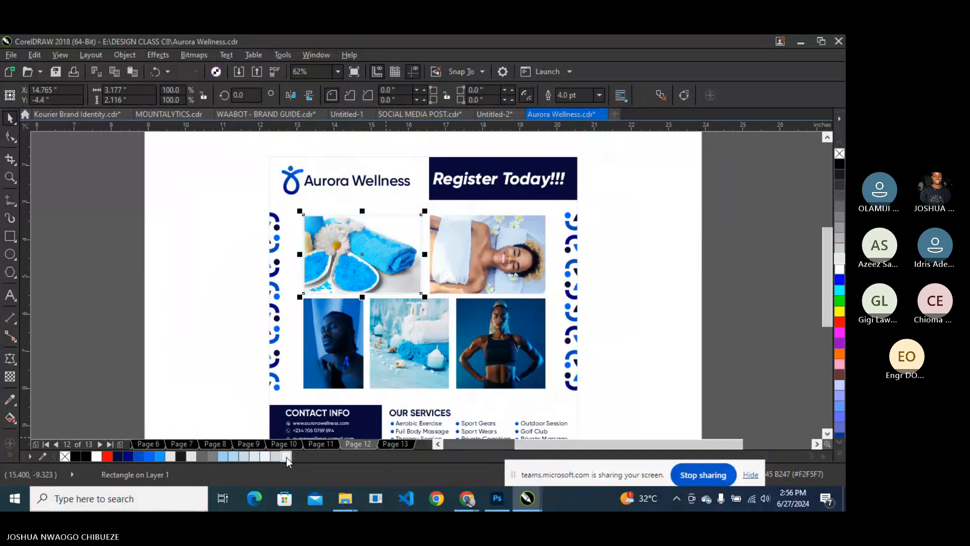
Set the towel photo rectangle's outline to white and fit a copy over part of the reclining woman photo.
right_click(839, 268)
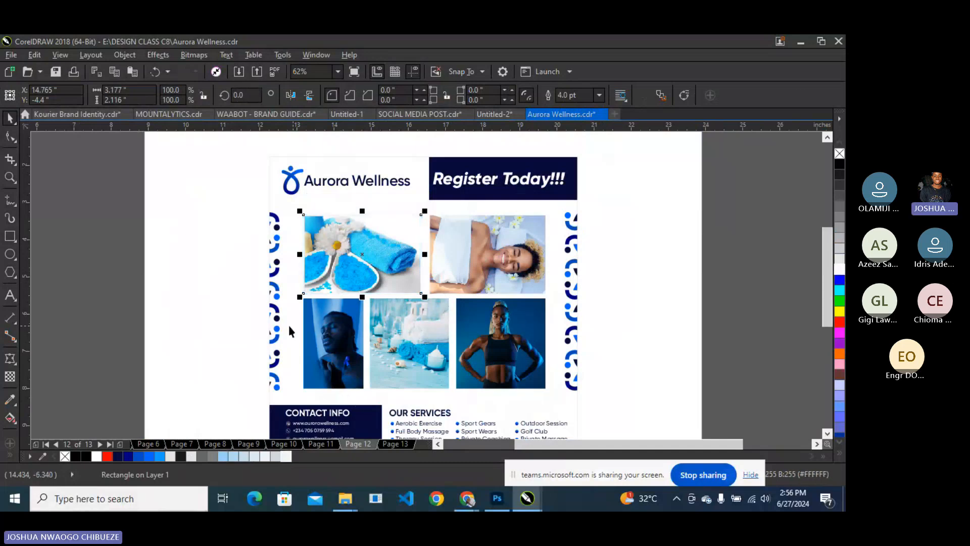
drag(373, 255, 509, 273)
scroll(485, 255, up, 6)
scroll(446, 257, down, 4)
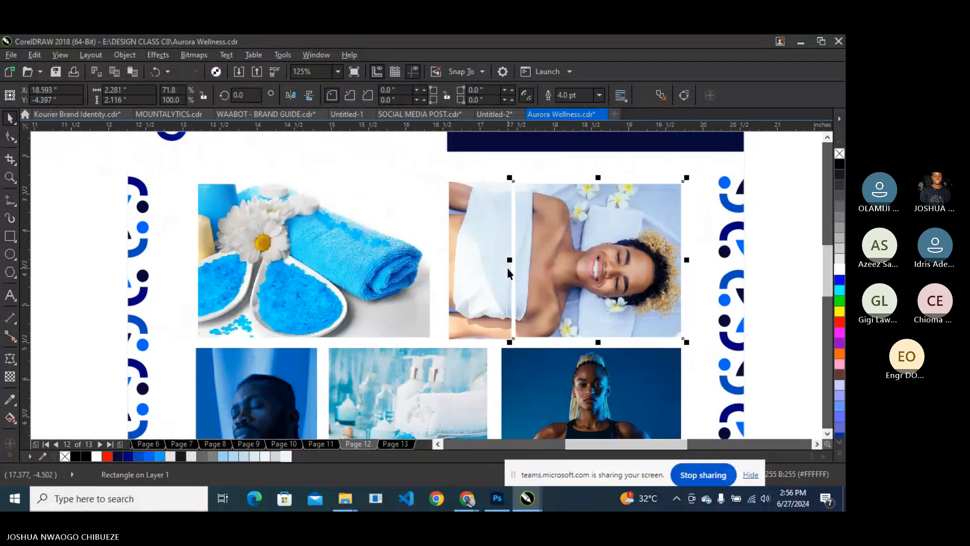
Delete the white-outlined rectangles over the reclining woman photo and the blue towel photo.
key(Delete)
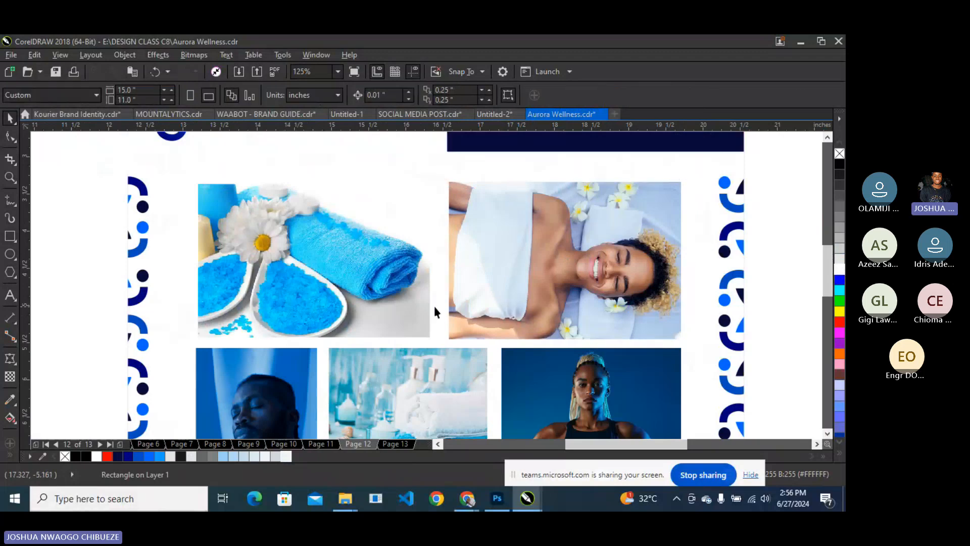
click(429, 300)
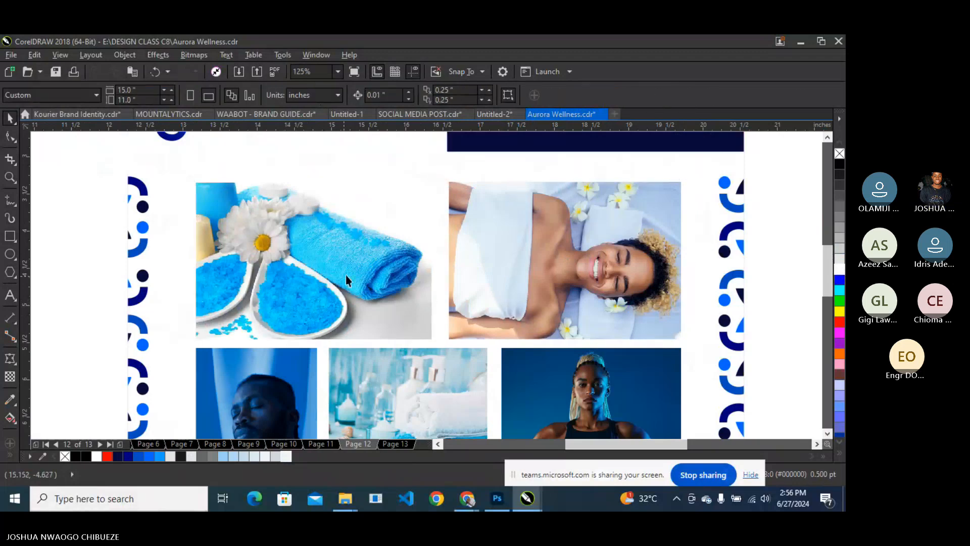
Remove the outline from the flyer's square background frame.
scroll(345, 275, down, 4)
click(314, 71)
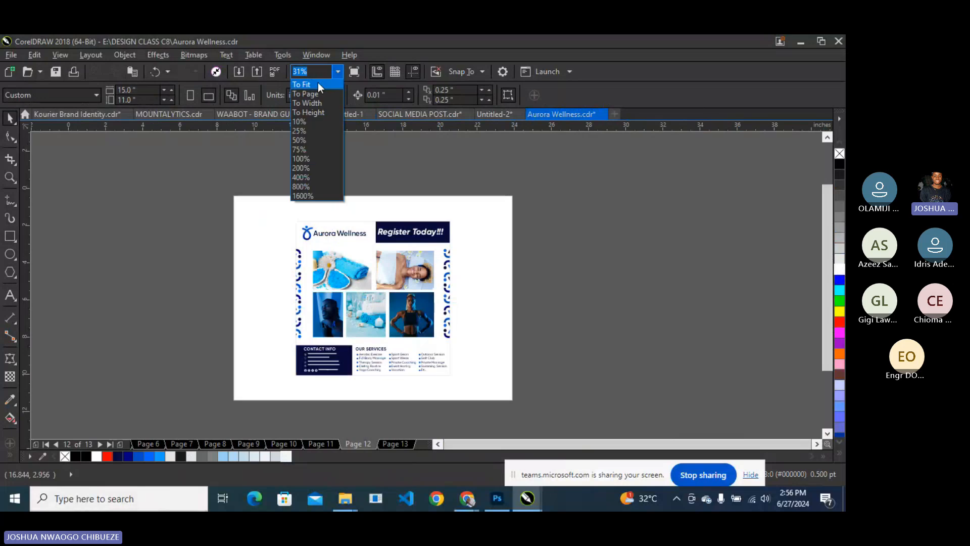
click(318, 85)
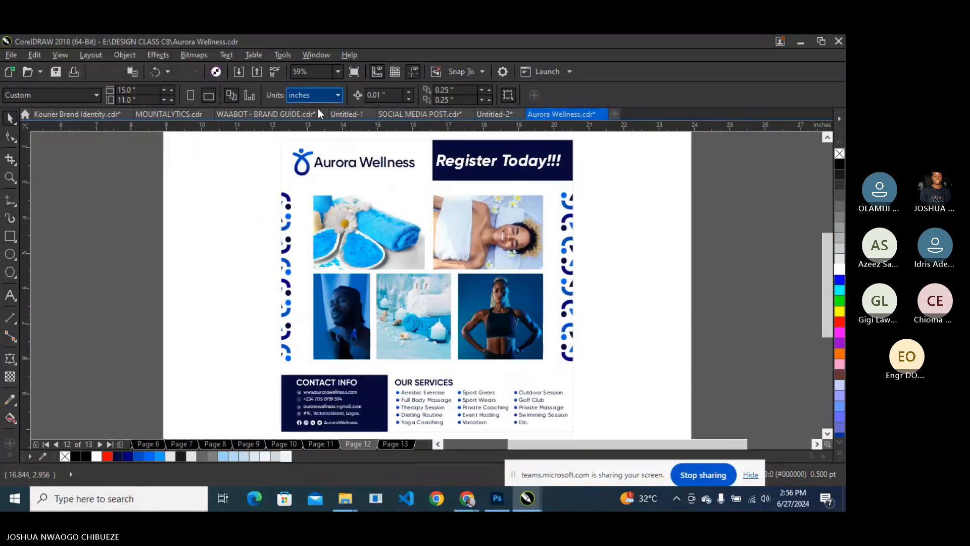
click(569, 378)
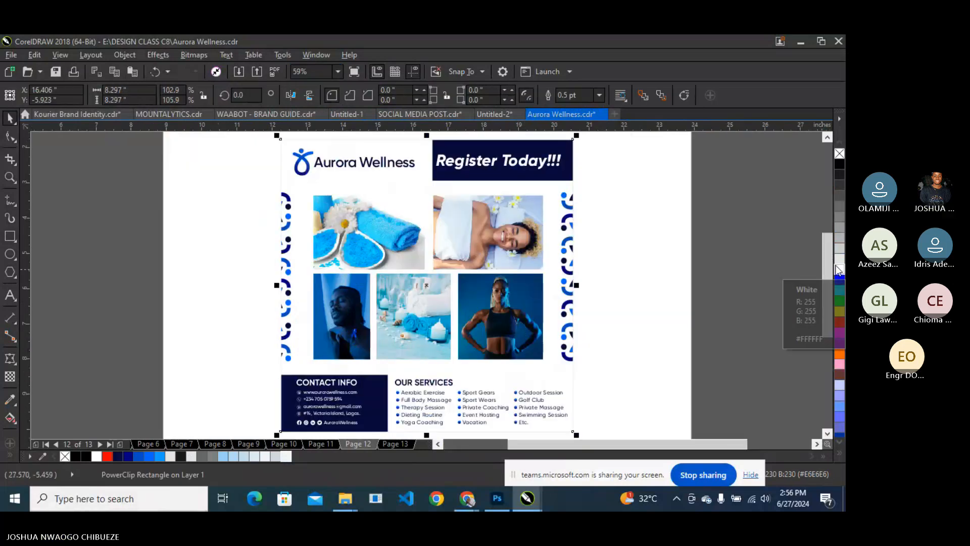
right_click(838, 155)
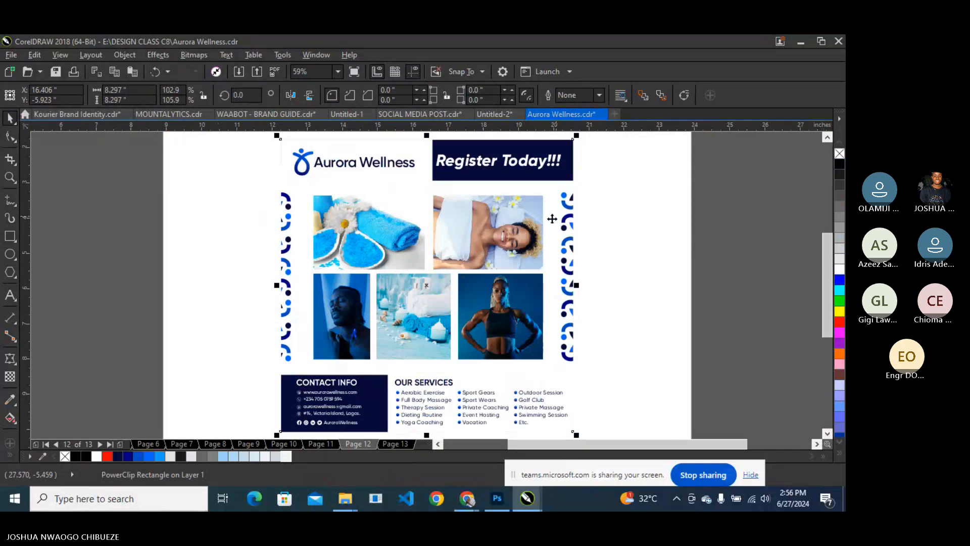
click(722, 247)
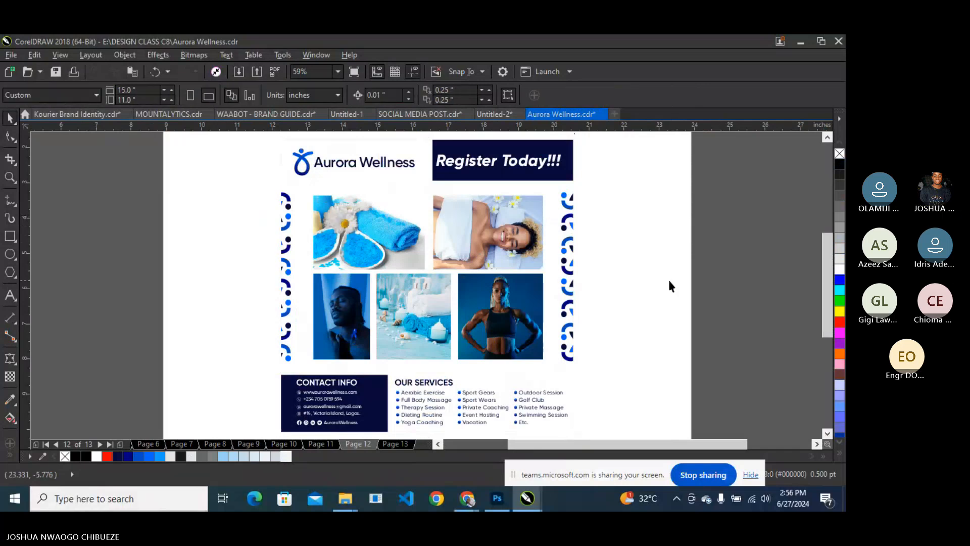
Group all the flyer elements and move the group slightly up and left on page 12.
scroll(500, 319, down, 2)
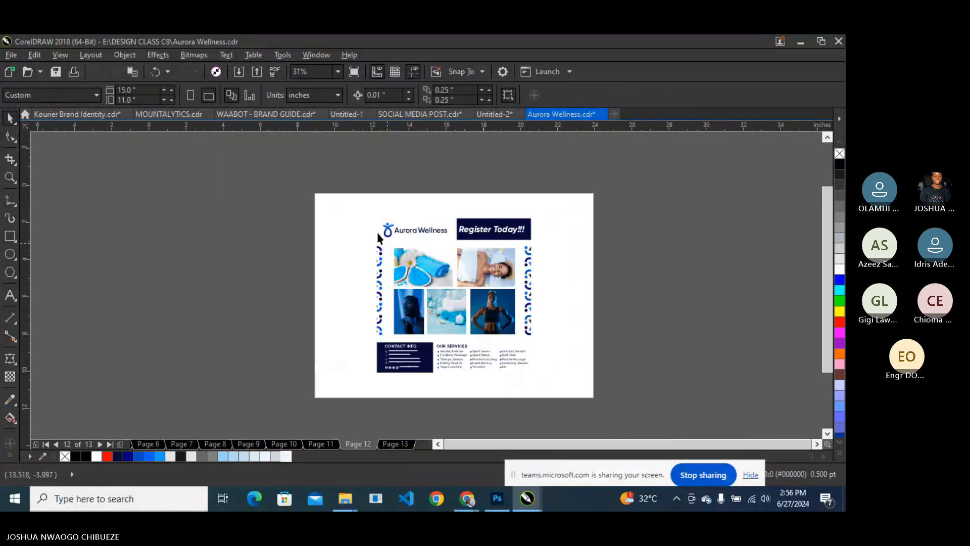
drag(357, 201, 553, 377)
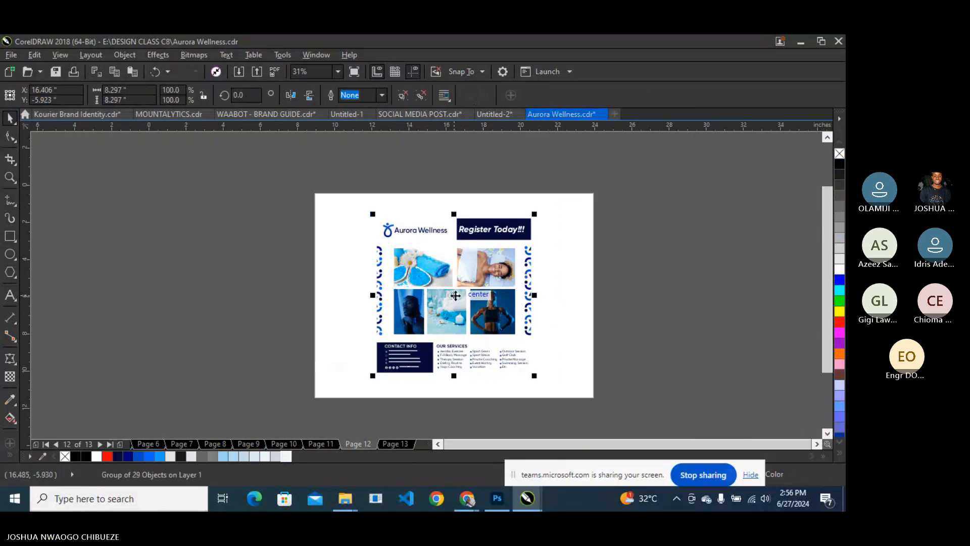
drag(455, 293, 448, 292)
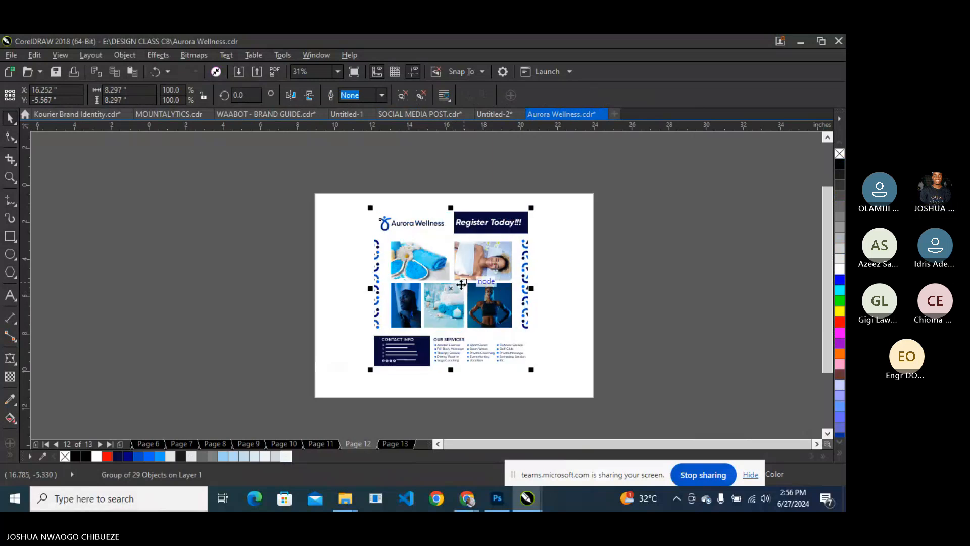
Copy the white background and Brand Identity Guideline footer from page 9 onto page 12 and place them behind the flyer.
key(Page_Up)
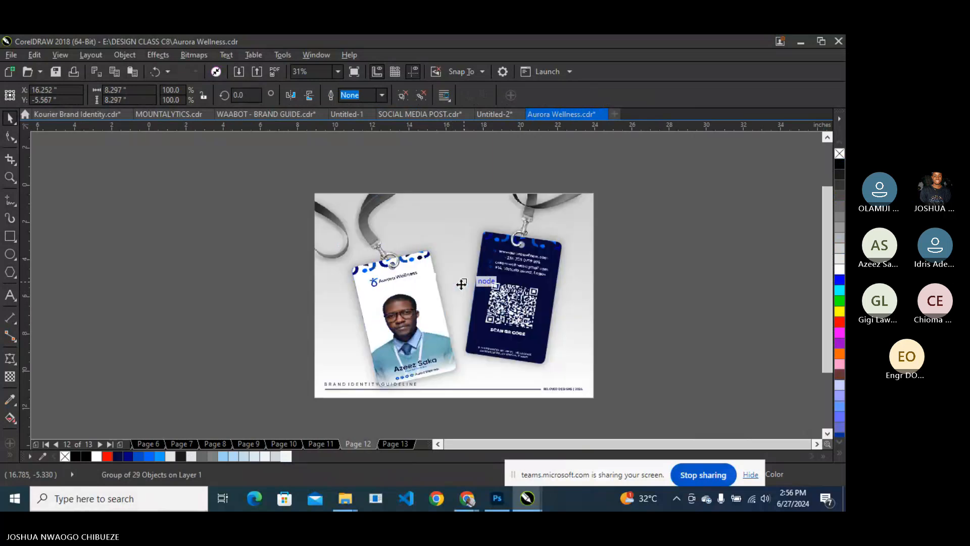
key(Page_Up)
key(Page_Up)
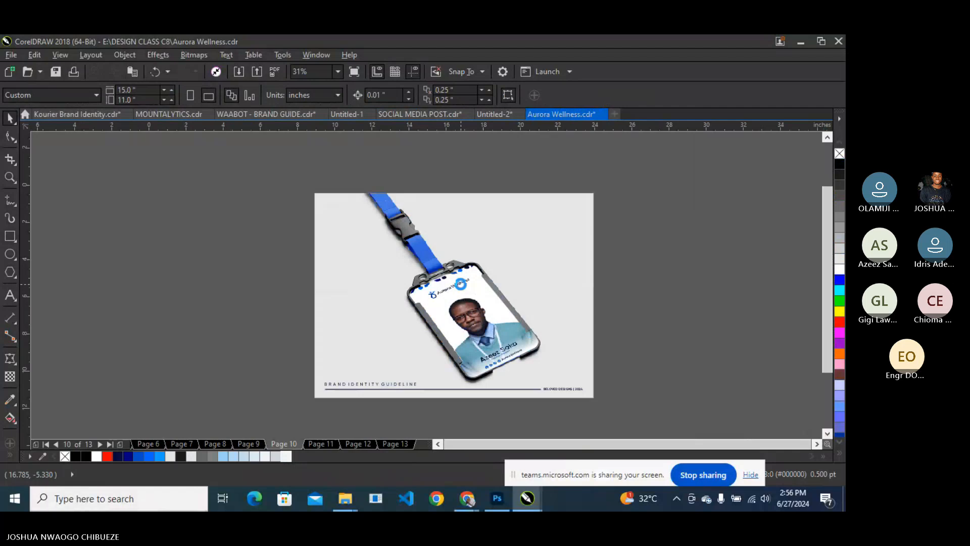
key(Page_Up)
click(379, 384)
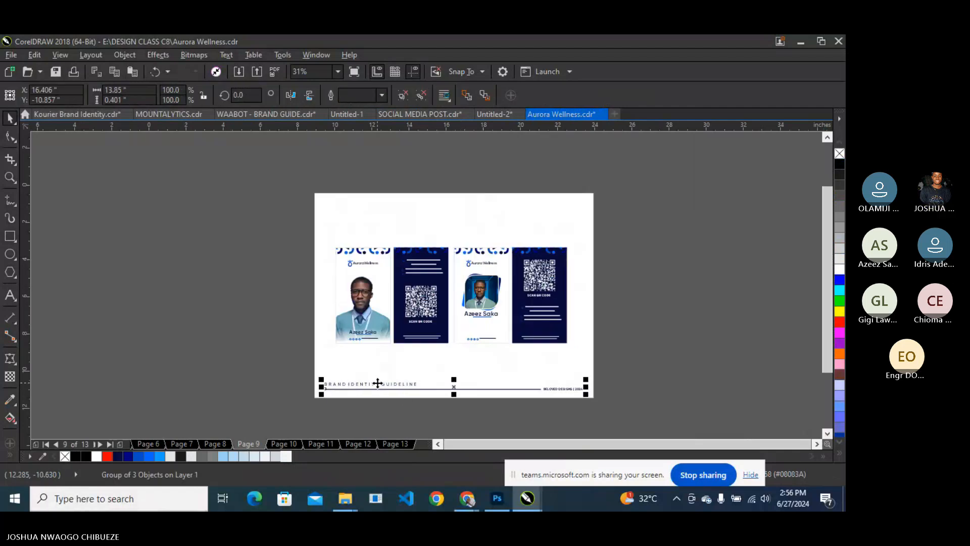
shift+click(342, 348)
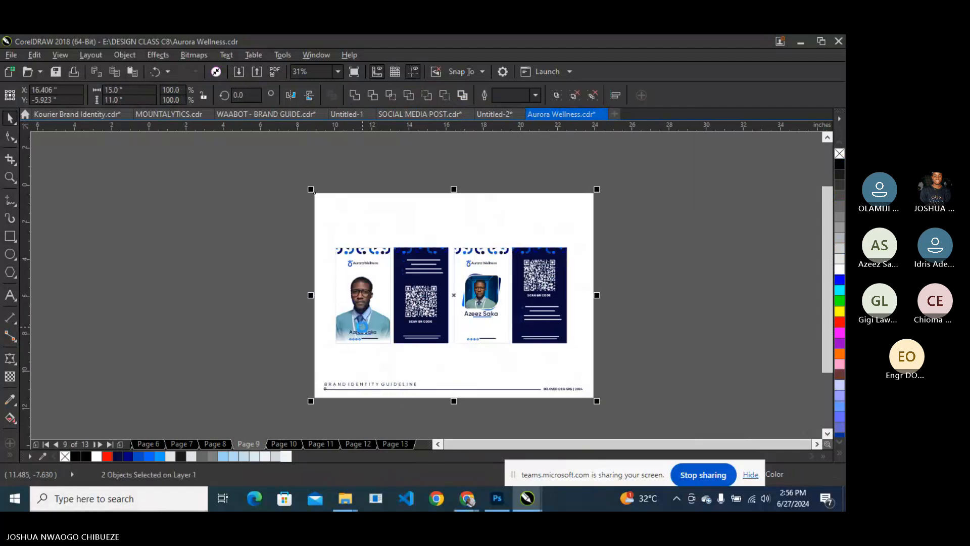
key(Page_Down)
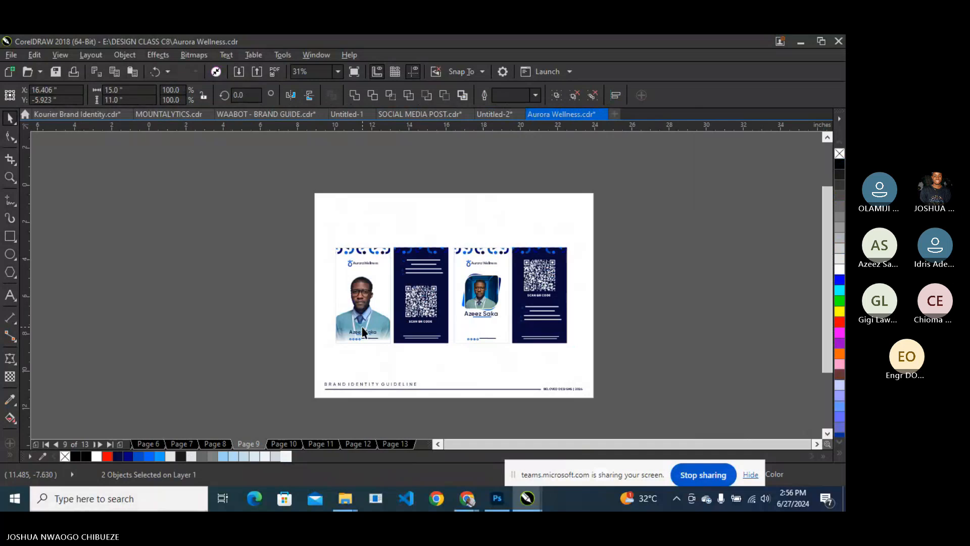
key(Page_Down)
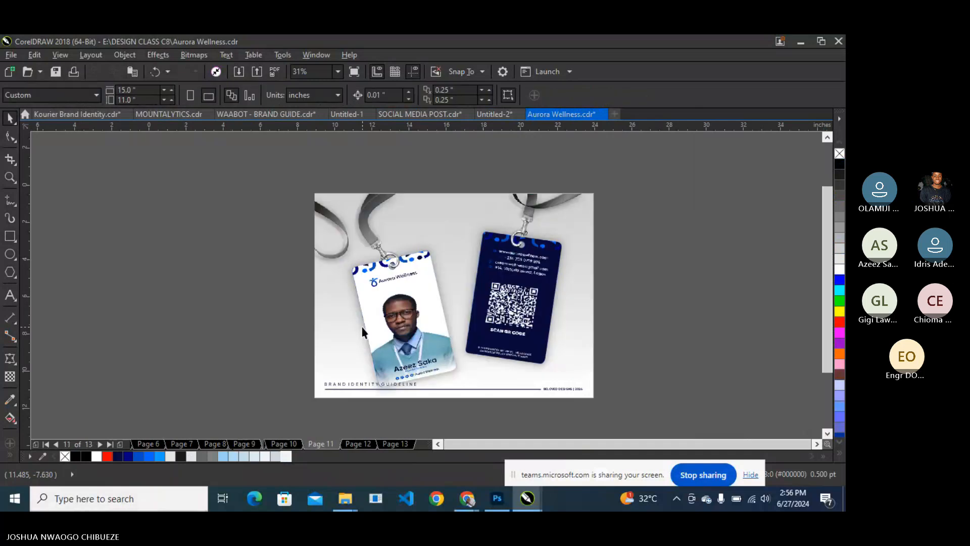
key(Page_Down)
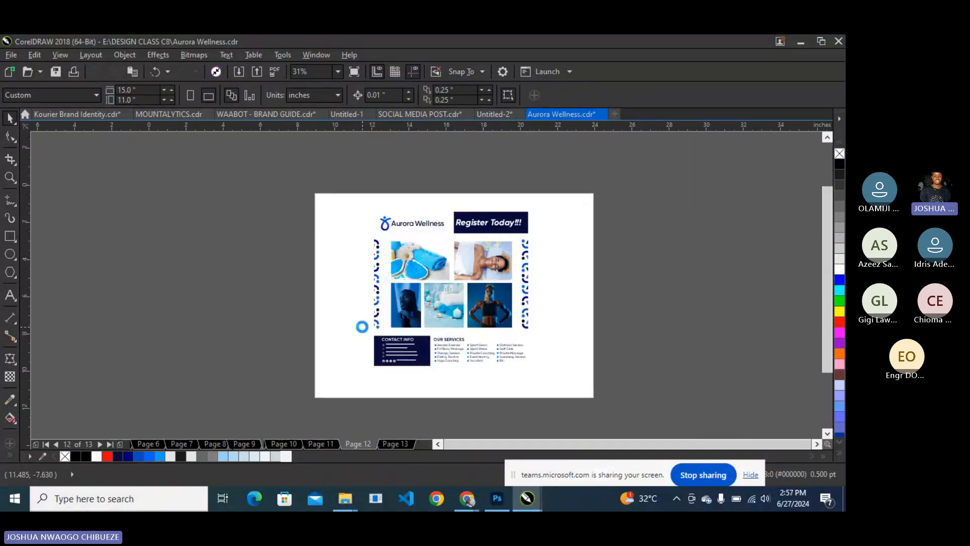
click(362, 327)
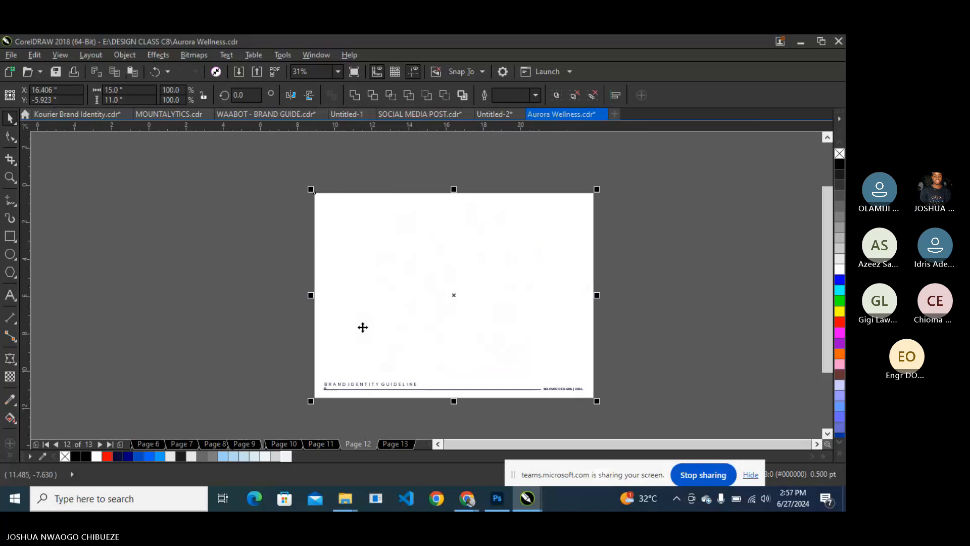
click(260, 322)
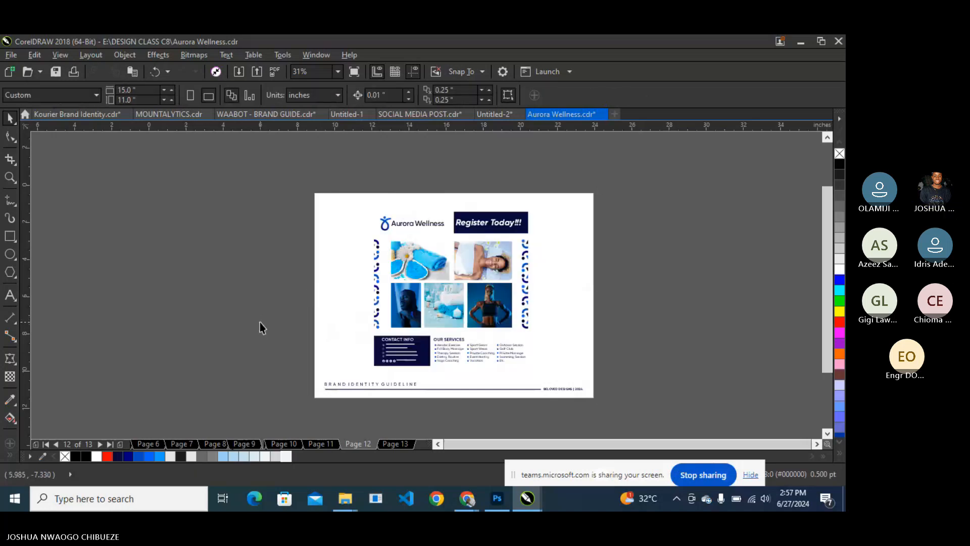
Delete pages 11 and 10, which hold the ID card lanyard mockups.
click(310, 444)
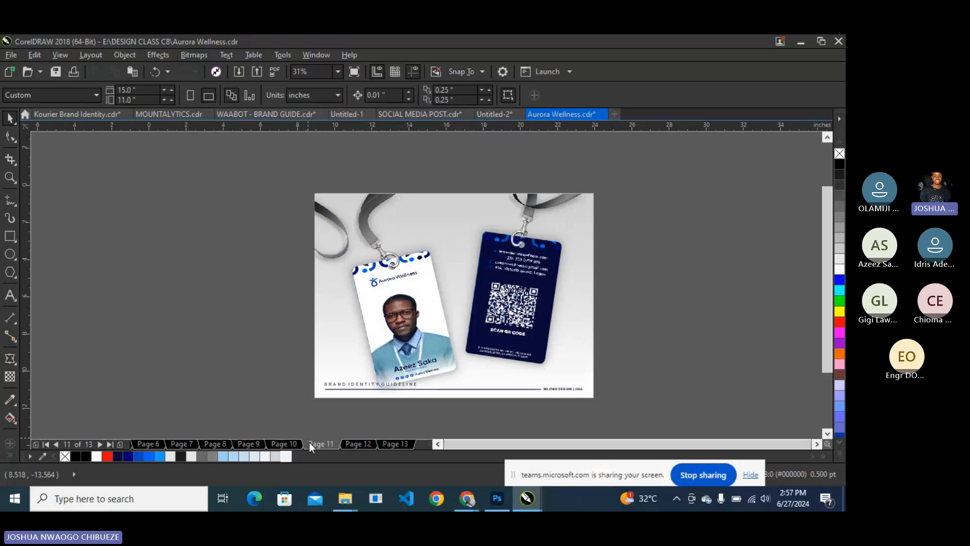
right_click(310, 441)
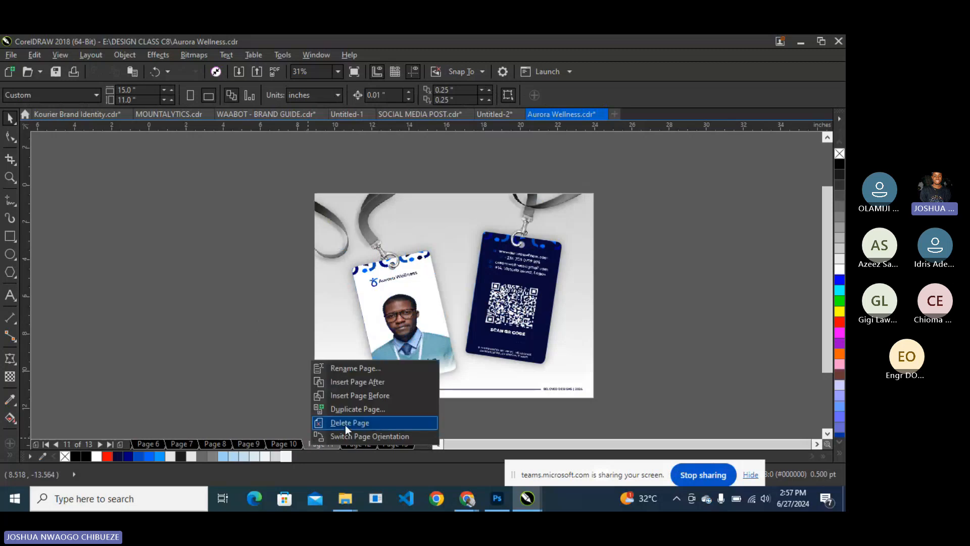
click(346, 423)
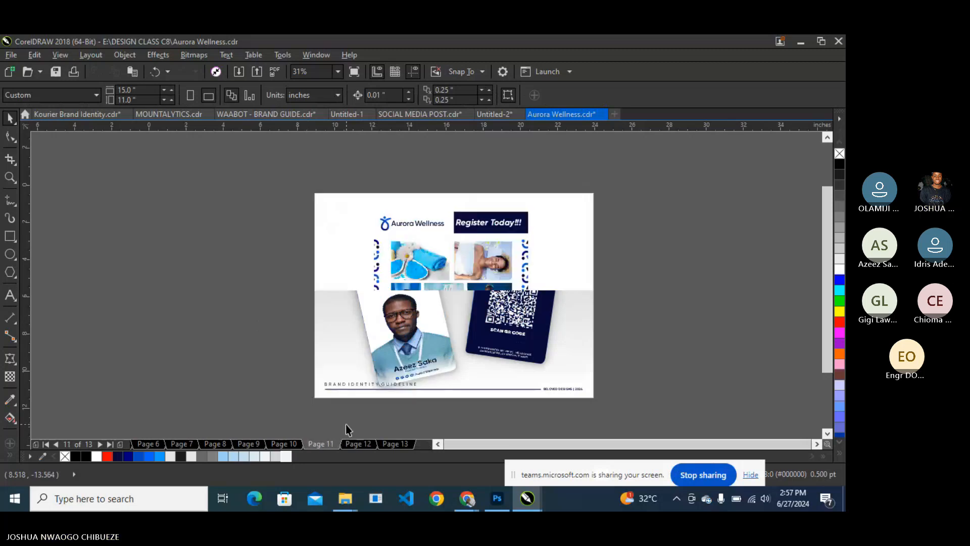
click(287, 445)
right_click(287, 444)
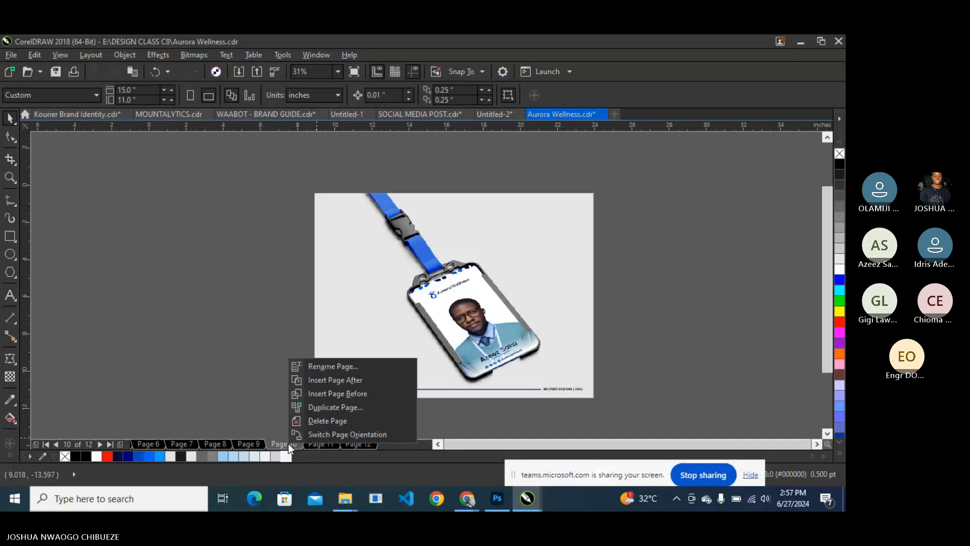
click(309, 421)
Move both ID card pairs on page 9 to the upper left, side by side in one row, and group them.
click(249, 444)
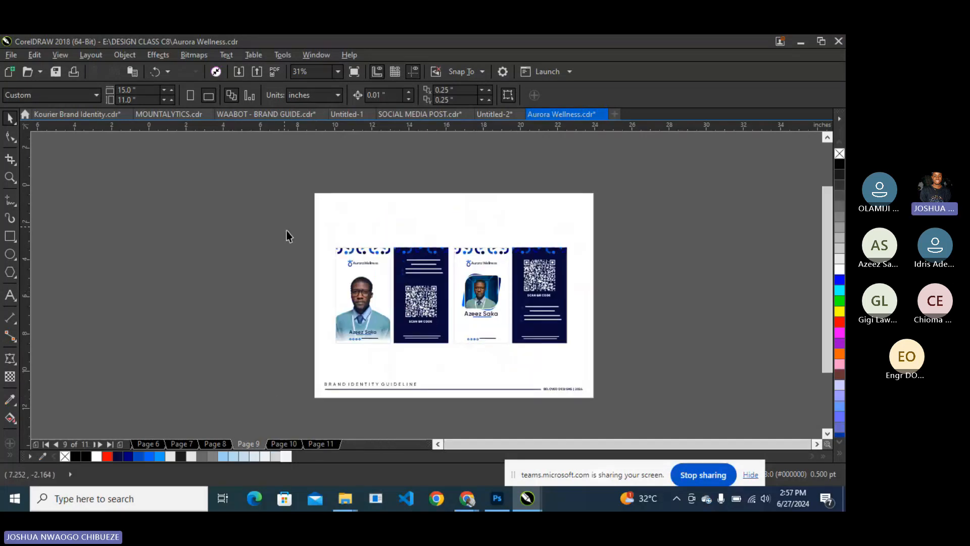
drag(288, 236, 454, 360)
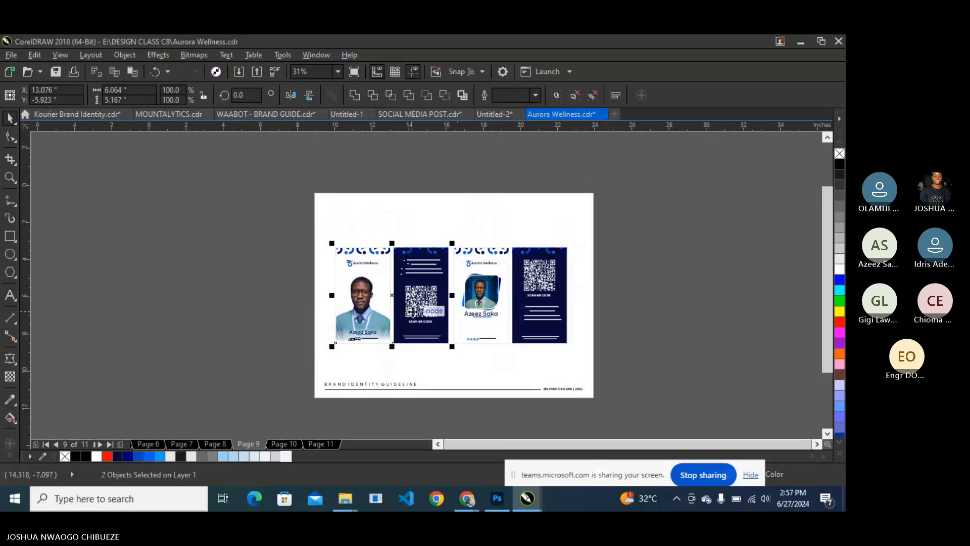
drag(338, 293, 159, 239)
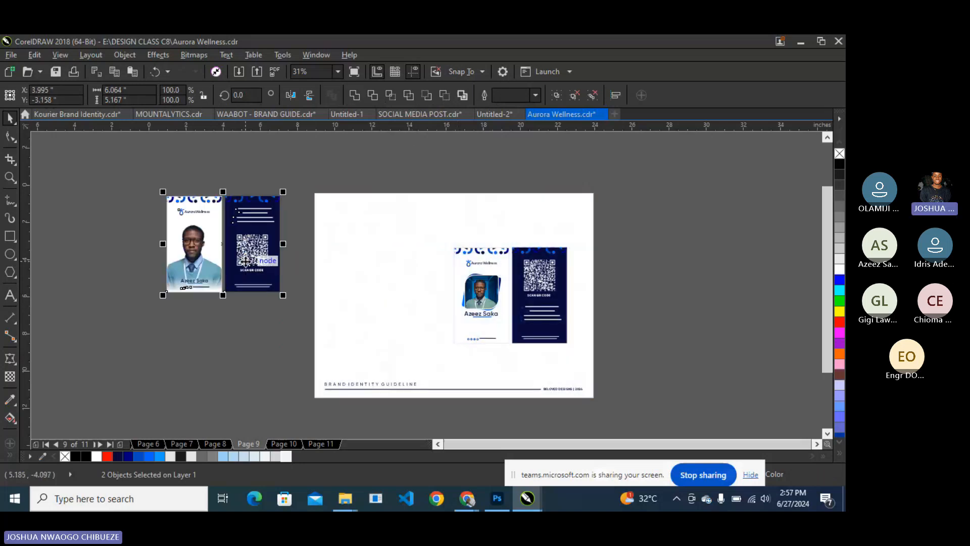
drag(368, 178, 577, 367)
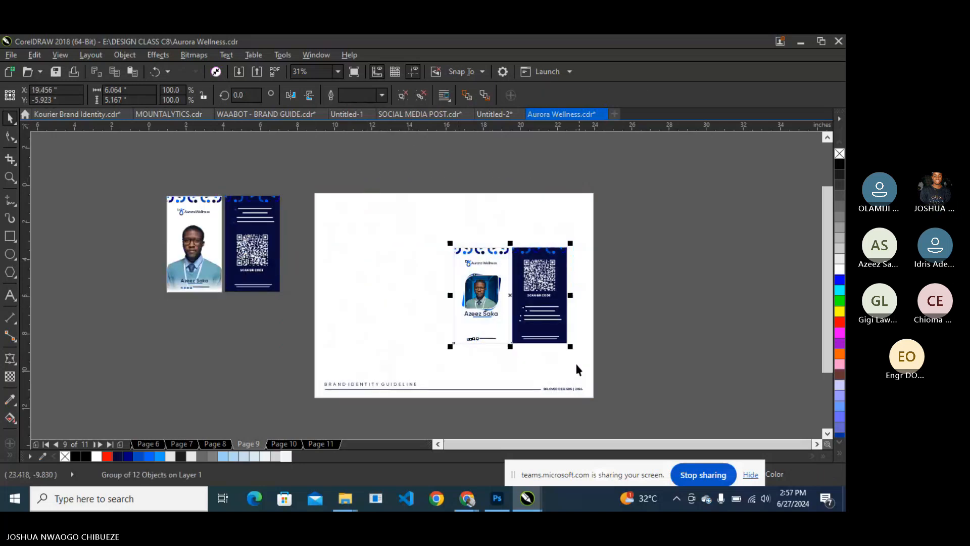
drag(482, 296, 307, 254)
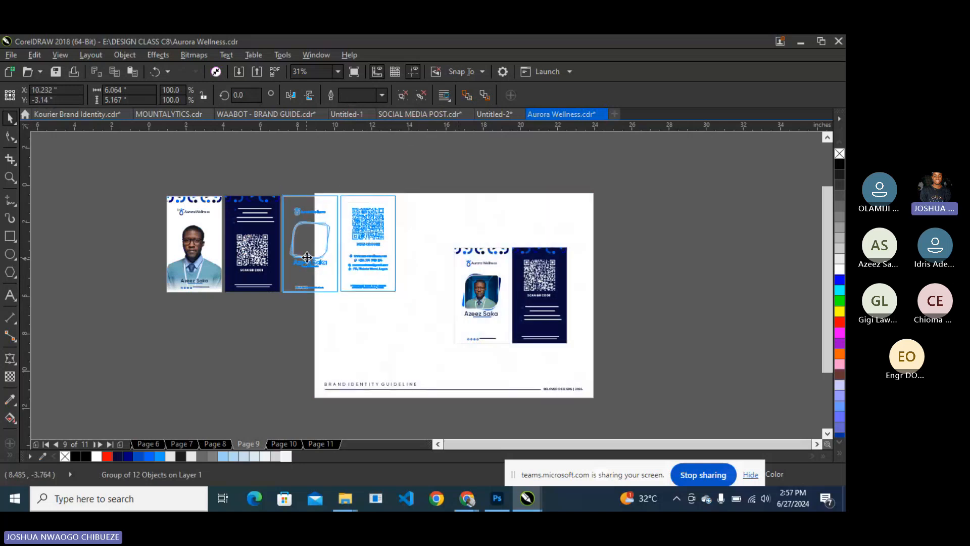
drag(113, 169, 435, 329)
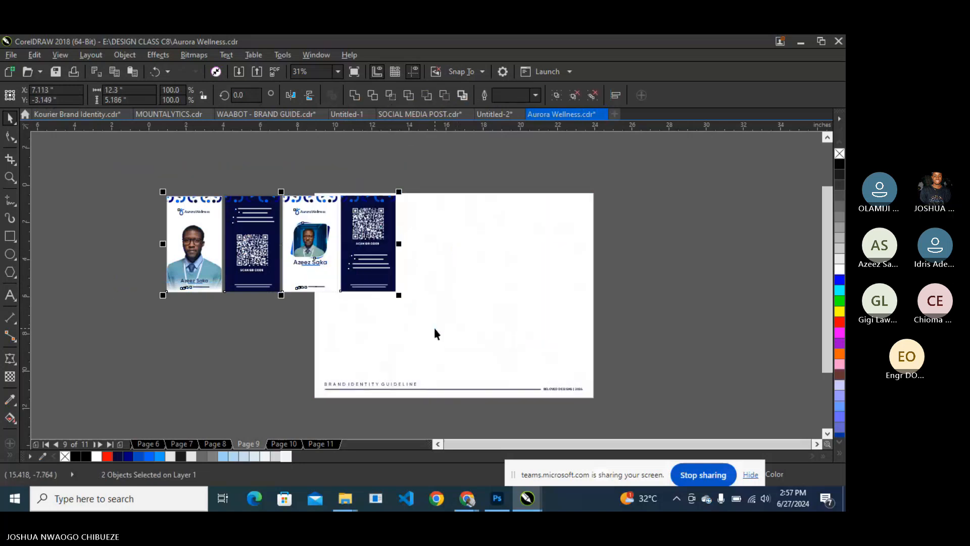
key(ctrl+g)
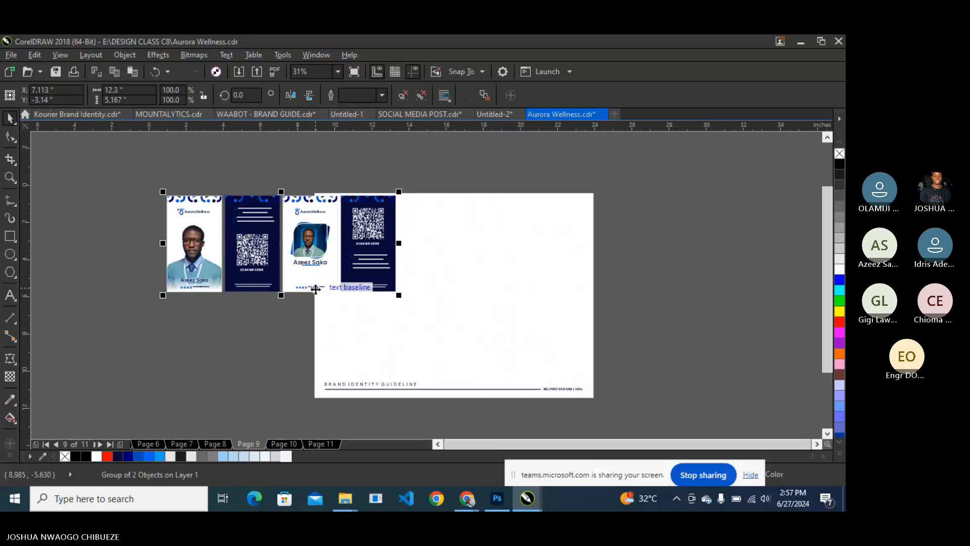
Duplicate the row of four ID cards directly to its right, nudge the copy by 0.01 inch, and group both rows.
drag(242, 255, 484, 242)
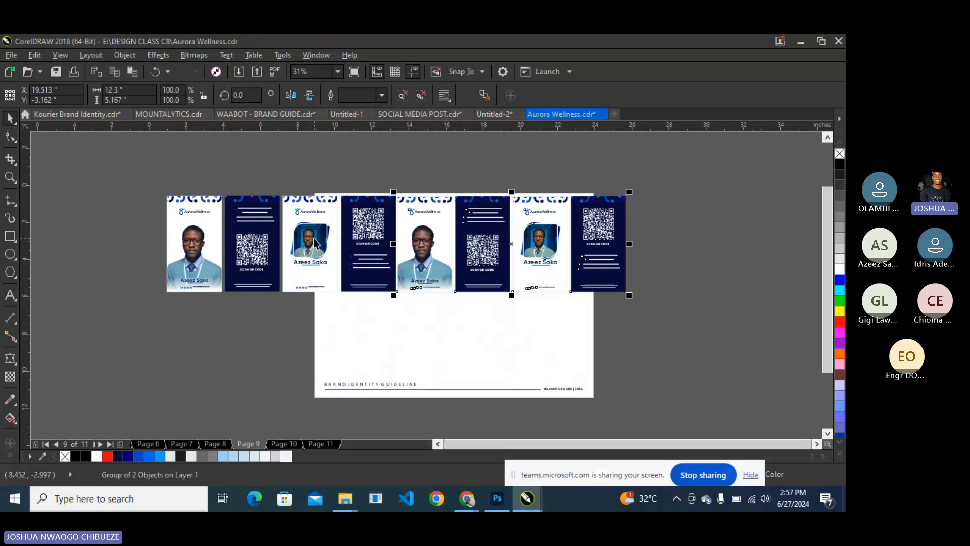
key(Right)
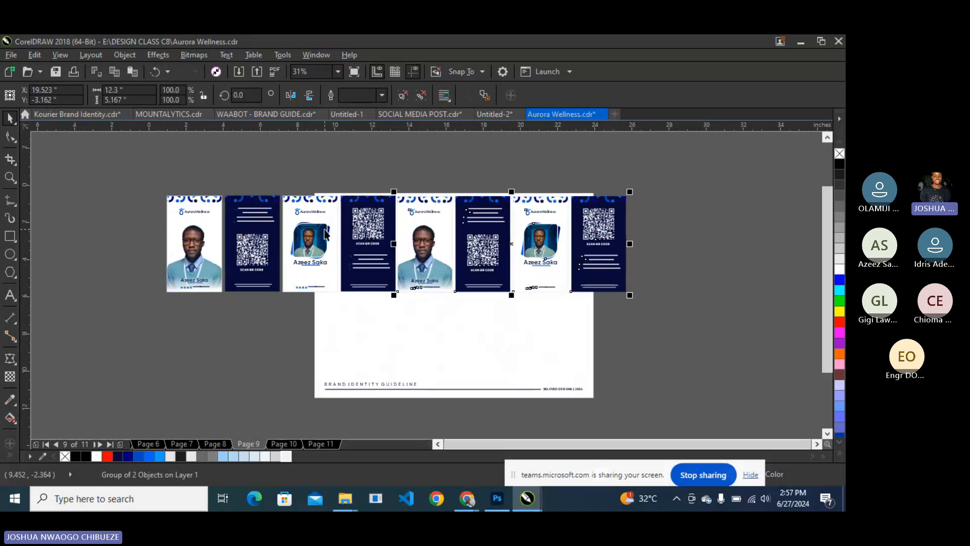
shift+click(325, 230)
key(ctrl+g)
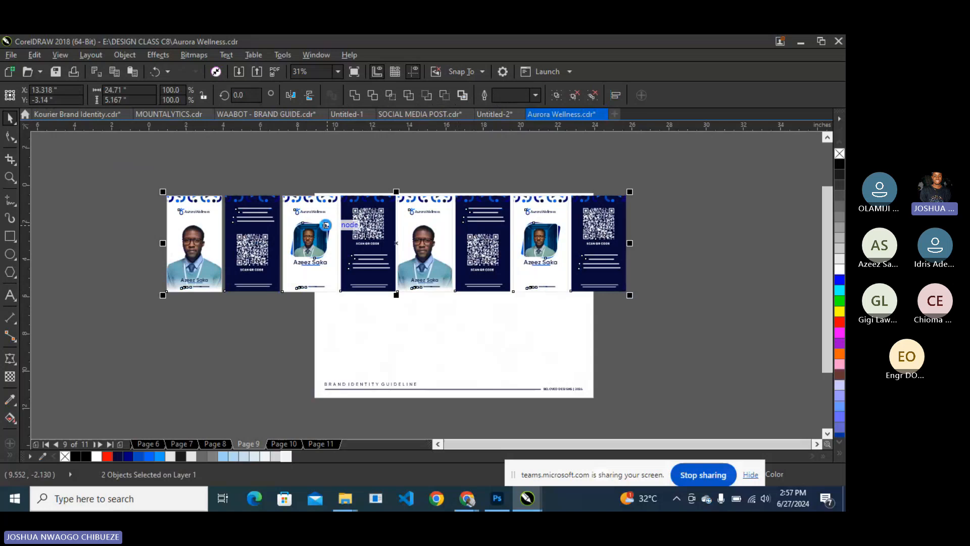
Shrink the row of eight ID cards to about 19.6 in wide and duplicate it twice downward, forming three staggered rows over page 9.
drag(630, 296, 494, 272)
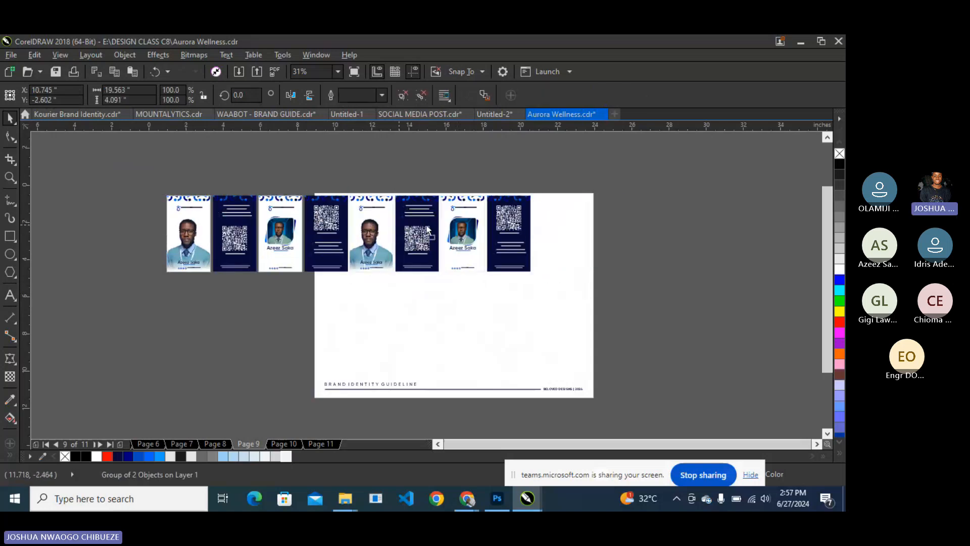
drag(379, 234, 464, 201)
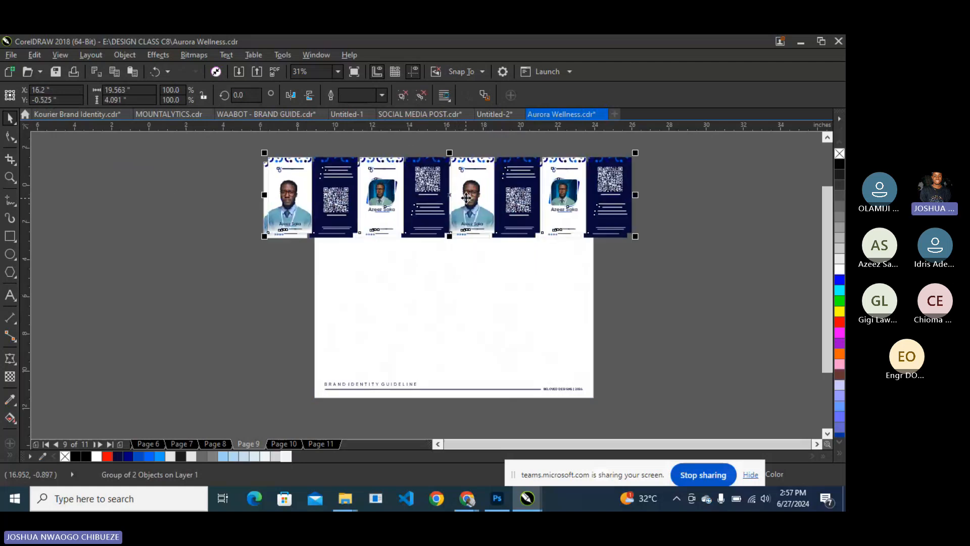
drag(463, 227, 468, 279)
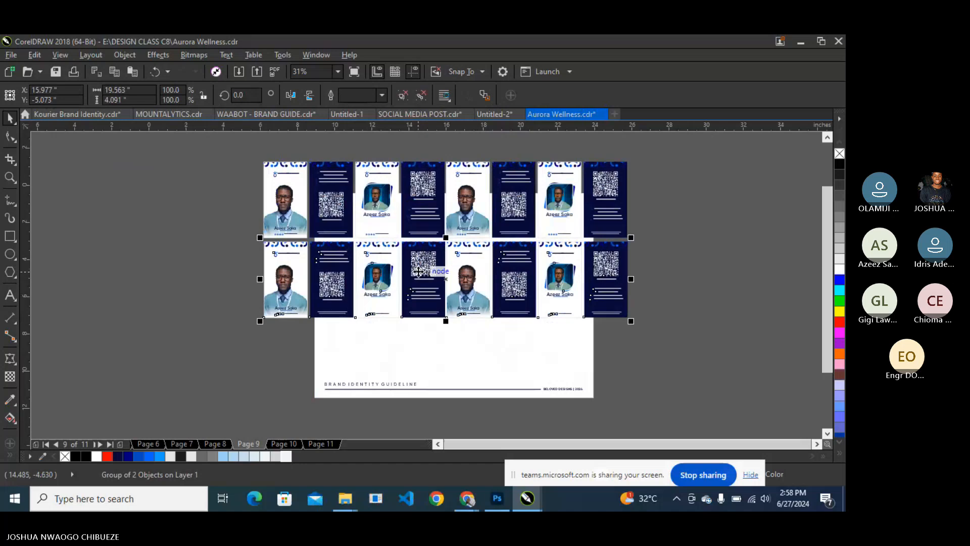
drag(427, 270, 386, 289)
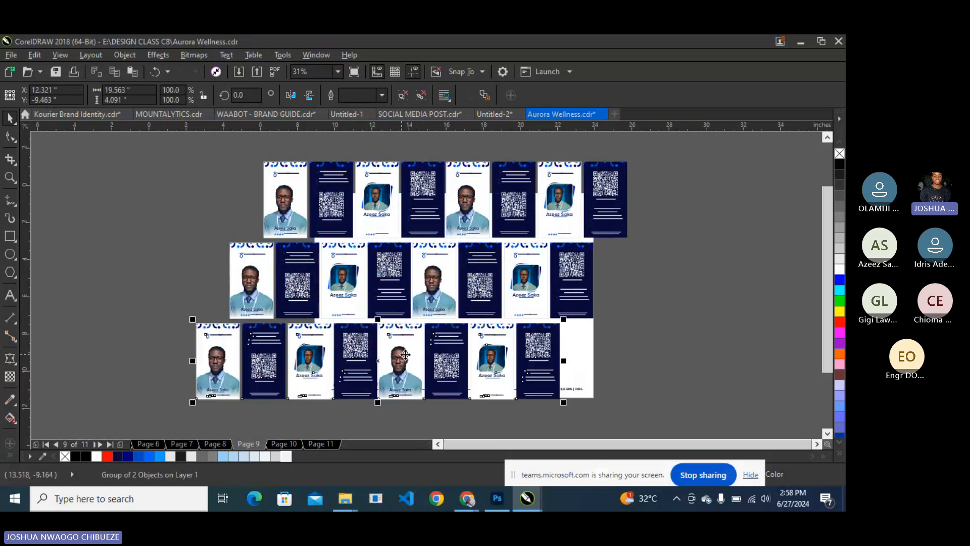
drag(417, 356, 427, 334)
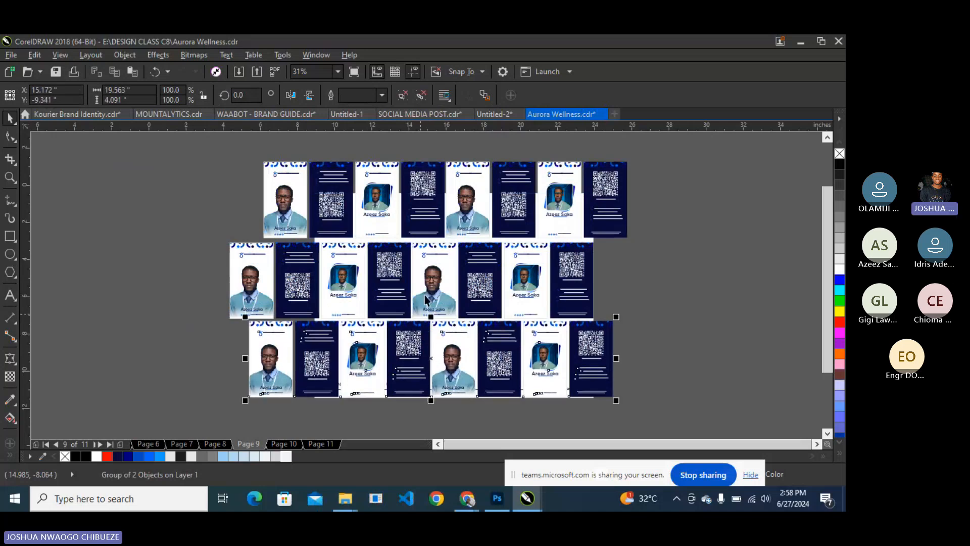
Group the three rows of ID cards and scale the group down to about 13.7 by 8.1 in.
key(ctrl+a)
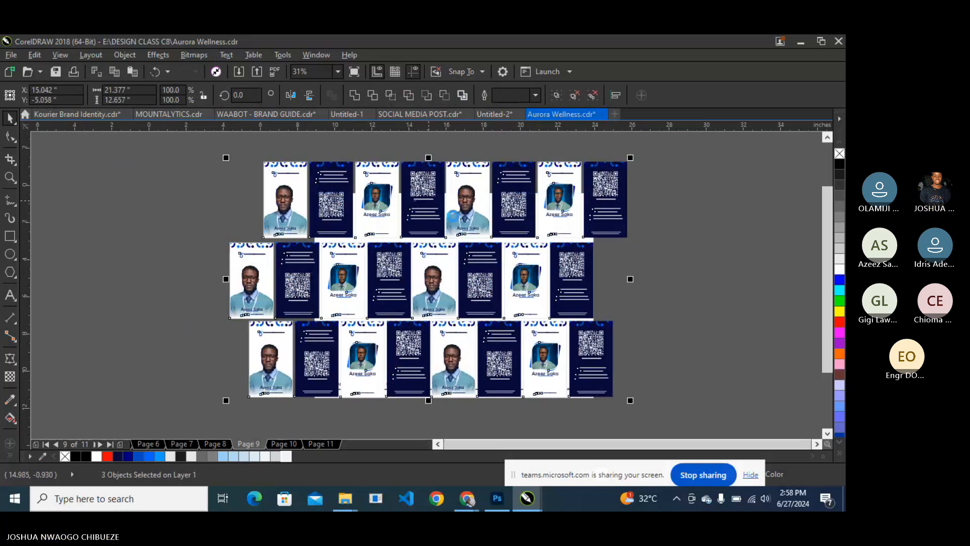
key(ctrl+g)
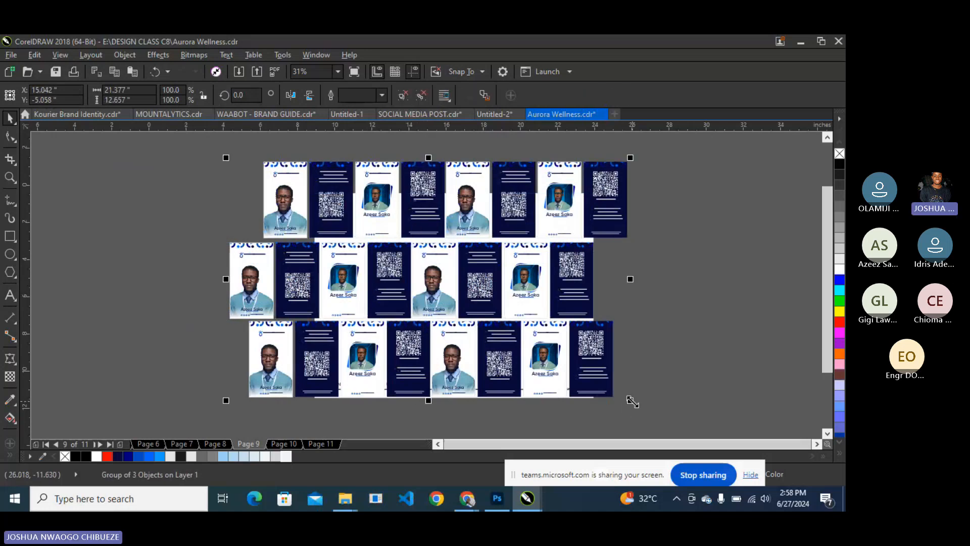
drag(632, 402, 489, 334)
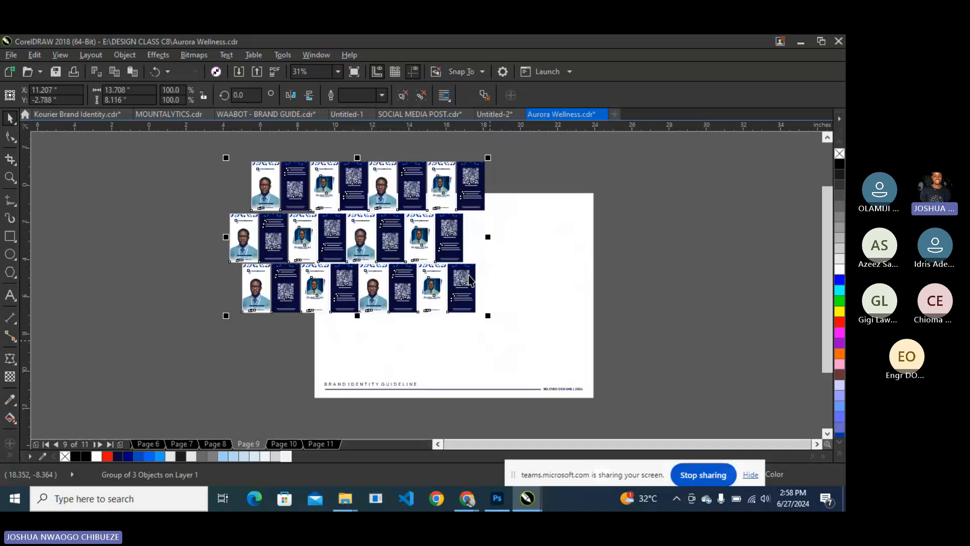
Cut the ID card group and paste it inside the PowerClip of page 9's white background rectangle.
key(Delete)
click(526, 245)
right_click(525, 245)
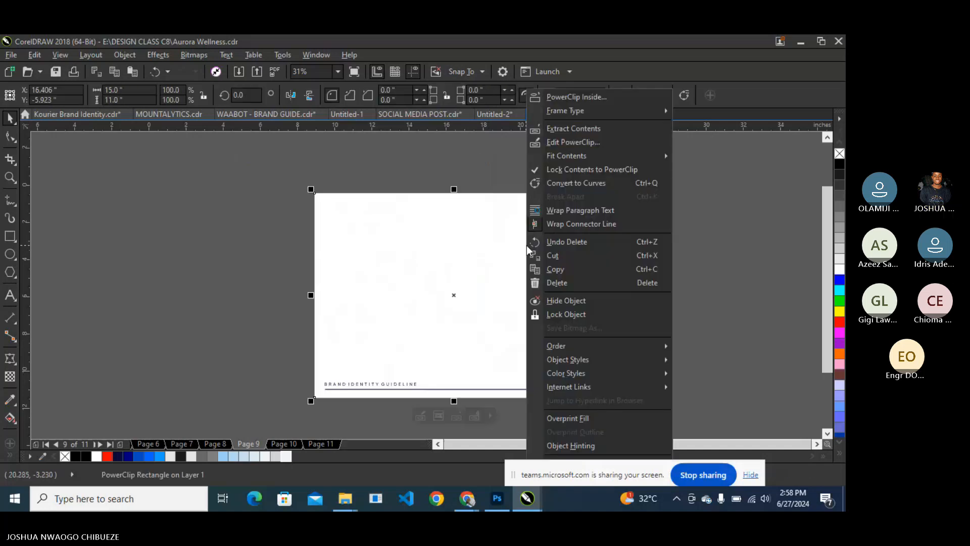
click(585, 143)
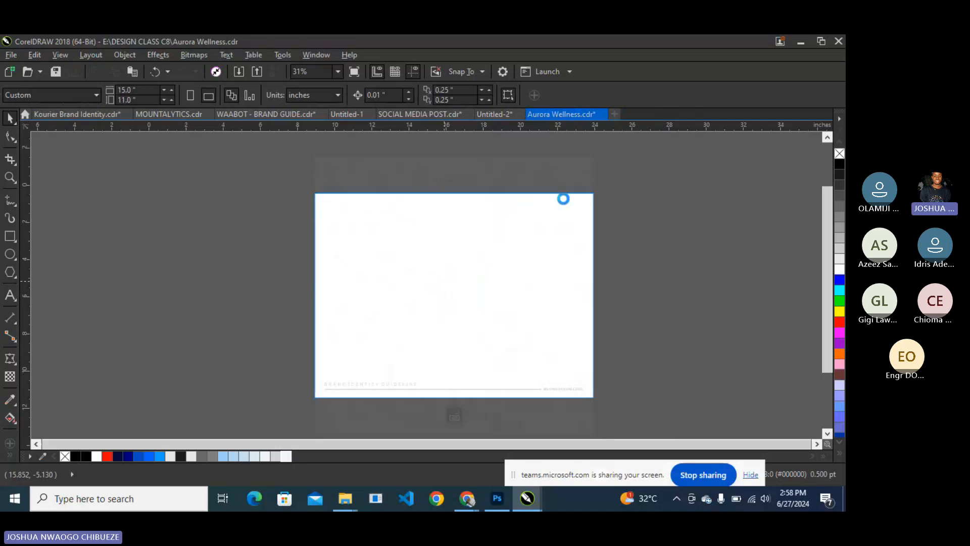
key(ctrl+v)
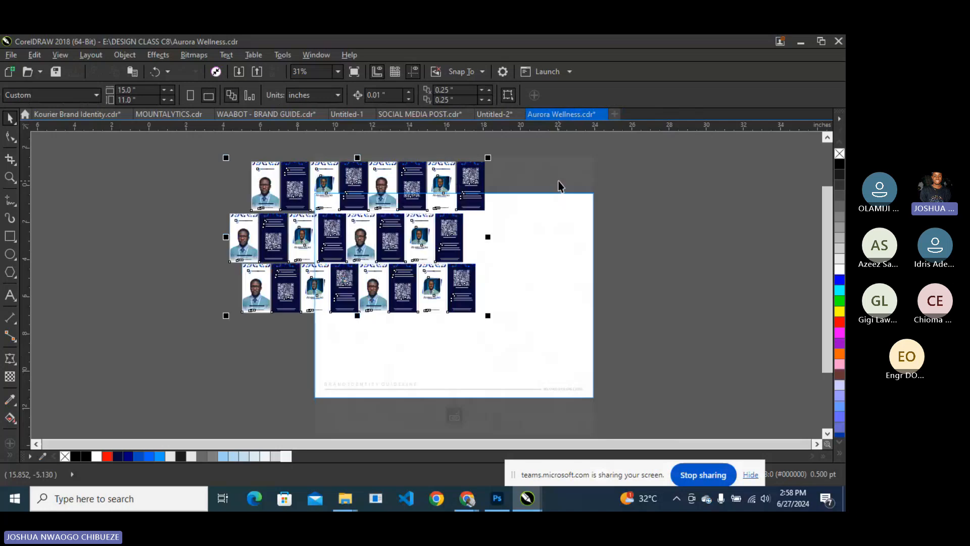
Centre the pasted ID card group on the page within the PowerClip contents.
click(559, 185)
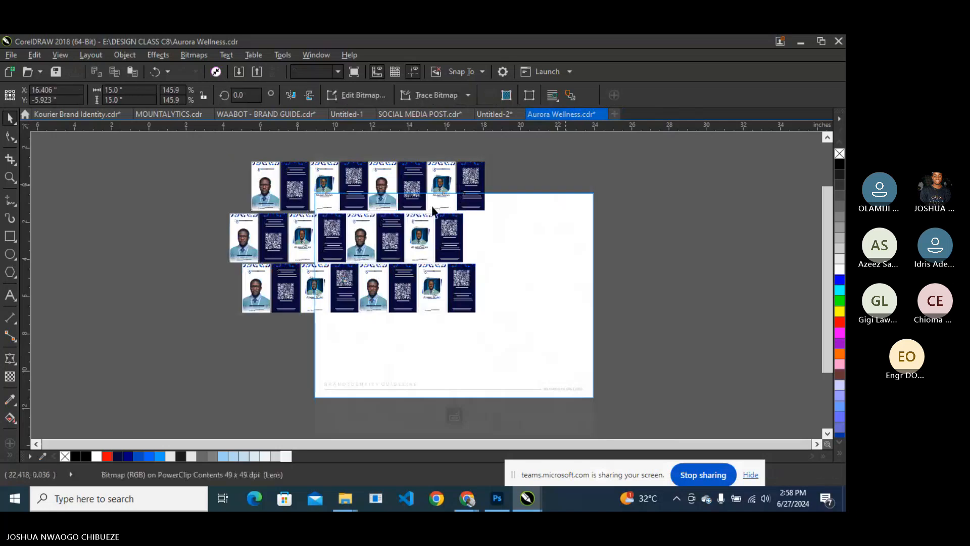
click(421, 235)
click(421, 235)
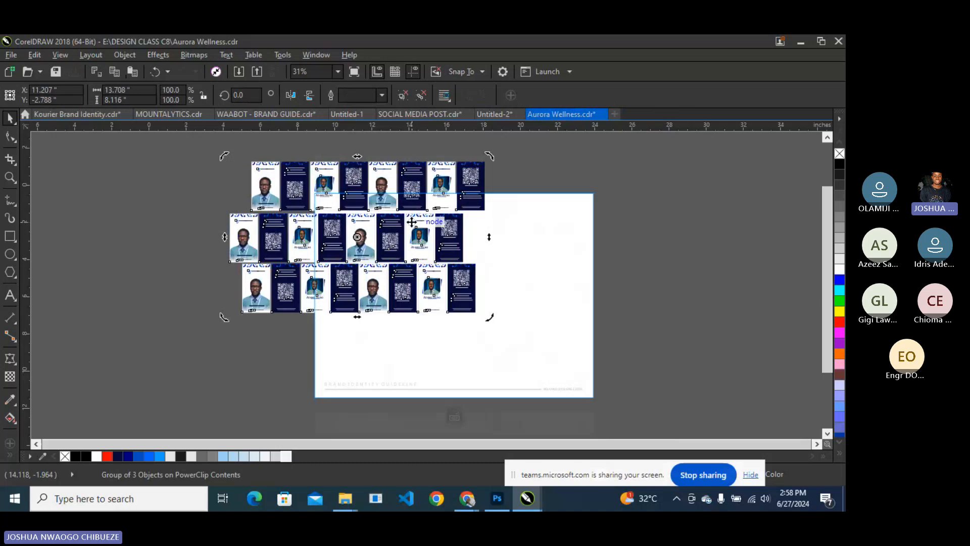
drag(412, 221, 411, 221)
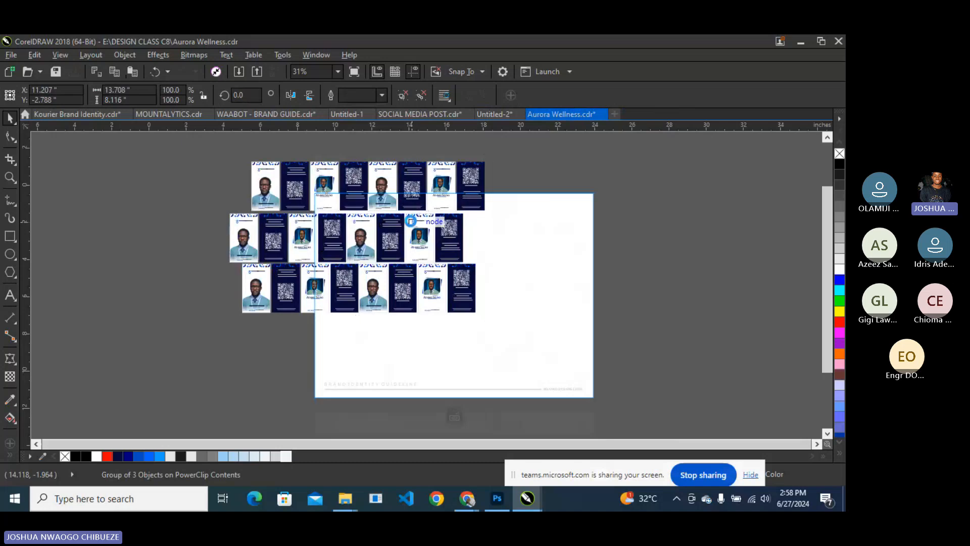
key(p)
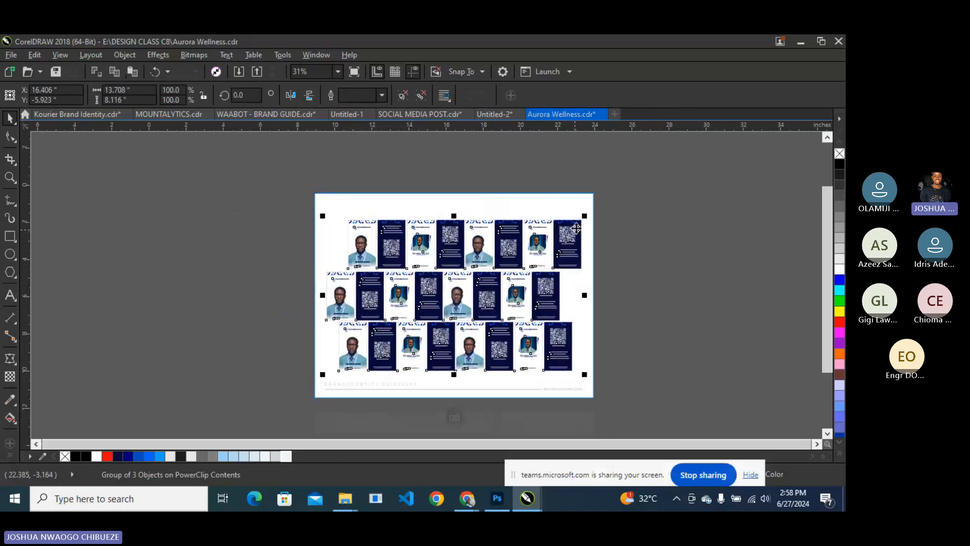
Rotate the ID card group about 13.4 degrees counterclockwise, enlarge it to about 24.4 by 18.9 in to cover the page, and finish editing the PowerClip.
drag(584, 216, 644, 186)
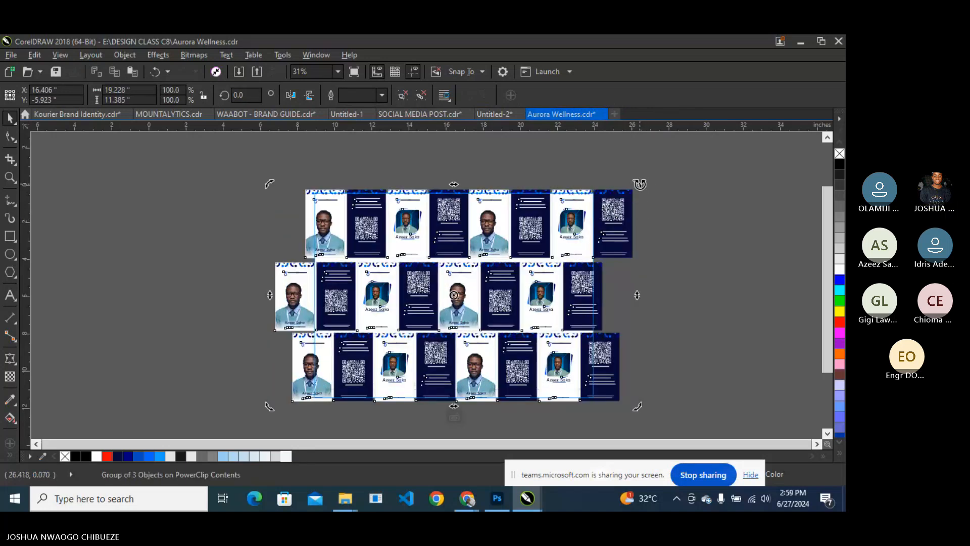
drag(640, 184, 617, 164)
scroll(605, 157, down, 2)
click(577, 194)
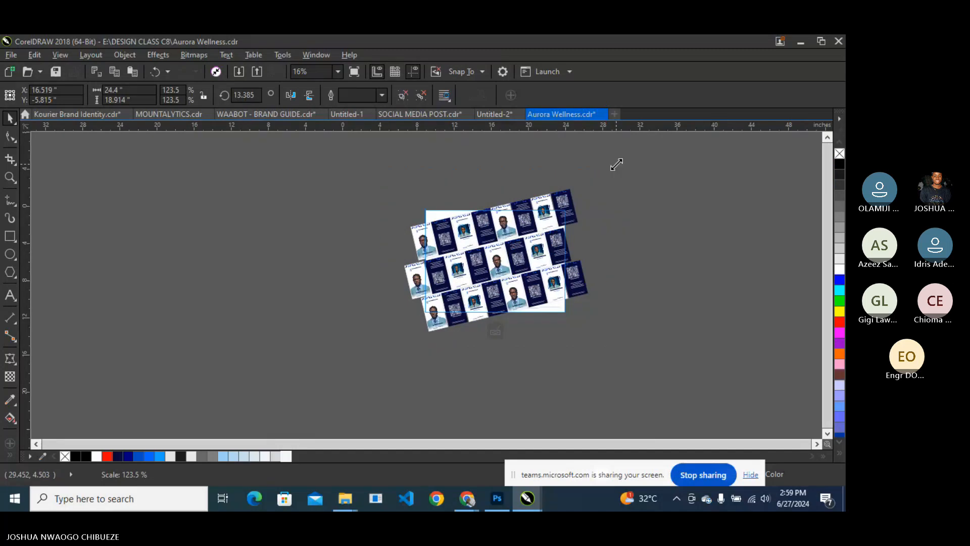
ctrl+click(431, 168)
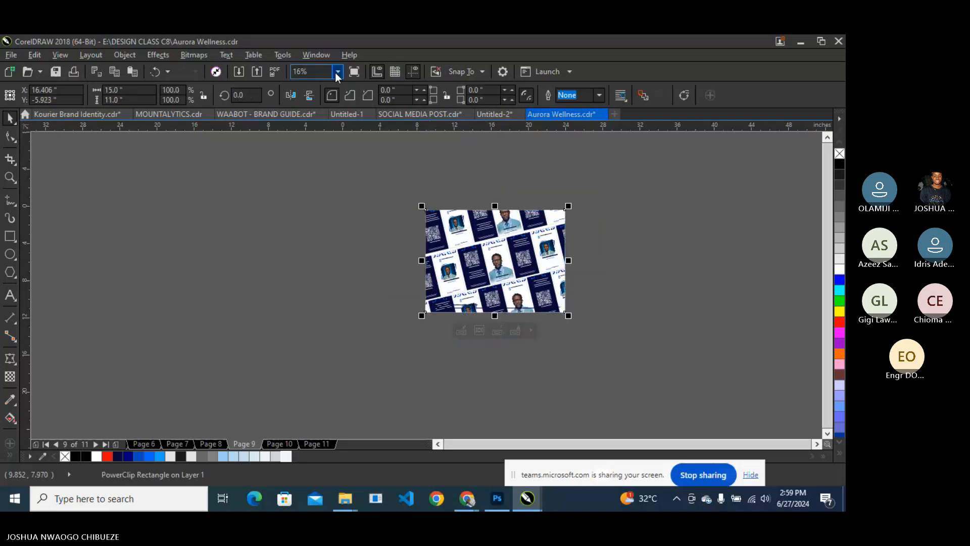
Delete the Brand Identity Guideline footer overlapping the ID card pattern on page 9.
key(F4)
drag(722, 354, 235, 405)
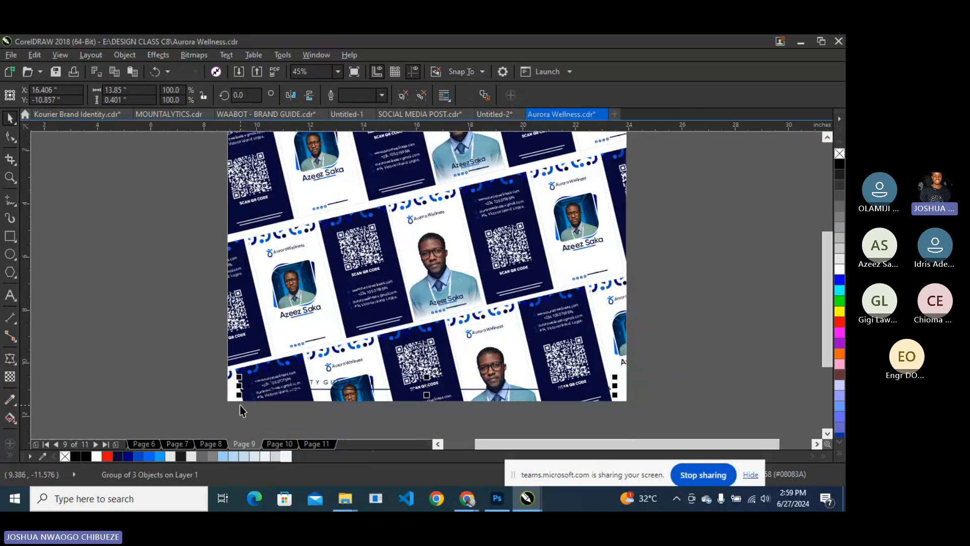
click(241, 410)
click(310, 71)
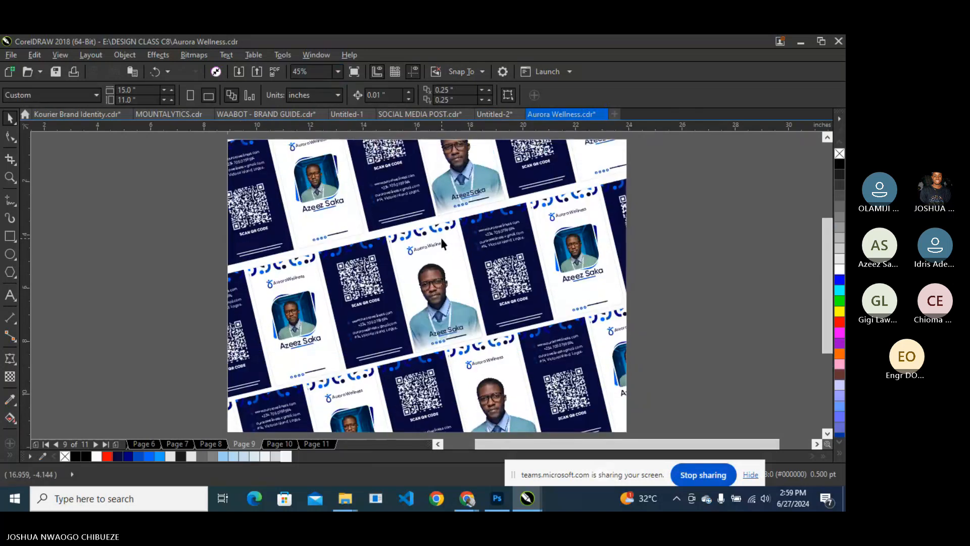
Compare the tilted ID card pattern on page 9 with the business card pattern on page 7, checking the spacing between cards.
scroll(442, 245, down, 2)
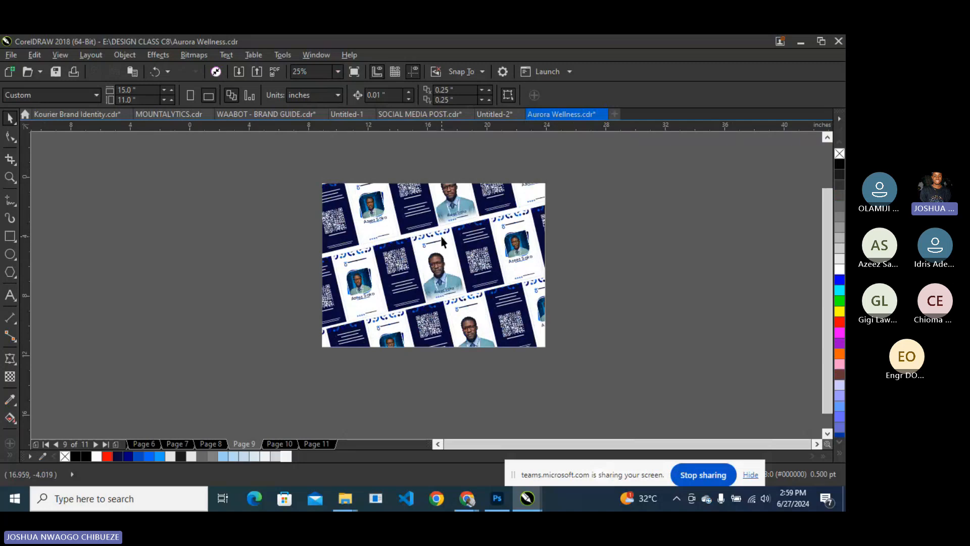
key(Page_Up)
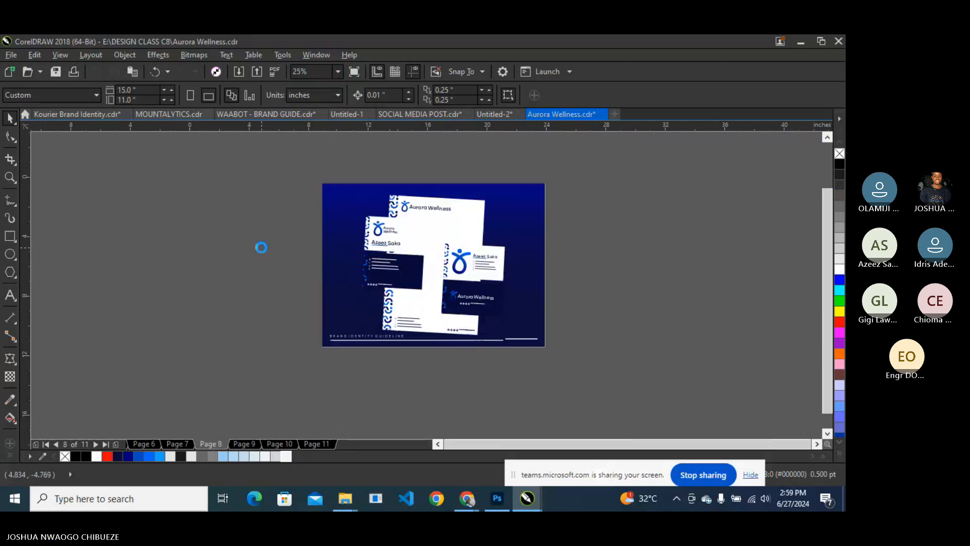
key(Page_Up)
key(Page_Down)
key(Page_Up)
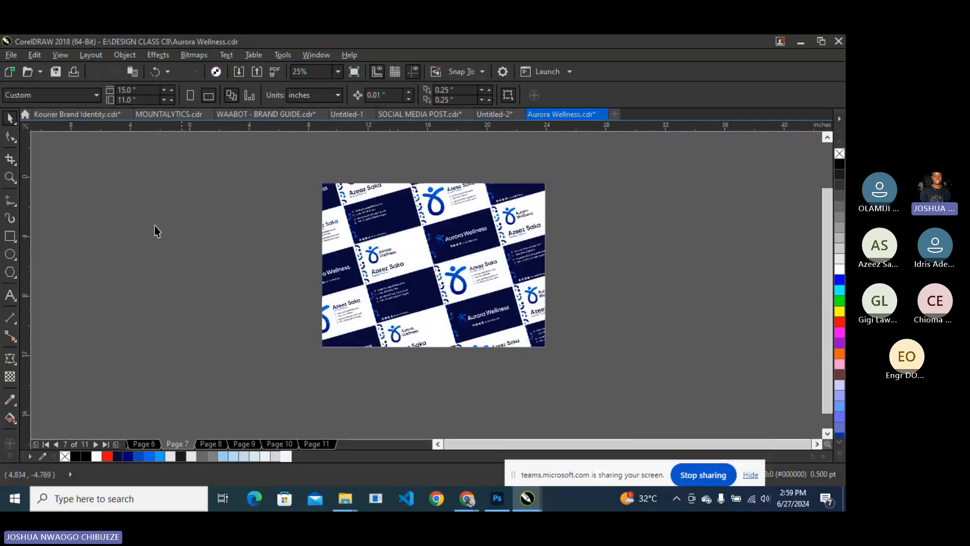
scroll(398, 235, up, 3)
scroll(399, 237, up, 2)
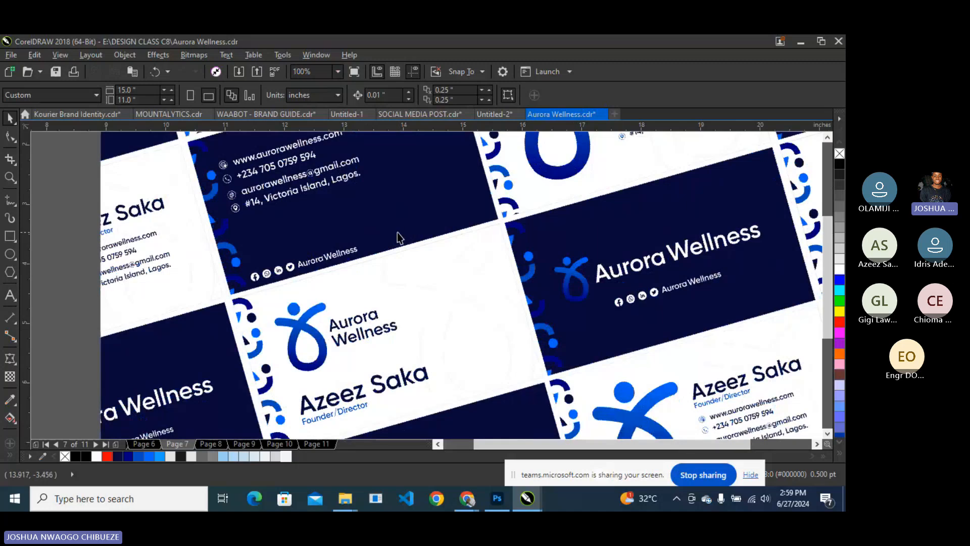
scroll(399, 237, down, 2)
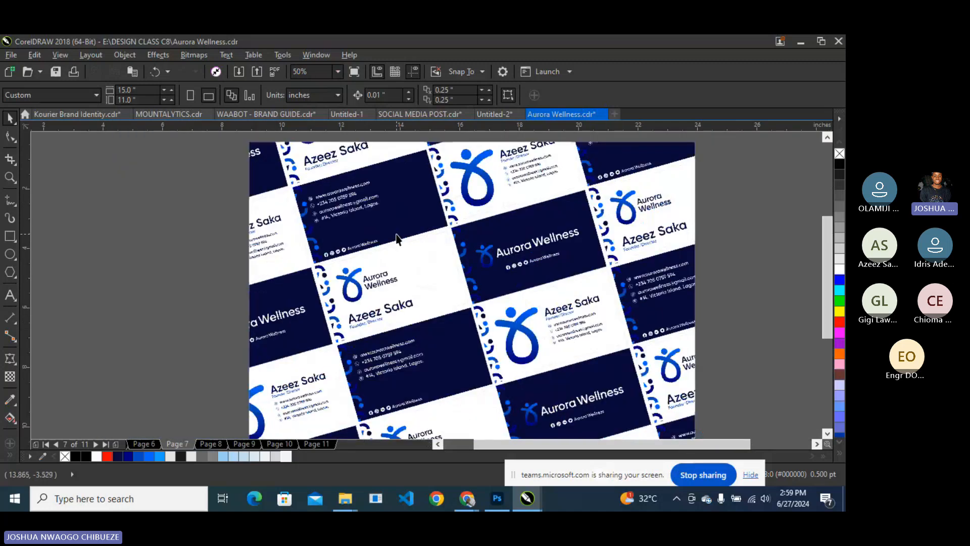
key(Page_Down)
key(Page_Down)
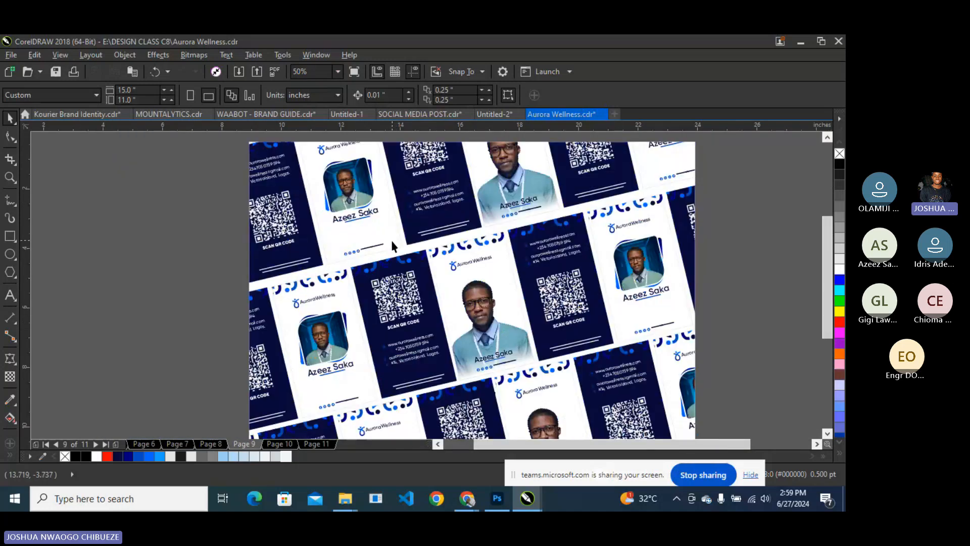
scroll(393, 241, down, 2)
Open page 9's PowerClip contents for editing and ungroup the three rows of ID cards.
click(394, 244)
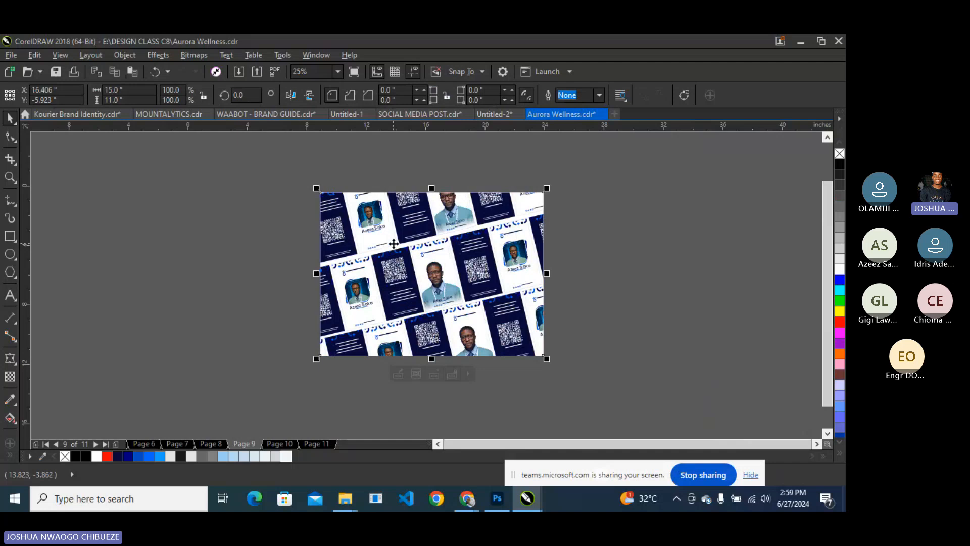
right_click(393, 244)
click(433, 128)
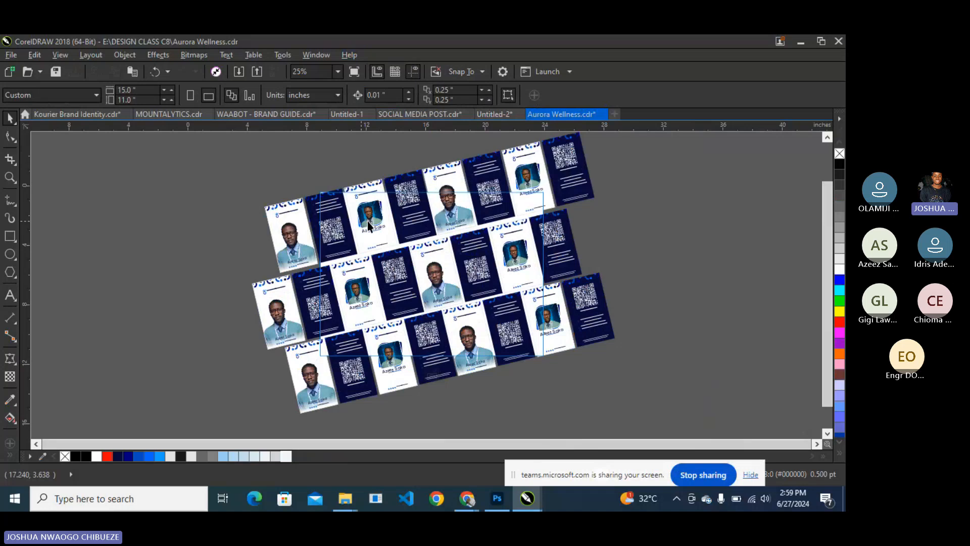
click(284, 217)
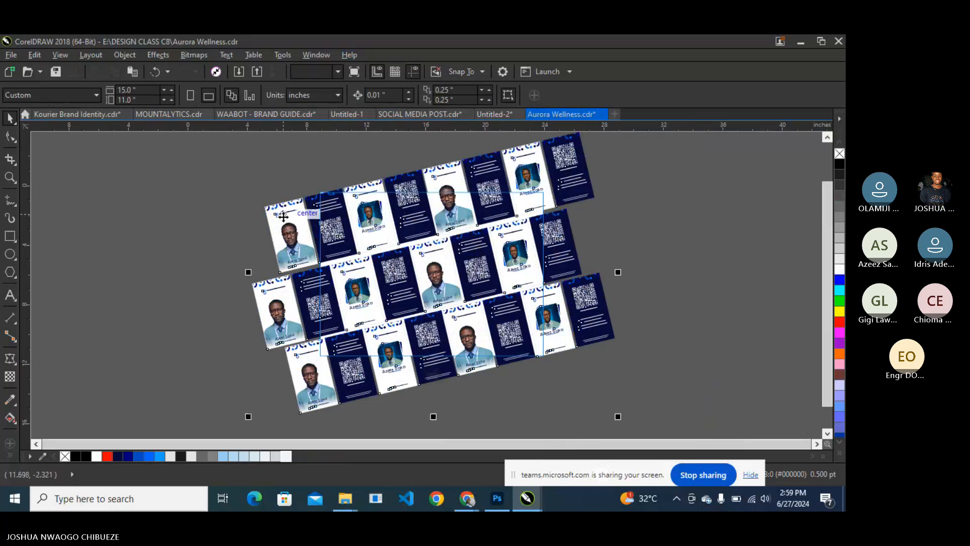
right_click(273, 210)
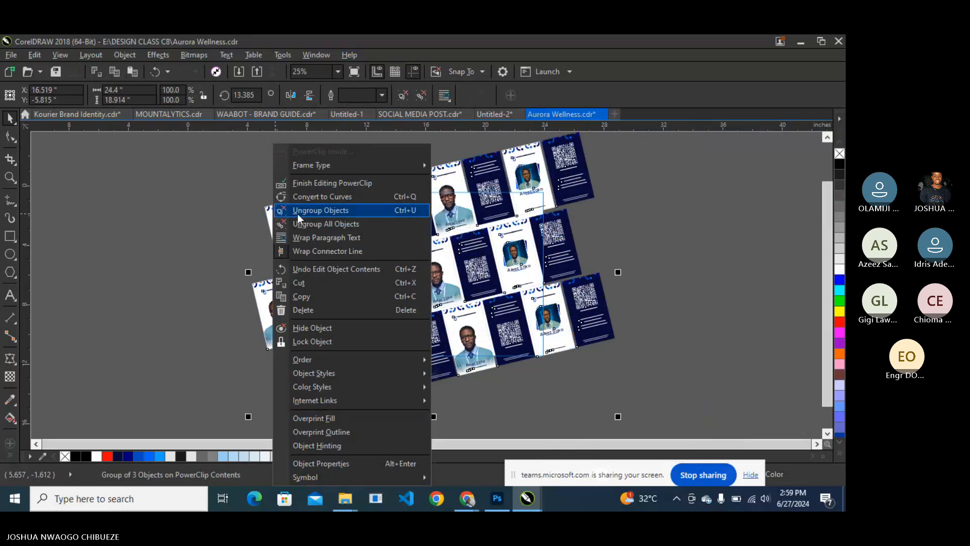
click(298, 210)
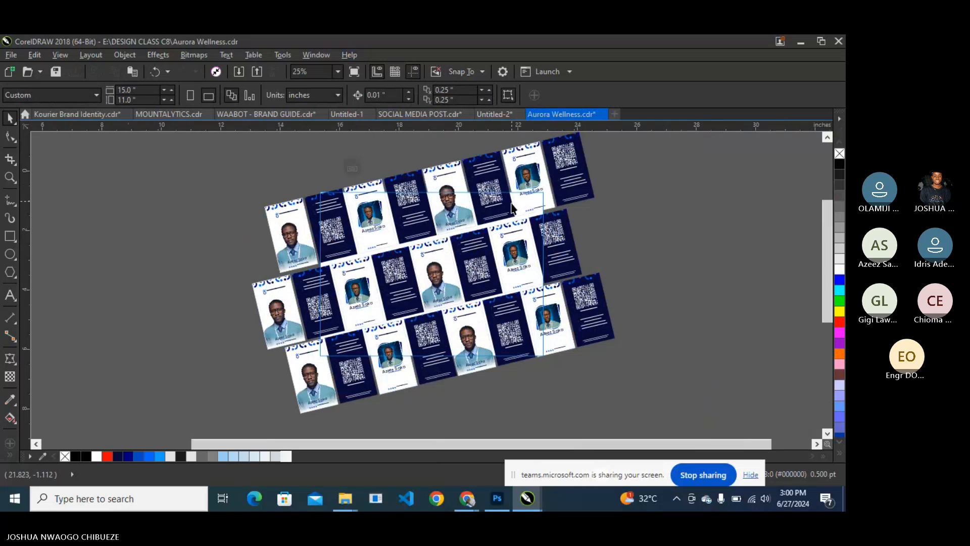
Move the top row of ID cards slightly down to narrow the gap to the middle row, and finish editing the PowerClip.
scroll(526, 209, up, 1)
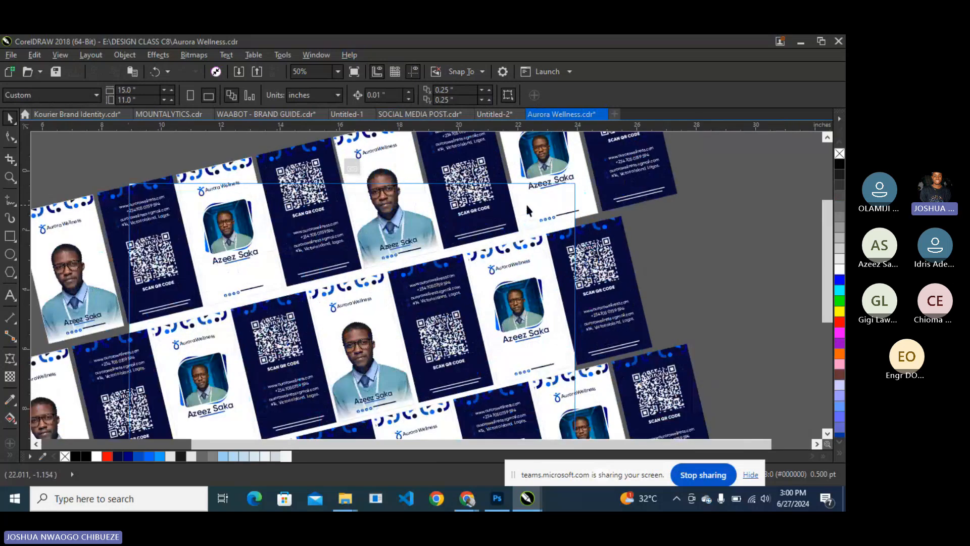
scroll(527, 209, up, 2)
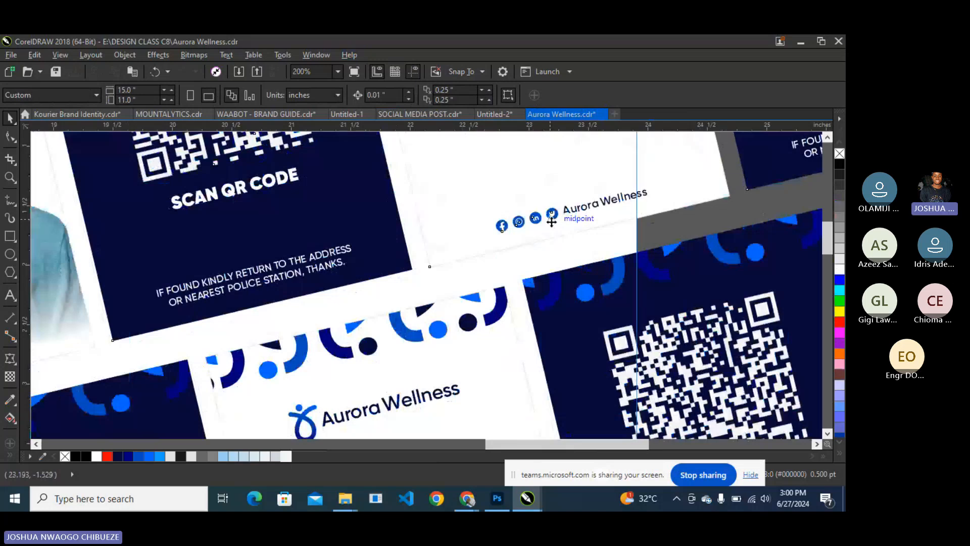
drag(551, 221, 556, 236)
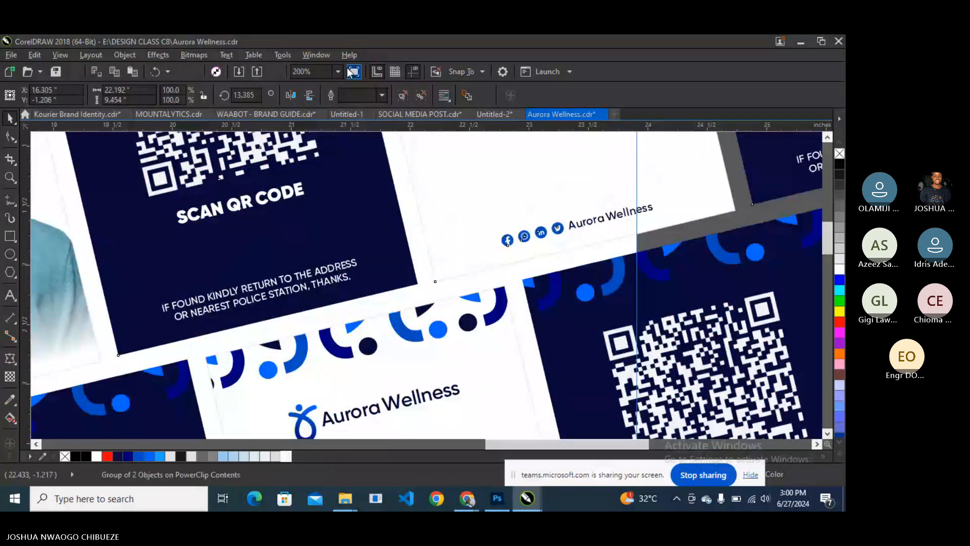
click(352, 72)
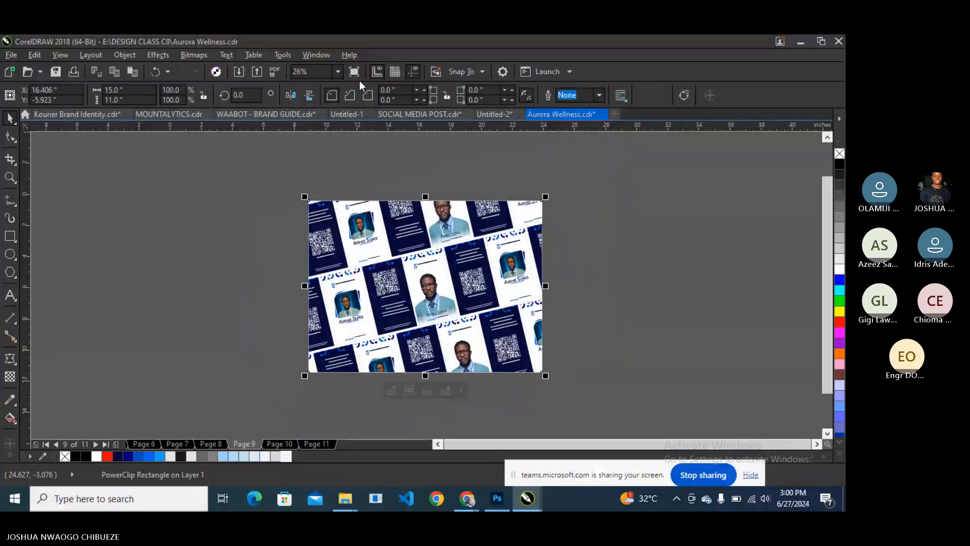
Review page 9's ID card pattern against page 8's stationery layout, and open page 10.
click(338, 72)
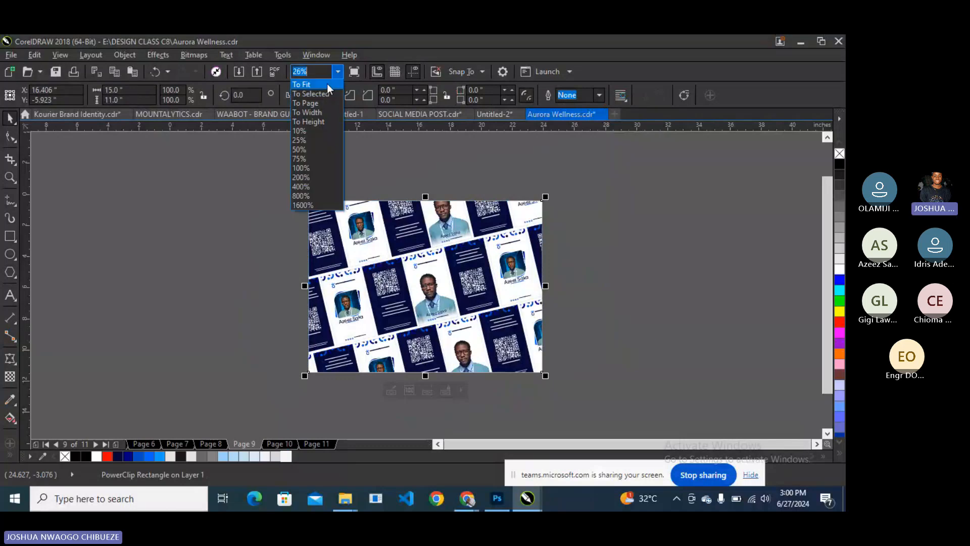
click(328, 85)
click(661, 198)
key(Page_Up)
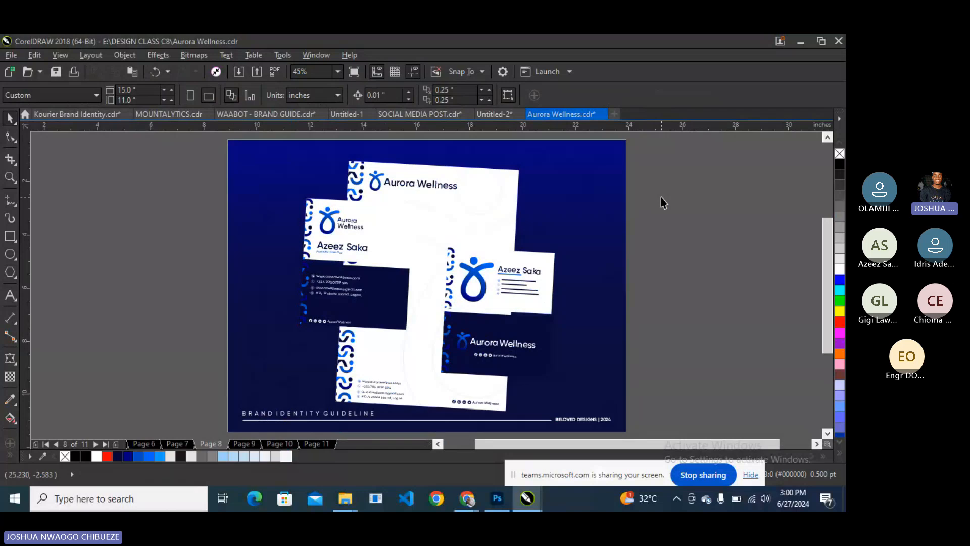
key(Page_Down)
key(Page_Up)
key(Page_Down)
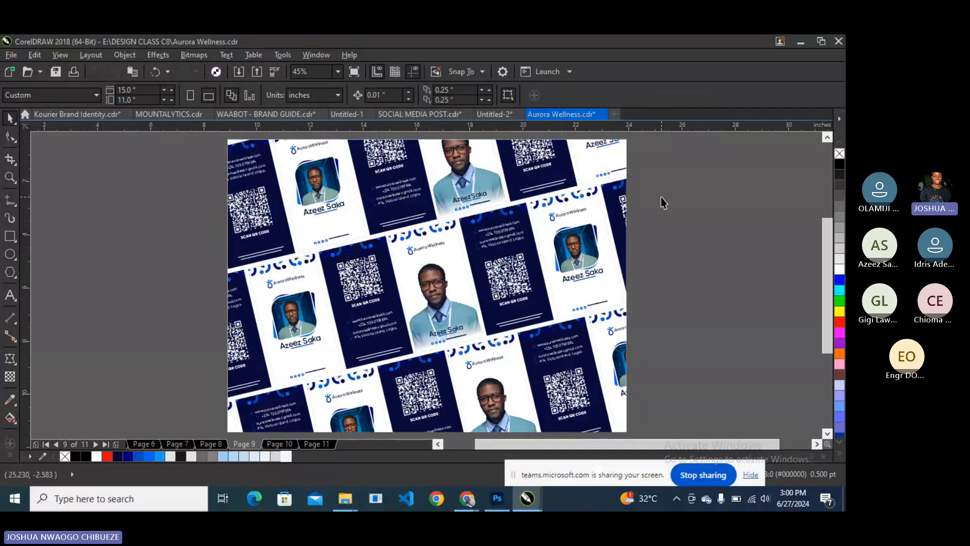
key(Page_Down)
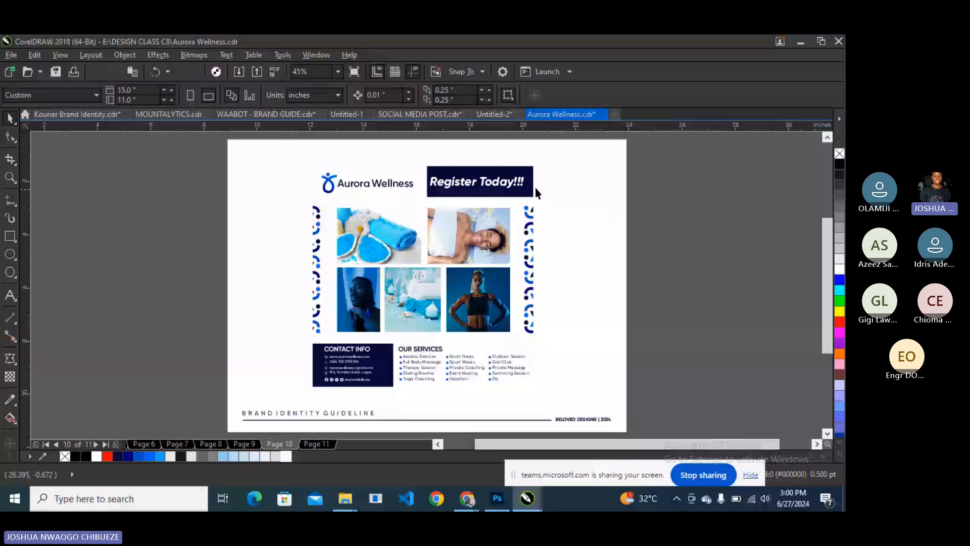
Nudge the grouped Aurora Wellness logo and "Register Today!!!" heading slightly right on page 10's flyer.
key(ctrl+a)
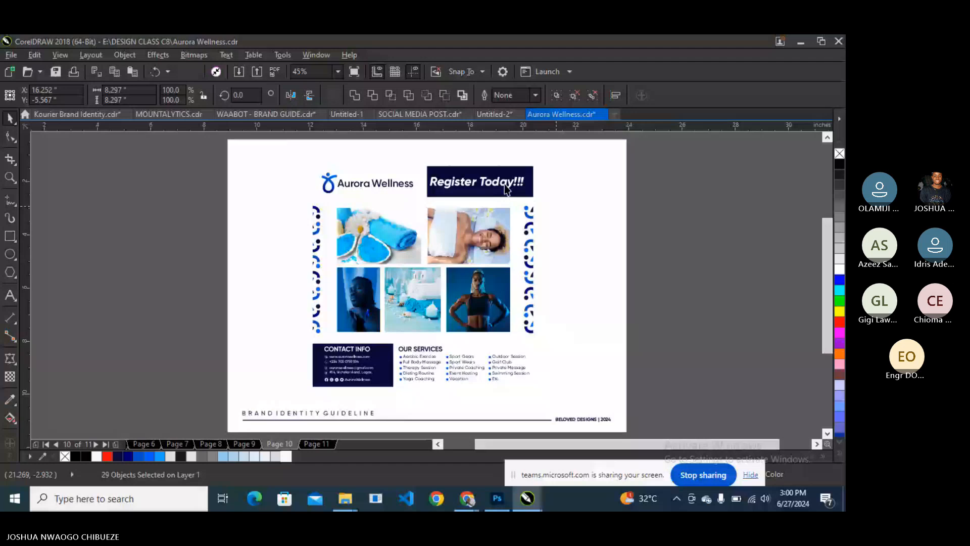
click(521, 183)
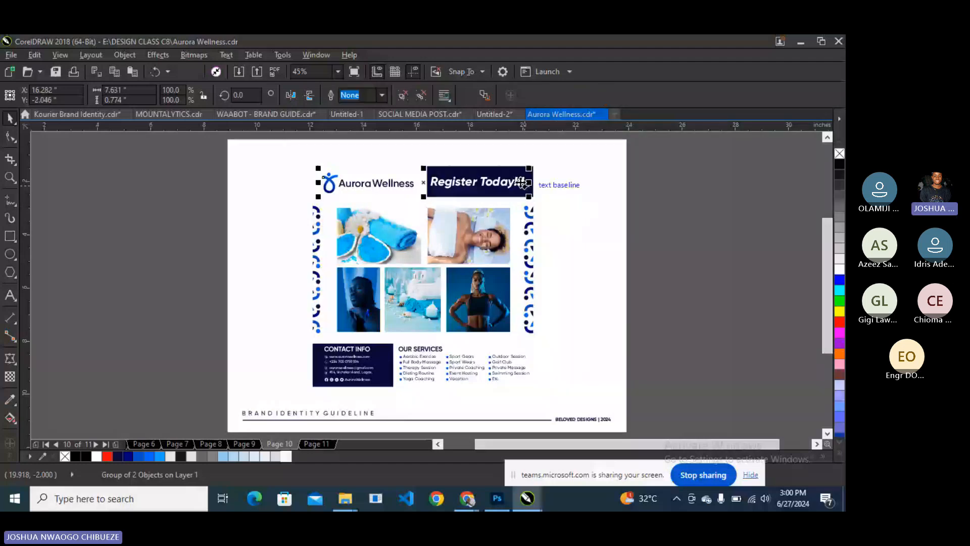
click(690, 159)
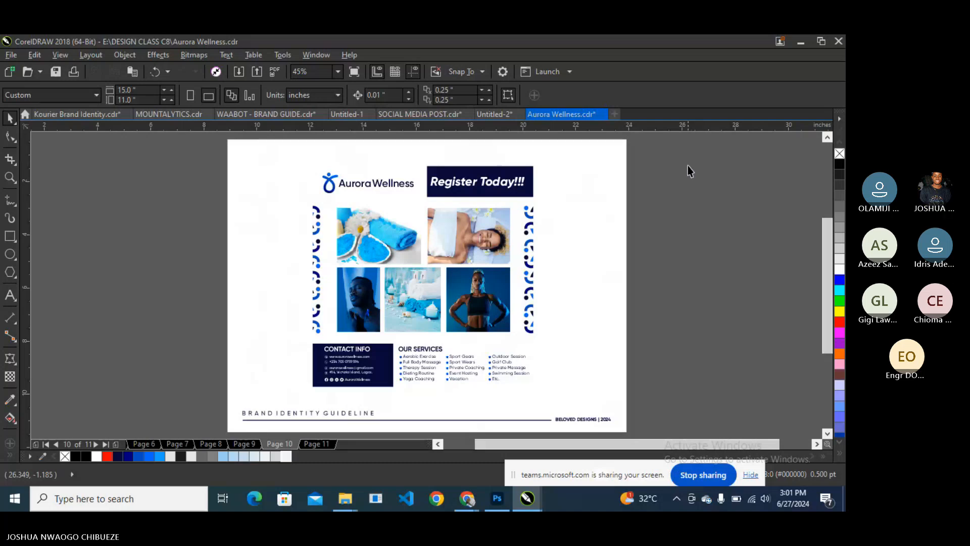
Preview the guideline full screen and page through the business card, stationery, ID card and flyer layouts.
click(354, 73)
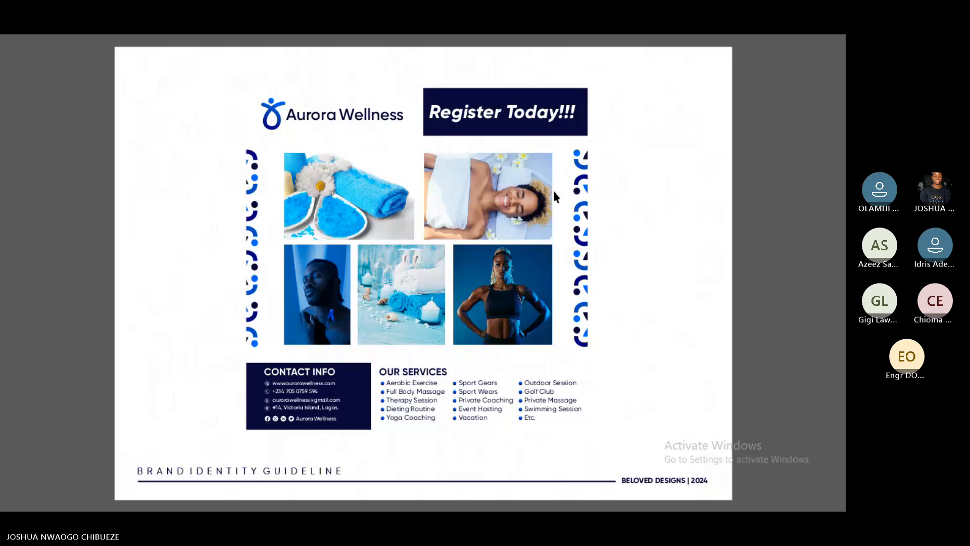
key(Right)
key(Right)
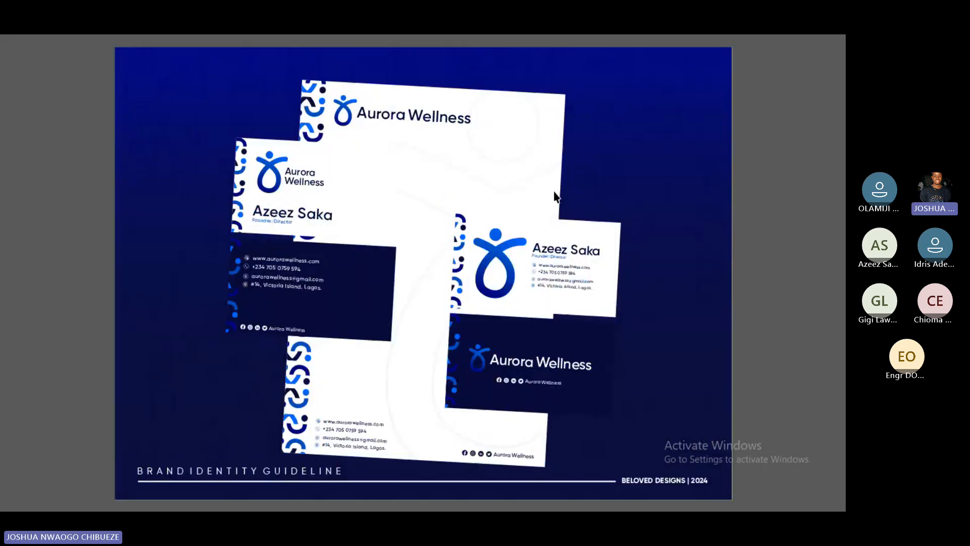
key(Right)
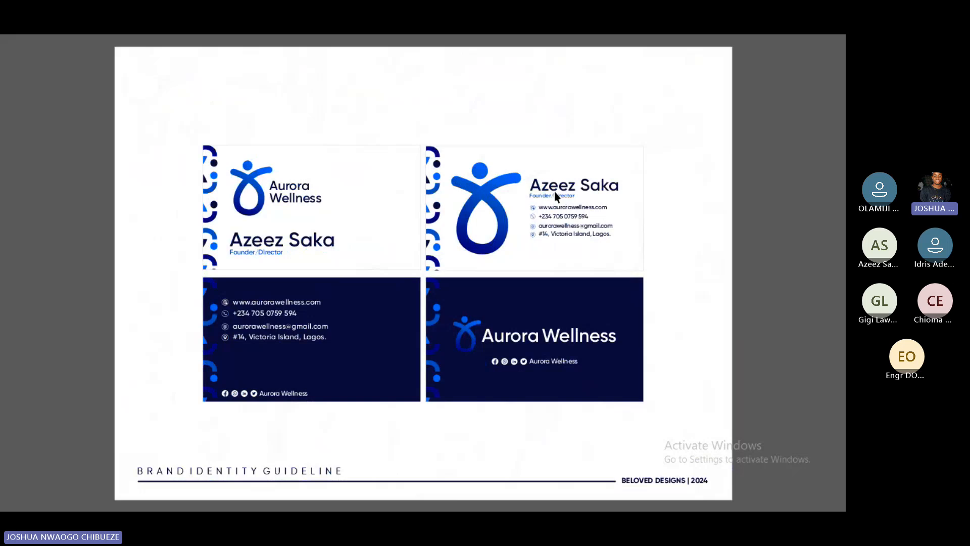
key(Right)
key(Right)
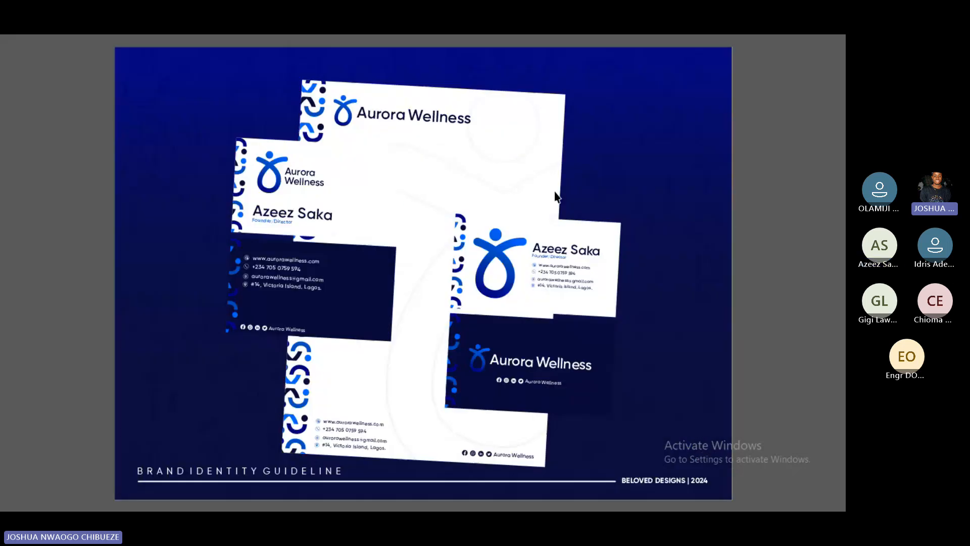
key(Right)
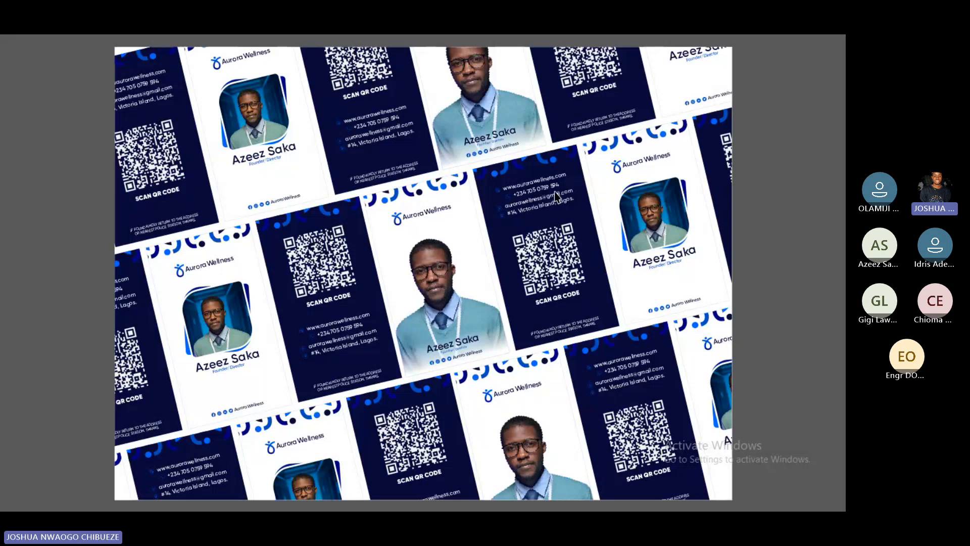
key(Right)
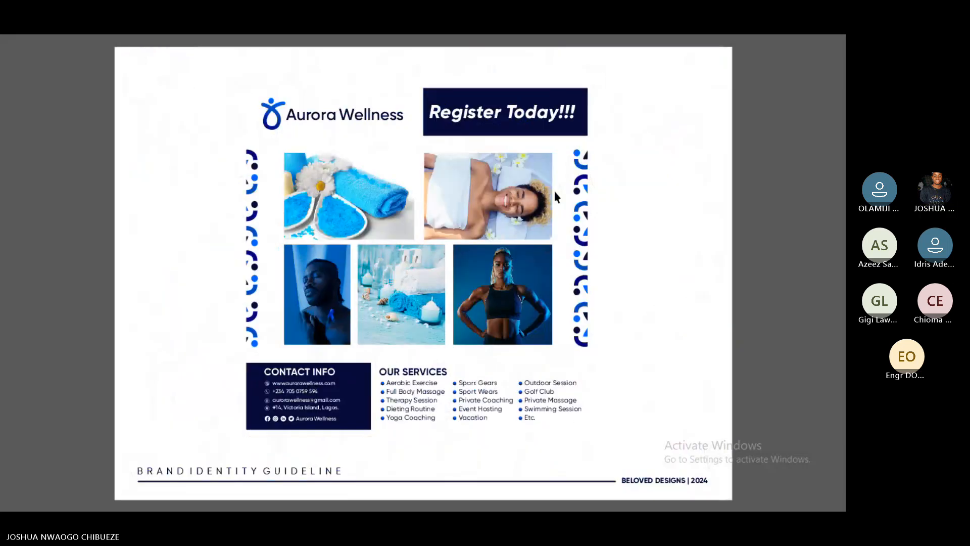
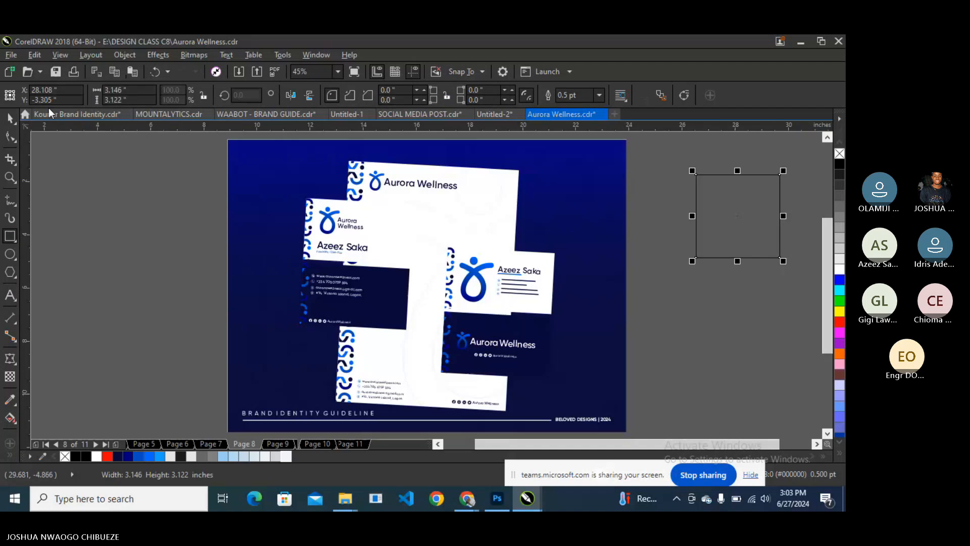
click(10, 118)
click(40, 57)
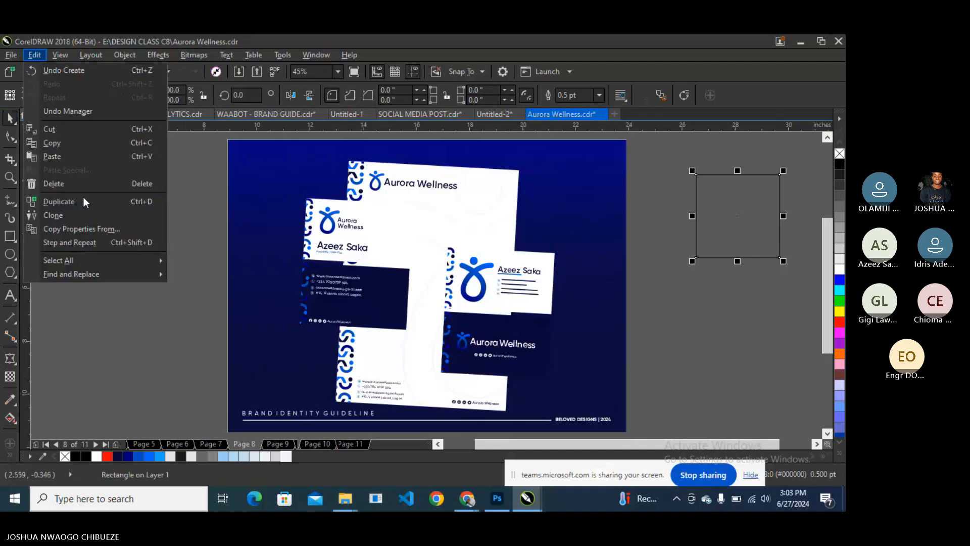
click(89, 237)
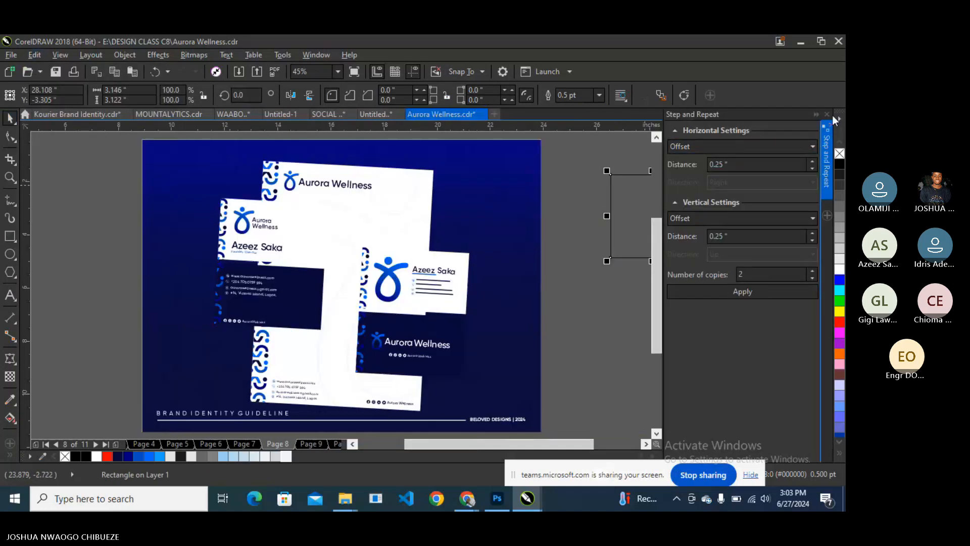
click(829, 115)
Copy the blue gradient fill from page 8's background onto the square beside the page.
click(34, 54)
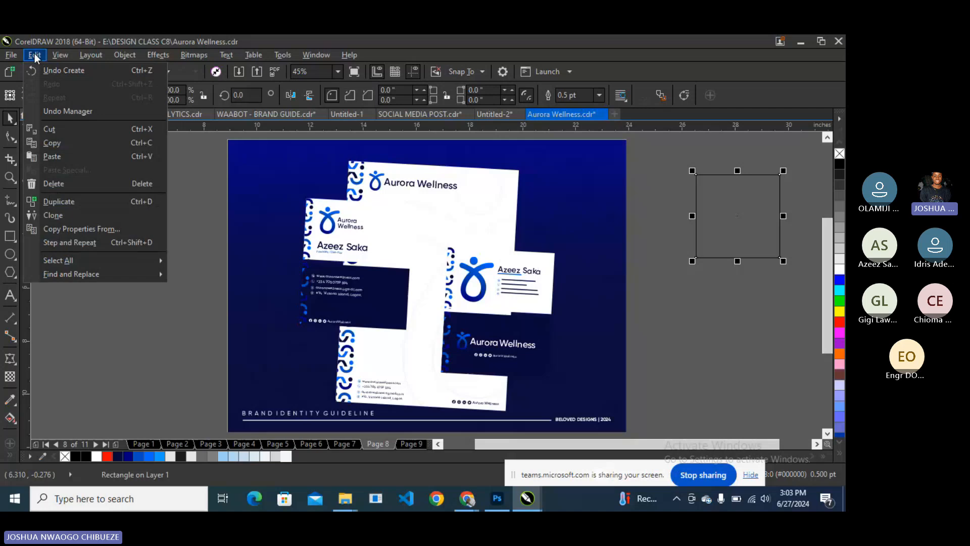
click(50, 226)
click(444, 286)
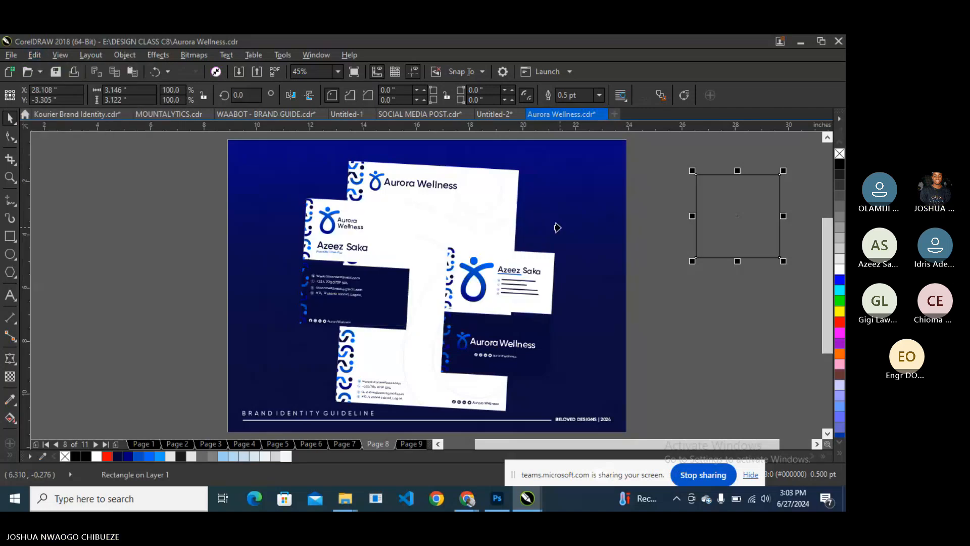
click(574, 235)
Copy the blue gradient fill from the square beside the page onto page 10's background rectangle.
key(Page_Down)
key(Page_Down)
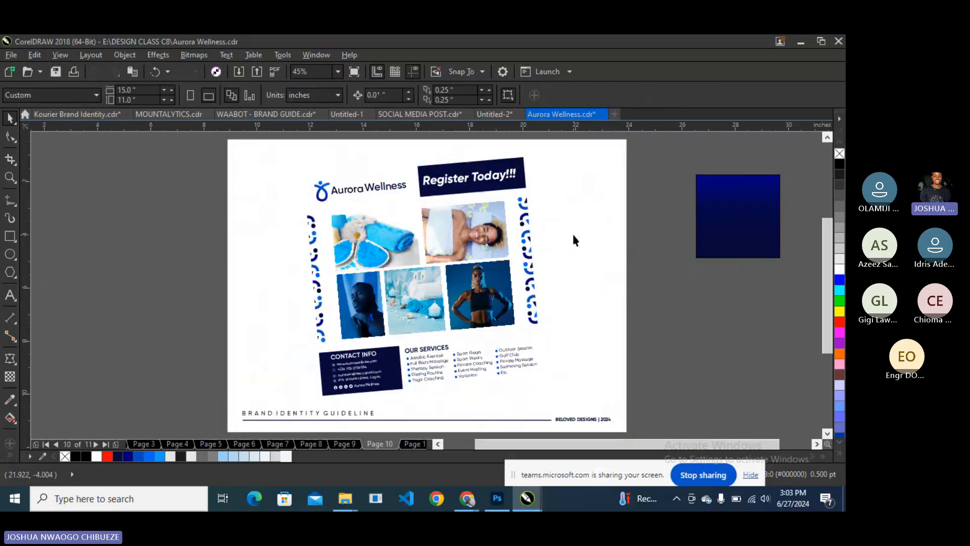
click(585, 176)
click(34, 55)
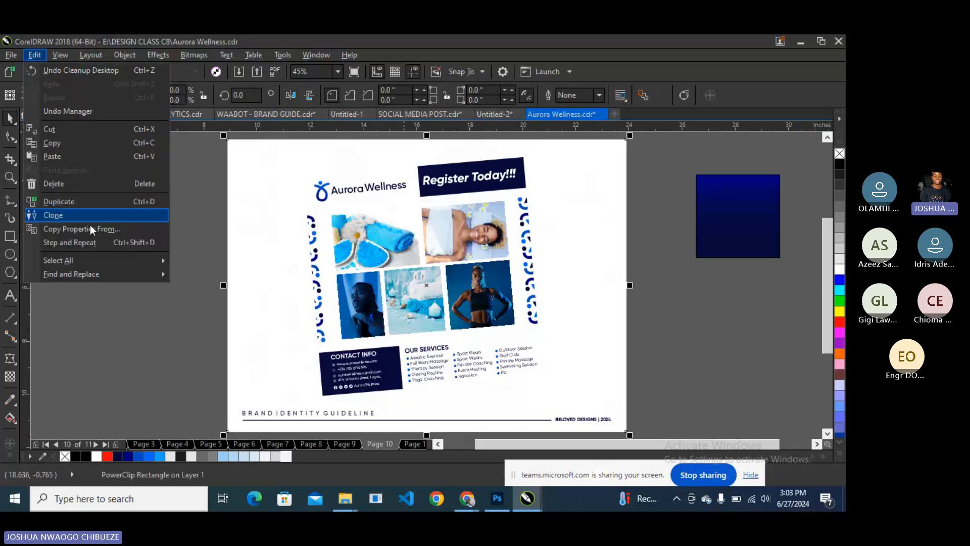
click(90, 223)
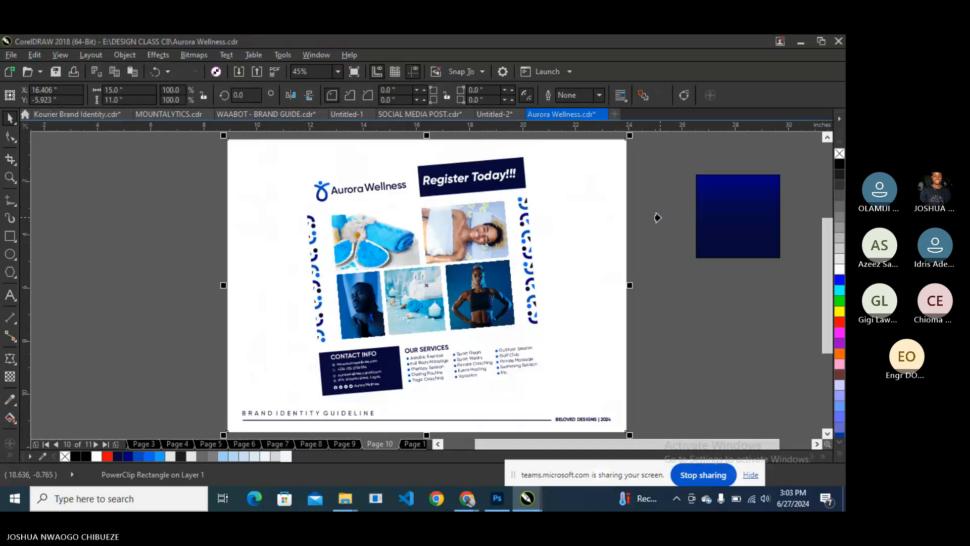
click(716, 217)
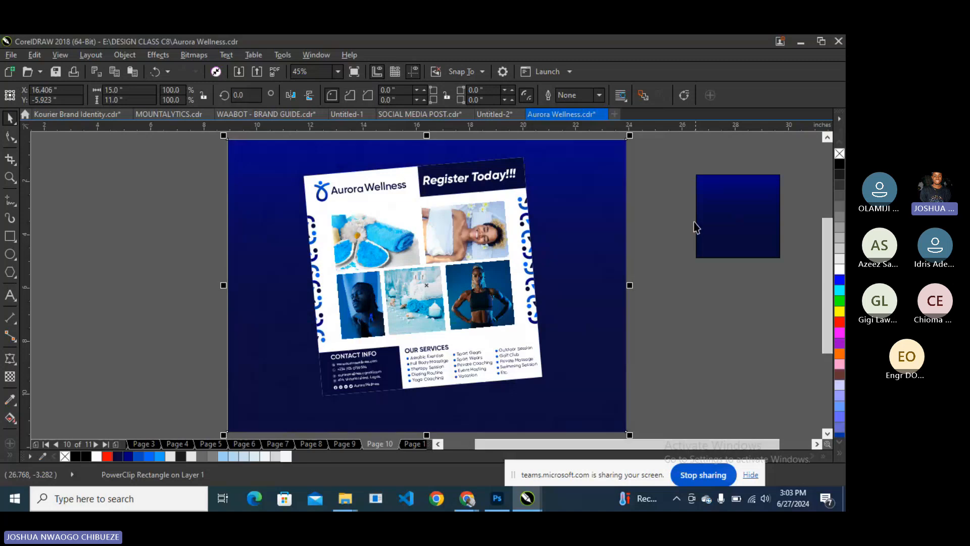
Fill the Brand Identity Guideline footer group on page 10 with white.
drag(684, 378, 198, 429)
click(840, 268)
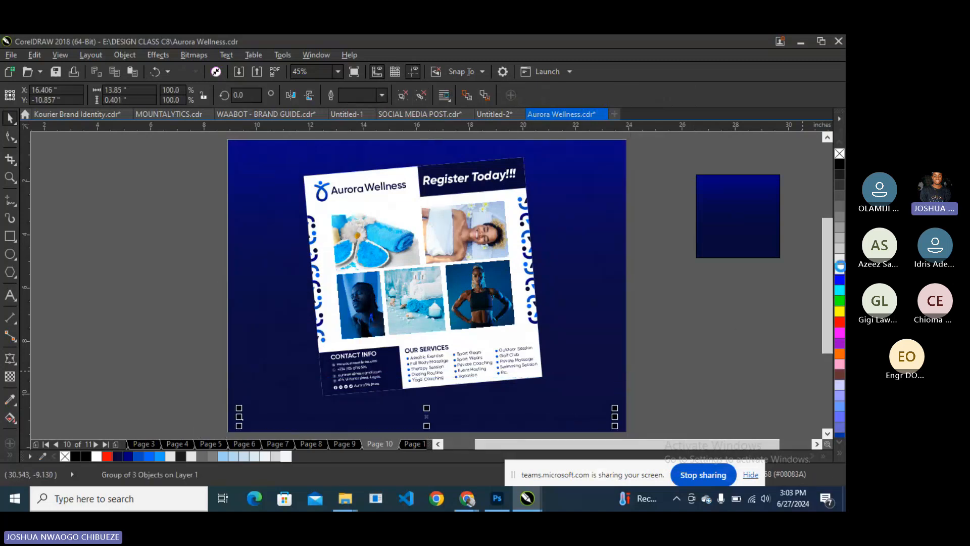
click(675, 374)
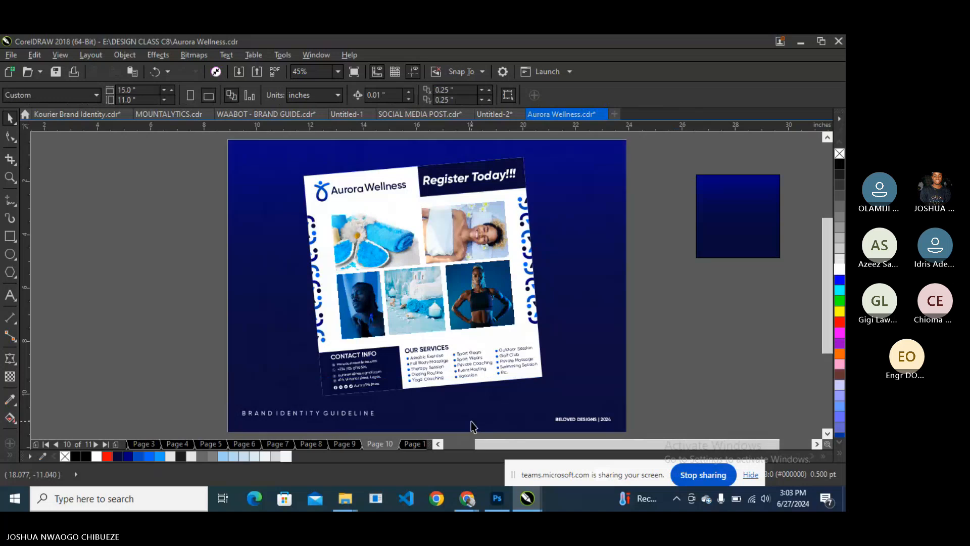
Ungroup page 10's footer and give its thin horizontal line a white outline.
click(471, 422)
right_click(500, 420)
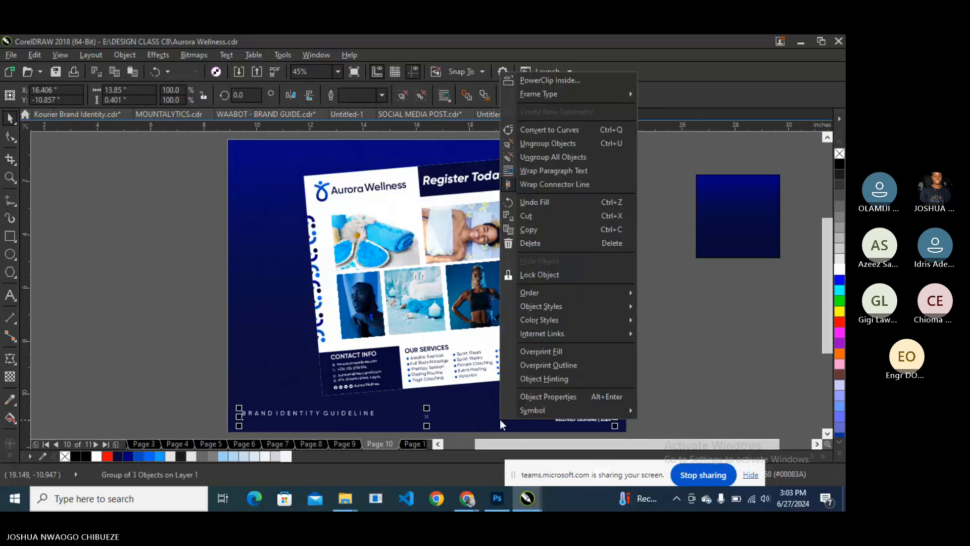
click(556, 146)
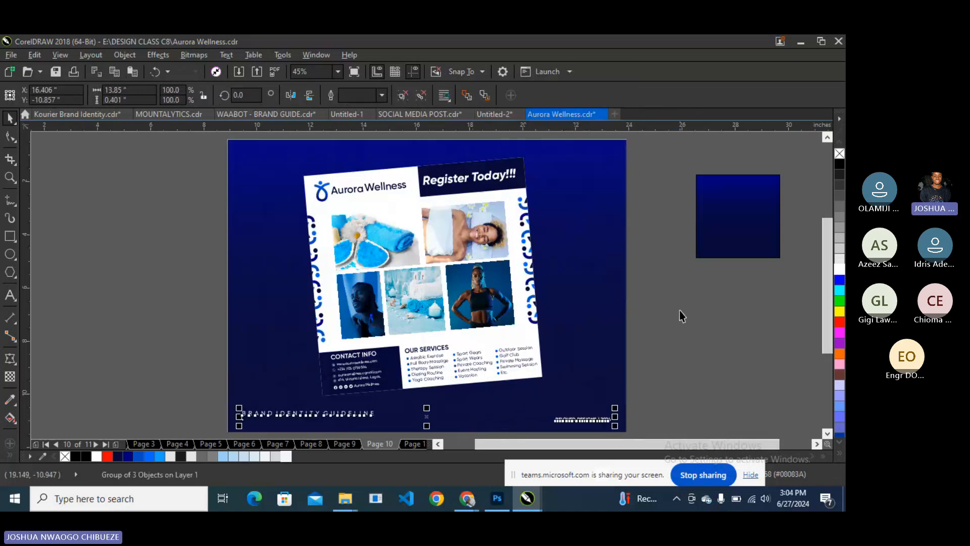
click(541, 420)
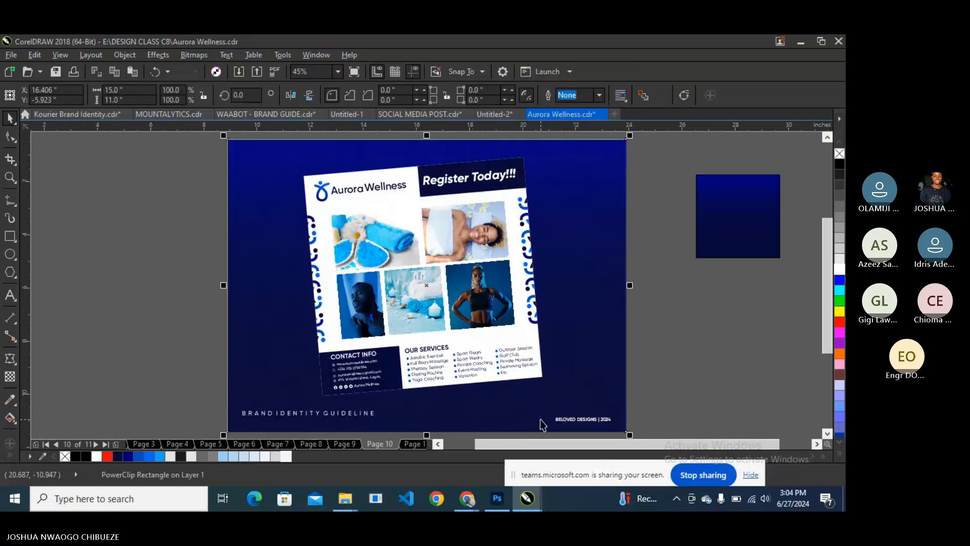
right_click(840, 269)
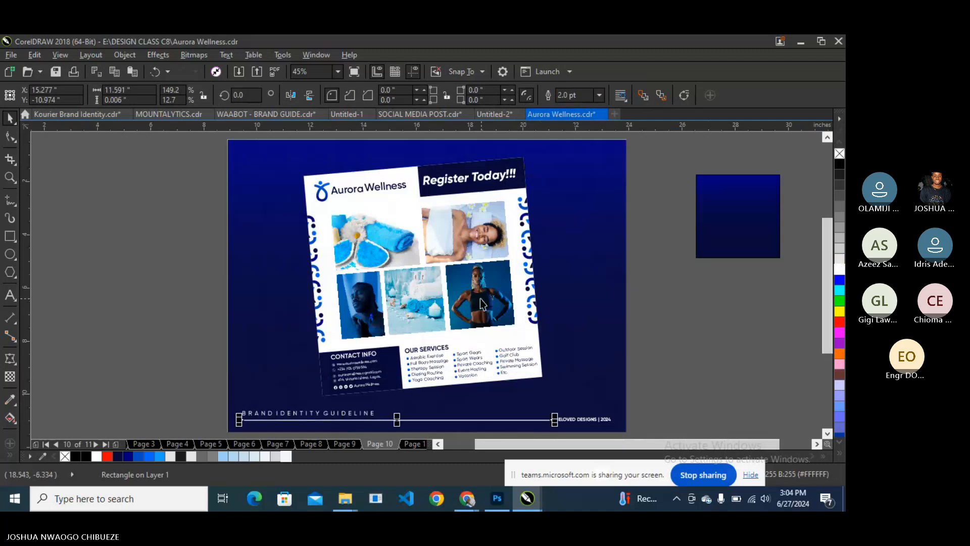
Mirror page 10's gradient background vertically.
click(576, 233)
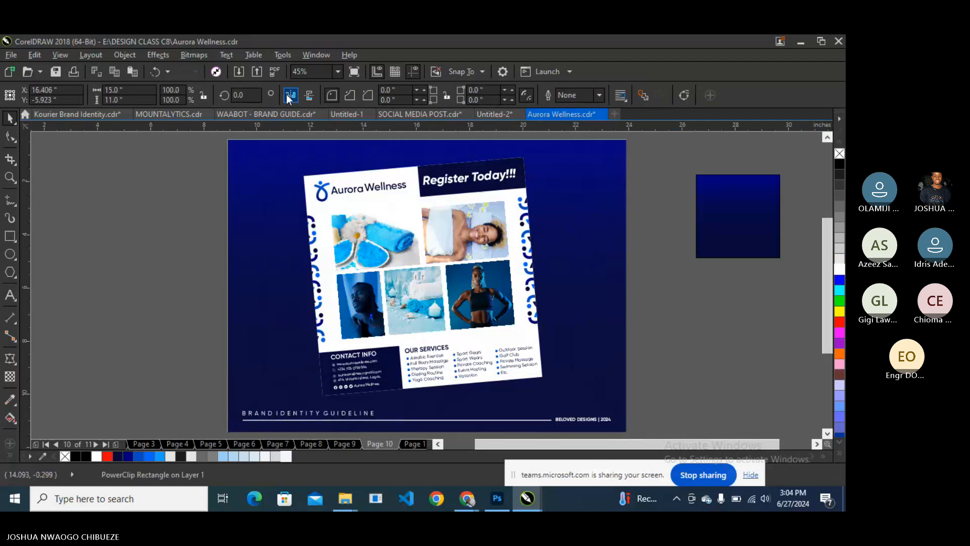
click(309, 96)
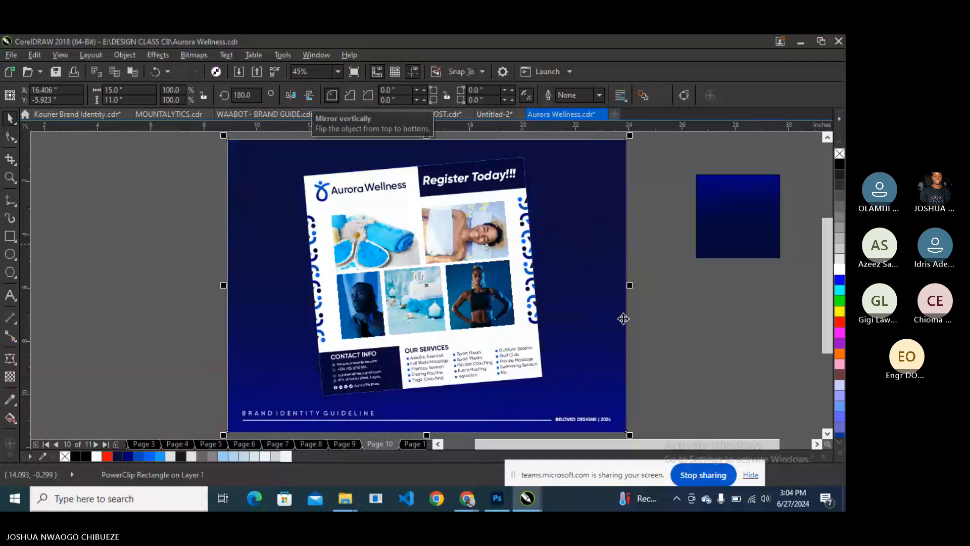
click(652, 324)
Enlarge the flyer group on page 10 to about 9.14 inches square and duplicate it 0.25 inch up and right.
click(511, 336)
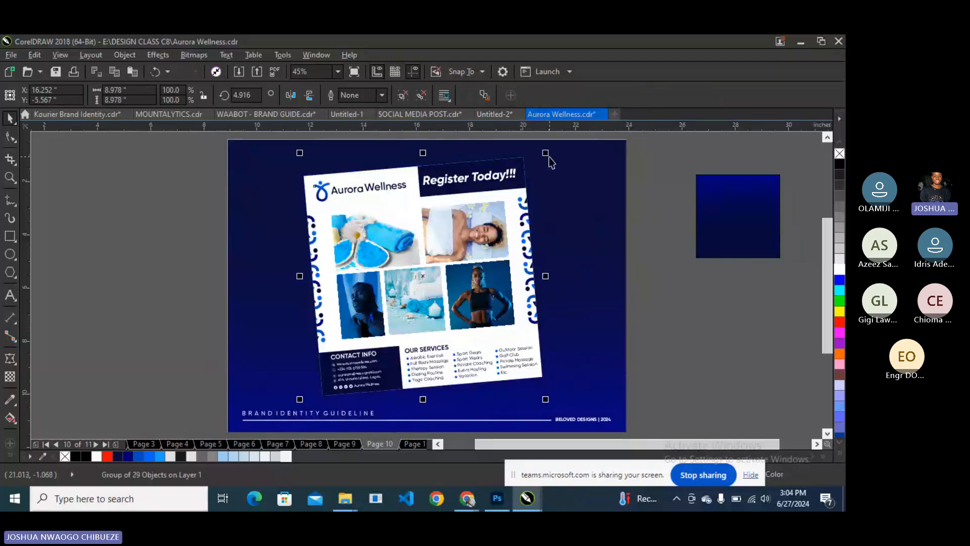
drag(547, 153, 555, 151)
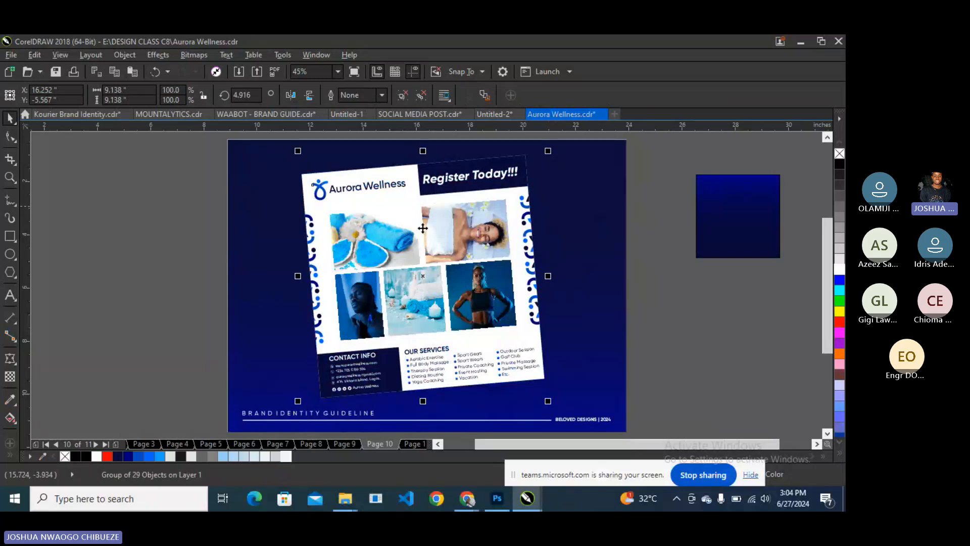
click(431, 252)
drag(430, 252, 437, 245)
Rotate the duplicate flyer clockwise to about 359.16° and move it to about X 16.13, Y -5.45 inches.
click(436, 246)
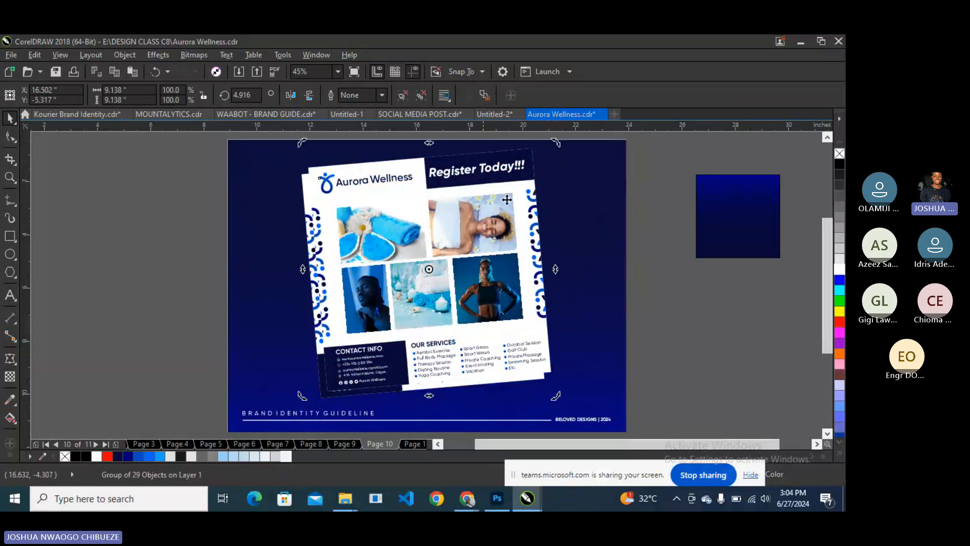
drag(557, 146, 566, 159)
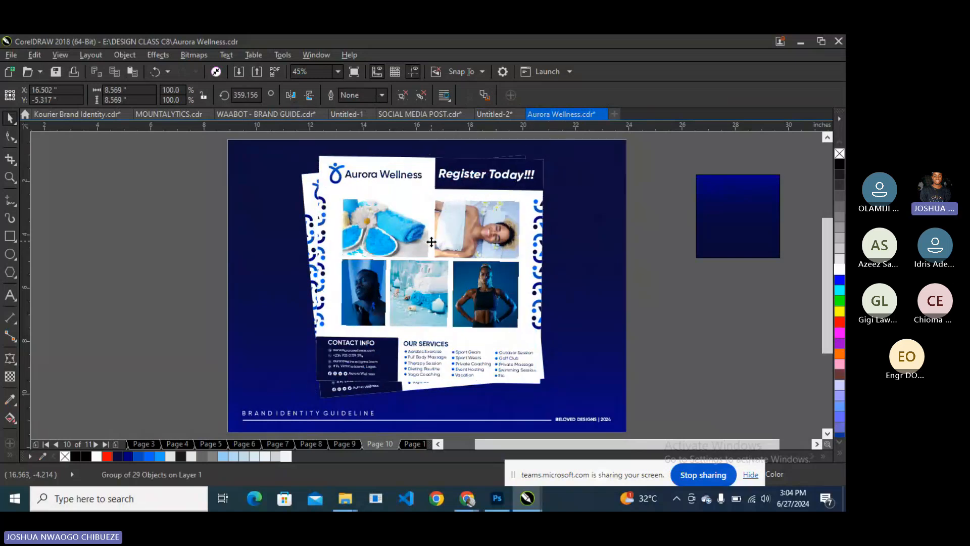
drag(428, 244, 416, 245)
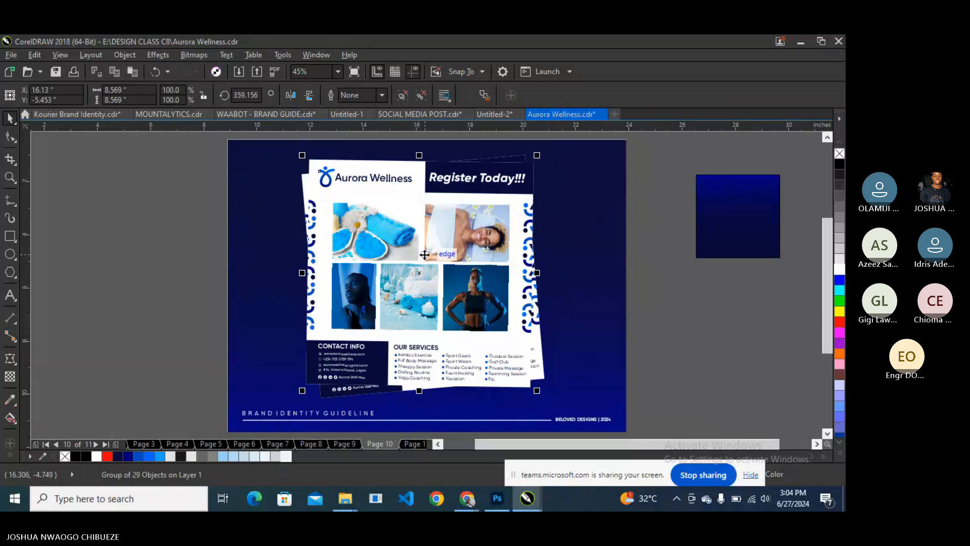
Rotate the front flyer copy on page 10 clockwise to about 355.91°.
click(419, 272)
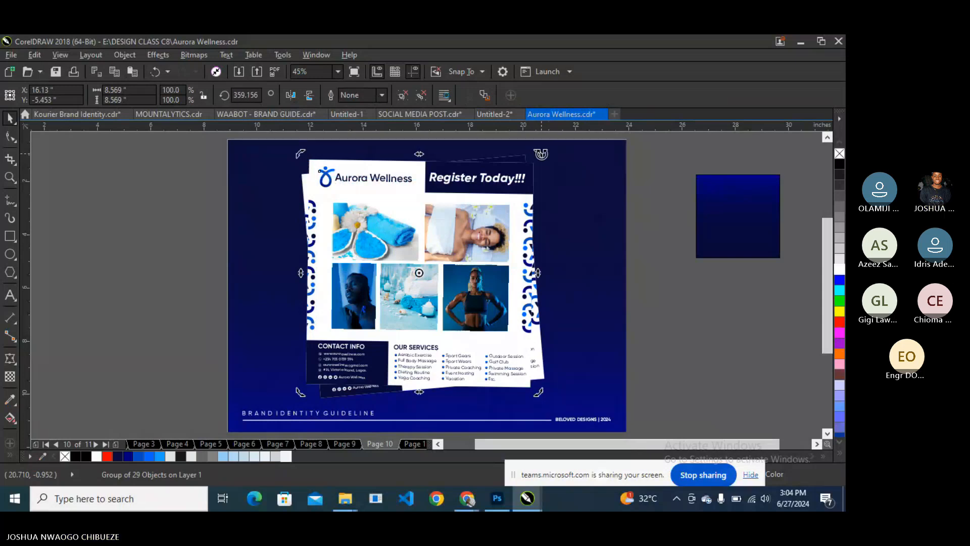
drag(541, 154, 556, 167)
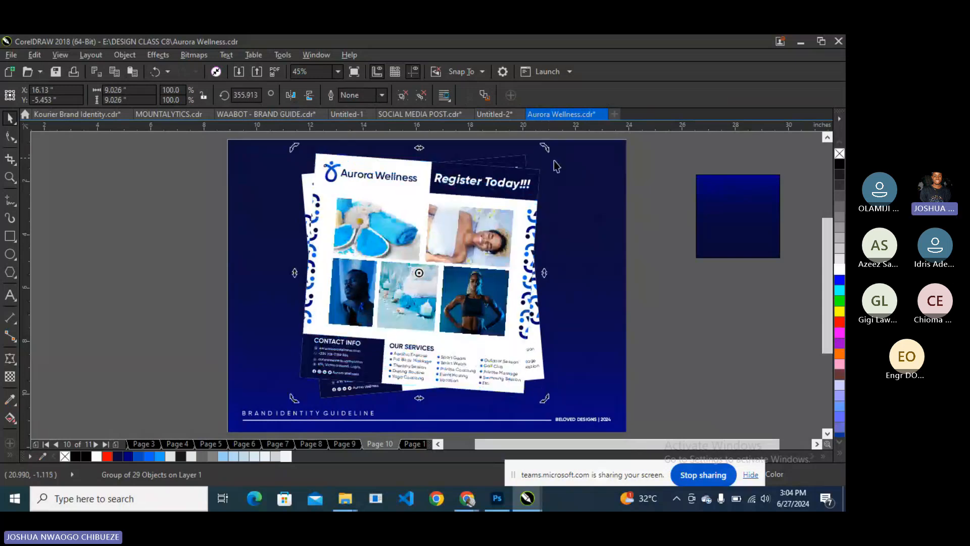
Replace the blue gradient of page 10's background rectangle with a plain white fill.
click(557, 167)
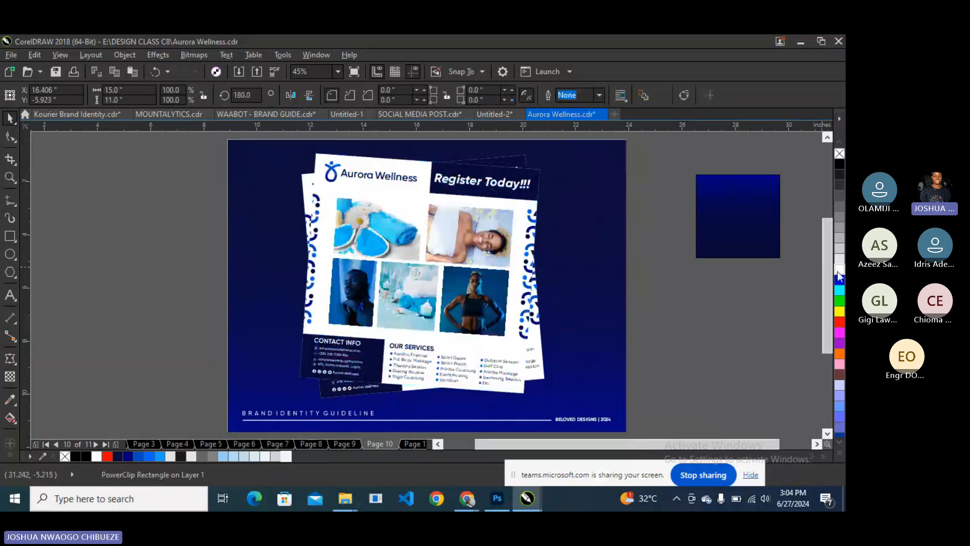
click(839, 271)
click(685, 332)
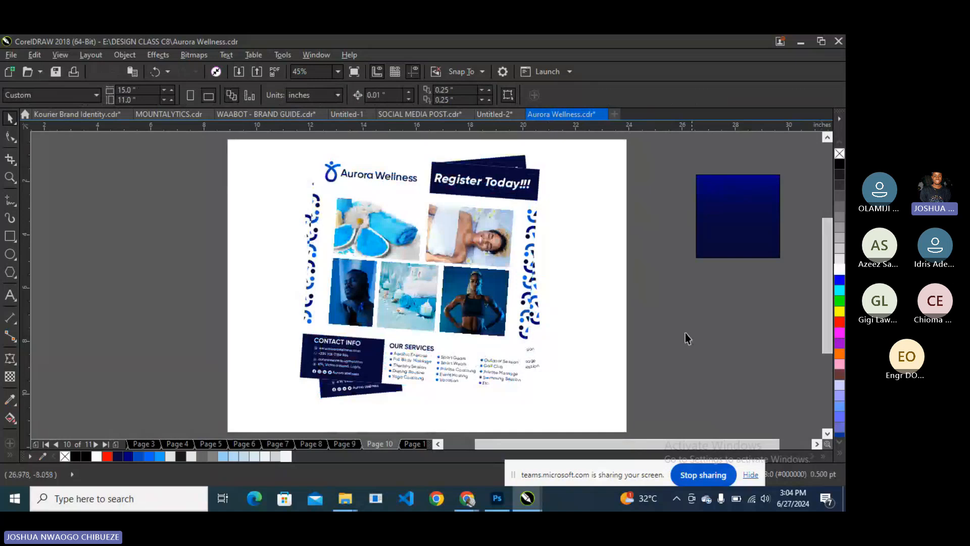
Select both tilted flyer copies and scale them down together around their centre to about 8.84 inches wide.
click(473, 273)
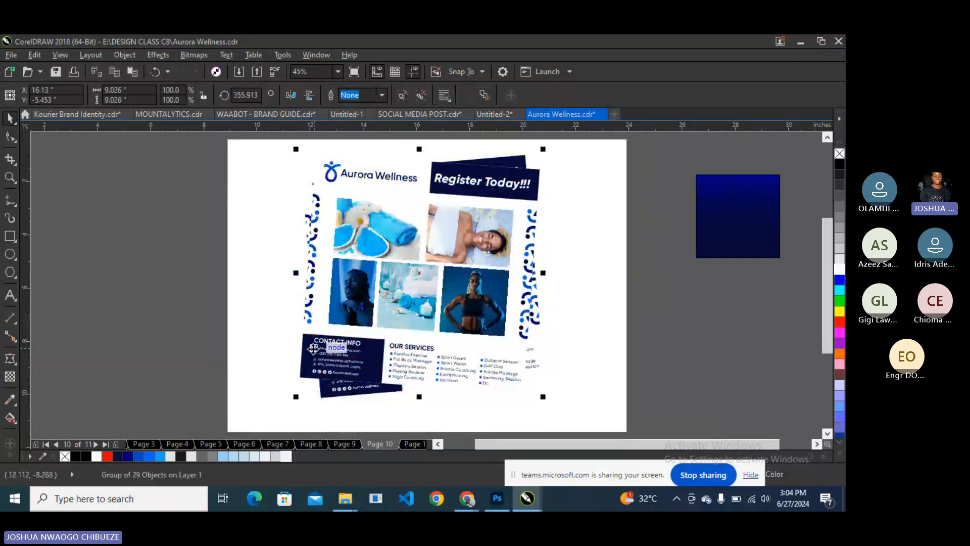
shift+click(518, 162)
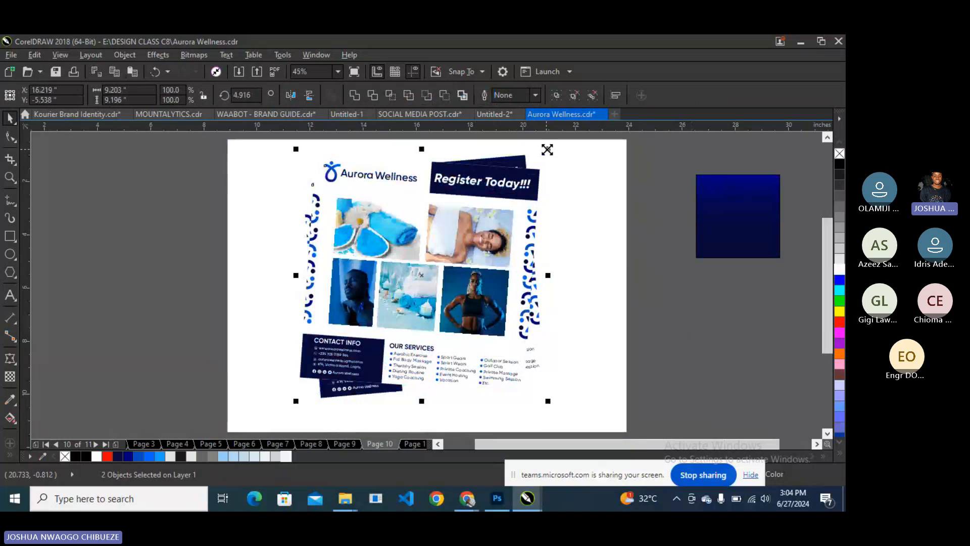
drag(547, 149, 543, 154)
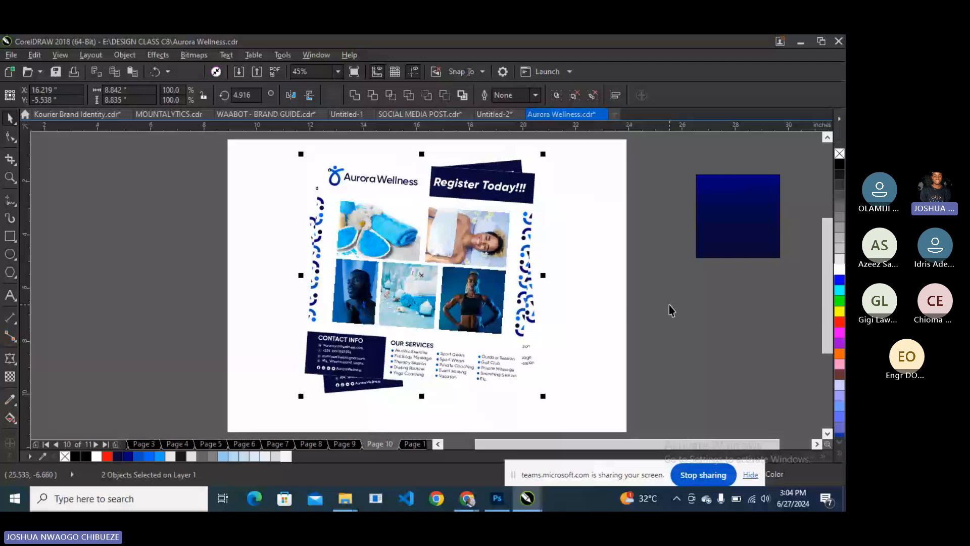
click(198, 426)
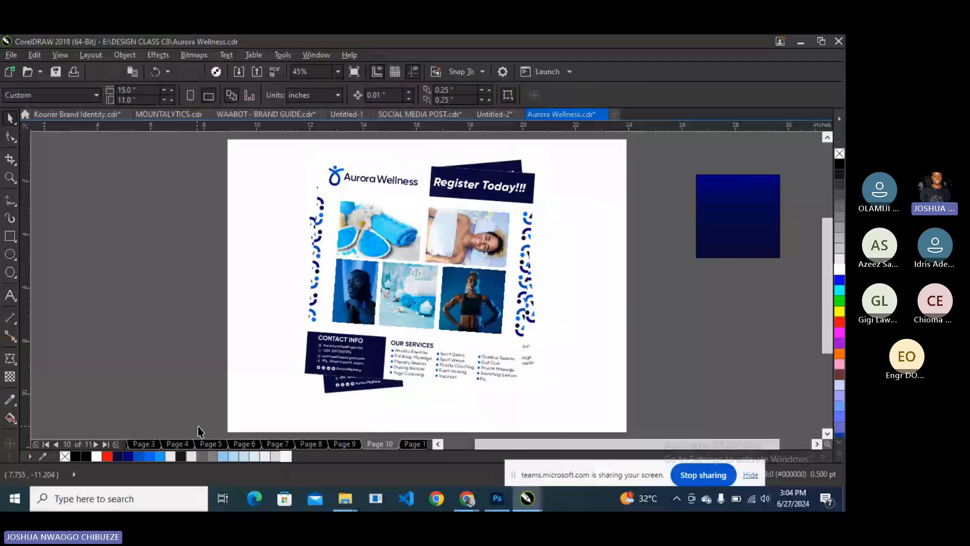
Review the preceding guideline pages back to page 6, including the business card pattern, and return to page 10.
key(Page_Up)
key(Page_Up)
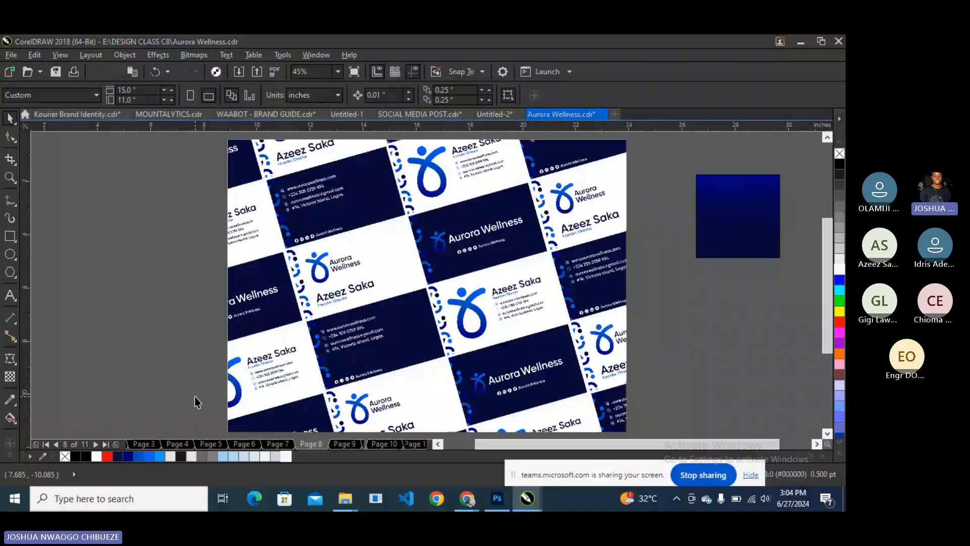
key(Page_Up)
key(Page_Up)
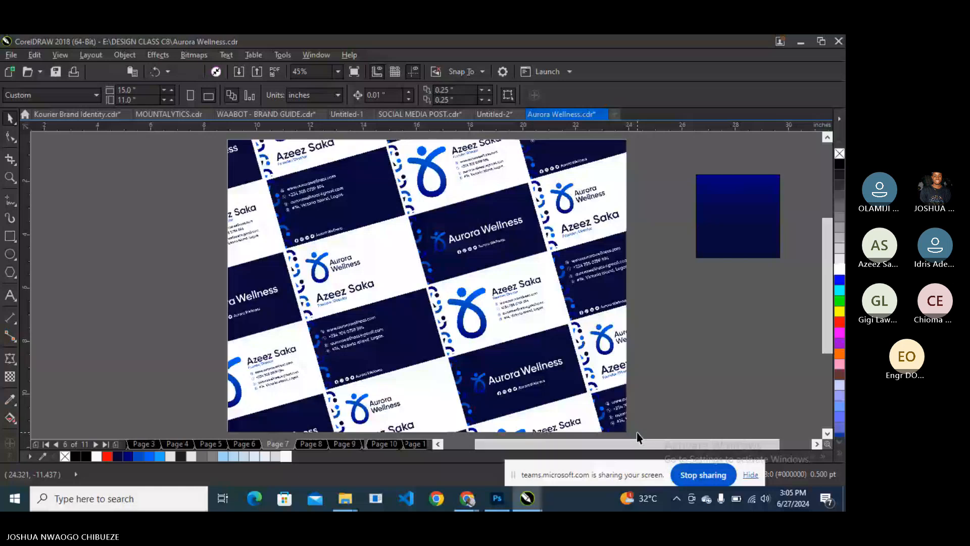
key(Page_Down)
key(Page_Down)
key(Page_Down)
key(Page_Down)
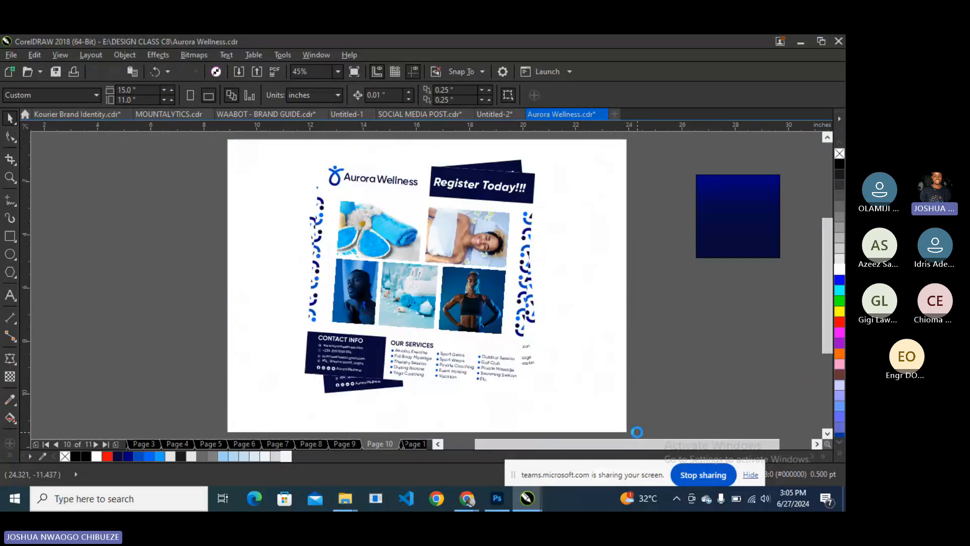
Delete the leftover blue gradient rectangle lying on the desktop beside page 10.
click(758, 211)
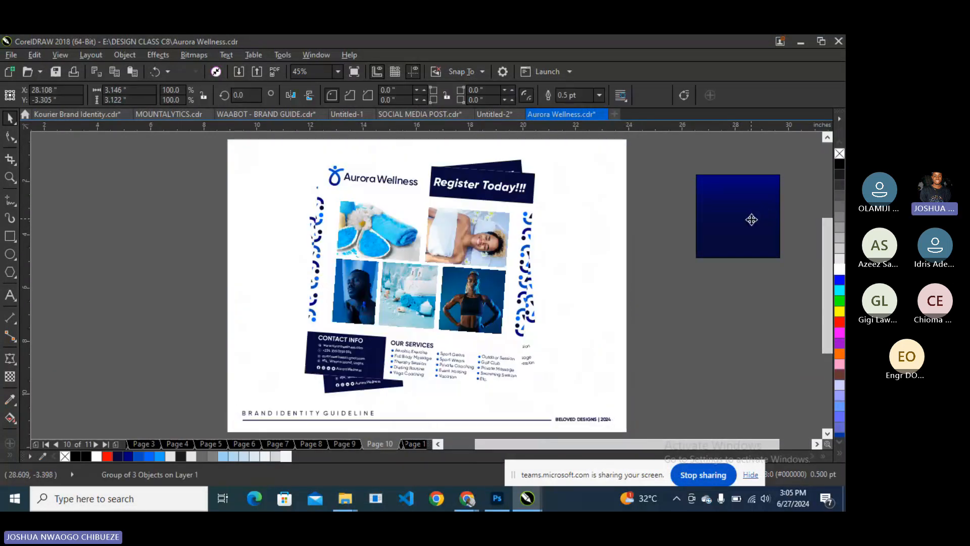
key(Delete)
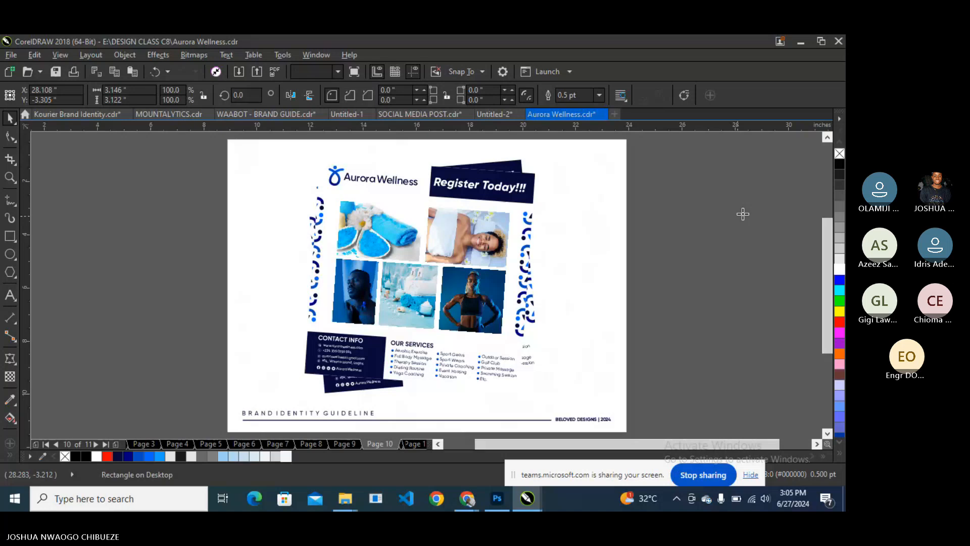